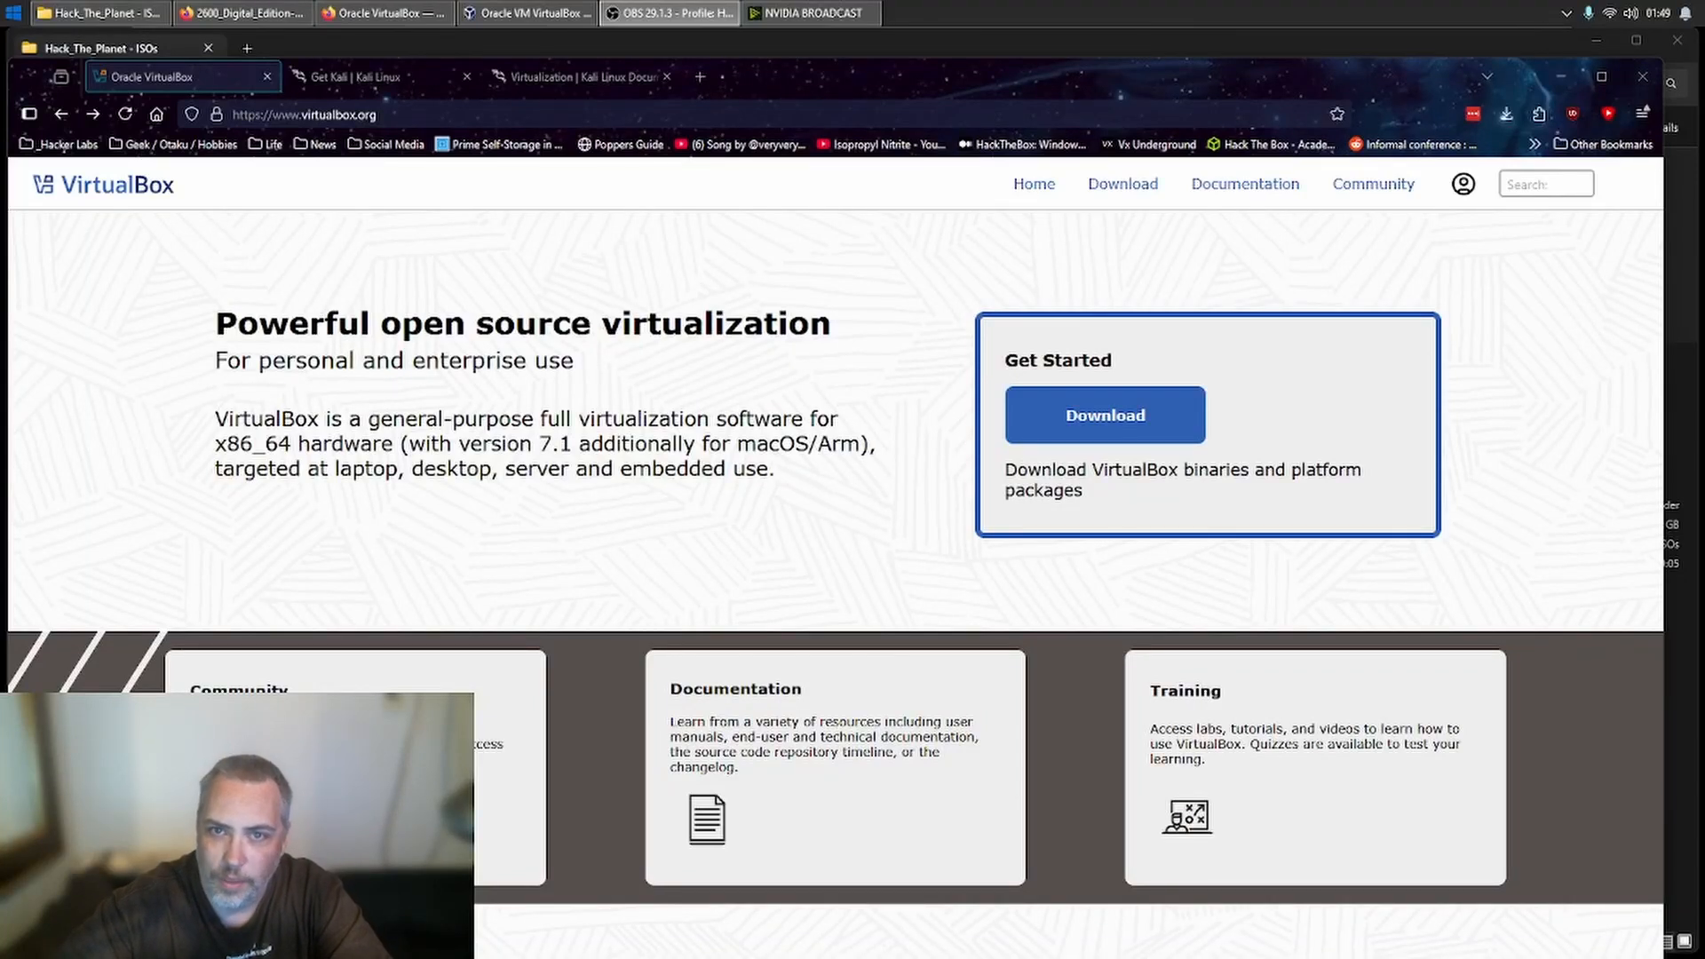
- Start the VirtualBox 7.1.8 Windows host package download from the VirtualBox site and cancel it
left_click(1166, 438)
scroll(665, 721, "down", 2)
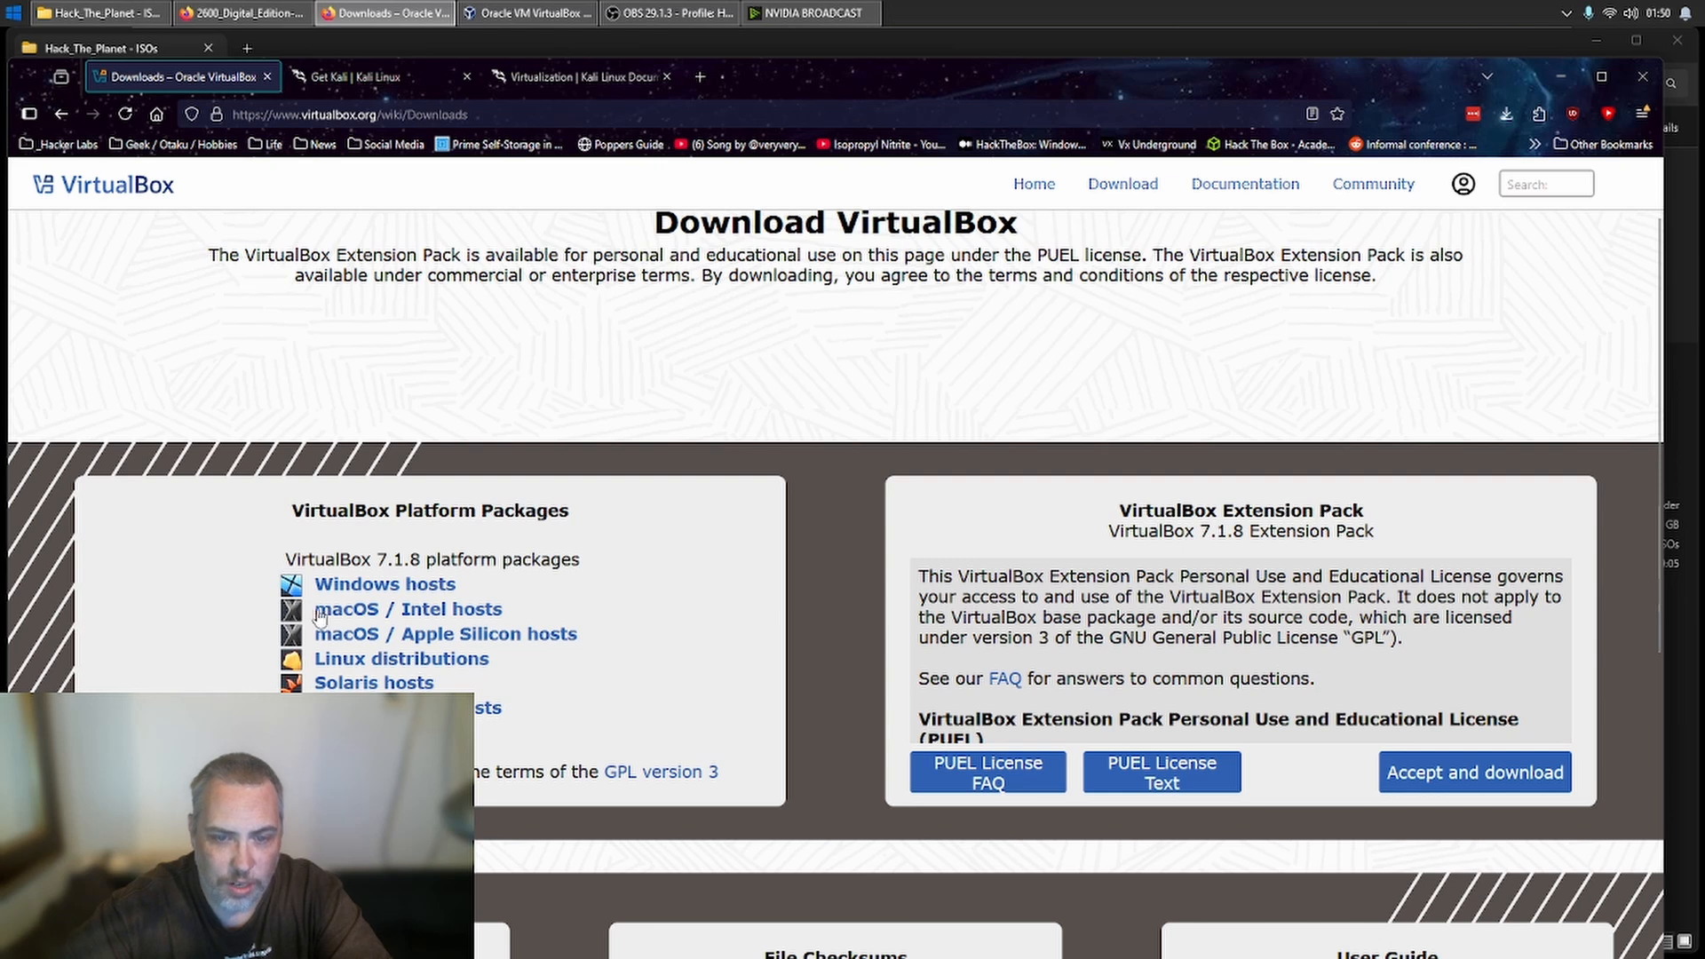
left_click(391, 586)
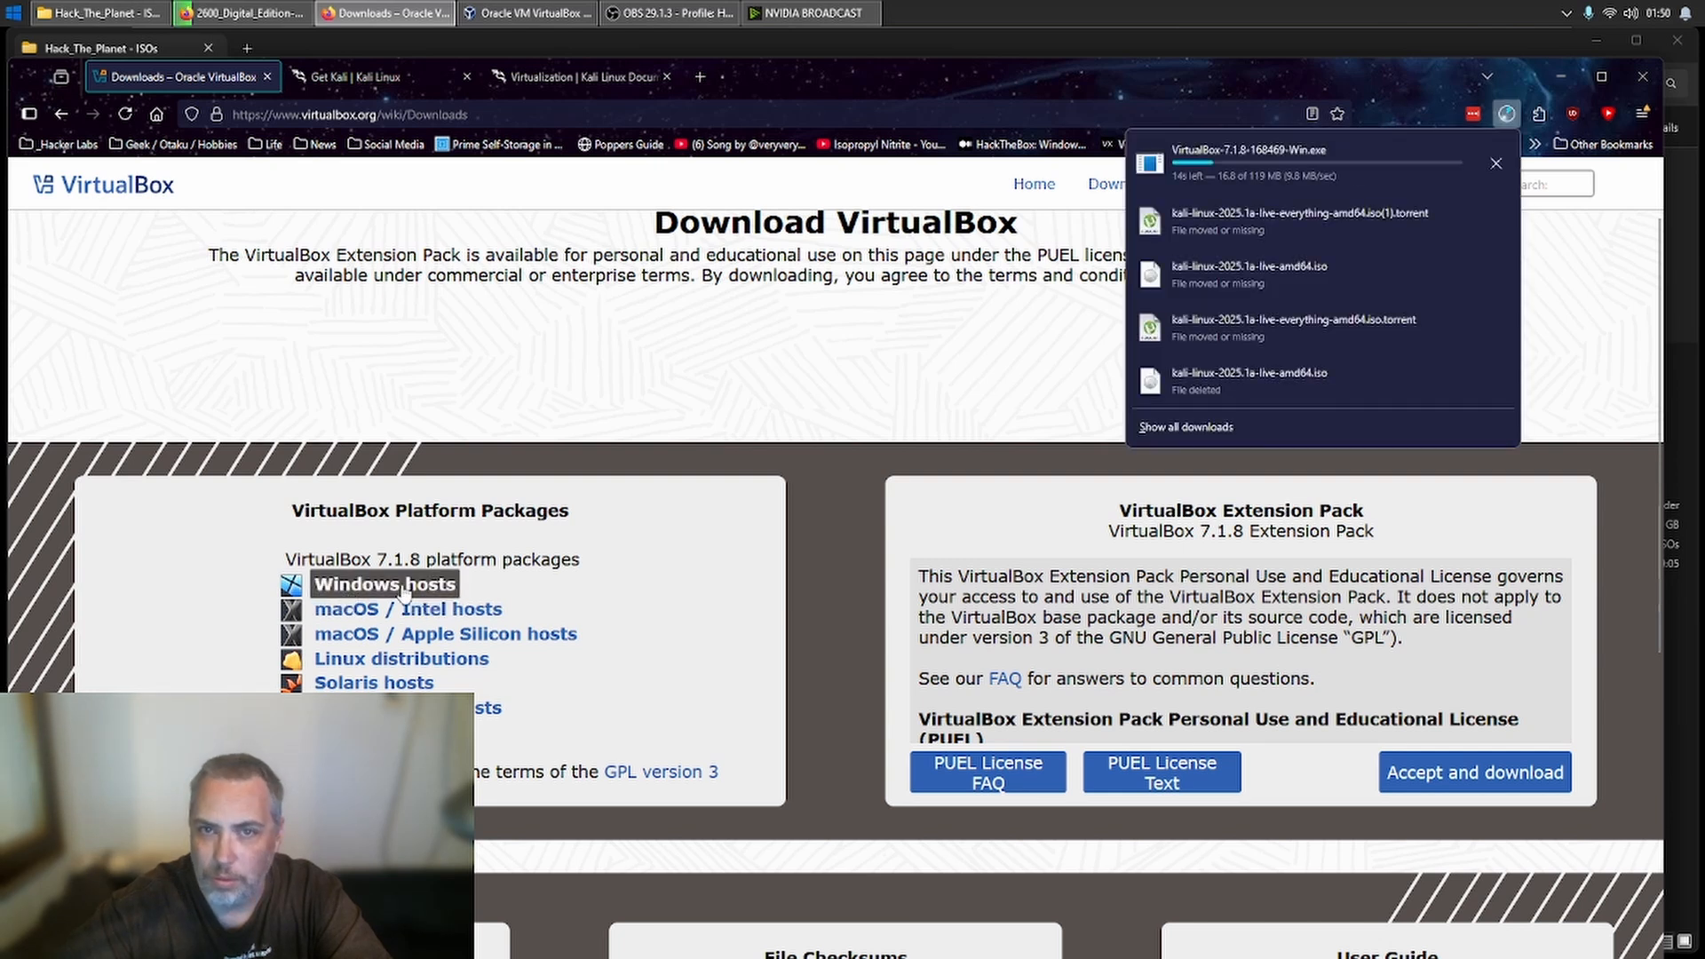
left_click(1495, 165)
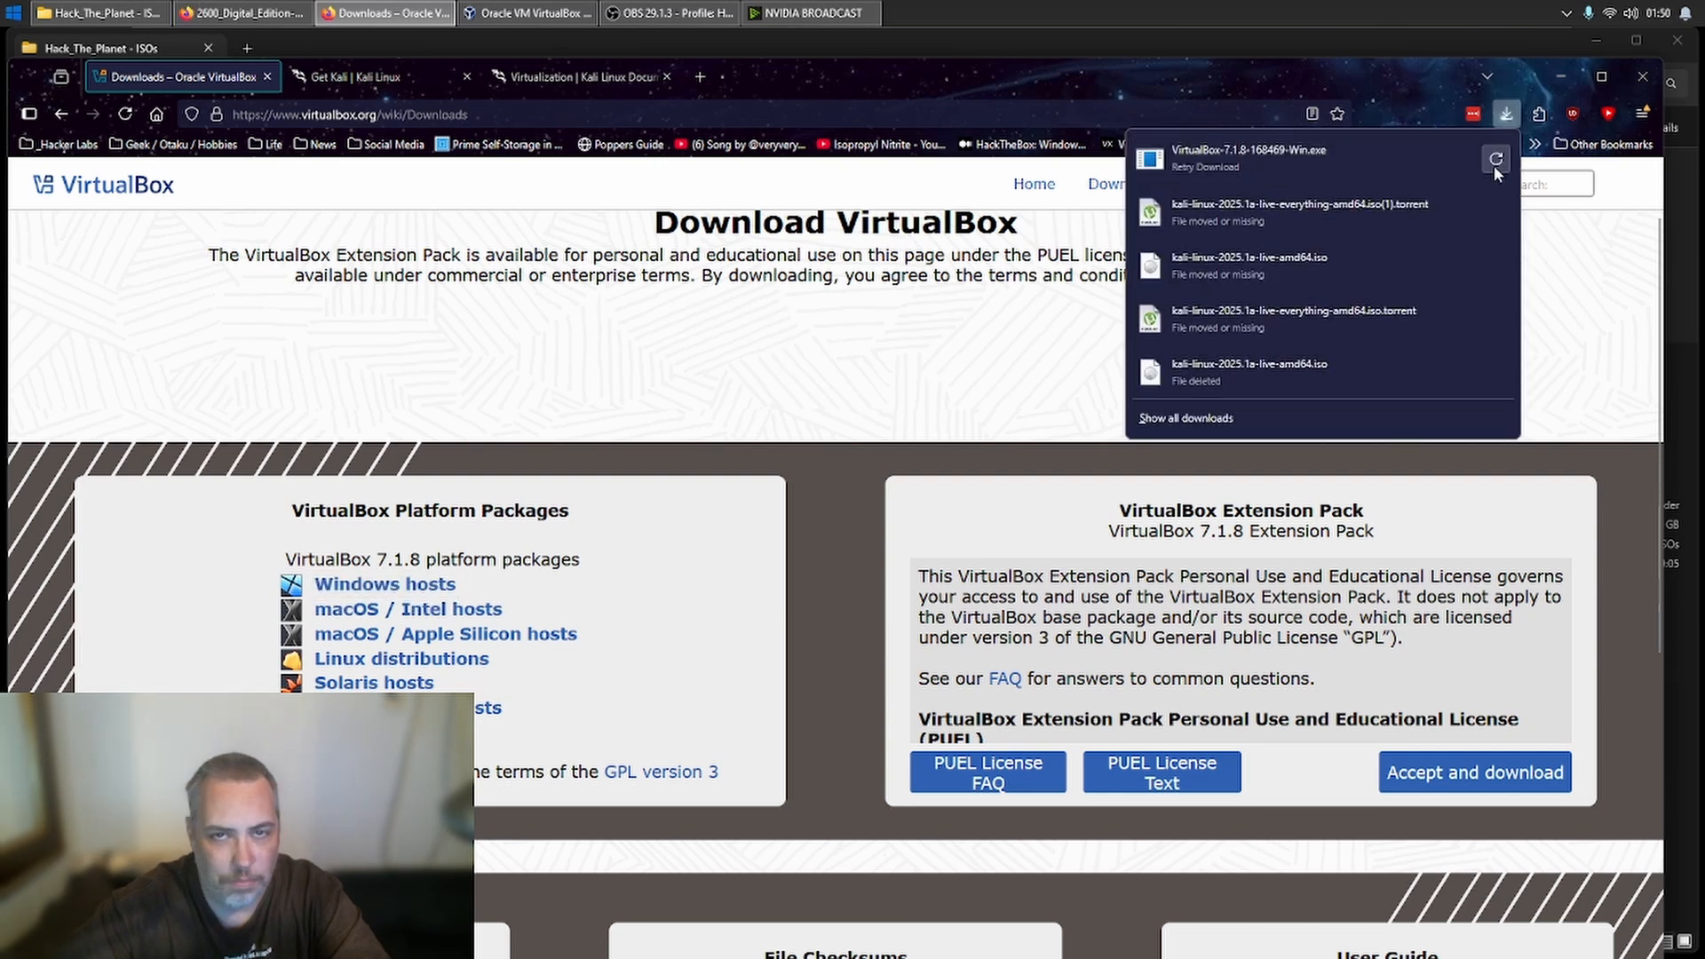
- From the Kali Linux homepage, browse to the Get Kali virtual machine images and look over the pre-built options
left_click(346, 80)
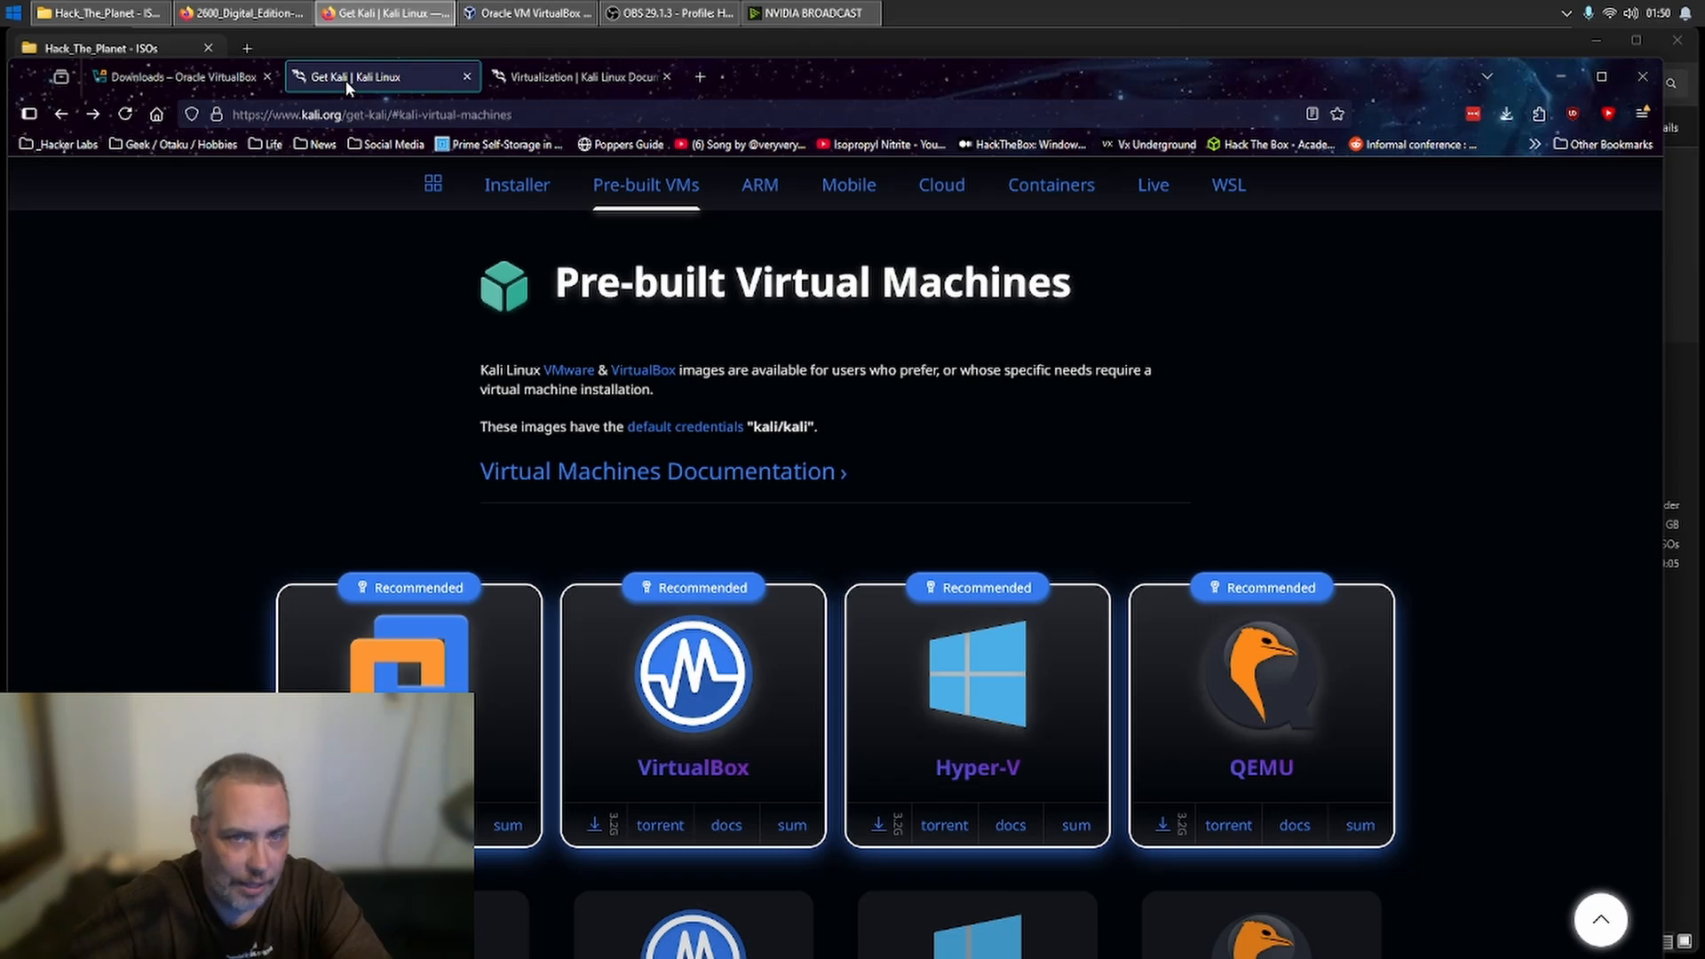
left_click(432, 185)
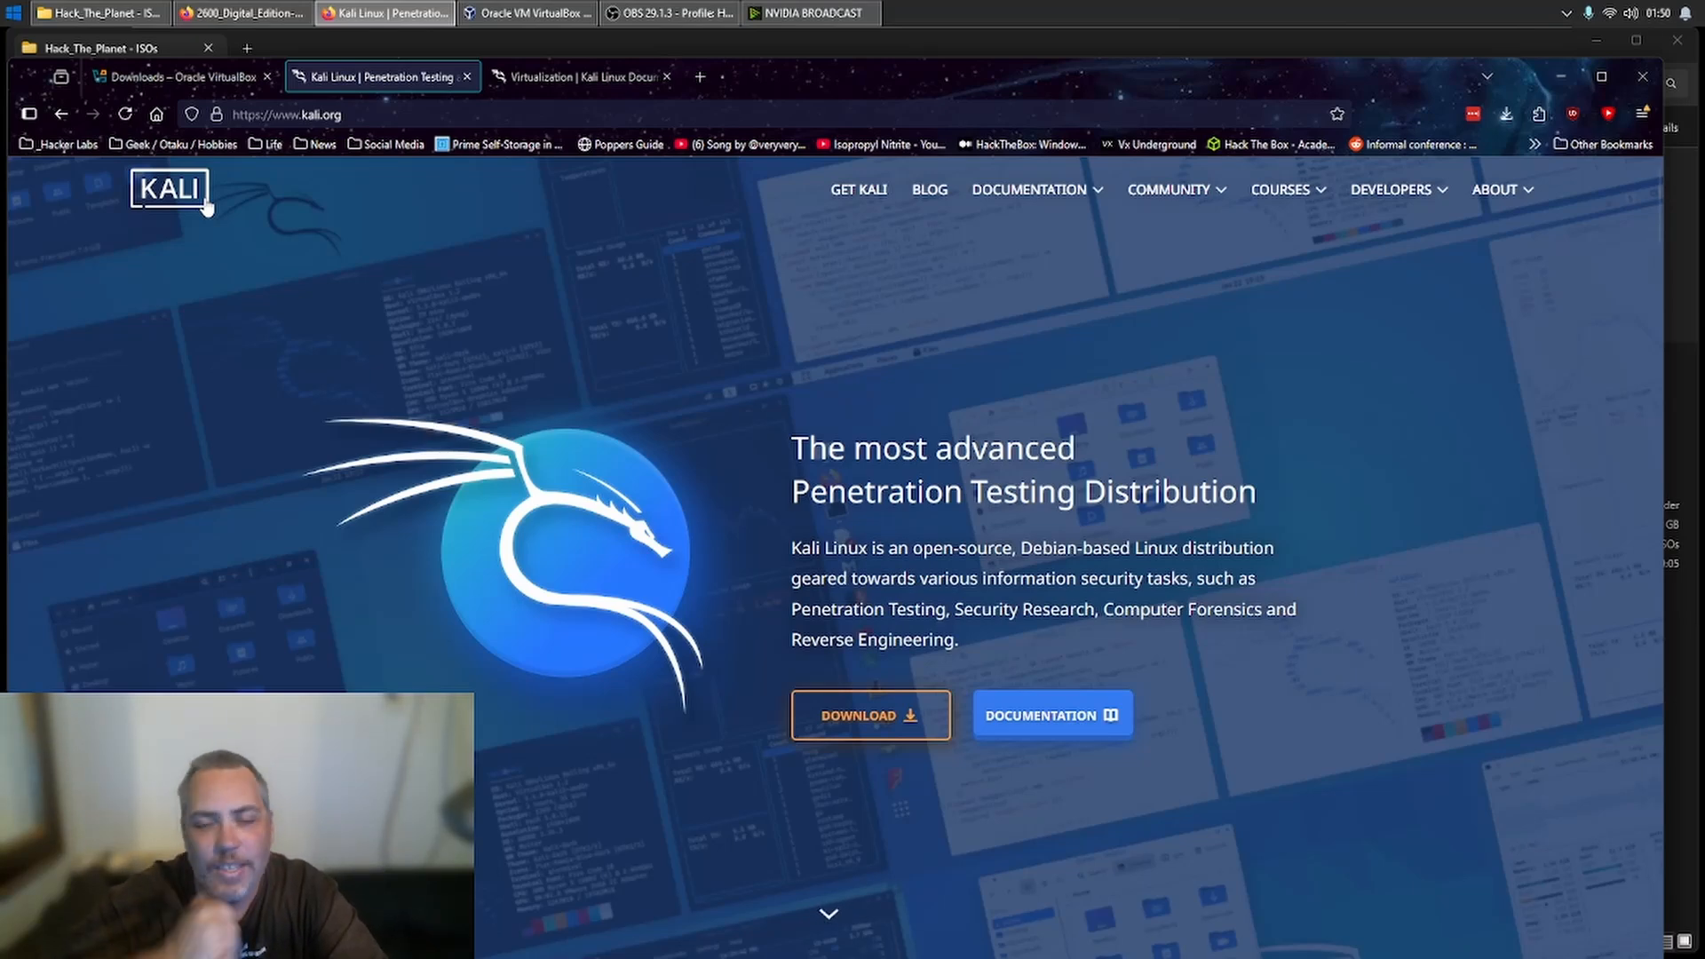
left_click(860, 191)
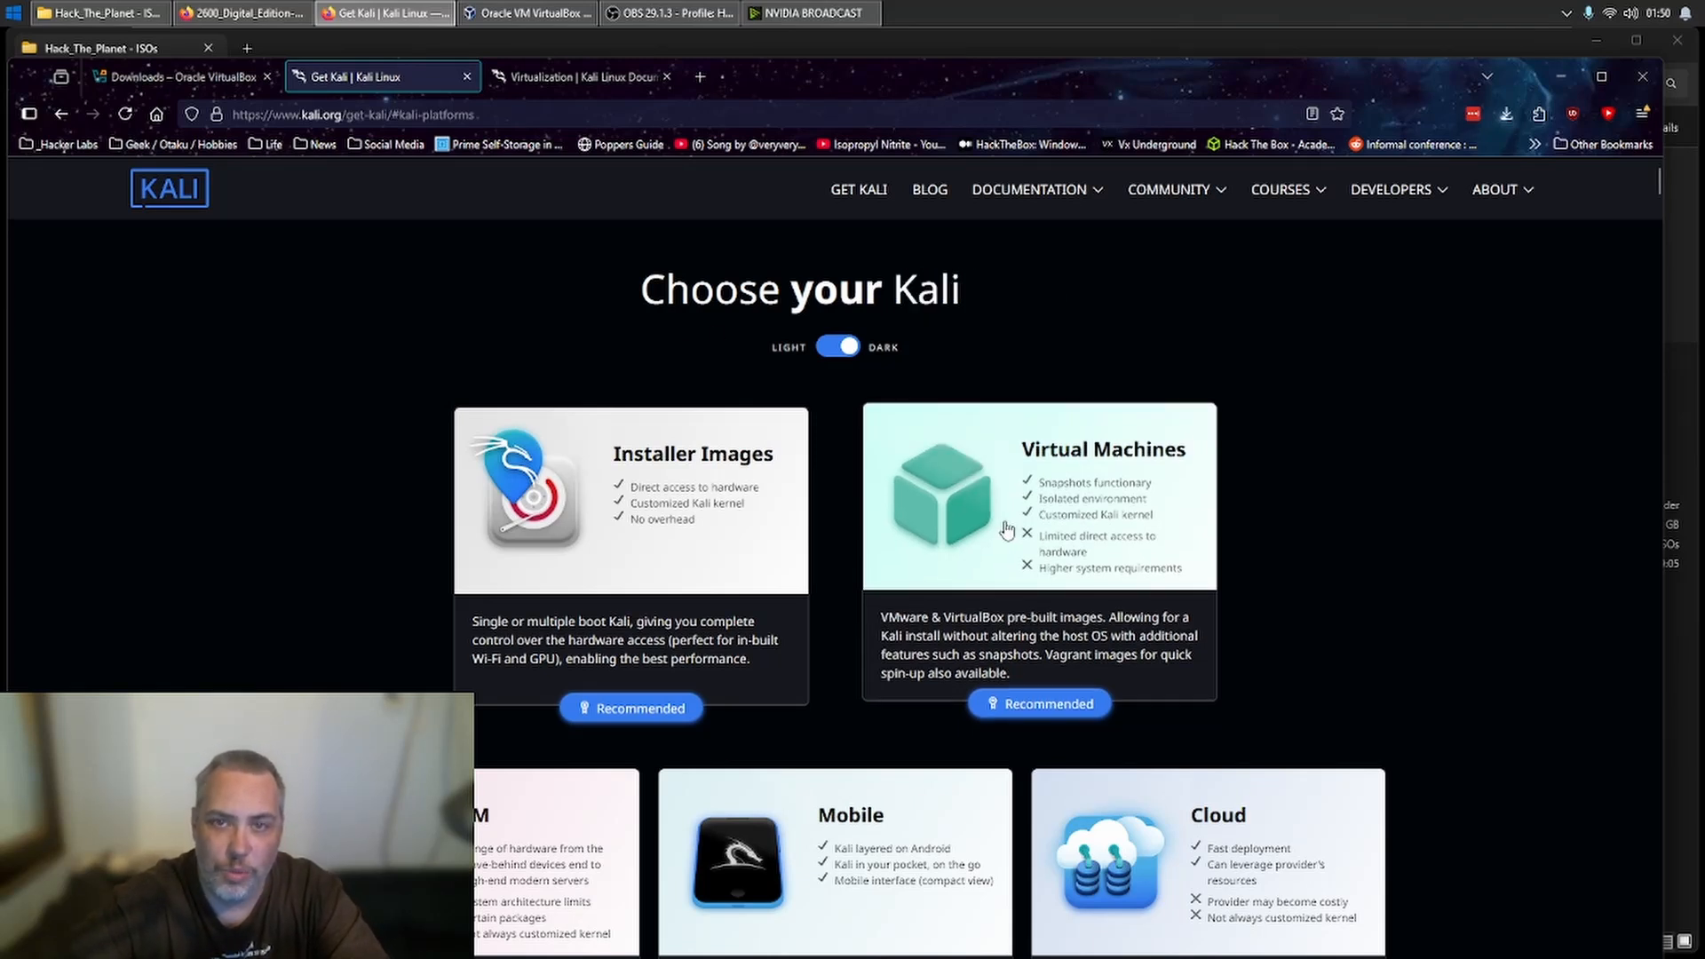
left_click(1108, 599)
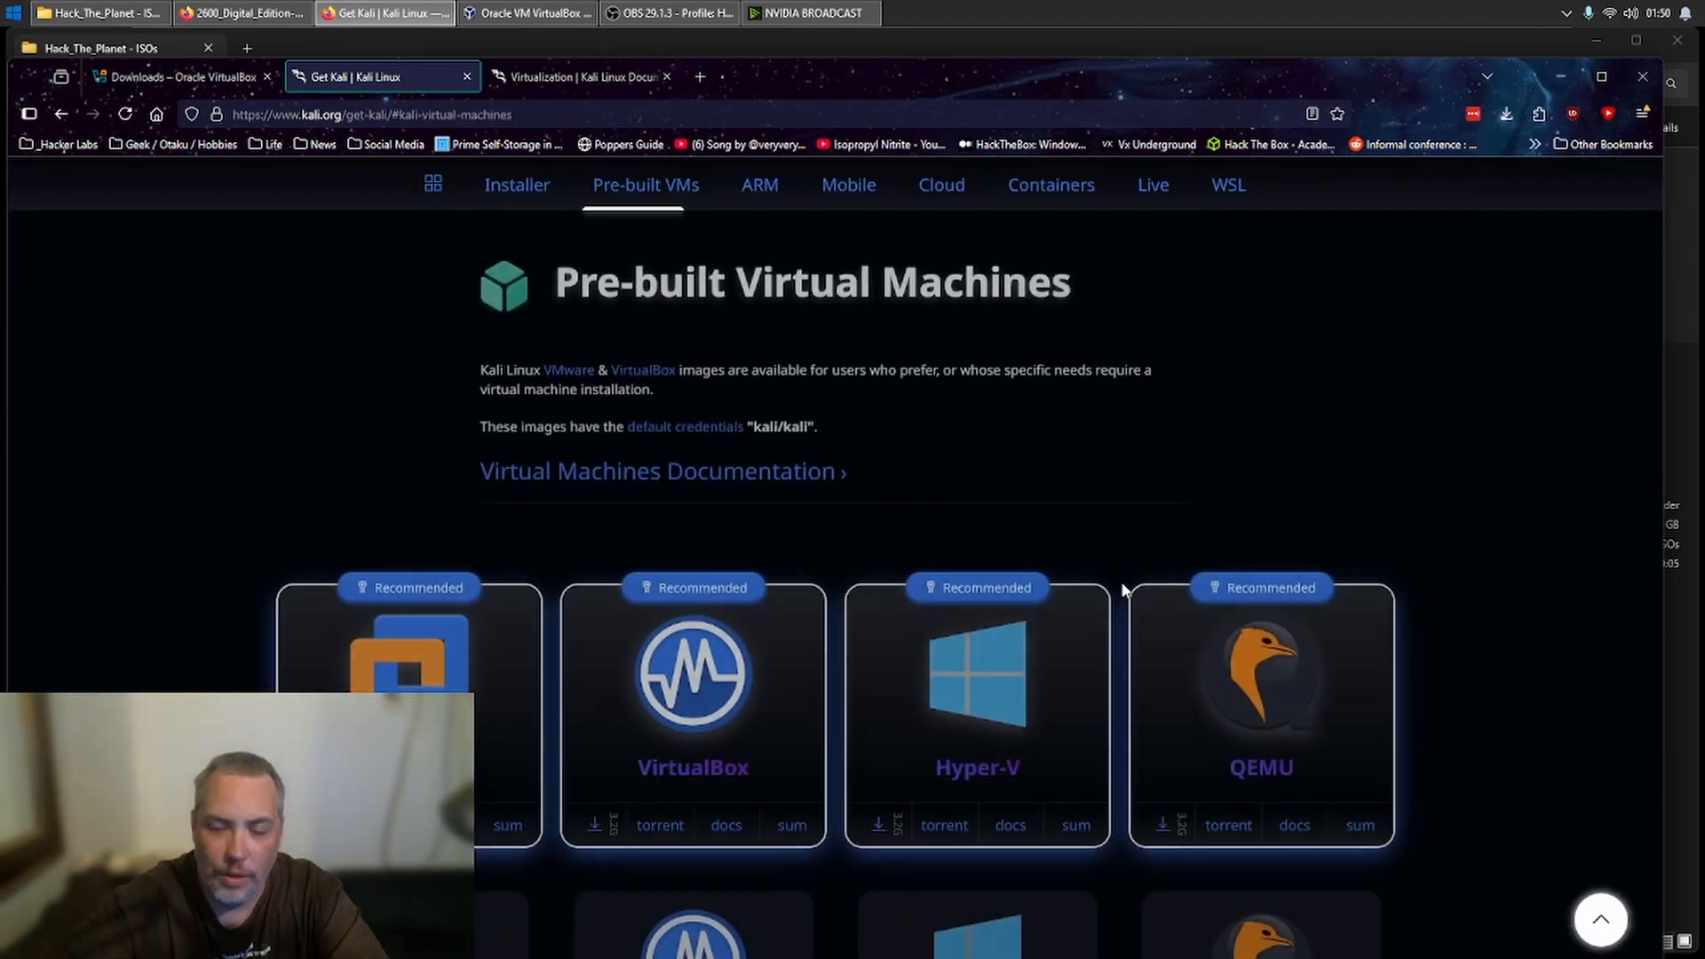
scroll(740, 446, "down", 3)
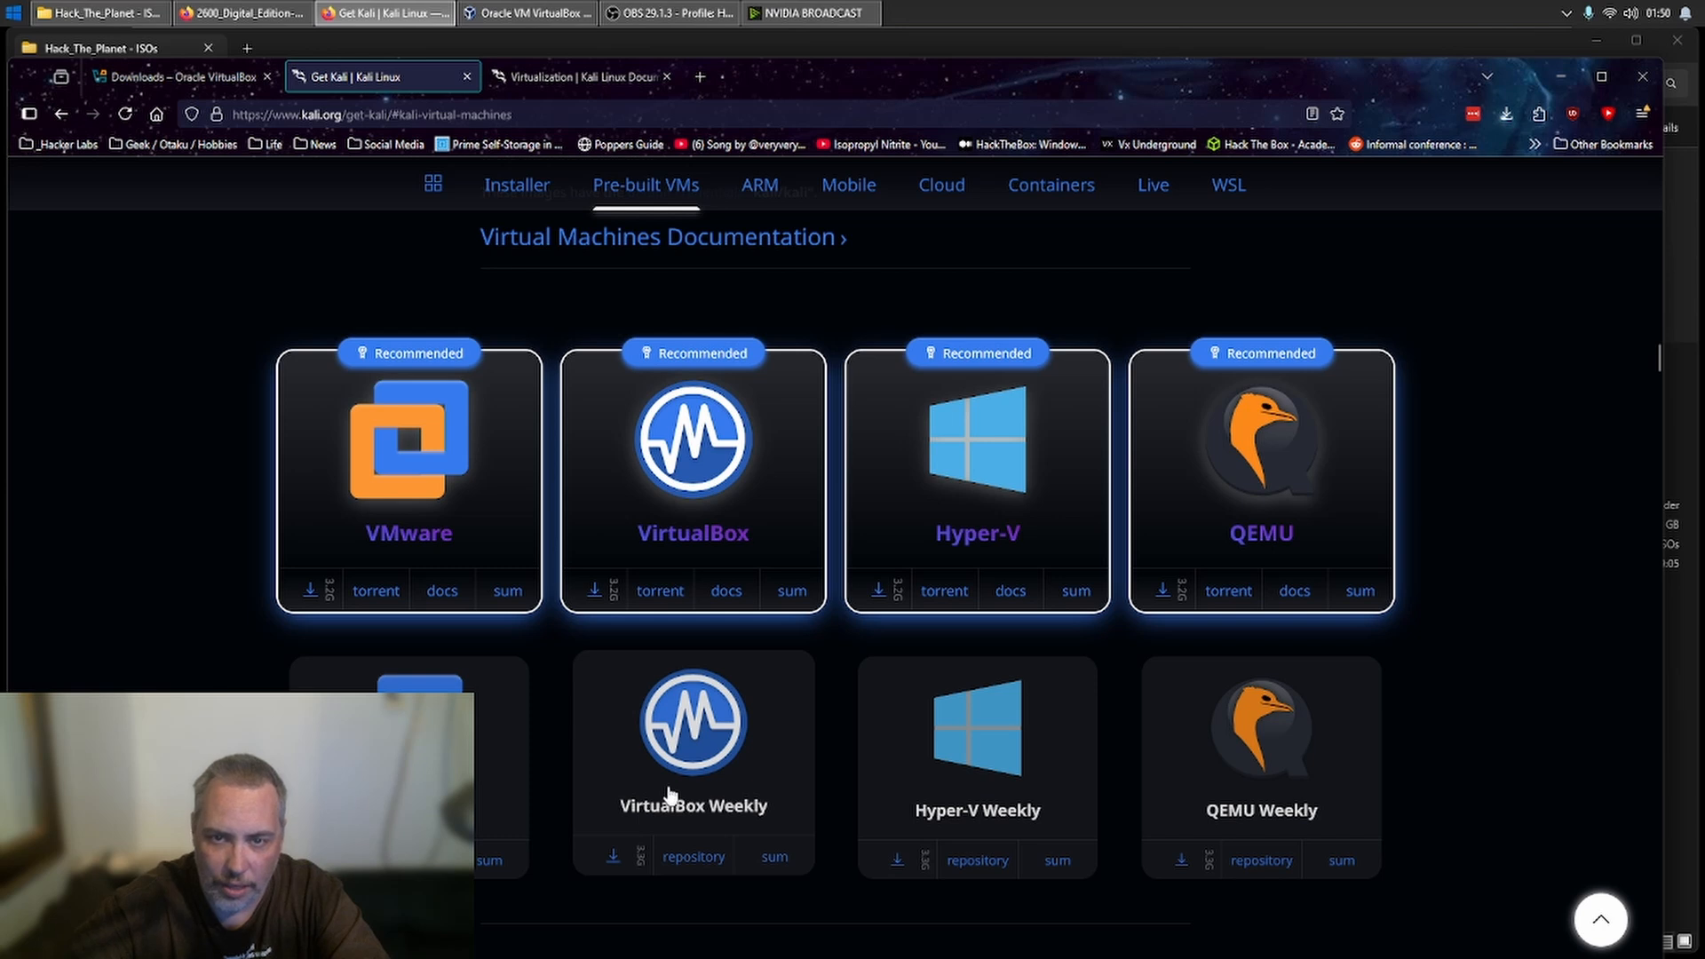
- Compare Kali's Installer, Live Boot and pre-built VM pages, examining the available x86_64 image variants
left_click(504, 202)
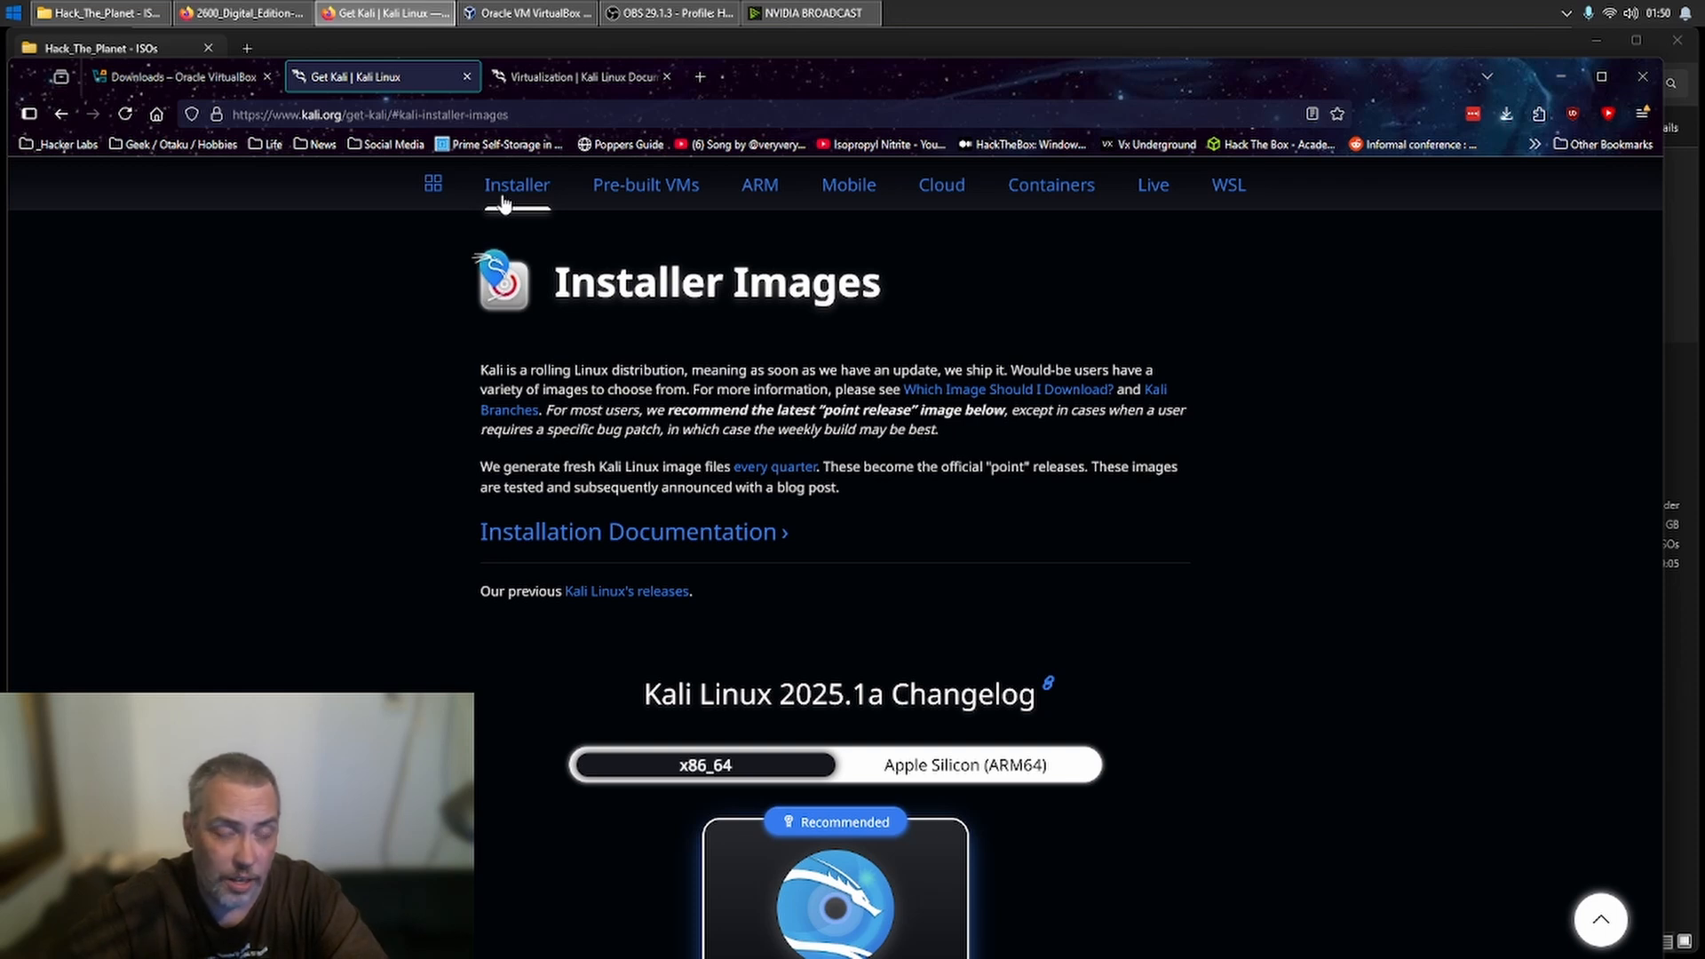
left_click(1158, 198)
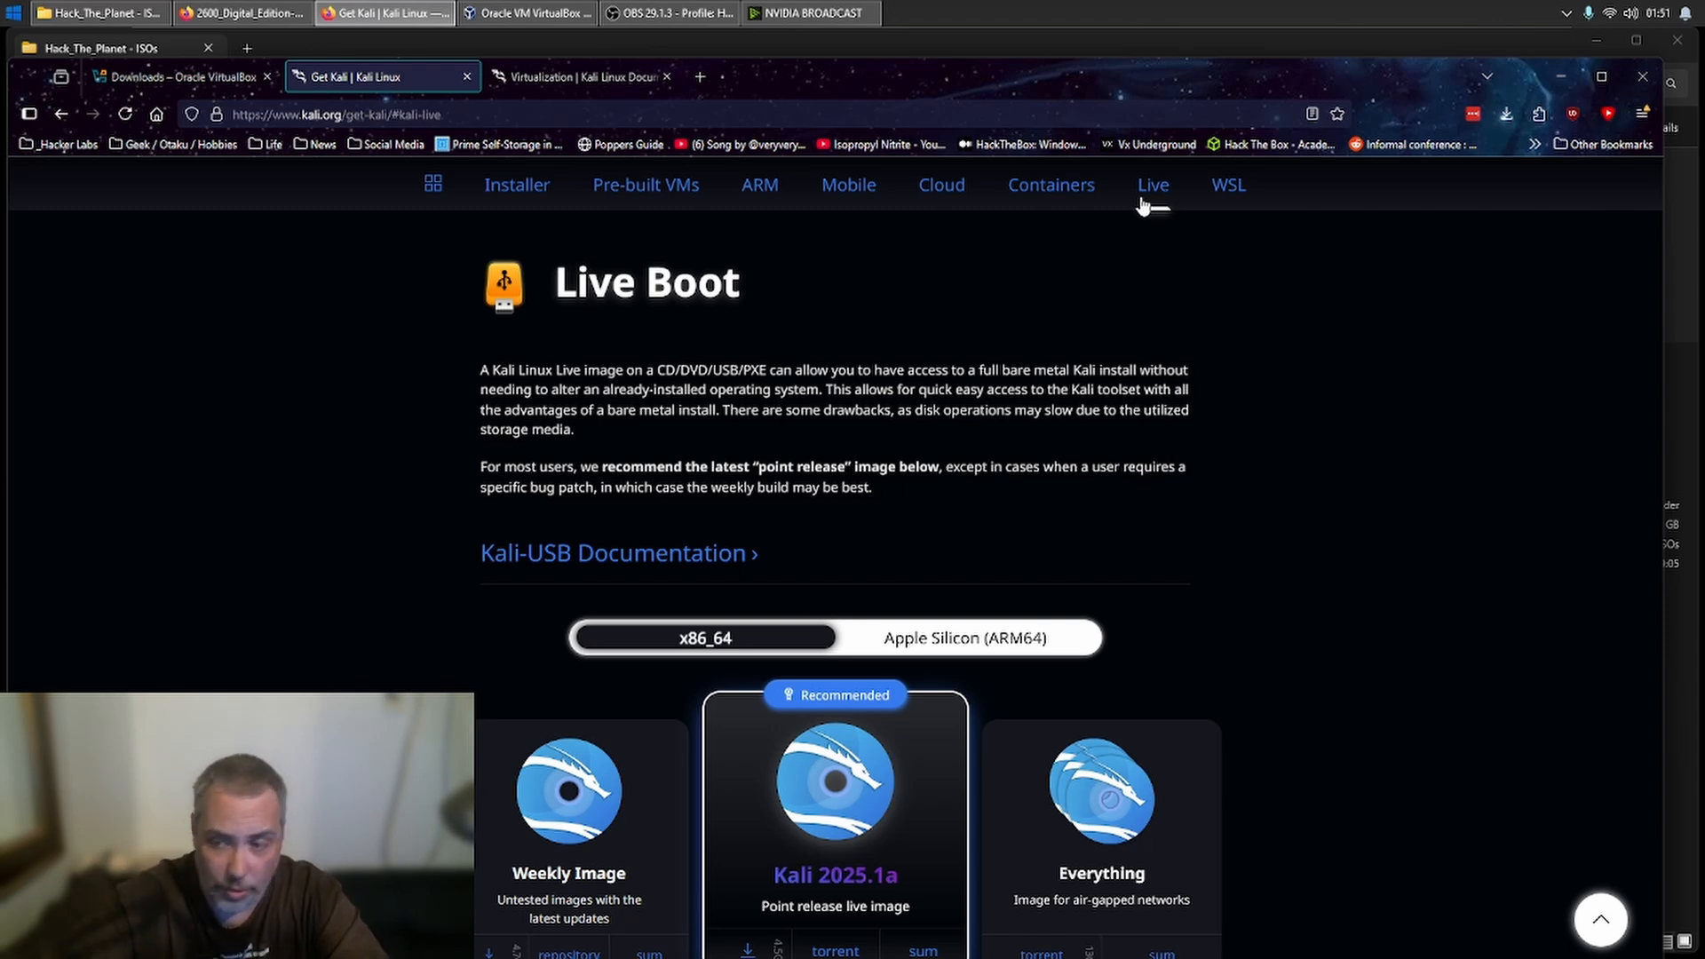
scroll(1262, 435, "down", 4)
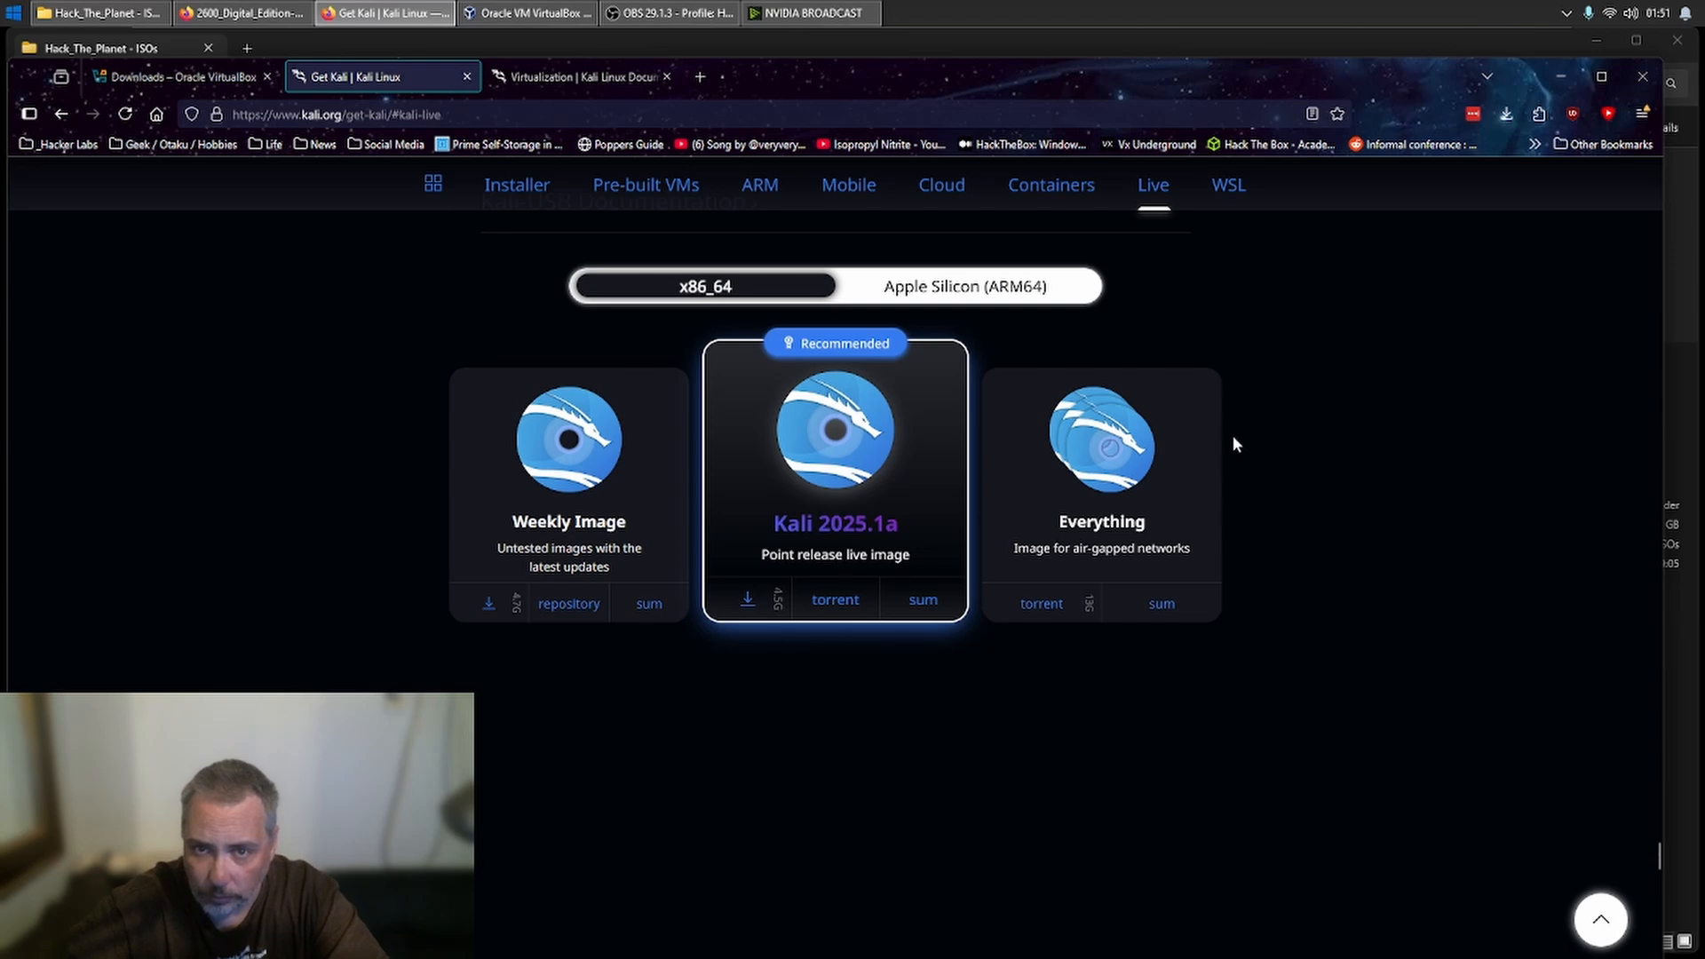
left_click(661, 188)
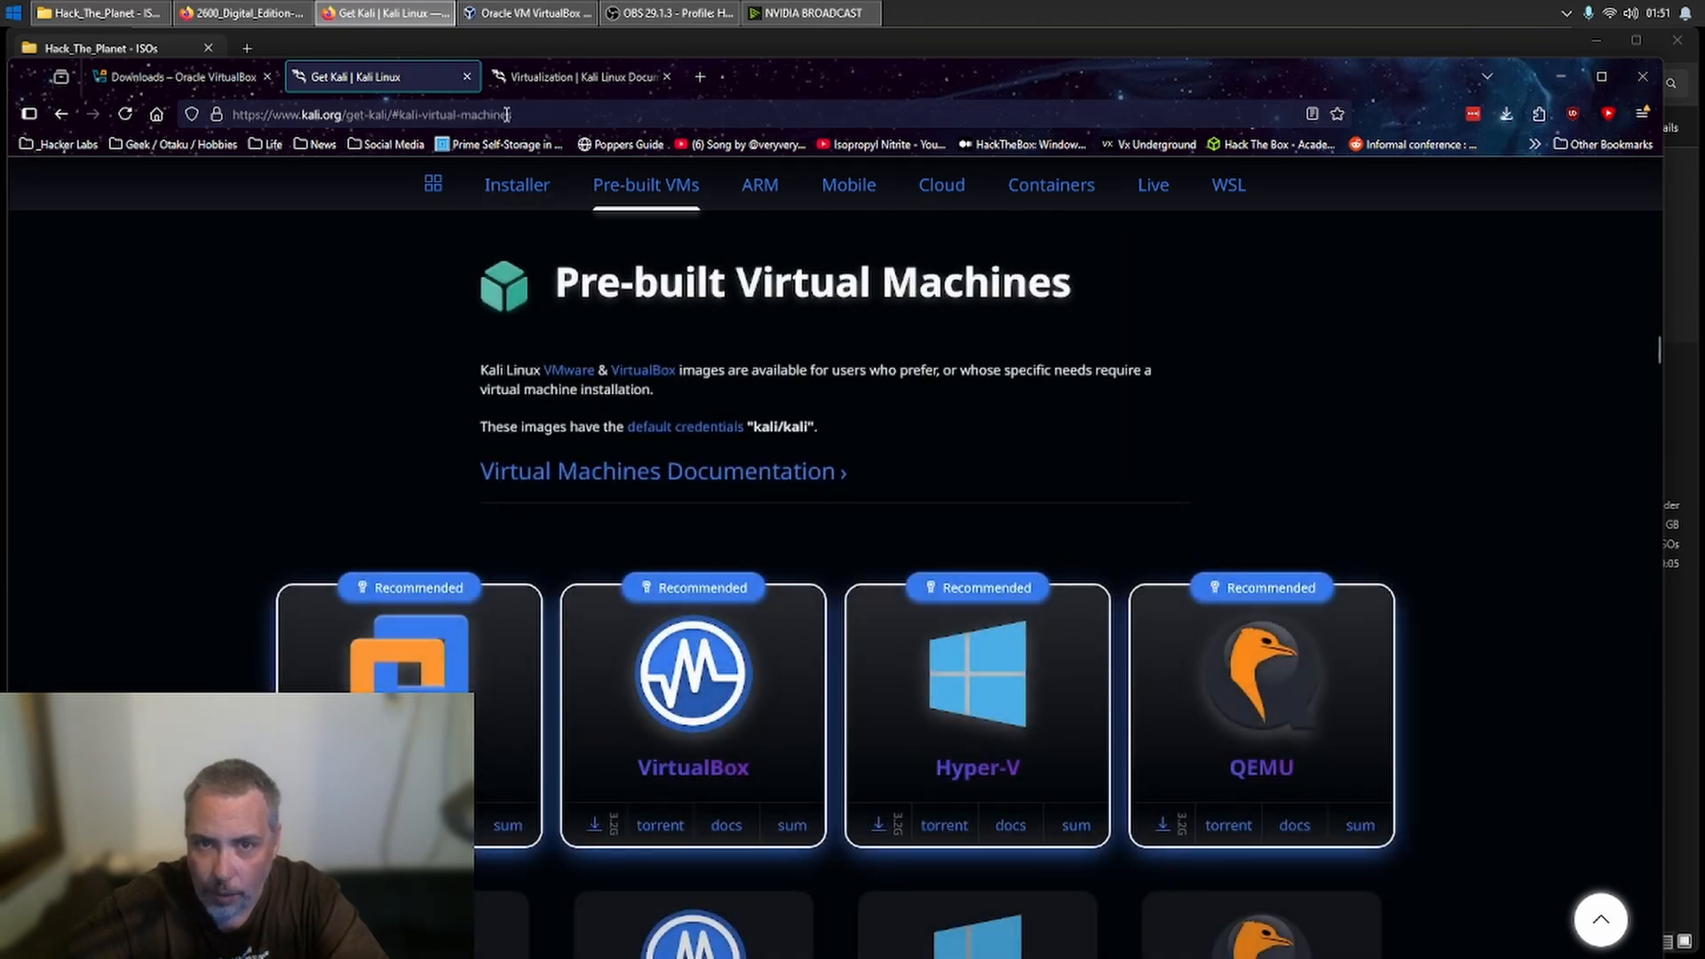
left_click(509, 183)
scroll(648, 351, "down", 5)
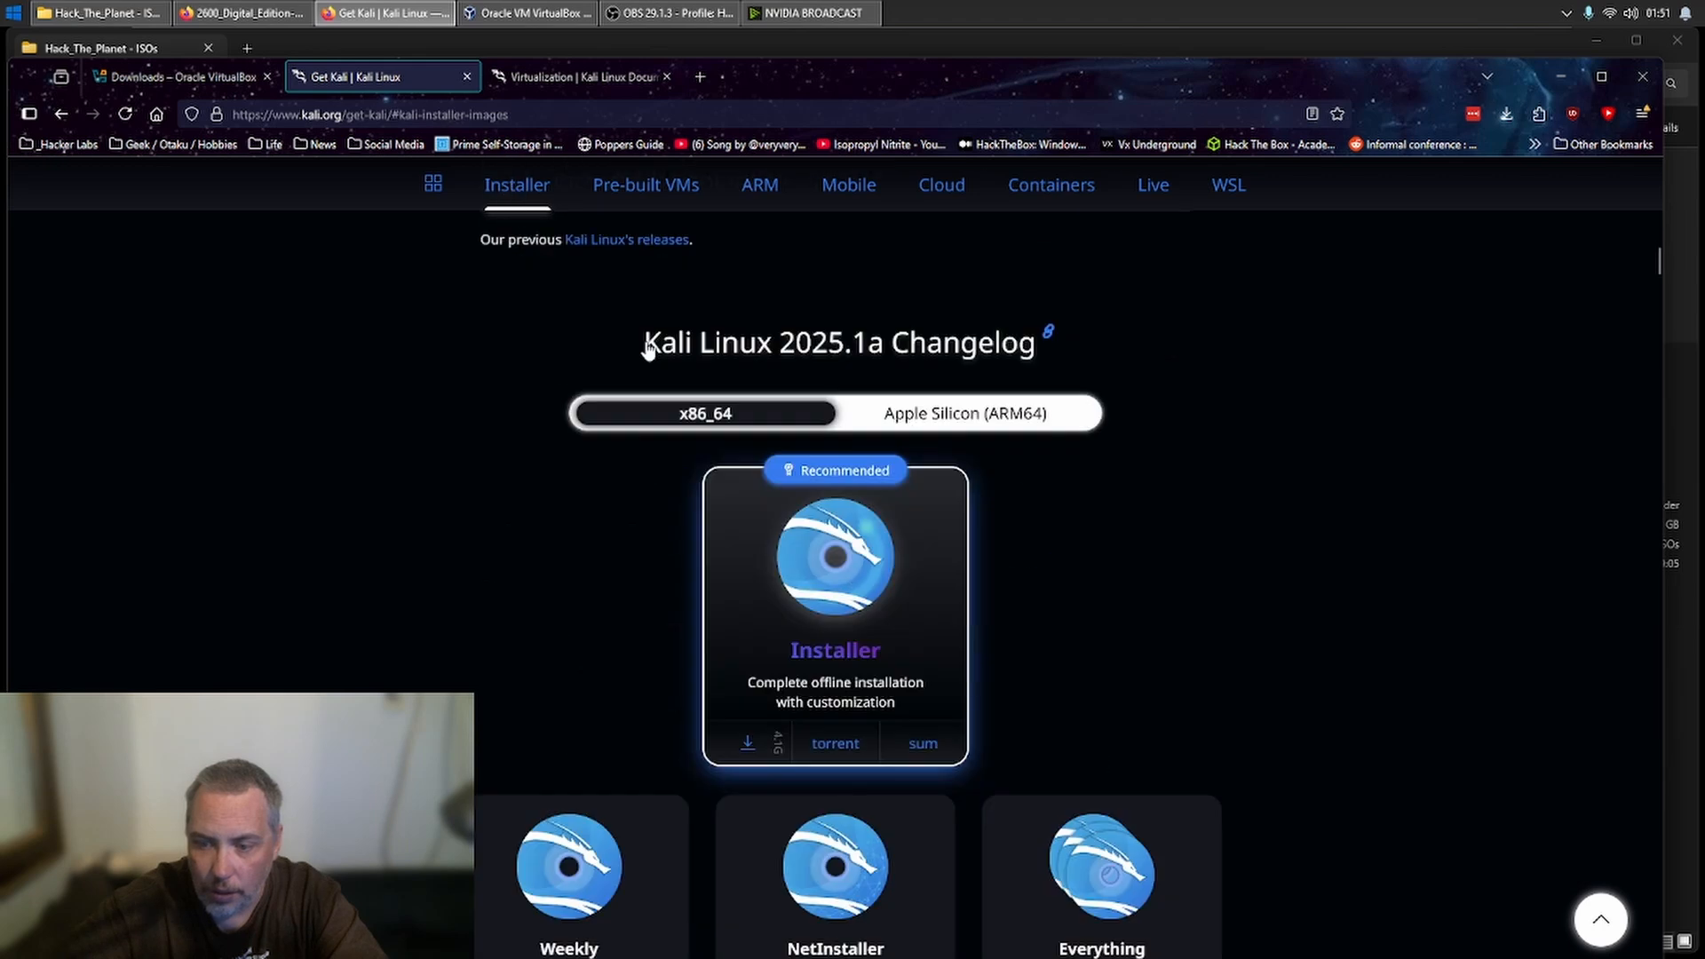
scroll(649, 348, "down", 4)
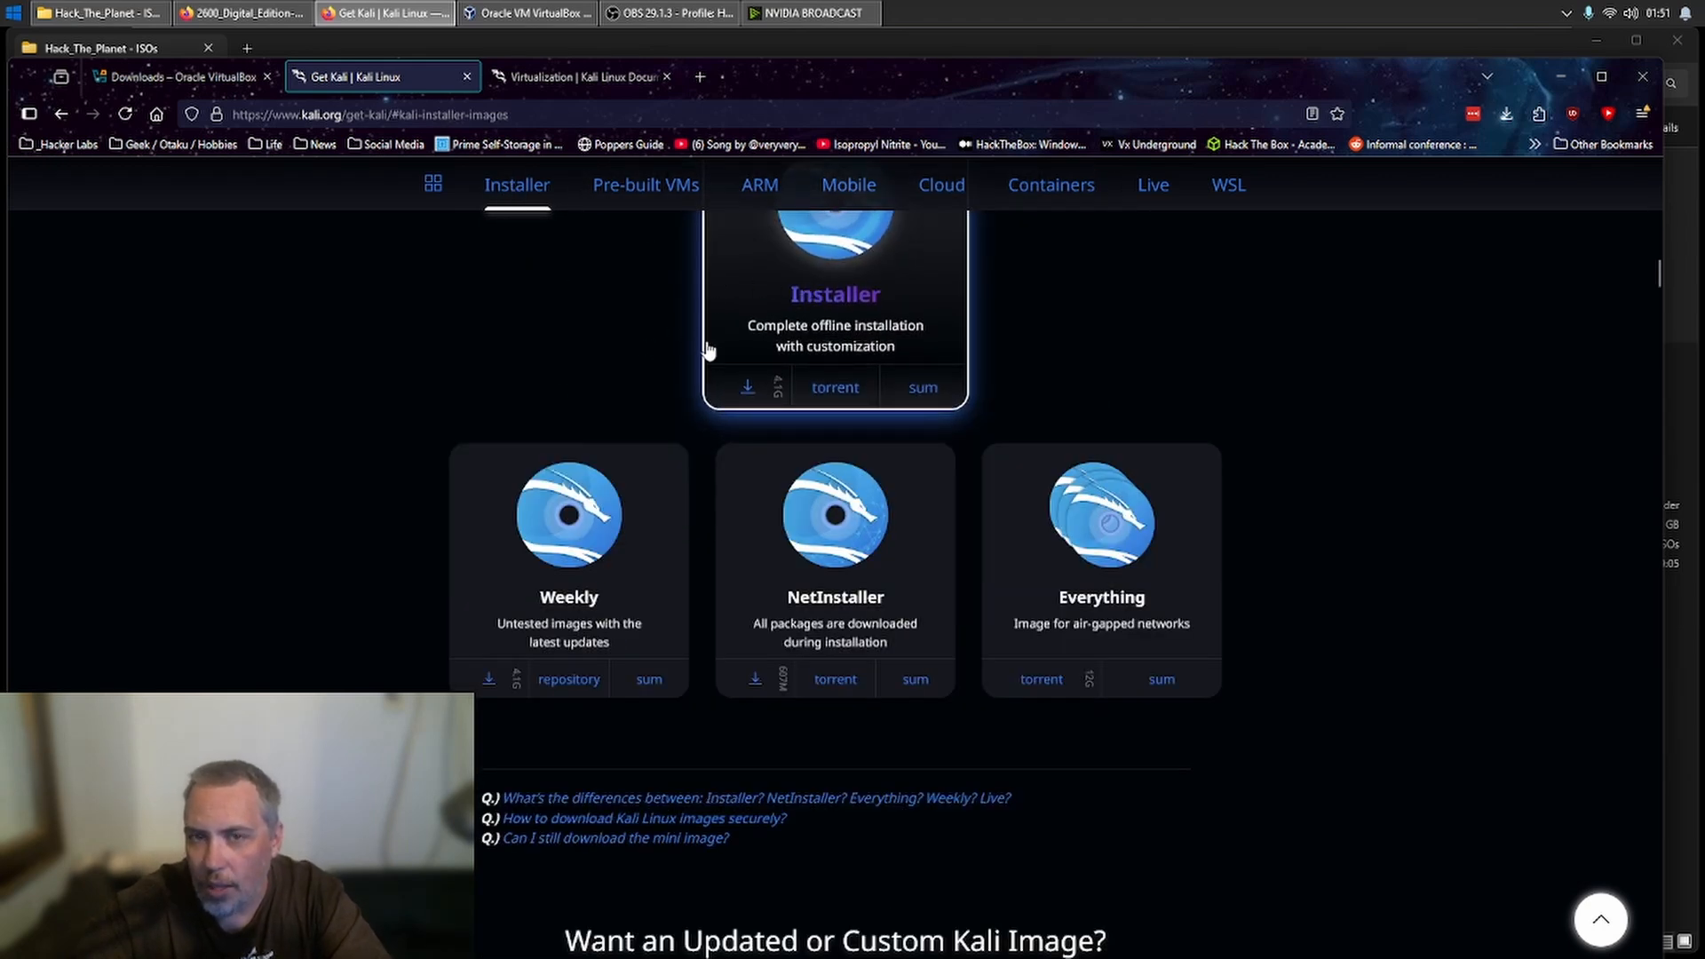
left_click(1167, 197)
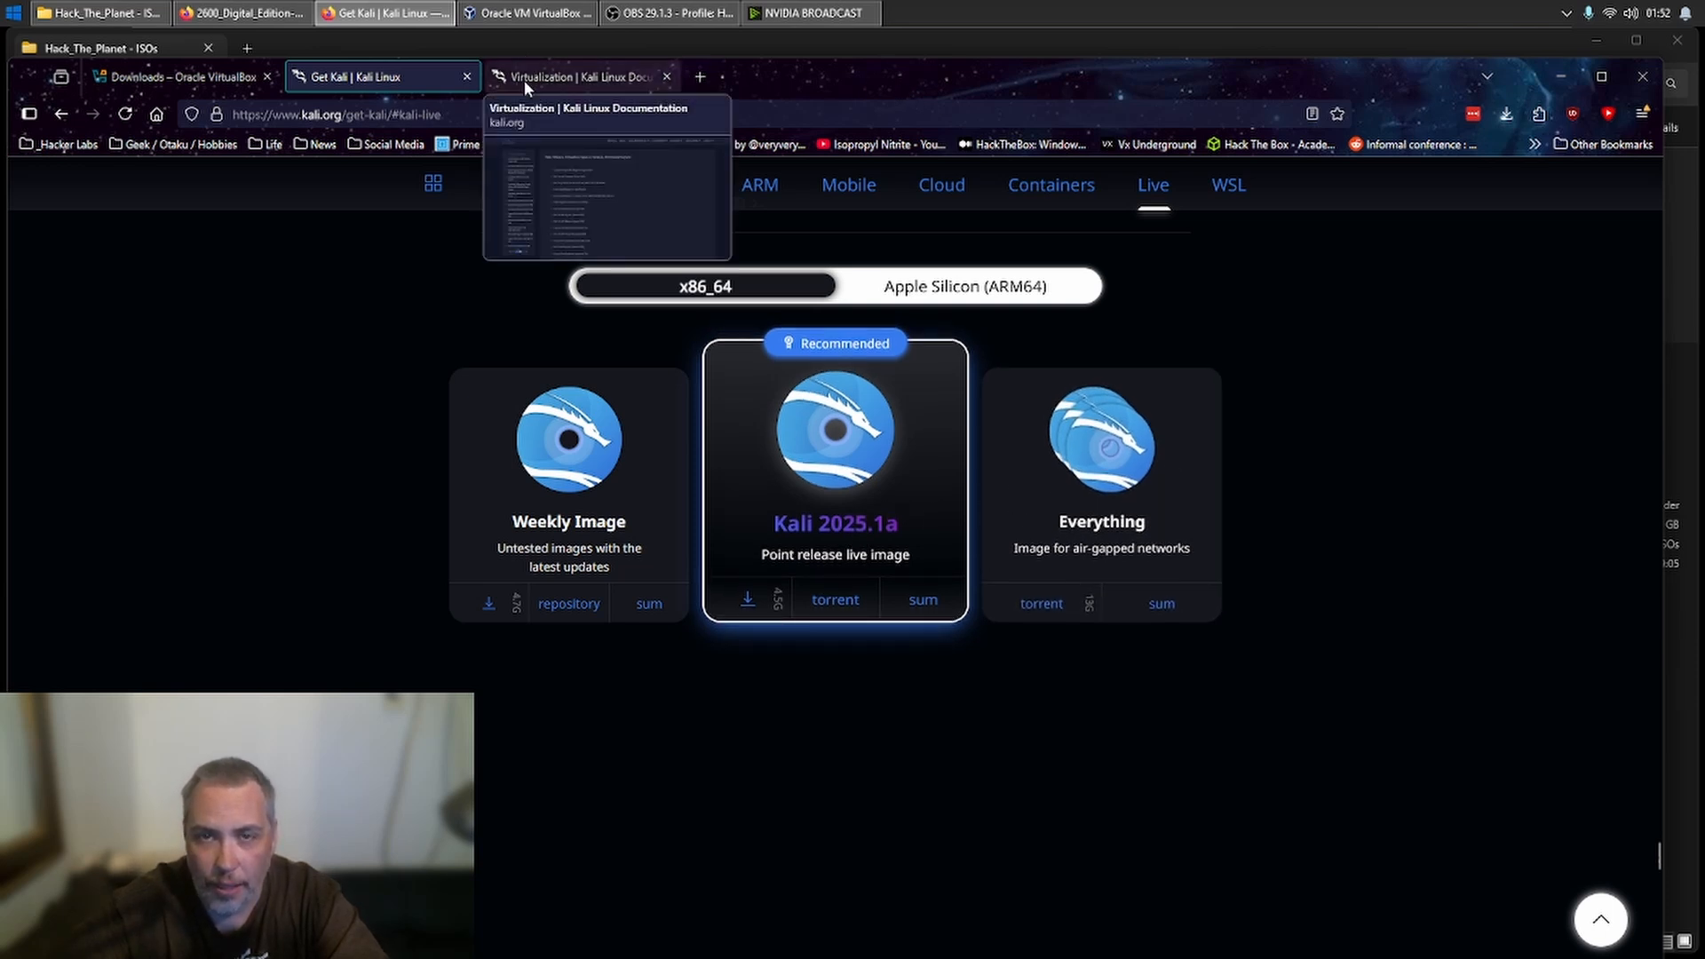
- Revisit the VirtualBox downloads page and Kali's pre-built VM list, examining the recommended VirtualBox image
left_click(195, 78)
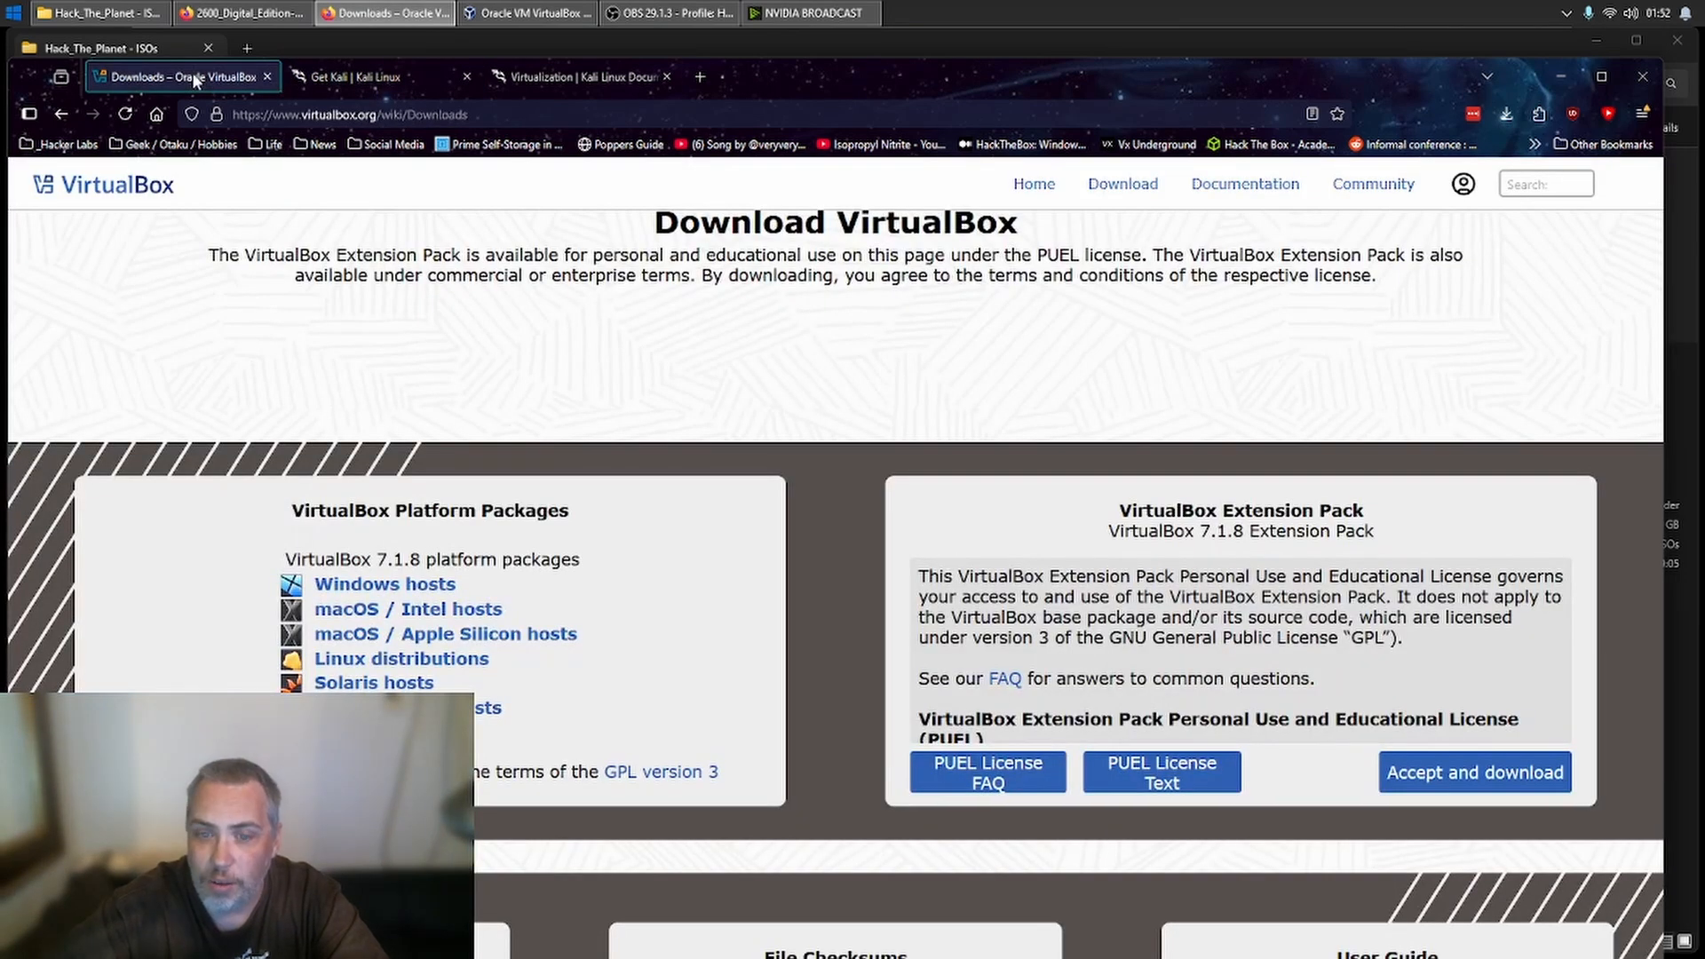
left_click(355, 77)
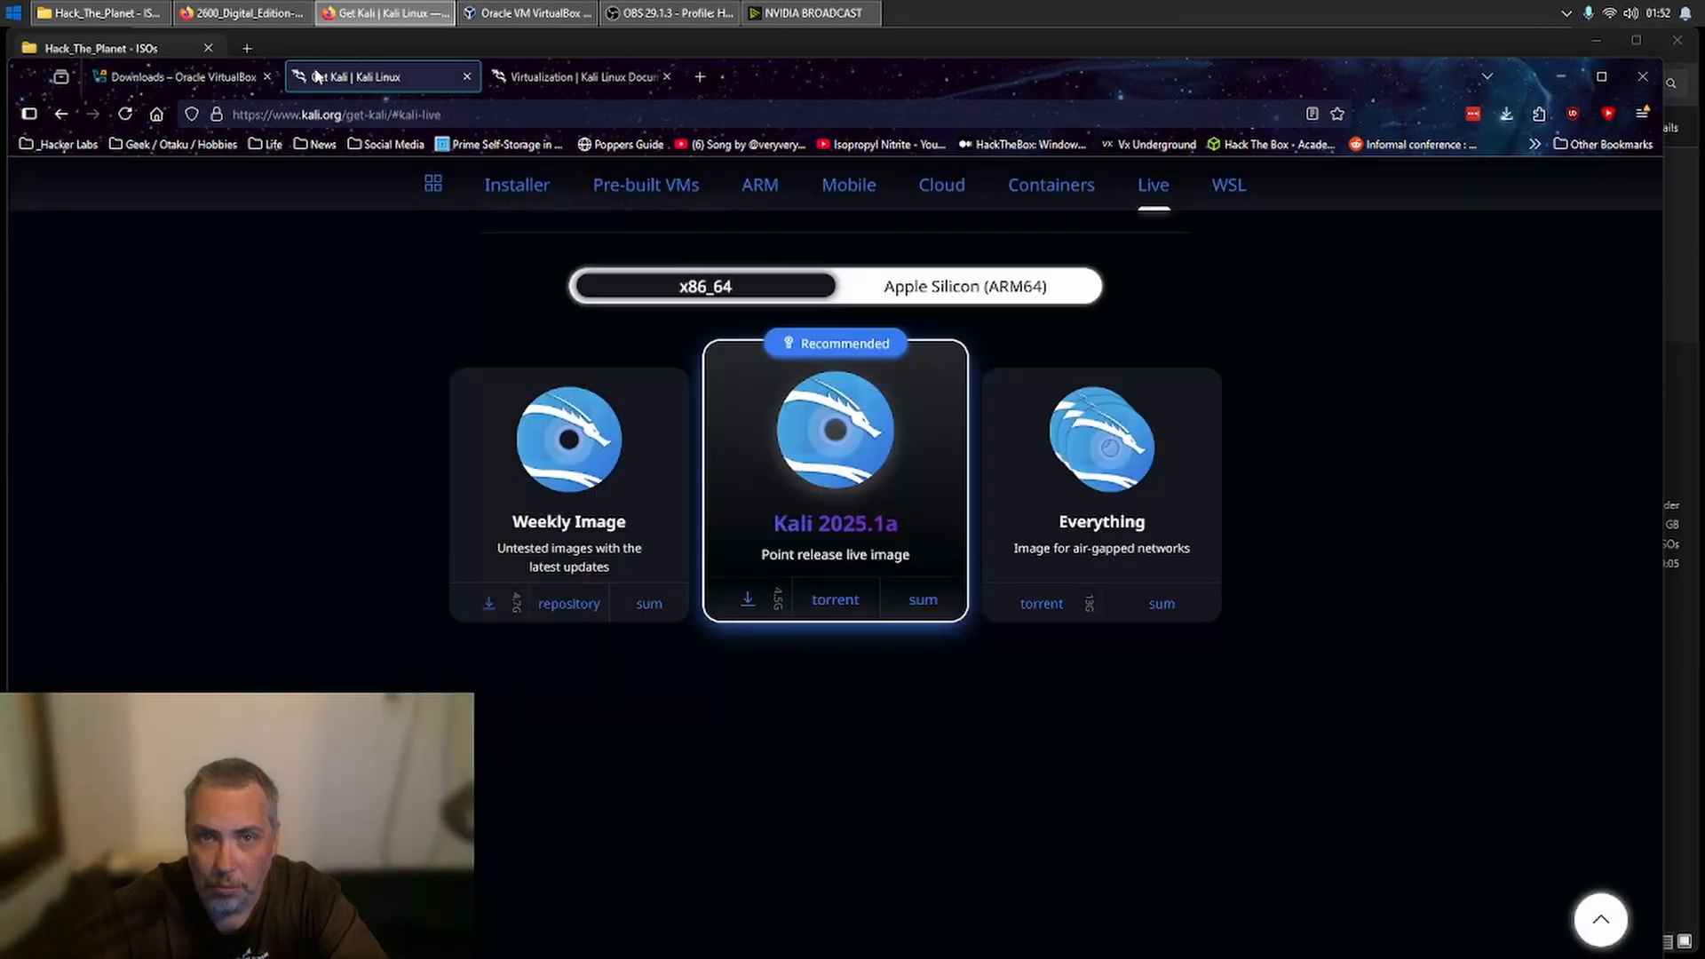
left_click(622, 187)
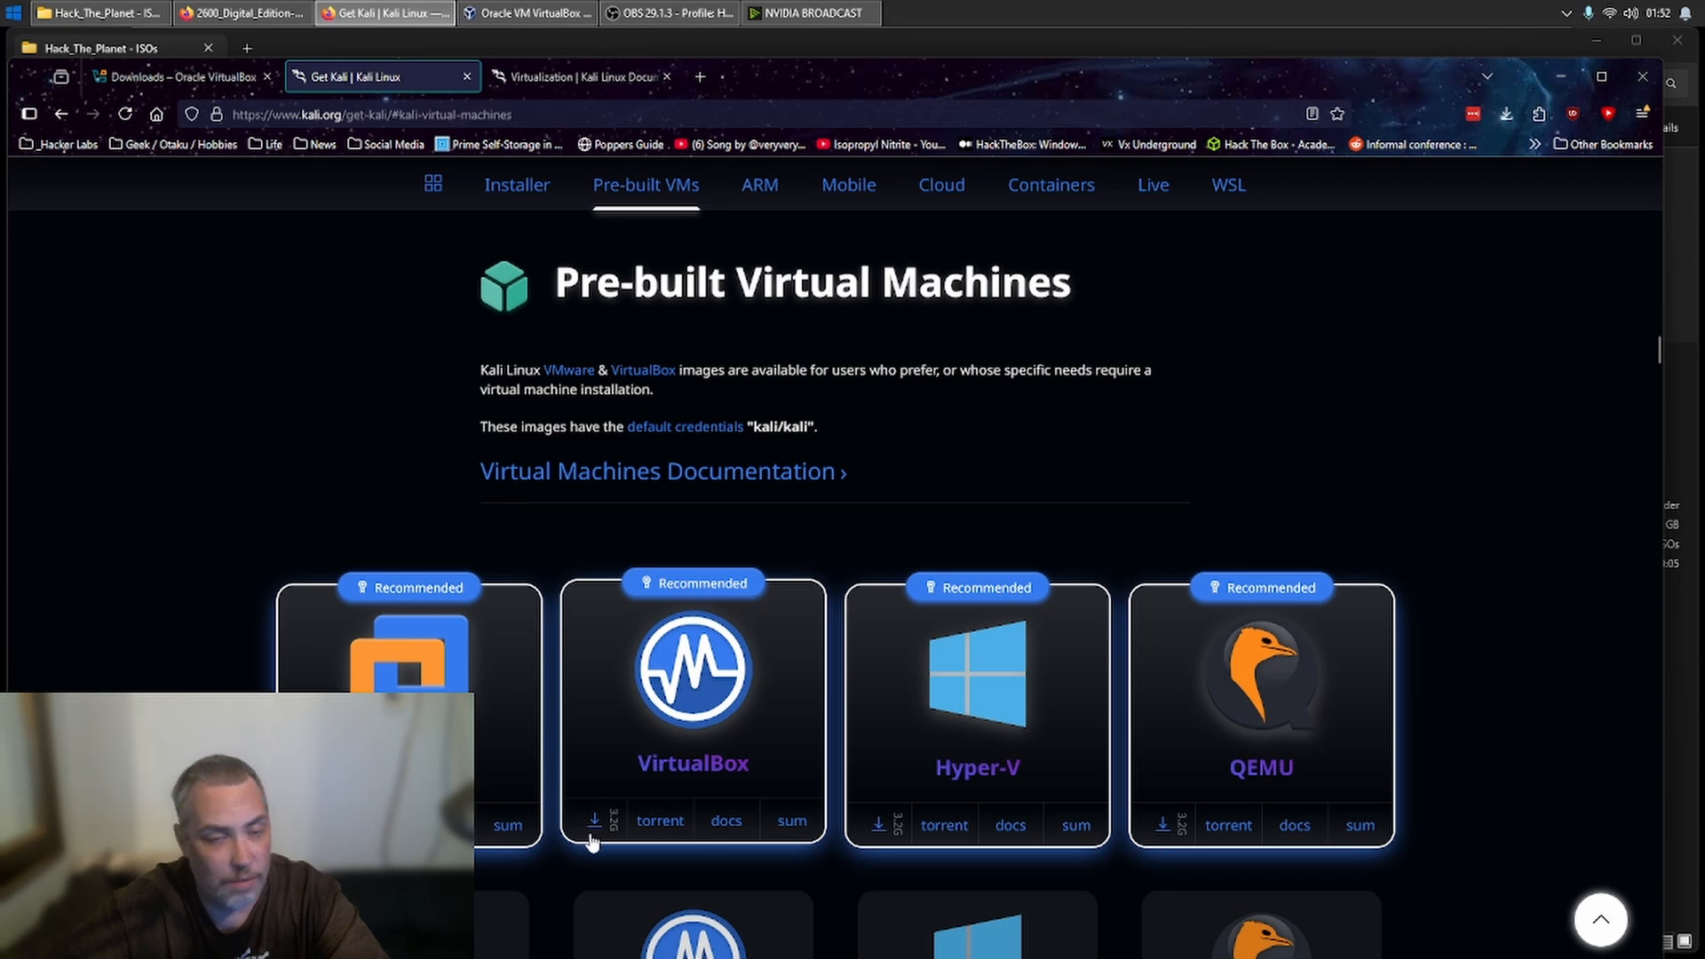
scroll(609, 799, "down", 1)
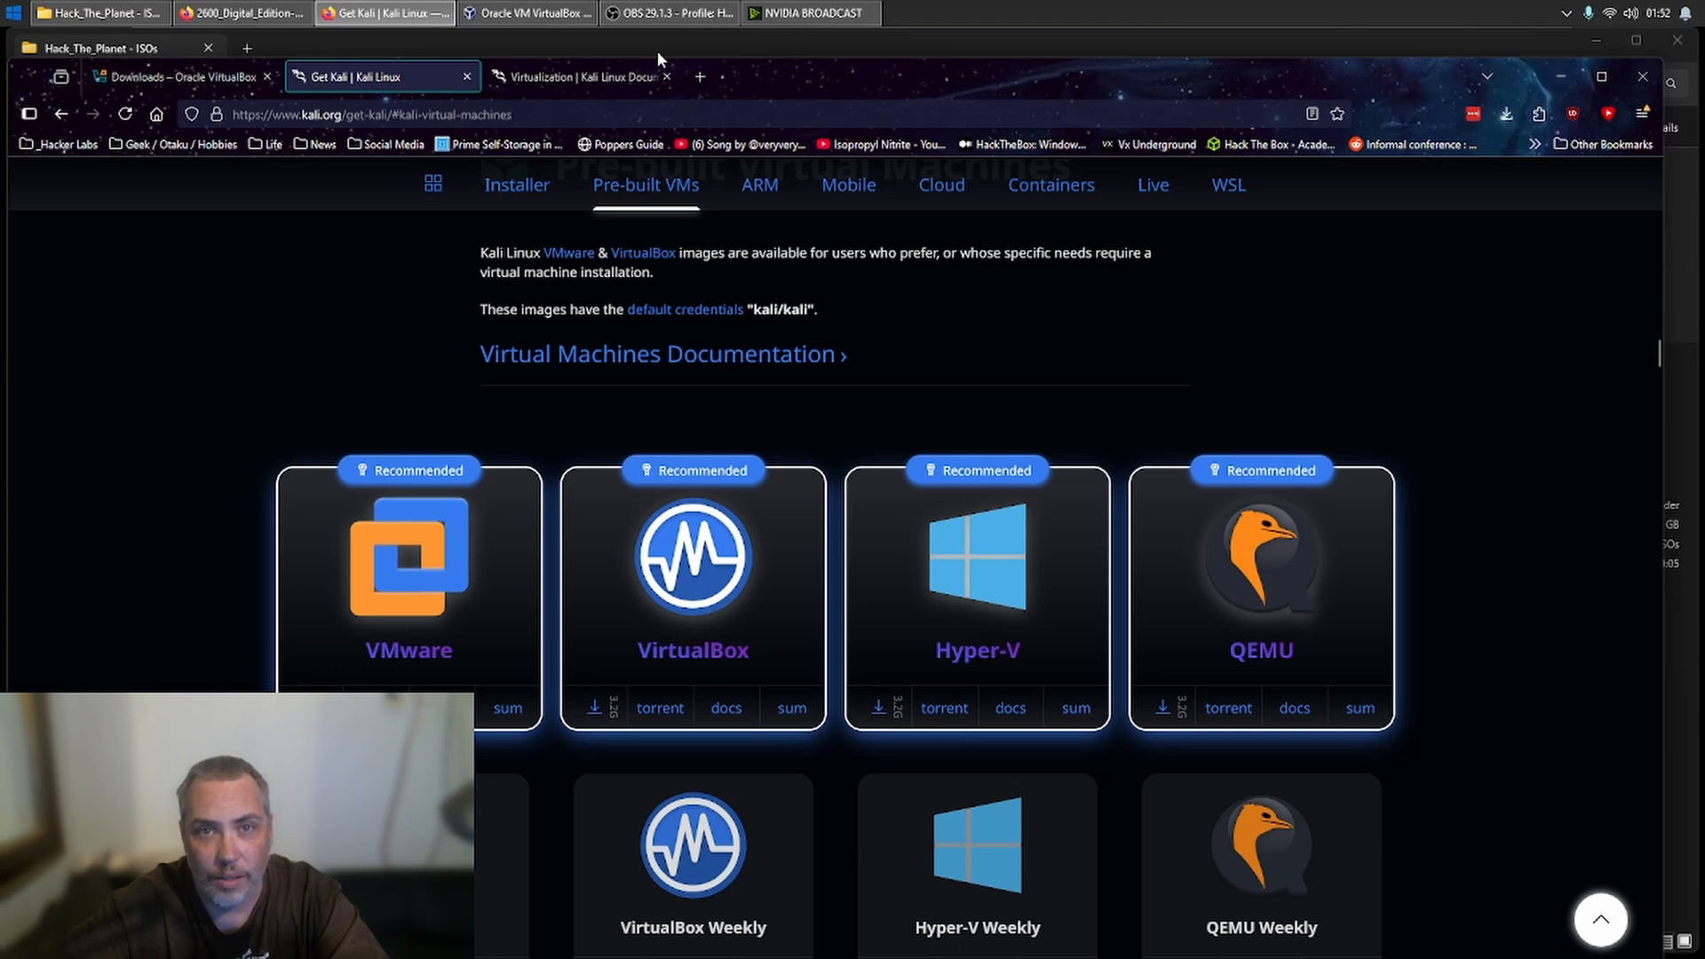
left_click(197, 78)
left_click(317, 80)
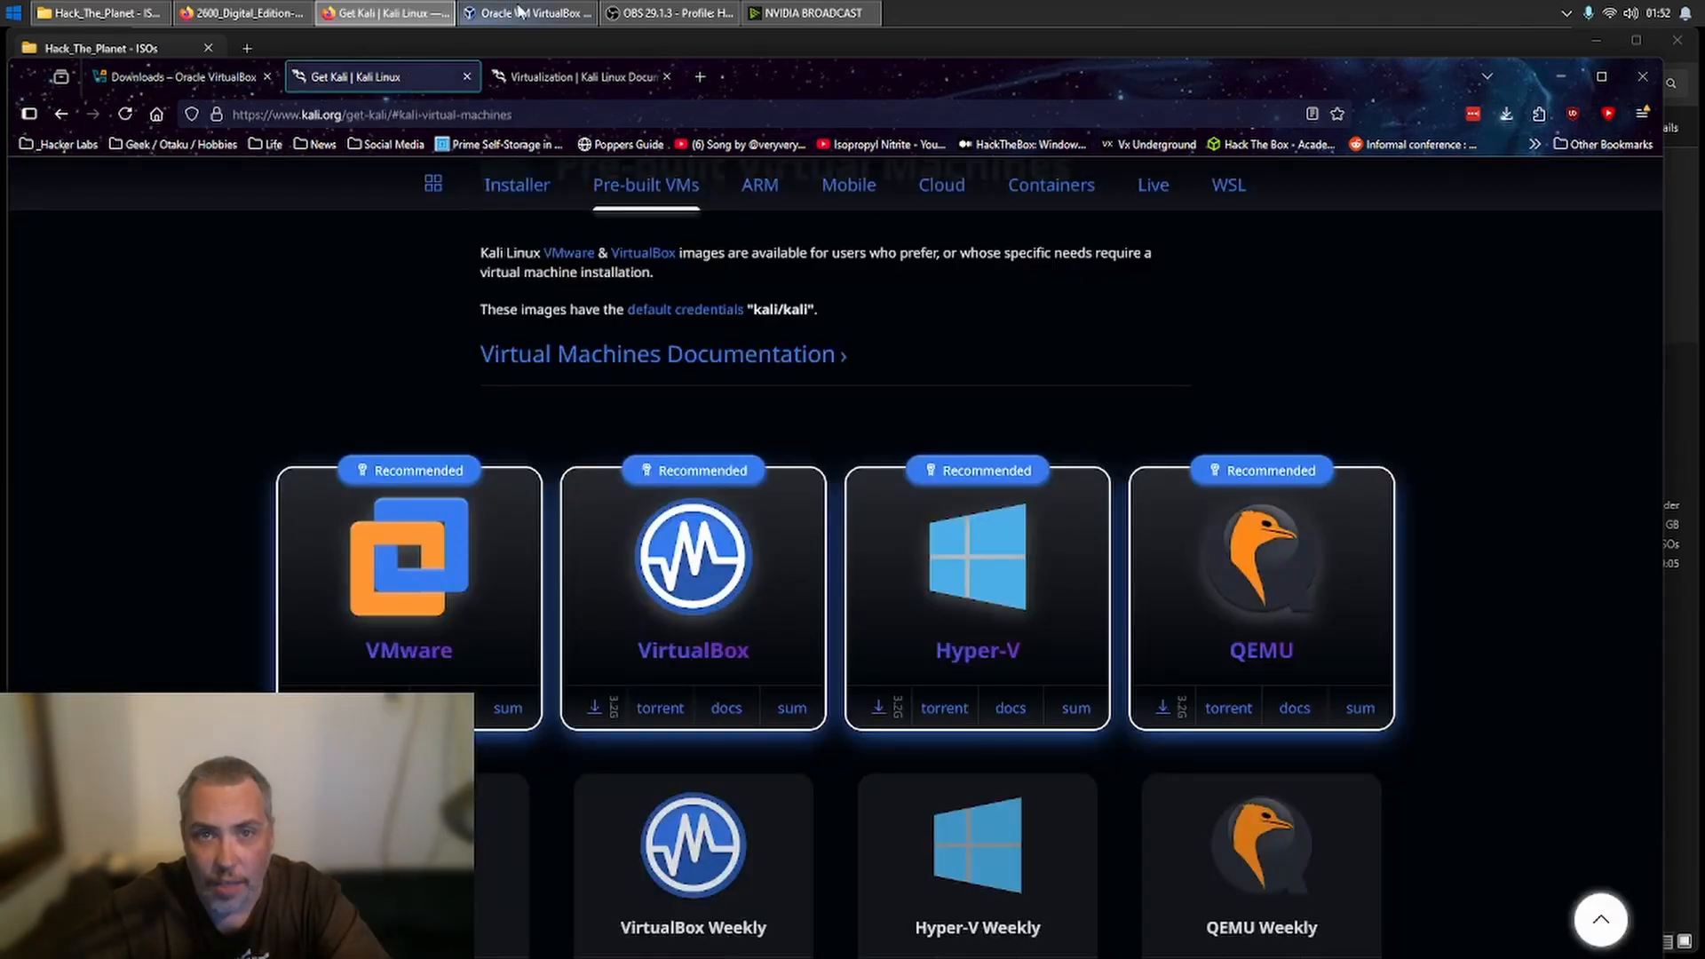
- Clear the browser and the Hack_The_Planet - ISOs folder window off the screen and switch to Oracle VM VirtualBox Manager
left_click_drag(1426, 91, 0, 125)
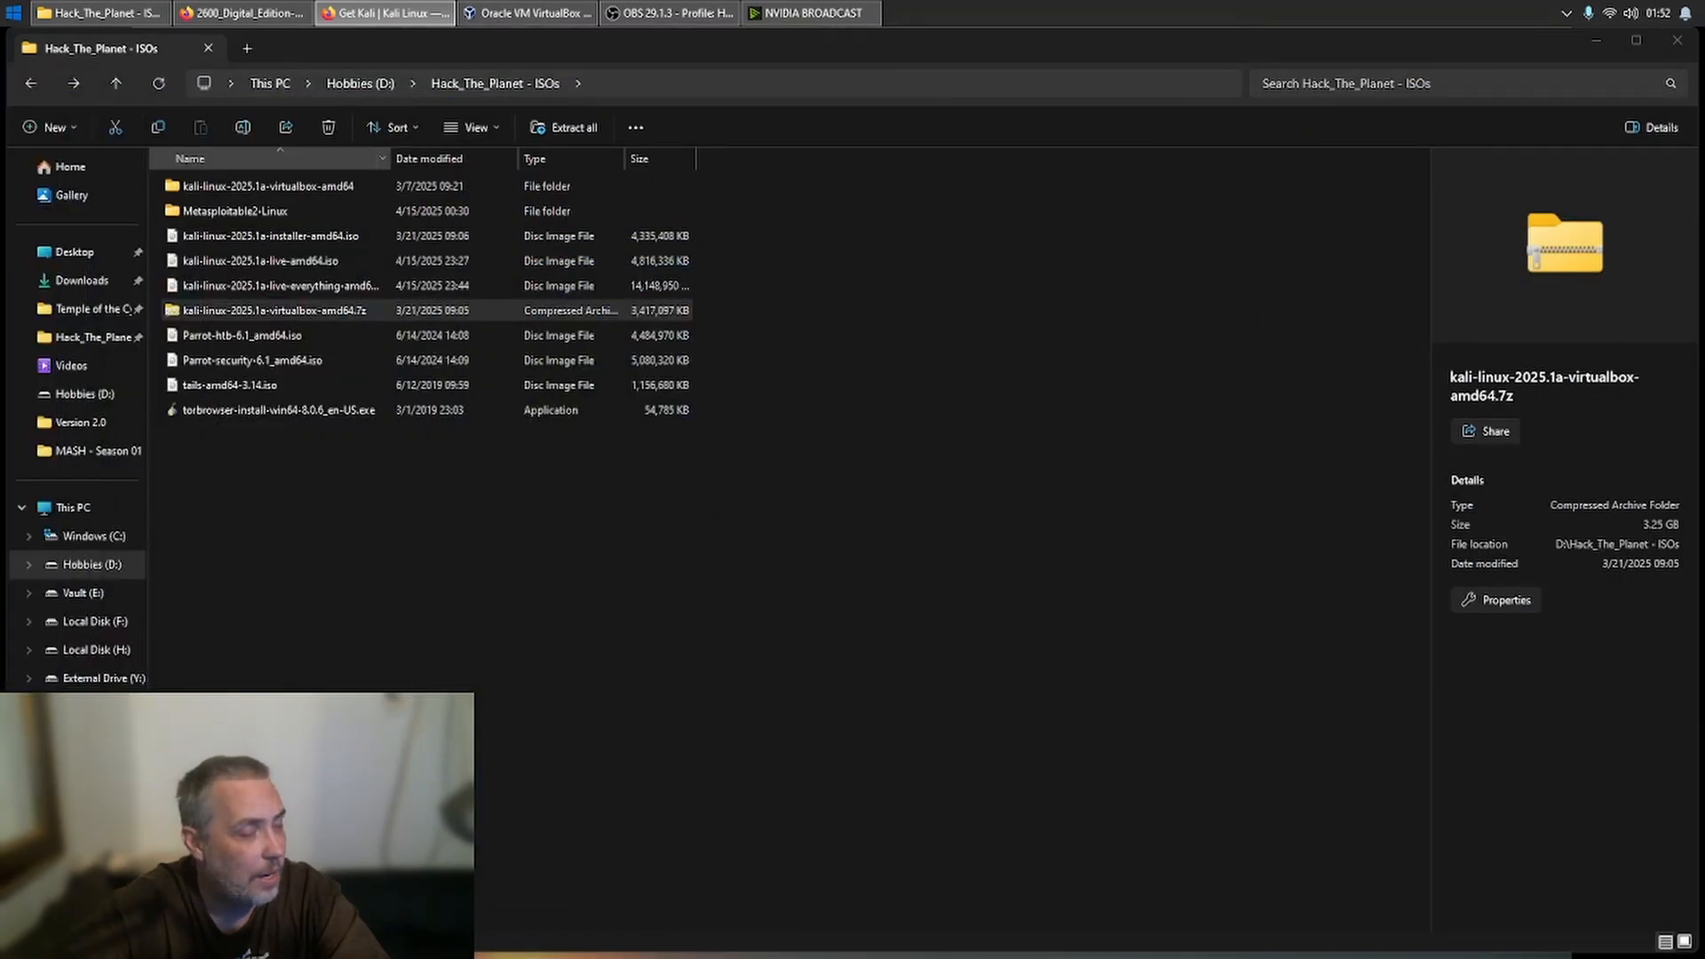
left_click(1601, 42)
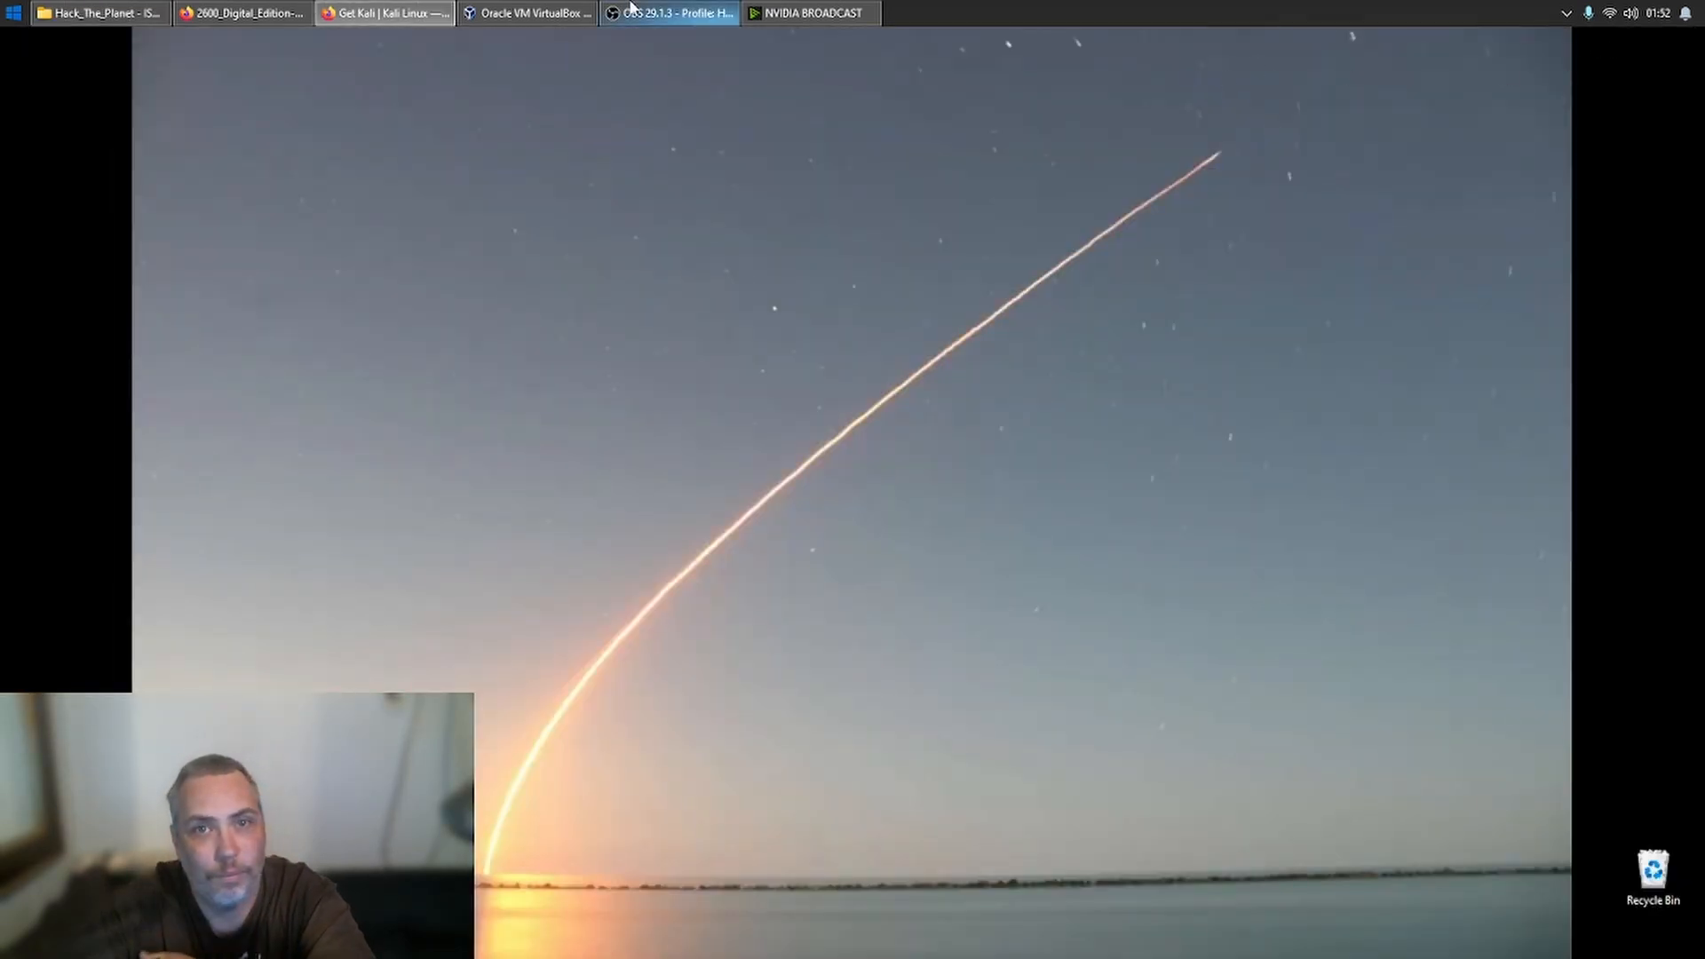
left_click(569, 14)
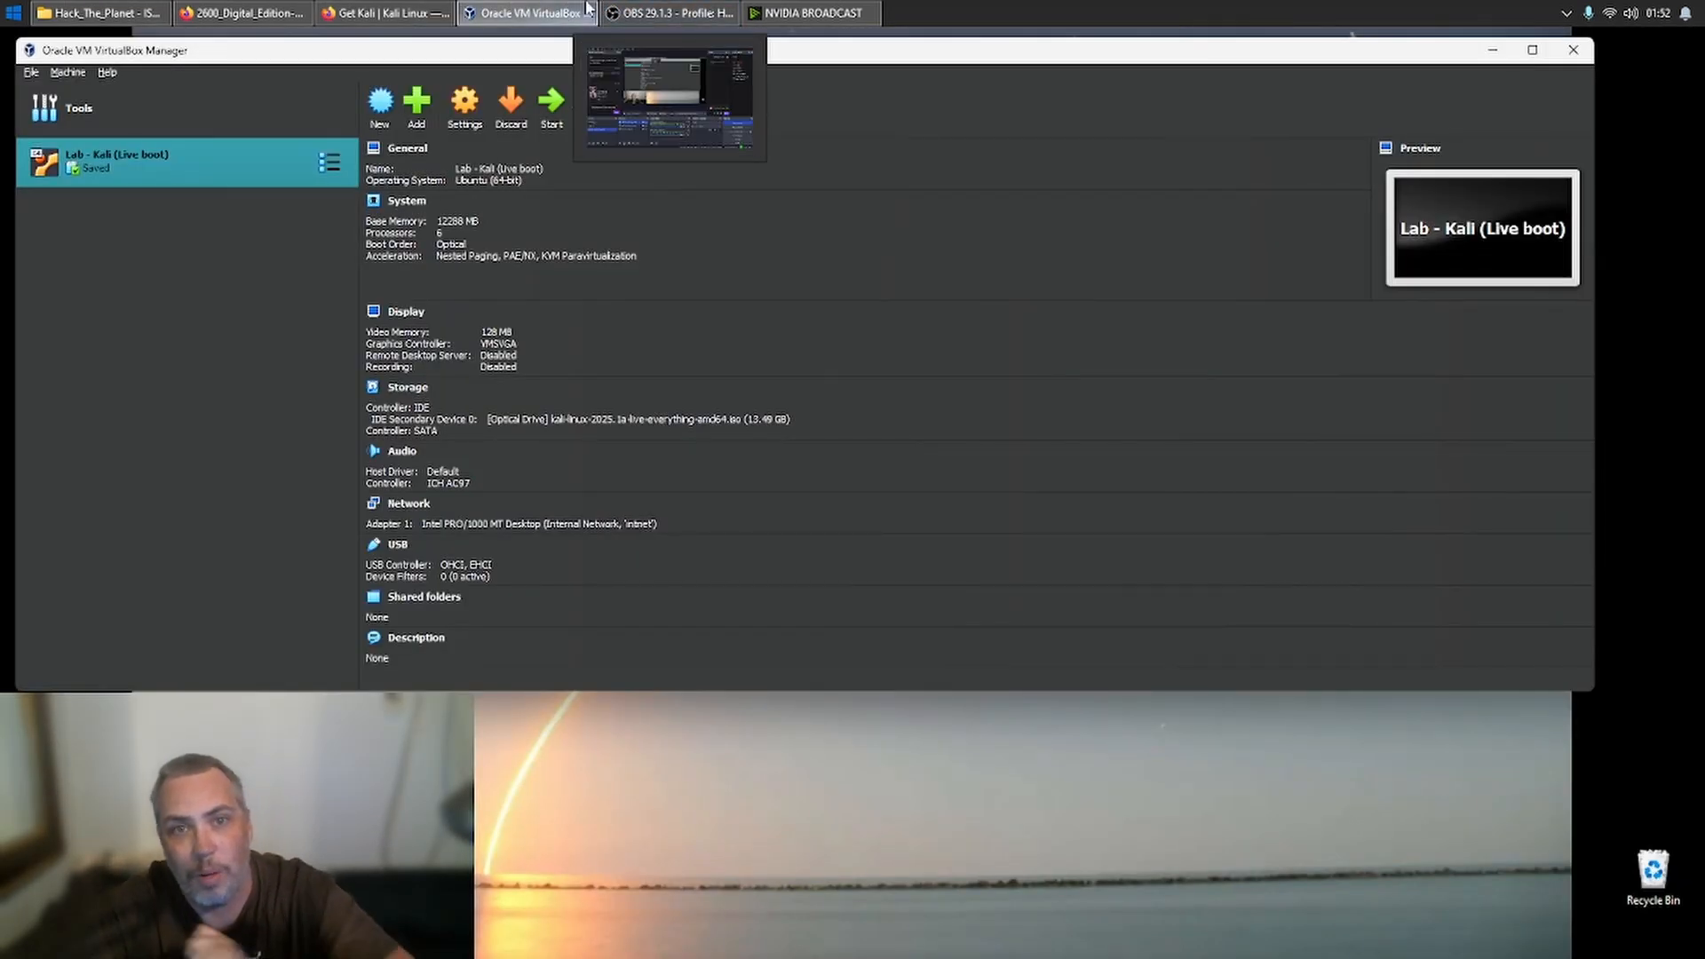
mouse_move(586, 7)
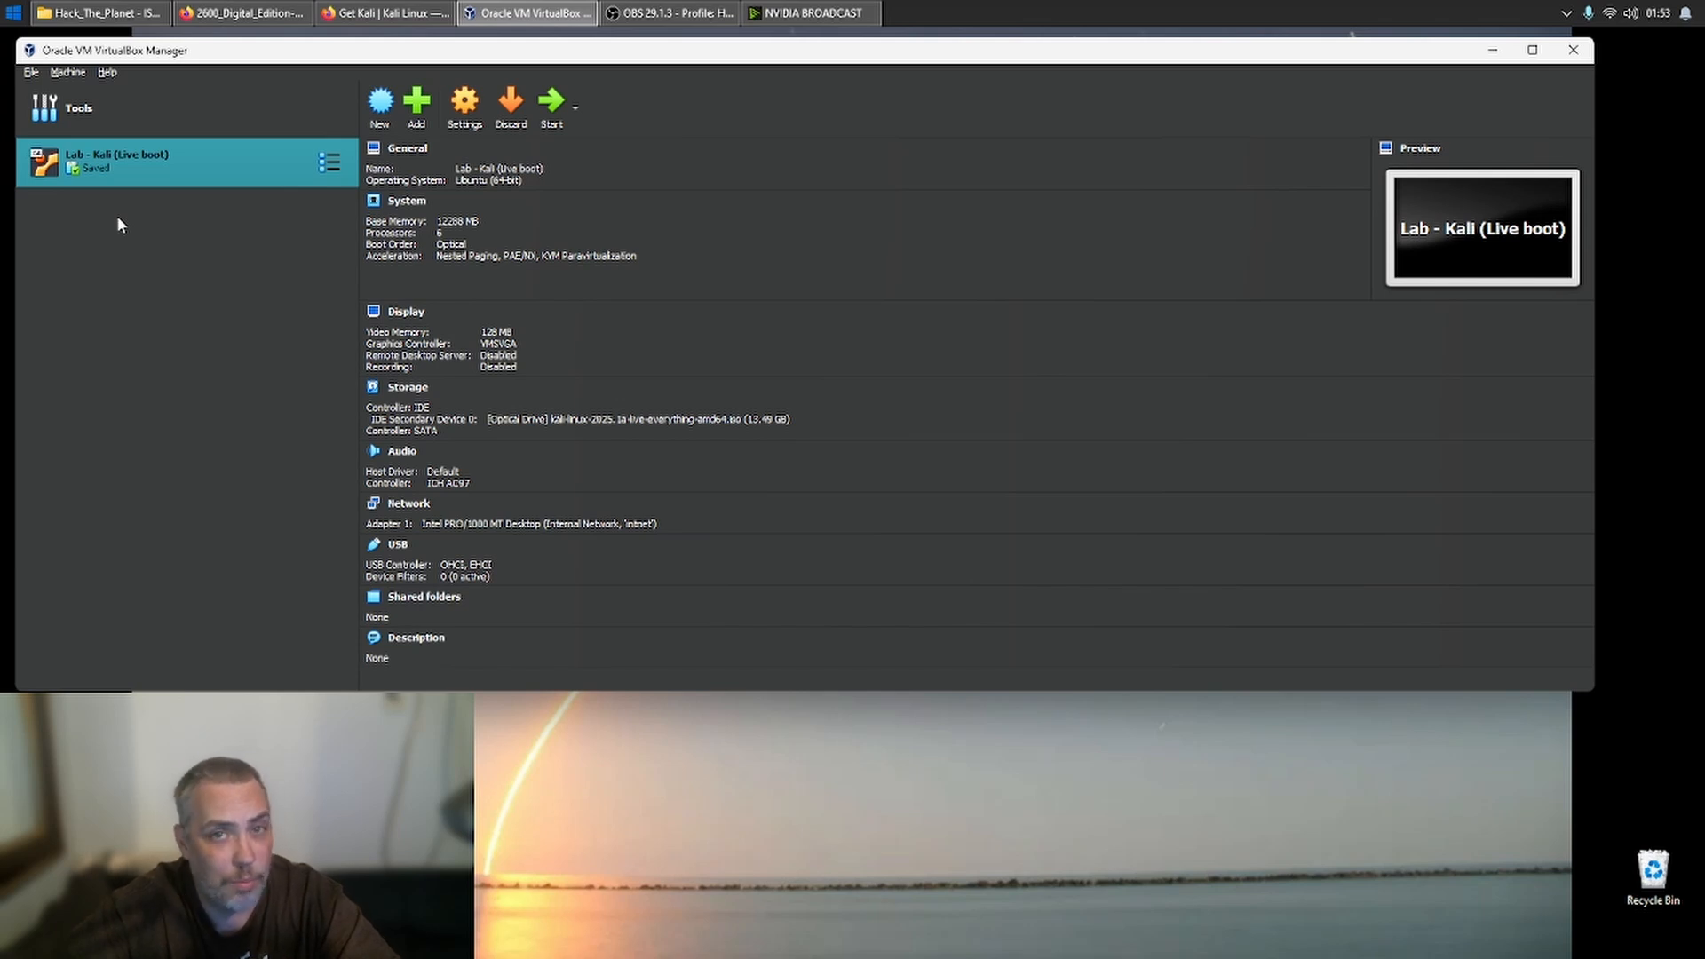
- Add the existing machine kali-linux-2025.1a-virtualbox-amd64.vbox from its folder under Hack_The_Planet - ISOs on the Hobbies (D:) drive
left_click(415, 105)
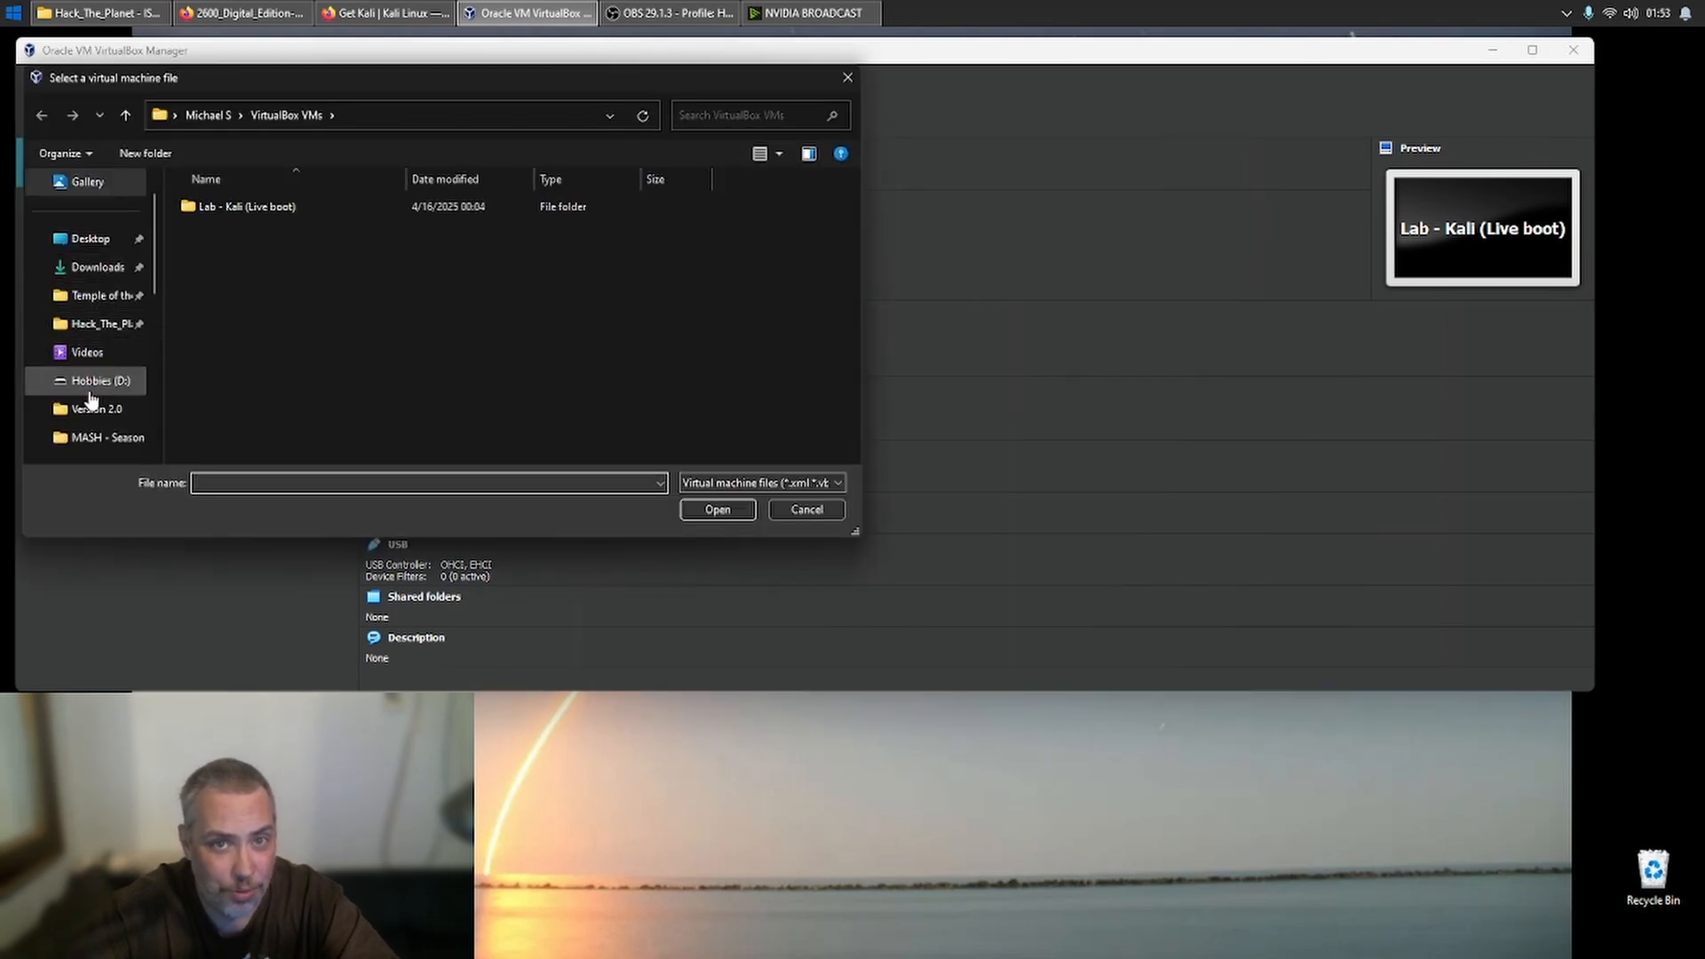
left_click(98, 381)
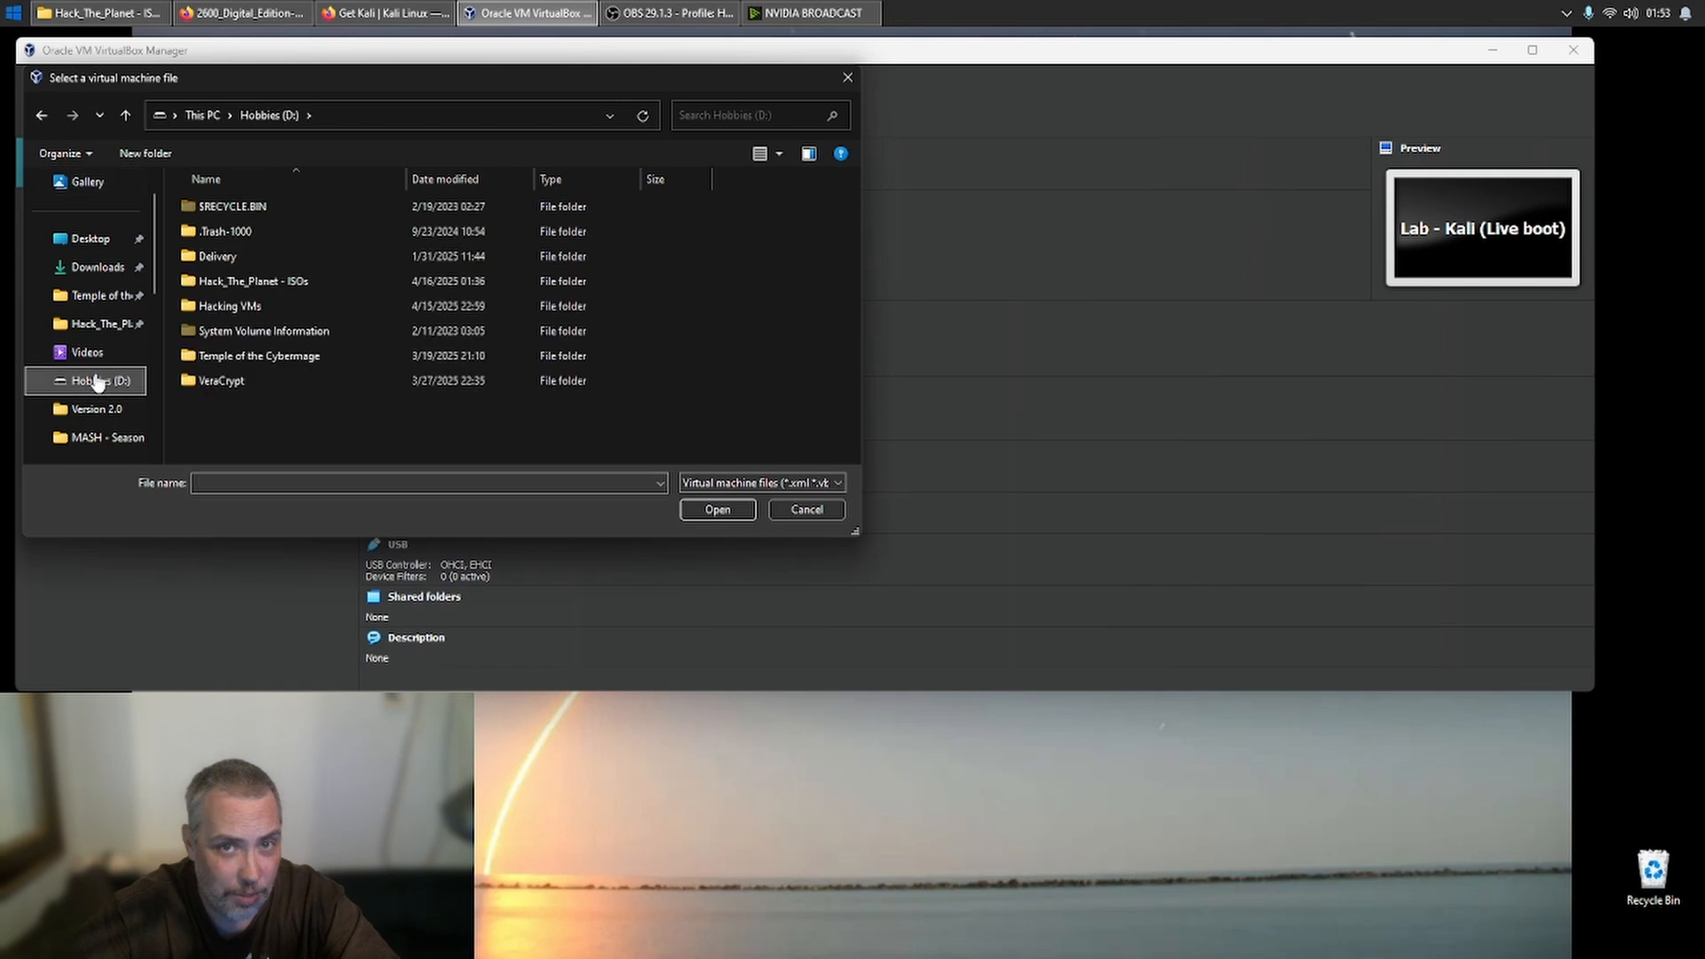
double_click(225, 280)
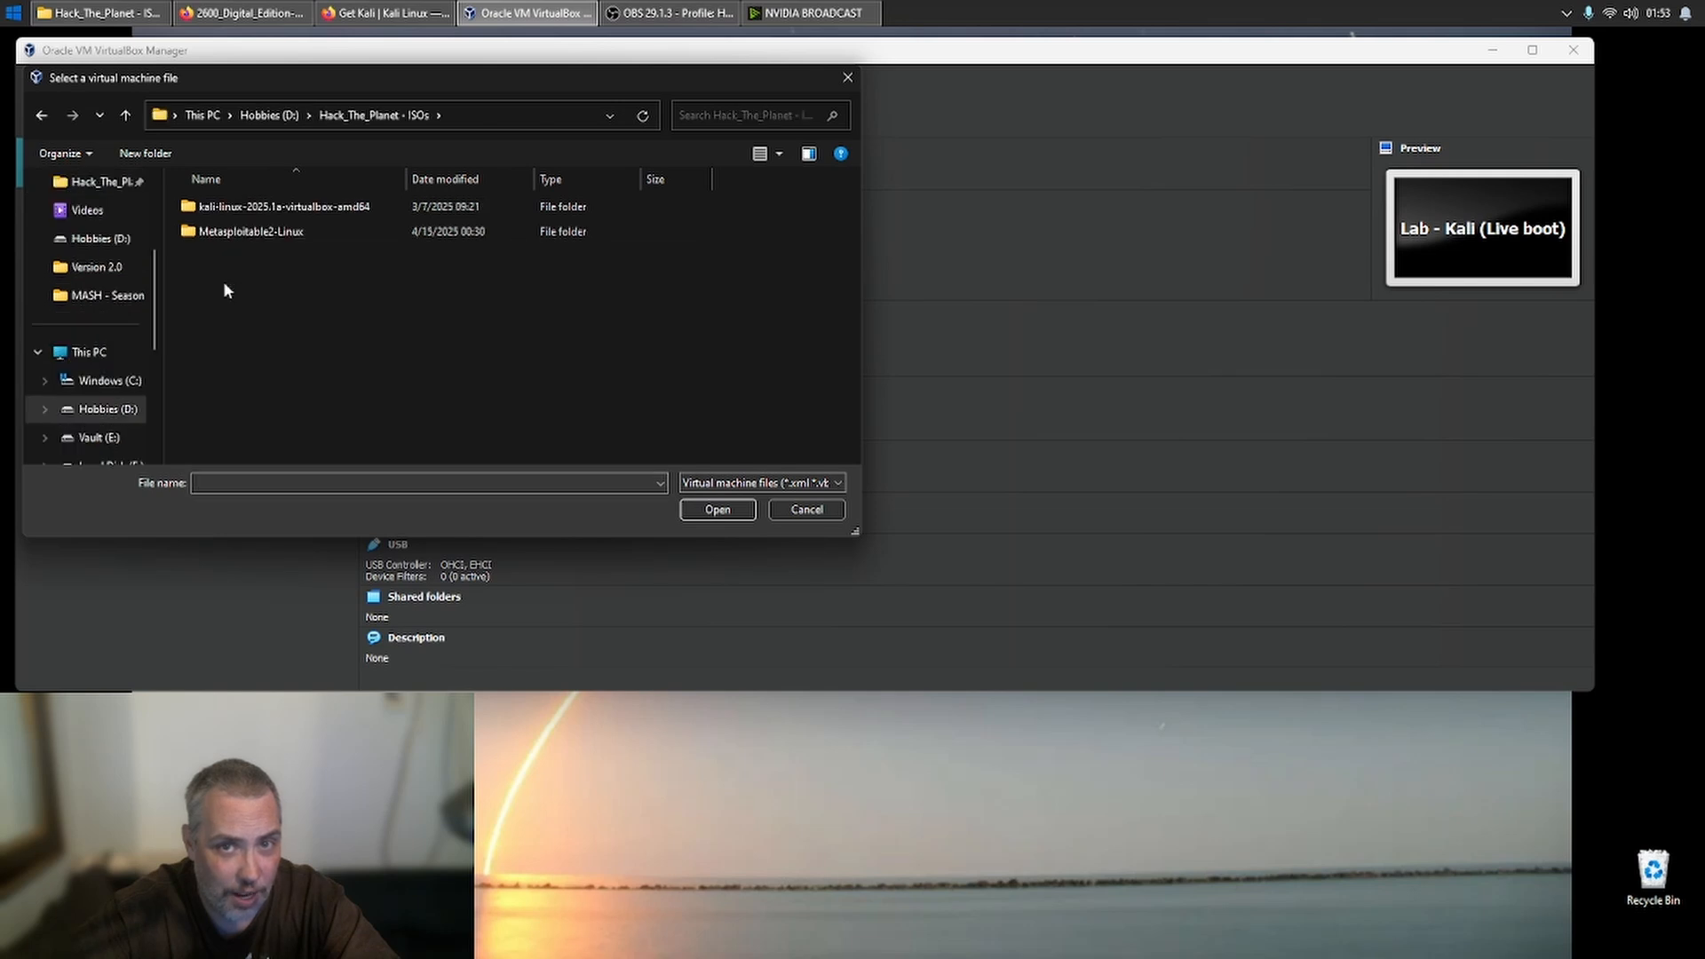
double_click(250, 214)
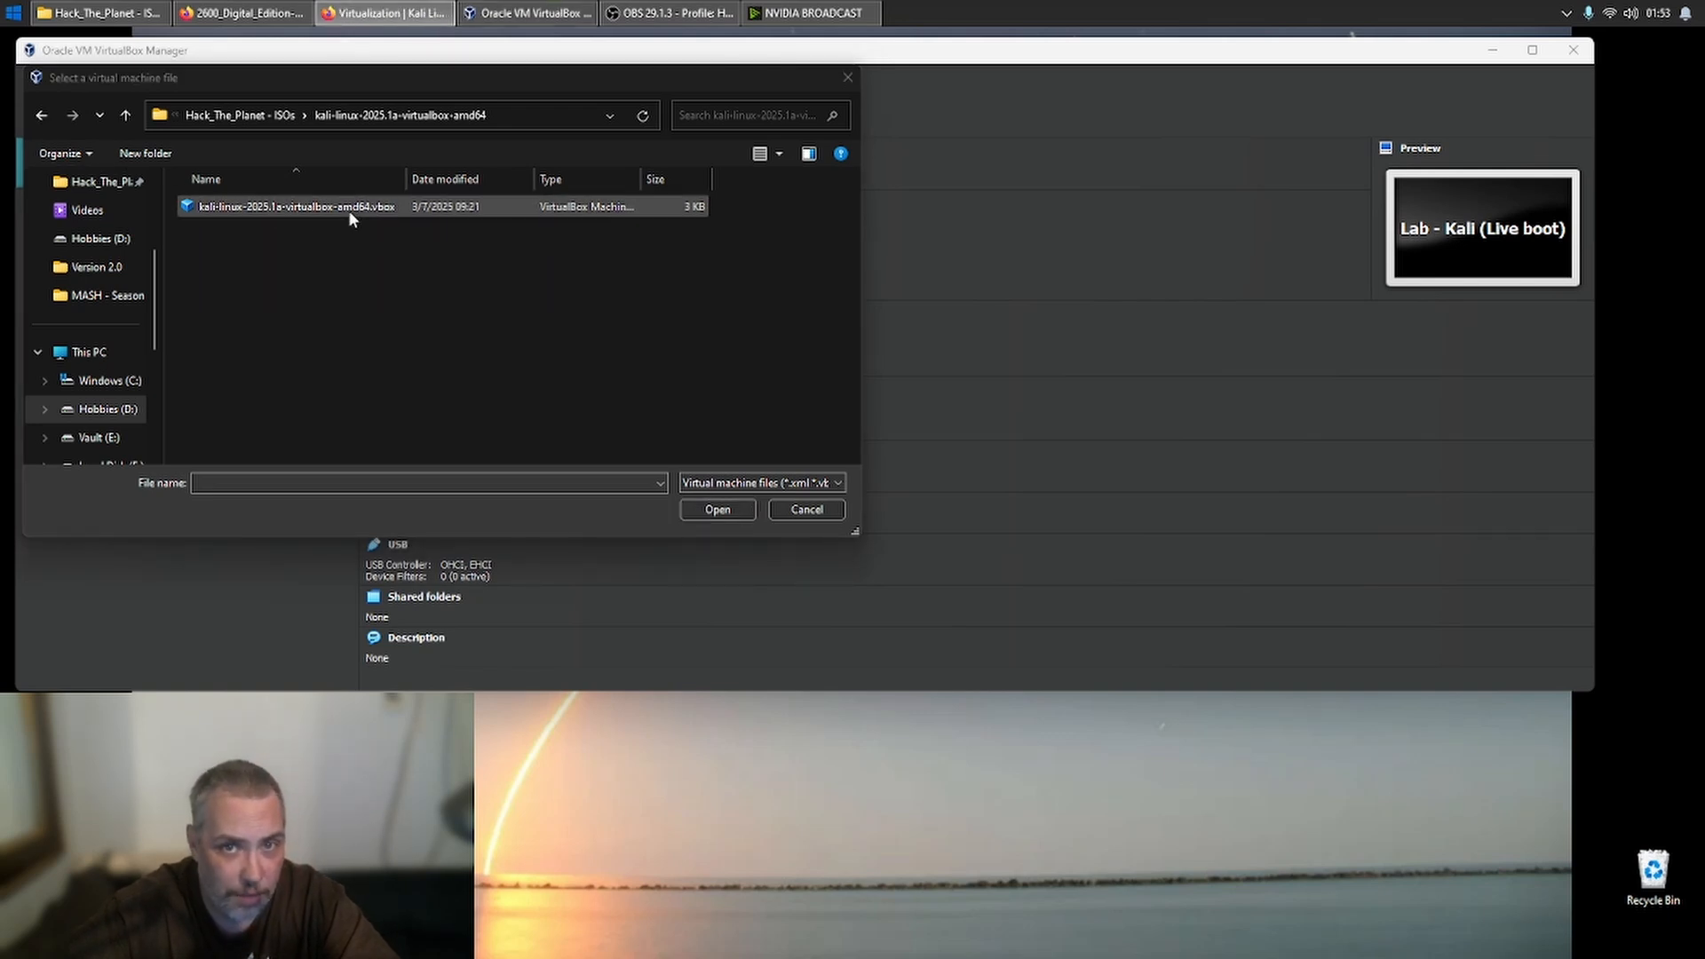
left_click(763, 482)
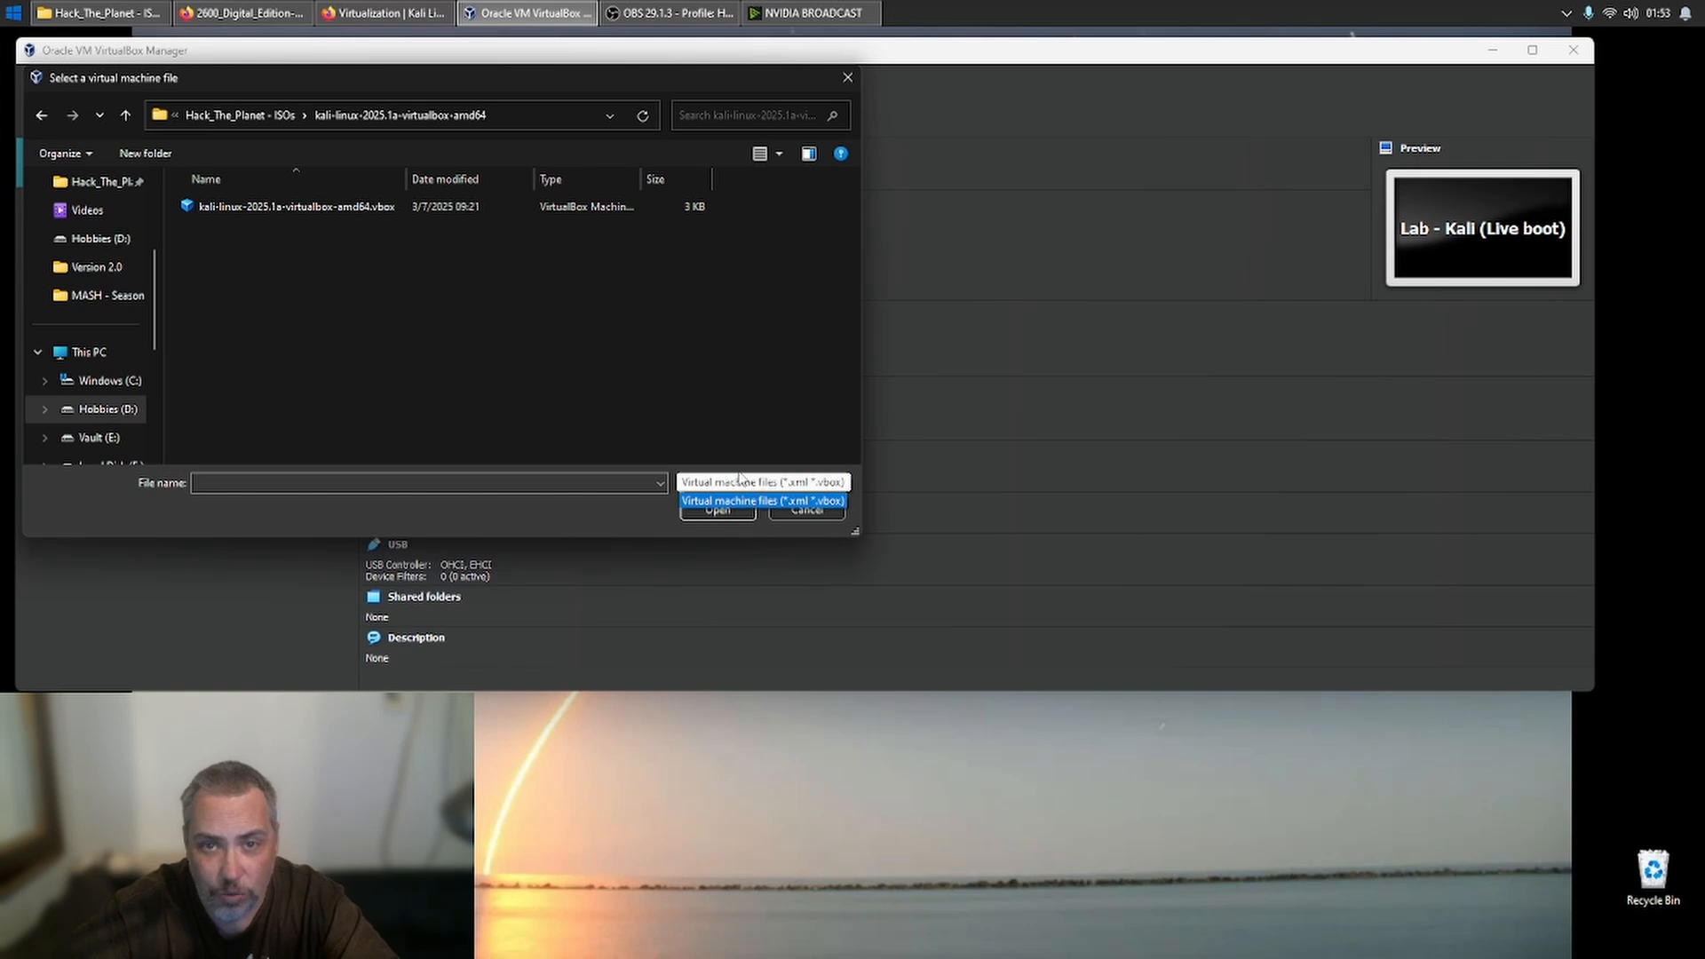
left_click(249, 209)
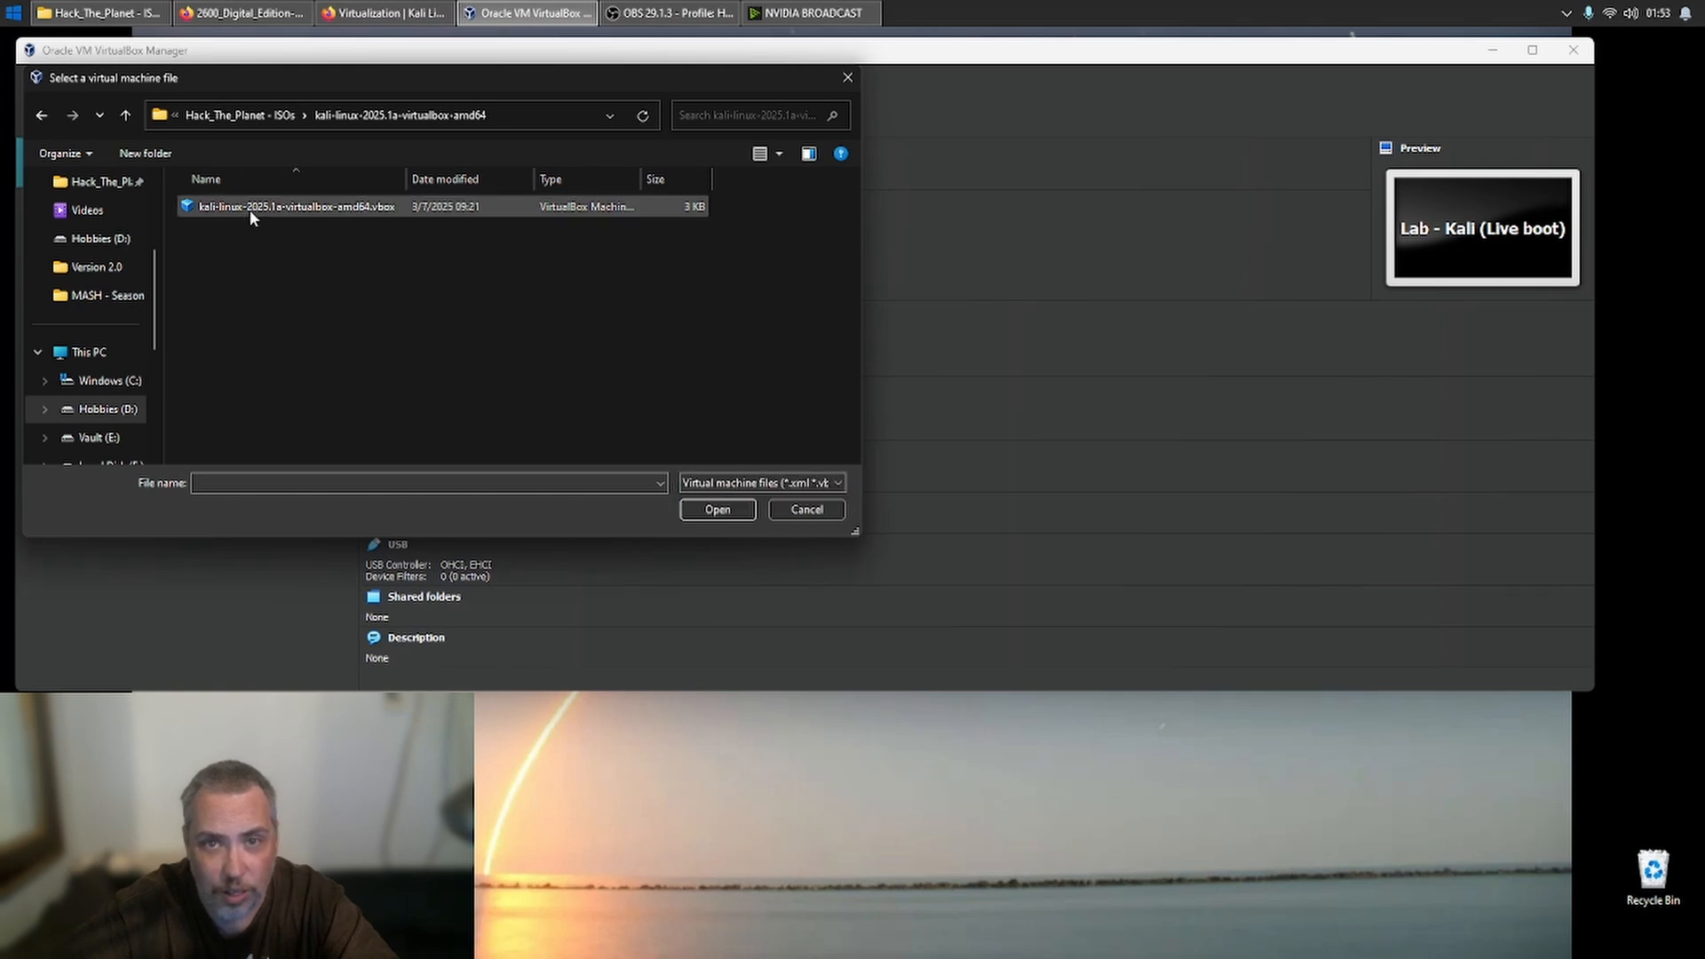
left_click(249, 210)
double_click(252, 215)
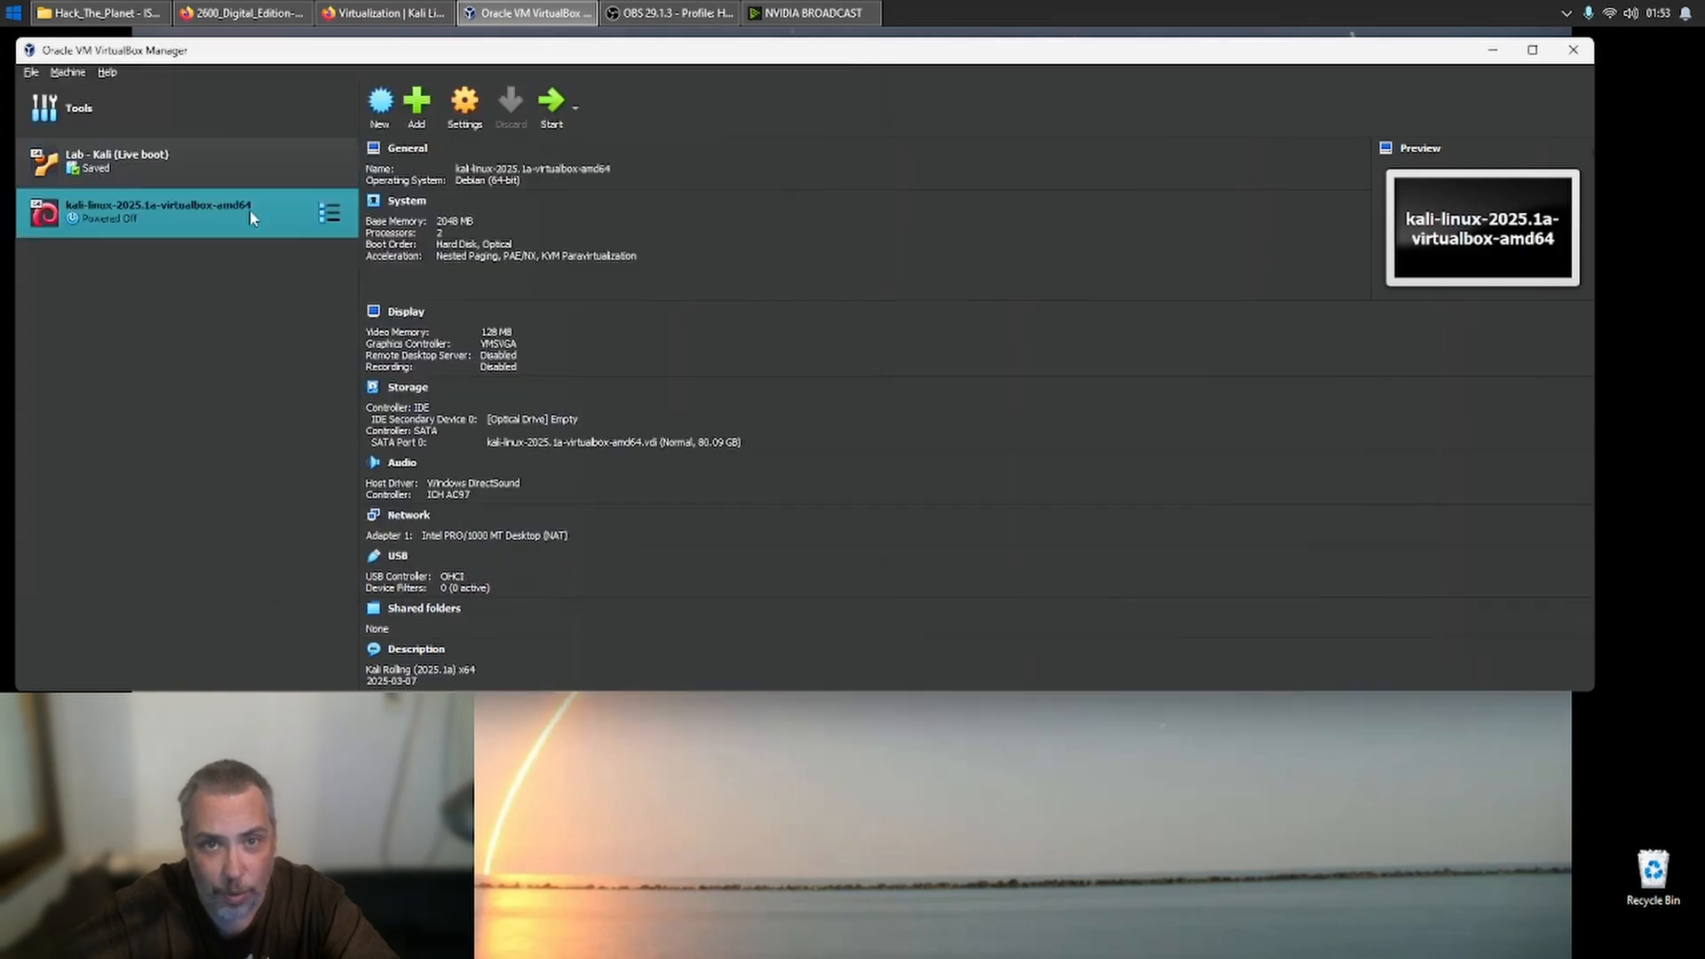
- Open the settings of the kali-linux-2025.1a-virtualbox-amd64 machine and review its advanced general options and description
right_click(200, 212)
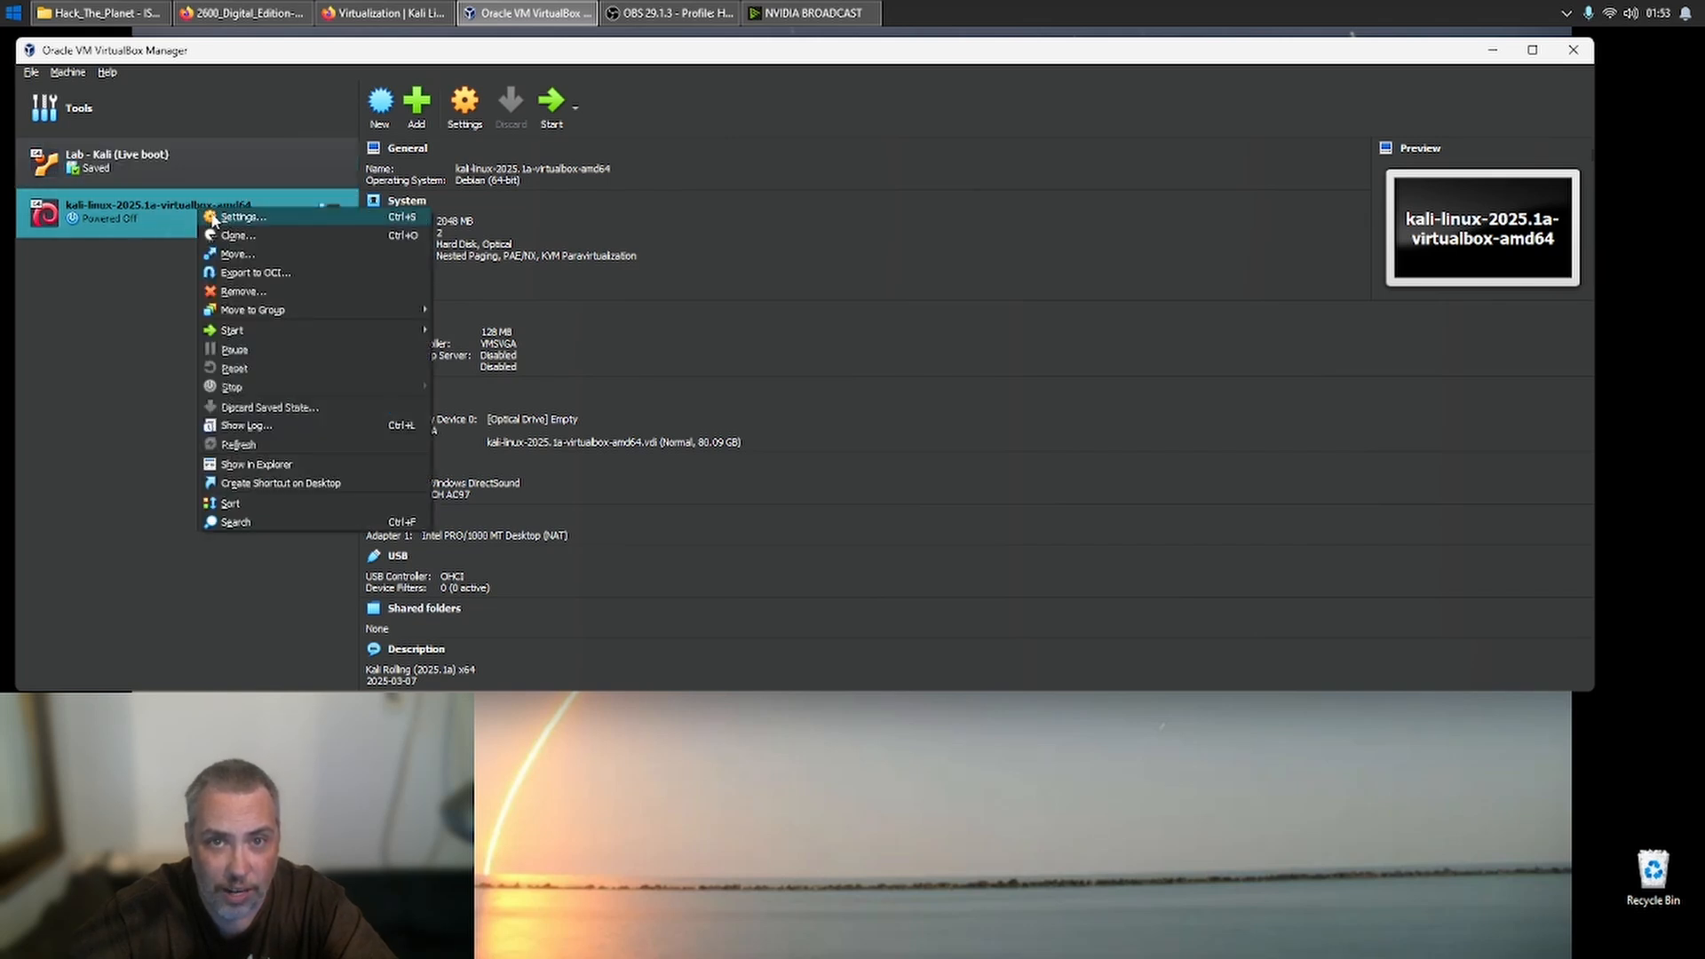
left_click(222, 218)
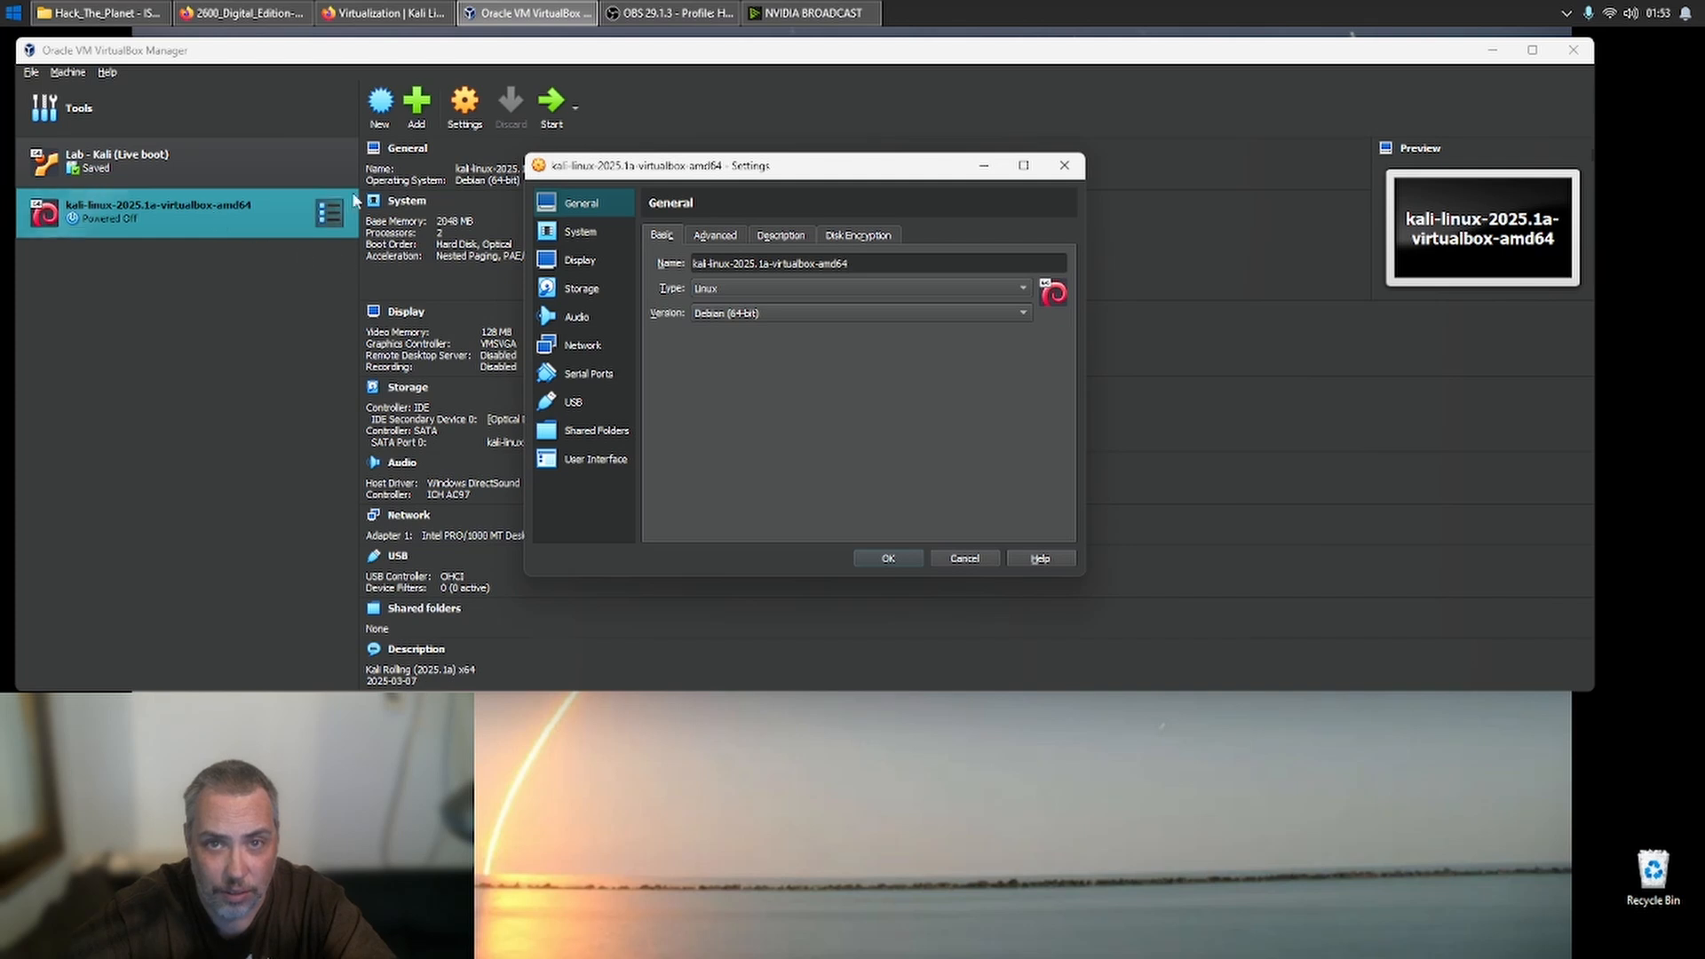
left_click(706, 241)
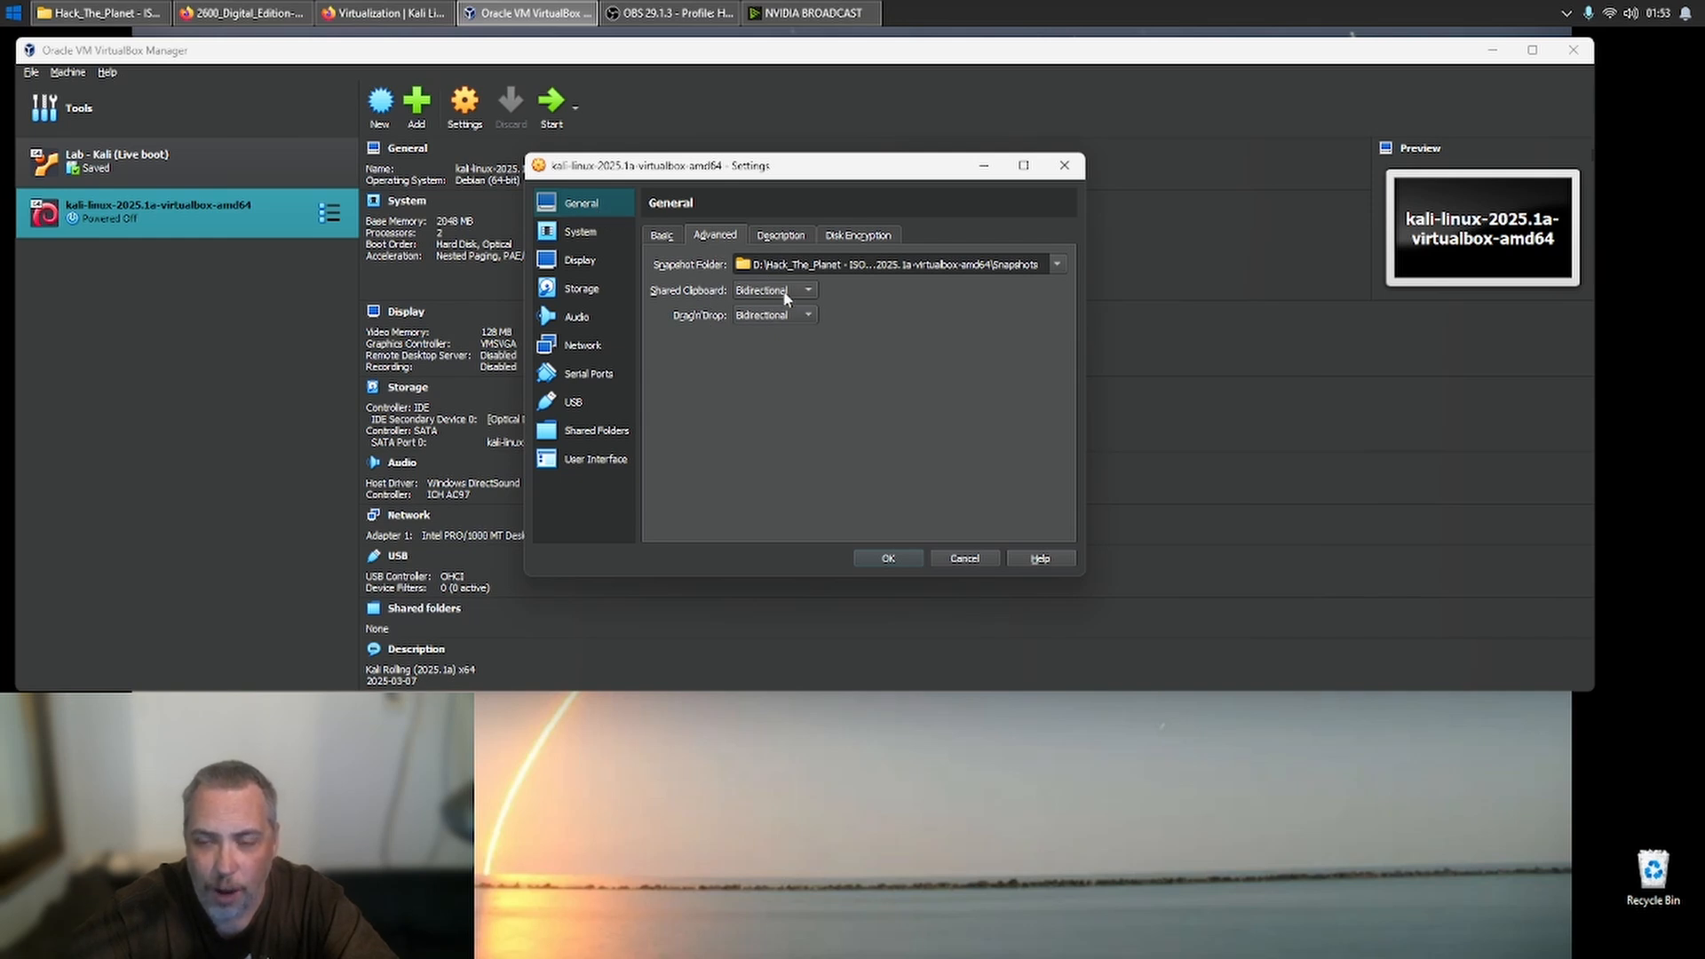
left_click(778, 240)
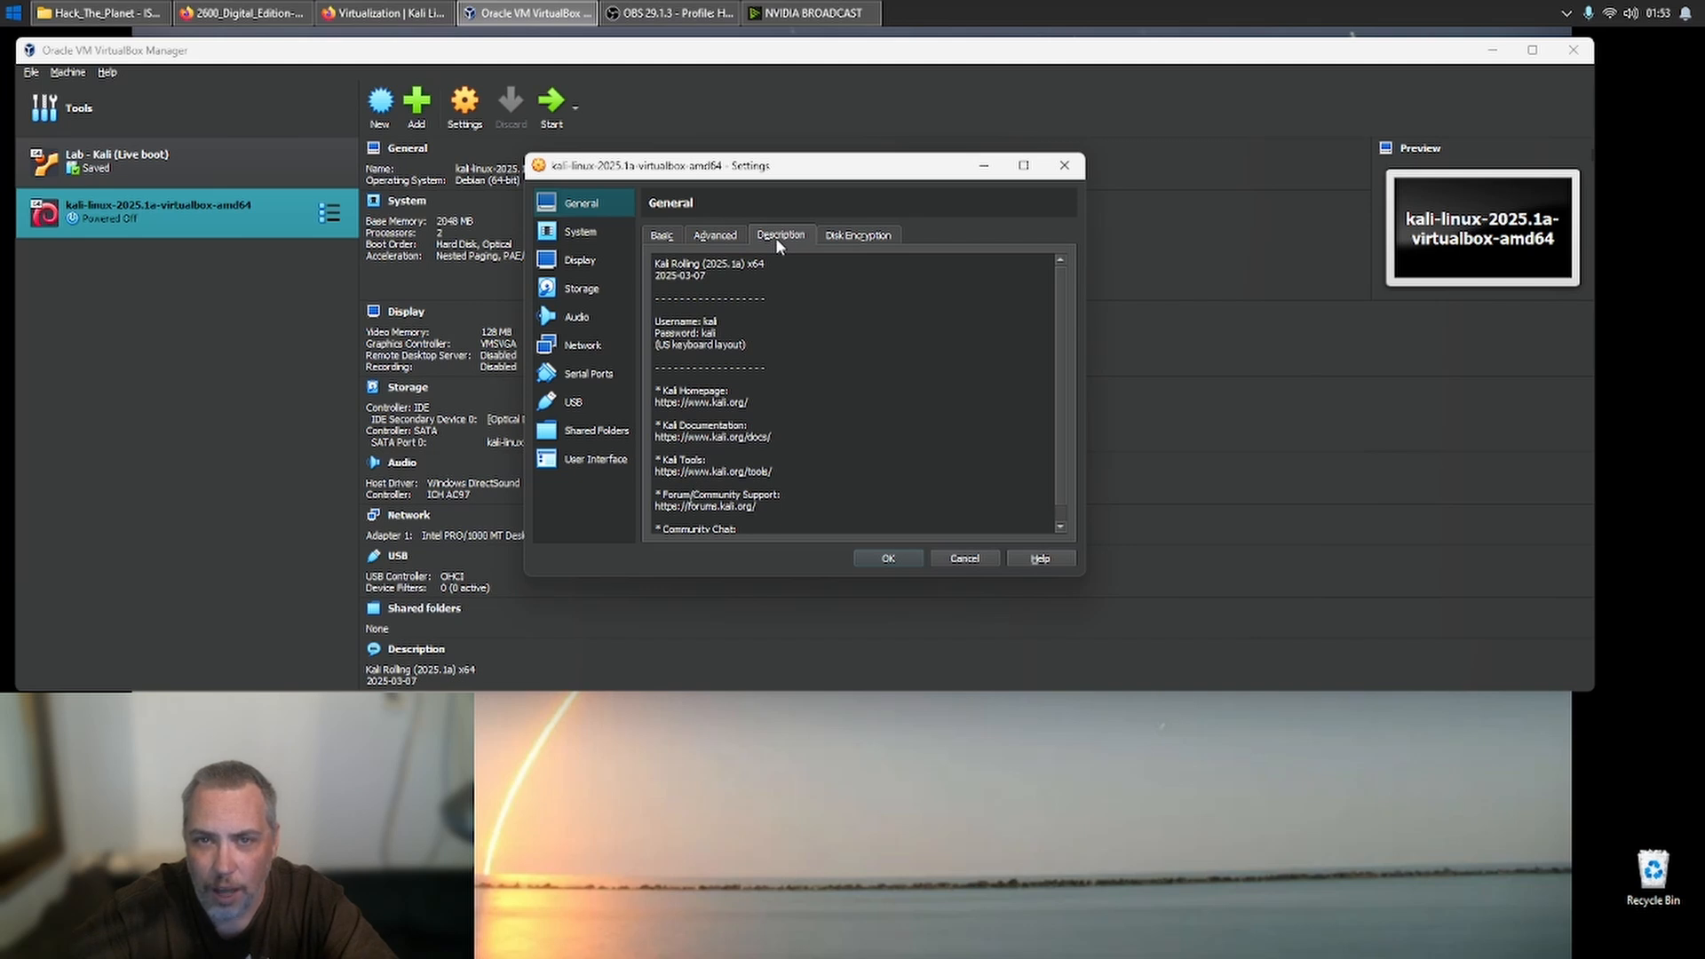
- Examine the default login details and keyboard layout note in the machine's description
left_click_drag(652, 323, 782, 349)
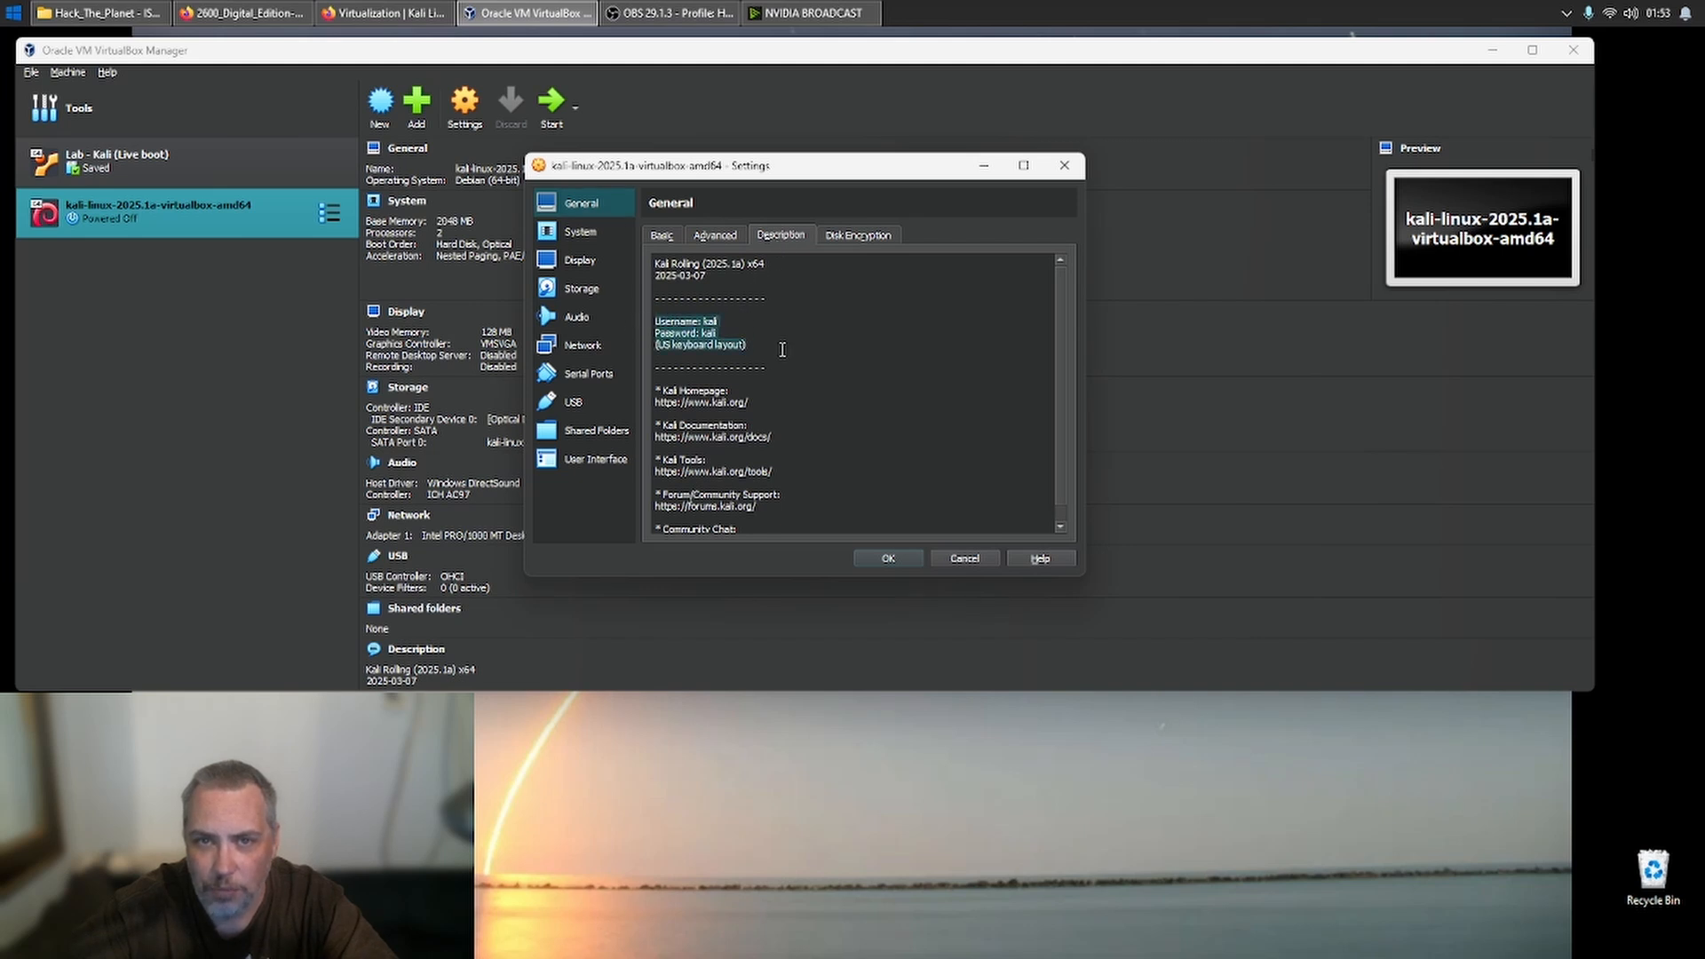
left_click(783, 349)
left_click_drag(660, 321, 754, 357)
left_click(754, 357)
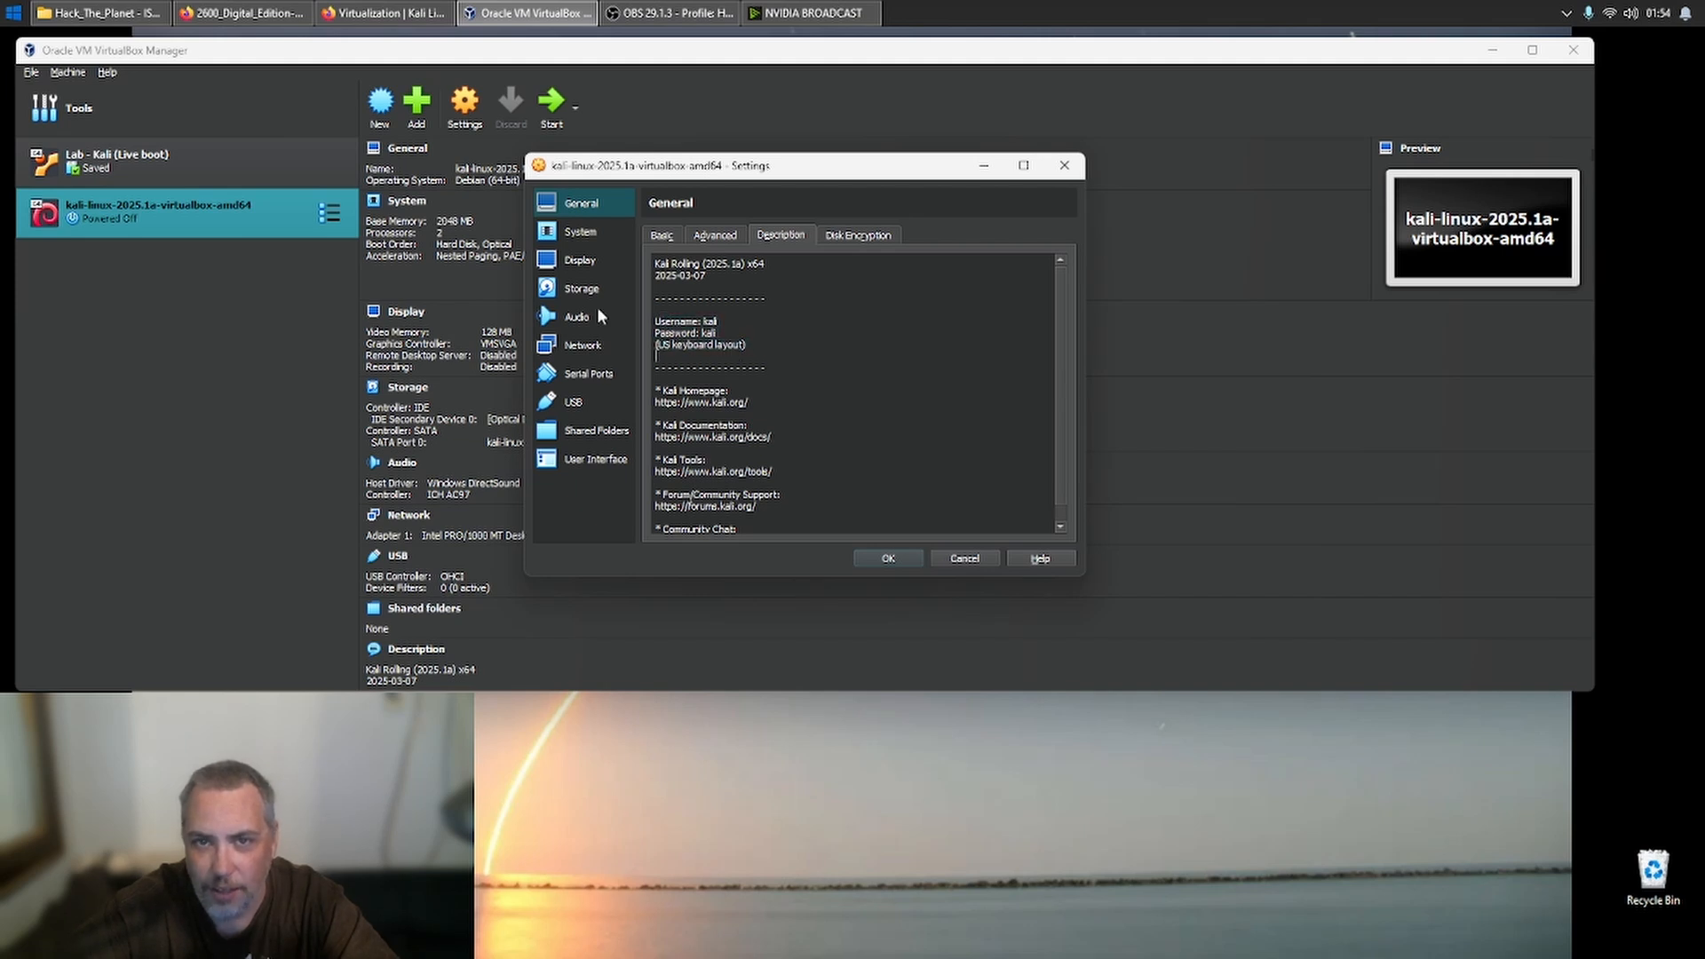
- Set the machine's base memory to 8192 MB and its processor count to 4
left_click(586, 239)
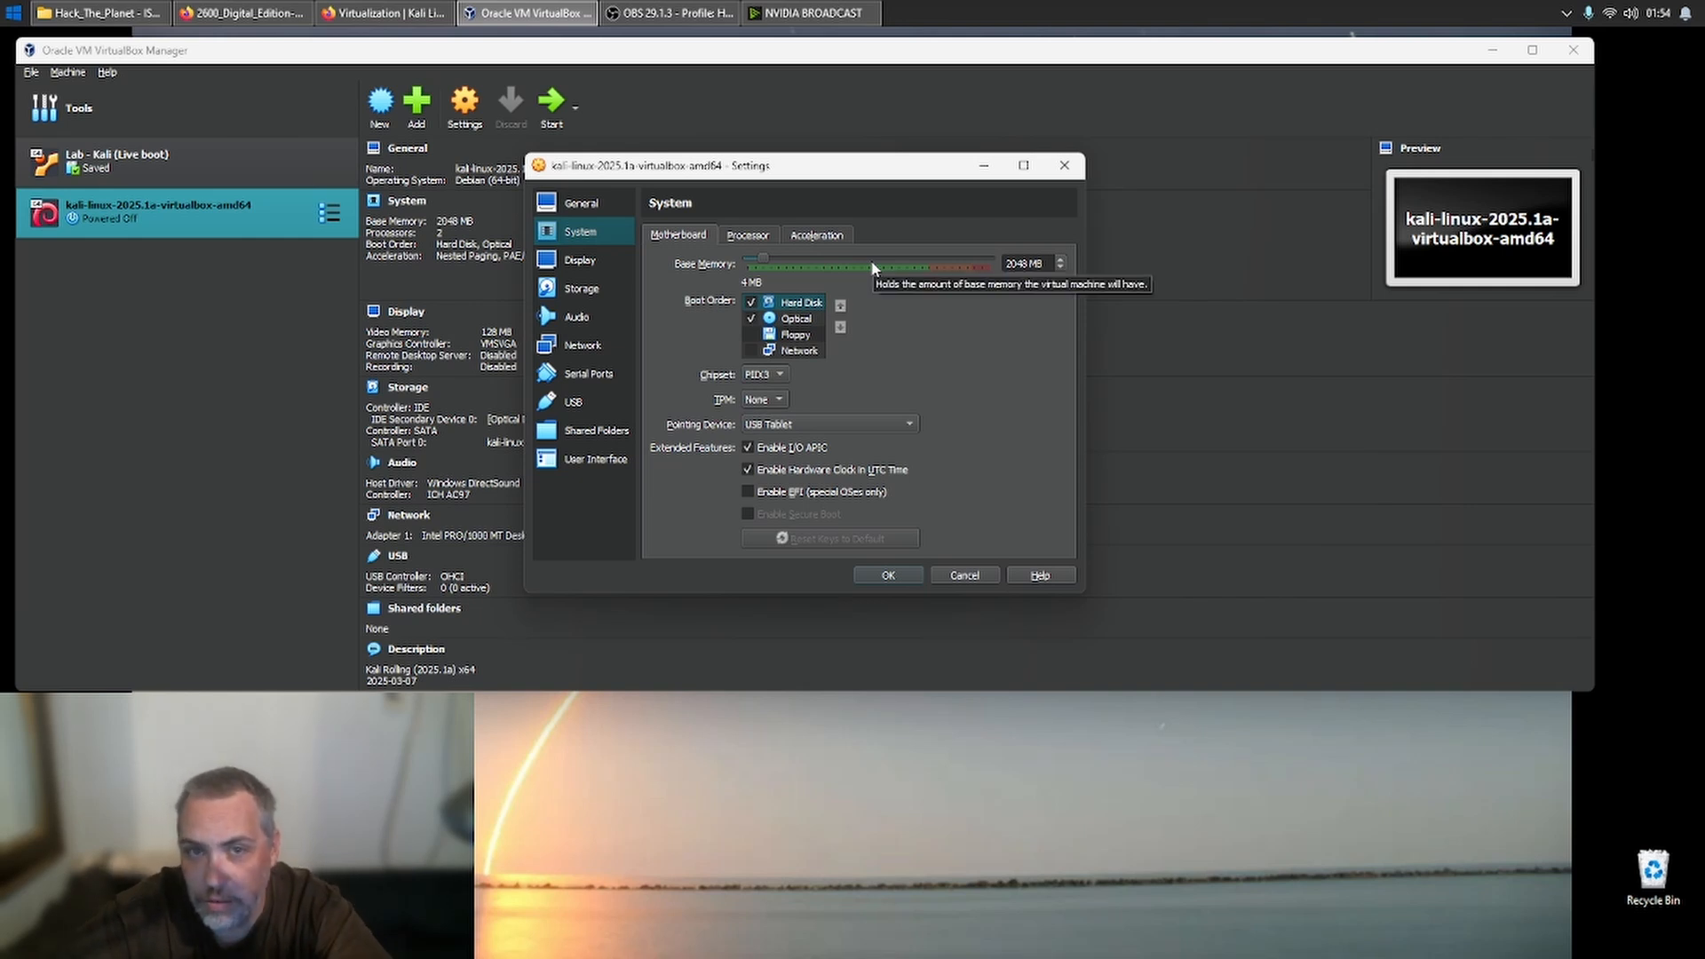
left_click_drag(881, 265, 883, 265)
left_click(759, 258)
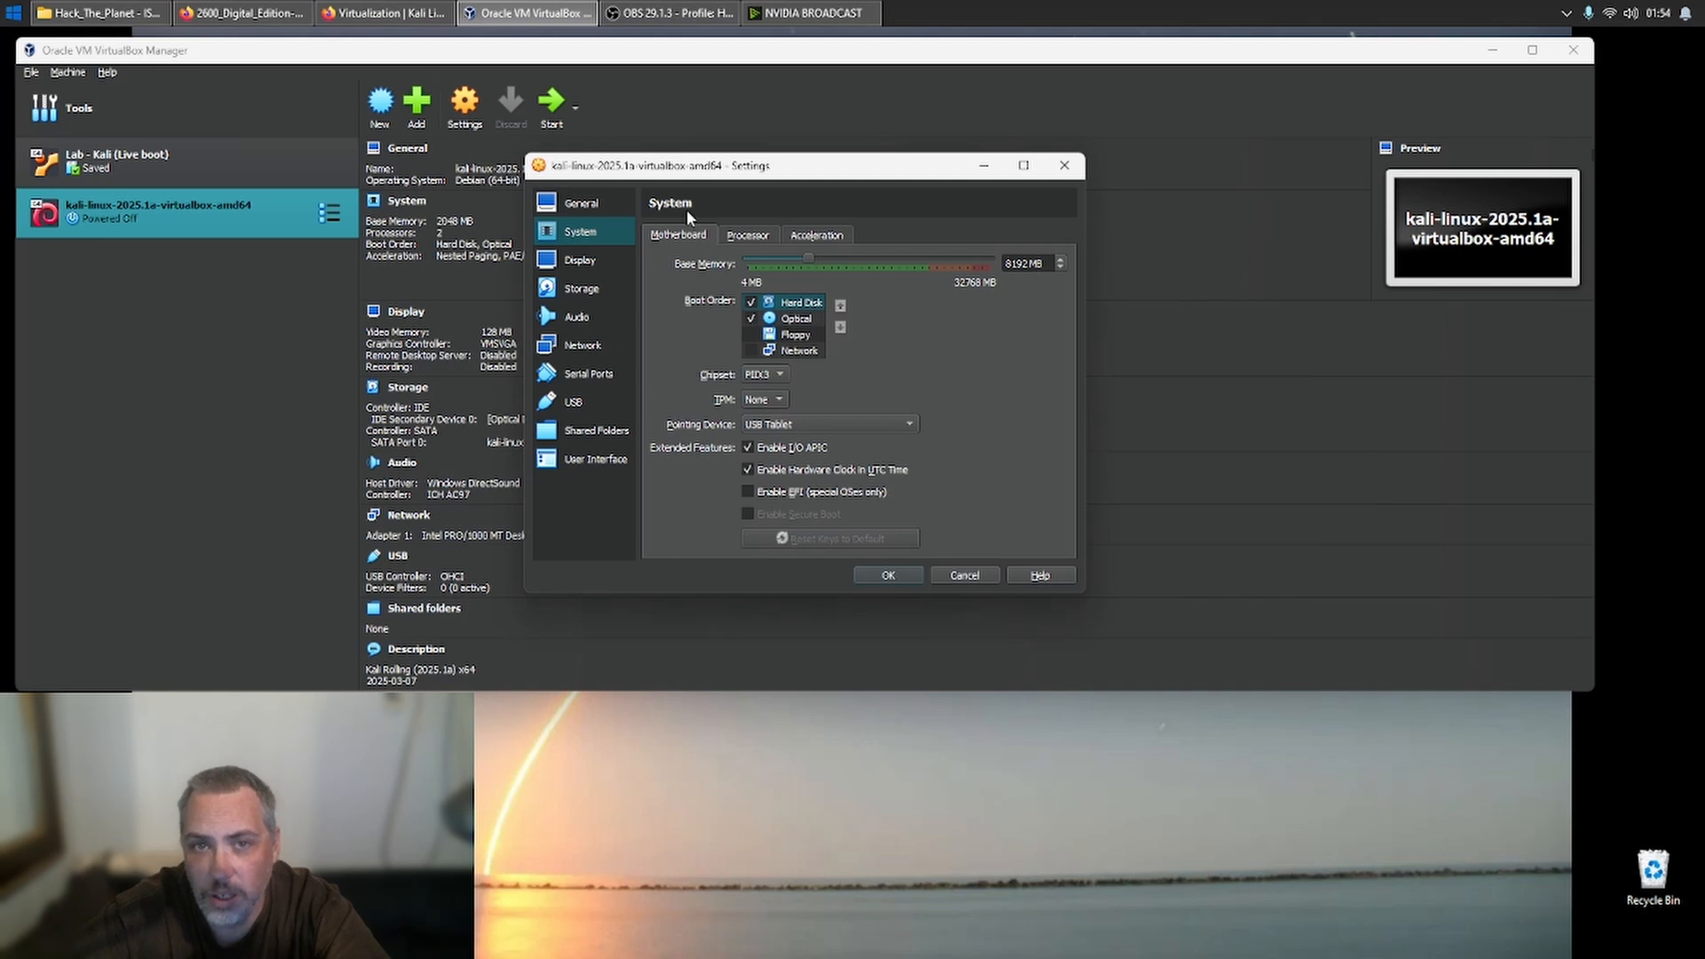
left_click(738, 234)
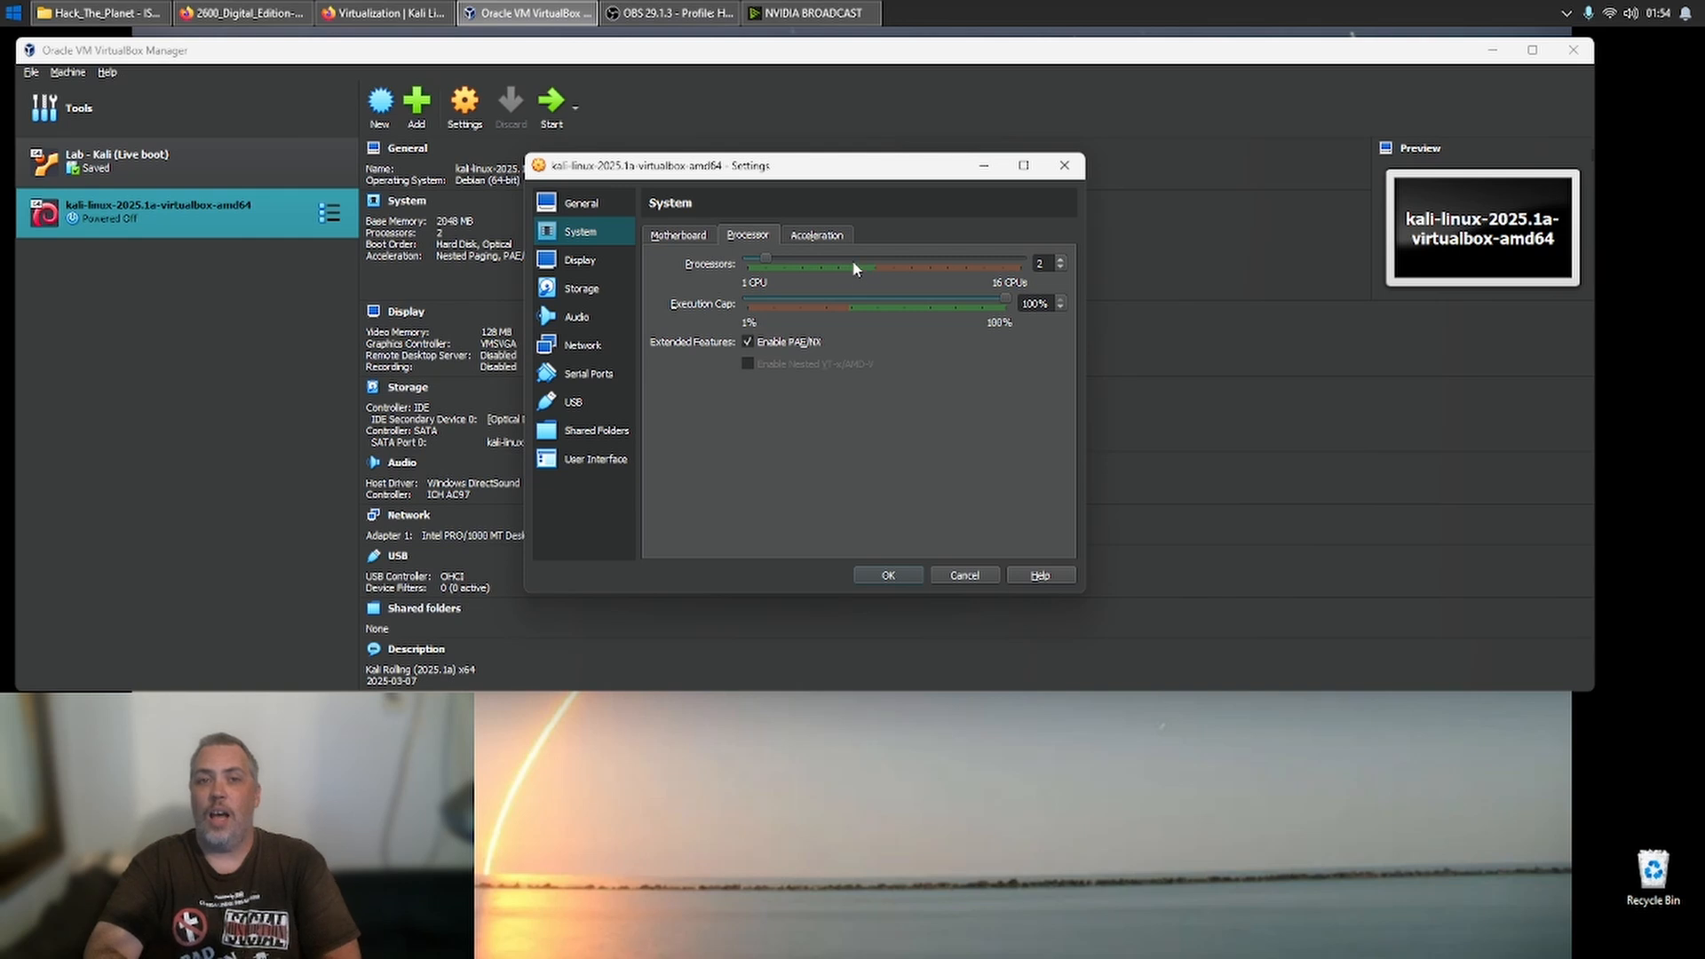
scroll(851, 259, "up", 2)
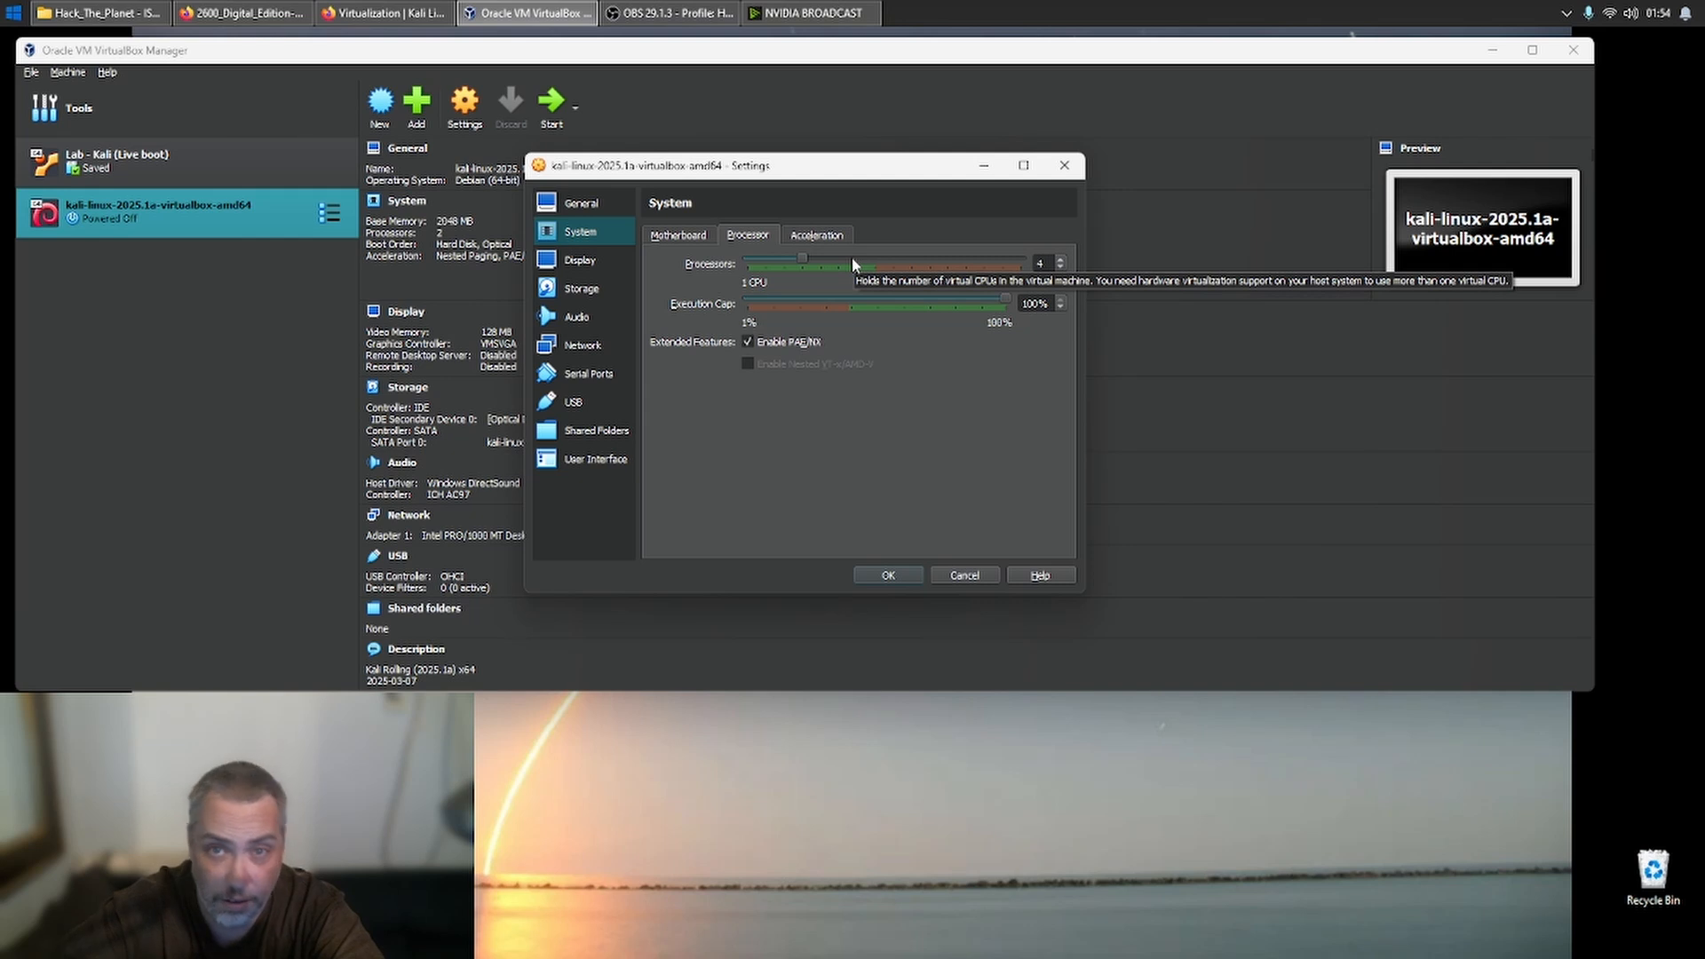
- Review the machine's acceleration, display, storage and audio settings
left_click(838, 240)
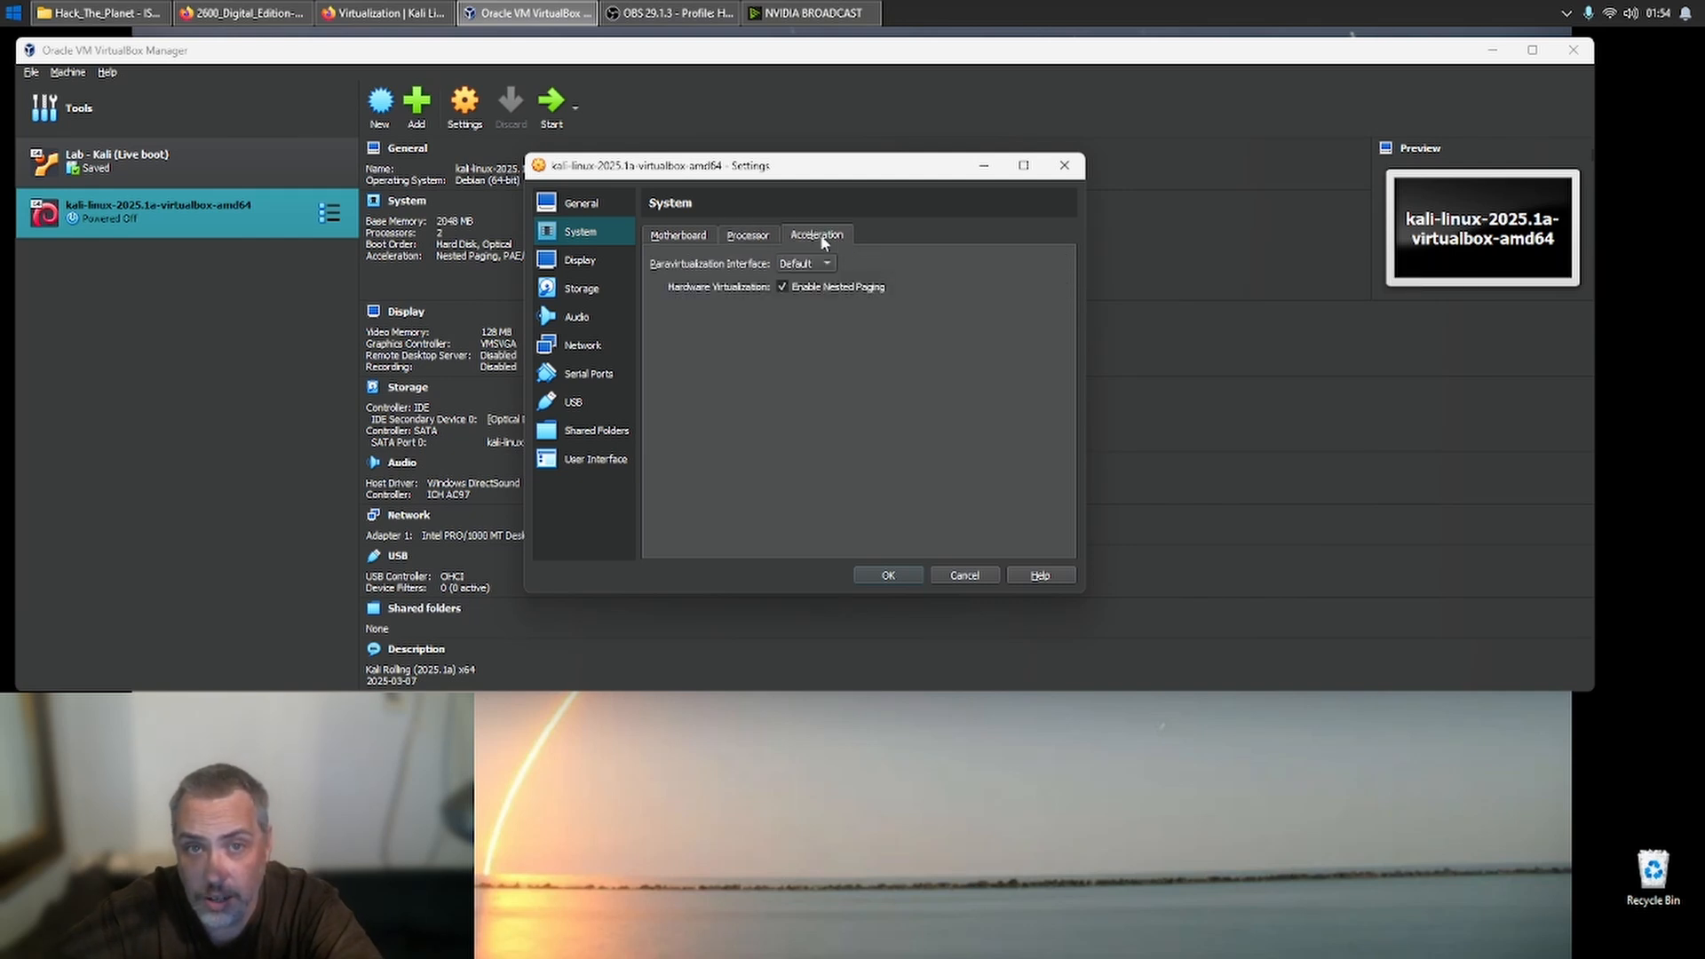
left_click(582, 259)
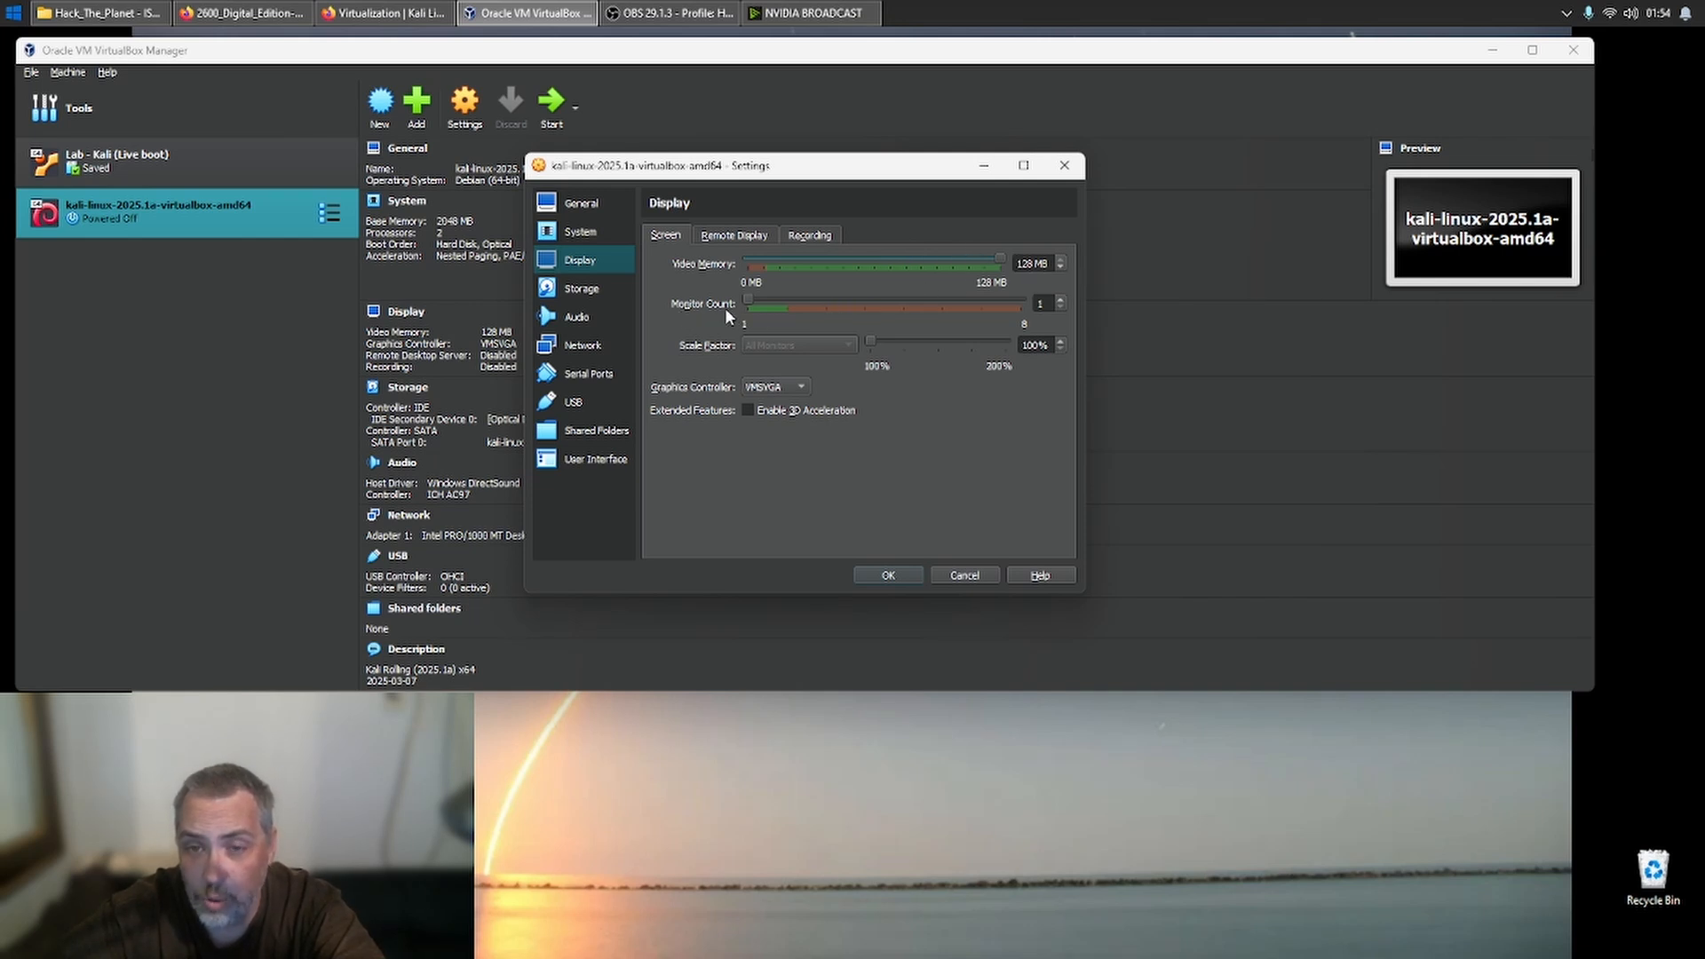
mouse_move(747, 301)
left_mouse_down()
mouse_move(789, 322)
mouse_move(752, 303)
left_mouse_up()
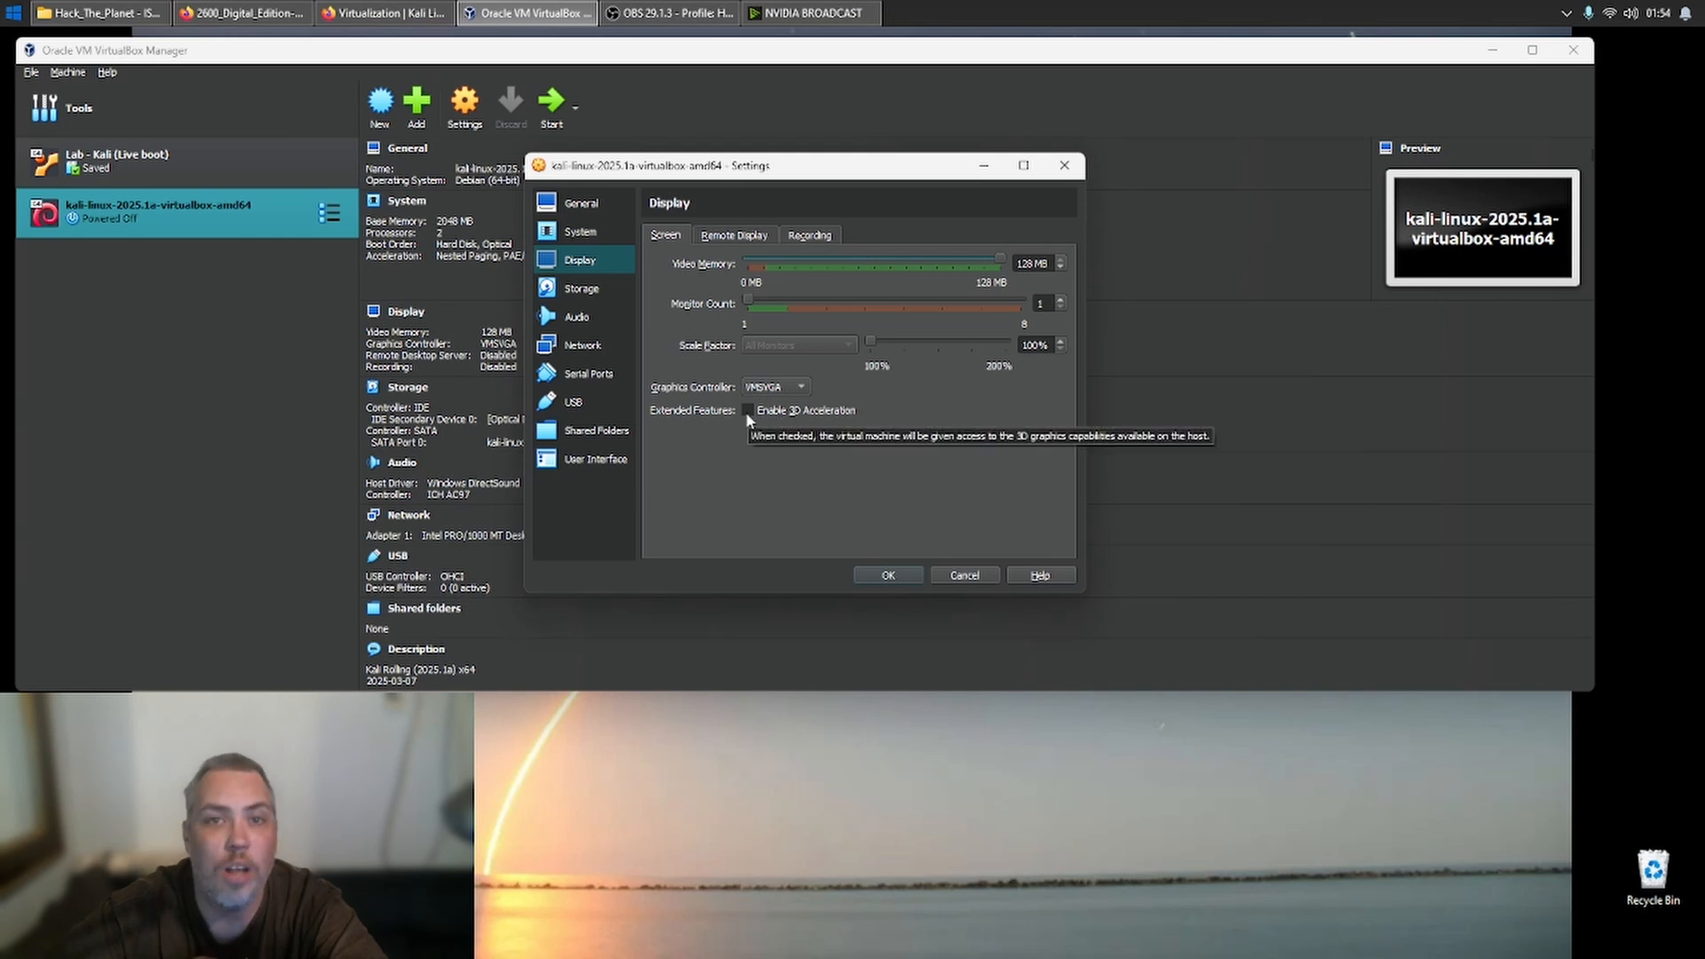
left_click(589, 293)
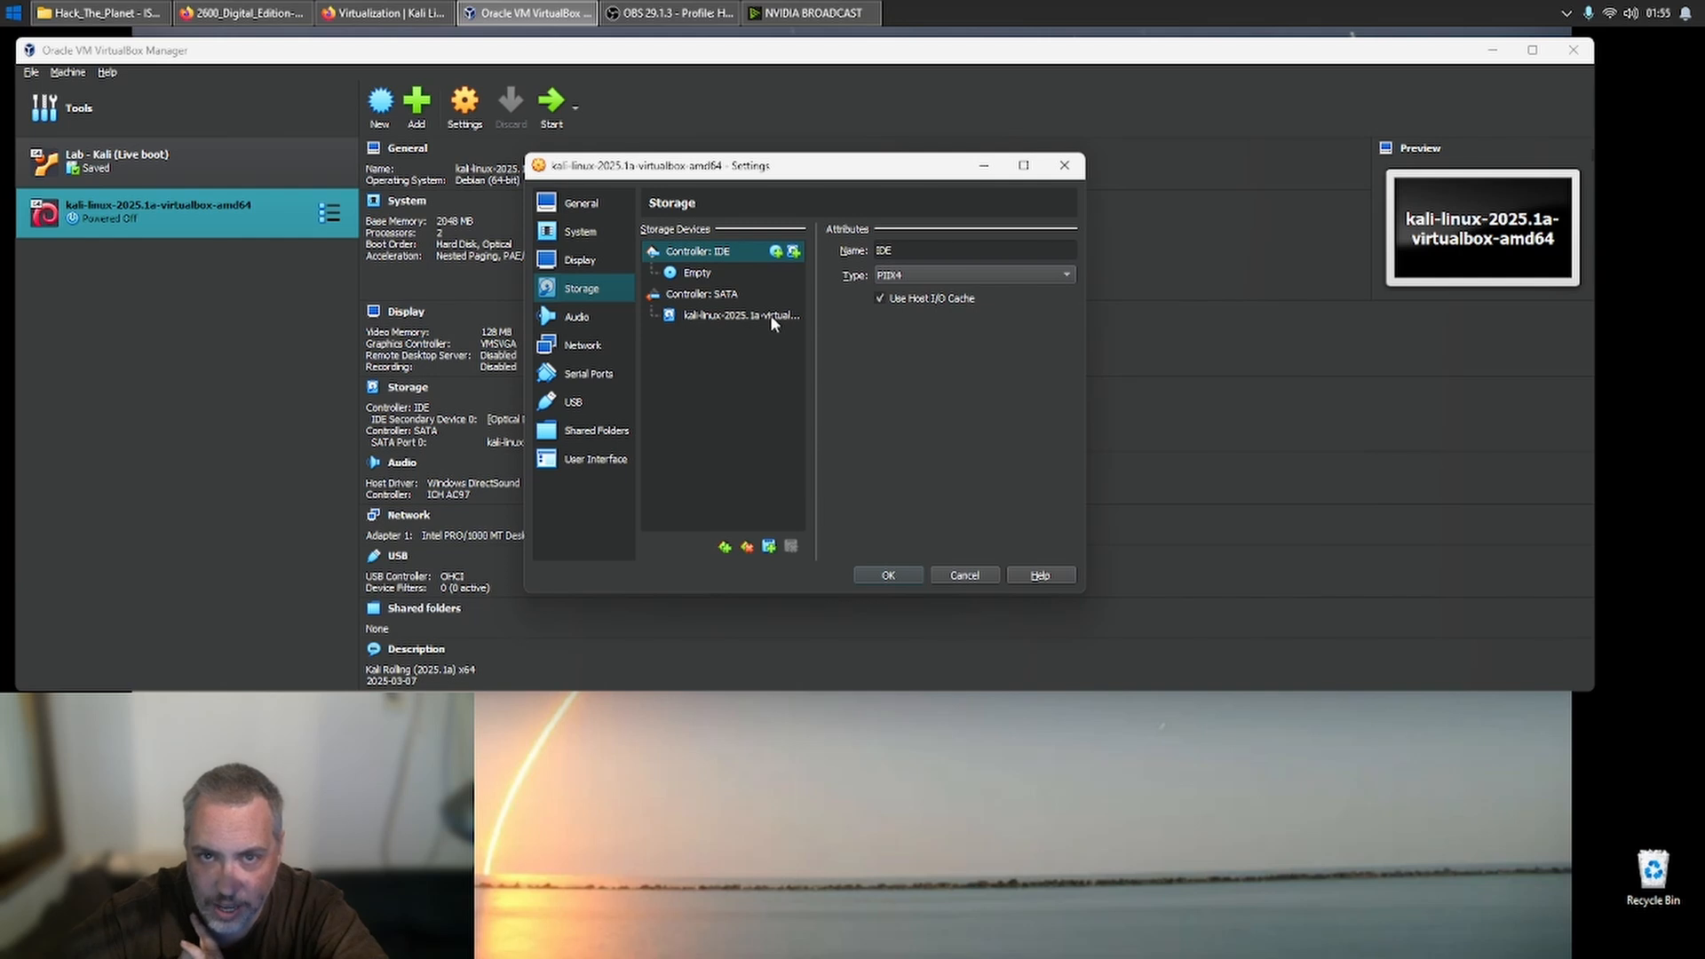
left_click(591, 318)
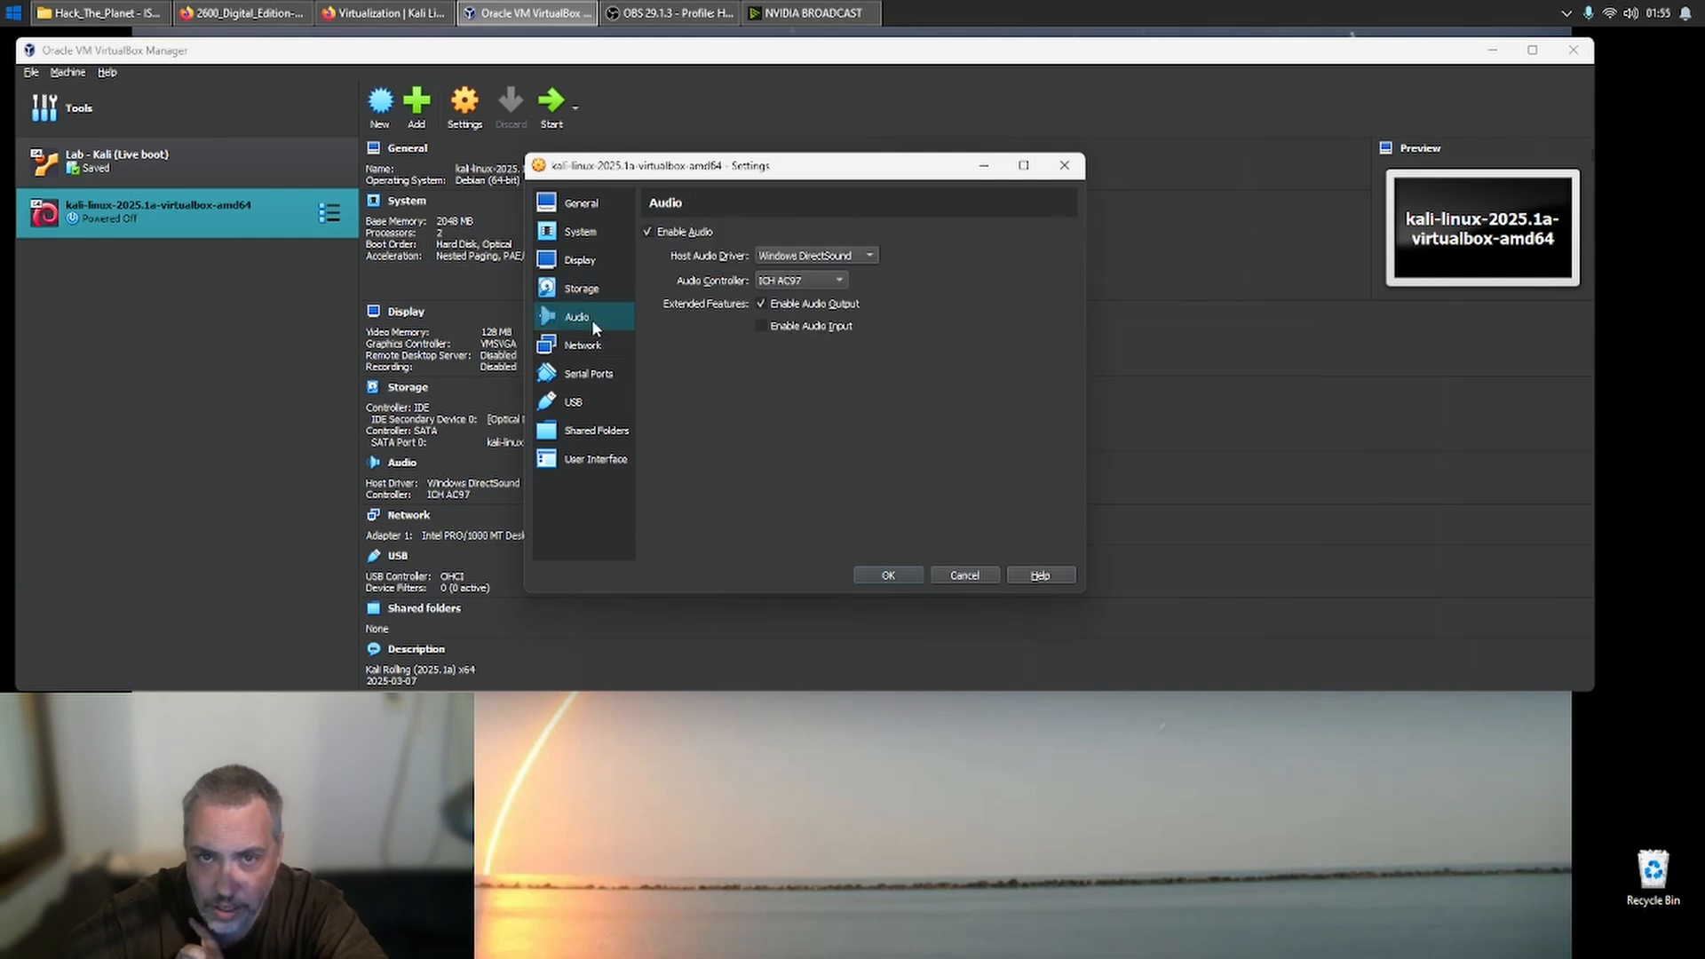
- Enable network Adapter 2, attach it to the Internal Network intnet, and show its advanced options
left_click(584, 343)
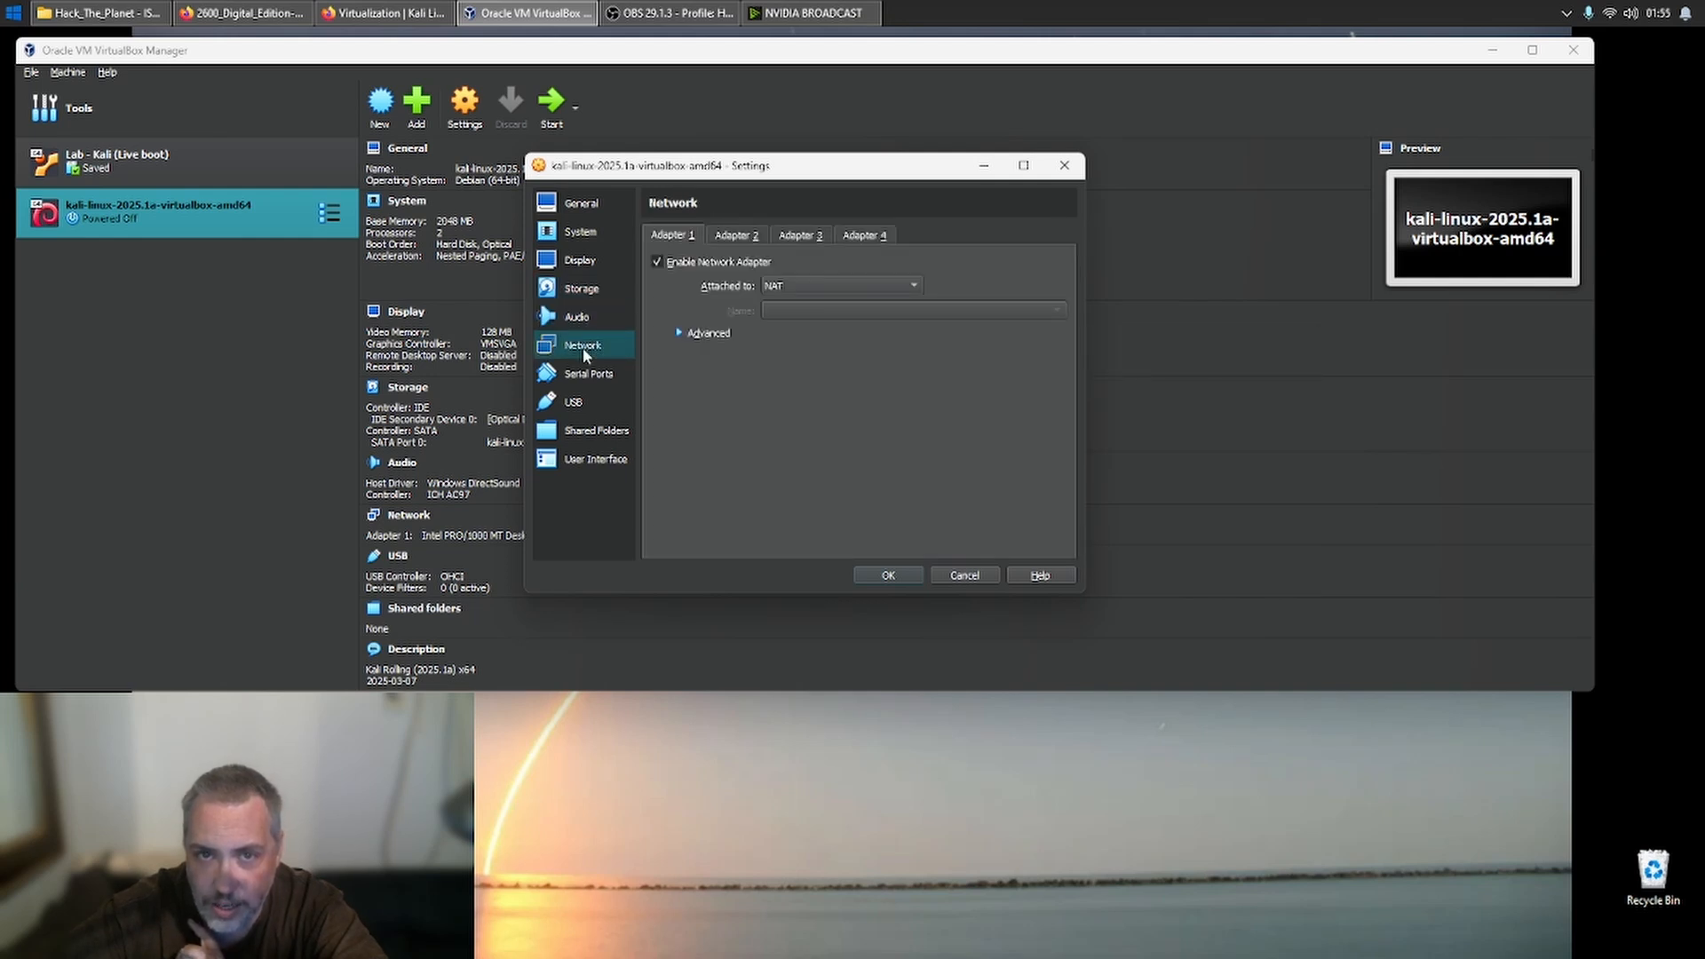
left_click(708, 234)
left_click(673, 236)
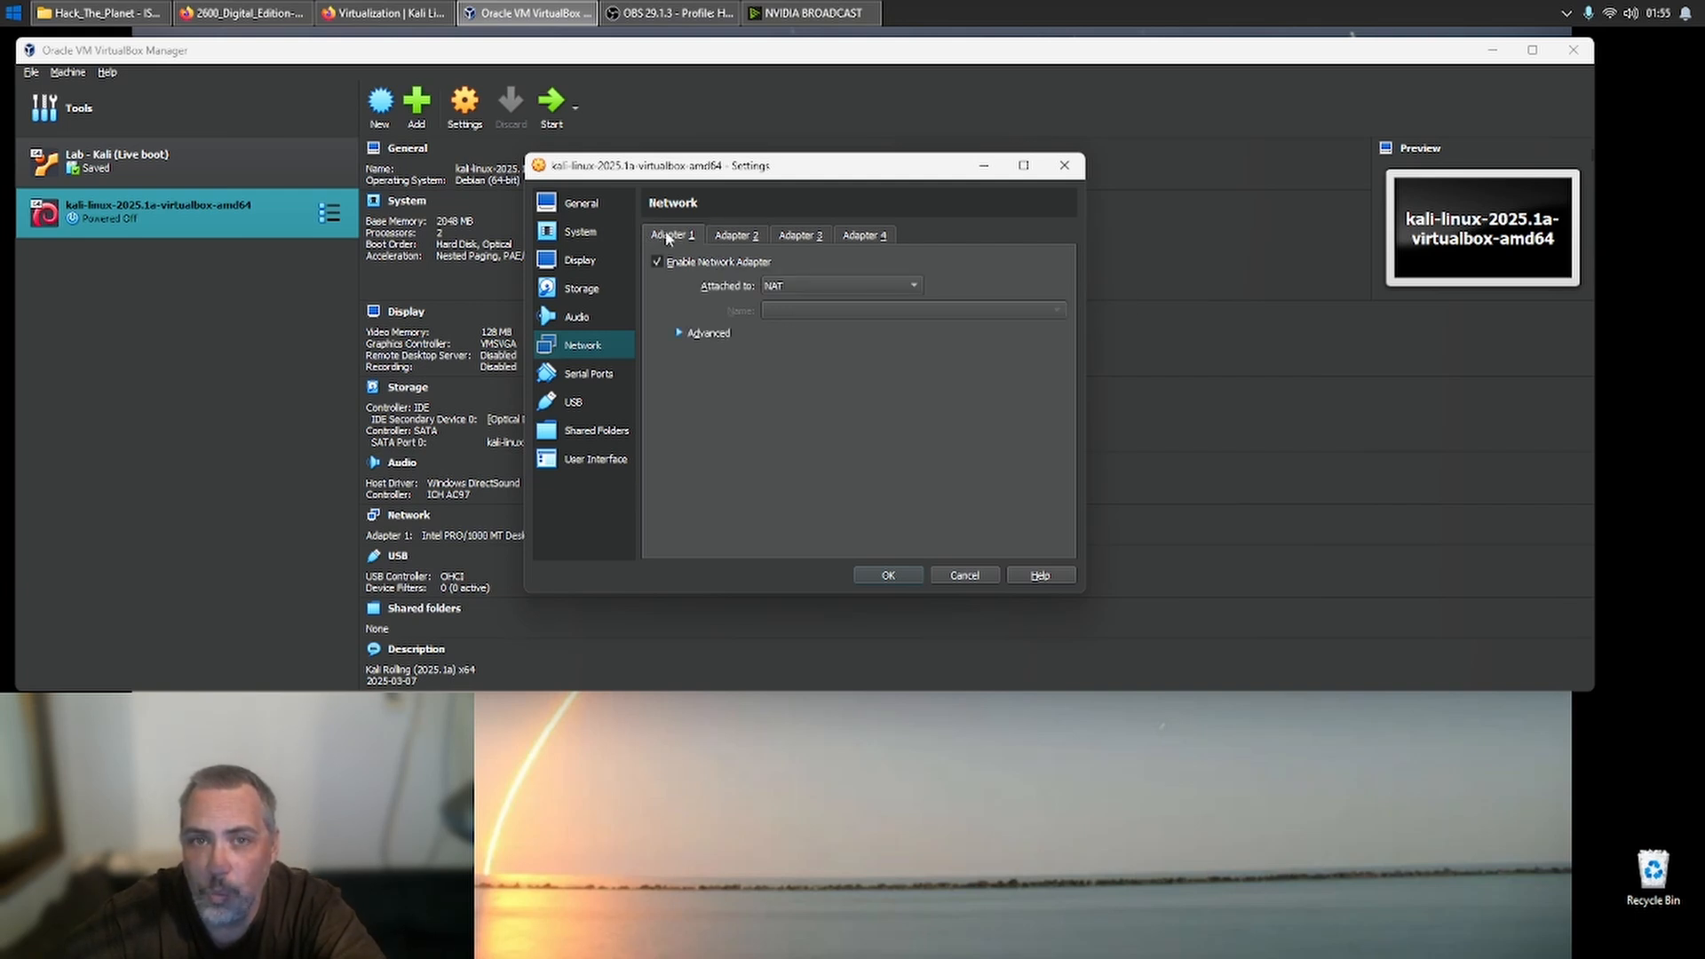
left_click(737, 235)
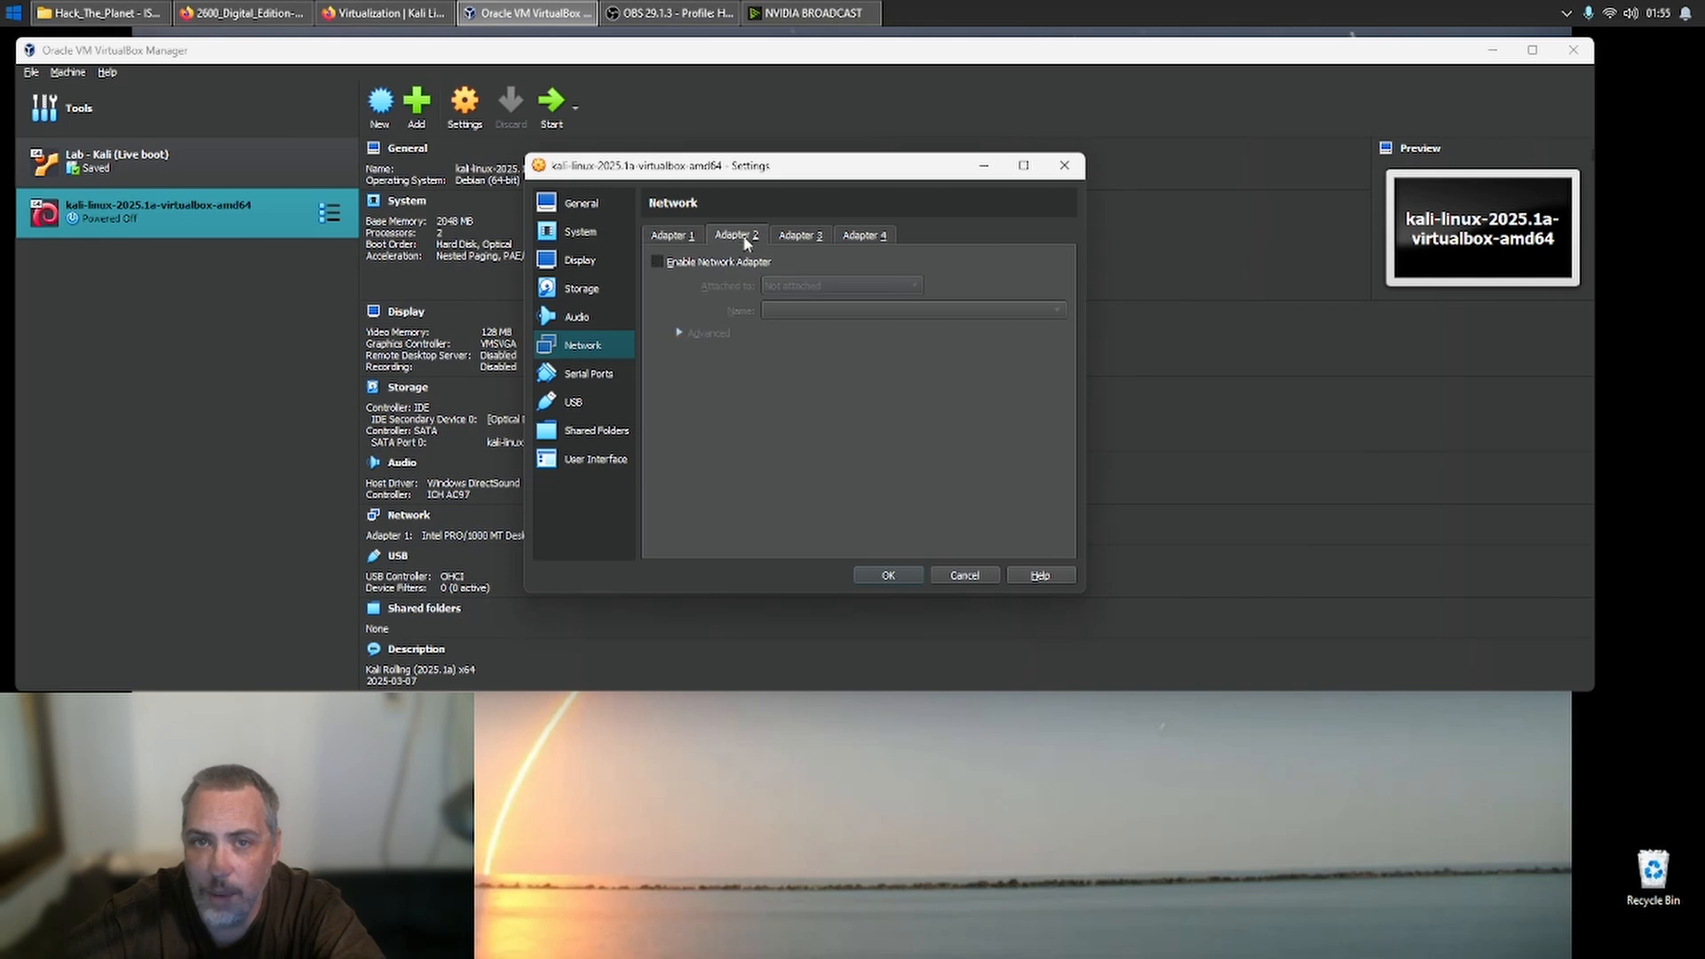
left_click(799, 286)
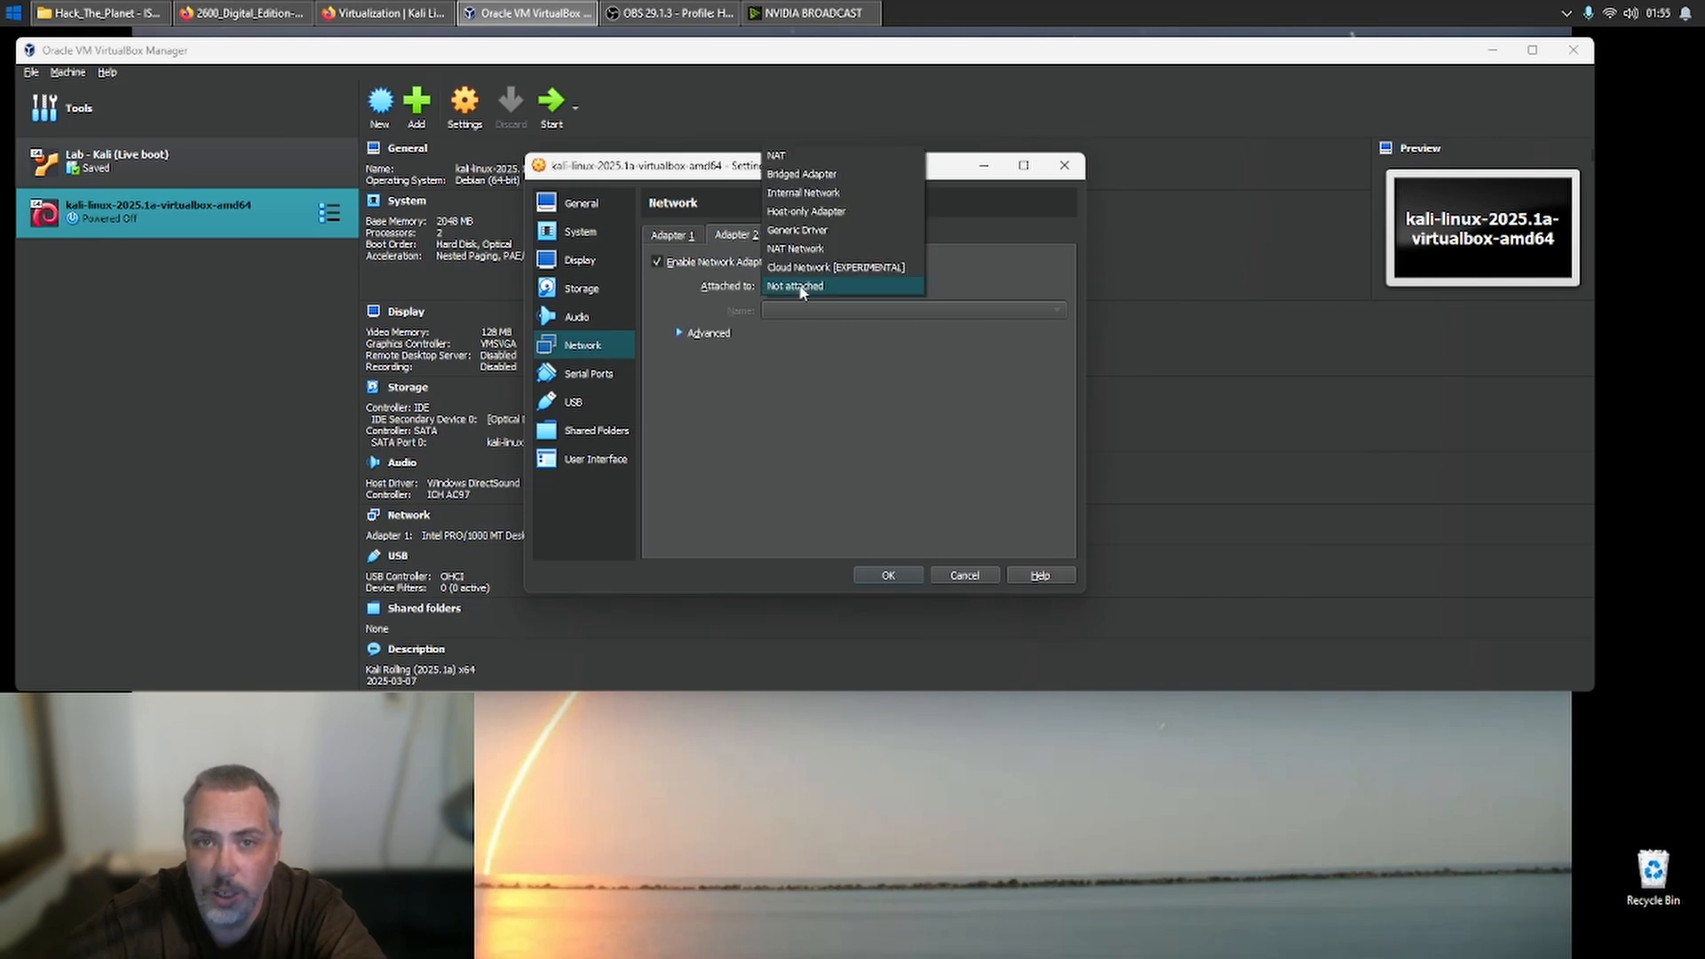
left_click(842, 201)
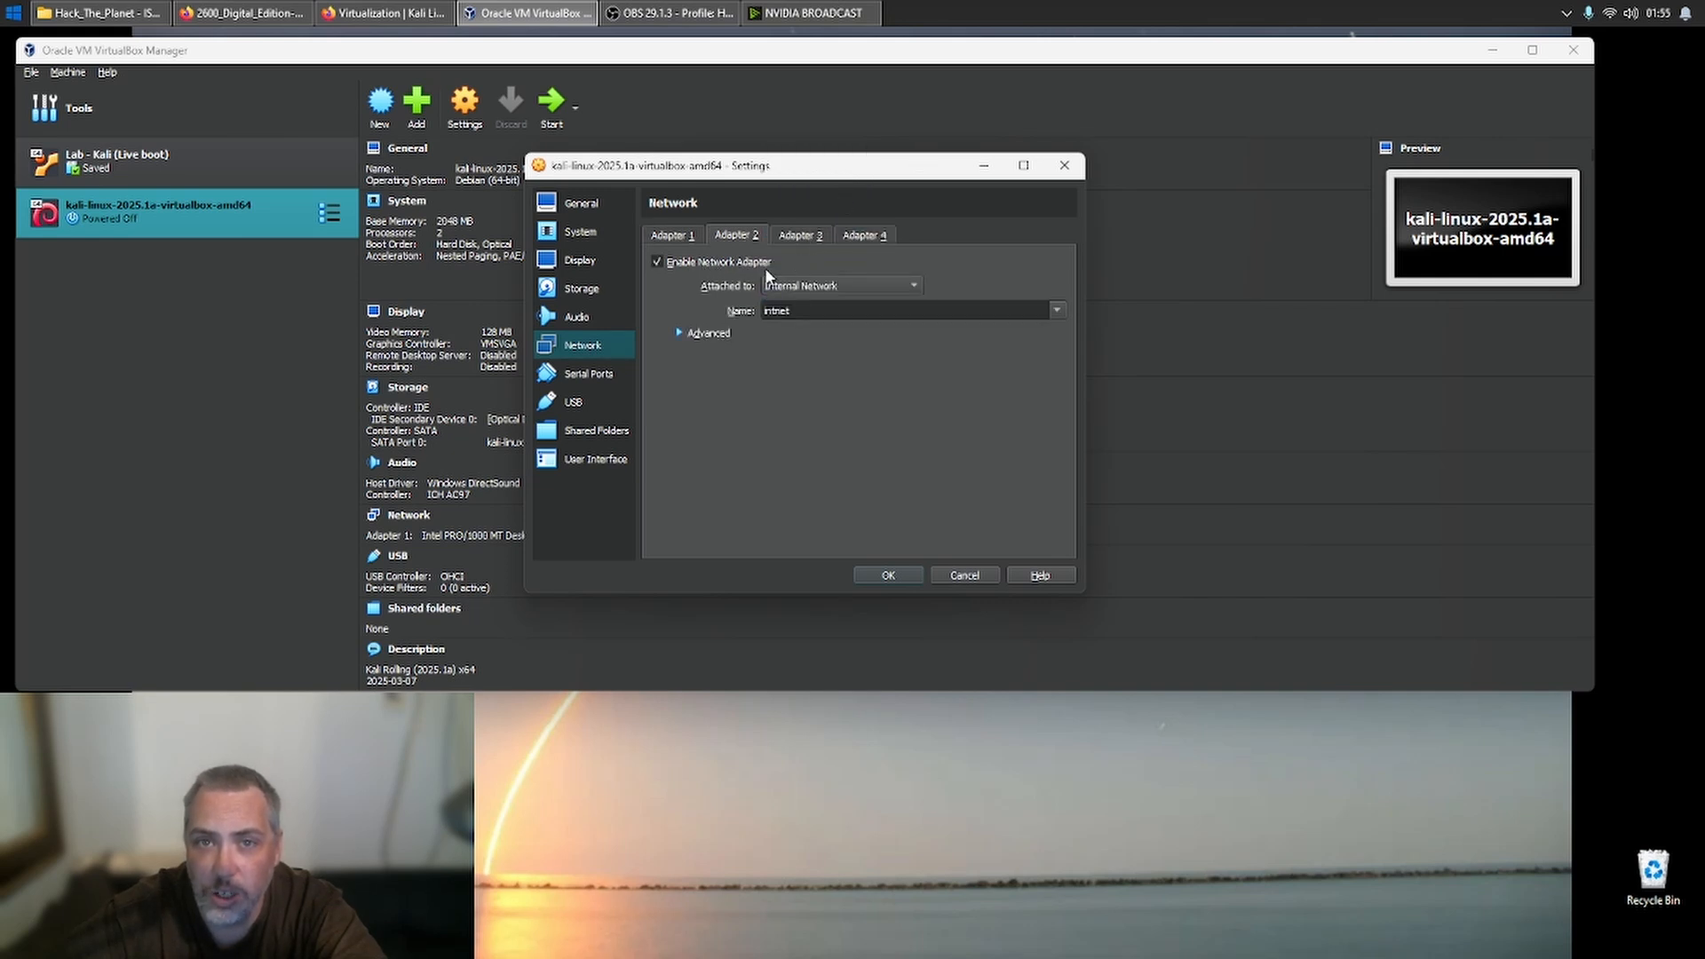
left_click(701, 334)
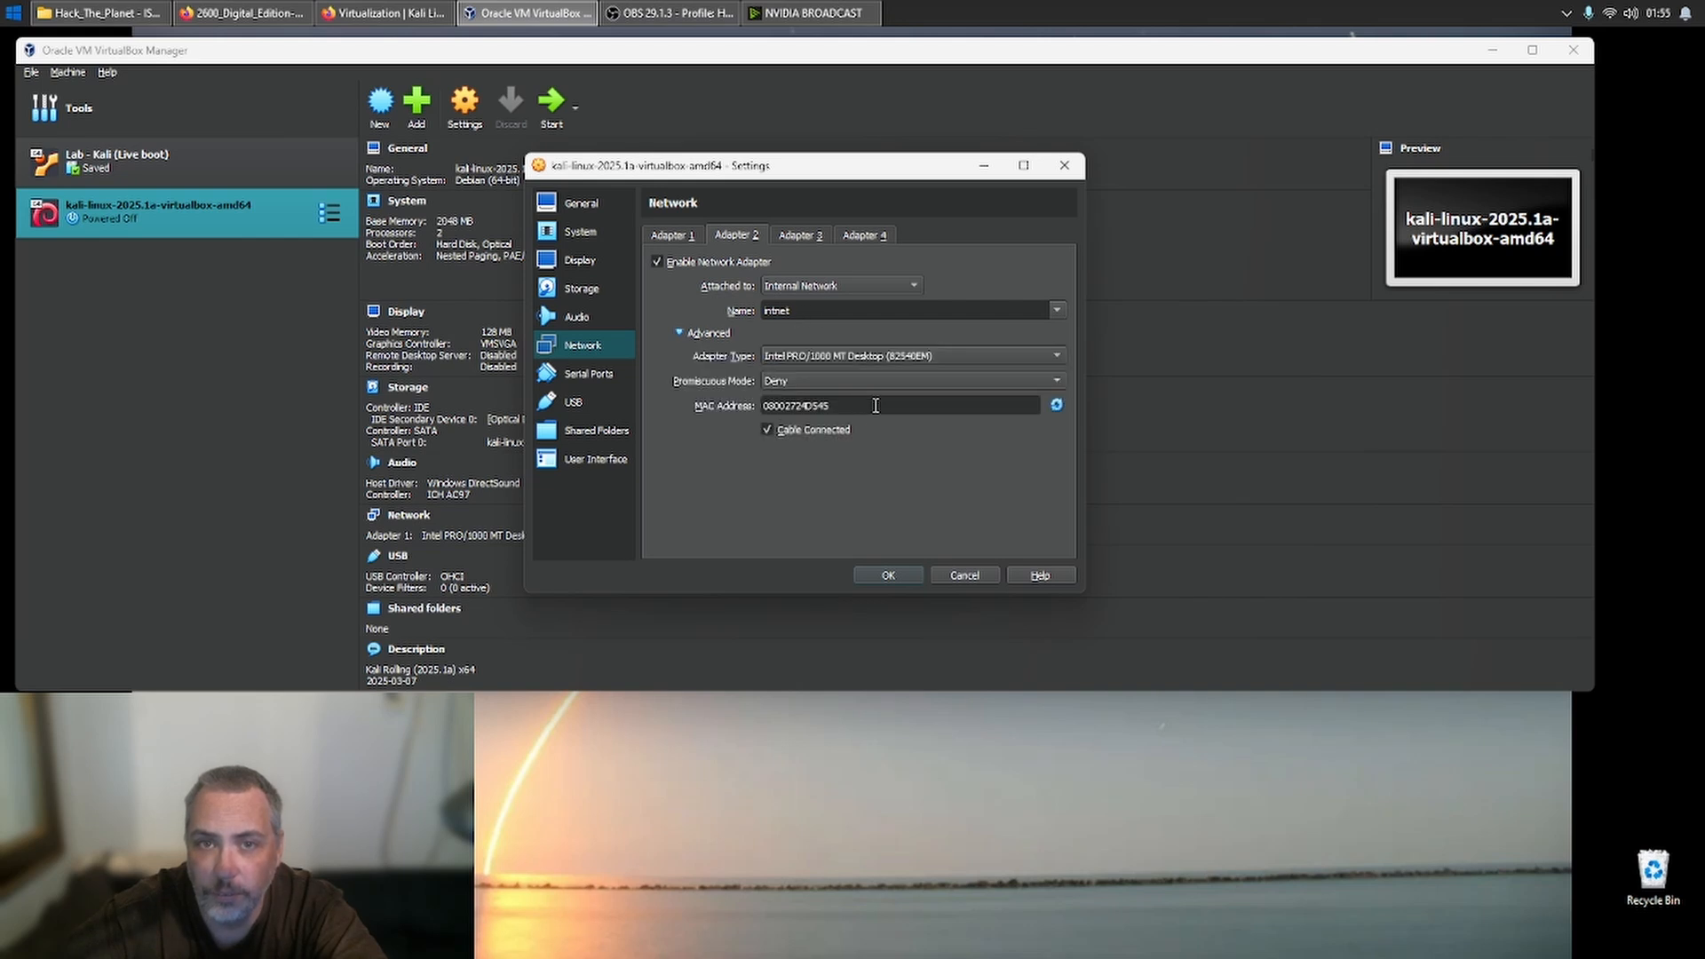
- Review the attachment options of network Adapter 1 and the serial port settings
left_click(674, 237)
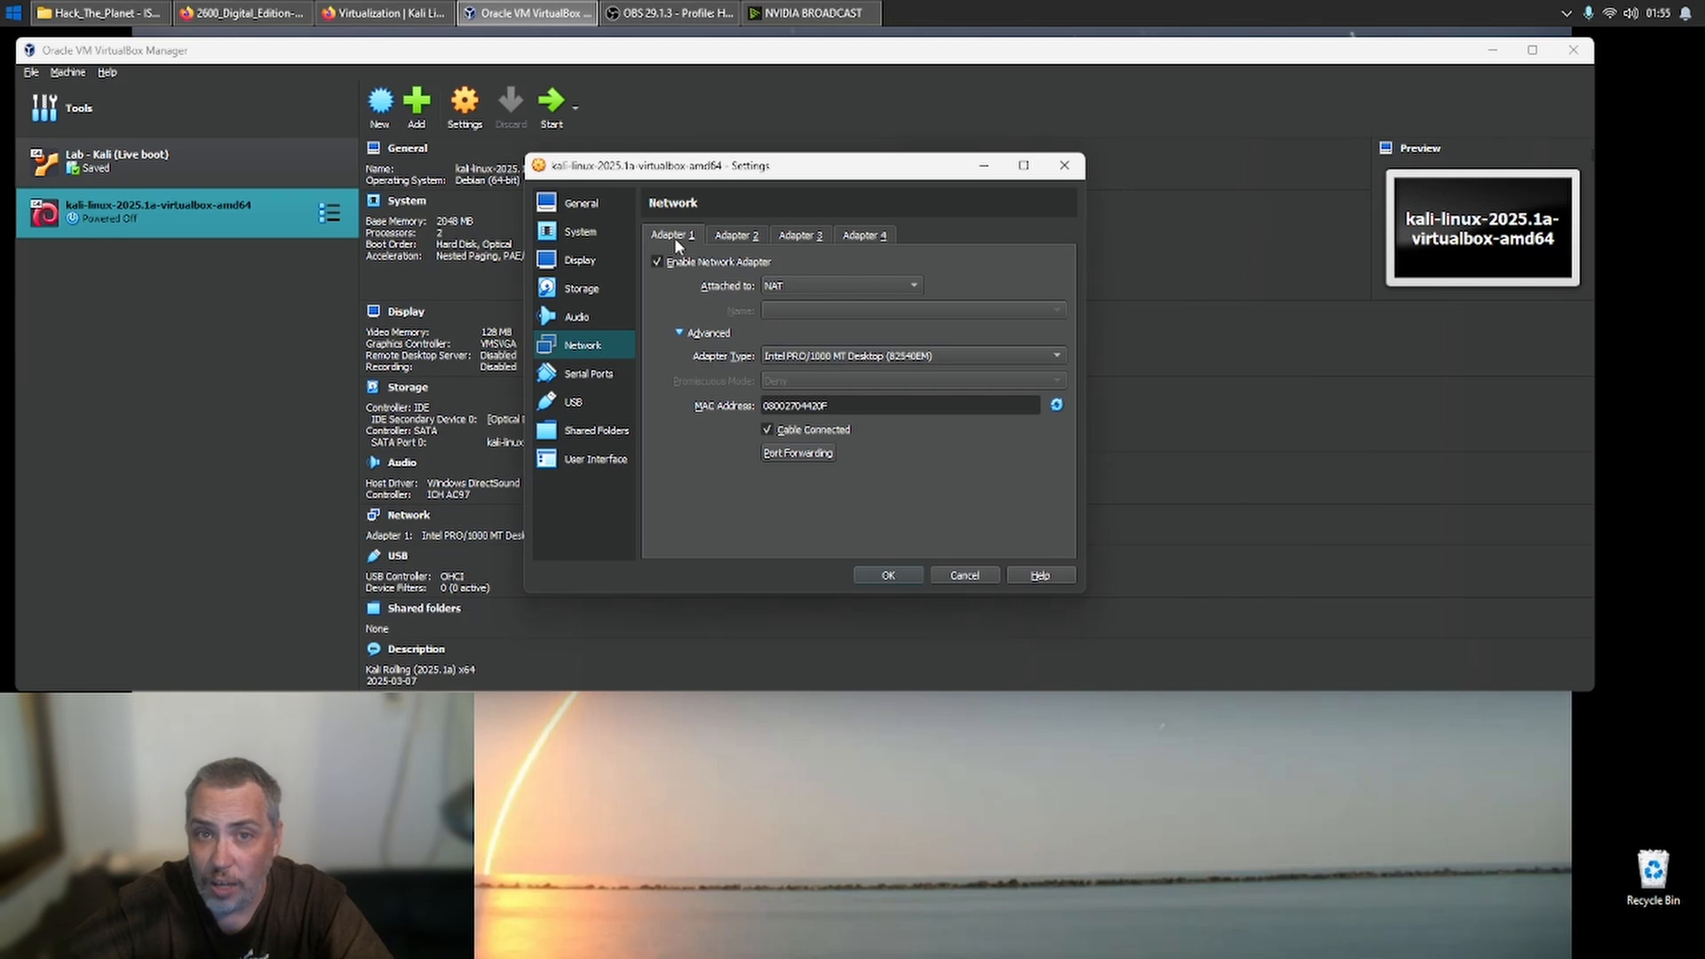
left_click(799, 287)
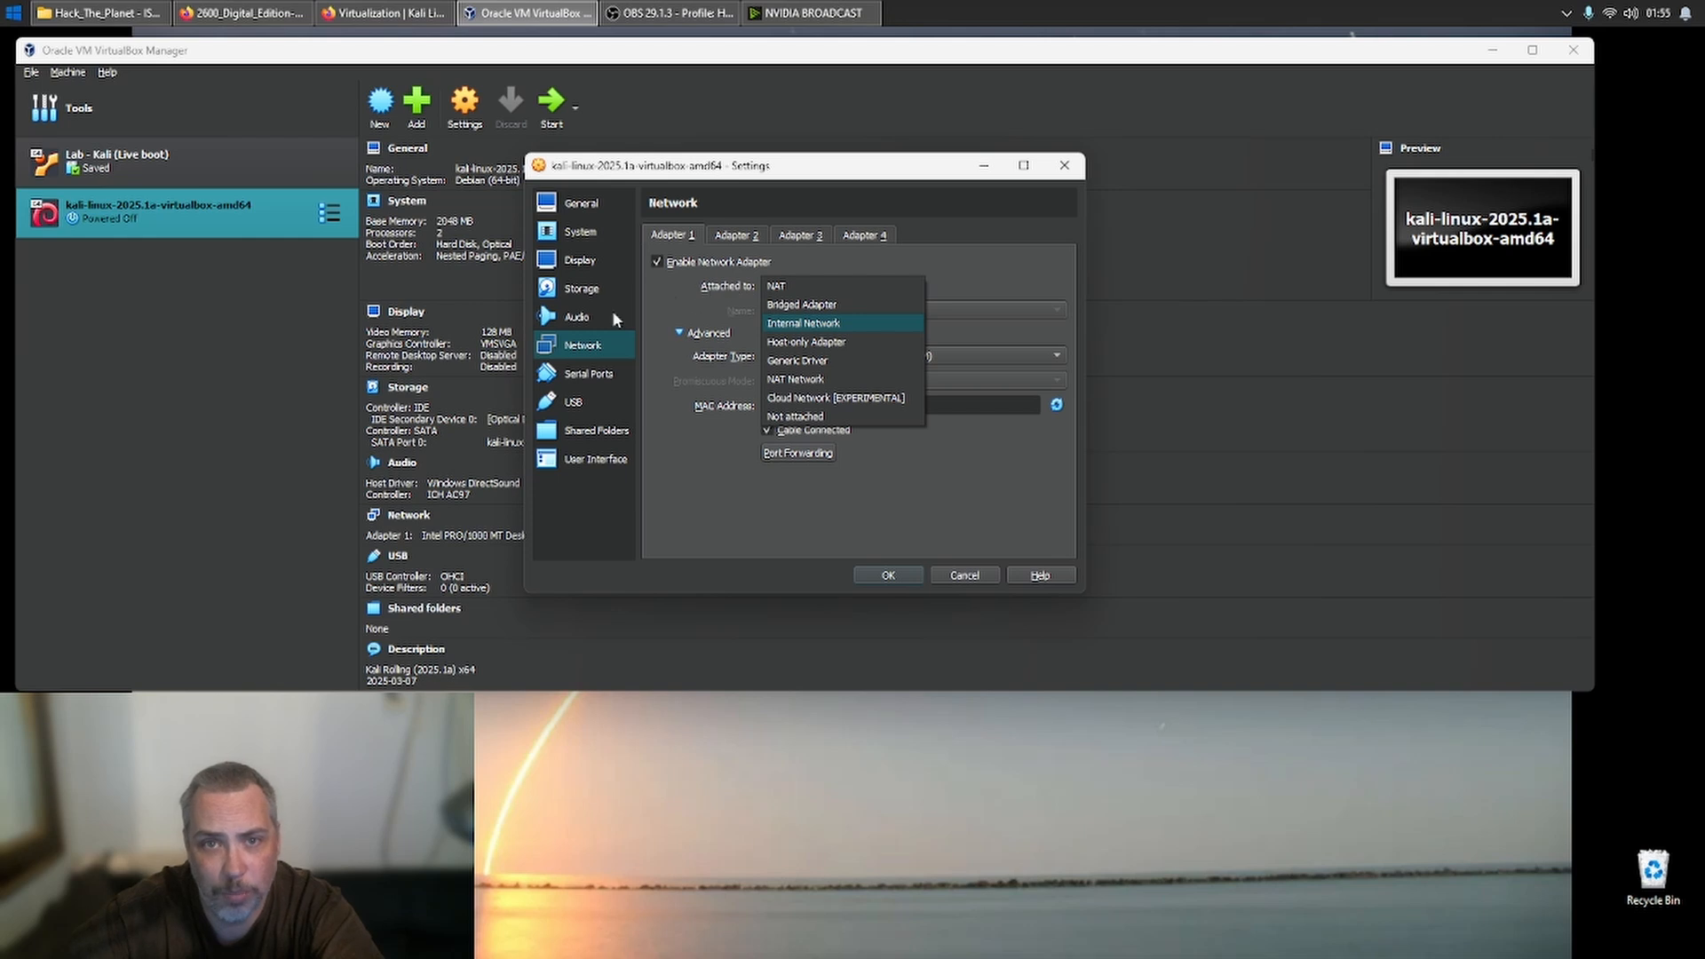
left_click(599, 373)
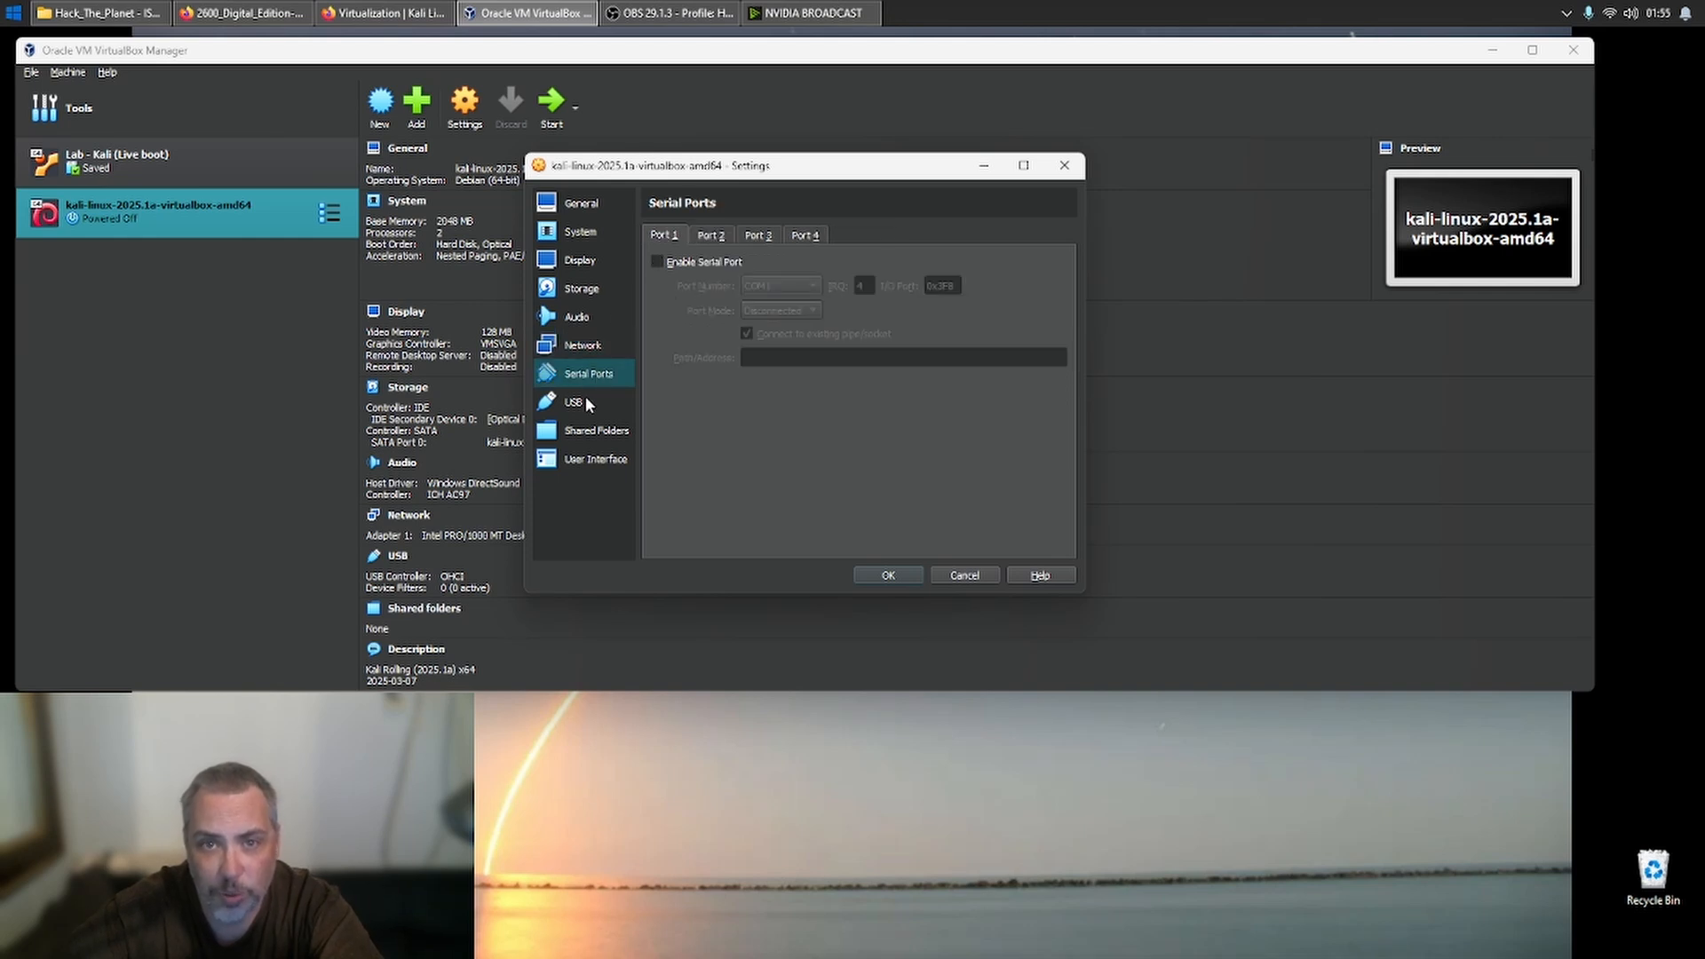
- Switch the USB controller to USB 2.0 (OHCI + EHCI), check the shared folders and user interface settings, and save the machine's settings
left_click(587, 401)
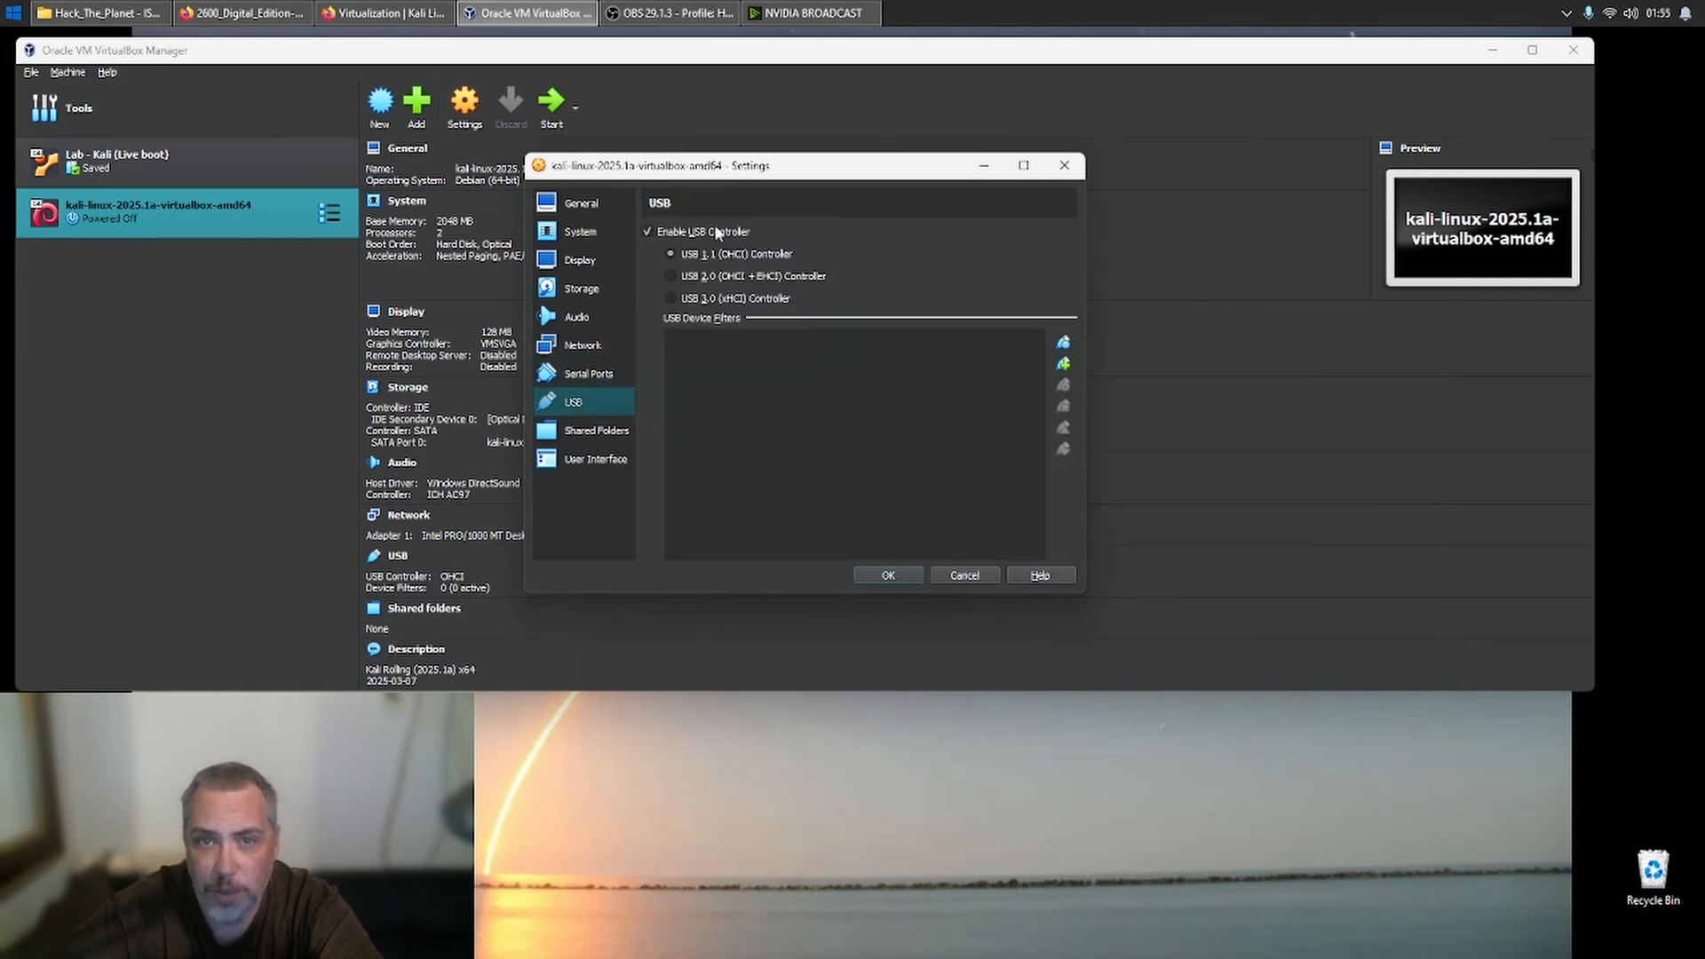
left_click(697, 277)
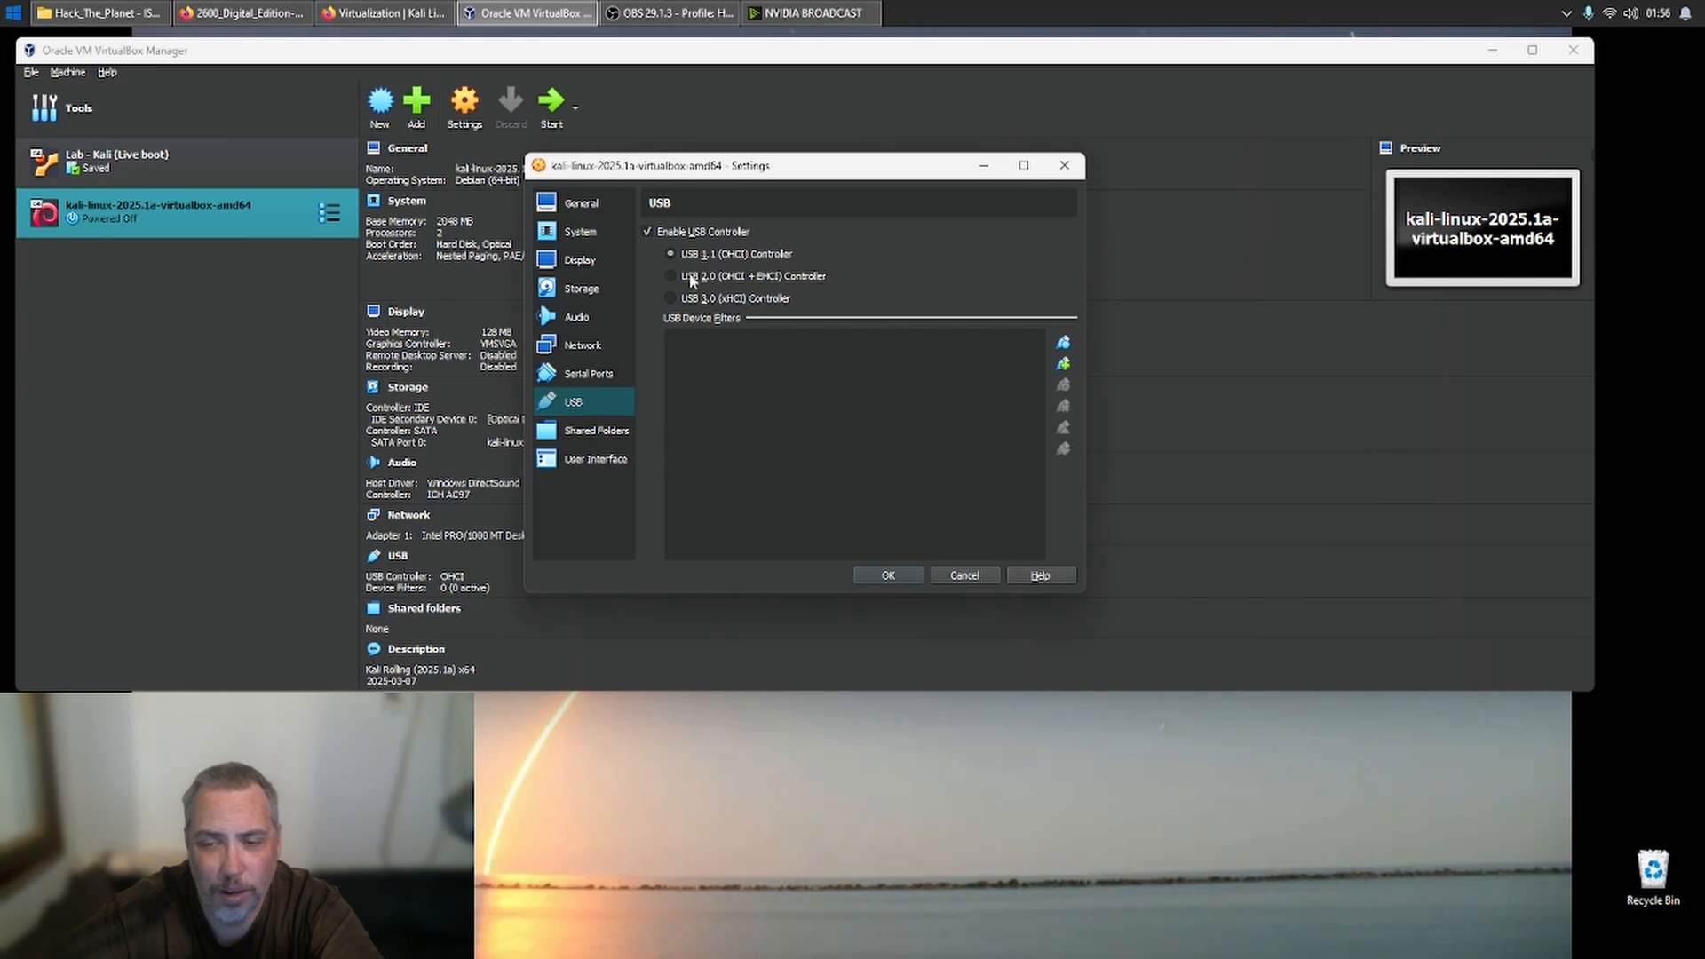
left_click(568, 434)
left_click(566, 460)
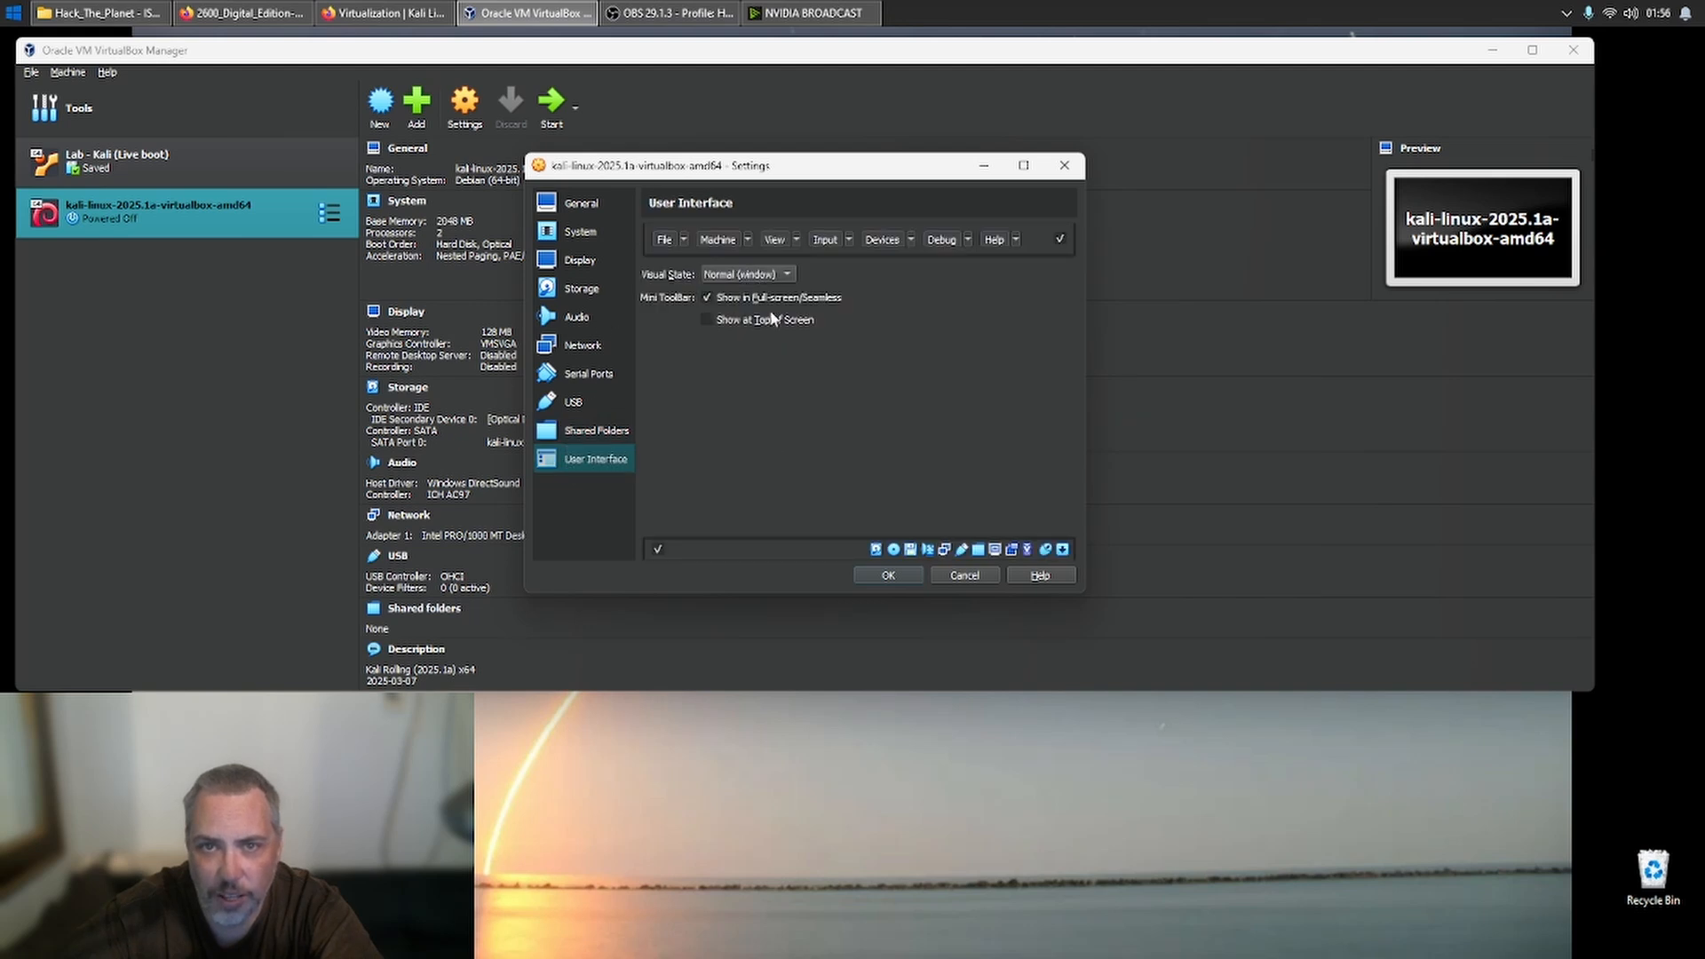
left_click(886, 575)
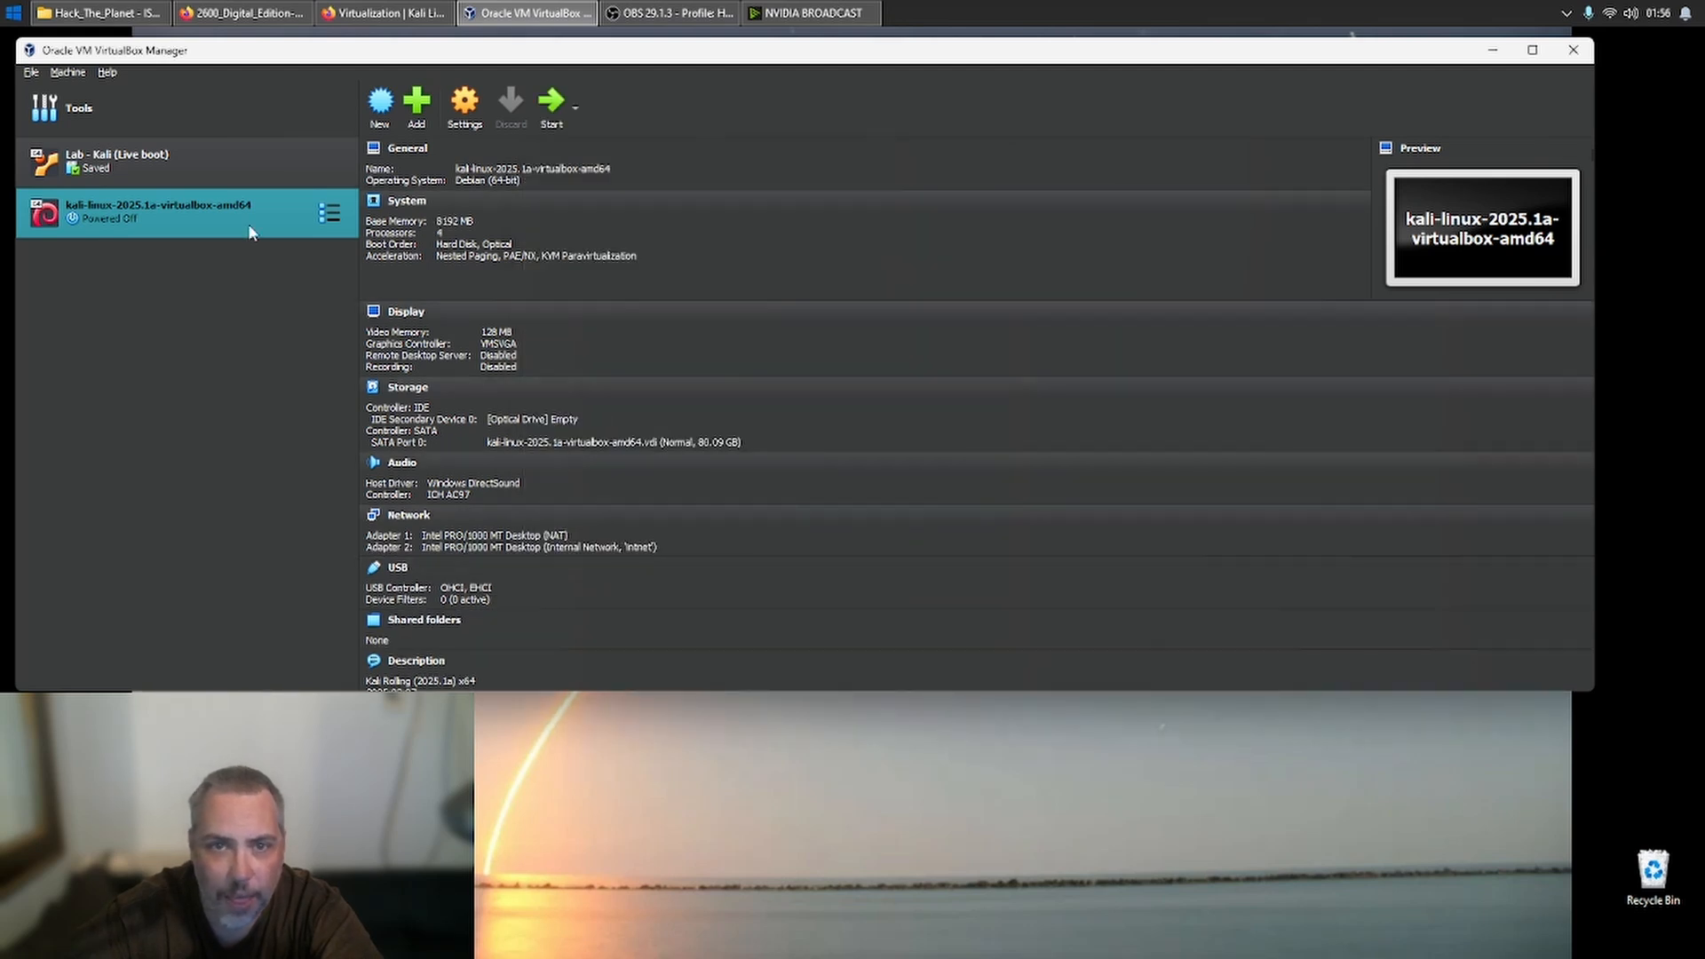
- Start the kali-linux-2025.1a-virtualbox-amd64 machine, boot it to the login screen and dismiss the mouse capture notices
double_click(161, 217)
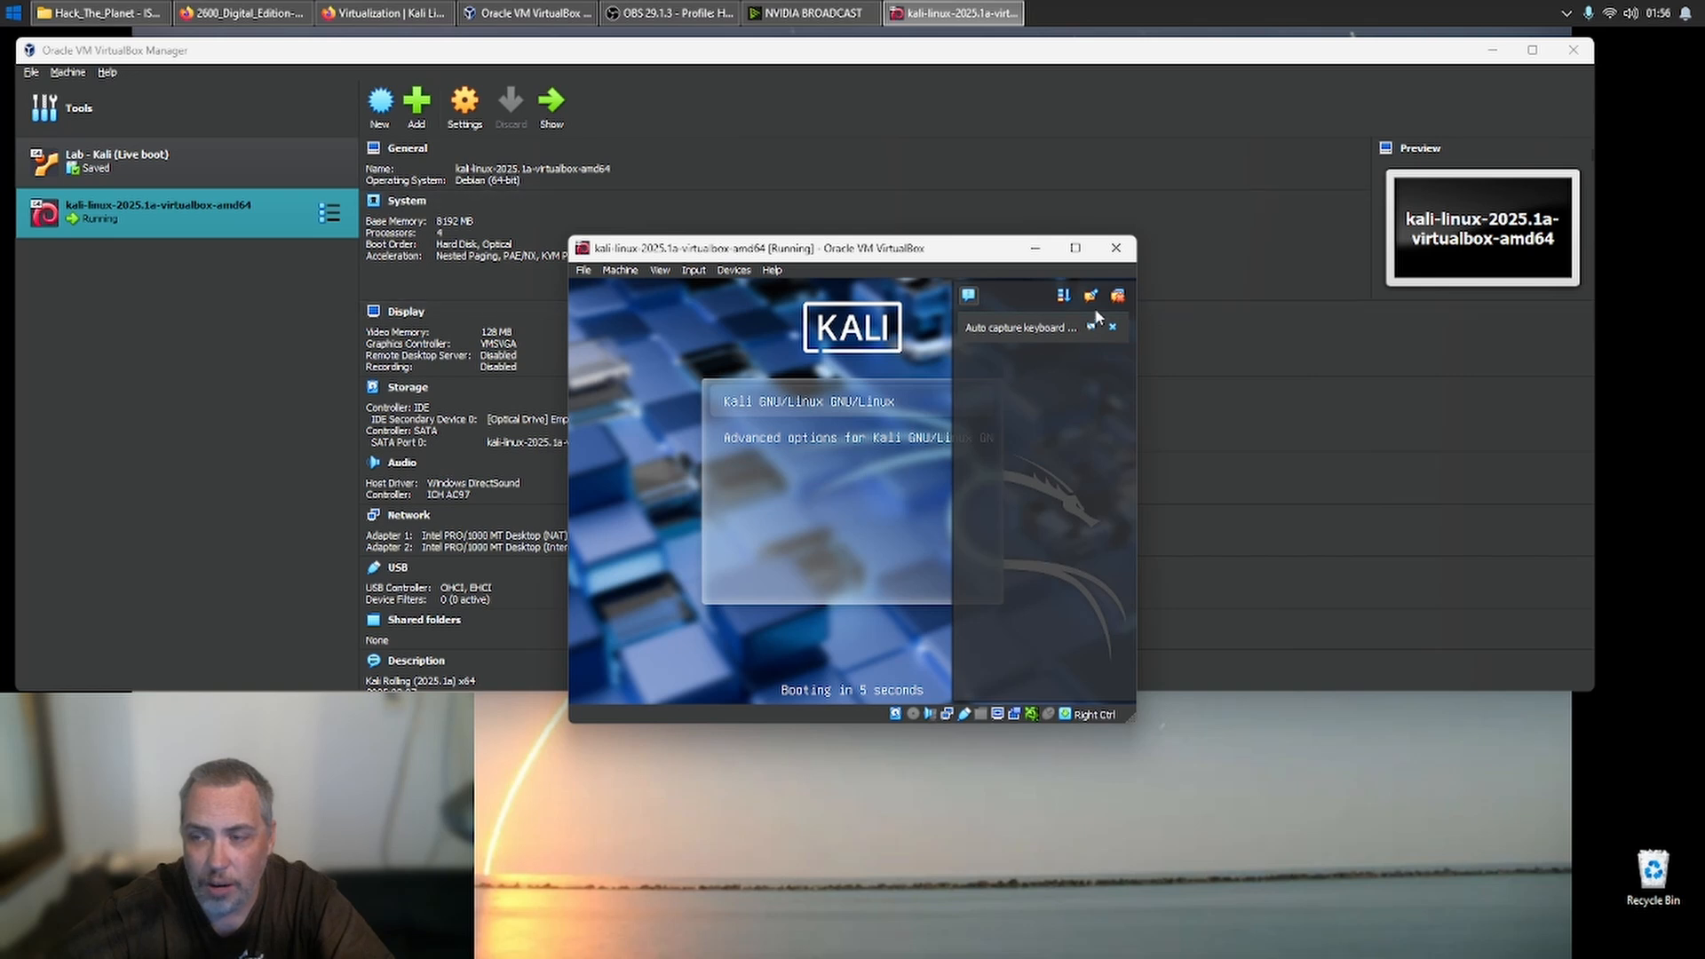
left_click(902, 506)
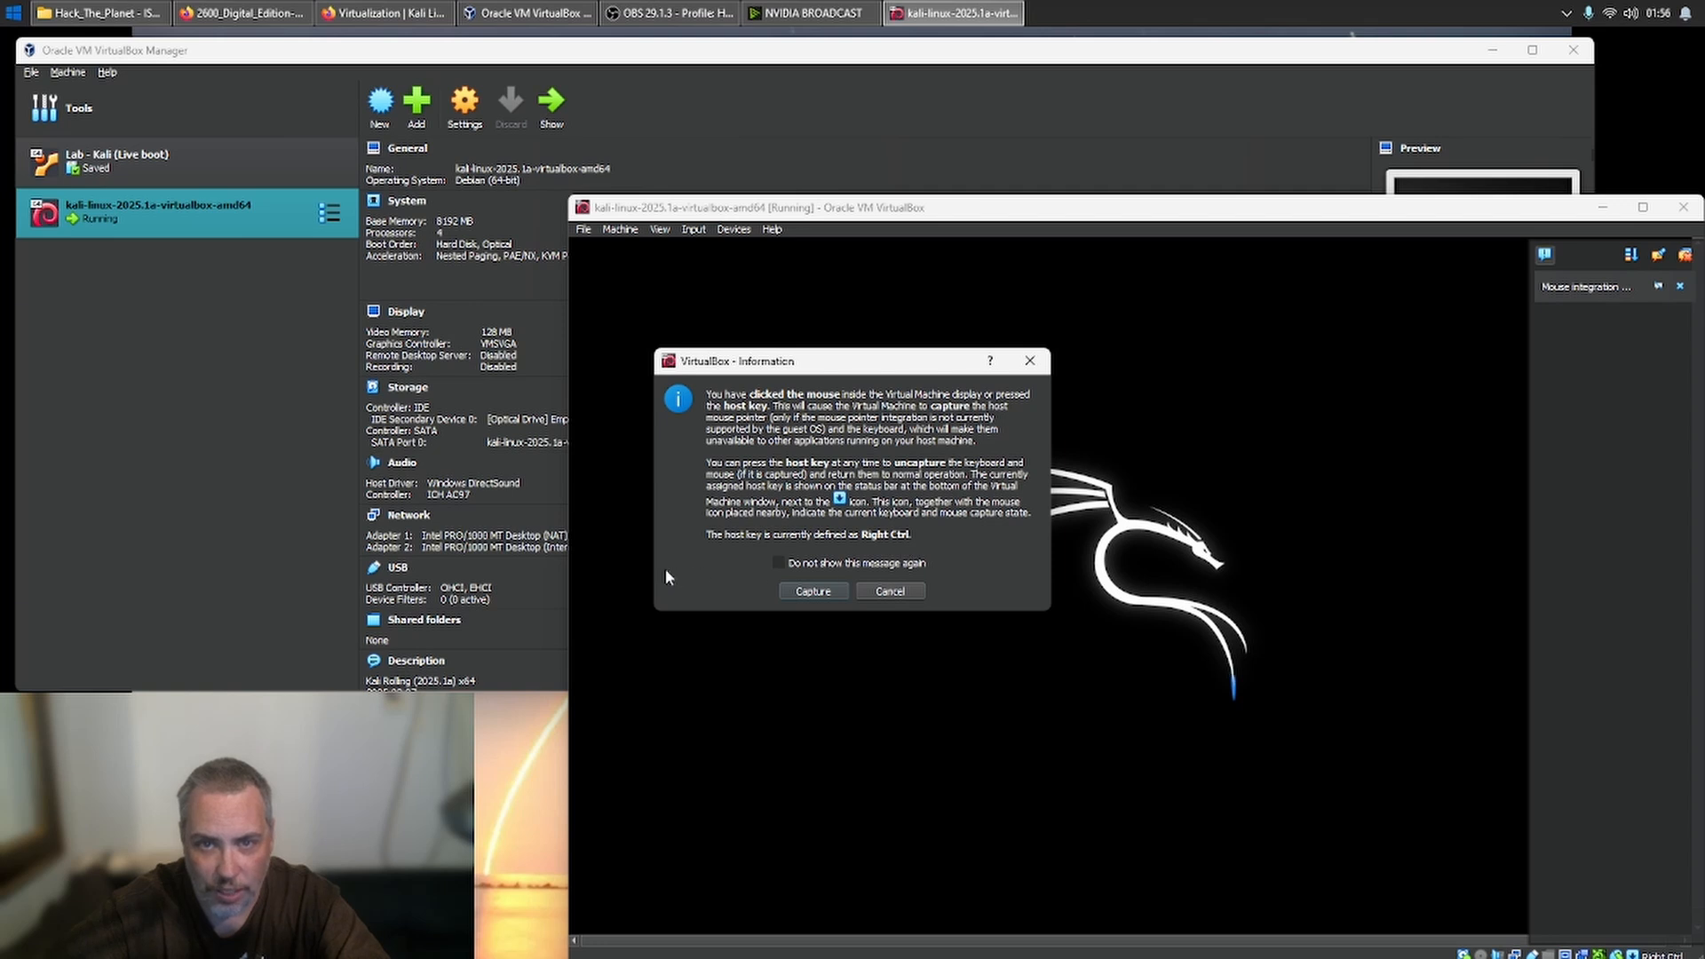
left_click(807, 591)
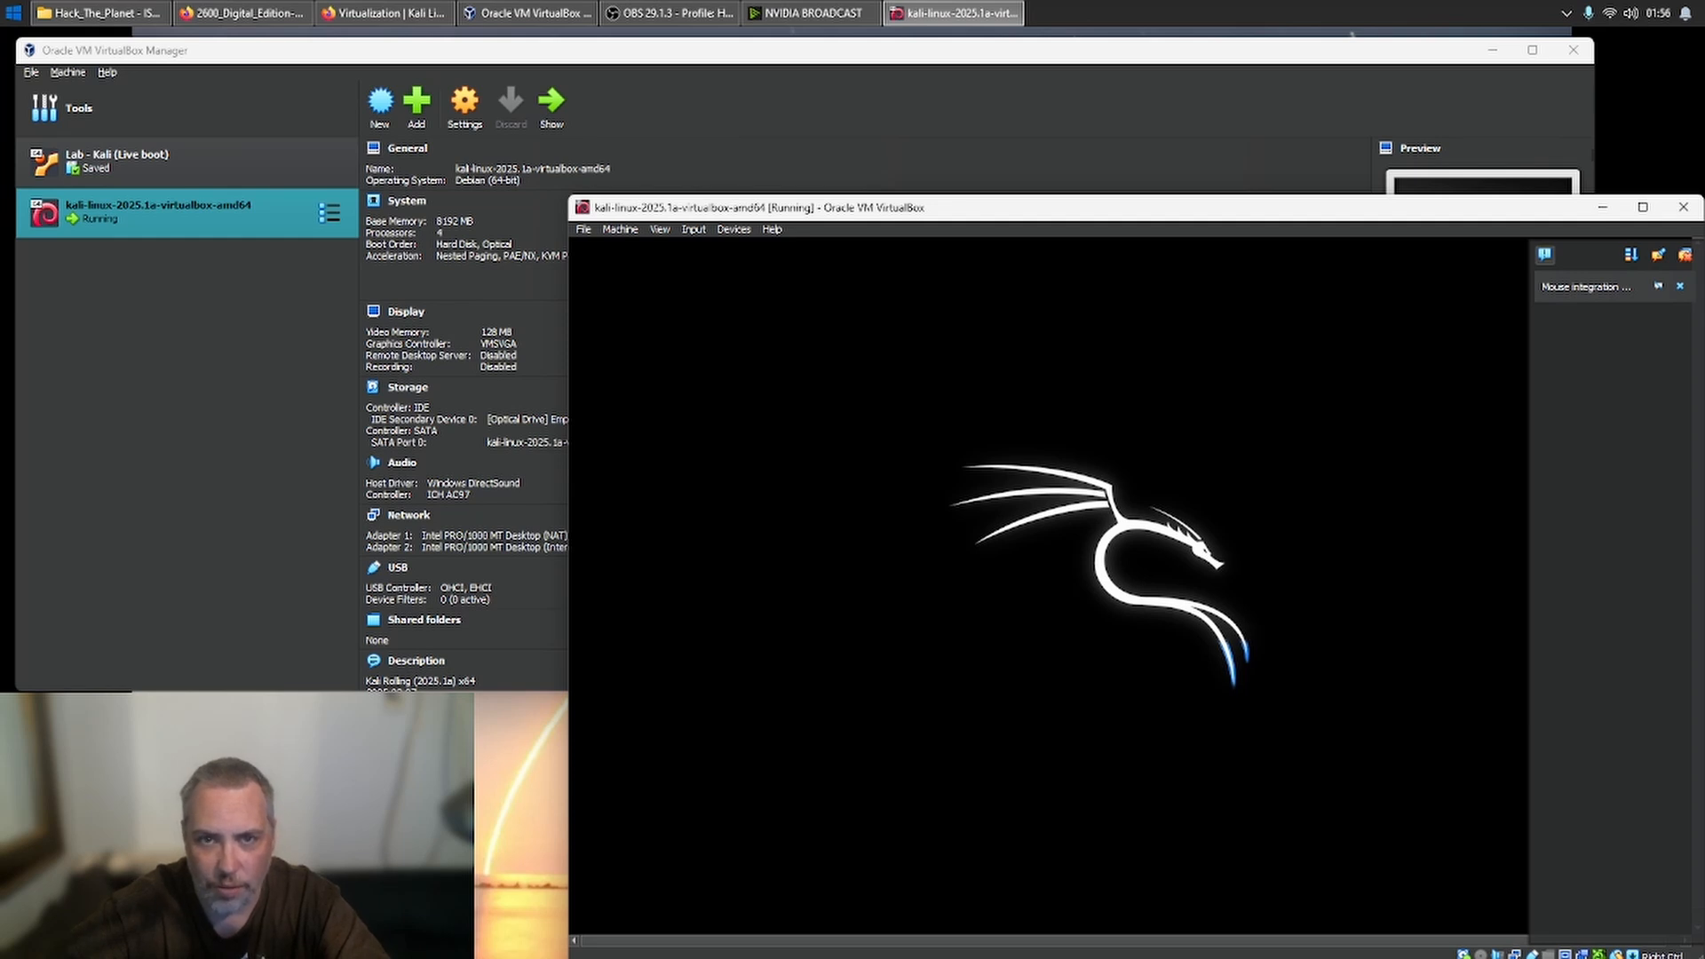
left_click(805, 587)
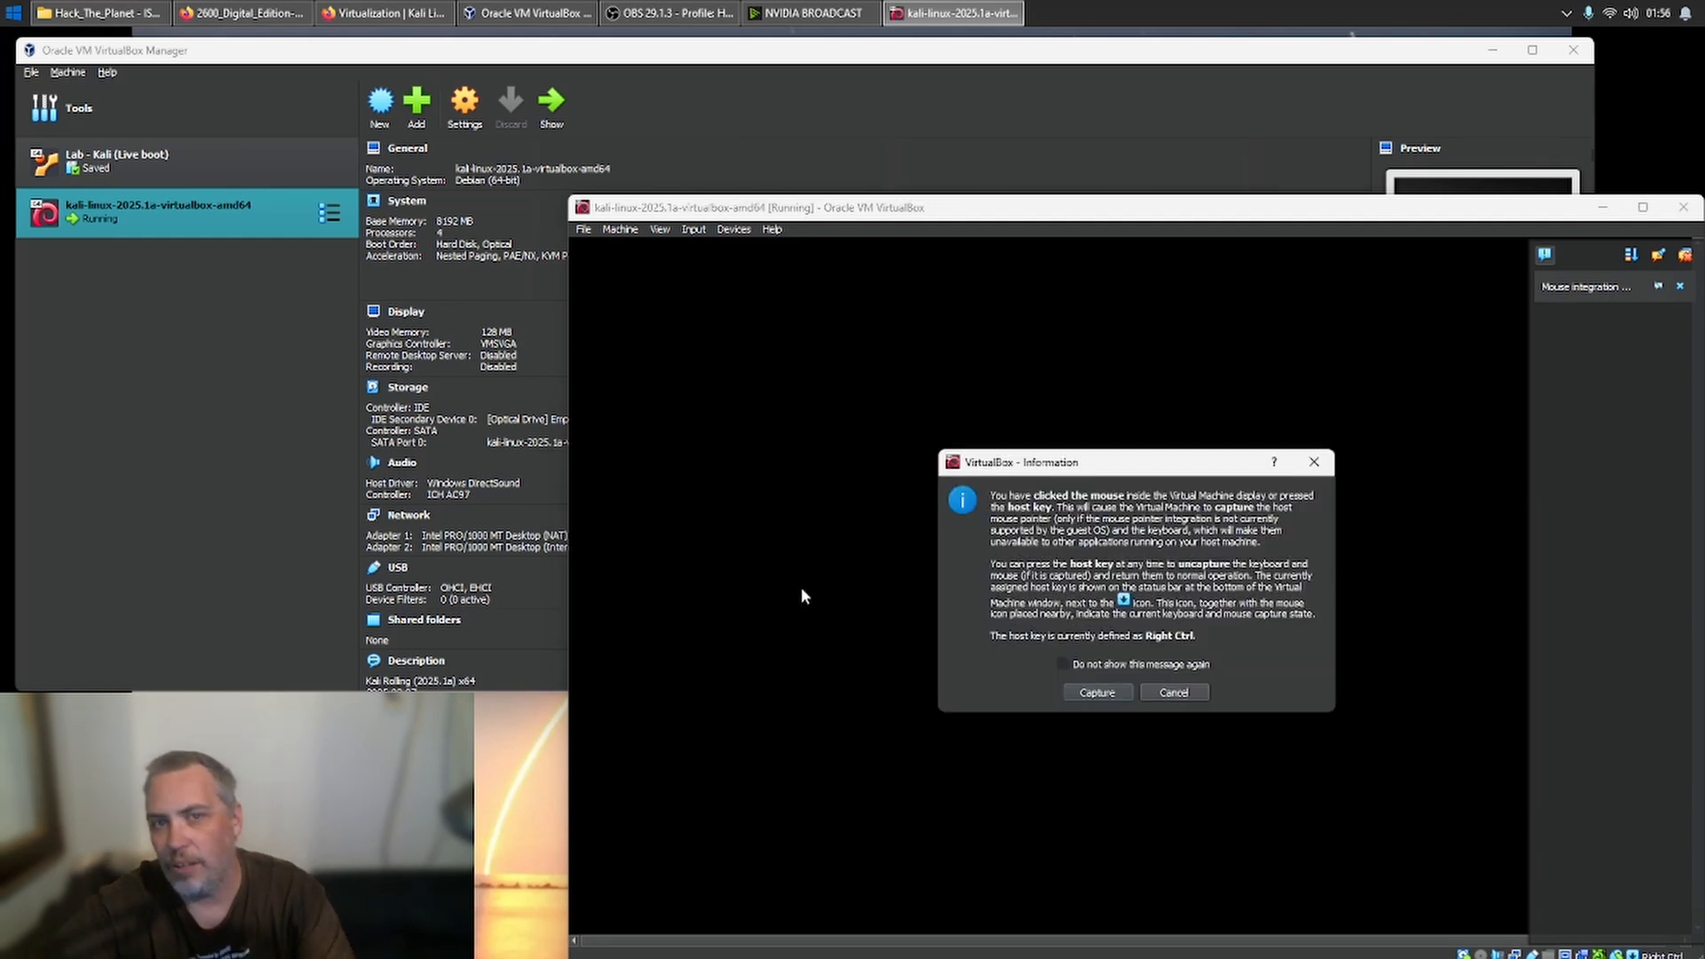
left_click(1174, 691)
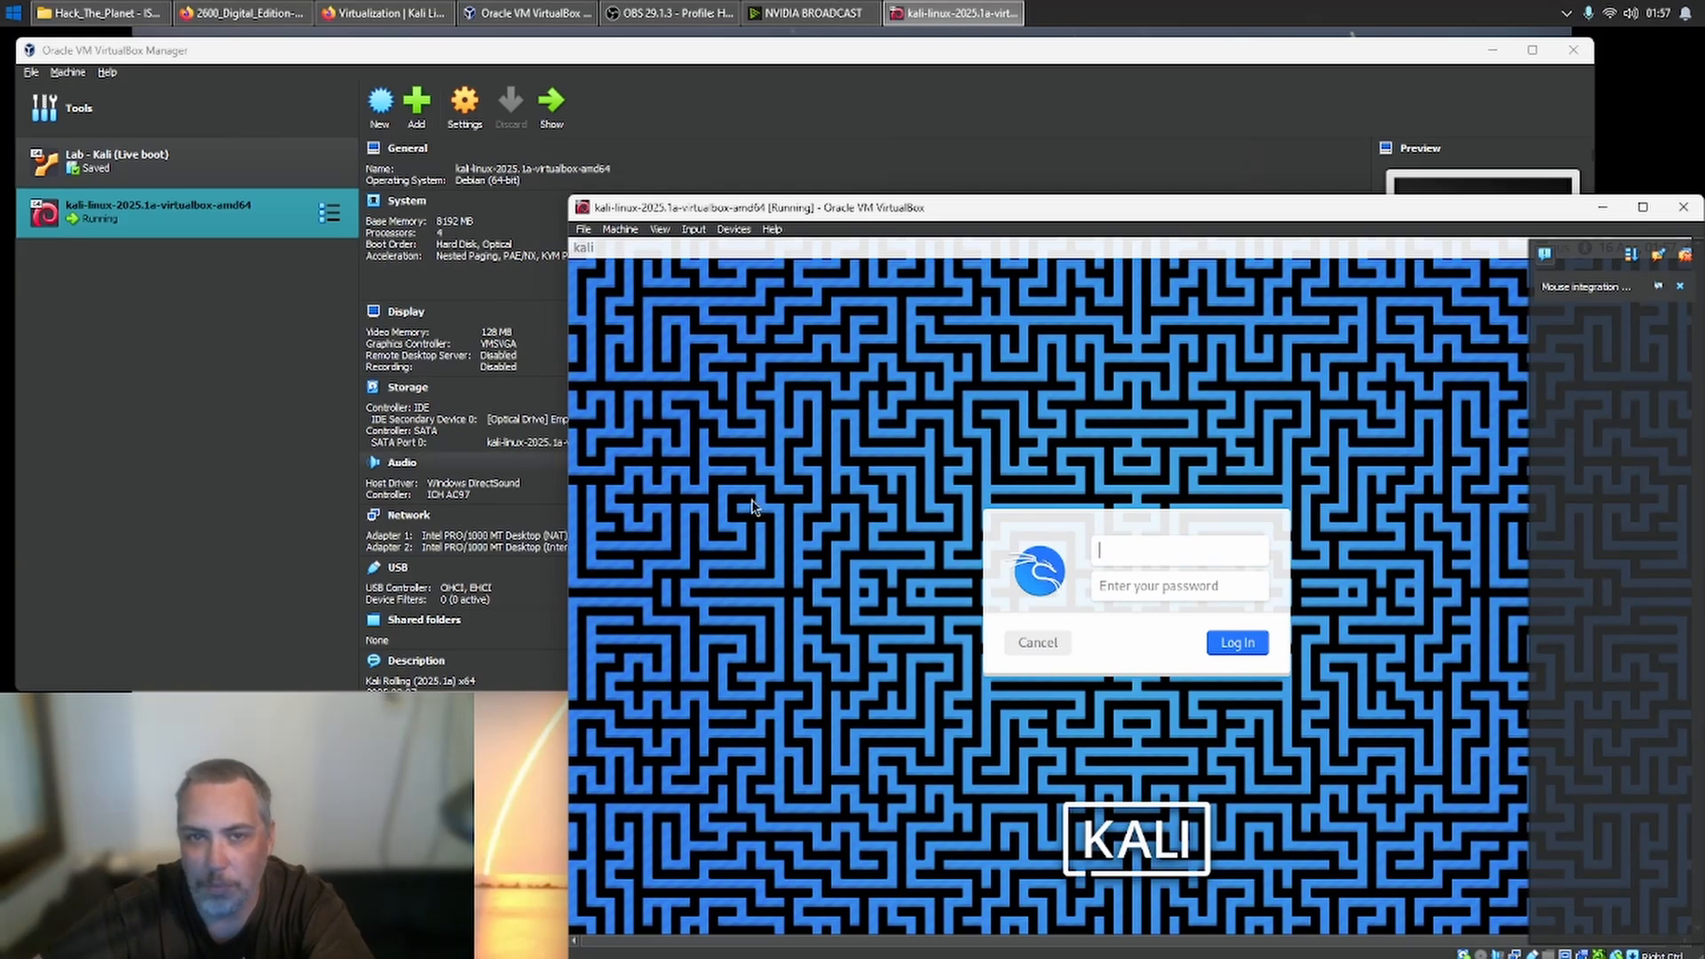
- Move the virtual machine window fully into view and log in as kali with the account password
left_click_drag(851, 215, 611, 106)
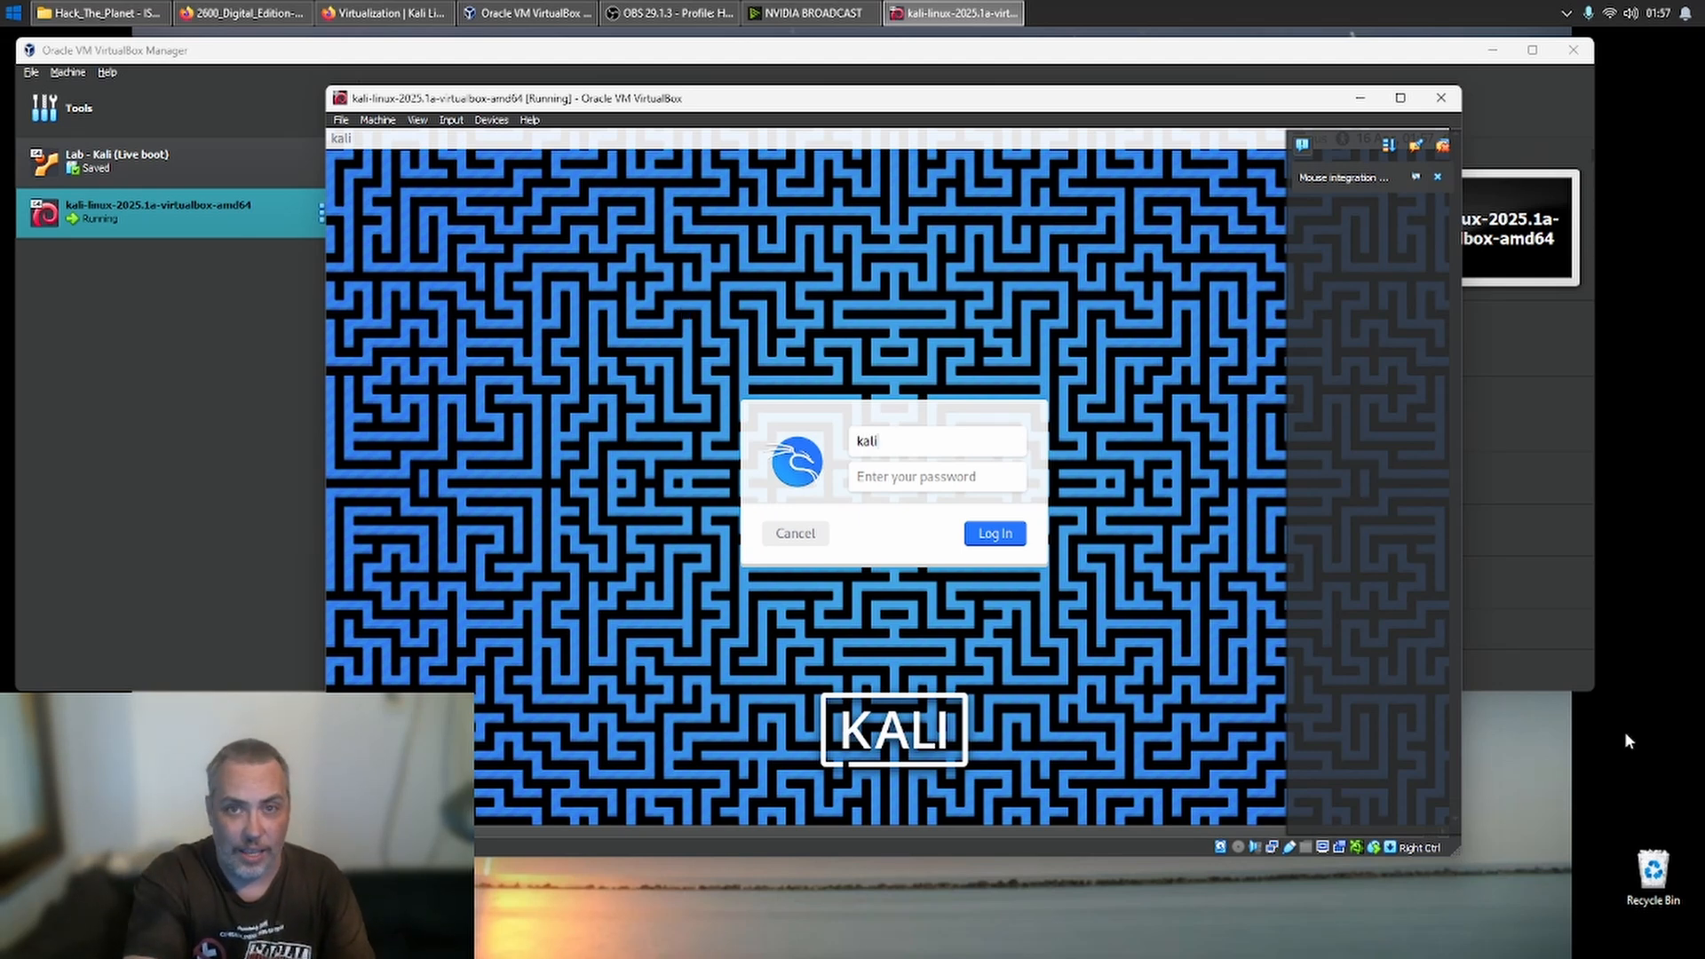
key("Tab")
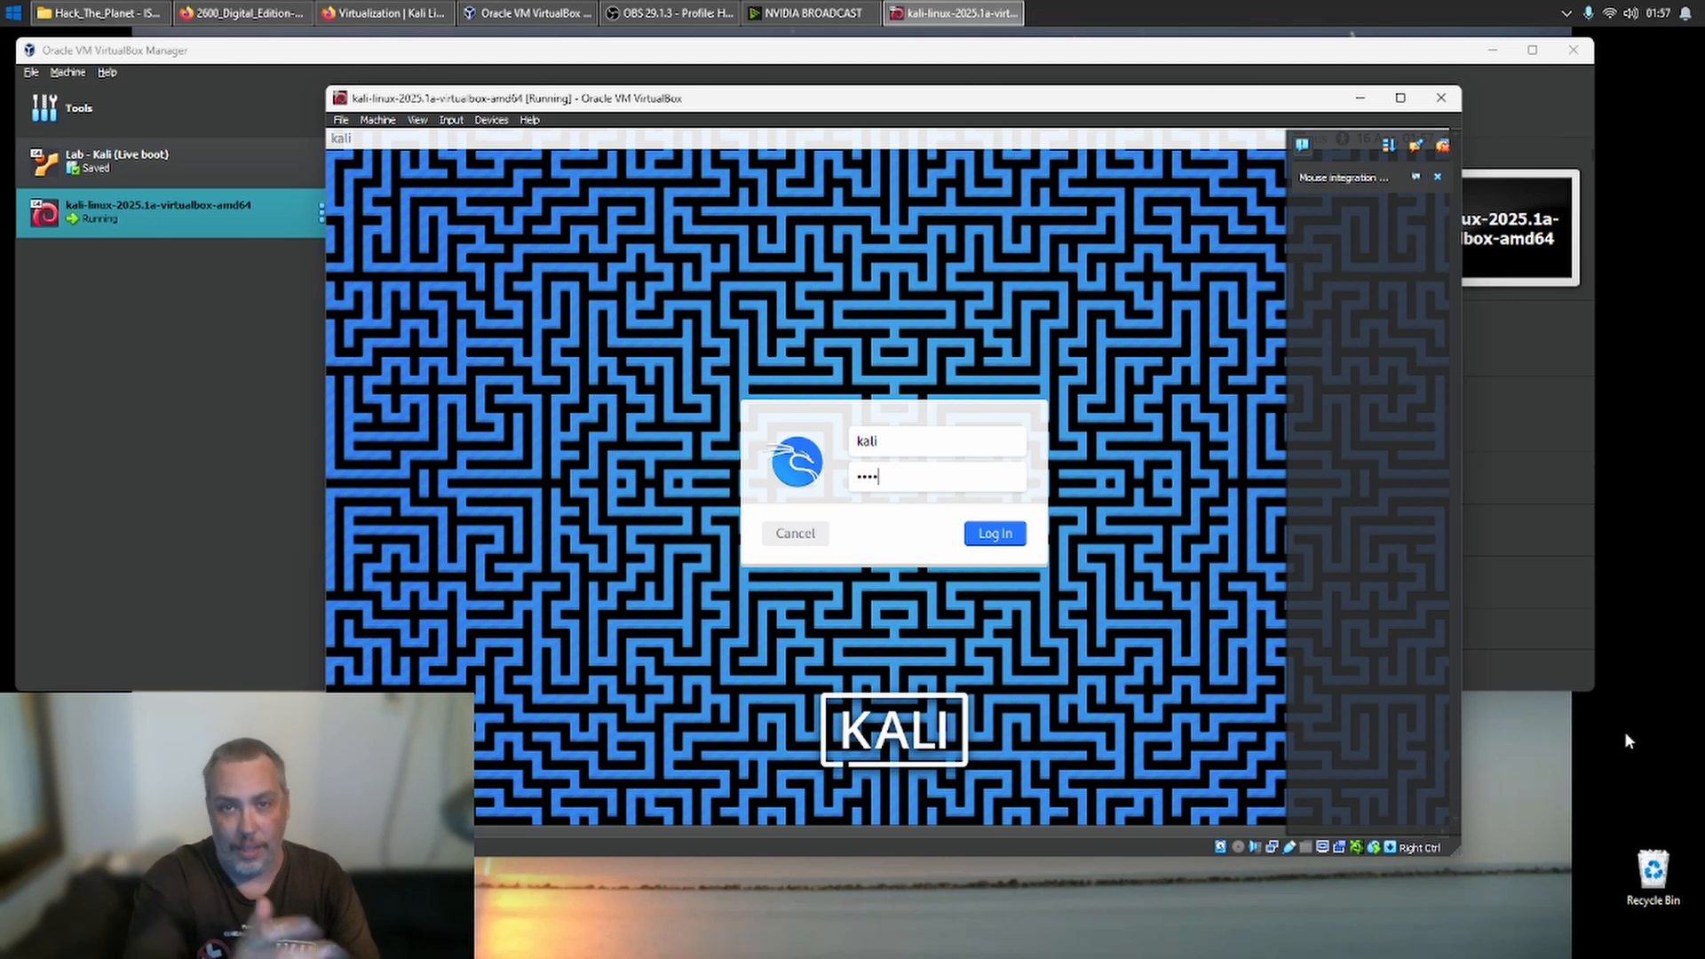
key("Return")
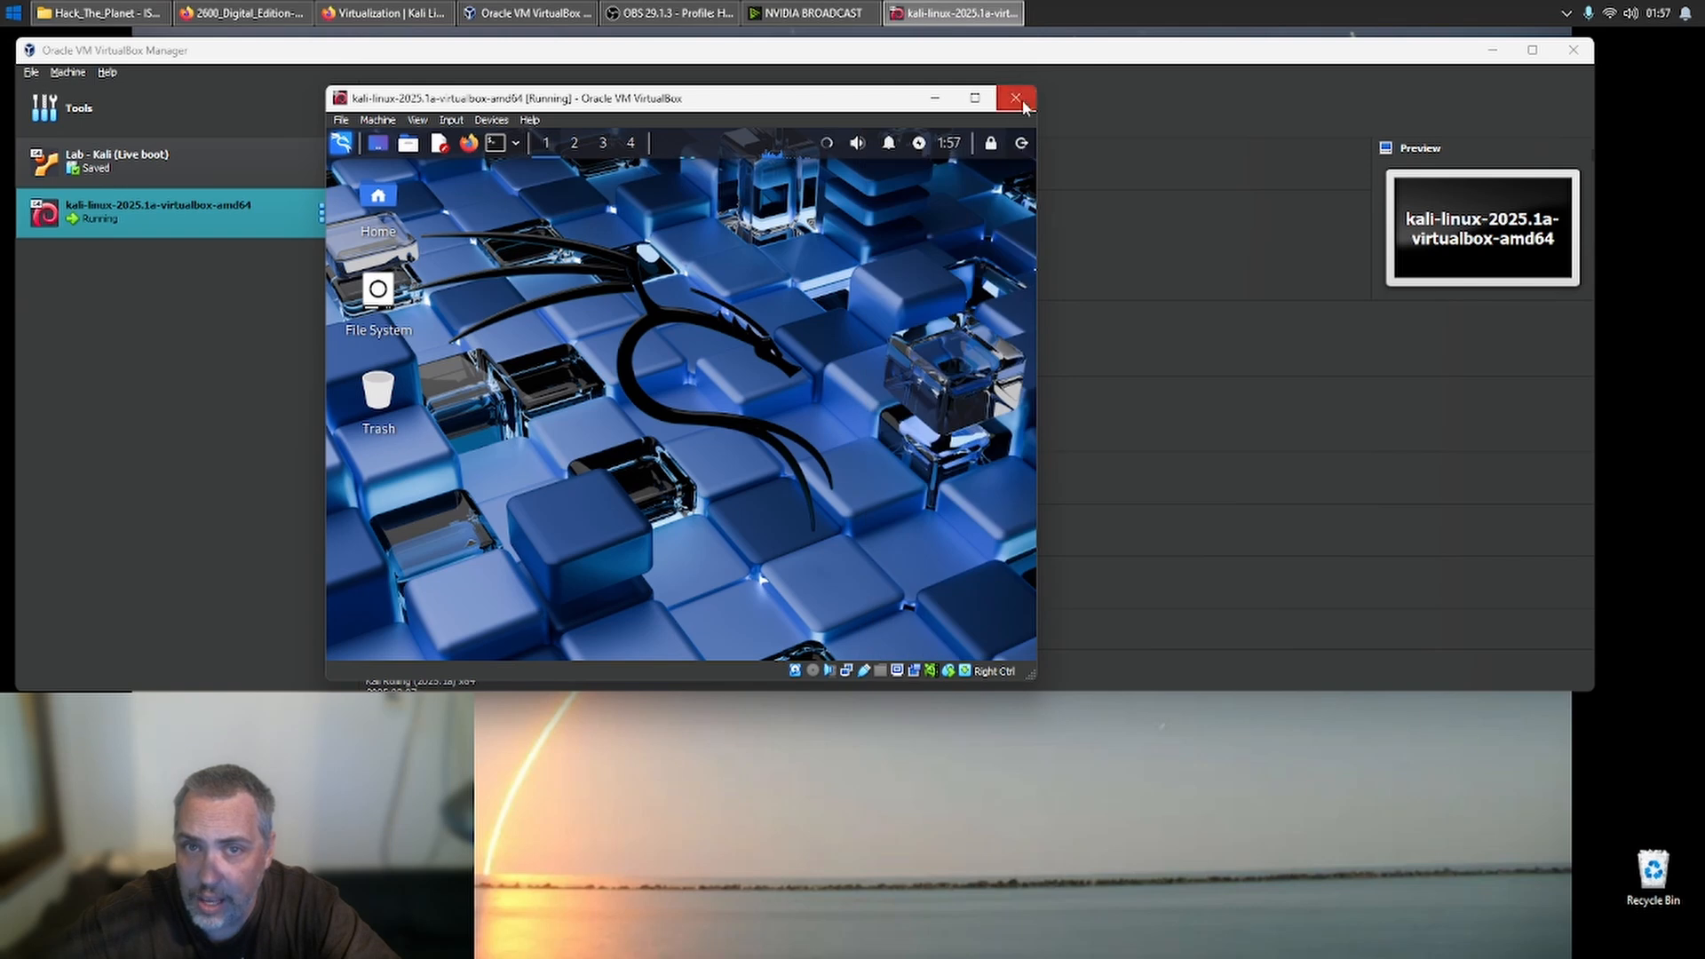
left_click(975, 98)
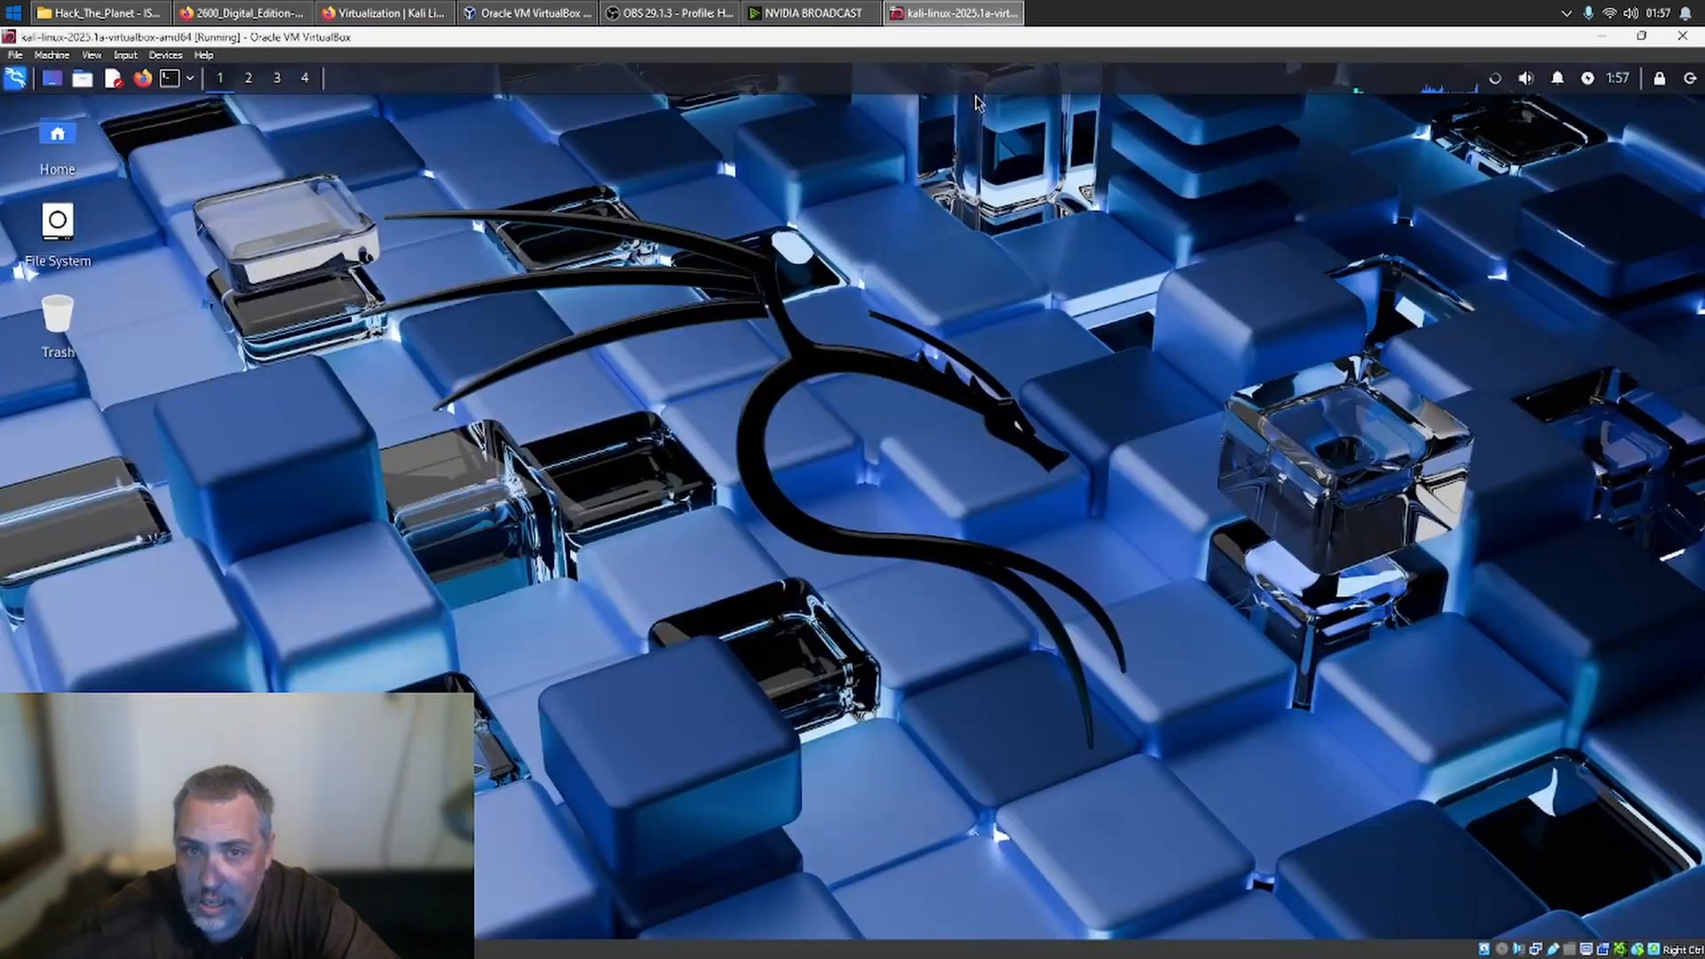
right_click(350, 391)
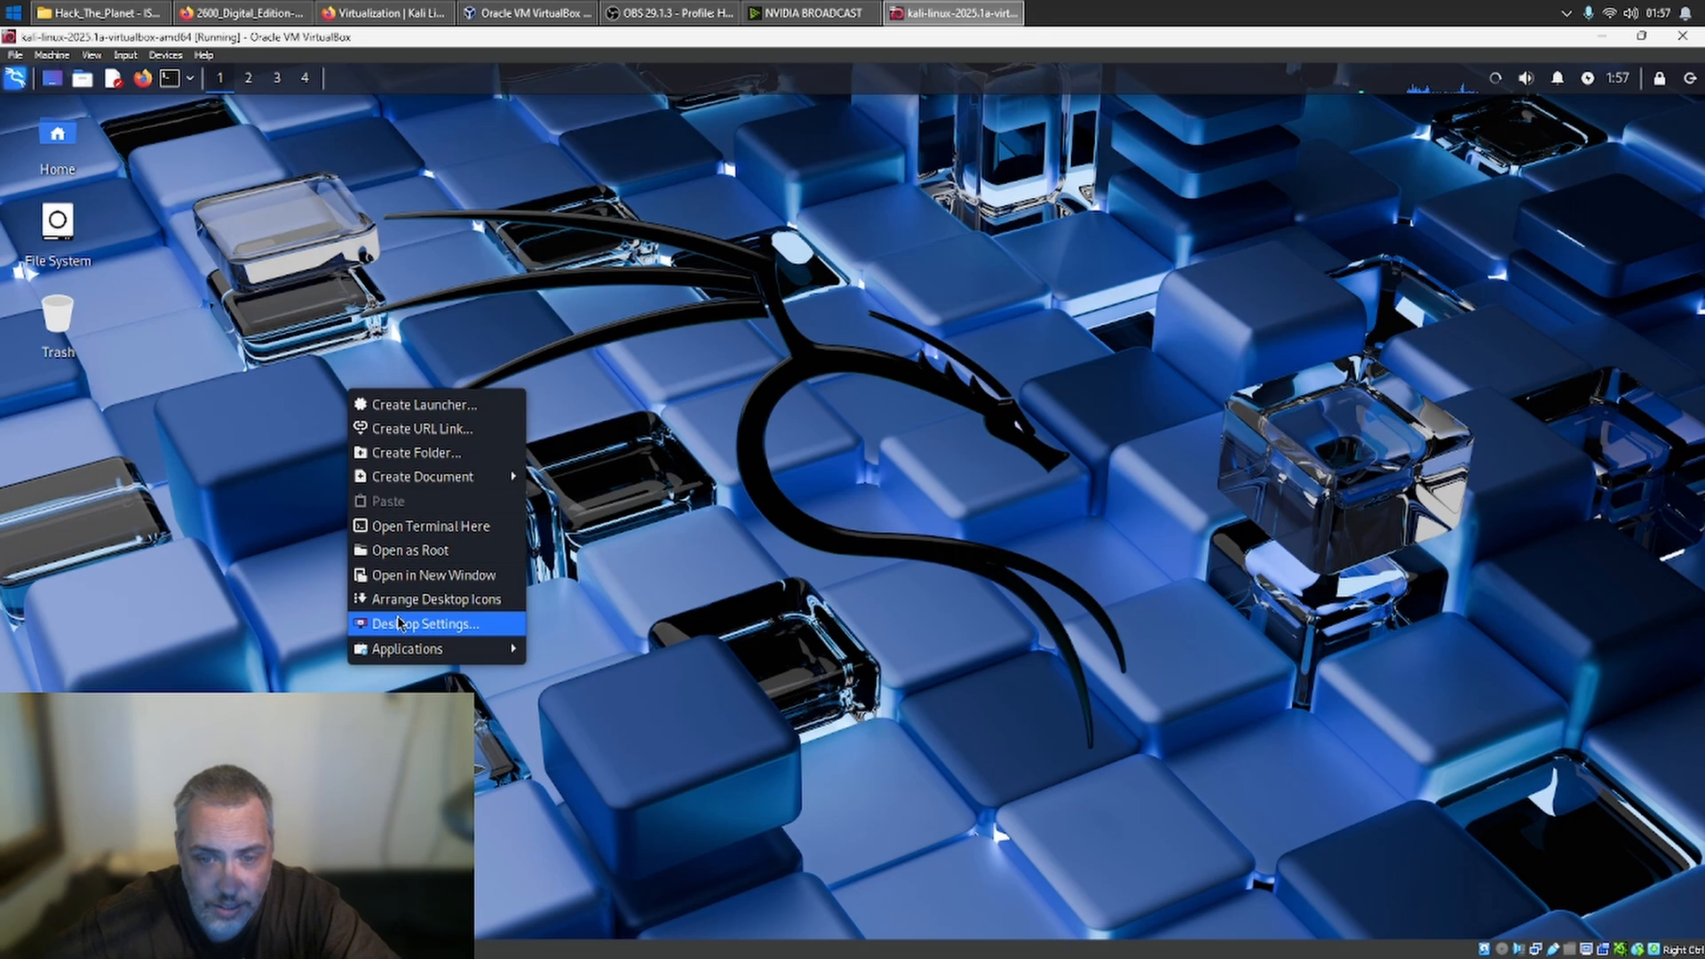
left_click(454, 623)
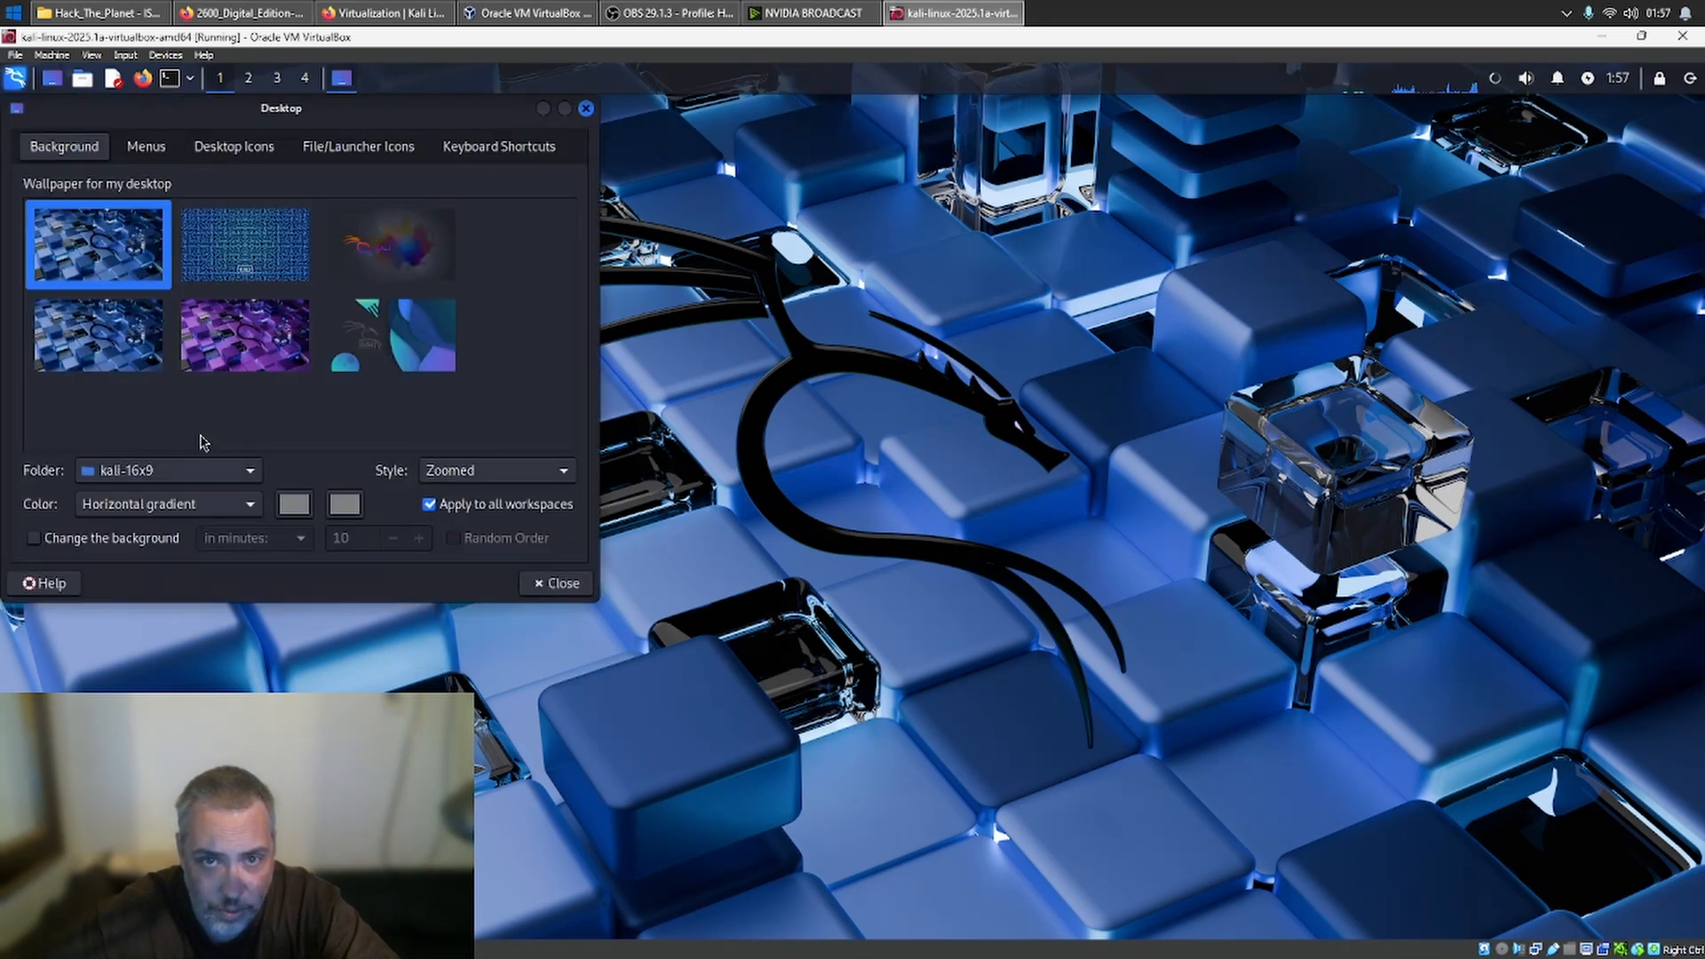
- Try several wallpapers from the kali-16x9 folder, apply the dark one with the multicoloured splash, and close the desktop settings
left_click(383, 259)
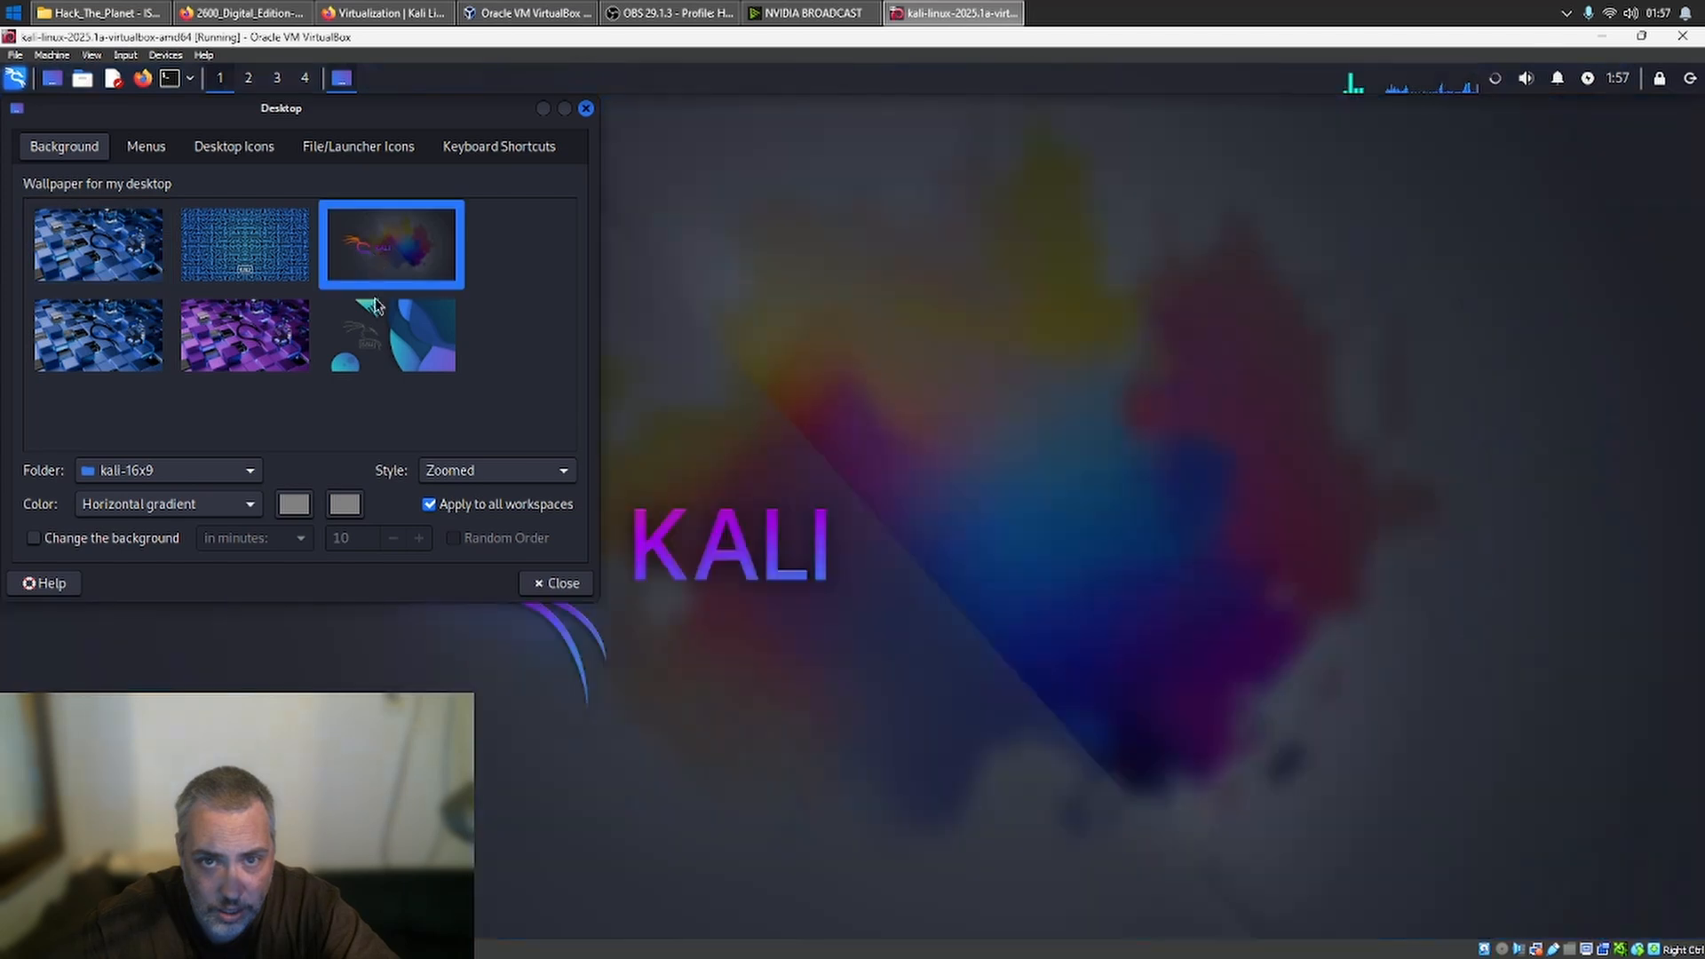
left_click(373, 329)
left_click(257, 336)
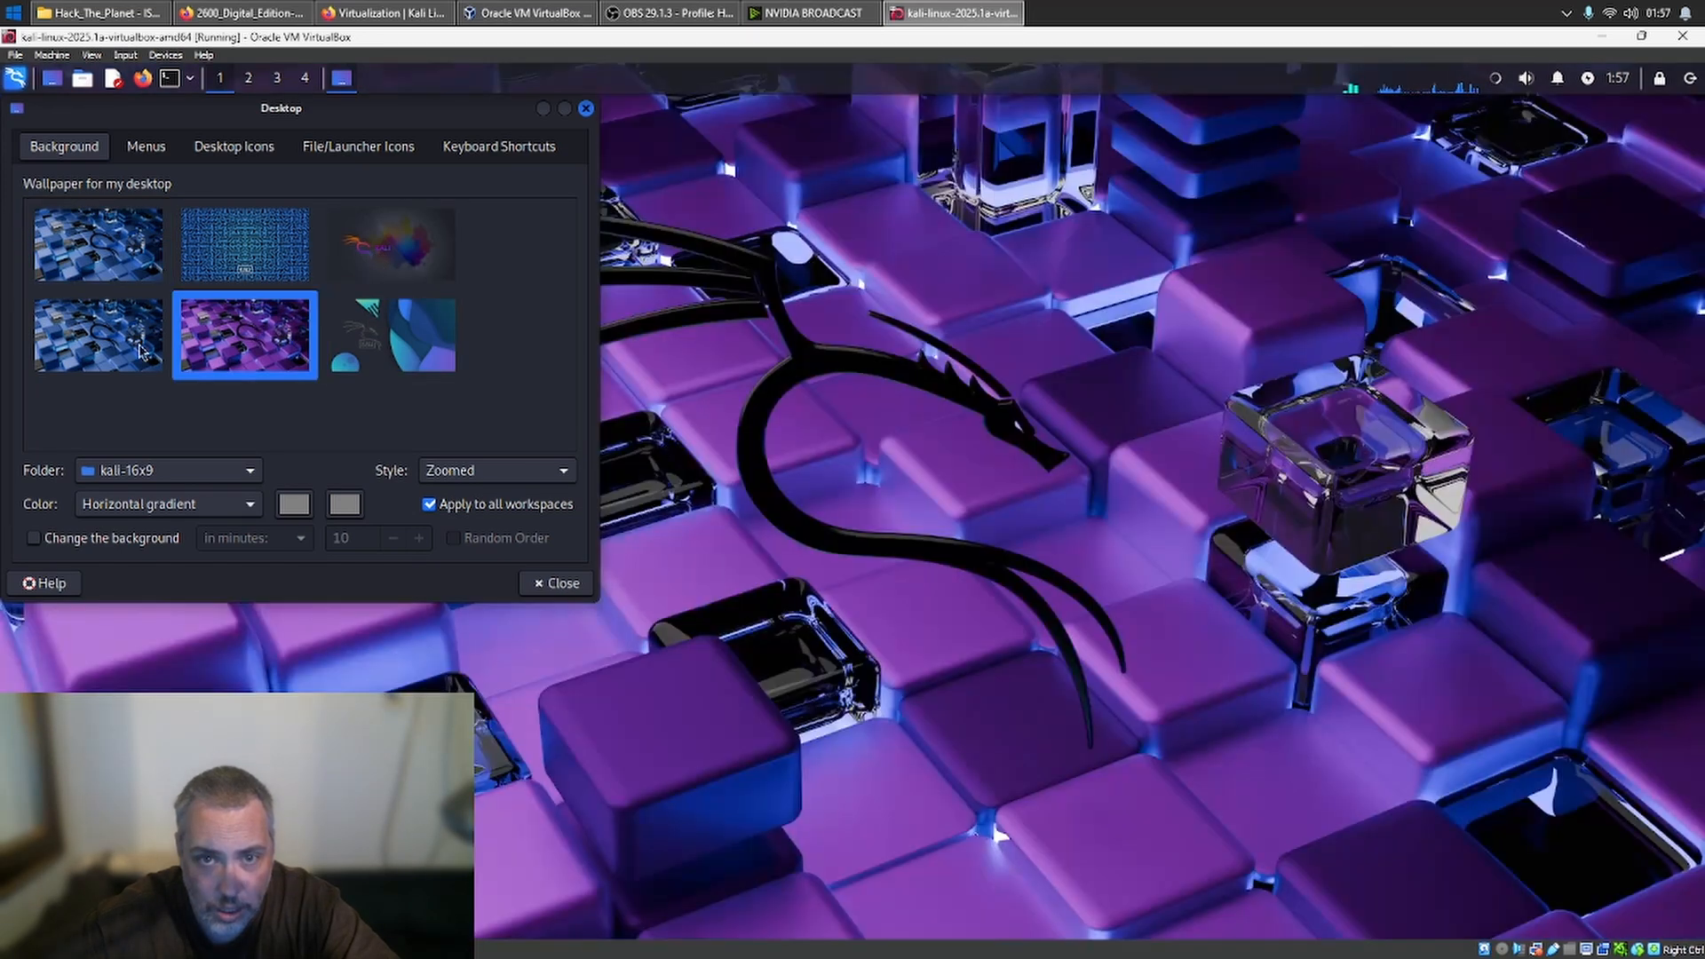
left_click(125, 357)
left_click(140, 255)
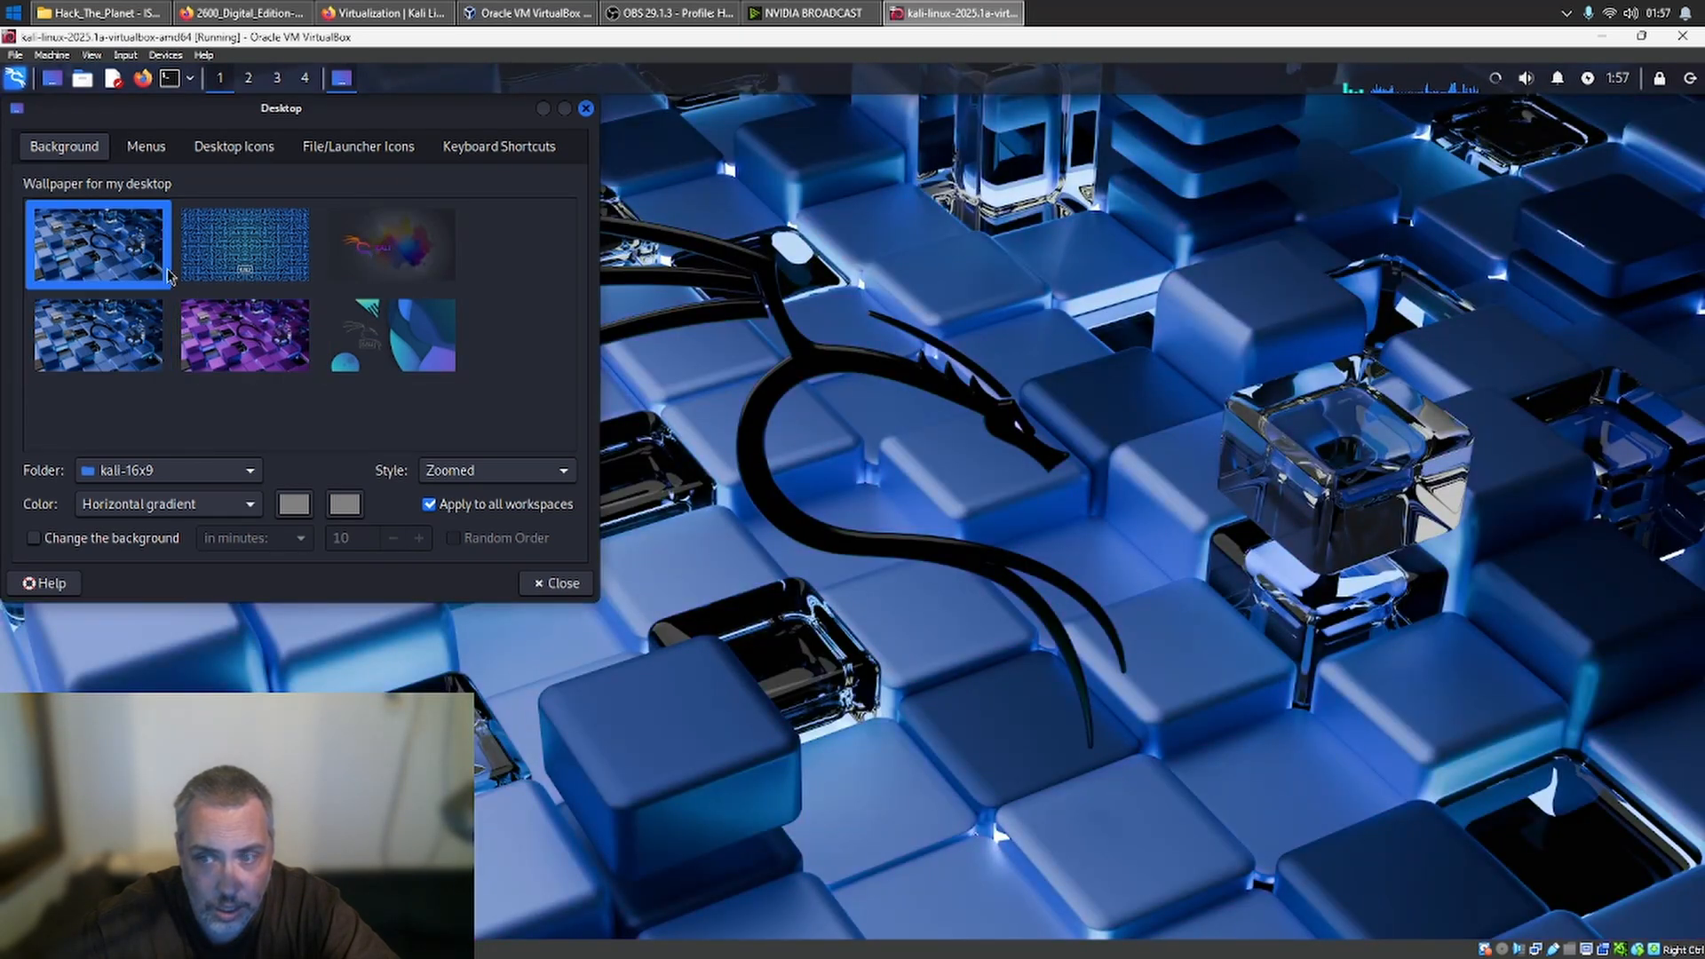
left_click(235, 334)
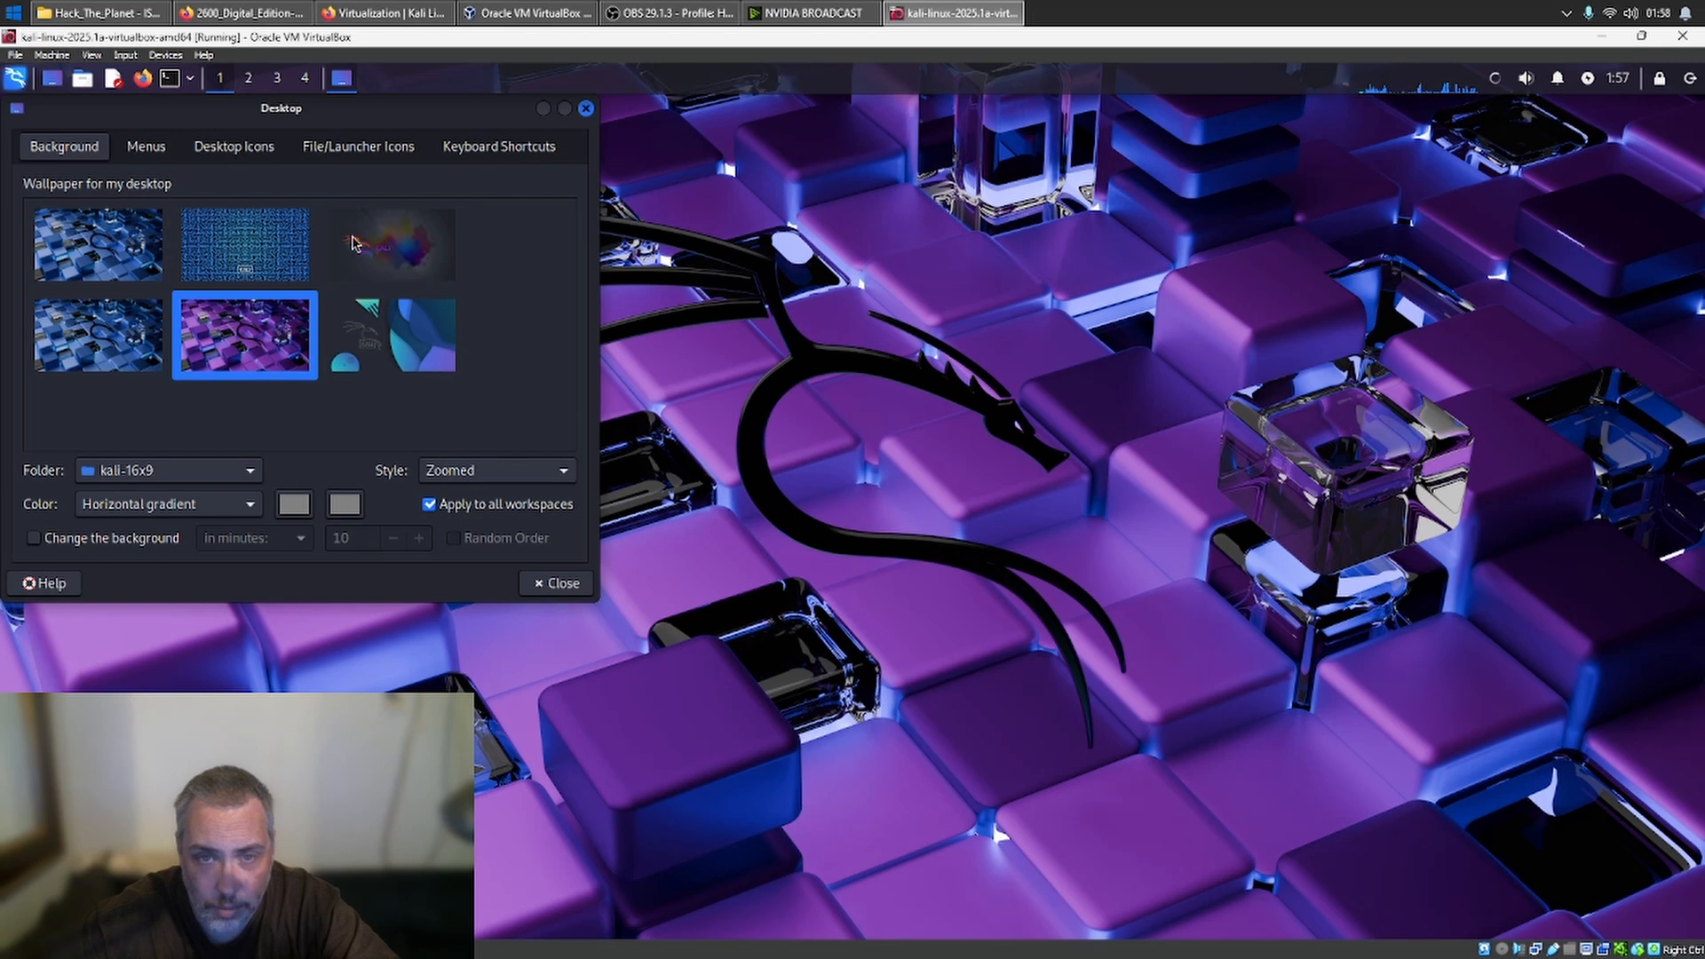
left_click(392, 240)
left_click(552, 589)
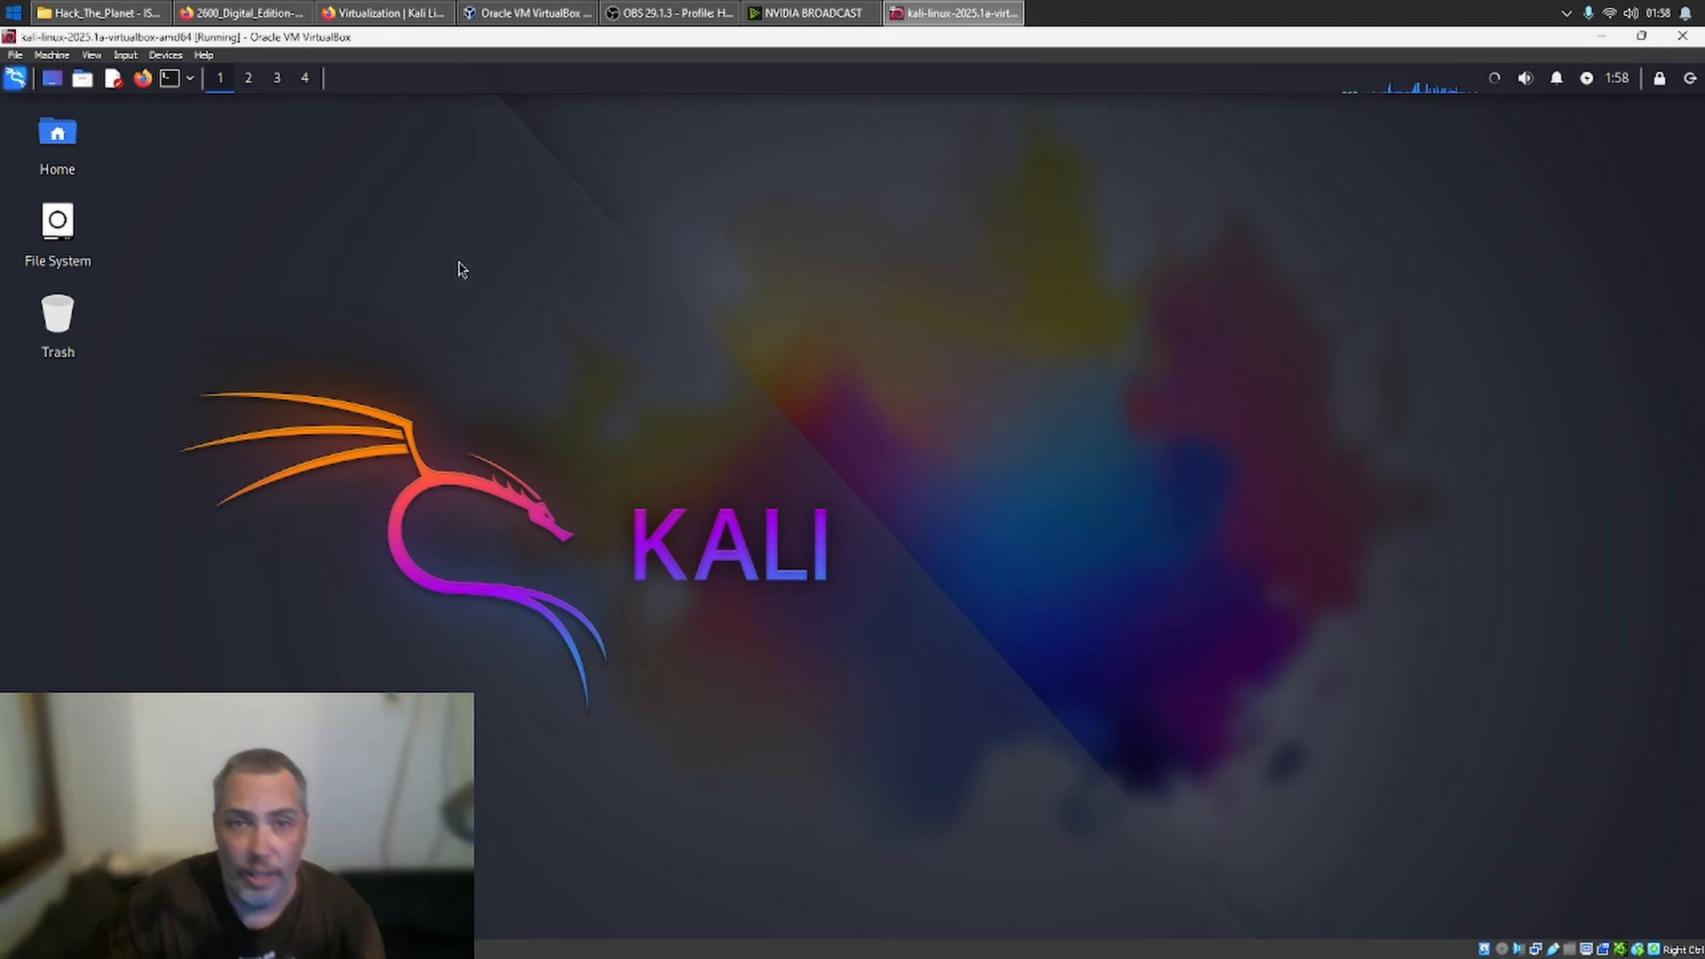
- Open a terminal and run sudo ifconfig, authenticating with the account password
left_click(170, 78)
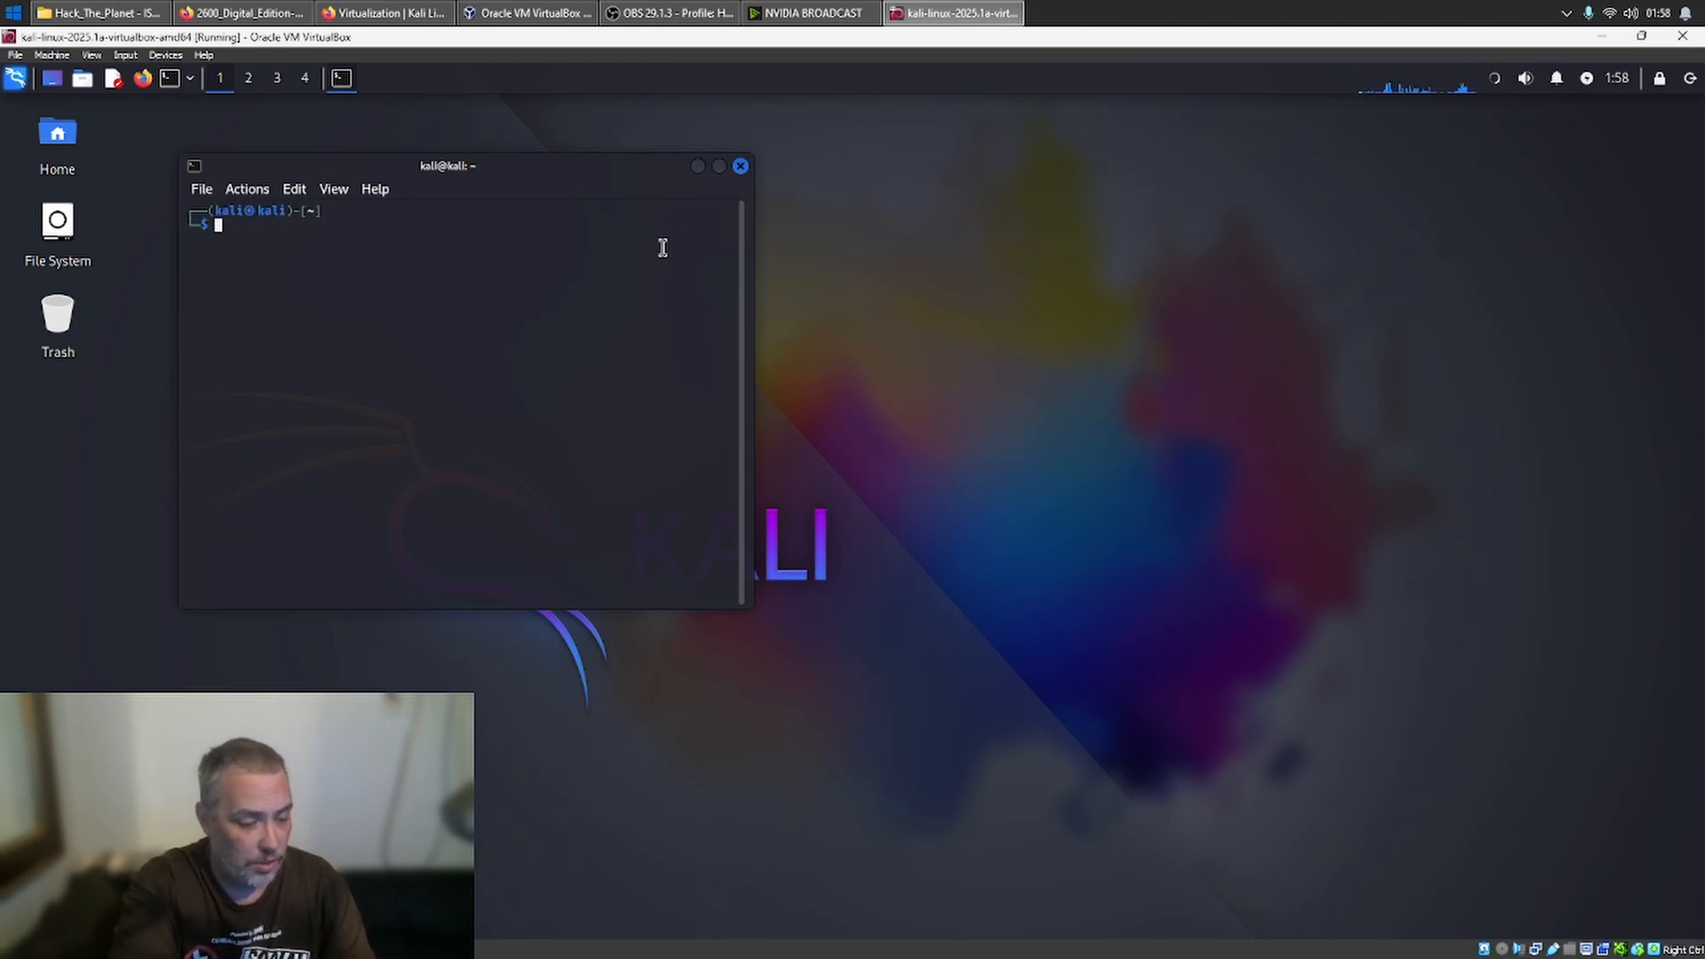
type("ifcon")
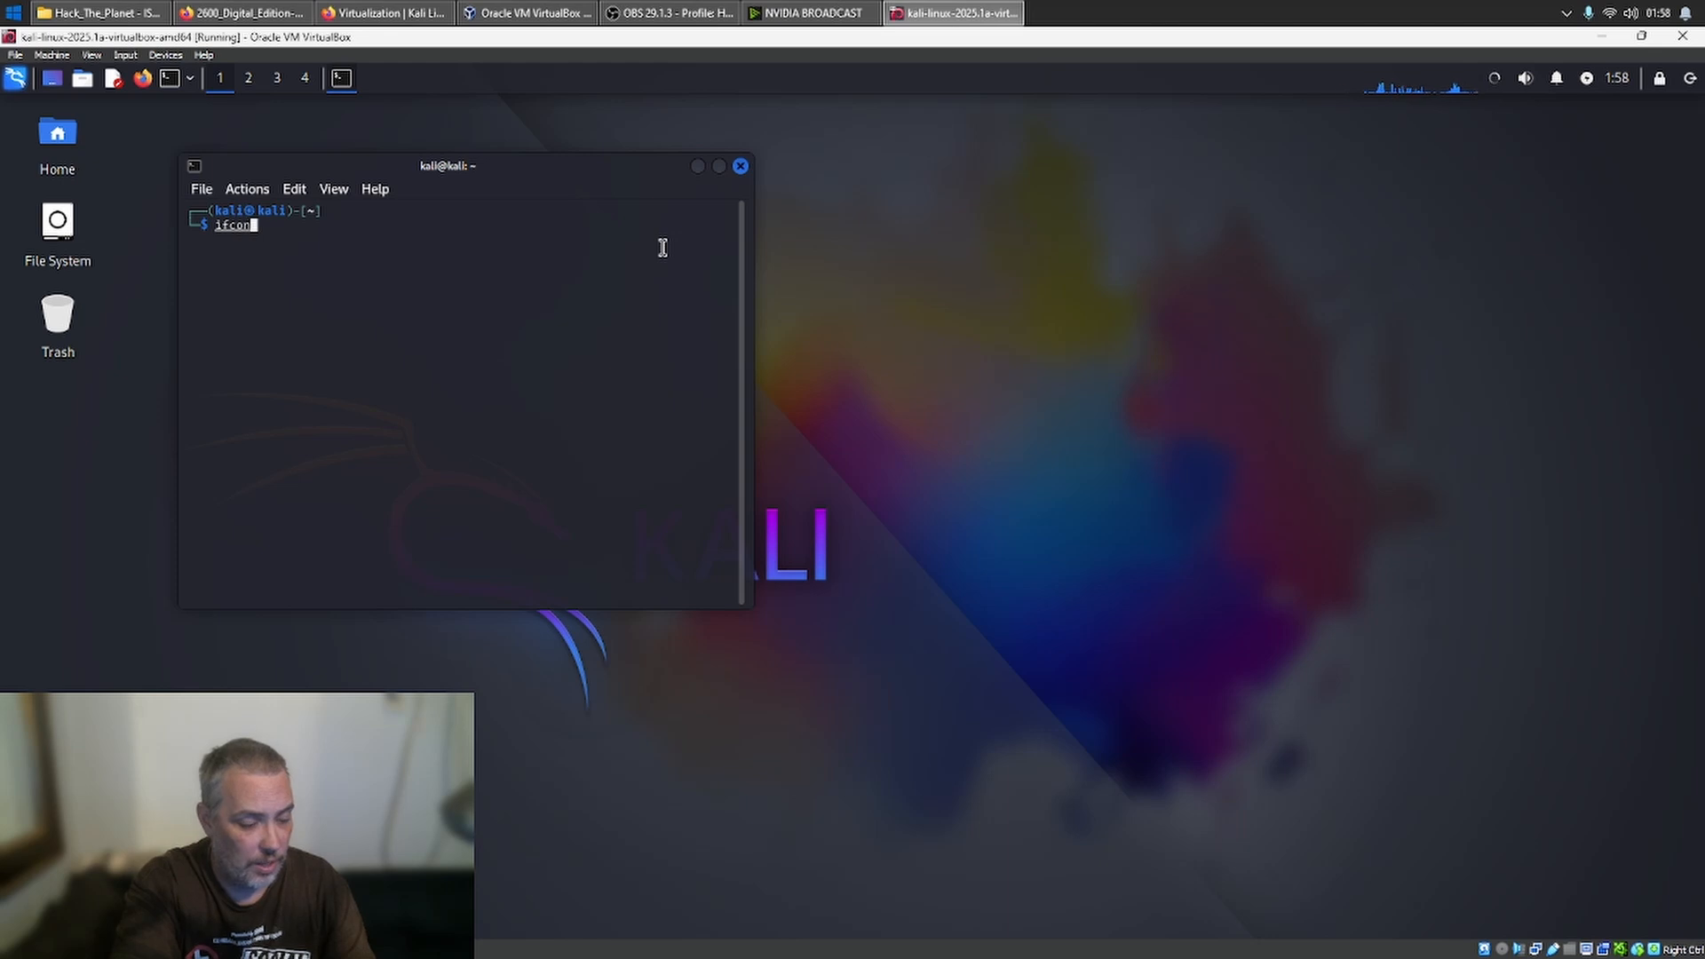
key("BackSpace")
key("BackSpace")
key("BackSpace")
key("BackSpace")
key("BackSpace")
type("sud")
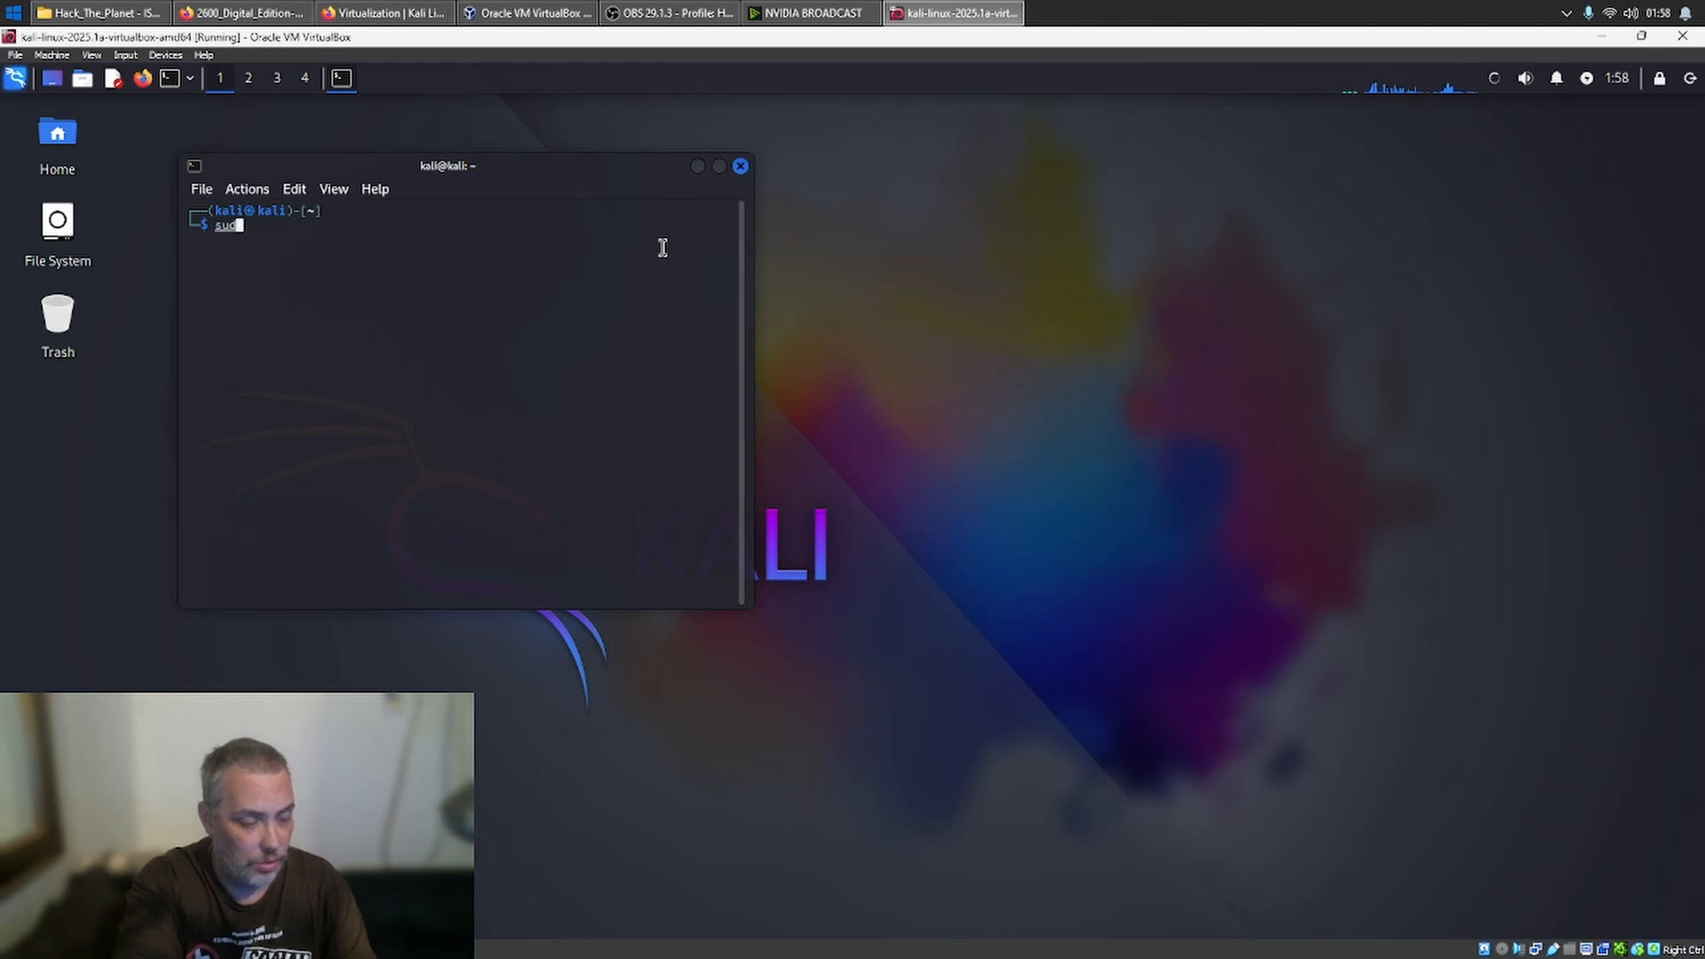
type("o ifcon")
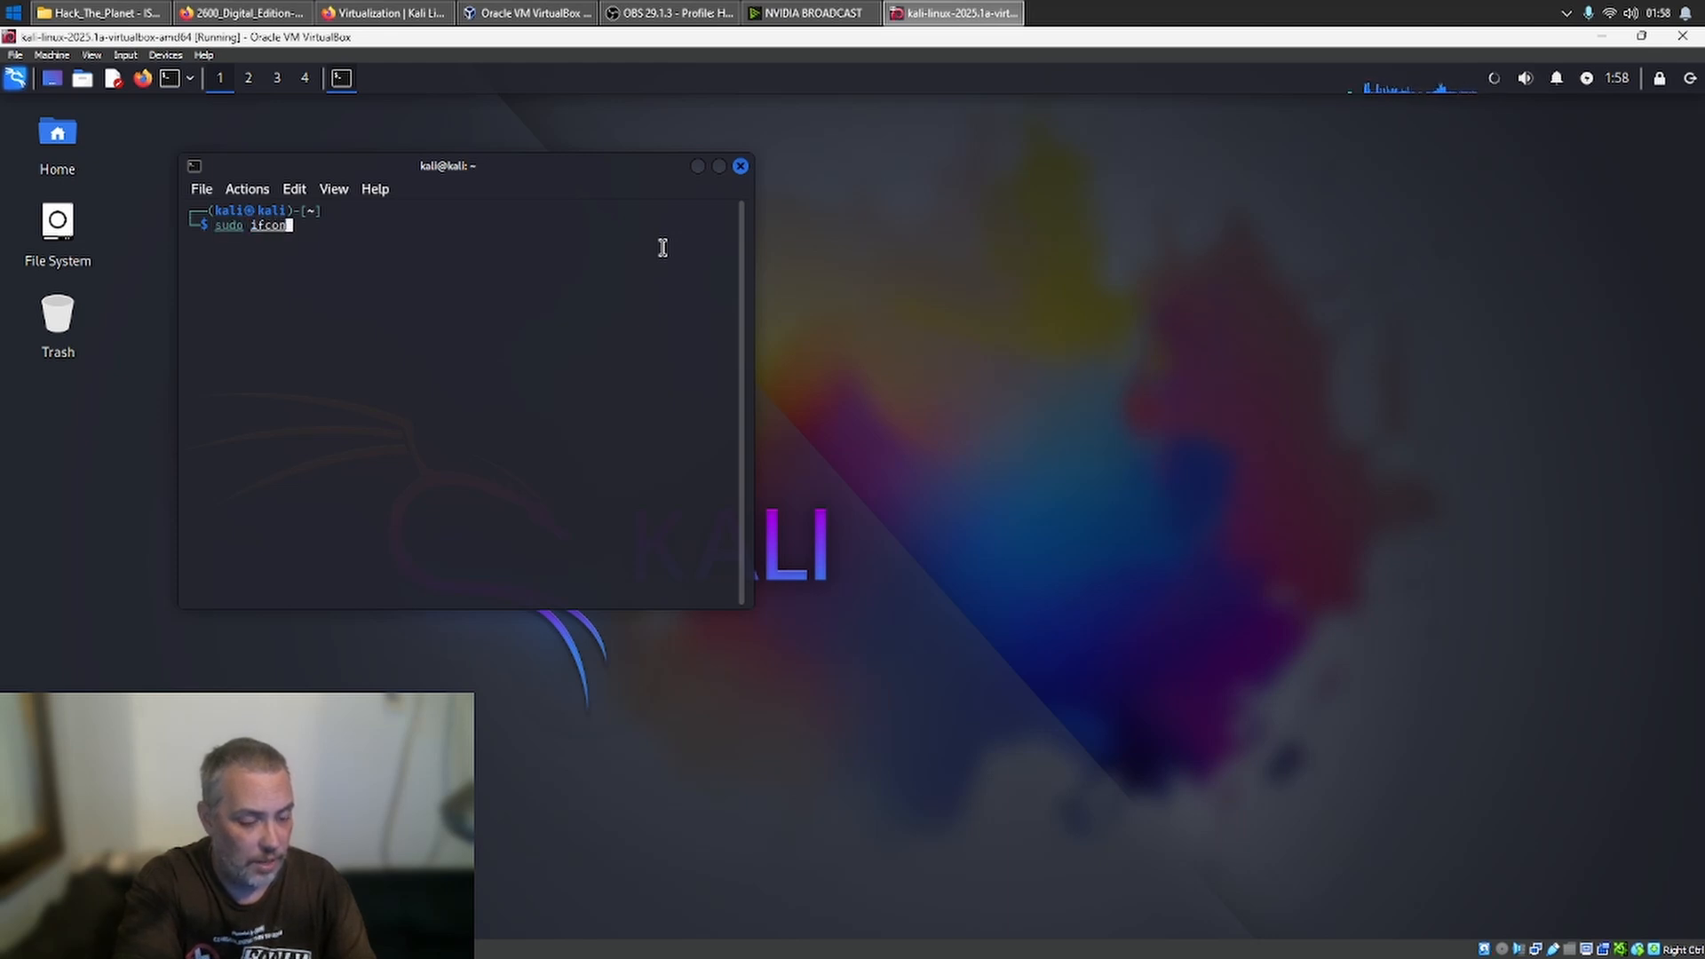
type("fig")
key("Return")
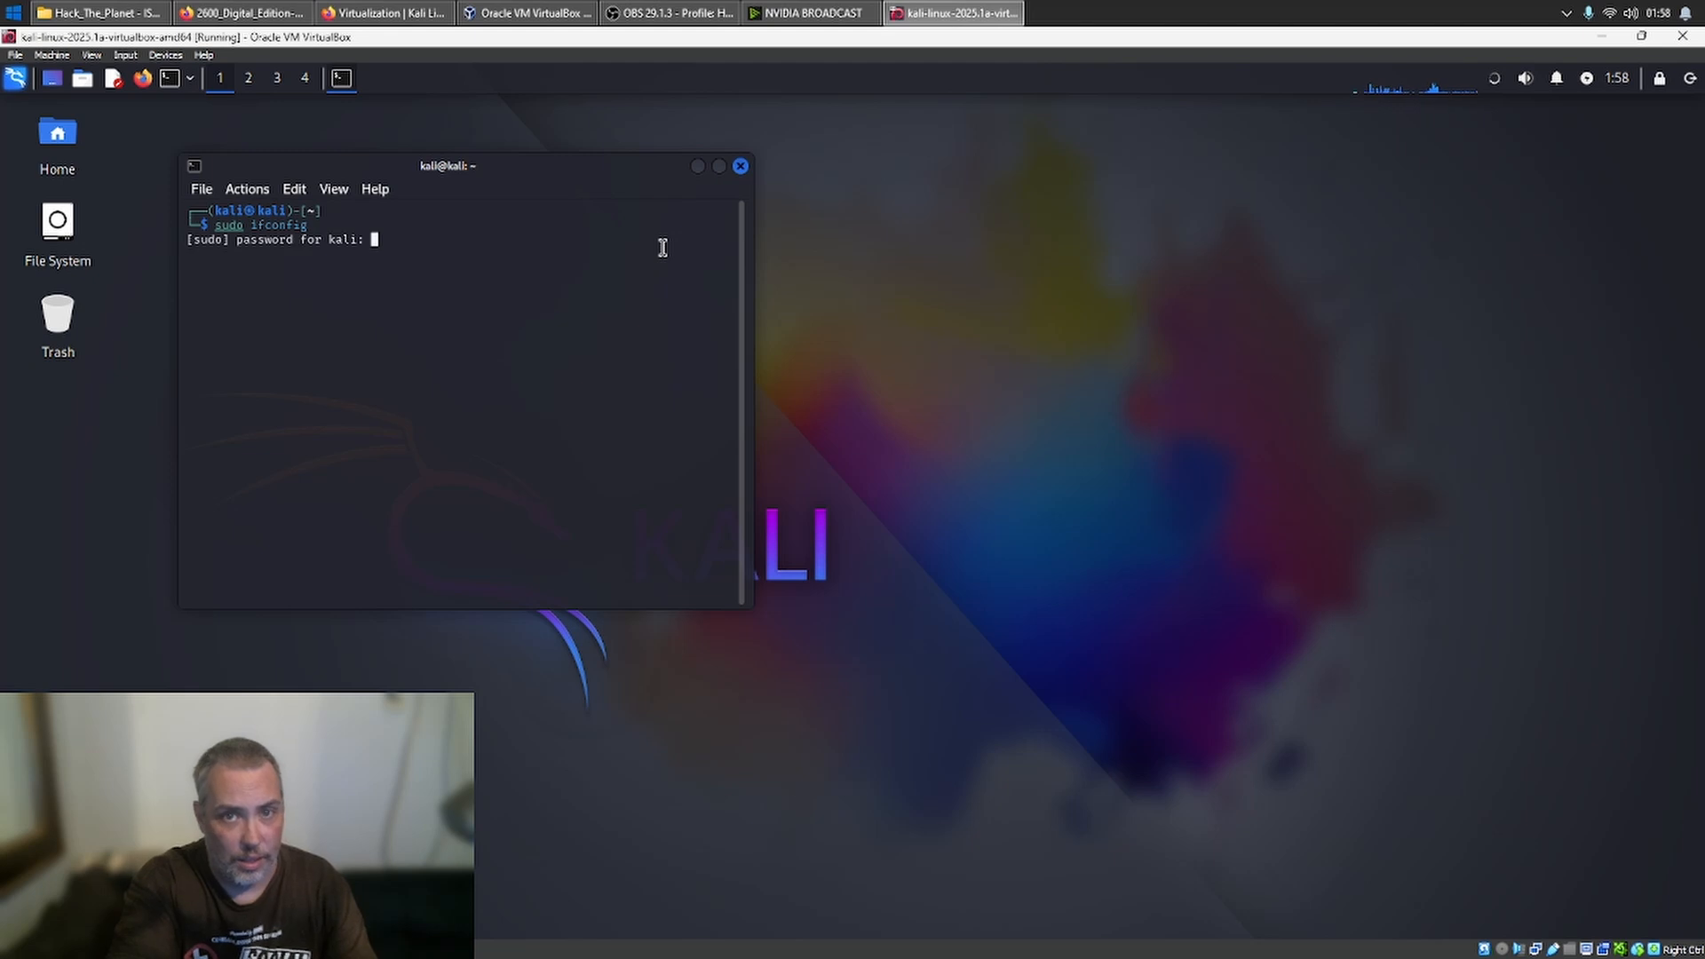
type("kali")
key("Return")
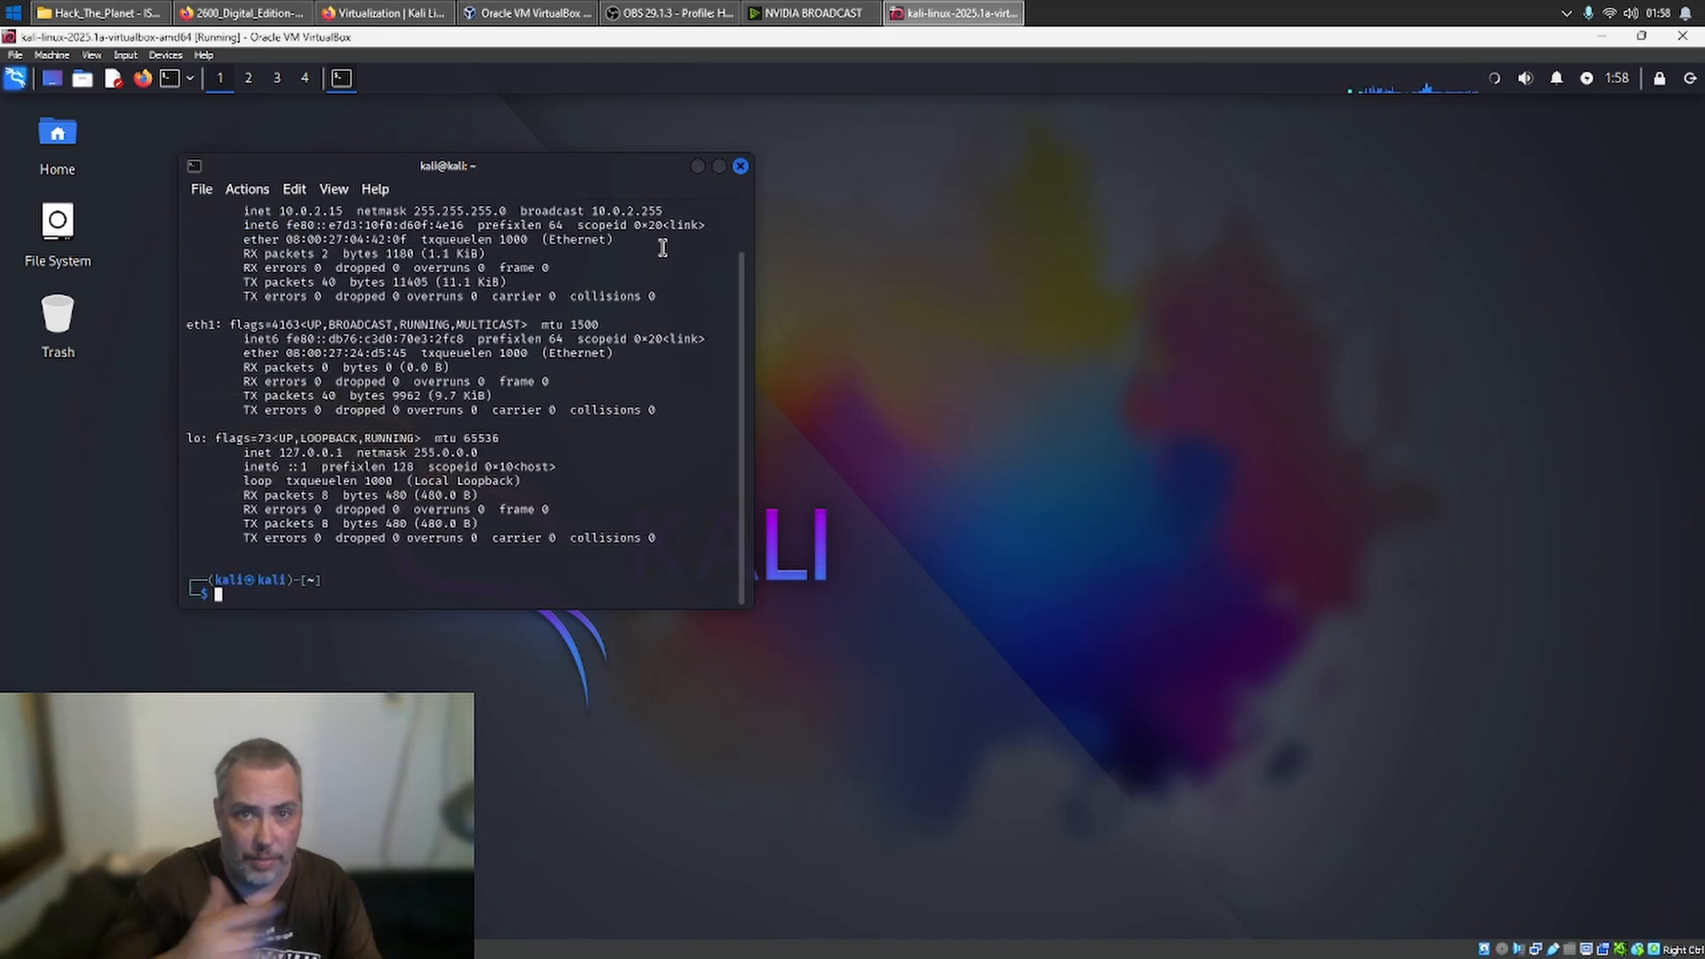
- Maximize the terminal and examine the eth0 and eth1 entries in the ifconfig output
left_click(720, 168)
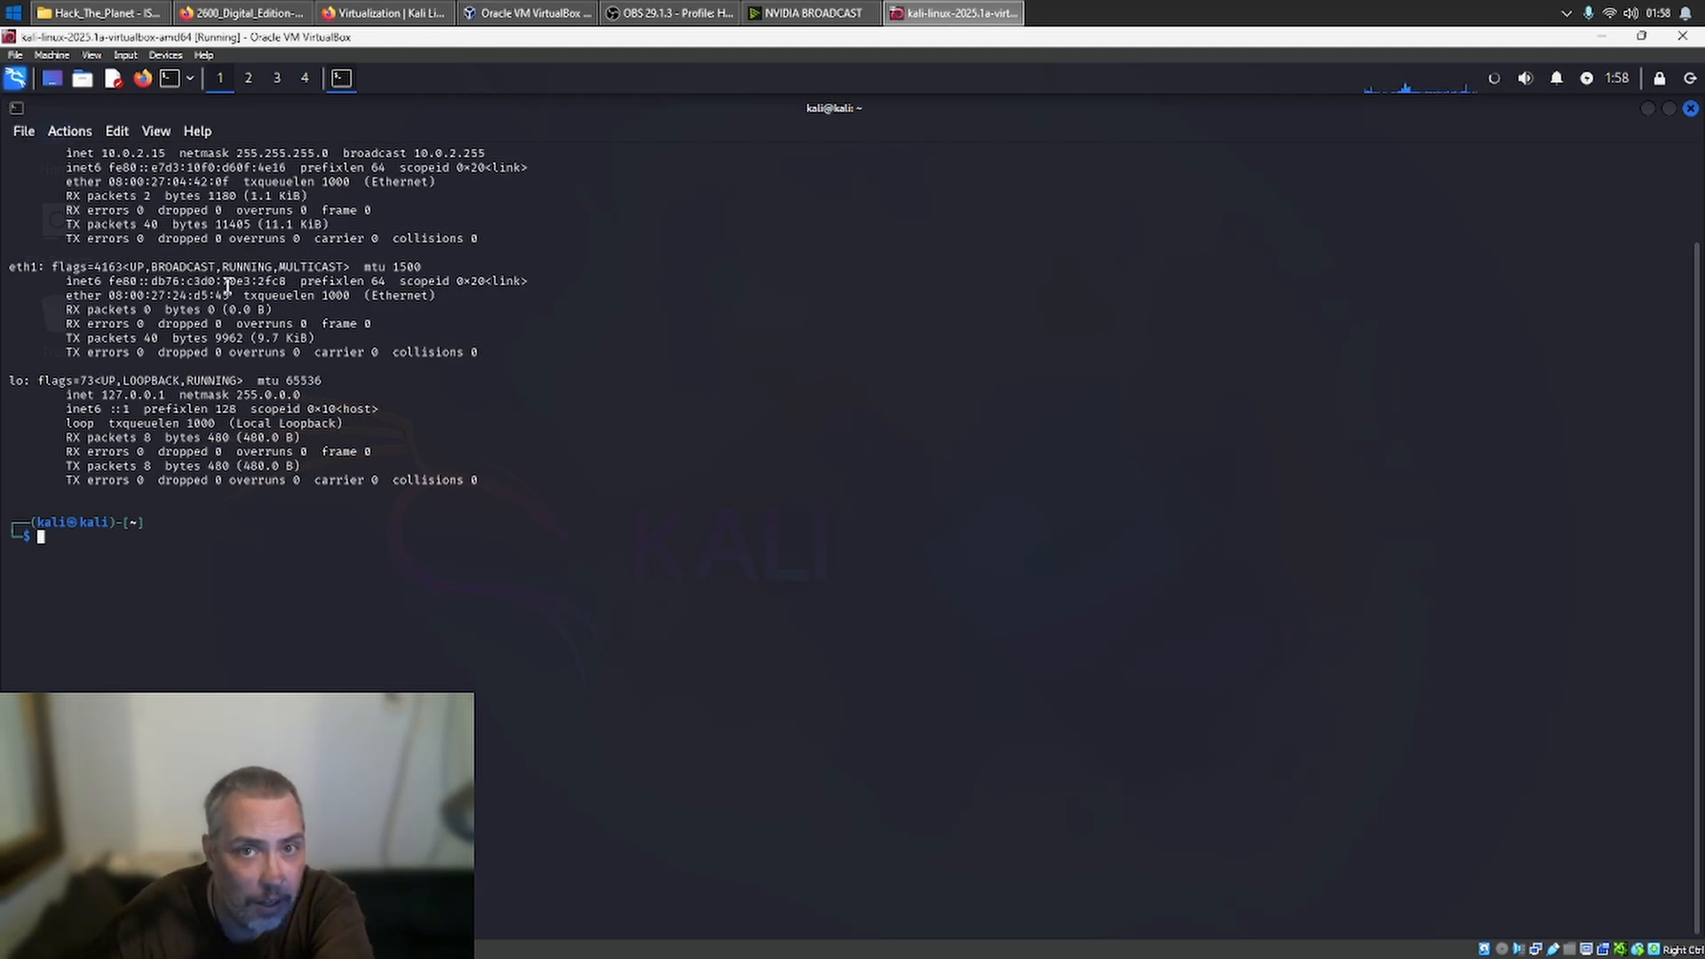
scroll(228, 285, "up", 2)
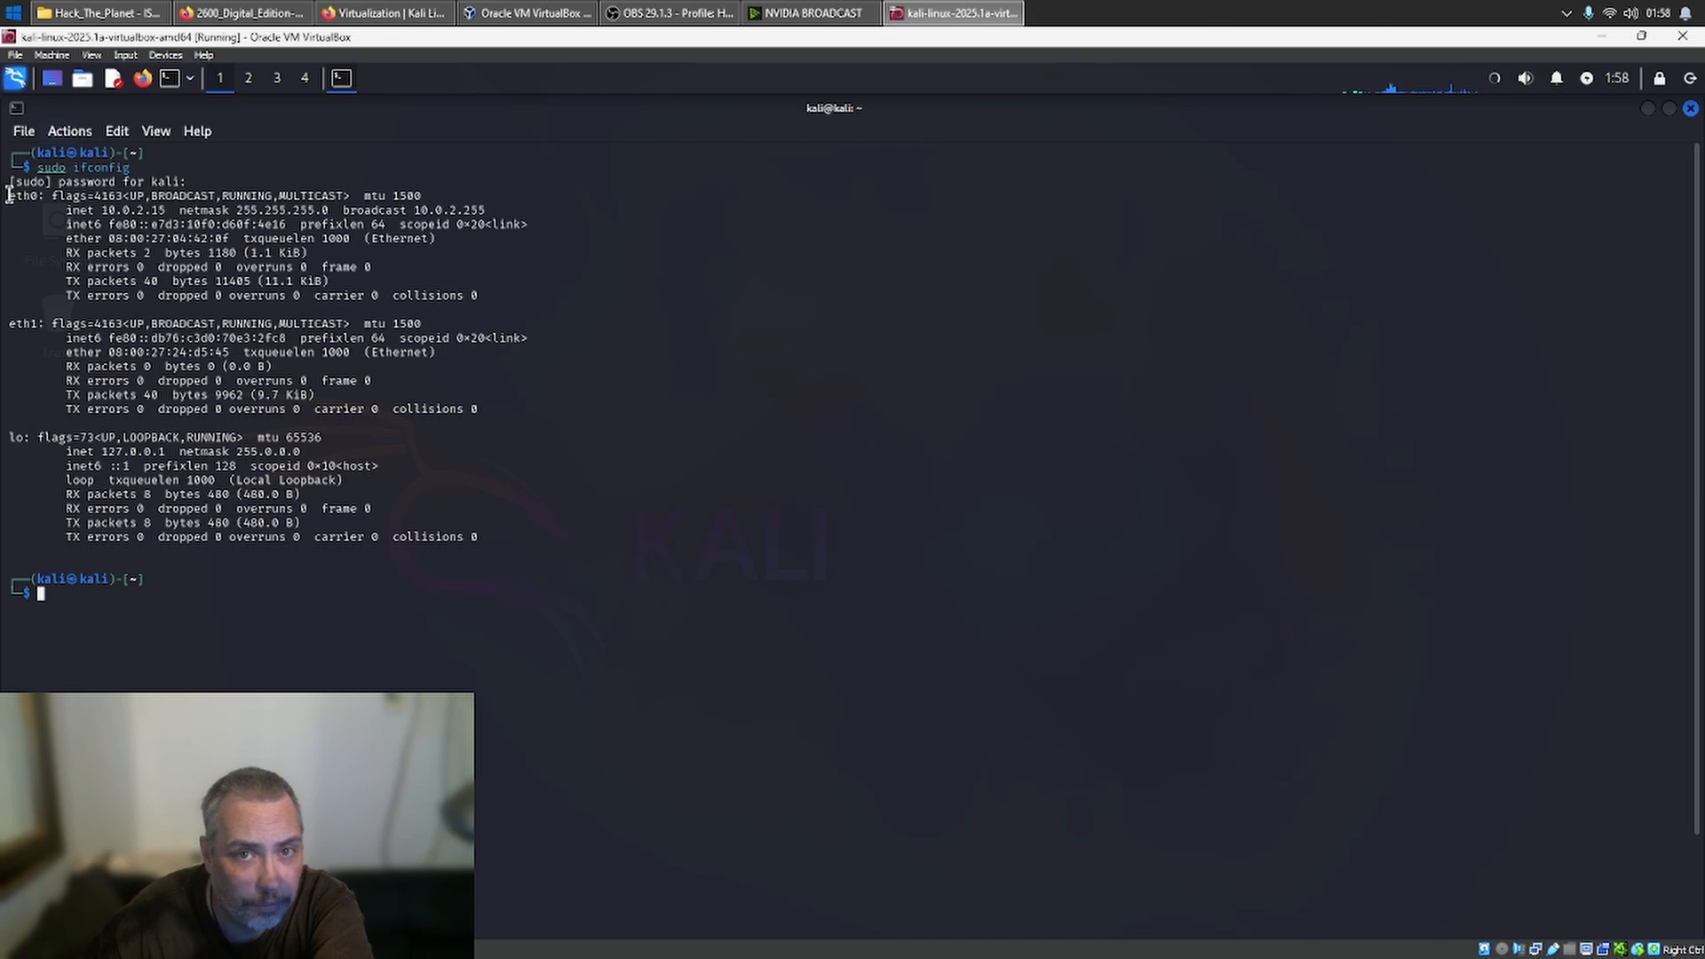
left_click_drag(9, 194, 494, 300)
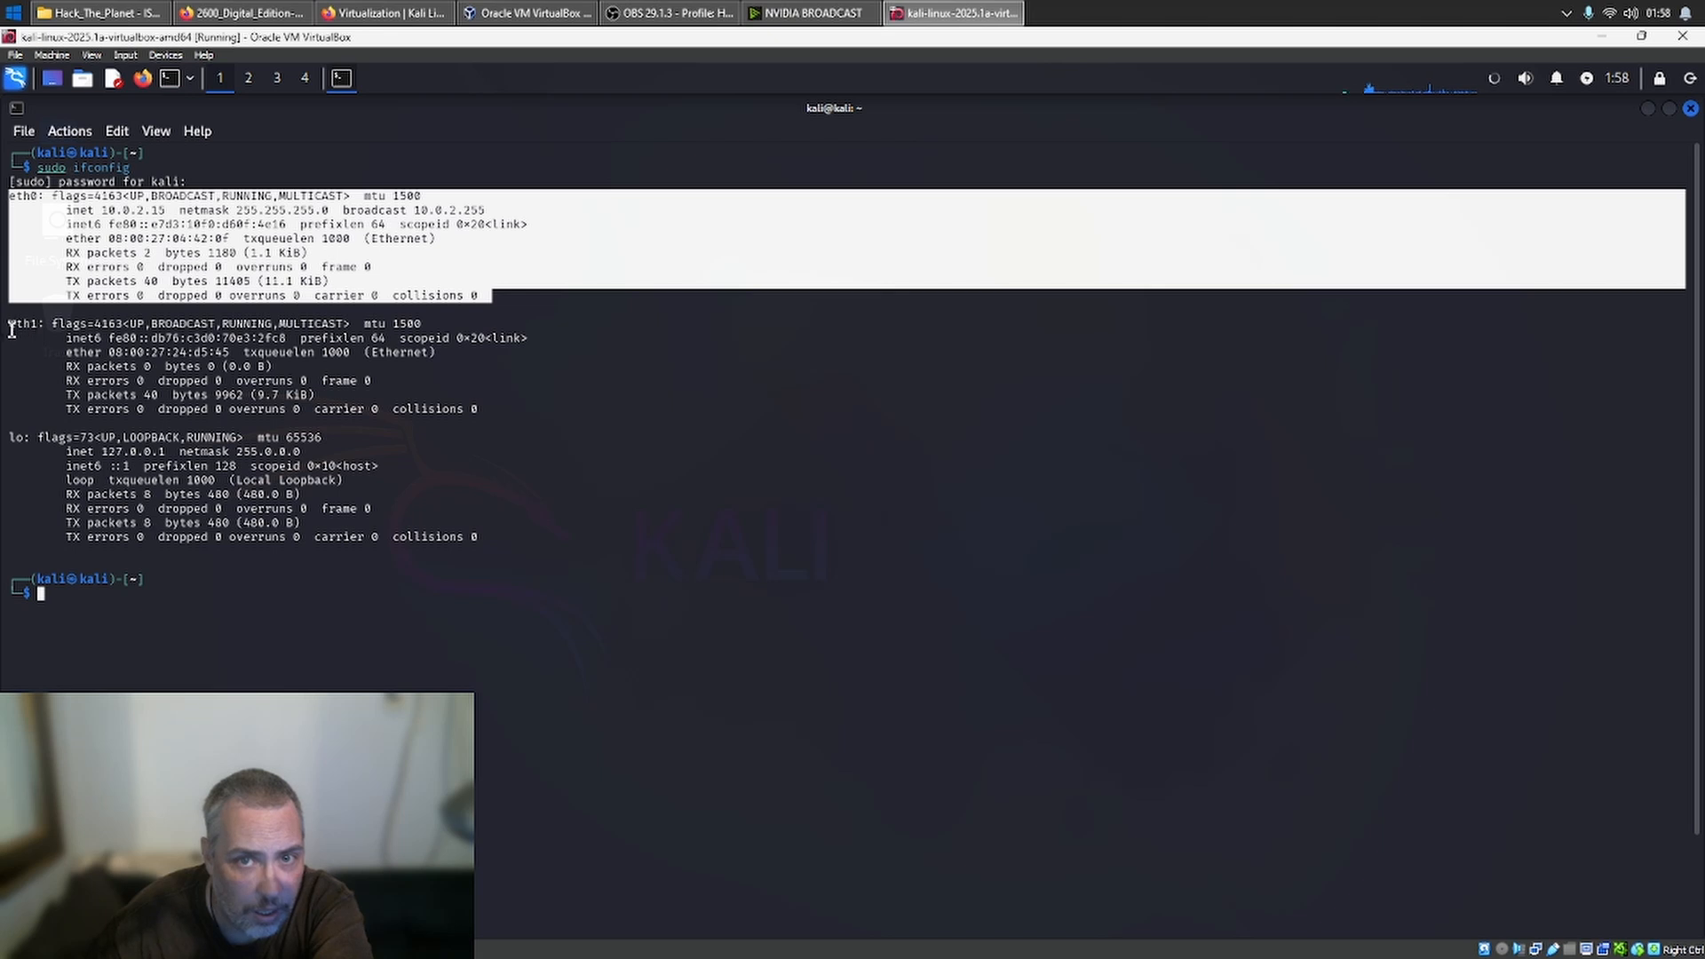
left_click_drag(10, 325, 522, 404)
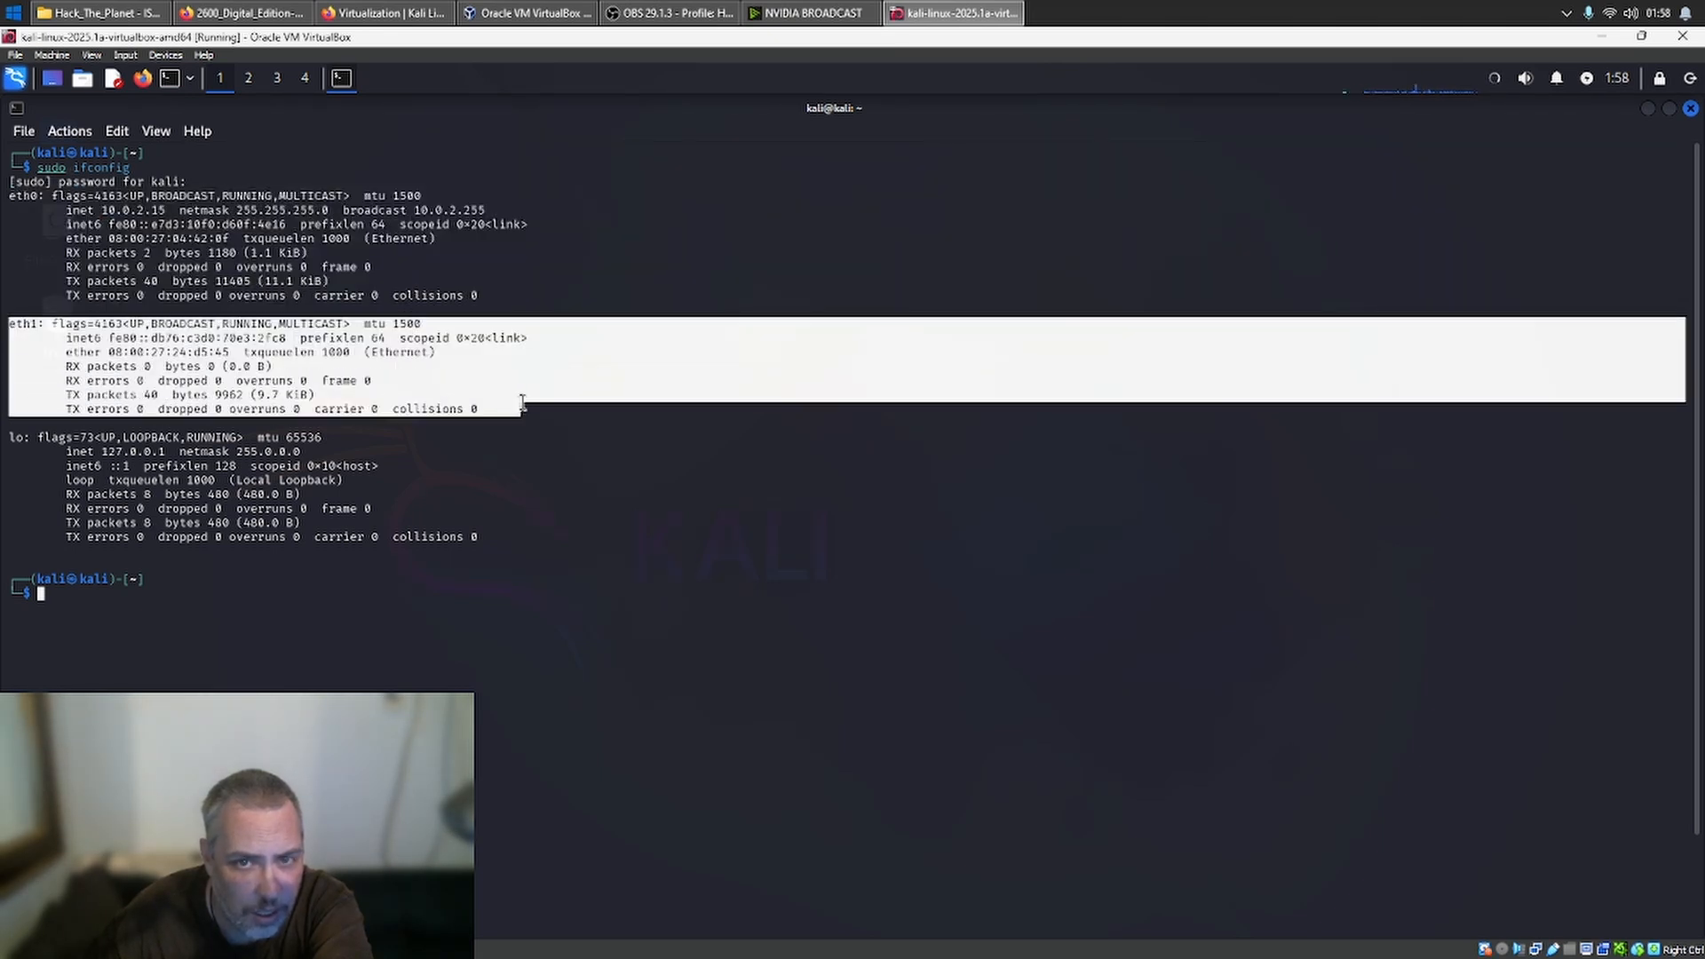
left_click(517, 403)
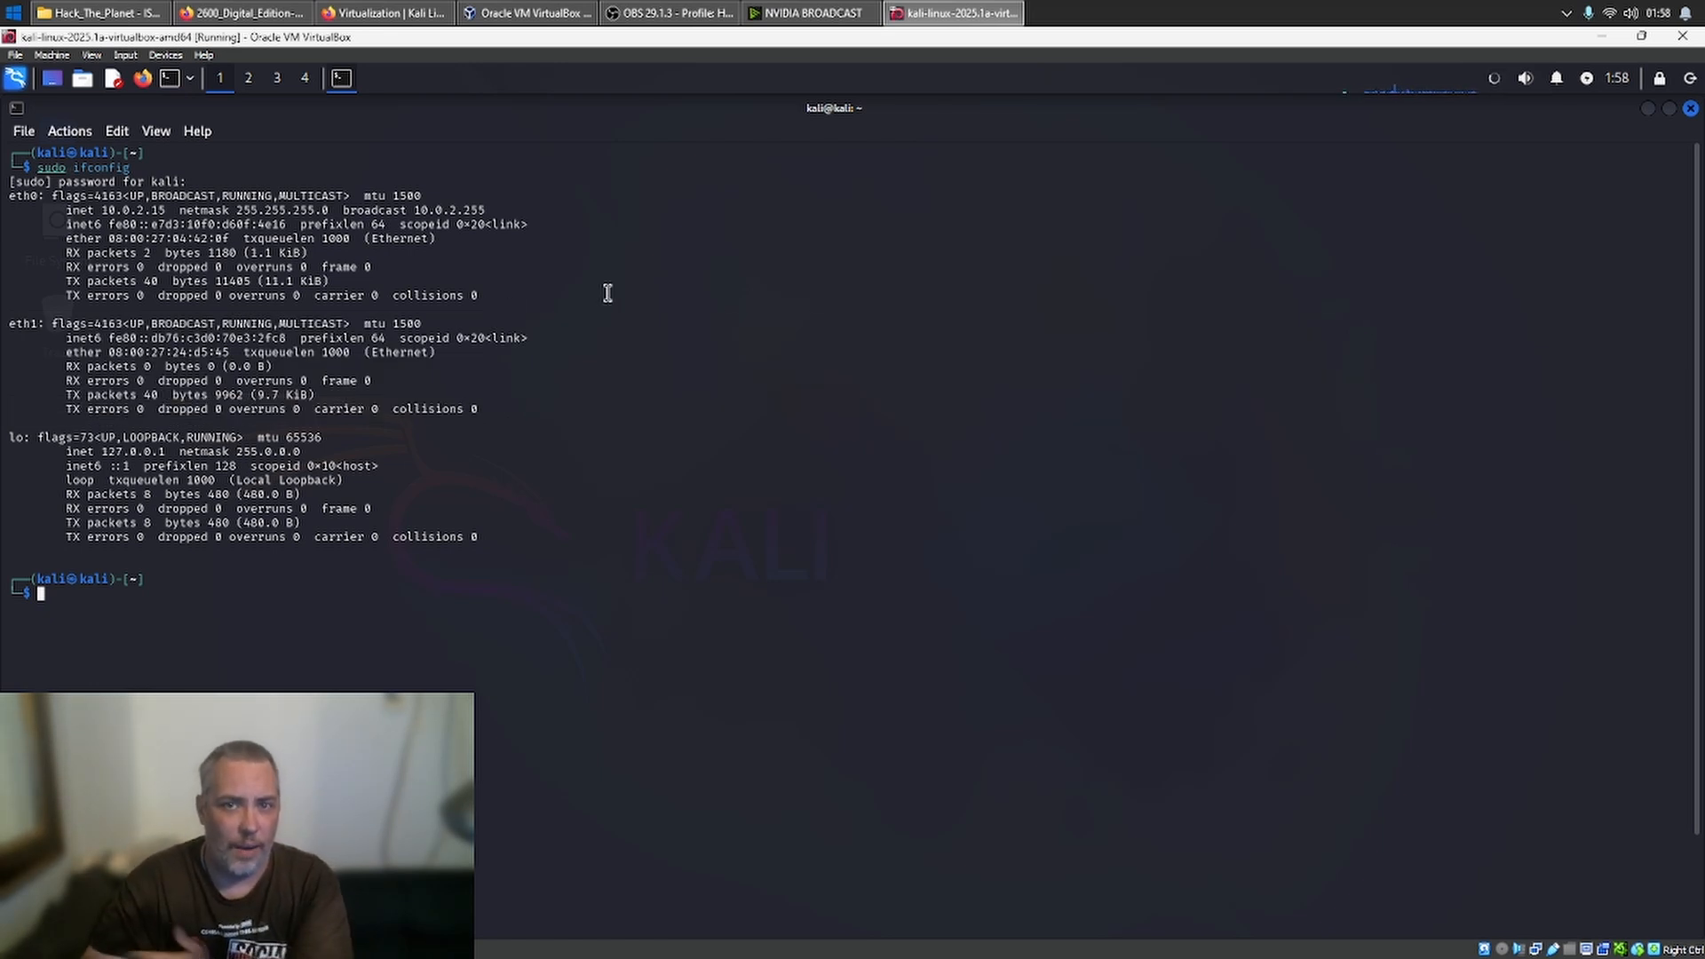
- Test the internet connection by pinging google.com, stop the ping after a few replies, and close the terminal
type("ping")
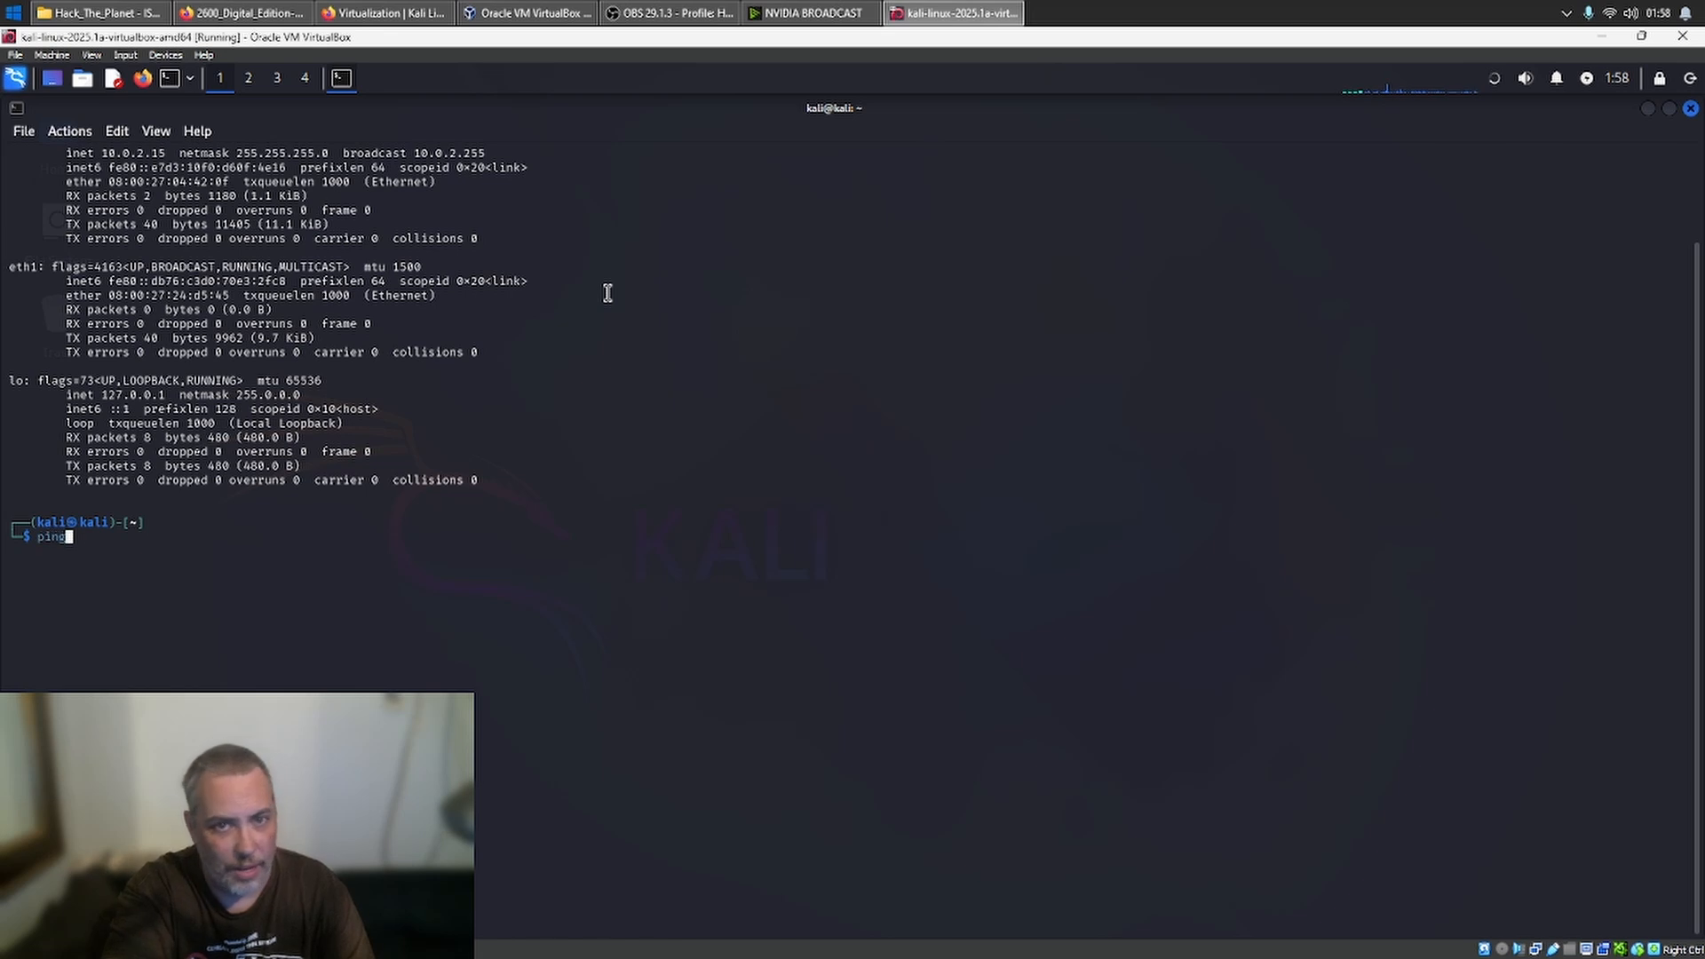
type(" google.com")
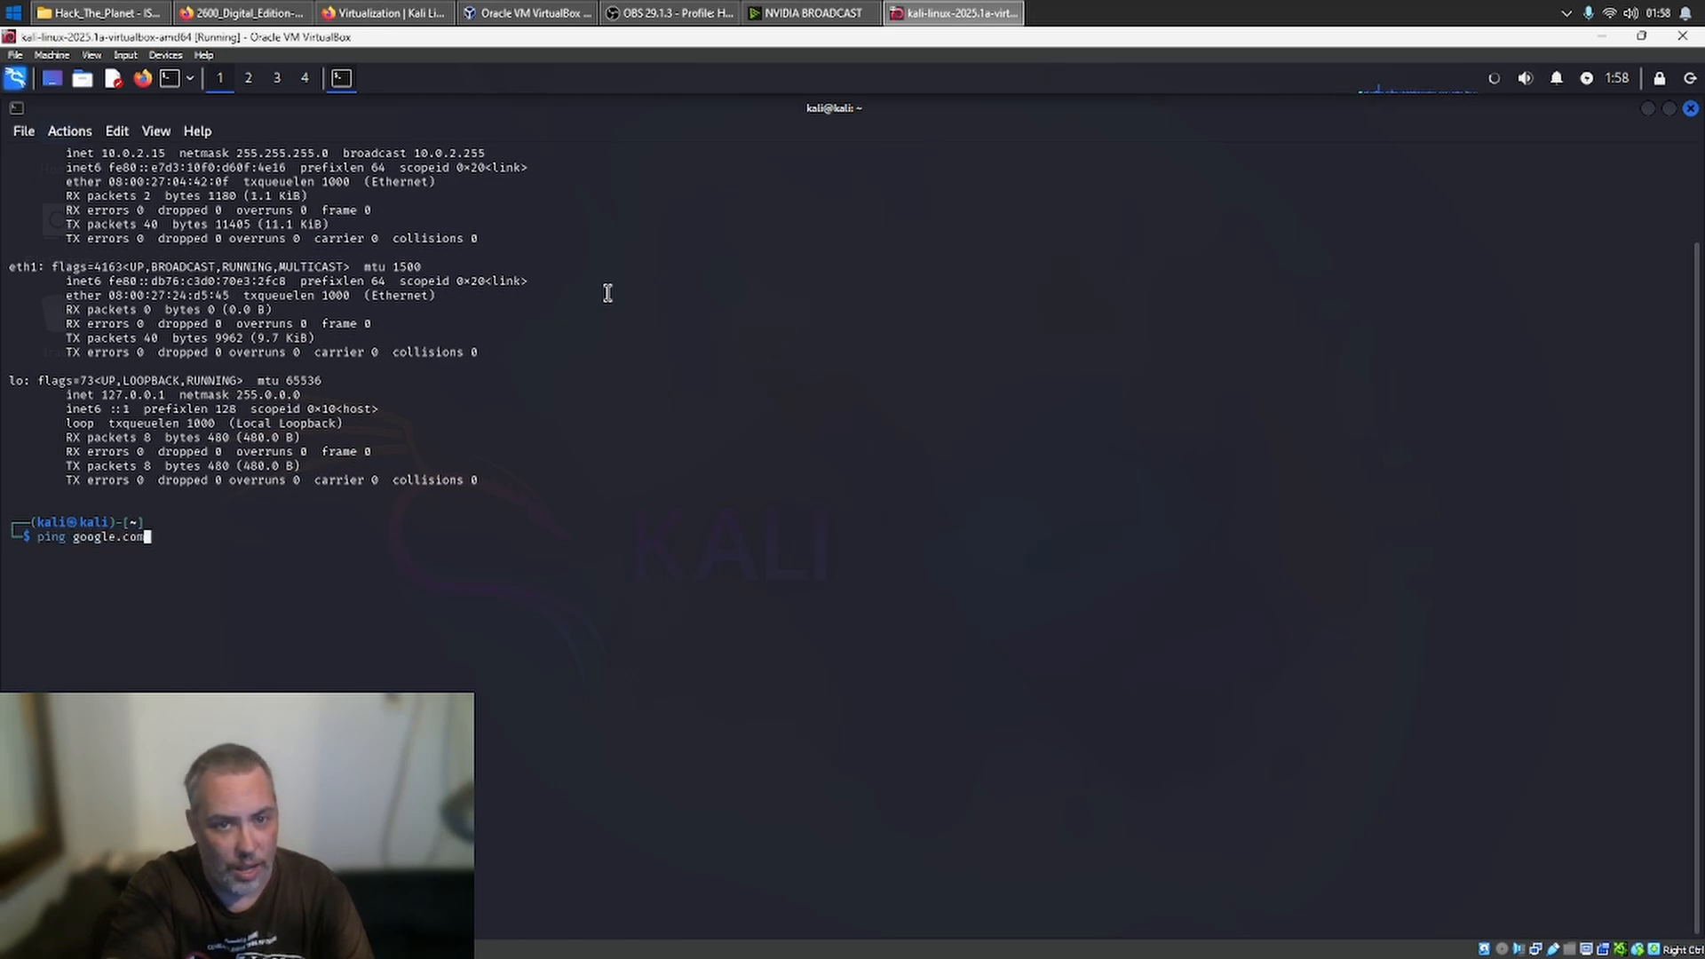
key("Return")
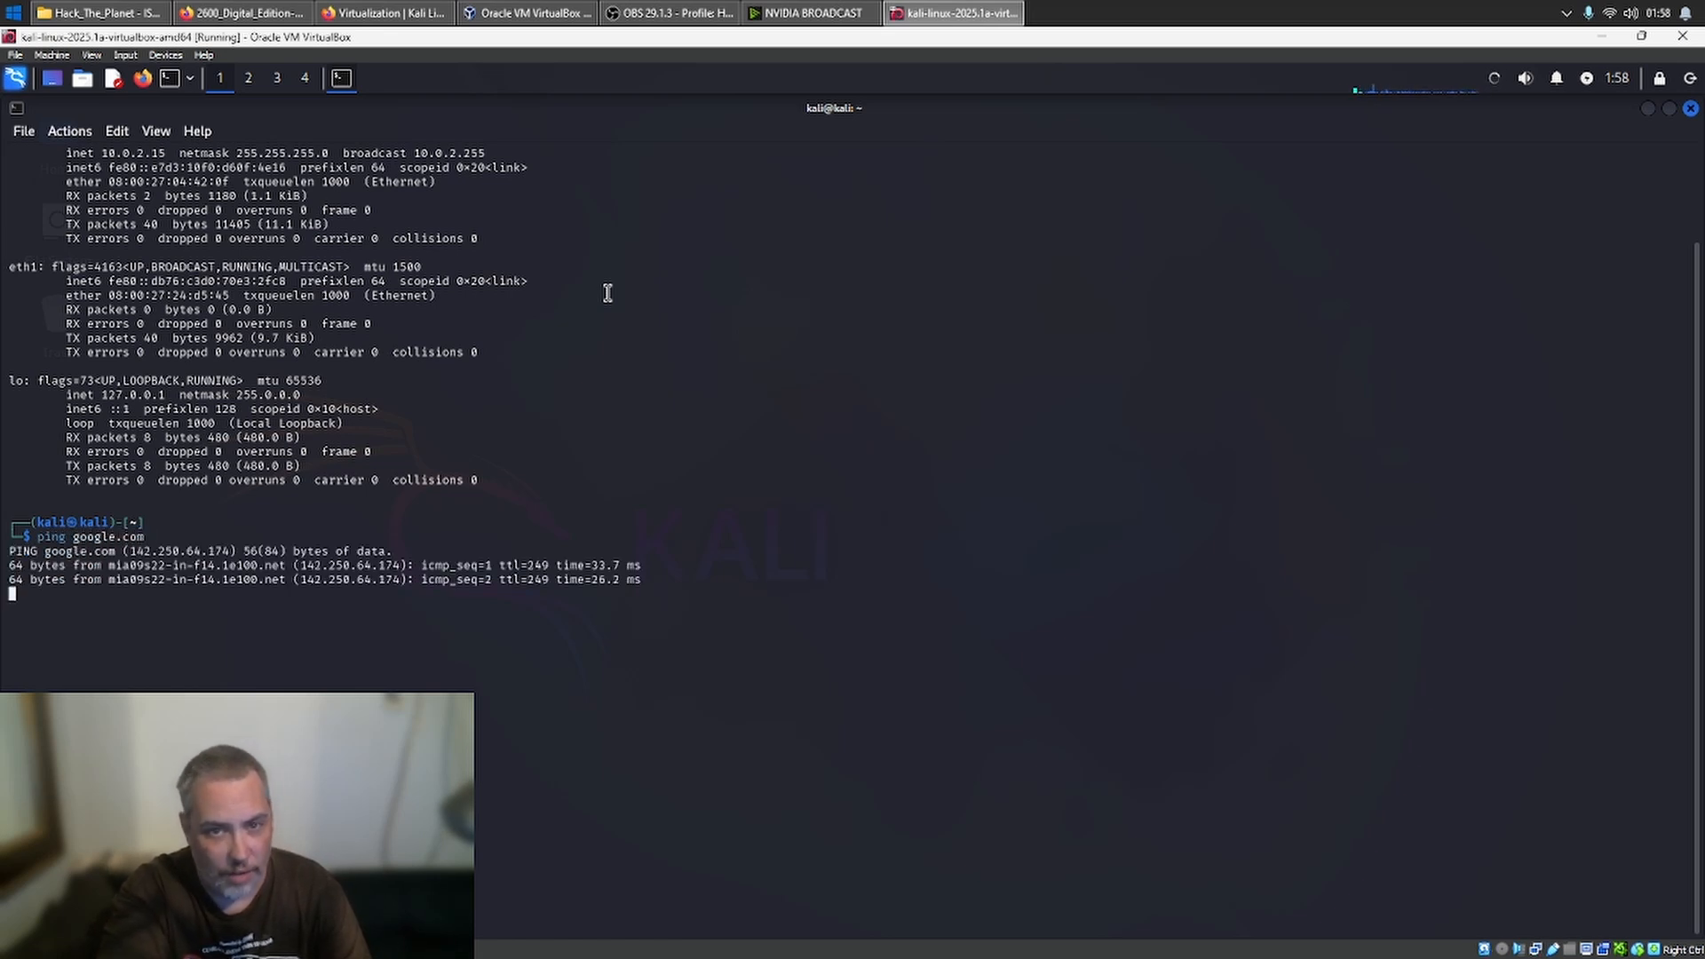
key("ctrl+c")
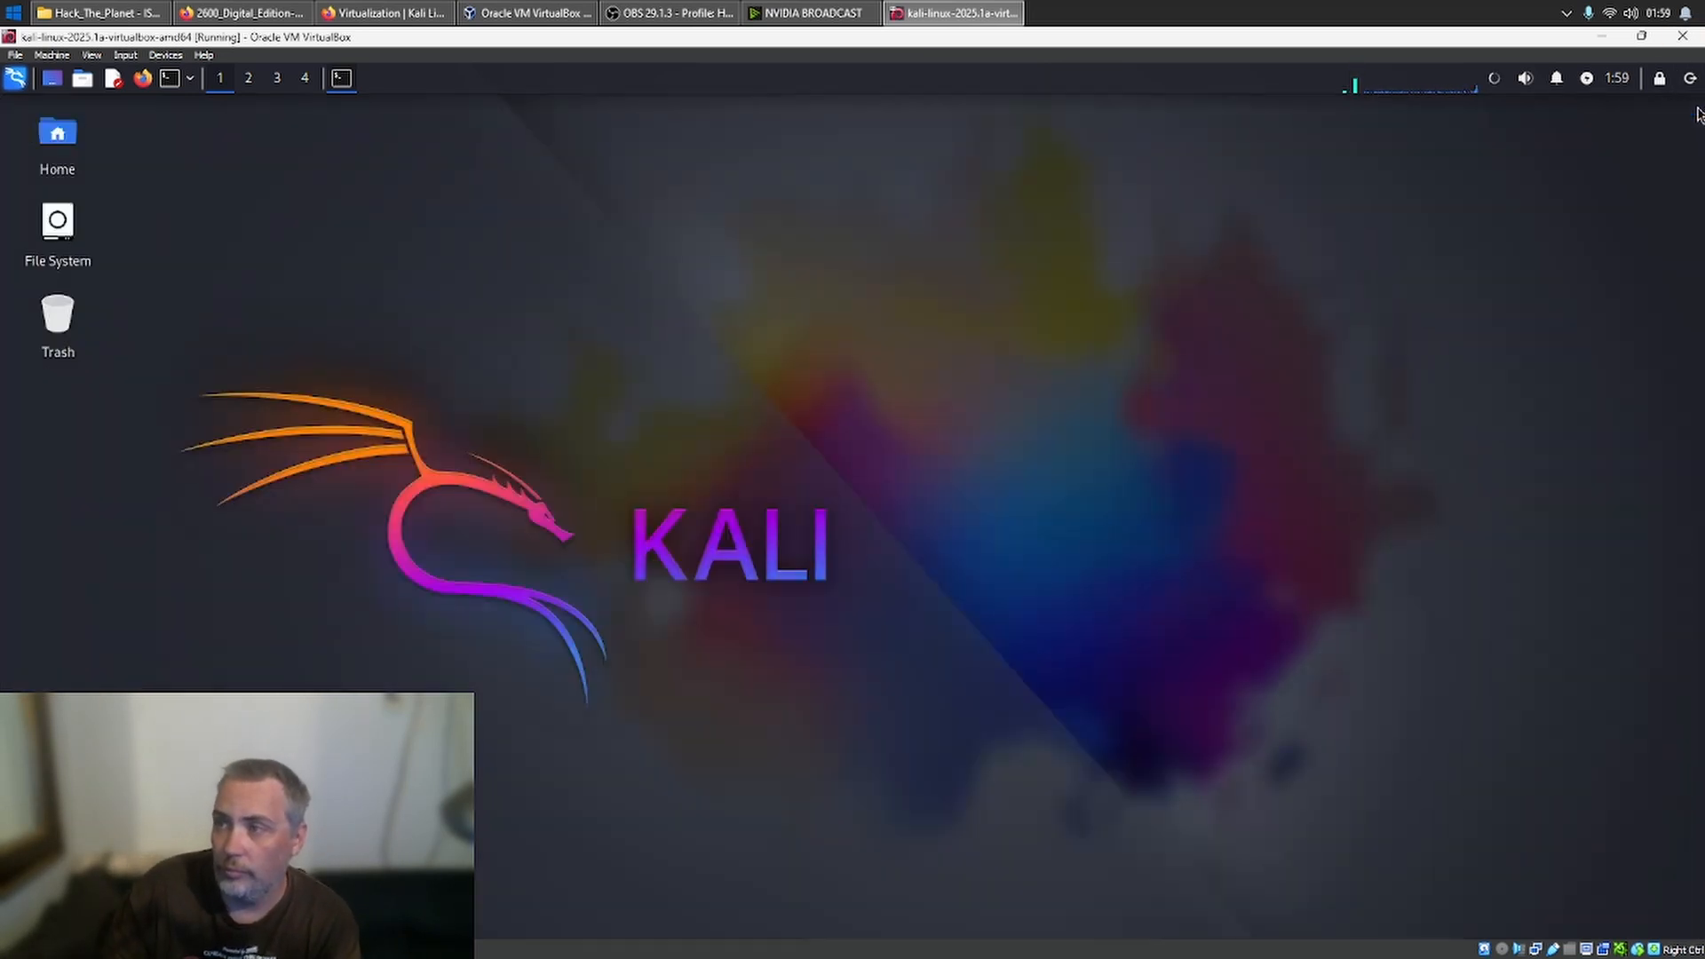
left_click(1690, 107)
- Browse Kali's tool categories from Information Gathering to Reverse Engineering, including Password Attacks and Web Application Analysis, and close the application list
left_click(17, 77)
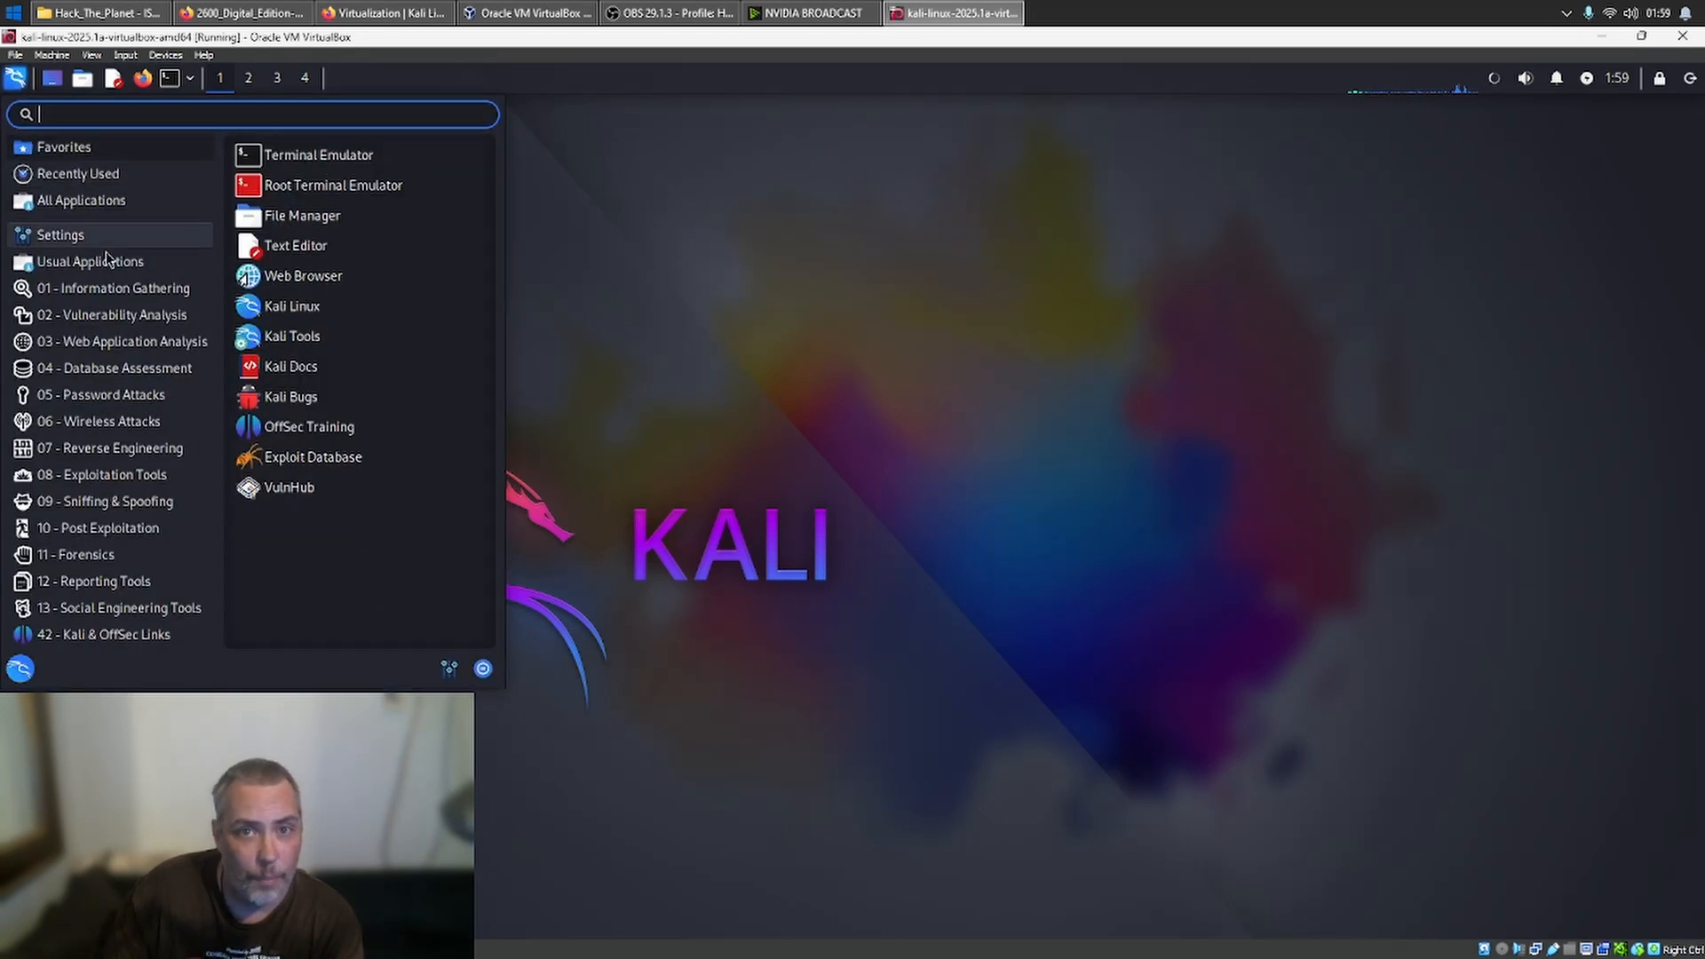
left_click(113, 289)
left_click(123, 318)
left_click(129, 341)
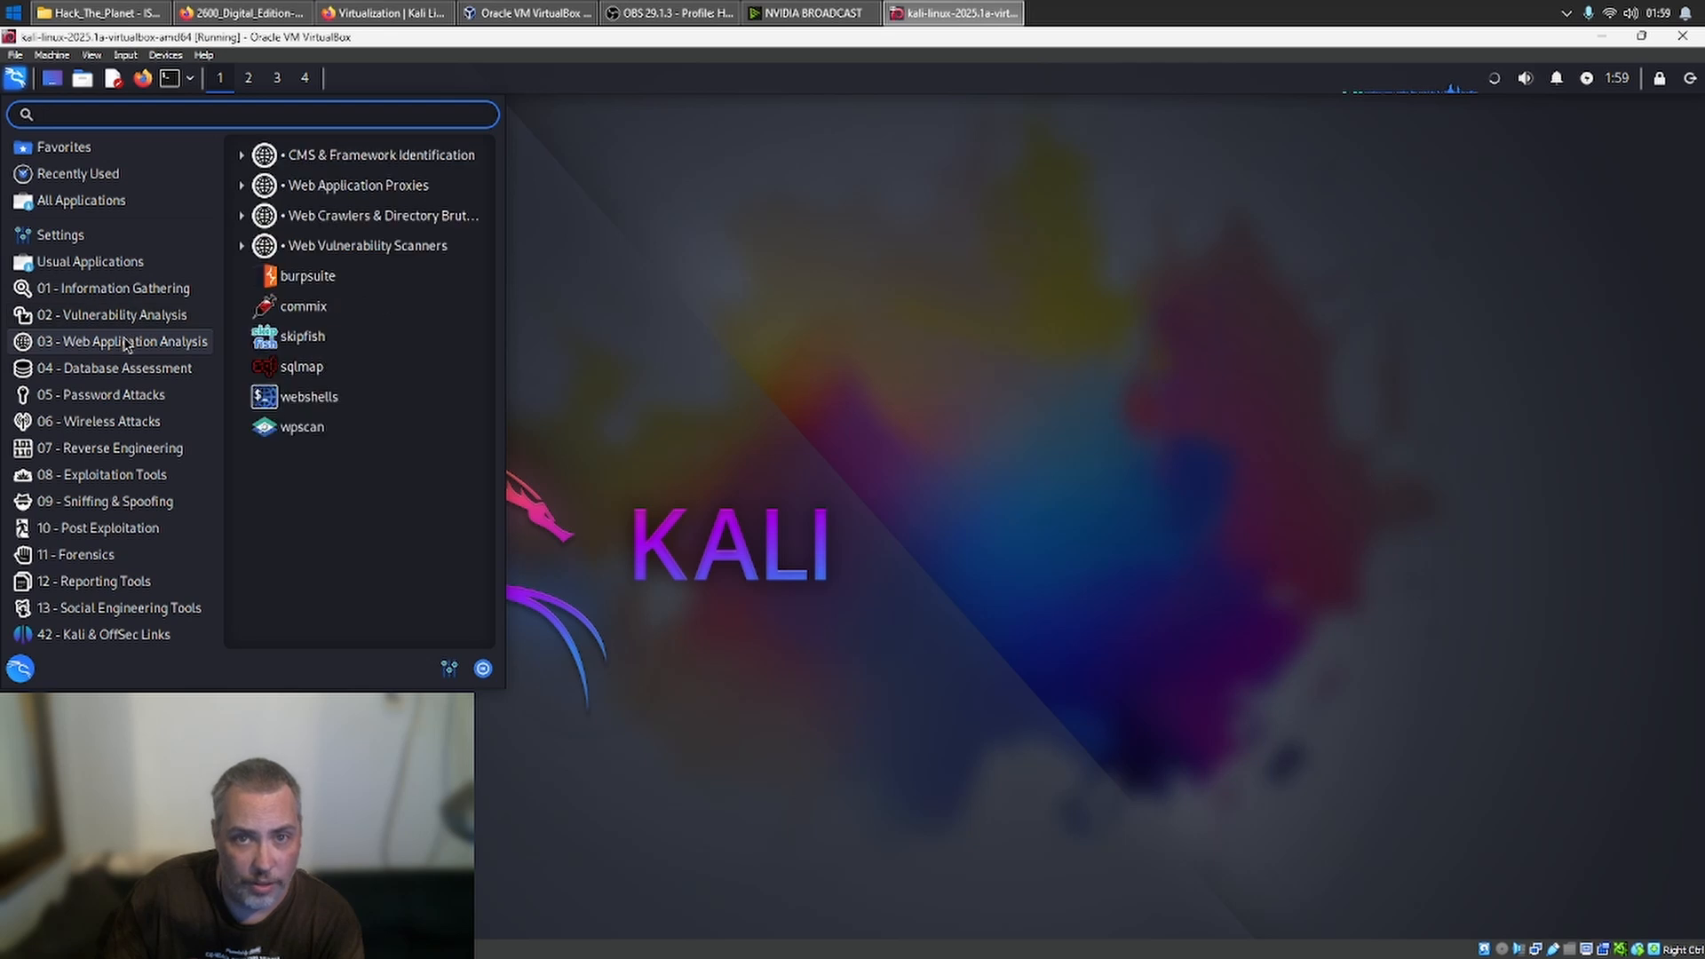
left_click(131, 364)
left_click(126, 392)
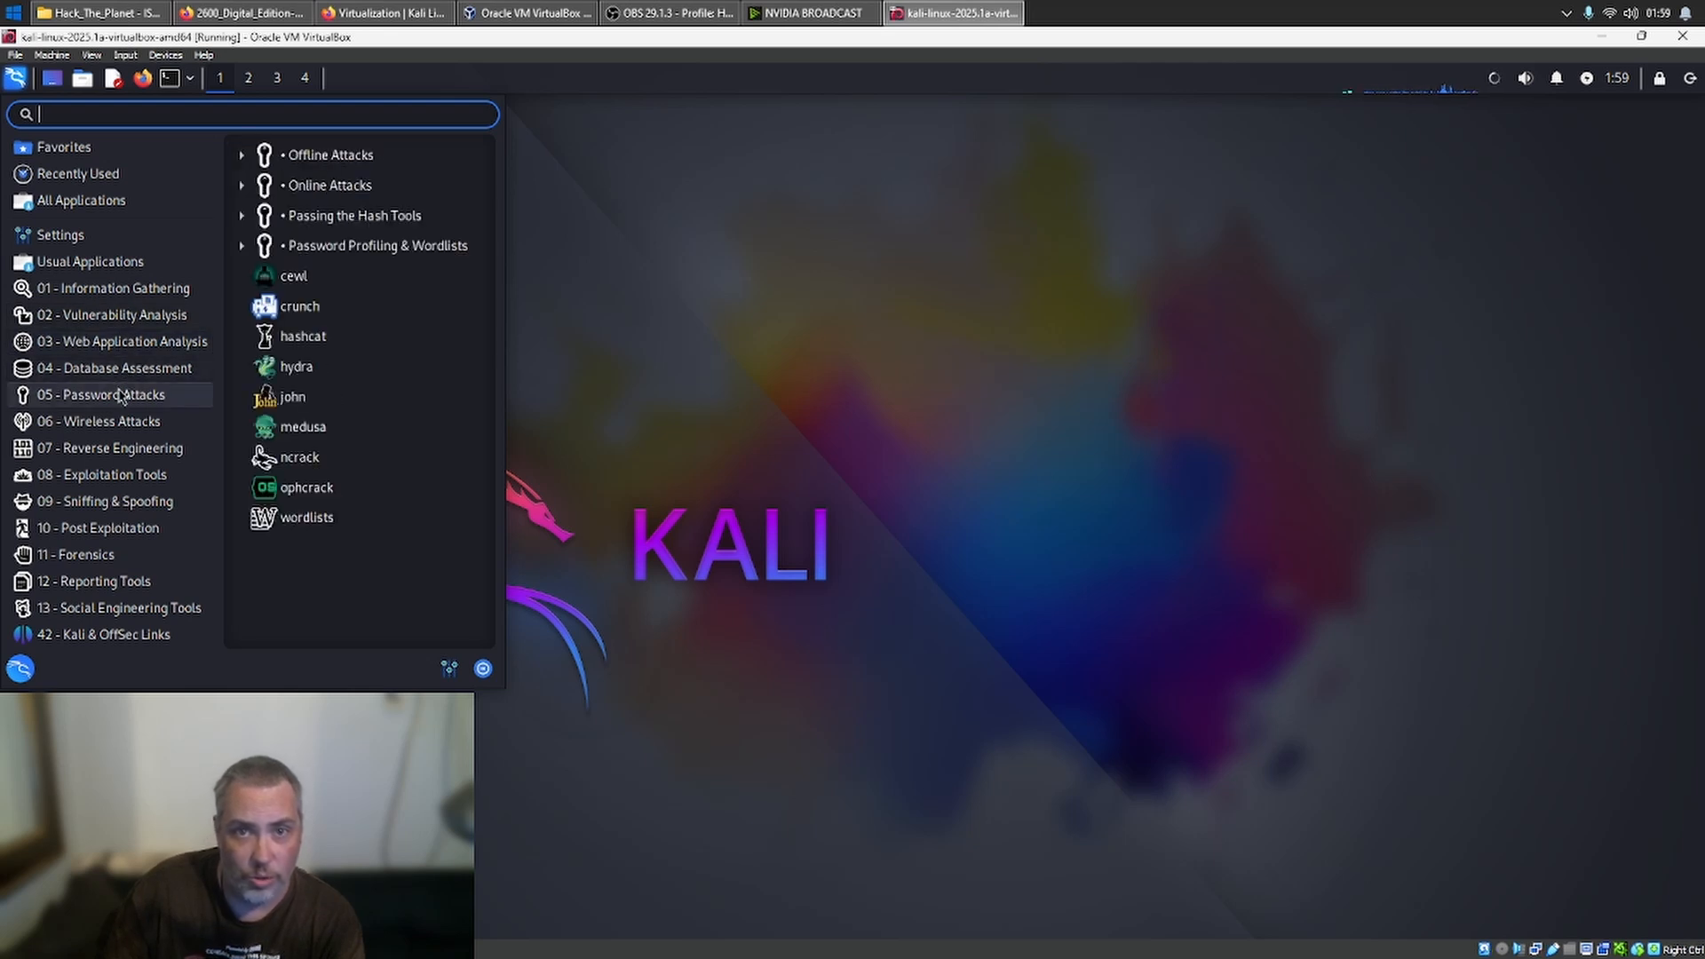
left_click(126, 421)
left_click(129, 450)
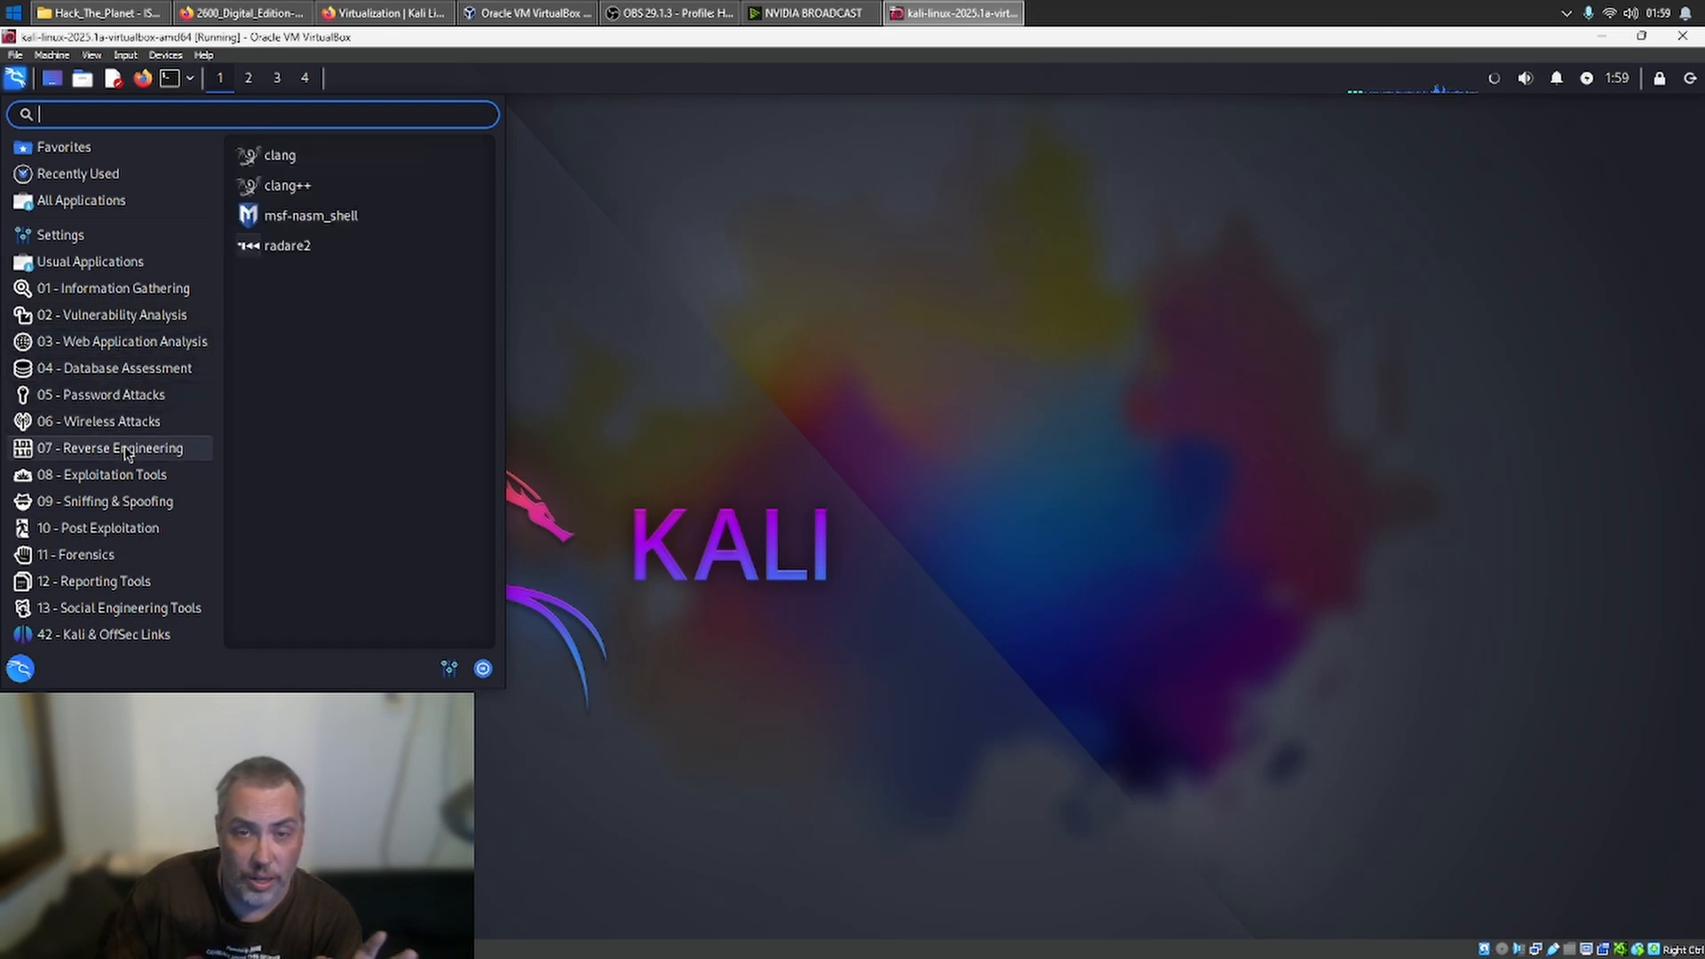
left_click(107, 394)
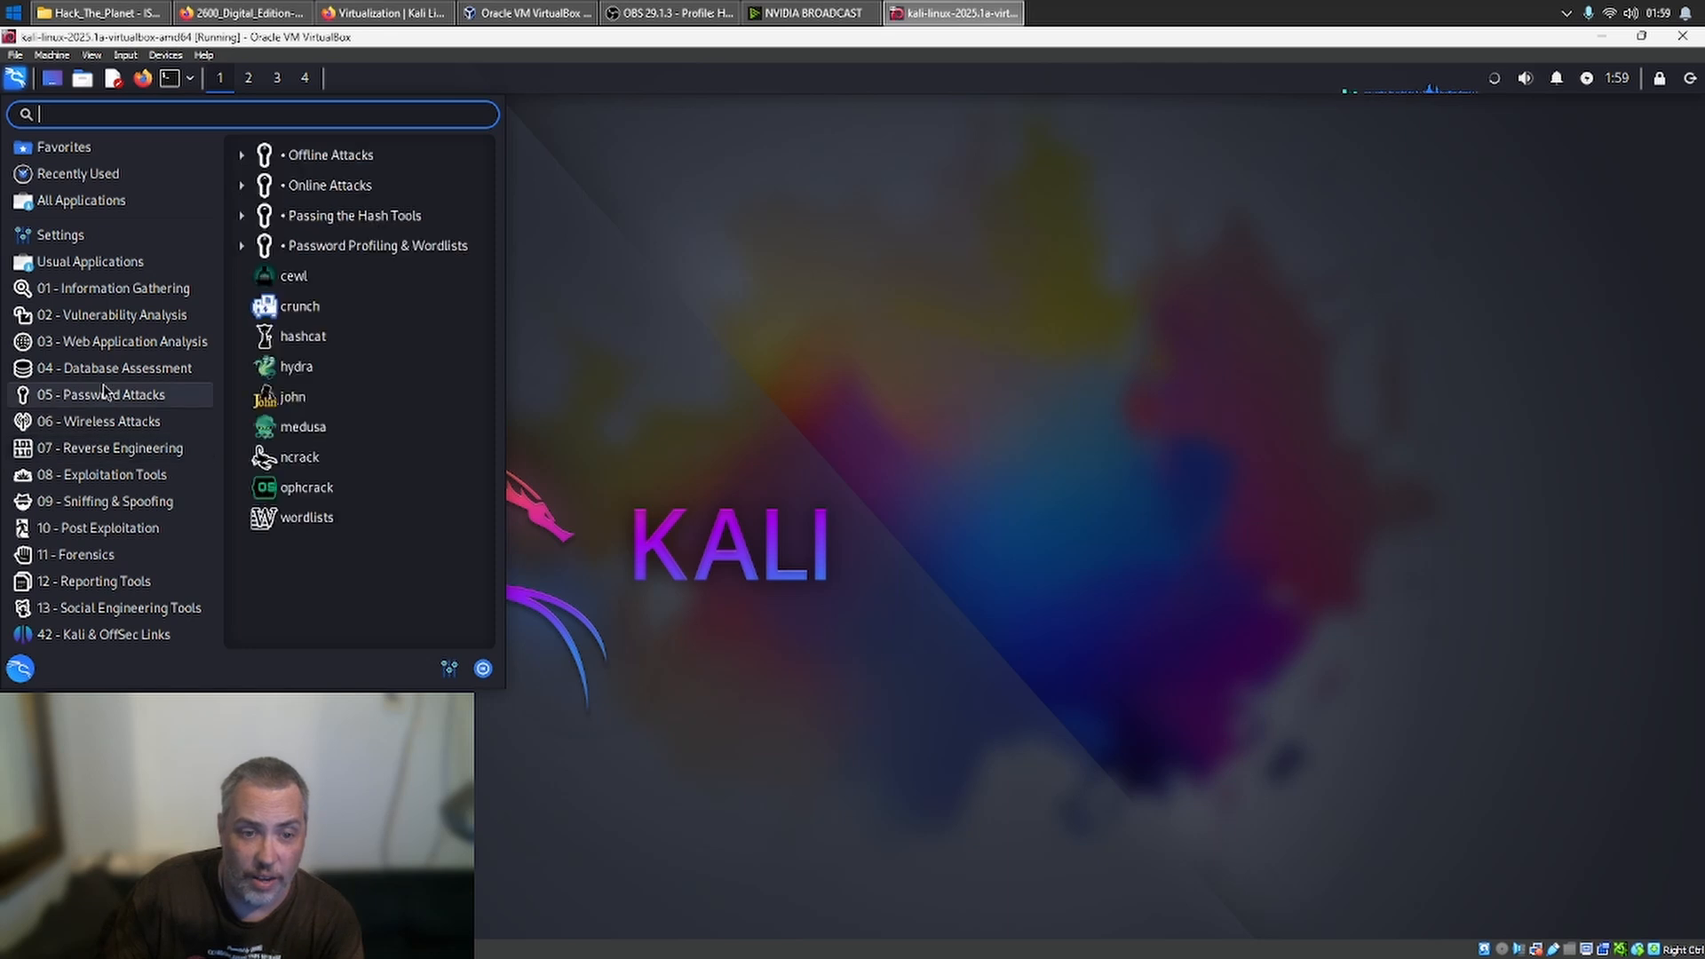
left_click(100, 421)
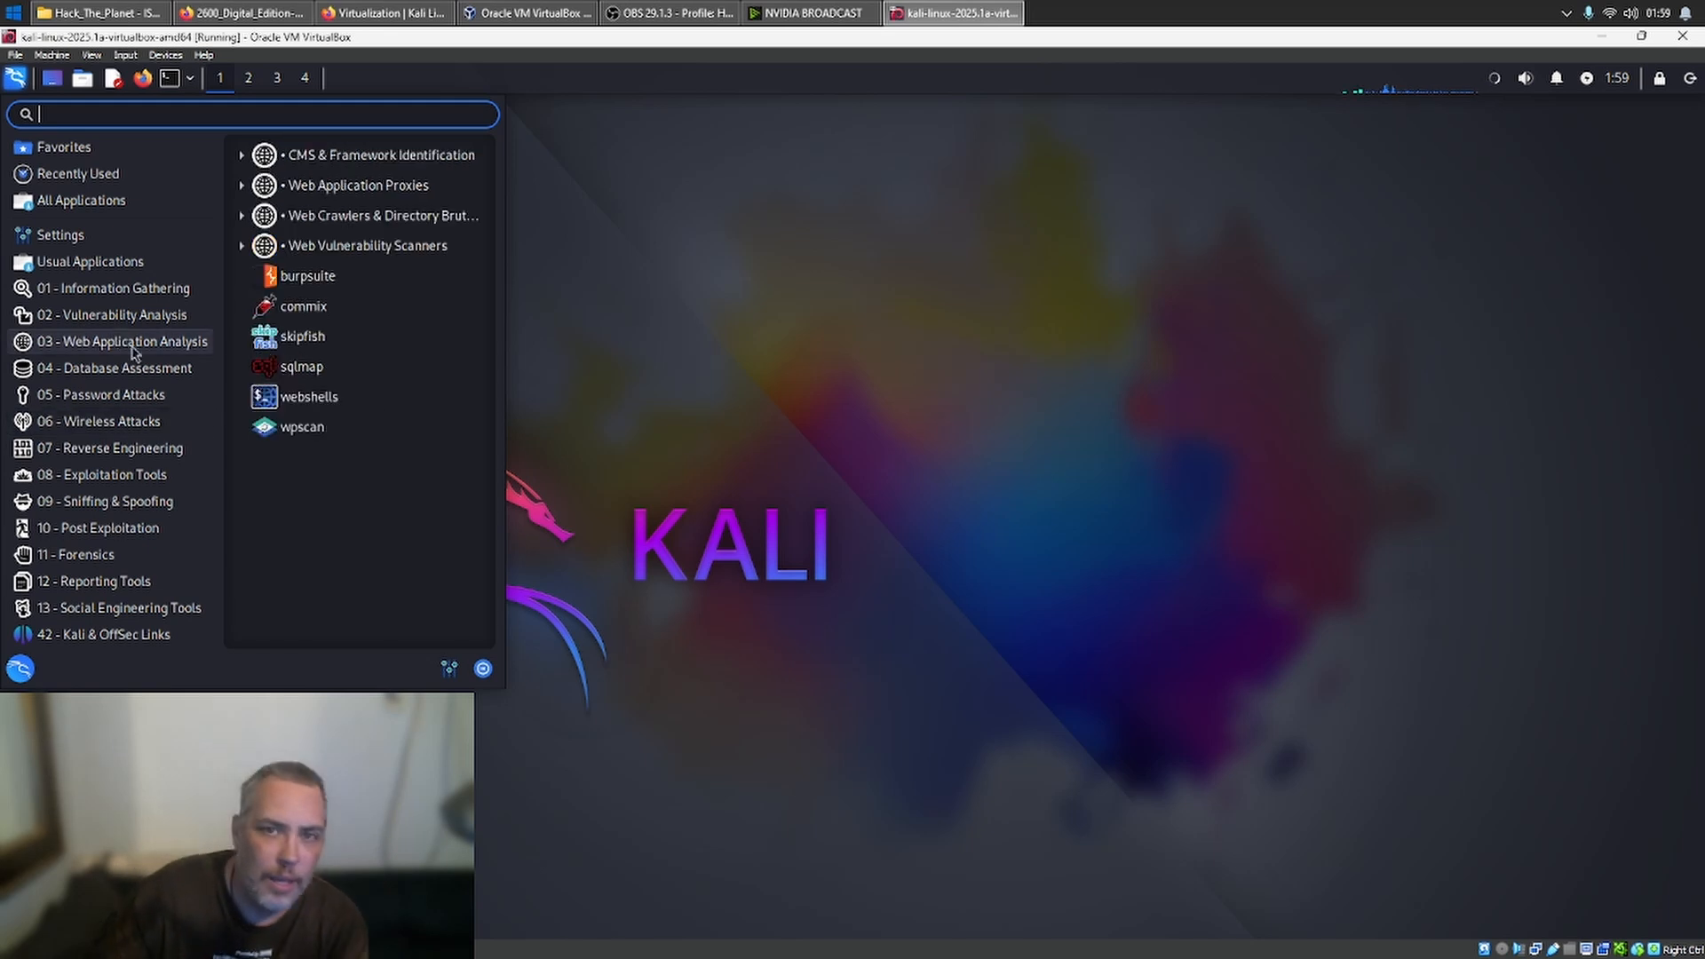
left_click(694, 386)
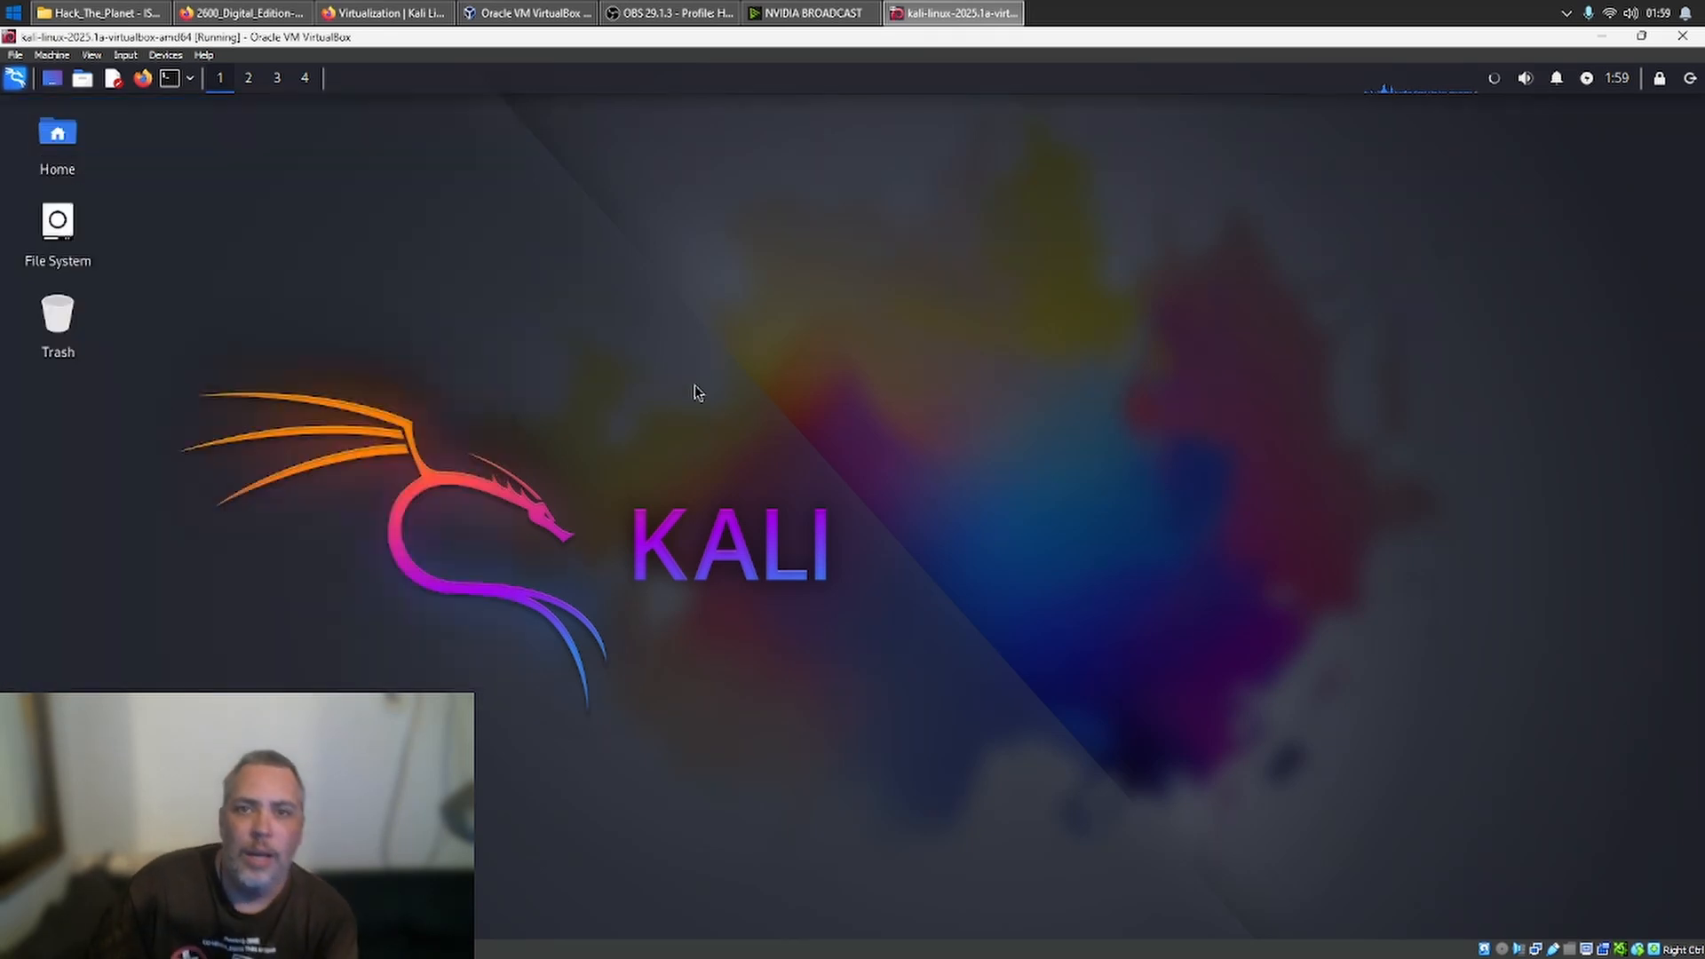
- Check the disk space with df -h in a new terminal, and close the terminal
left_click(168, 71)
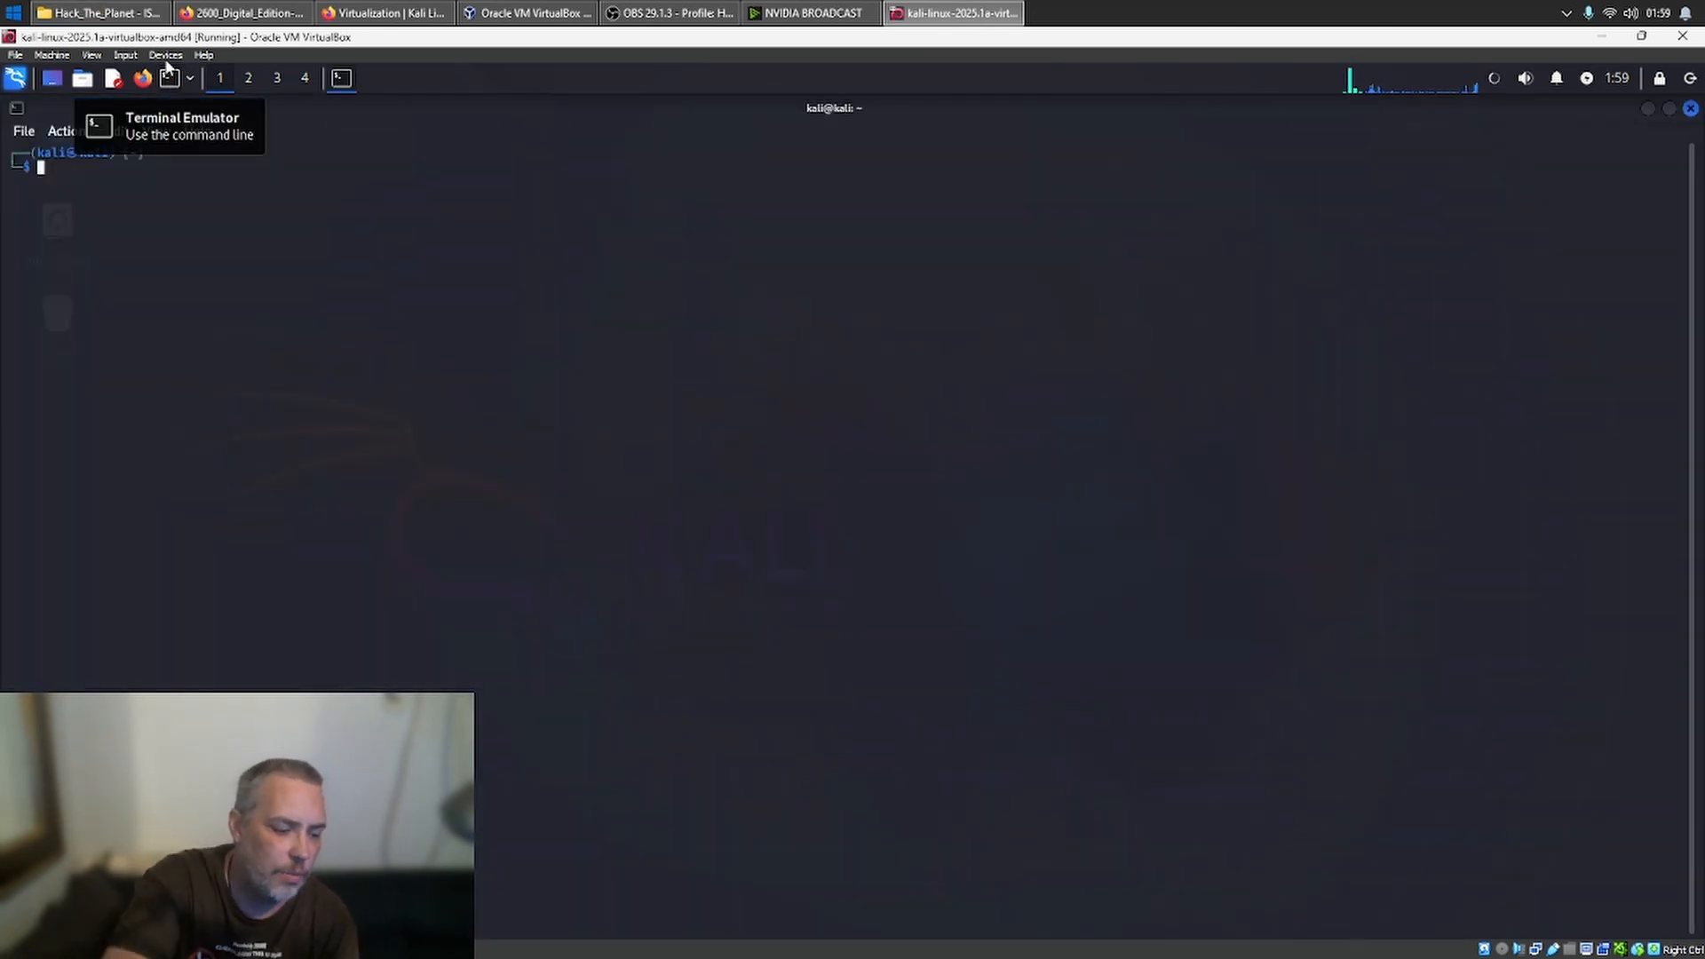
type("df -h")
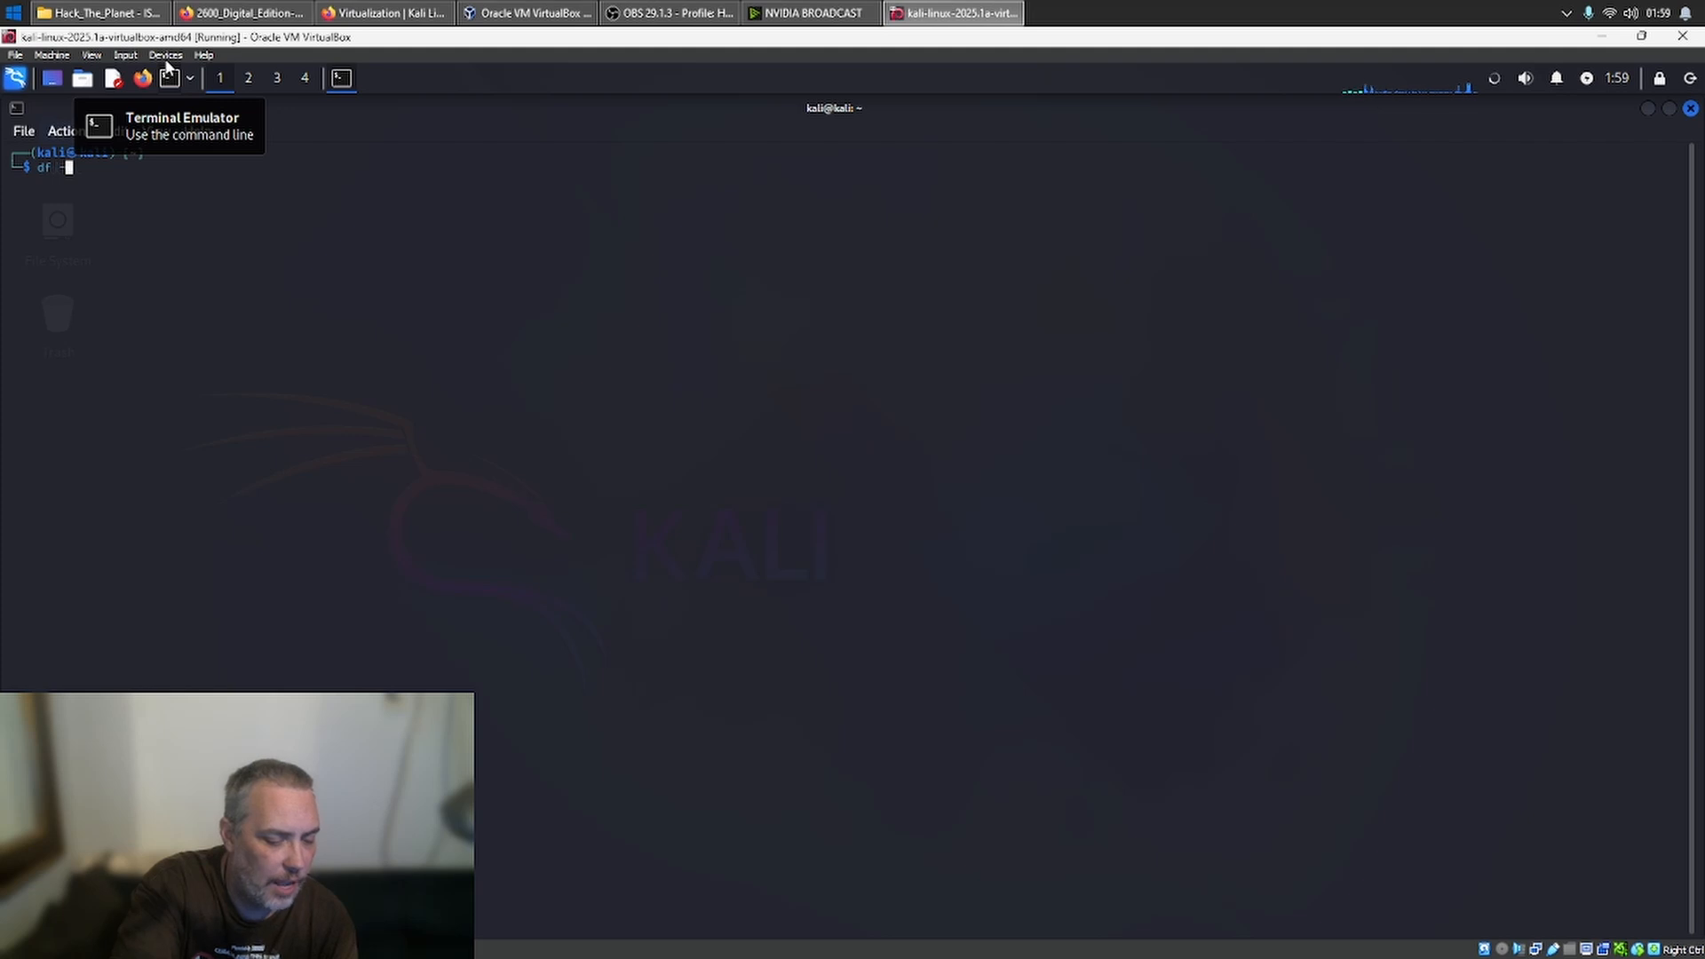
key("Return")
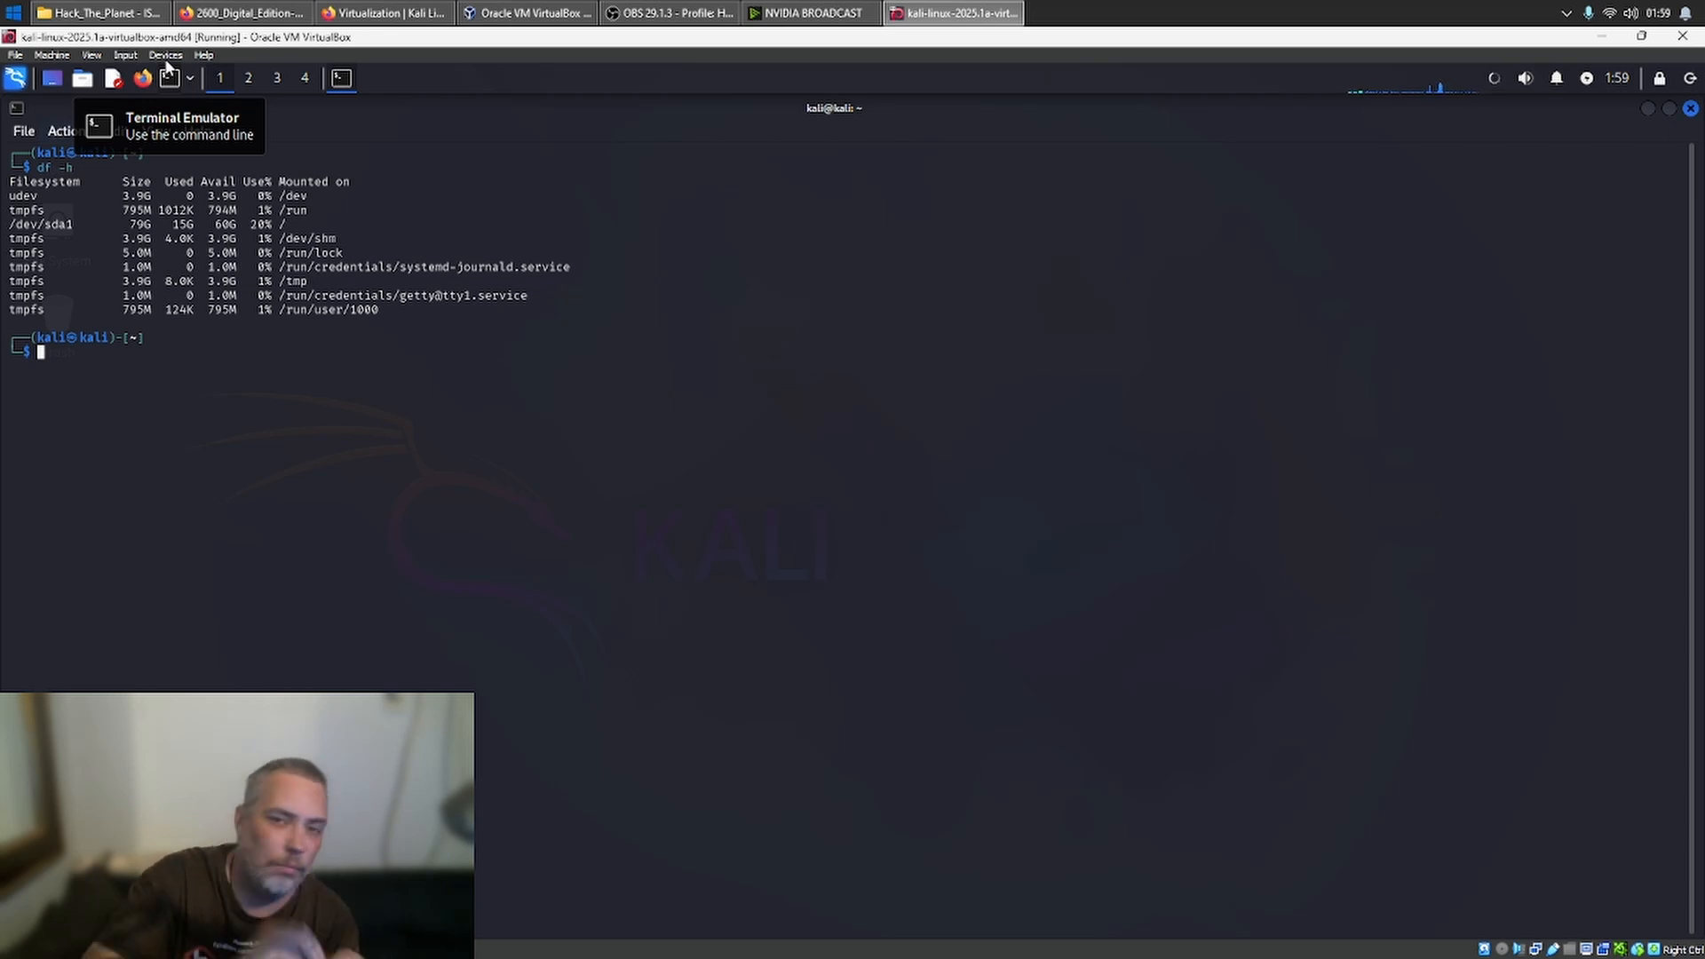
type("exiyt")
key("Return")
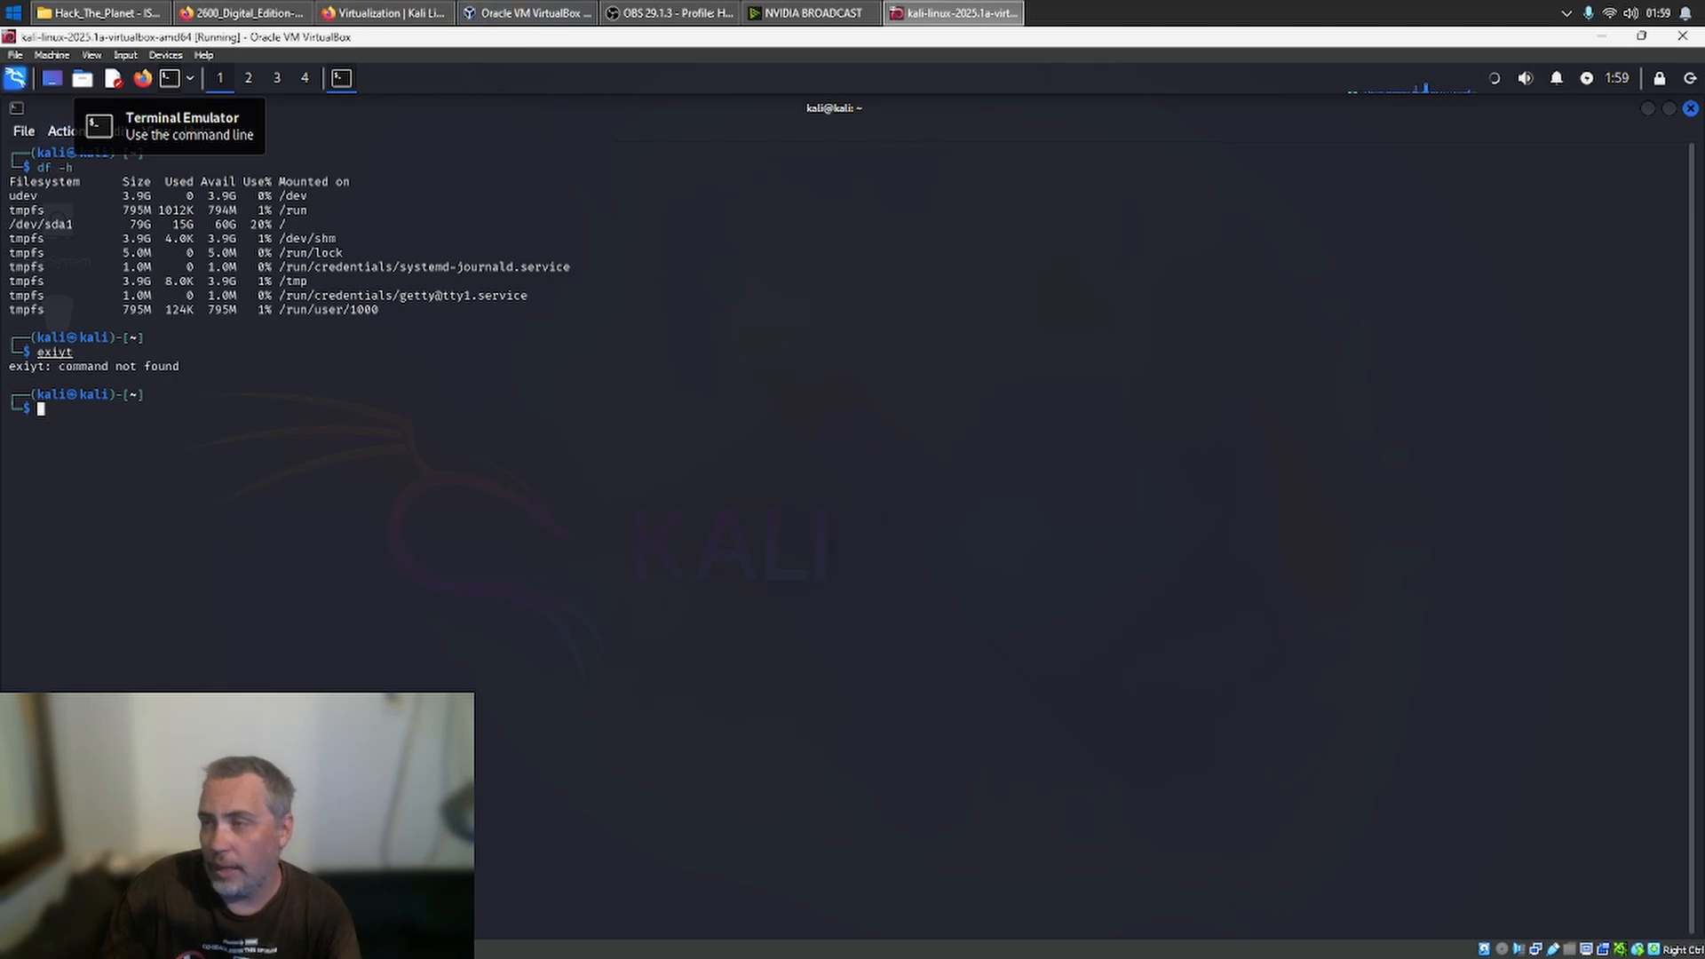
left_click(1691, 108)
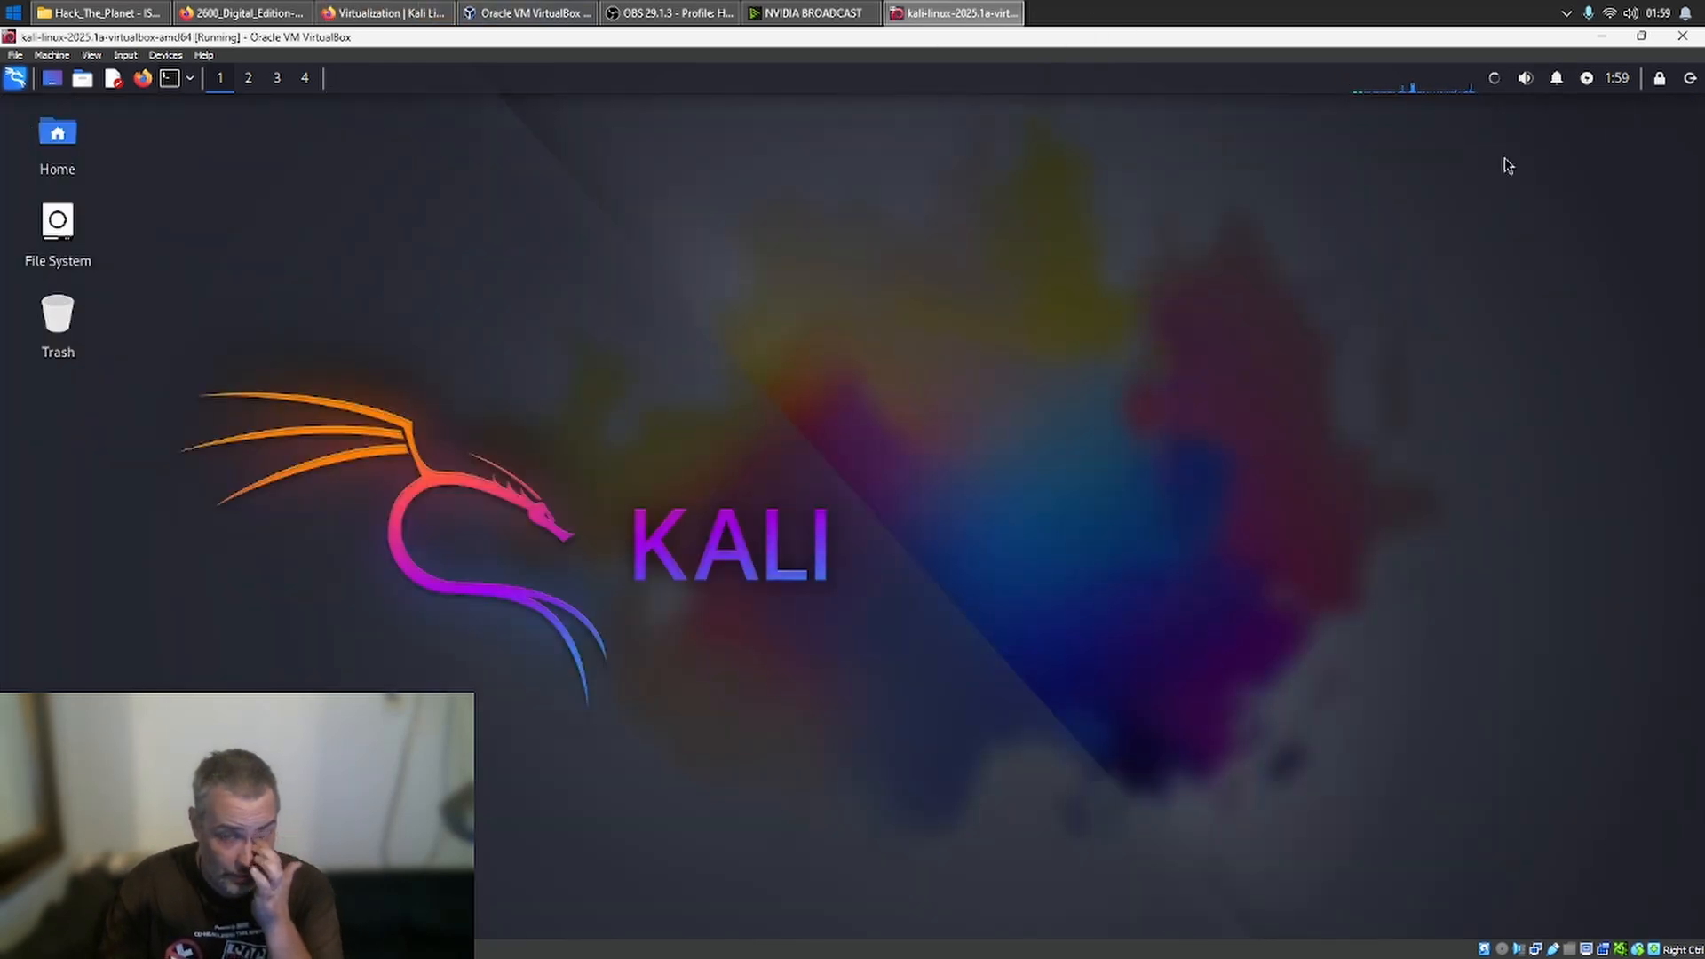
- Create an empty document named test on the Kali desktop
right_click(540, 391)
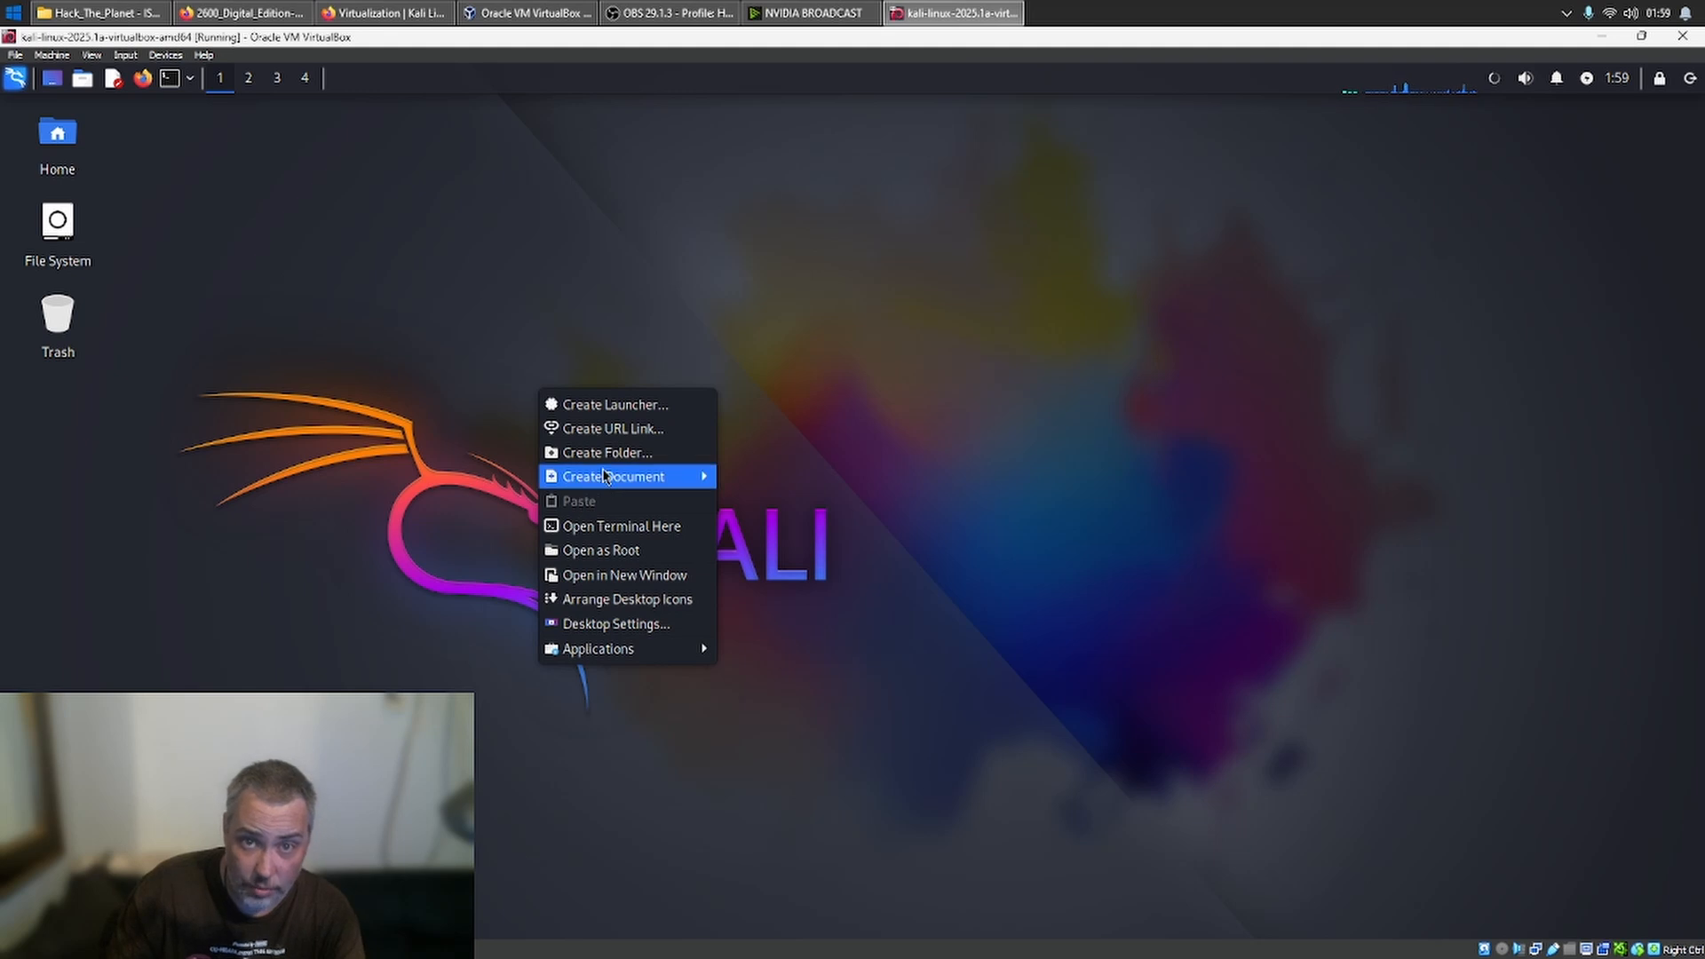
mouse_move(639, 477)
left_click(744, 499)
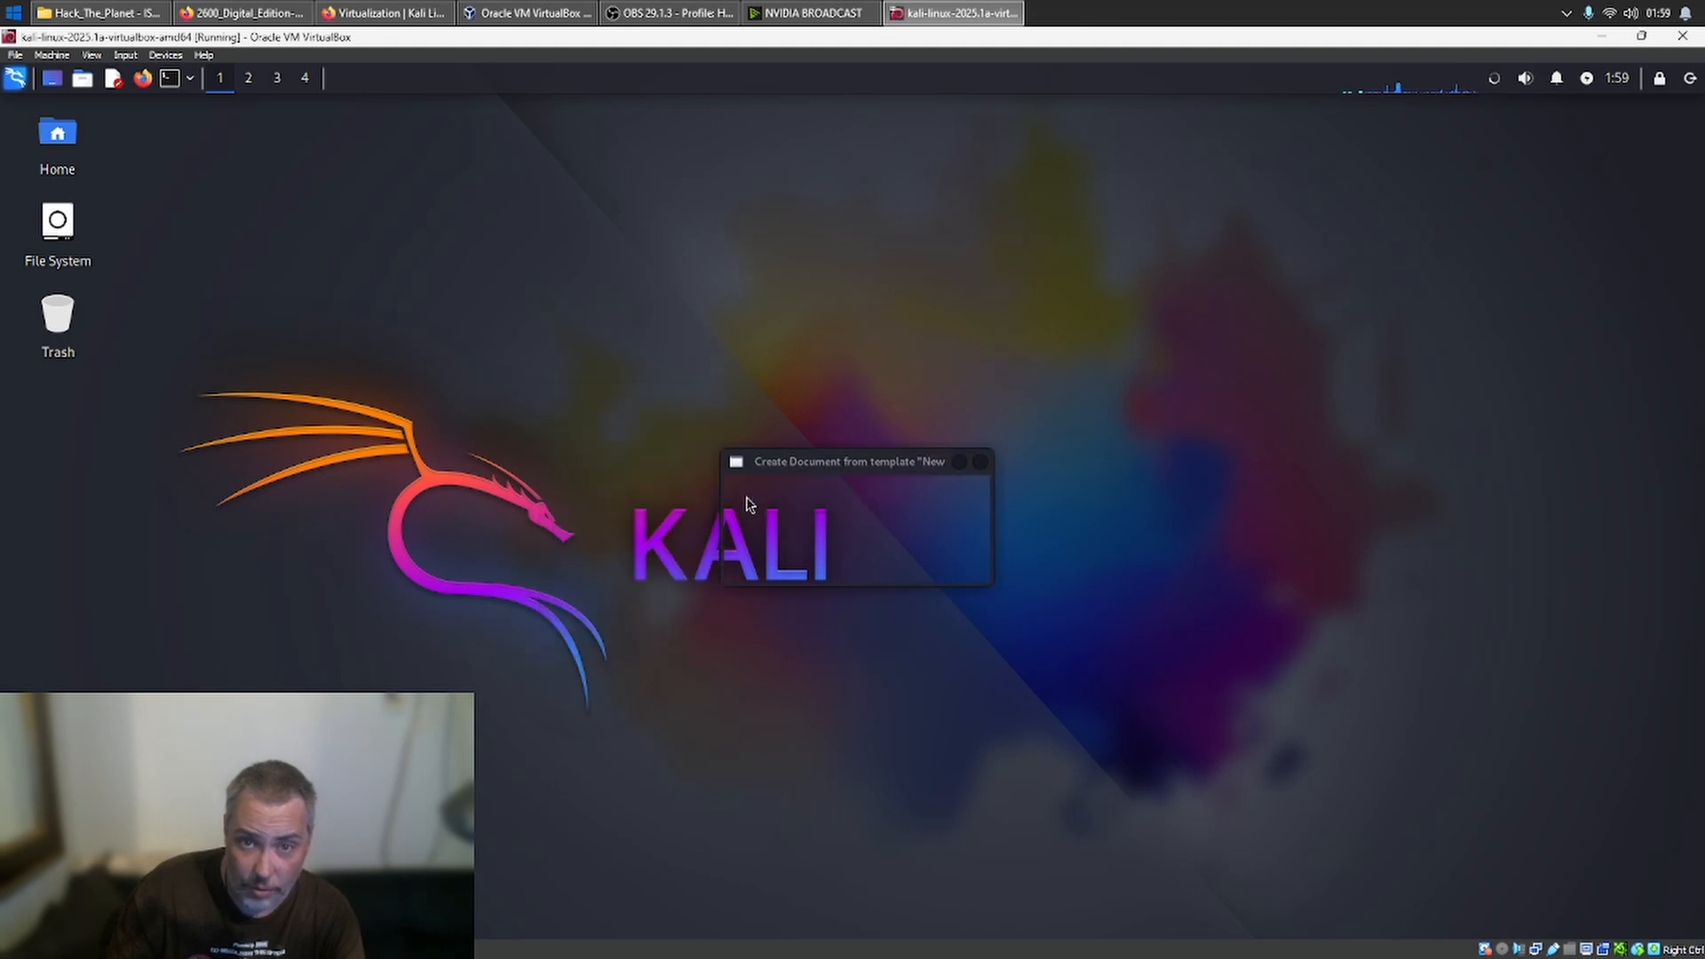
type("test")
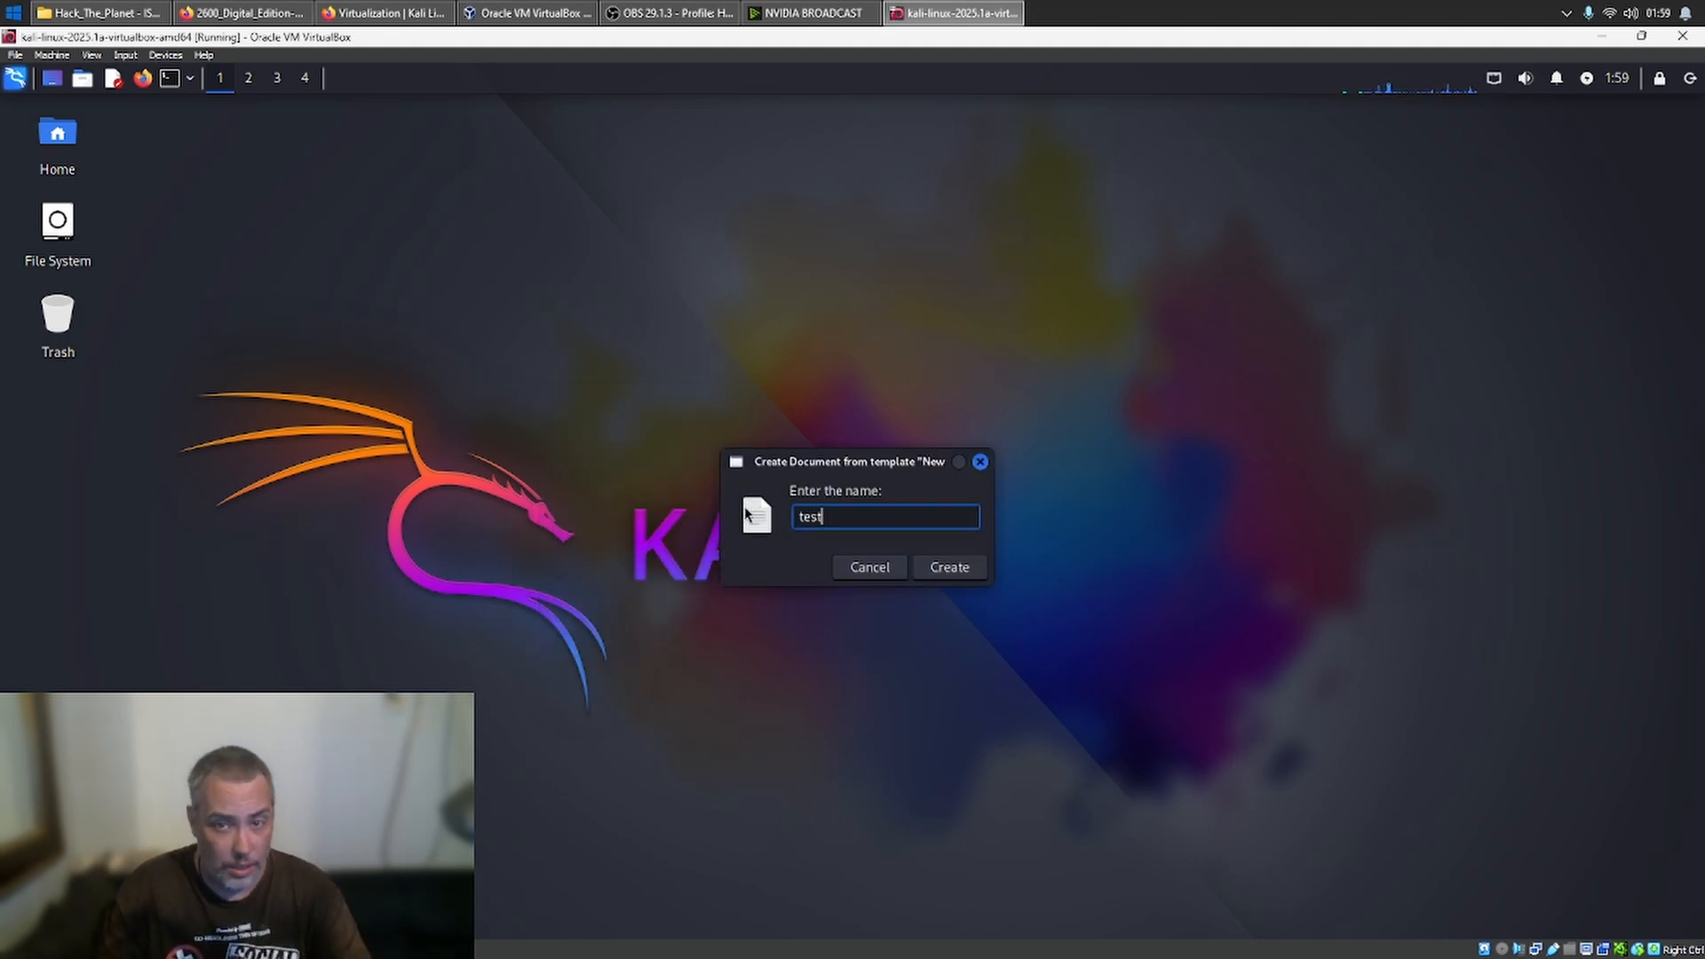
key("Return")
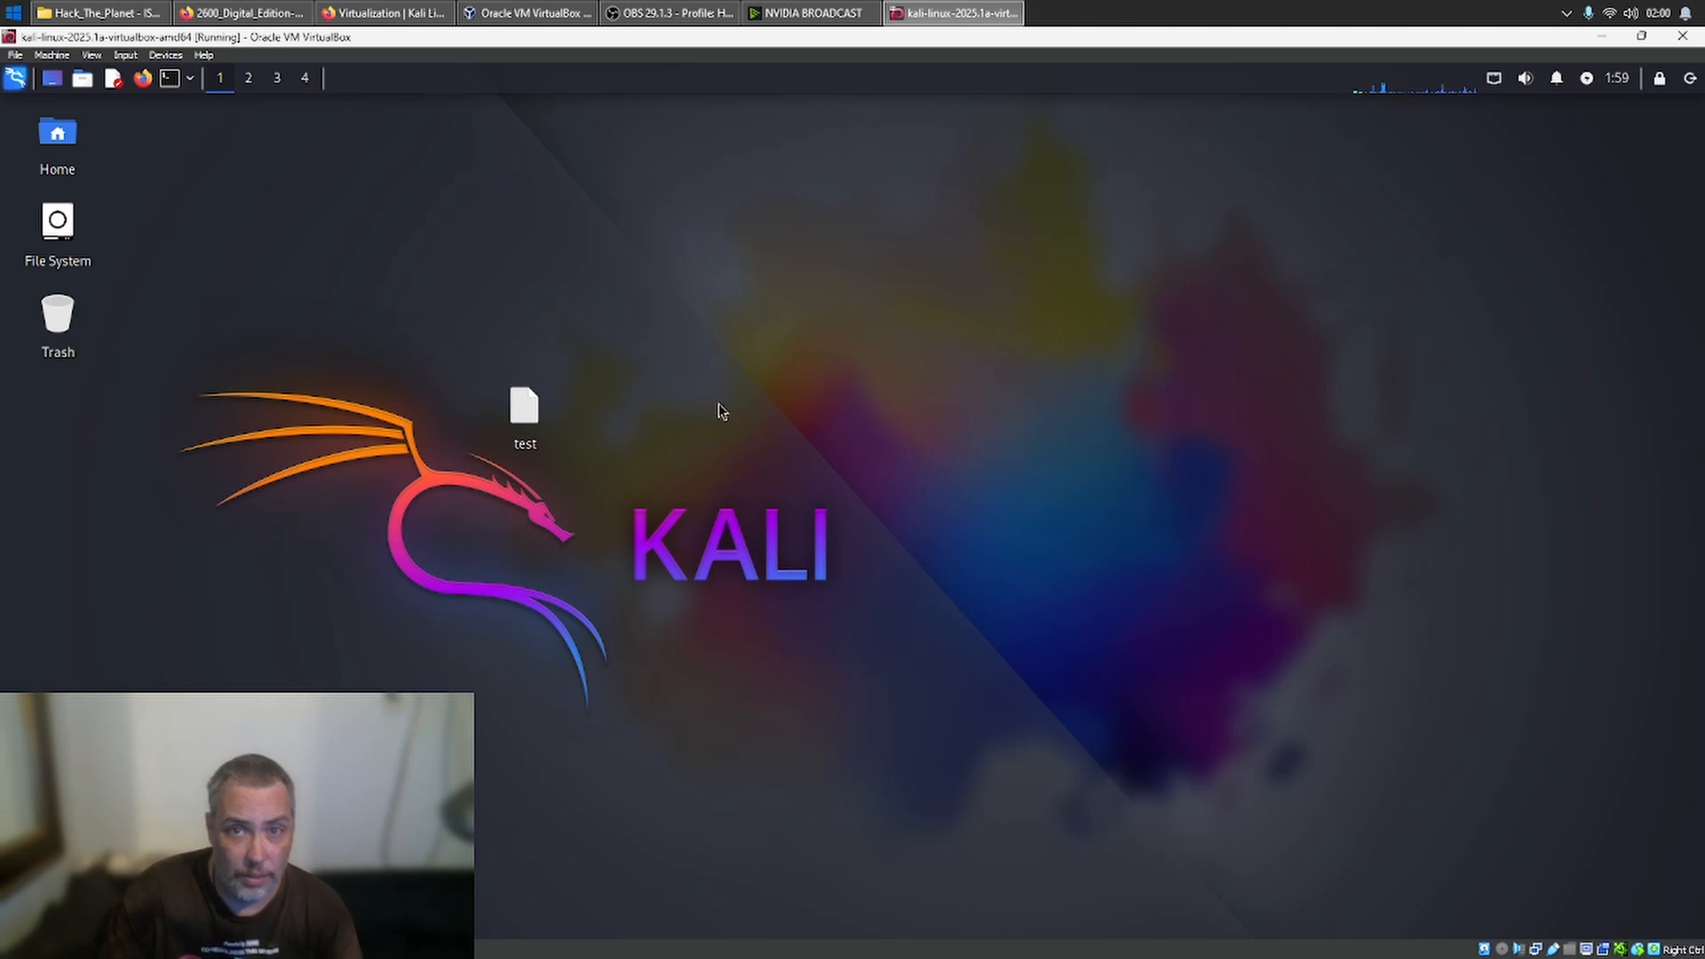
- Restart Kali from its desktop session
left_click(15, 55)
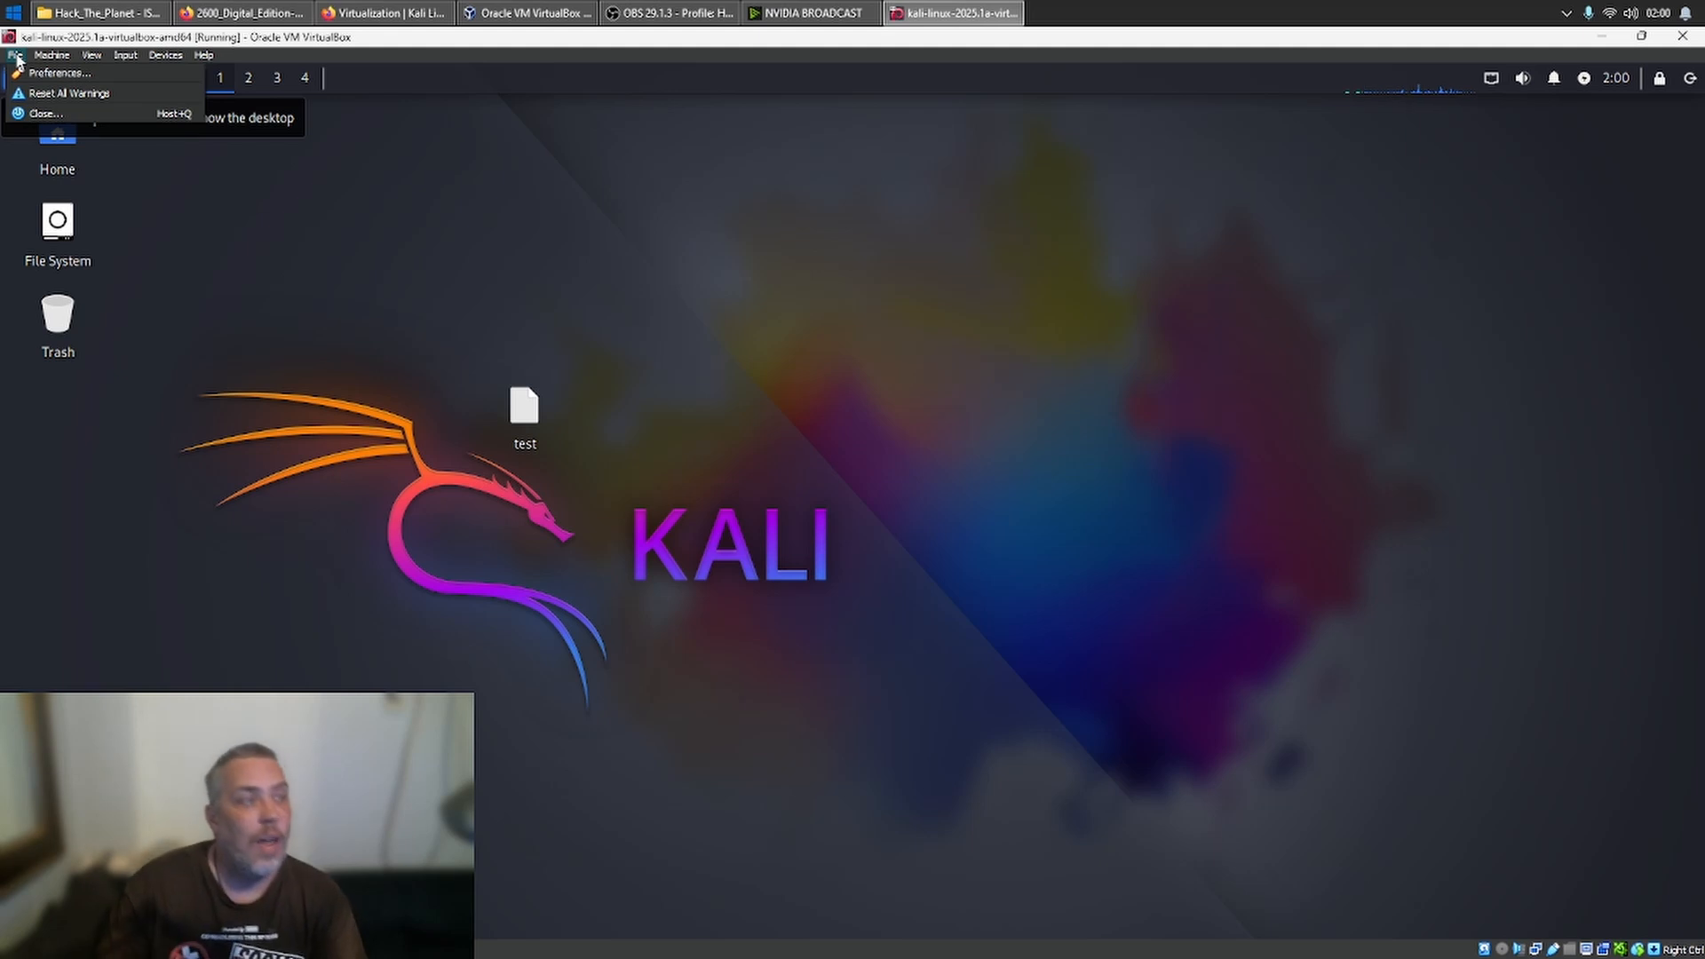
left_click(190, 361)
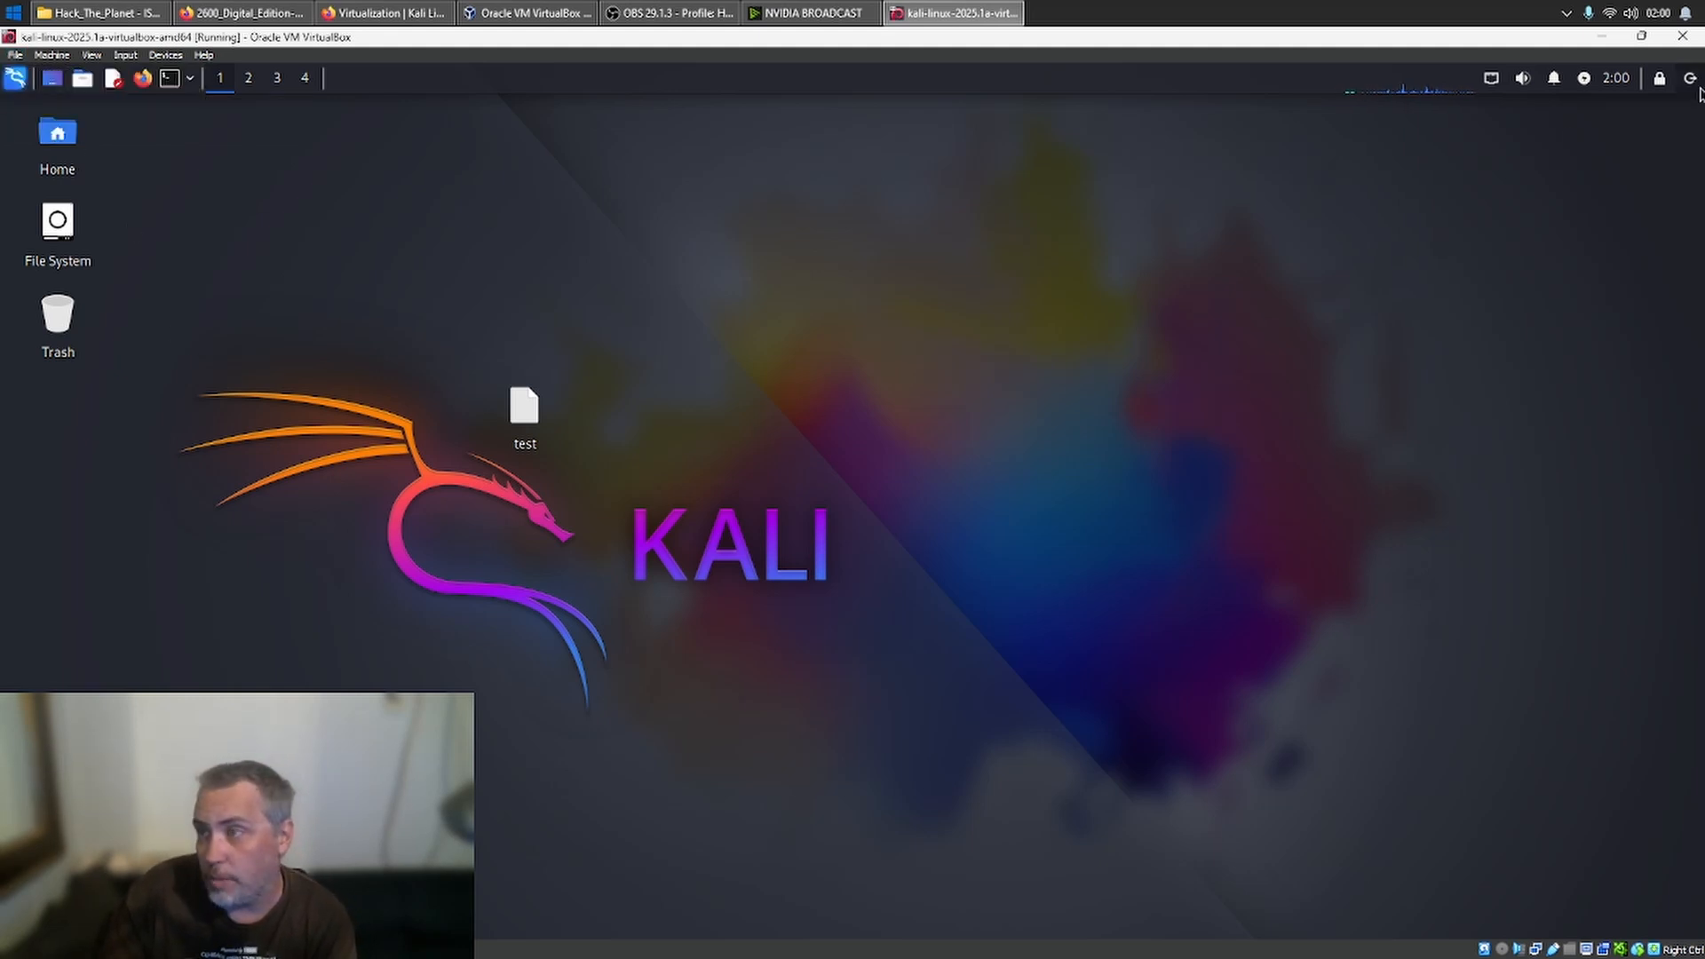
left_click(1692, 80)
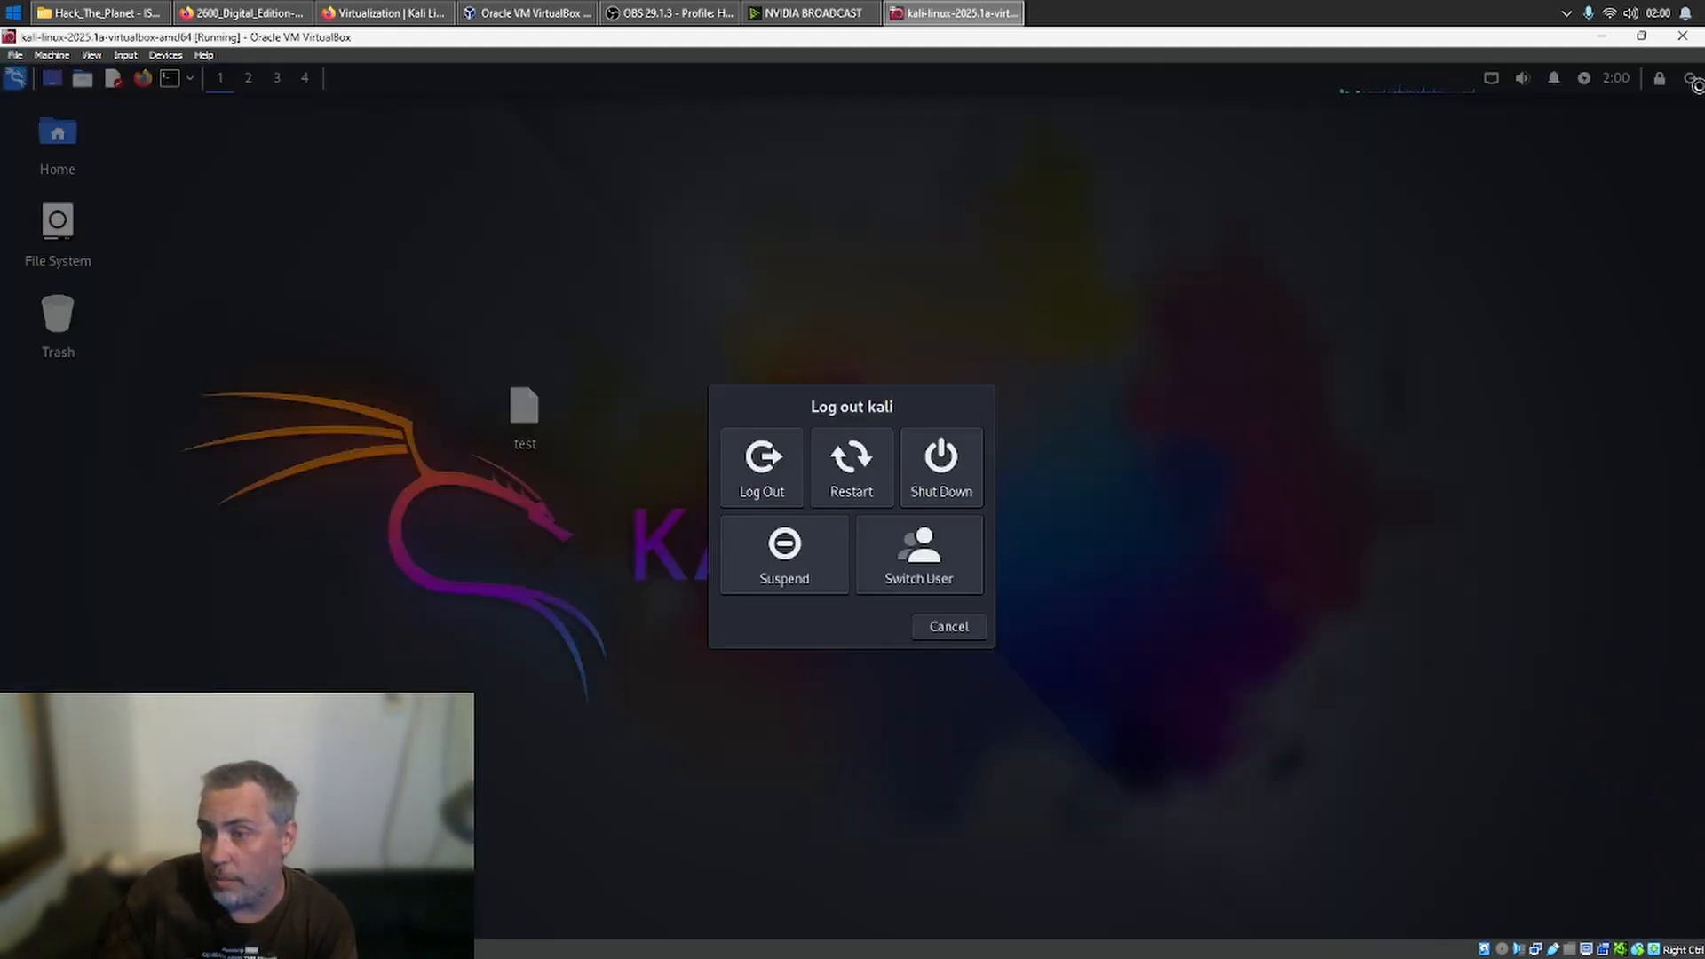
left_click(850, 463)
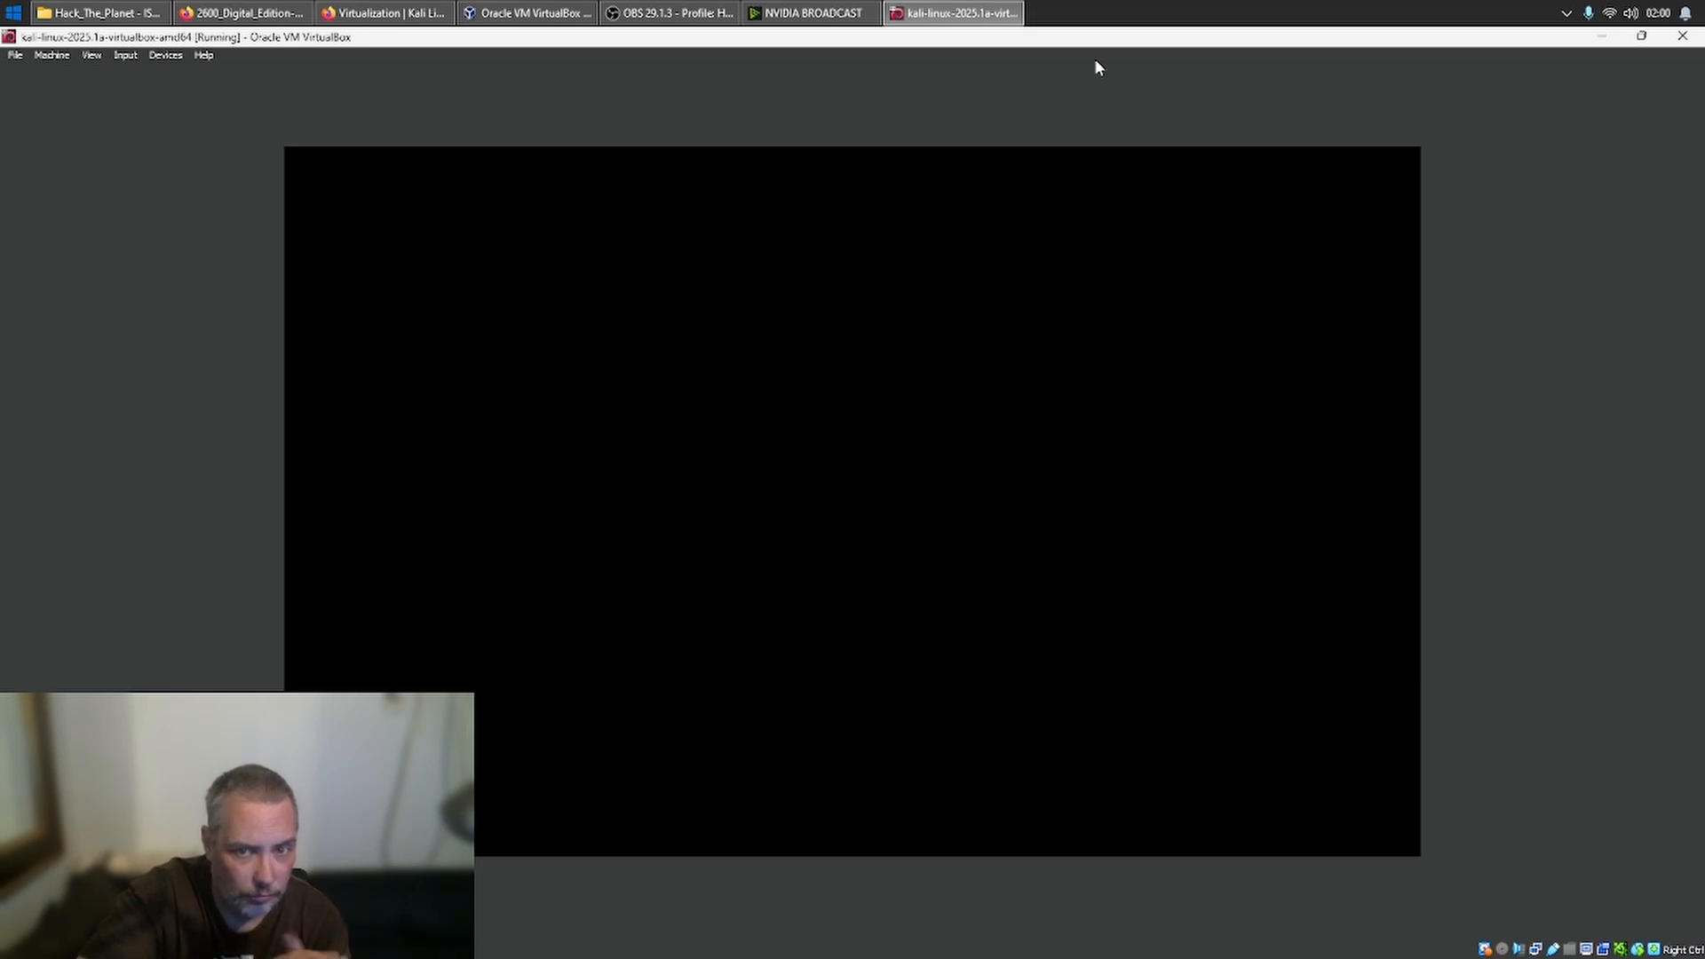
- Log in to Kali by entering the account username and password, and move the test document to the Trash
type("kali")
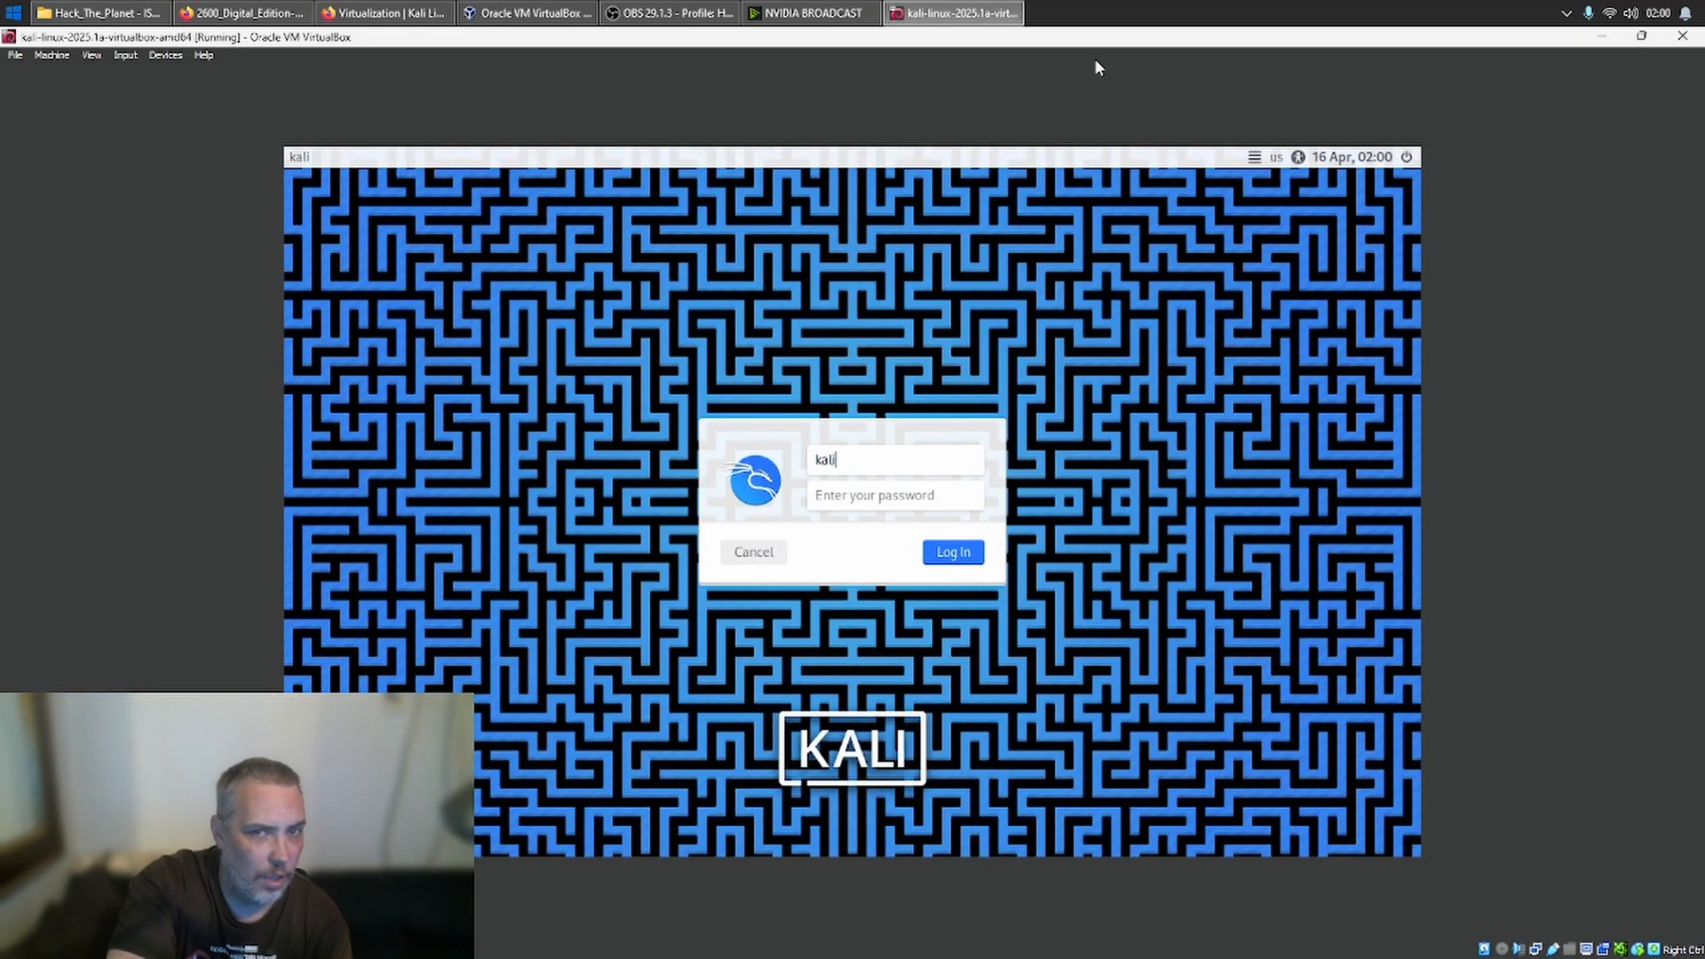
key("Tab")
type("kali")
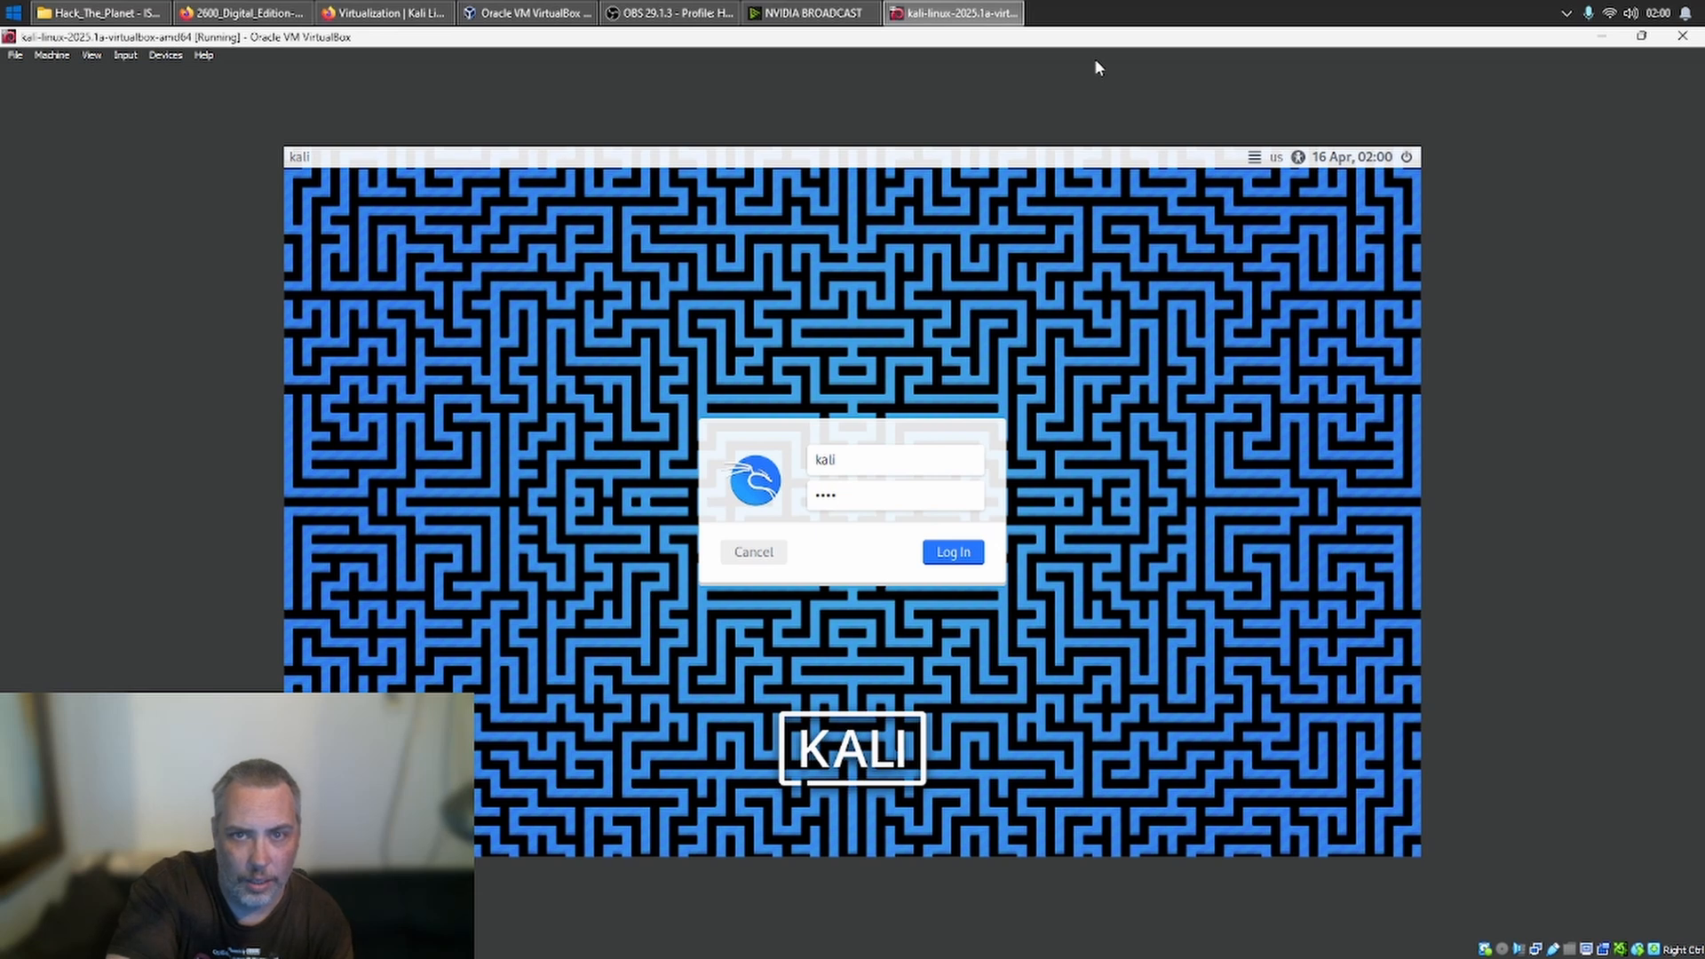
key("Return")
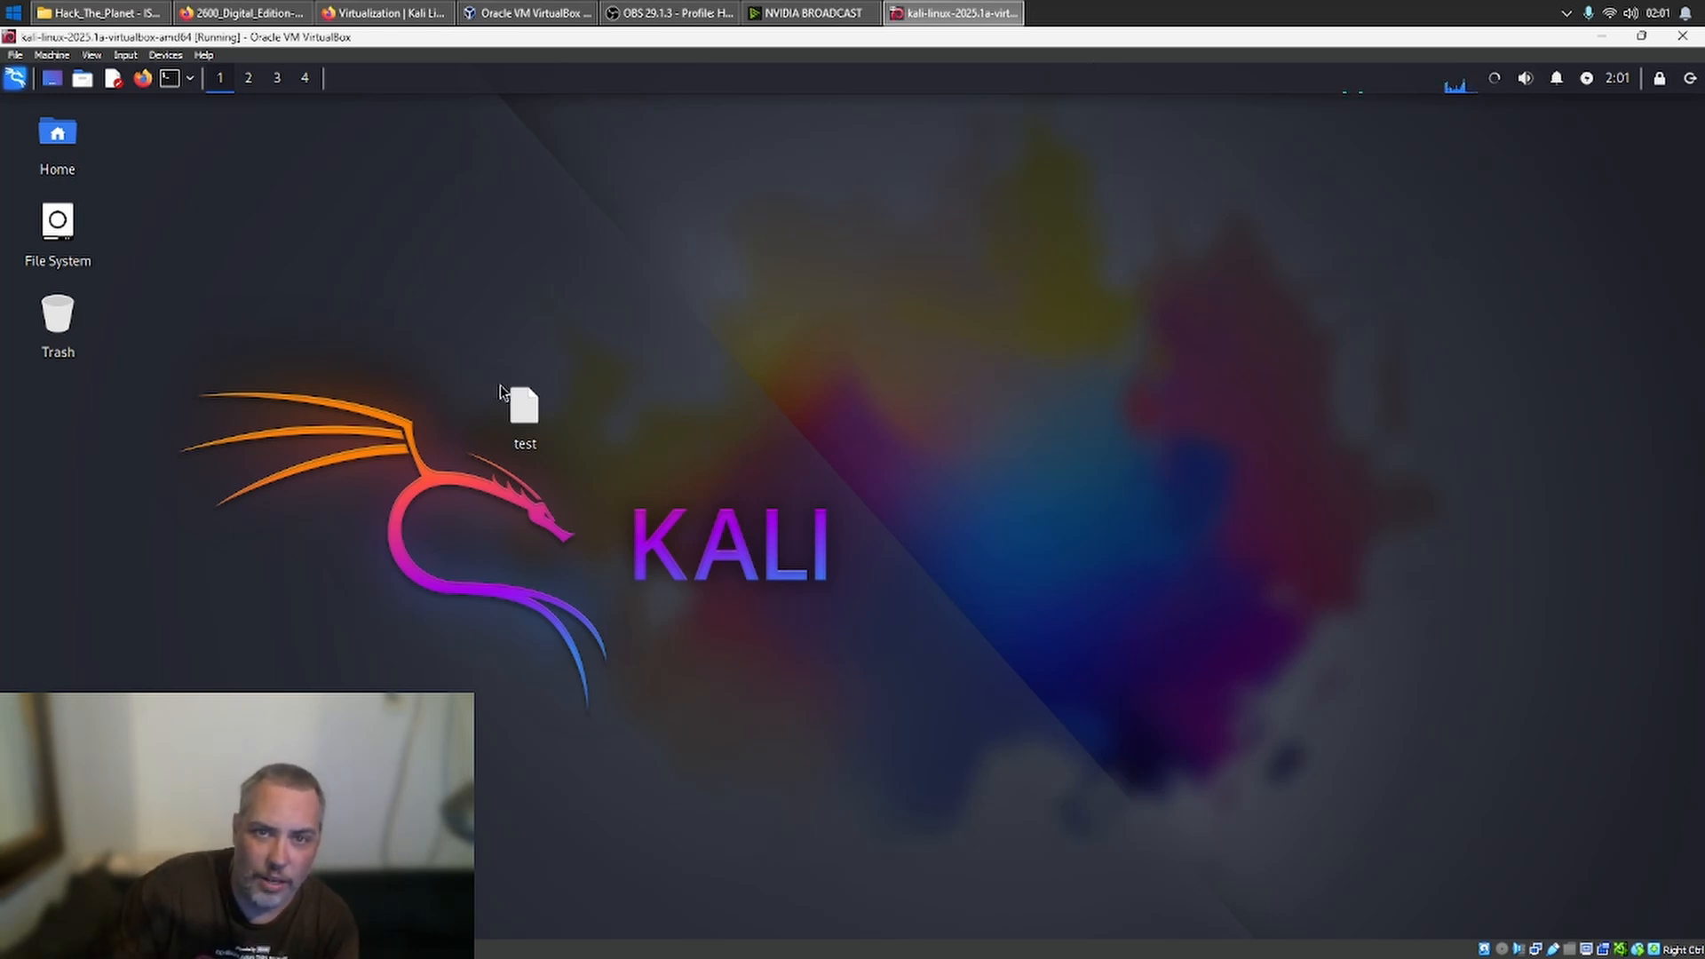
left_click_drag(513, 400, 58, 322)
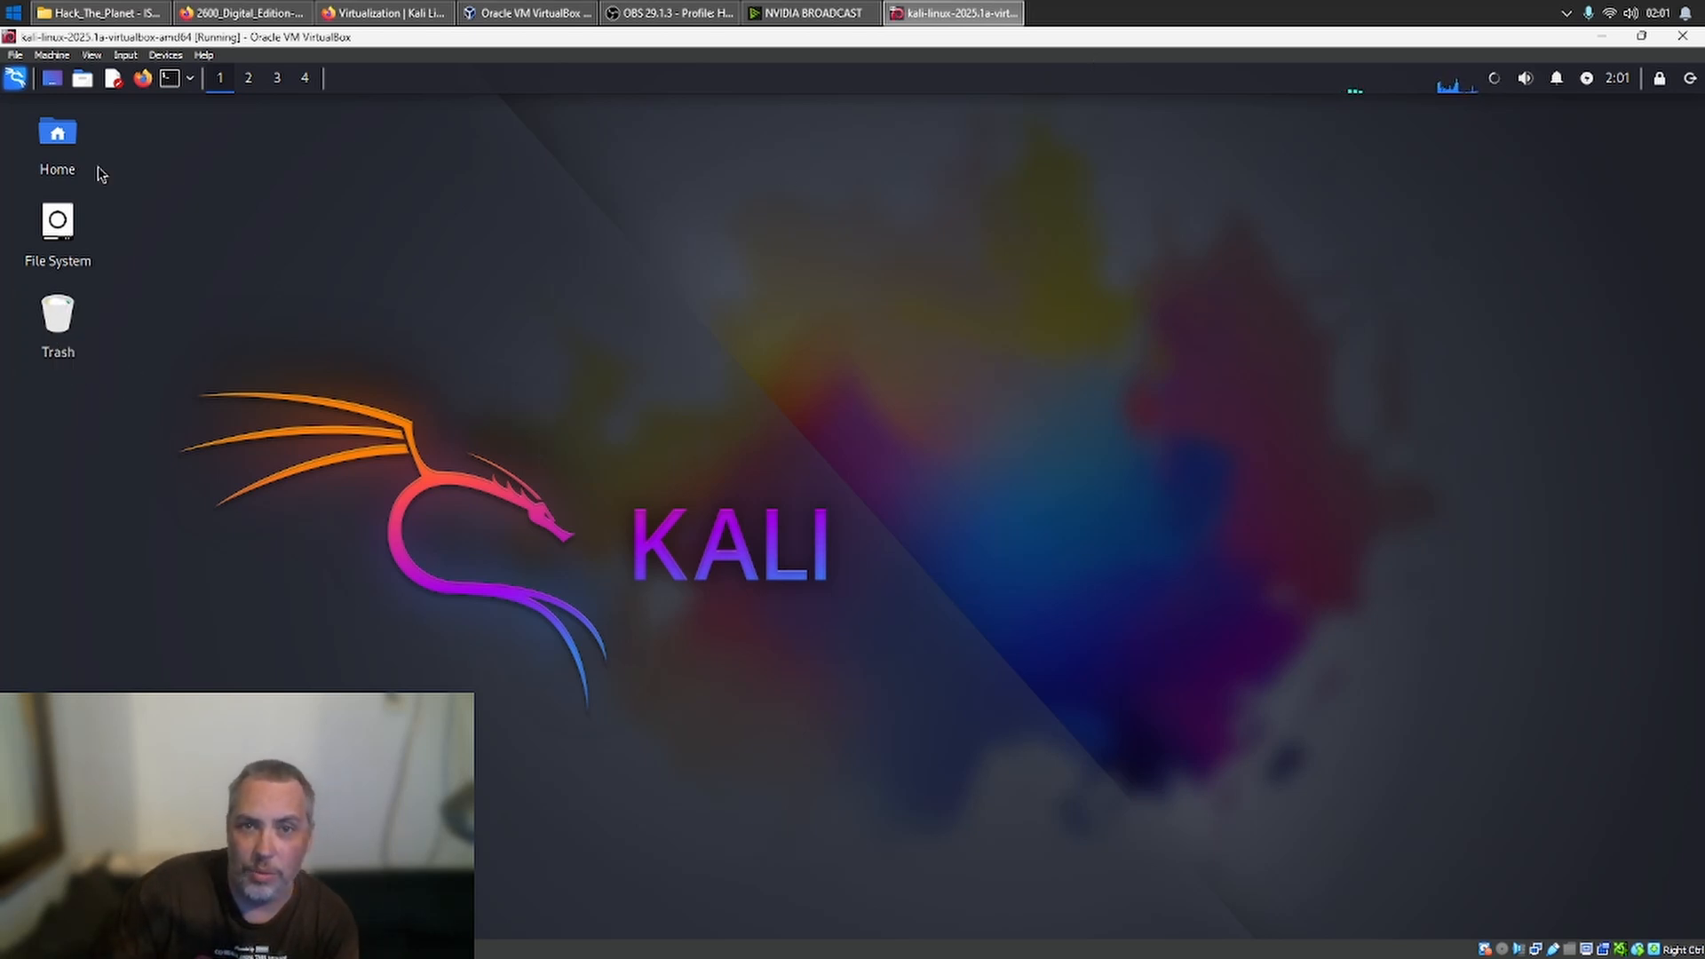
- Examine the virtual machine's closing choices, including Power off the machine, and Kali's log-out choices, cancelling out of each
left_click(1682, 37)
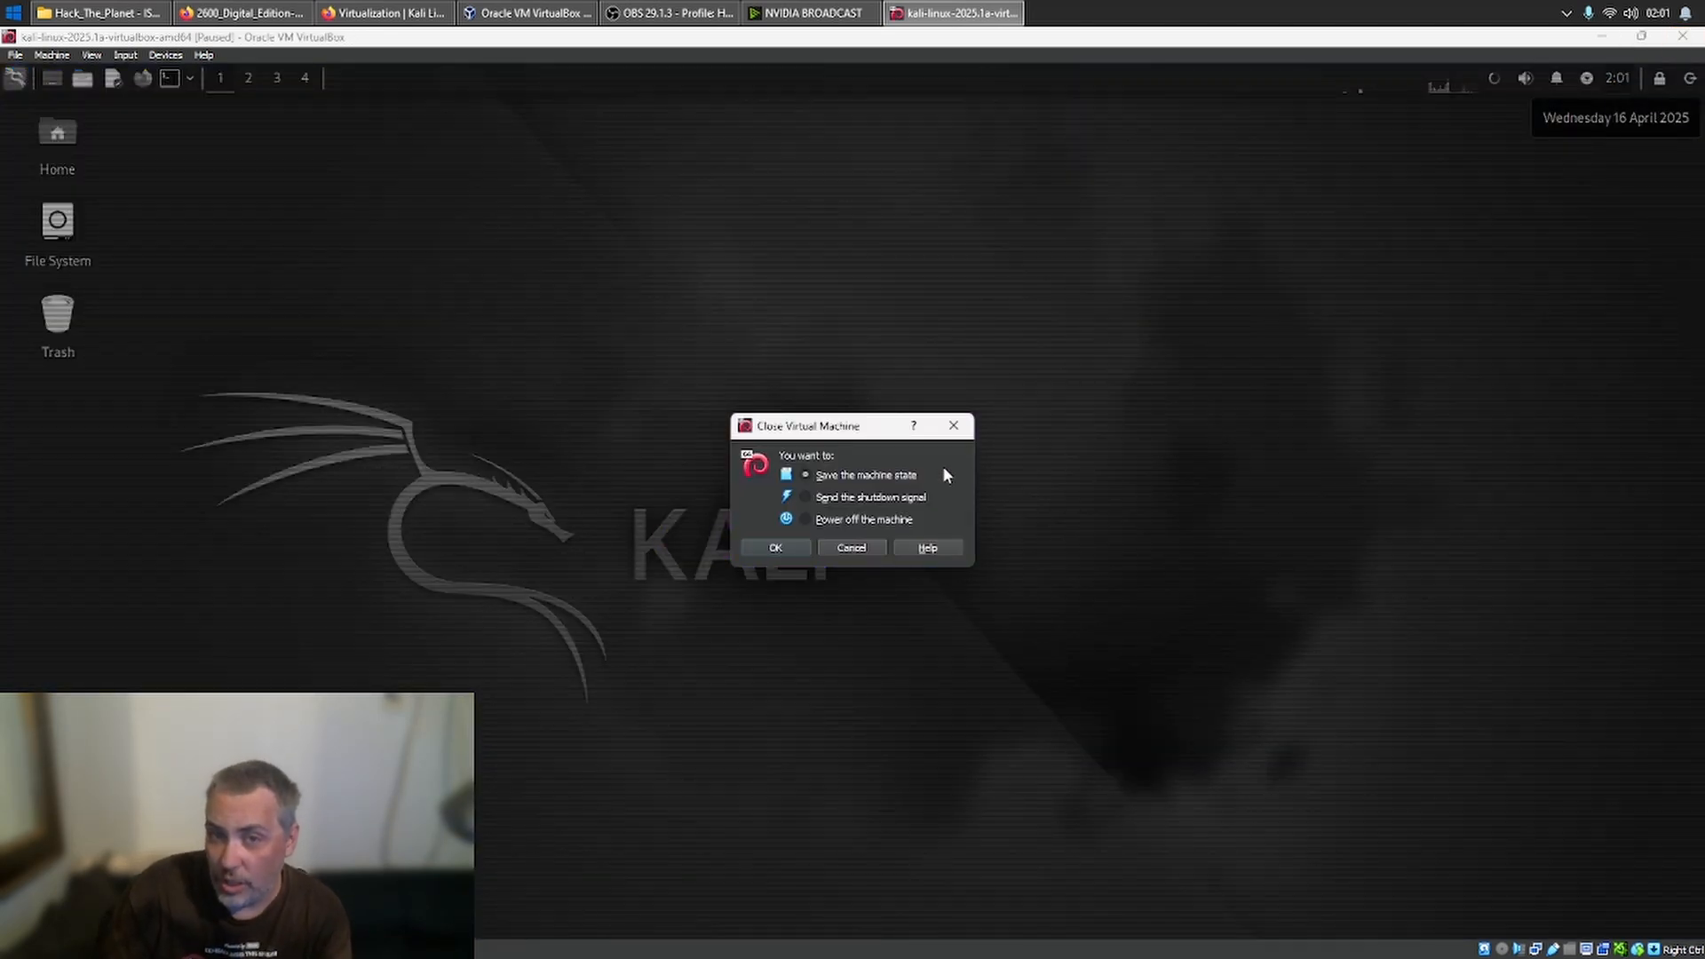
left_click(894, 523)
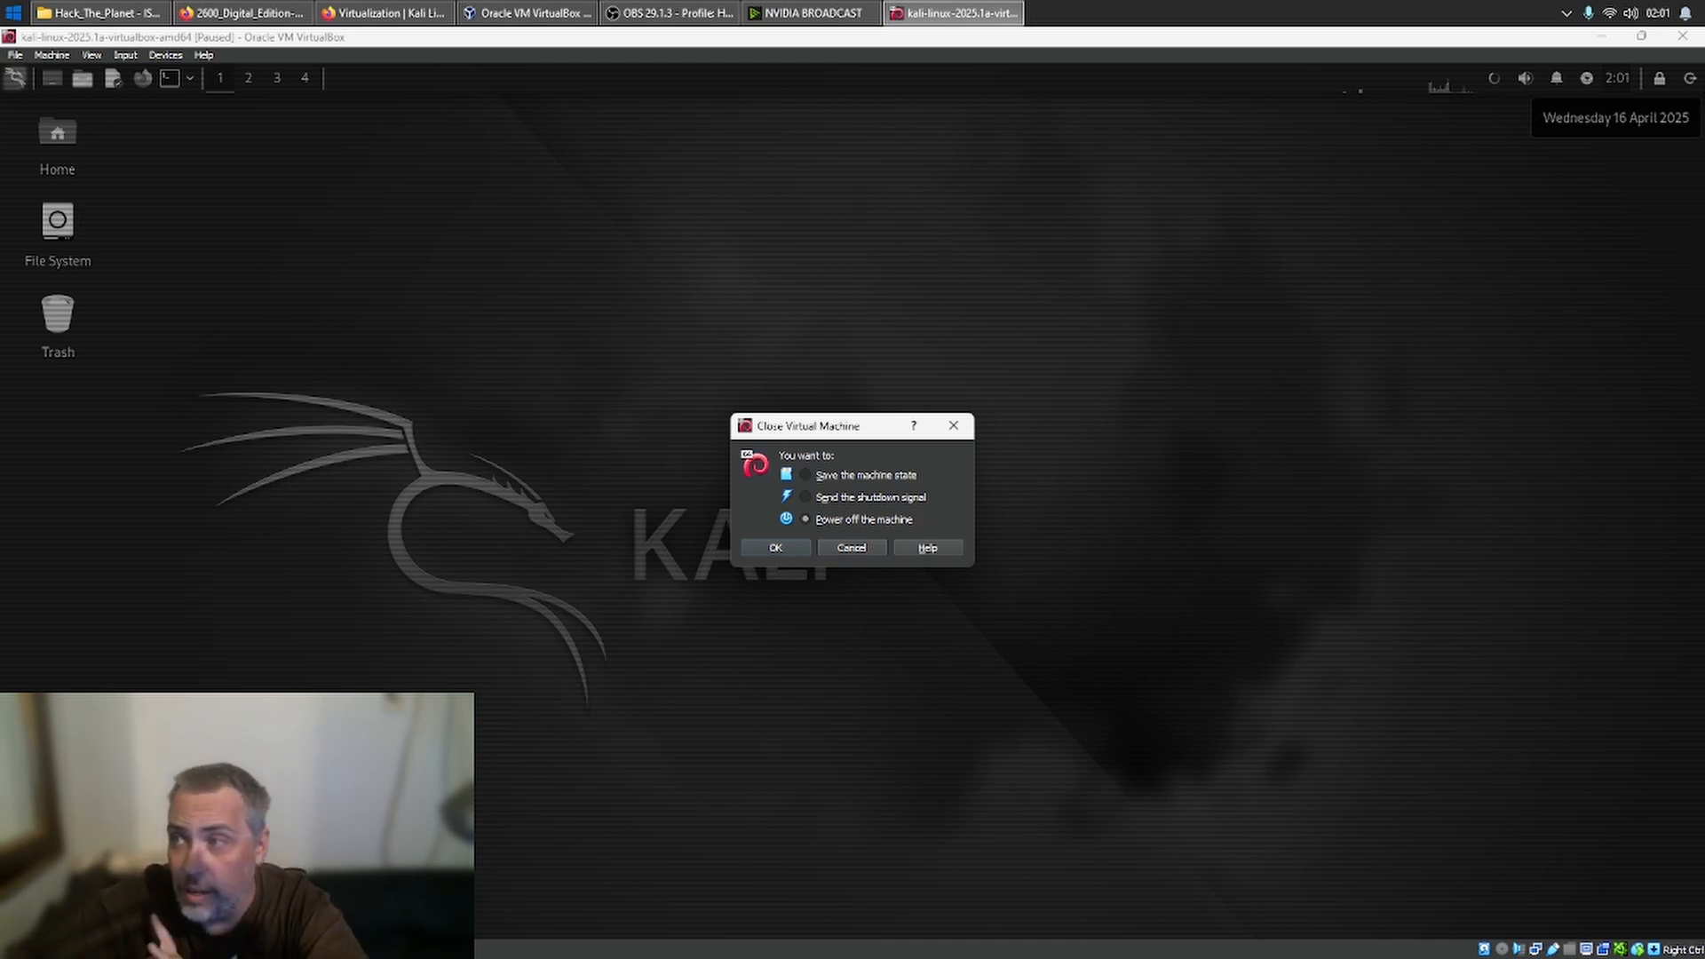
left_click(879, 547)
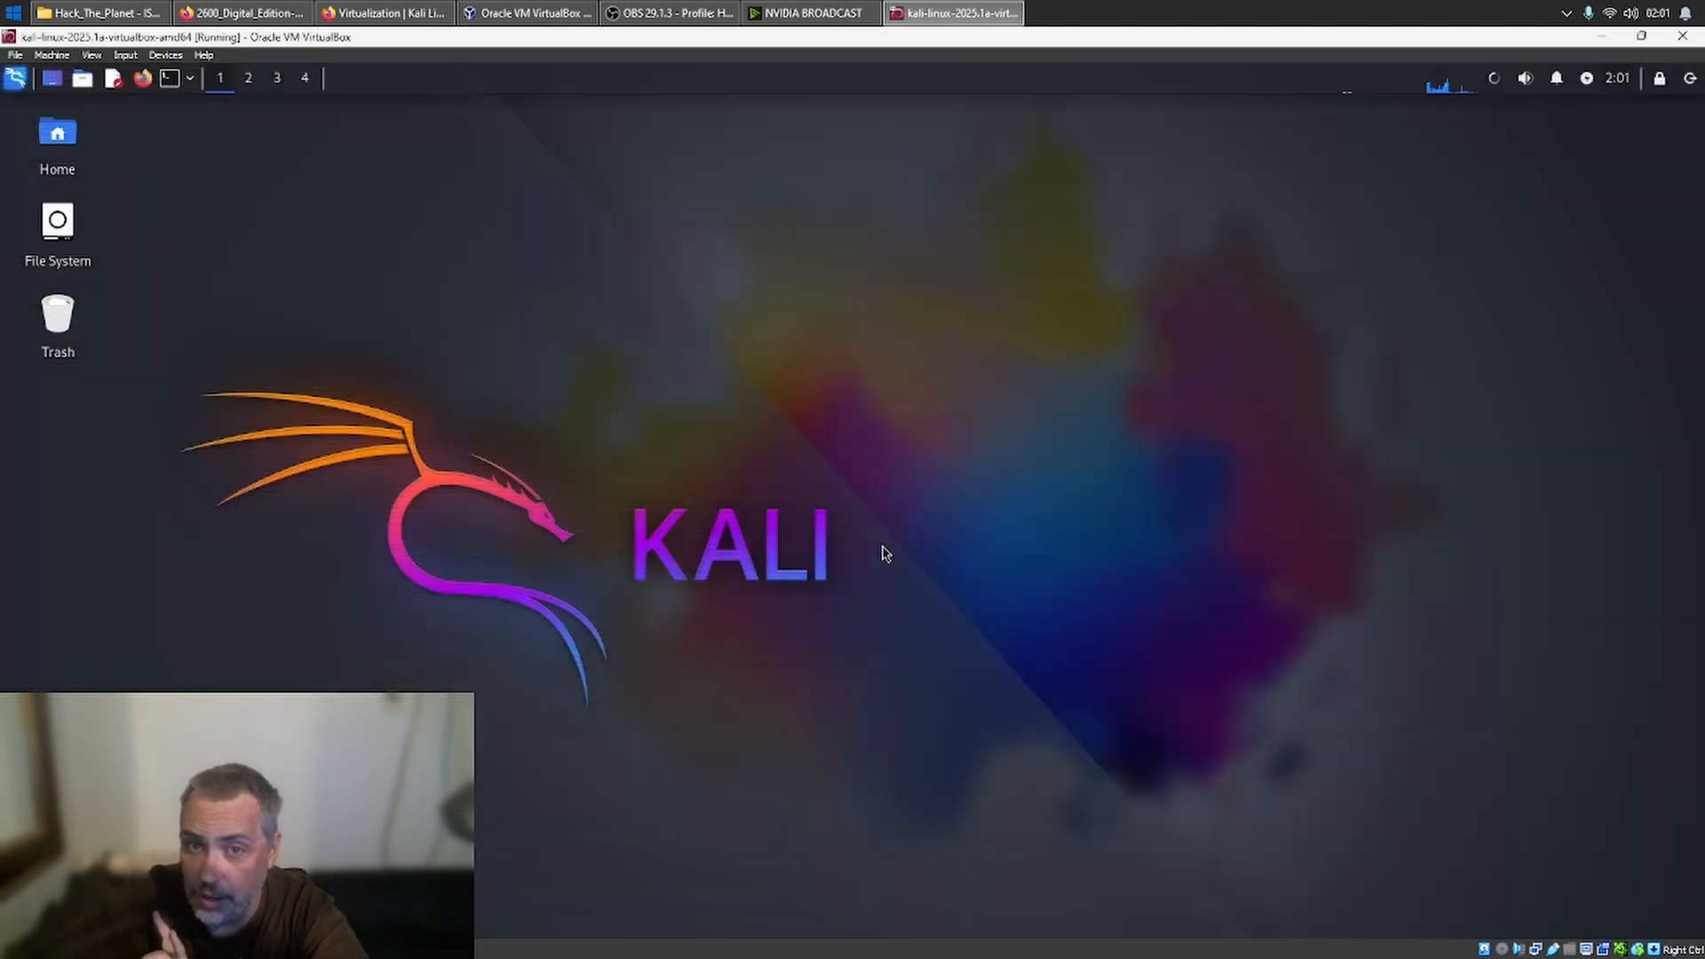
left_click(1689, 79)
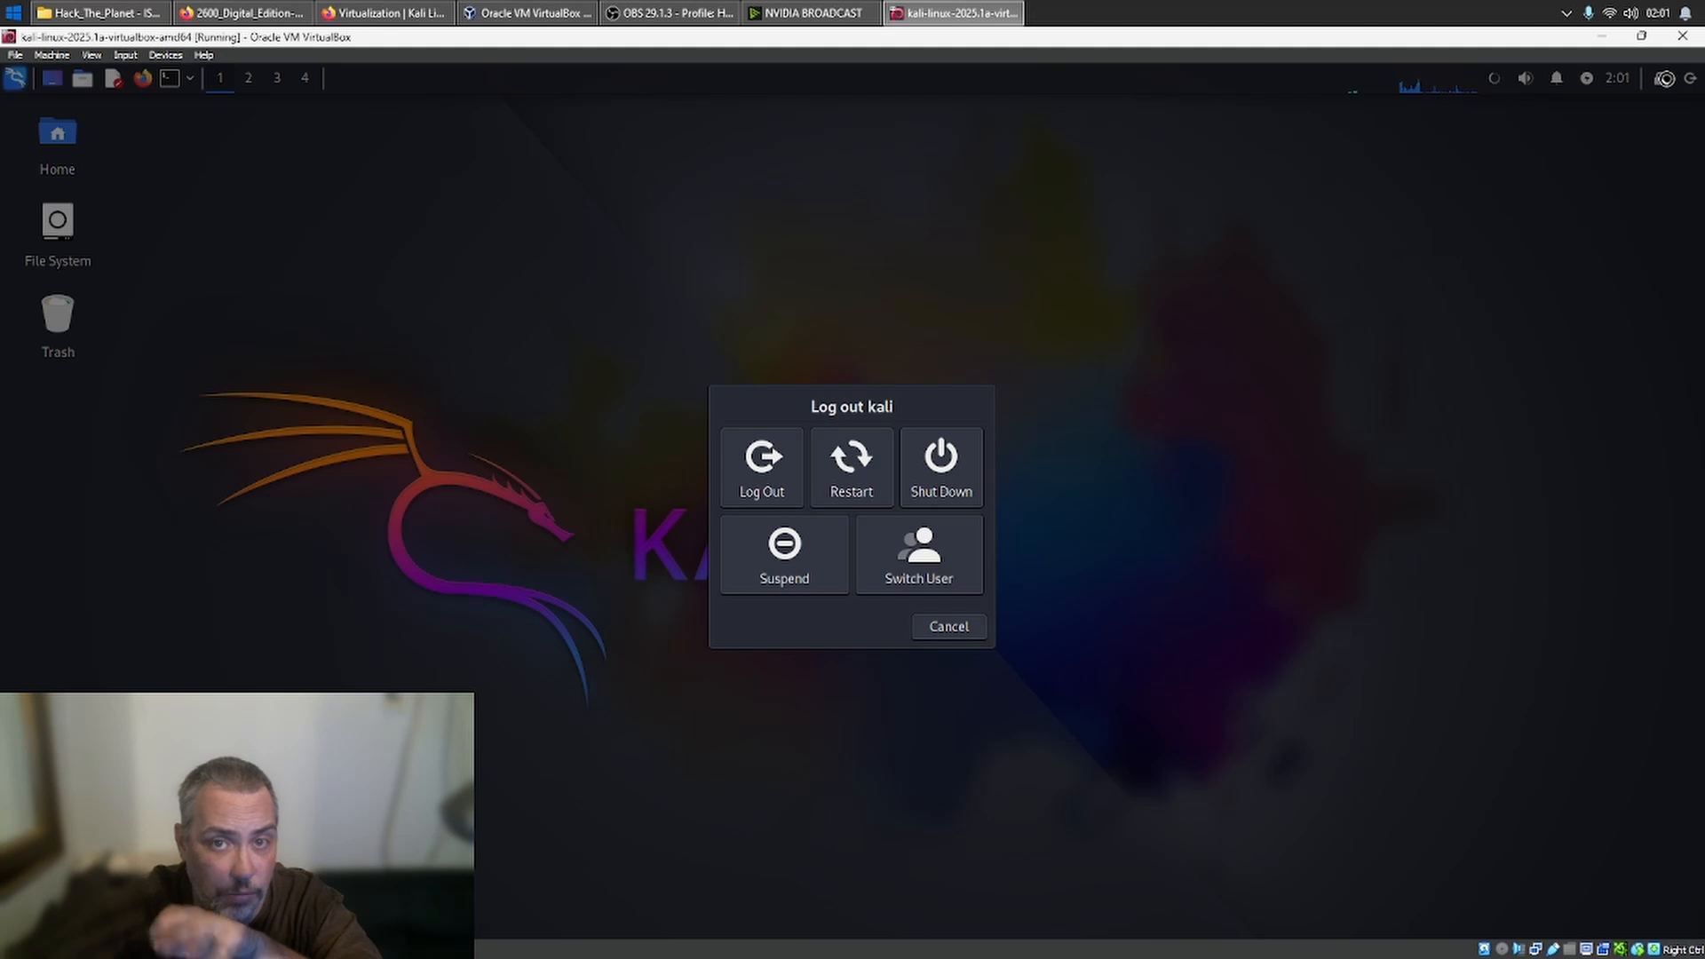
left_click(962, 628)
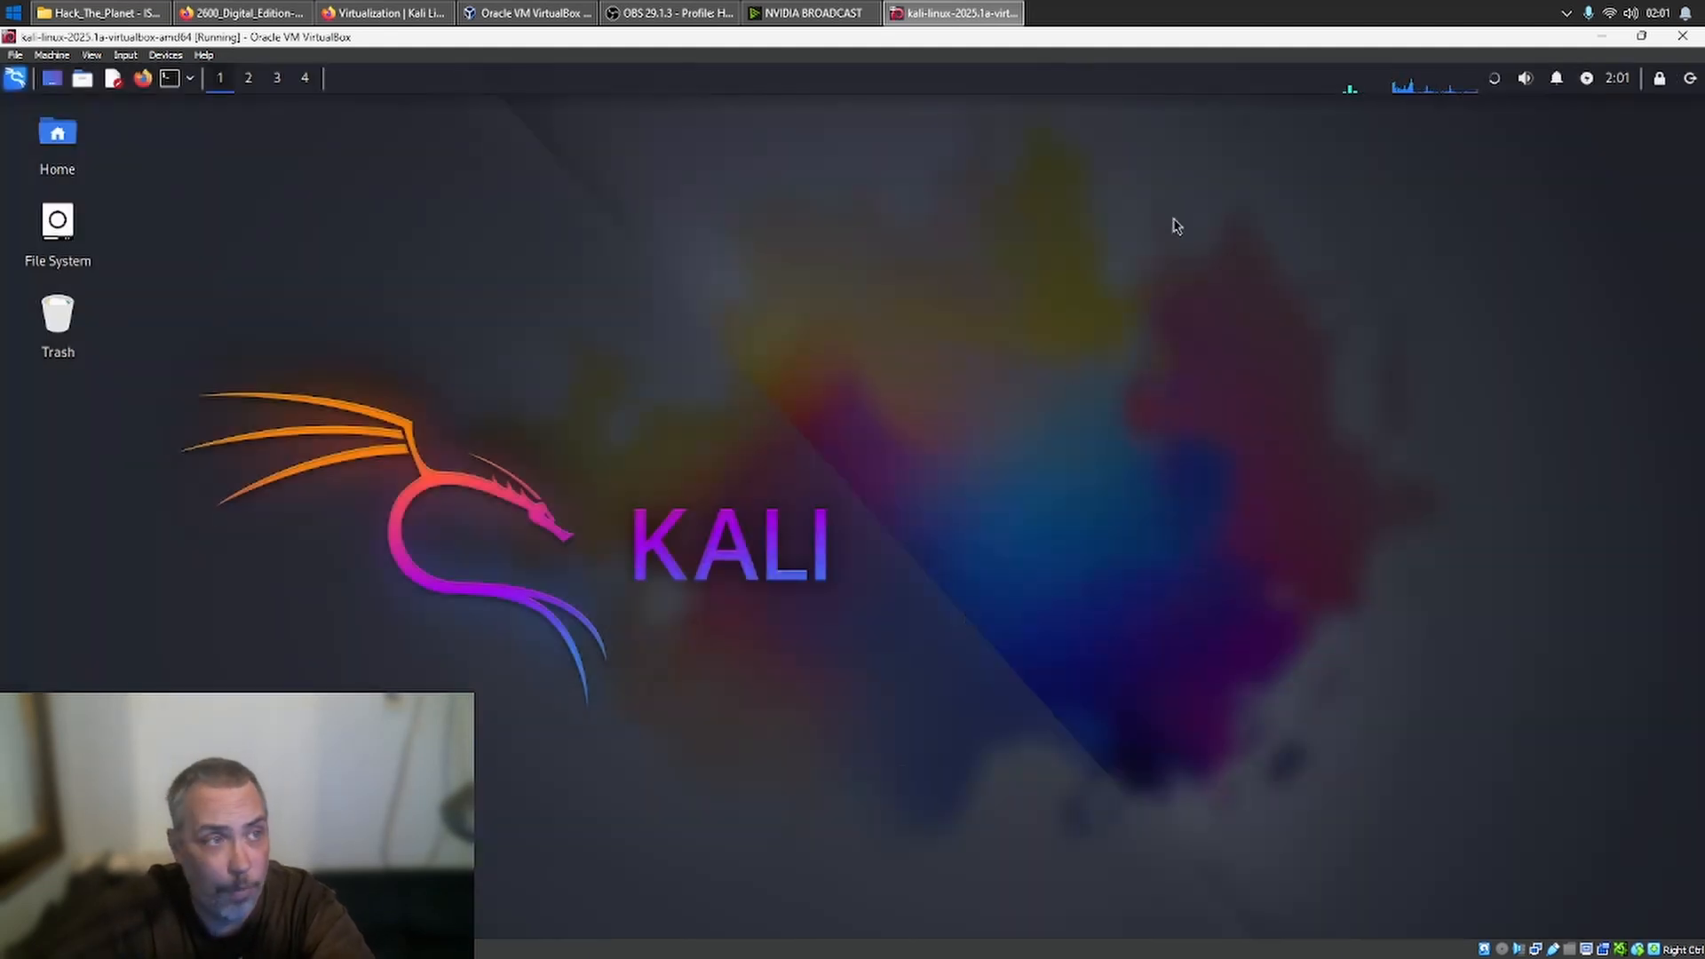
left_click(1691, 41)
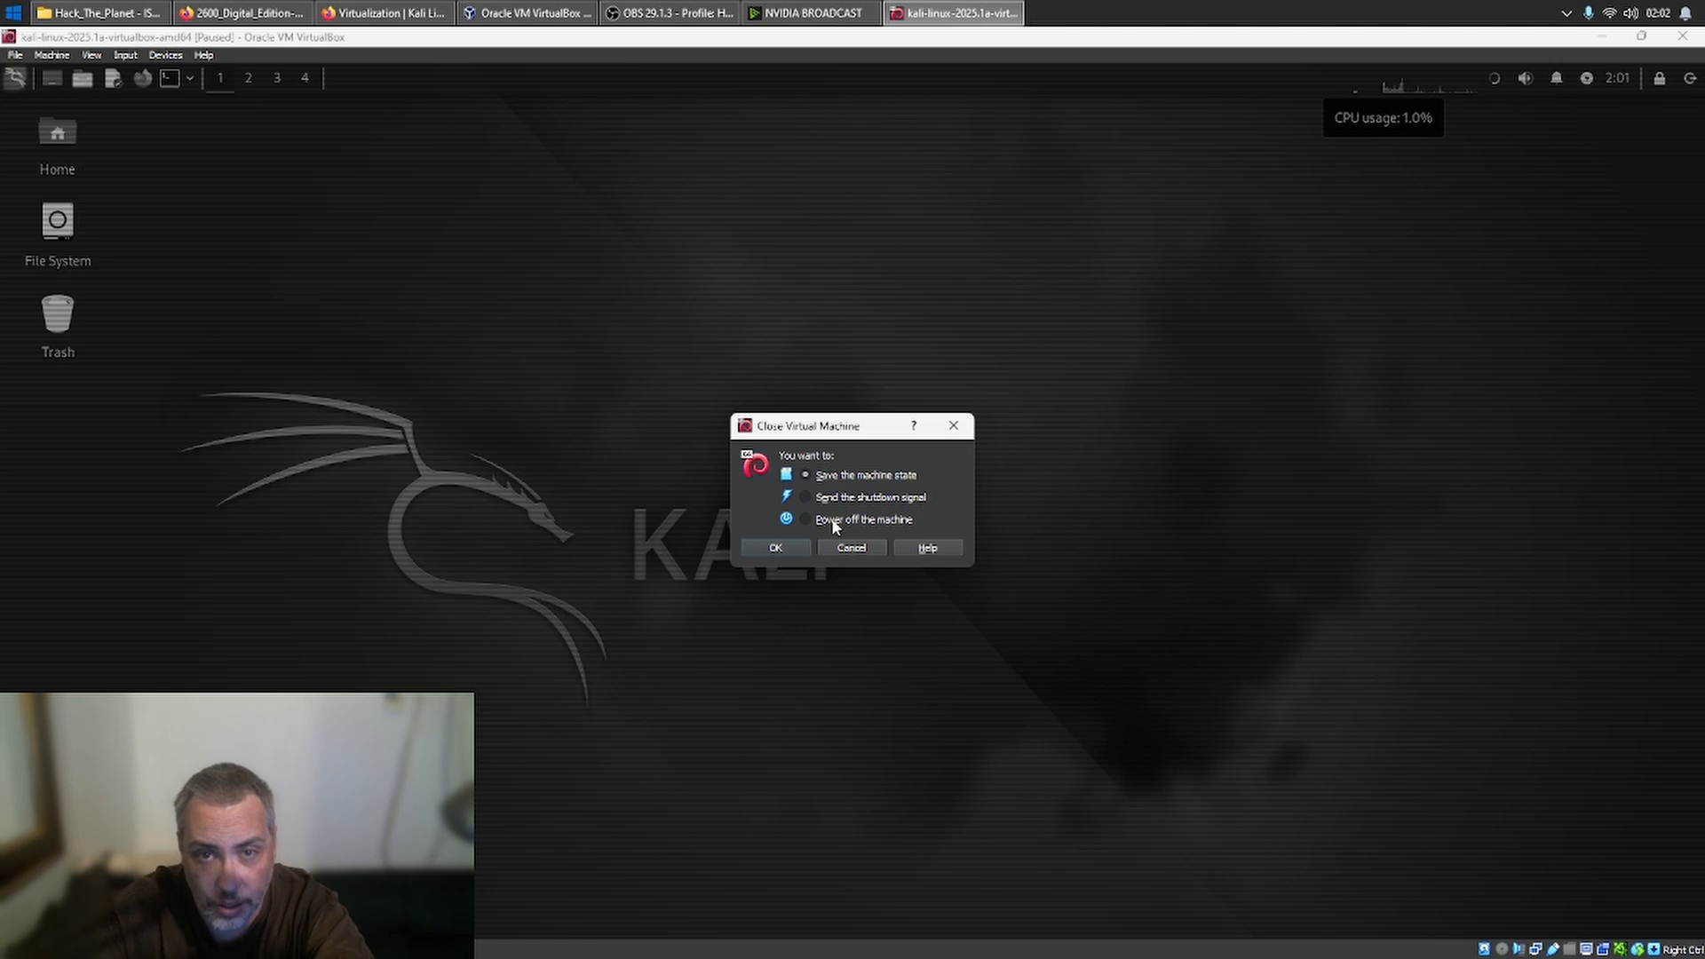
left_click(845, 551)
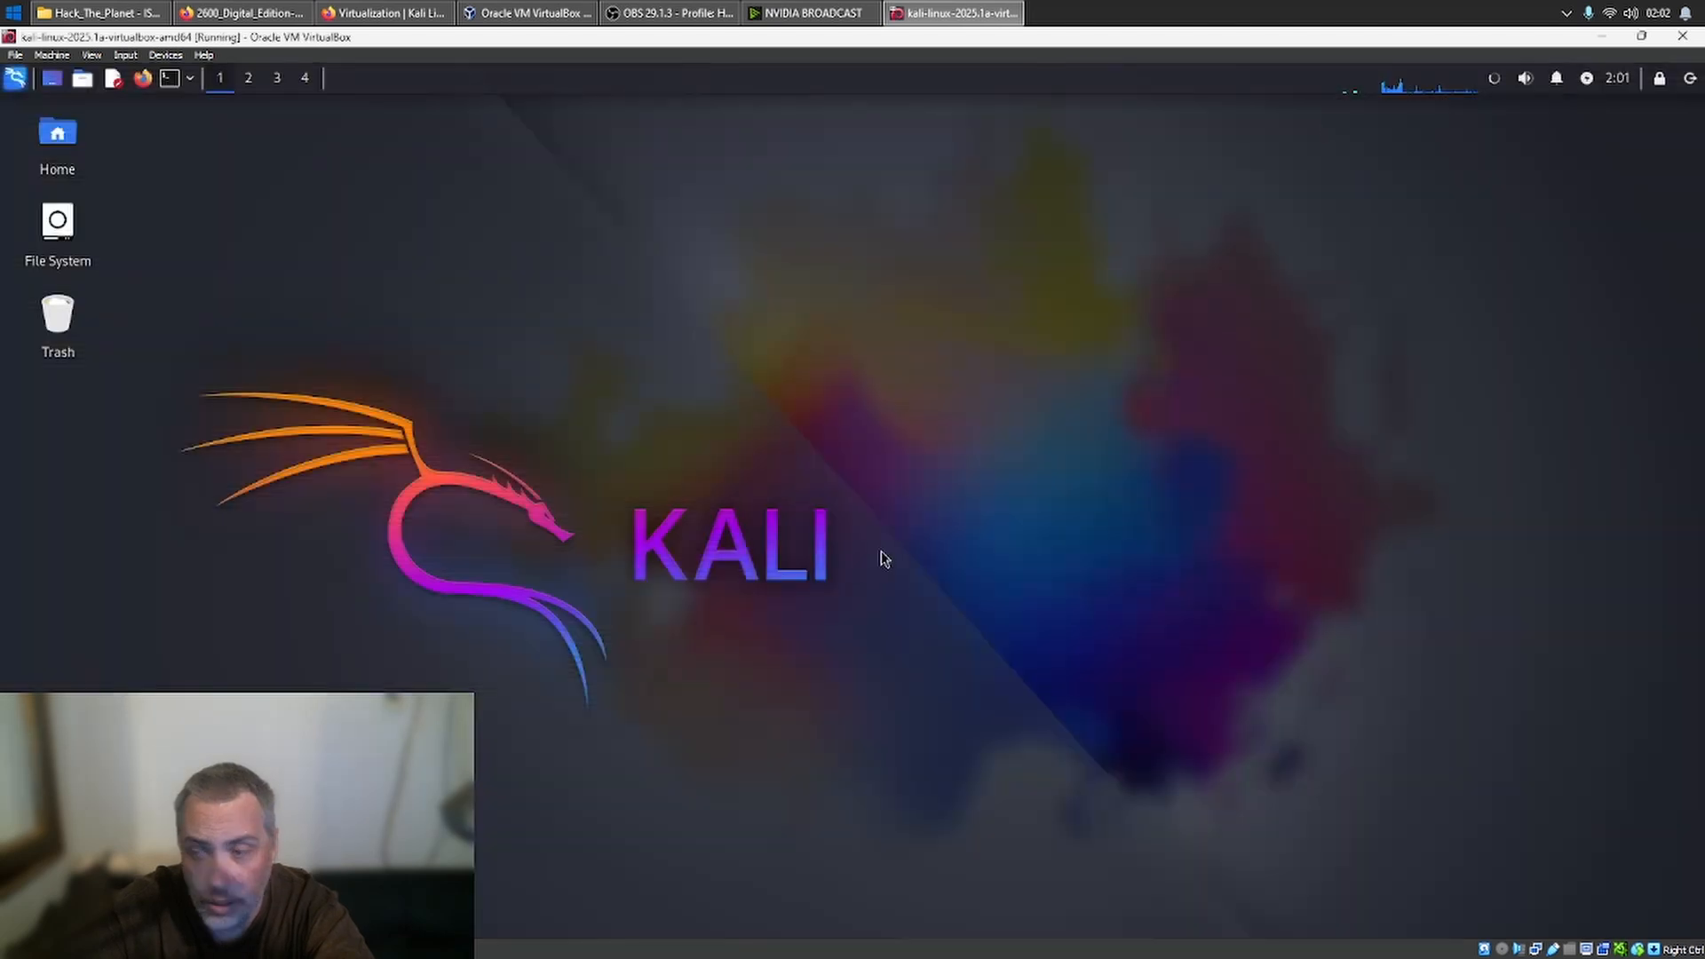
- Switch from the Kali session to the login screen and shut down the system from there, confirming despite the logged-in user
left_click(1690, 82)
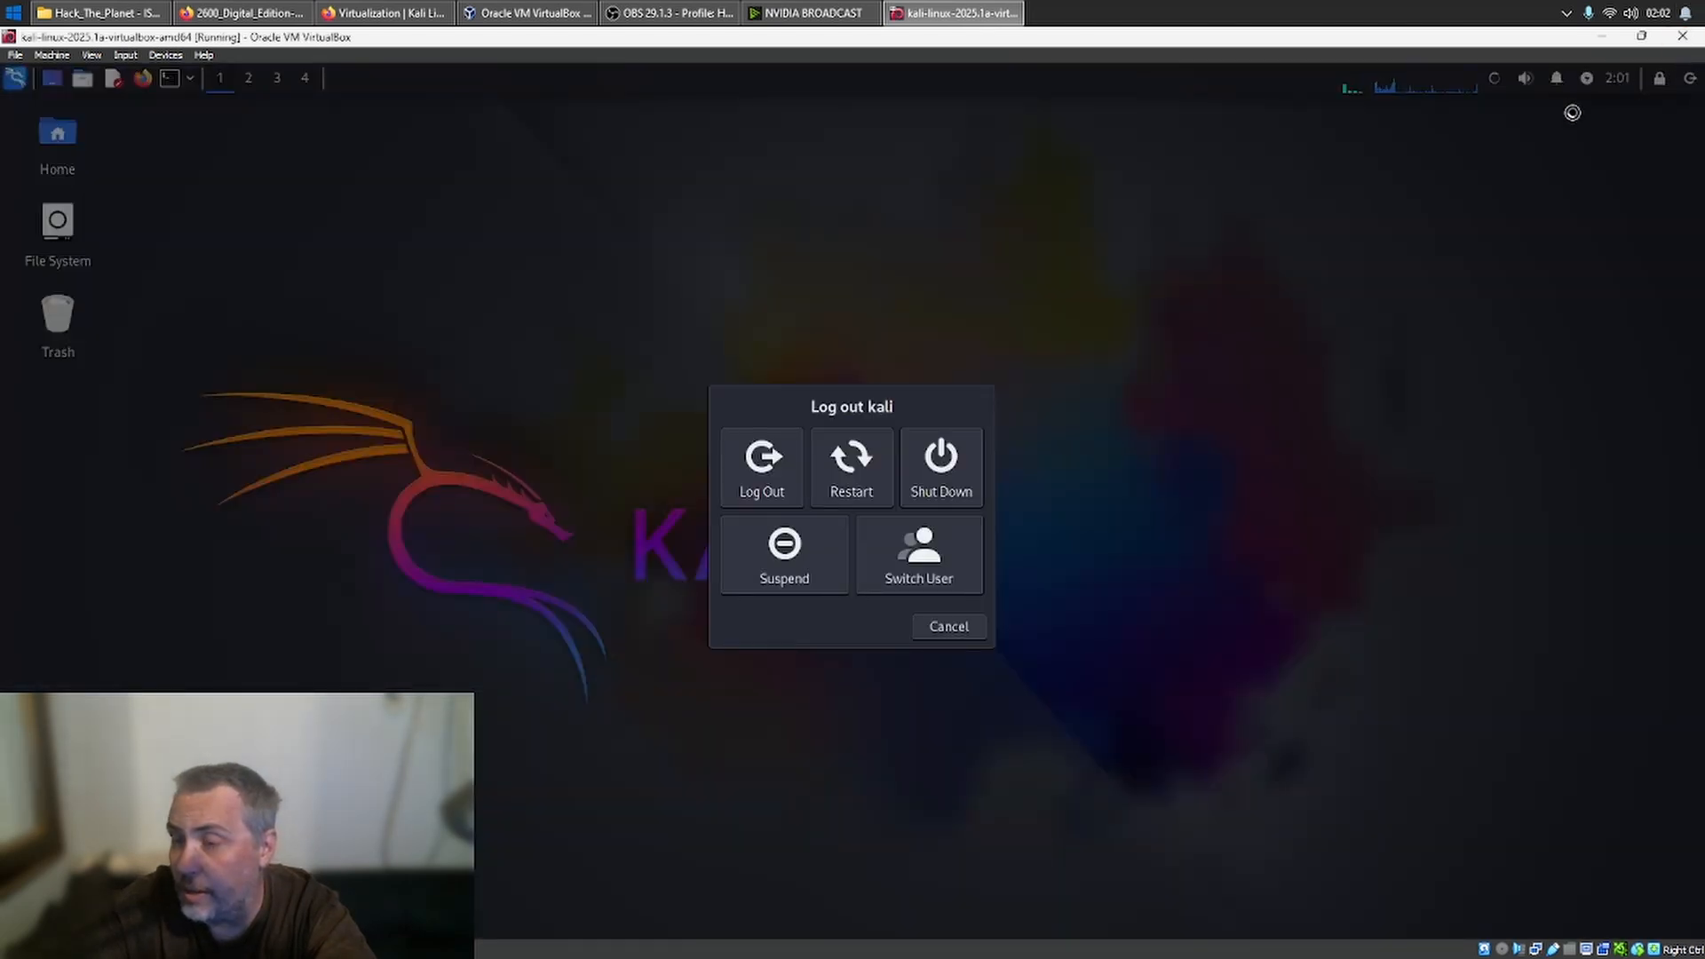
left_click(944, 620)
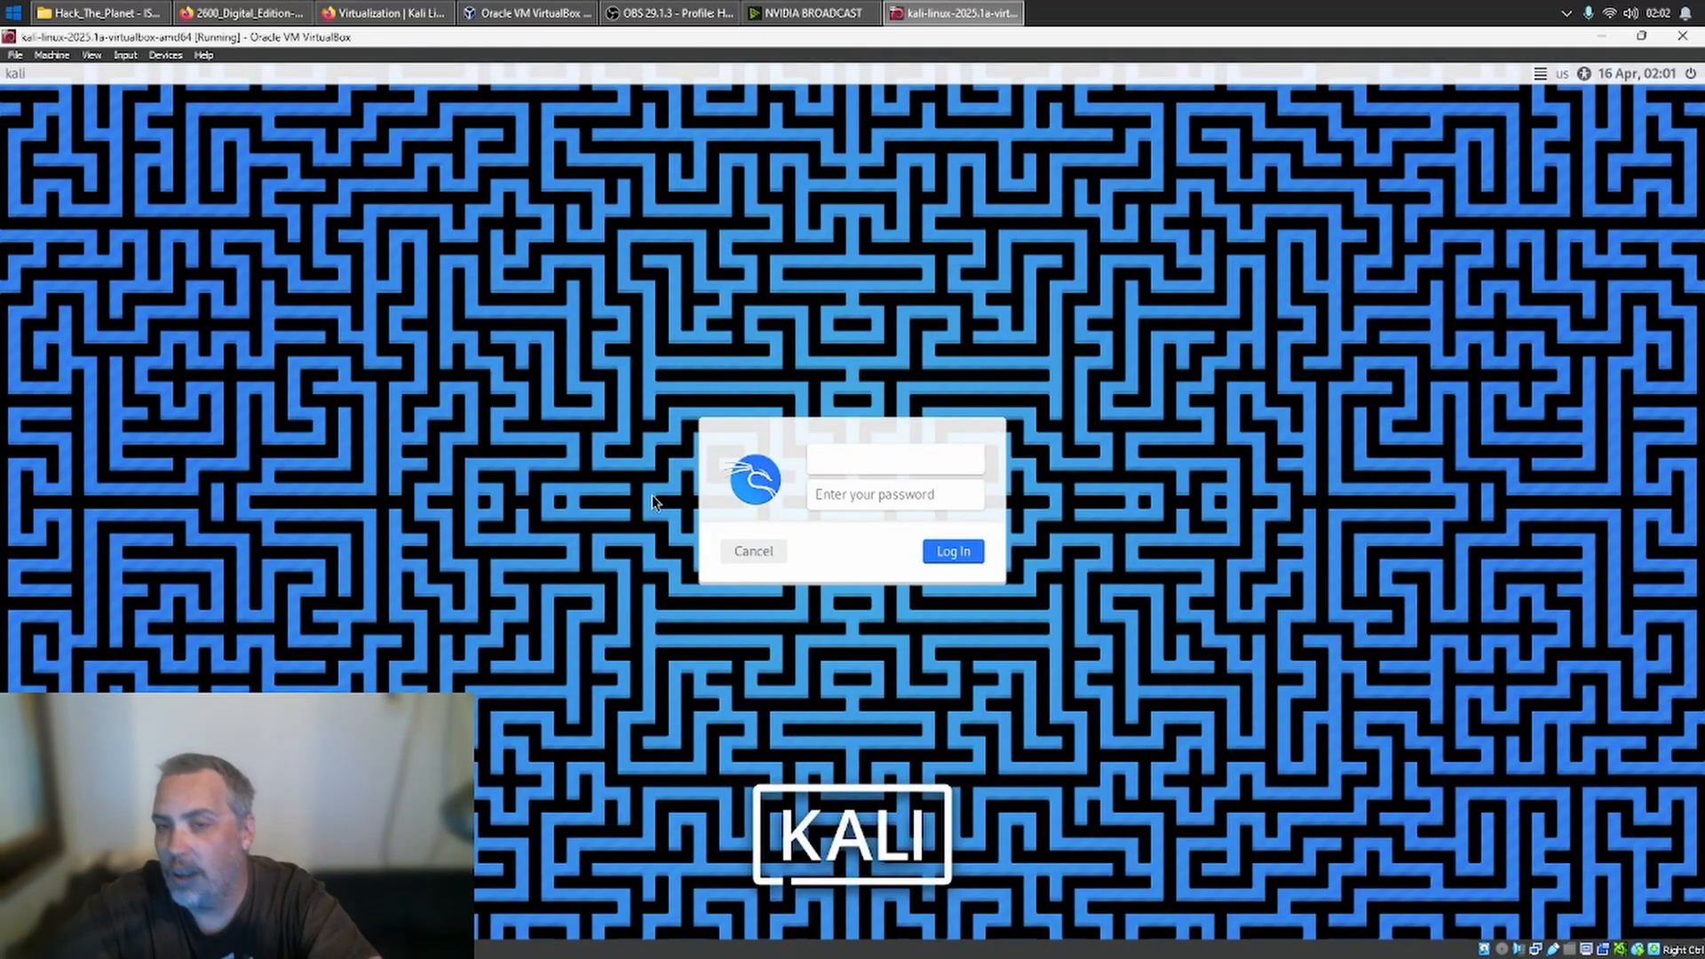
left_click(1691, 74)
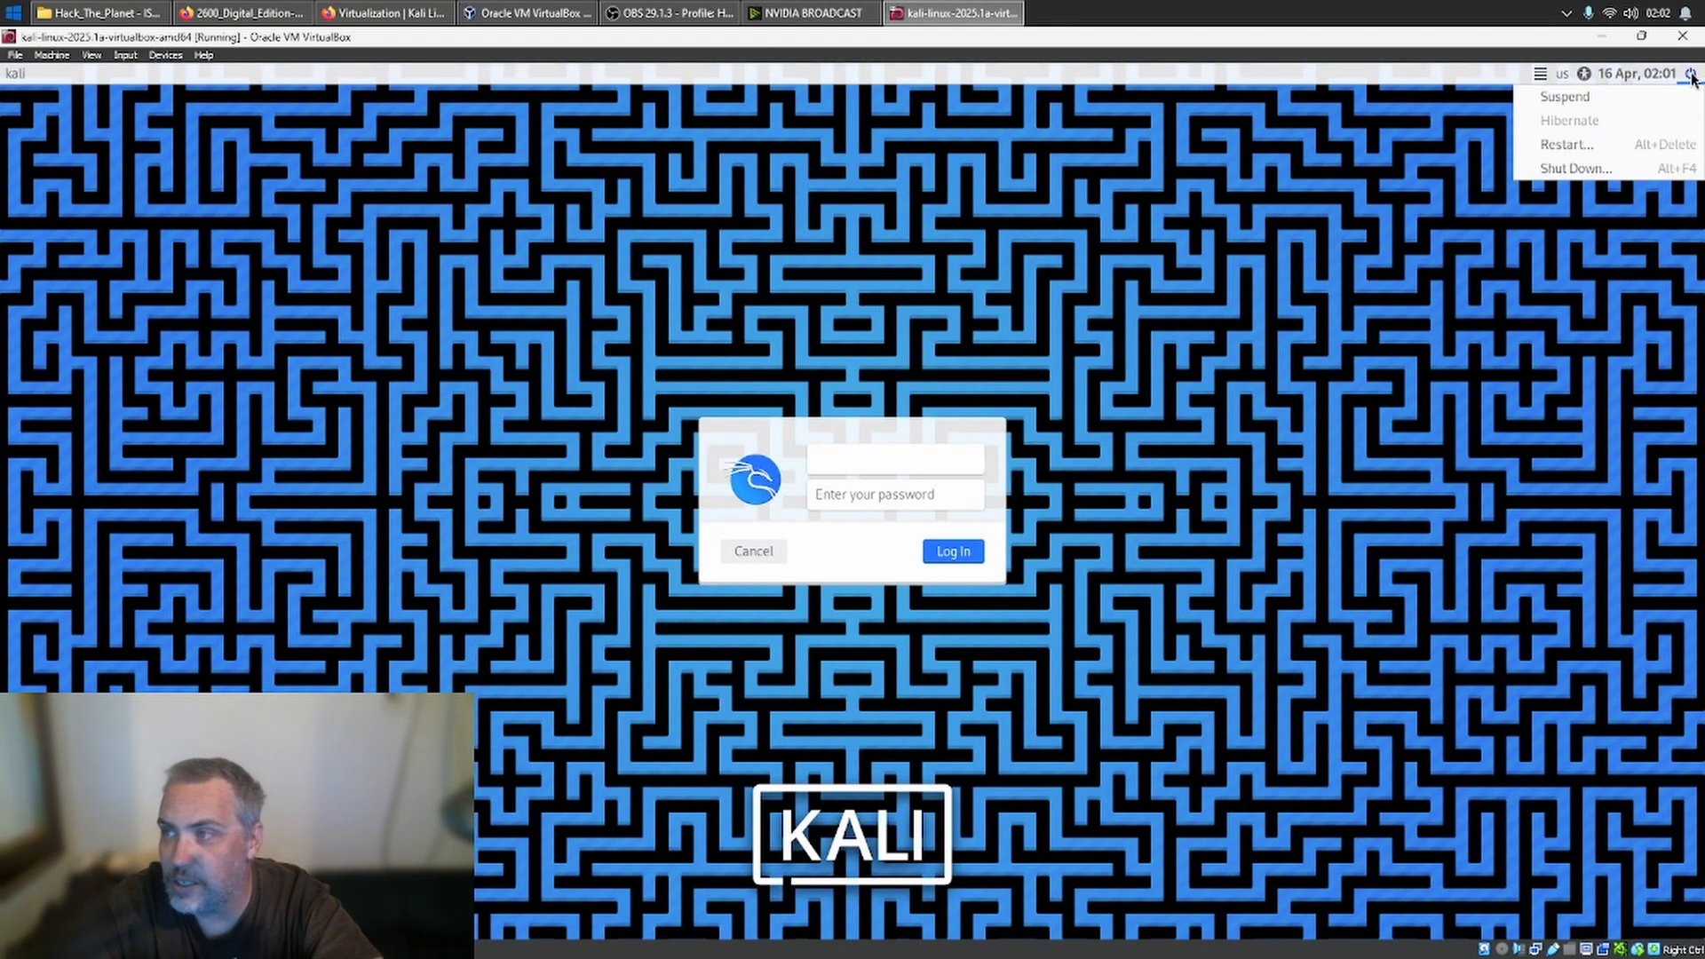
left_click(1615, 164)
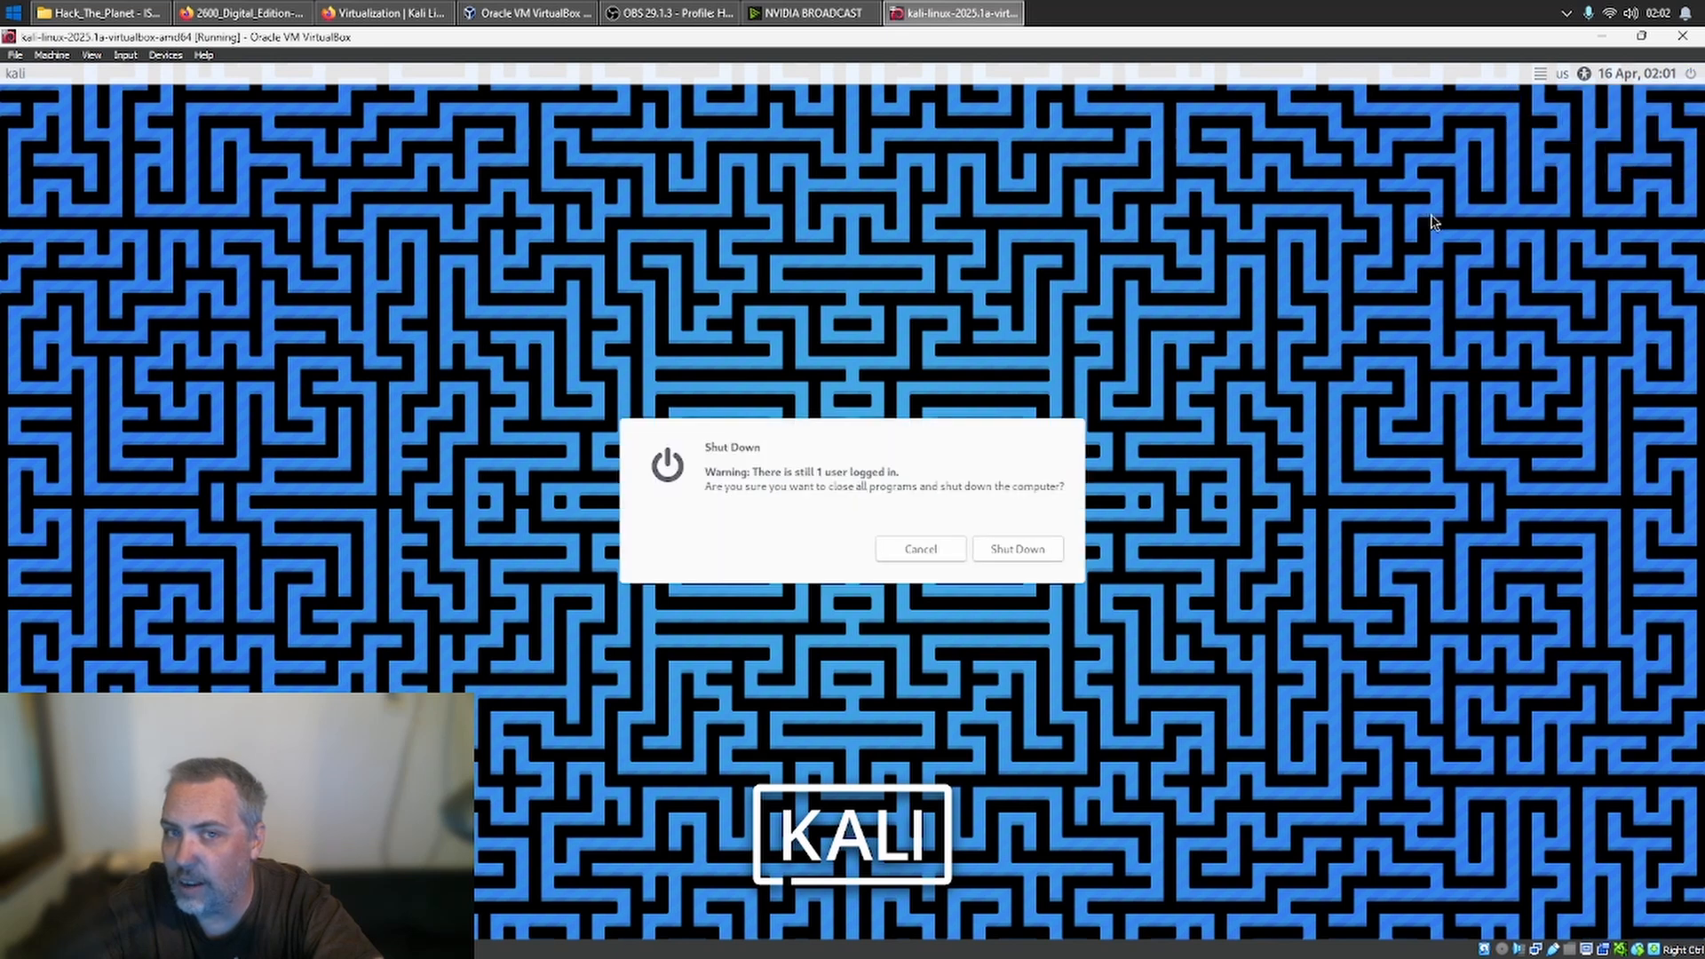
left_click(998, 547)
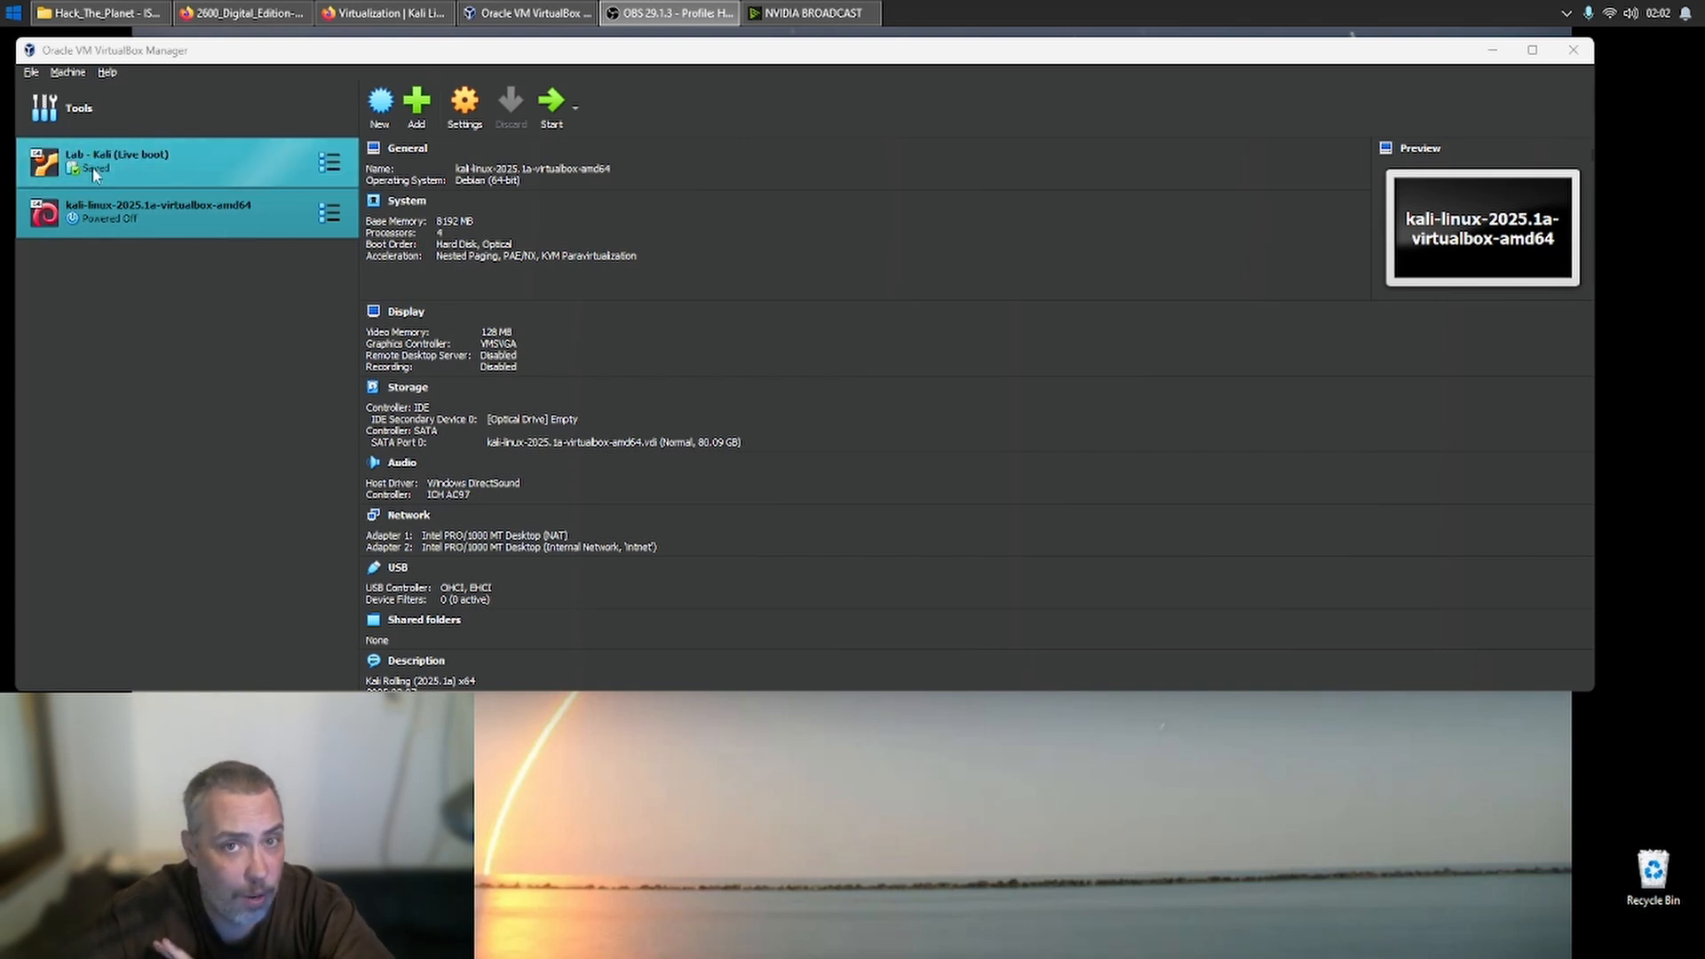
- Start creating a new virtual machine in VirtualBox Manager and name it kali live
left_click(188, 359)
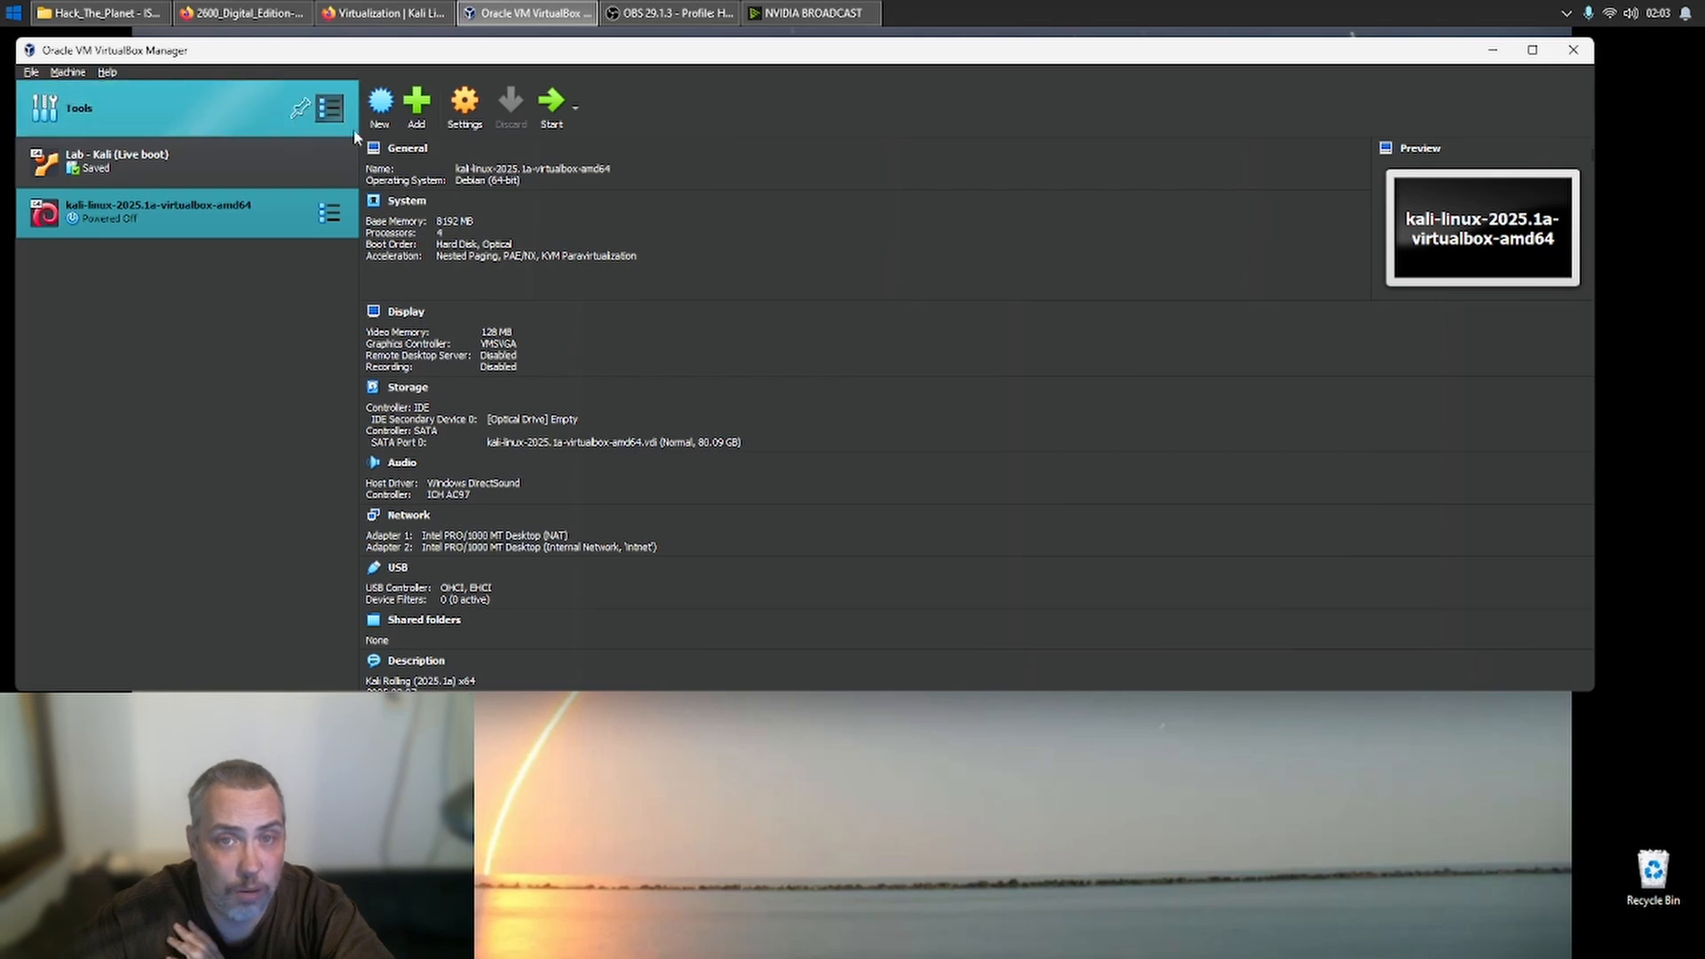
left_click(387, 101)
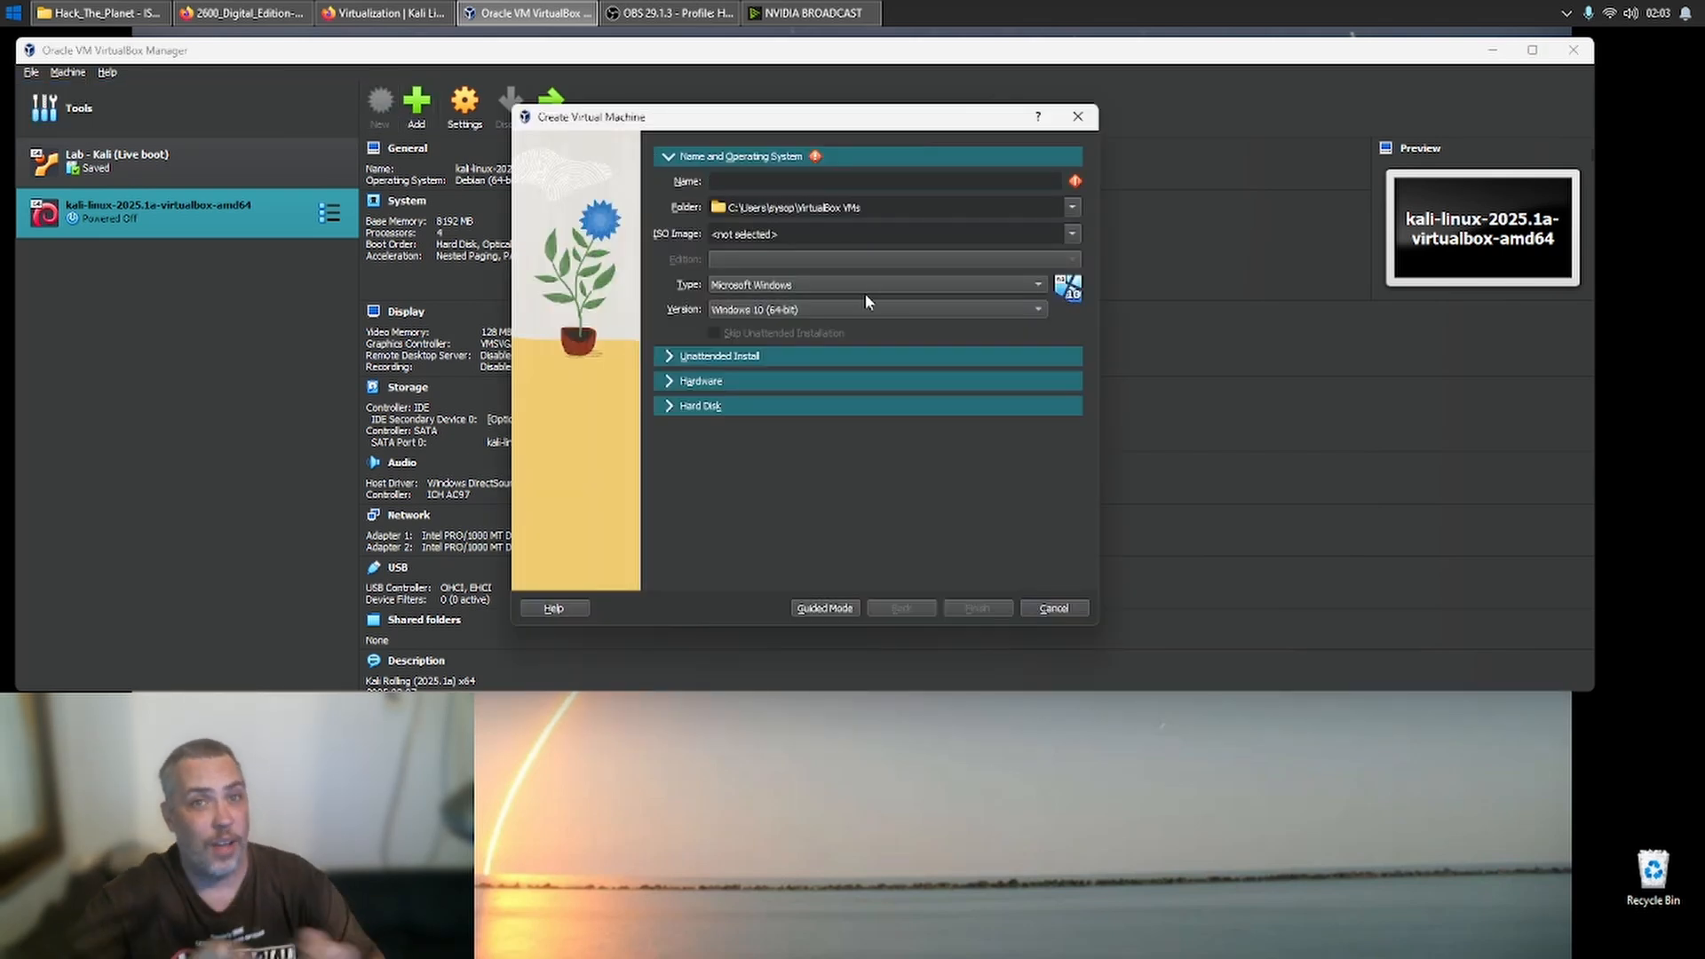
type("kali")
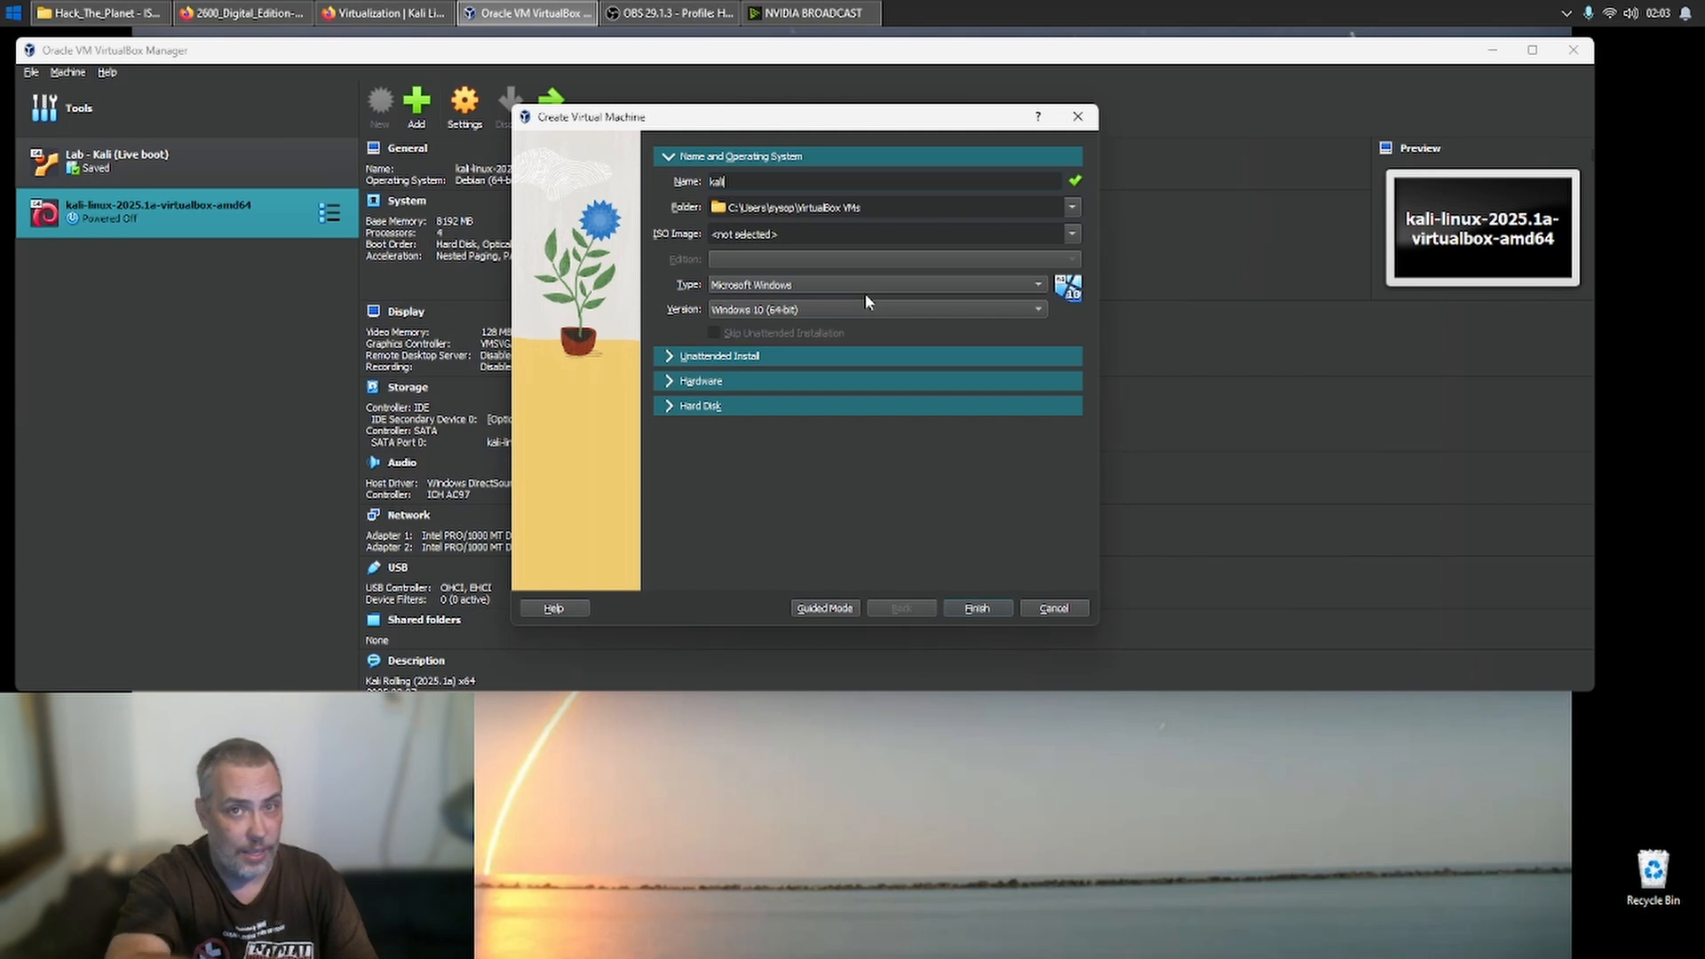
type(" ;")
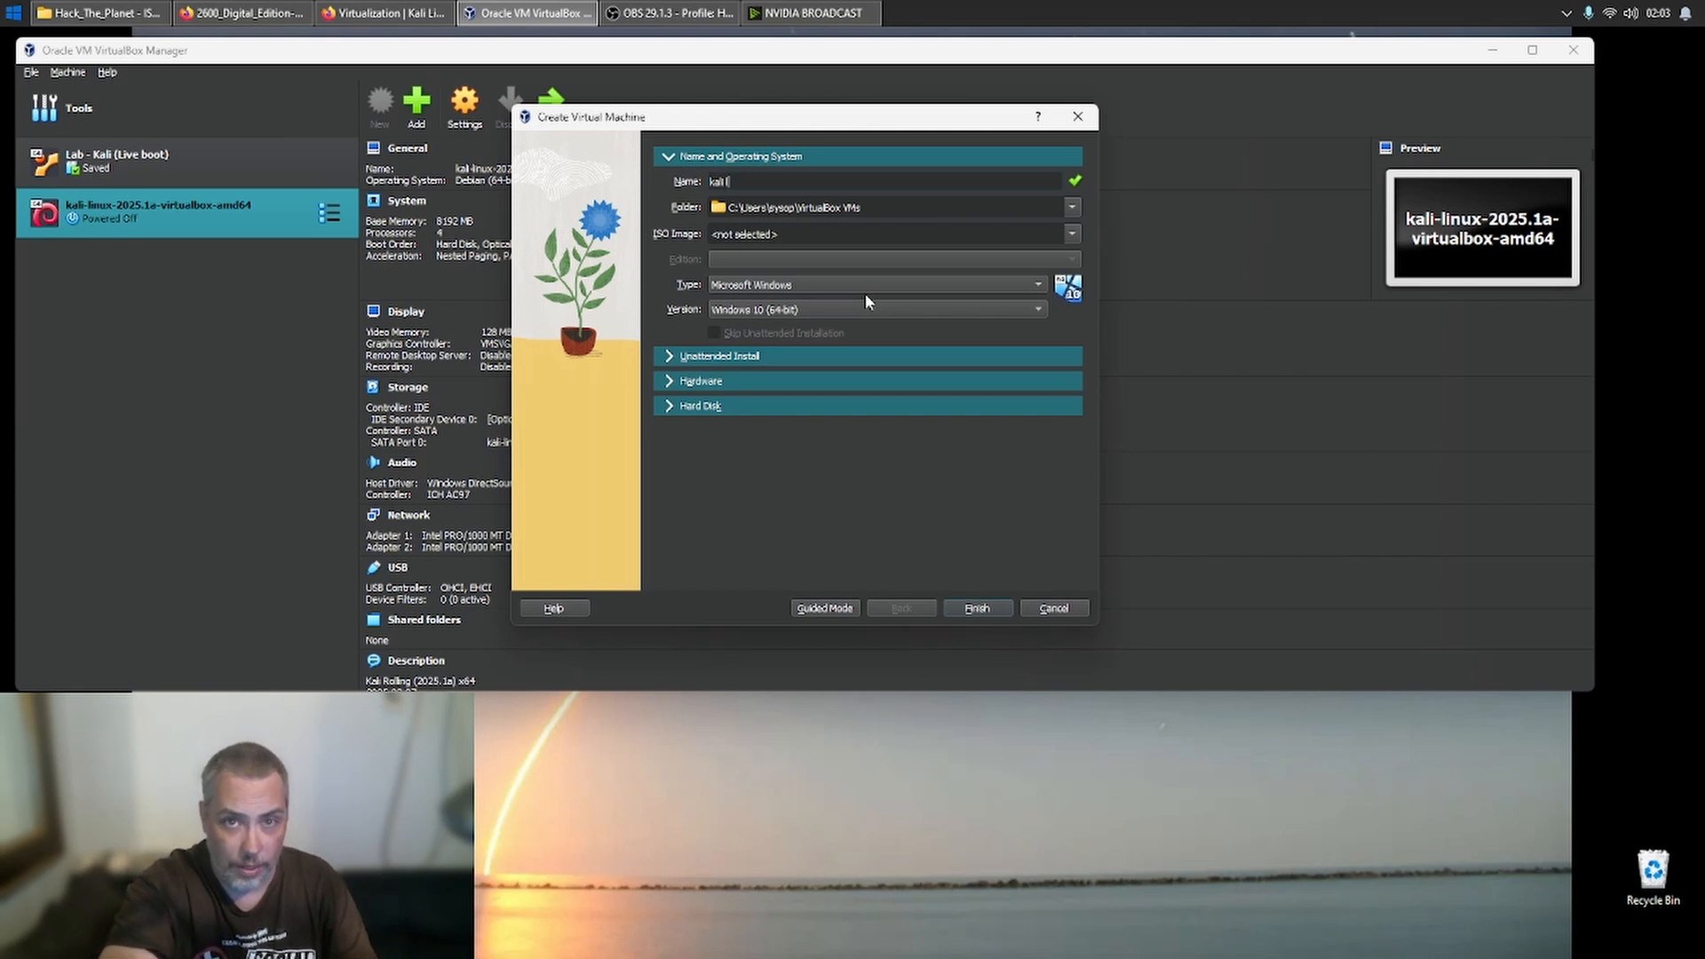
type("ive")
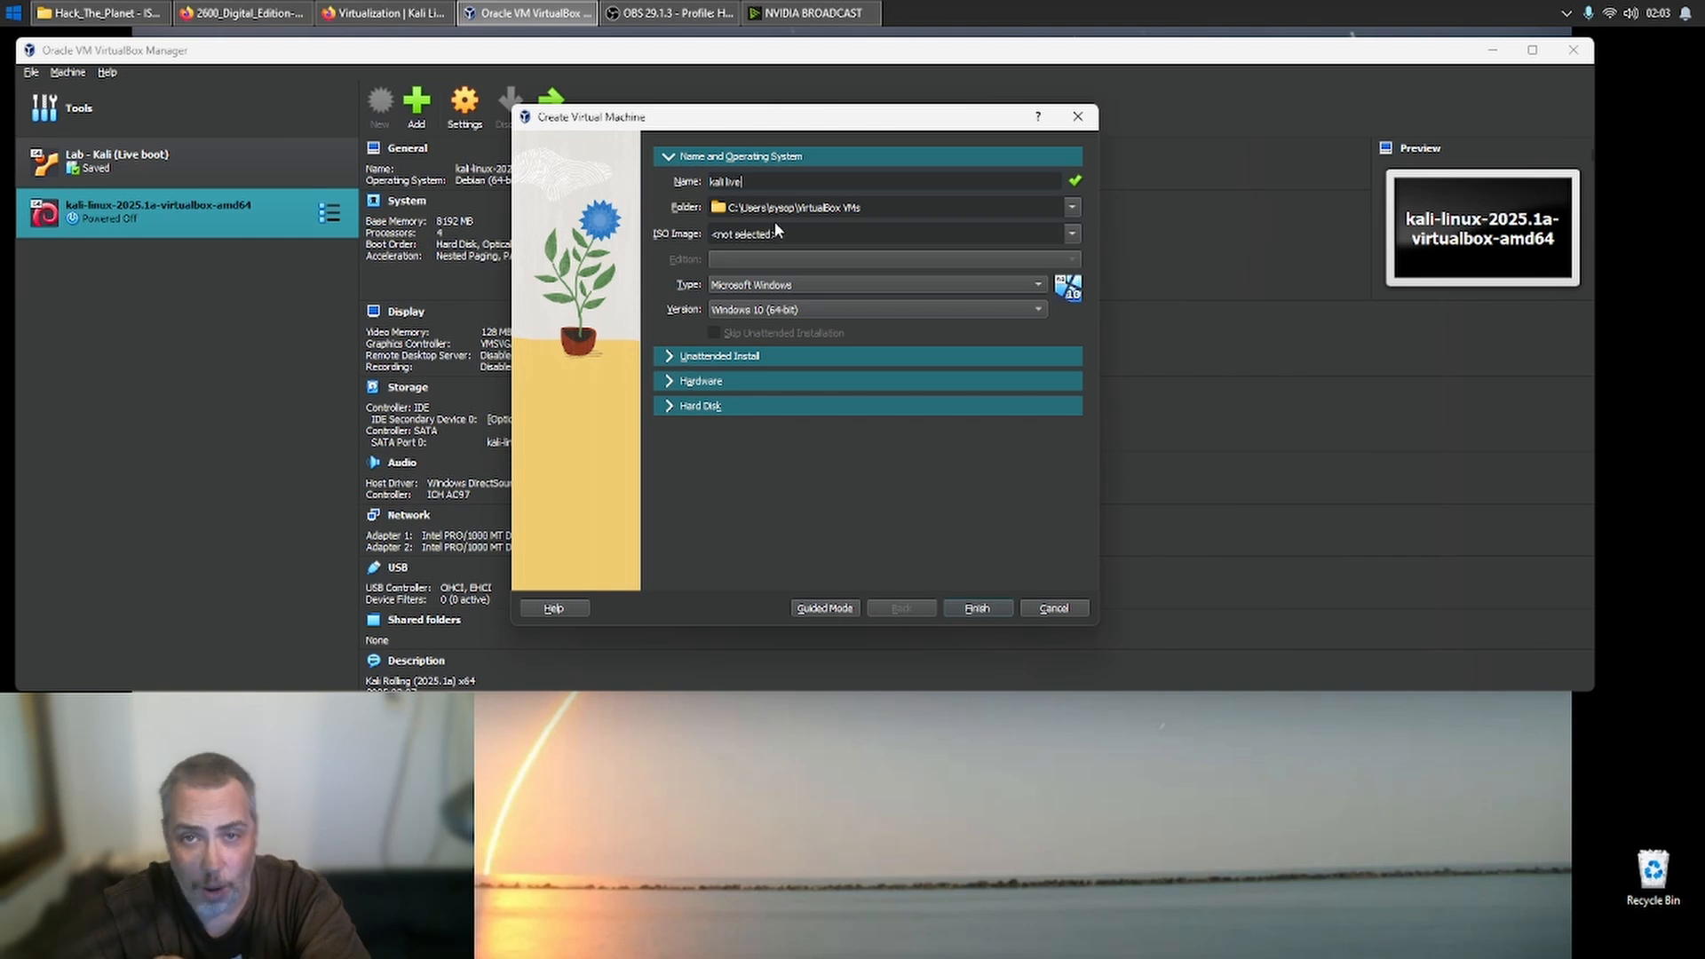
- Set the new virtual machine's storage folder to D:\Hacking VMs
left_click(1072, 209)
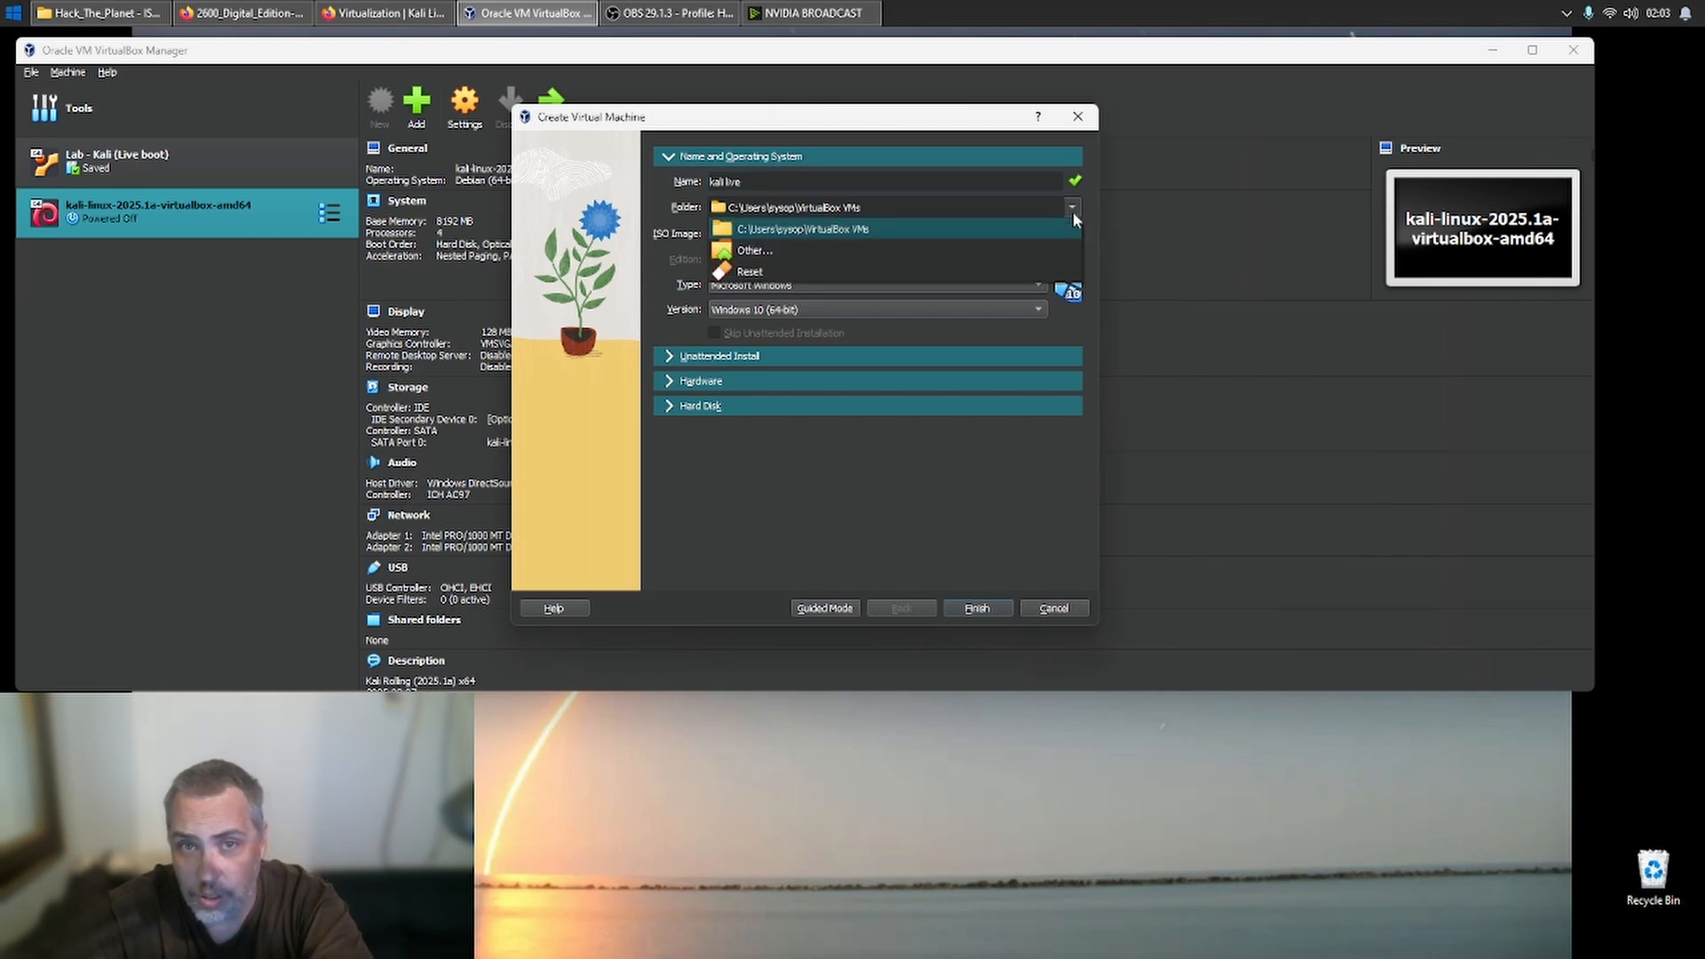
left_click(929, 253)
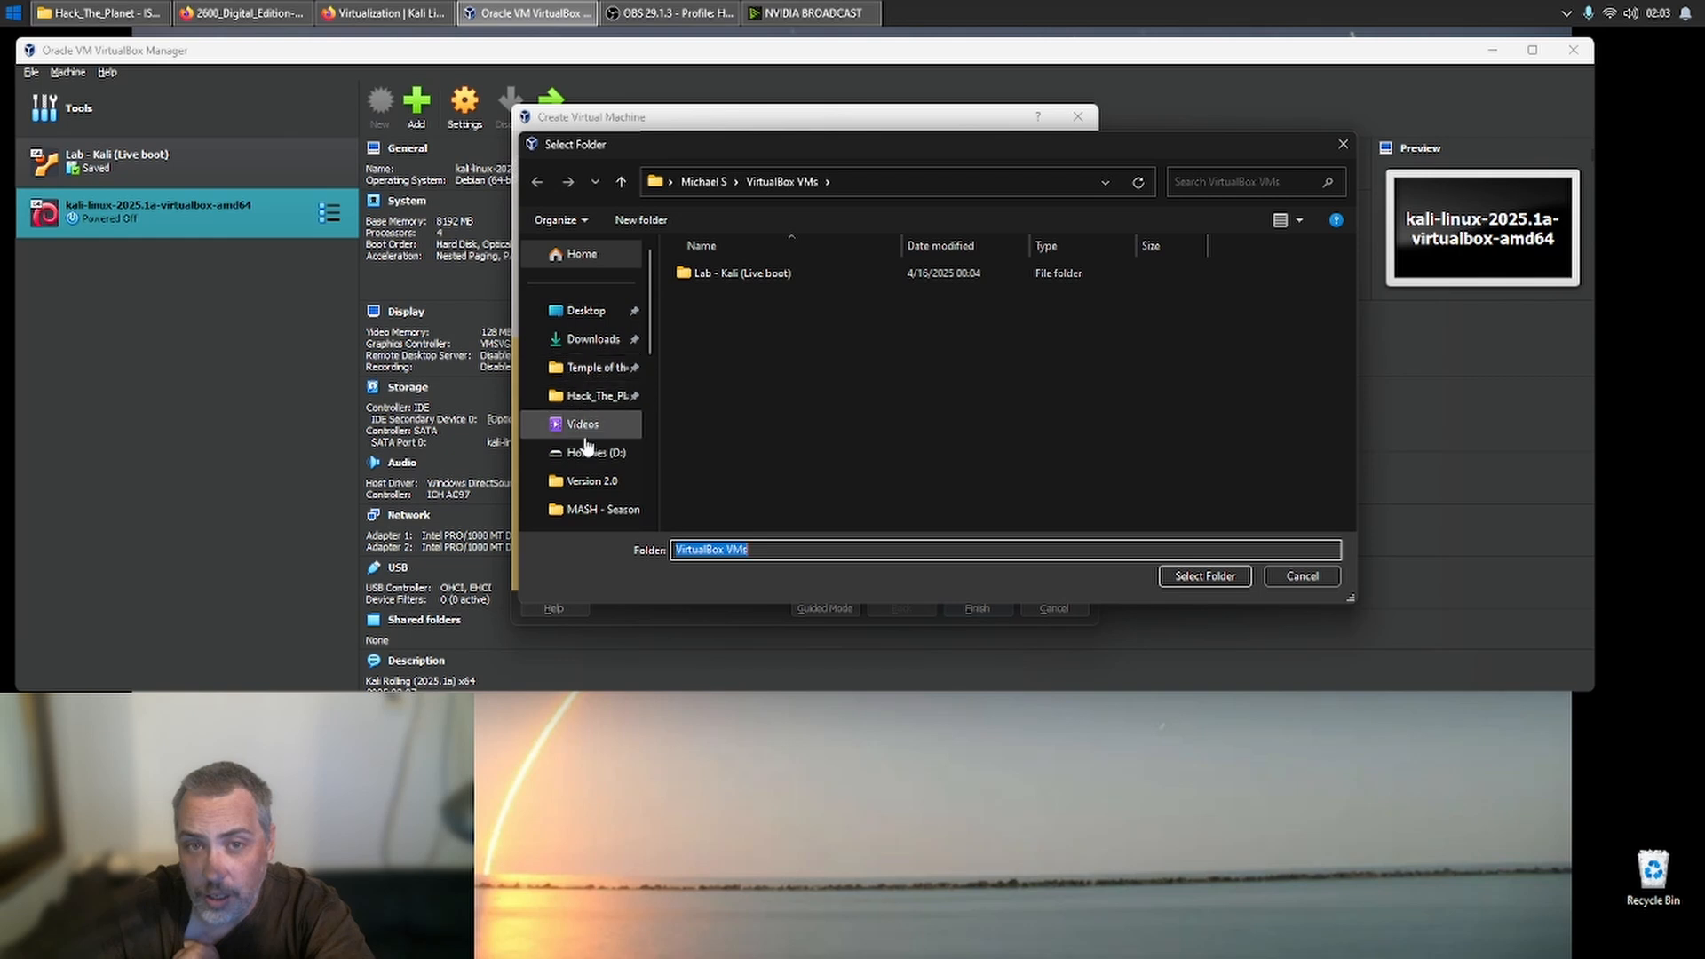
left_click(599, 452)
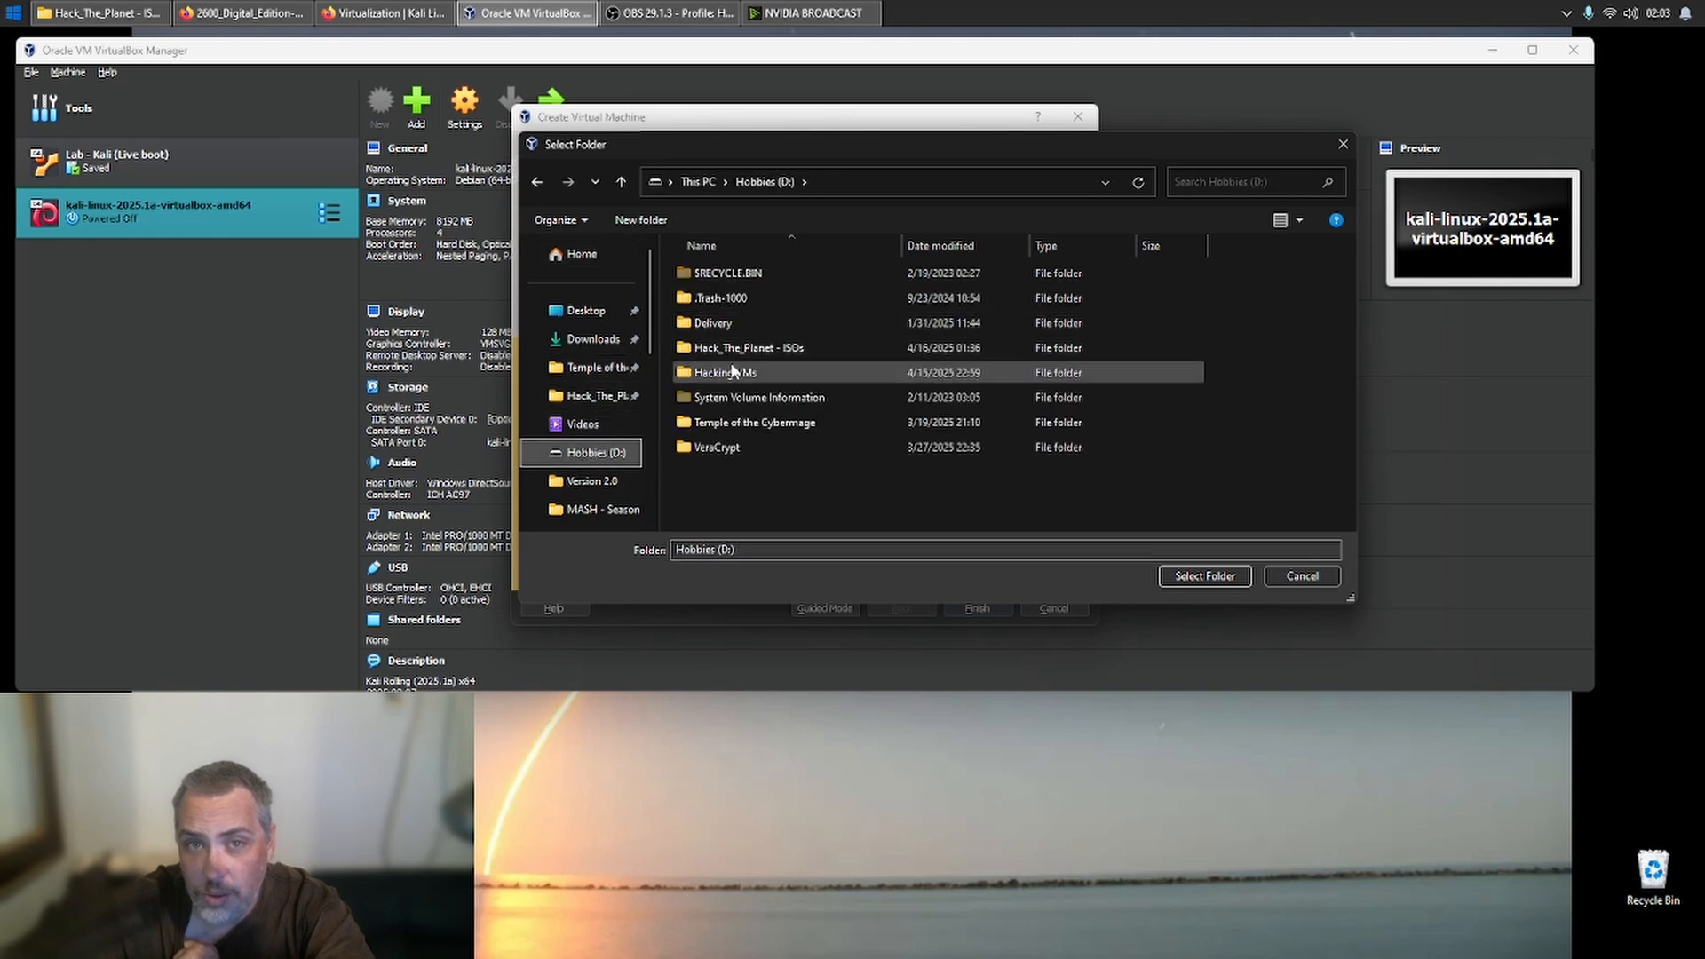
double_click(721, 373)
left_click(1203, 578)
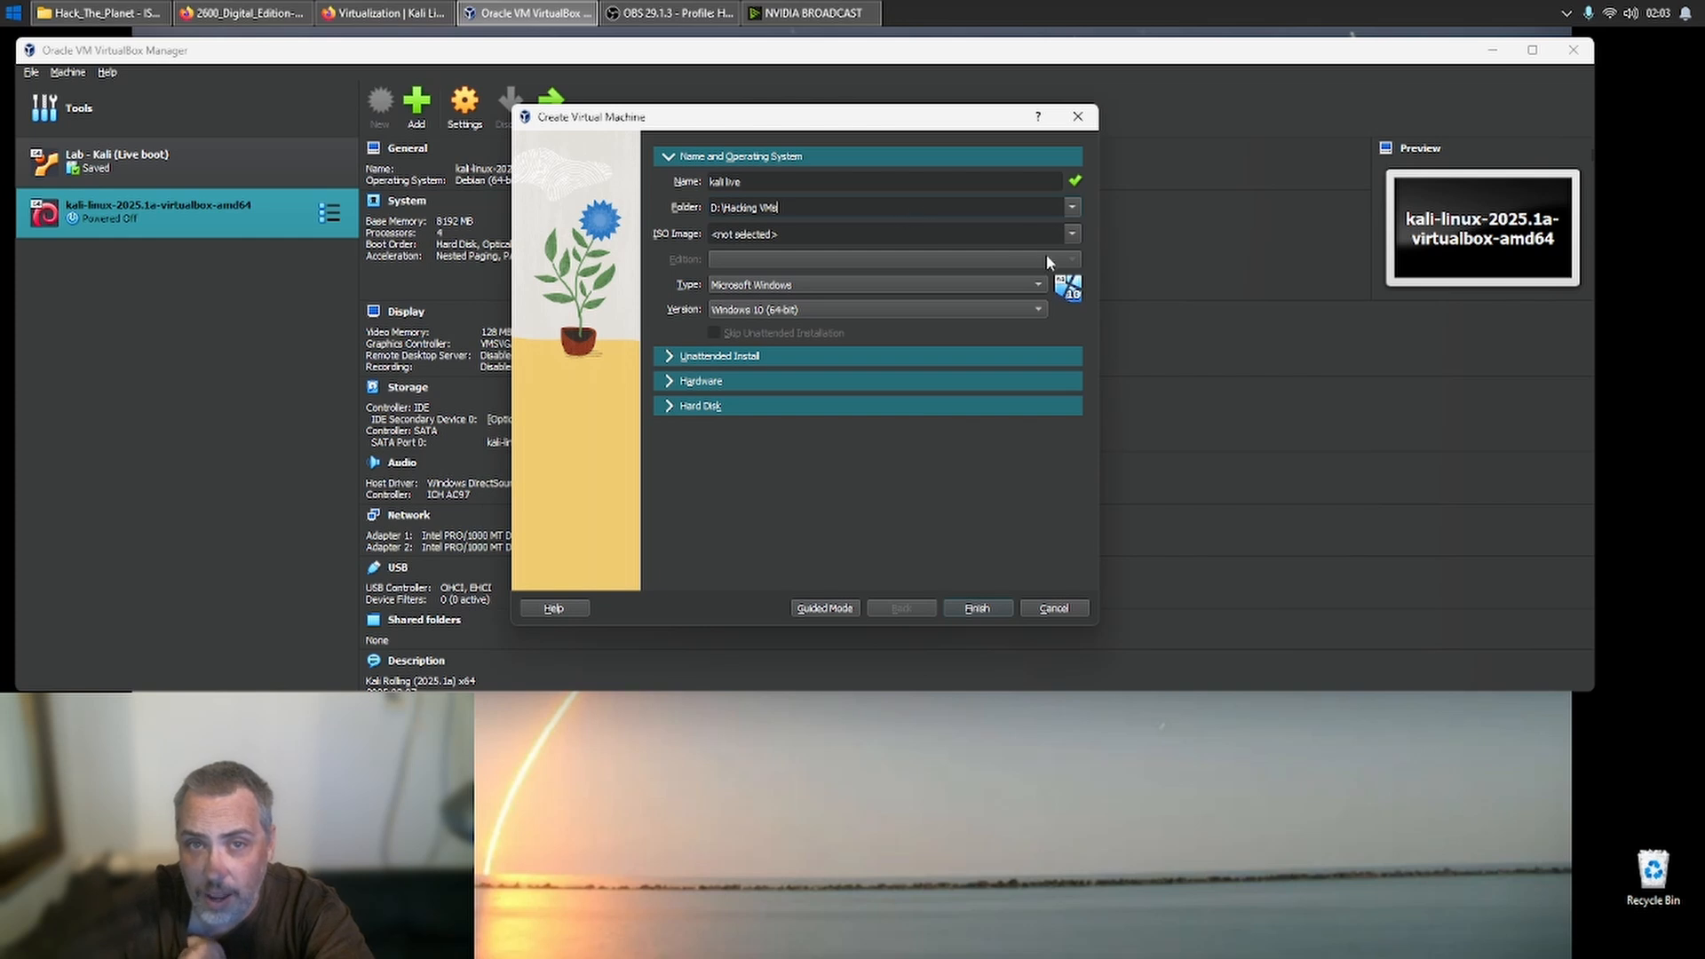
- Assign kali-linux-2025.1a-live-everything-amd64.iso from D:\Hack_The_Planet - ISOs as the new machine's ISO image and skip unattended installation
left_click(1071, 236)
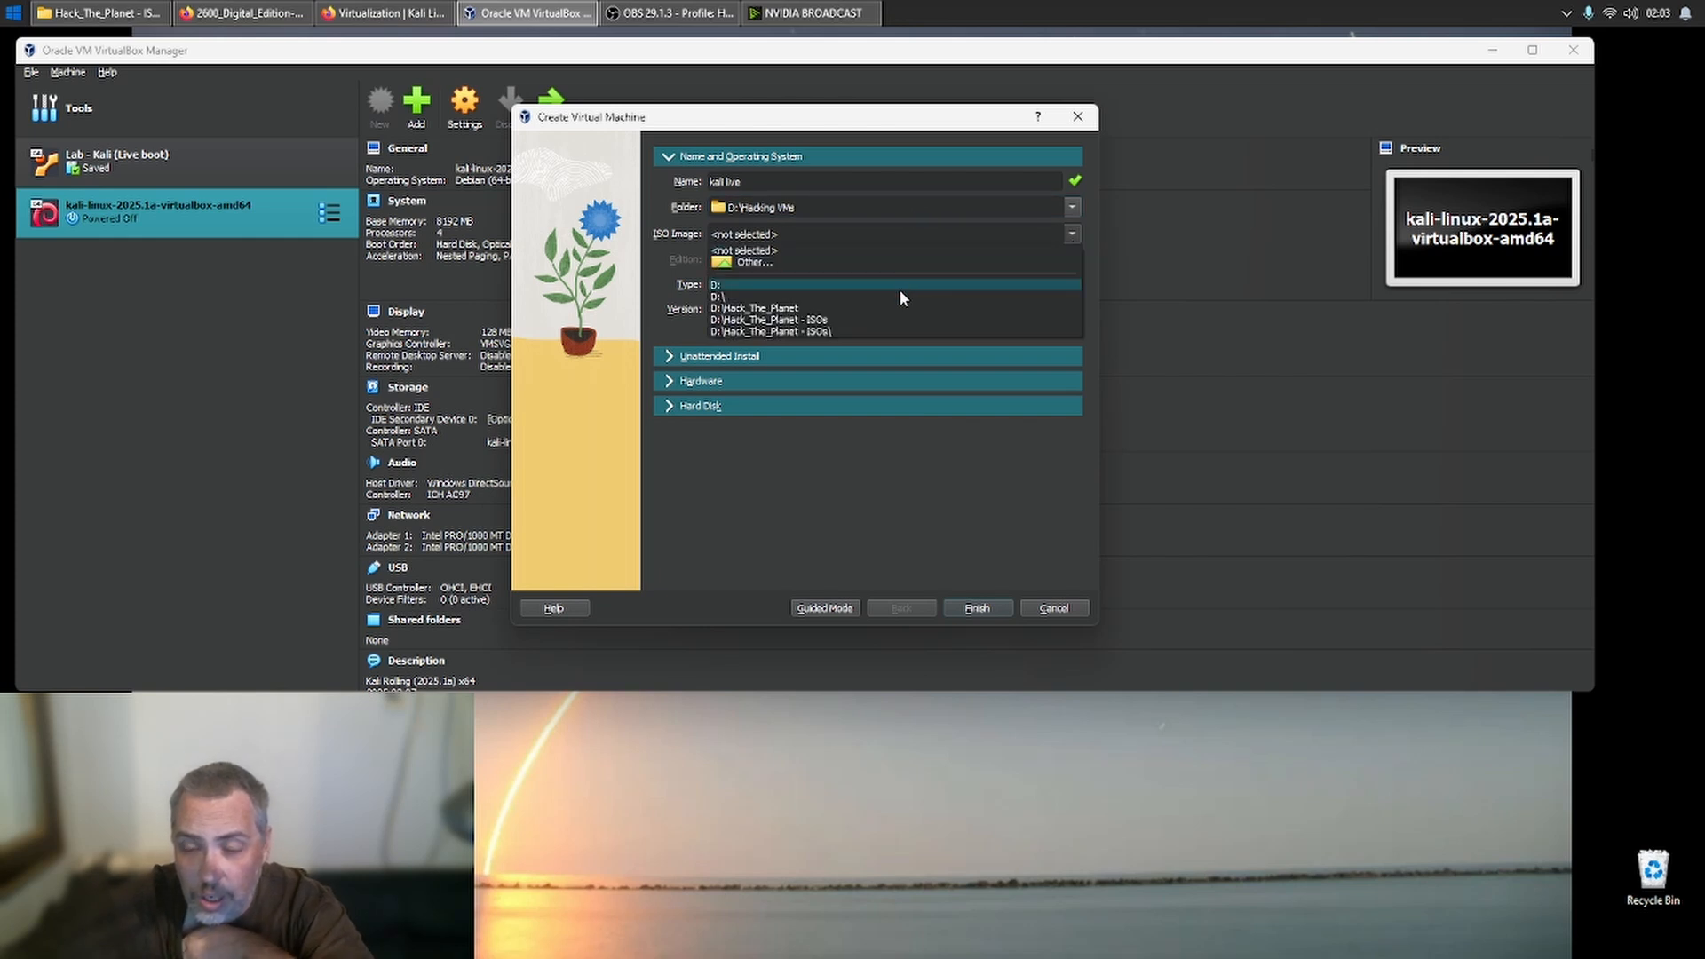
left_click(874, 328)
left_click(1071, 235)
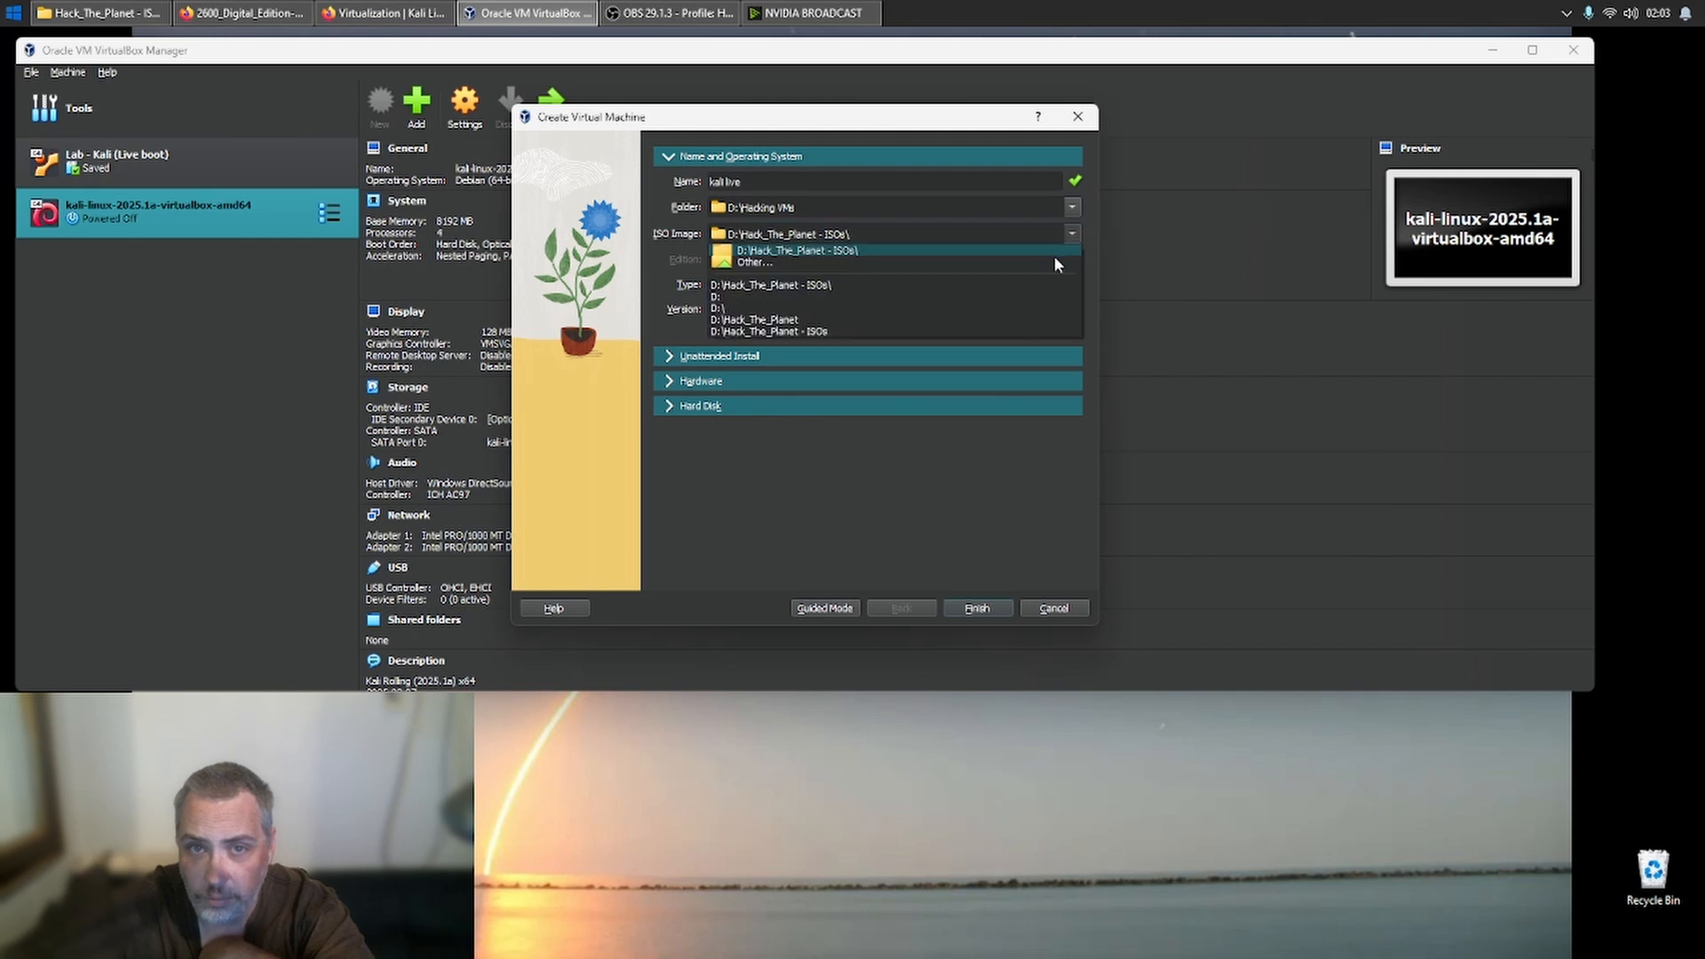
left_click(1041, 264)
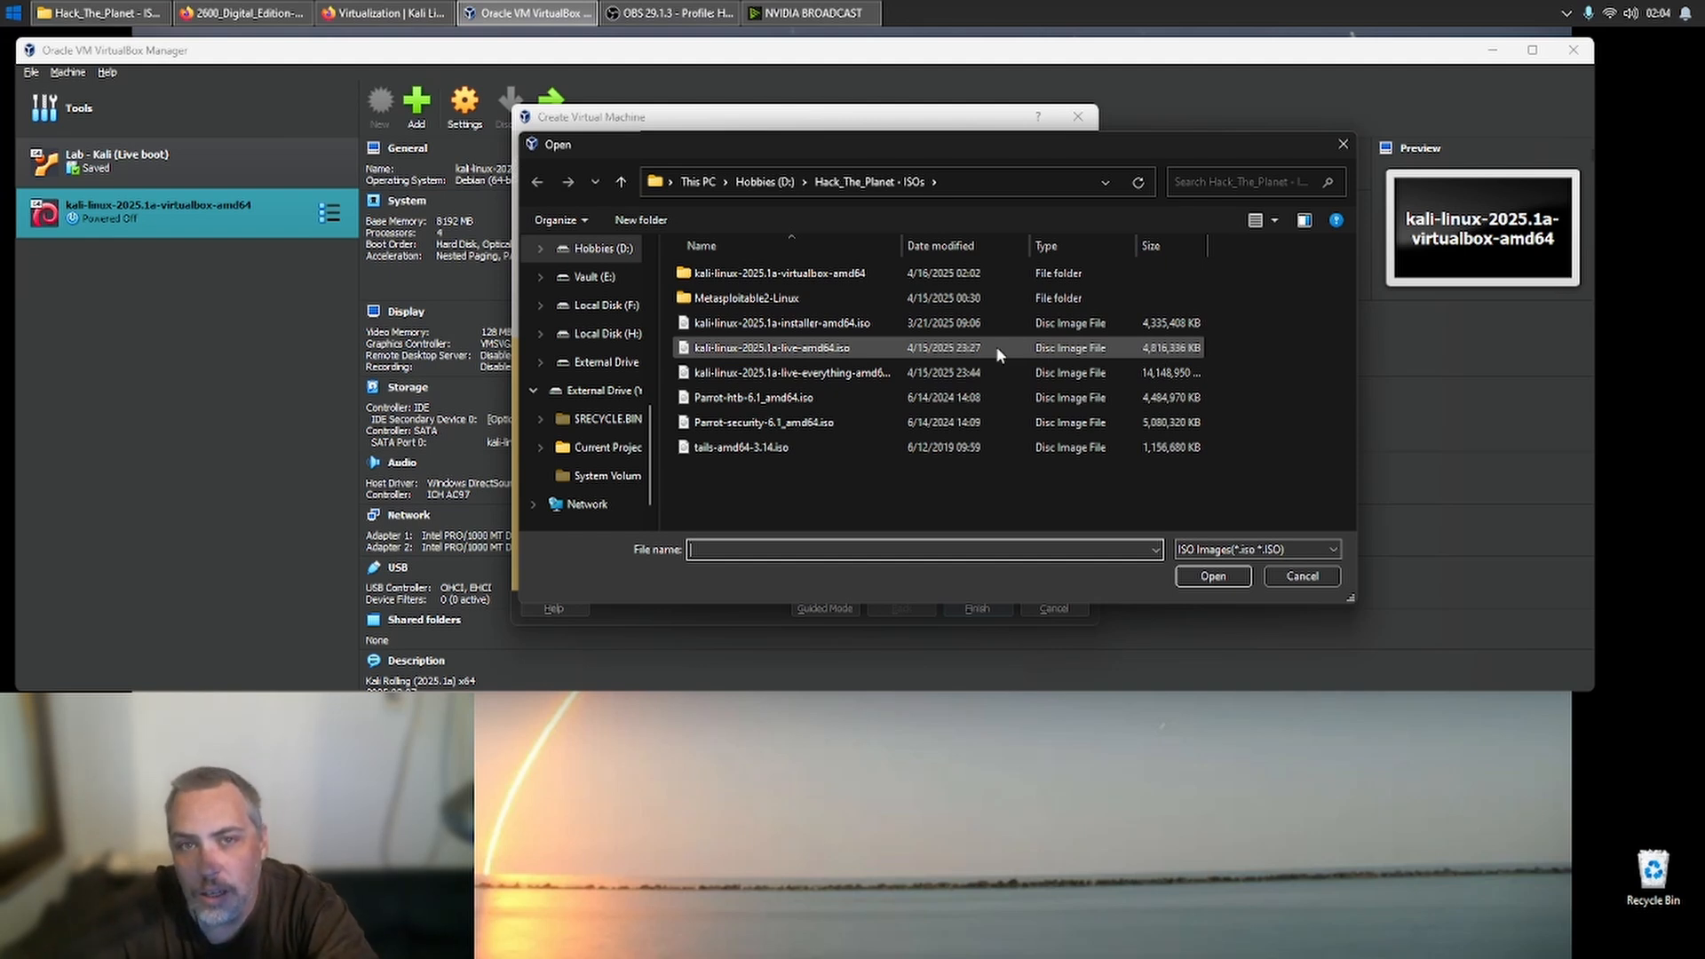
left_click(834, 374)
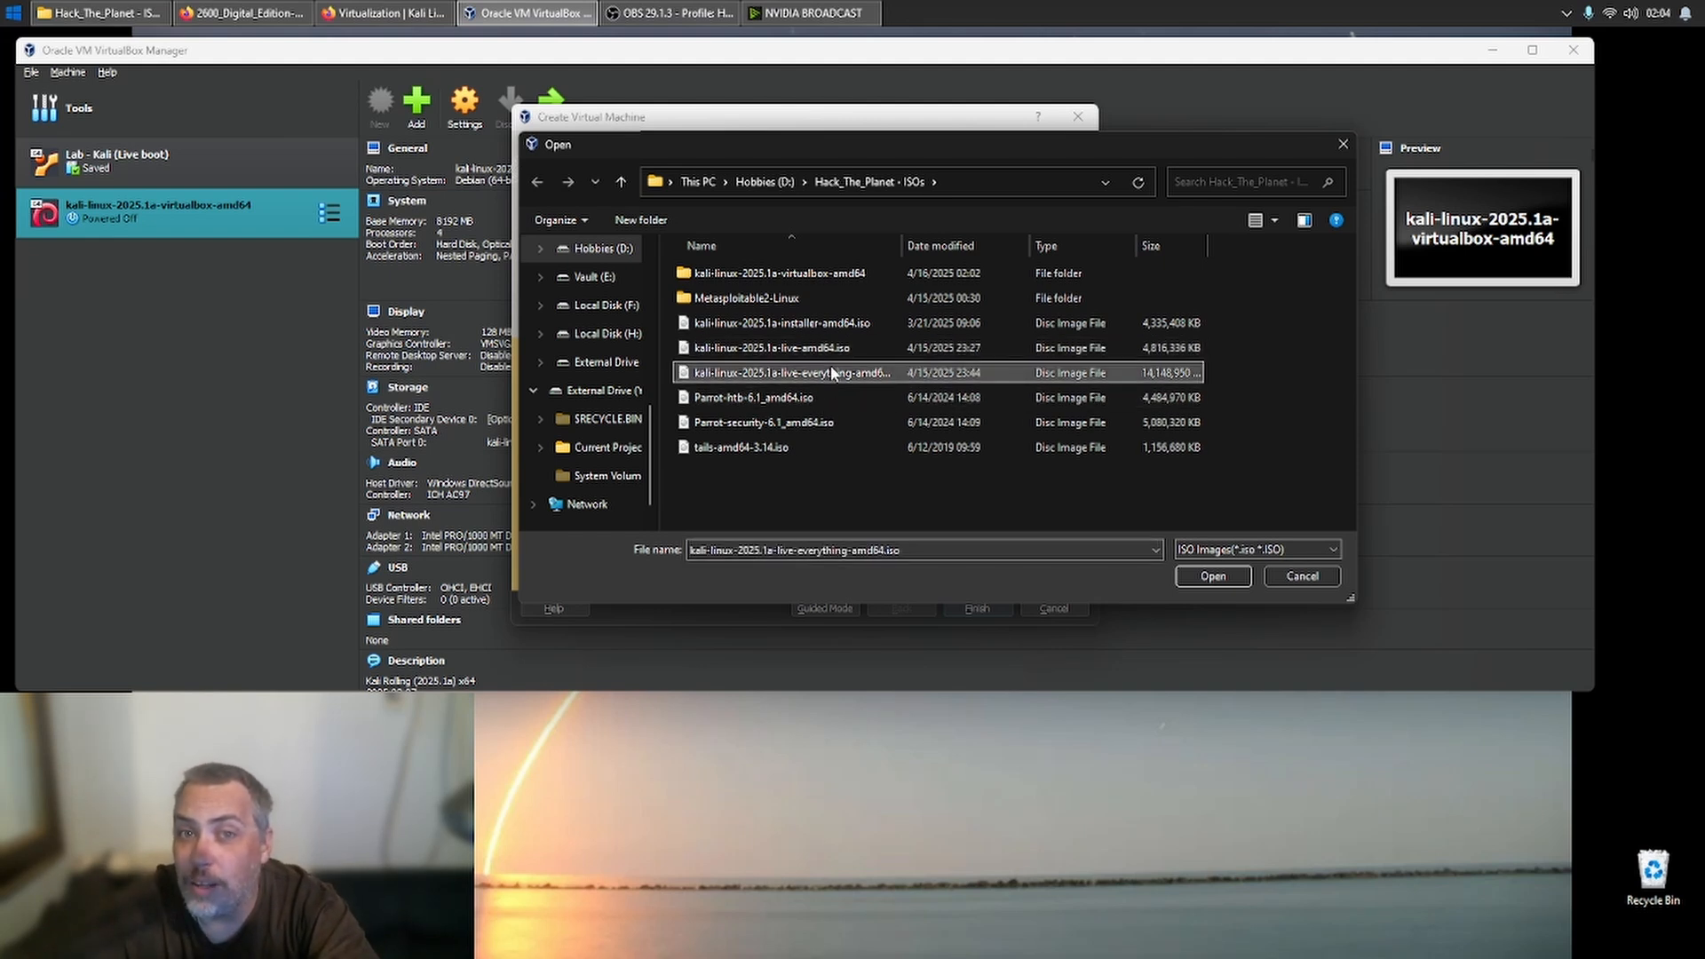
double_click(832, 373)
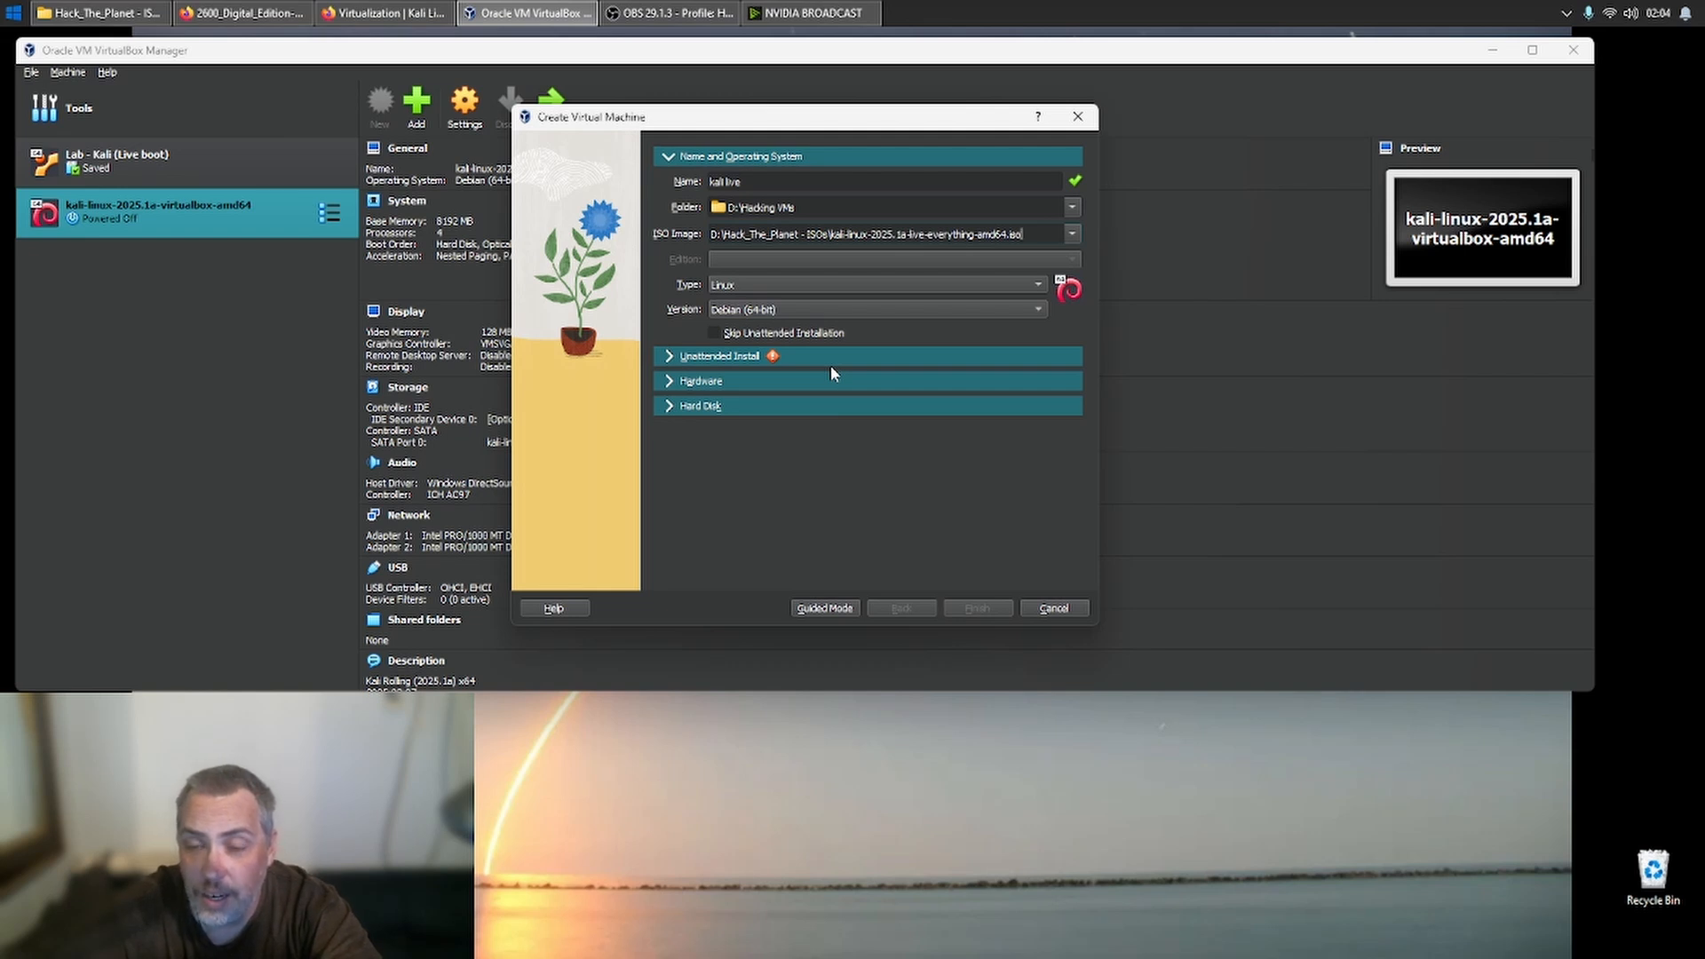
left_click(730, 335)
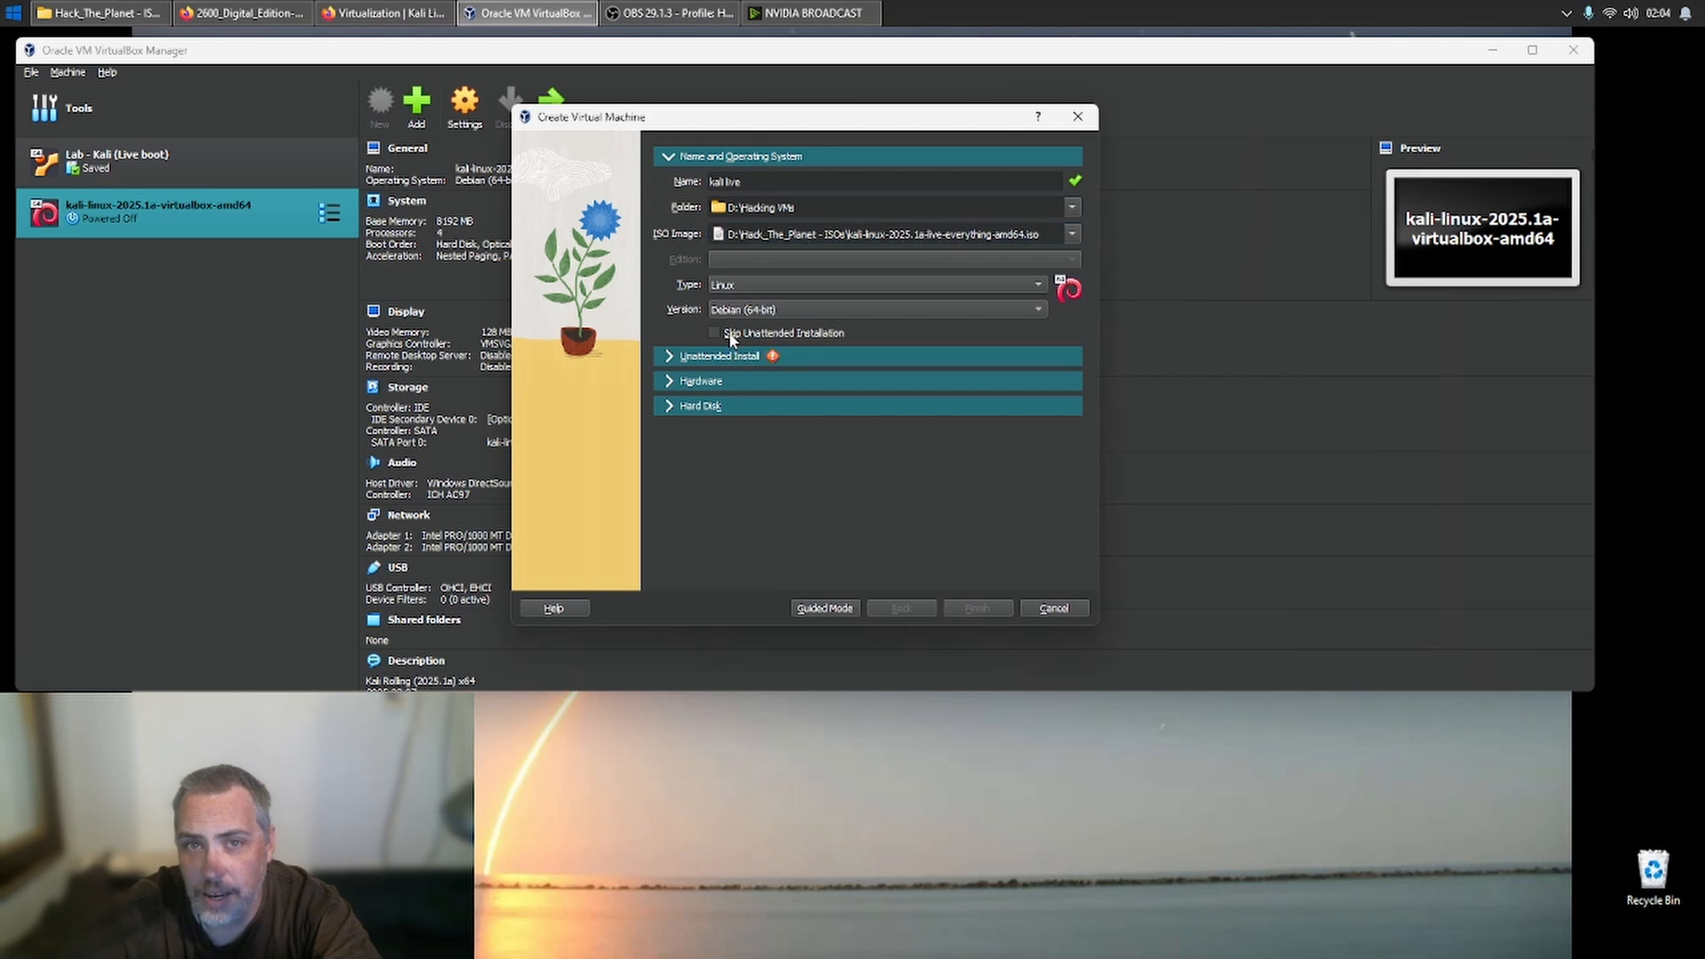
- Give the new machine 8192 MB of base memory and 4 processors, and choose not to add a virtual hard disk
left_click(711, 383)
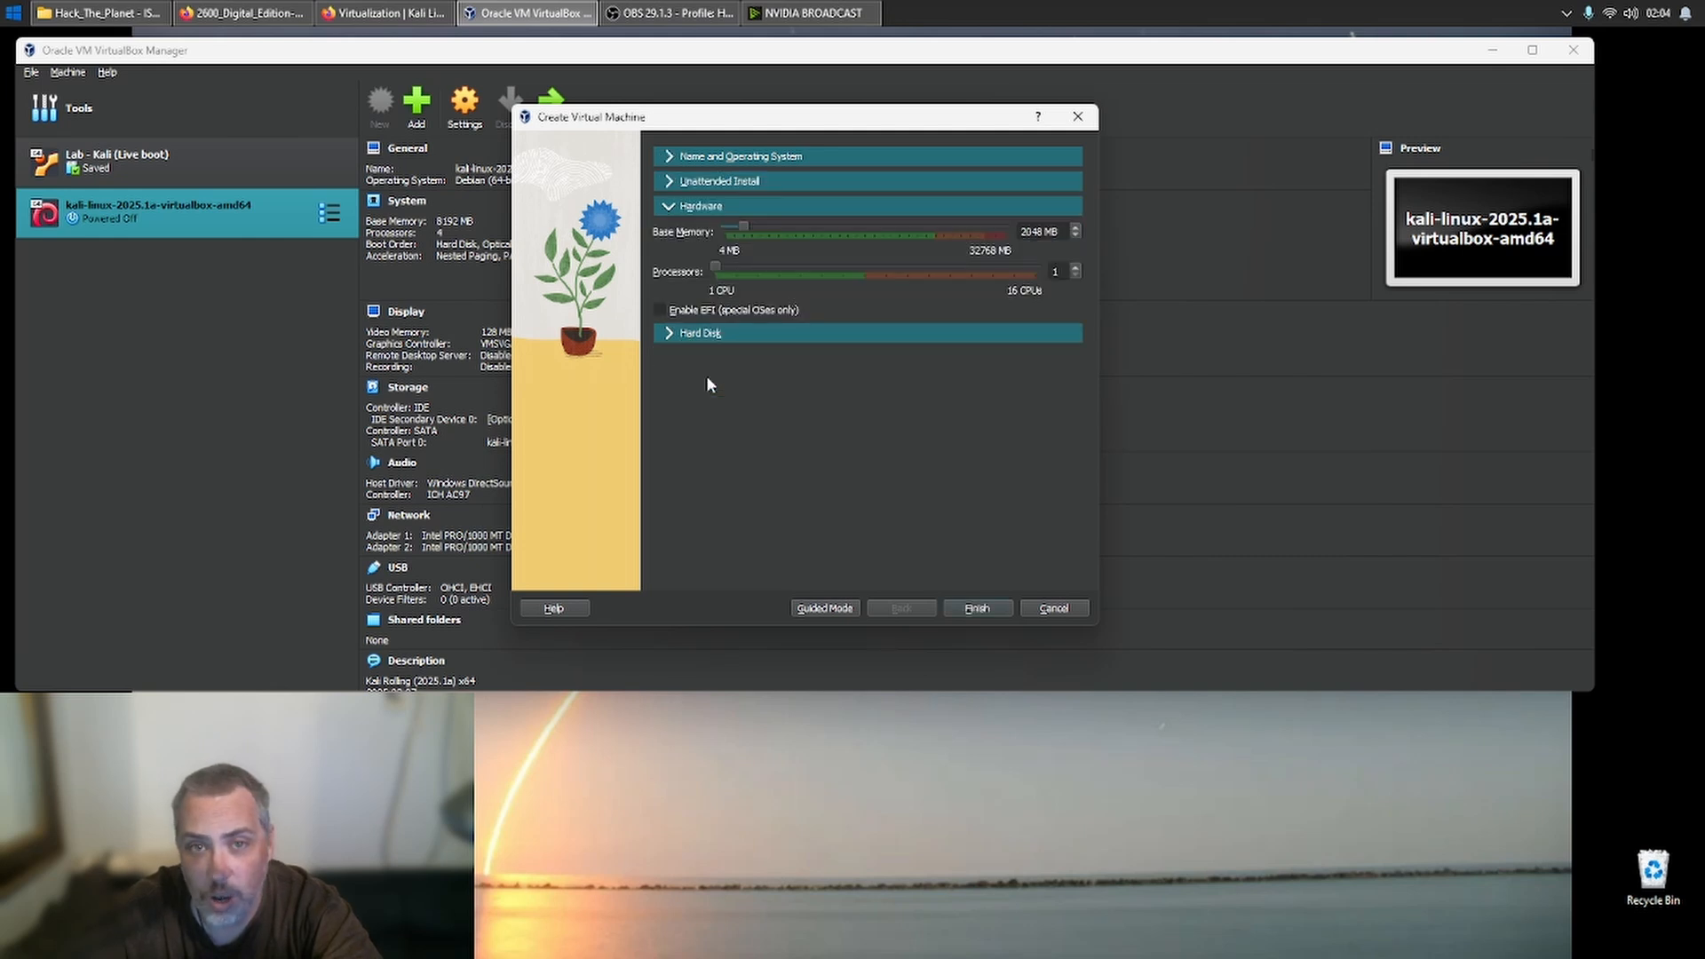
left_click_drag(914, 225, 914, 226)
left_click(736, 227)
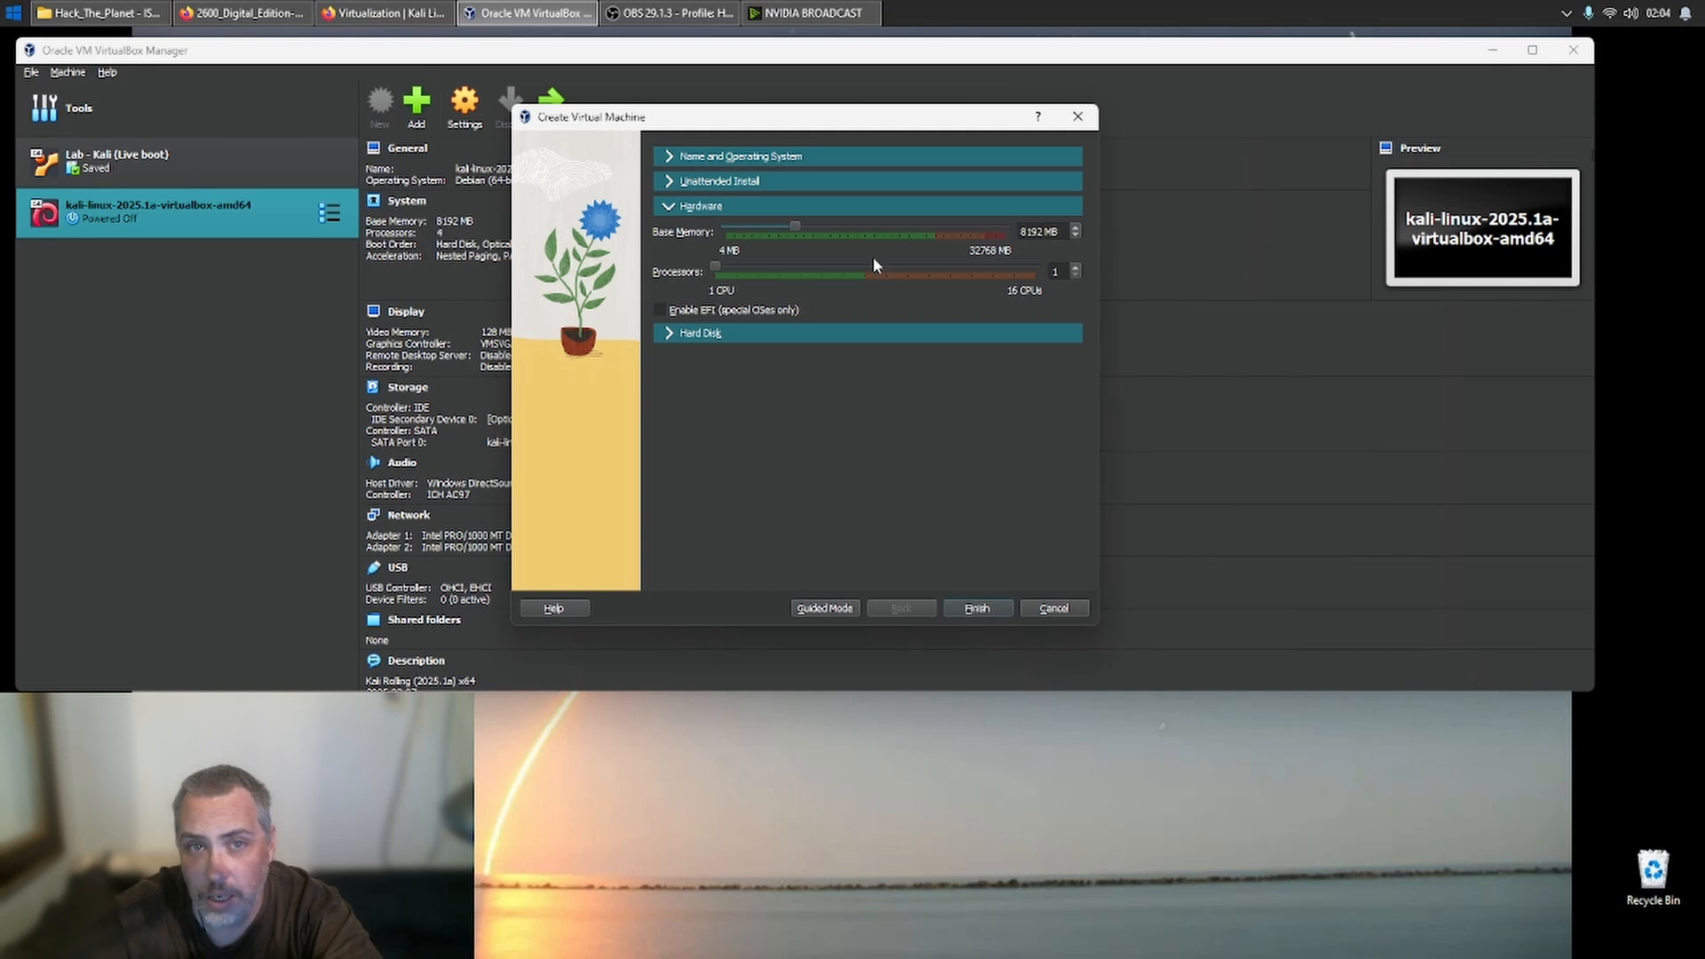
left_click_drag(848, 265, 848, 265)
left_click(720, 264)
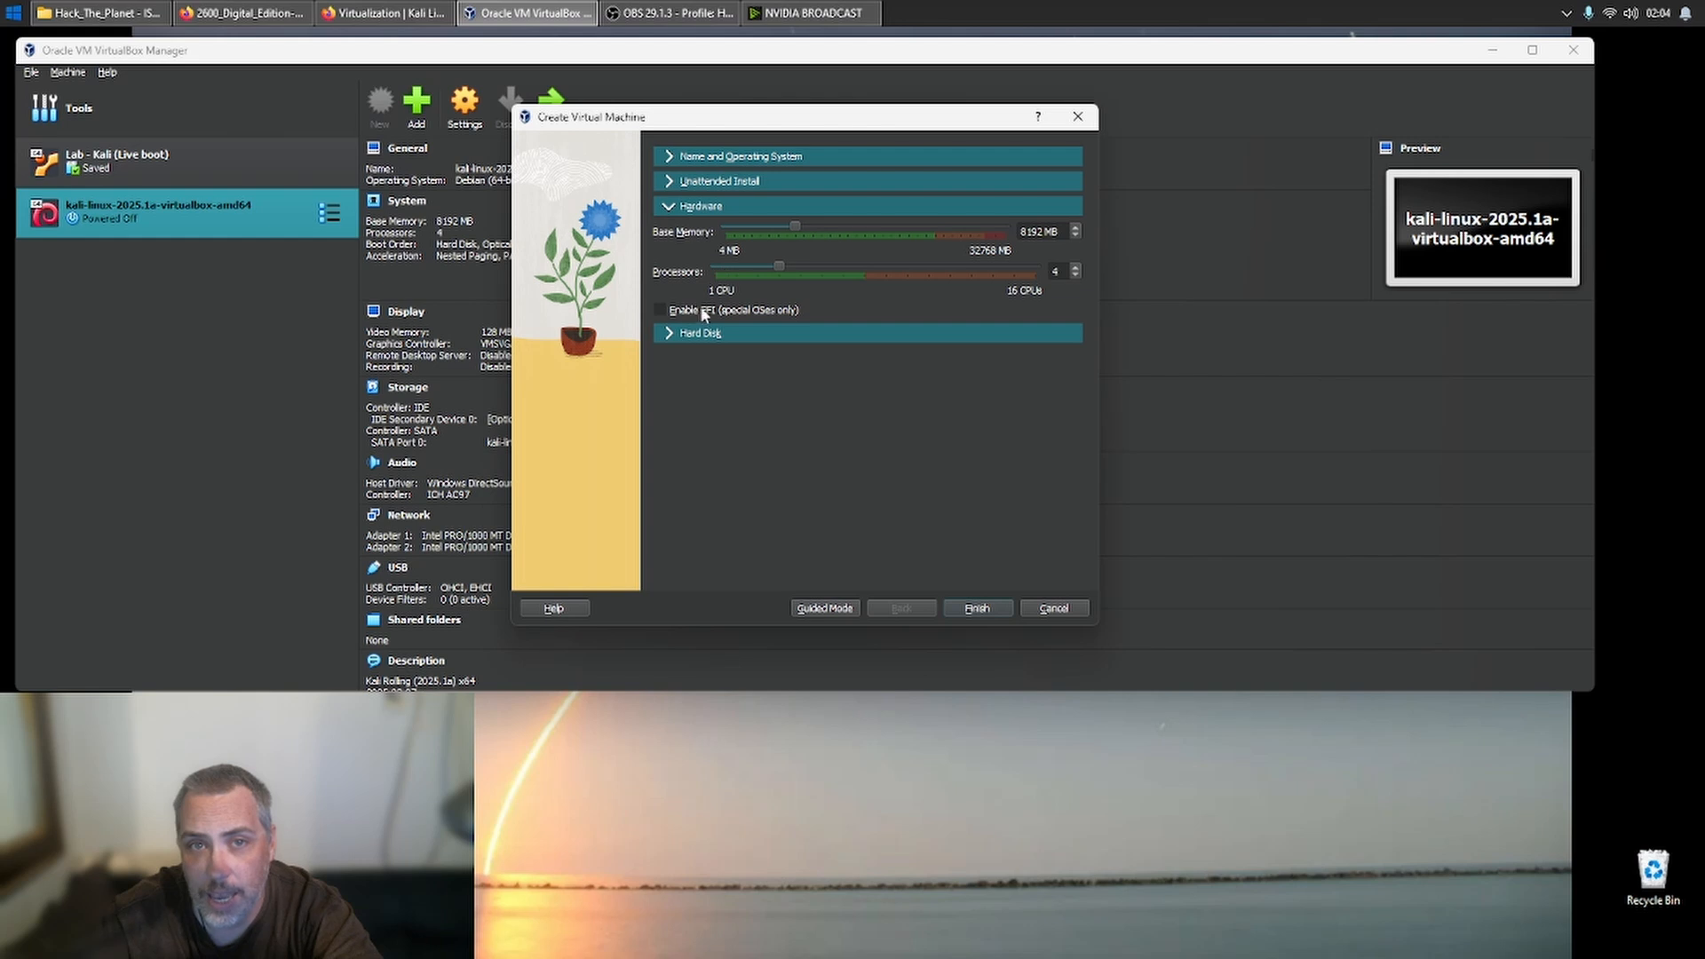
left_click(680, 333)
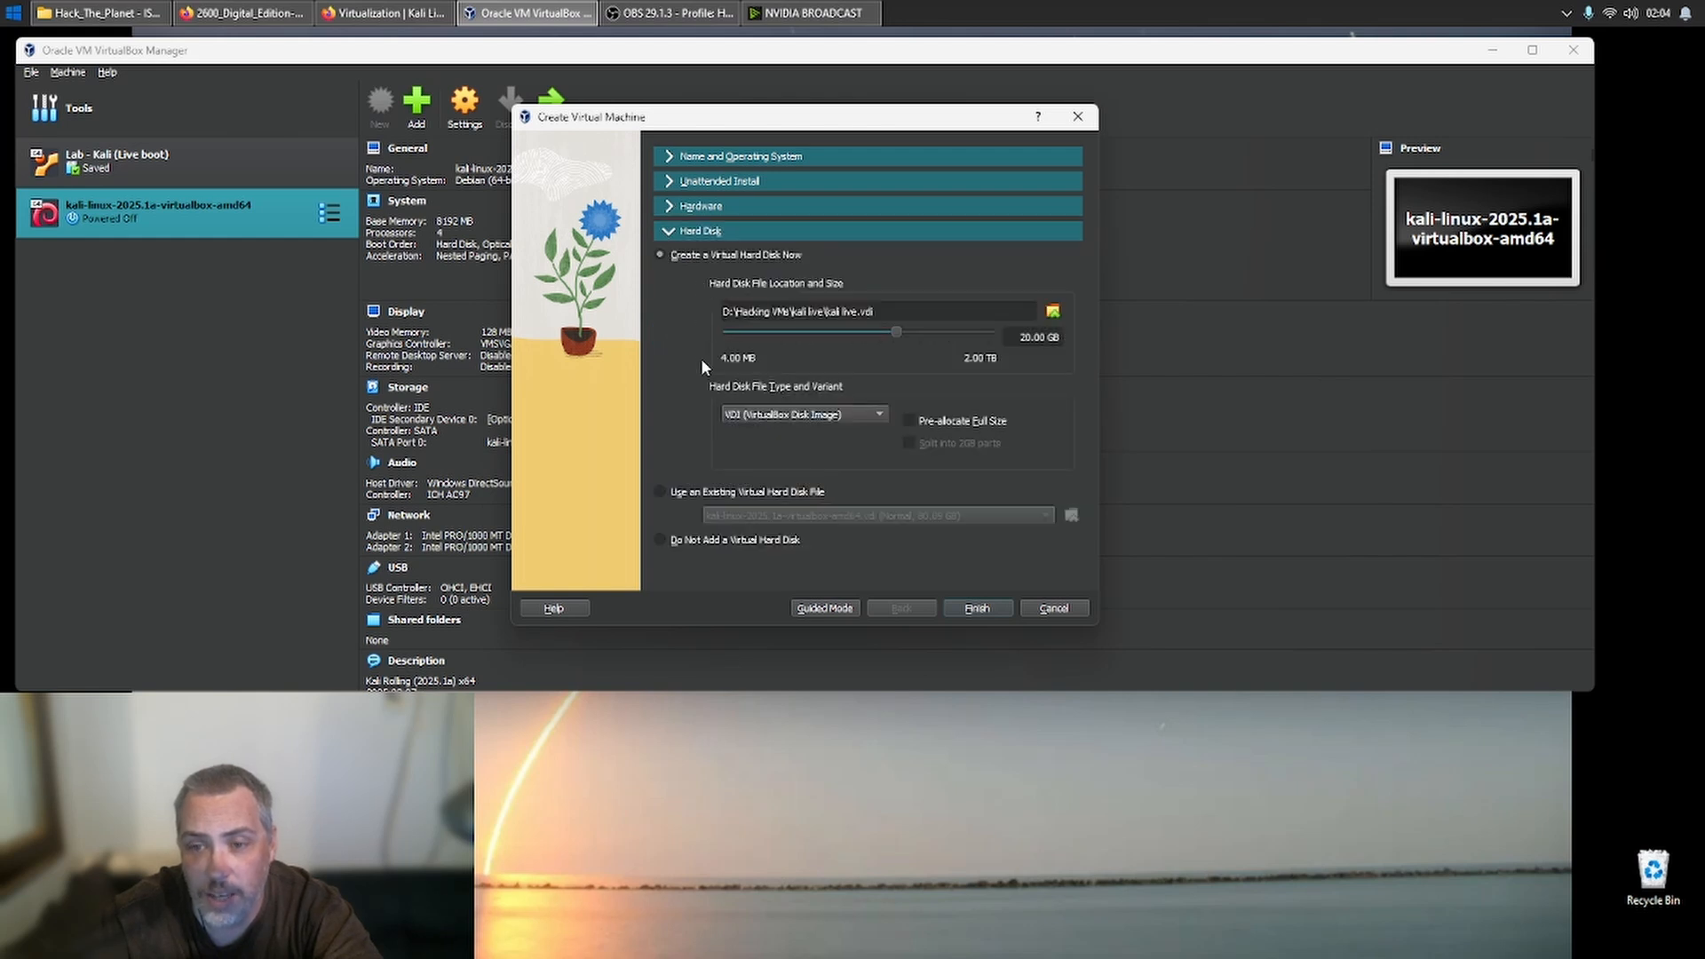
left_click(751, 542)
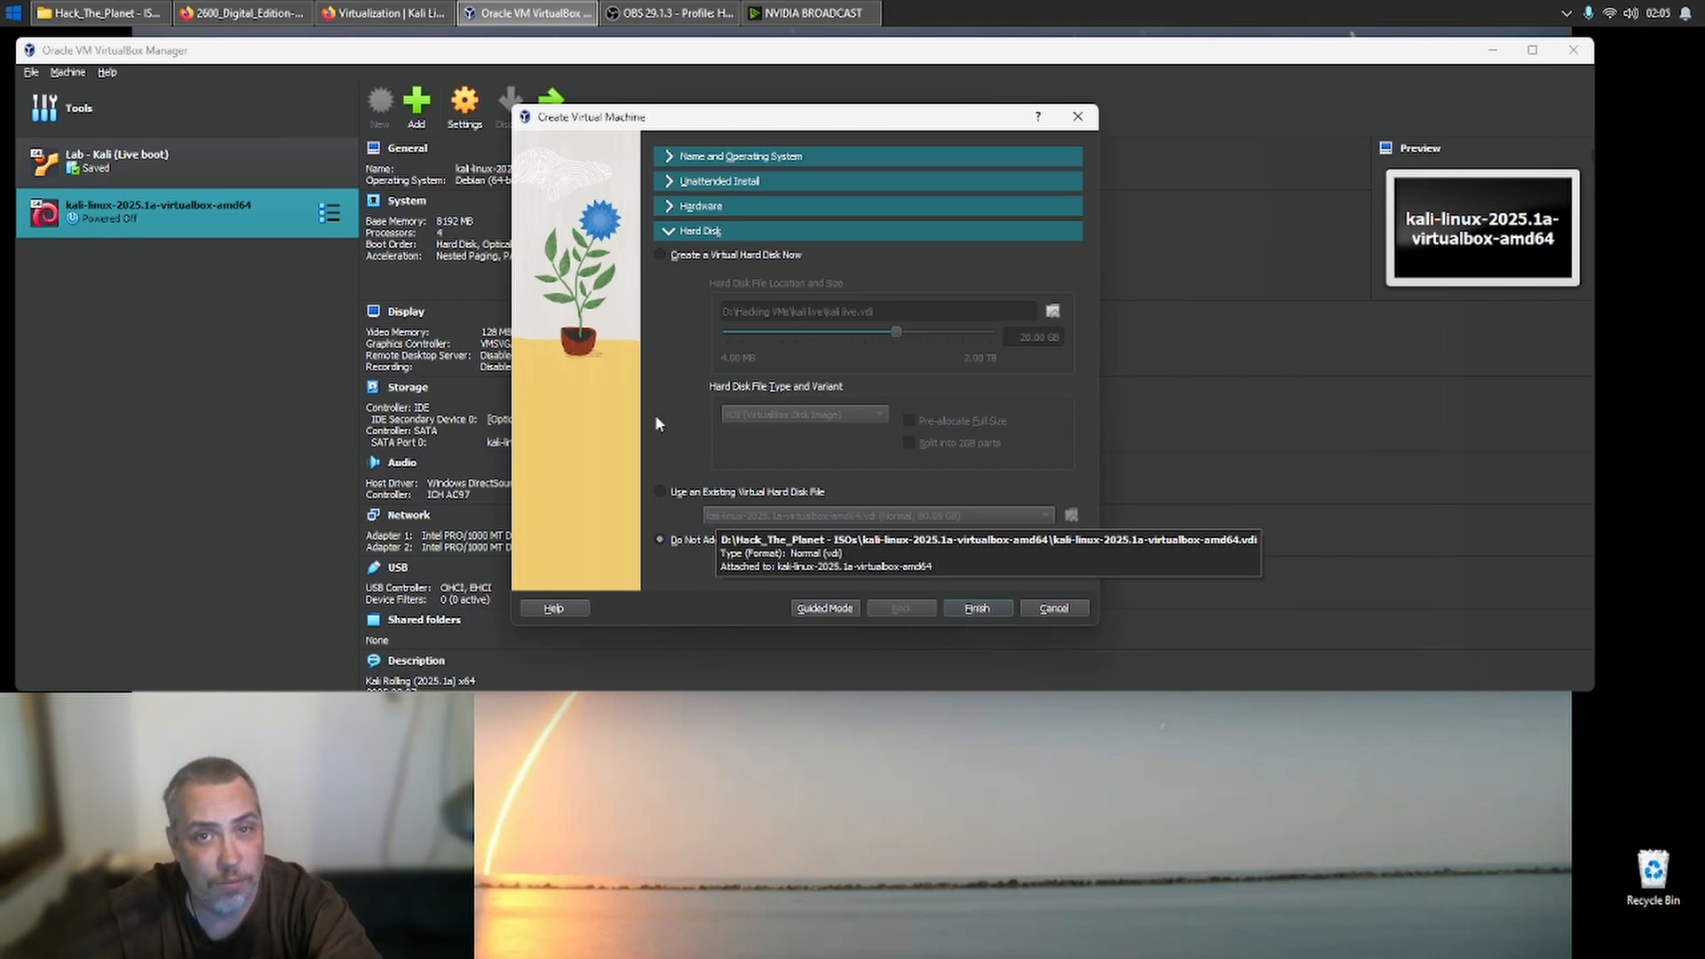
- Raise the new machine's base memory to 12288 MB and finish creating it
left_click(751, 205)
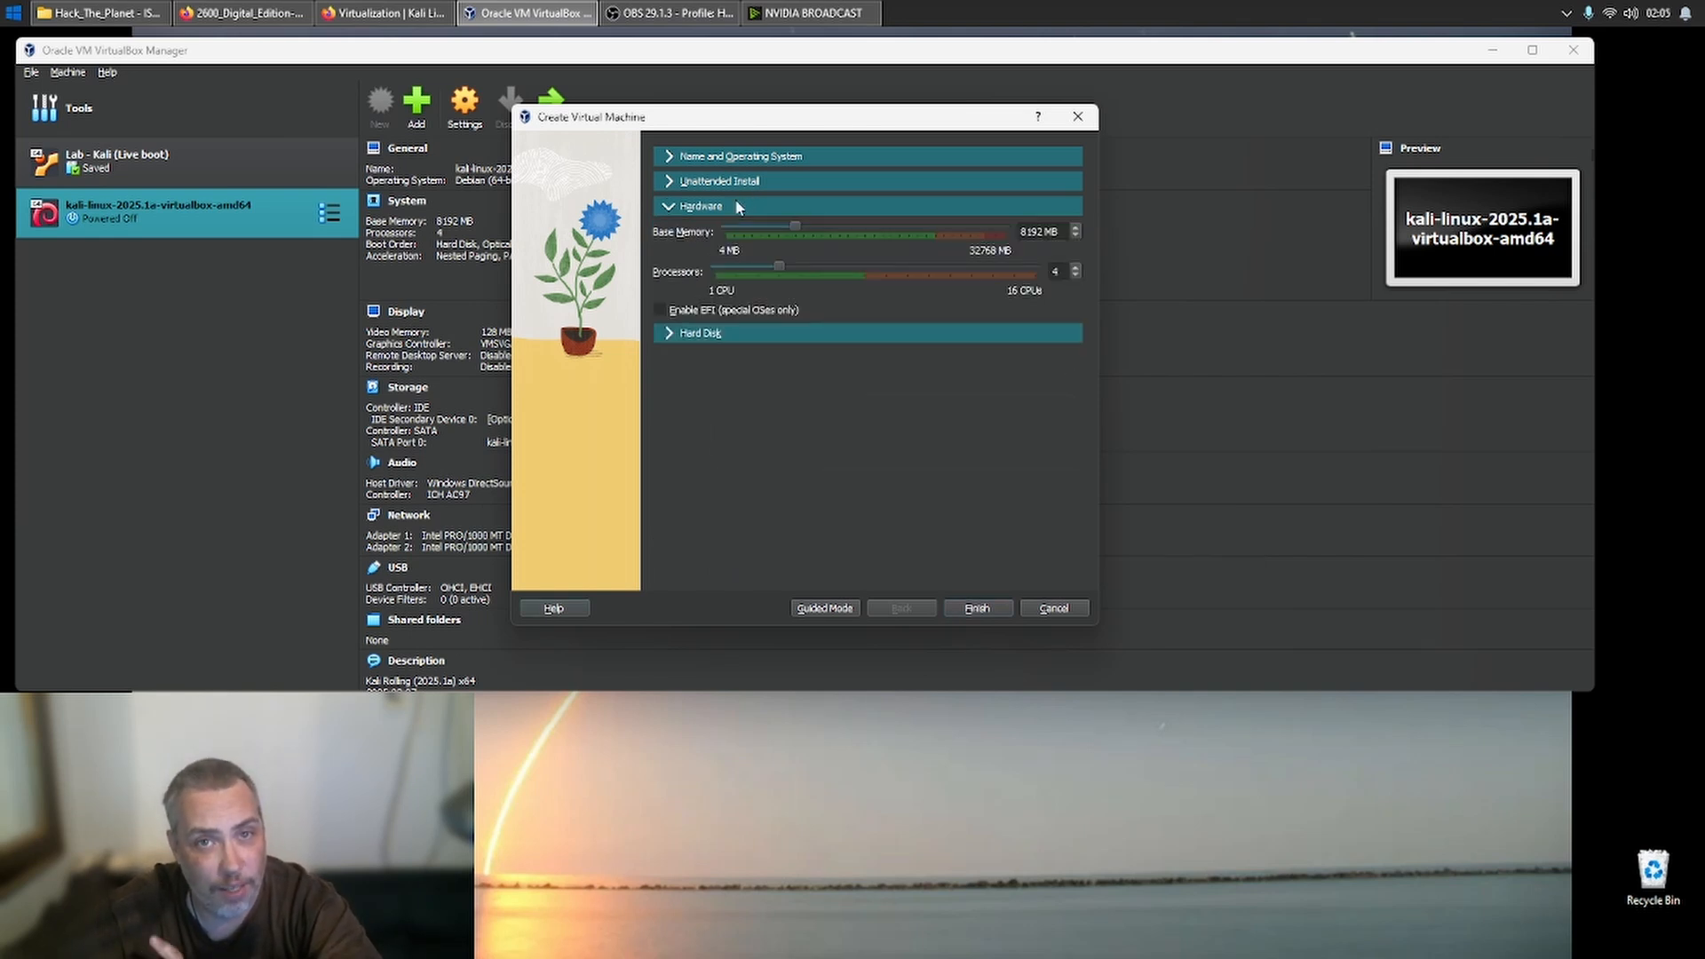
left_click(877, 227)
left_click(877, 227)
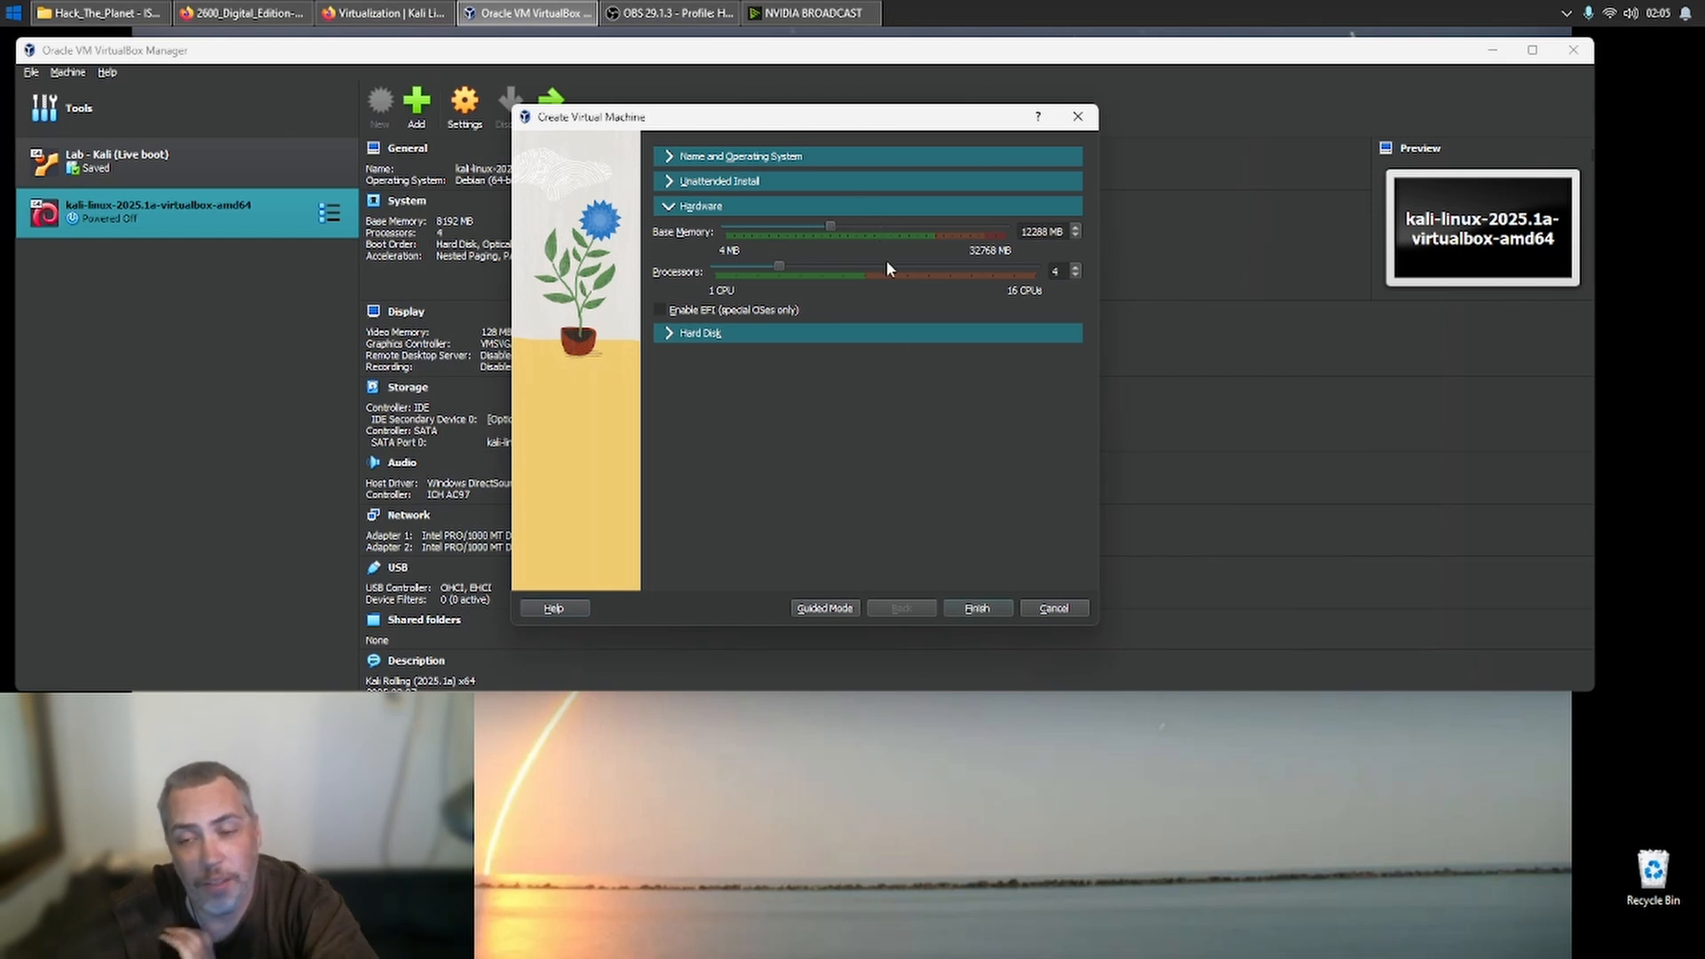
left_click(974, 611)
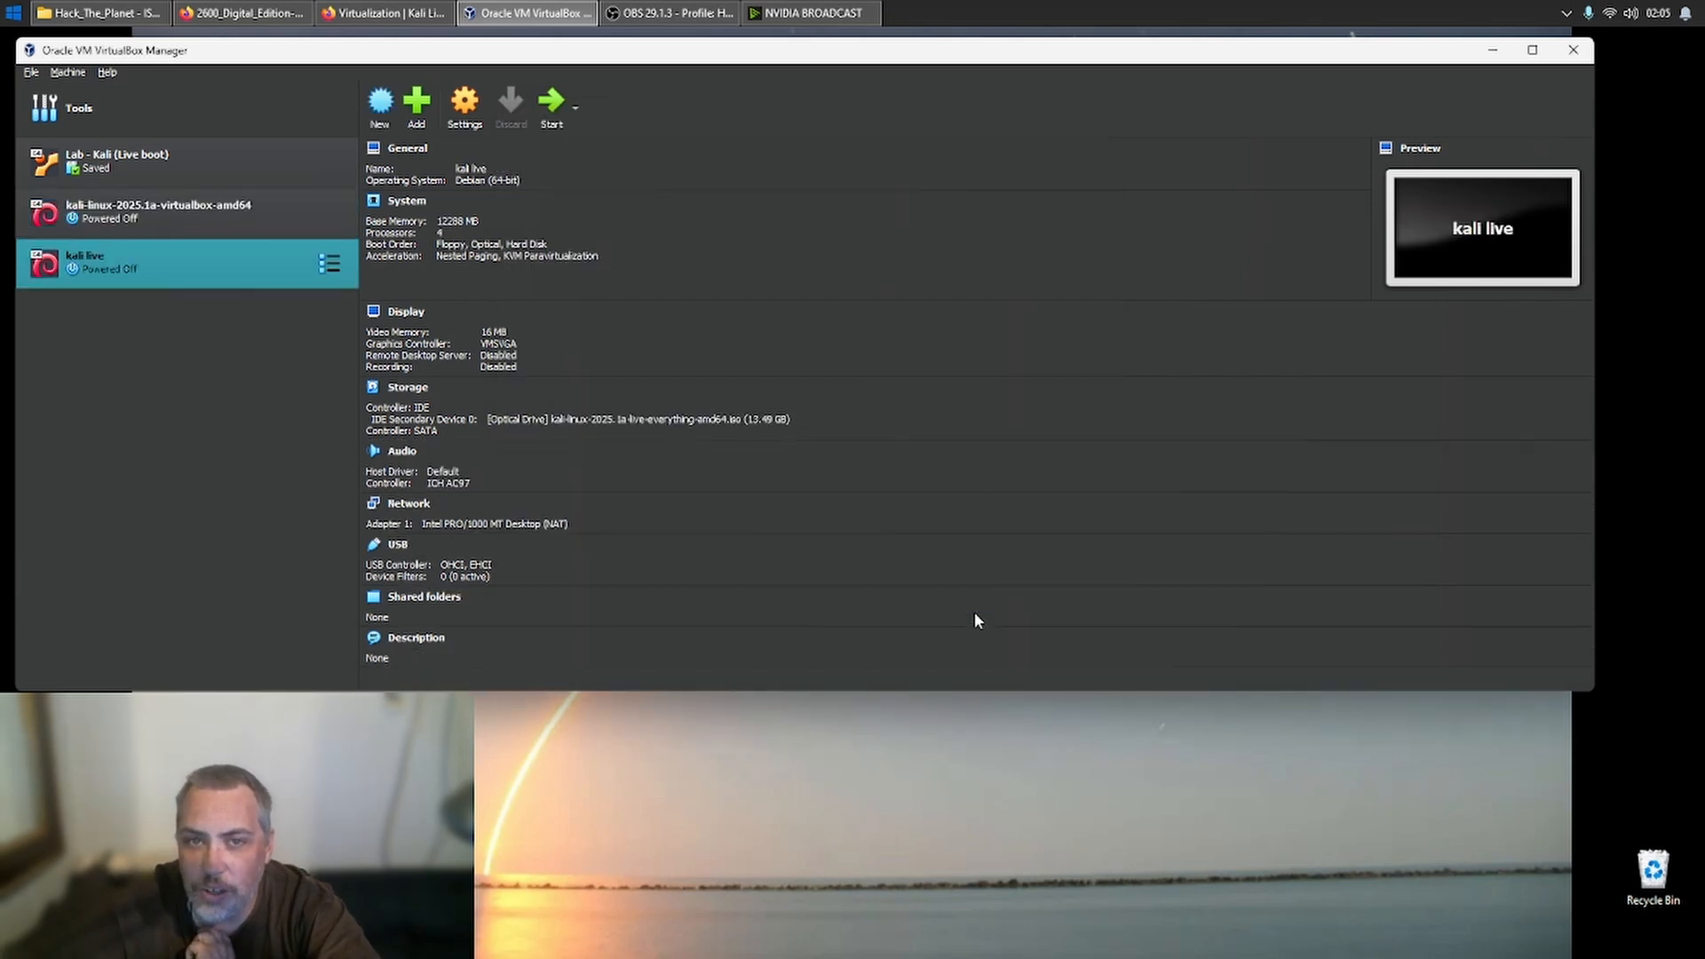
- Open the kali live machine's settings and disable Floppy in the system boot order
right_click(188, 266)
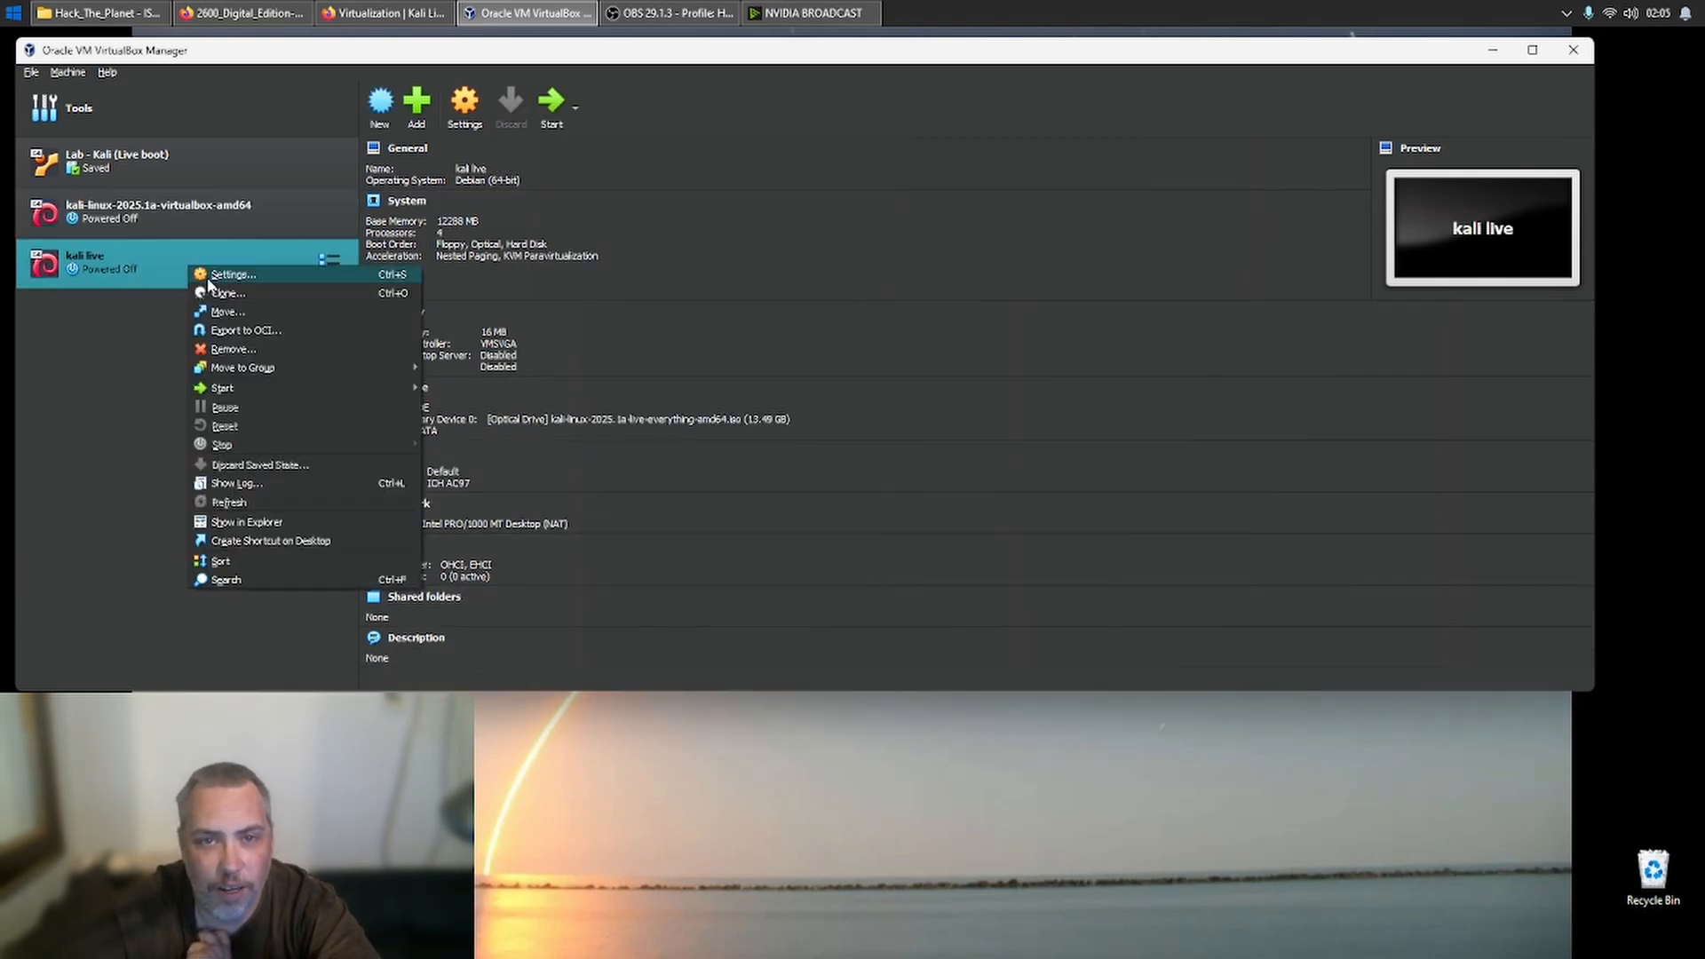
left_click(212, 276)
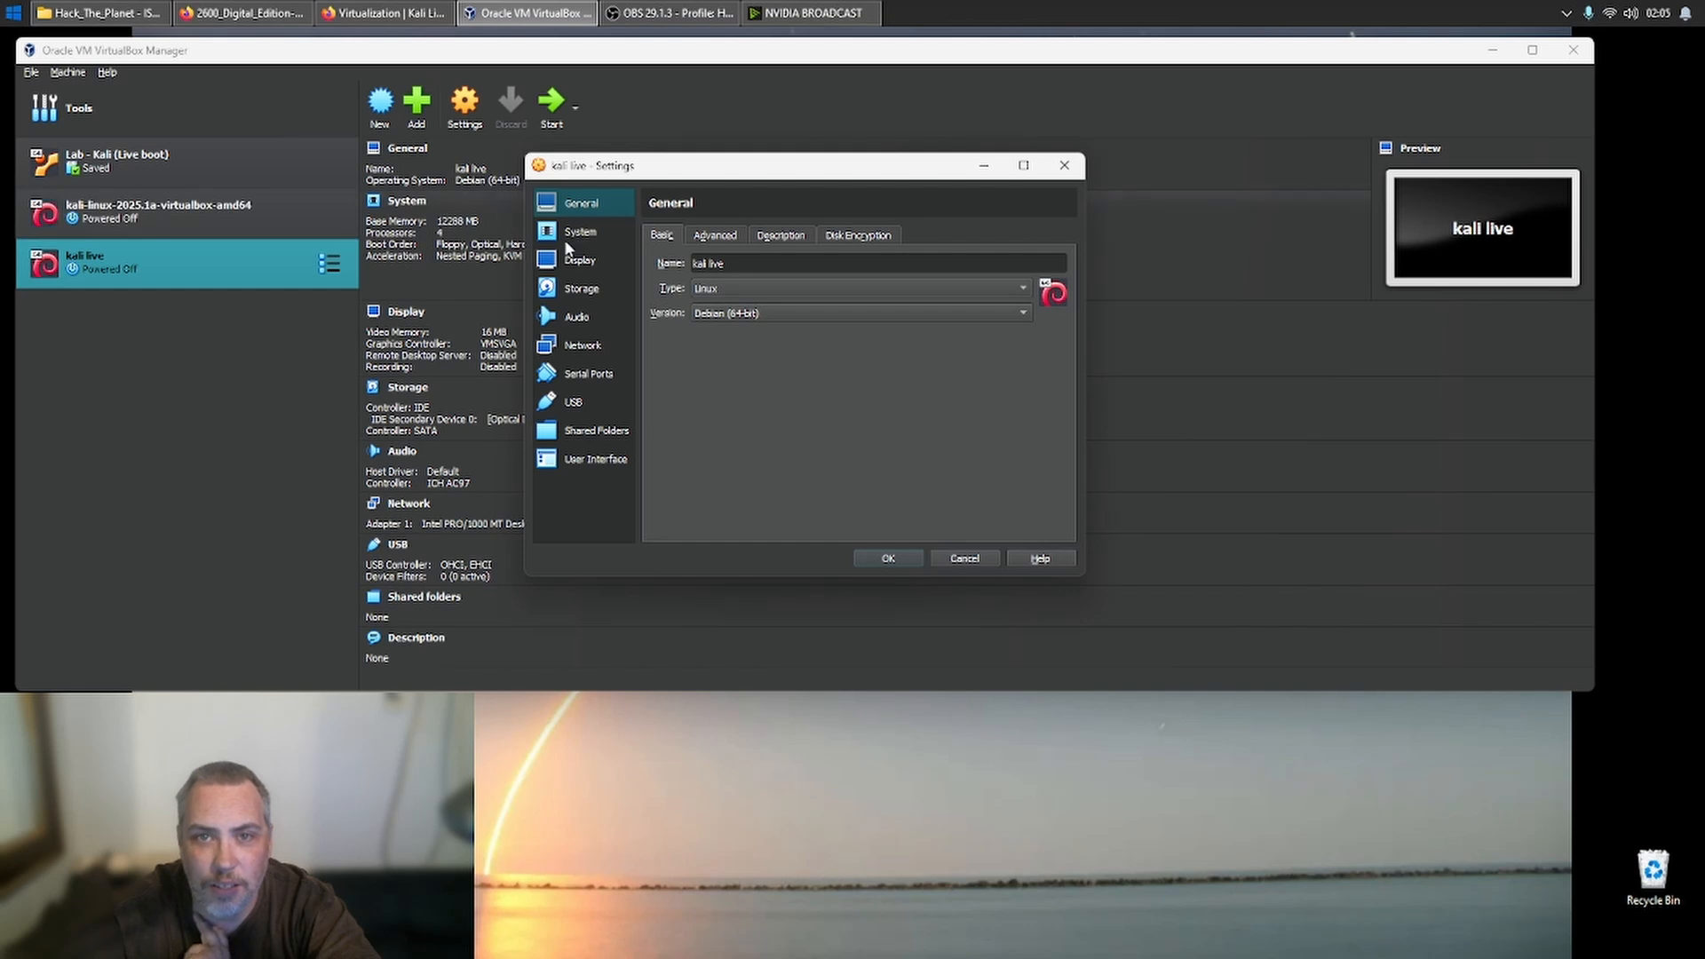
left_click(593, 230)
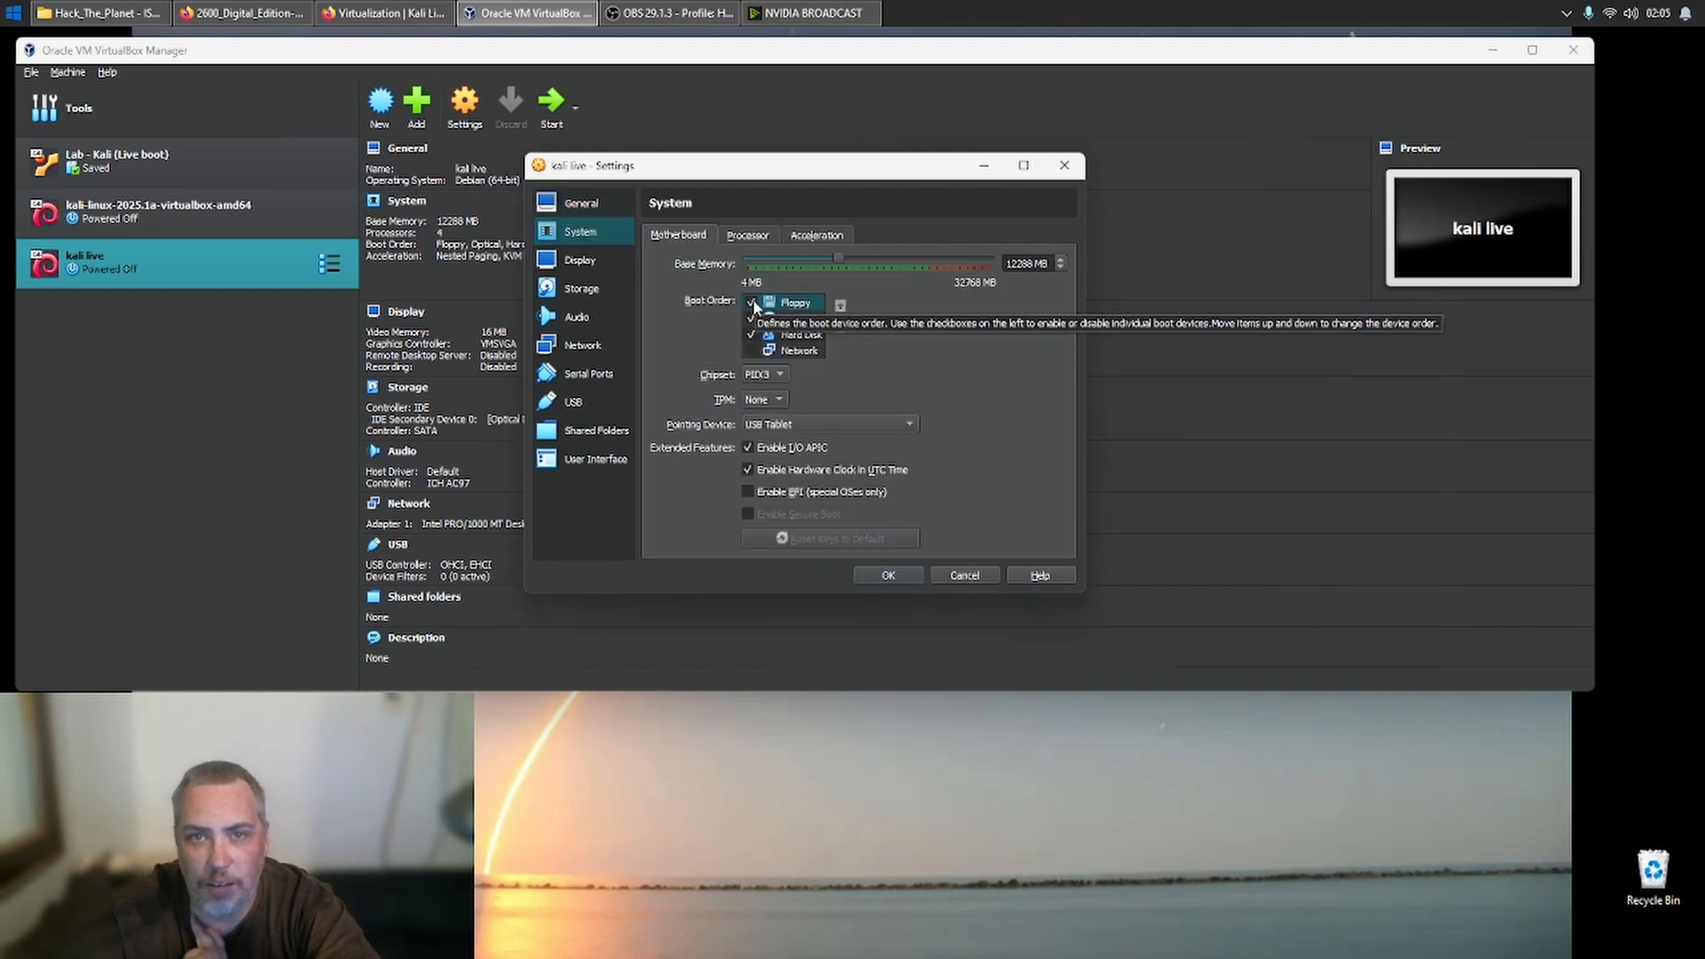
left_click(753, 304)
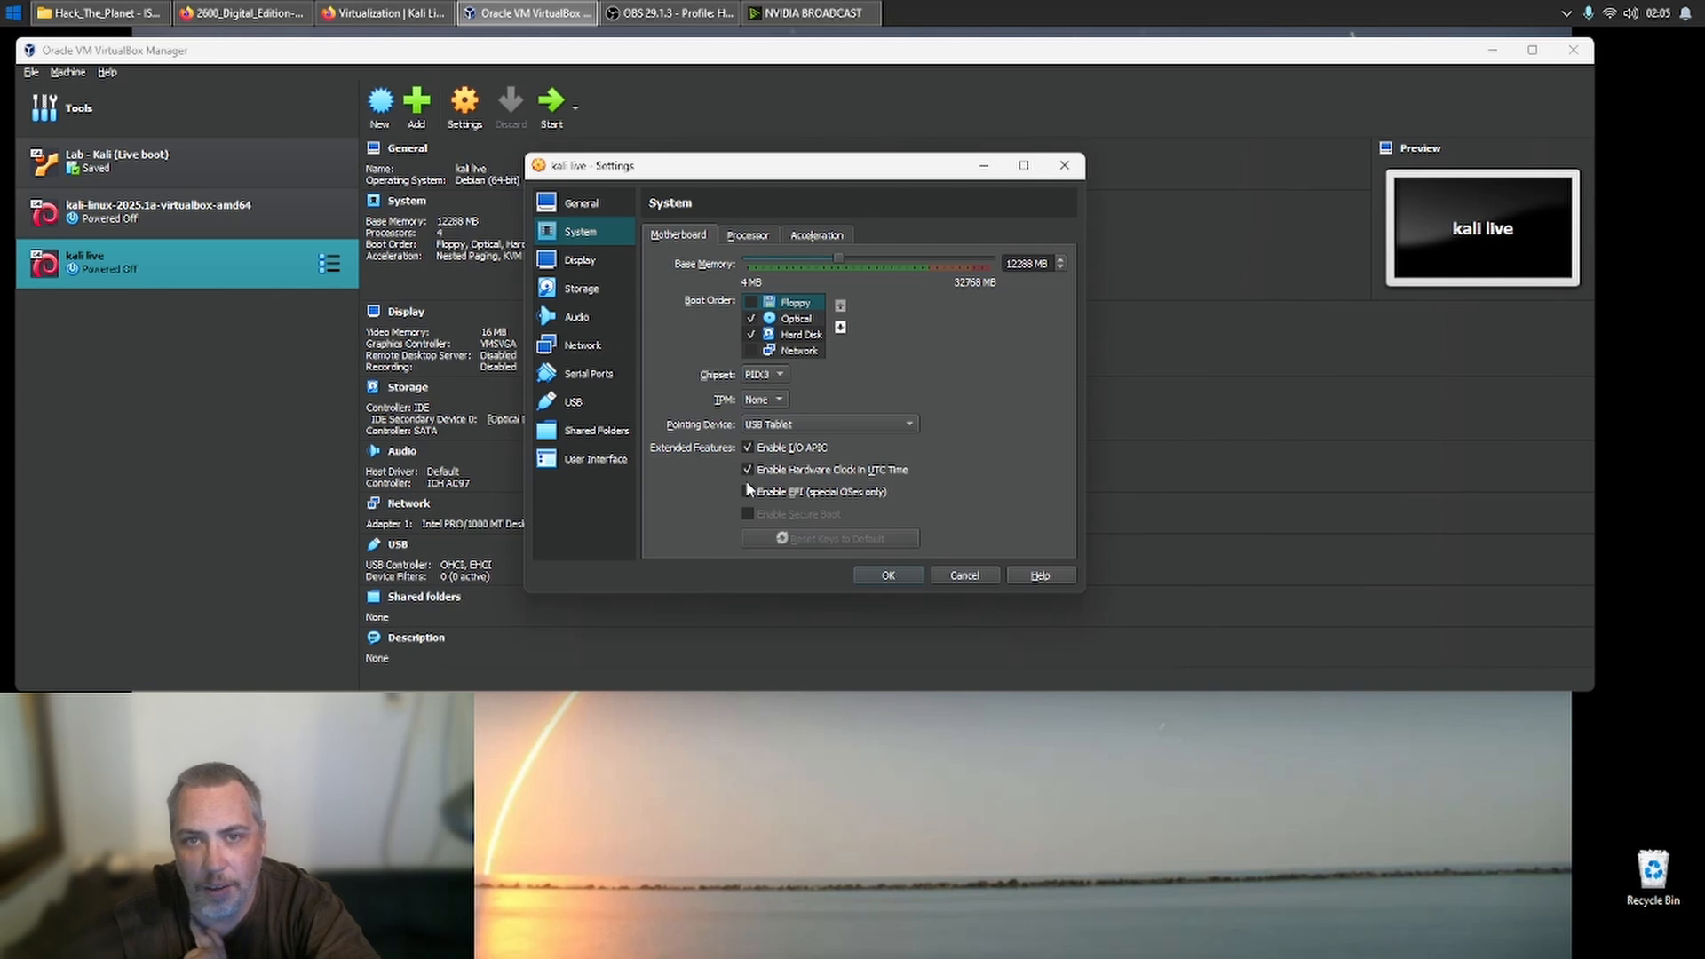
- Enable PAE/NX for the kali live machine's processor and set its video memory to 128 MB
left_click(762, 238)
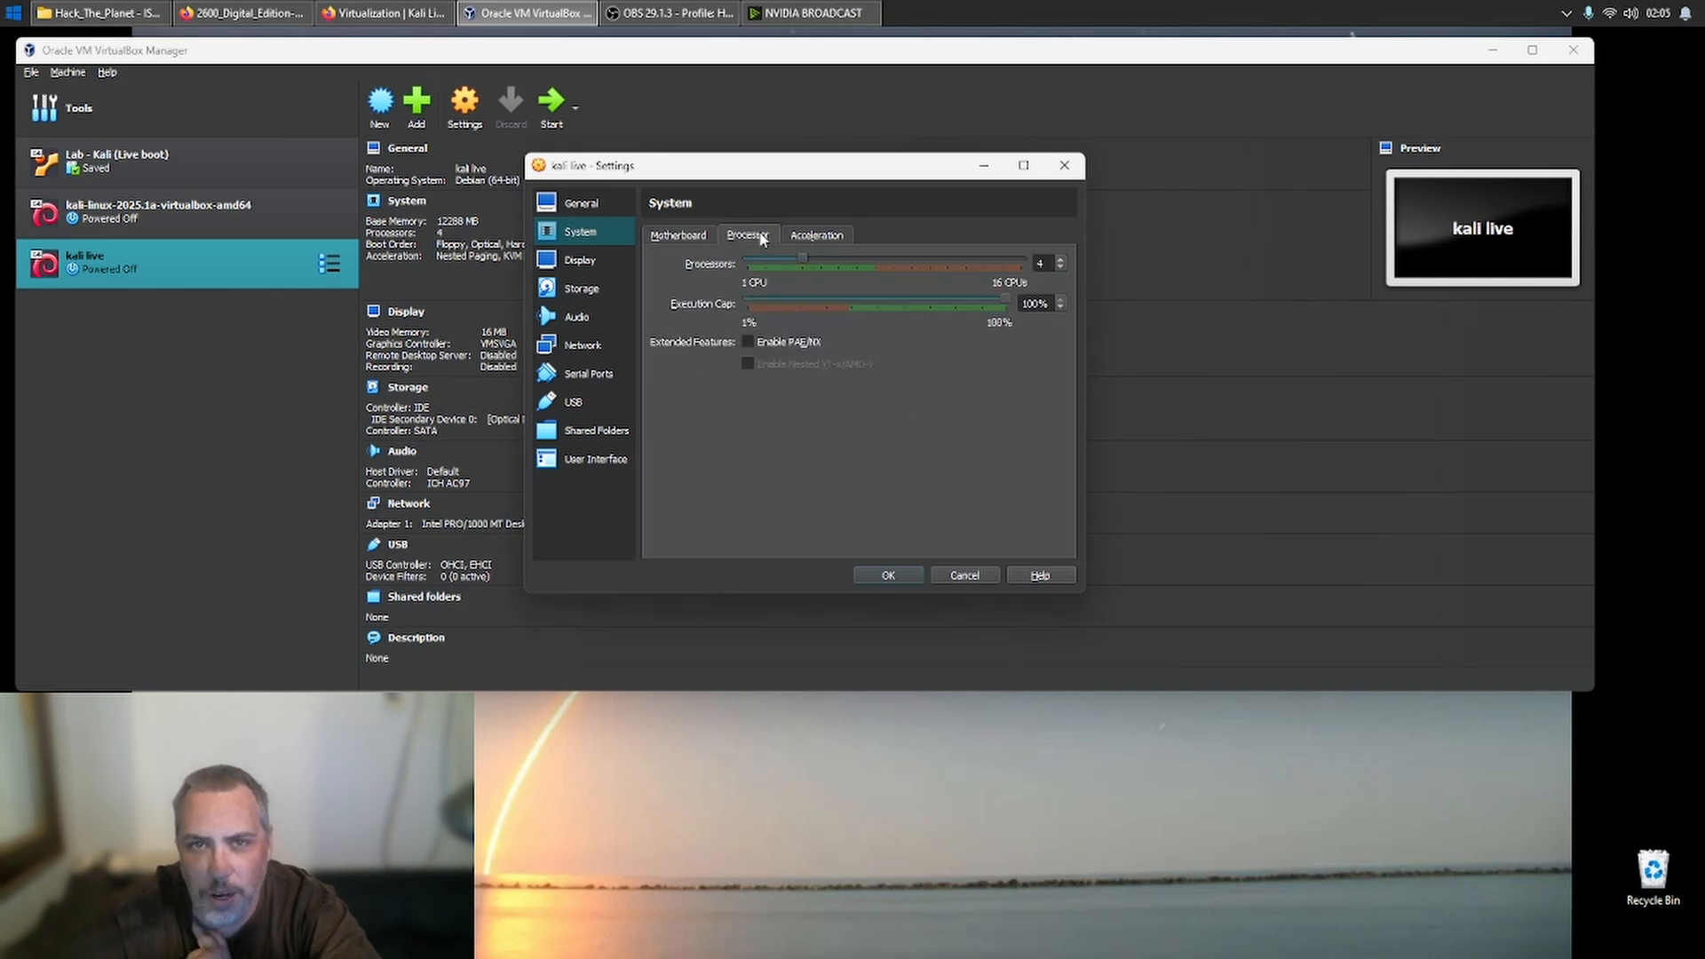
left_click(769, 342)
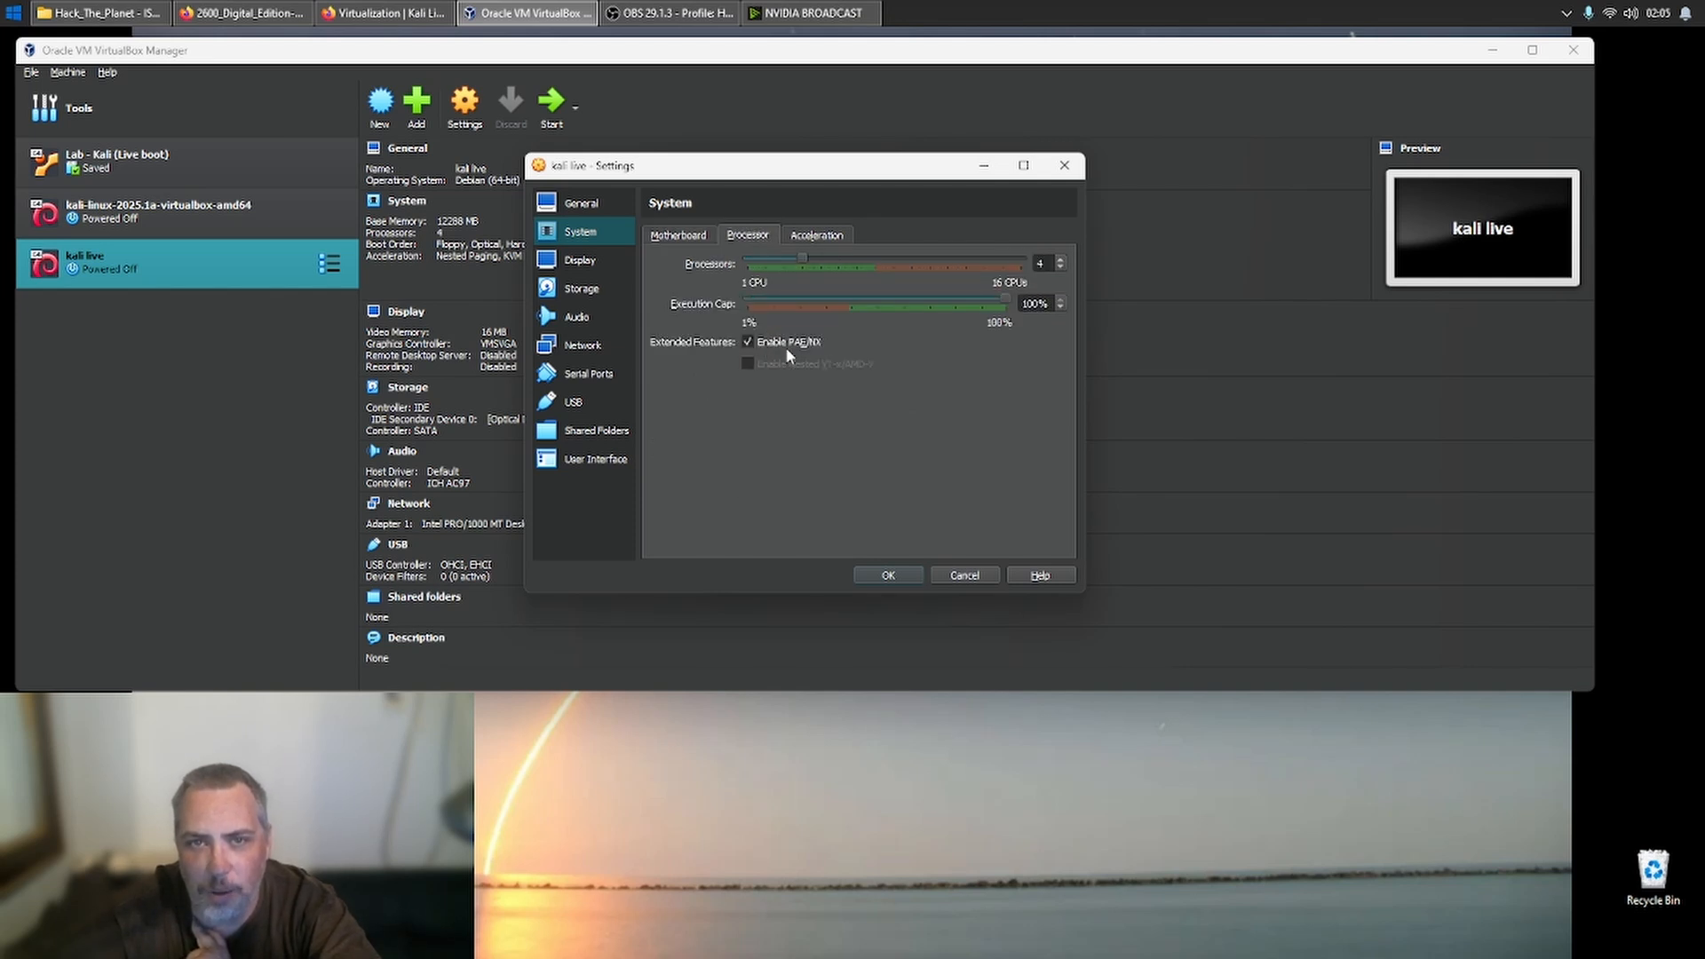
left_click(810, 235)
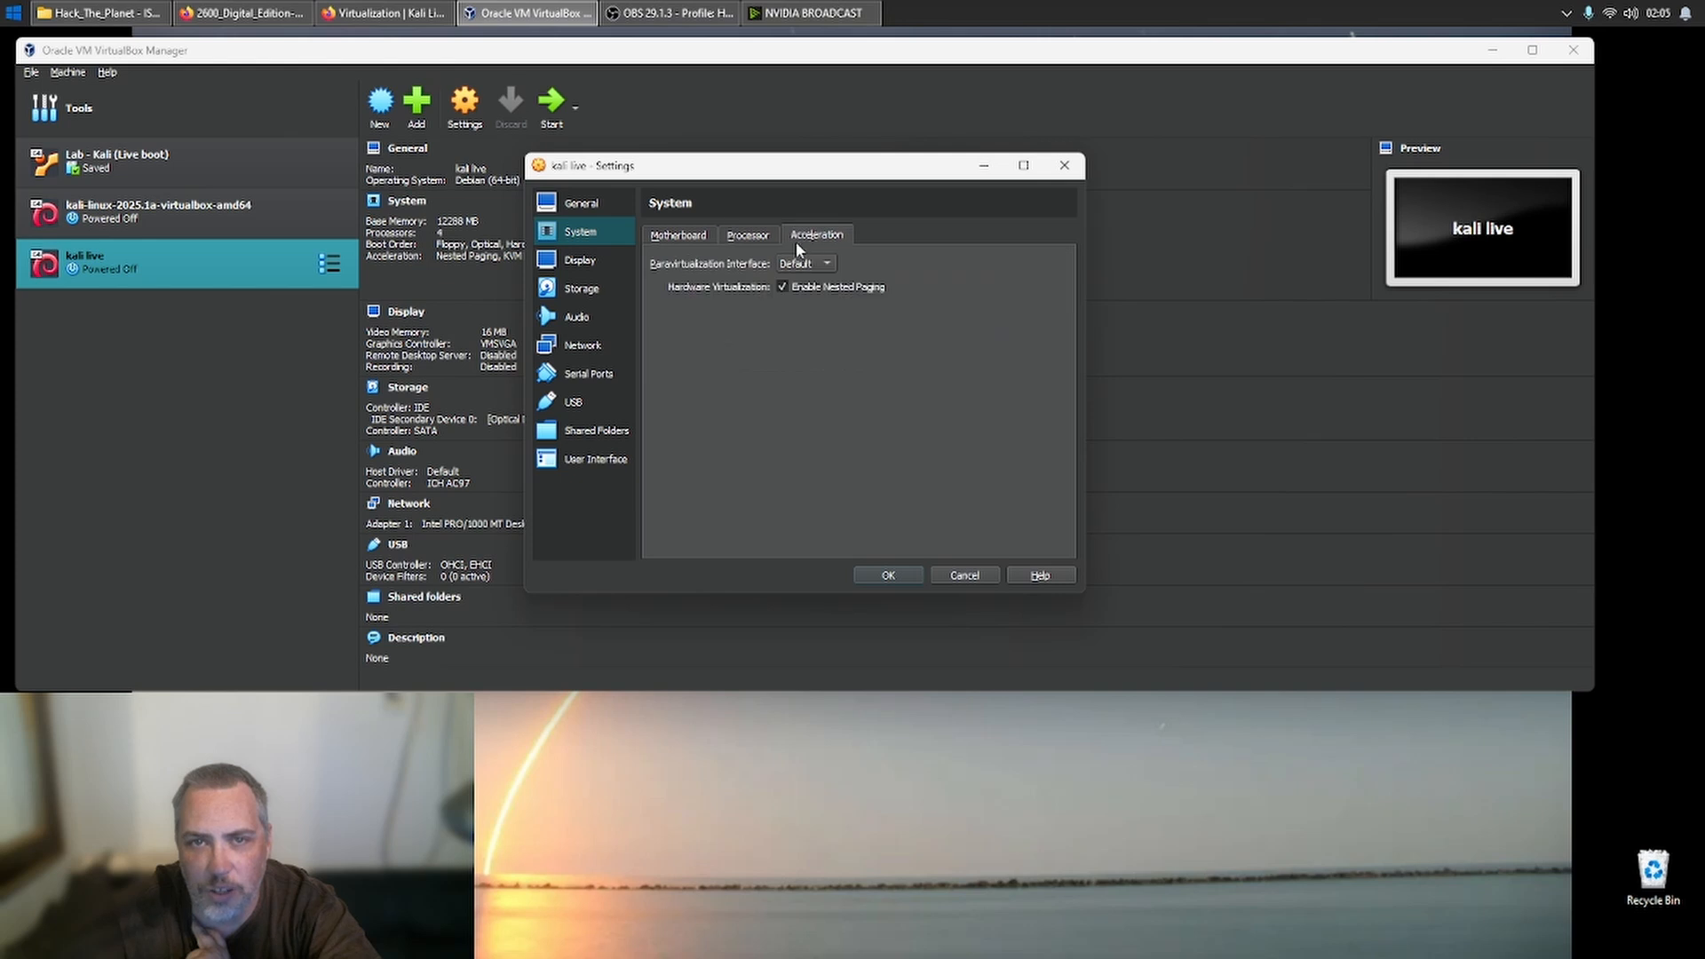
left_click(580, 262)
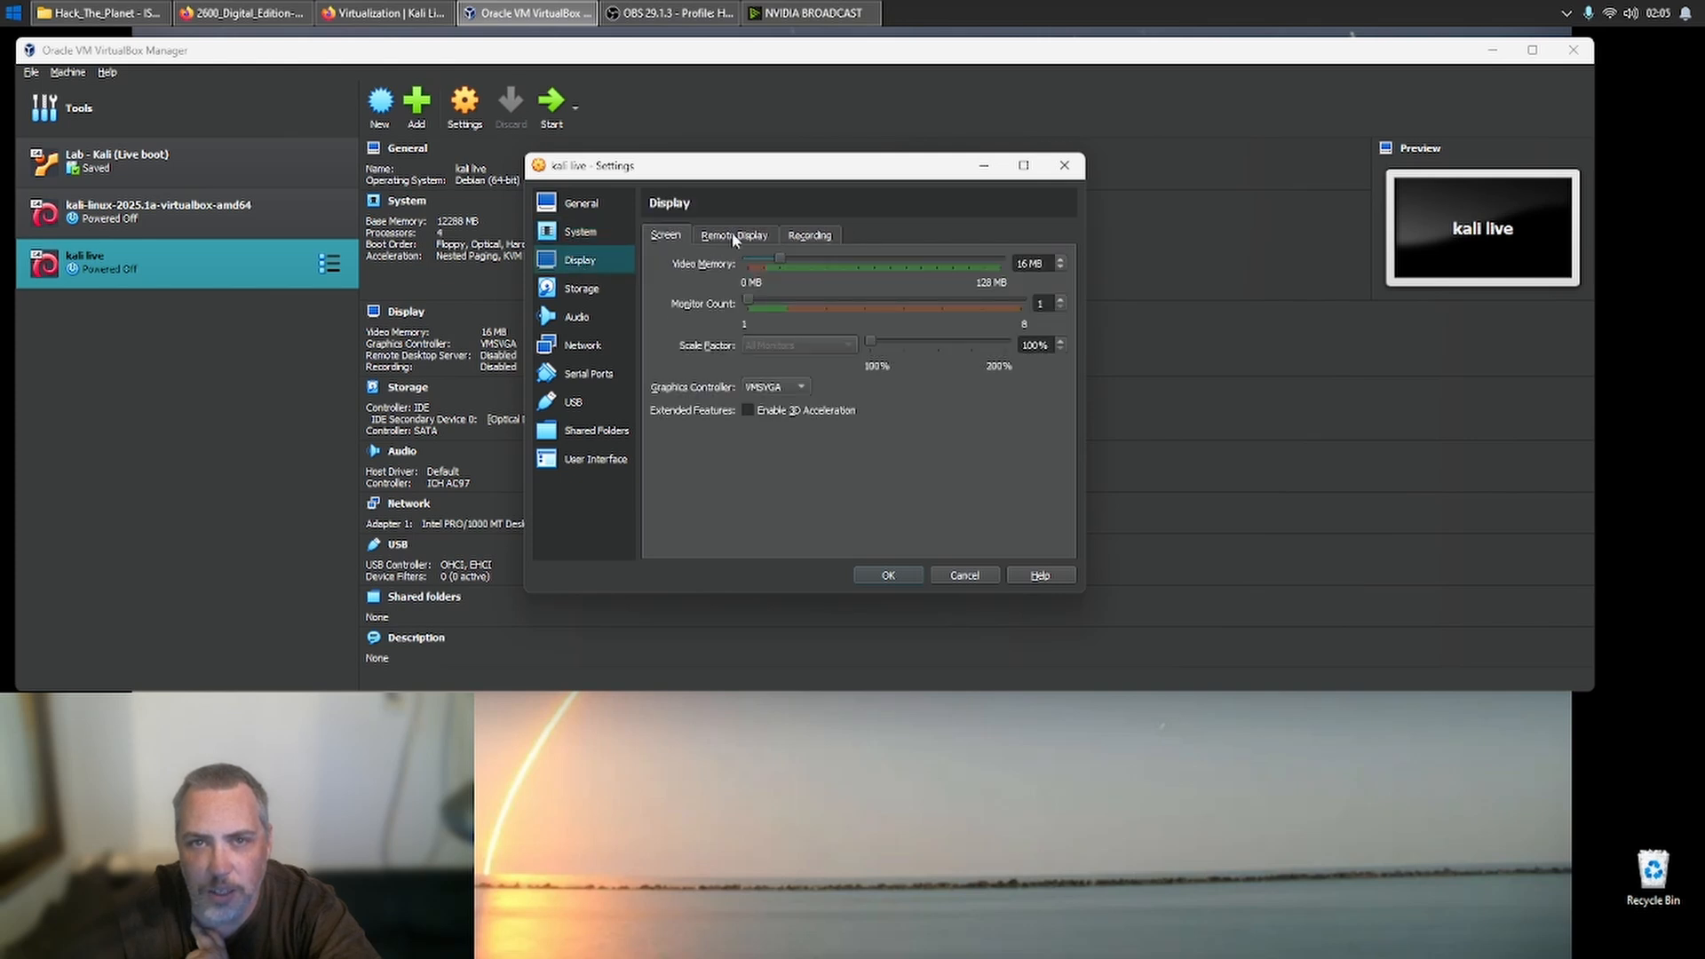
left_click_drag(774, 261, 1004, 265)
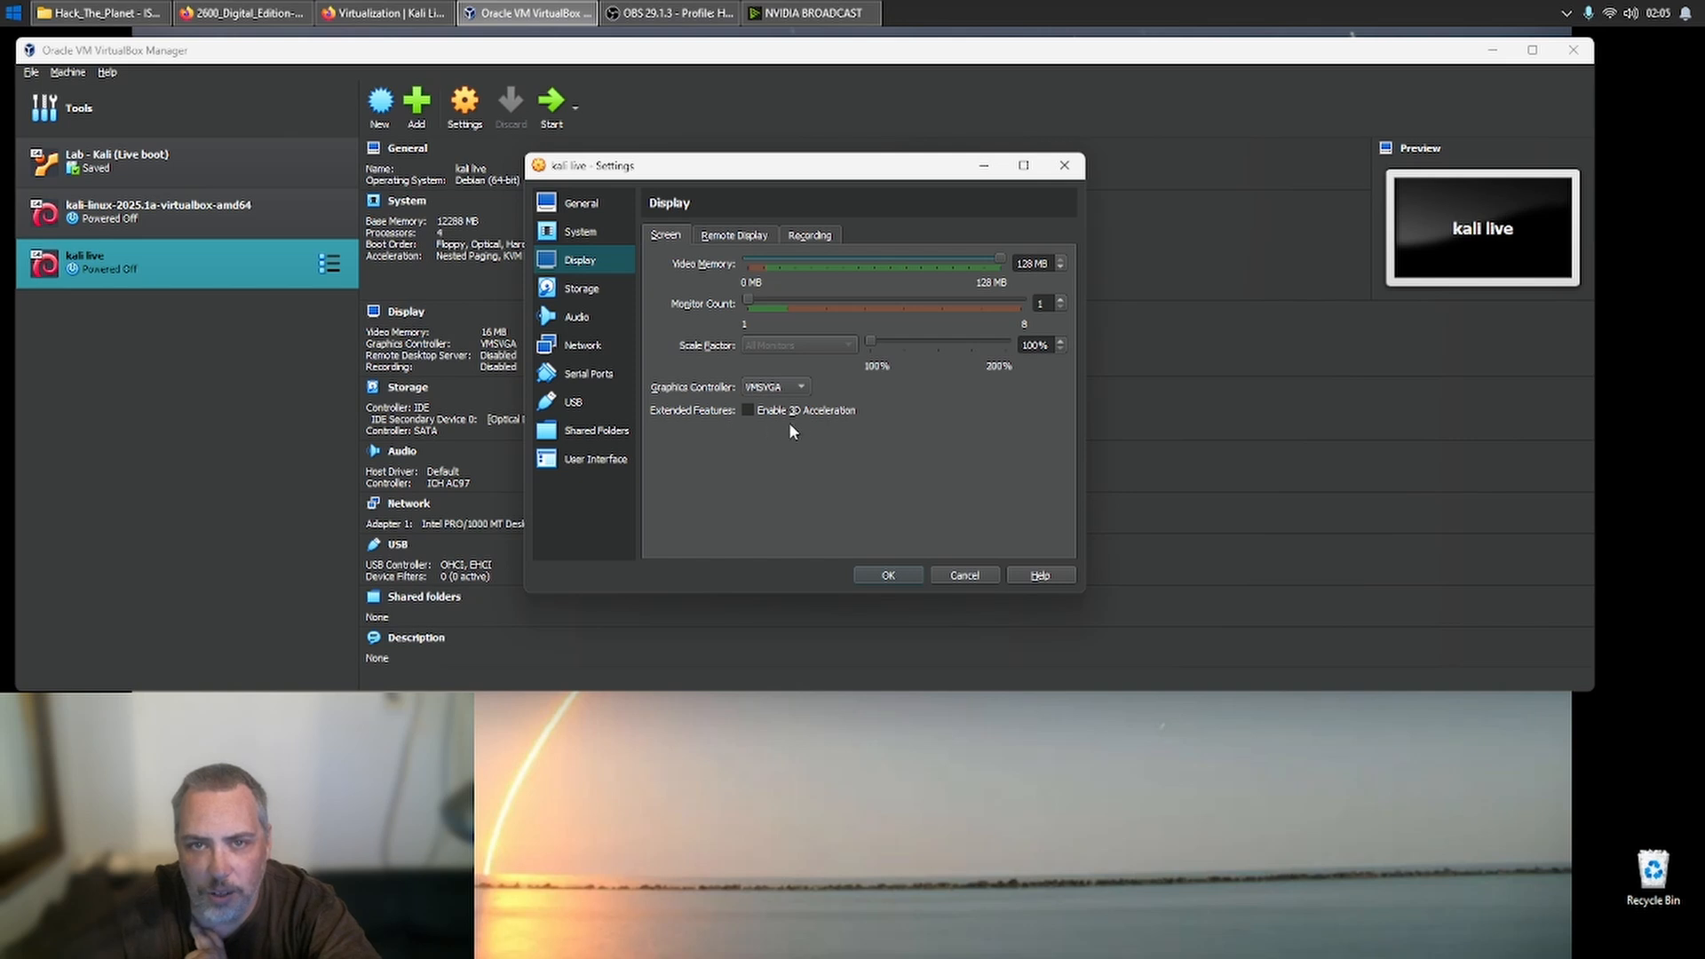
- Mark the Kali live-everything ISO on the IDE controller as a Live CD/DVD, widening the storage settings to read its full name
left_click(572, 291)
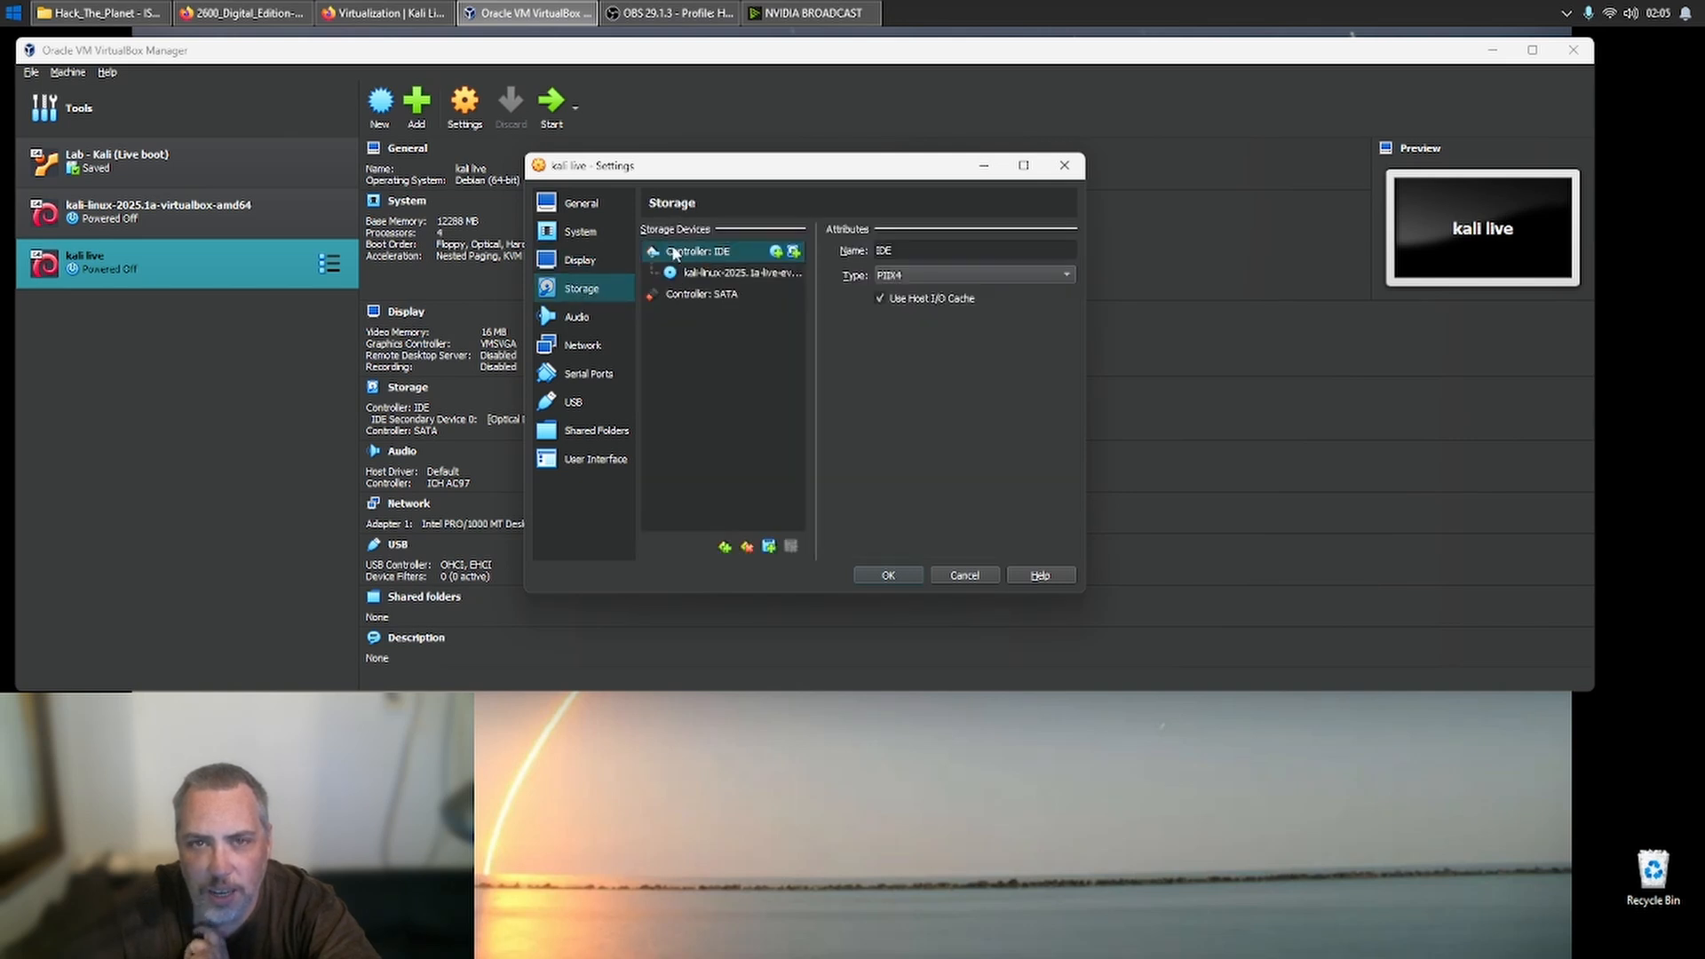
left_click(726, 273)
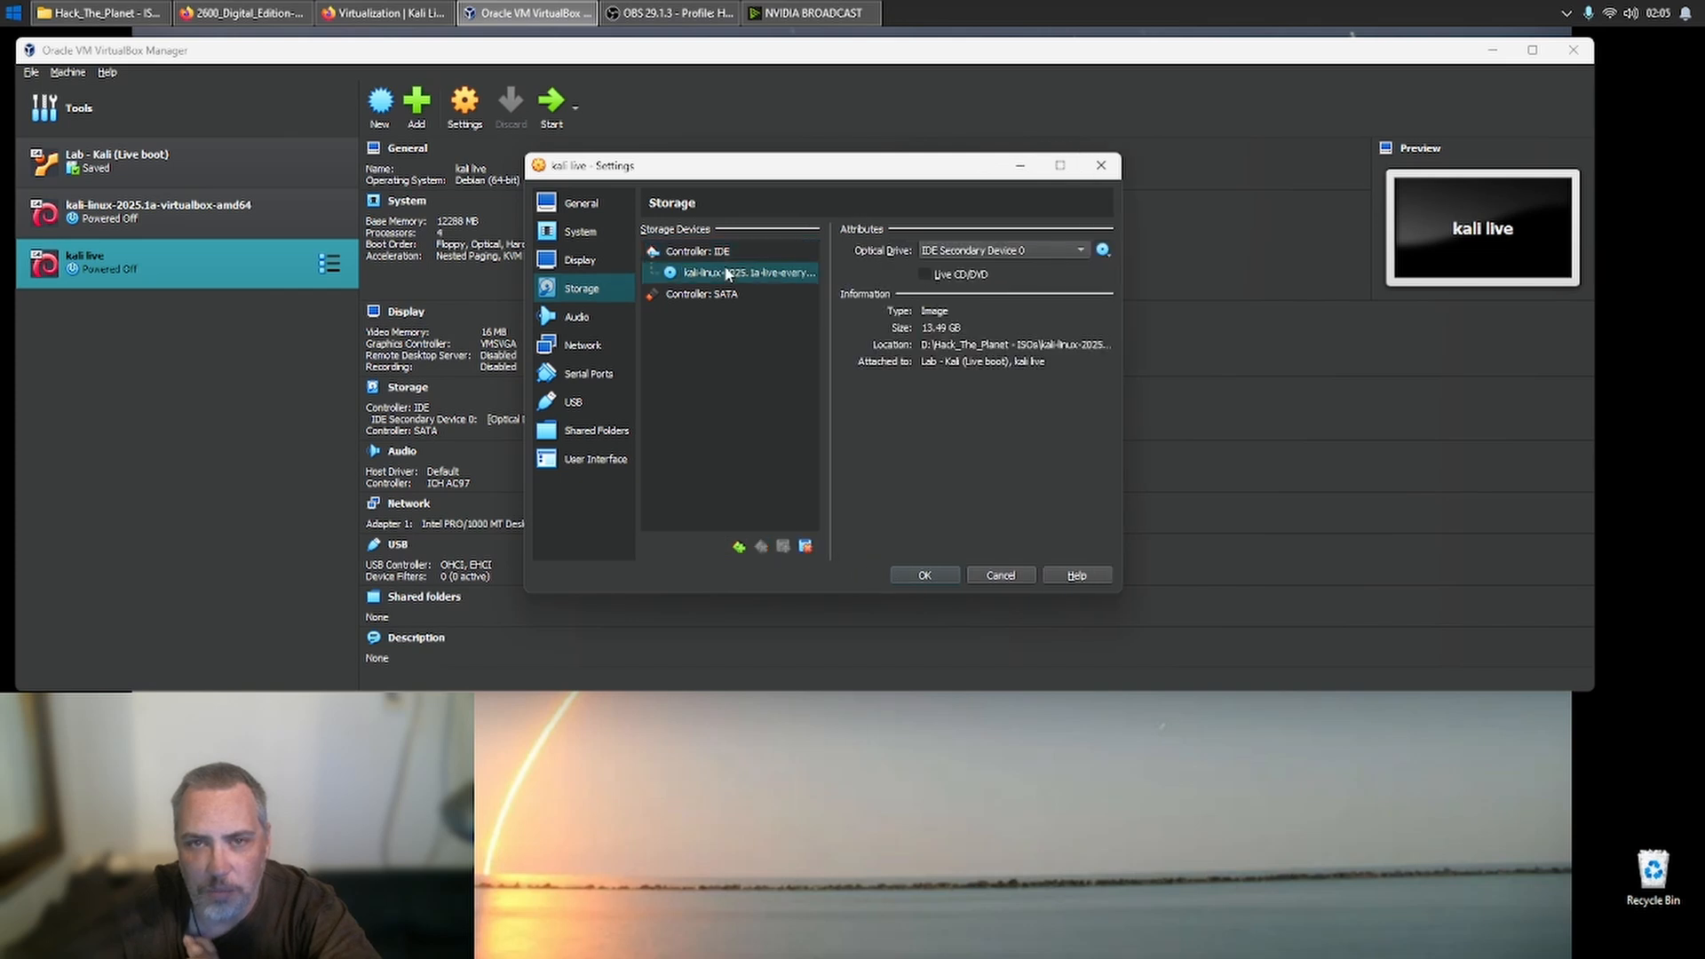
left_click(725, 297)
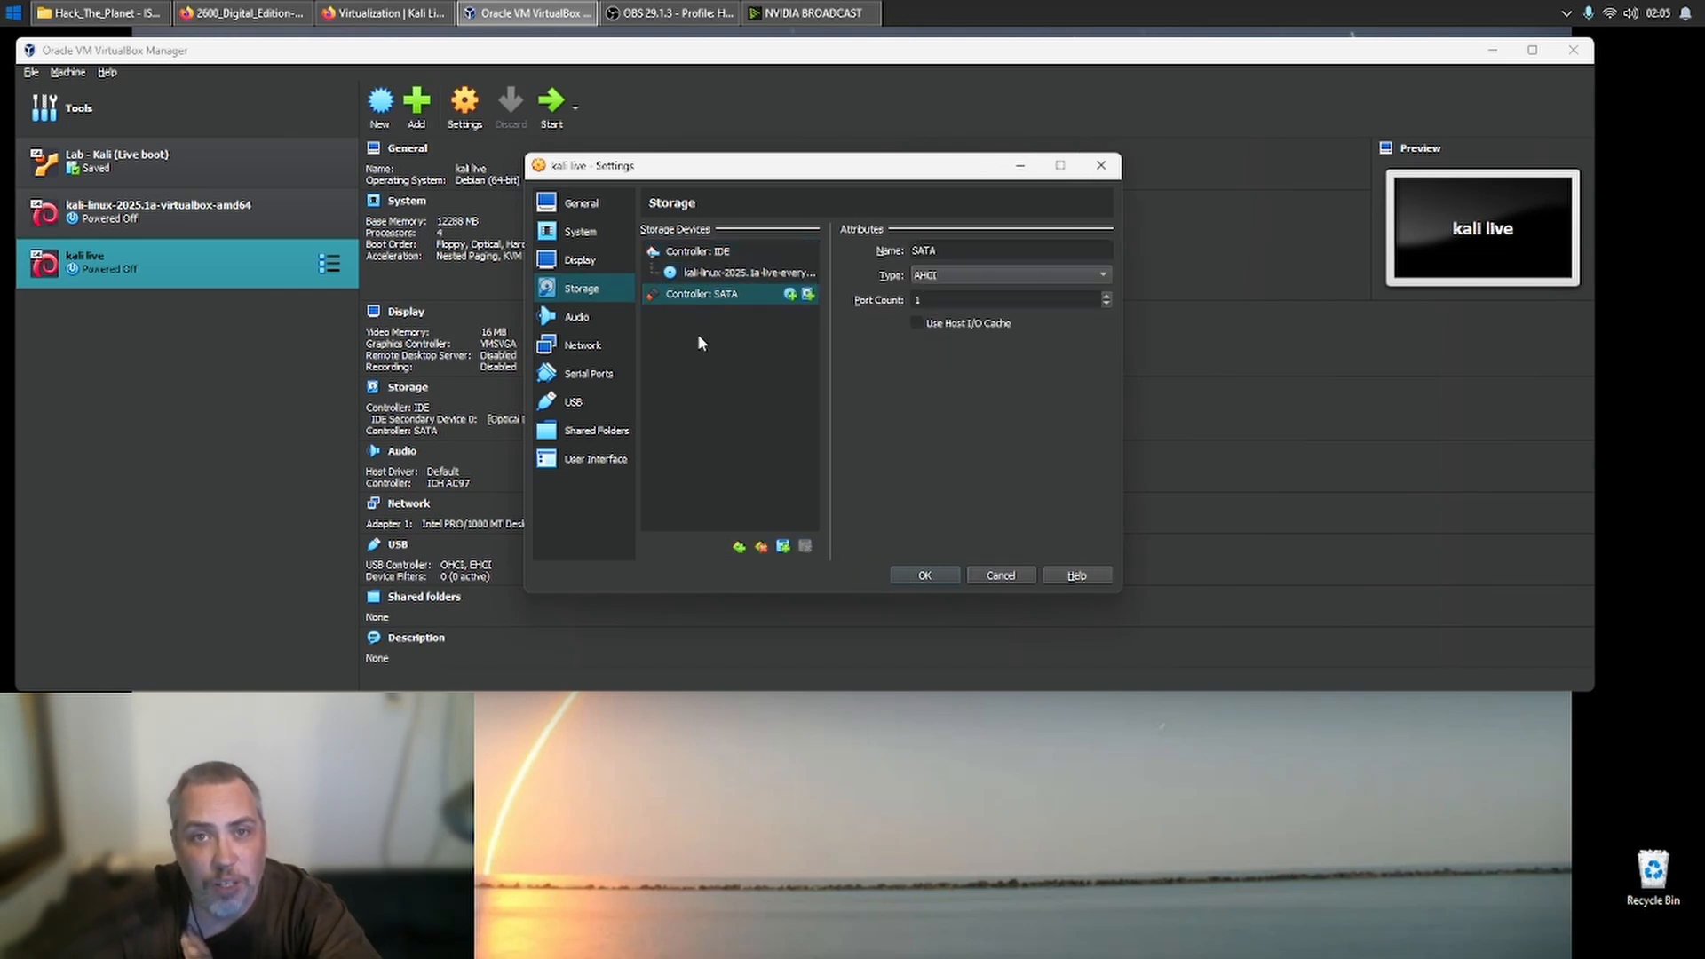
left_click(706, 275)
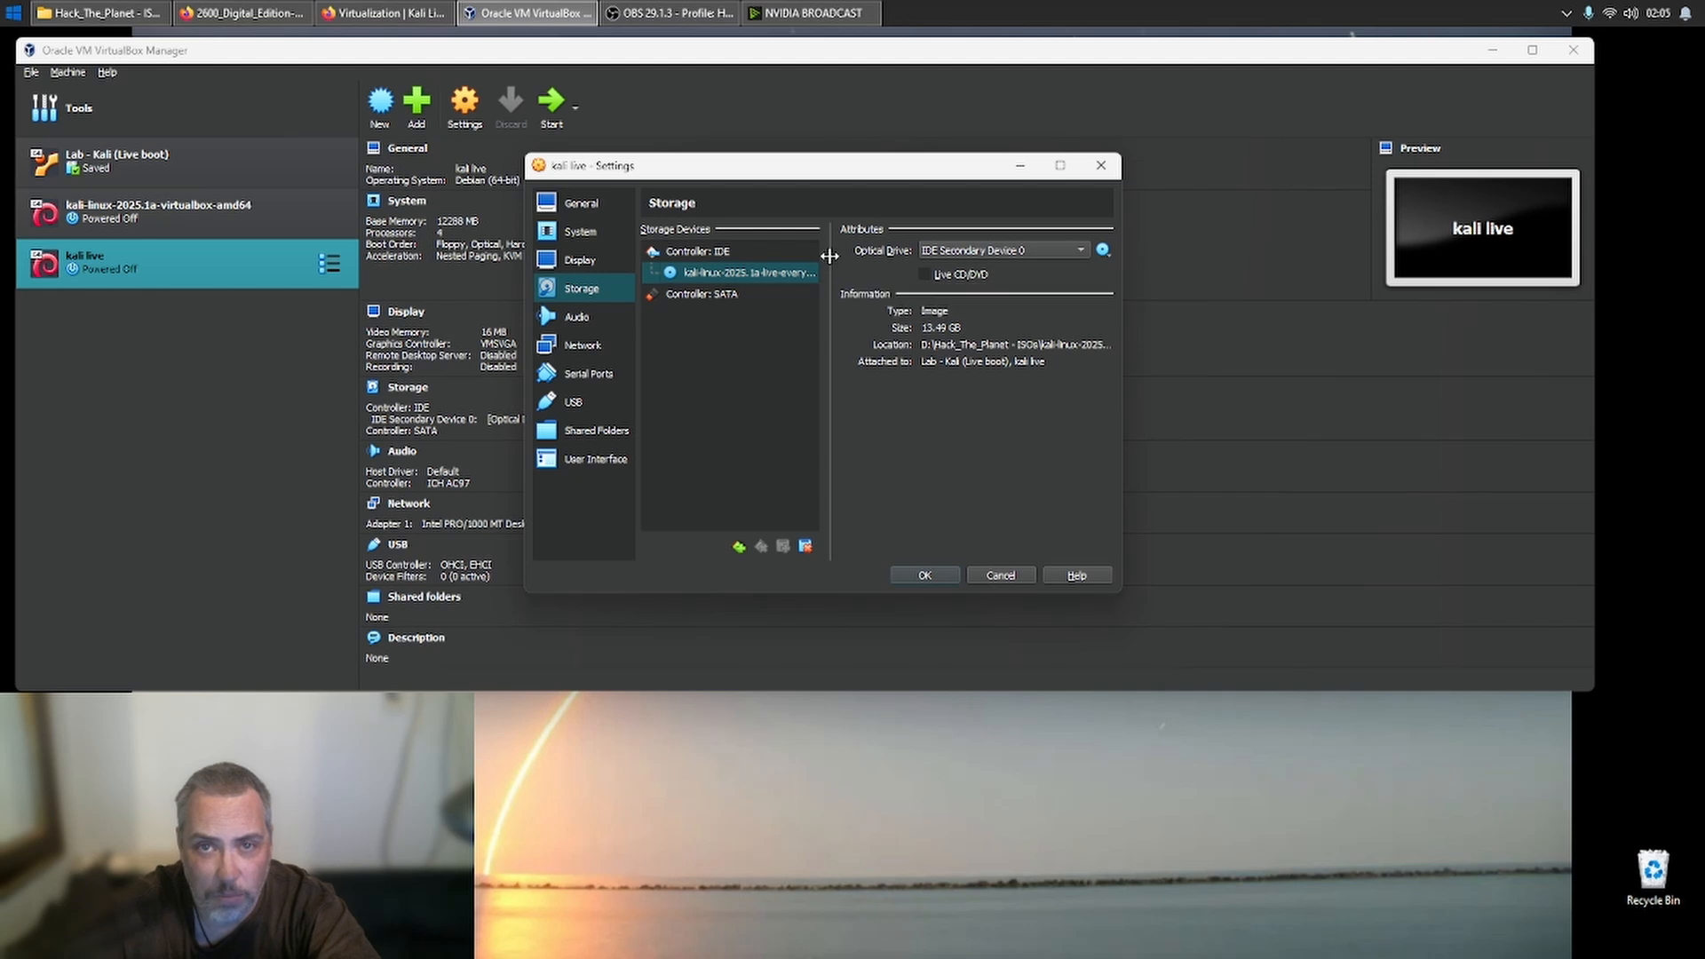
left_click_drag(828, 252, 893, 256)
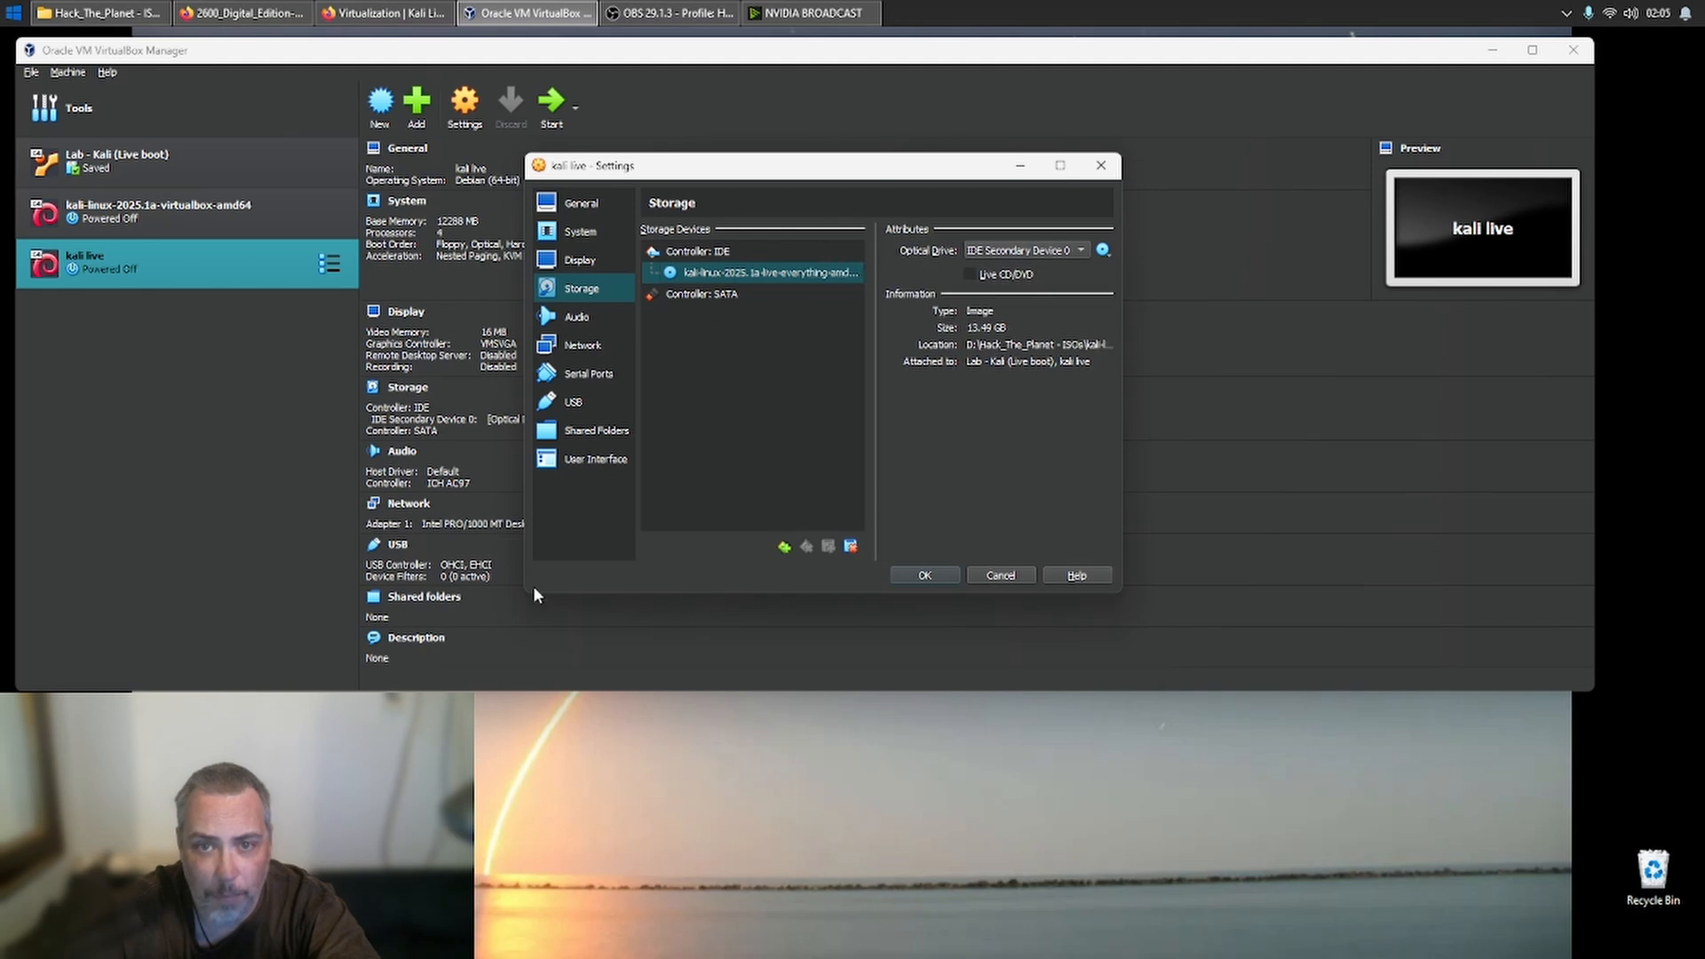
left_click_drag(529, 590, 358, 609)
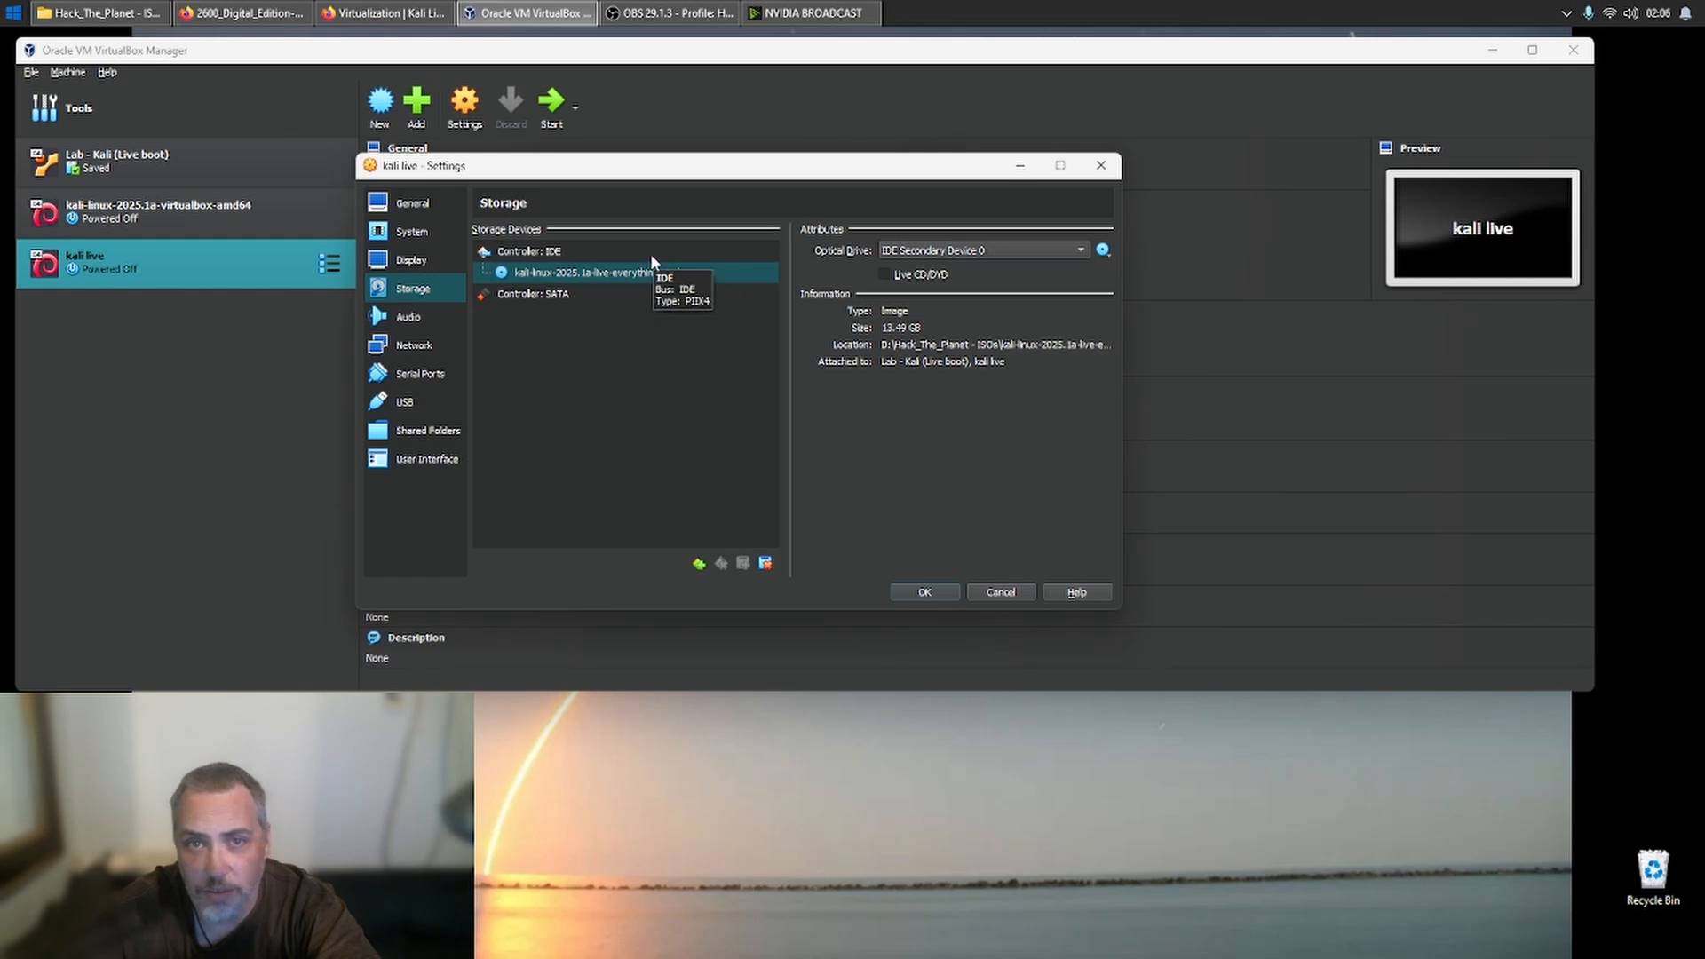
left_click(885, 277)
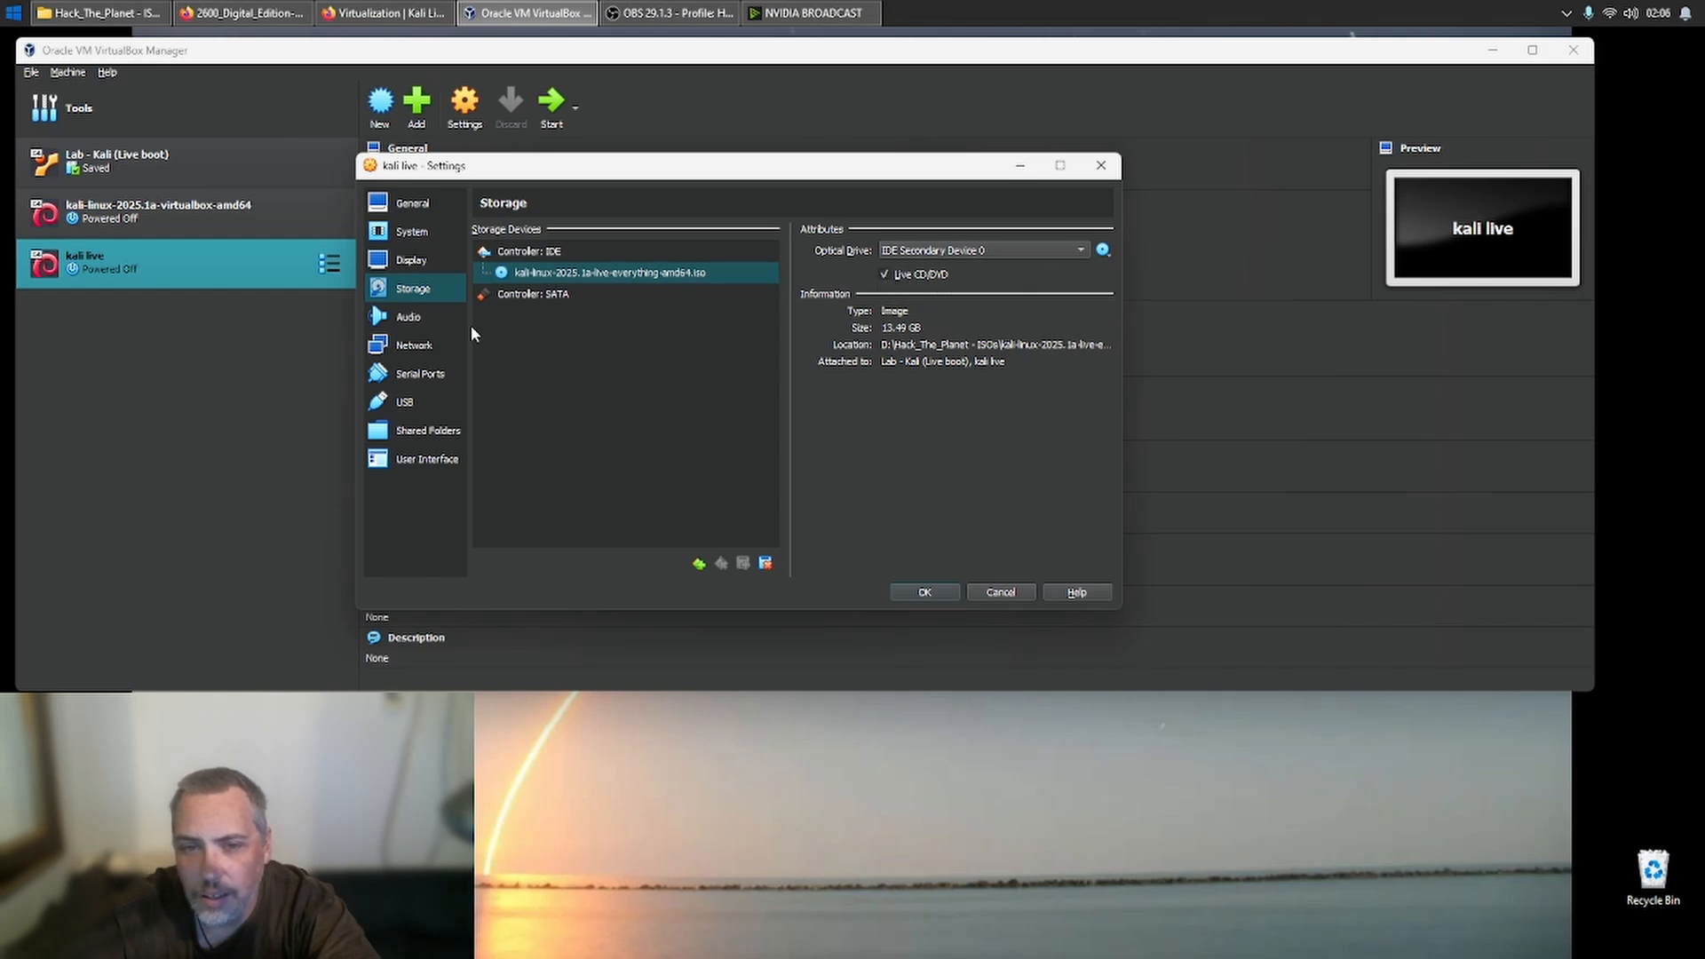
- Enable network Adapter 2 for the kali live machine and attach it to the Host-only Adapter
left_click(406, 317)
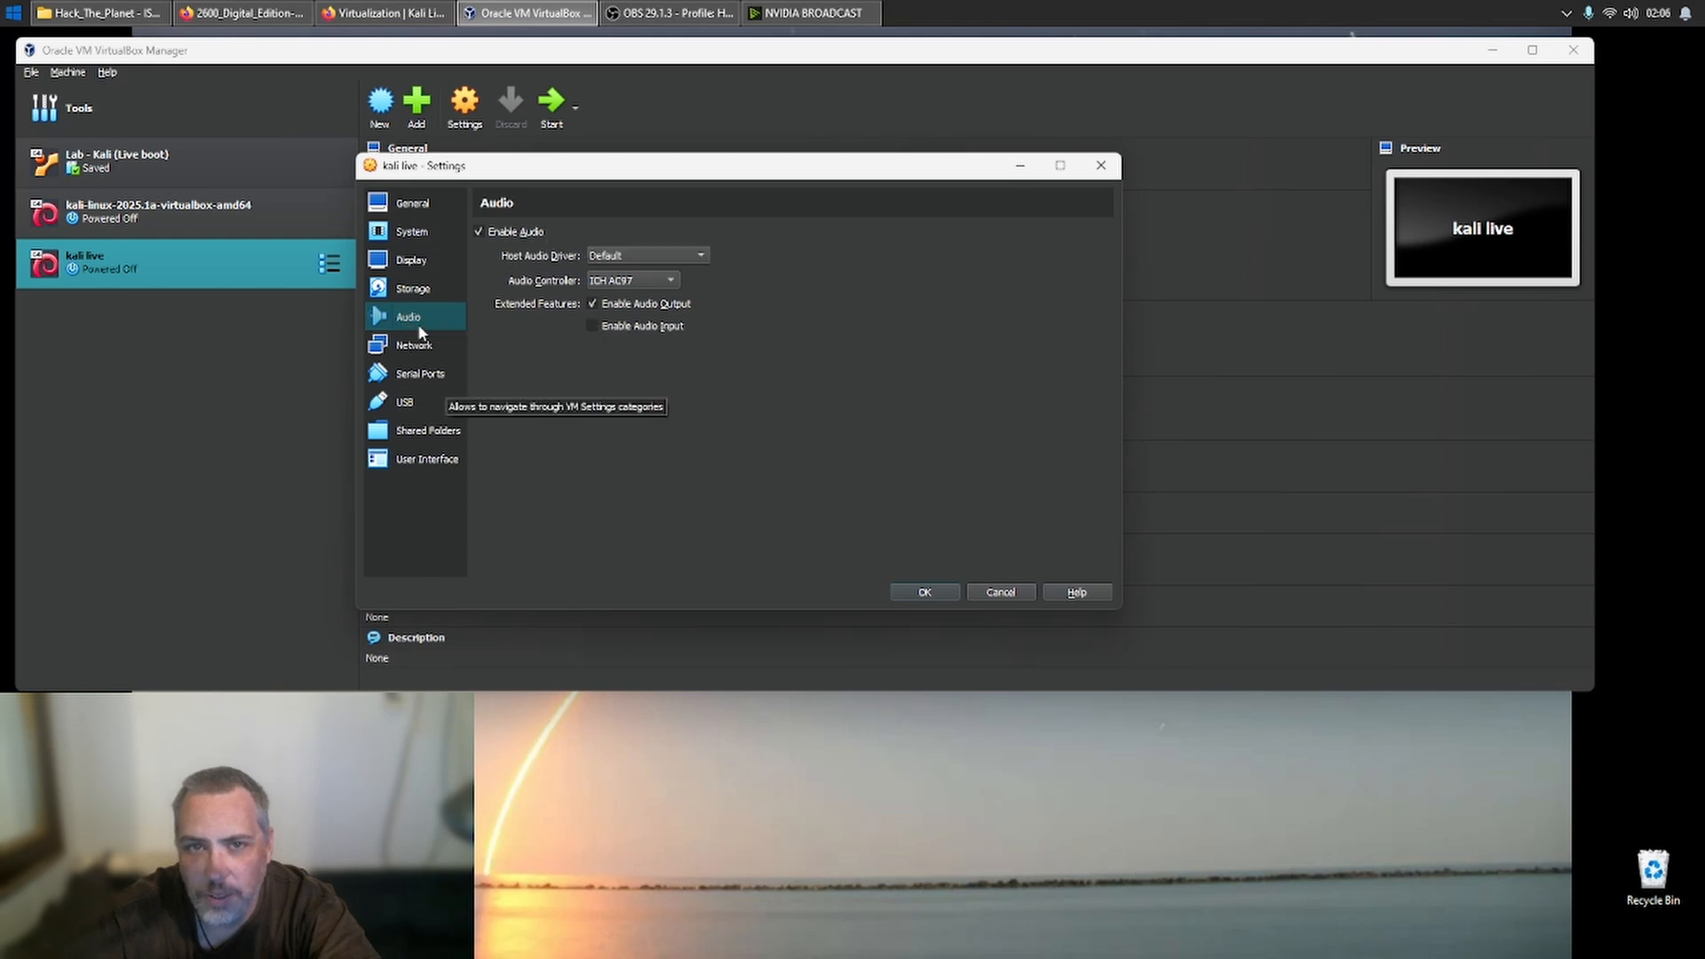
left_click(424, 346)
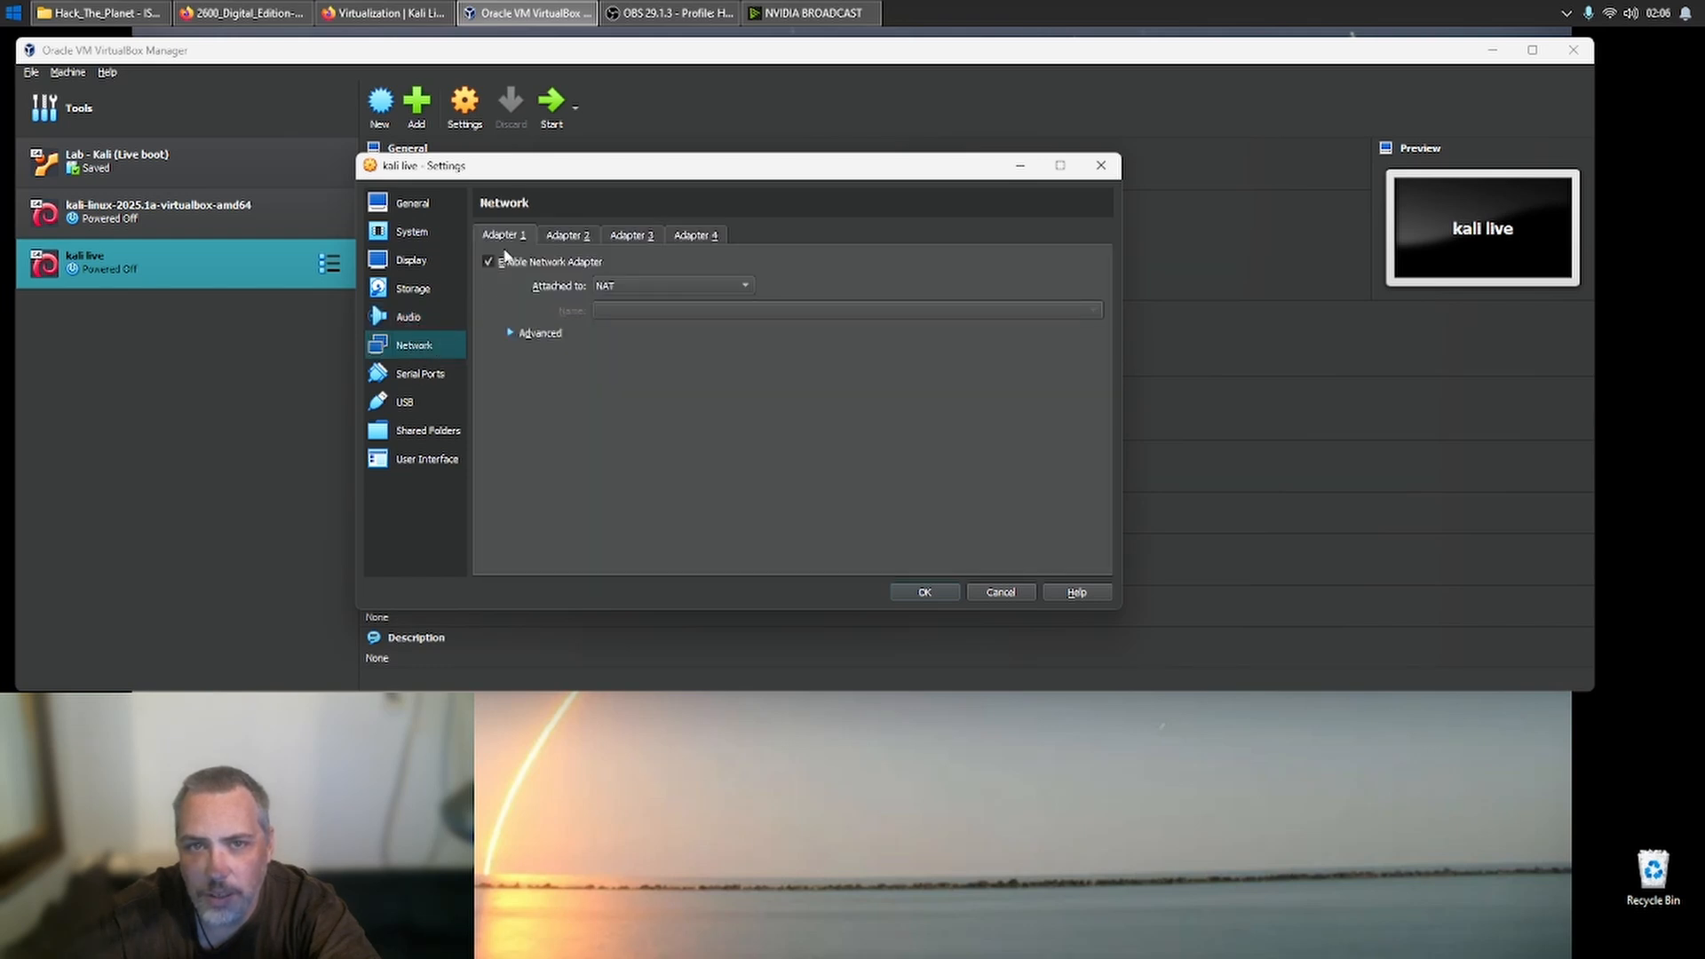
left_click(578, 238)
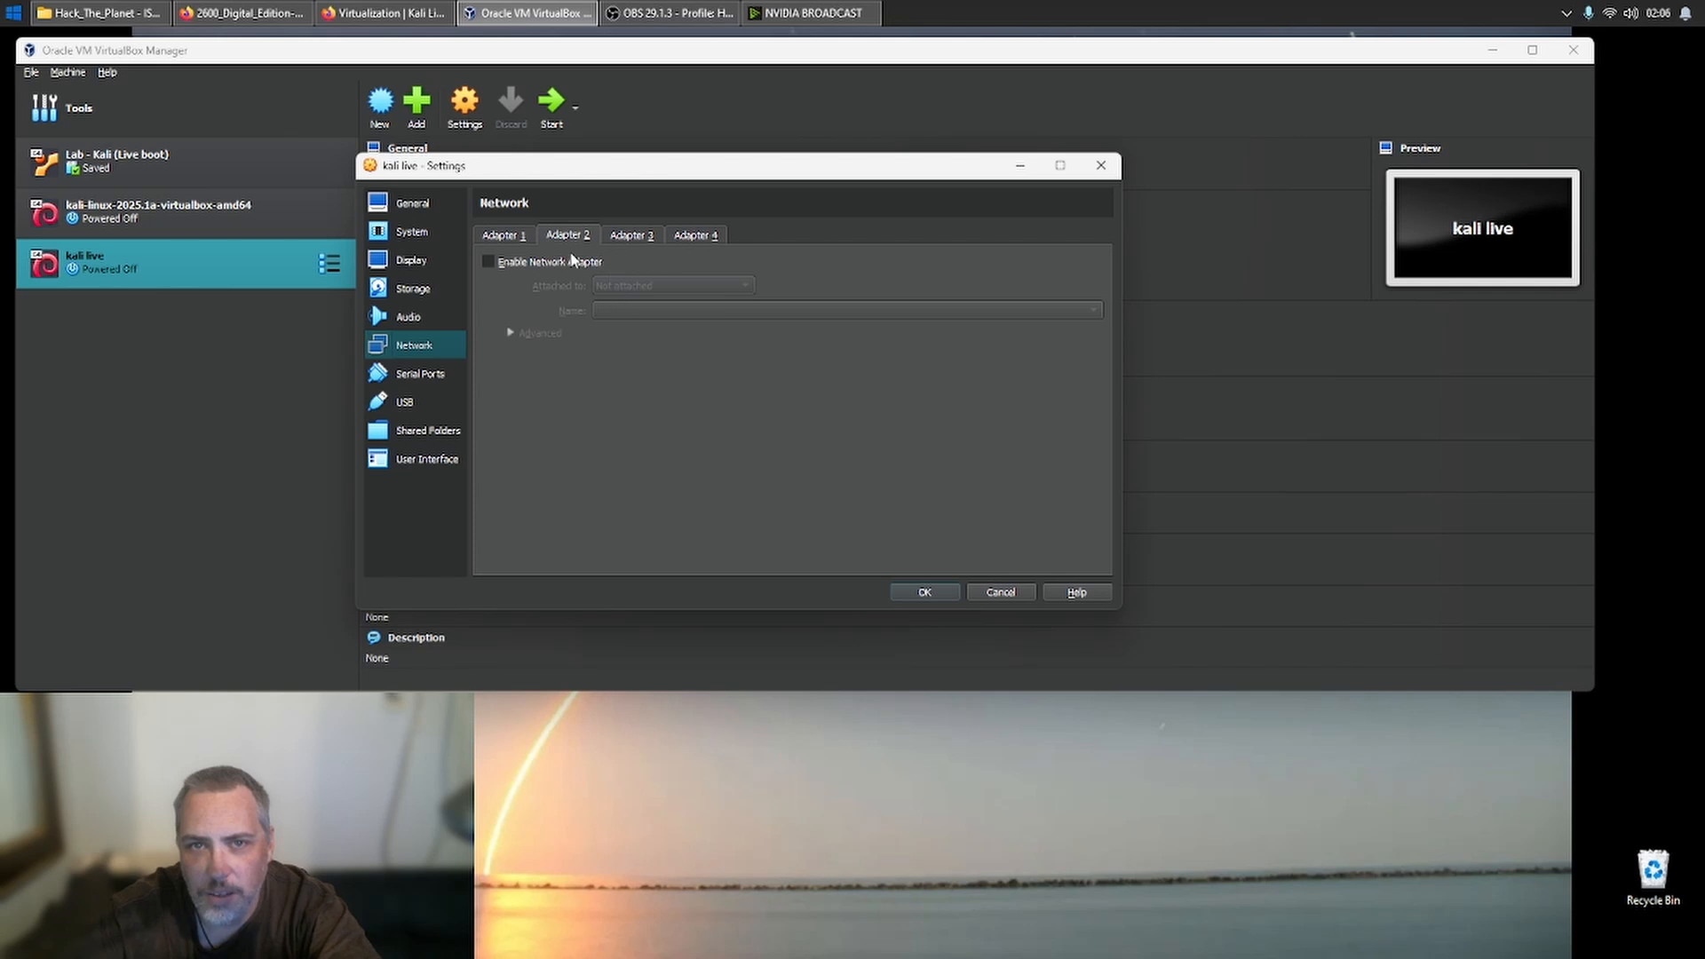
left_click(577, 262)
left_click(632, 286)
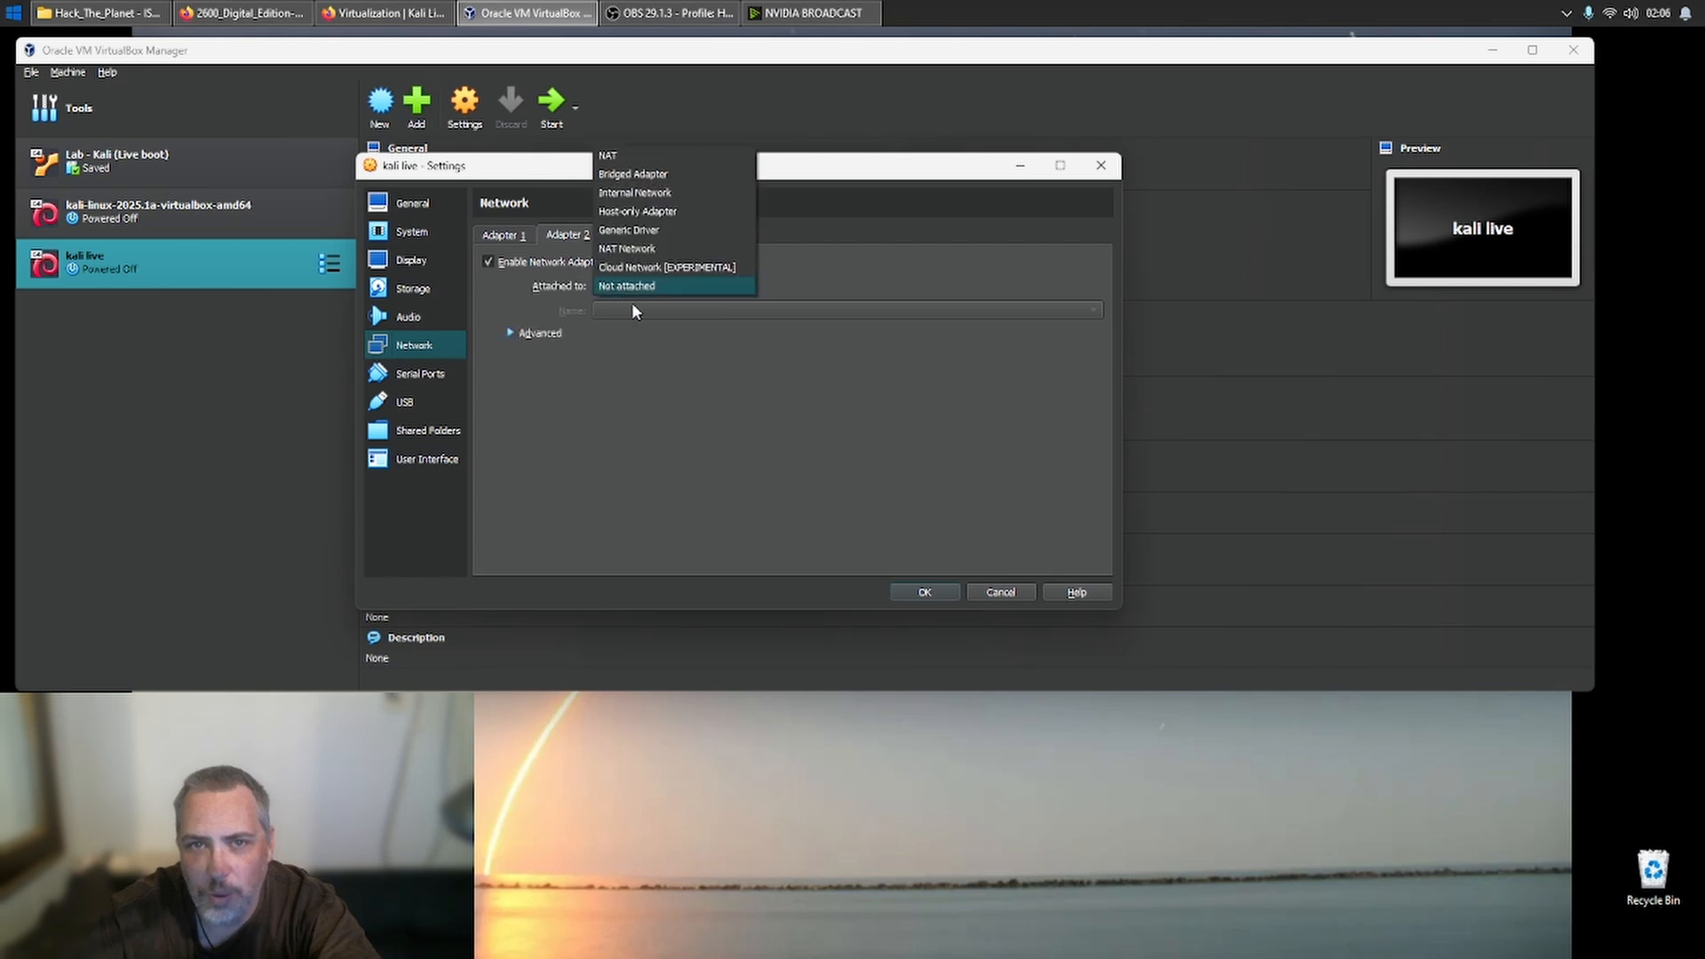
left_click(700, 213)
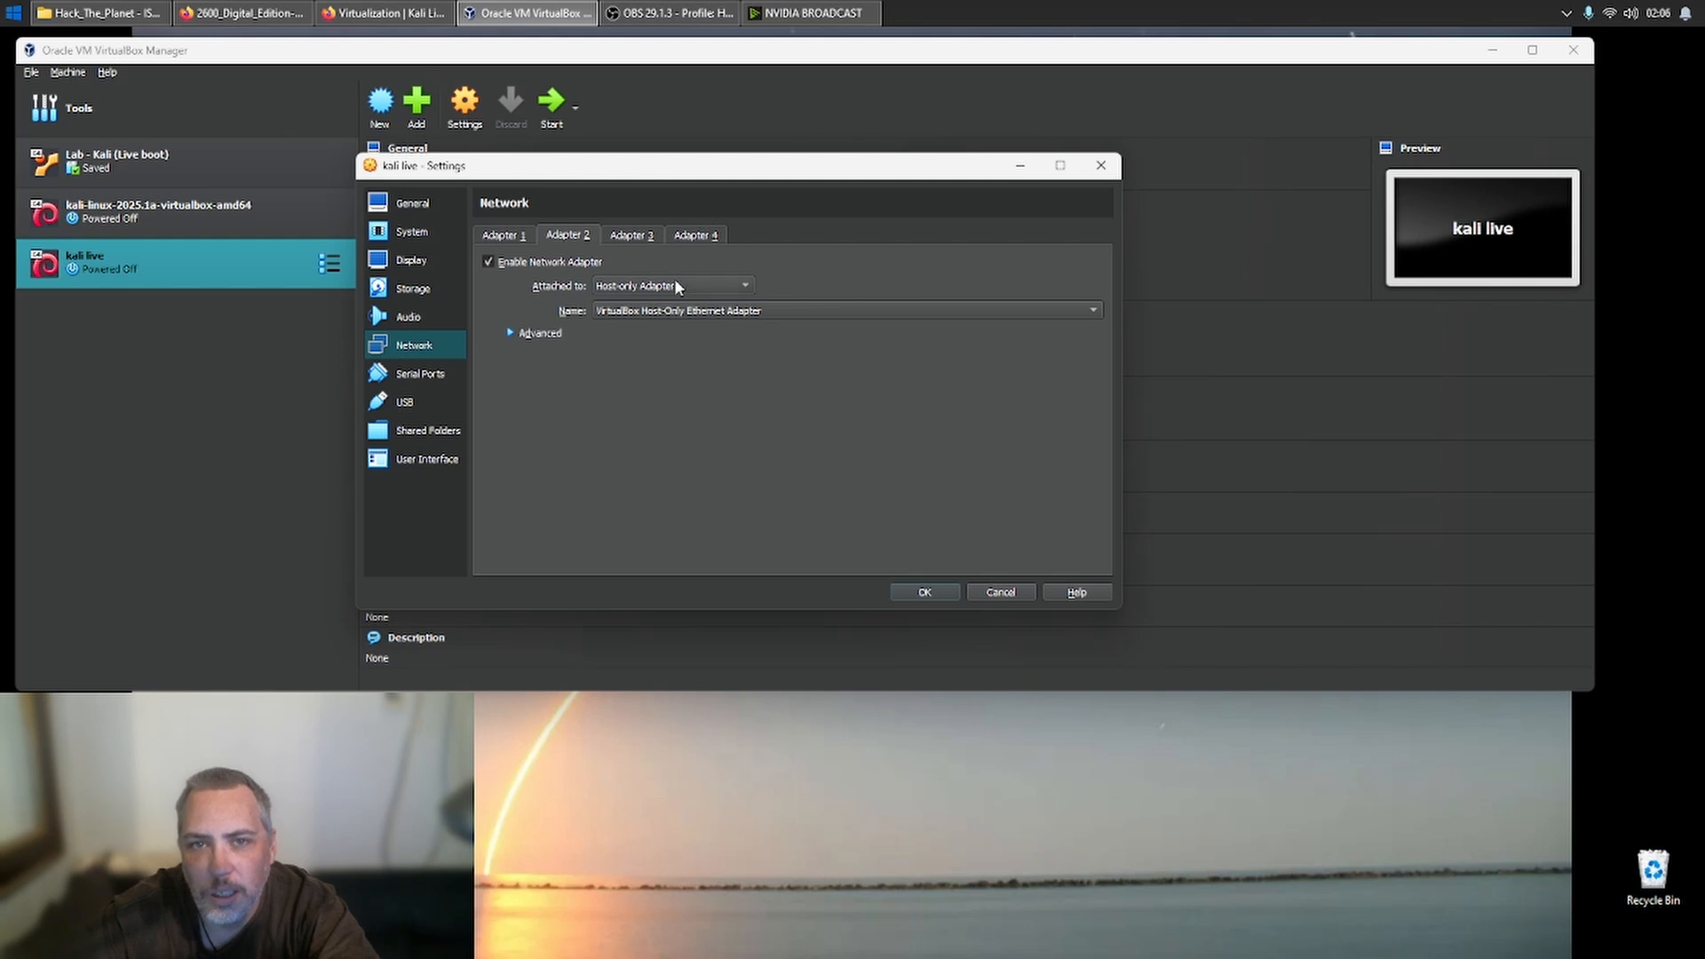
- Disable network Adapter 2 for the kali live machine and review Adapter 1's attachment types, leaving it on NAT
left_click(571, 265)
left_click(503, 235)
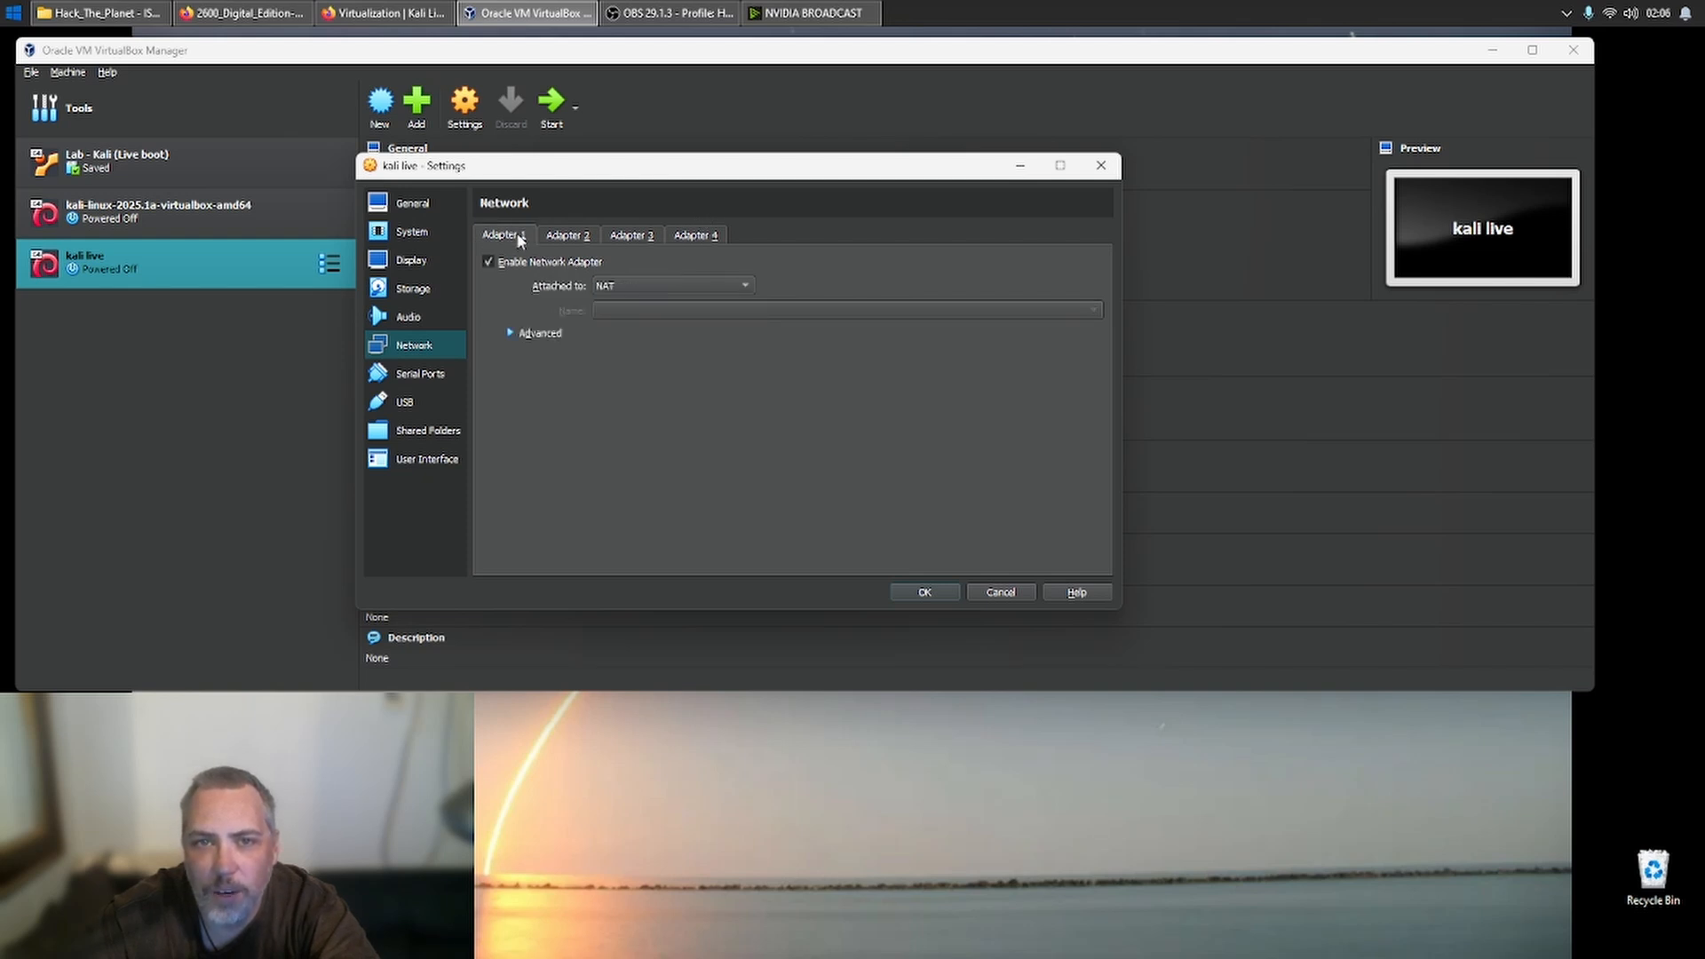
left_click(665, 286)
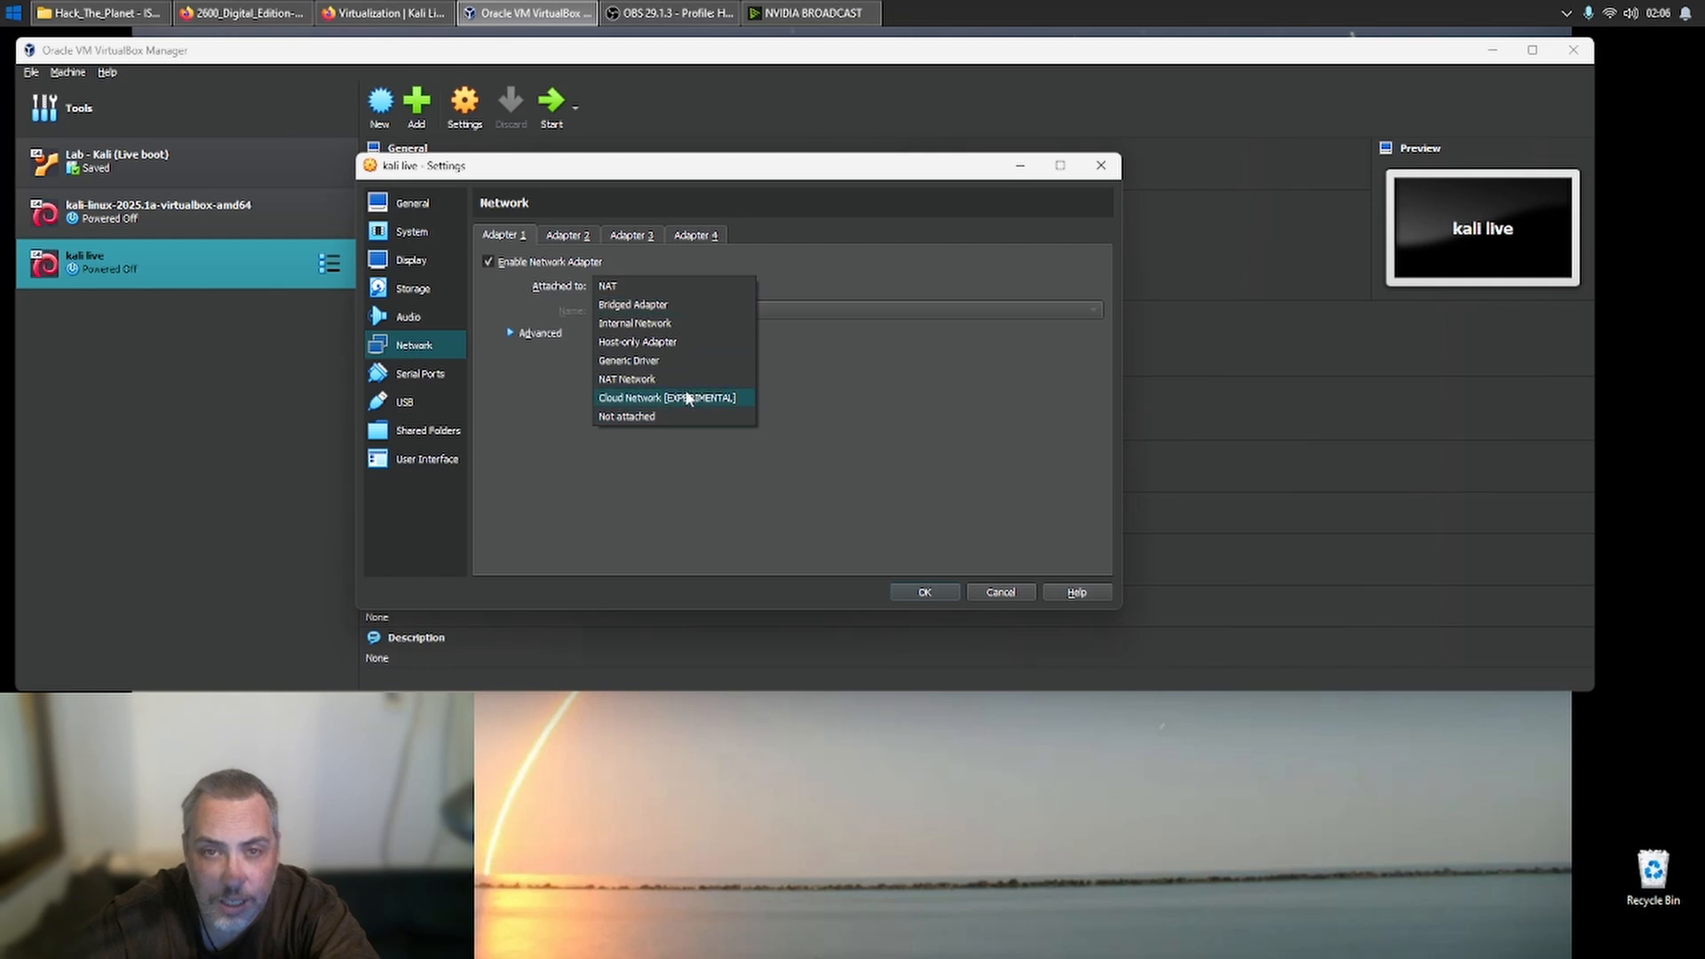
left_click(711, 485)
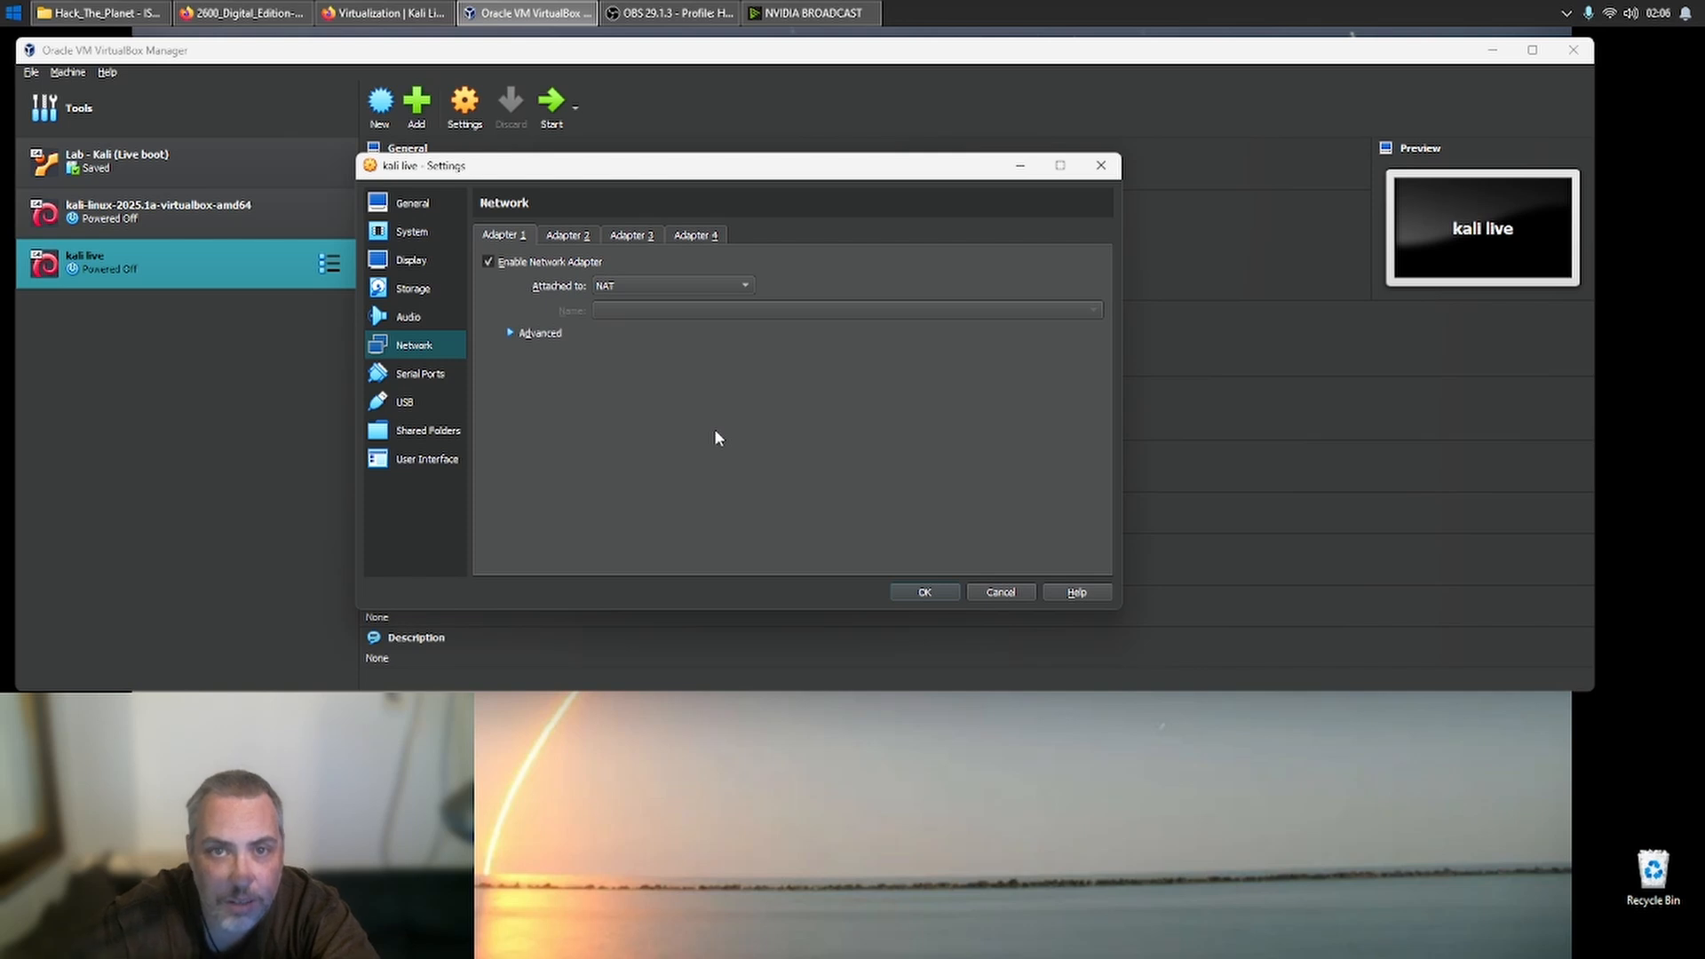
- Review the kali live machine's serial port, USB, shared folder, user interface, network, audio, storage, display and system settings
left_click(420, 377)
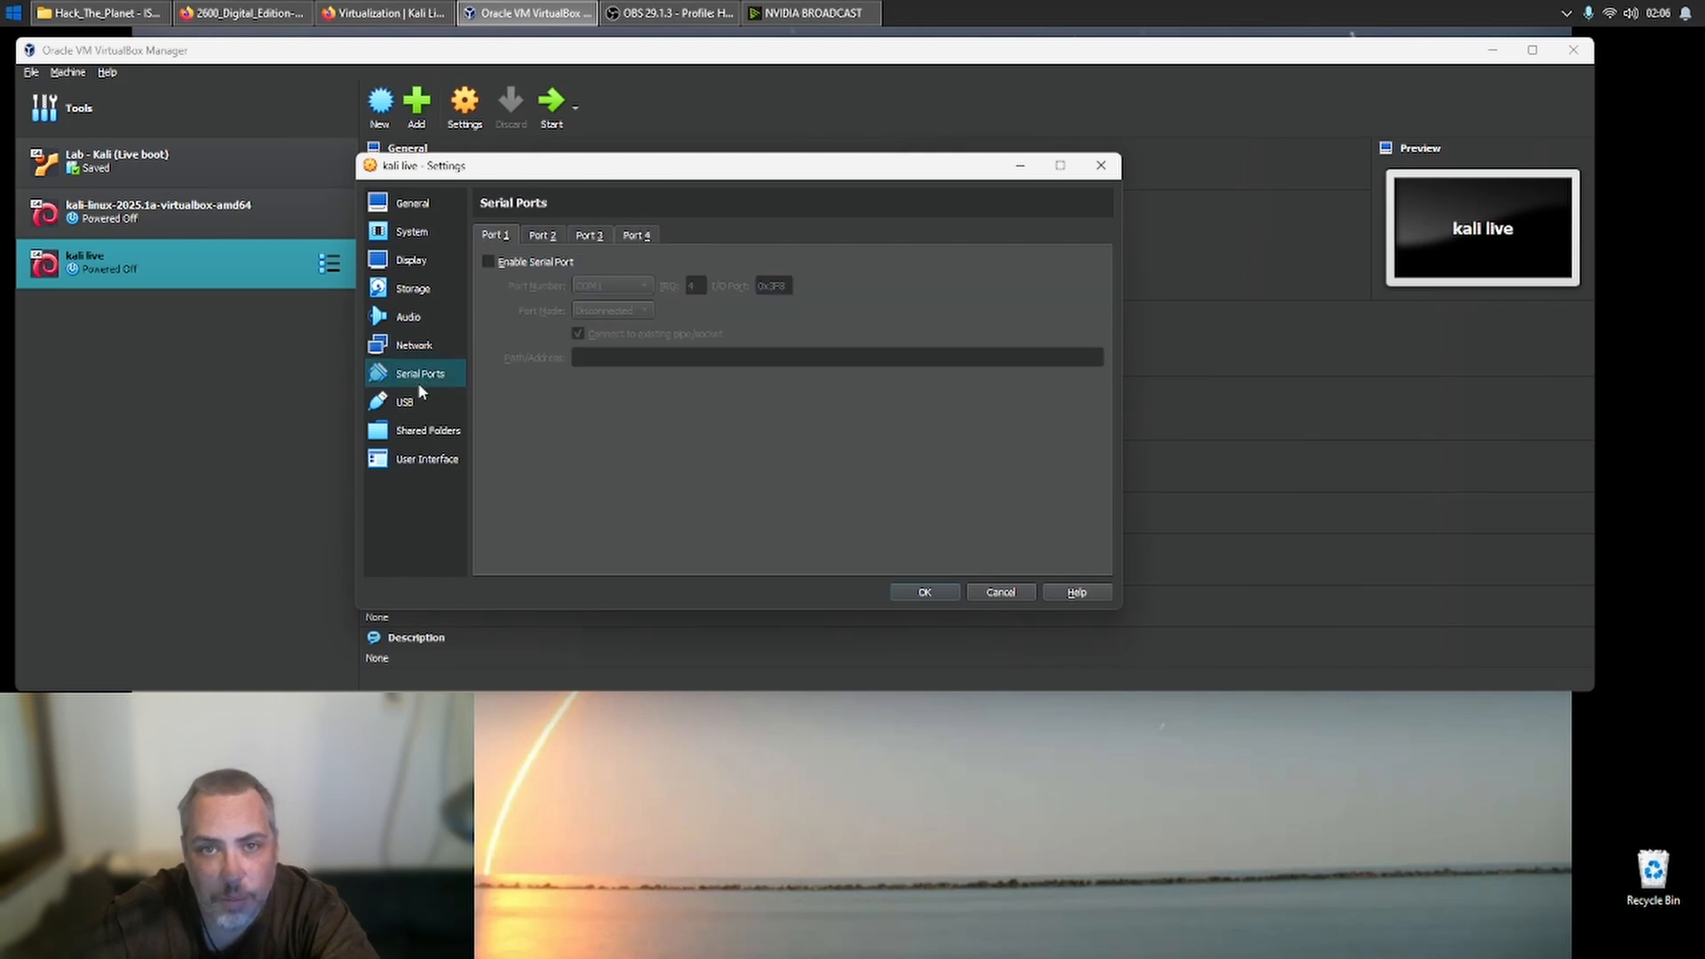
left_click(417, 402)
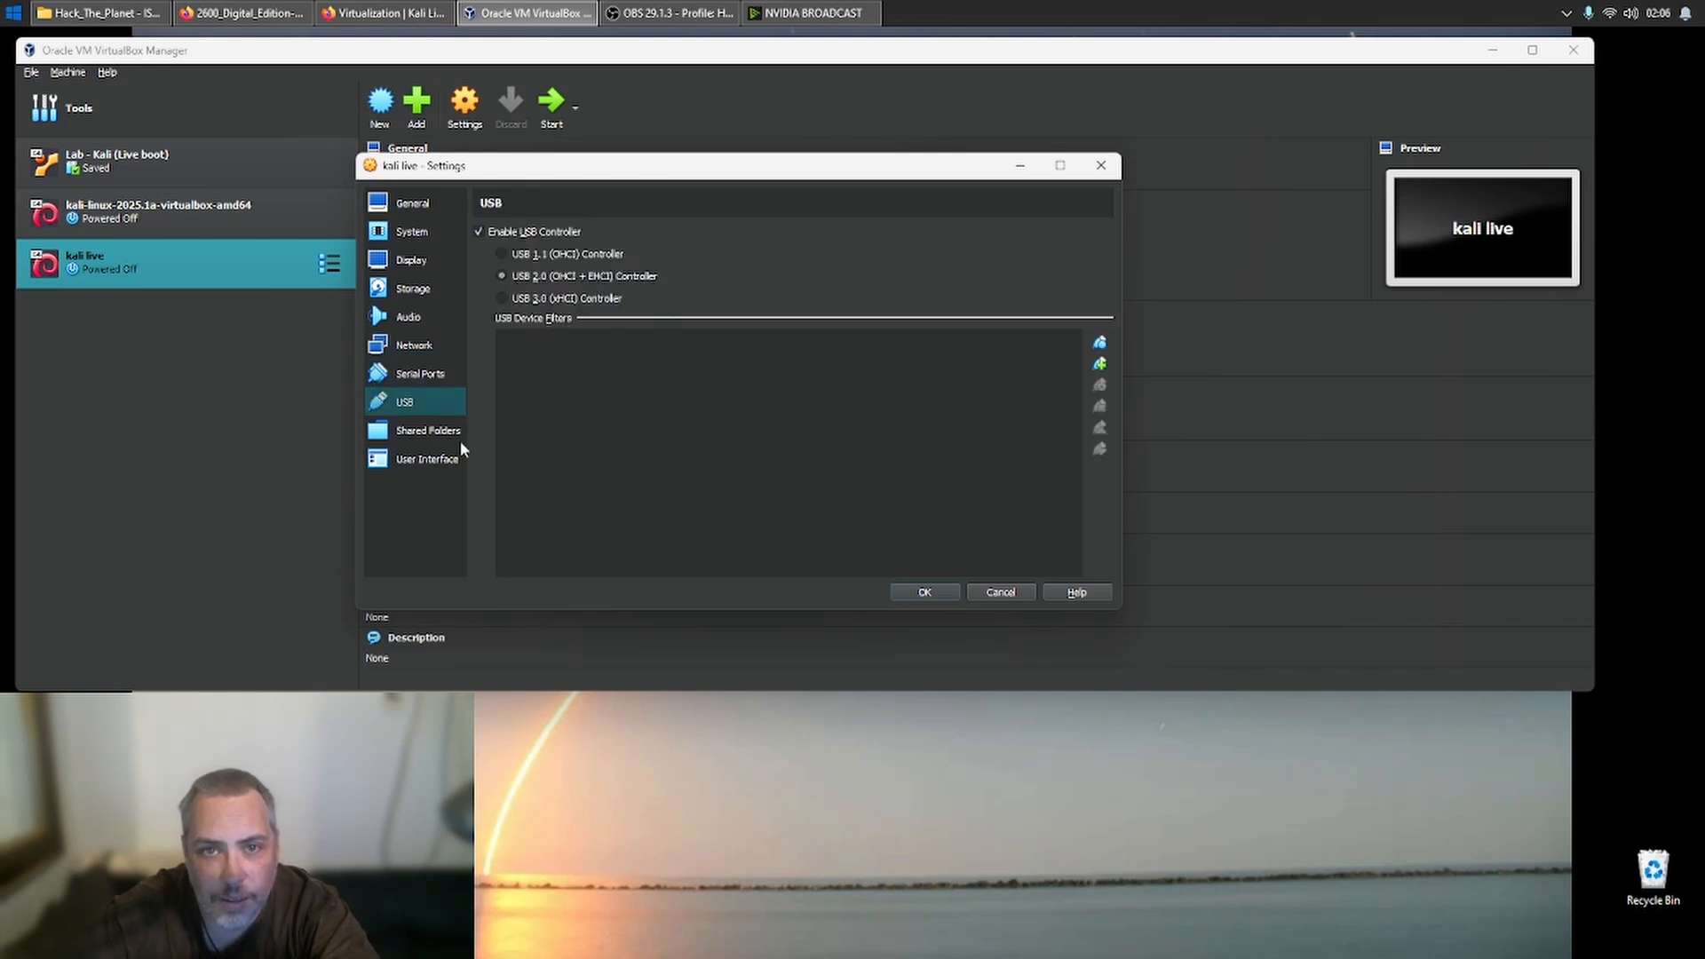
left_click(449, 433)
left_click(442, 460)
left_click(426, 400)
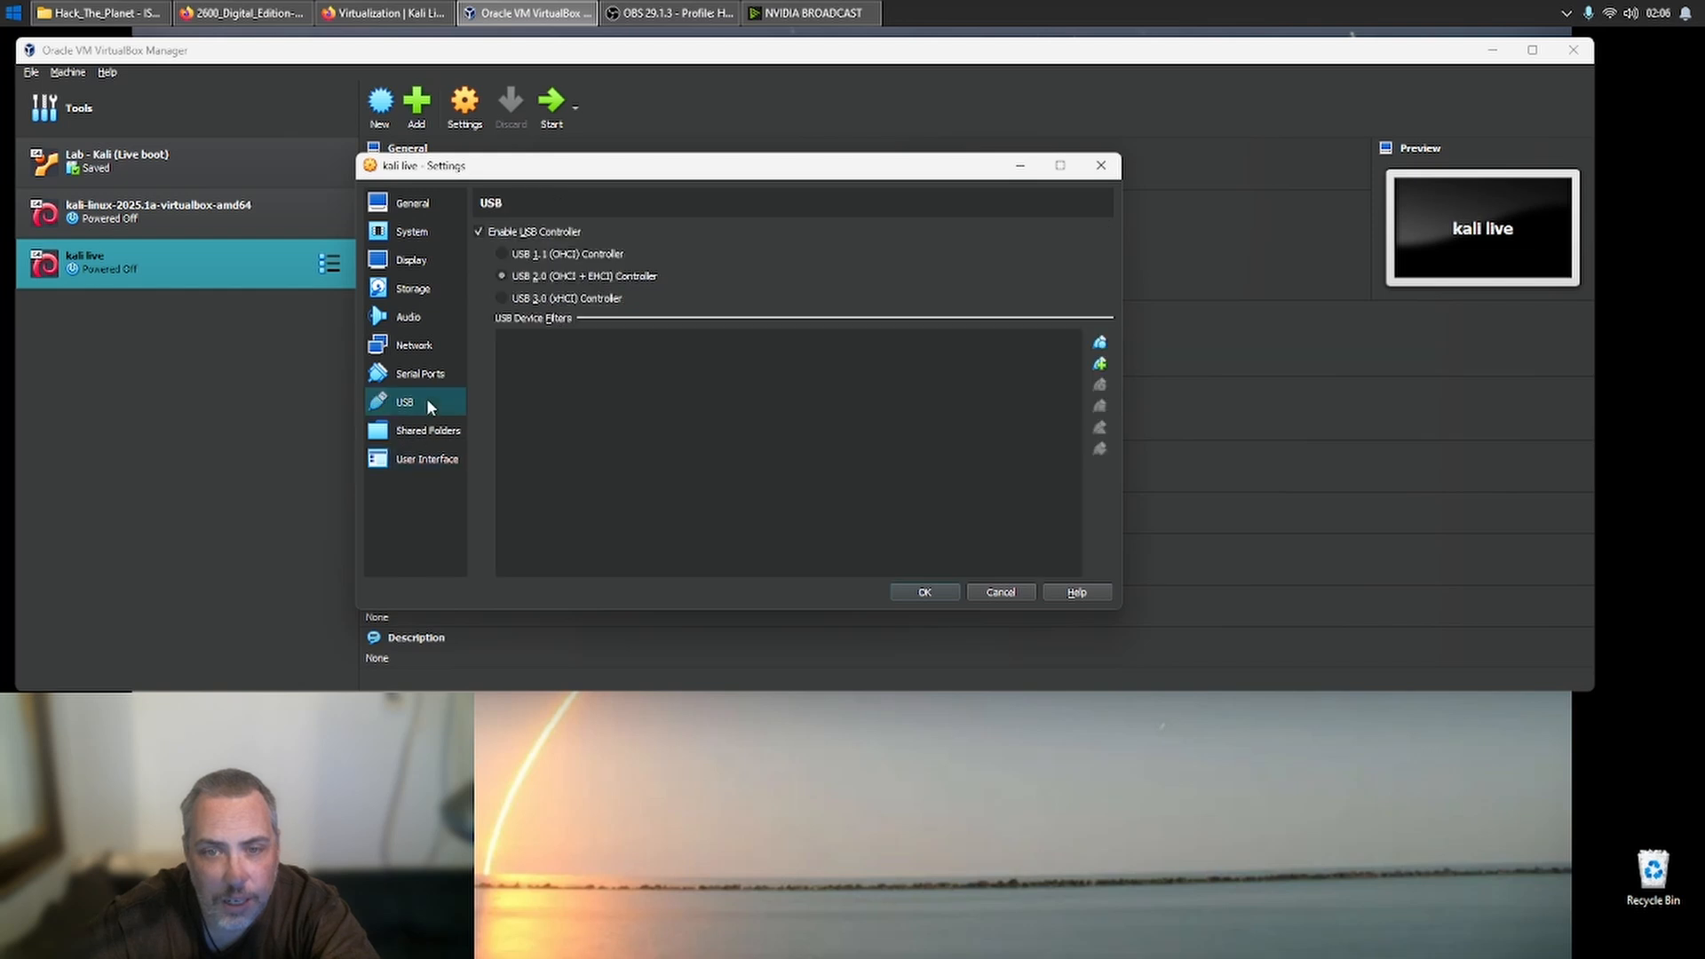
left_click(421, 350)
left_click(437, 320)
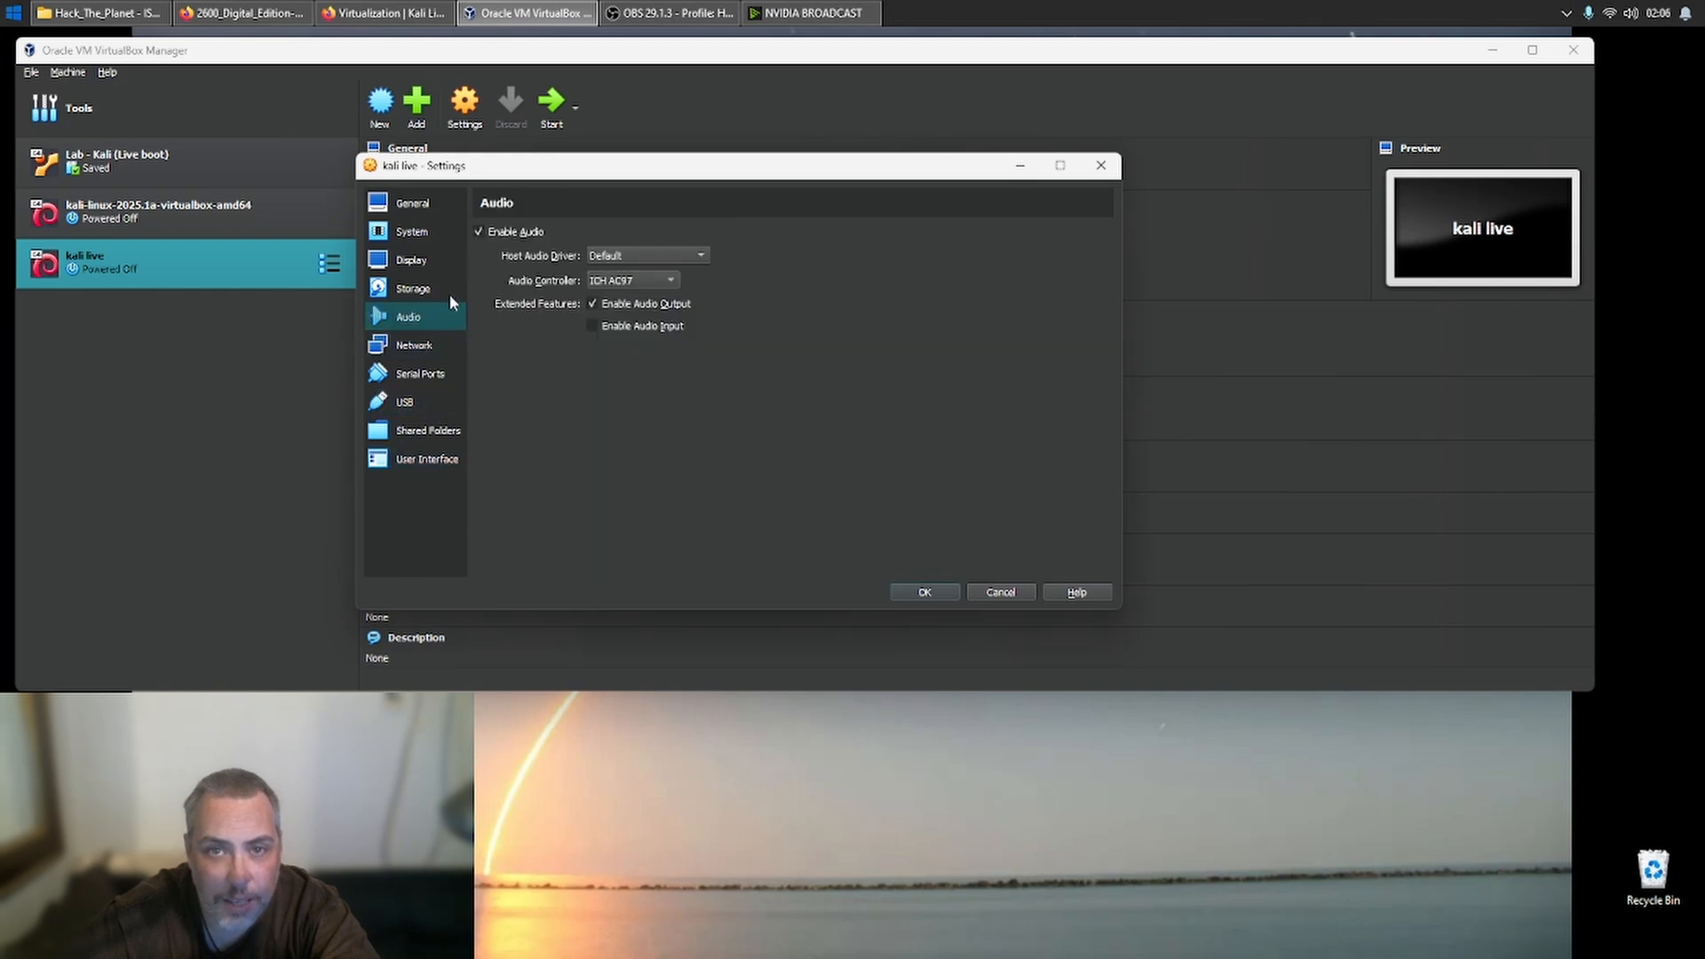
left_click(452, 291)
left_click(449, 263)
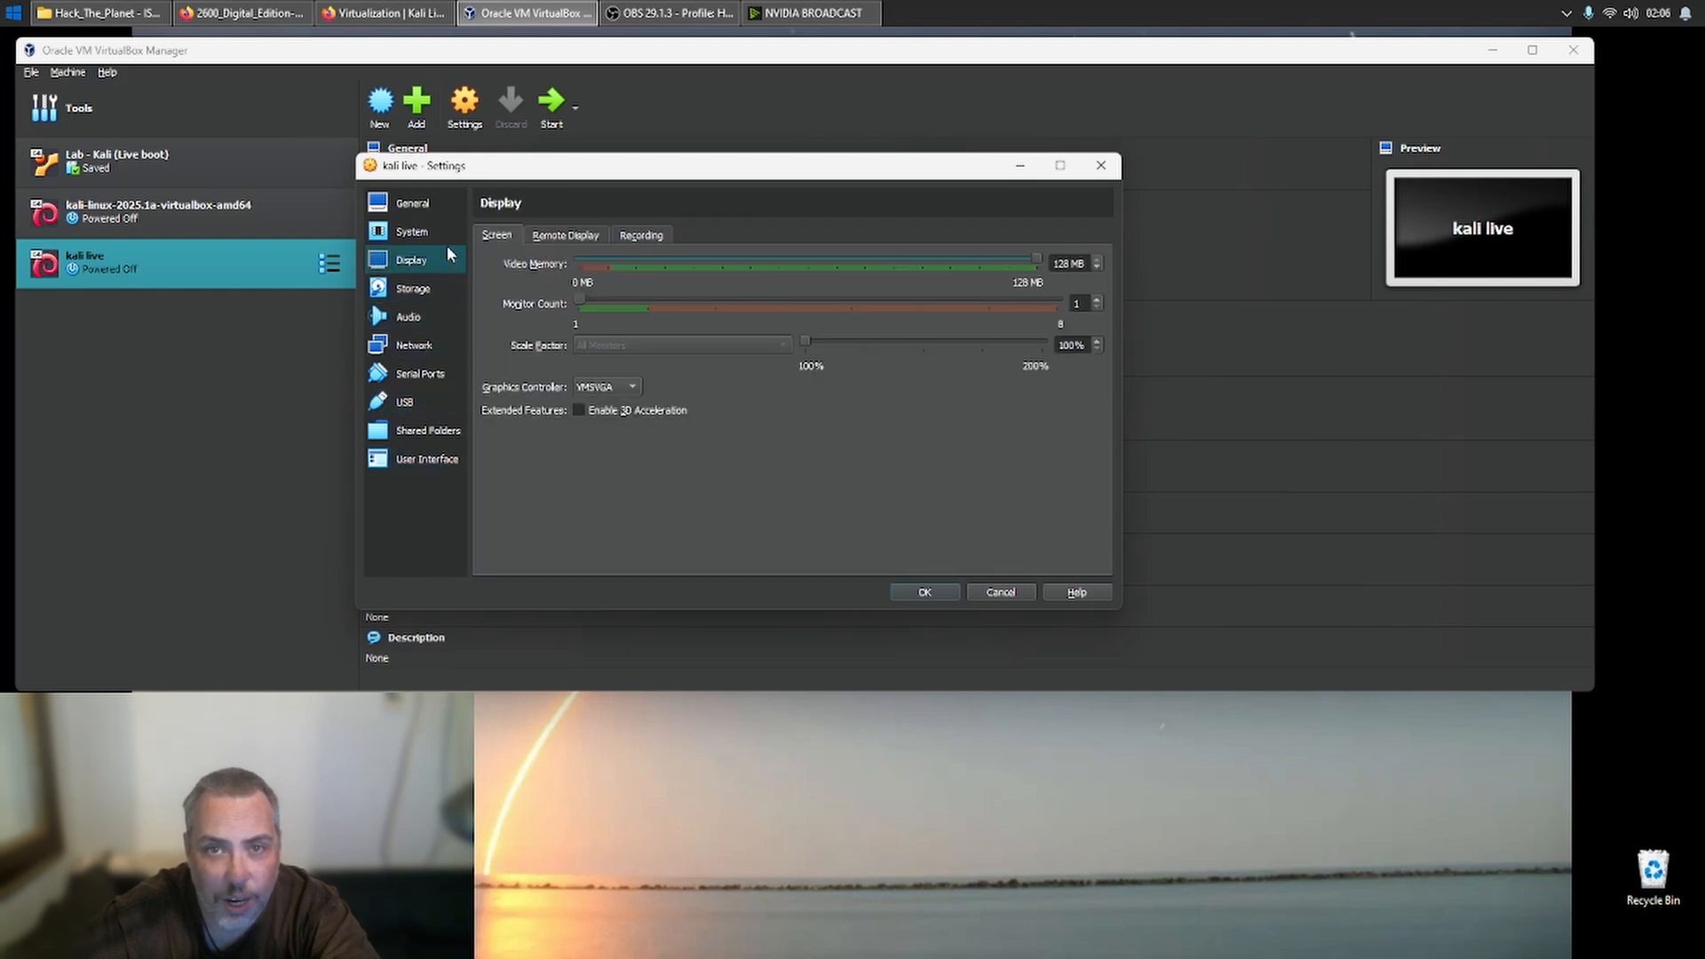
left_click(442, 233)
left_click(531, 238)
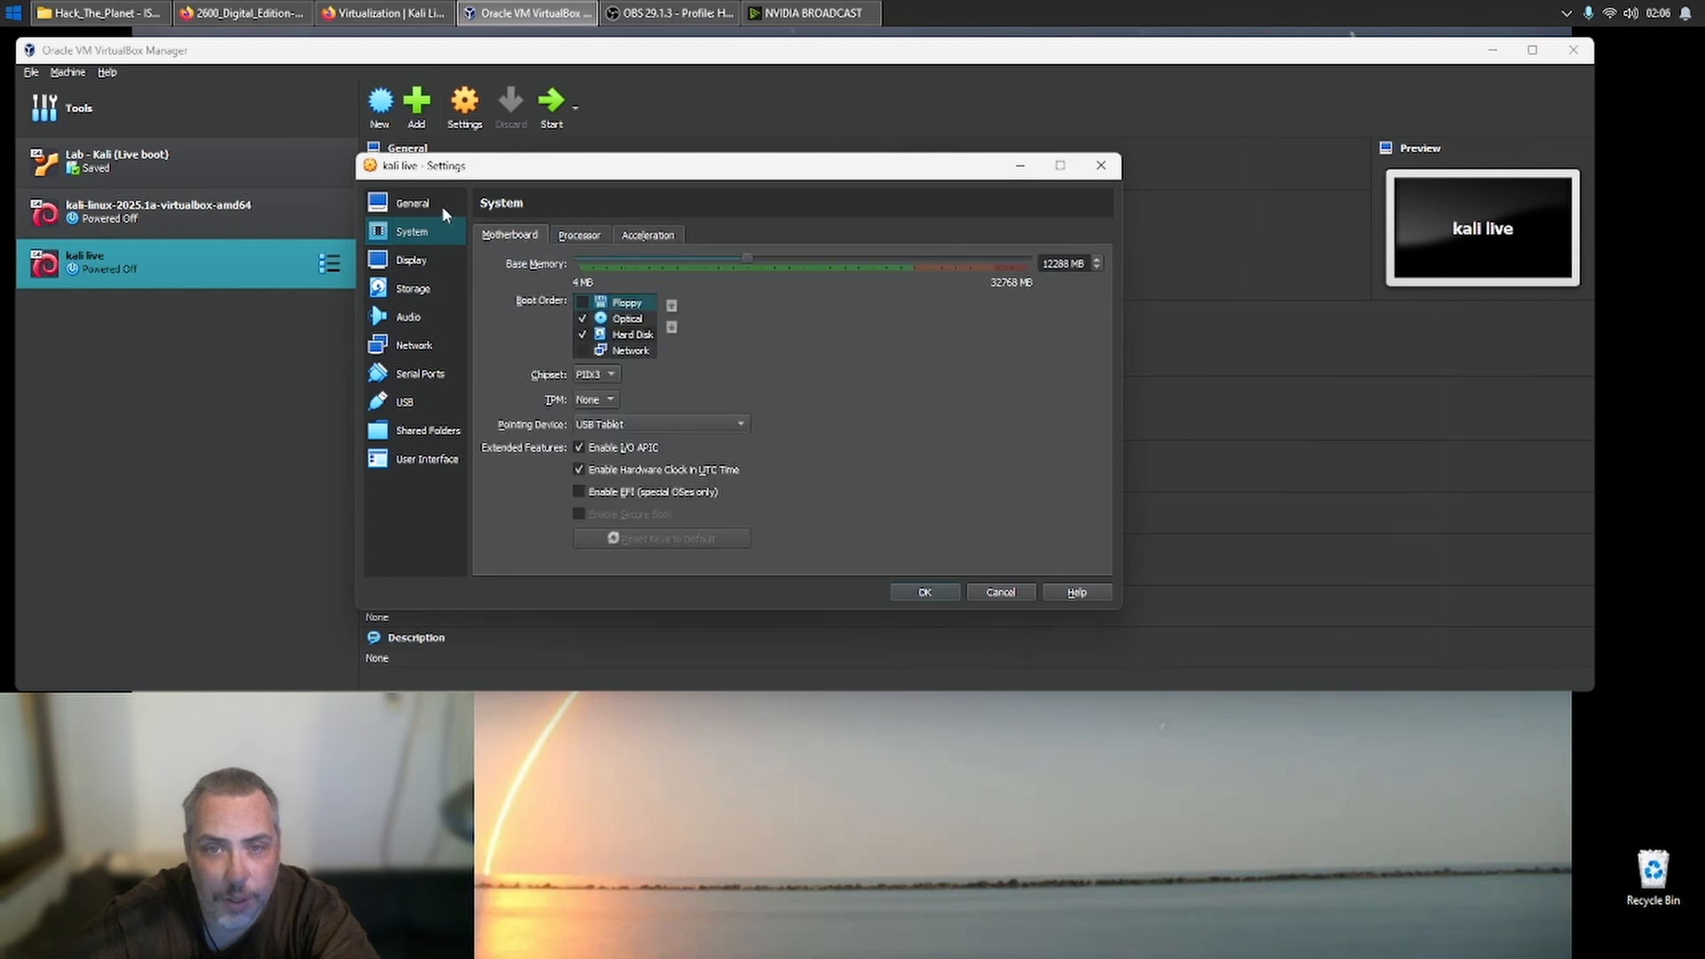
- Check the shared clipboard options in the advanced general settings, keep it Disabled, and save the kali live machine's settings
left_click(442, 206)
left_click(552, 238)
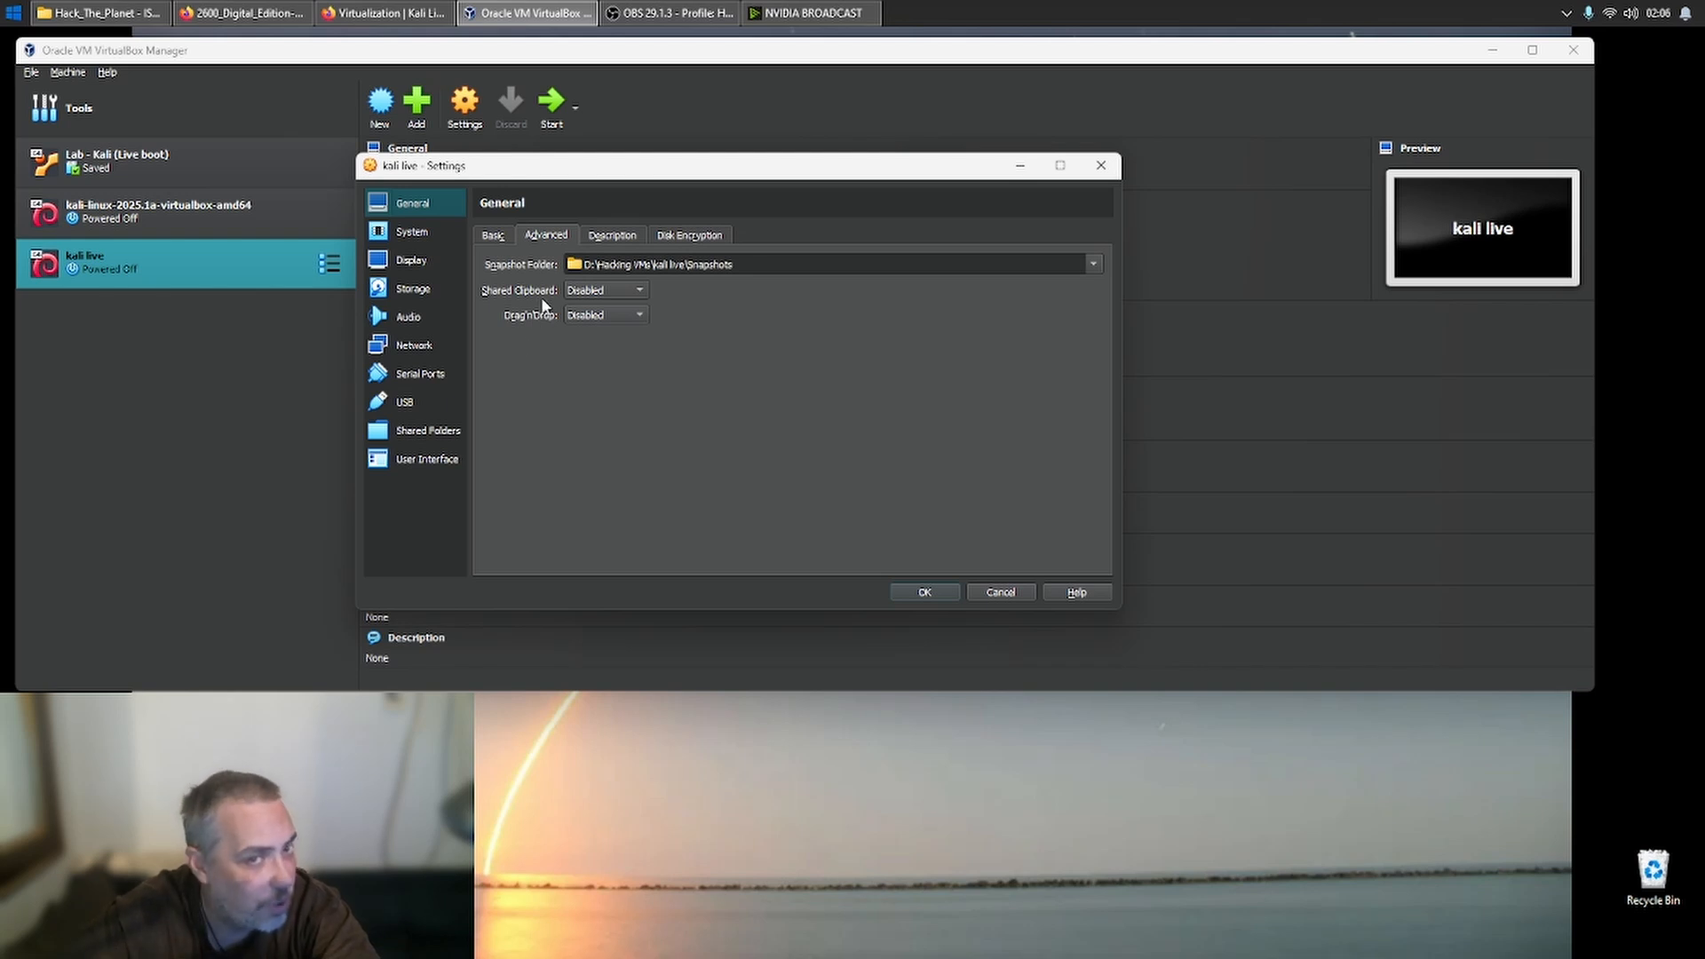
left_click(627, 291)
left_click(704, 295)
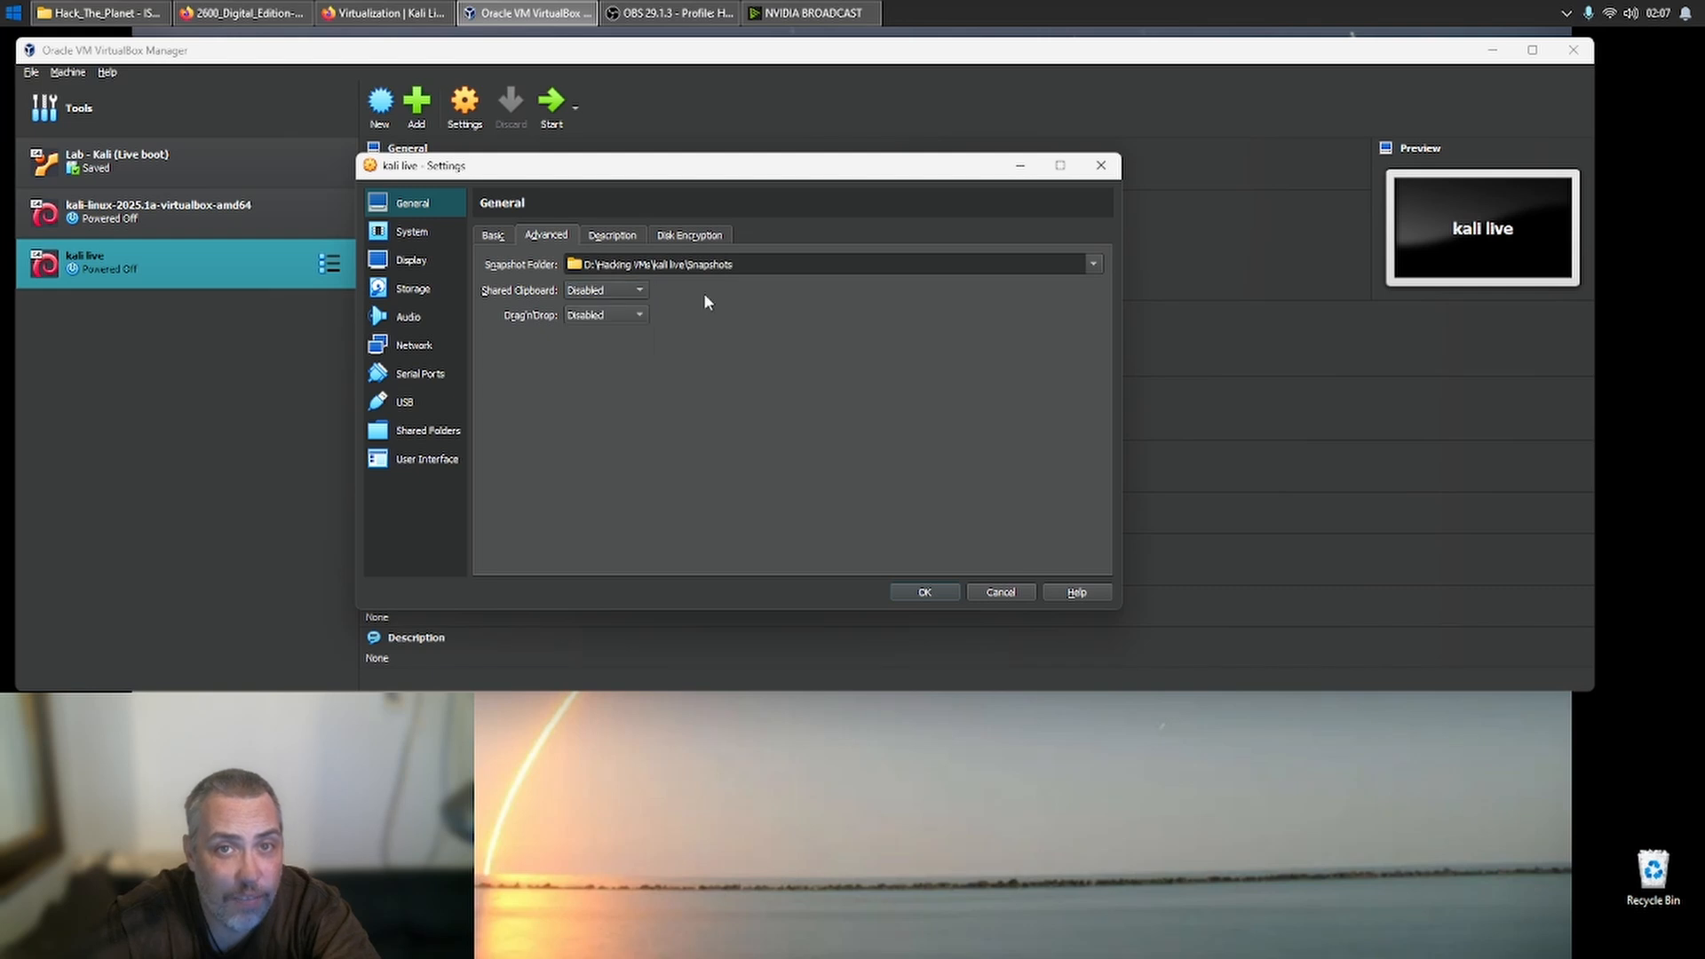
left_click(638, 291)
left_click(723, 354)
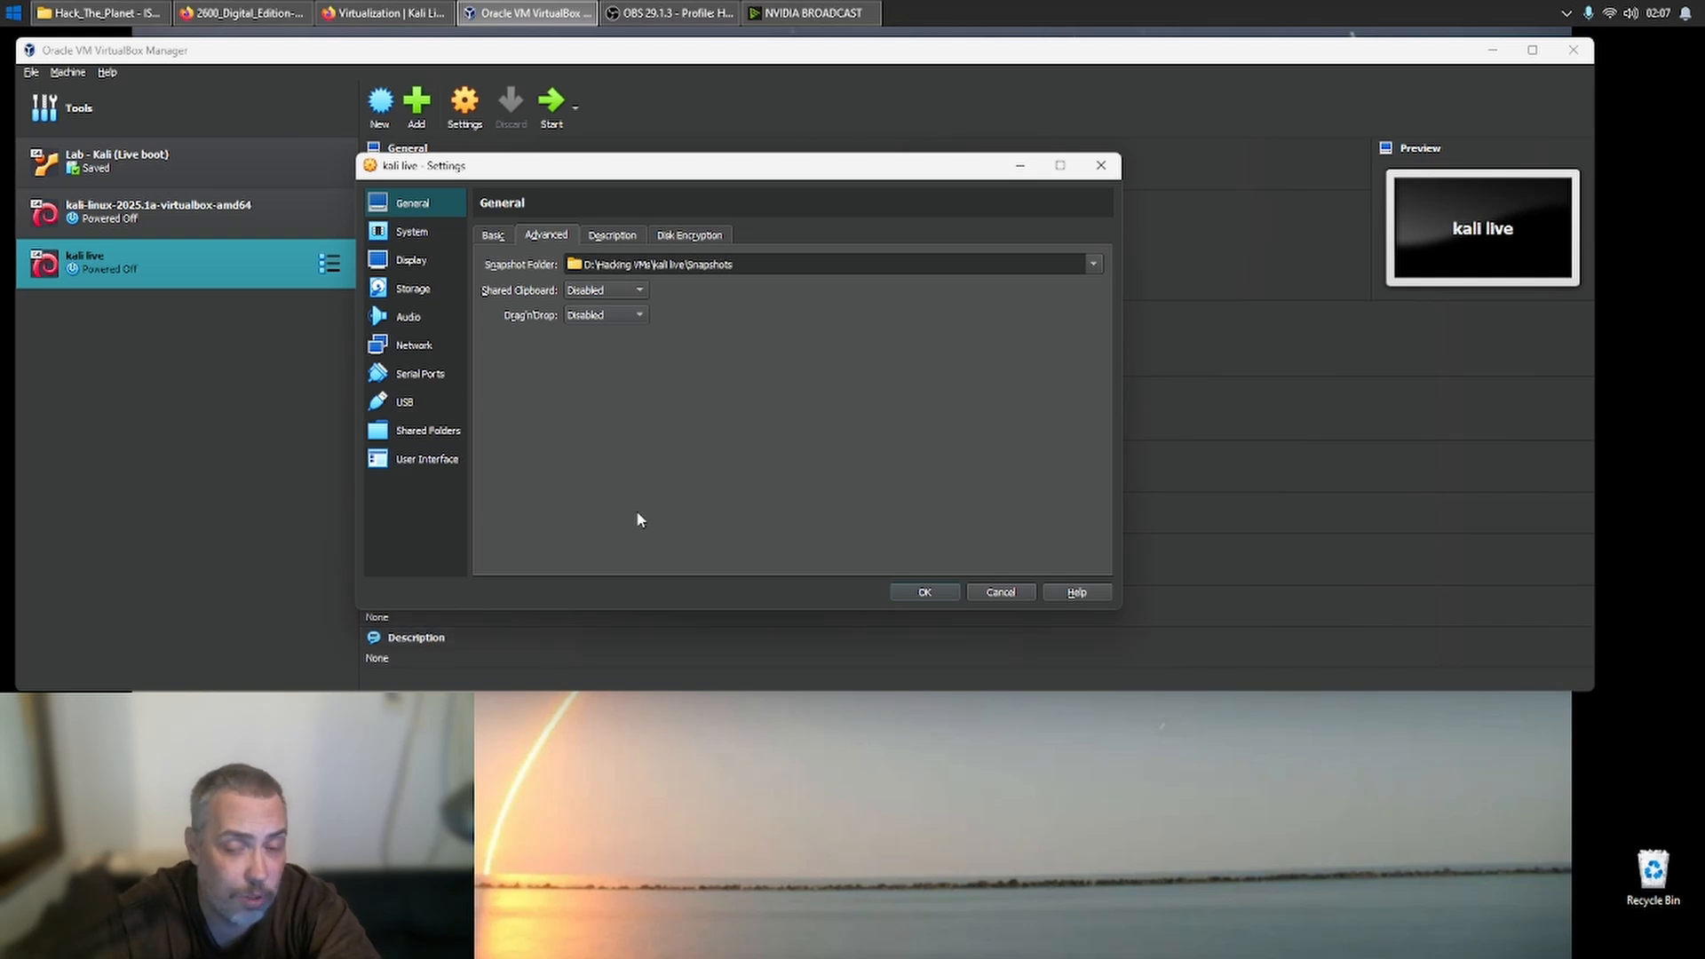
left_click(926, 592)
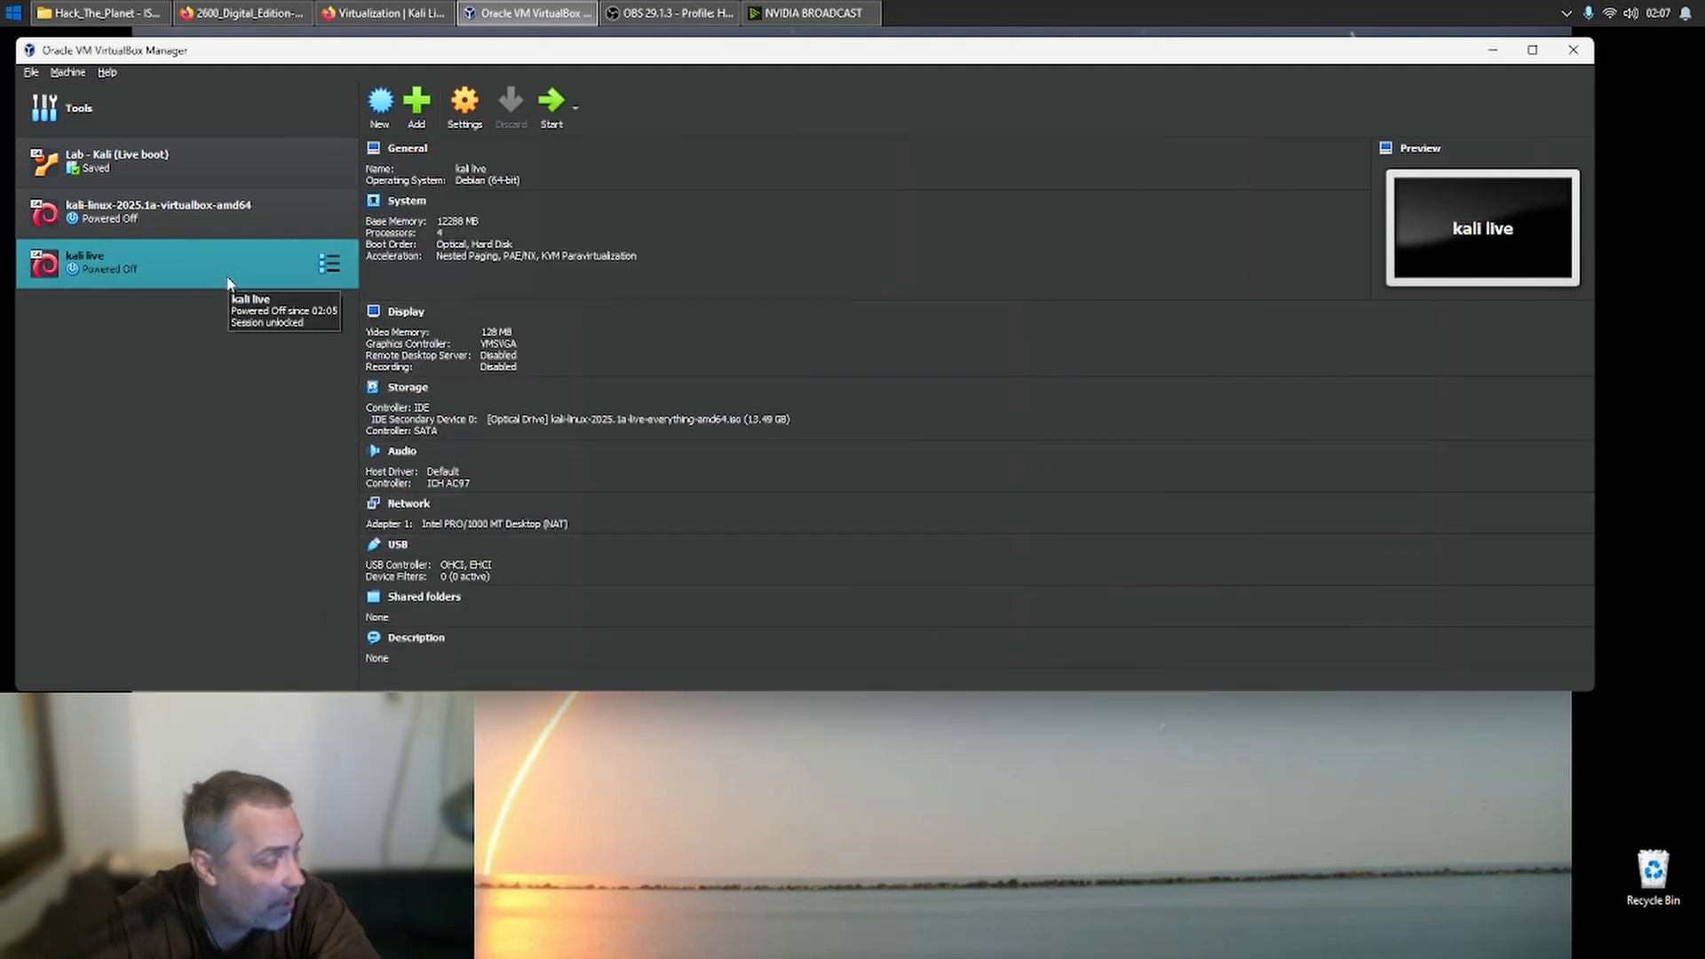
- Reopen the kali live machine's settings to view the host devices available for USB device filters, then close without saving
right_click(228, 282)
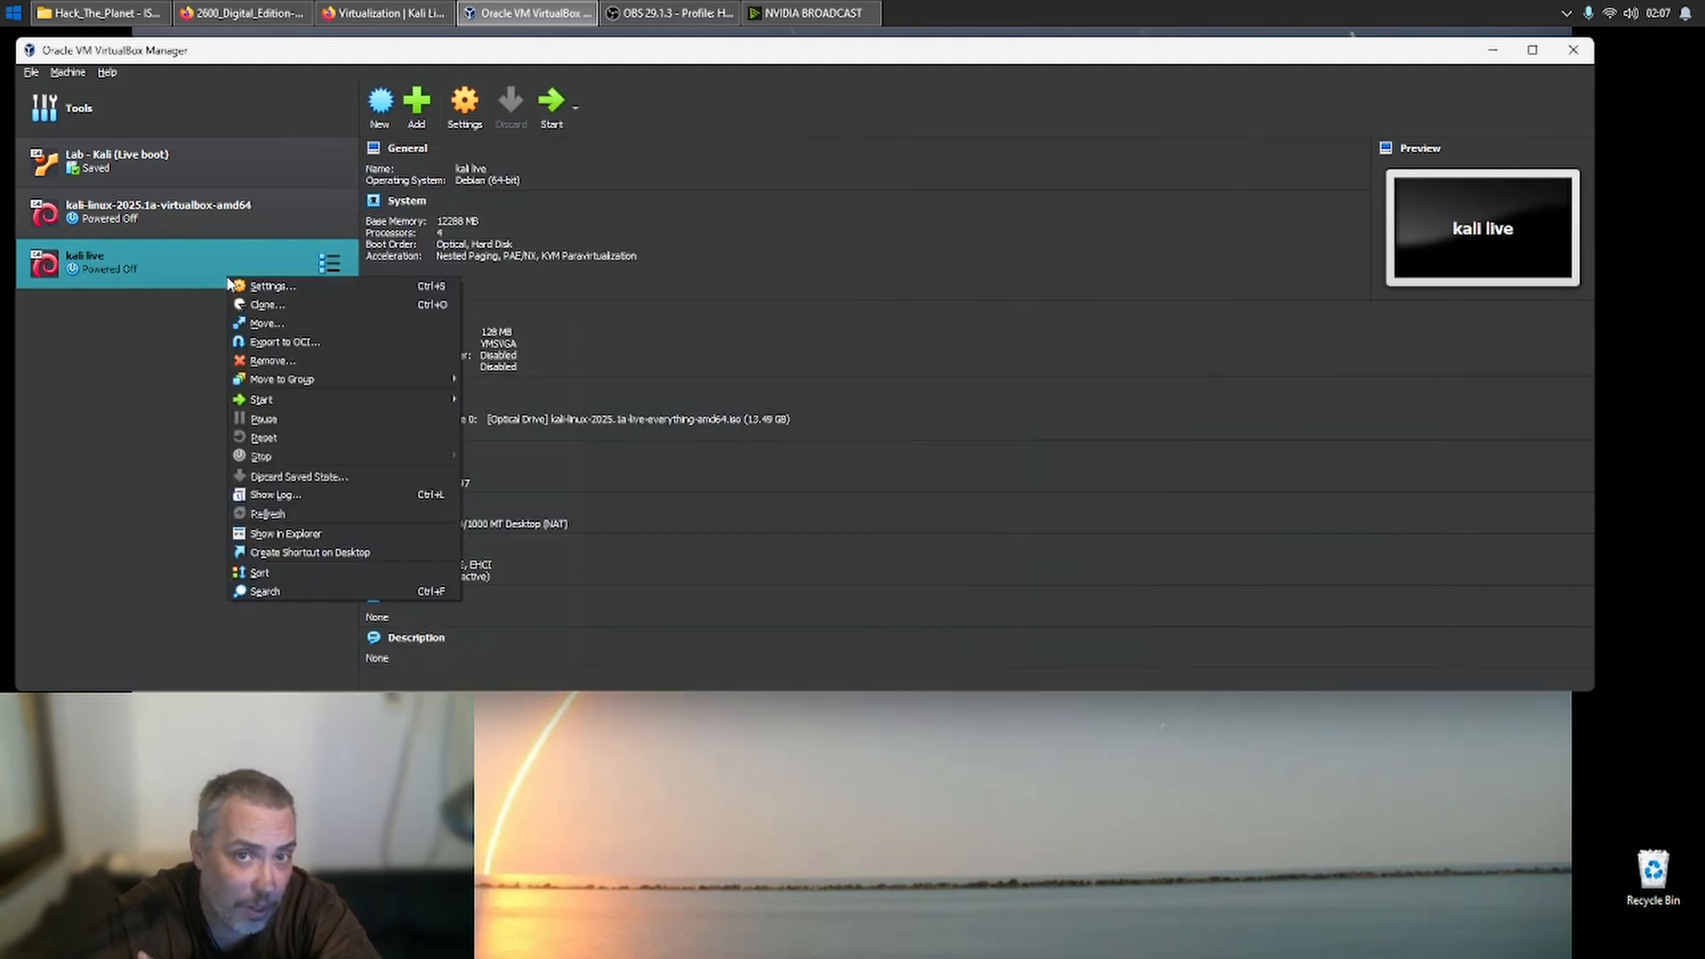
left_click(269, 293)
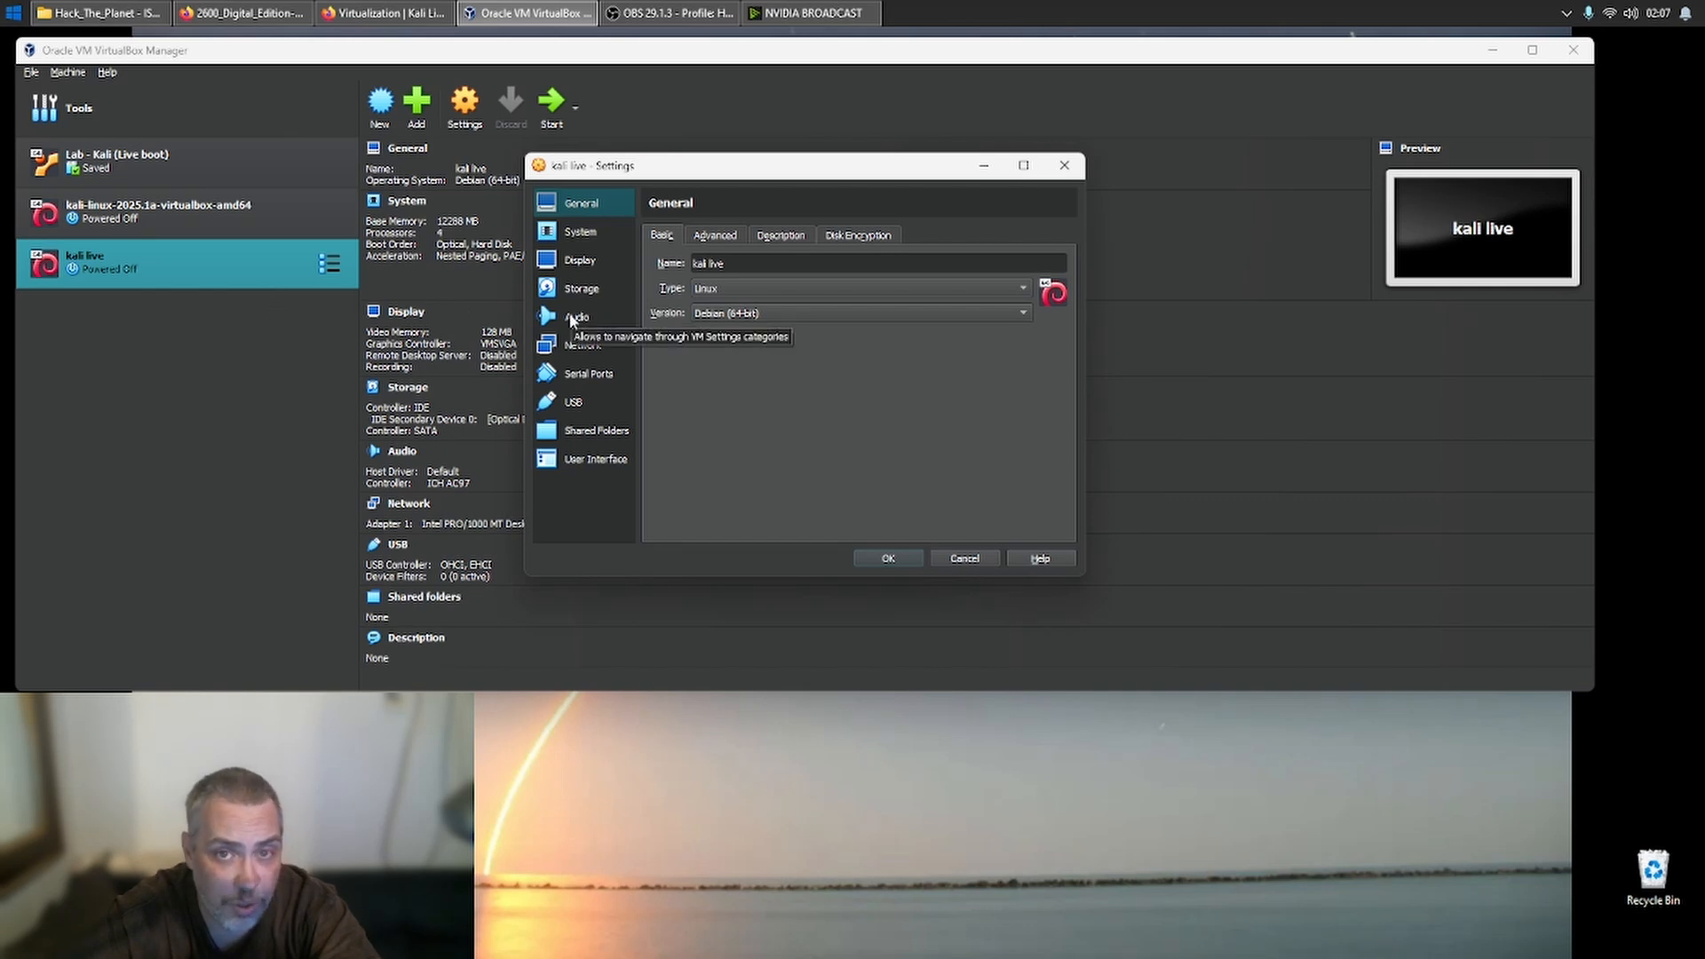
left_click(600, 408)
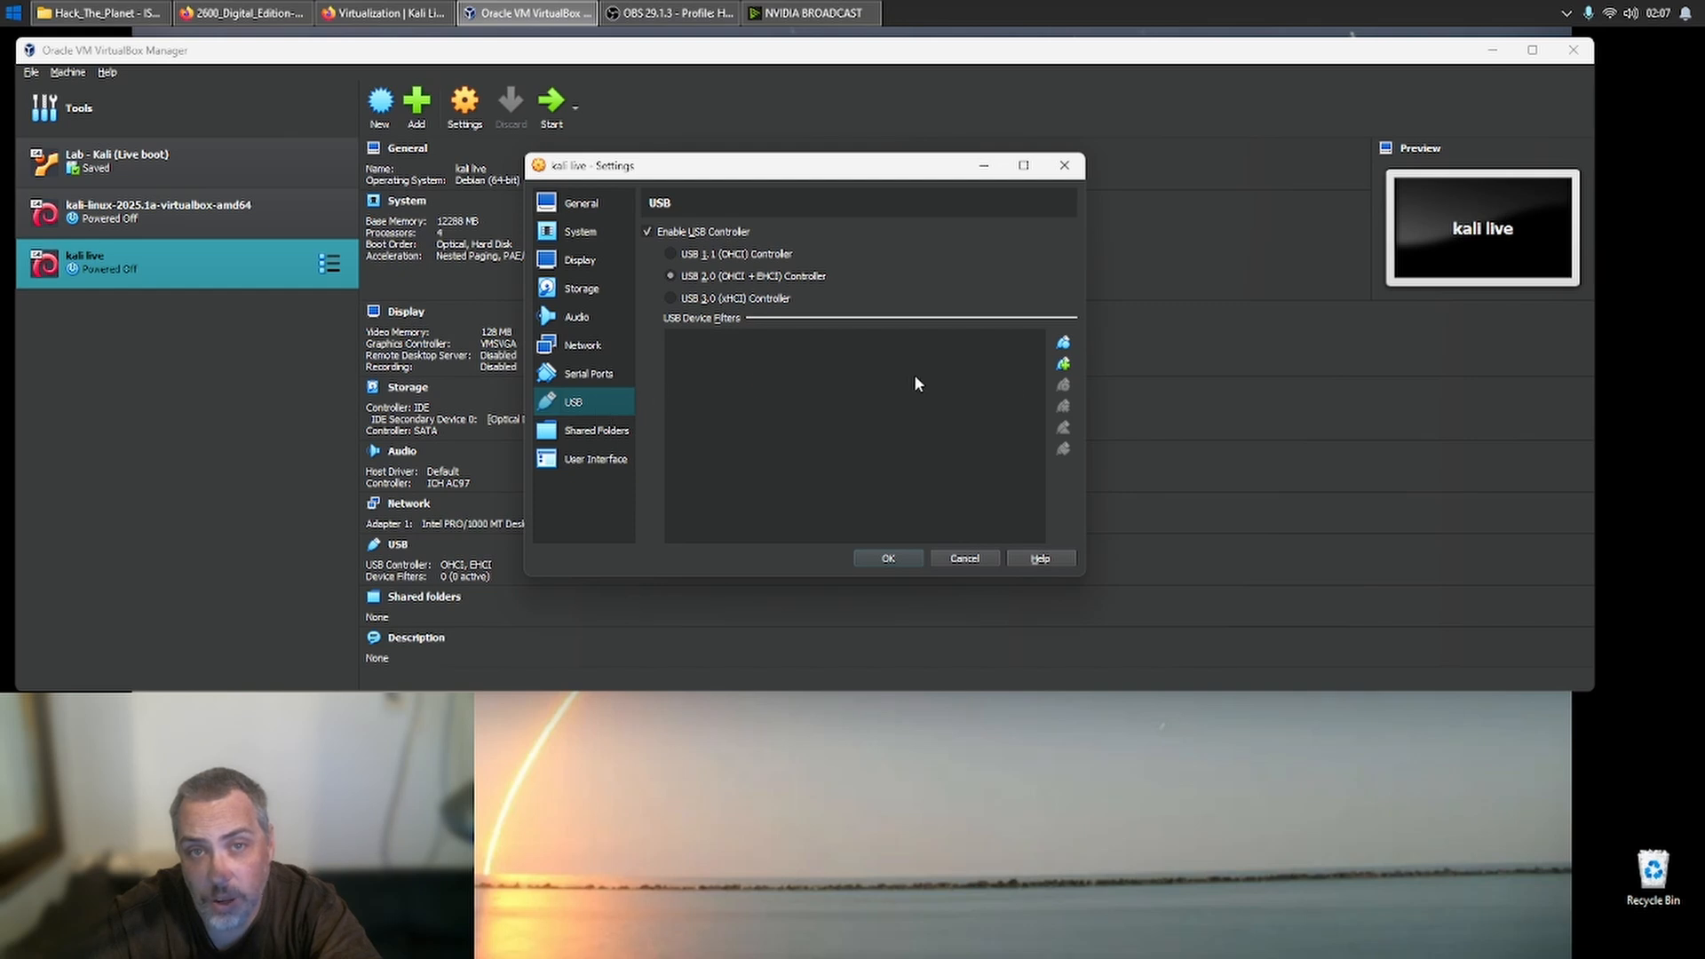
left_click(1062, 365)
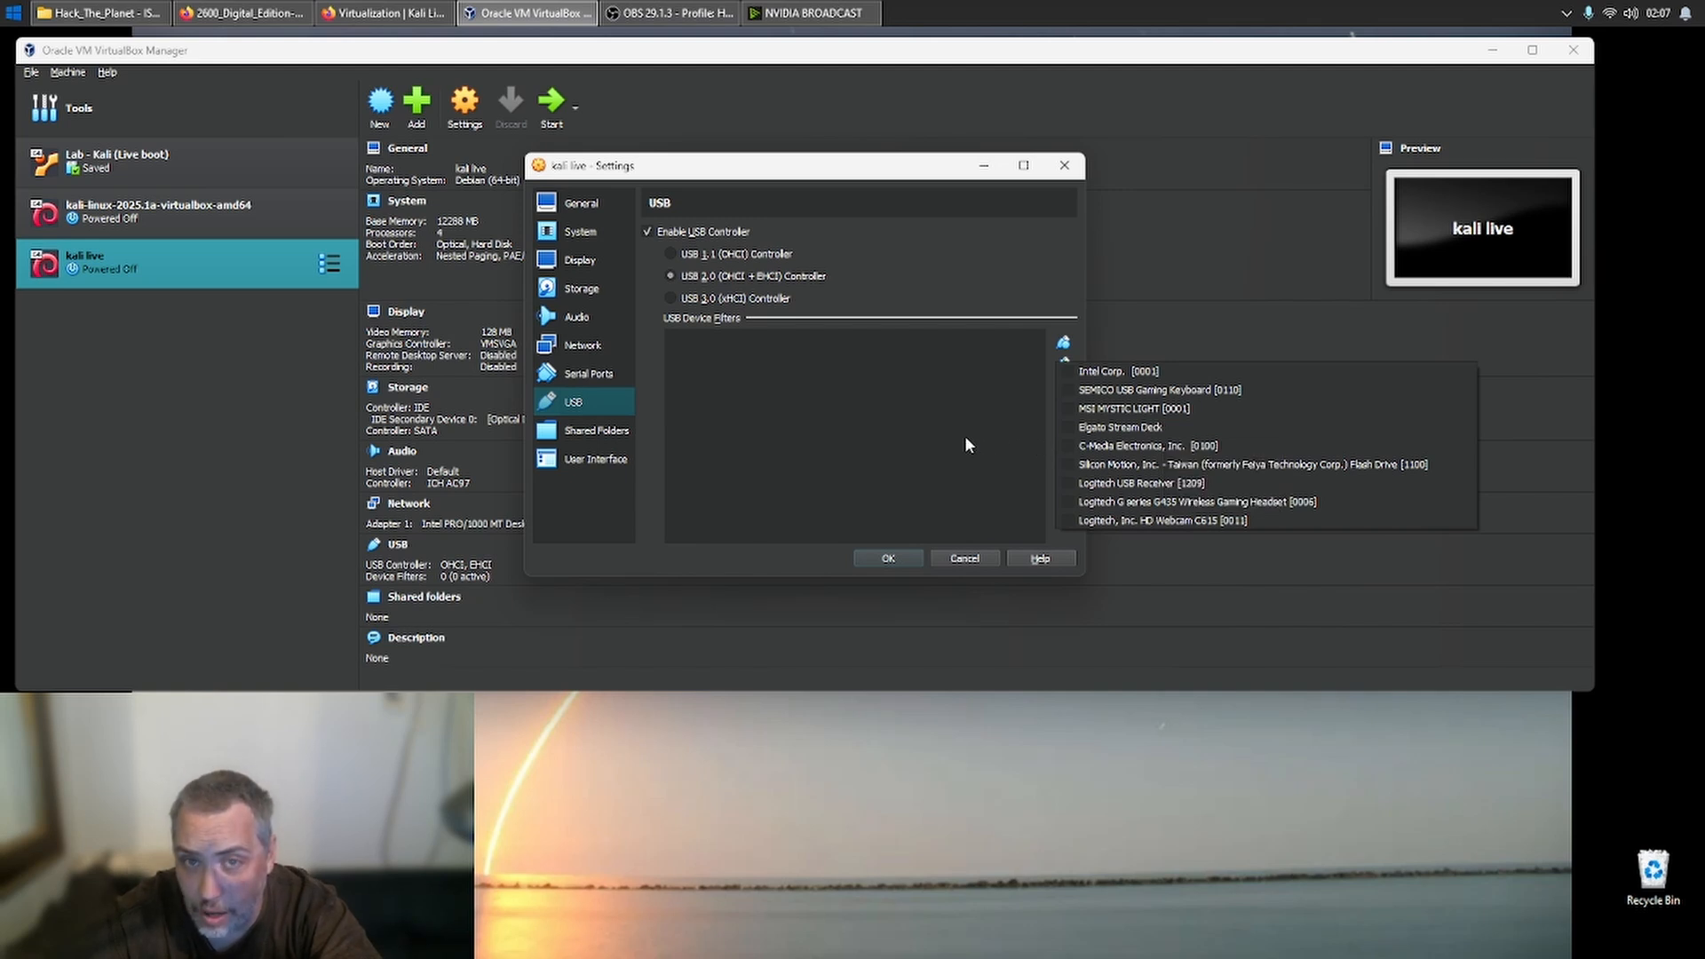
left_click(964, 558)
left_click(964, 558)
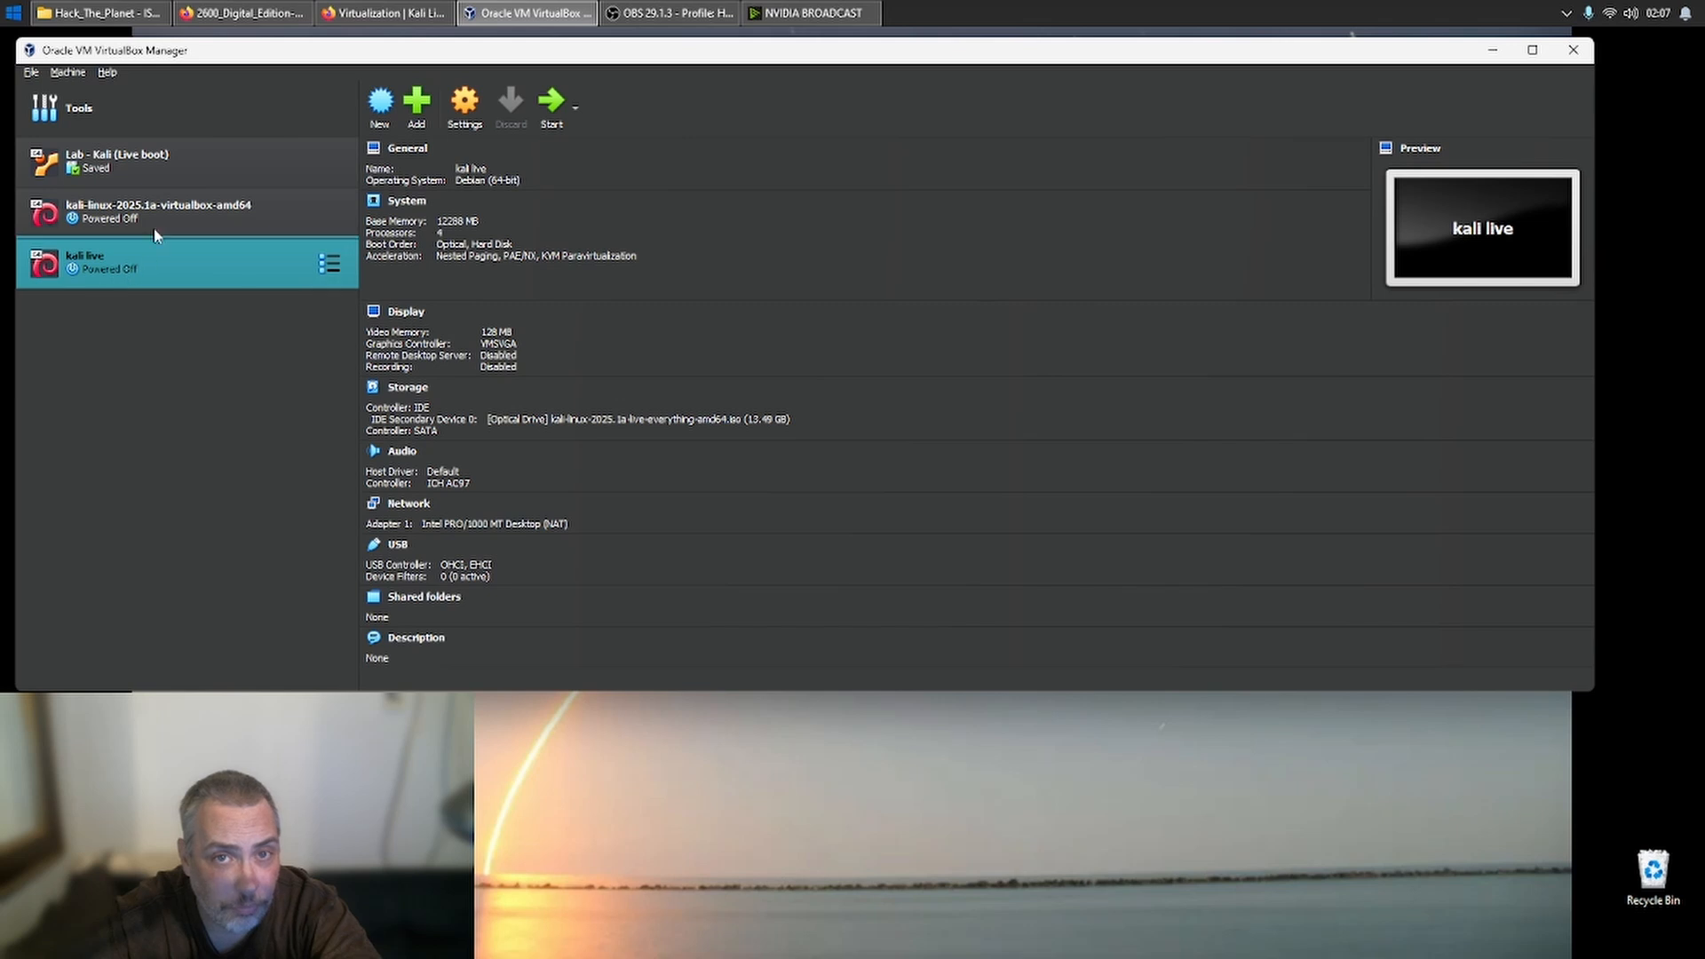
- Examine the display, storage and network settings of the Lab - Kali (Live boot) machine and close them without saving
left_click(183, 164)
right_click(182, 169)
key("Escape")
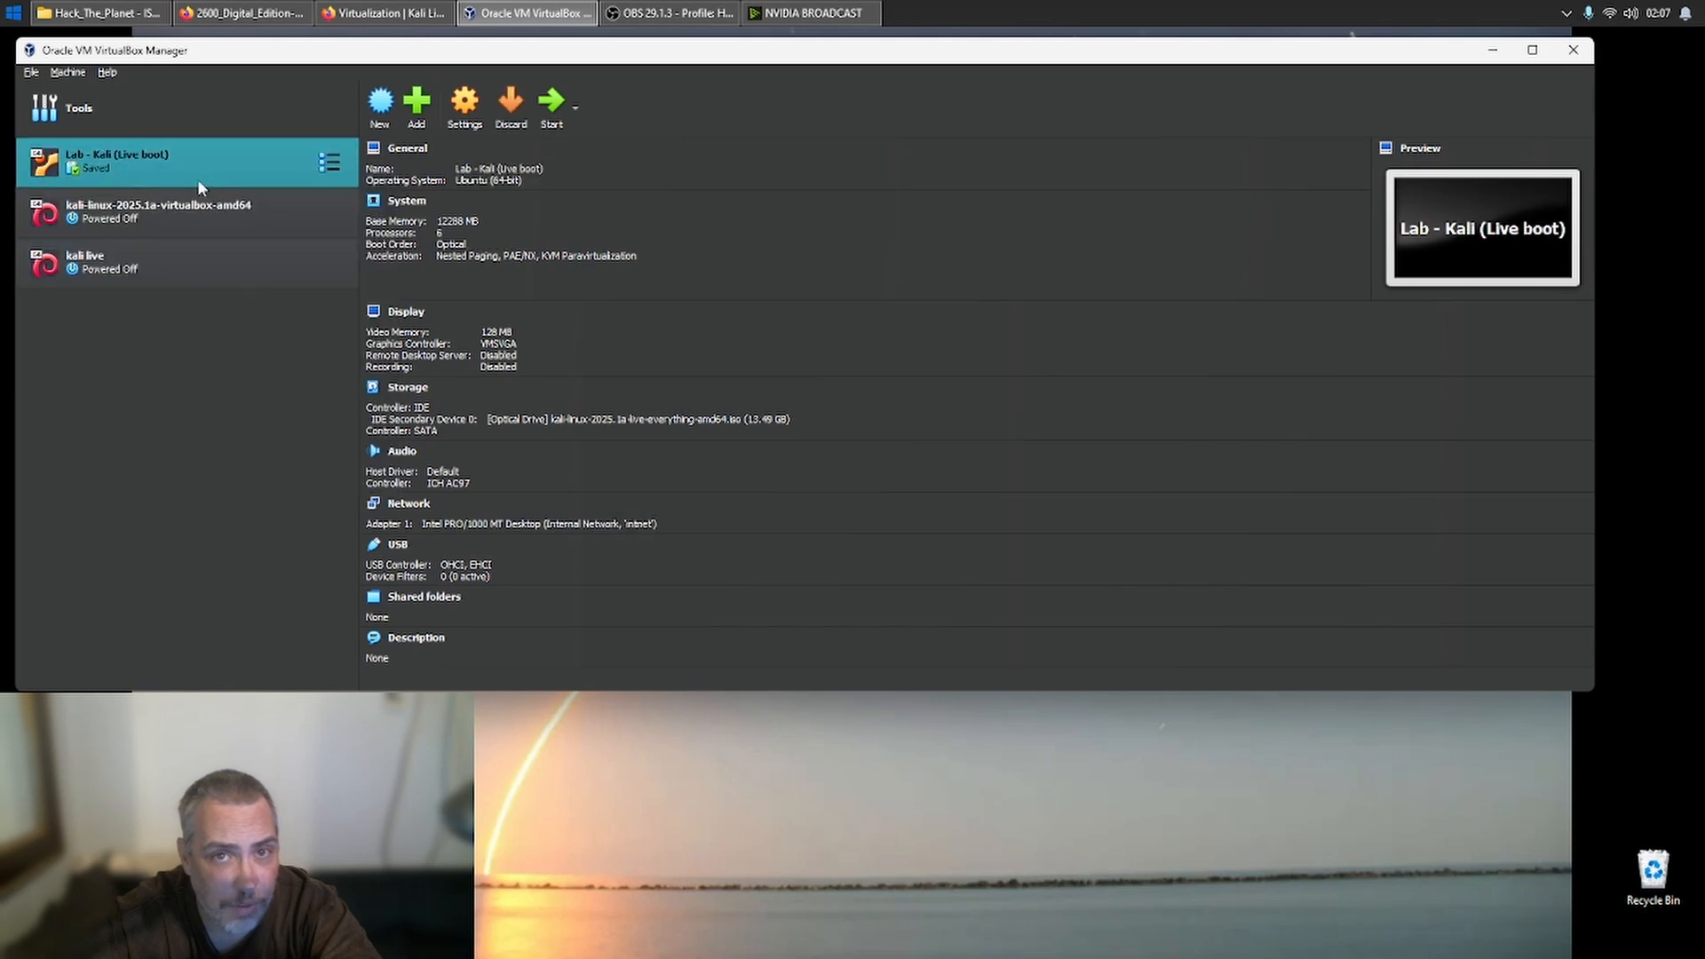
key("ctrl+s")
left_click(582, 266)
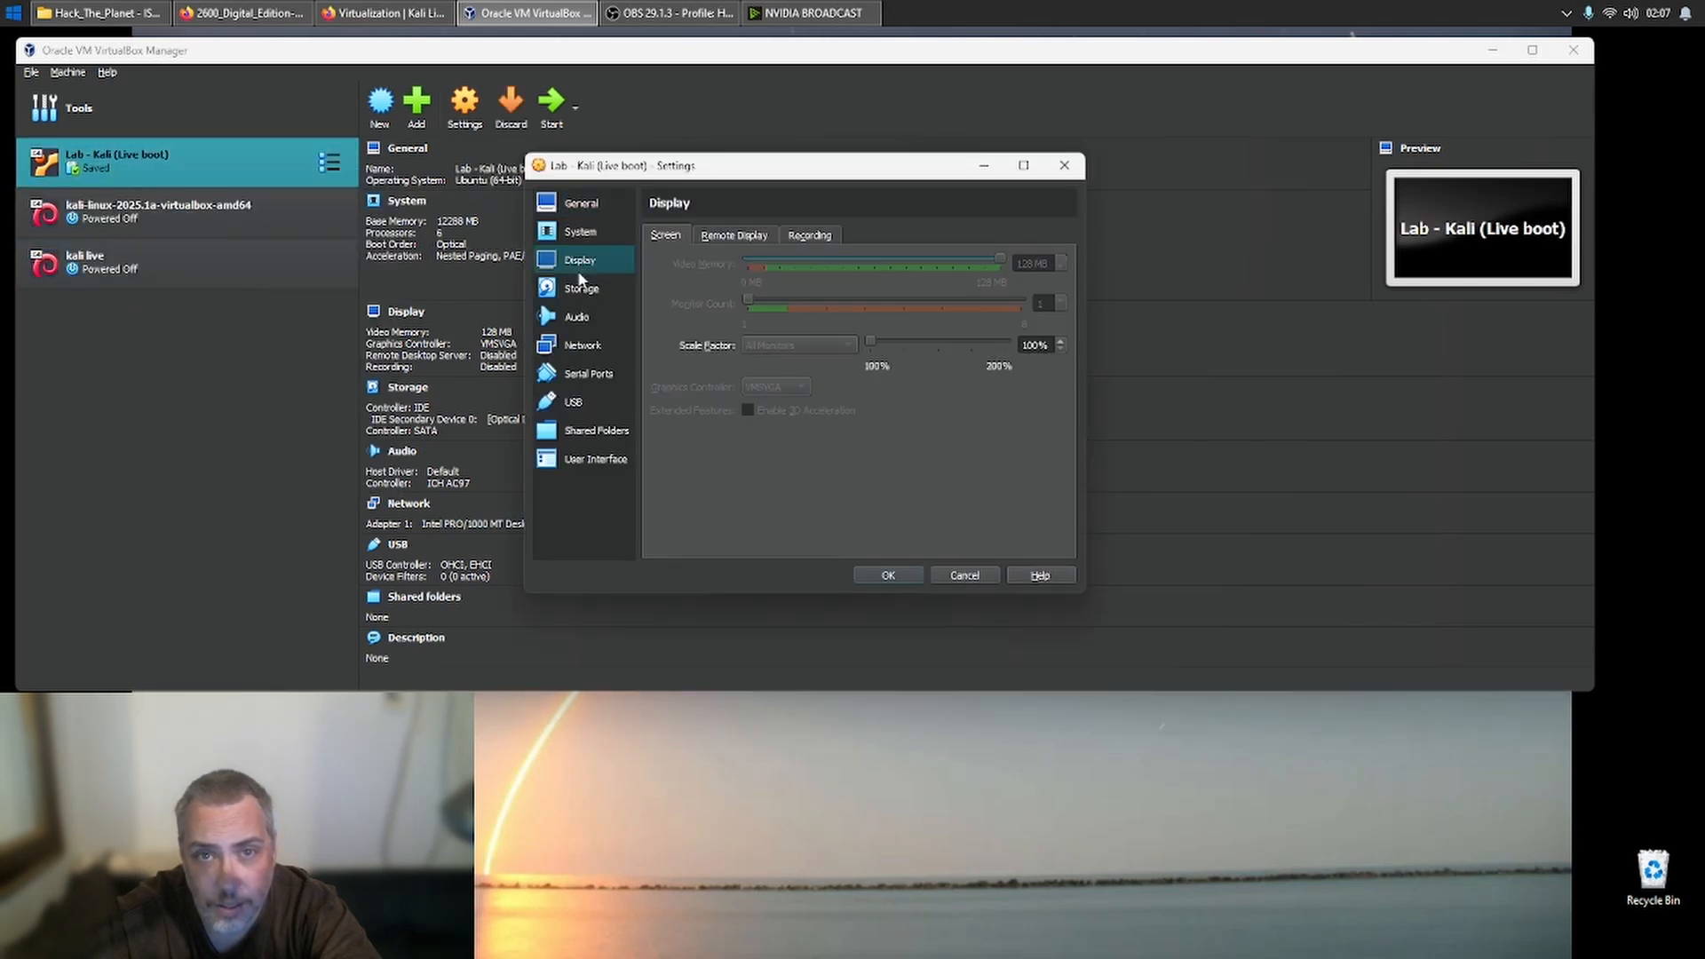
left_click(581, 288)
left_click(582, 348)
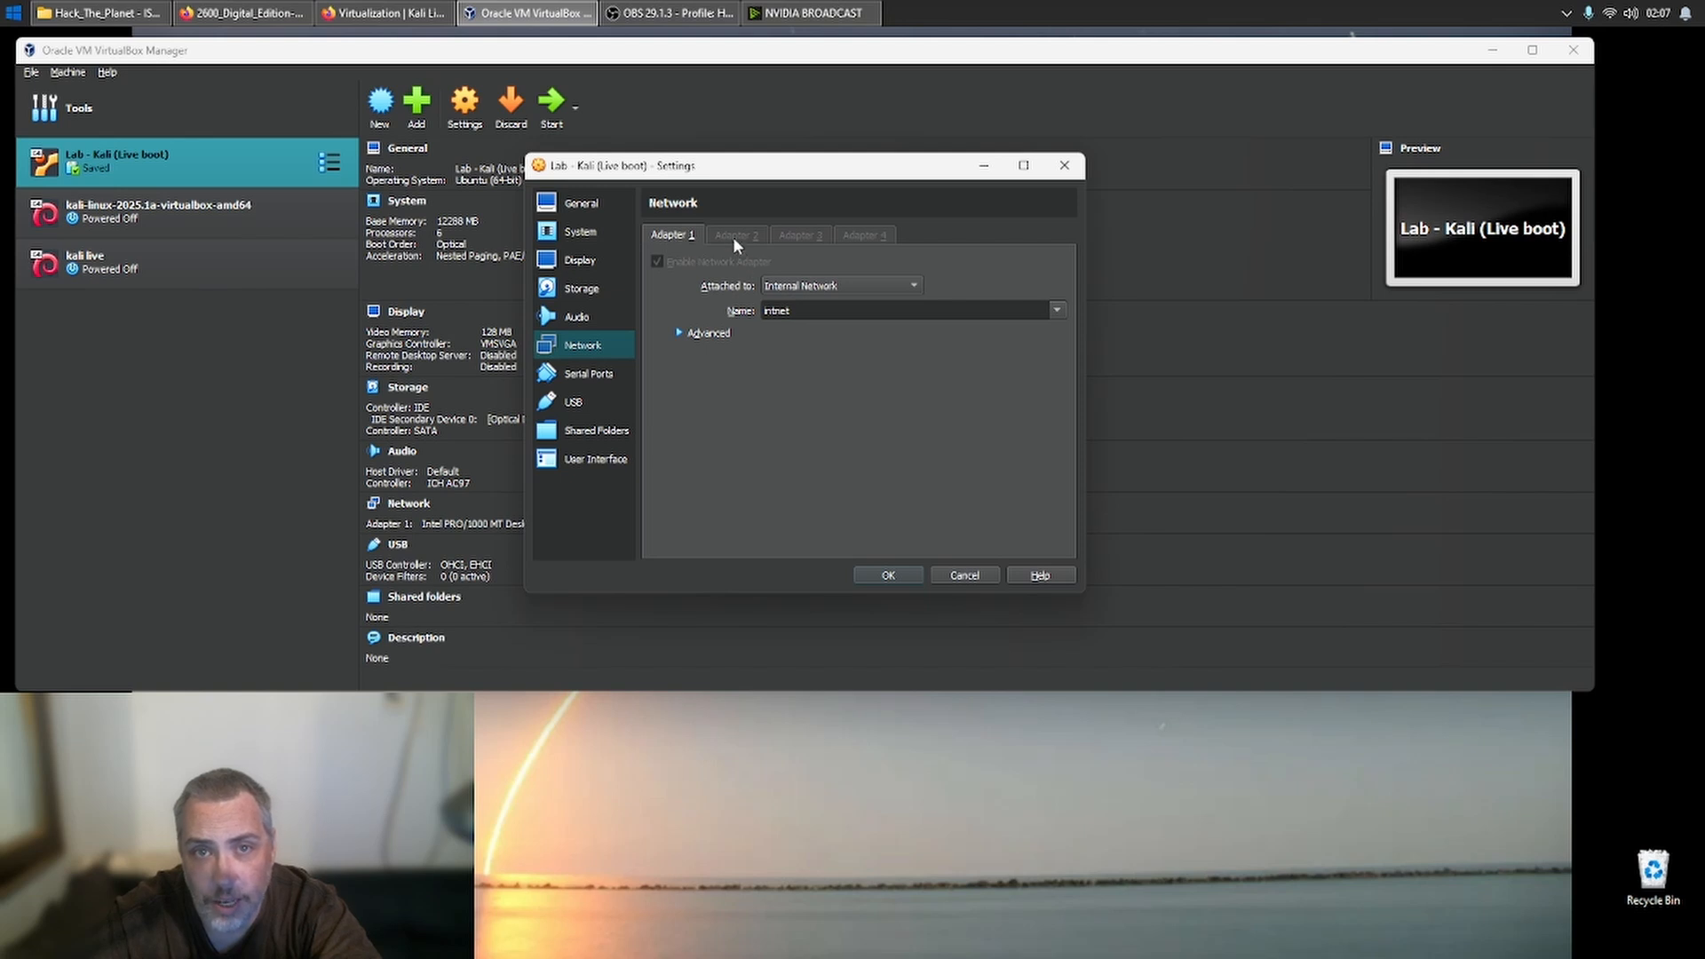
left_click(976, 581)
- Start the kali live machine, allow input capture, and boot the Live system (amd64) entry
left_click(119, 277)
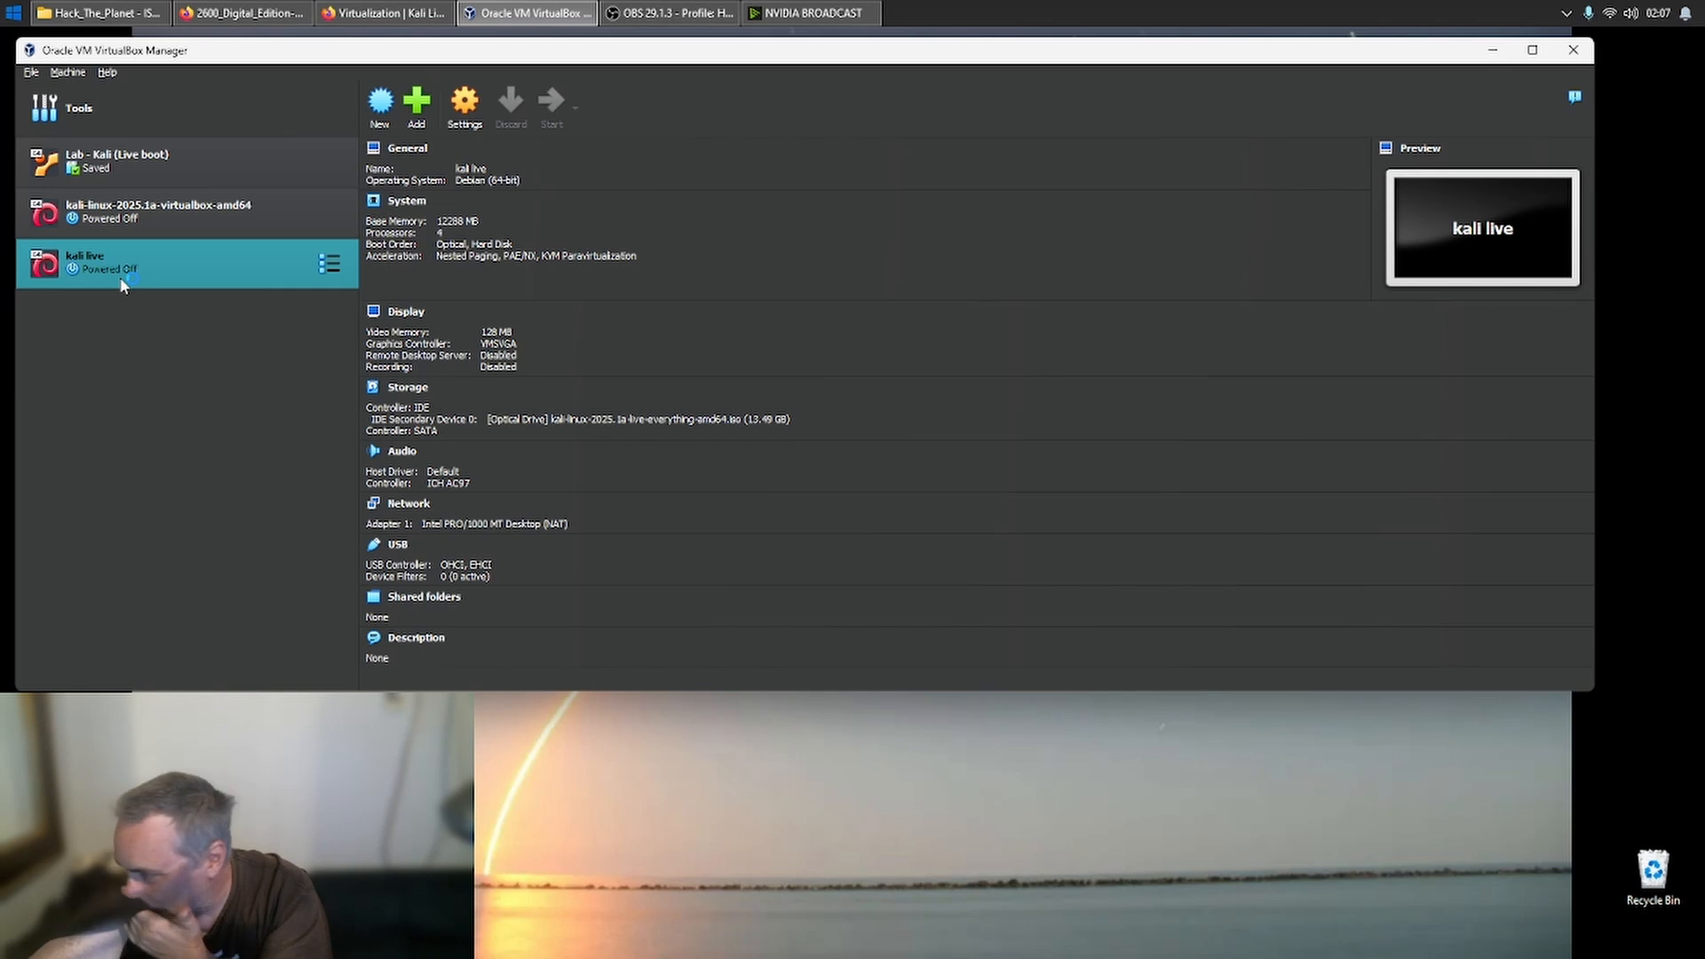
double_click(123, 283)
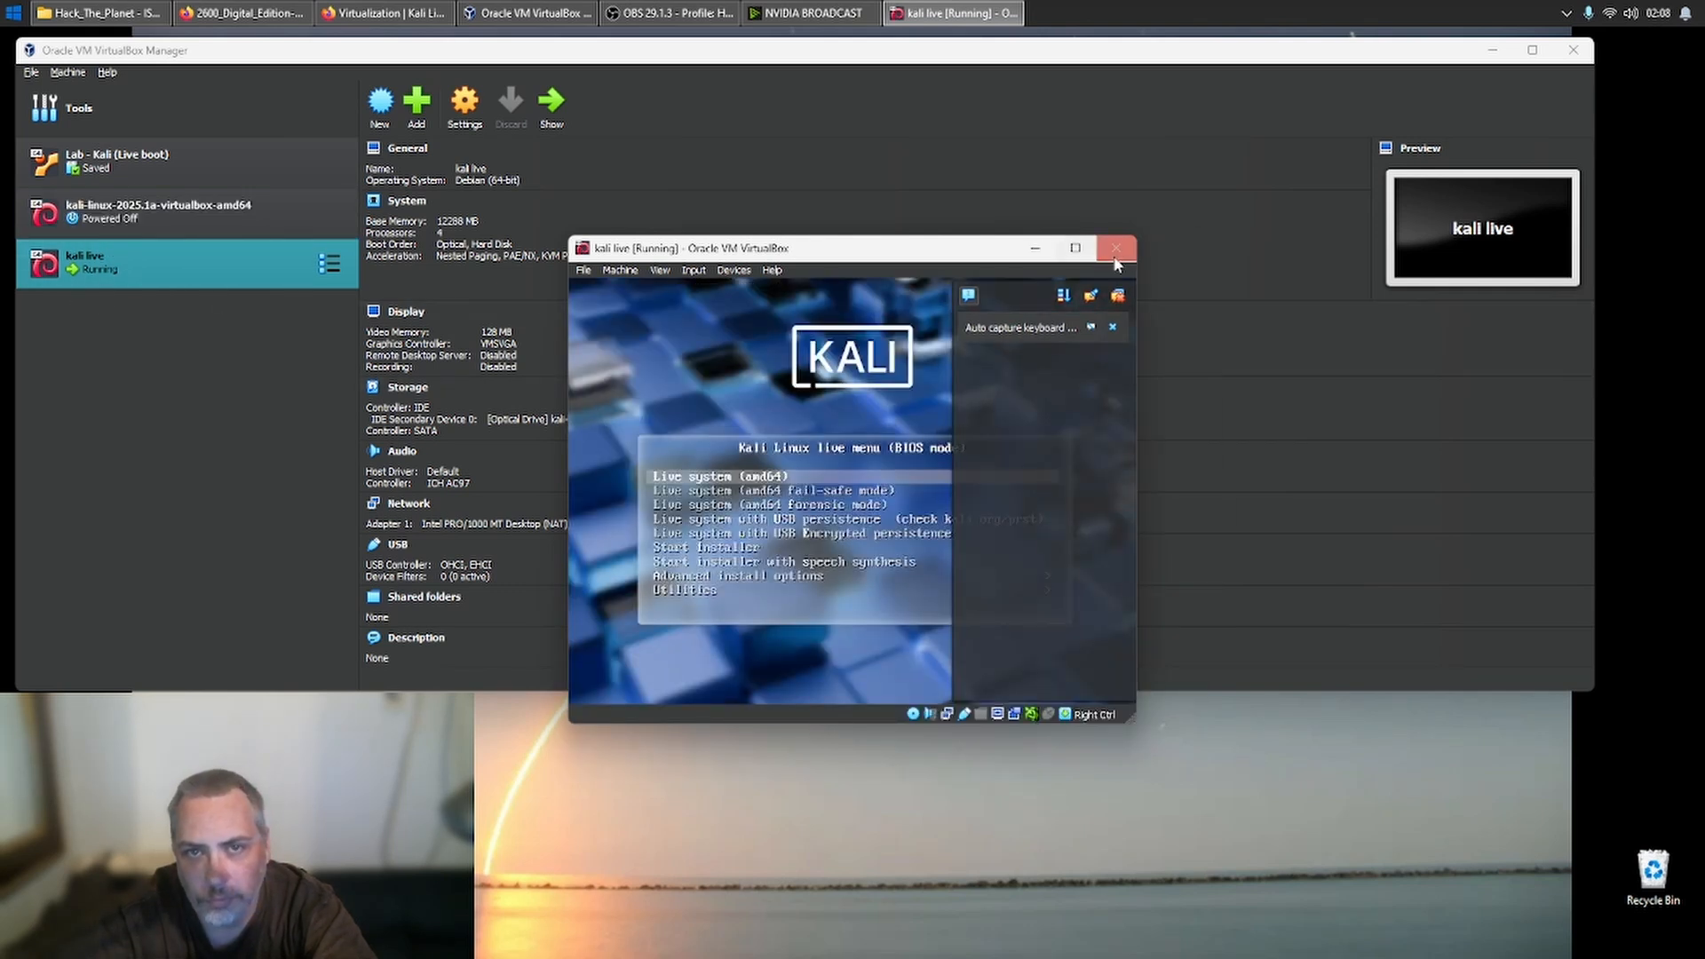
left_click(1112, 327)
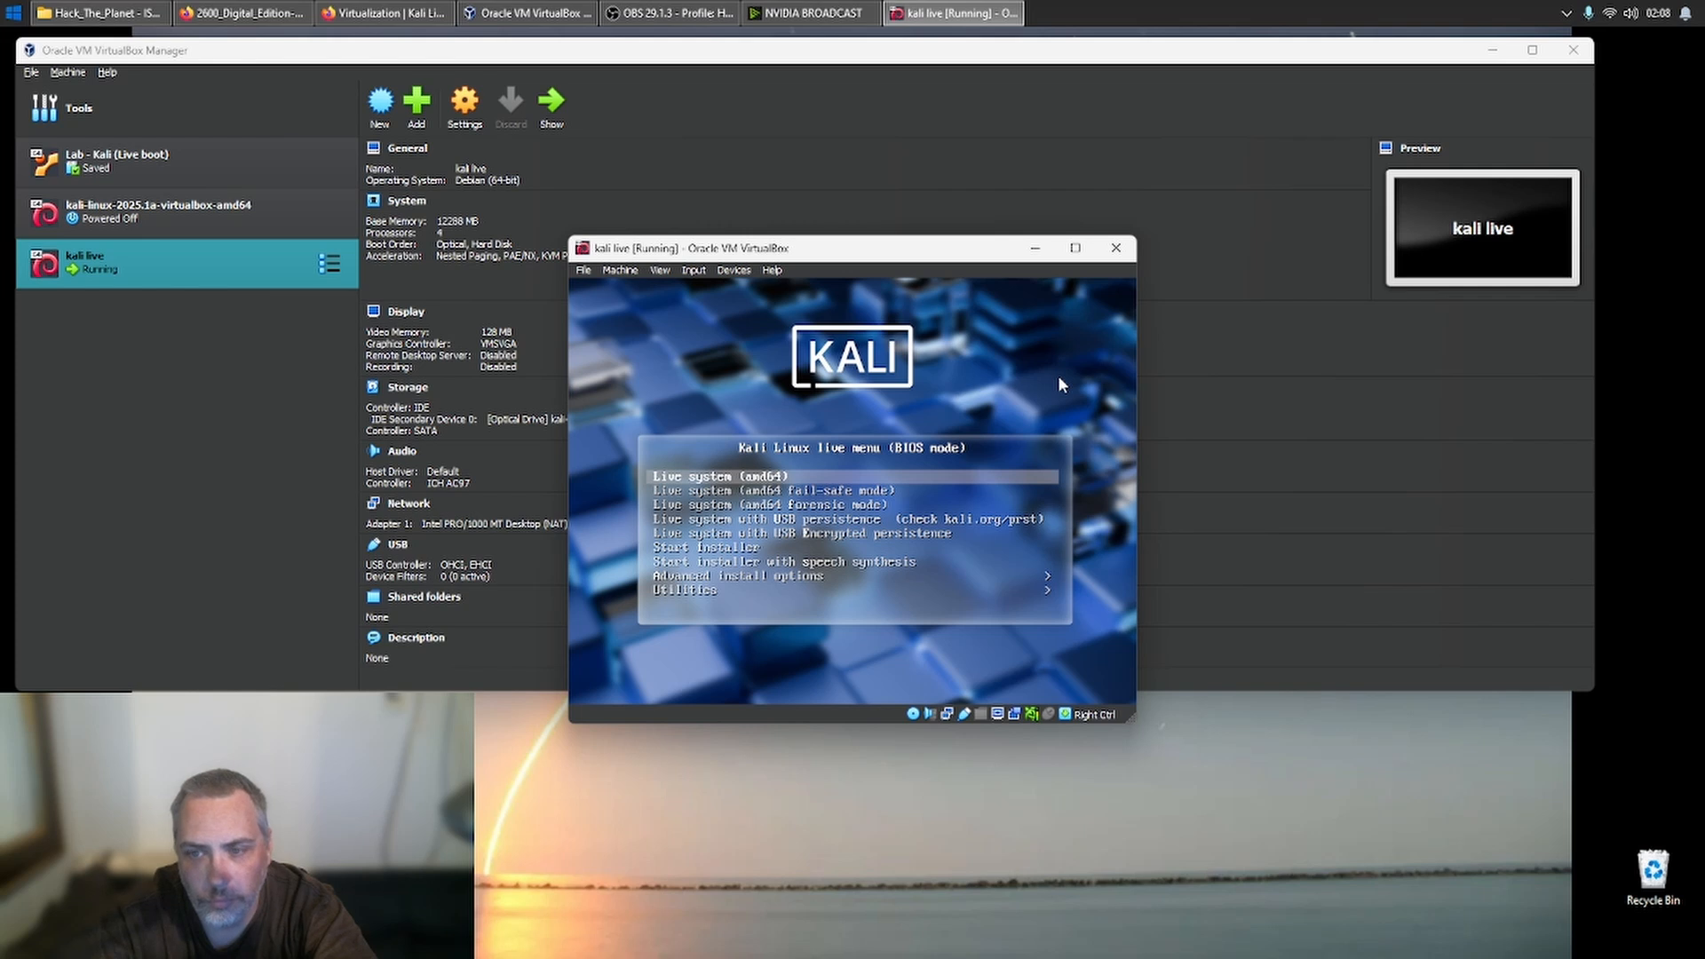
left_click(1059, 385)
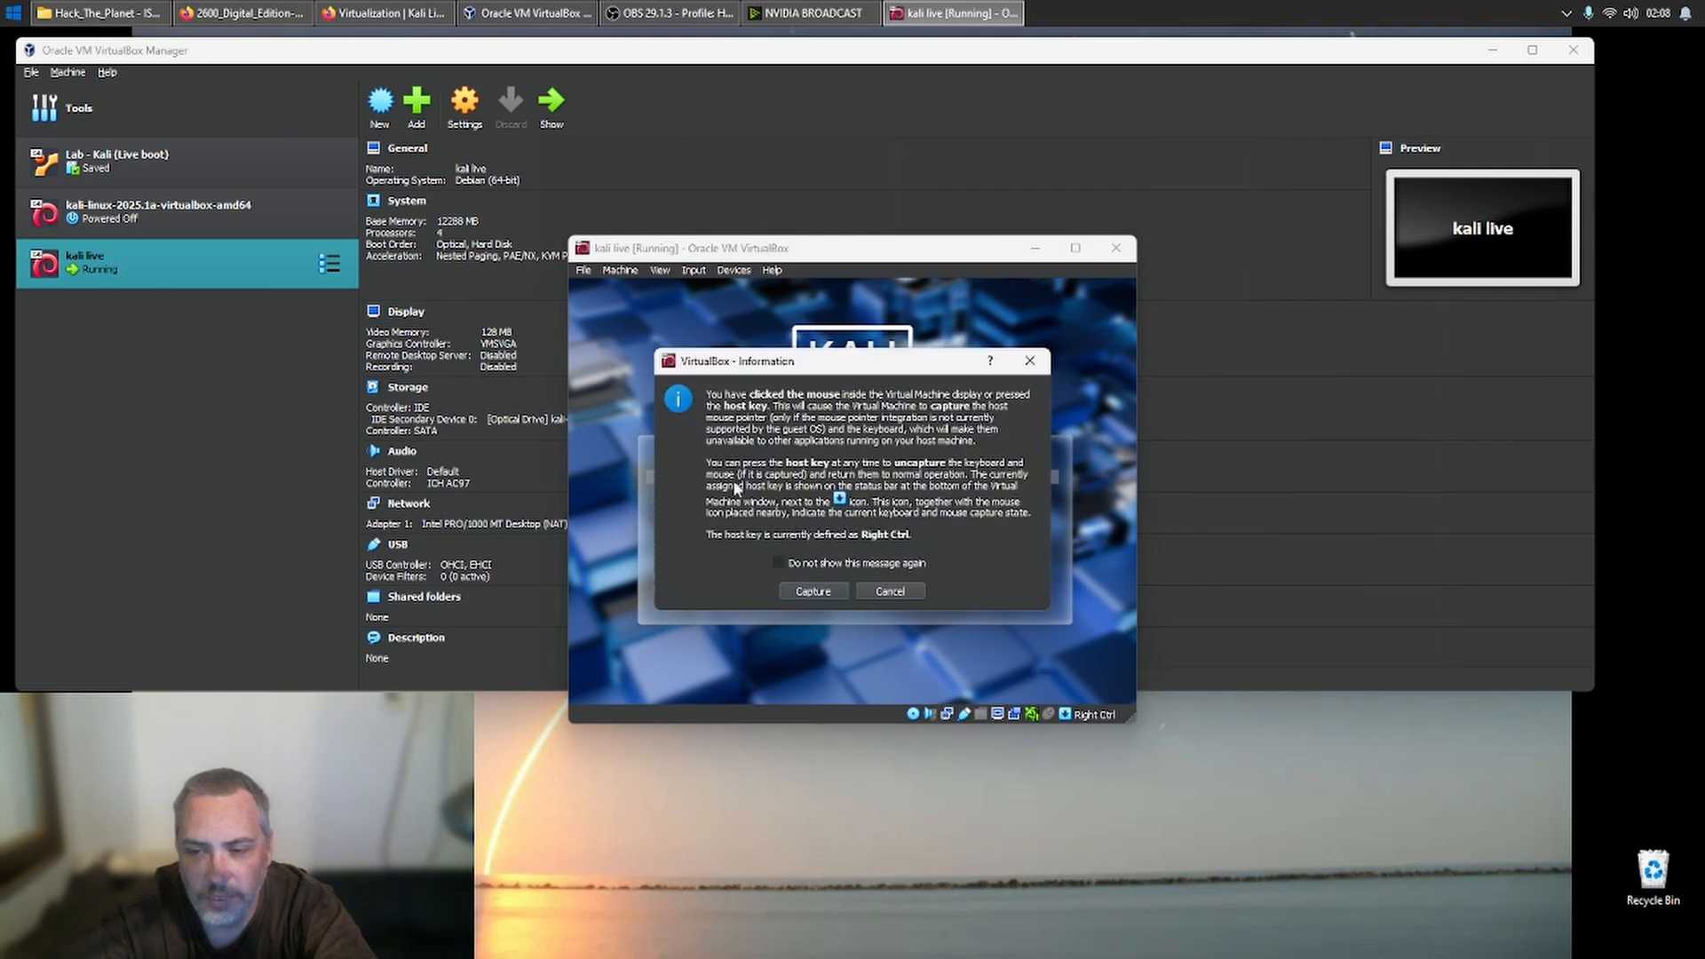
left_click(812, 594)
key("Return")
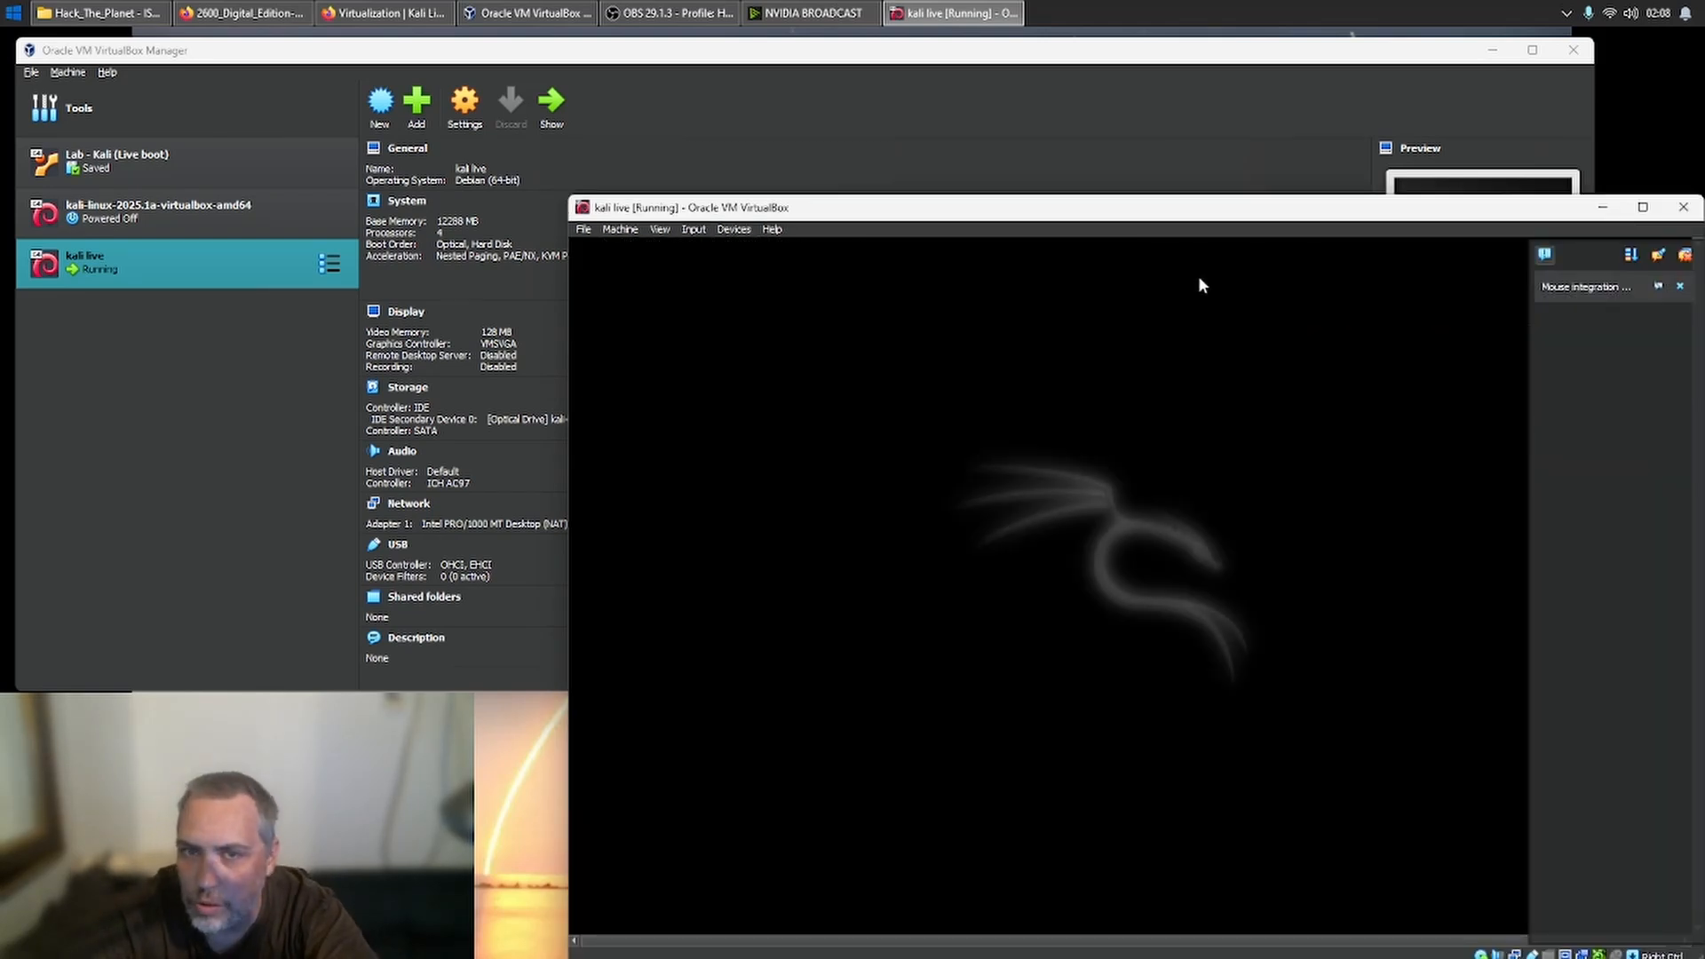
- Move the kali live window fully into view, hide its notification pane, and minimize the VirtualBox Manager window
left_click_drag(1412, 210, 1095, 107)
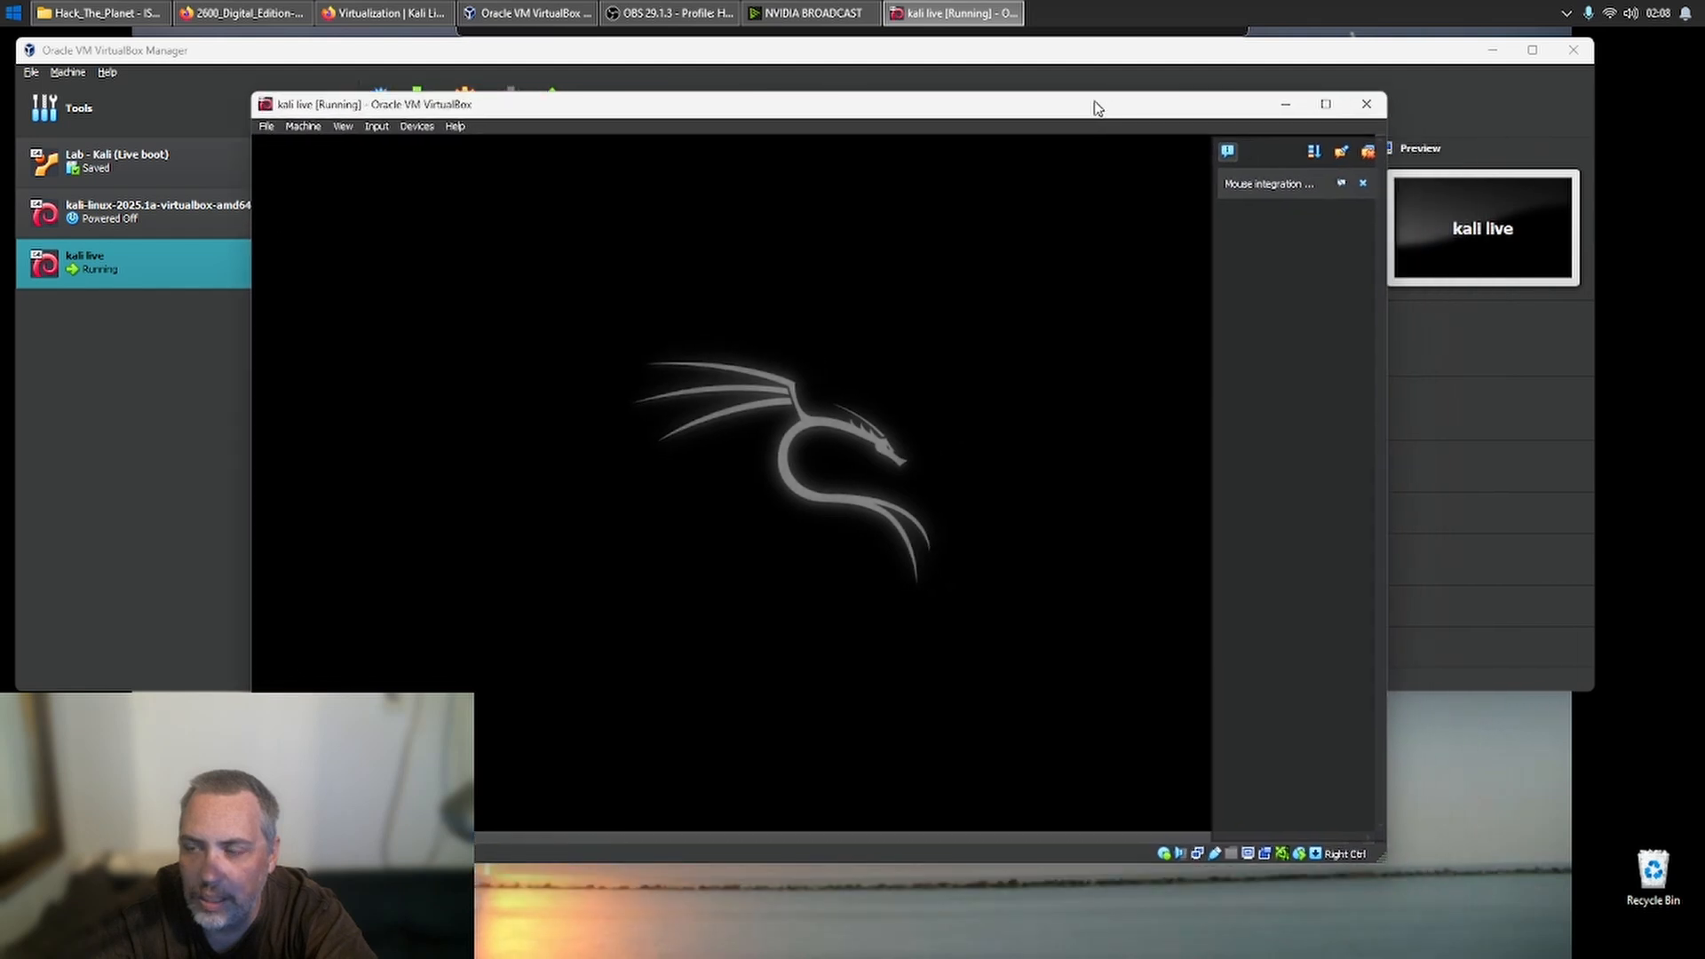
left_click(1368, 152)
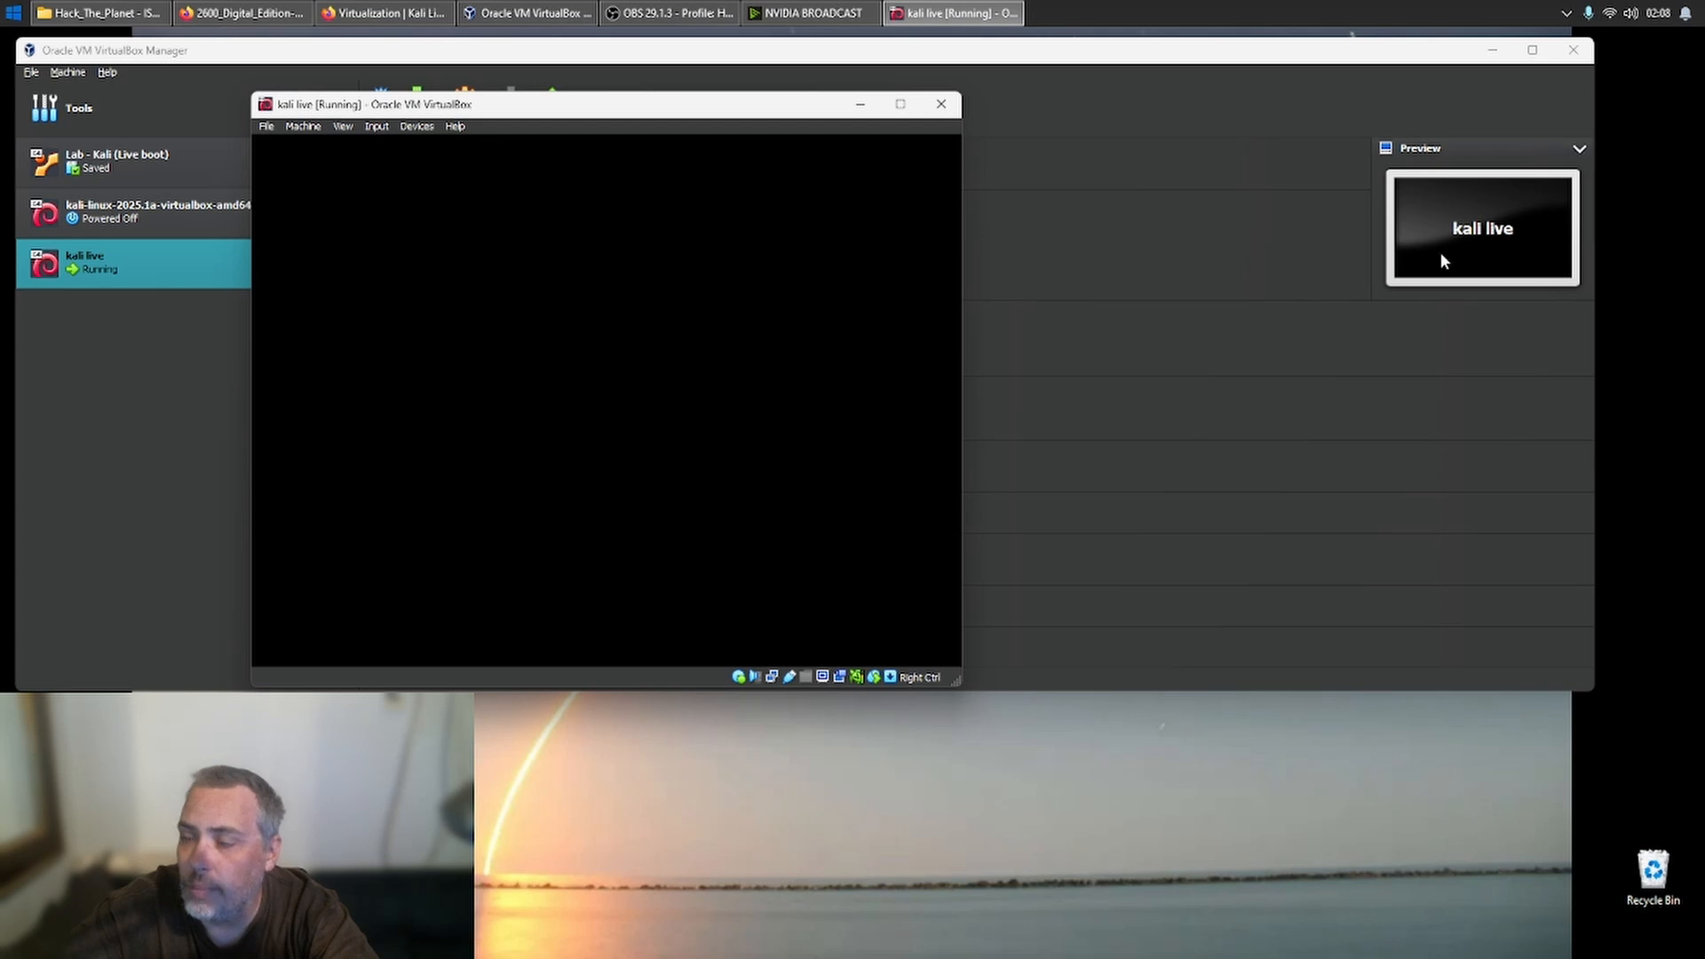
right_click(1479, 247)
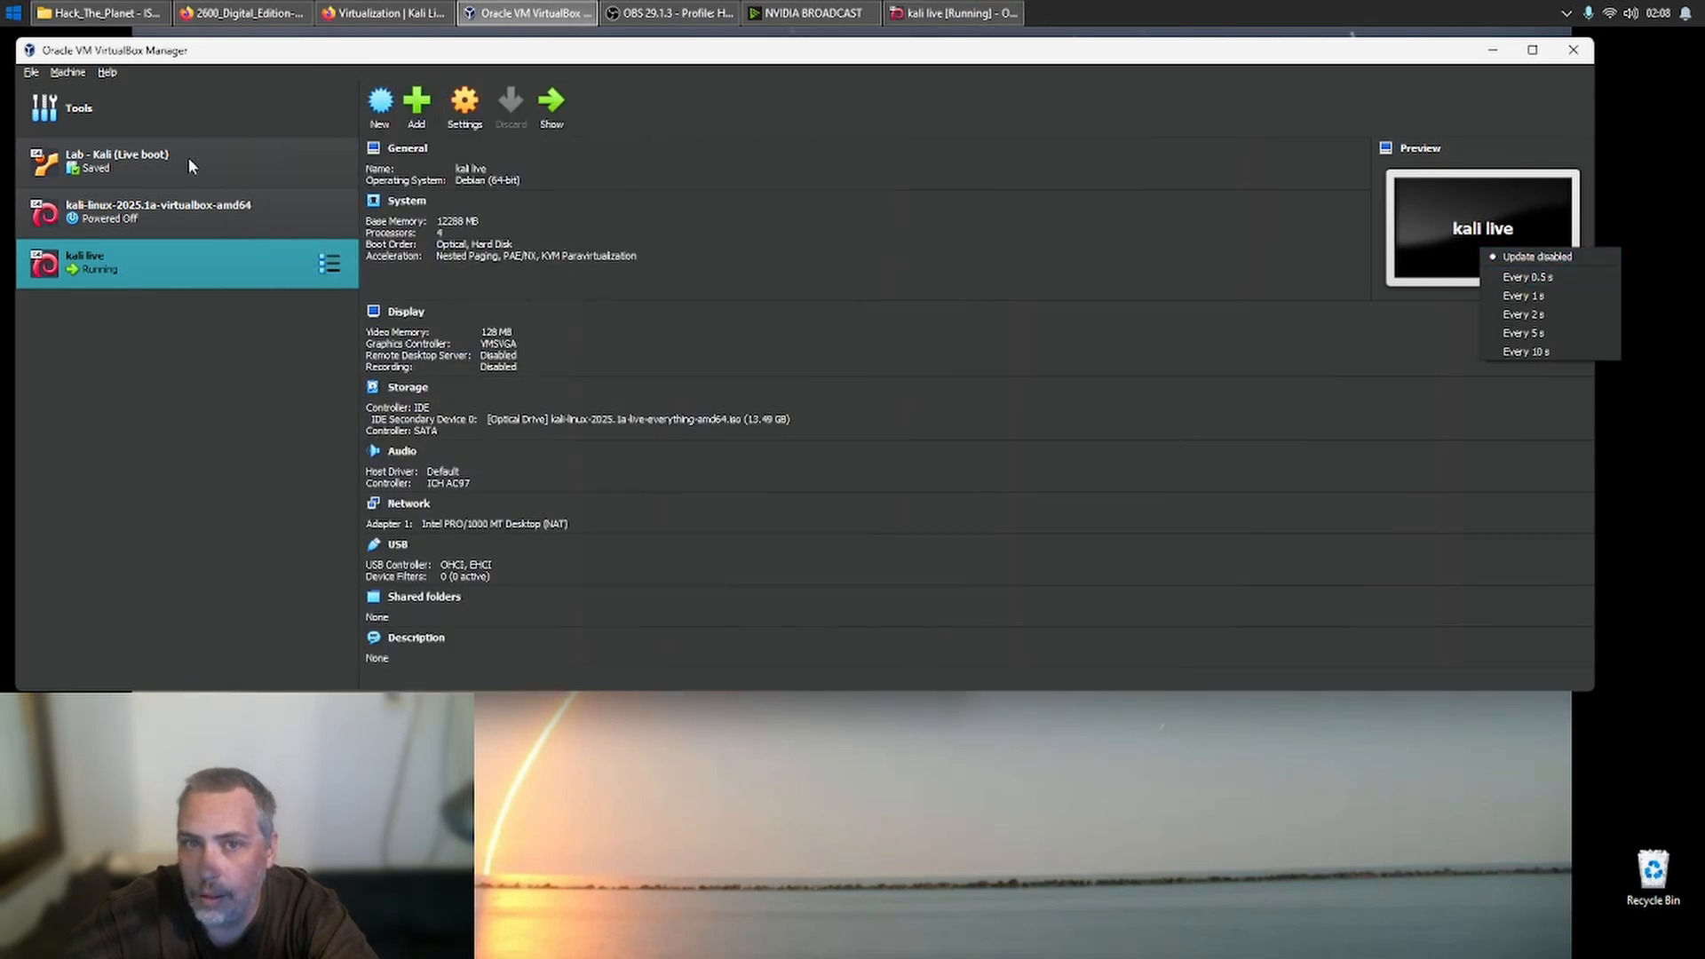
left_click(1492, 50)
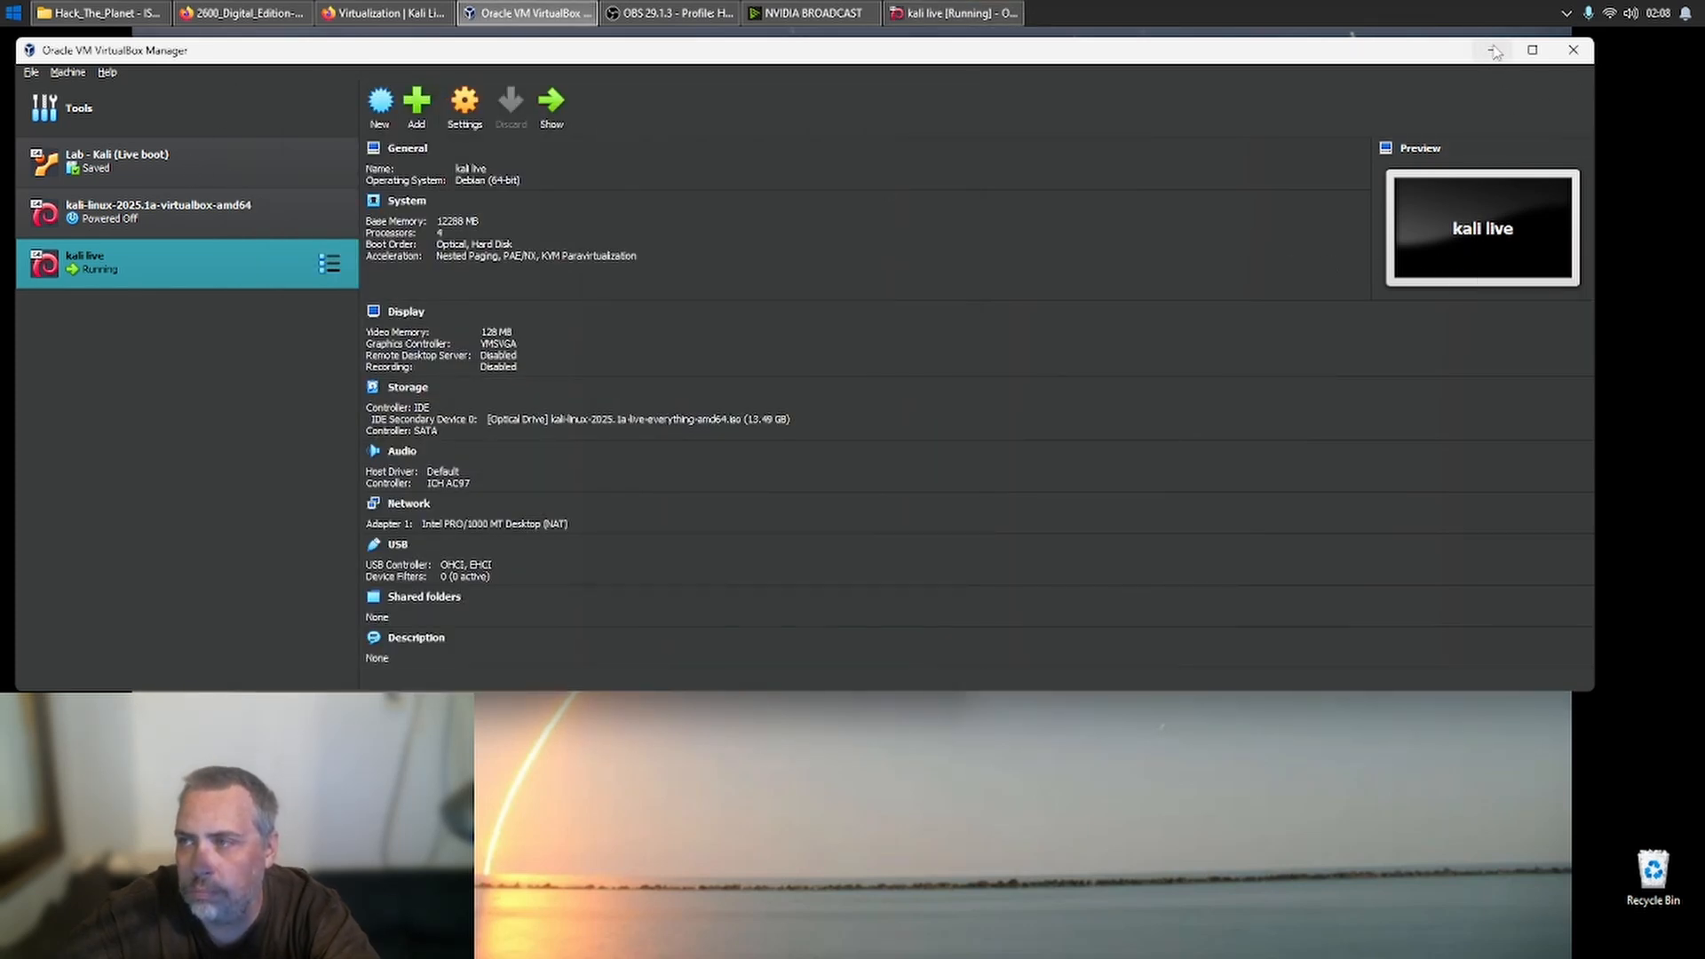
left_click(1493, 50)
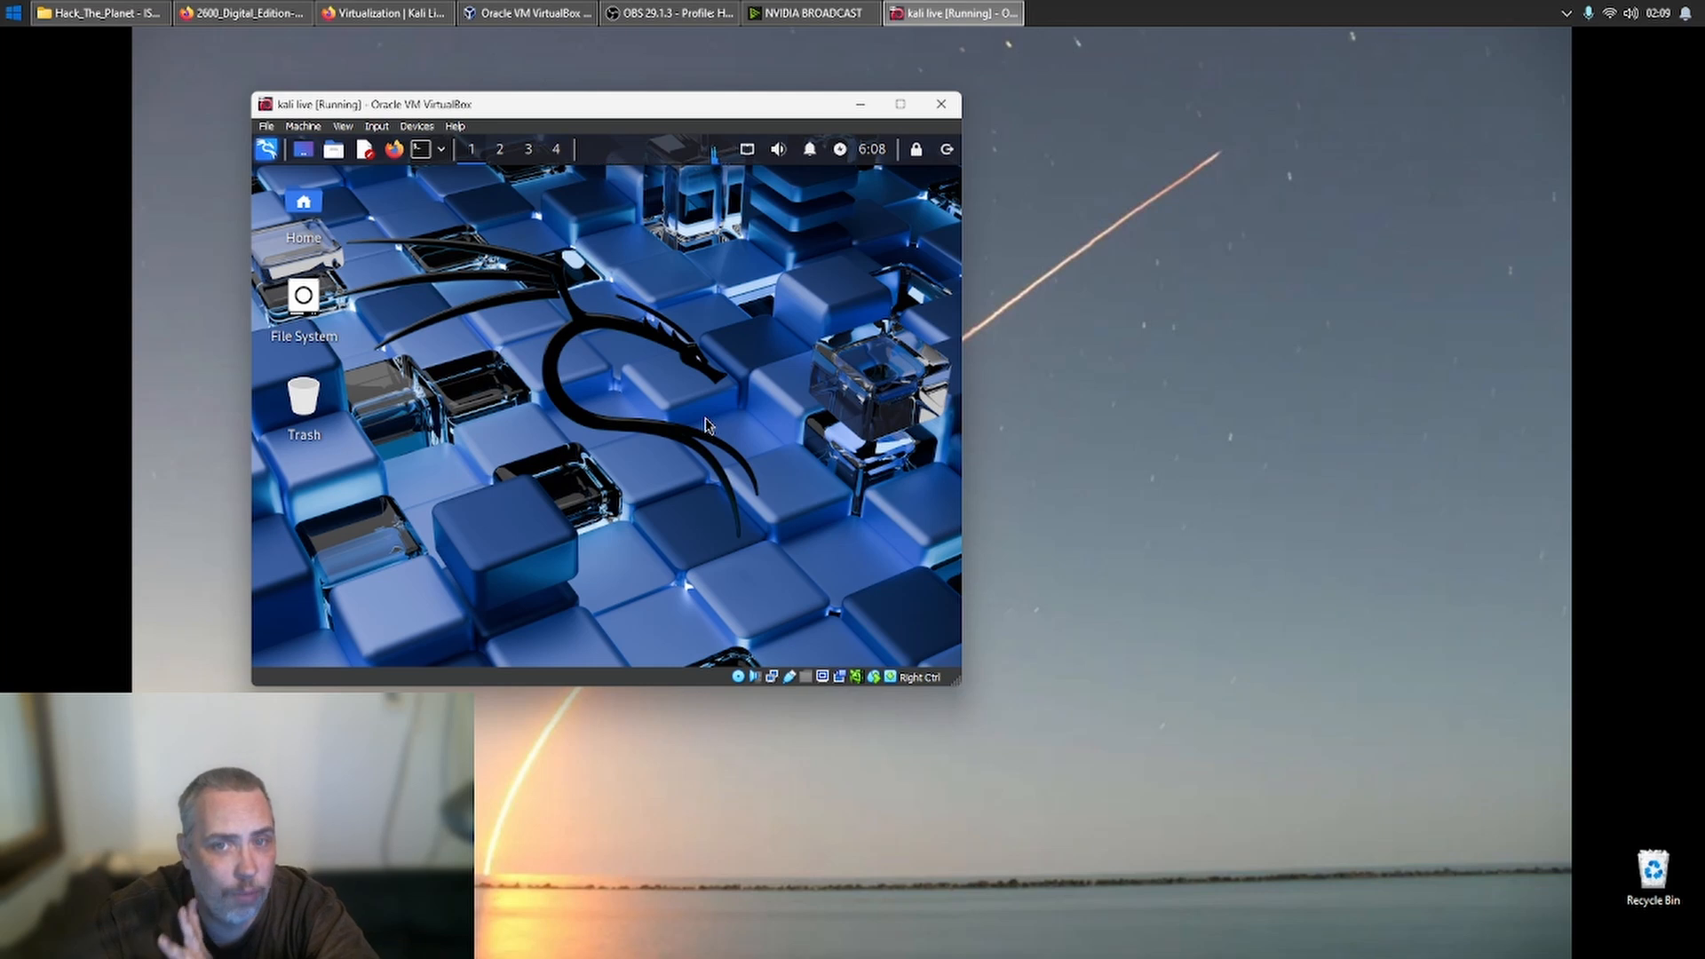
- Open a terminal in the kali live desktop and test internet connectivity with ping google.com
left_click(423, 149)
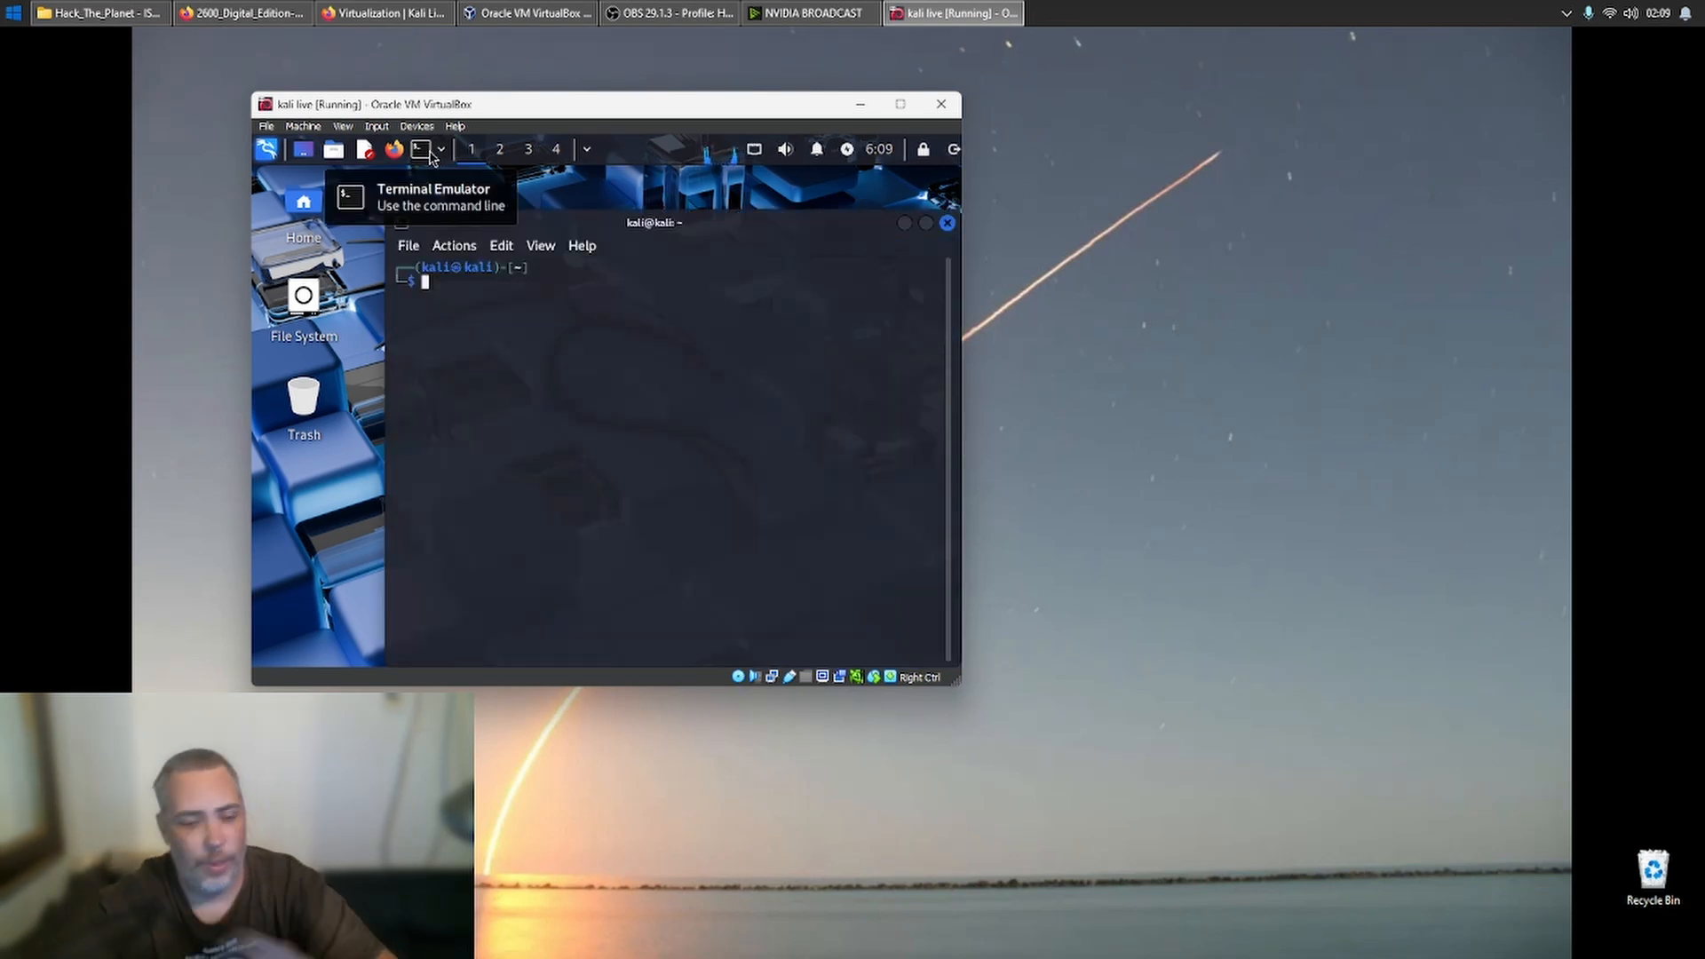
type("ping goo")
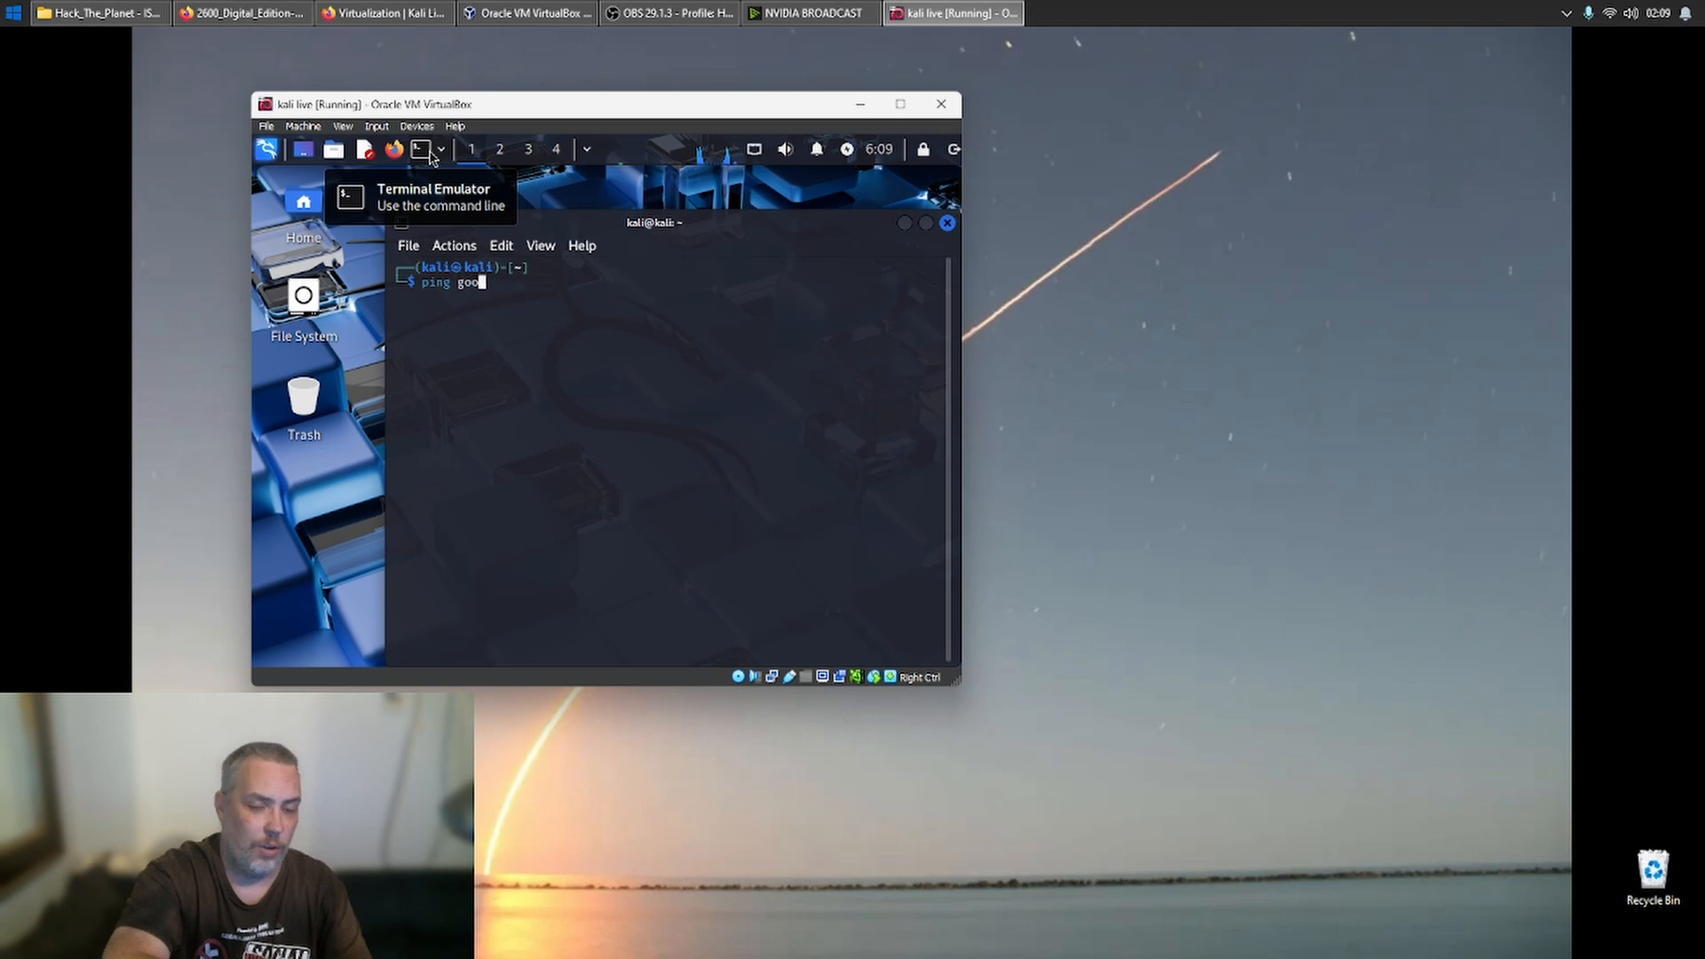
type("gle.com")
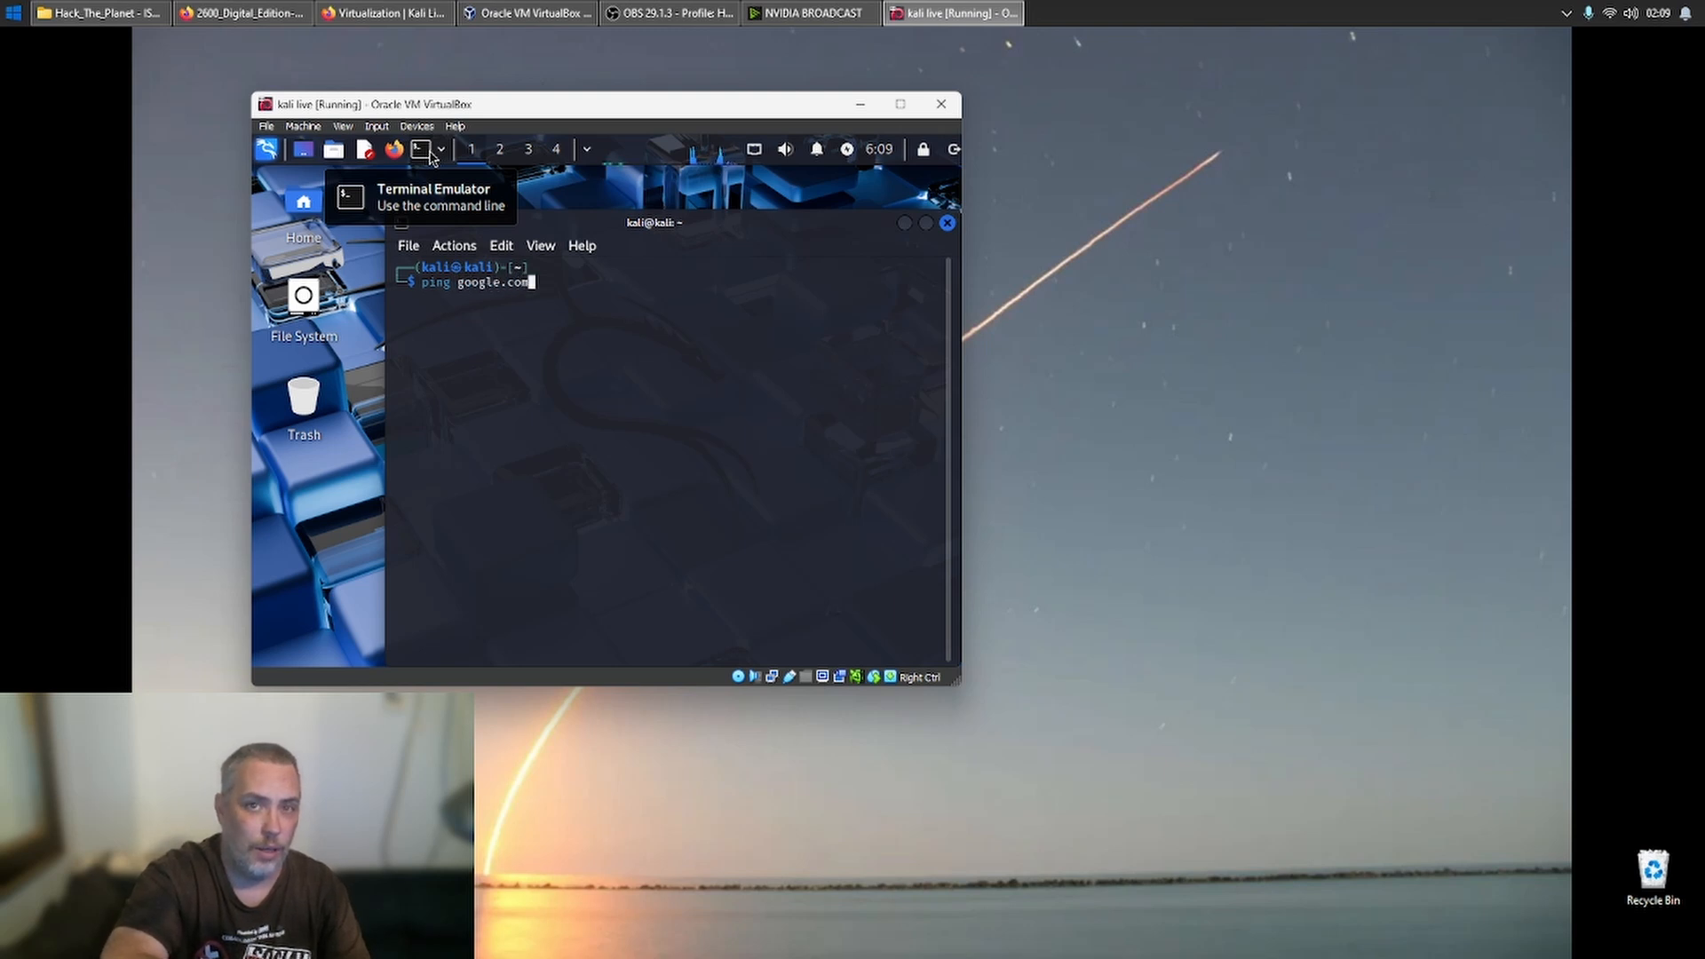
key("Return")
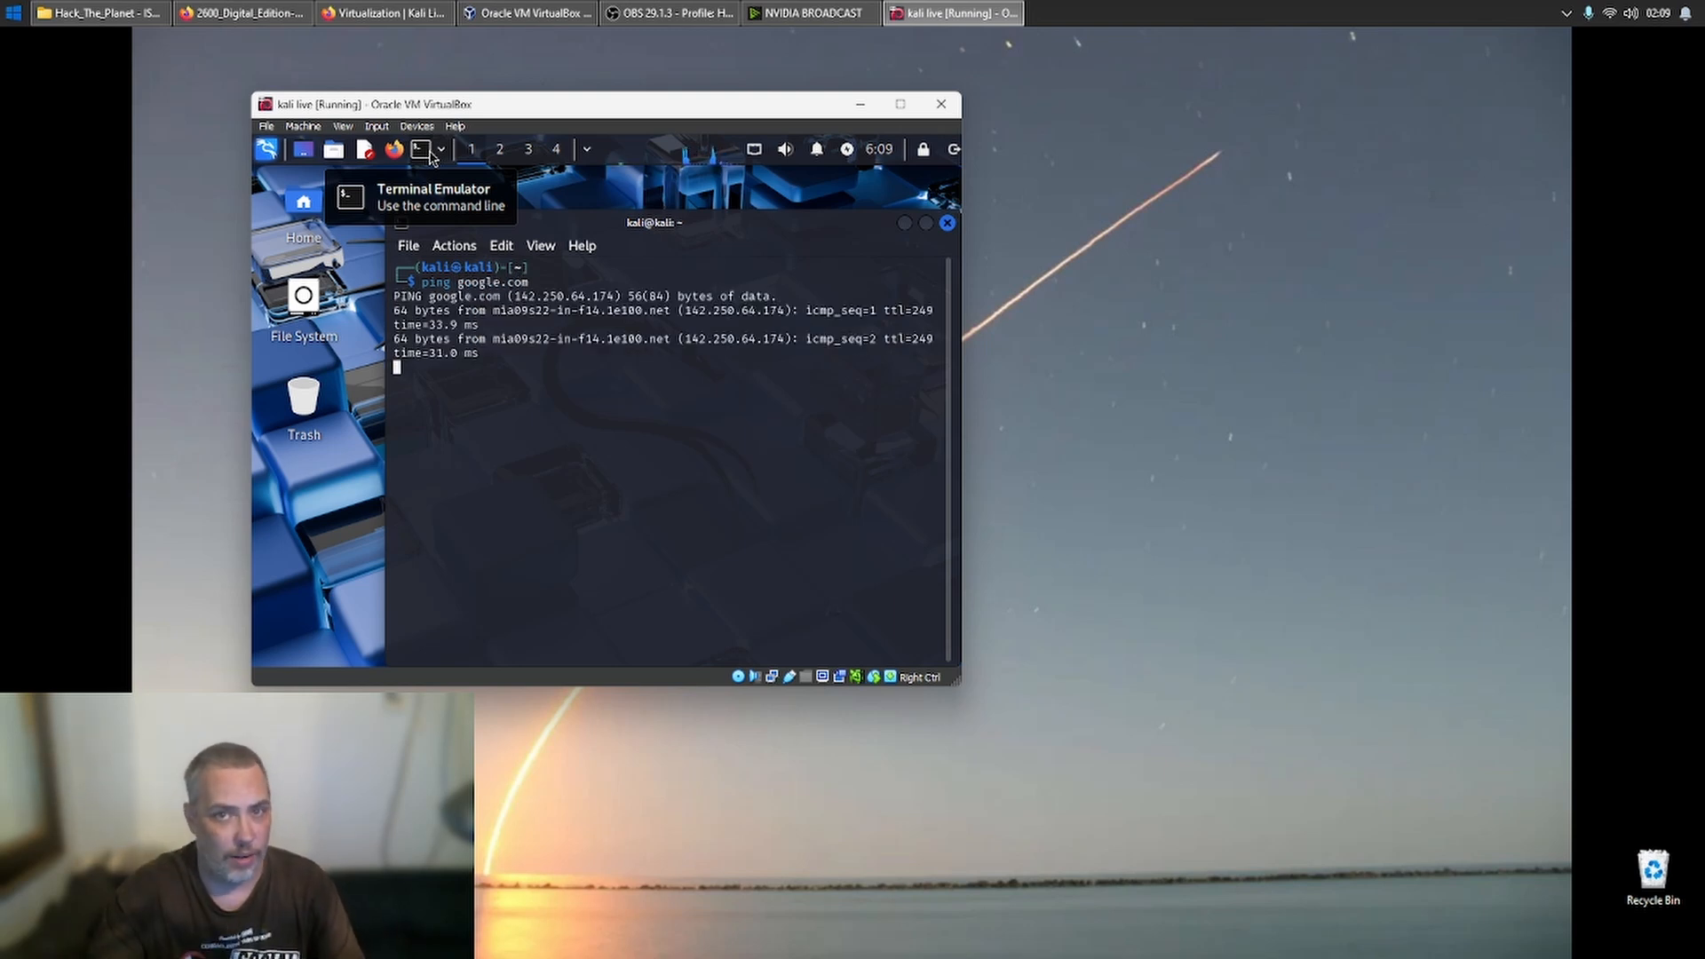
- Stop the running google.com ping and close the terminal
key("ctrl+c")
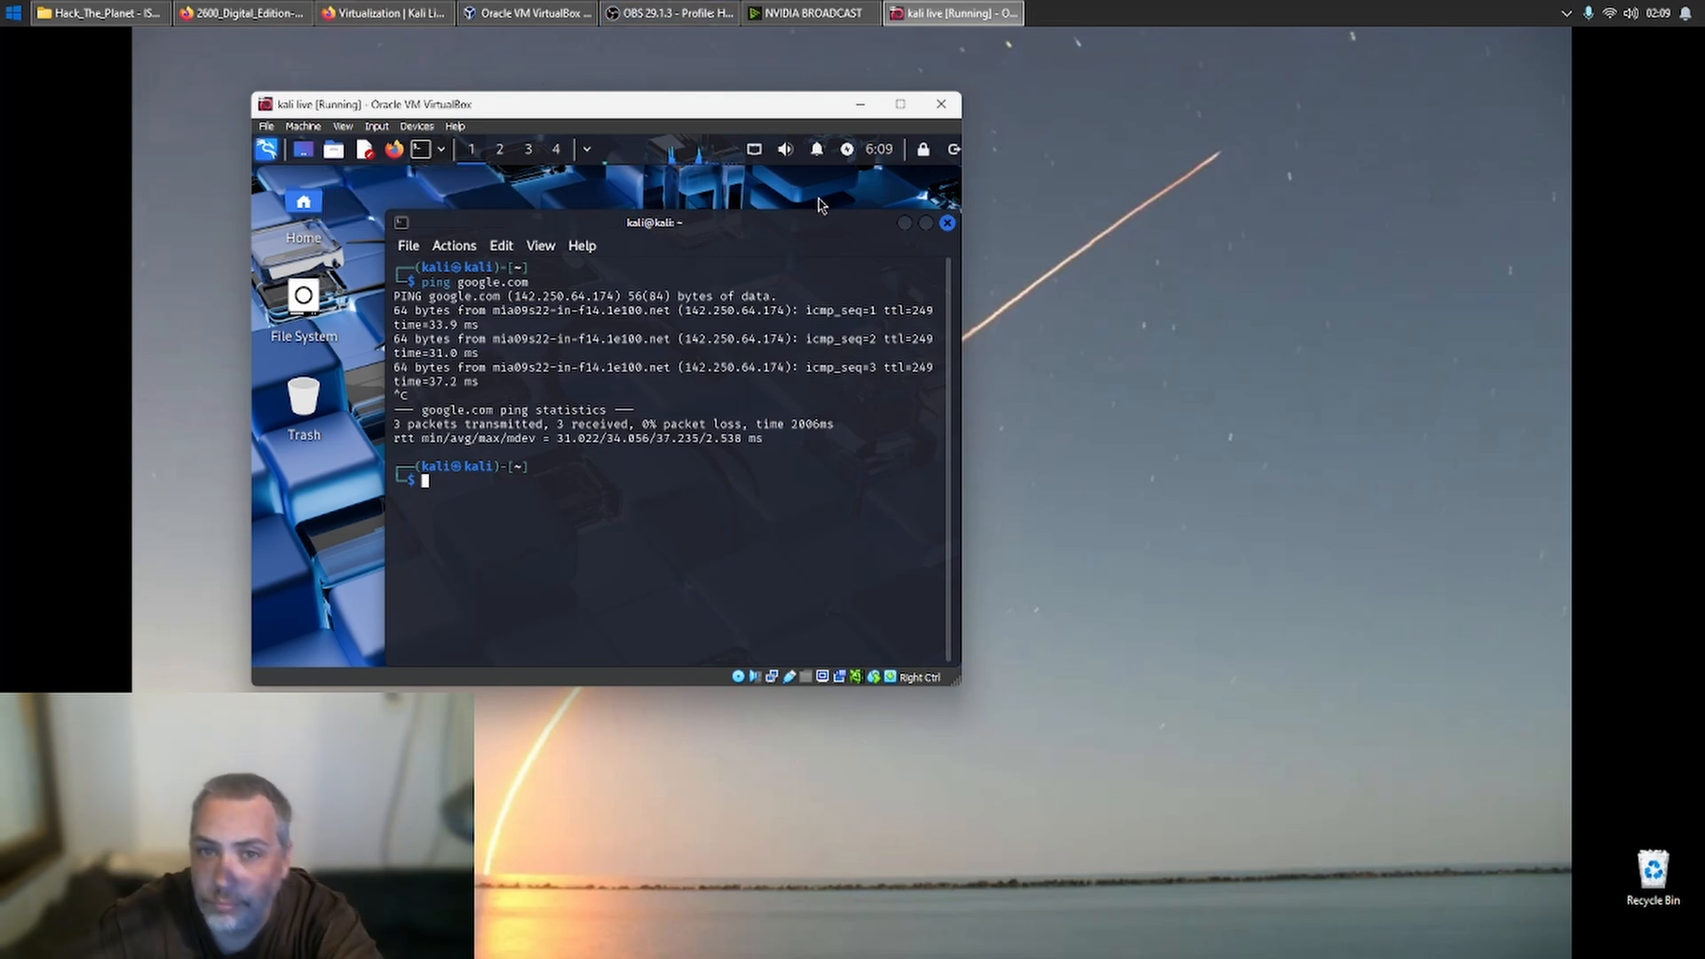
left_click(947, 223)
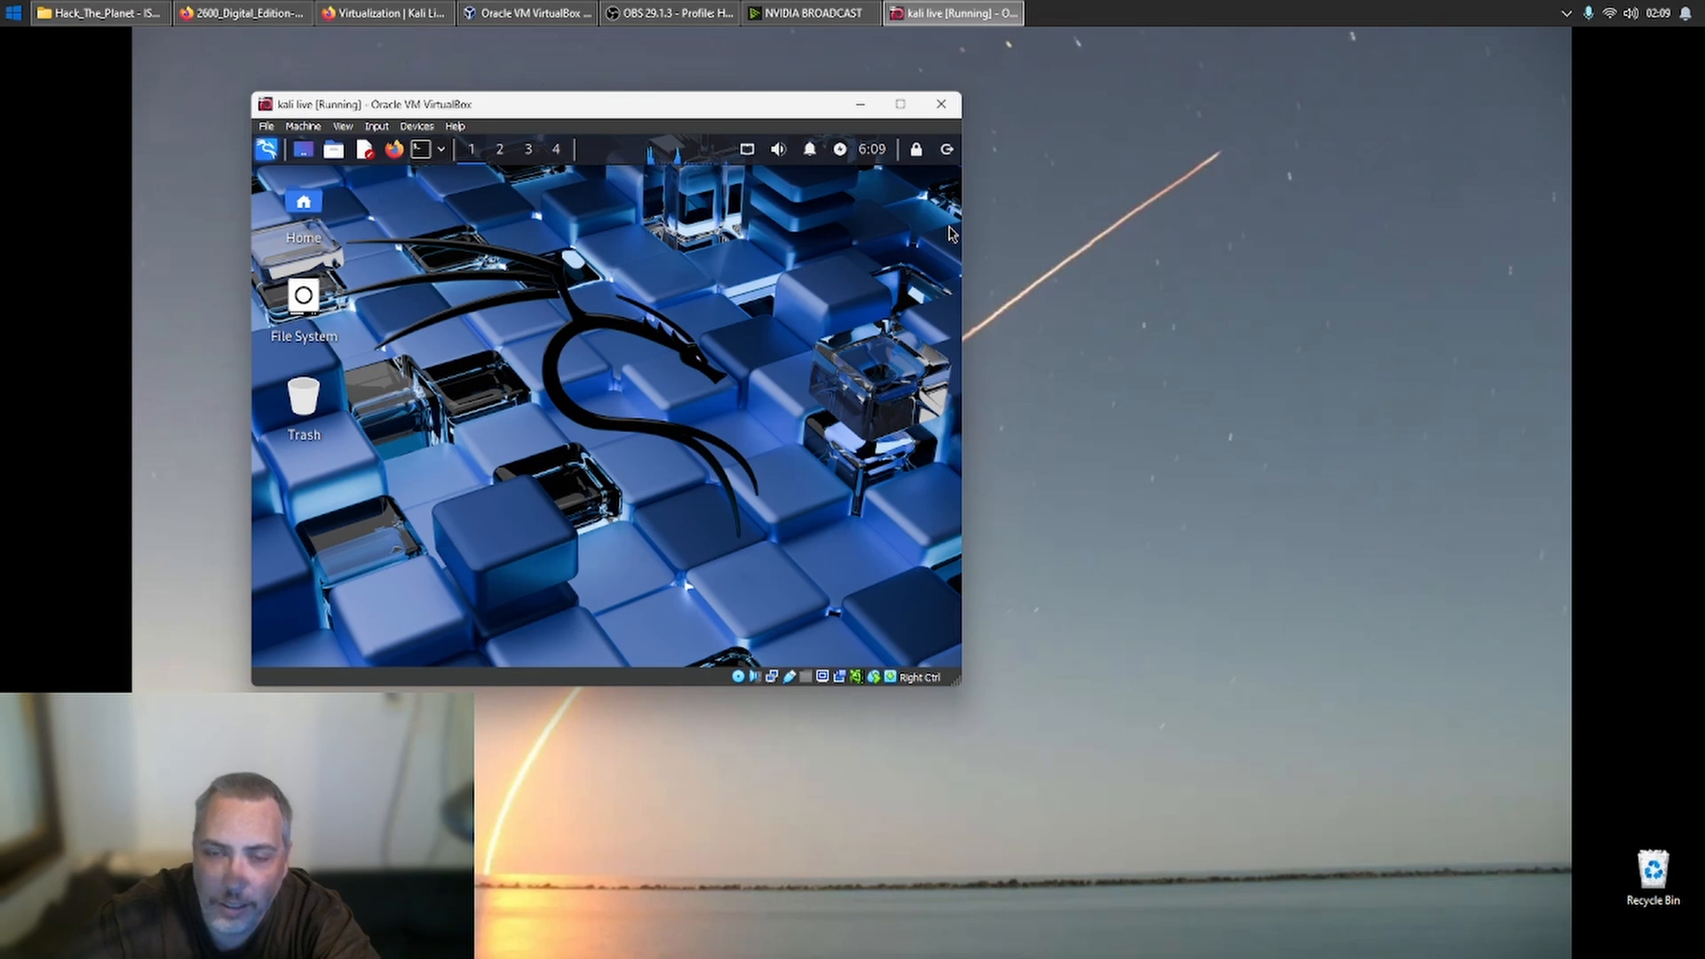
right_click(625, 391)
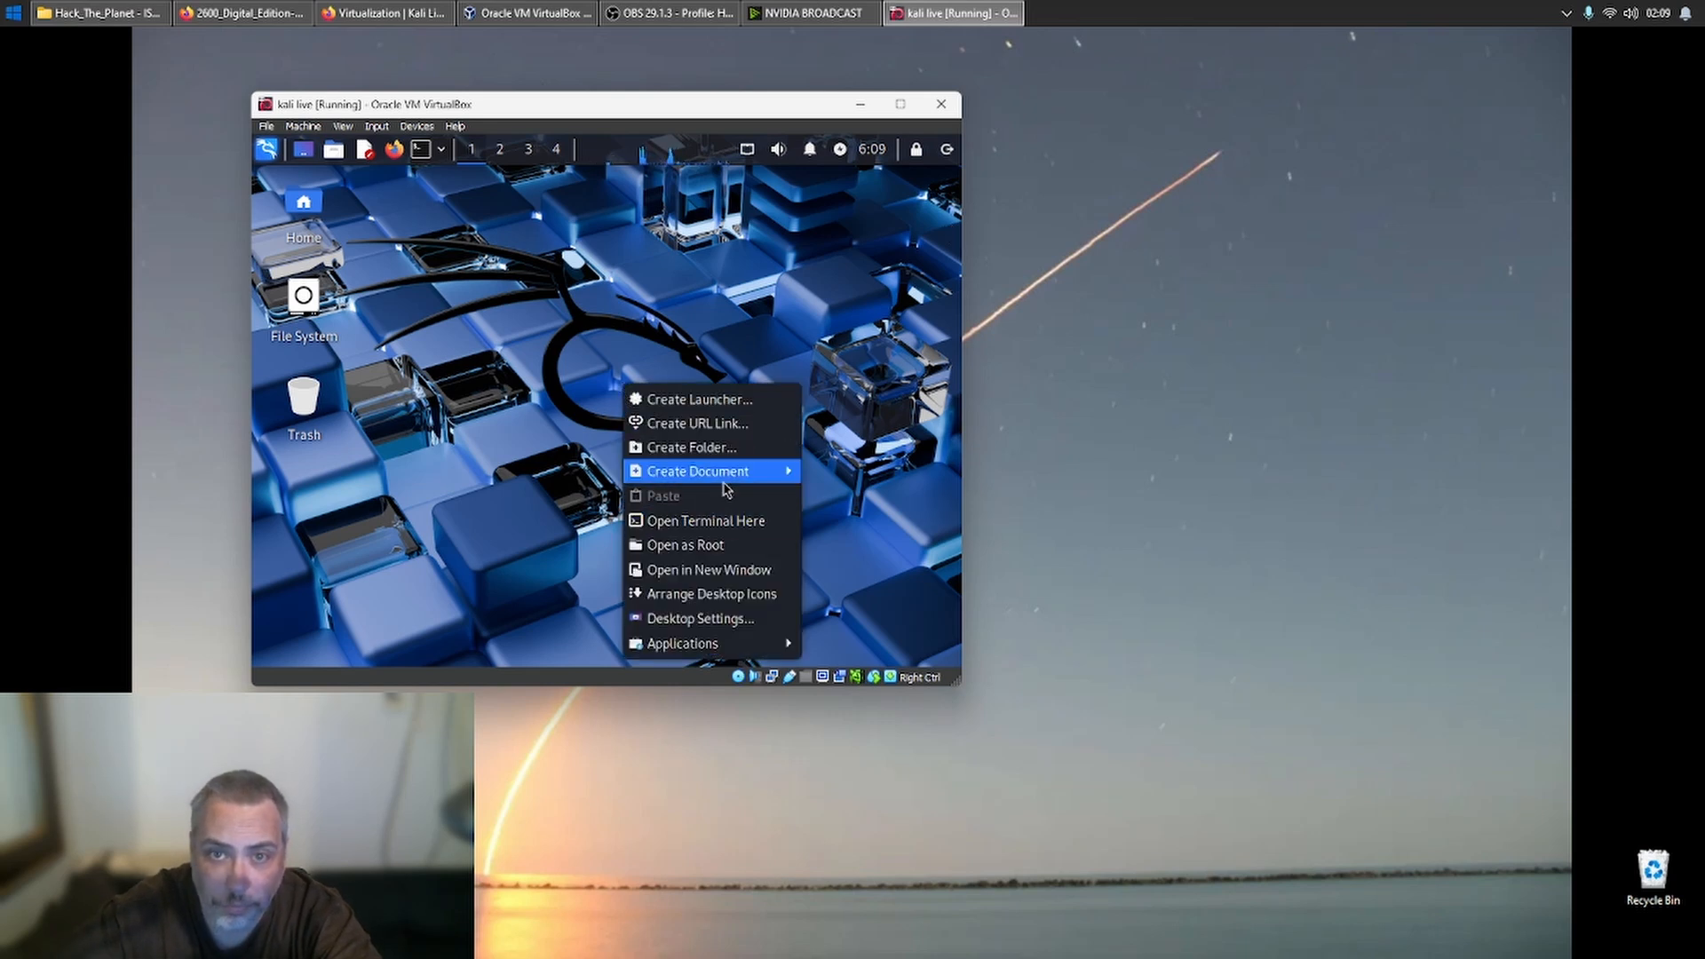
mouse_move(724, 478)
left_click(585, 531)
right_click(612, 440)
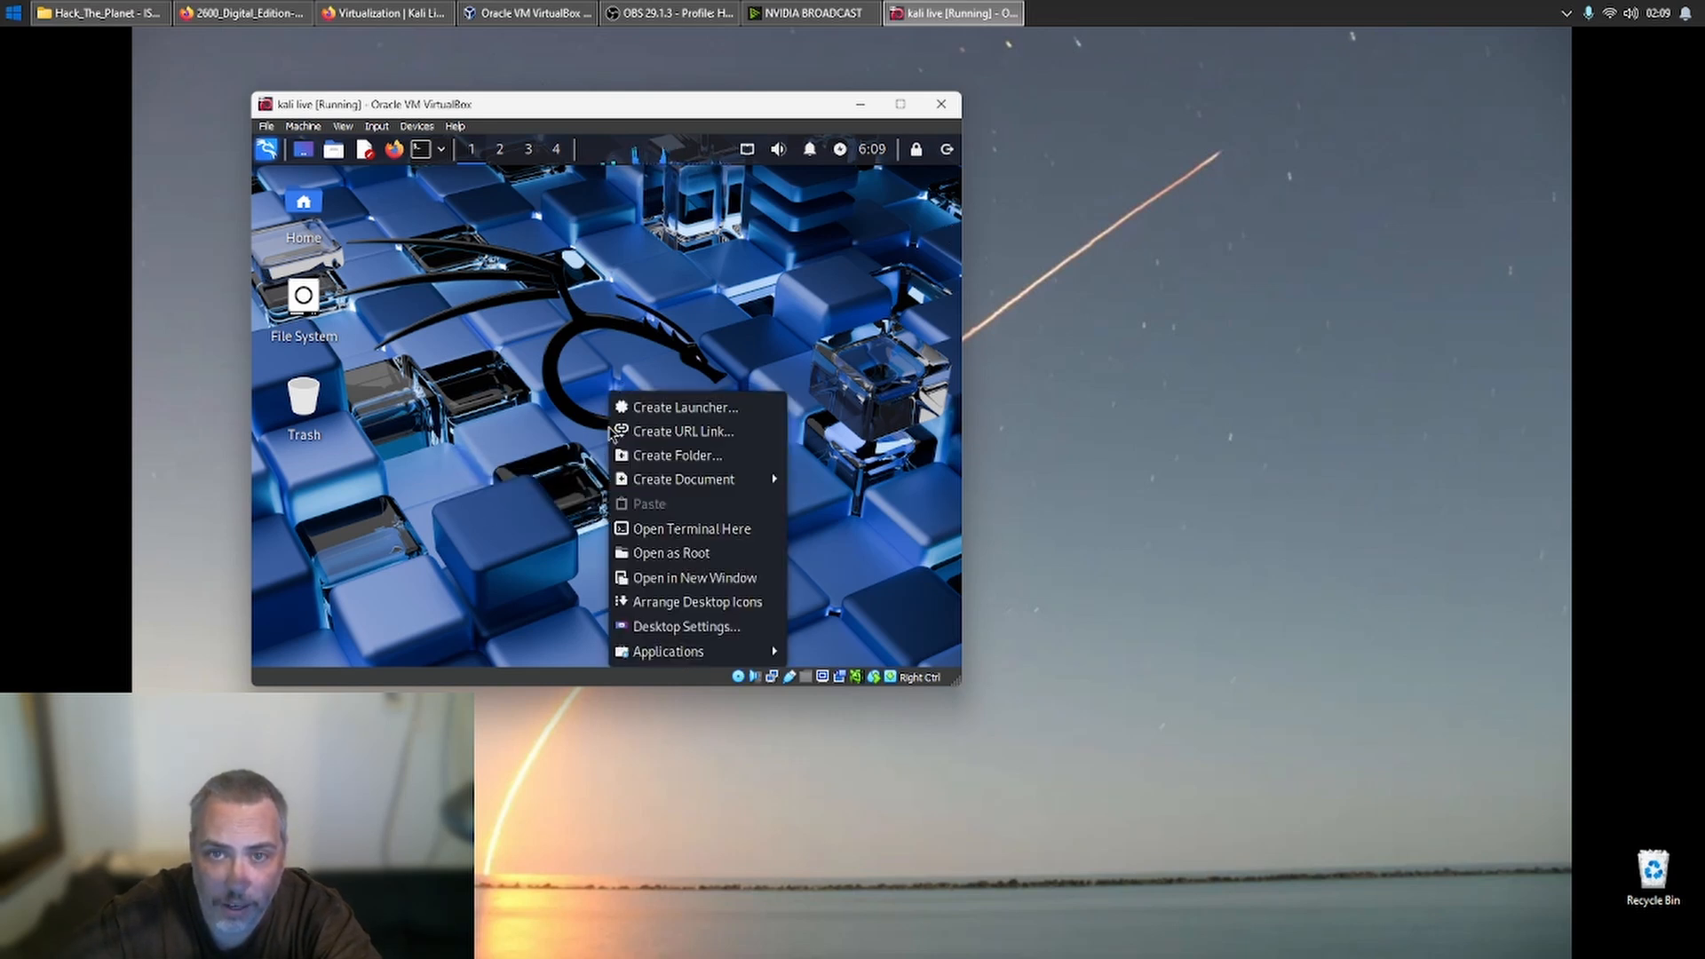
mouse_move(674, 499)
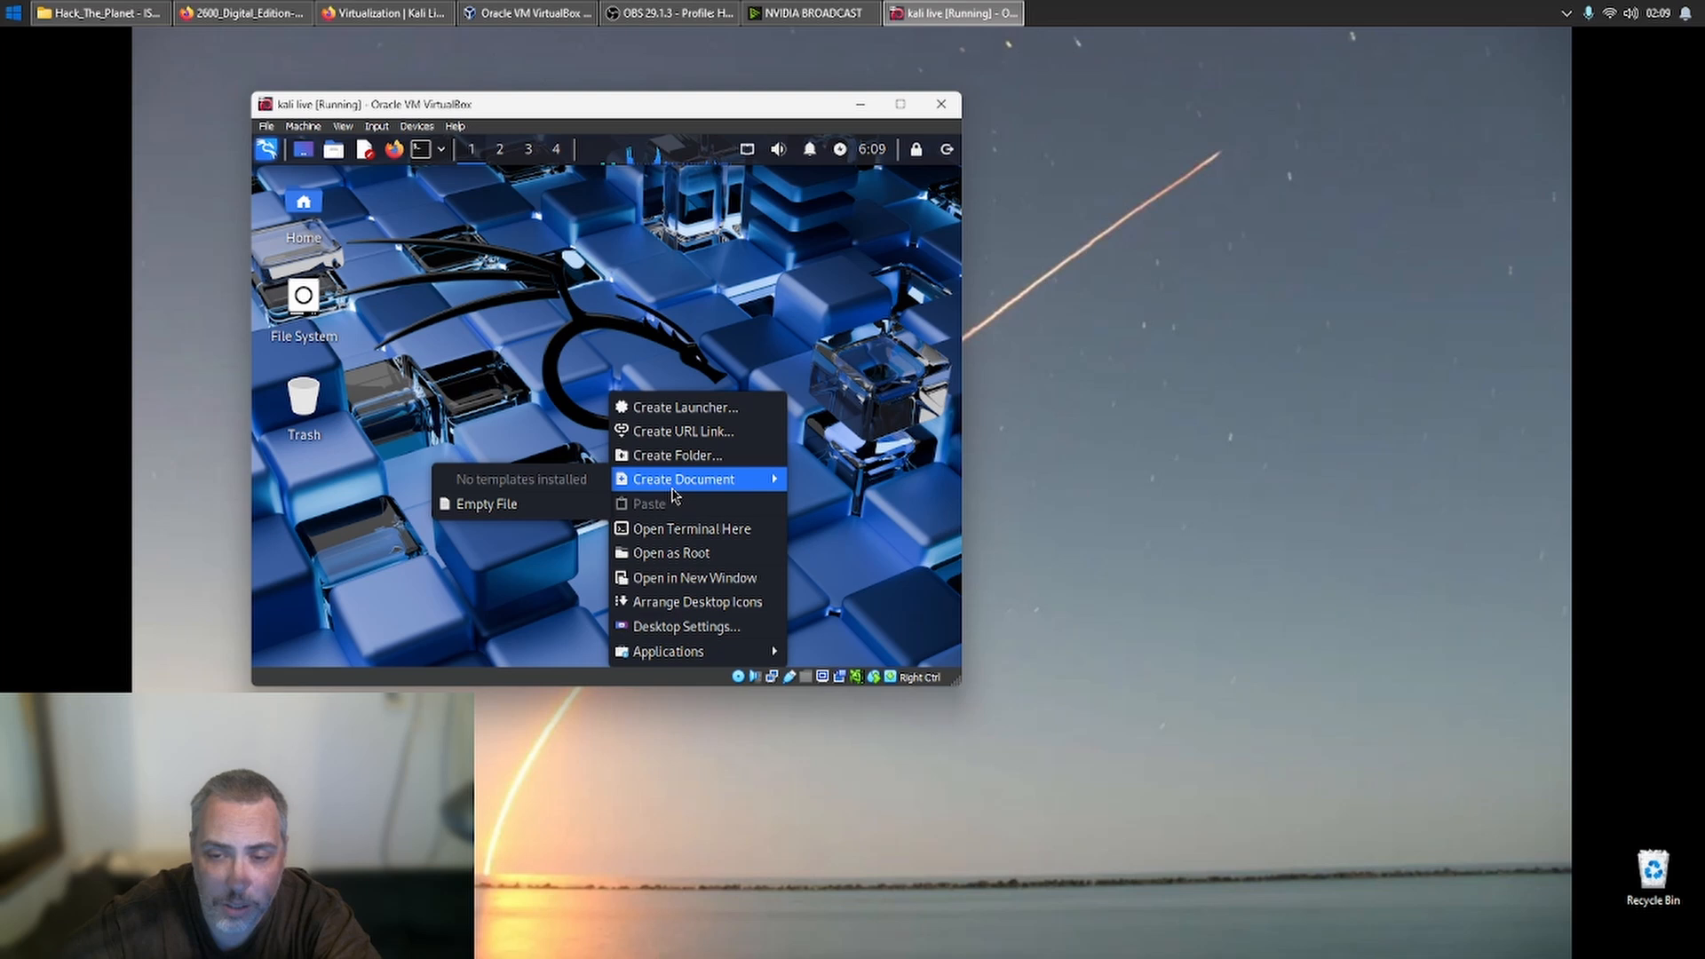
left_click(545, 501)
left_click(623, 465)
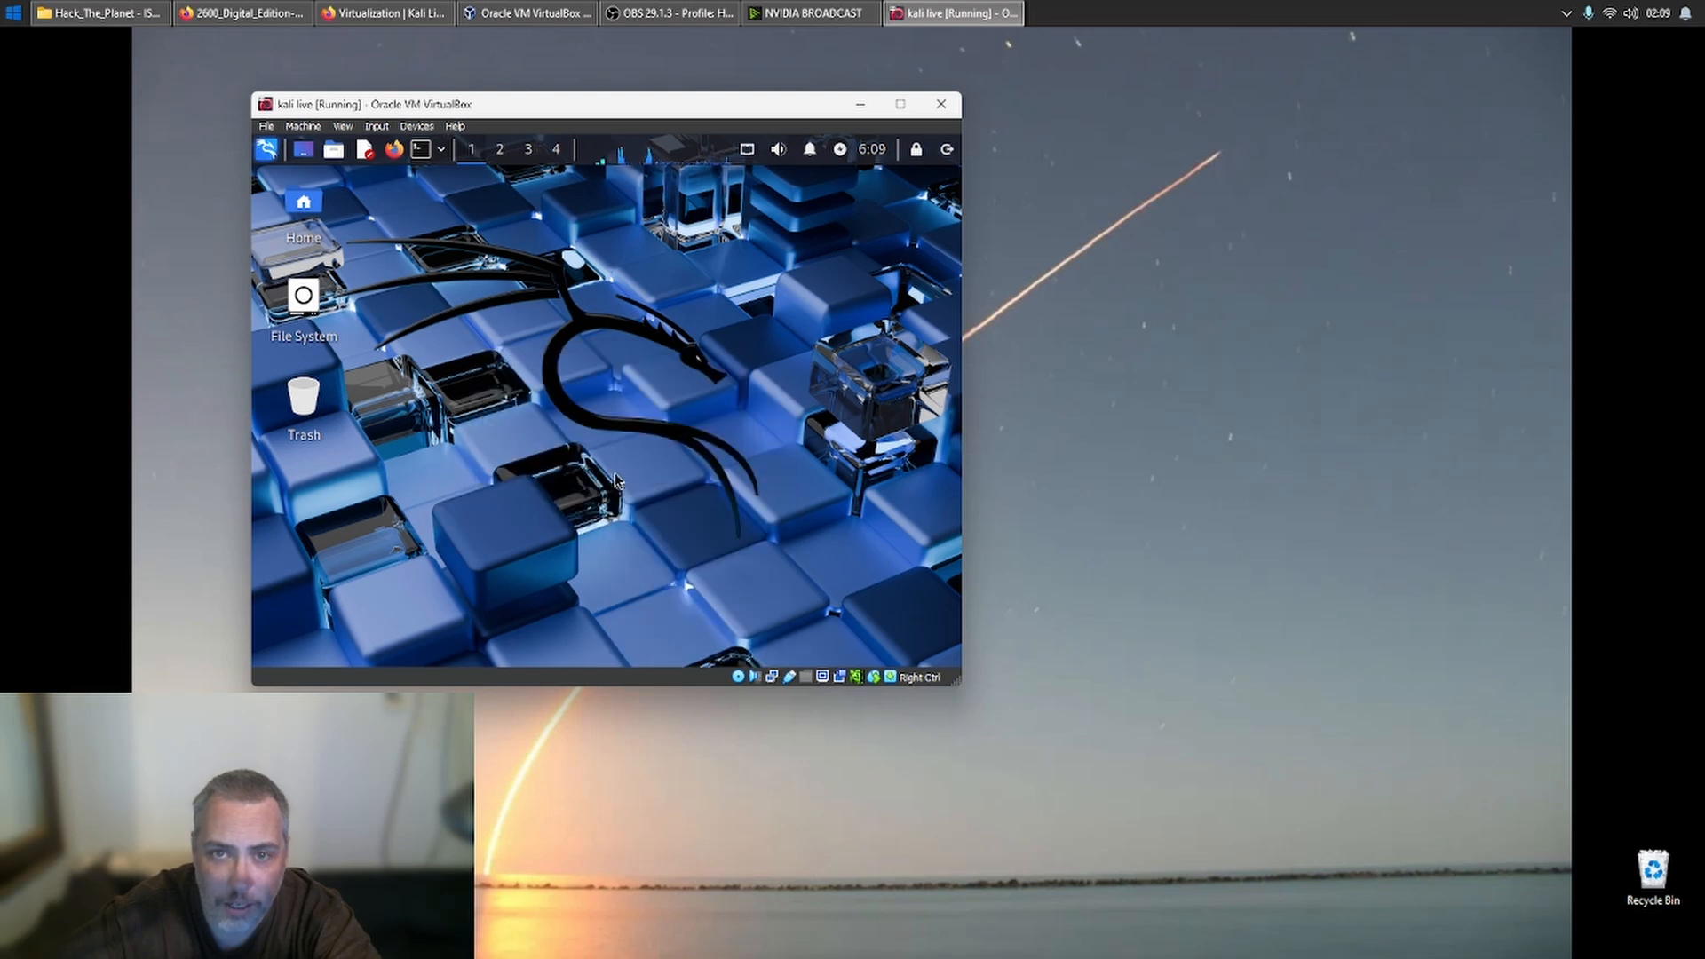
- Open the desktop settings, check the menu options, and load the background wallpapers from the kali-16x9 folder
right_click(602, 513)
mouse_move(635, 497)
left_click(662, 471)
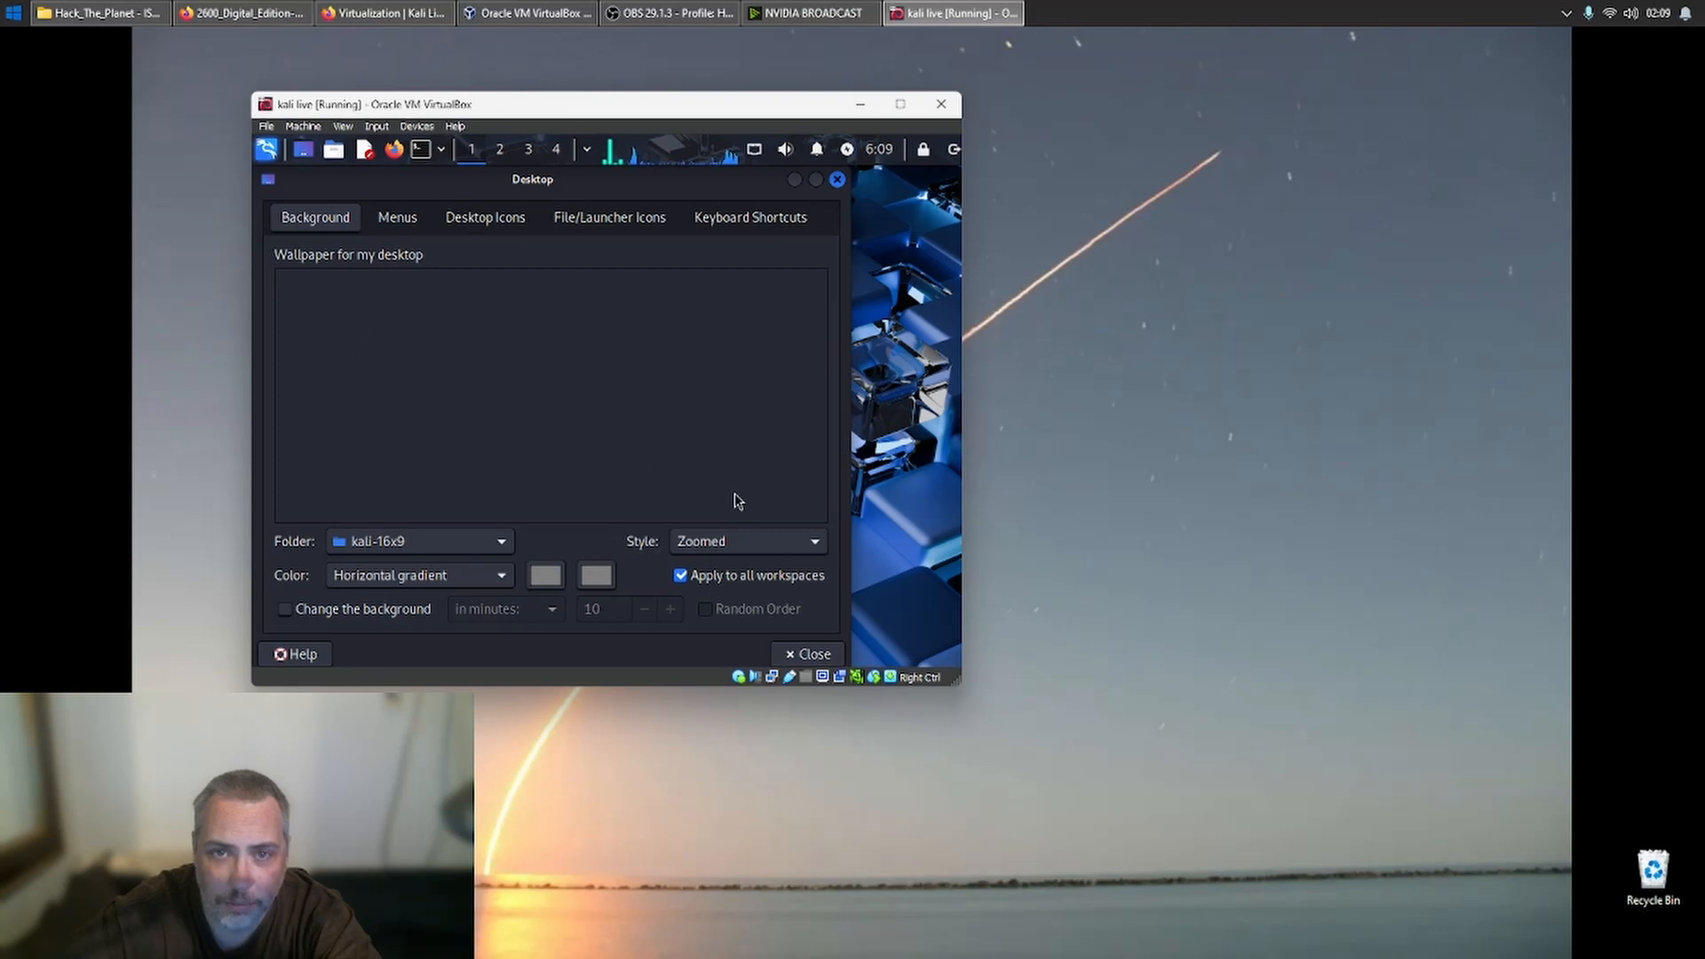
left_click(399, 224)
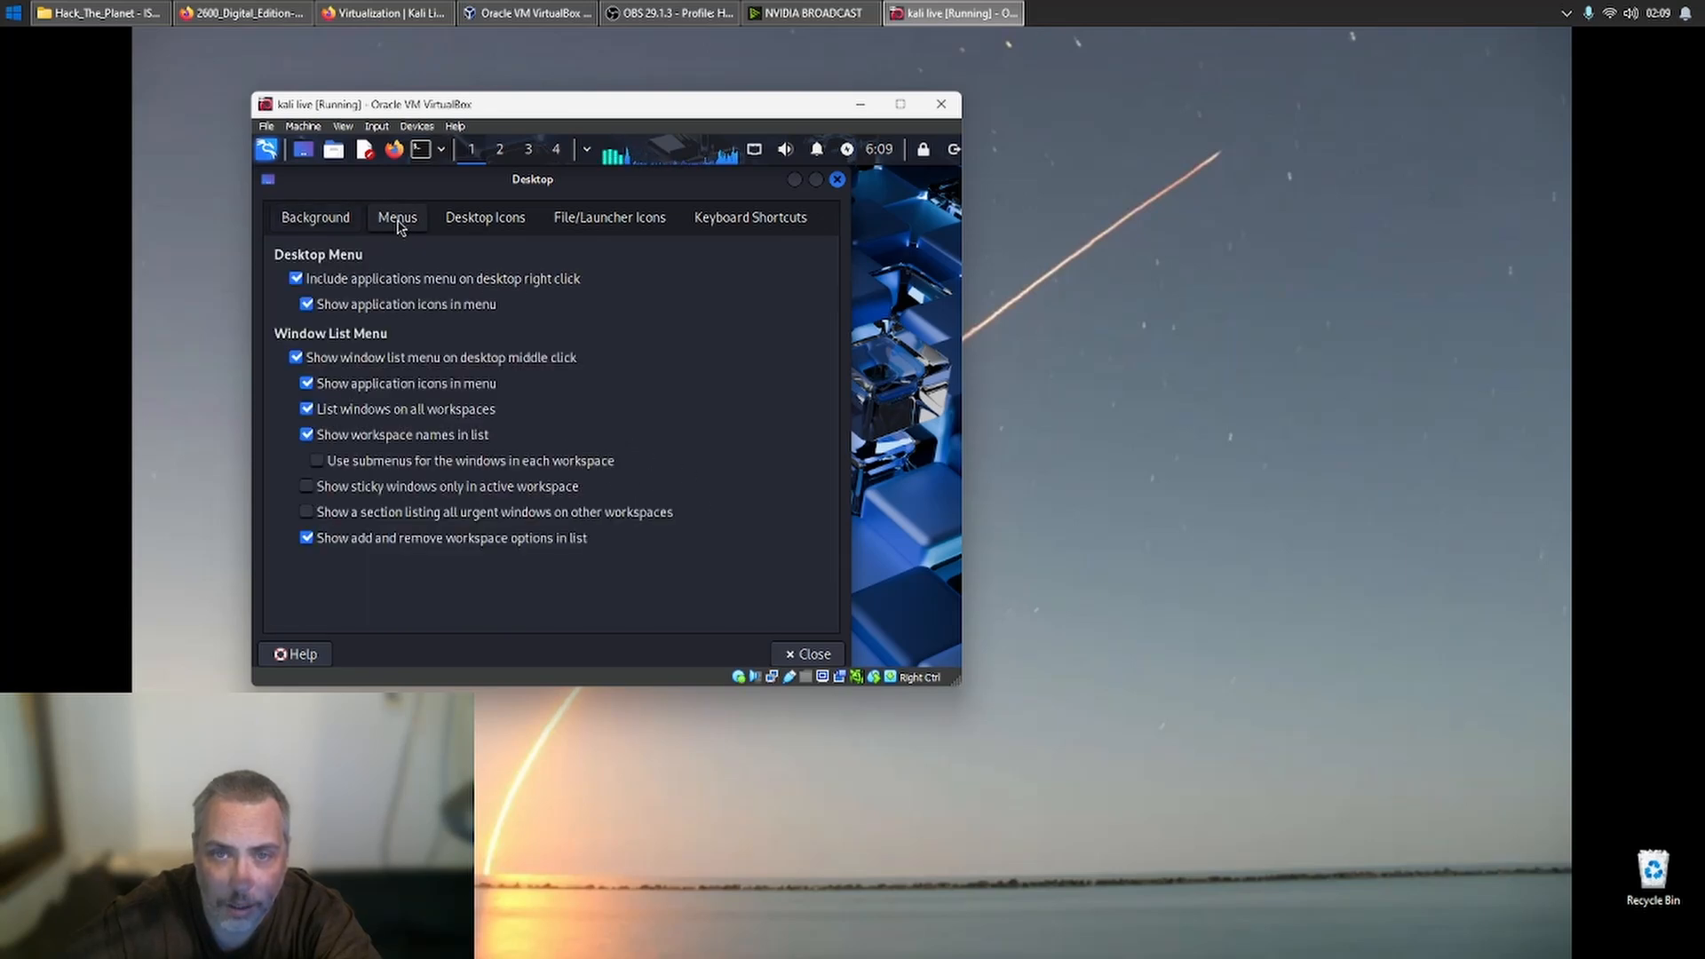
left_click(348, 227)
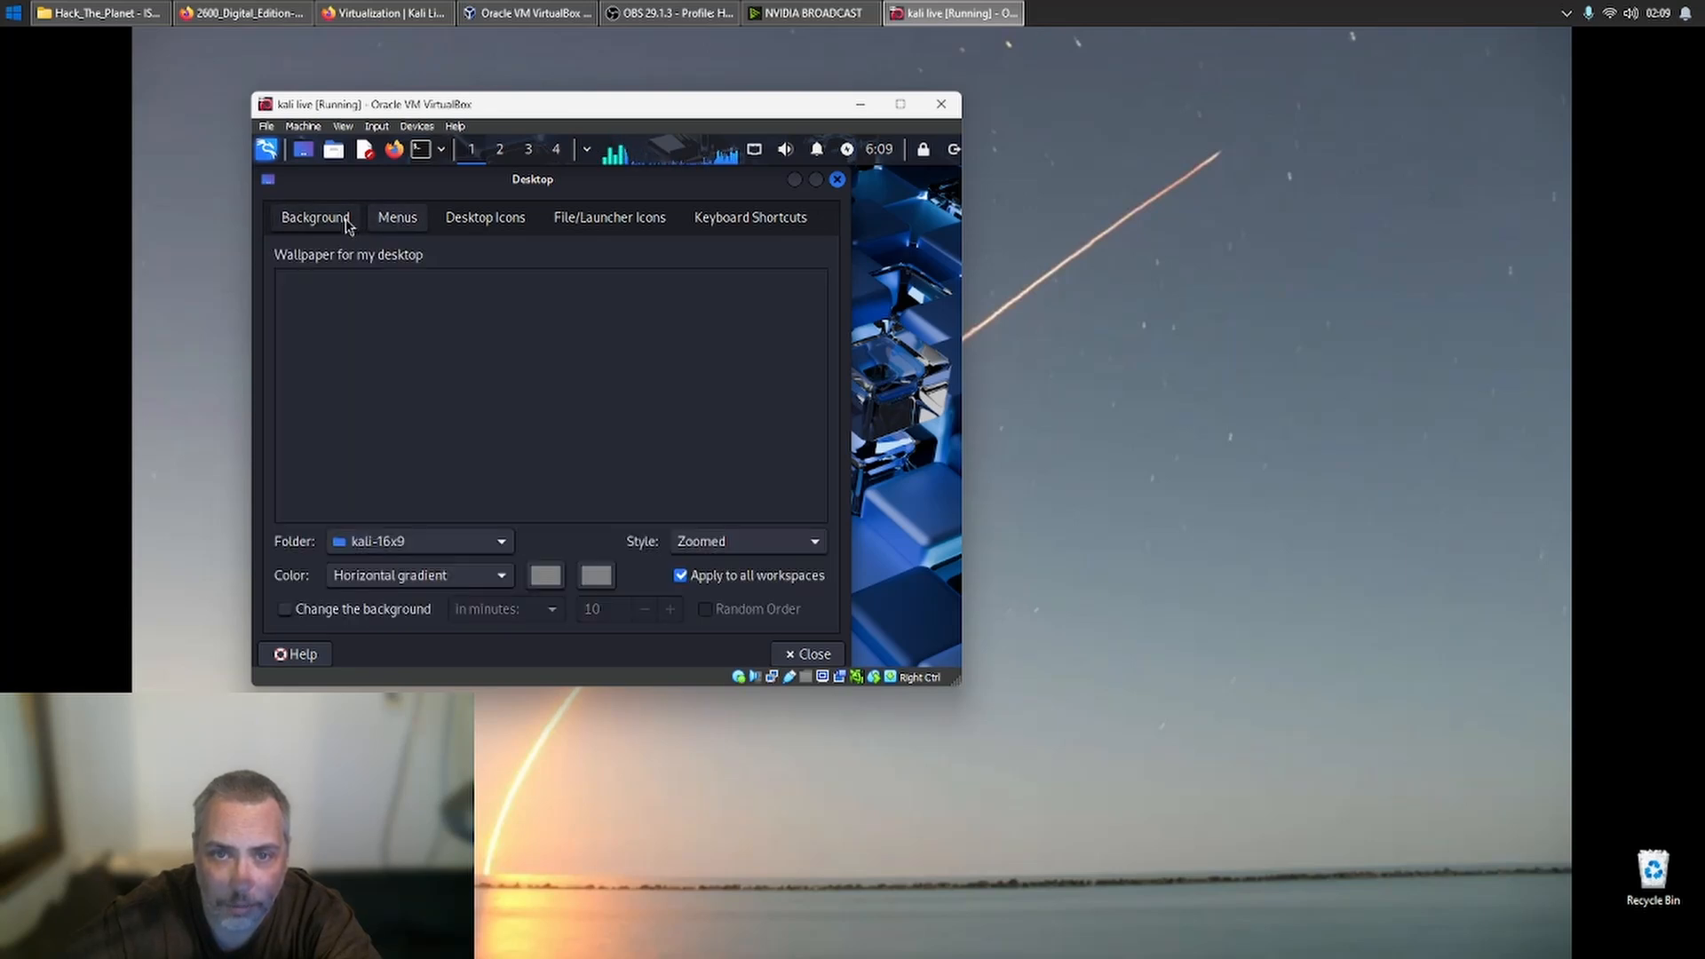
left_click(472, 543)
left_click(472, 543)
left_click(471, 543)
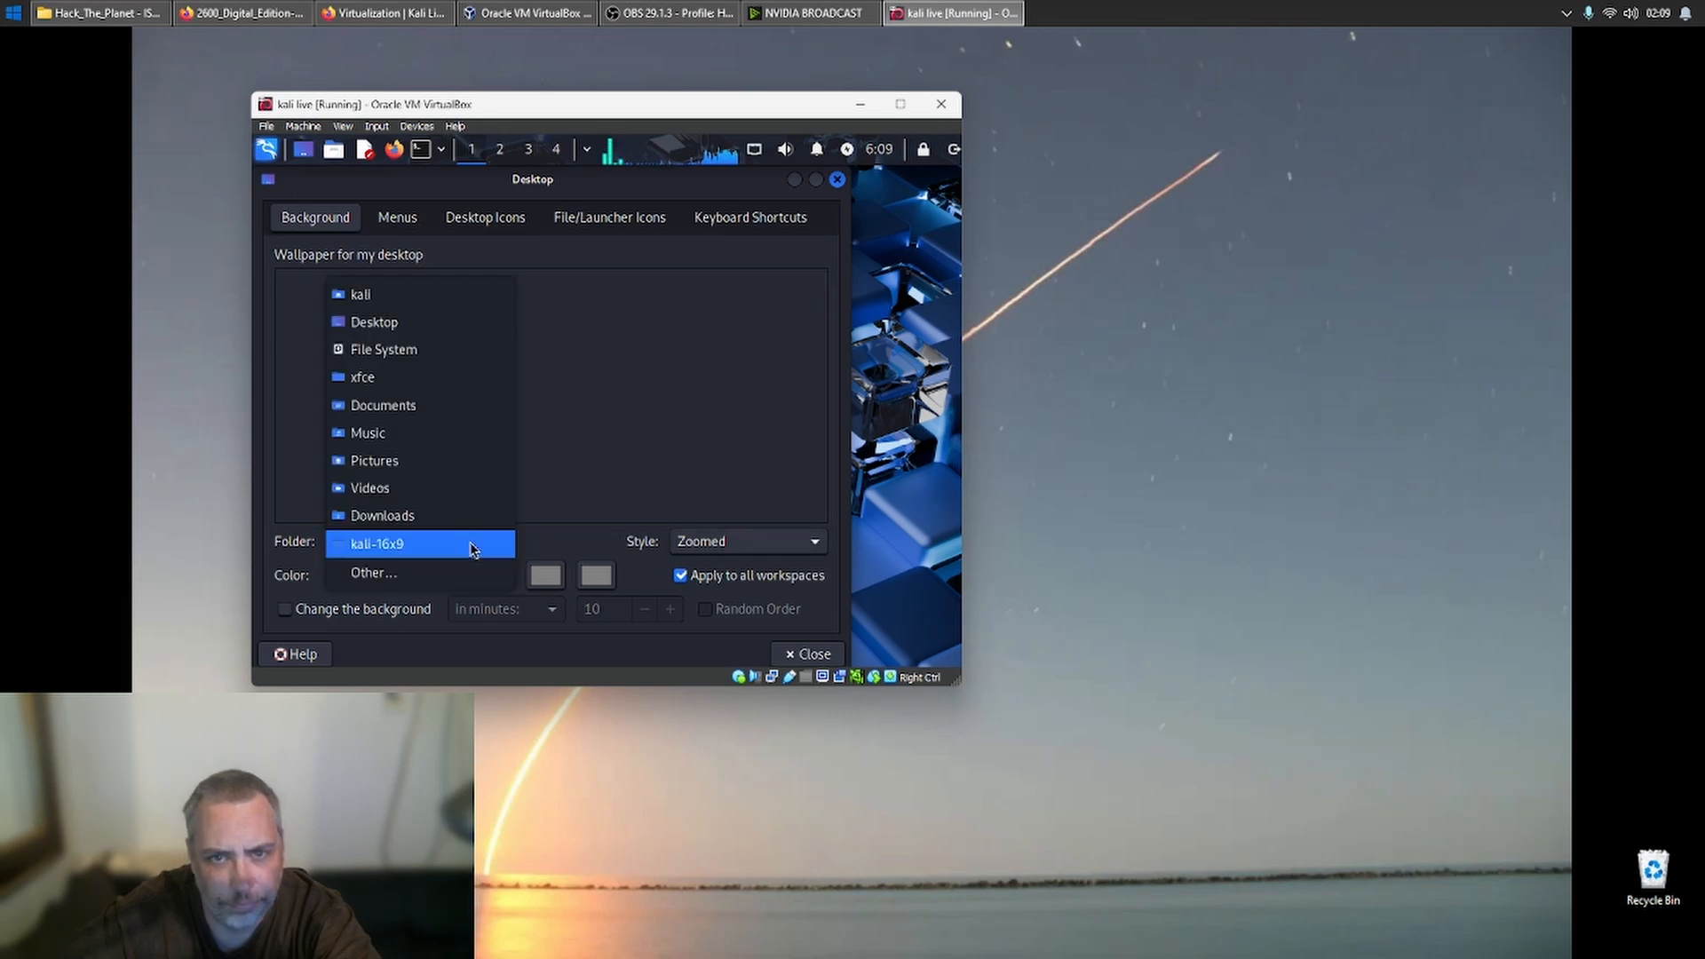
left_click(471, 545)
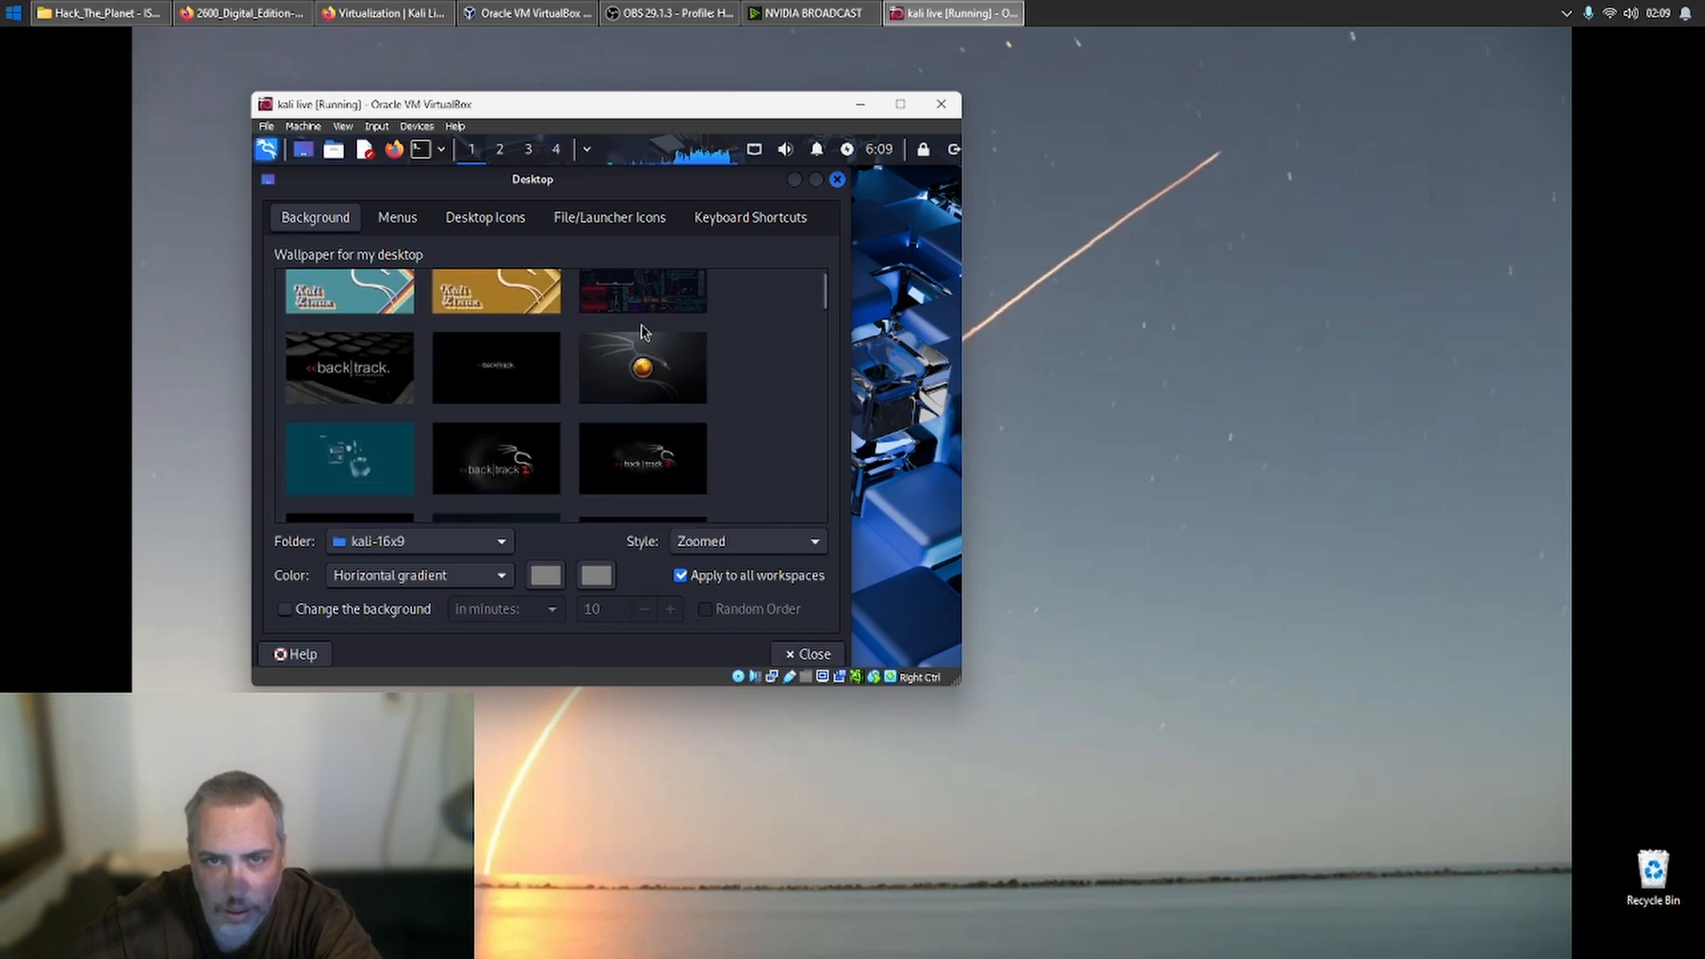
- Browse the wallpapers, apply the dark blue one with the KALI LINUX lettering, and close the desktop settings
left_click(643, 331)
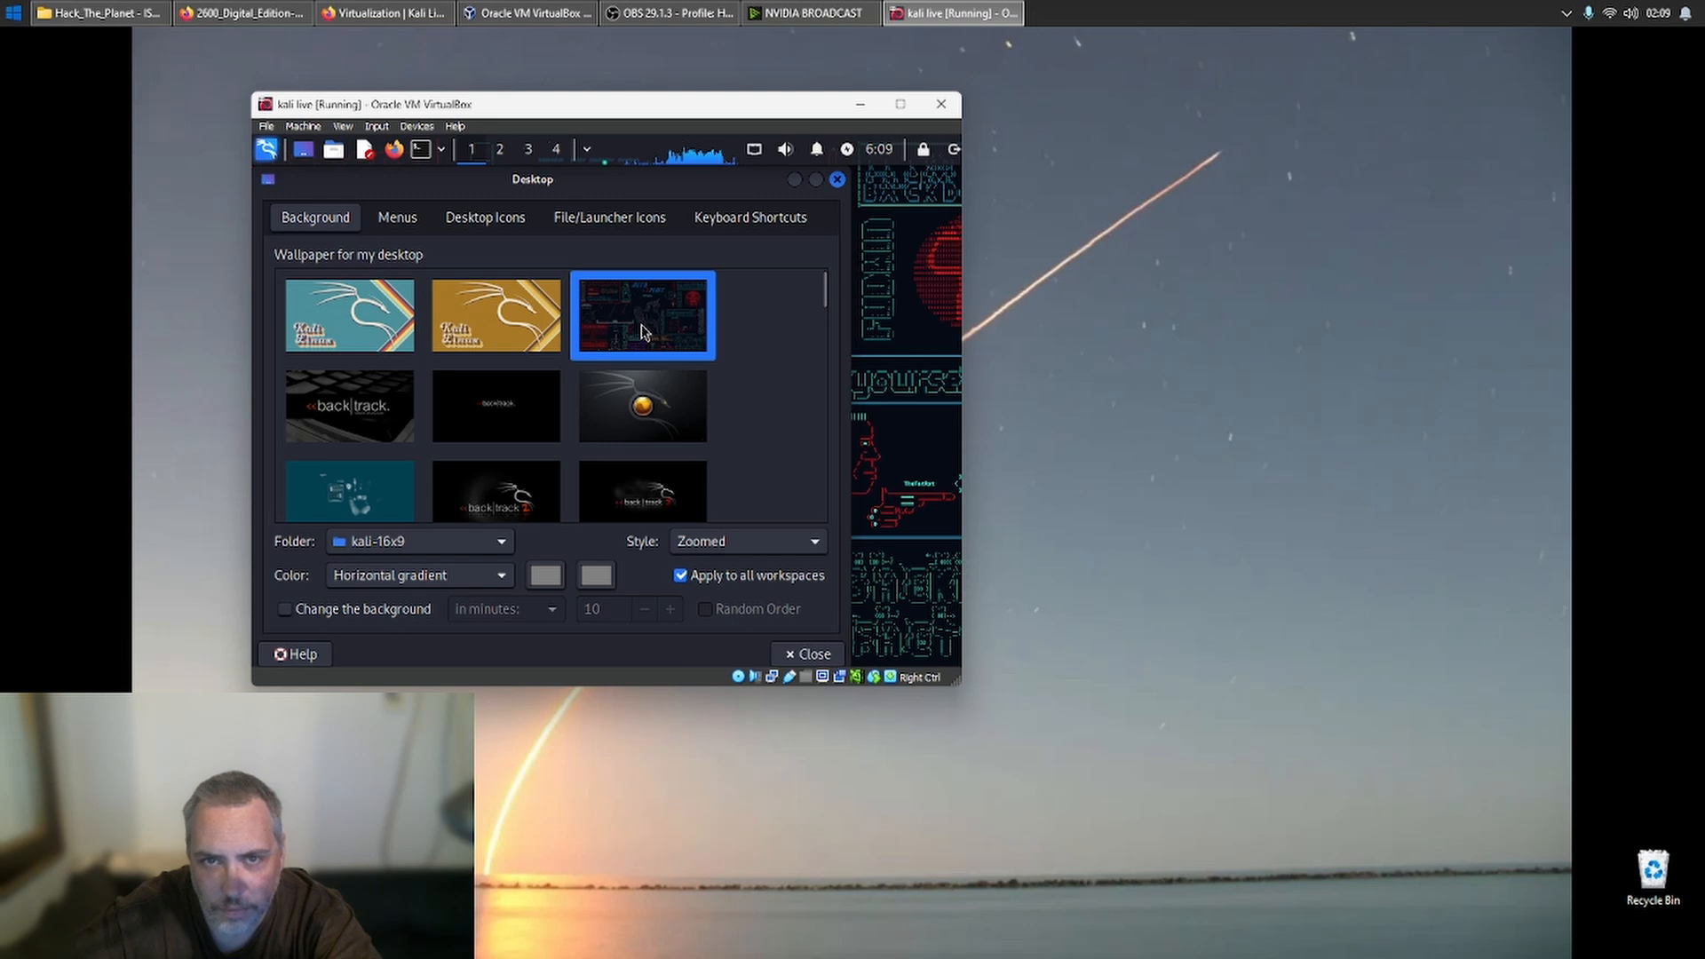
left_click(635, 417)
scroll(636, 462, "down", 3)
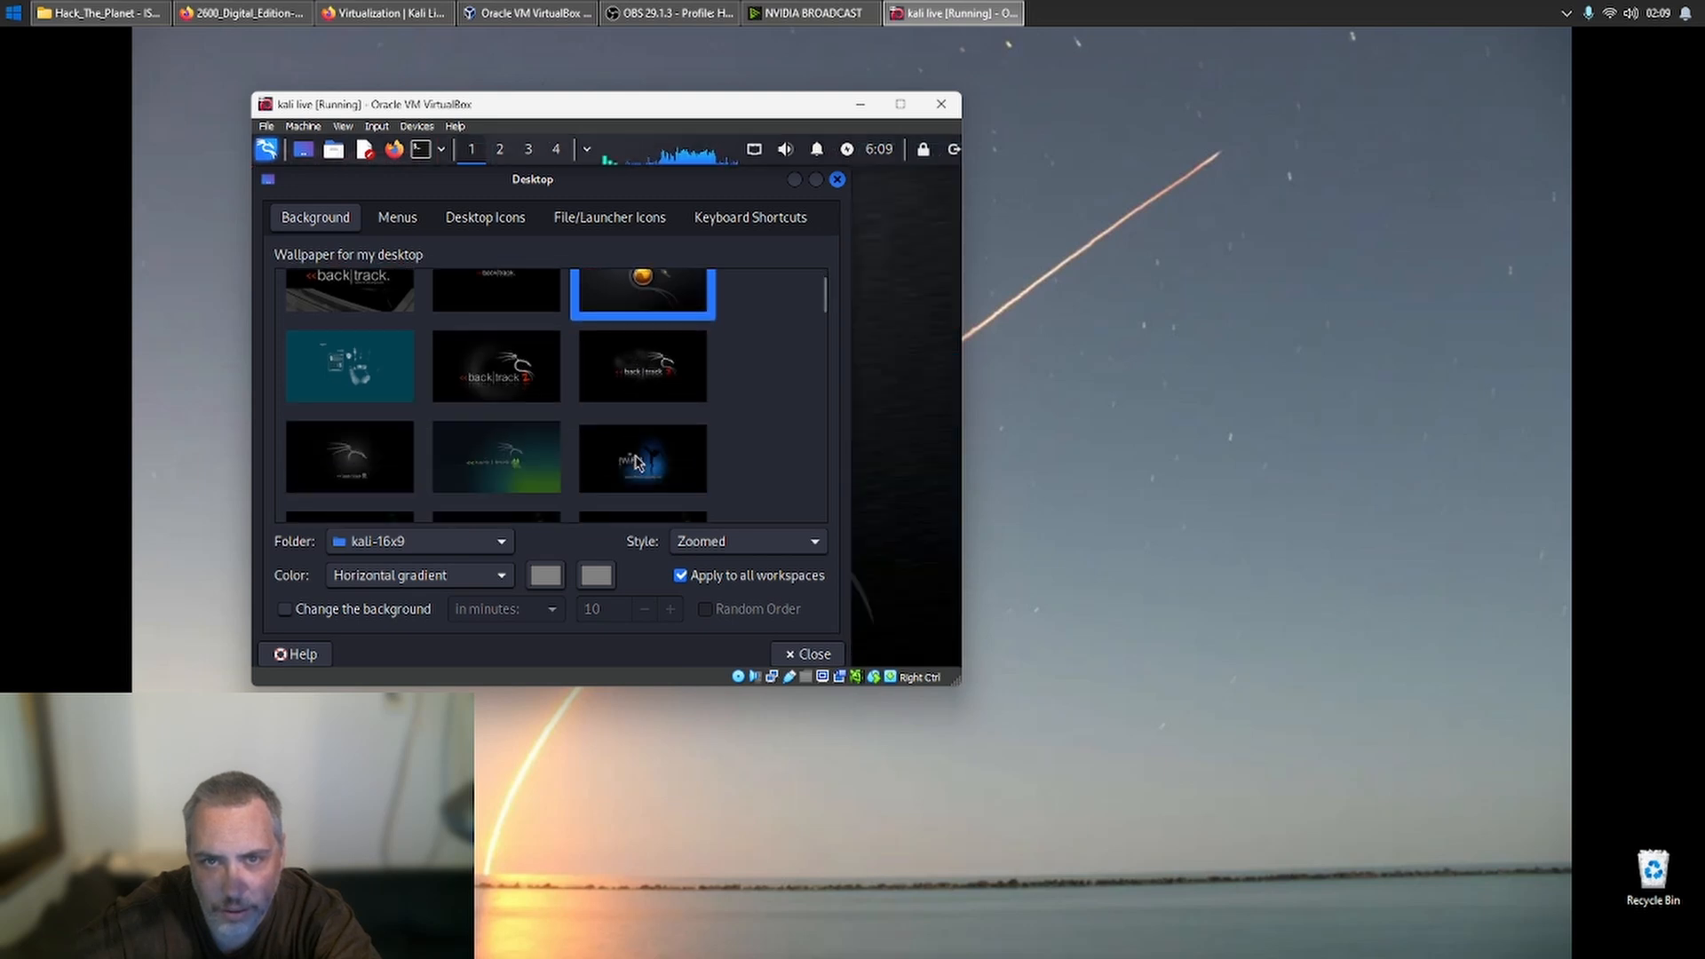
scroll(635, 462, "down", 10)
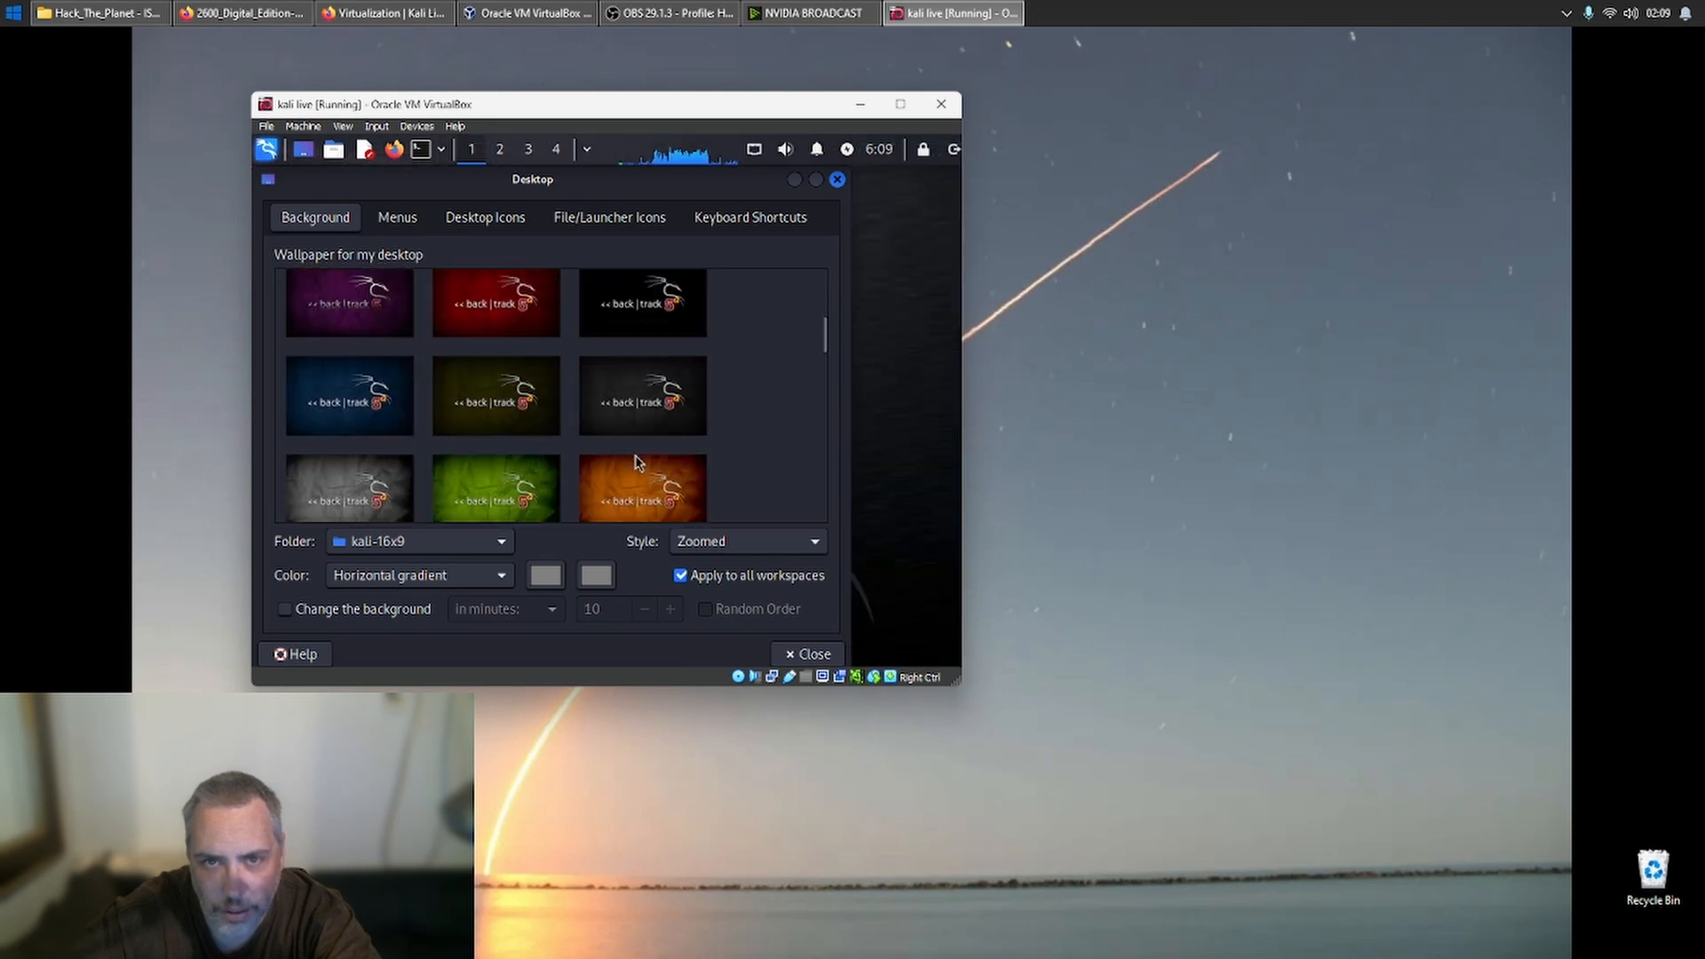
scroll(636, 462, "down", 6)
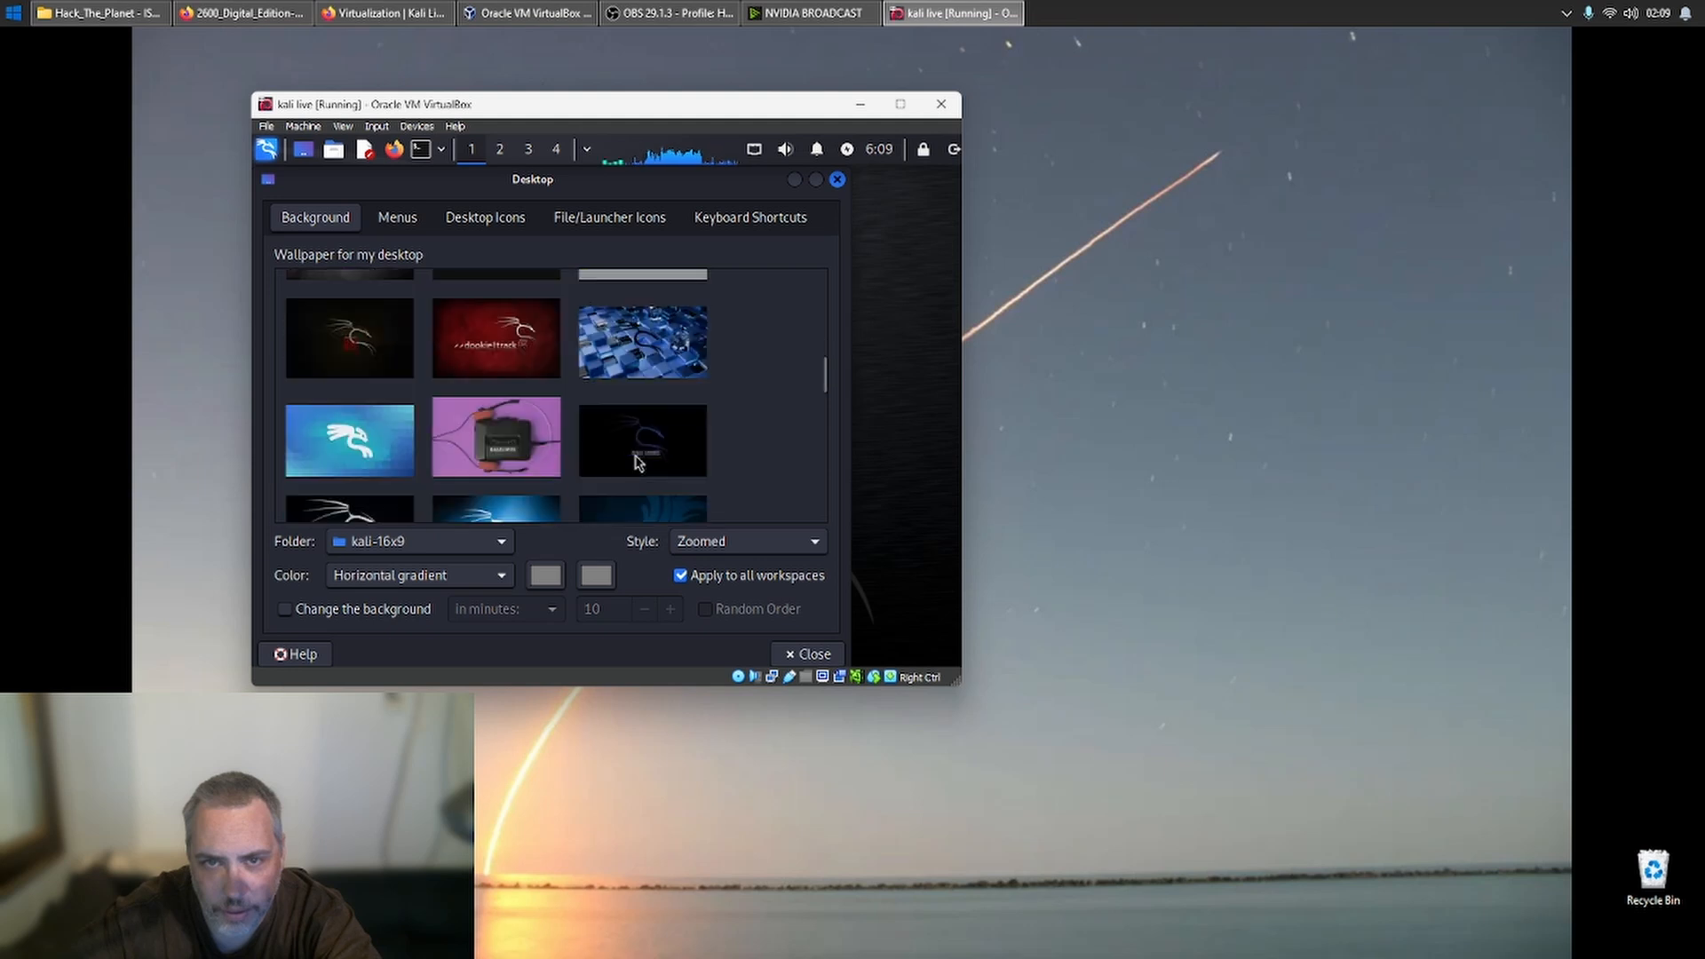
scroll(636, 462, "down", 8)
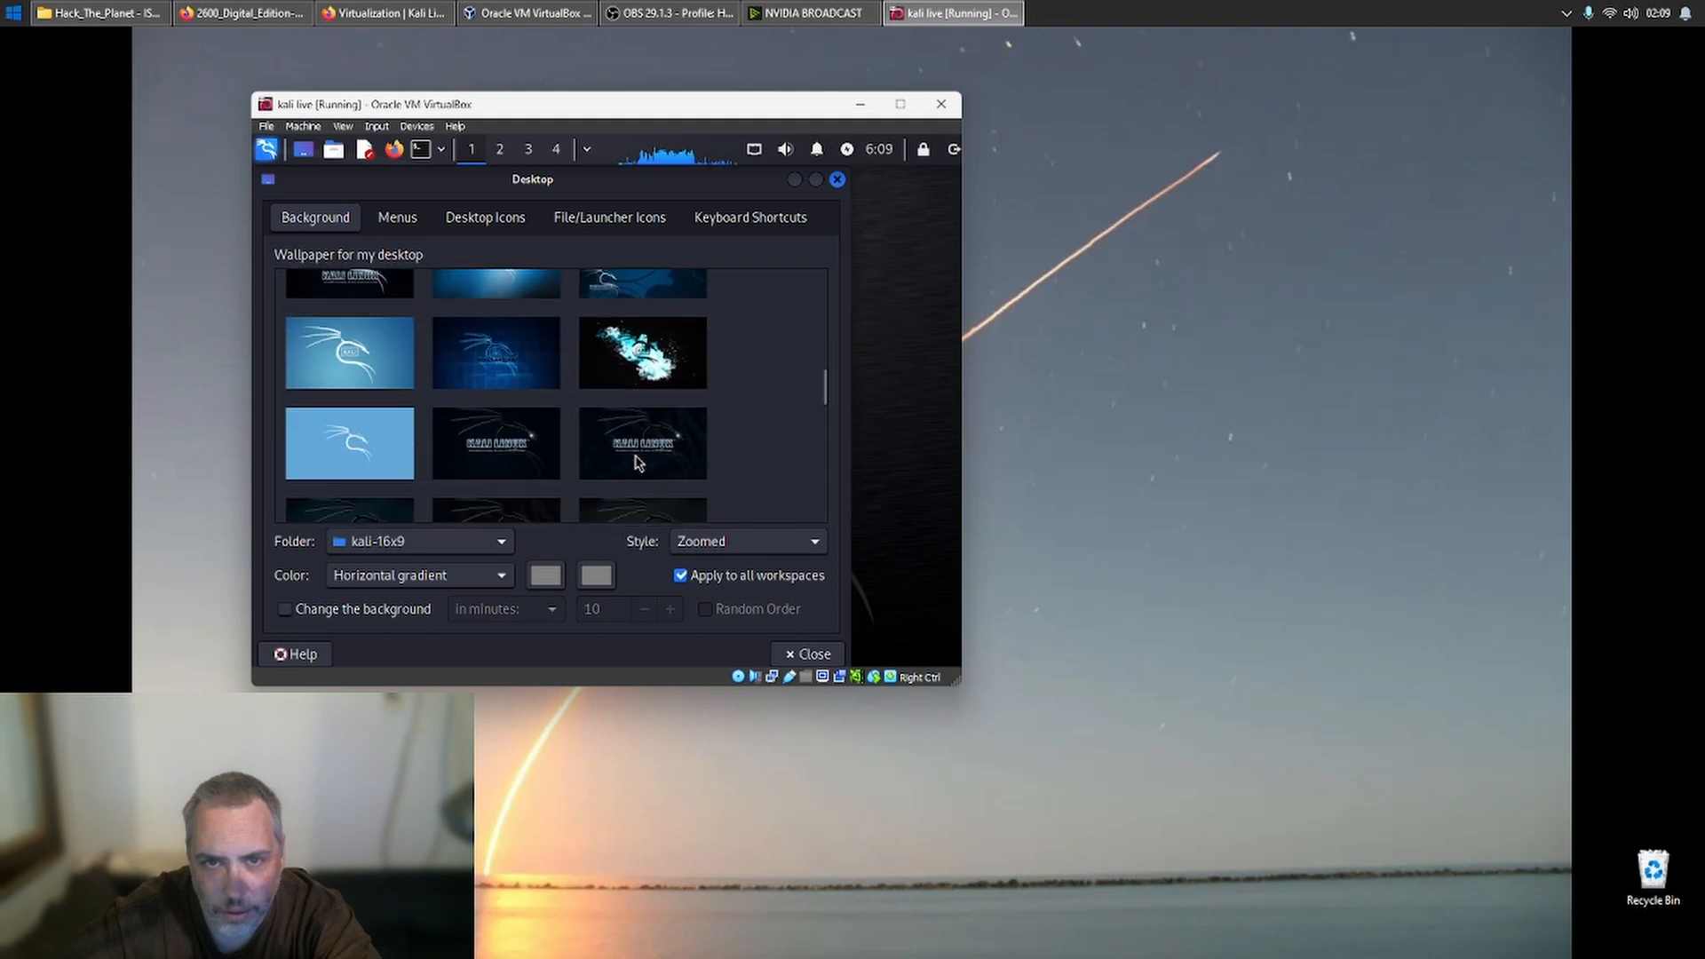
scroll(636, 462, "down", 3)
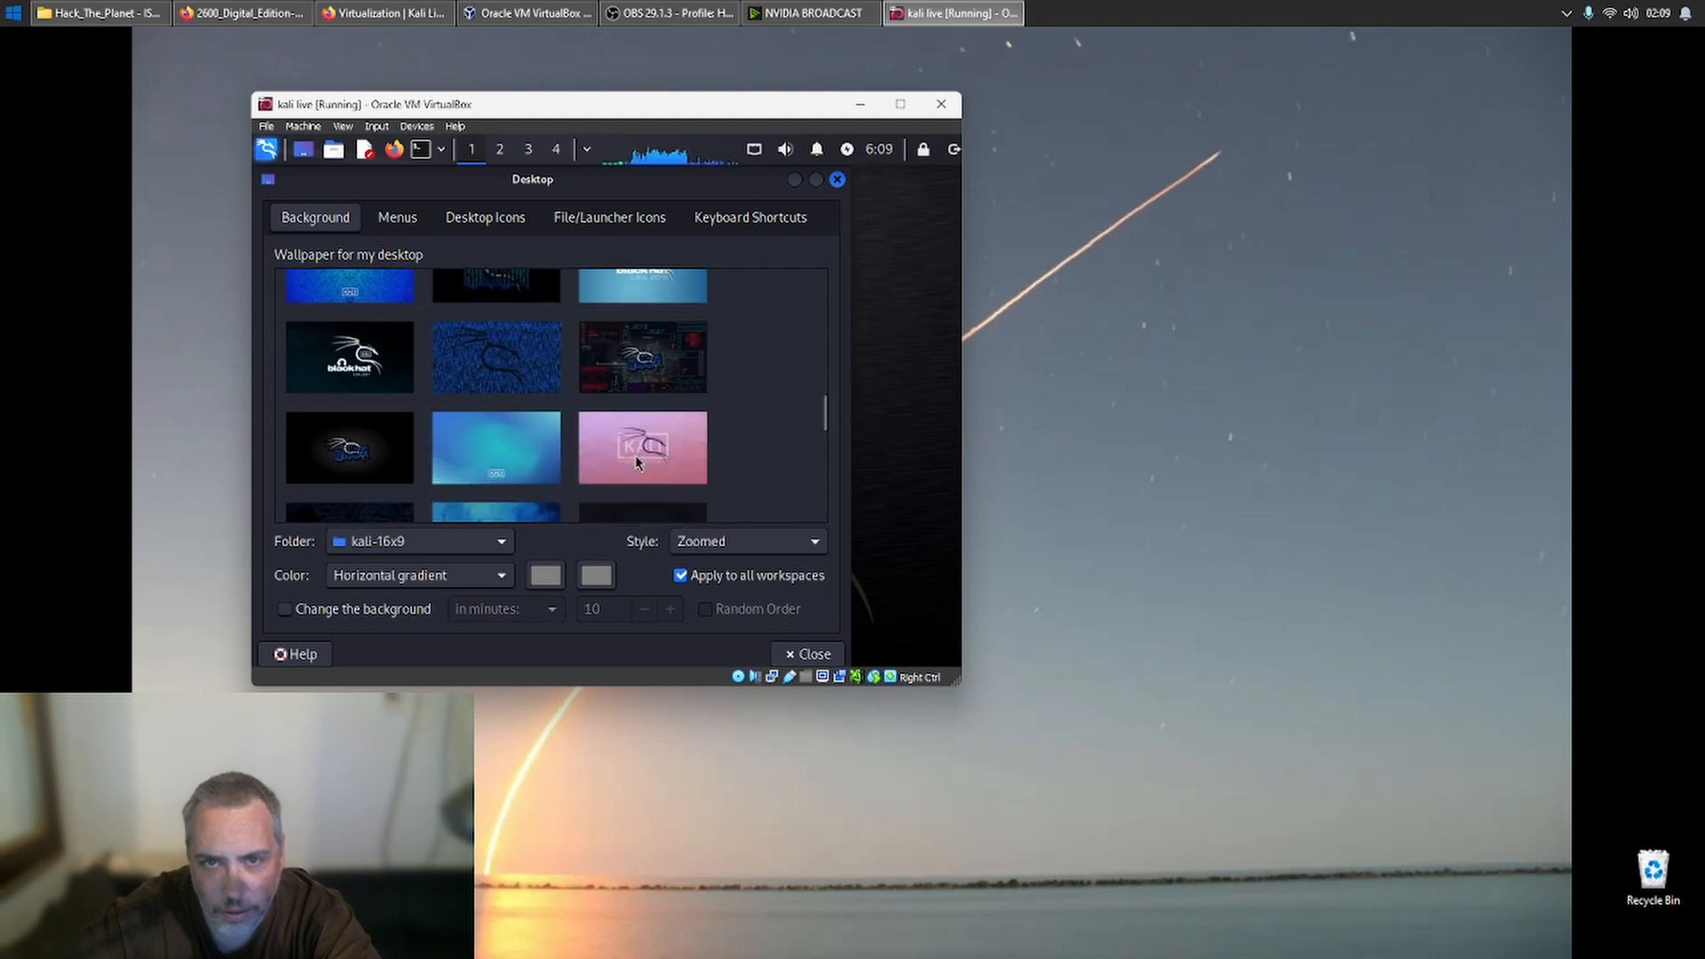
scroll(635, 462, "down", 5)
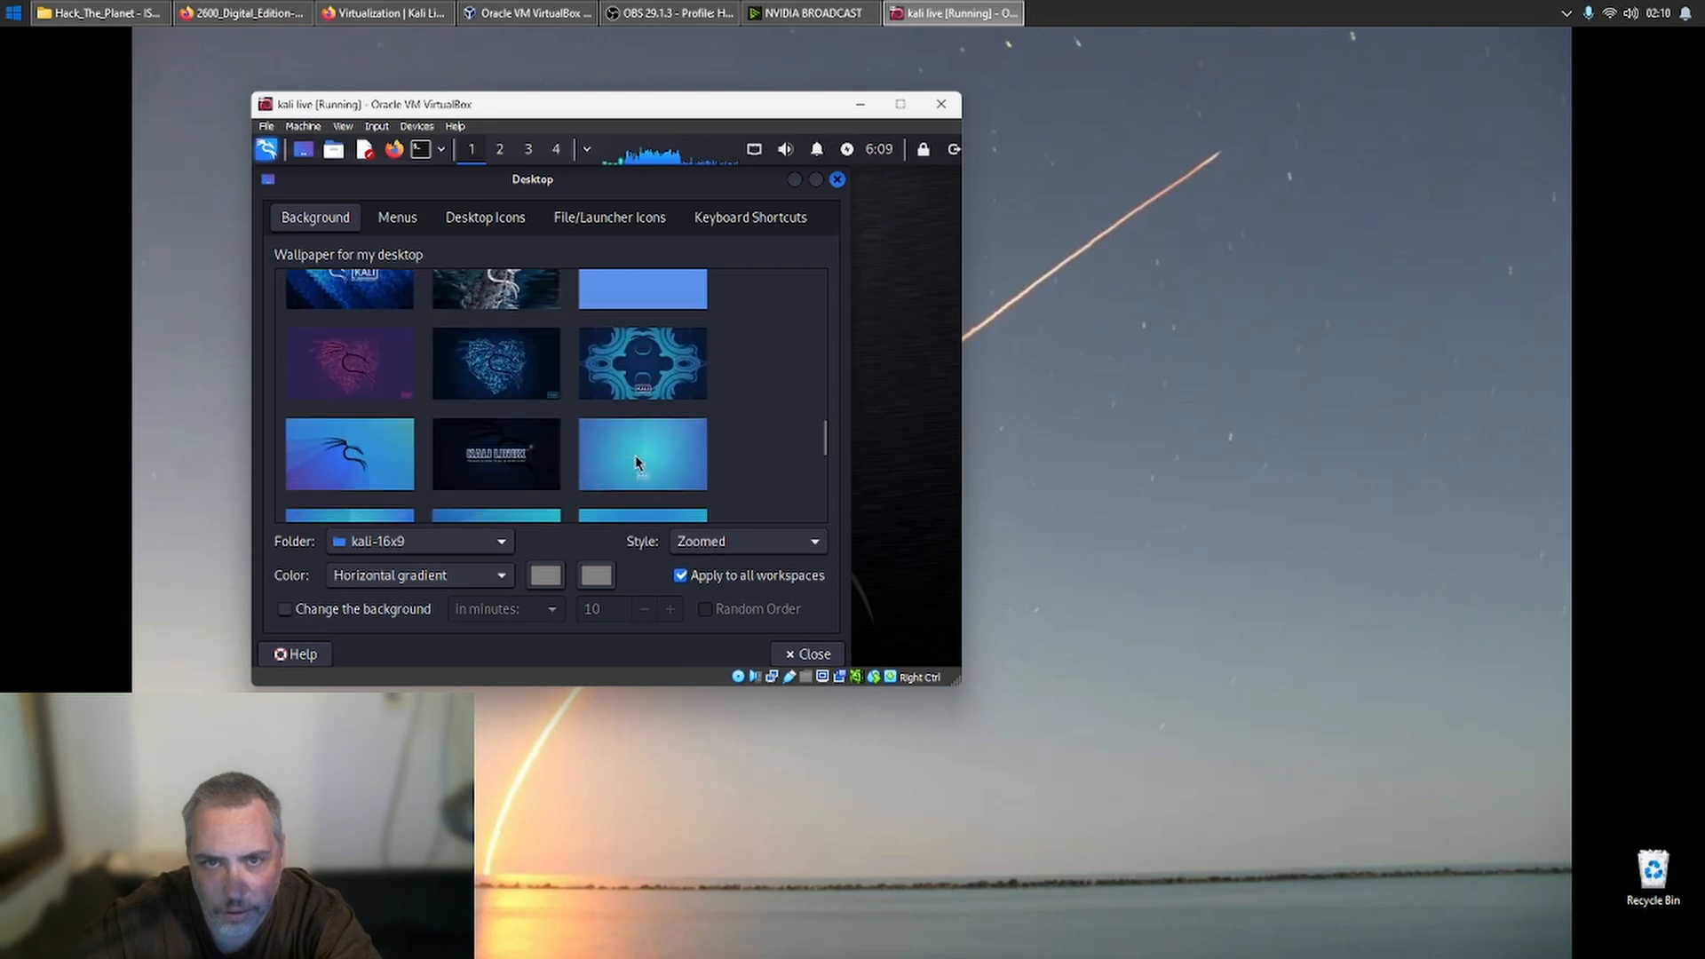
scroll(636, 461, "down", 1)
left_click(484, 351)
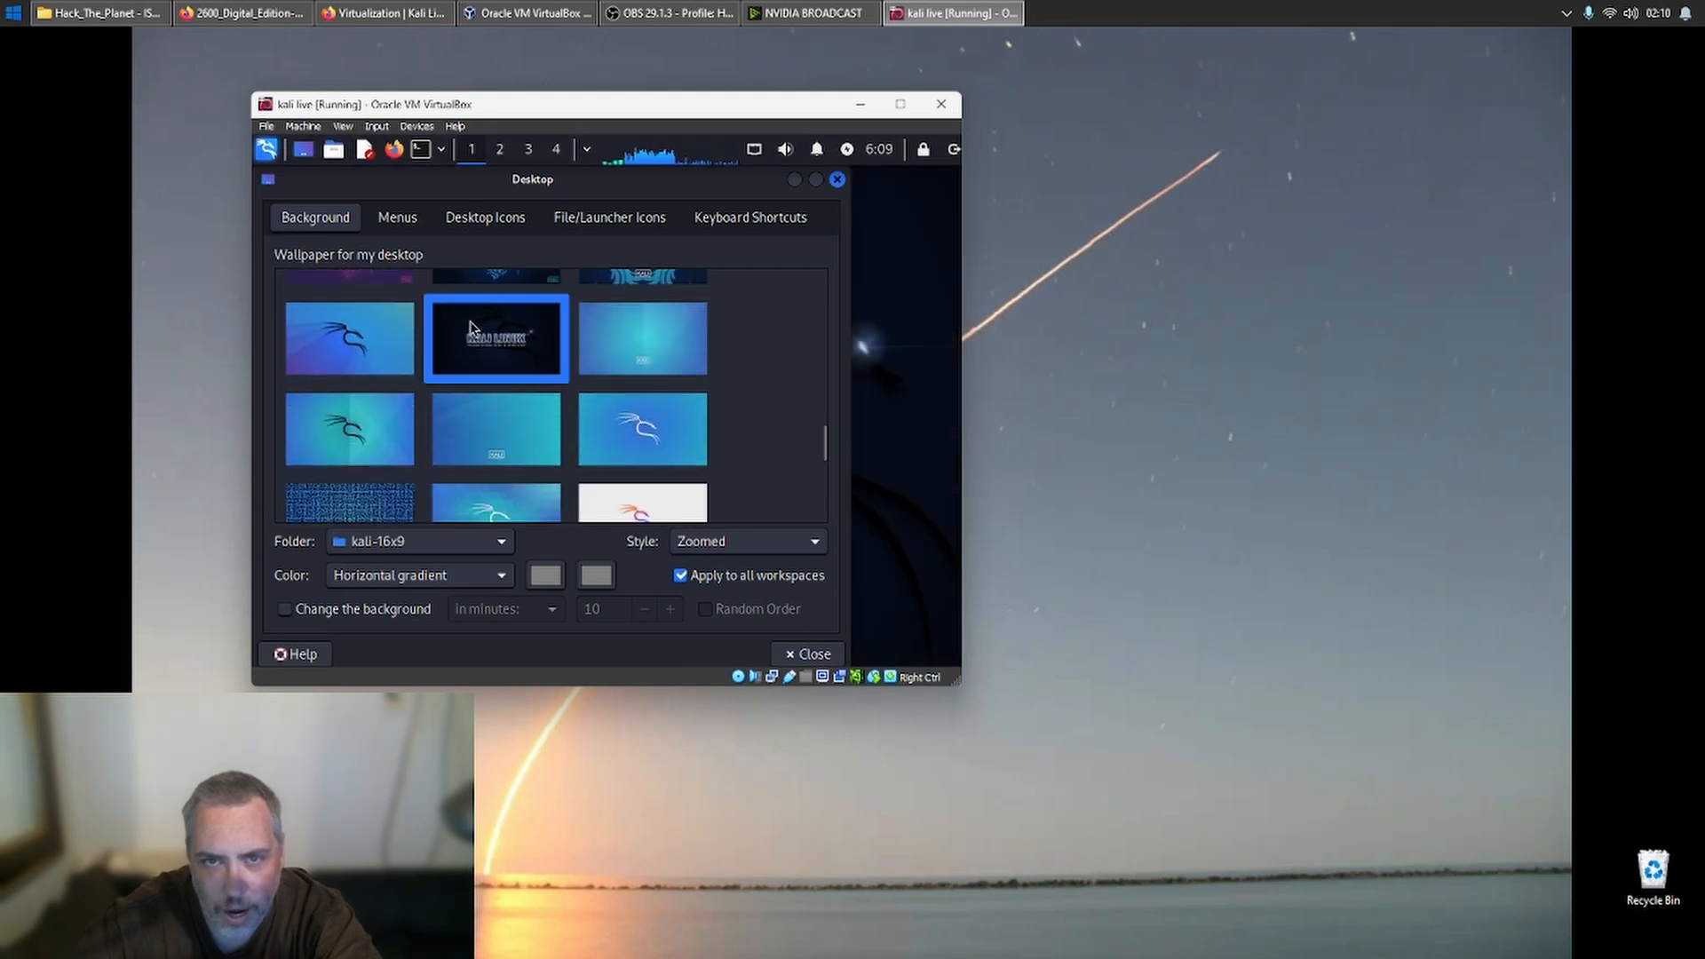
left_click(810, 654)
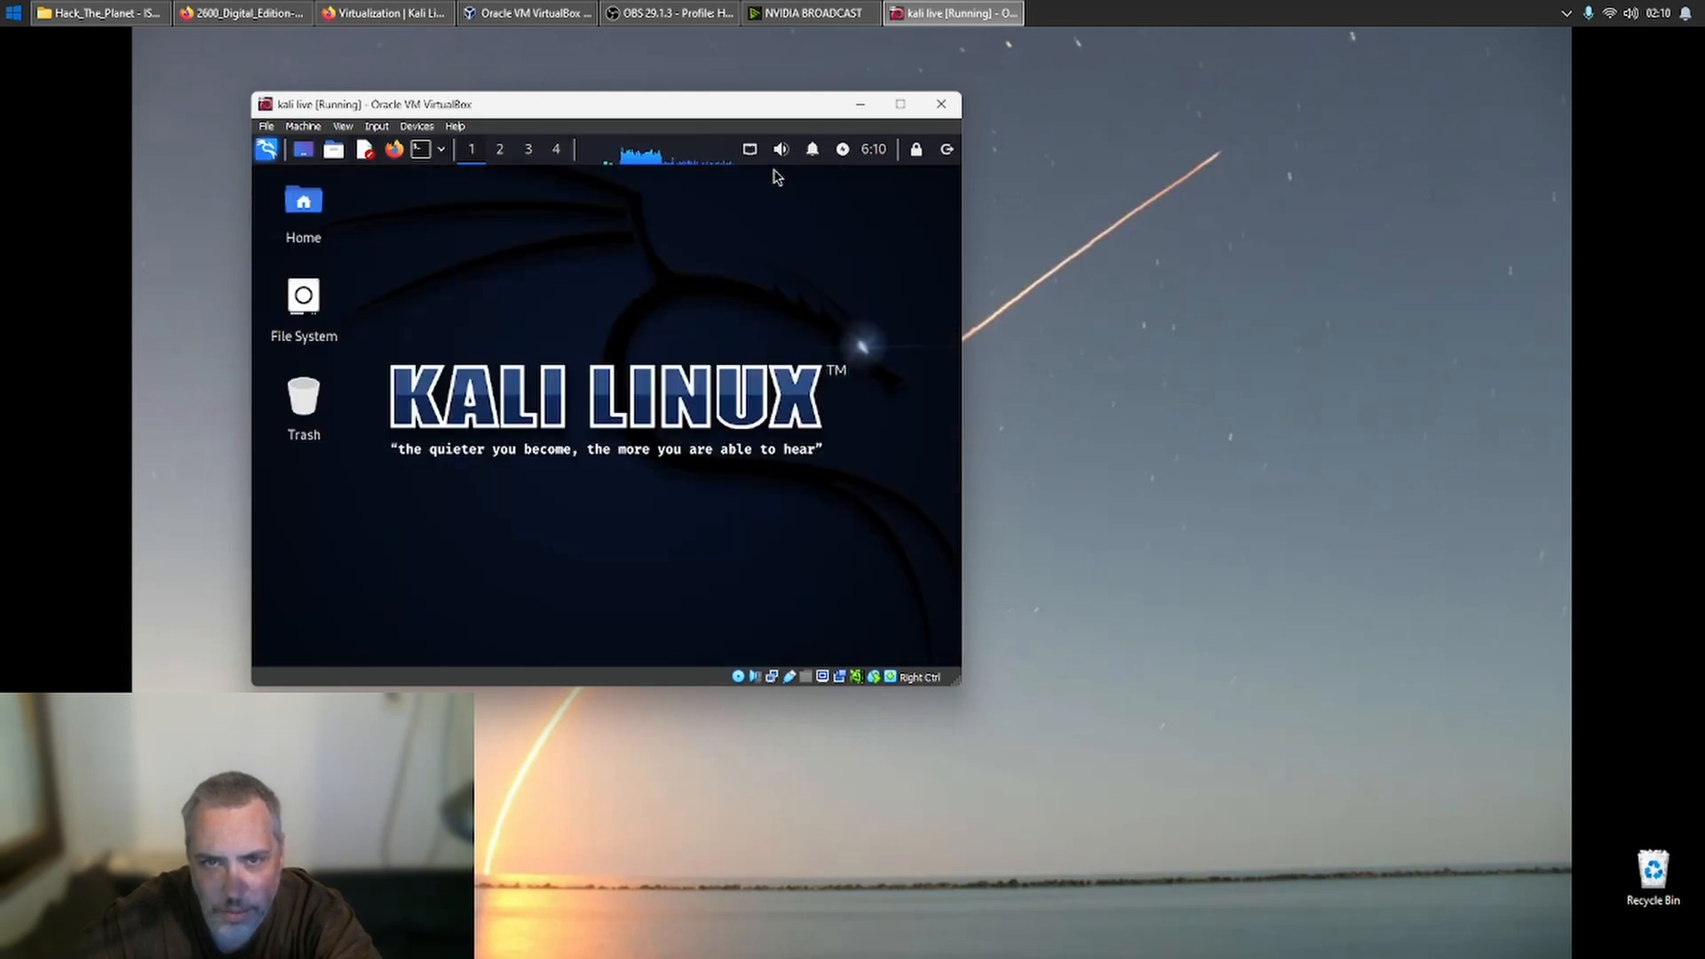
- Create an empty document on the desktop, keeping the suggested name New Empty File
right_click(511, 250)
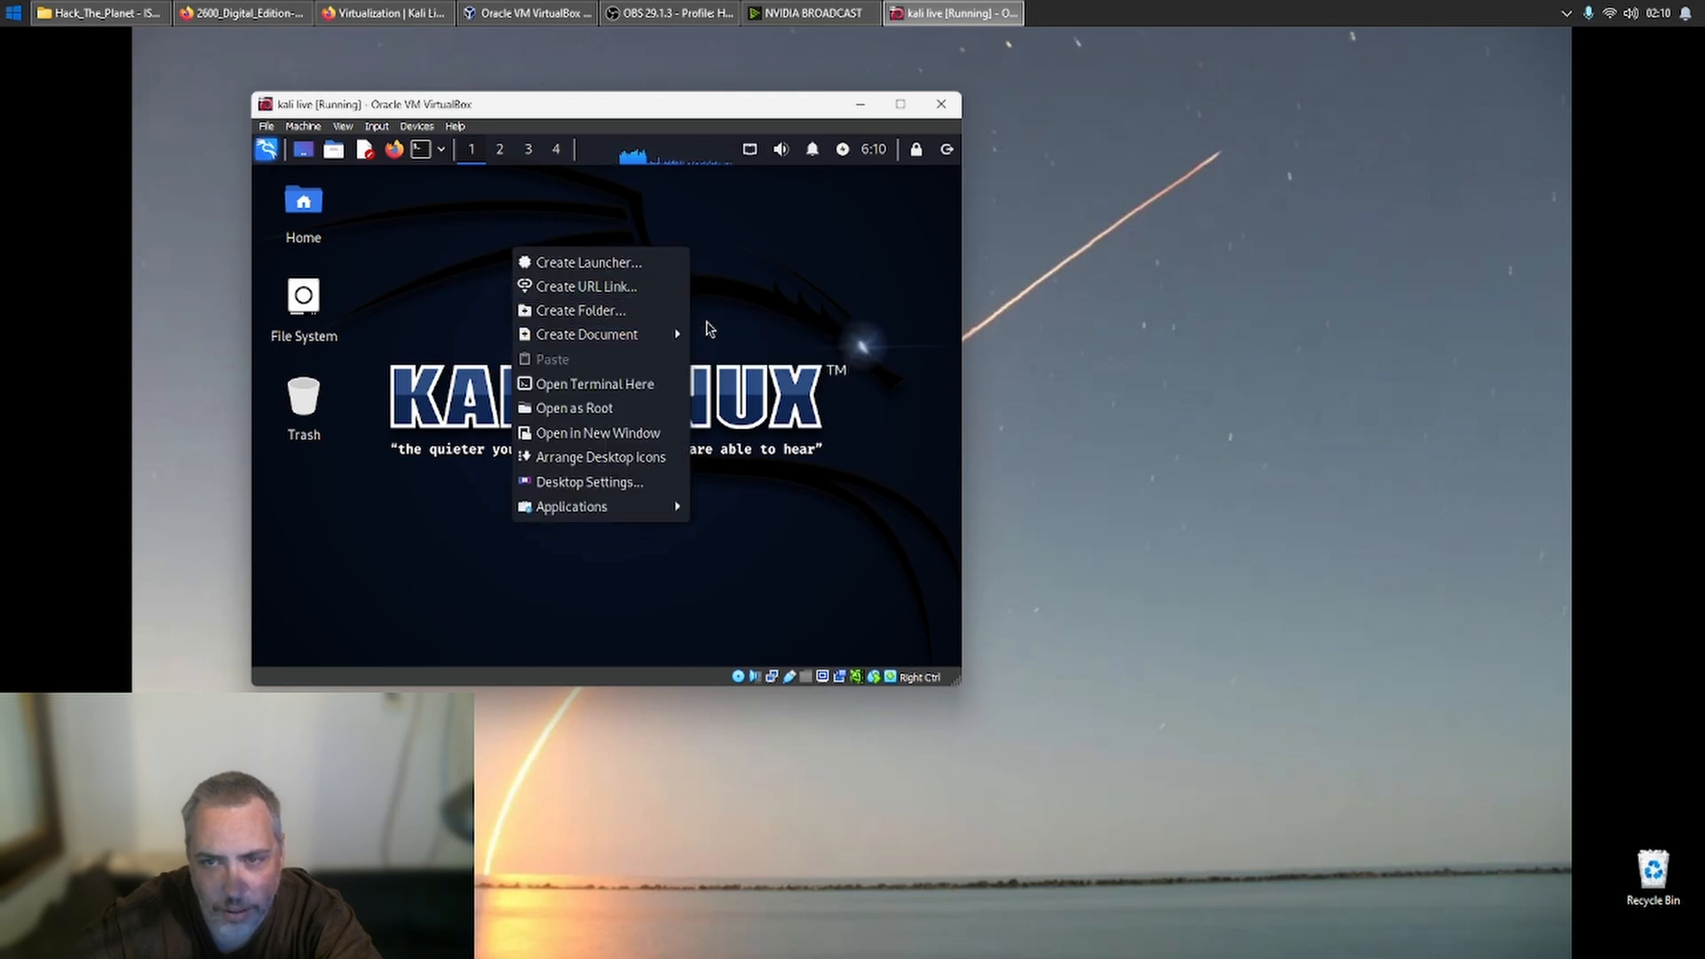
mouse_move(677, 343)
left_click(730, 362)
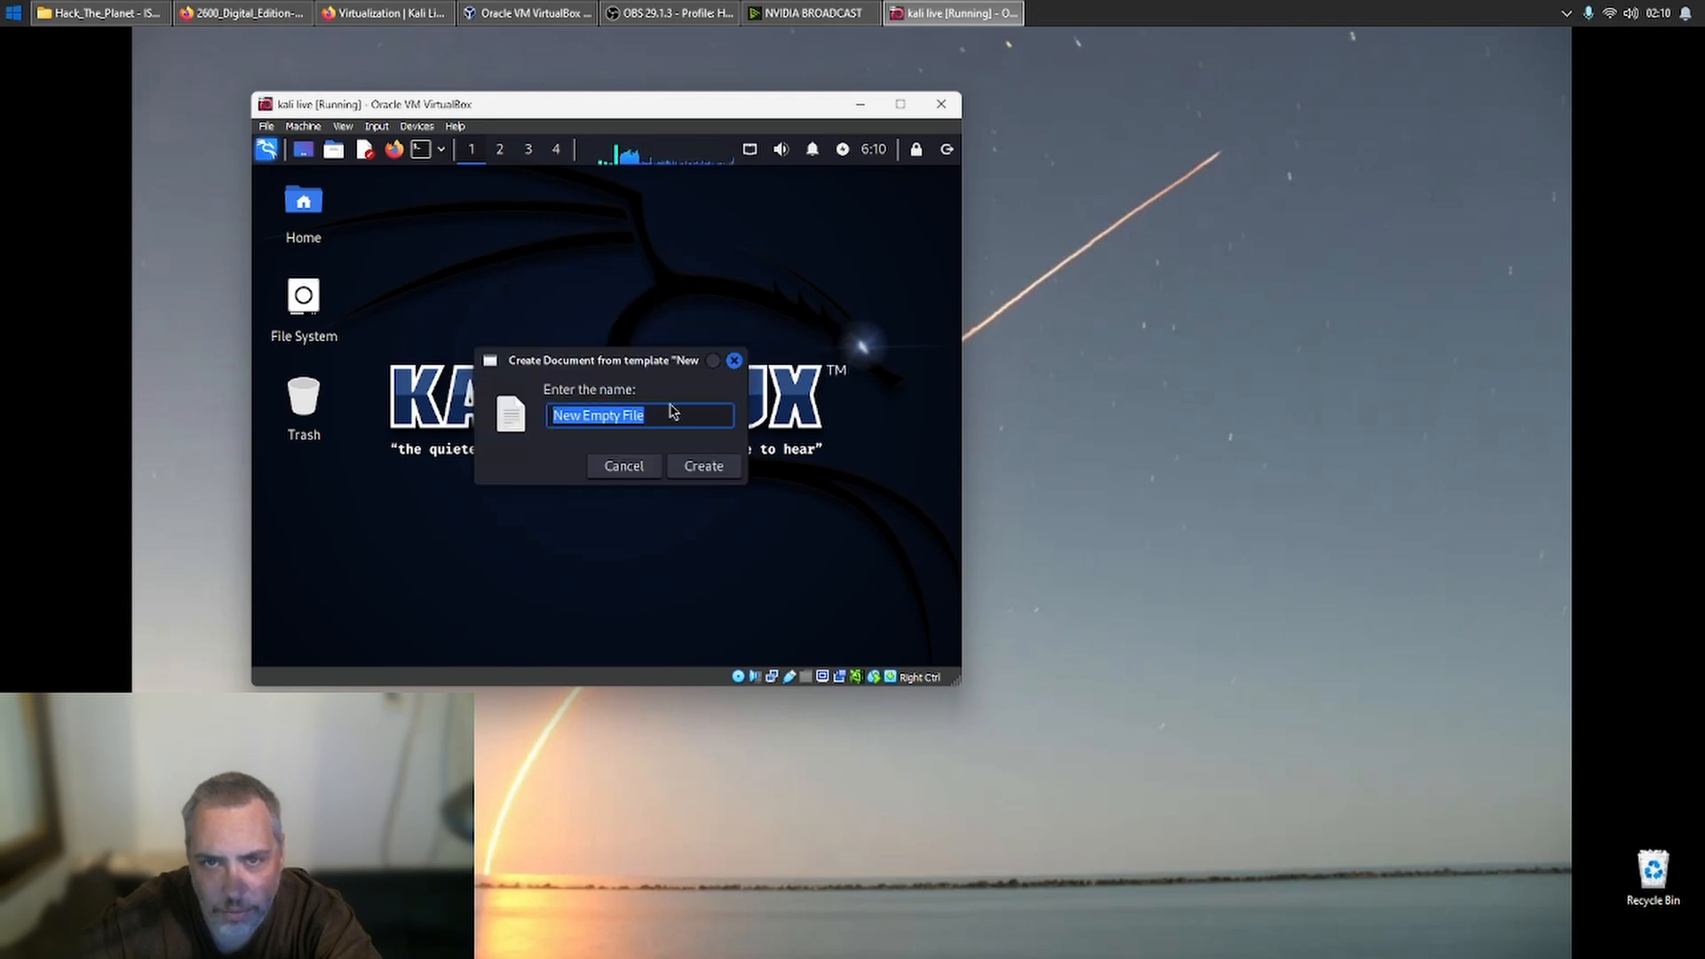
left_click(701, 468)
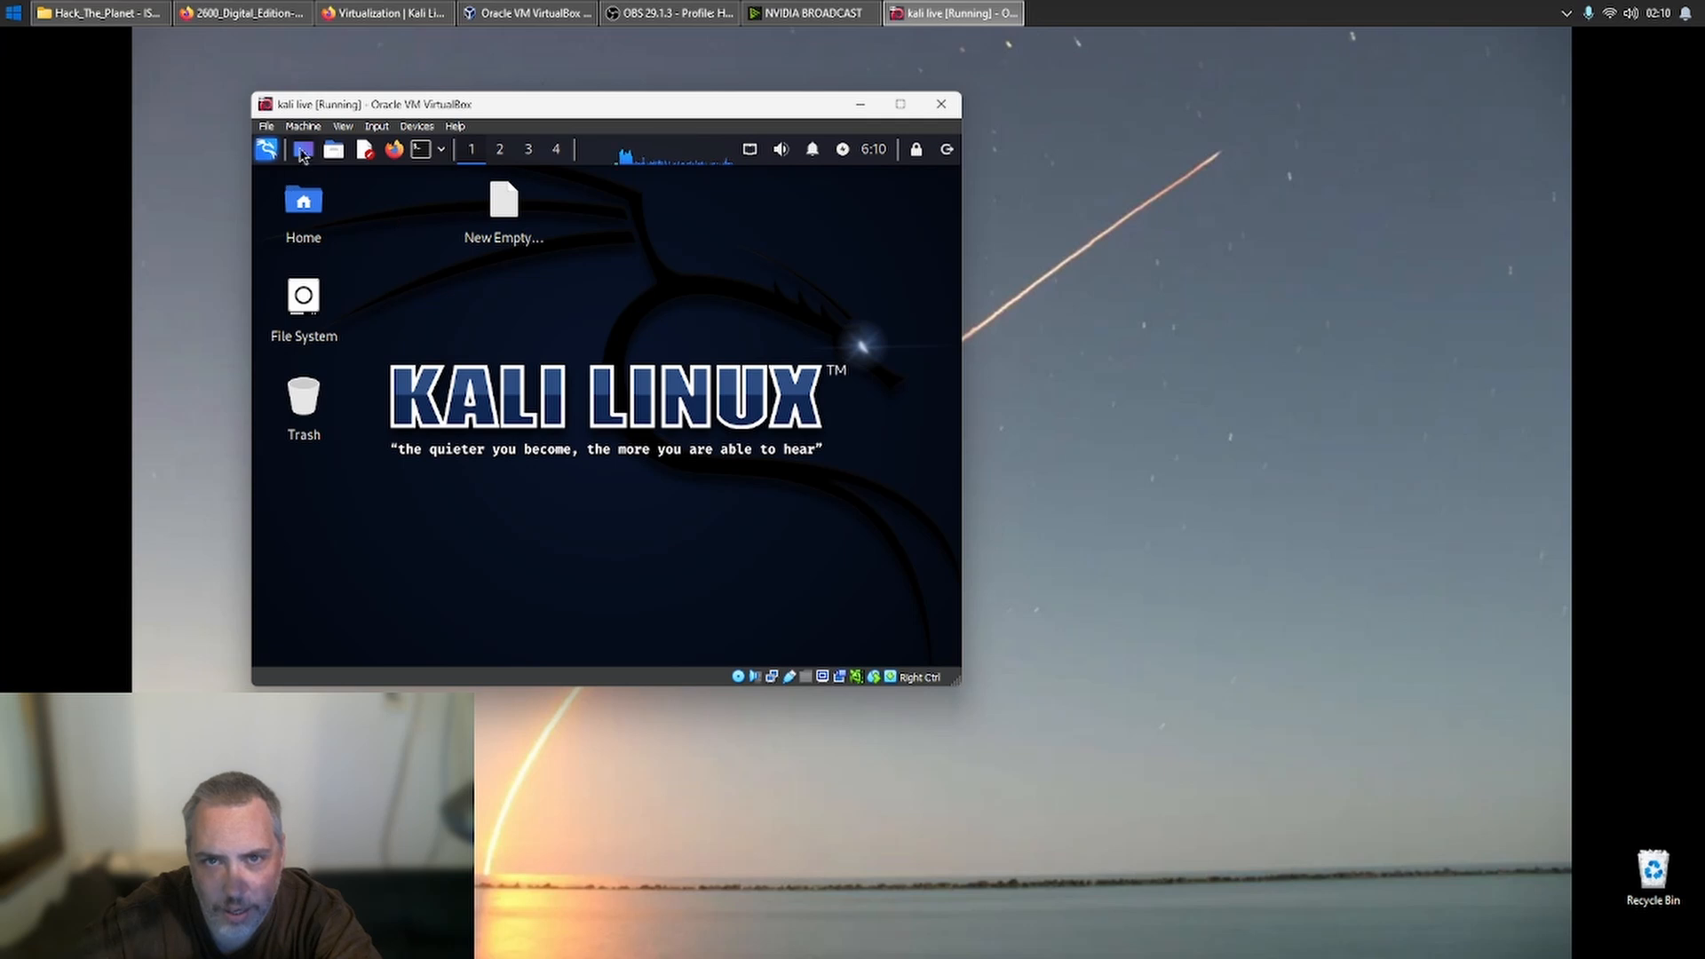
- Restart the kali live machine from within its desktop session
left_click(273, 154)
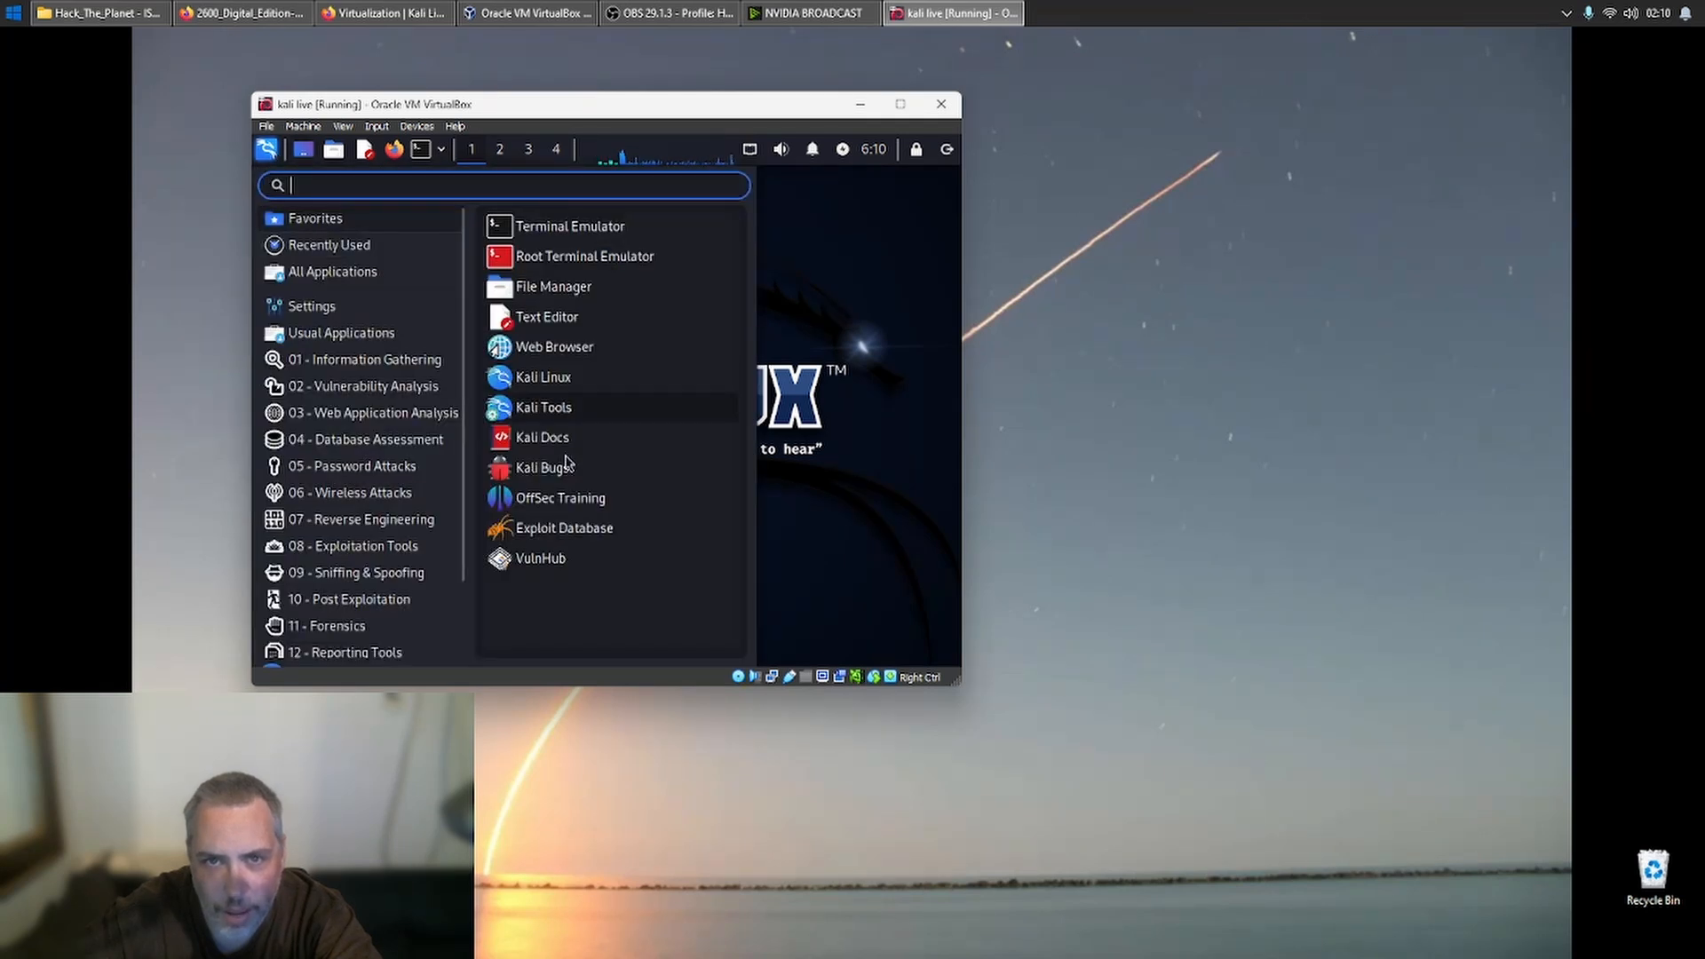
left_click(948, 151)
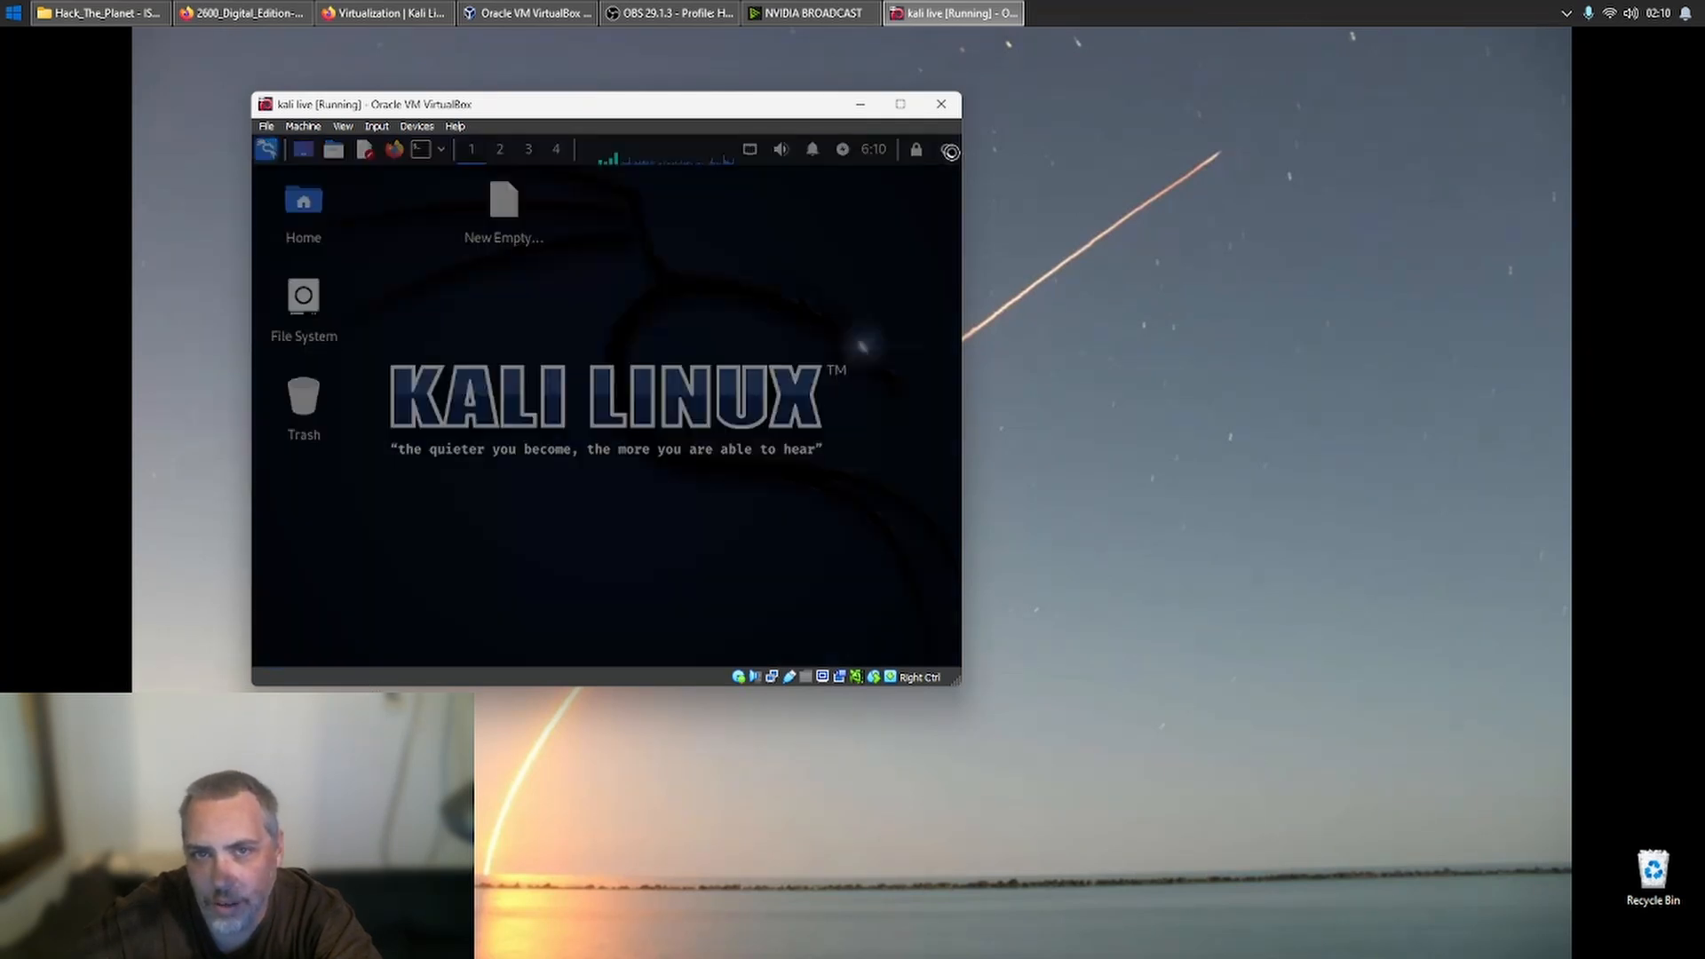
left_click(606, 362)
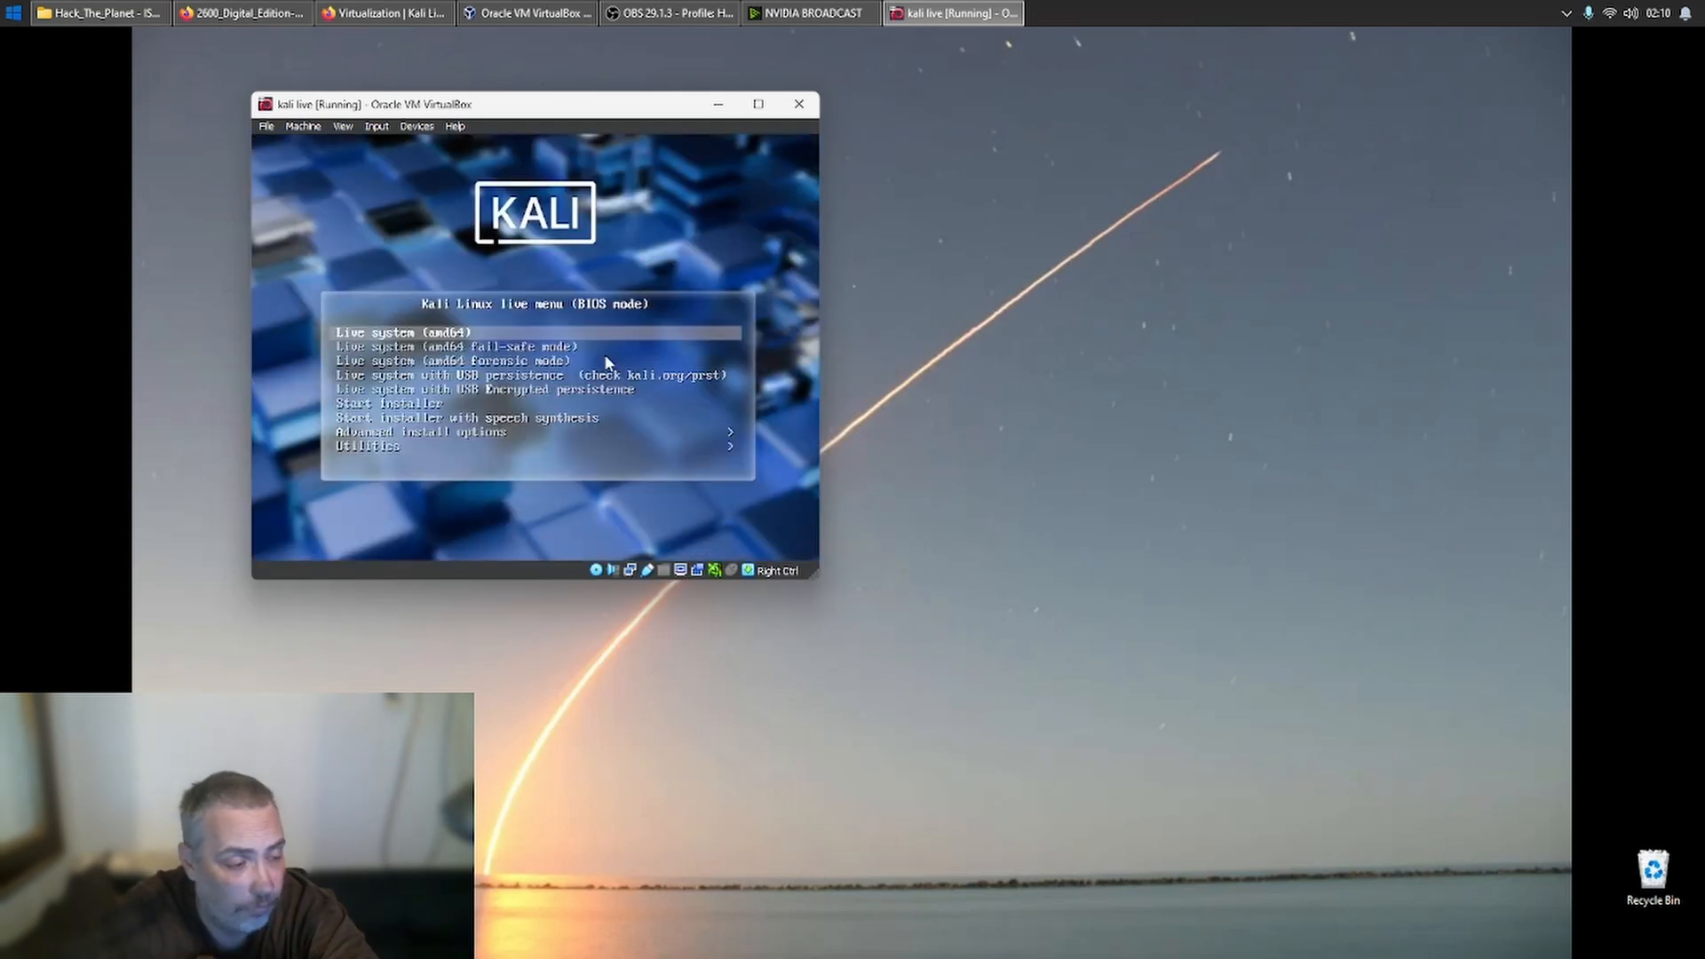
- Allow input capture in the restarted machine and boot the Live system (amd64) entry again
left_click(511, 316)
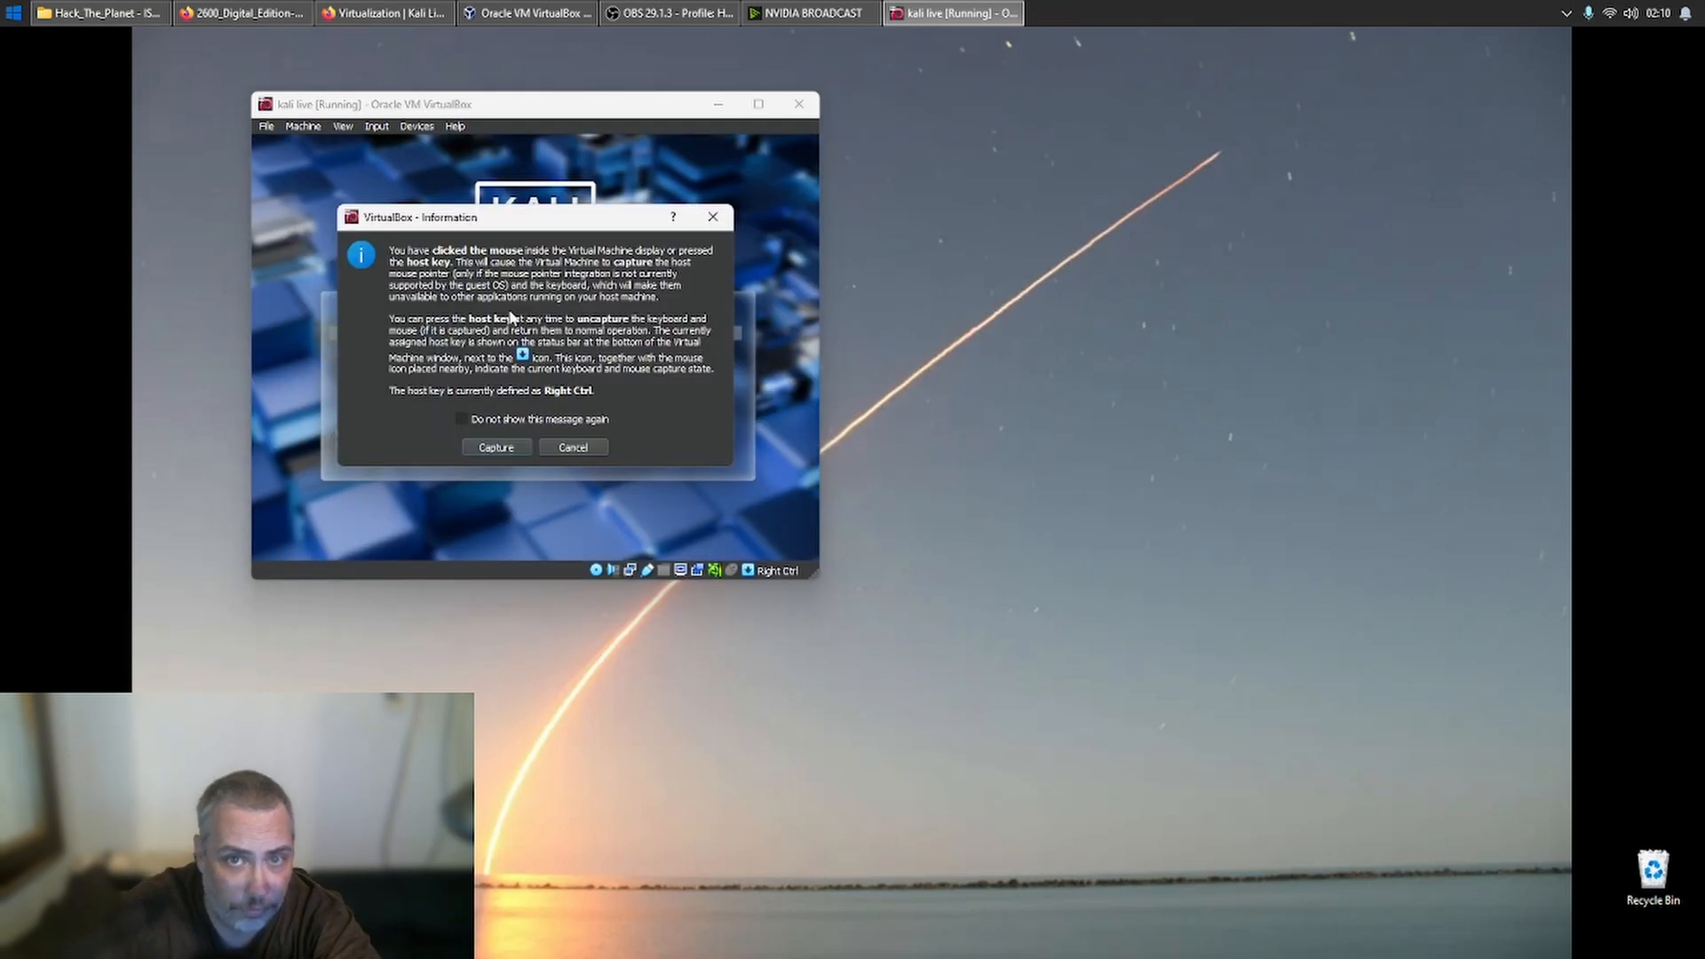
left_click(496, 447)
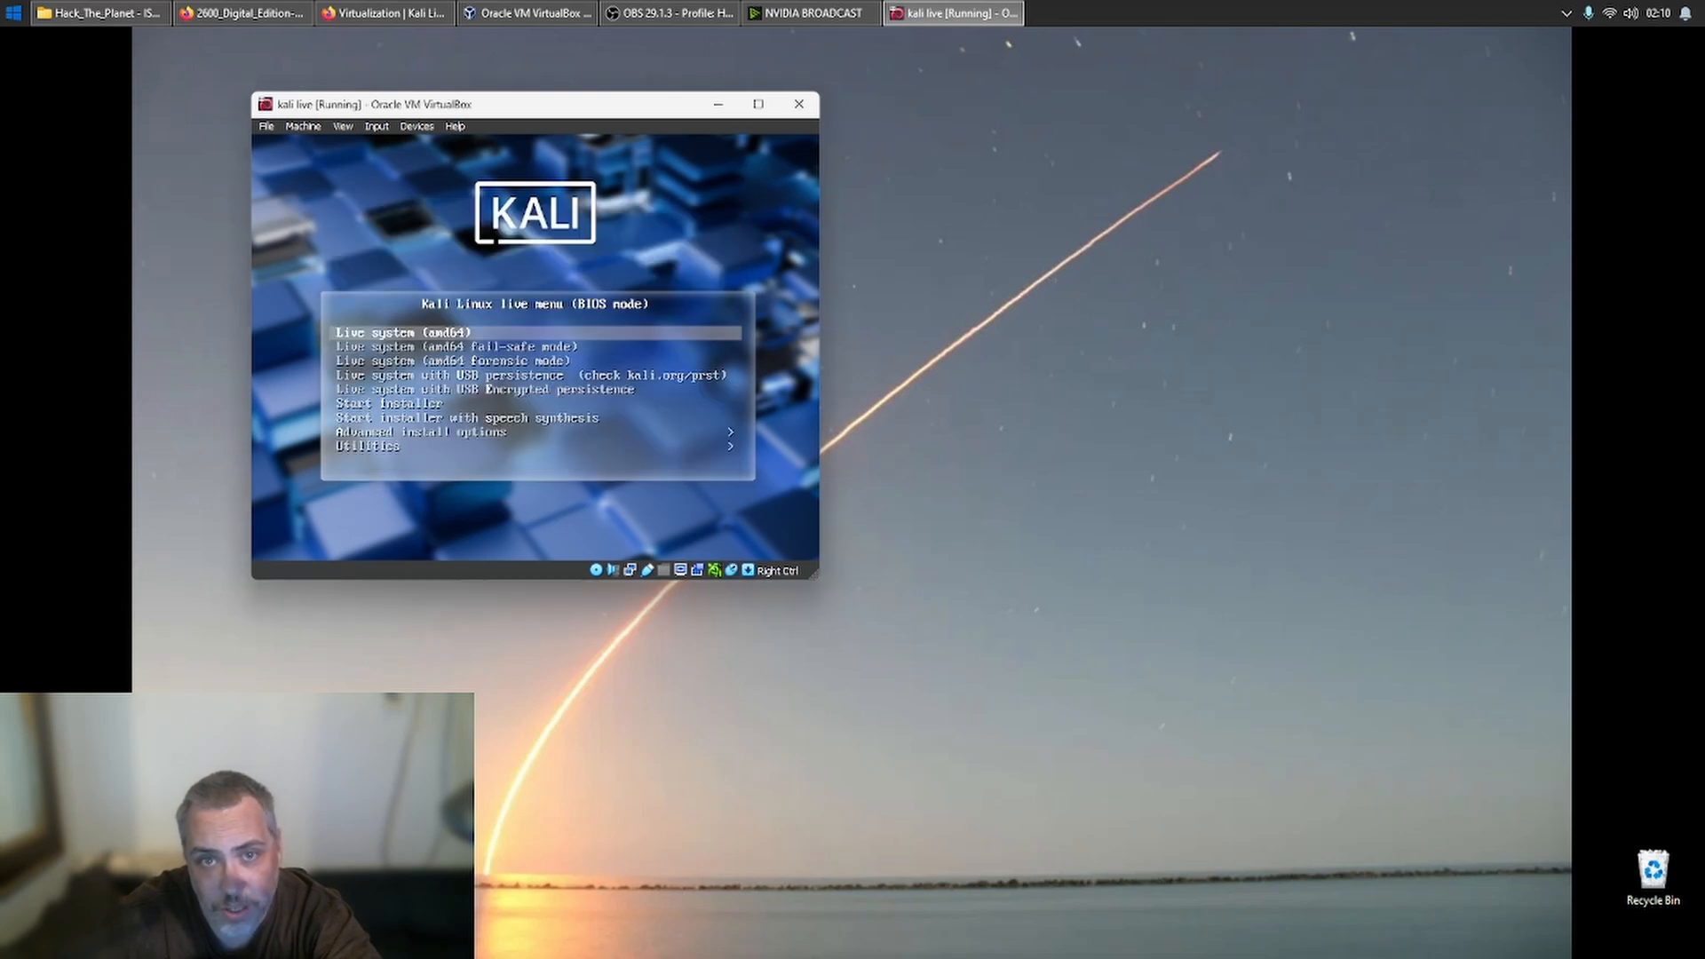
key("Return")
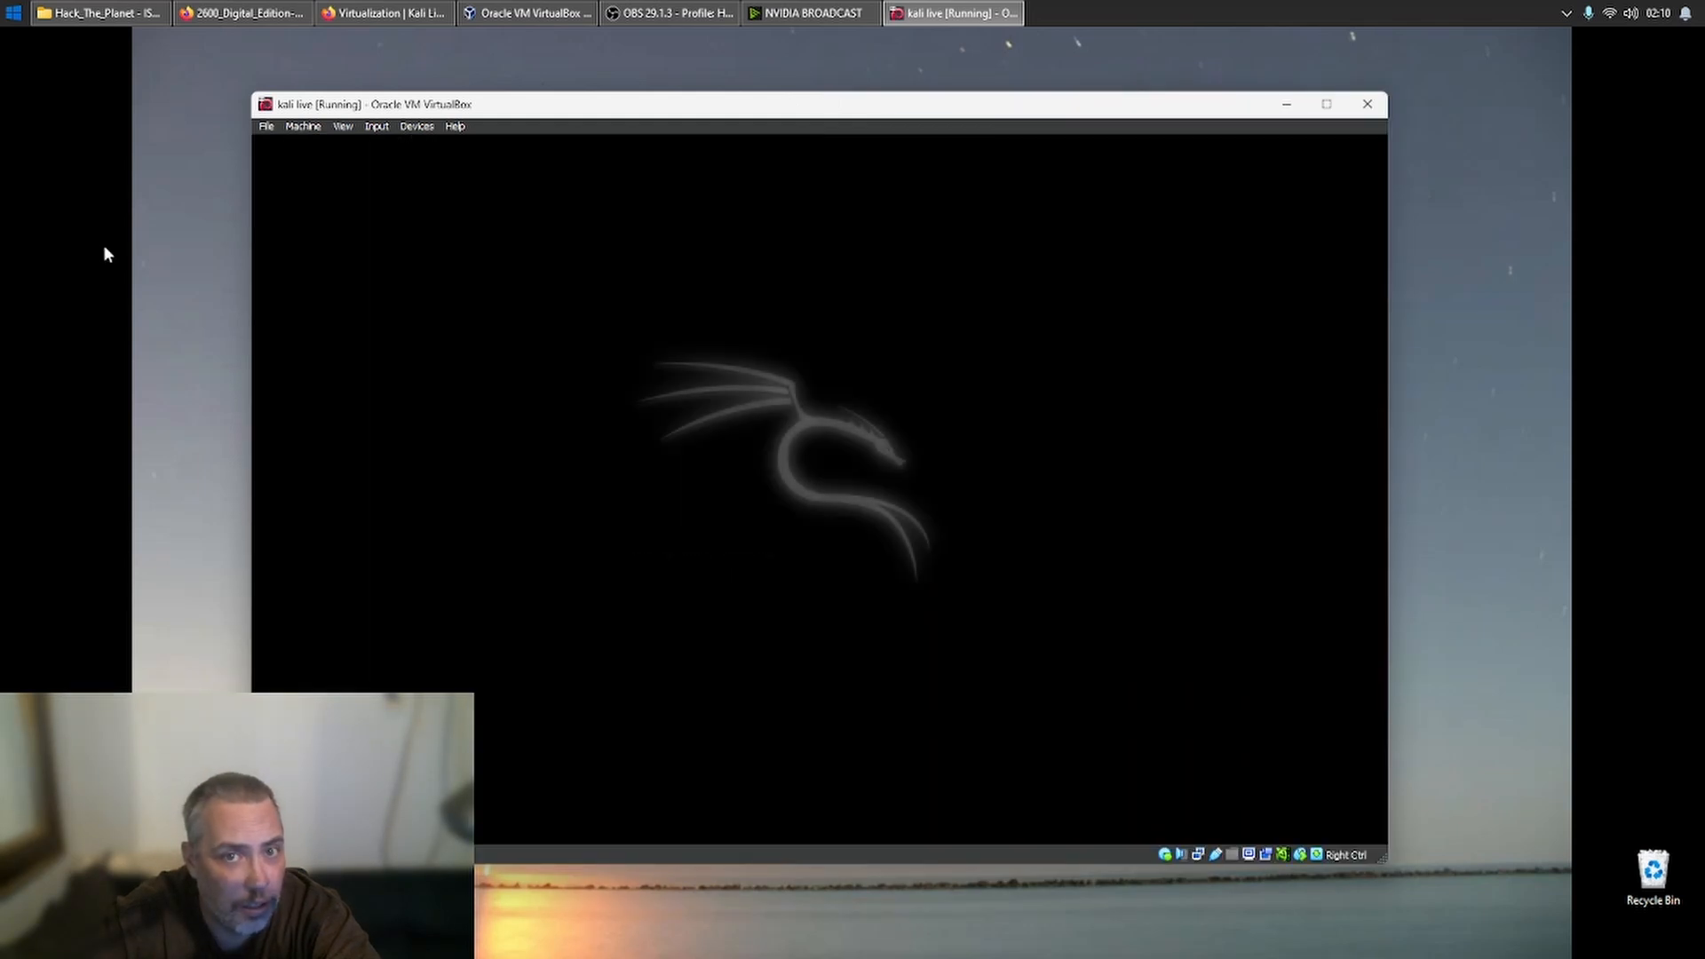
key("alt+Tab")
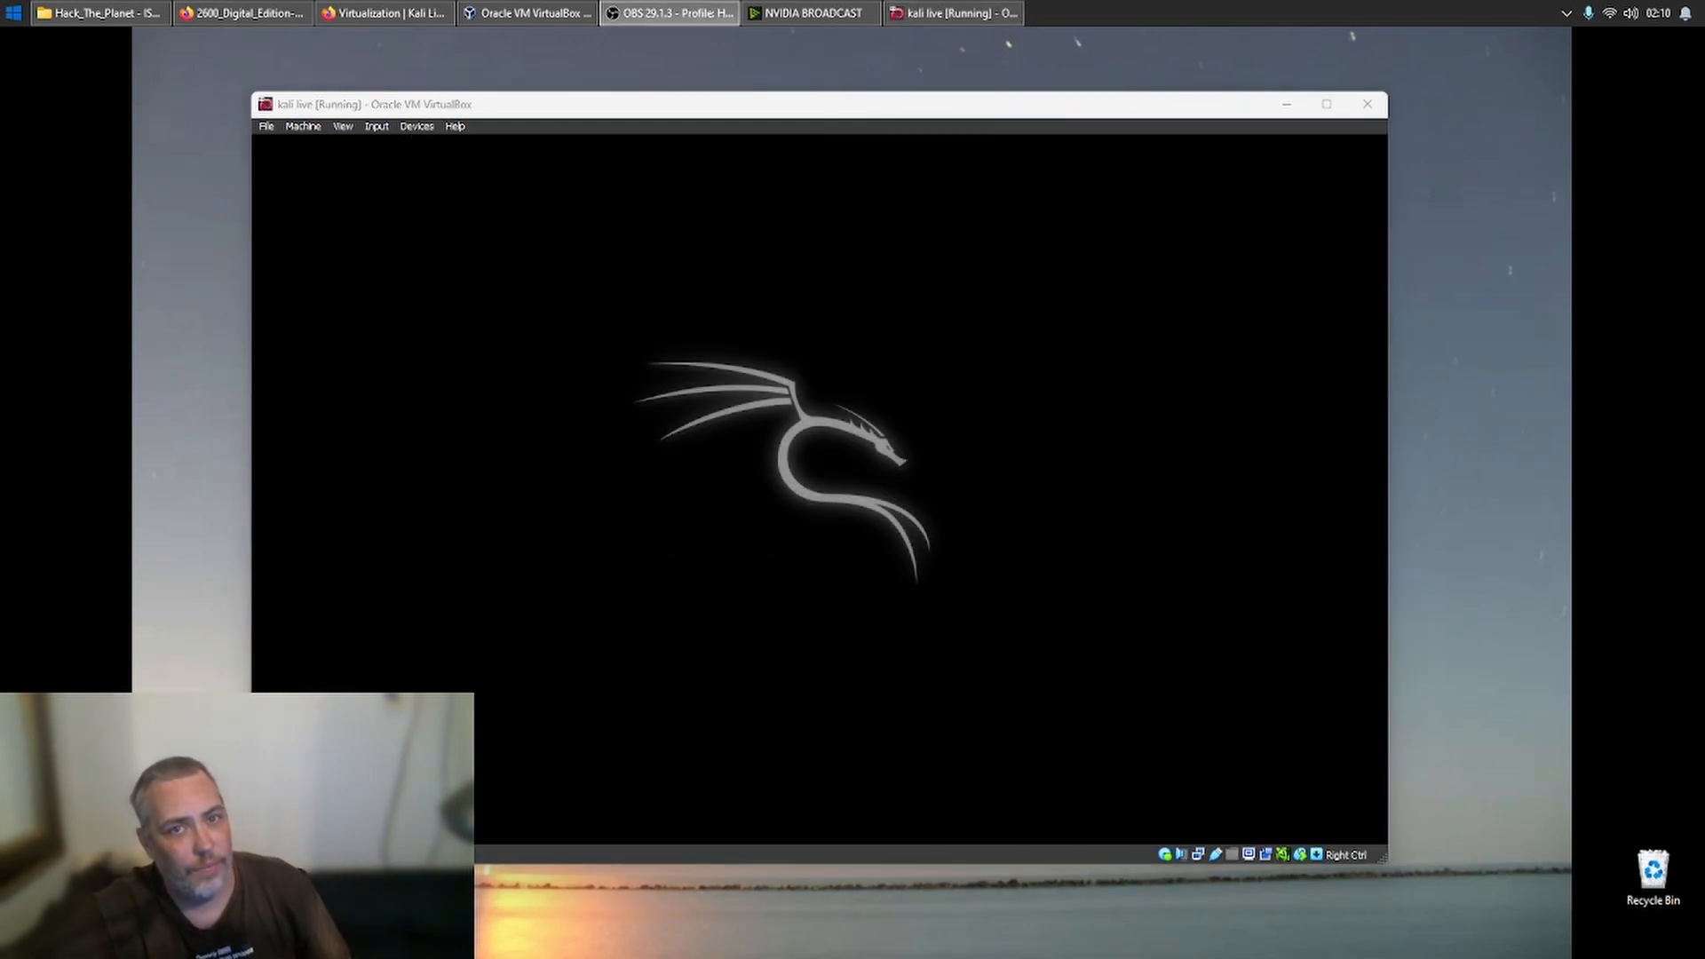
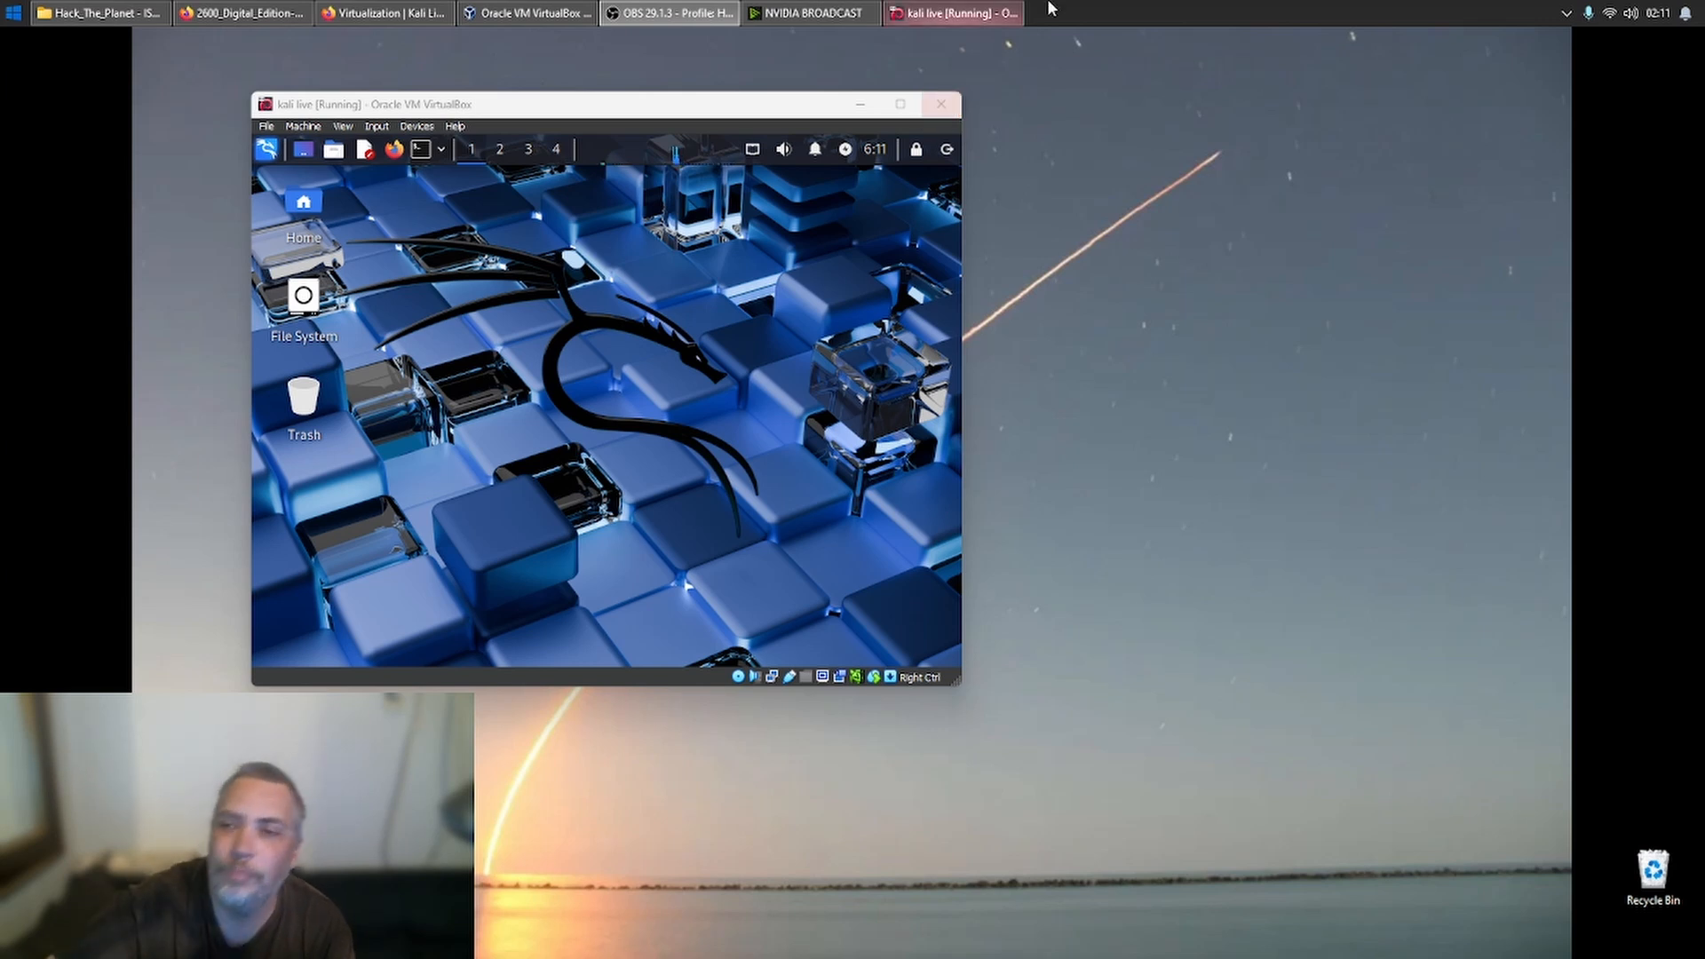
- Close the kali live machine's window and power the machine off
left_click(953, 106)
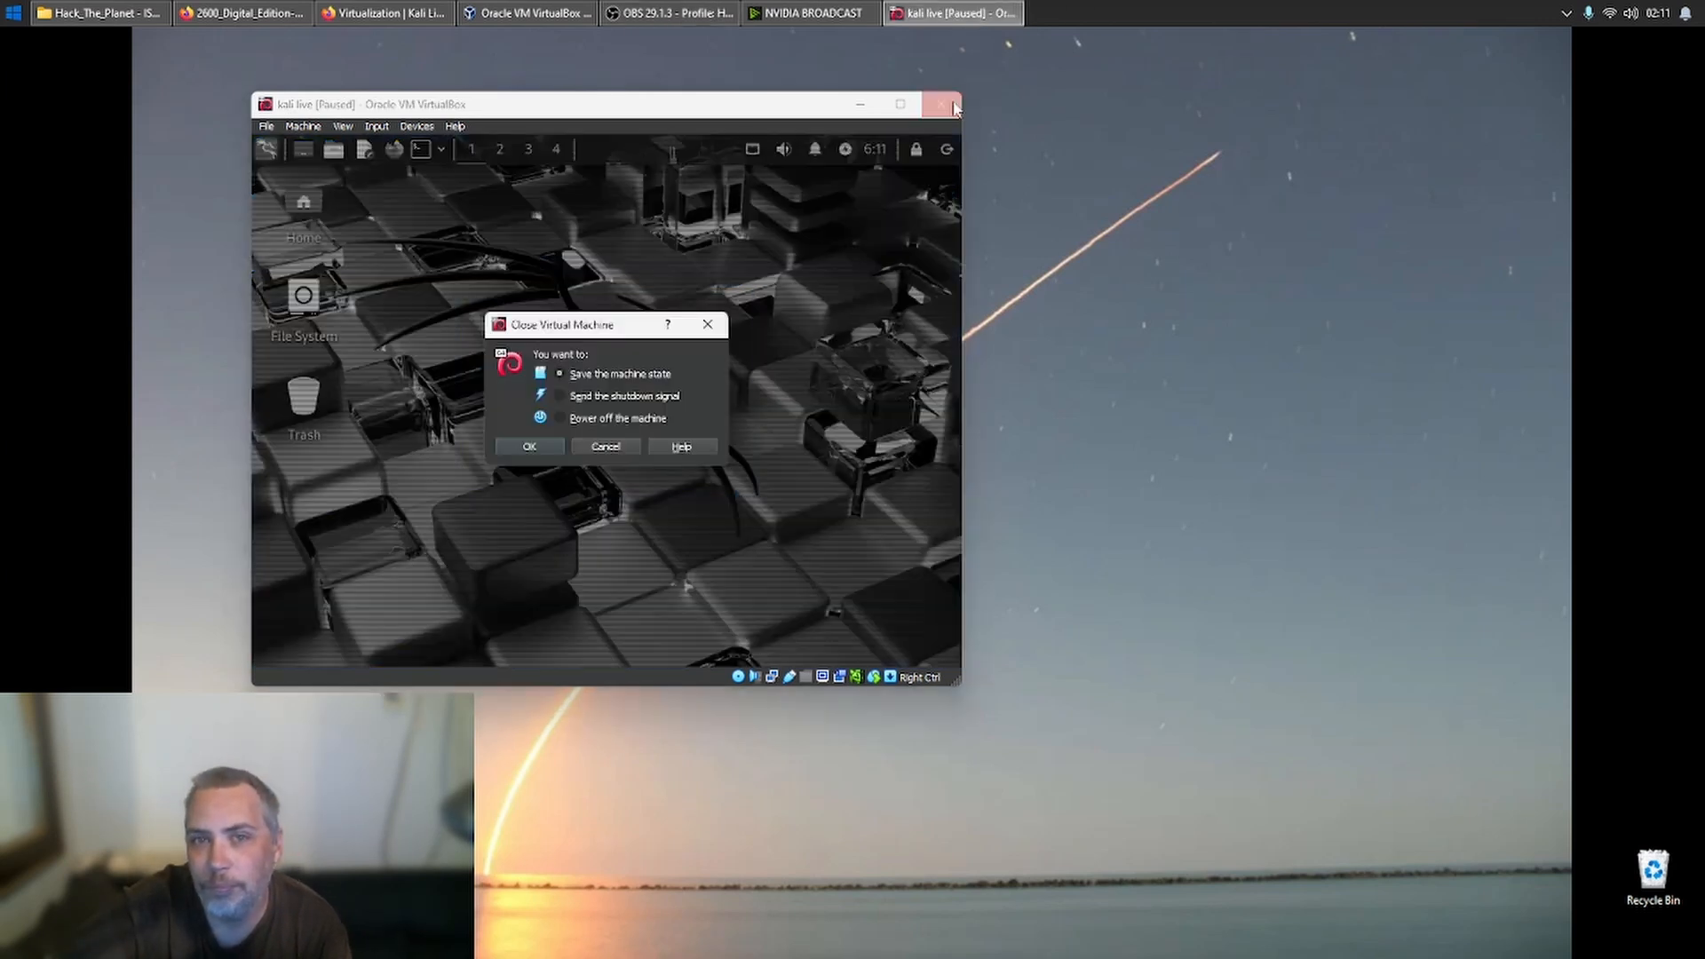
left_click(551, 447)
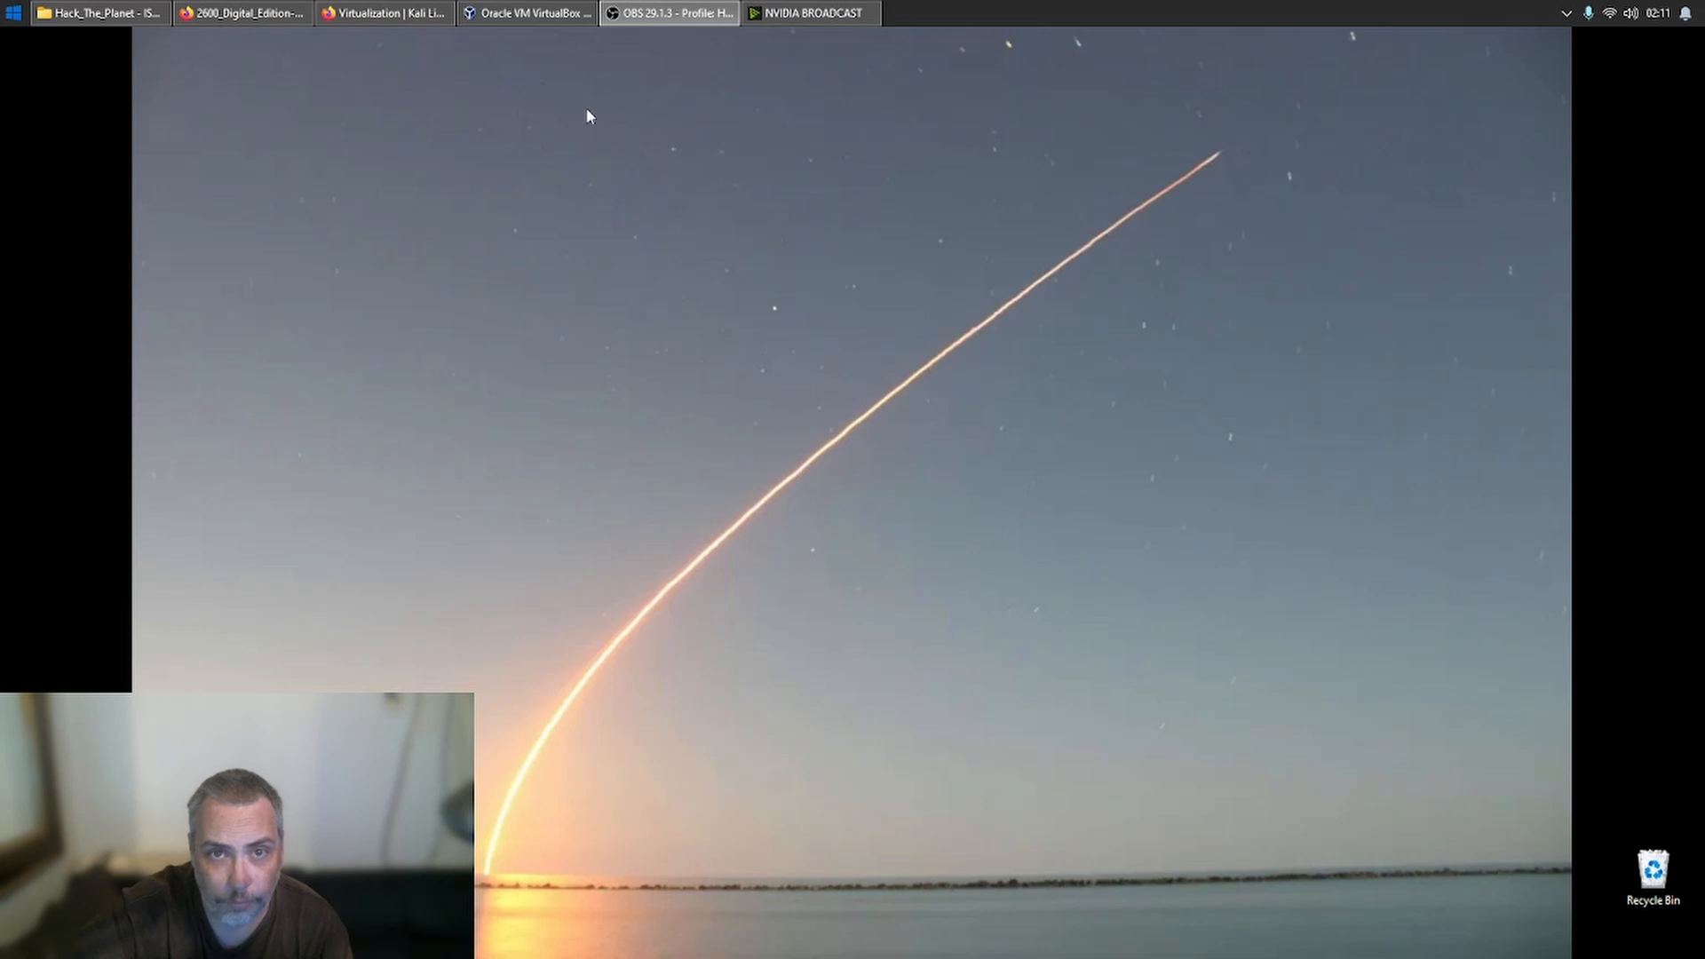
- Switch to File Explorer, view the contents of the Metasploitable2-Linux folder and minimize the window
left_click(82, 6)
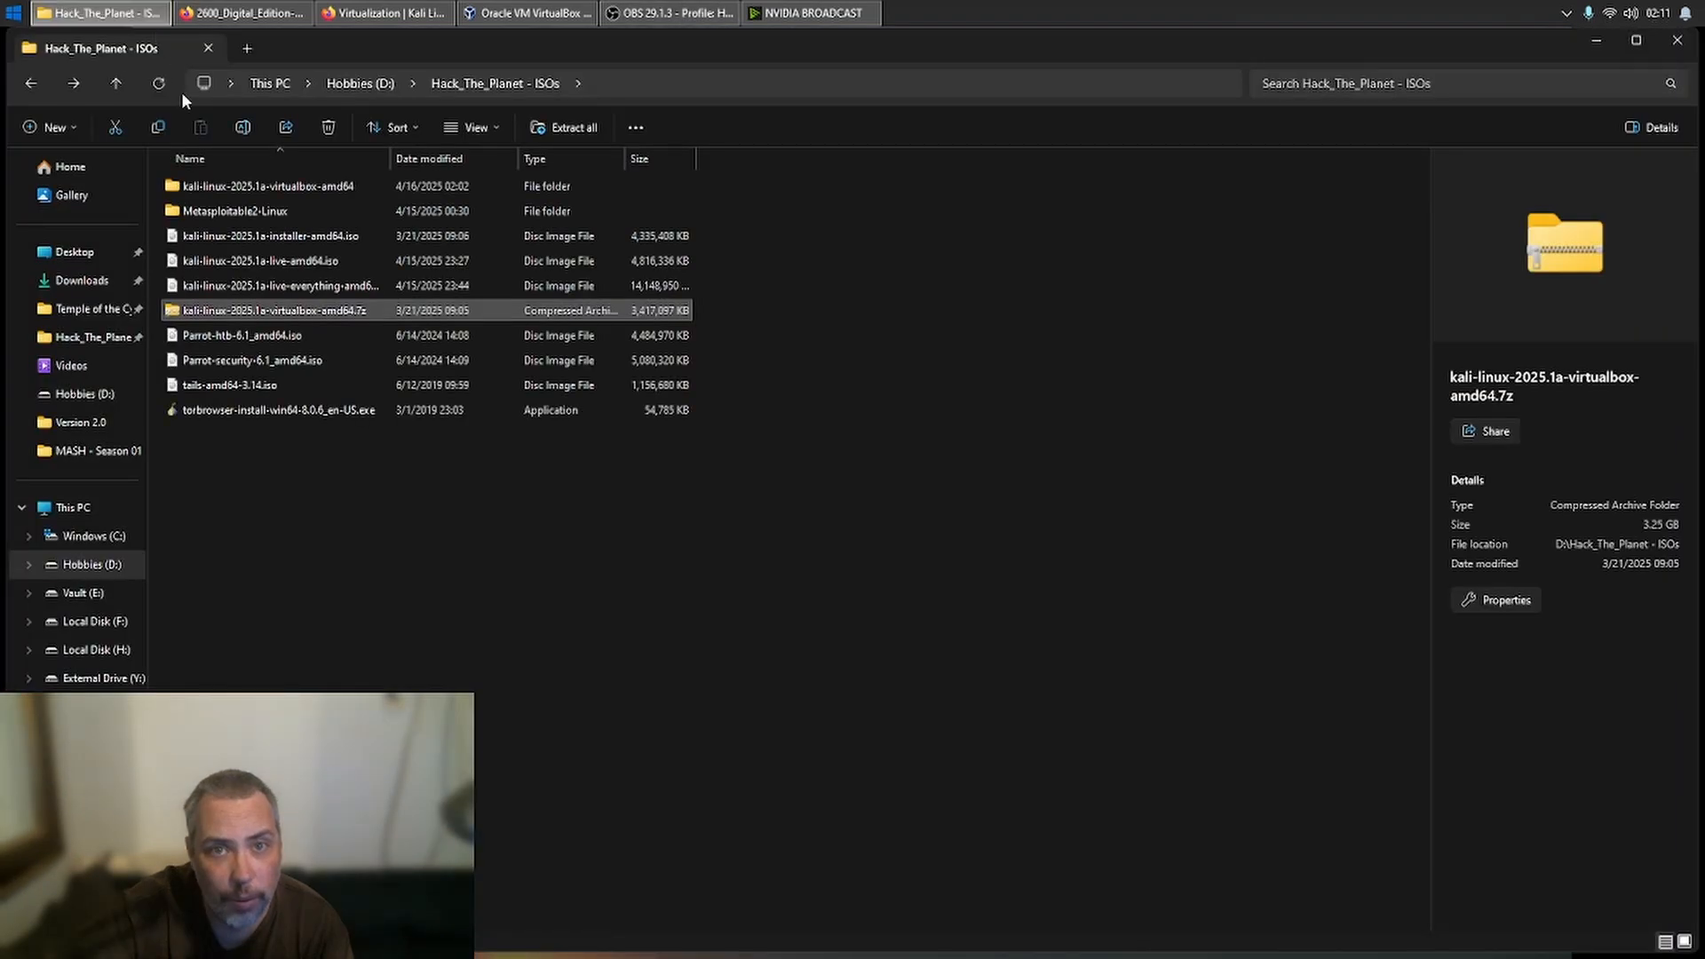
double_click(229, 208)
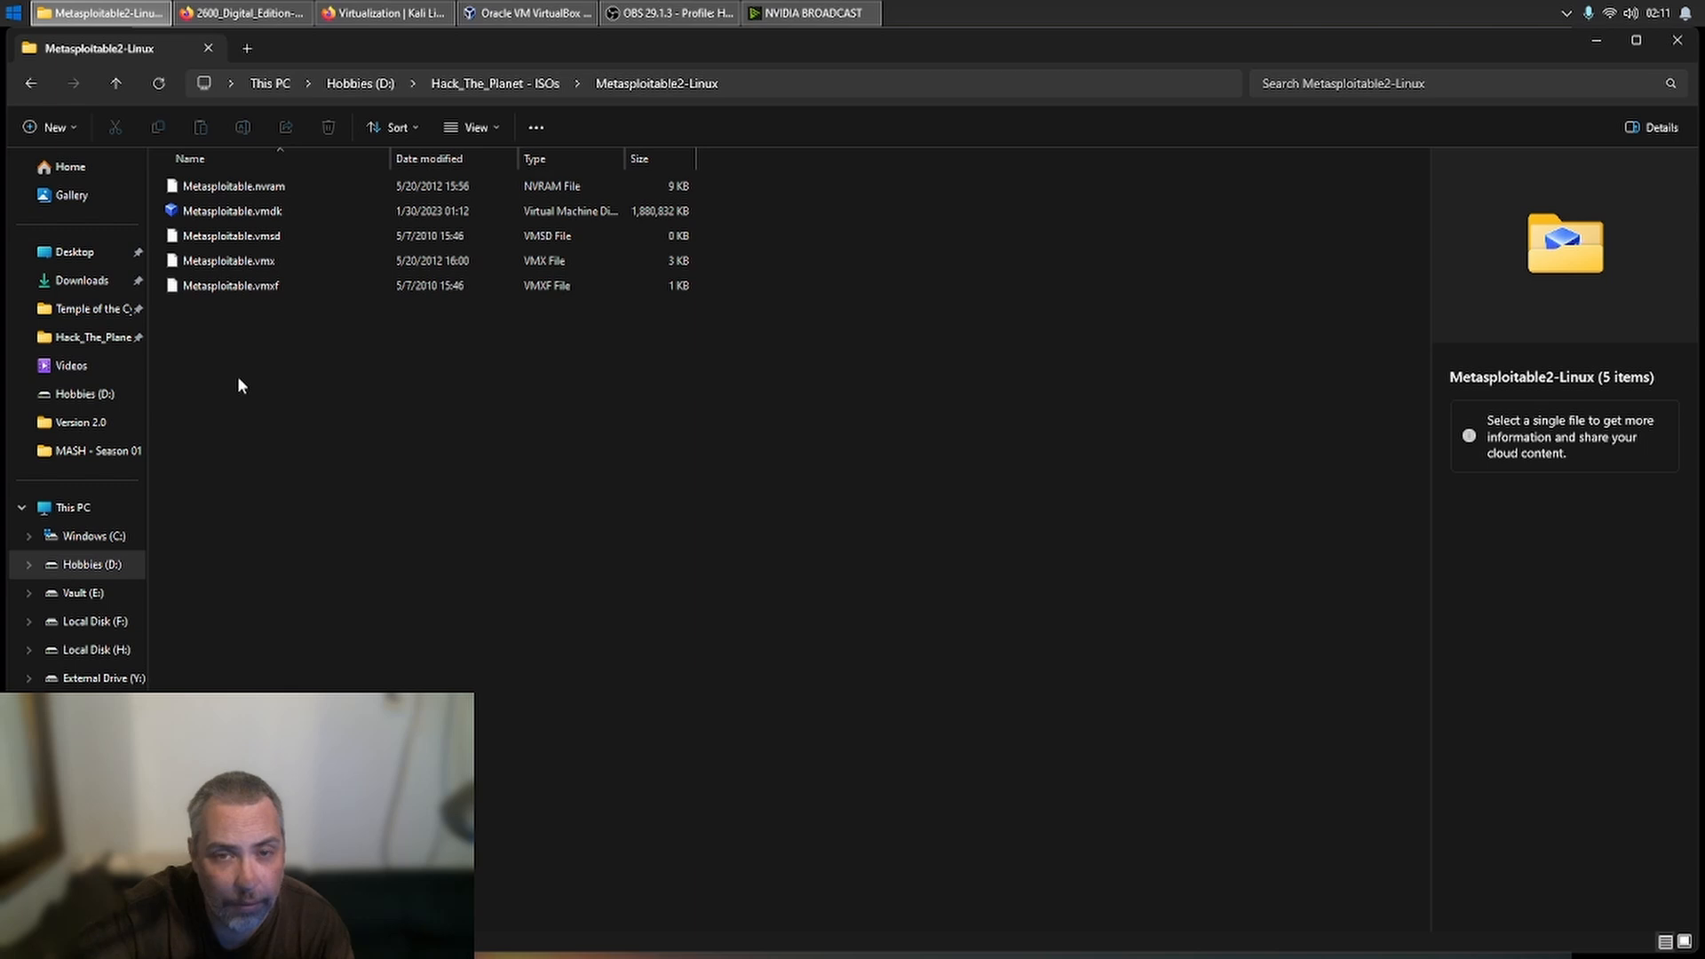
left_click(1606, 41)
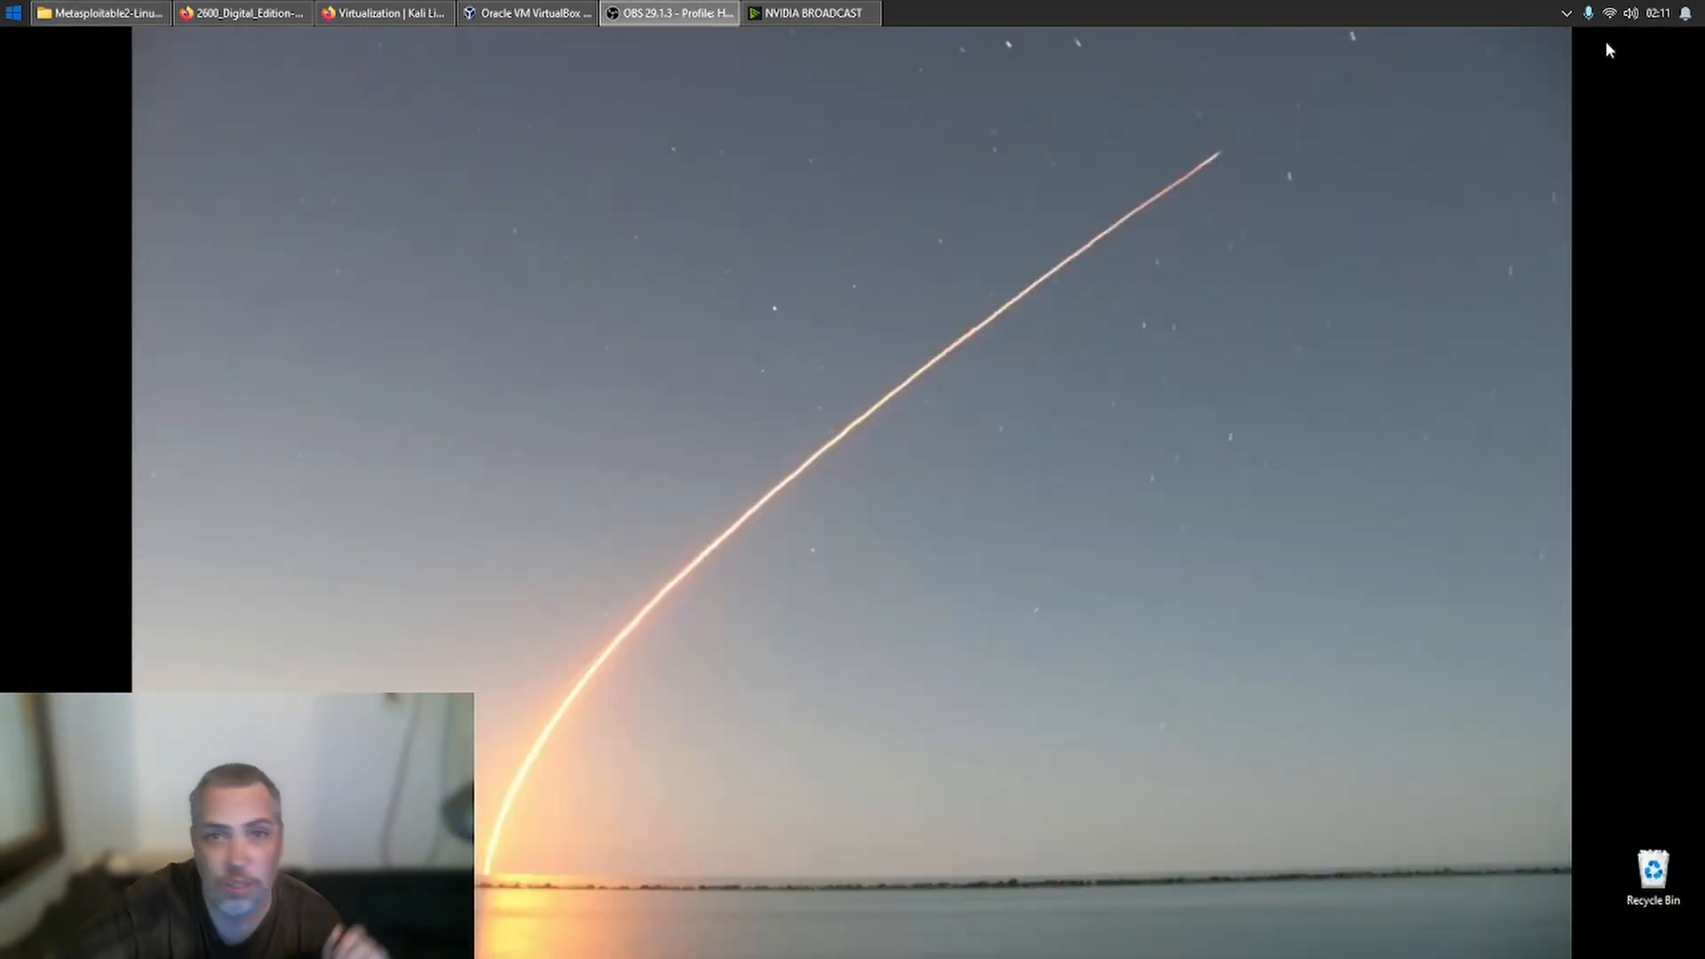
- Switch to VirtualBox Manager, remove the kali live machine from the machine list and confirm the removal
left_click(569, 11)
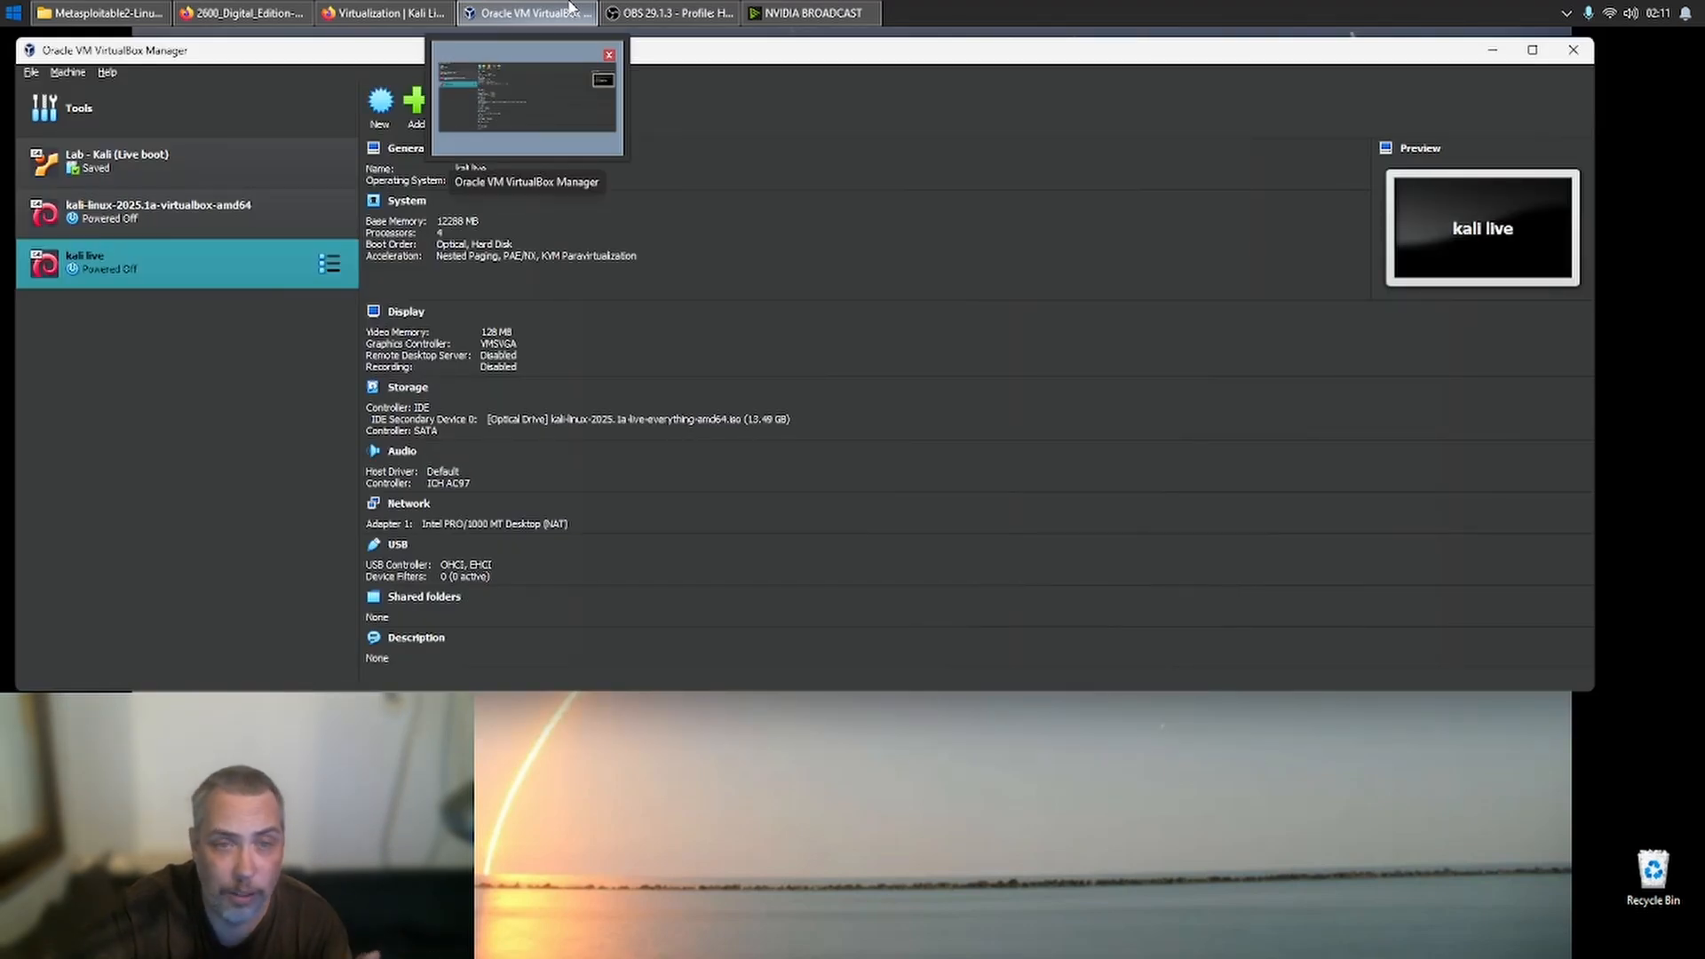
left_click_drag(261, 258, 251, 281)
right_click(250, 280)
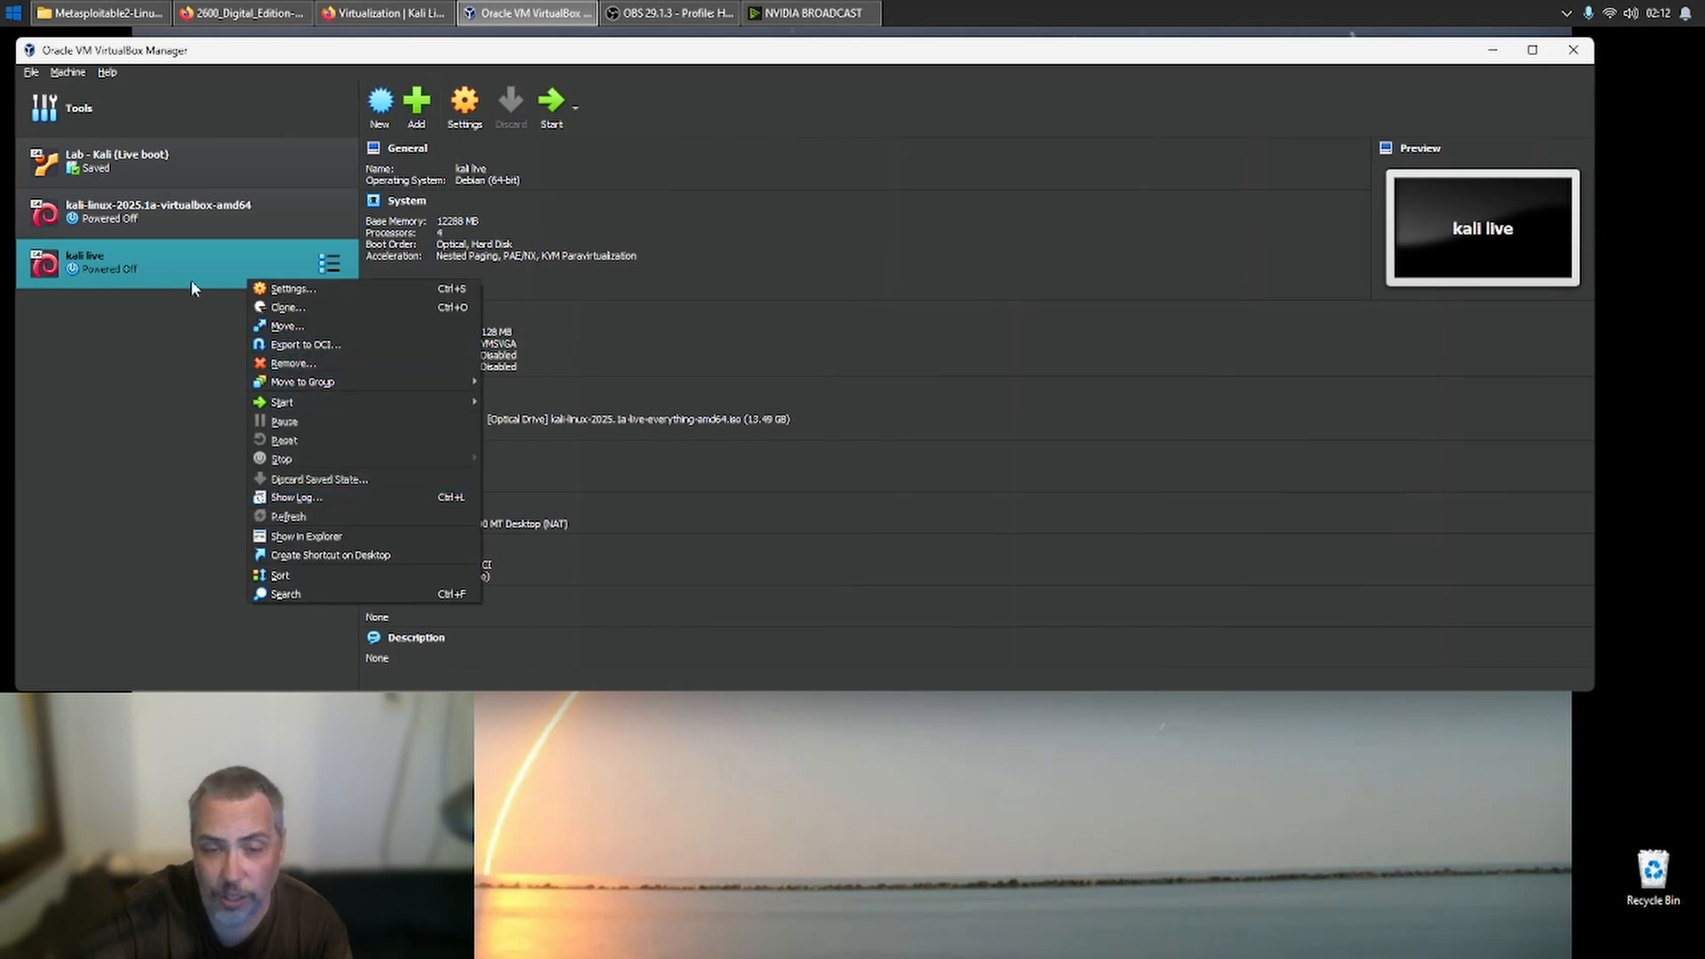
left_click(352, 362)
left_click(746, 437)
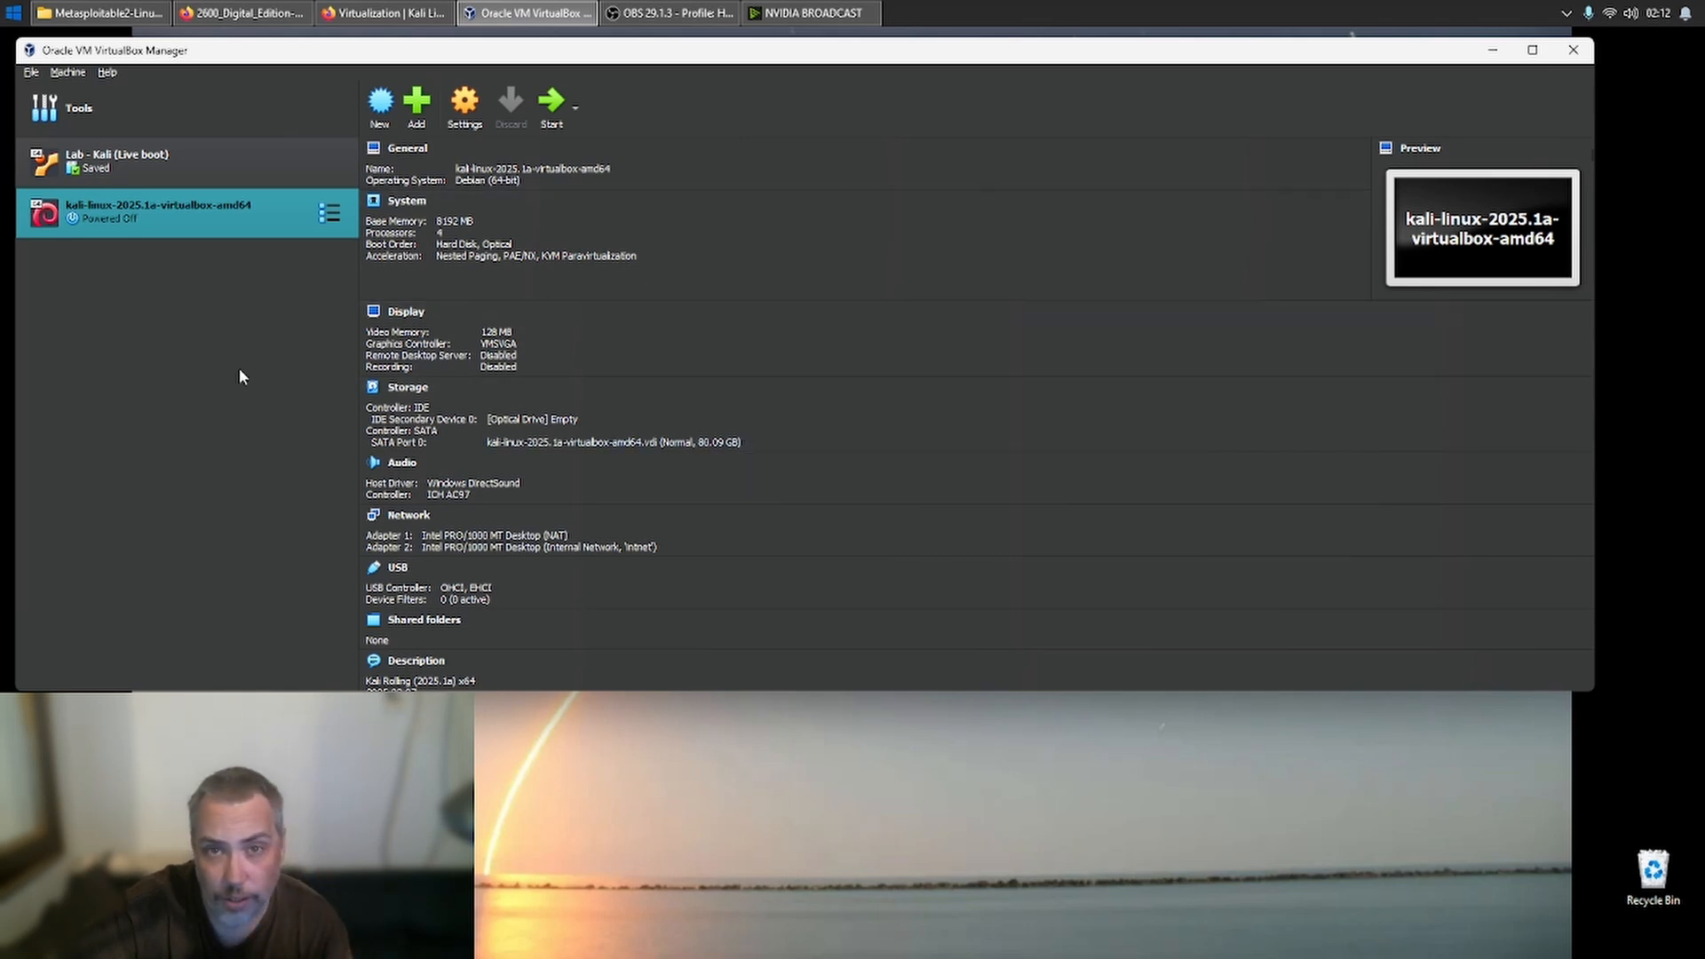
- Examine the live-everything ISO in the Hack_The_Planet - ISOs folder in File Explorer, widening the Name column to show full file names
left_click(13, 12)
left_click(79, 11)
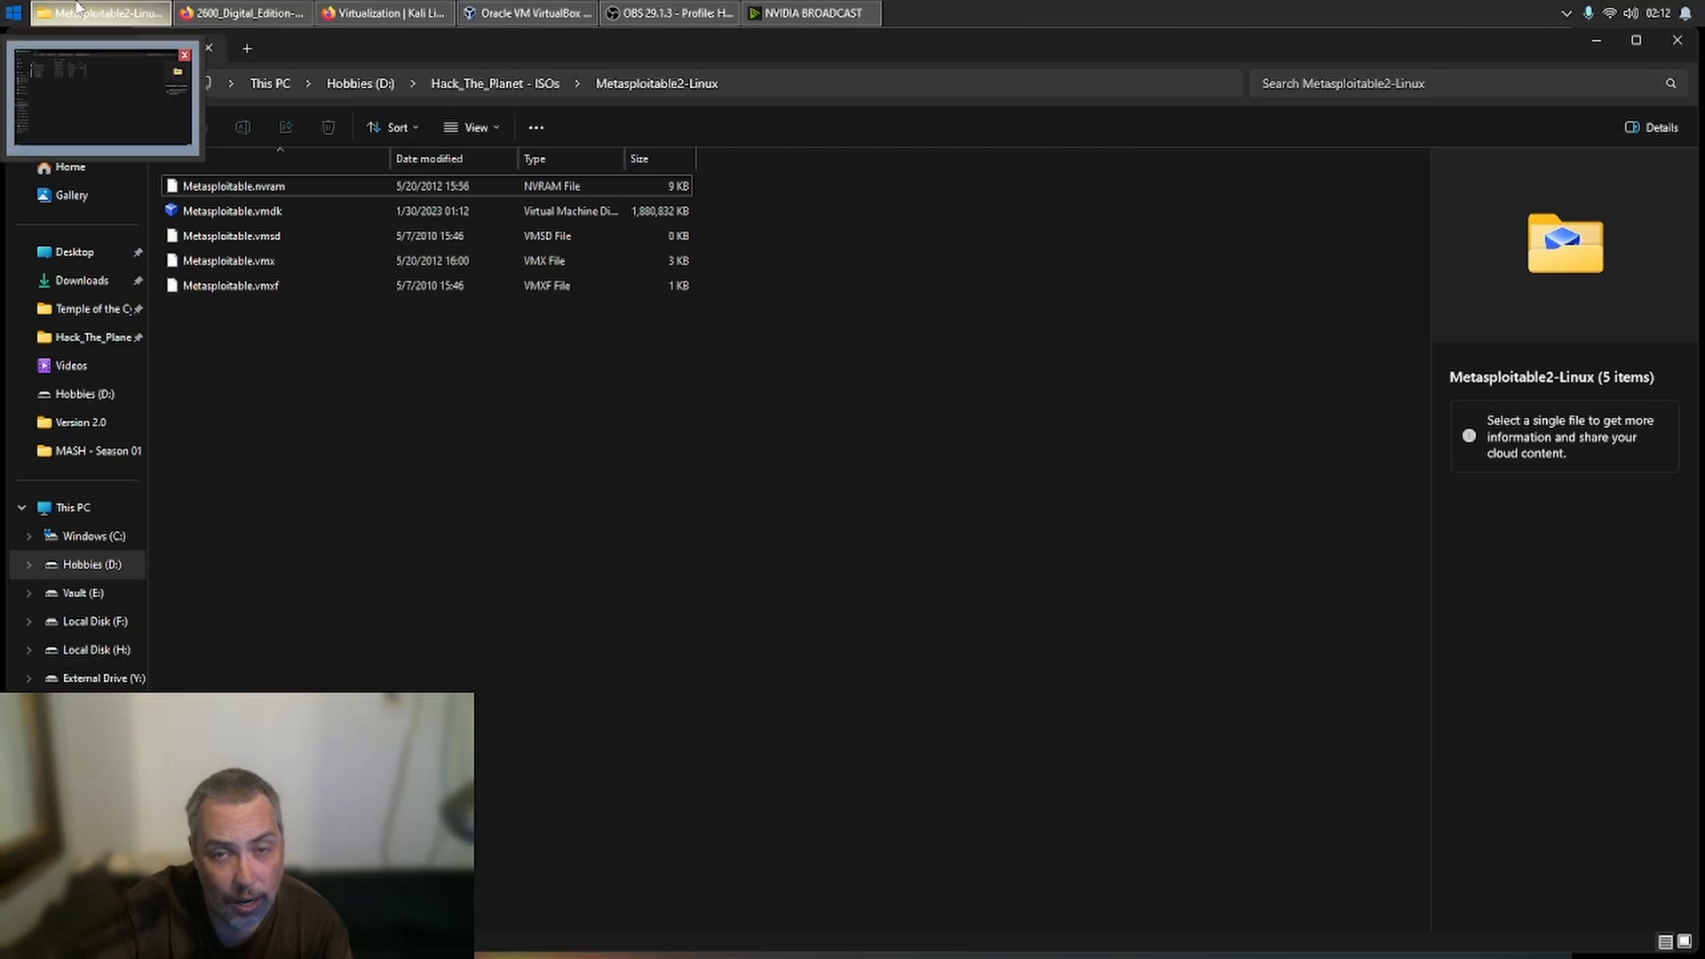
left_click(500, 85)
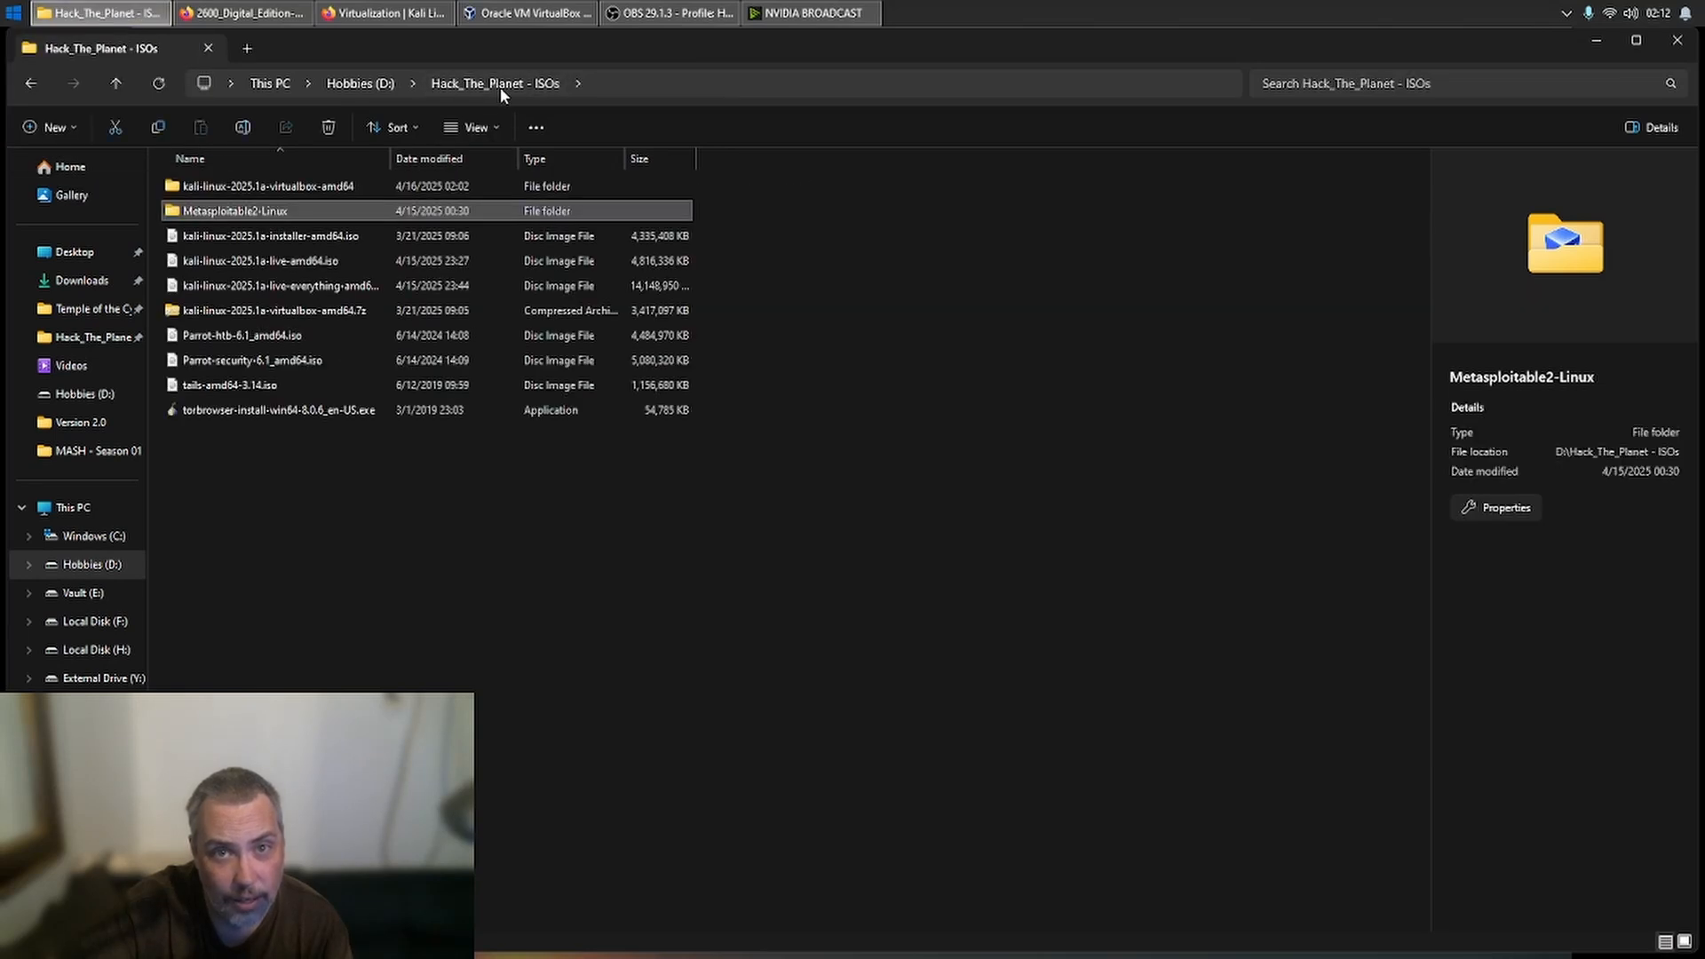
left_click(311, 308)
left_click(311, 288)
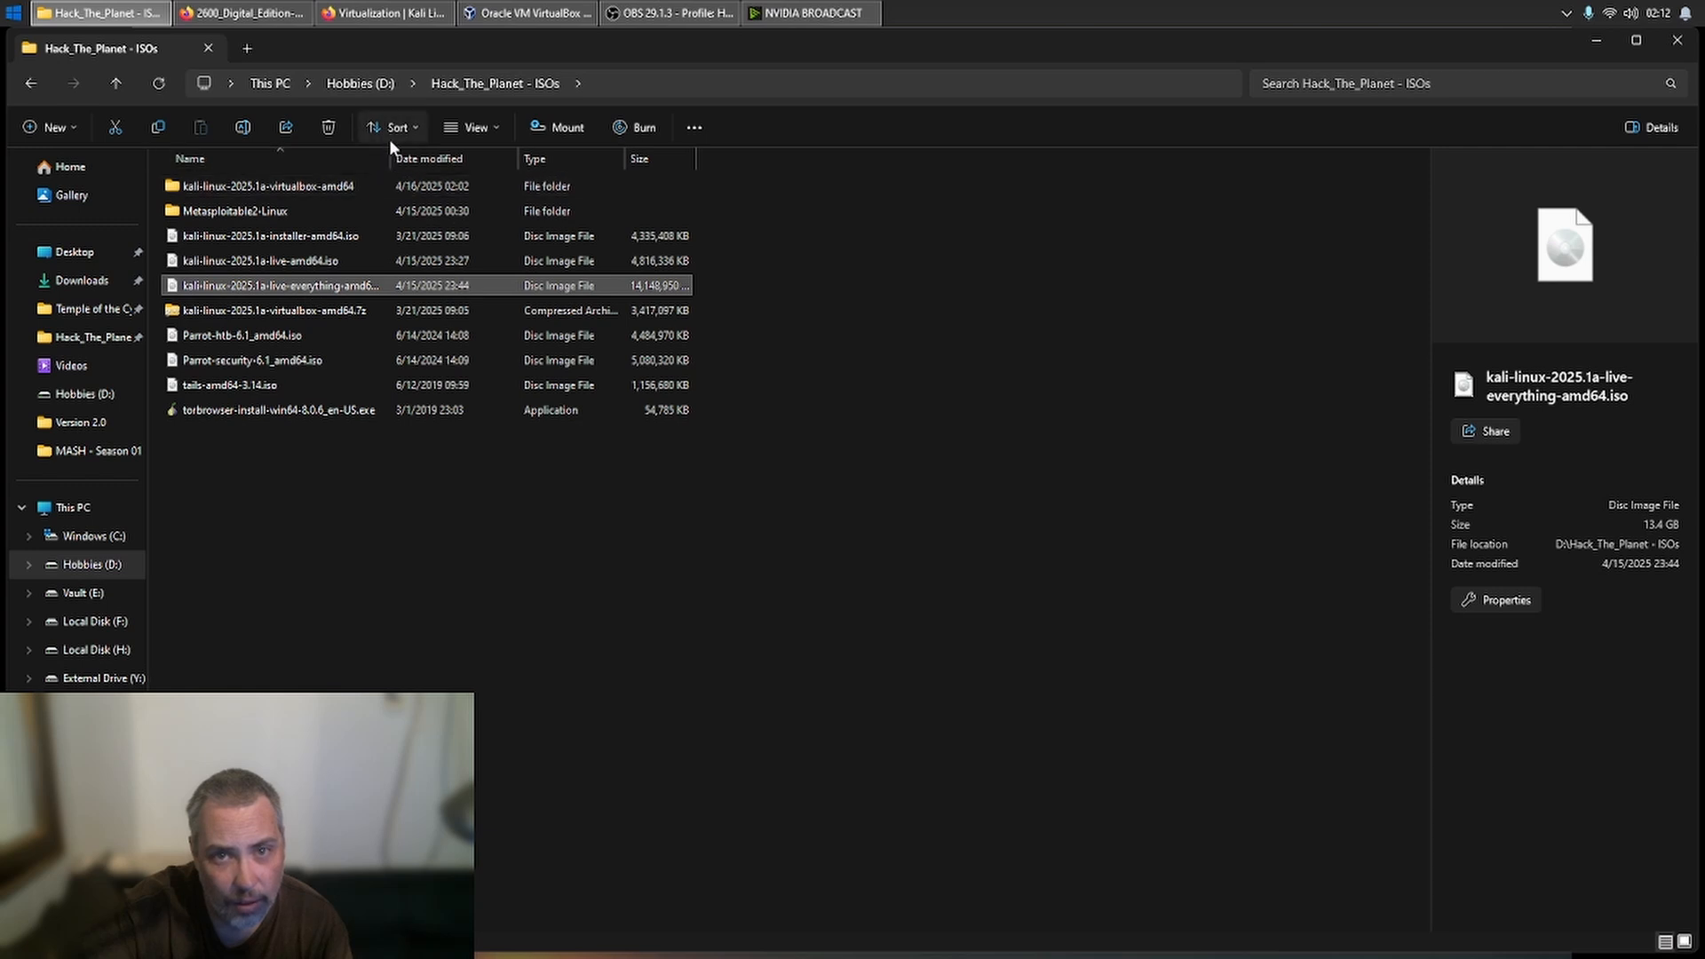
left_click_drag(389, 156, 472, 172)
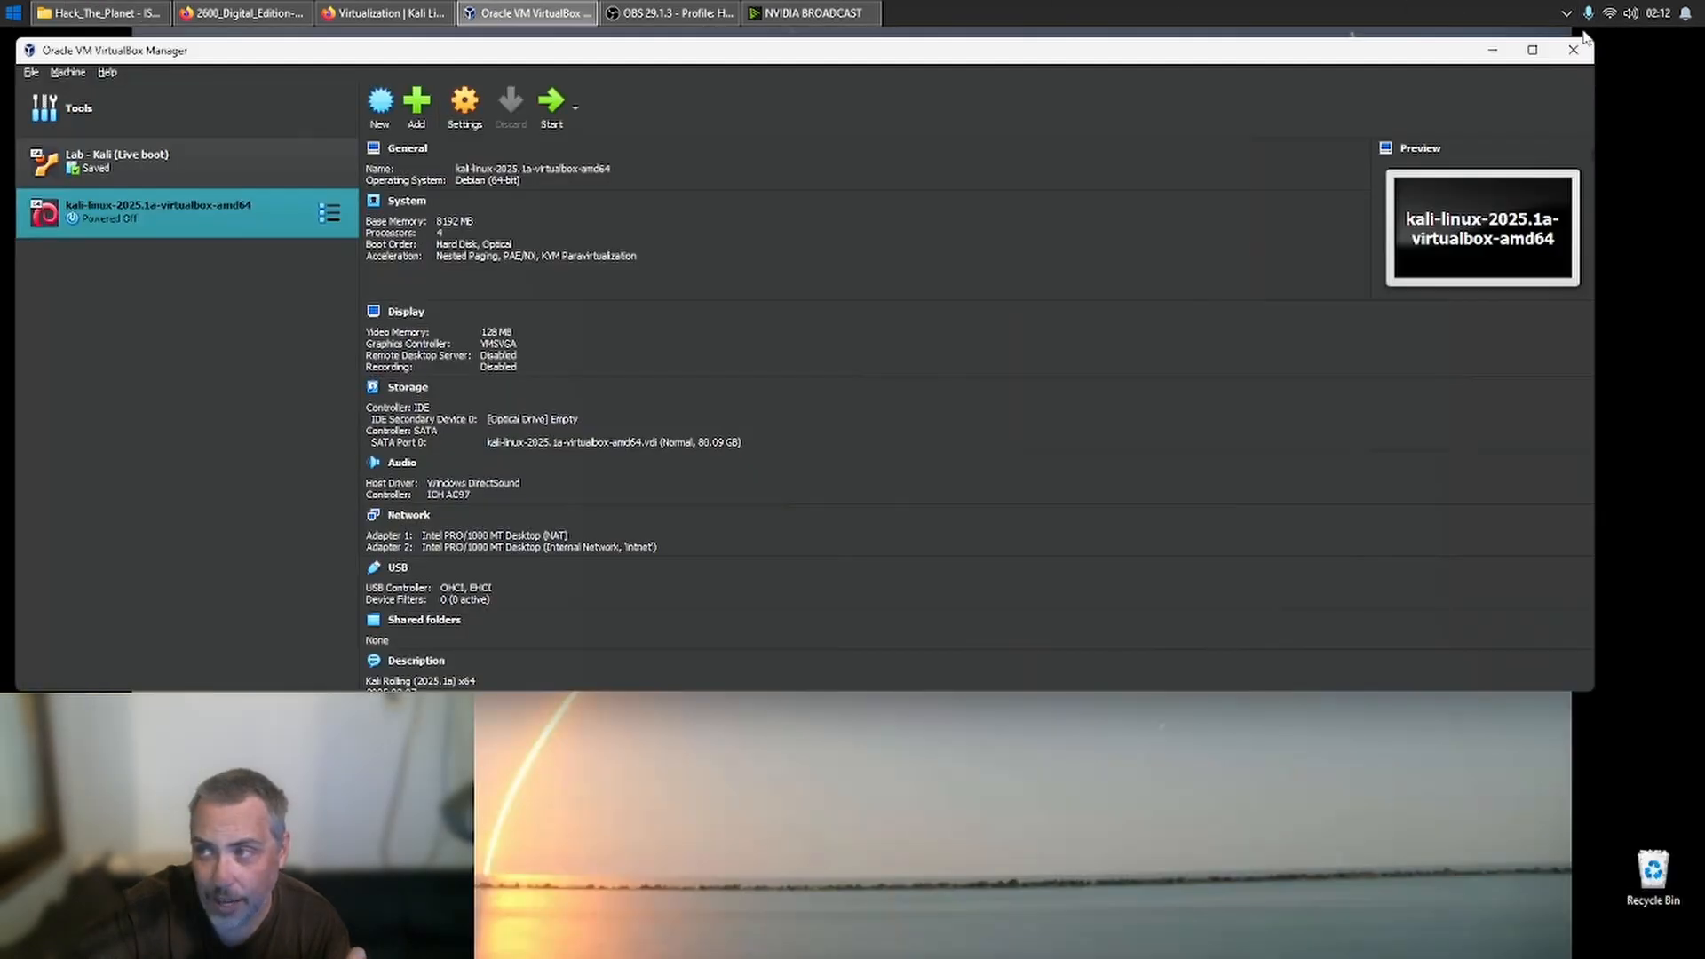
left_click(1596, 40)
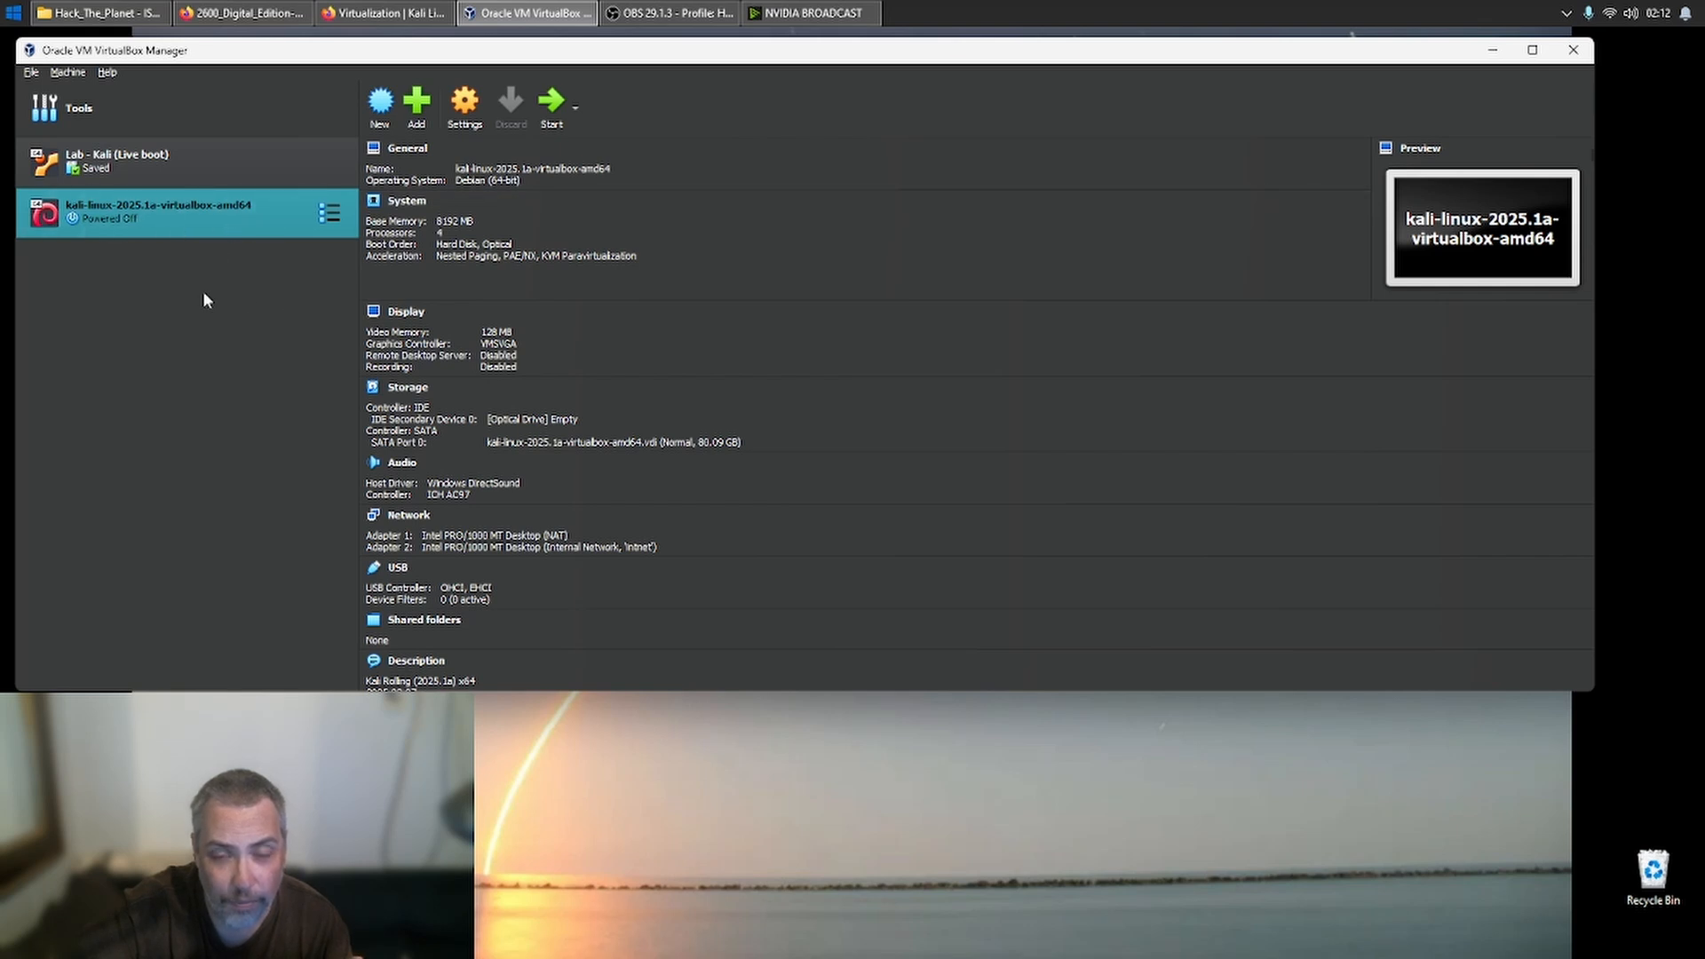
left_click(417, 111)
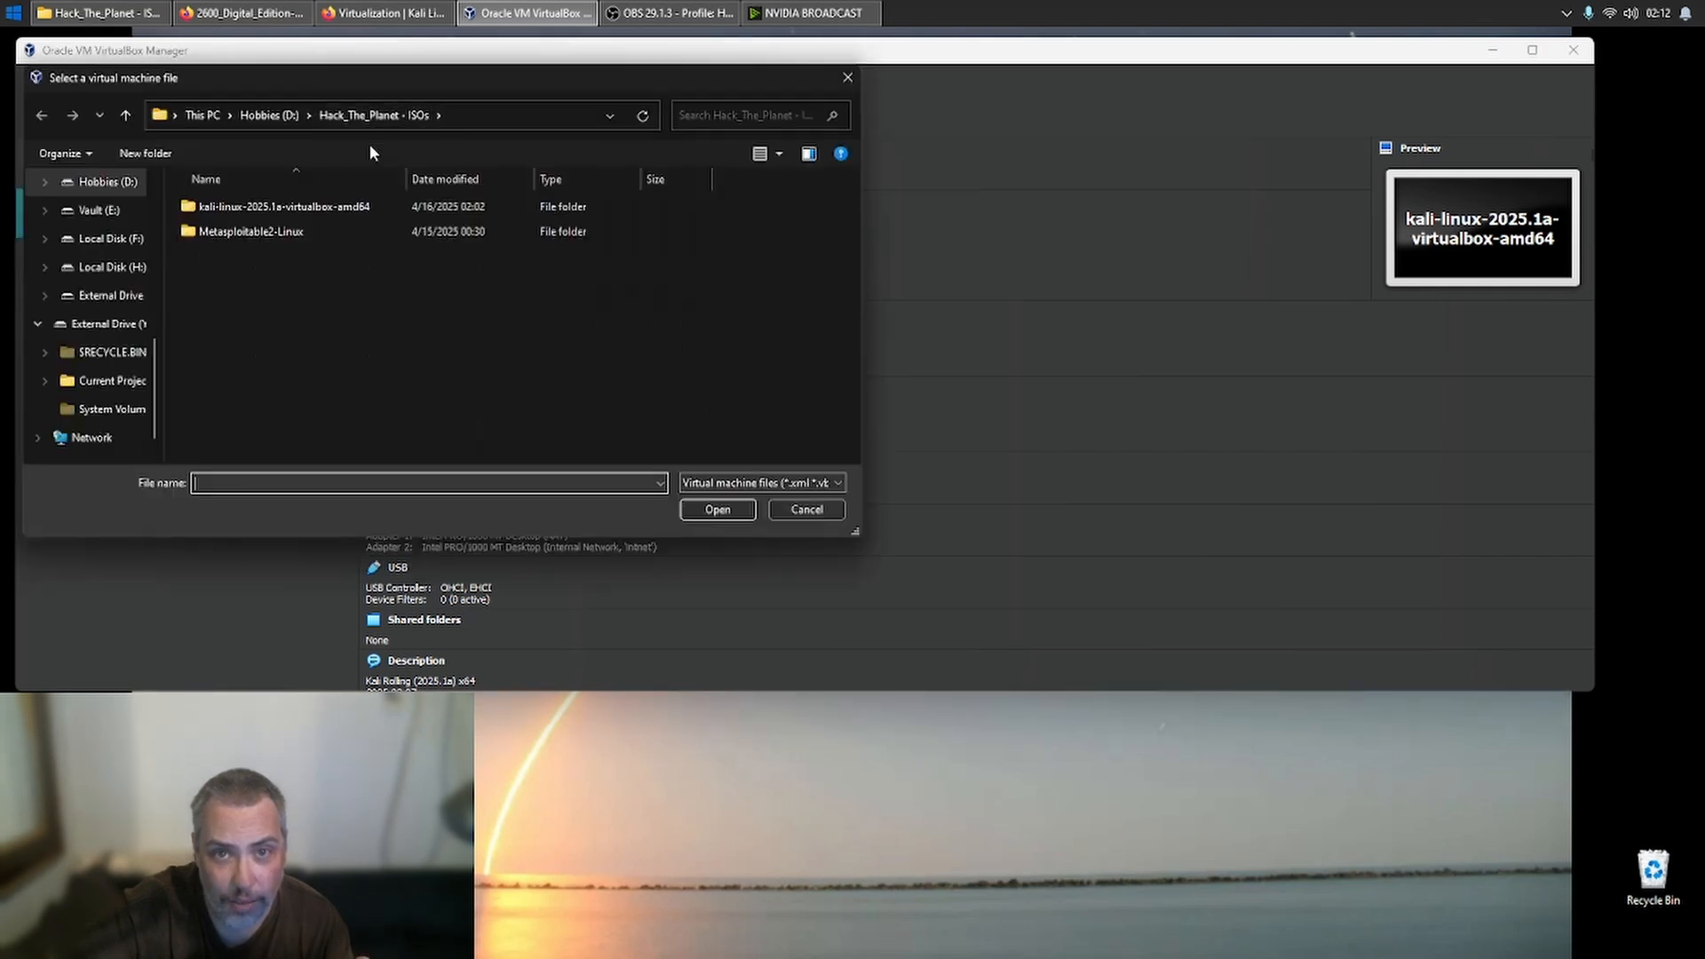
double_click(292, 233)
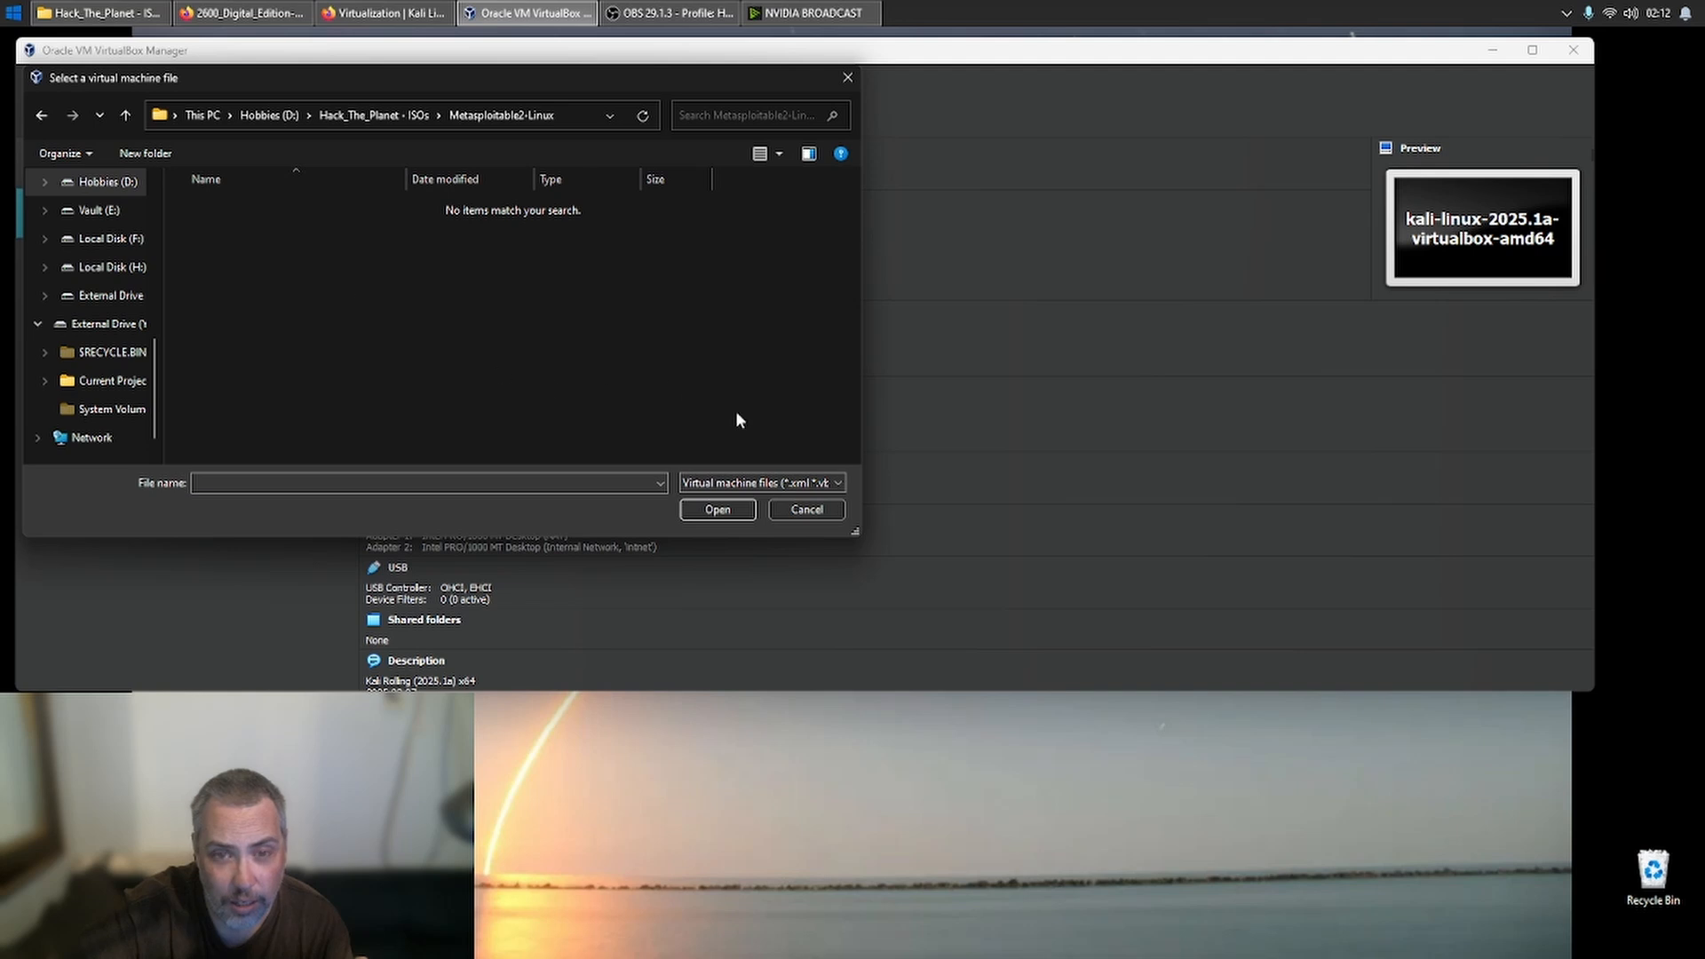
left_click(770, 483)
left_click(770, 485)
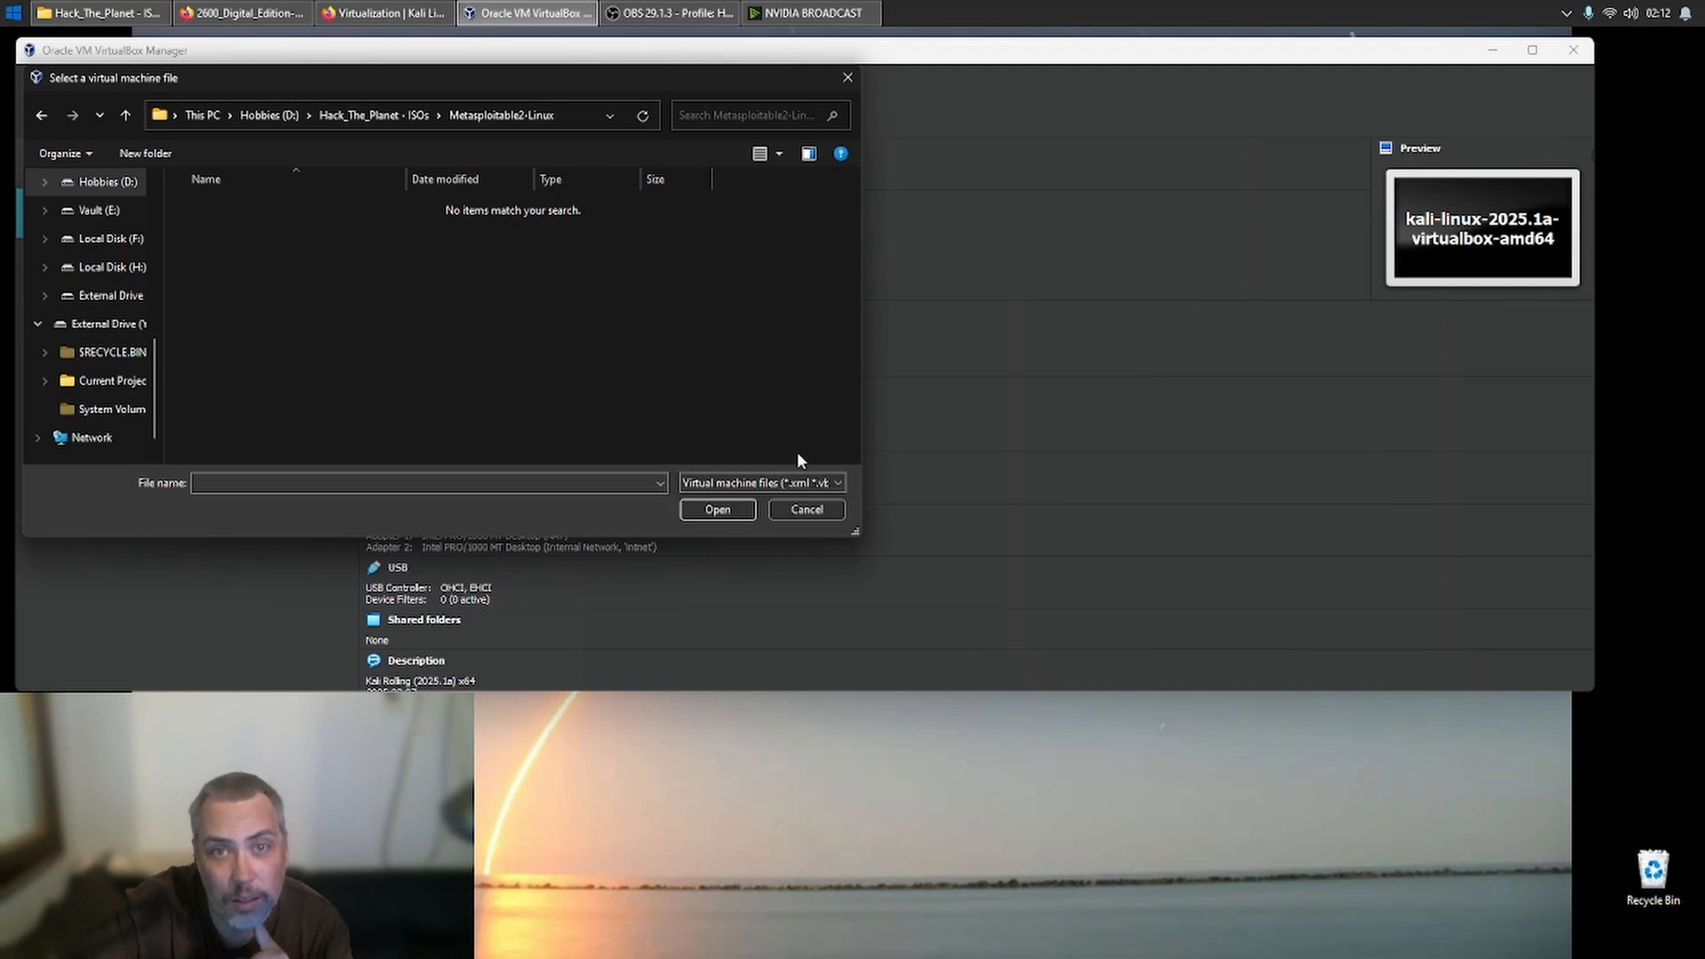
left_click(796, 514)
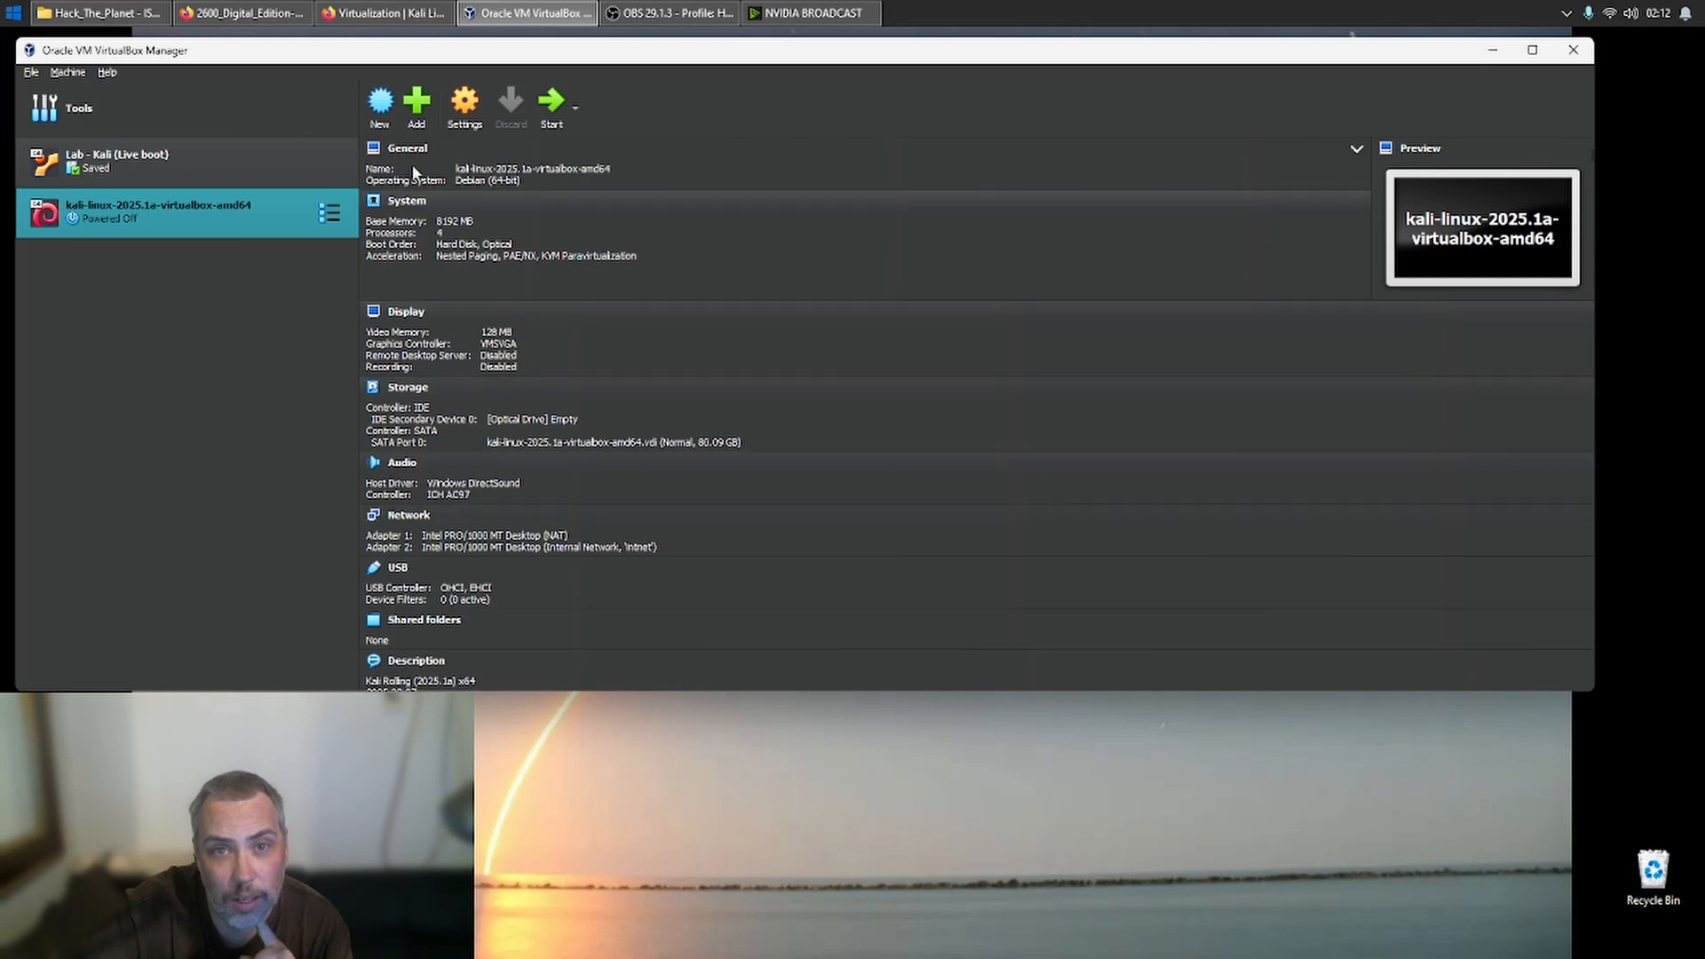
- Start creating a new virtual machine and name it Lab - Metasploitable
left_click(380, 105)
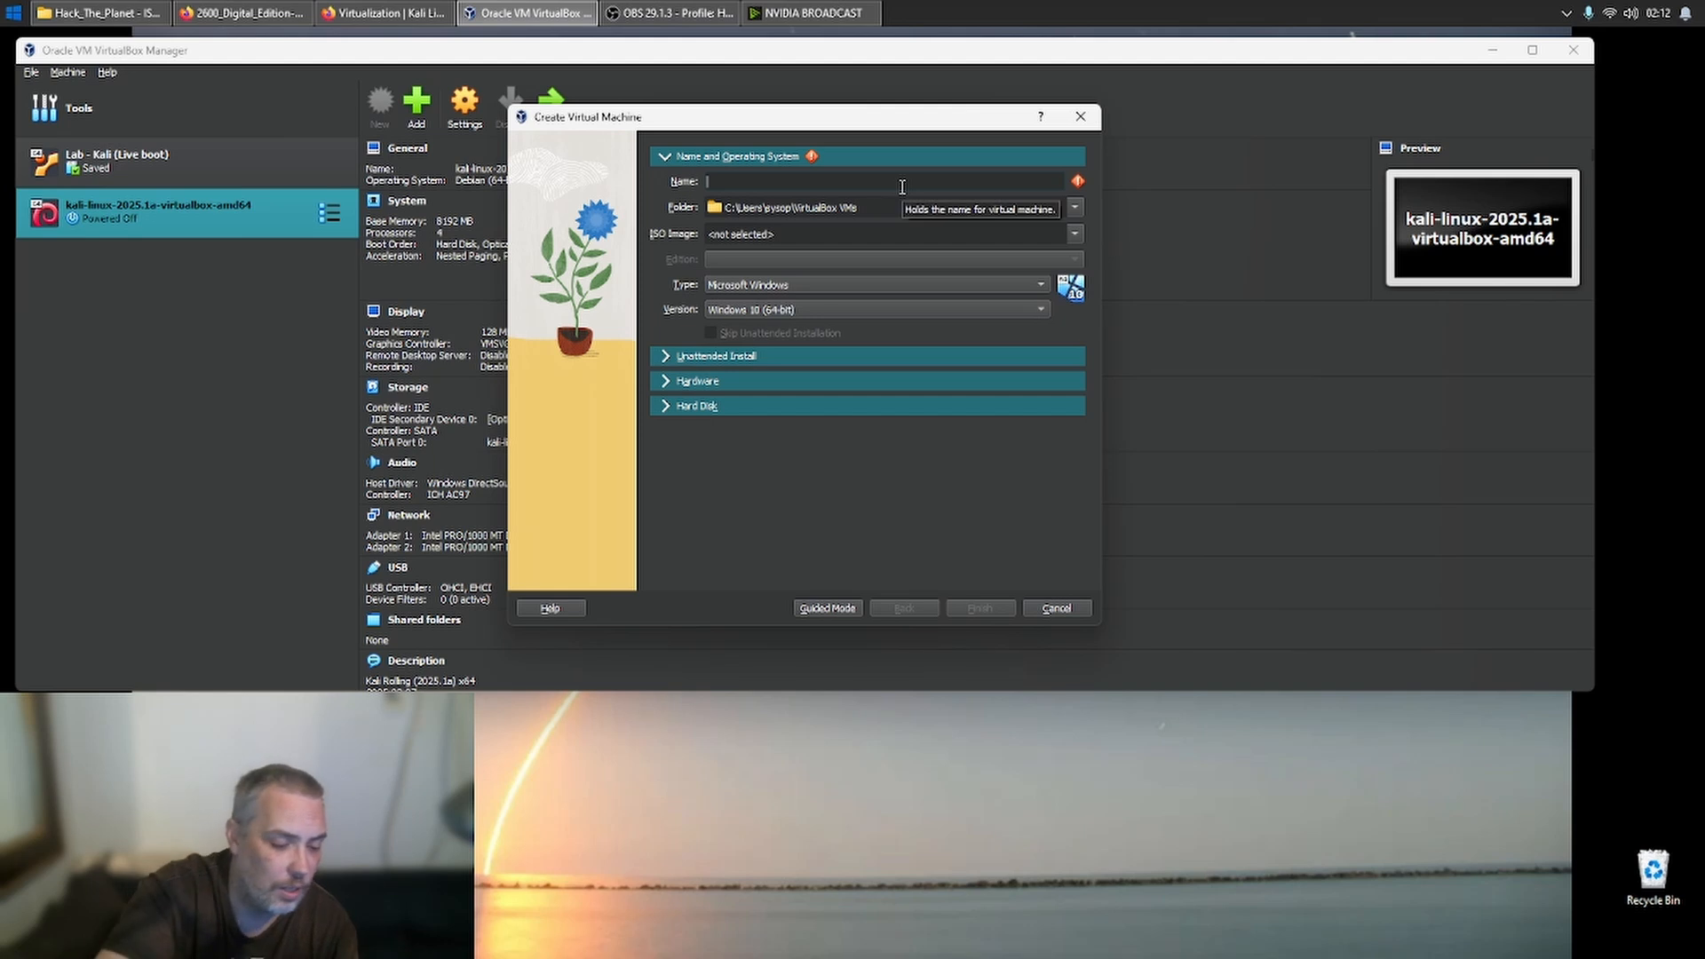
type("Lab - Metasp")
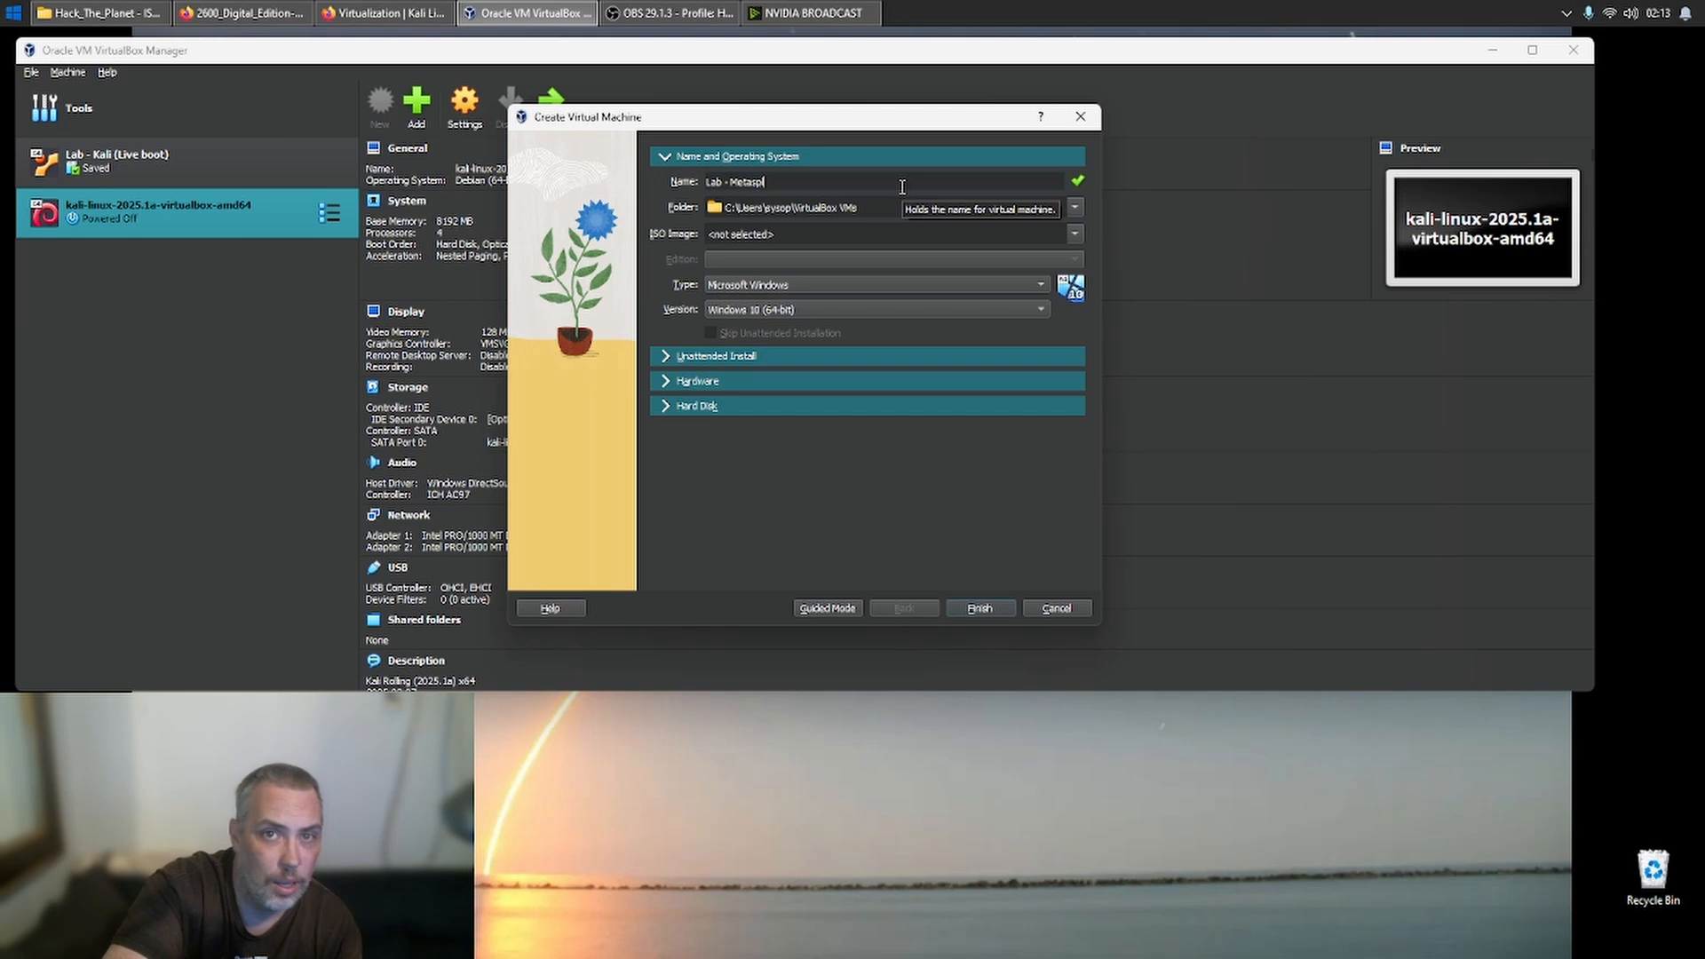
type("loitable")
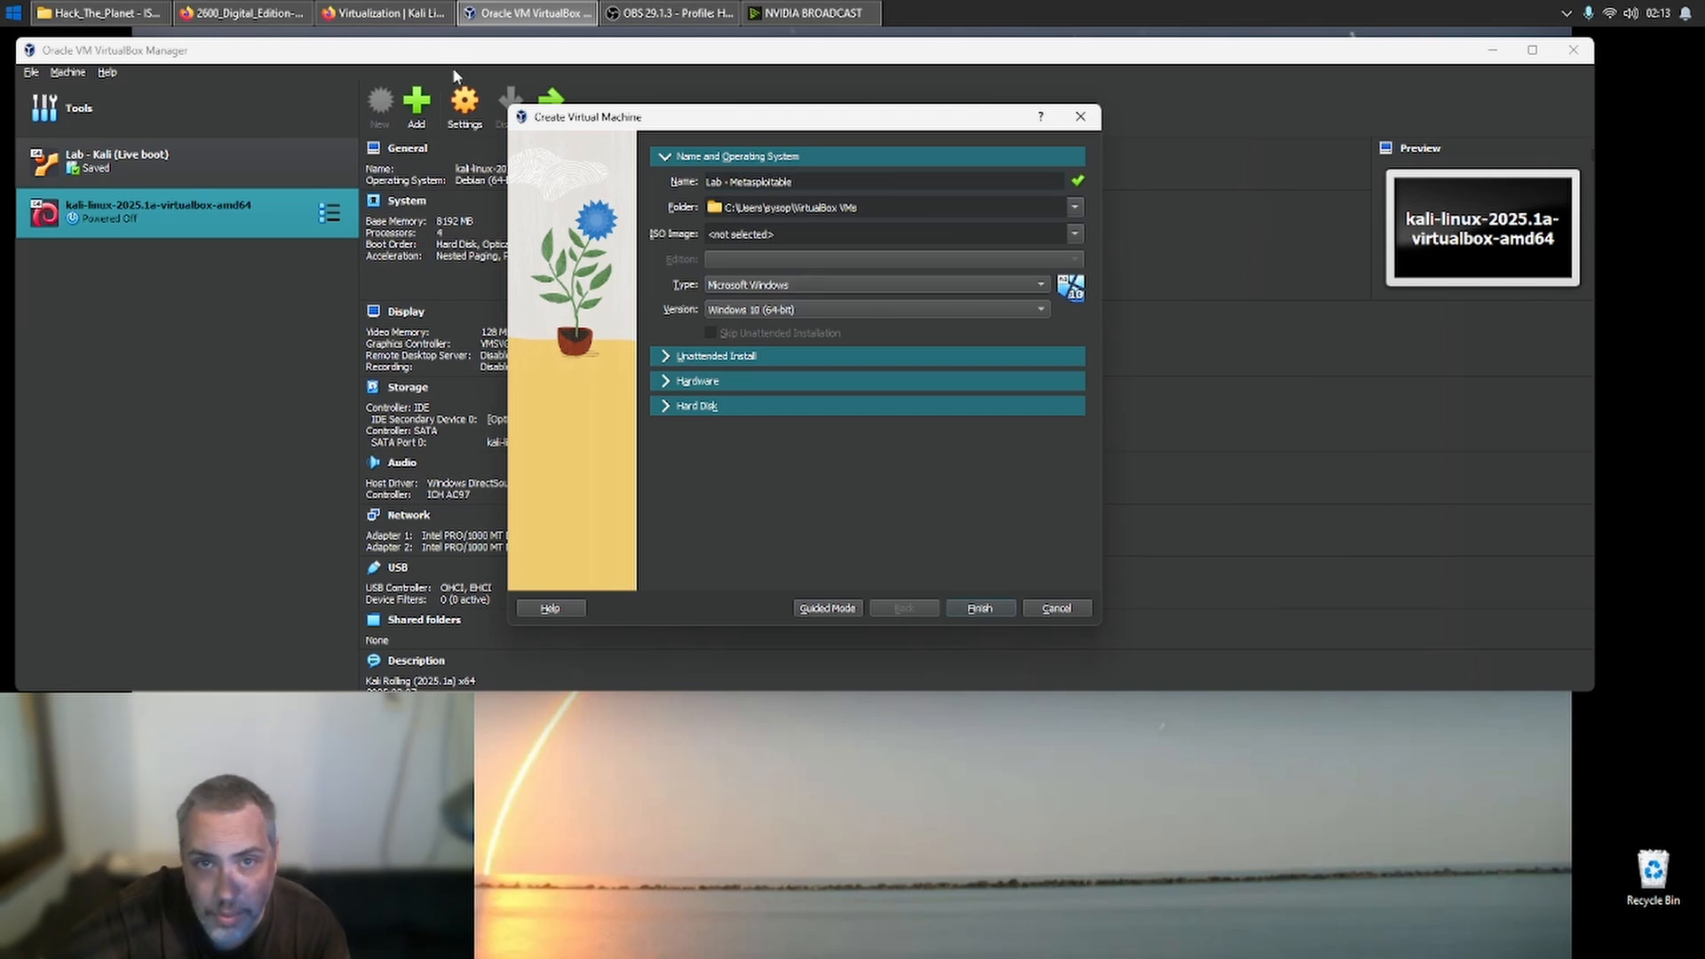
- Switch to File Explorer and check the Metasploitable2-Linux folder's exact name in its properties, cancel them and open the folder
left_click(98, 13)
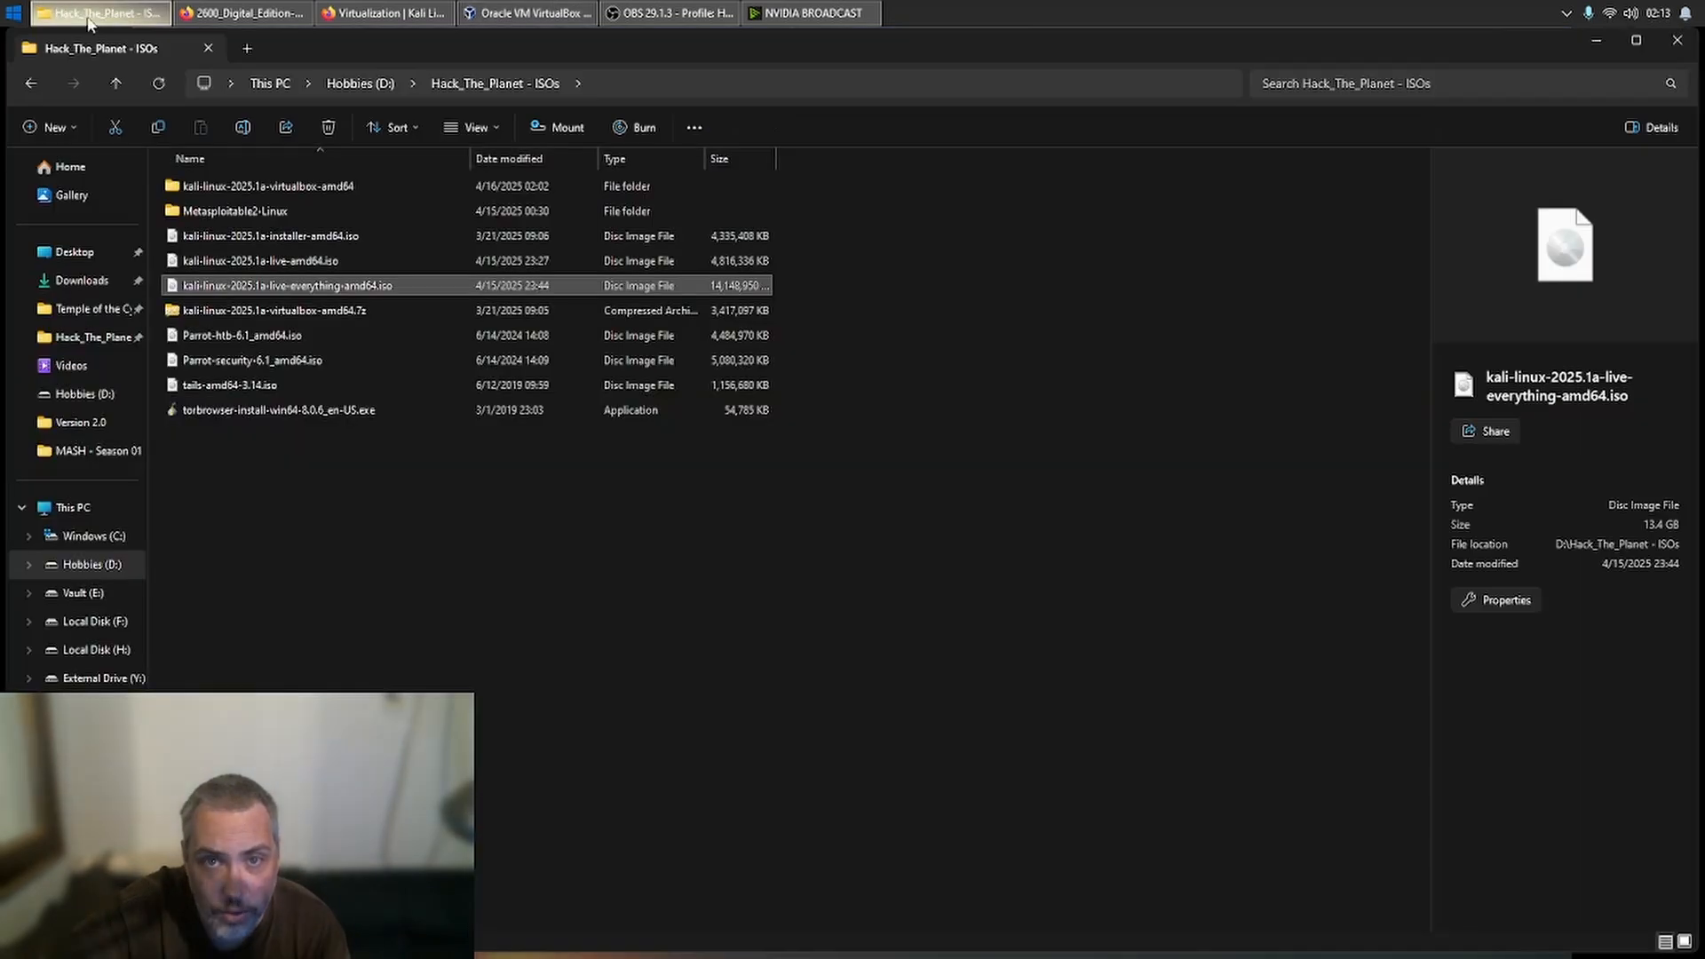
left_click(272, 213)
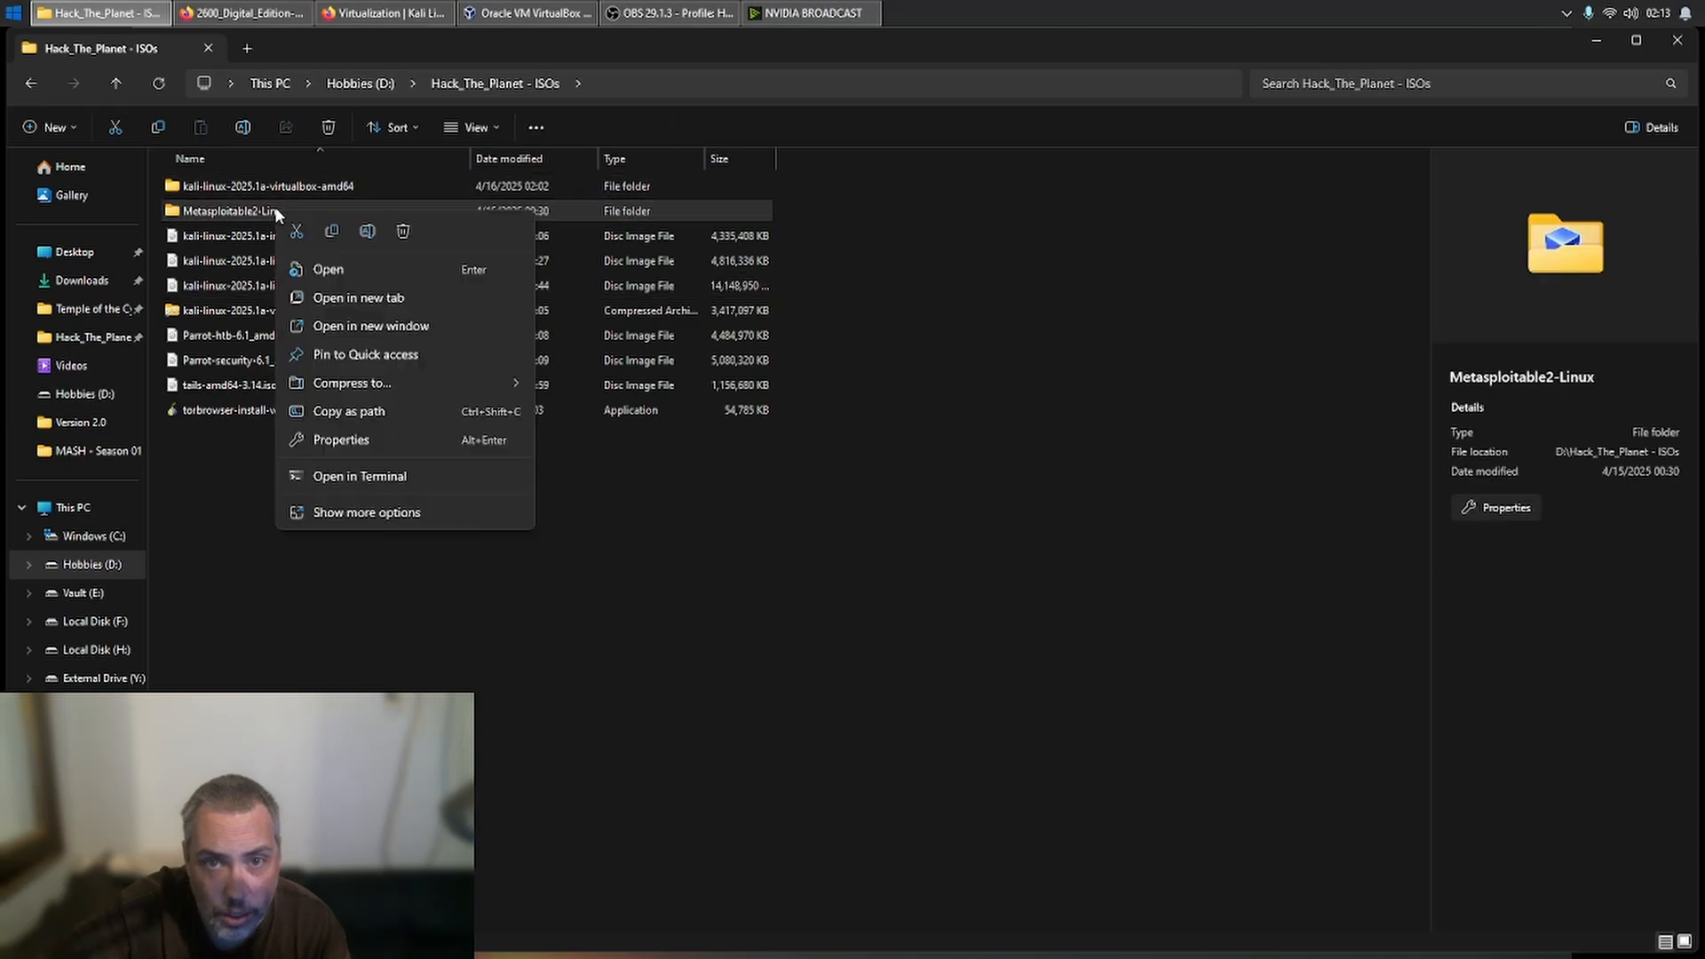
left_click(382, 434)
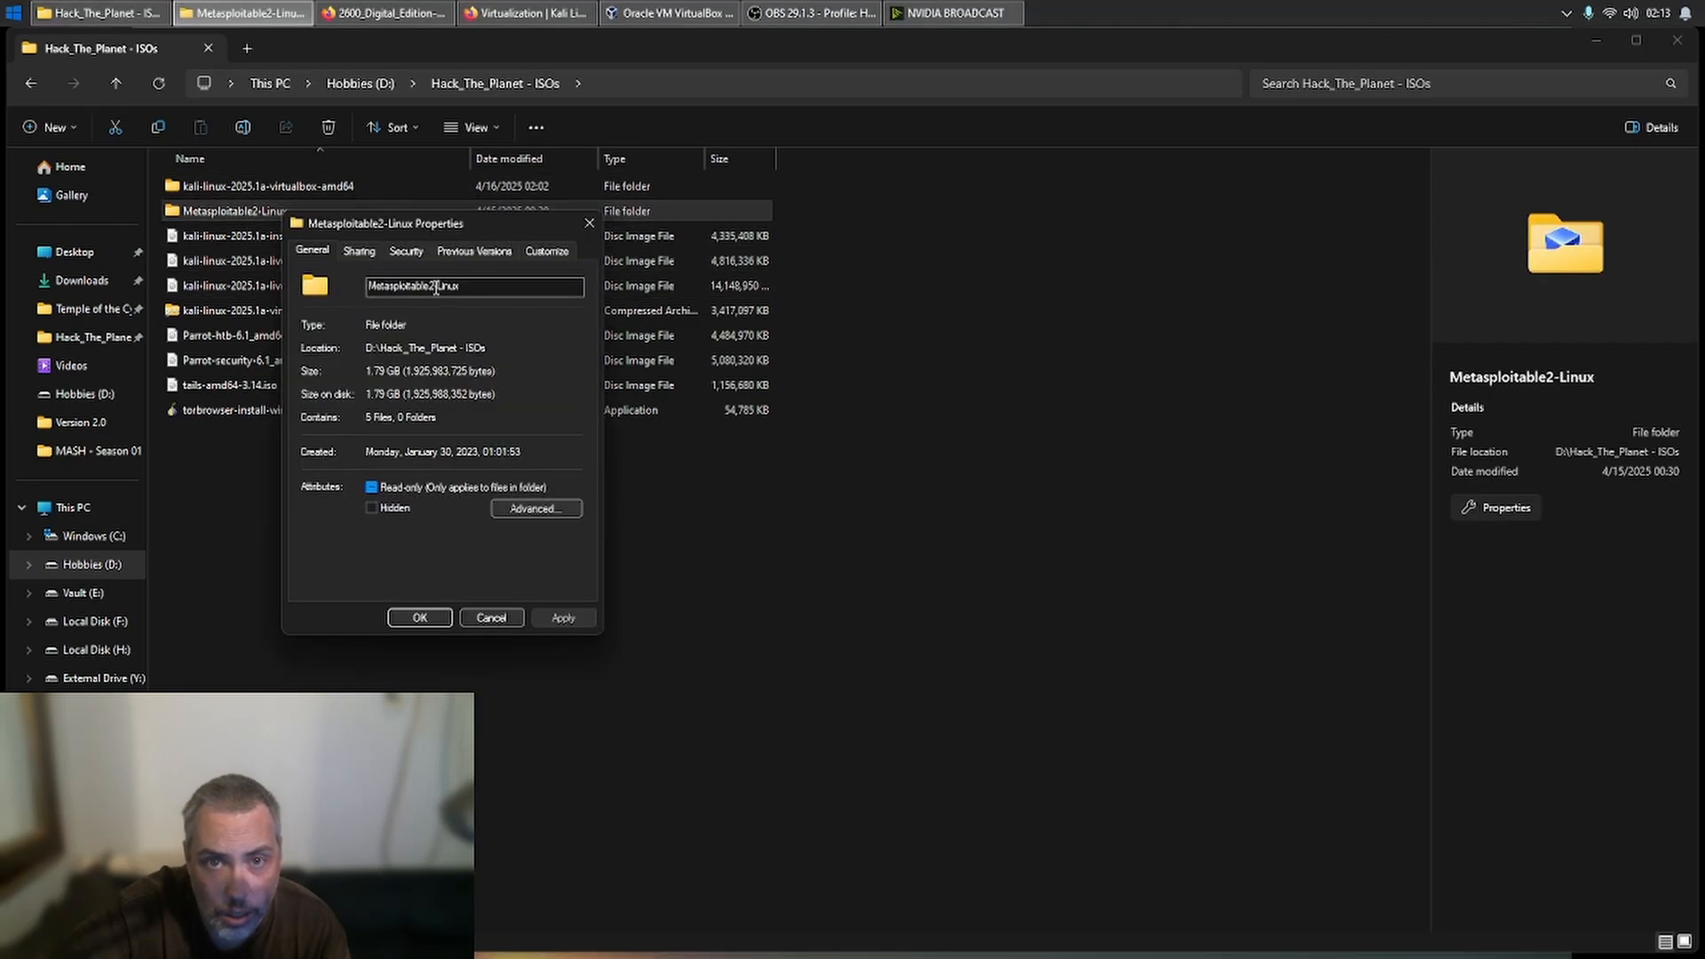
left_click_drag(435, 287, 366, 287)
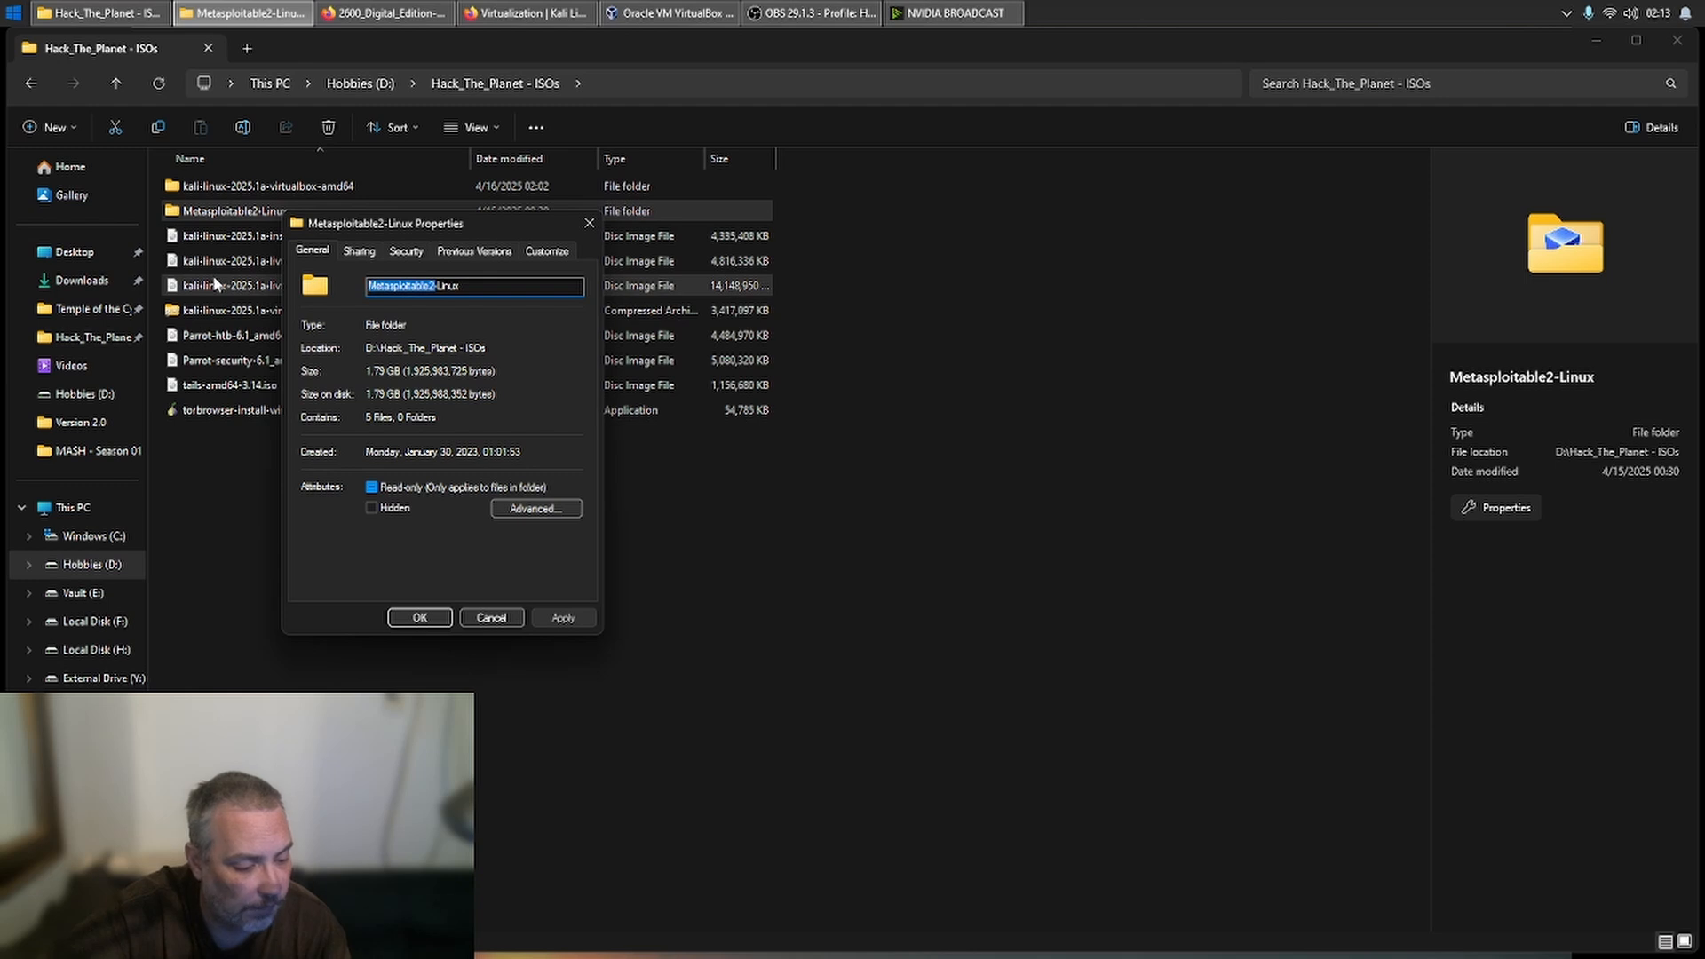
left_click(491, 617)
double_click(353, 212)
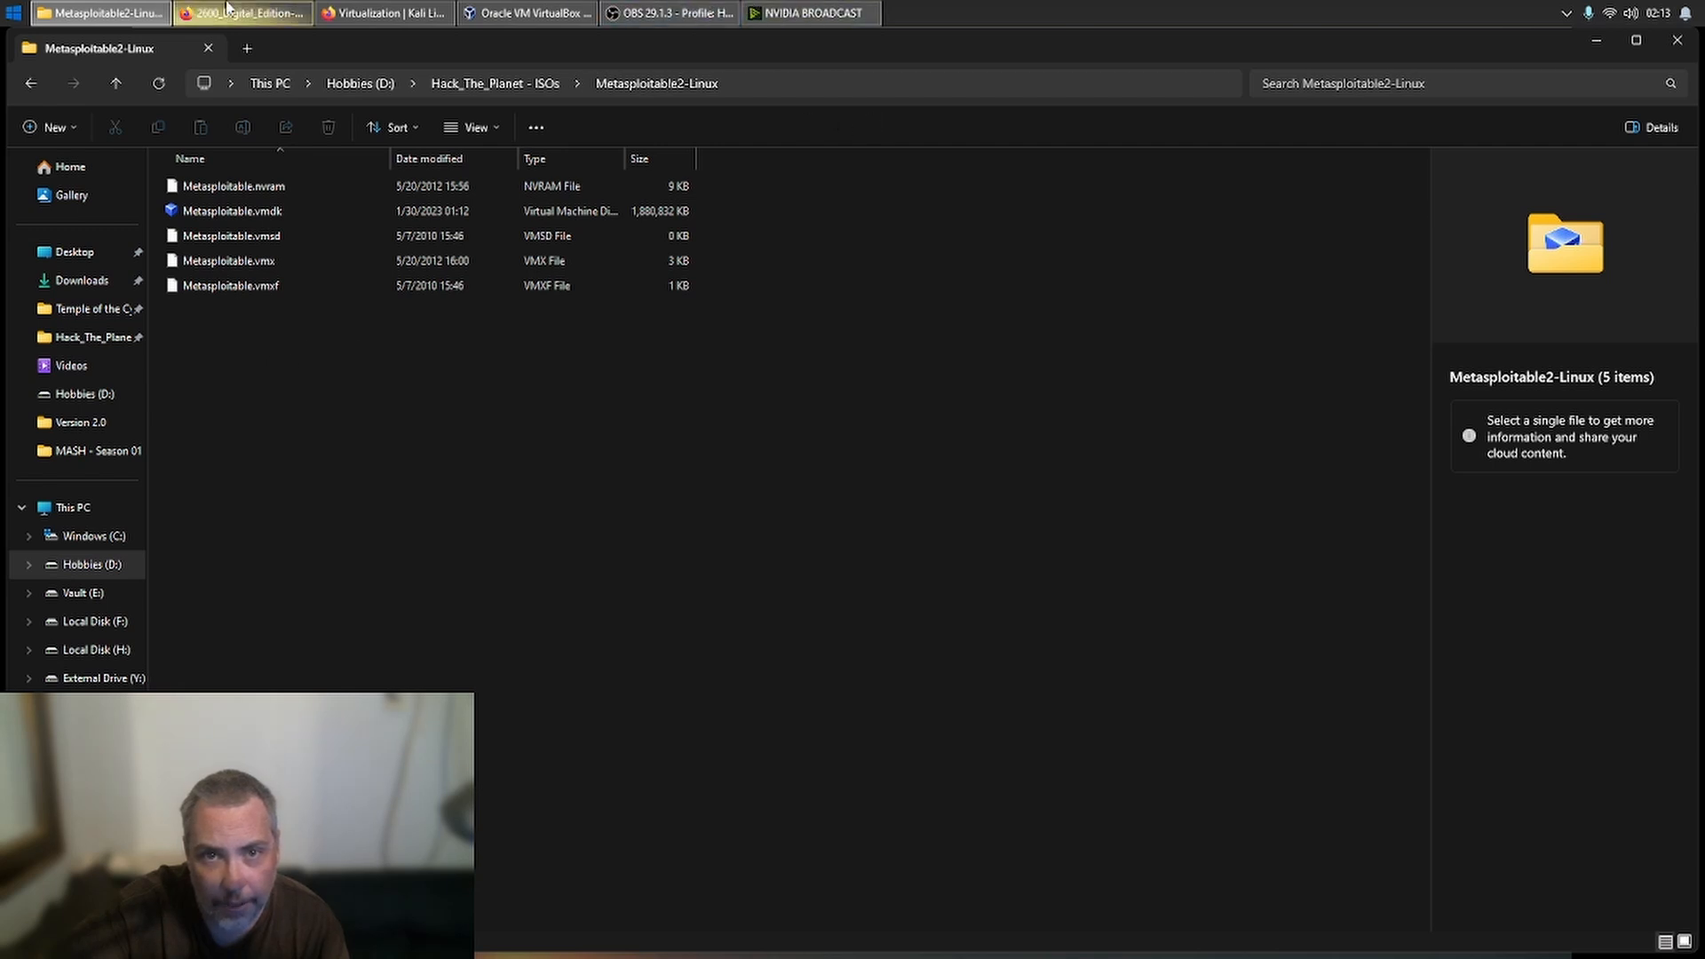
- Back in VirtualBox, set the new machine's folder to D:\Hacking VMs
left_click(487, 11)
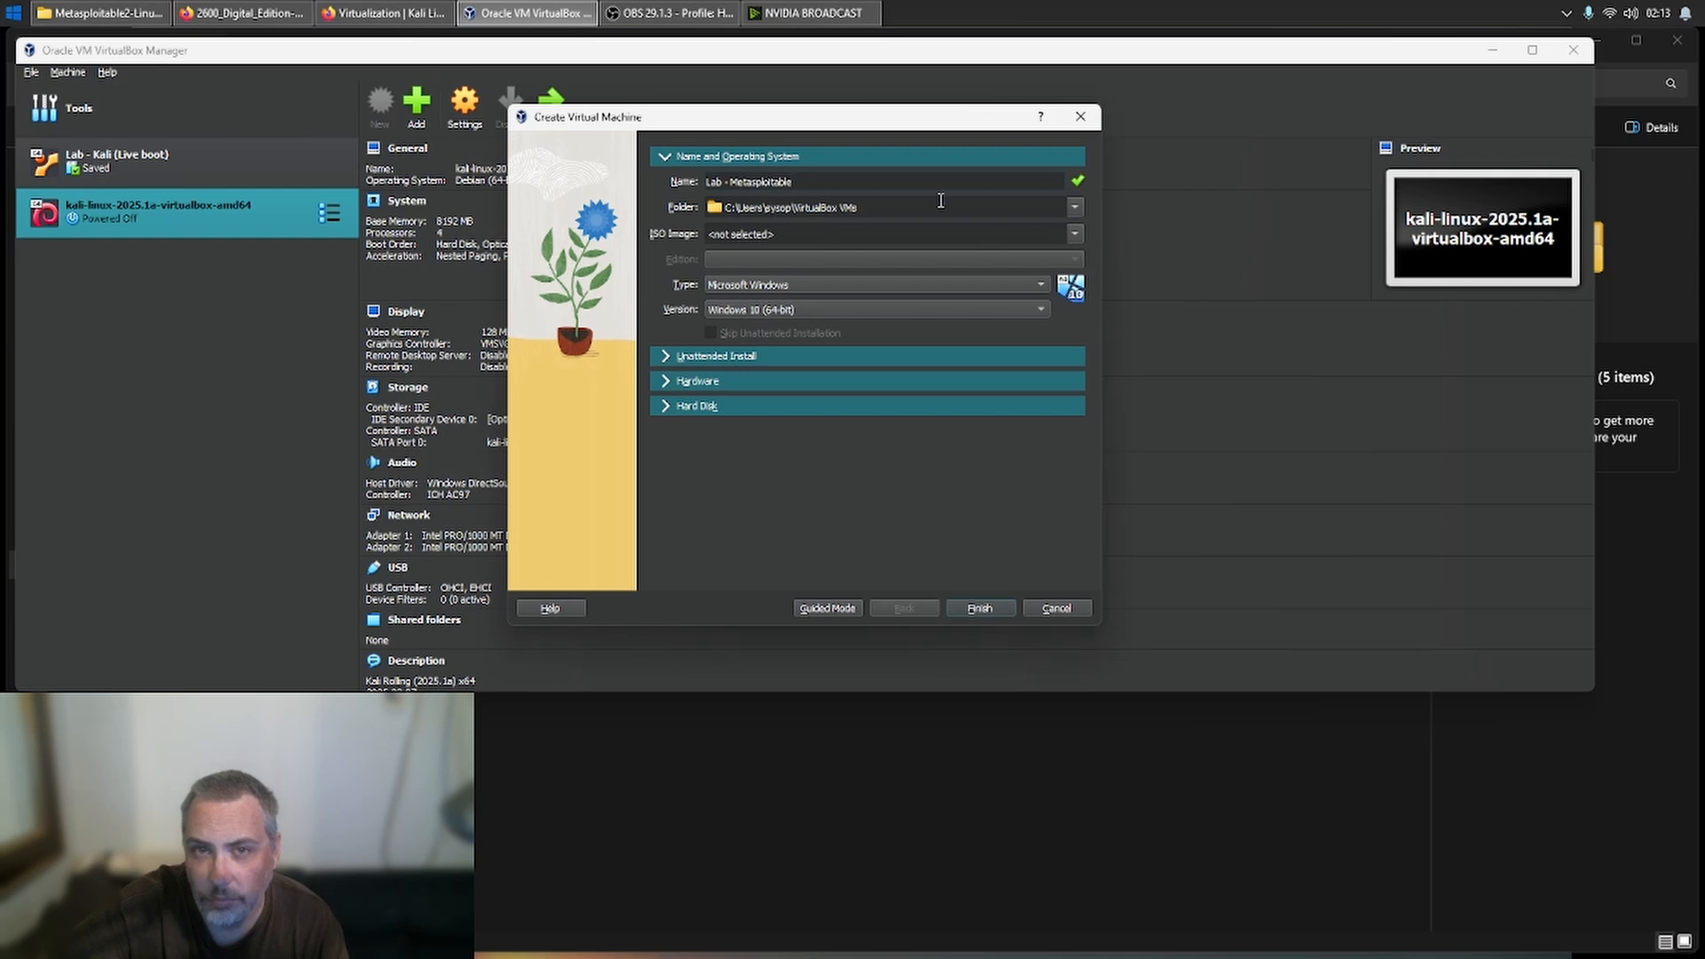
left_click(1075, 208)
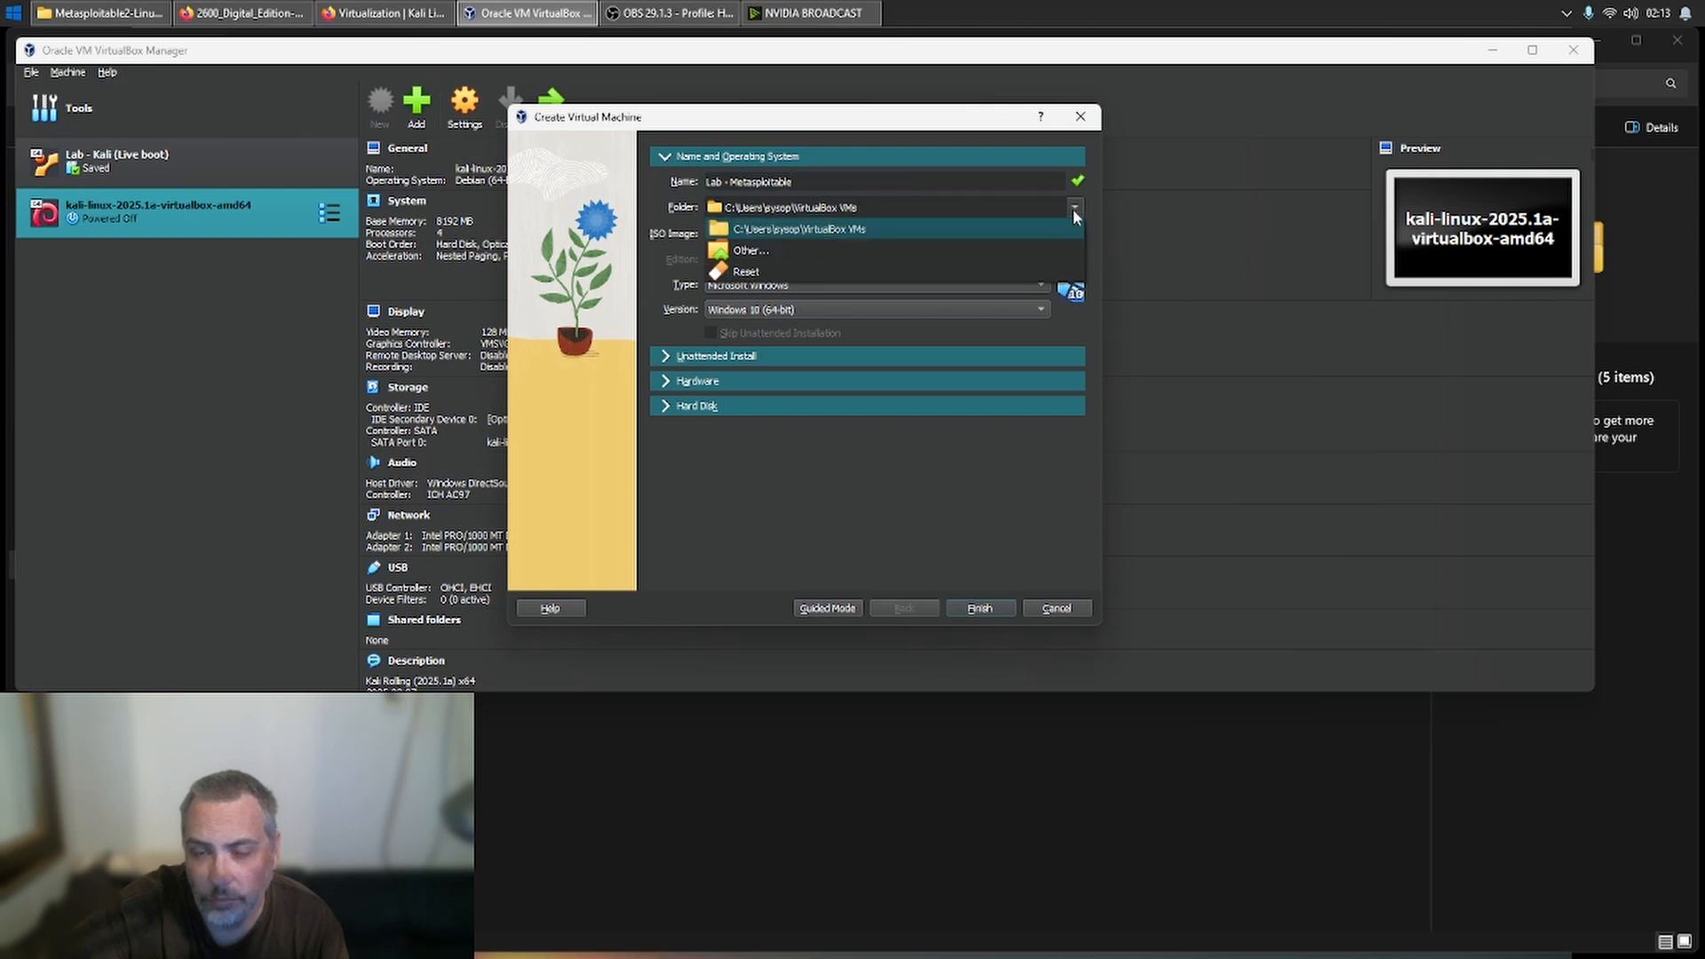
left_click(942, 251)
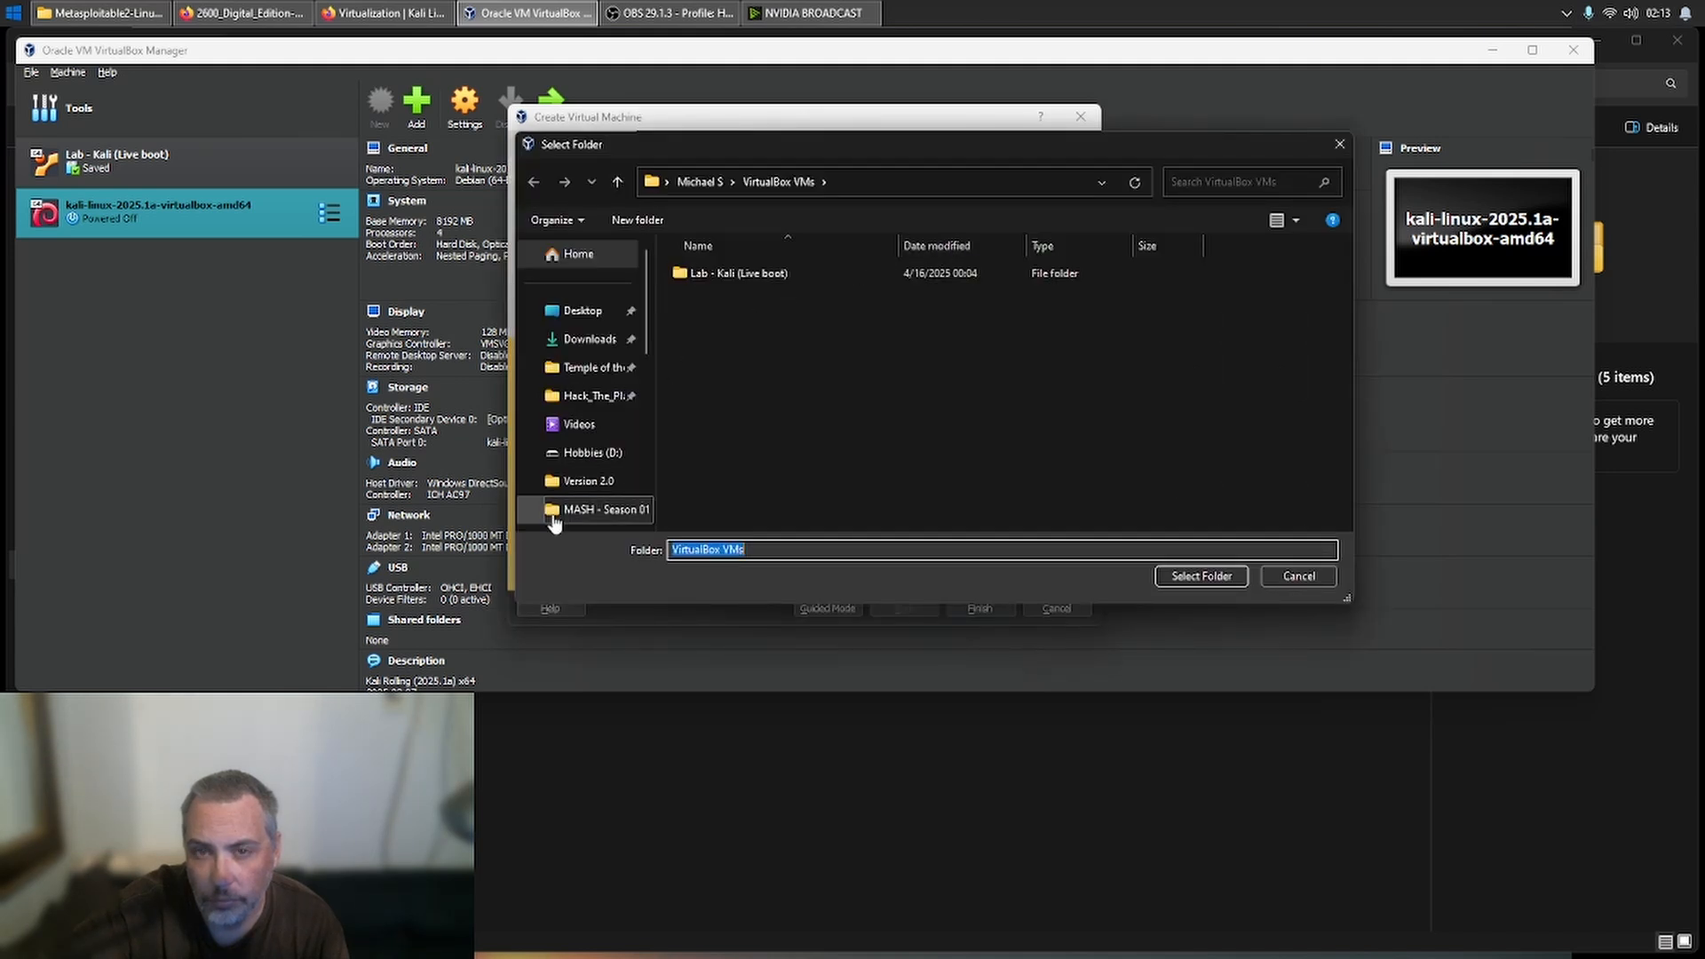
left_click(573, 455)
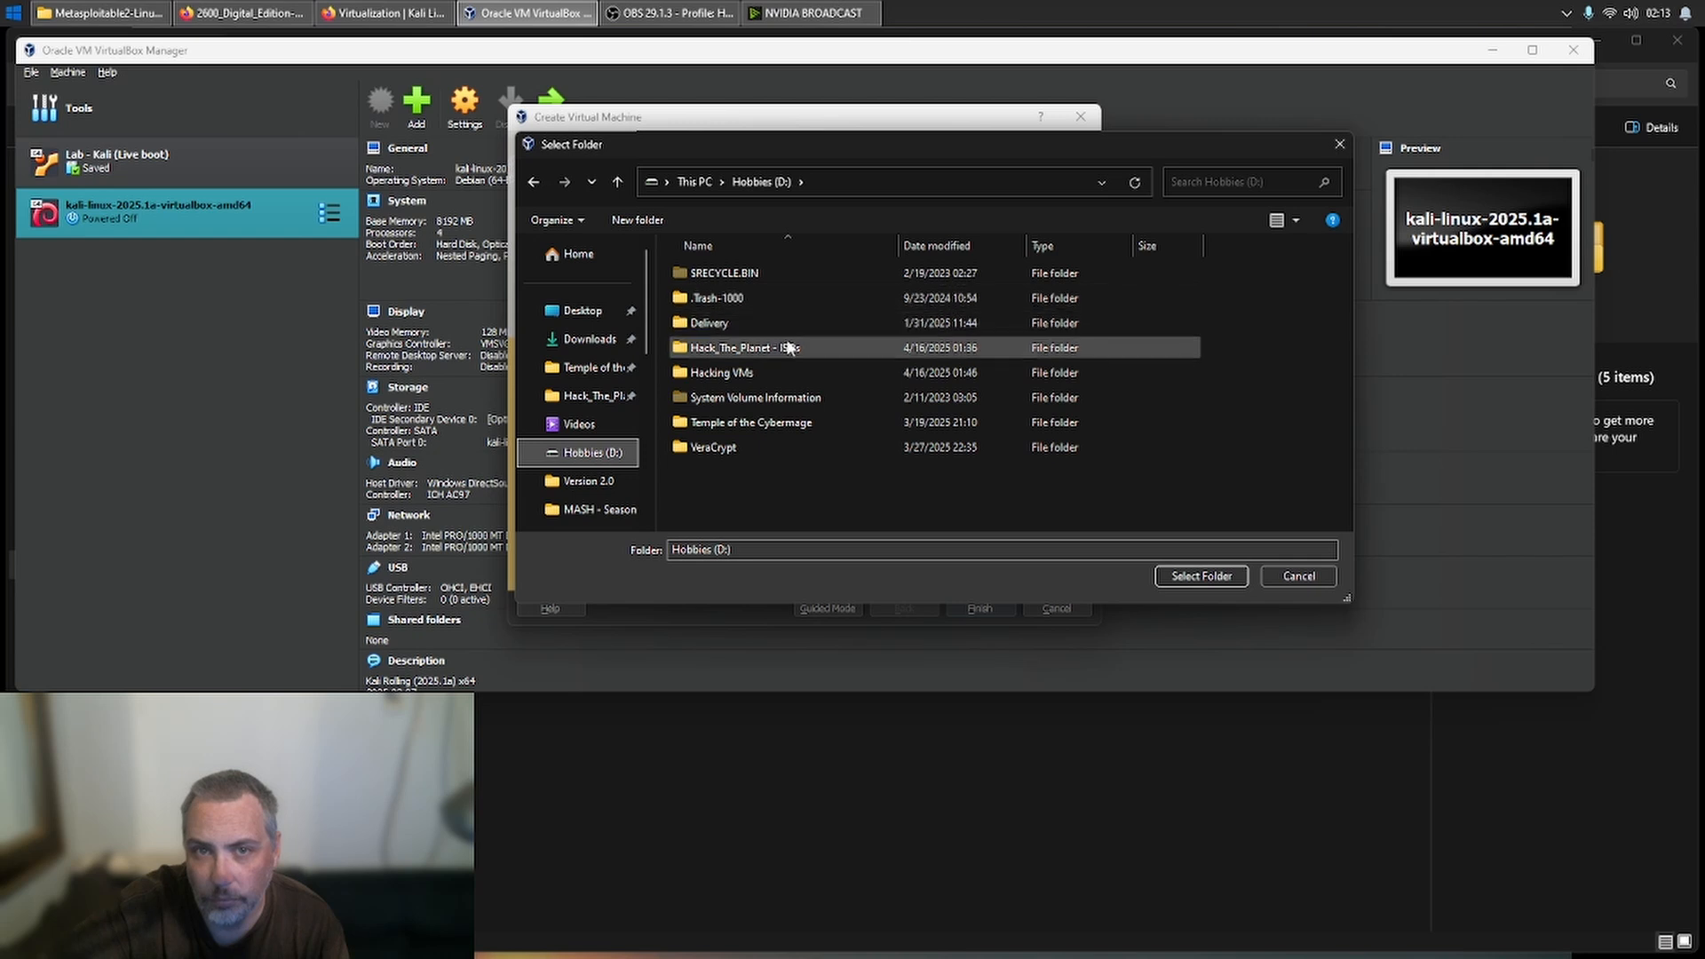
double_click(774, 374)
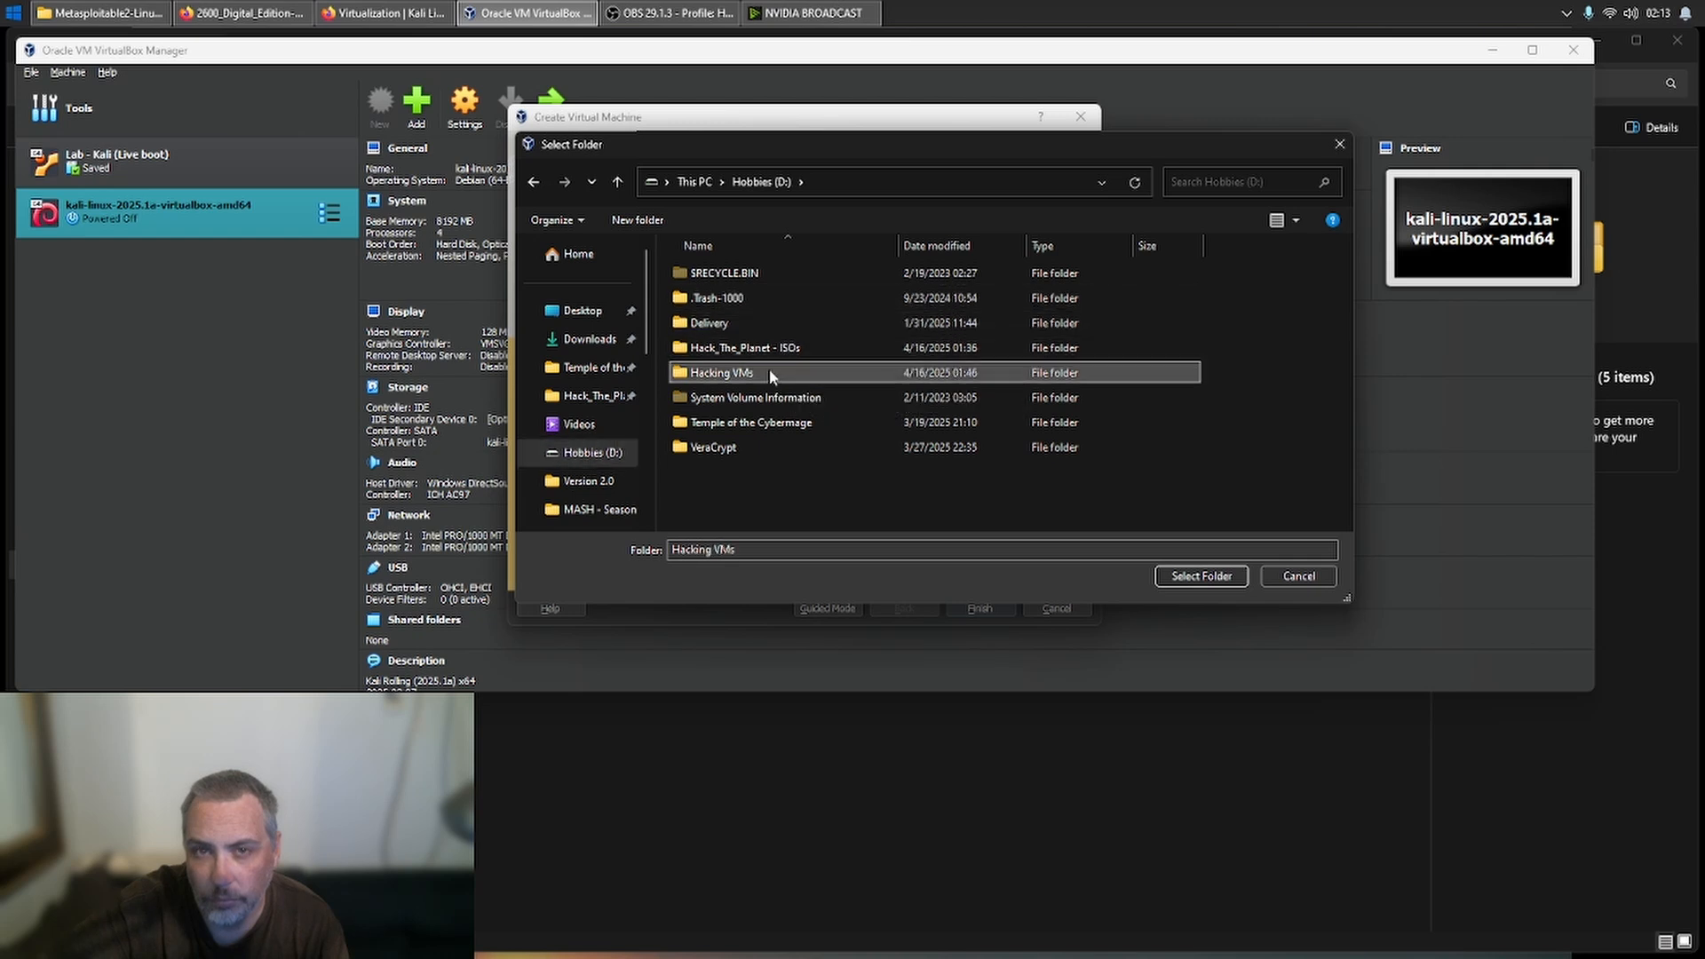
left_click(1201, 577)
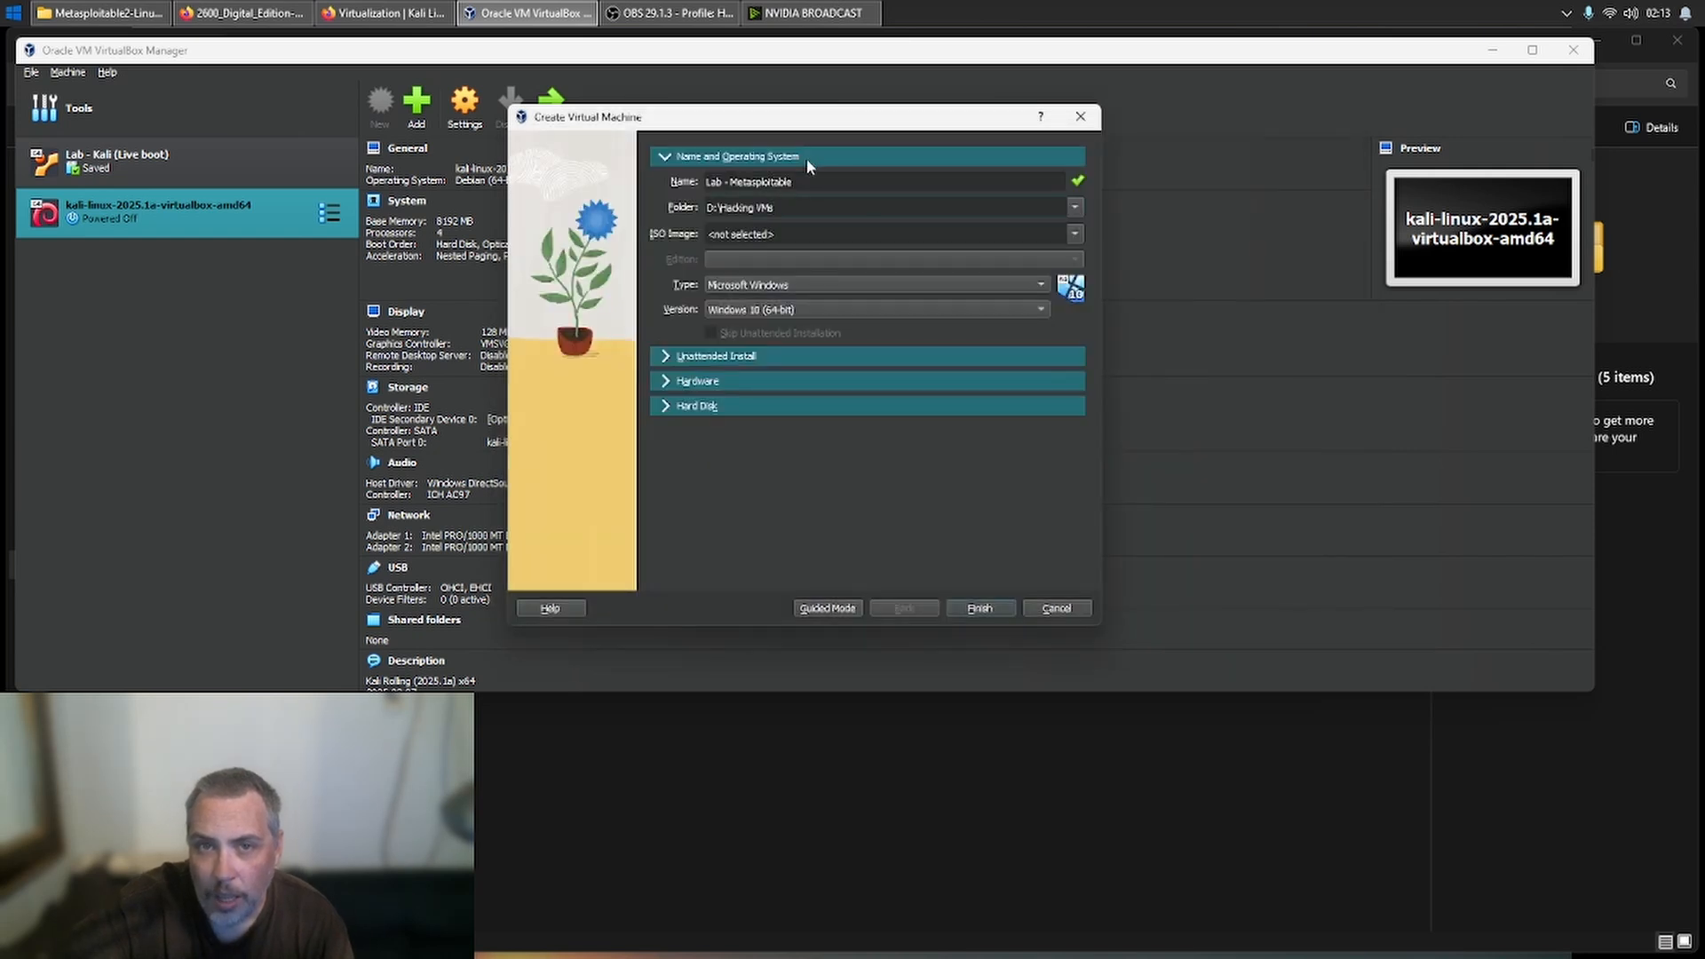
- Change the new machine's name to Lab - Metasploitable2
double_click(768, 182)
key("End")
type("2")
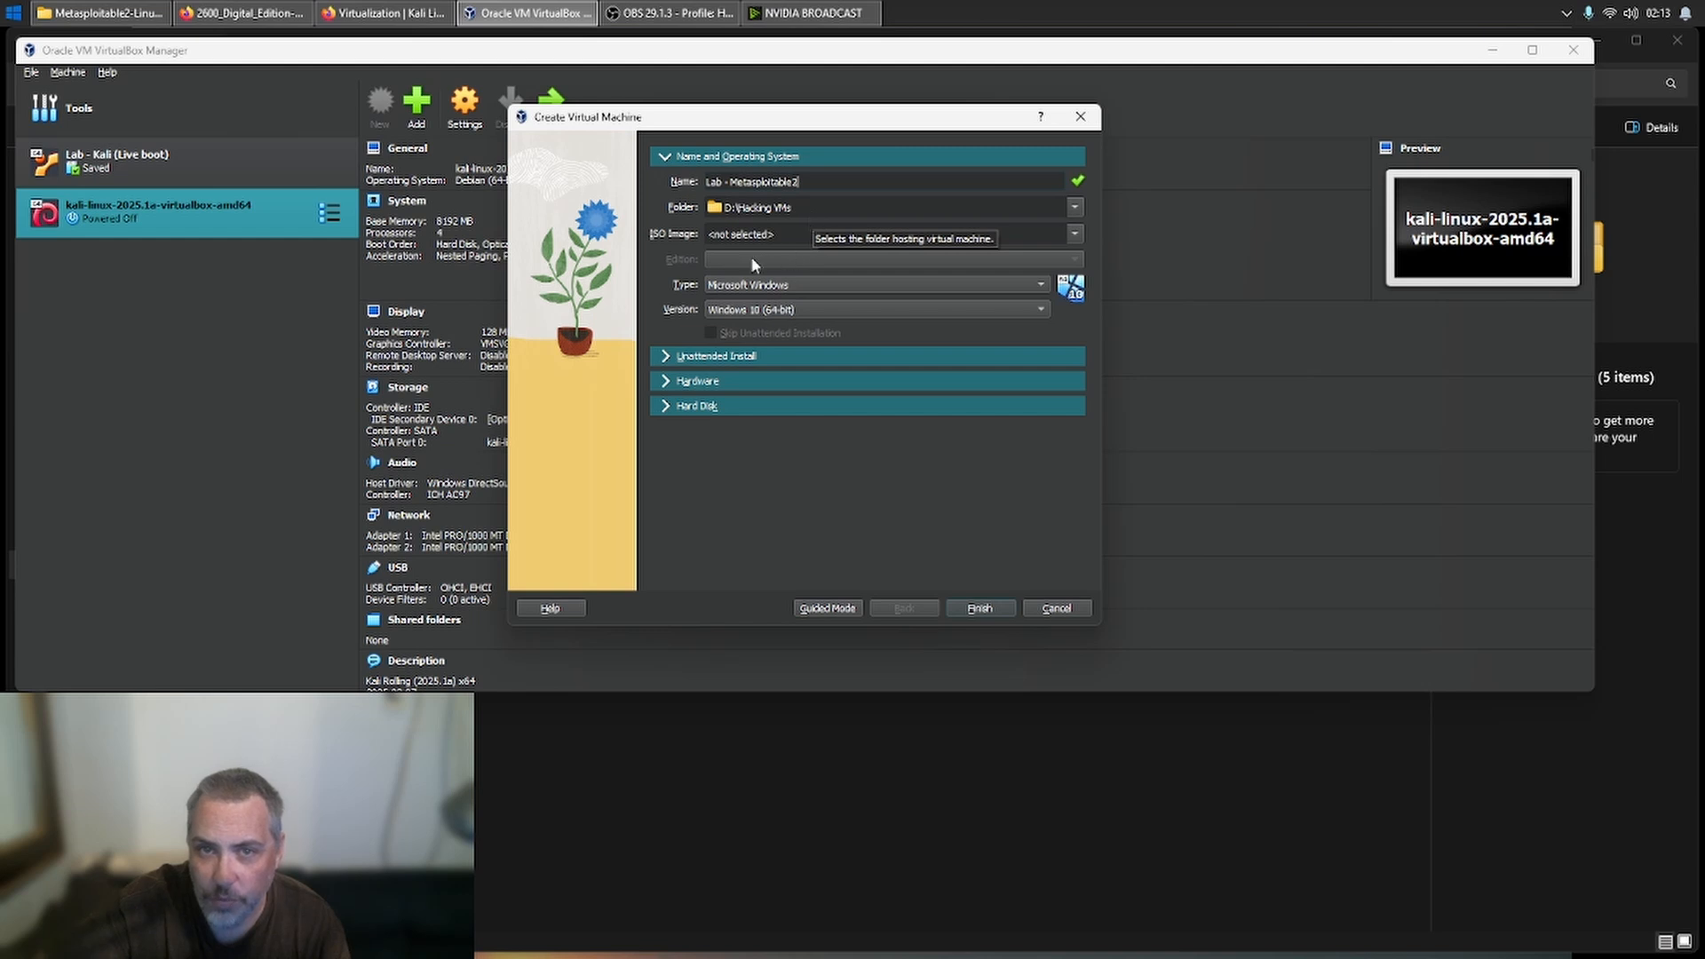
- Set the new machine's operating system type to Linux and its version to Other Linux (64-bit)
left_click(761, 285)
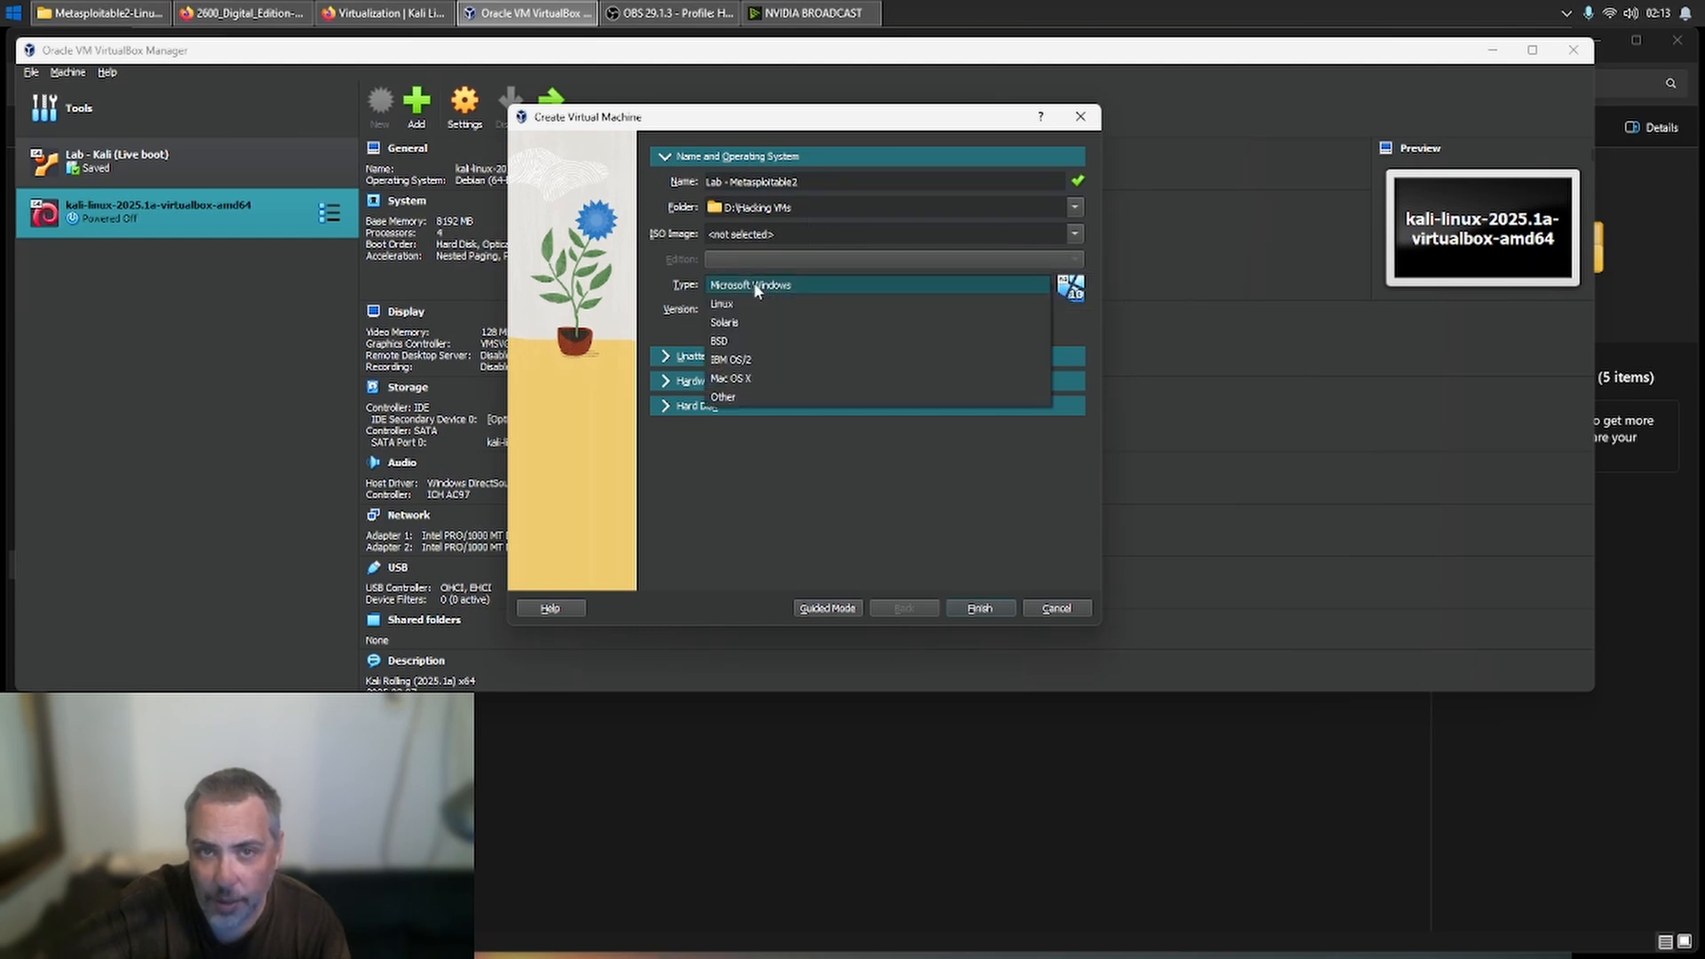
left_click(772, 304)
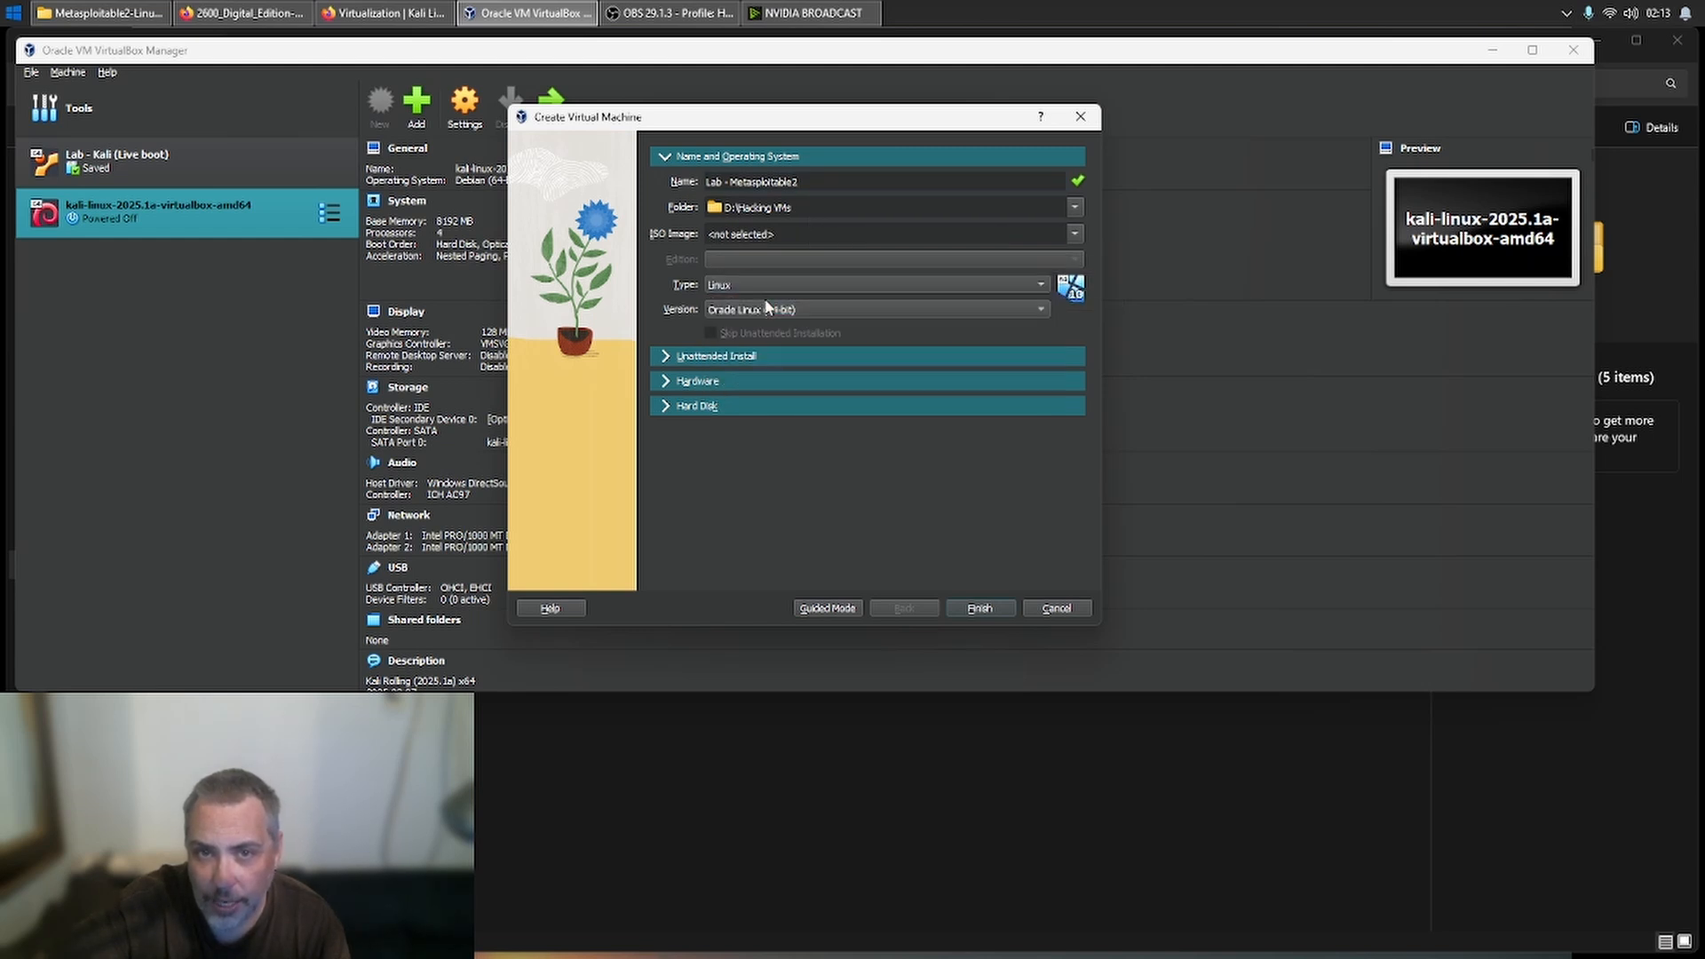
left_click(762, 307)
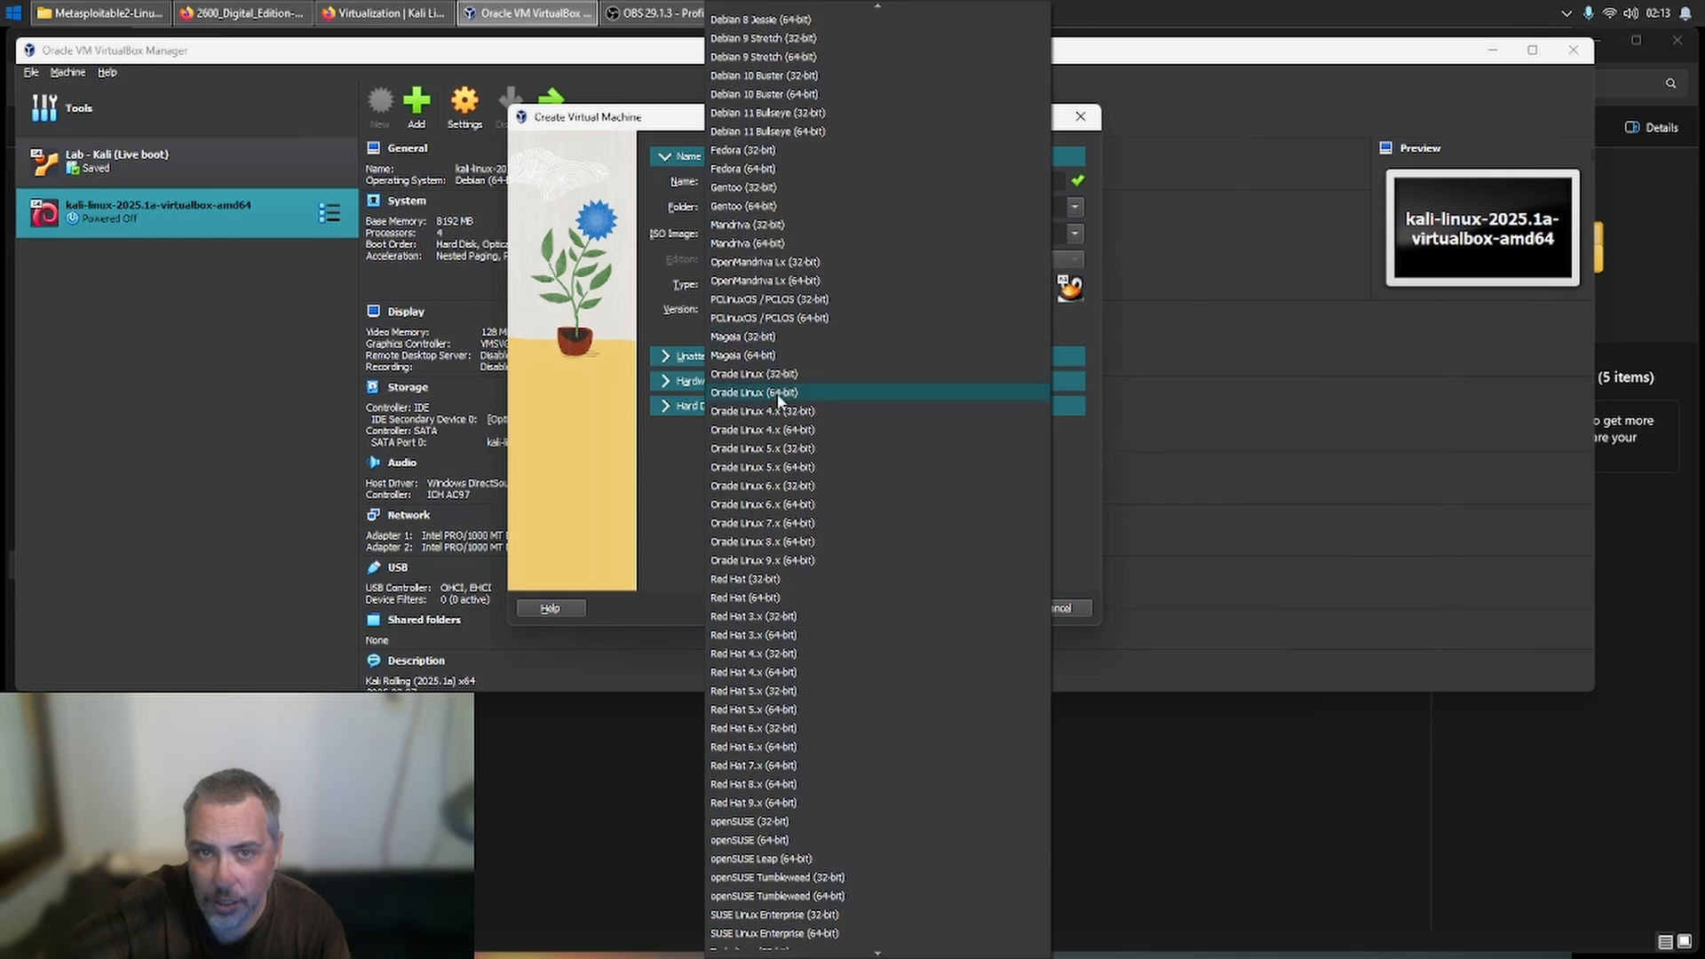
scroll(813, 553, "down", 2)
scroll(814, 553, "down", 13)
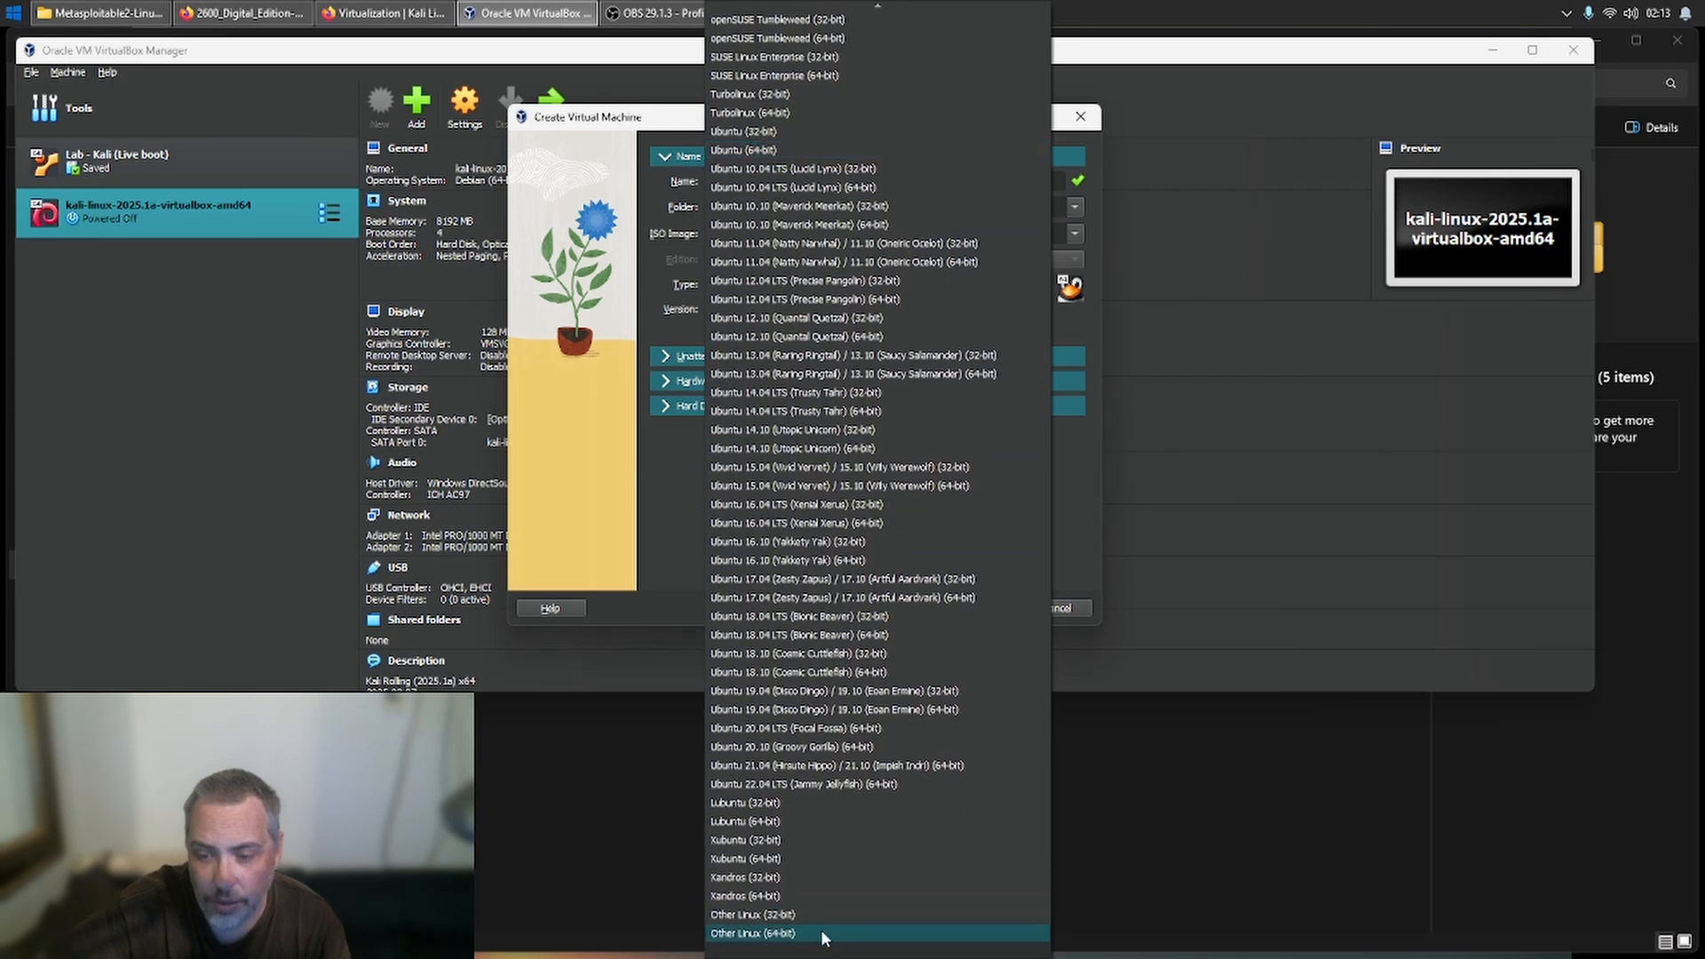
left_click(826, 932)
- Give the new machine 4608 MB of base memory and 2 processors
left_click(667, 354)
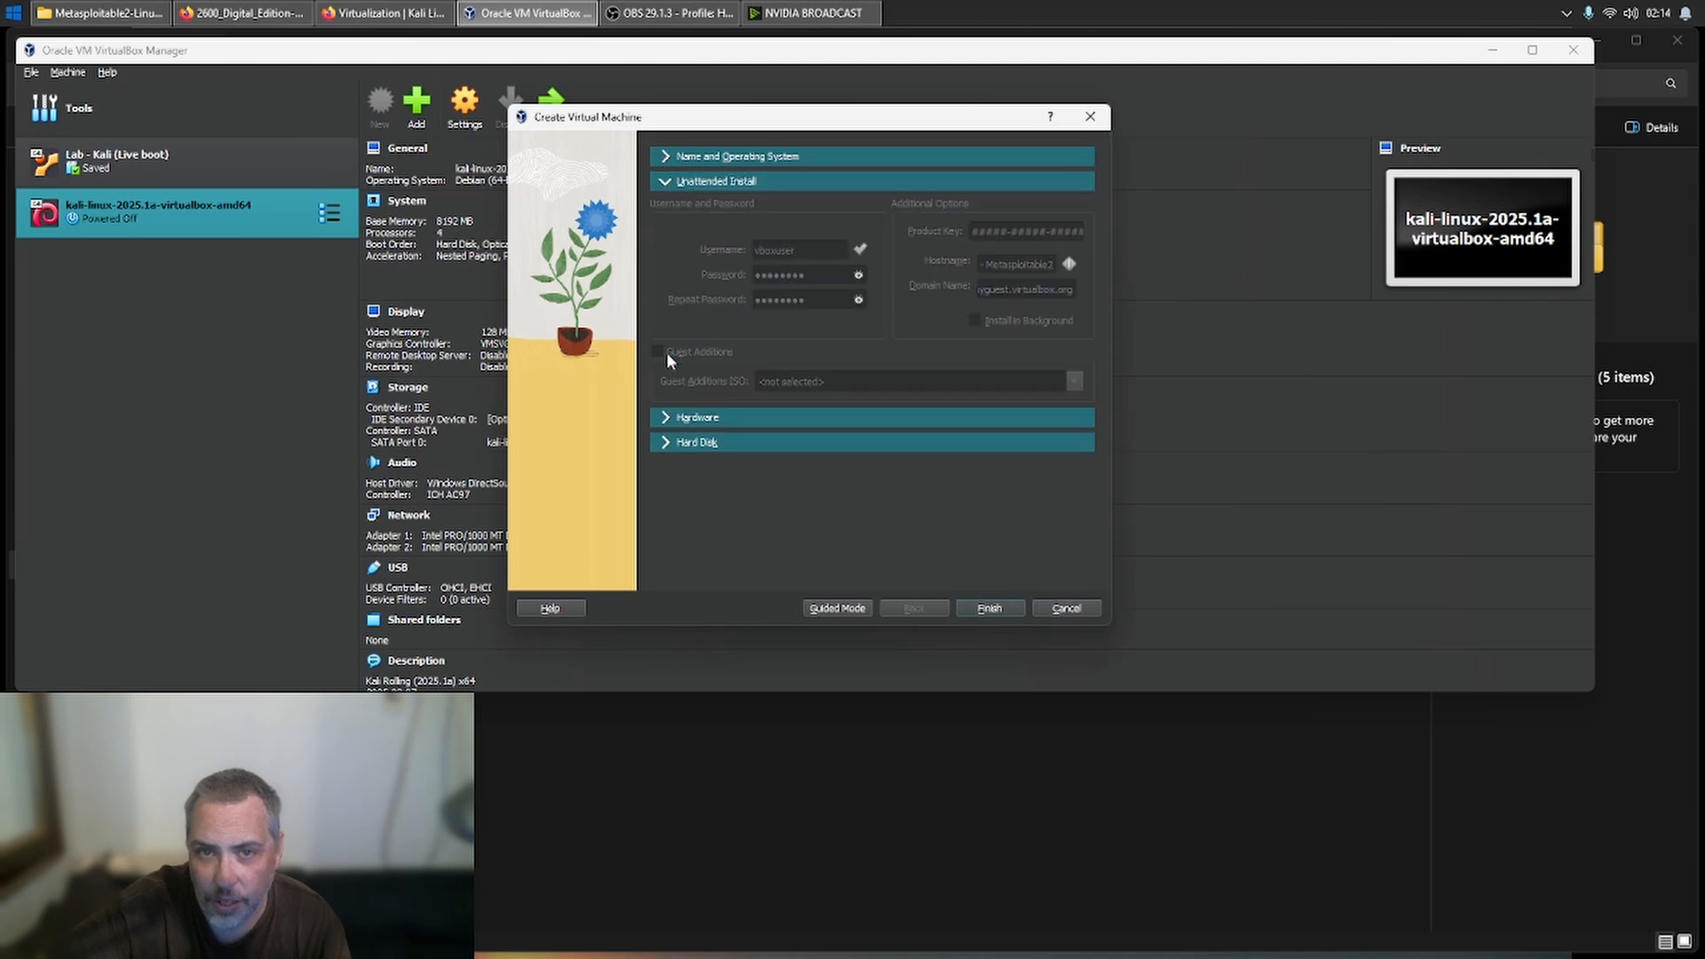
left_click(684, 418)
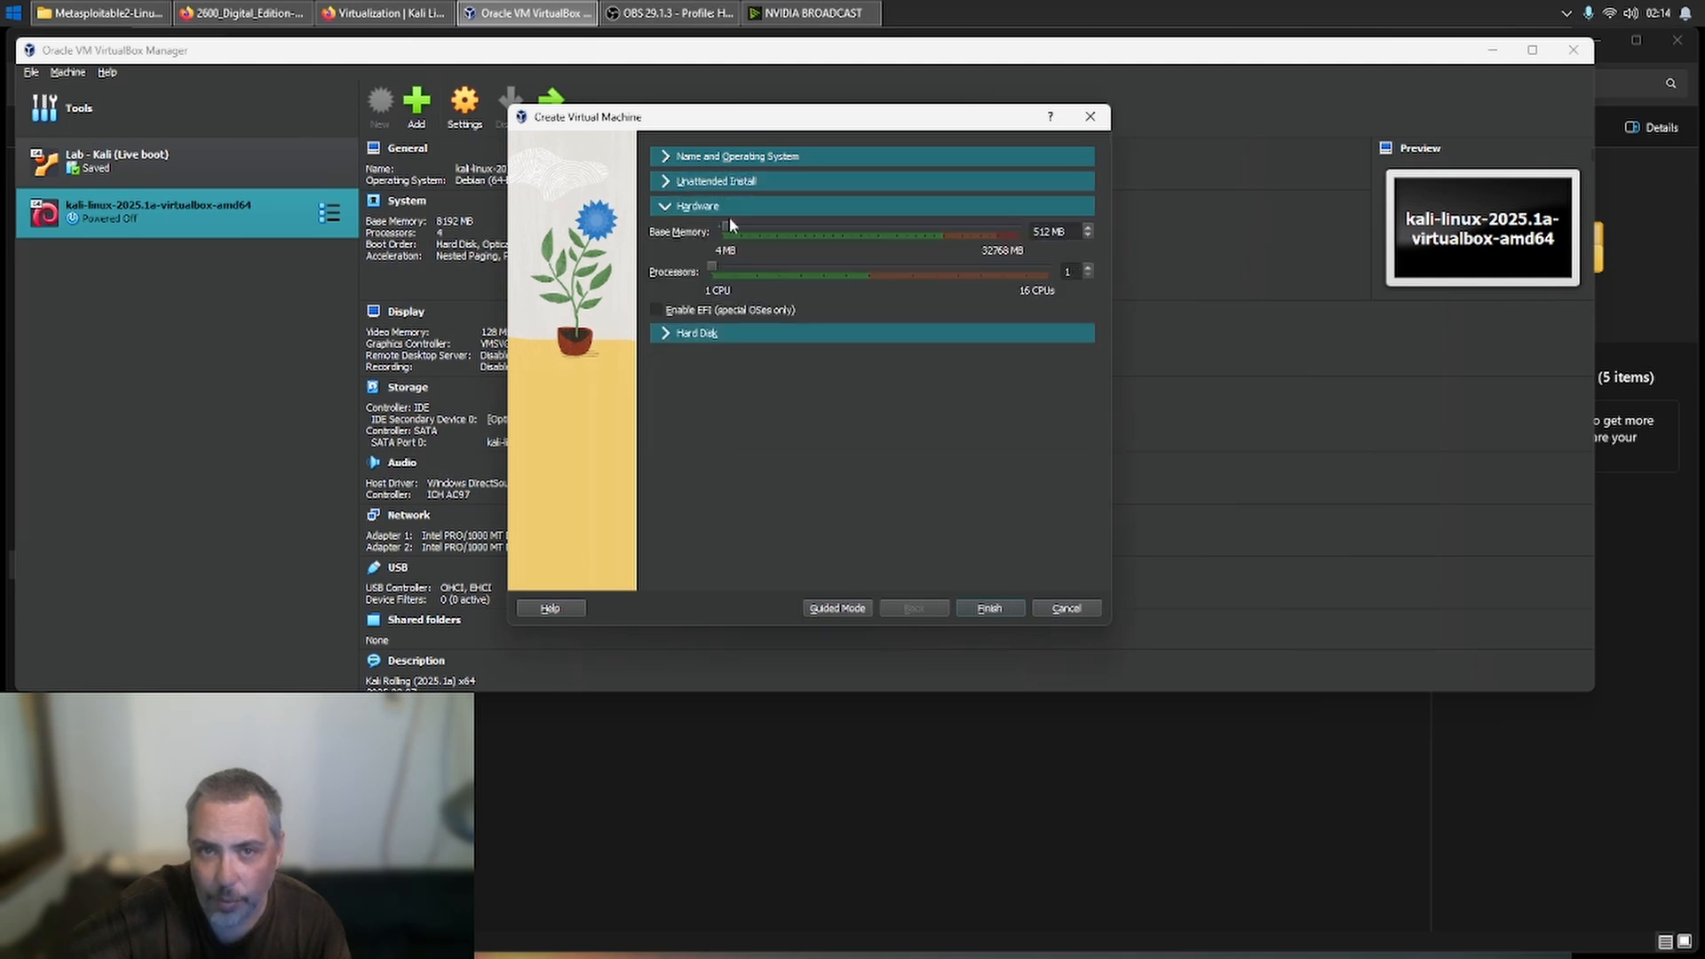
left_click(845, 227)
left_click(845, 233)
left_click(846, 232)
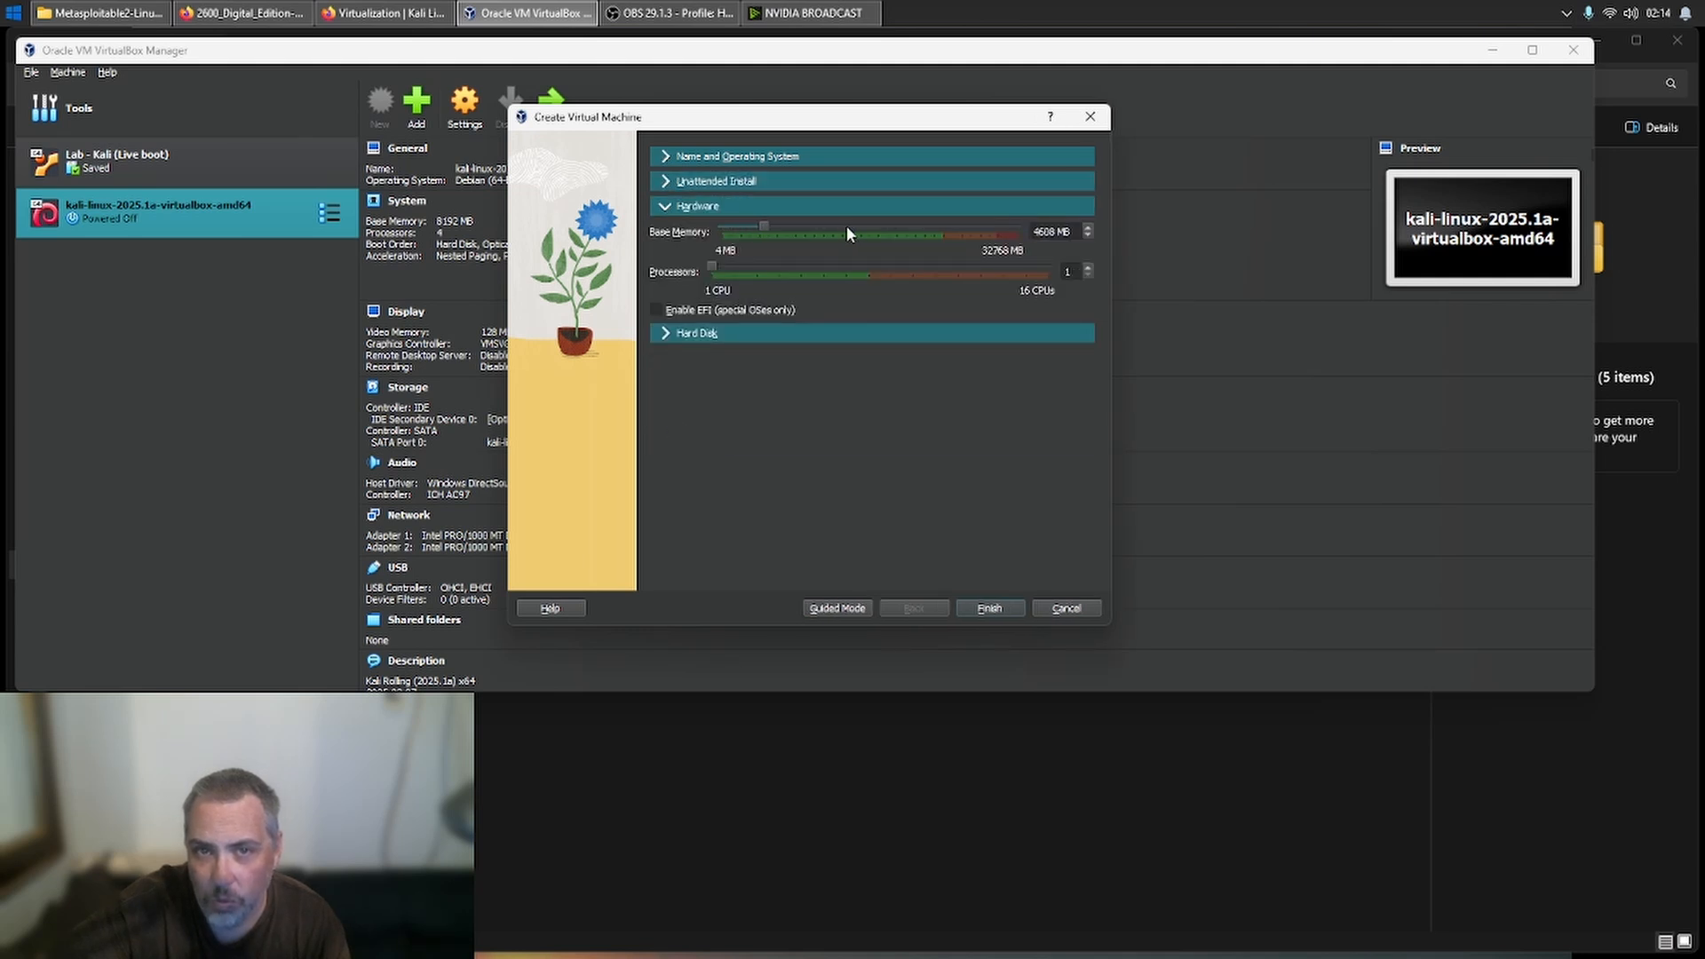
left_click(797, 267)
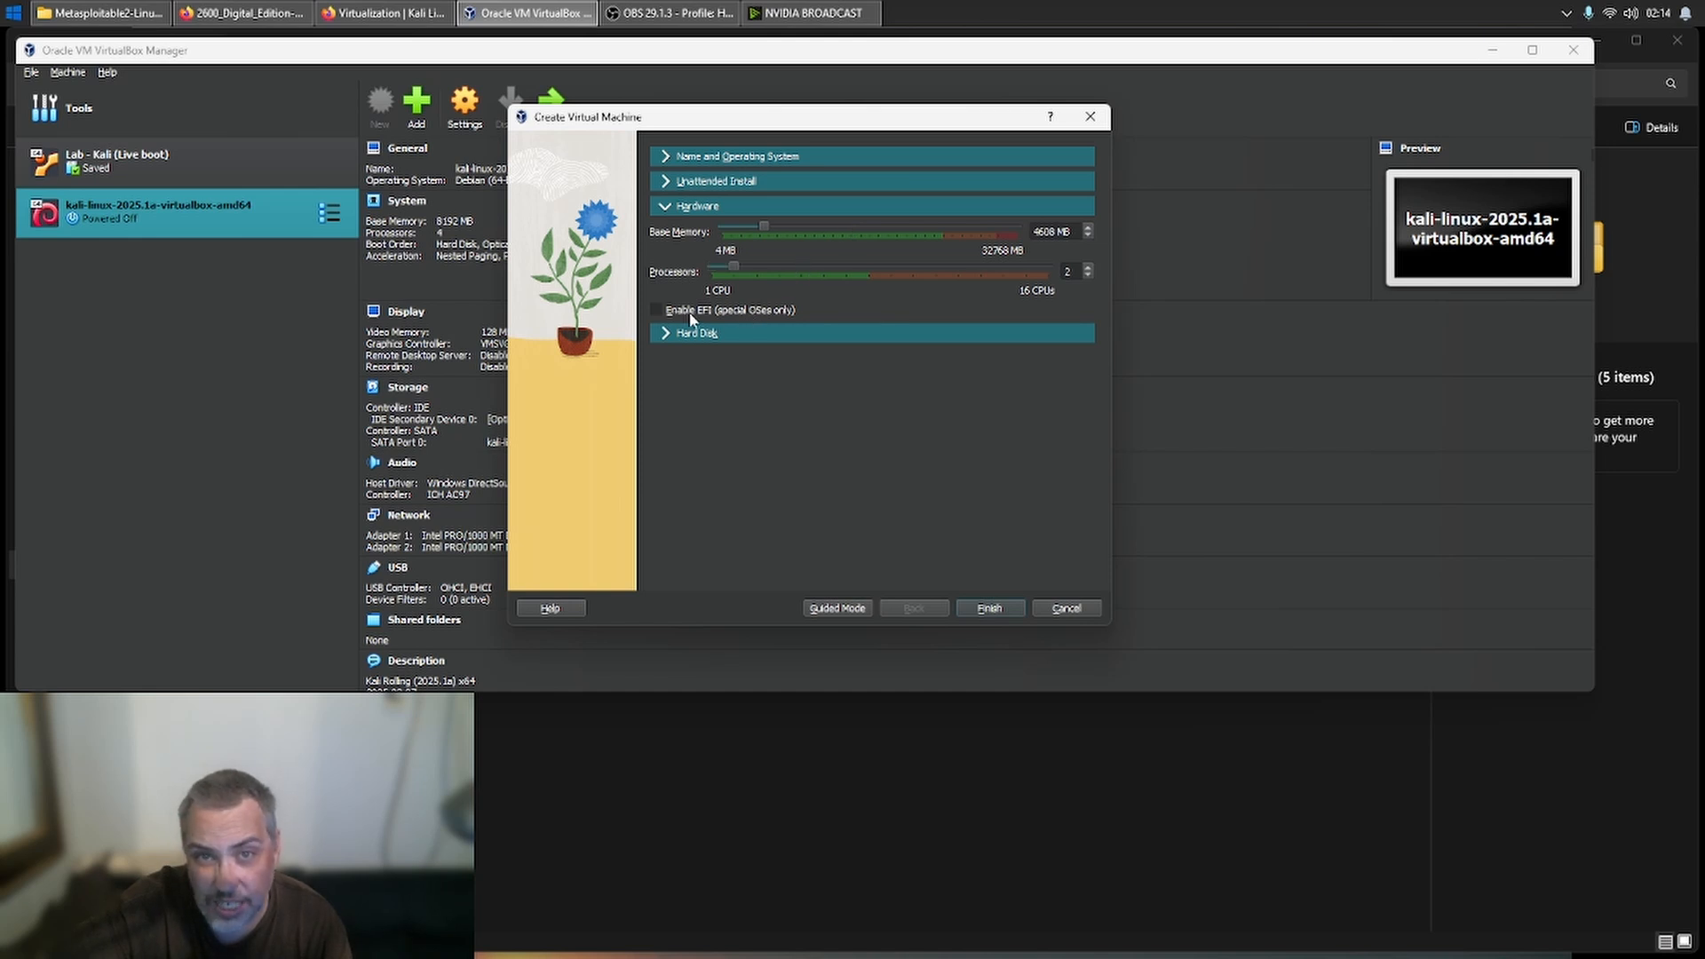
- Set the new machine to use an existing virtual hard disk file and open the hard disk selector
left_click(681, 332)
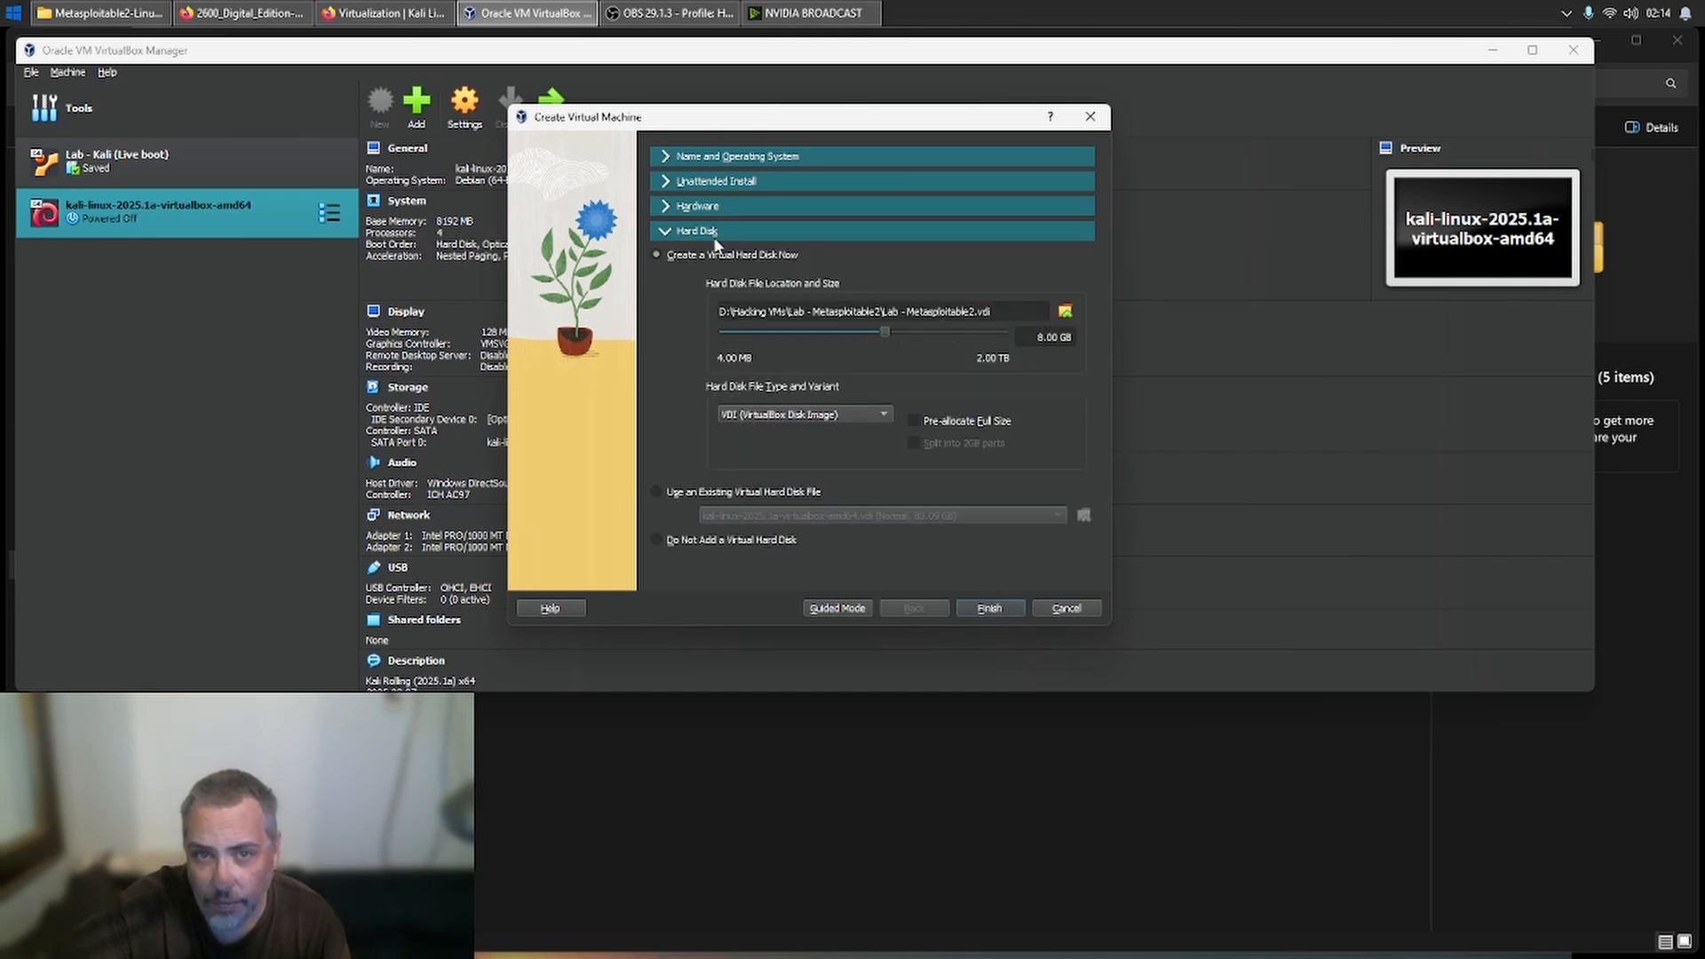
left_click(680, 497)
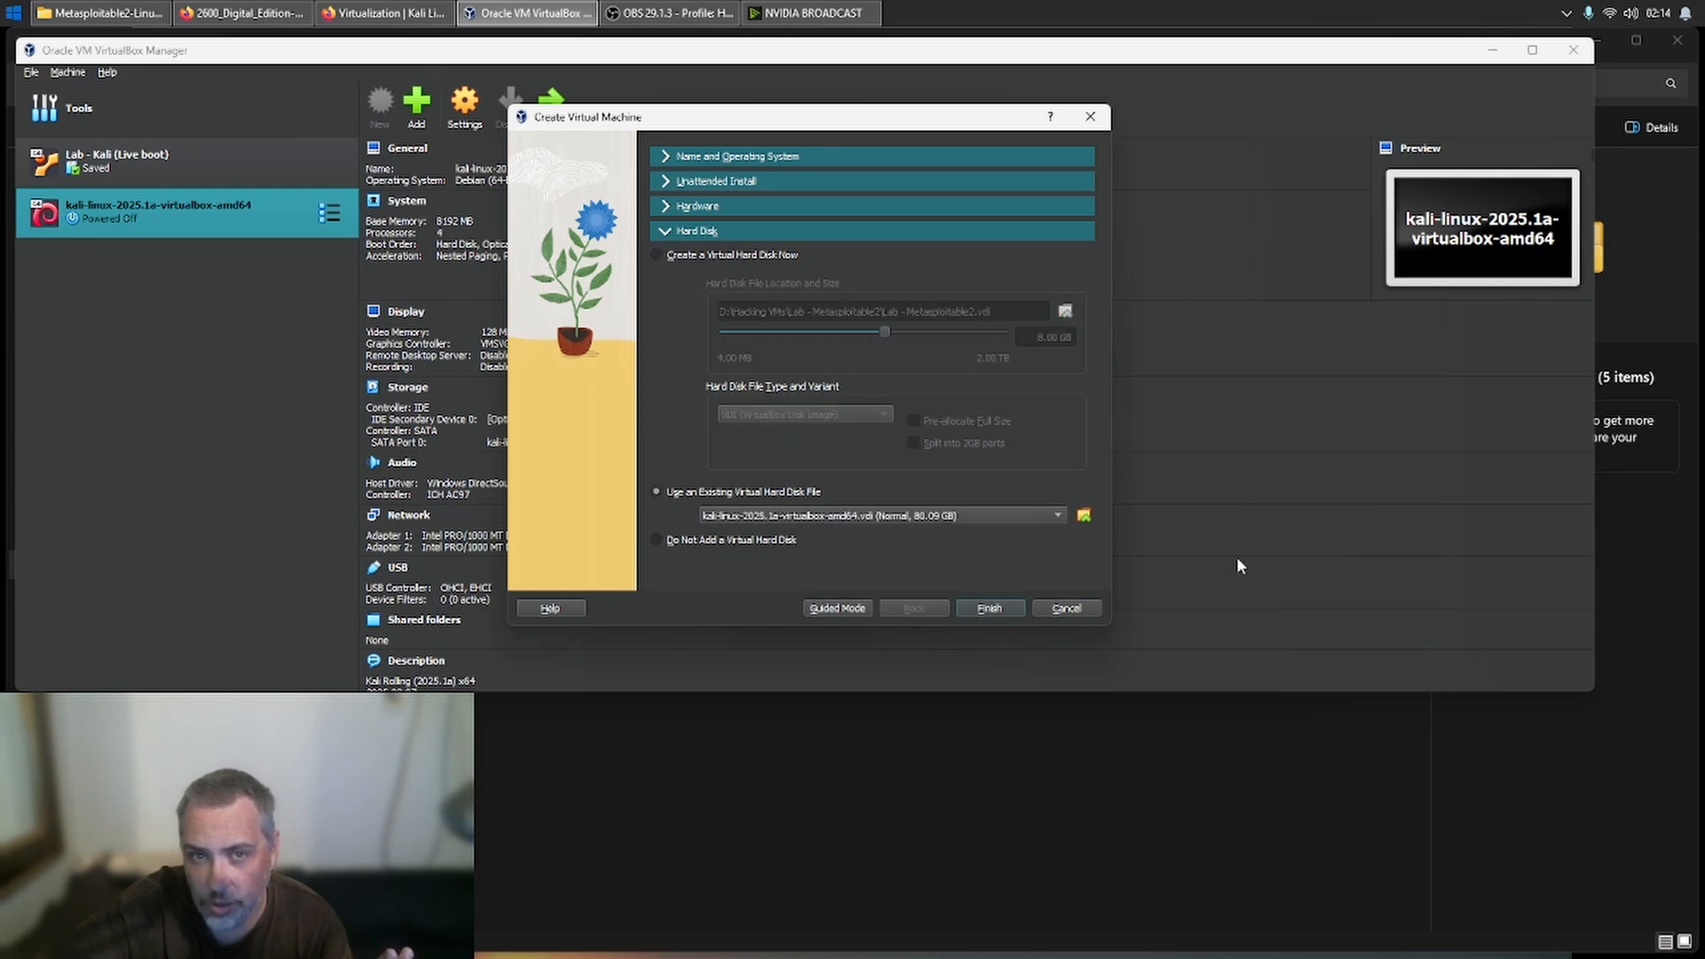
left_click(1086, 519)
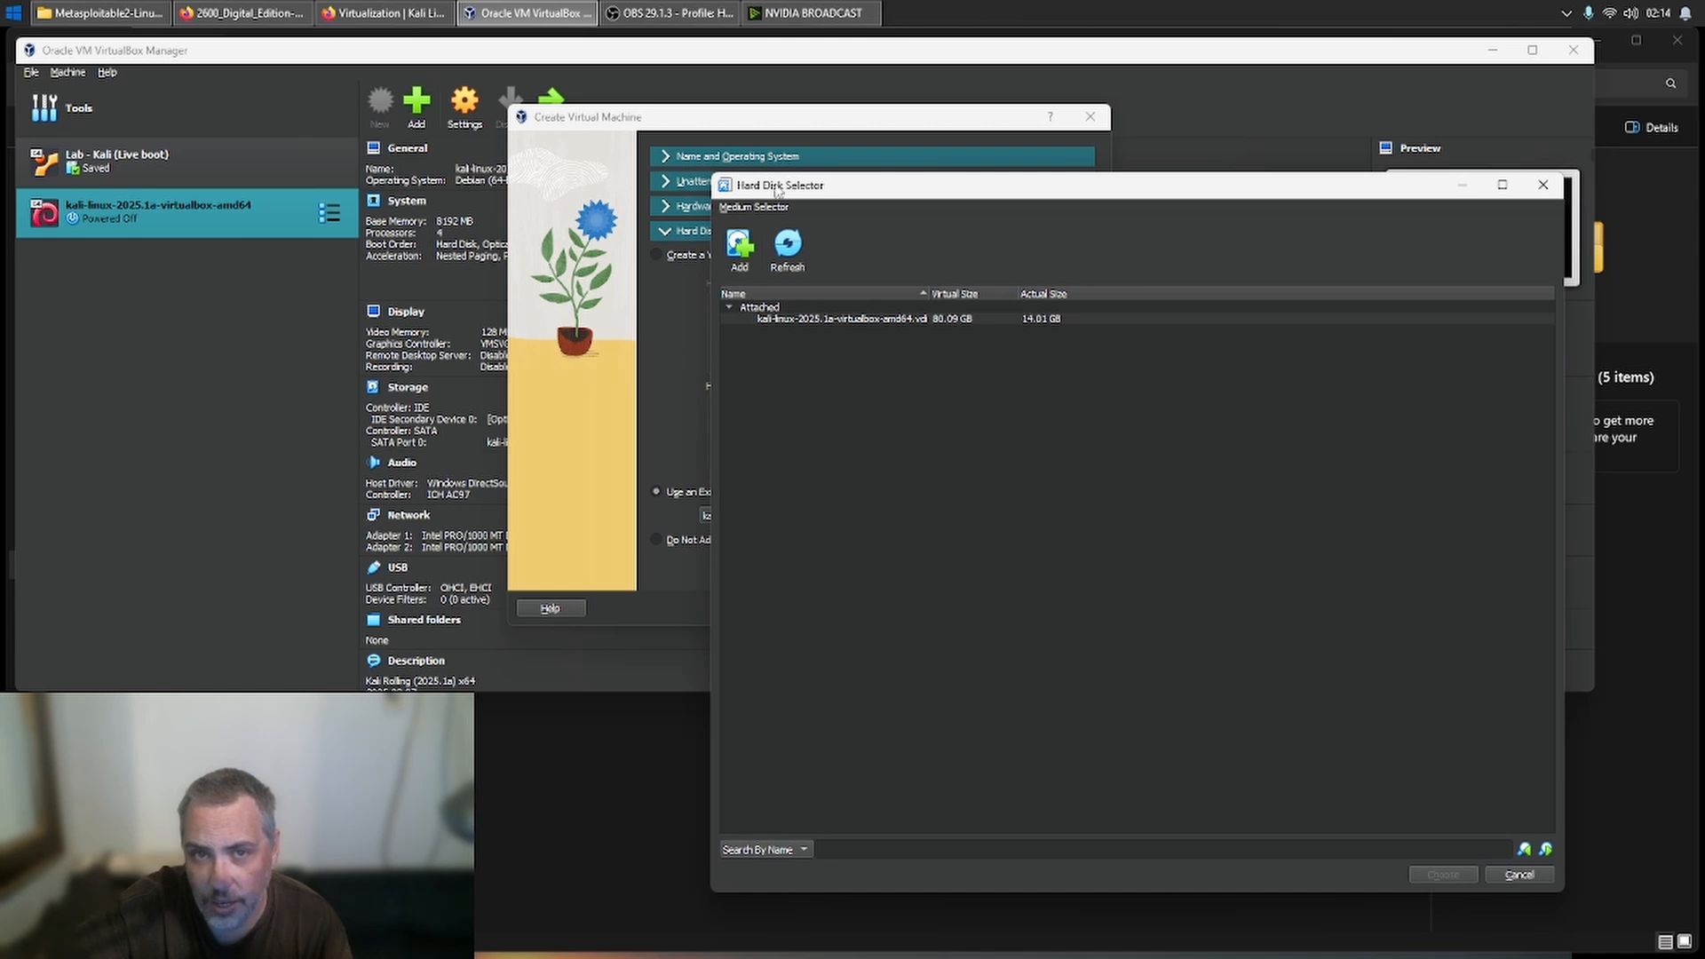
left_click(787, 318)
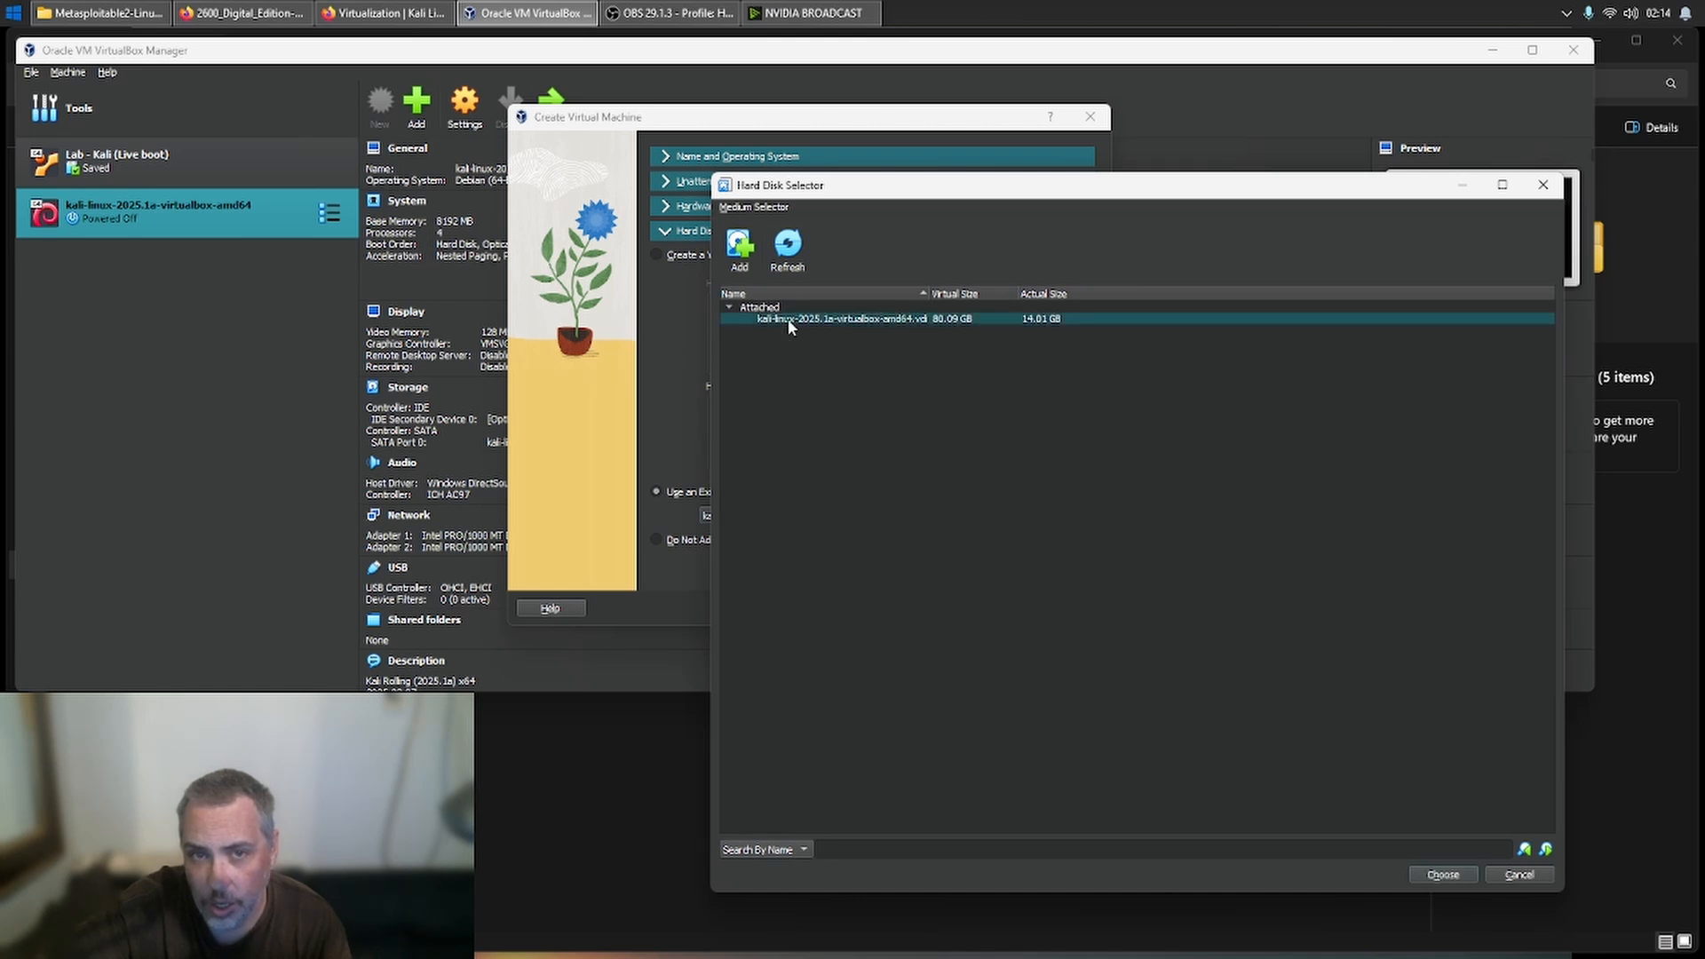
right_click(792, 350)
- Attach Metasploitable.vmdk from D:\Hack_The_Planet - ISOs\Metasploitable2-Linux as the hard disk and finish creating the machine
left_click(738, 250)
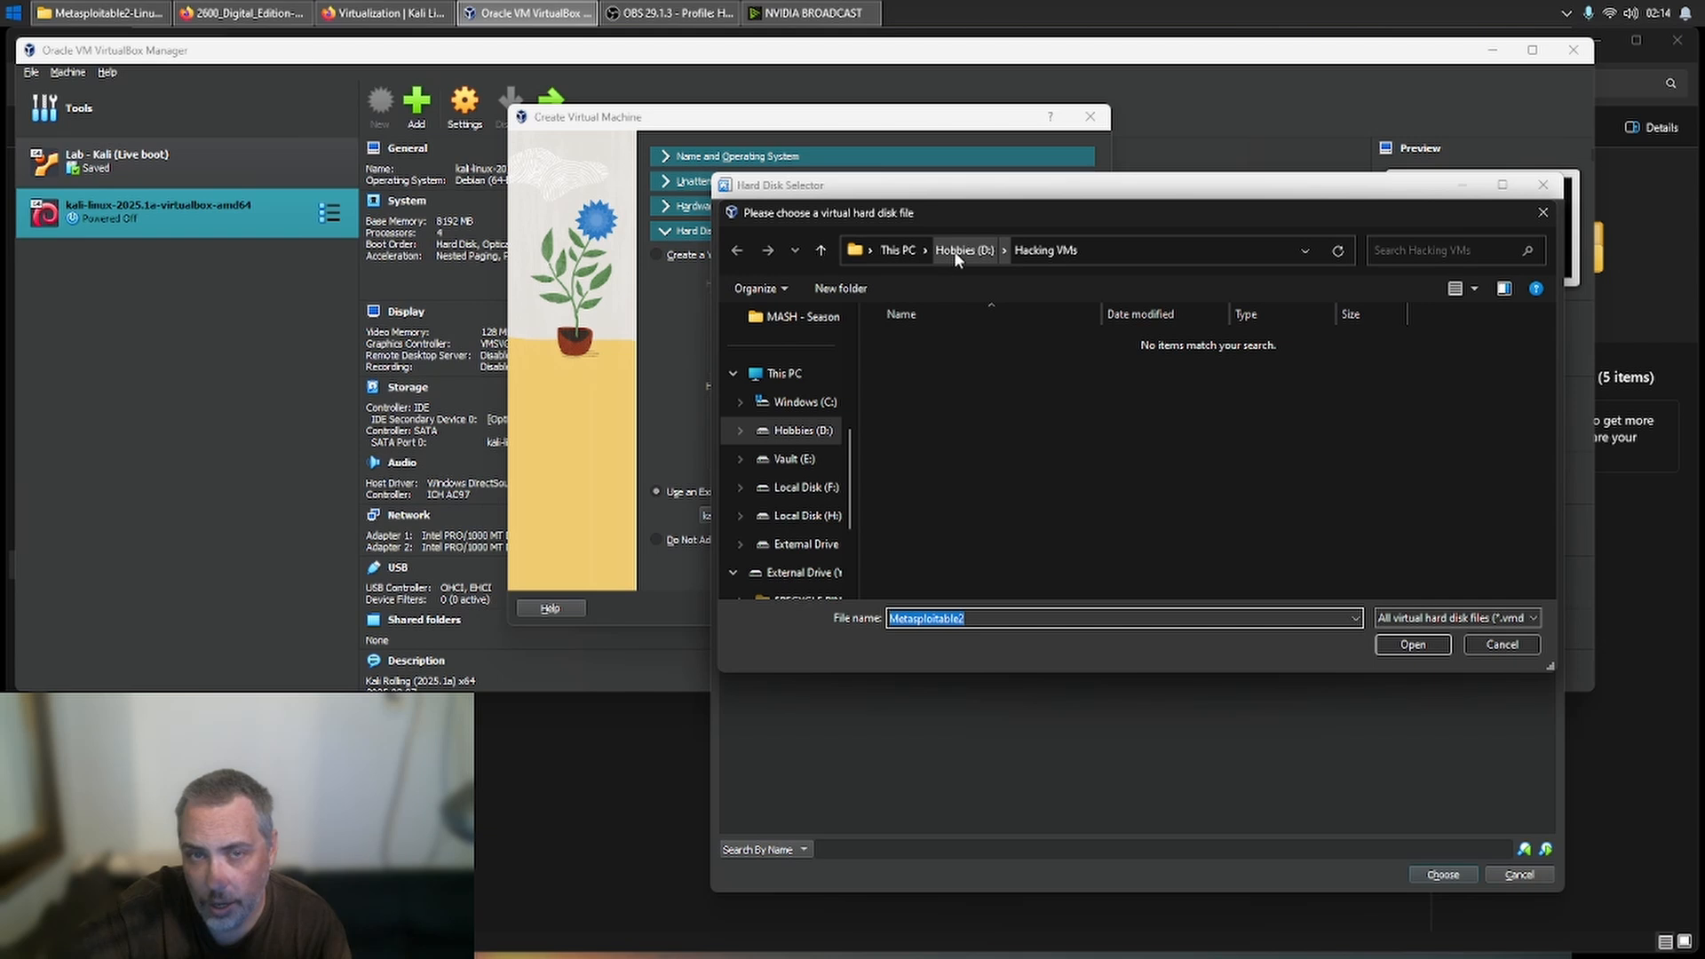
scroll(764, 550, "down", 1)
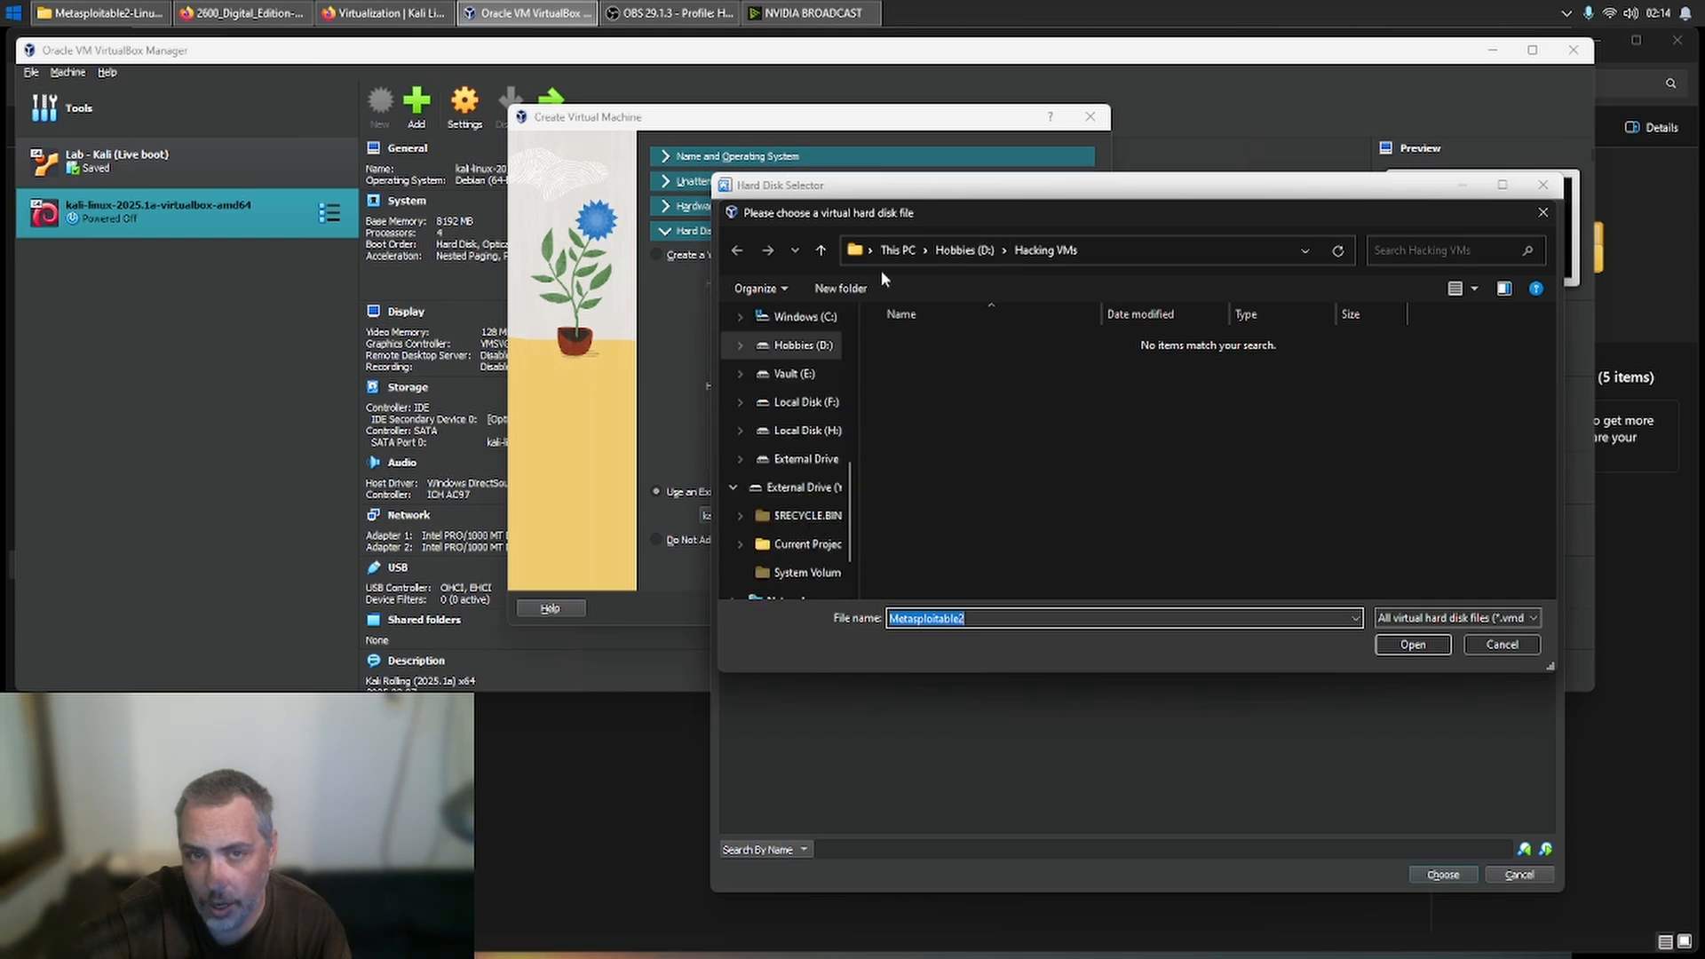
left_click(937, 251)
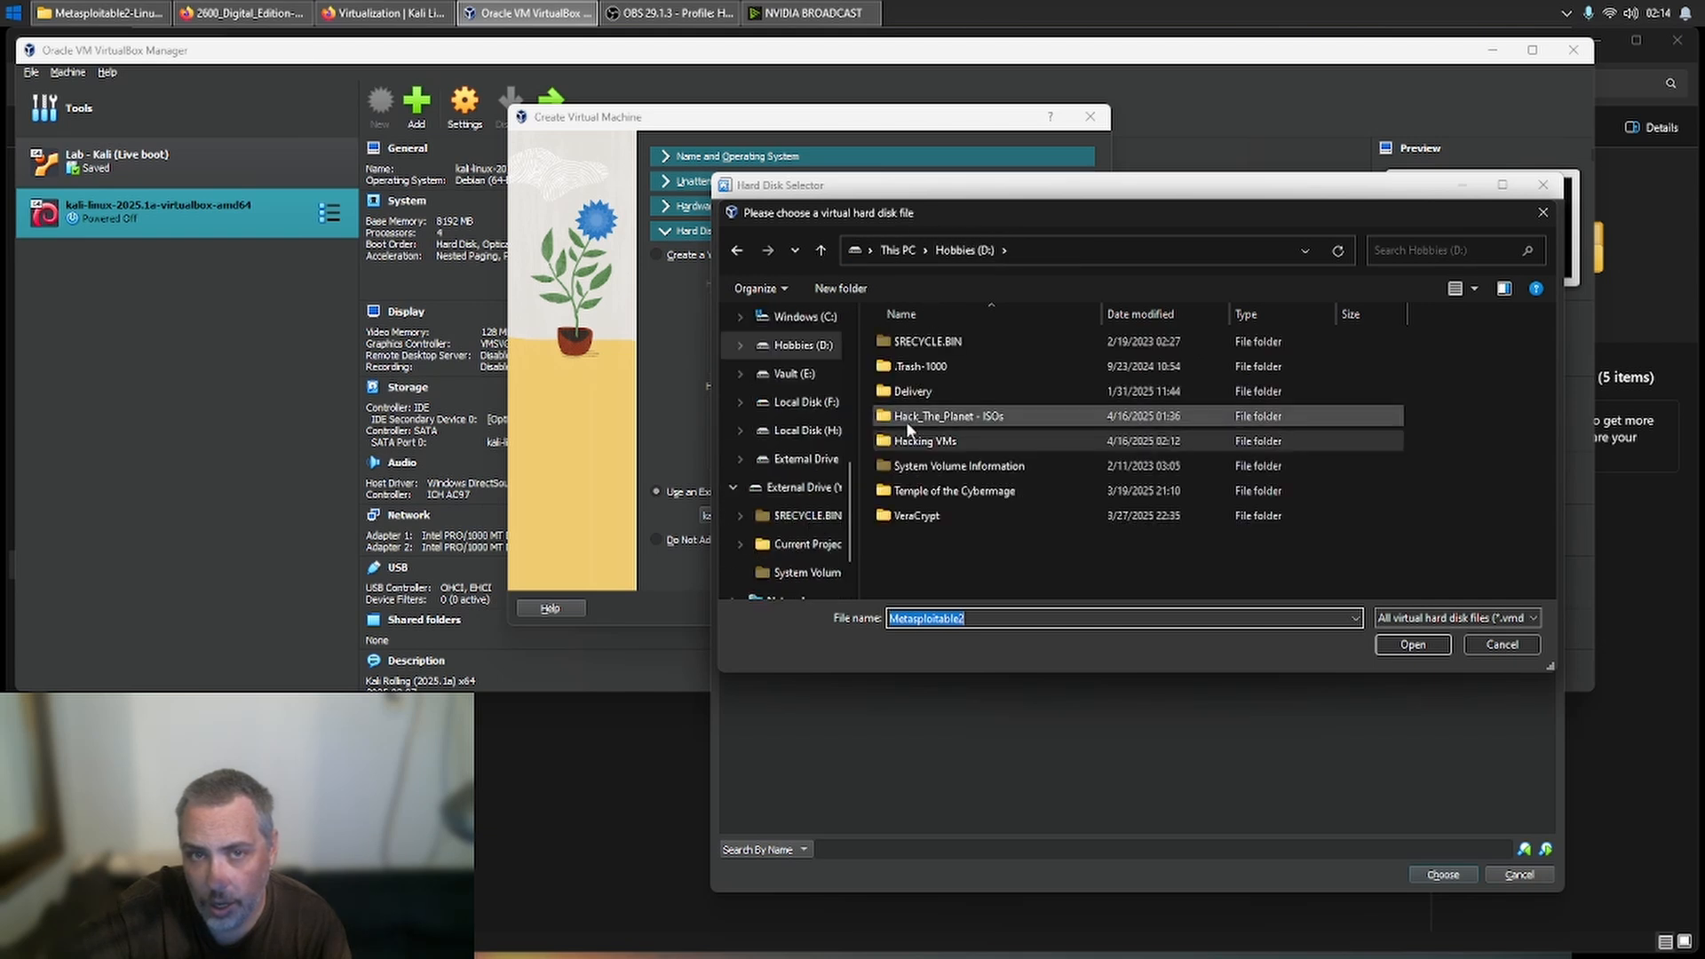
double_click(933, 417)
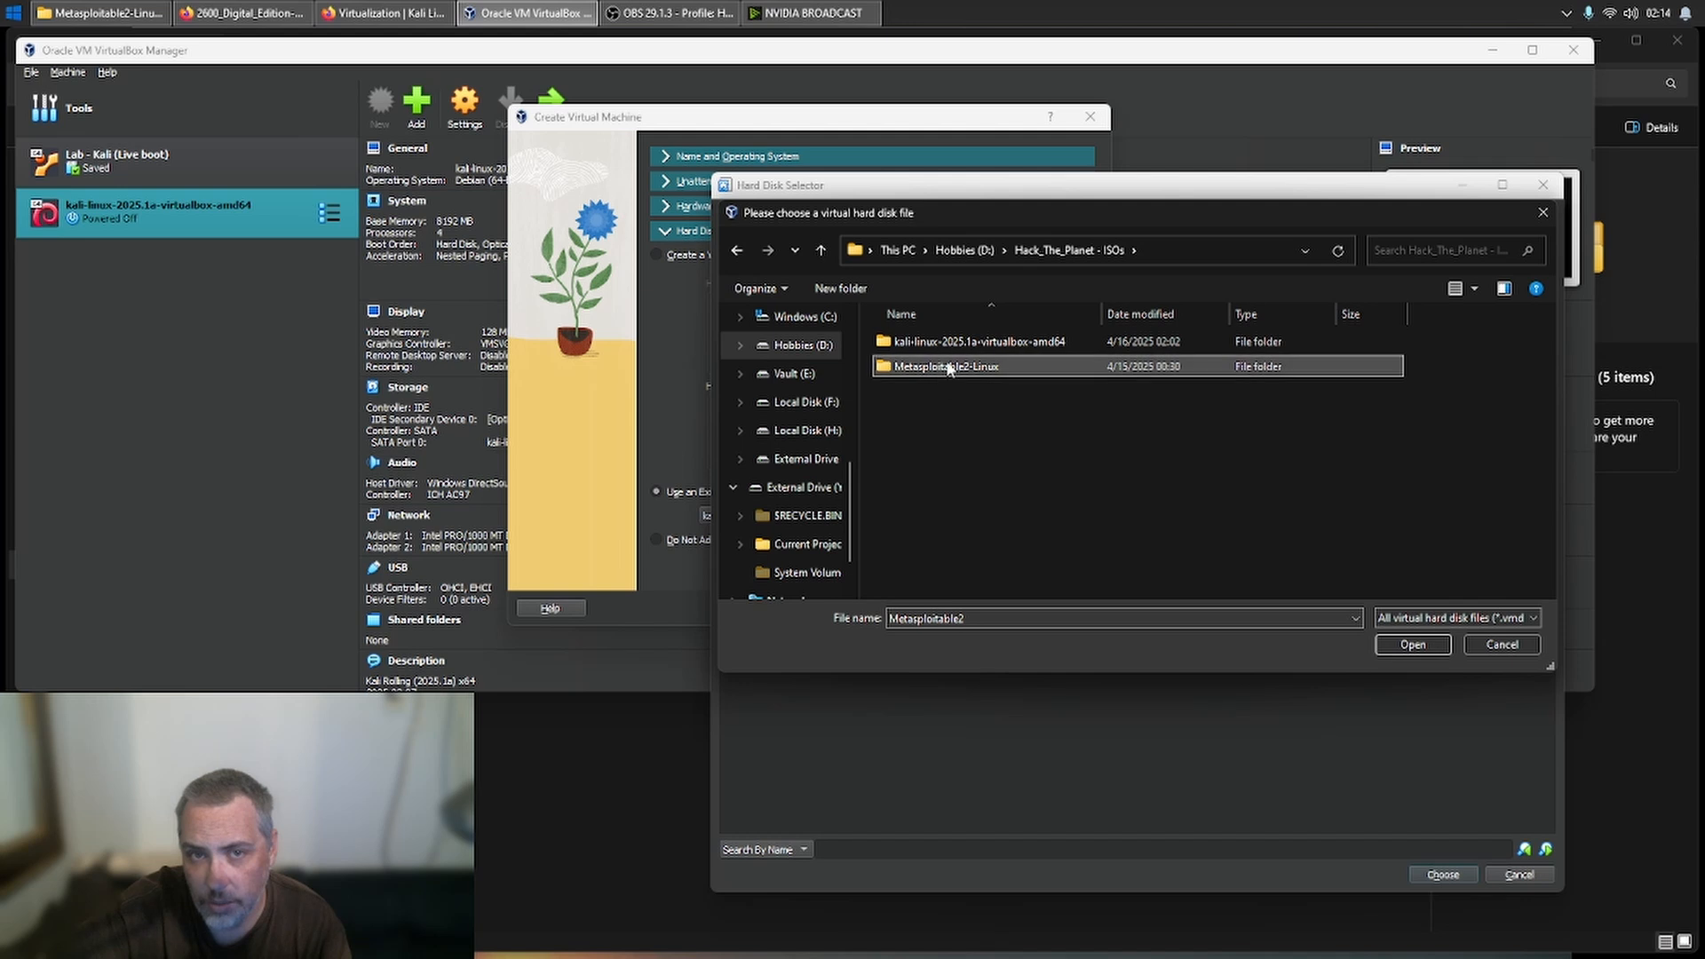
double_click(943, 368)
left_click(958, 348)
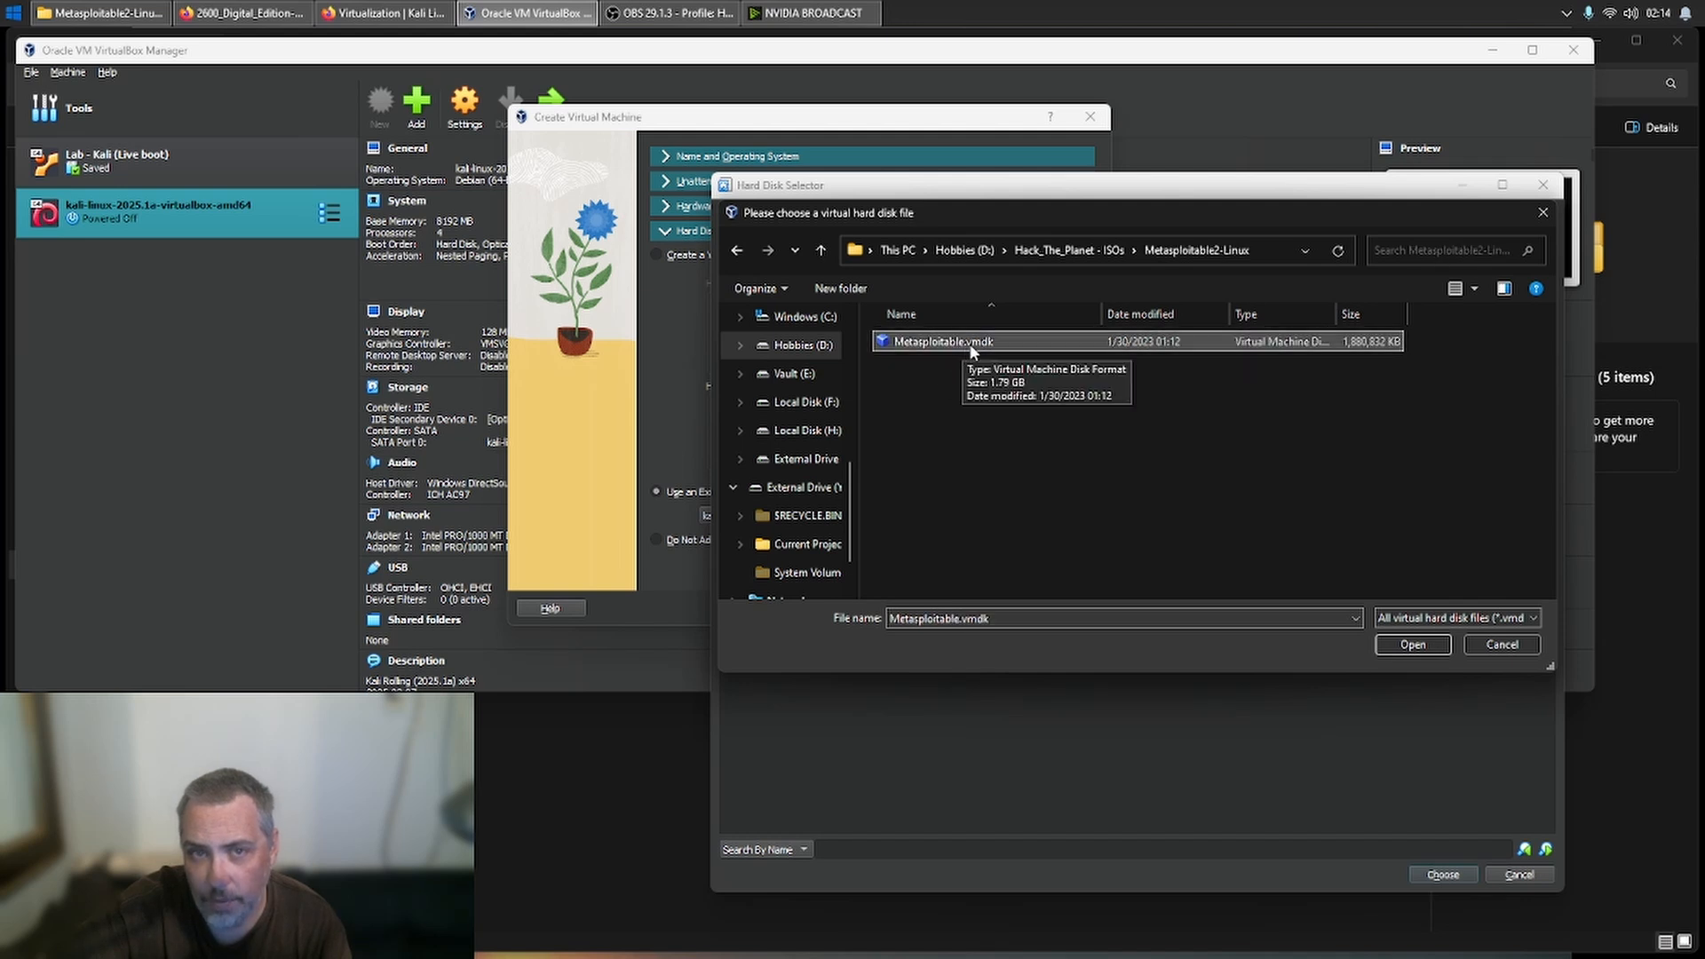
double_click(971, 348)
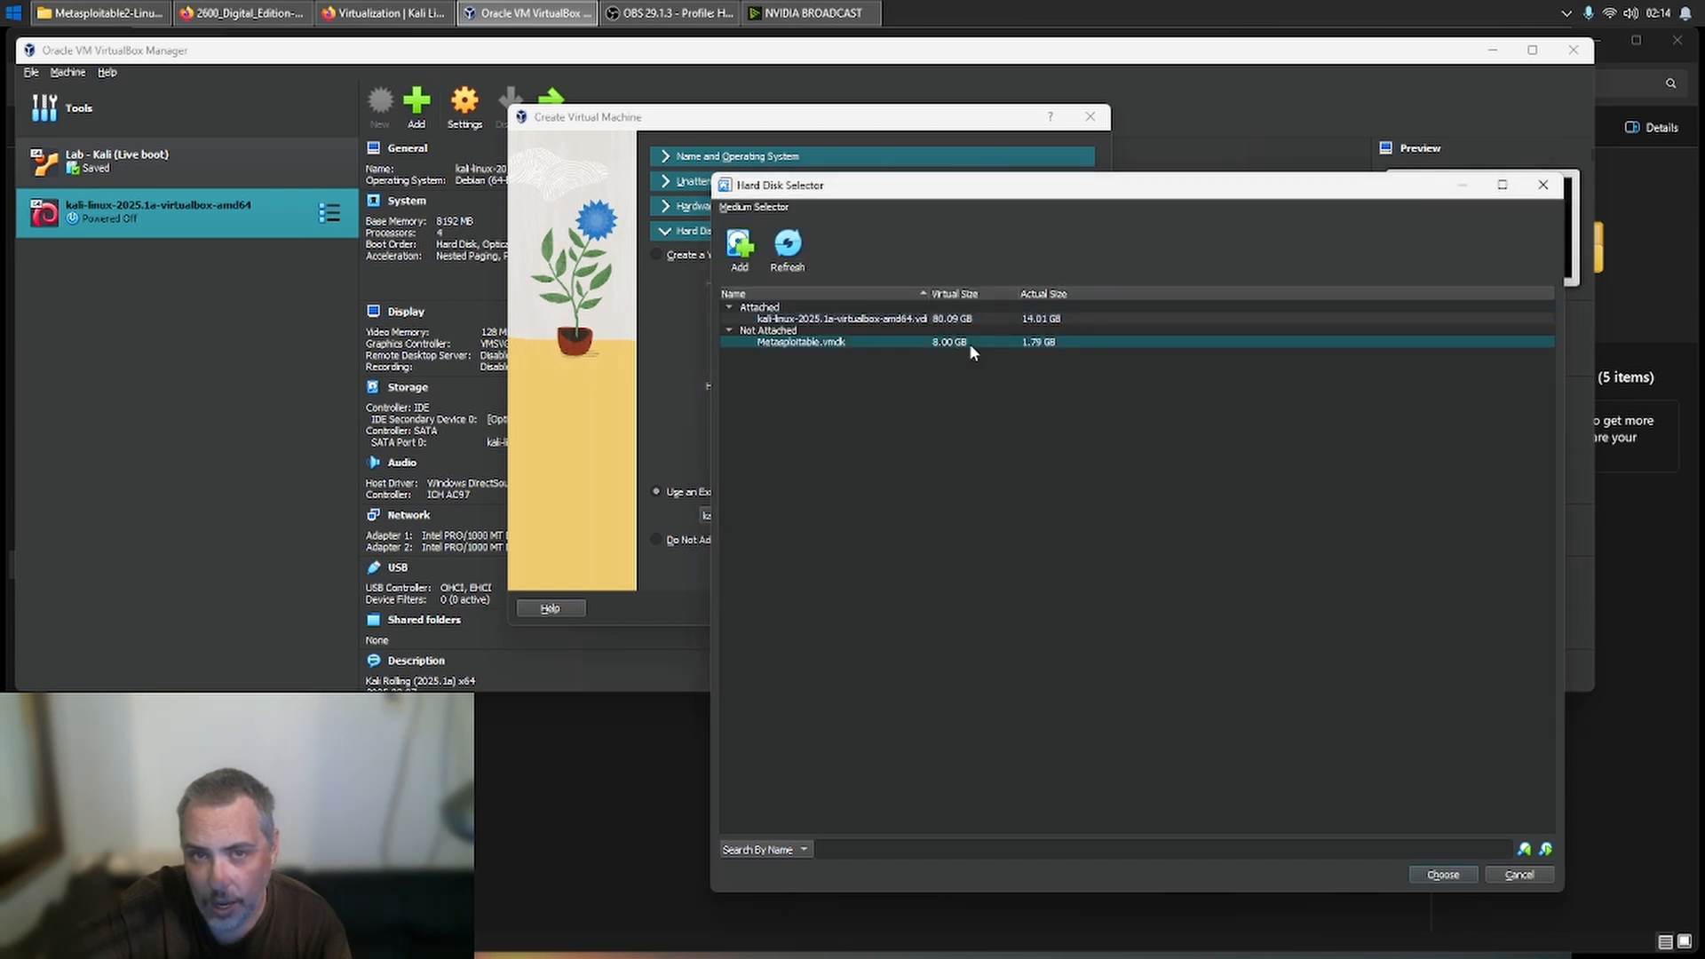
double_click(884, 341)
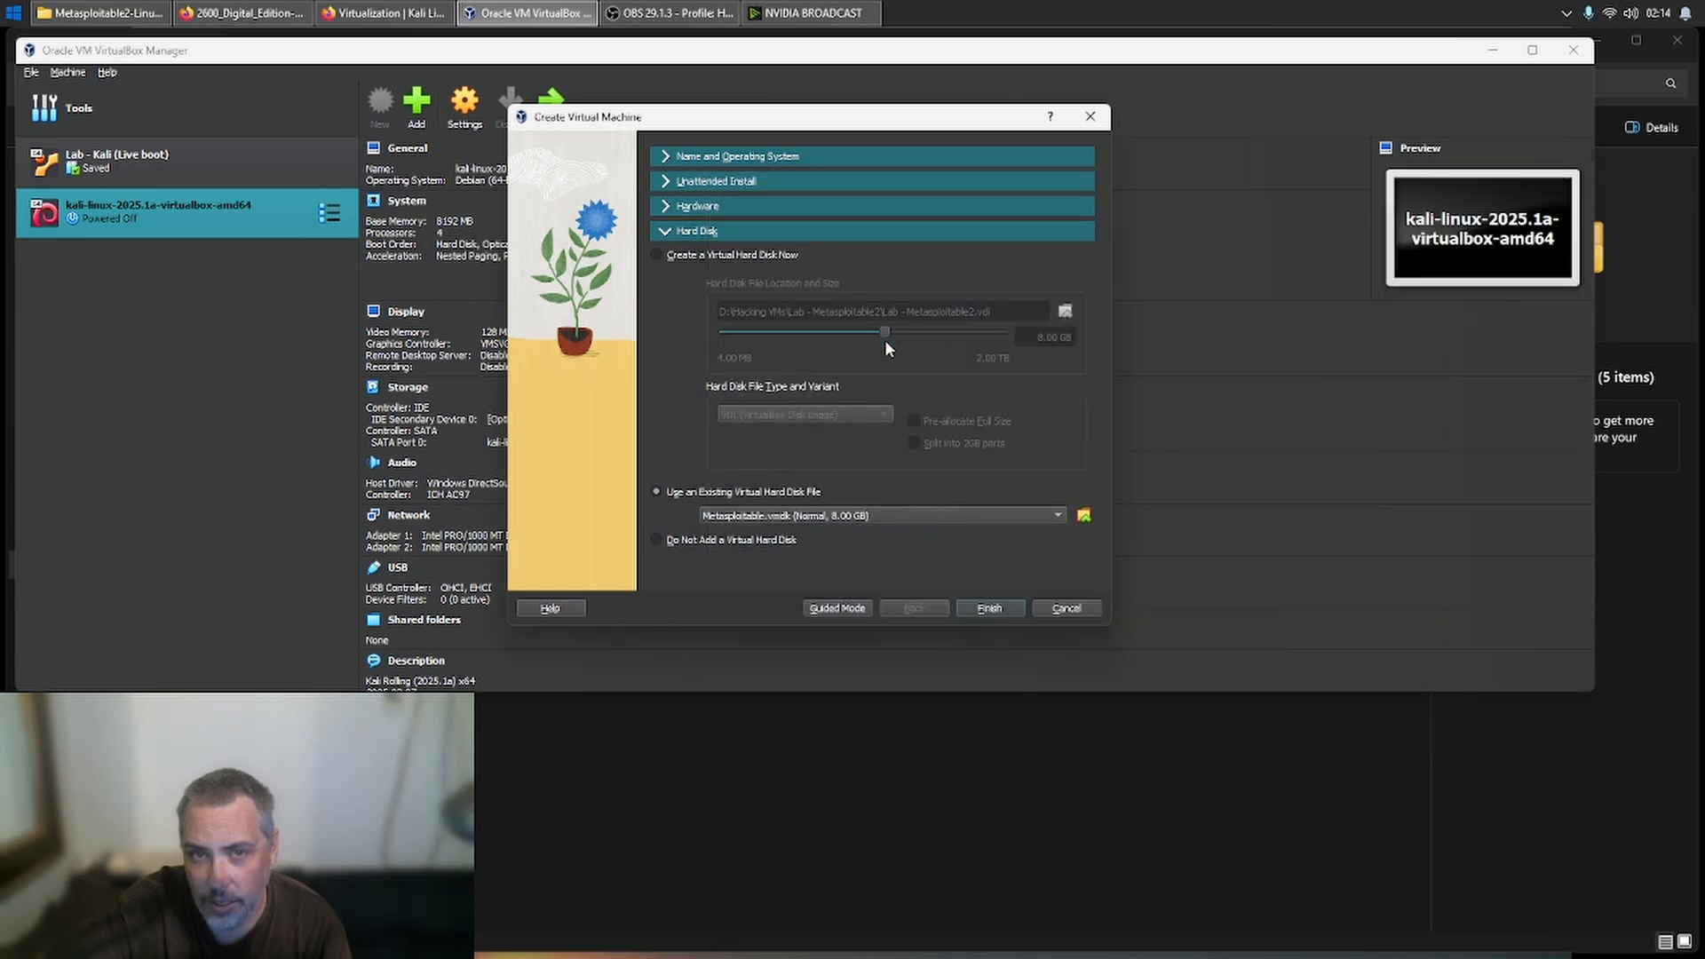
left_click(991, 609)
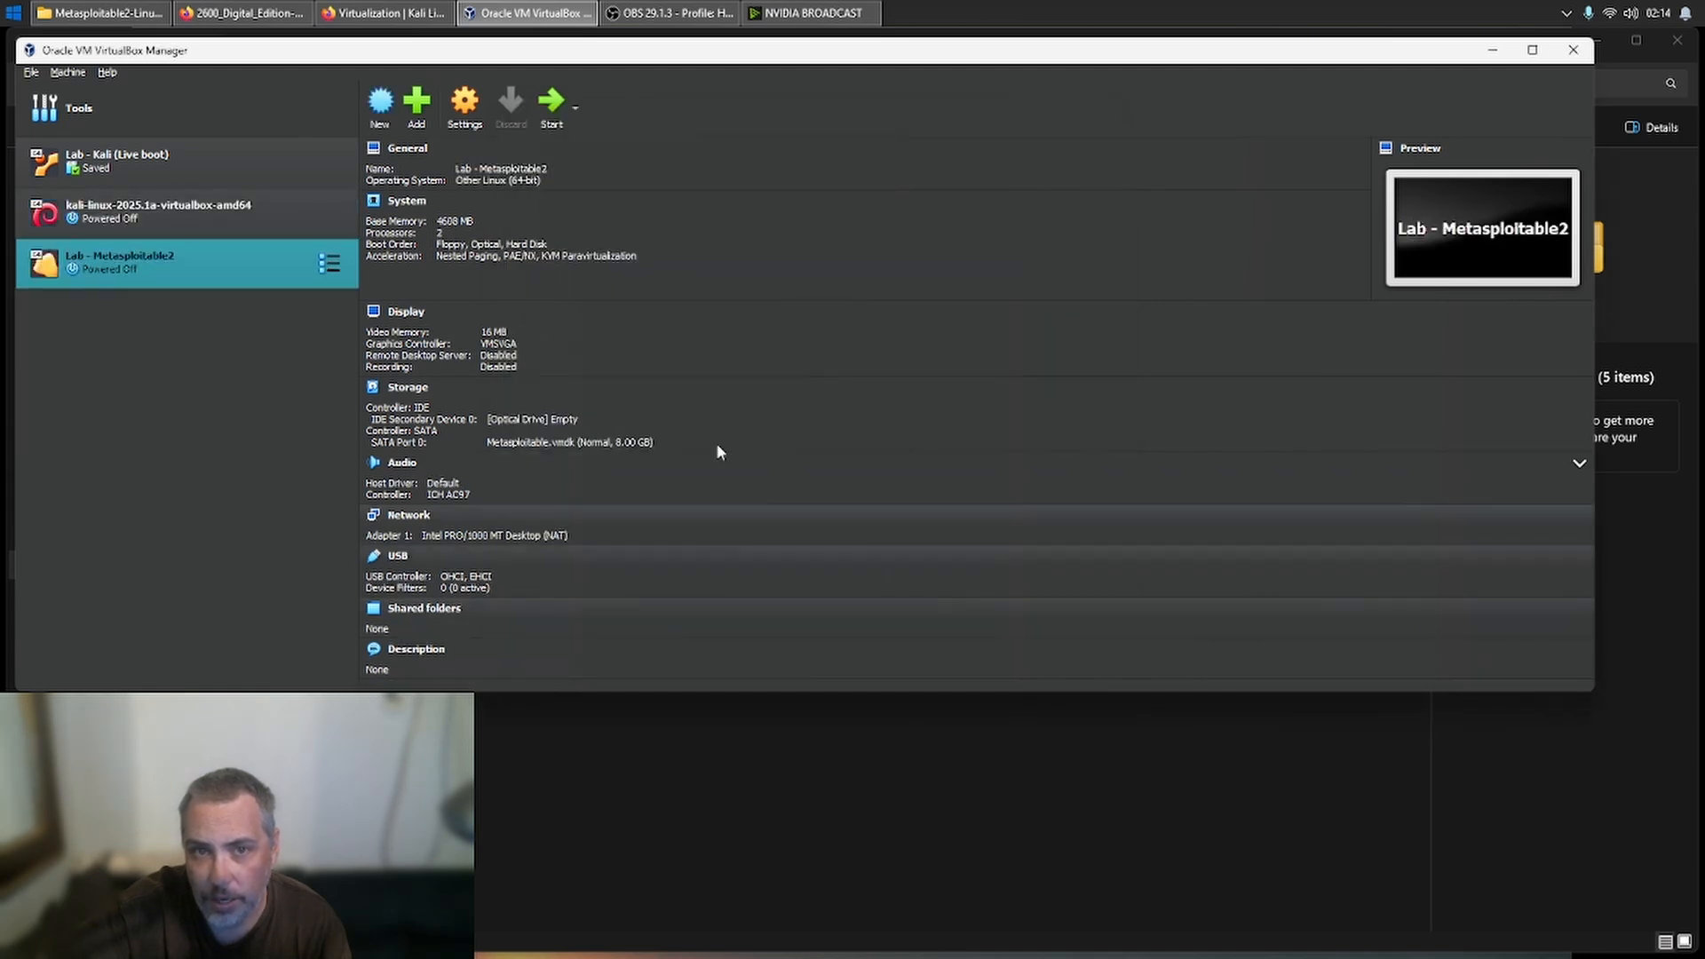
- Open the settings of Lab - Metasploitable2 and disable Floppy in the boot order
right_click(228, 266)
left_click(263, 275)
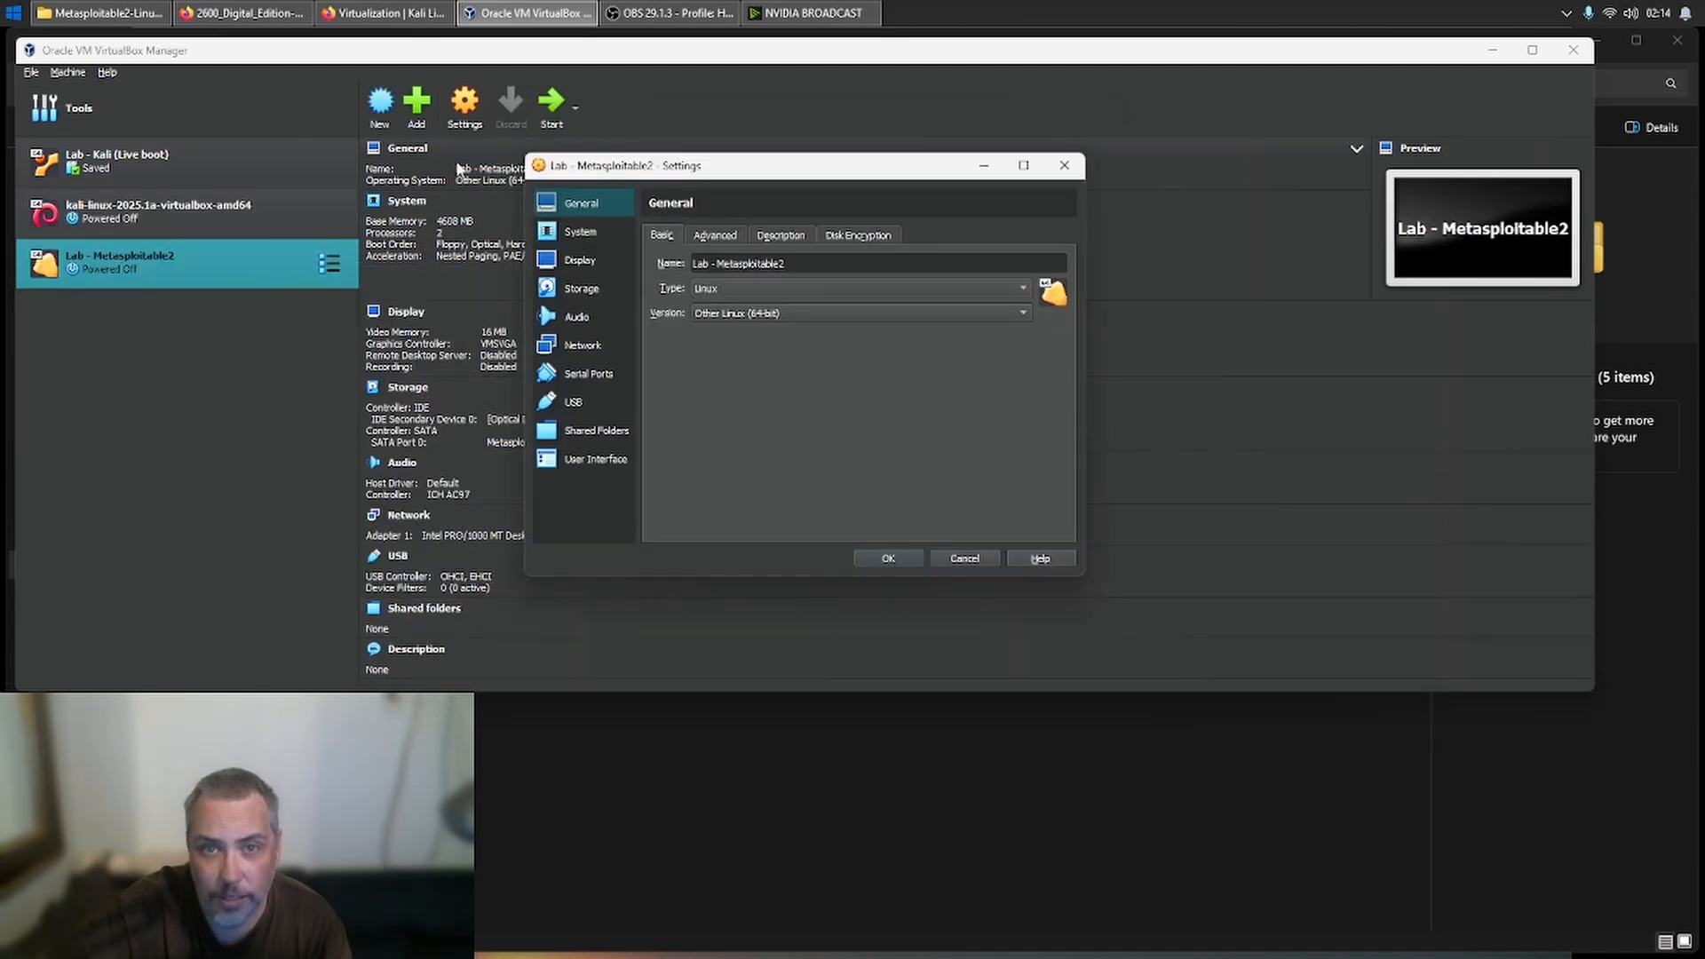
left_click(709, 237)
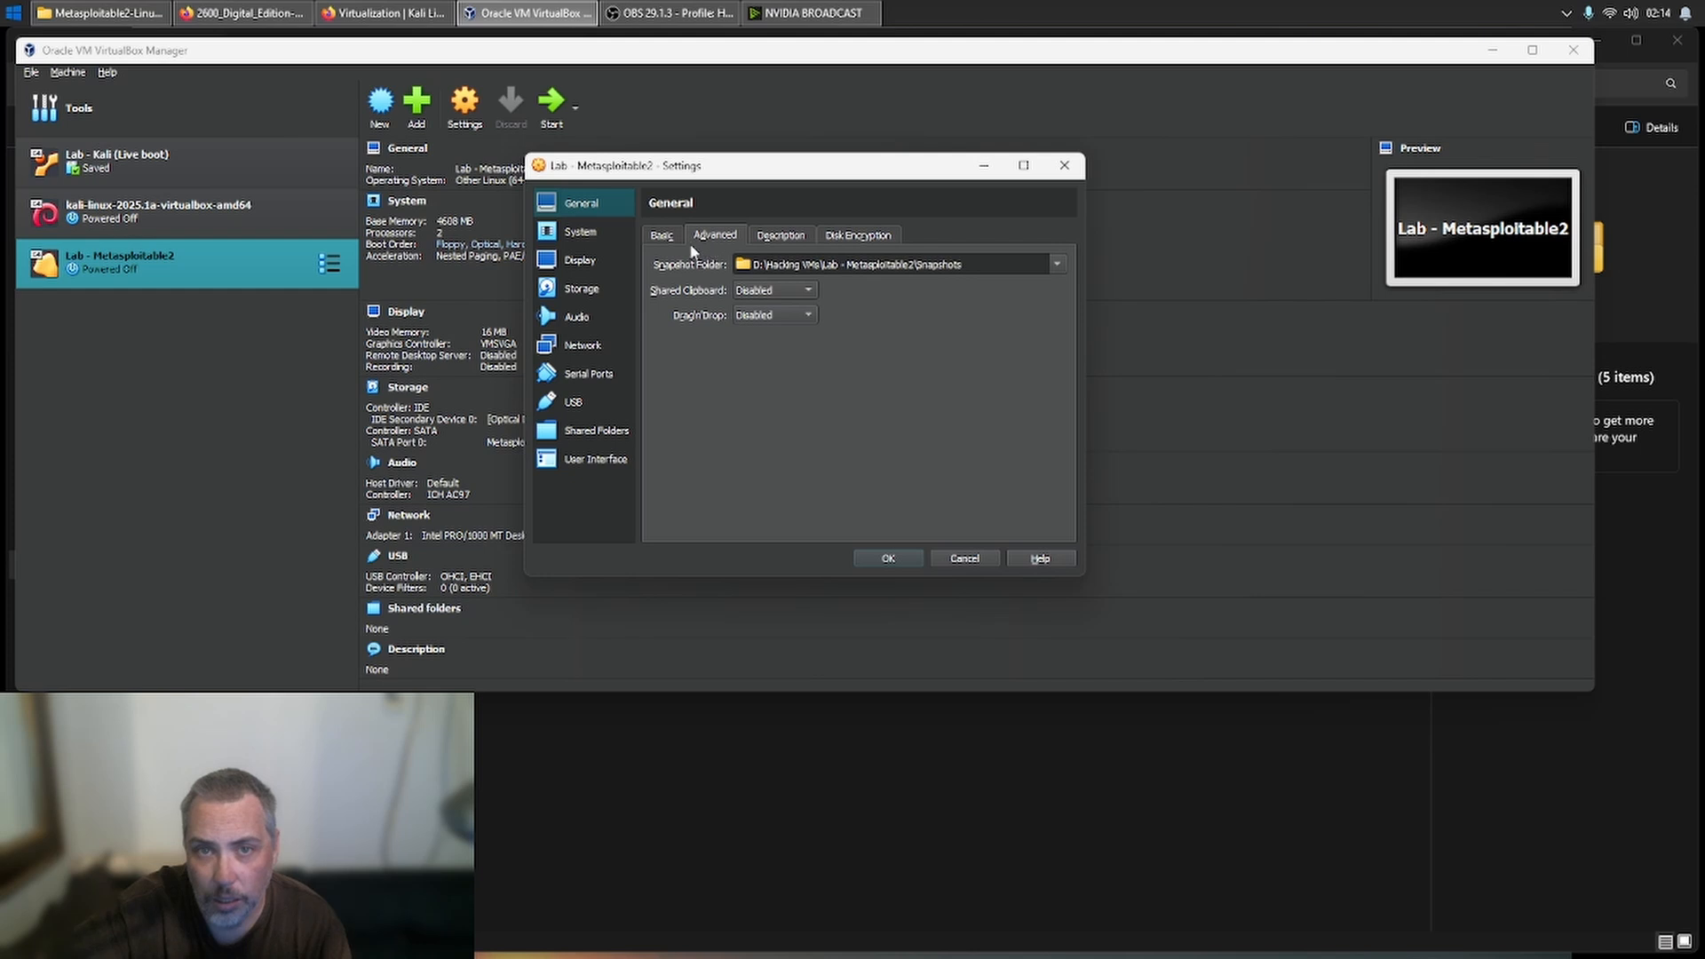
left_click(587, 232)
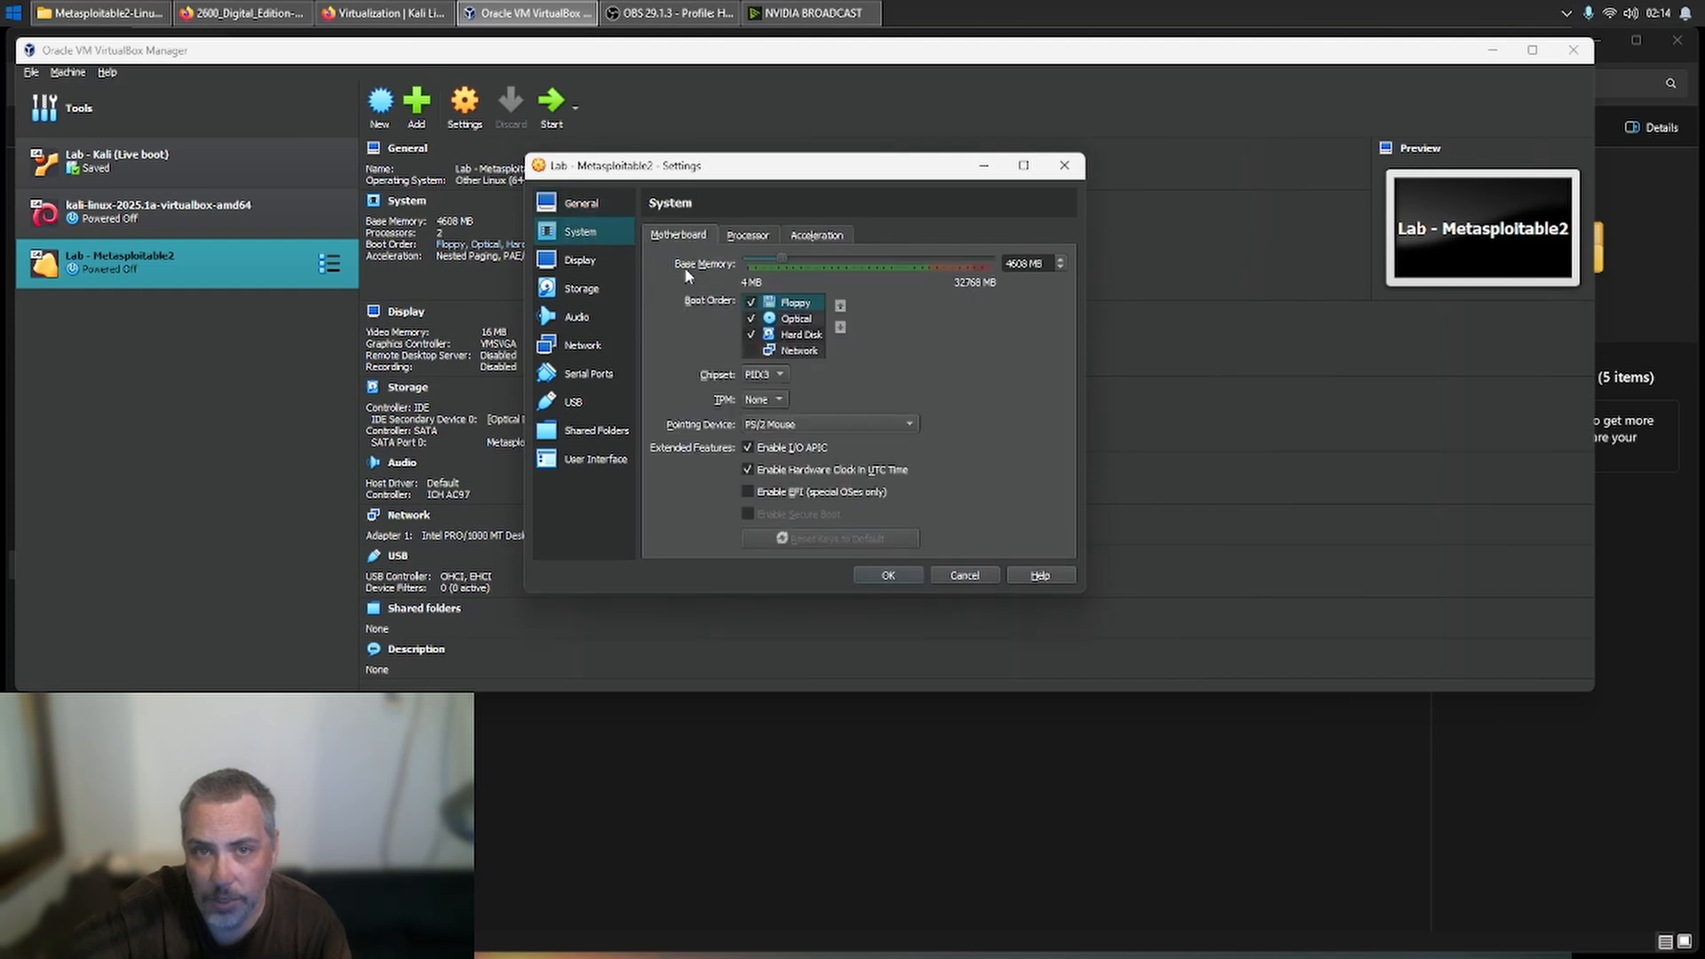
left_click(750, 302)
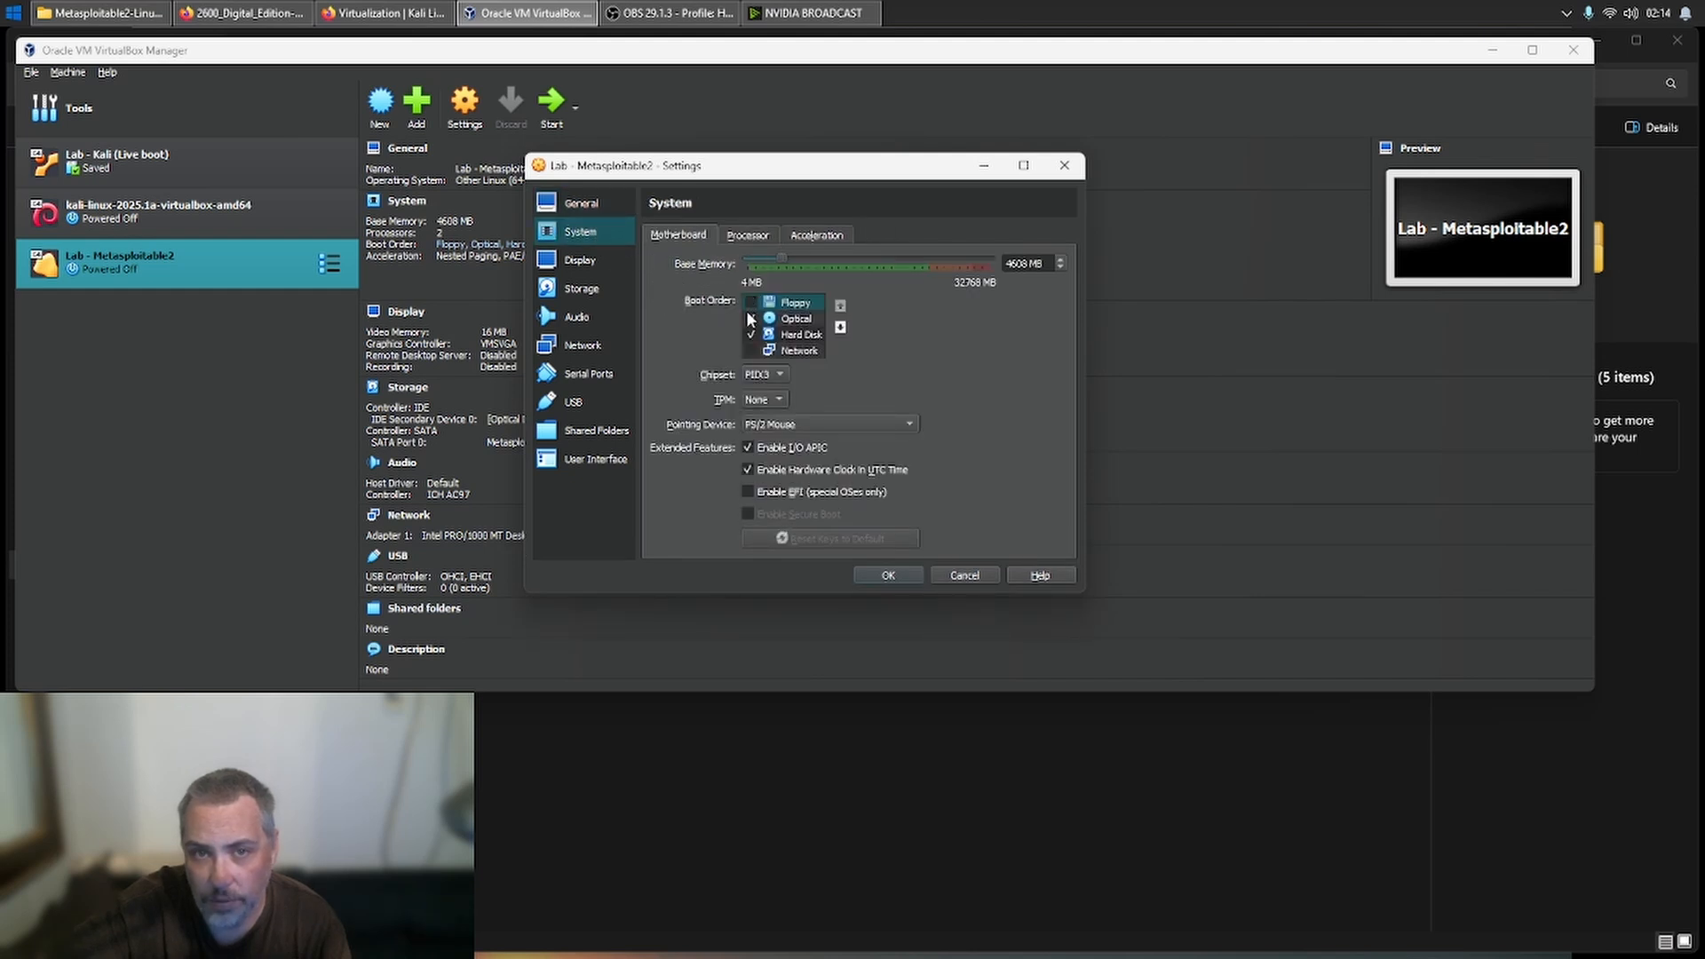
- Check the machine's processor and acceleration settings, and set its video memory to 64 MB
left_click(747, 237)
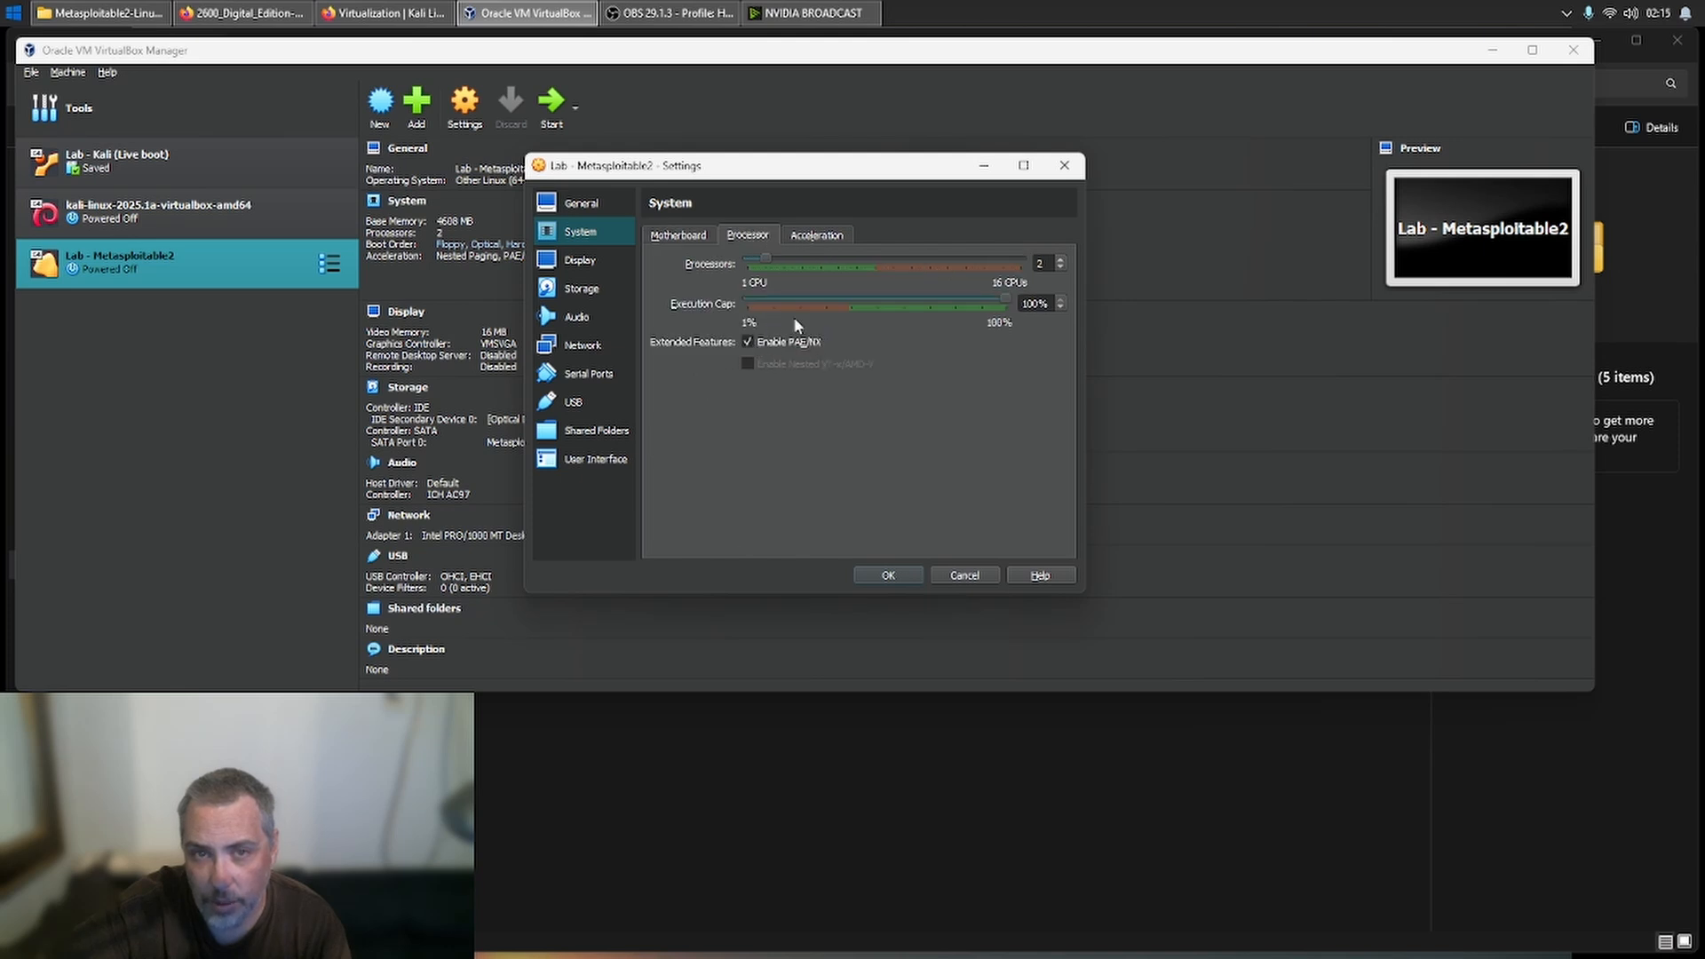
left_click(803, 237)
left_click(595, 261)
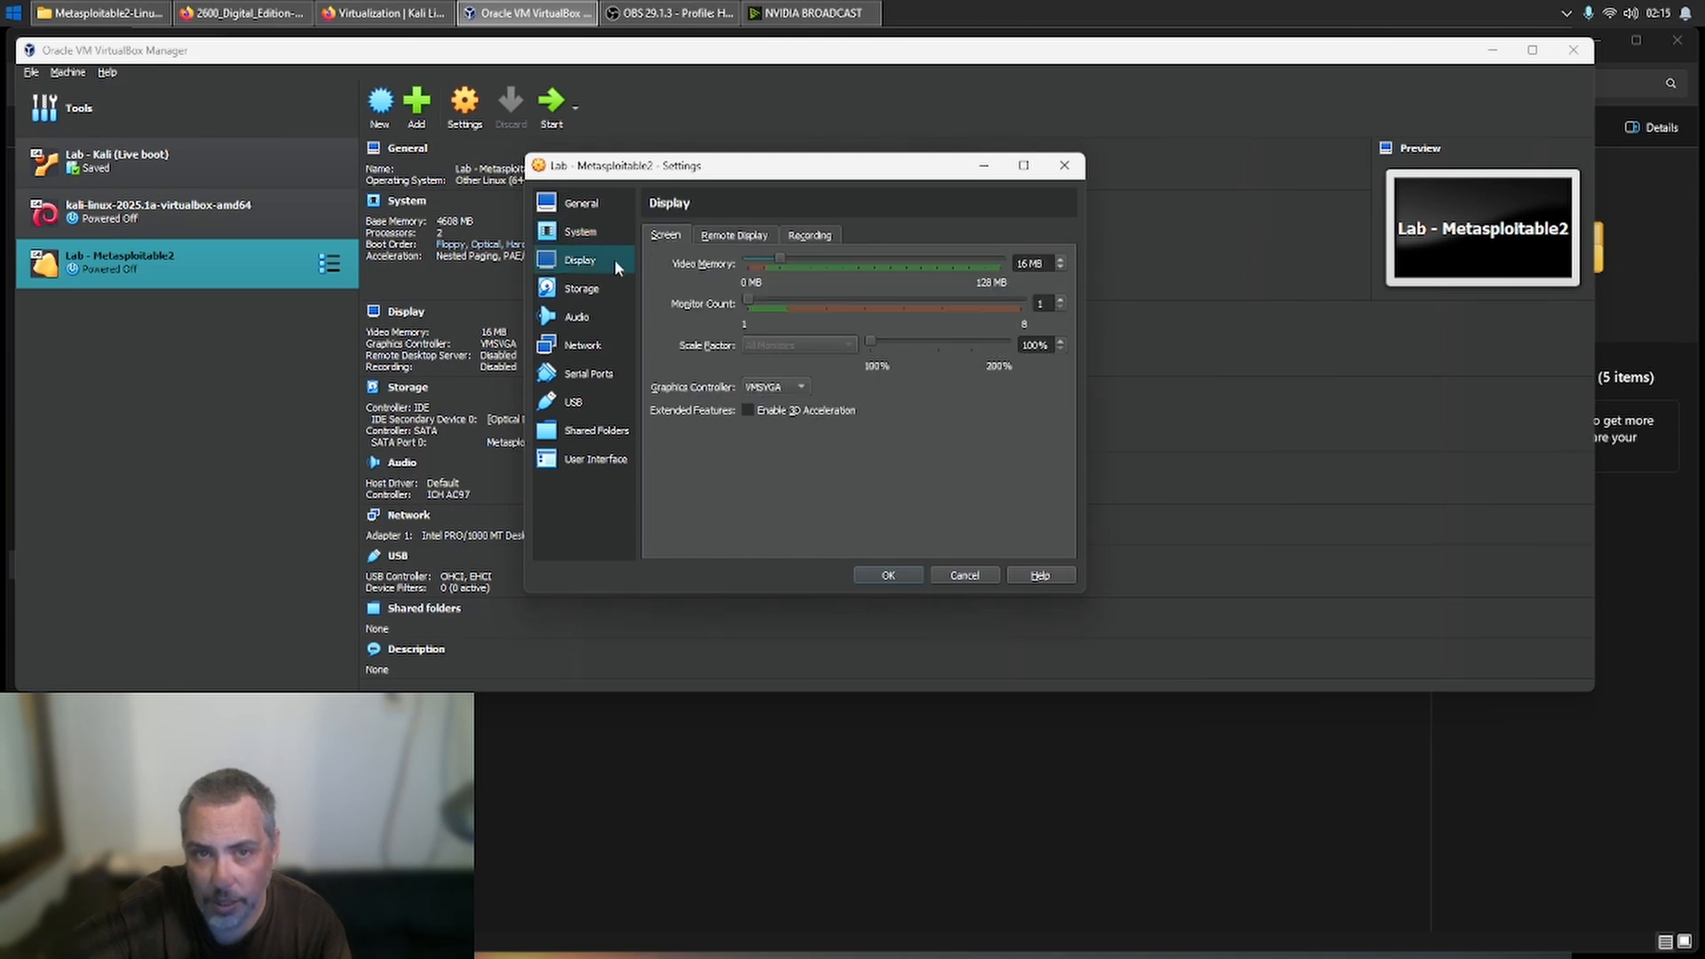
left_click_drag(898, 254, 900, 259)
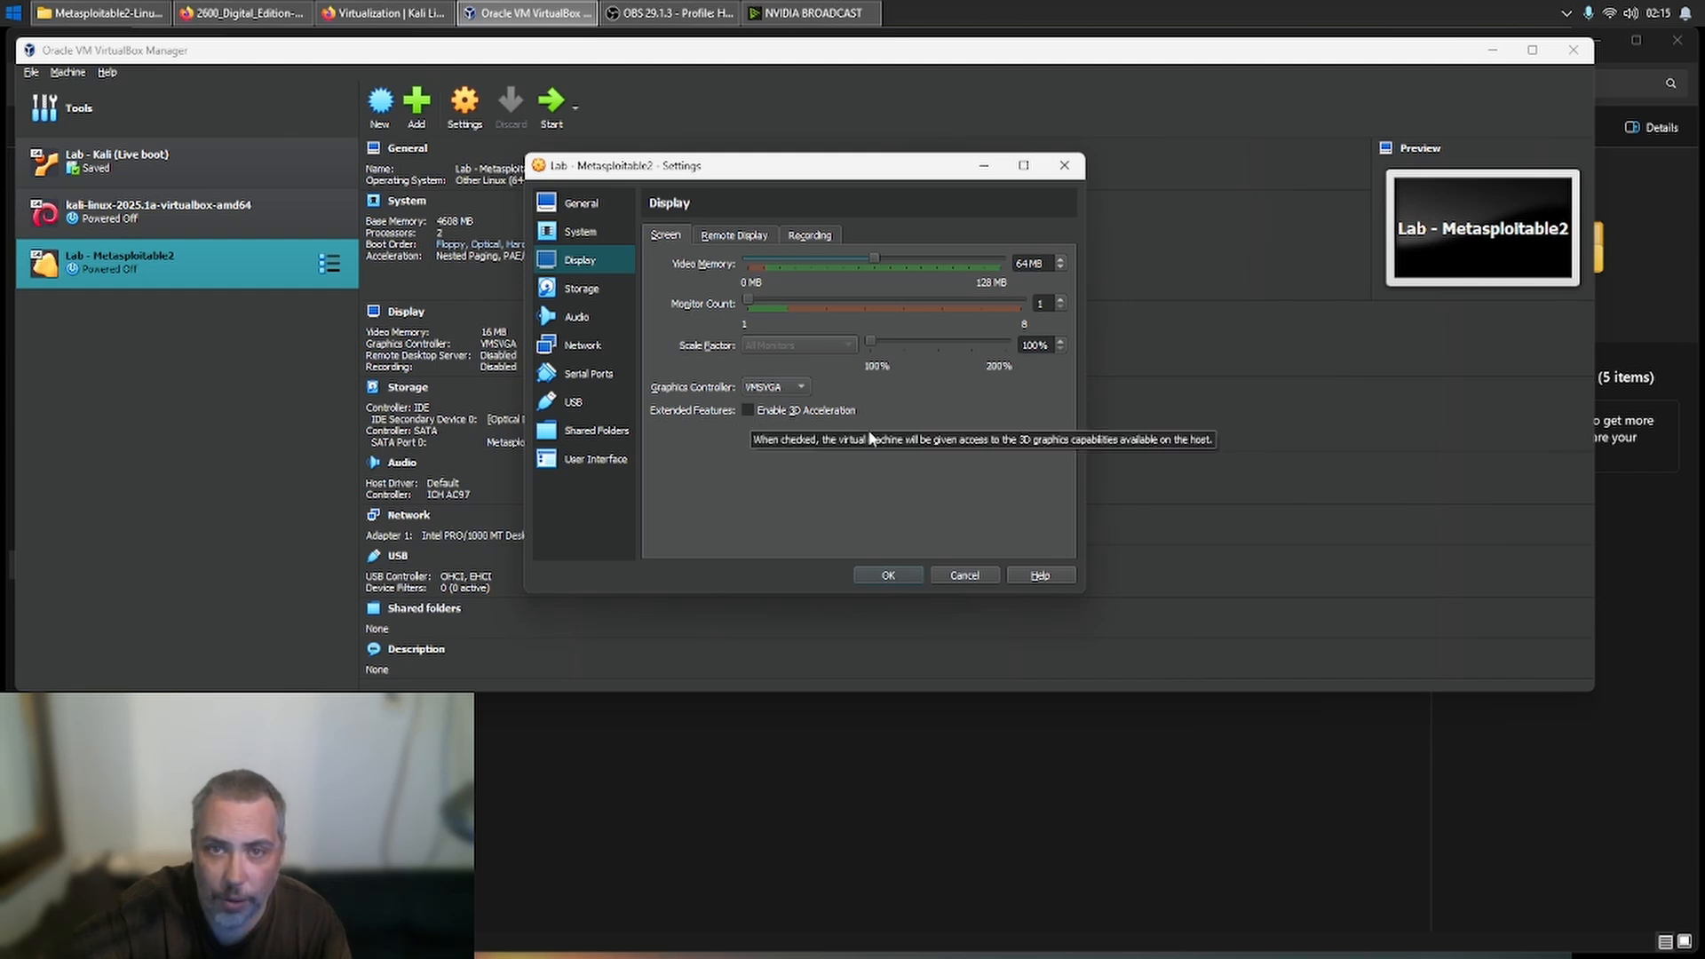
- Attach the machine's network Adapter 1 to Internal Network, keeping the name intnet
left_click(586, 295)
left_click(585, 318)
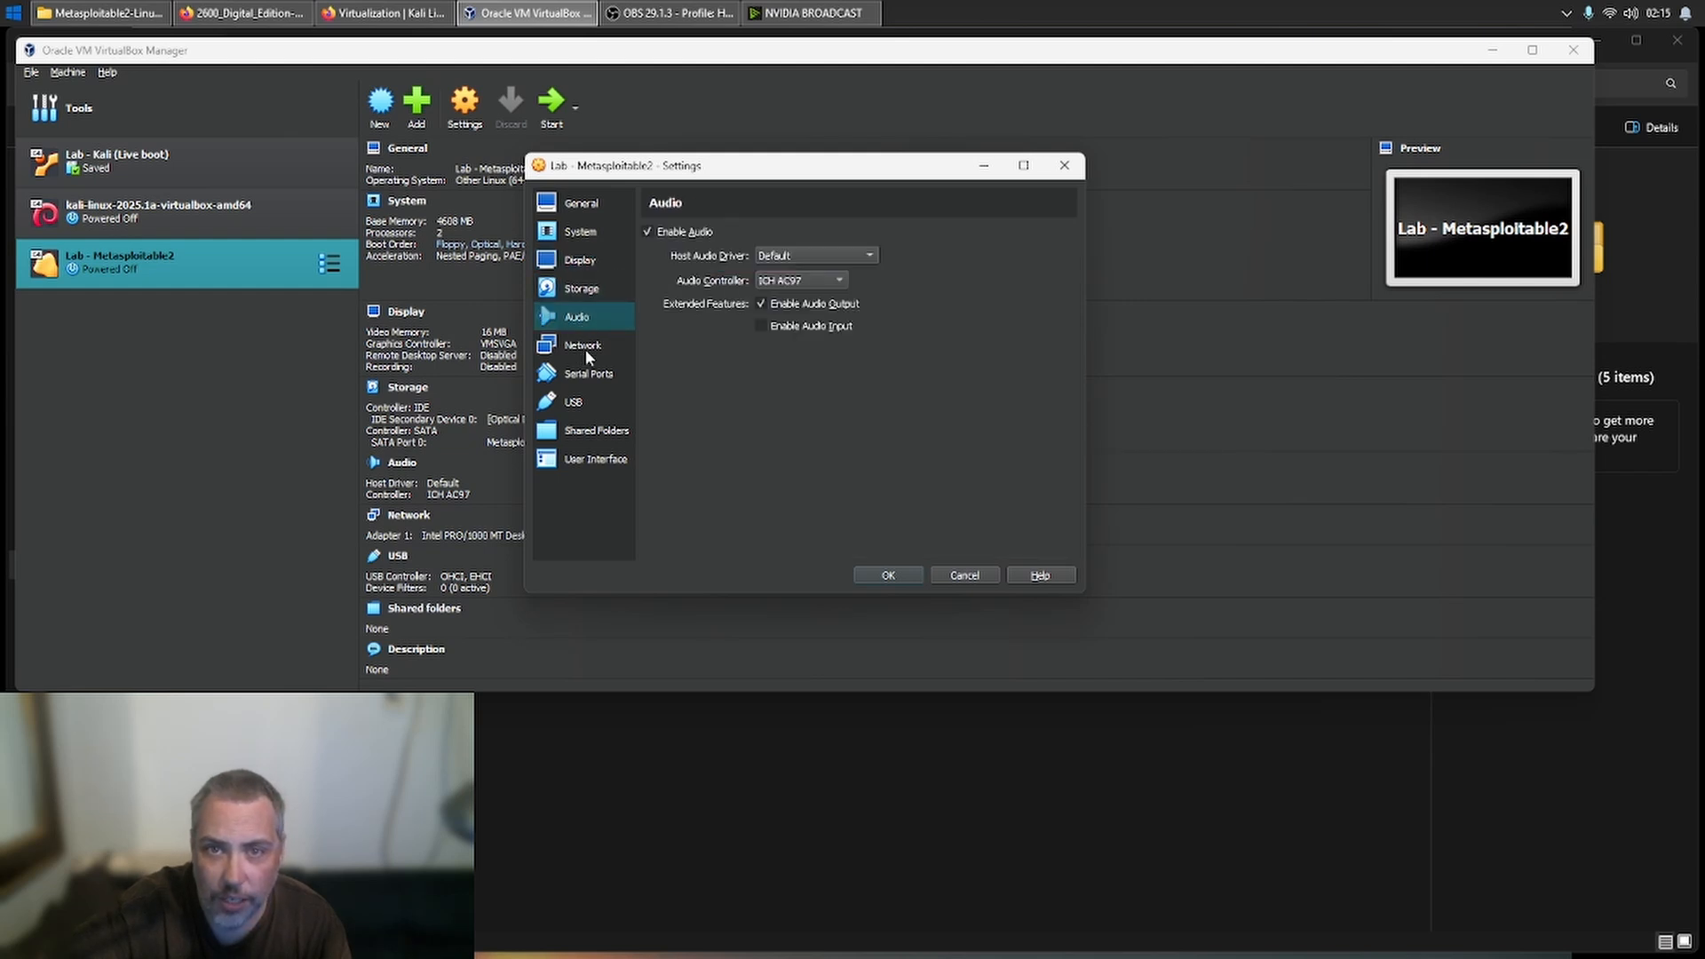
left_click(588, 347)
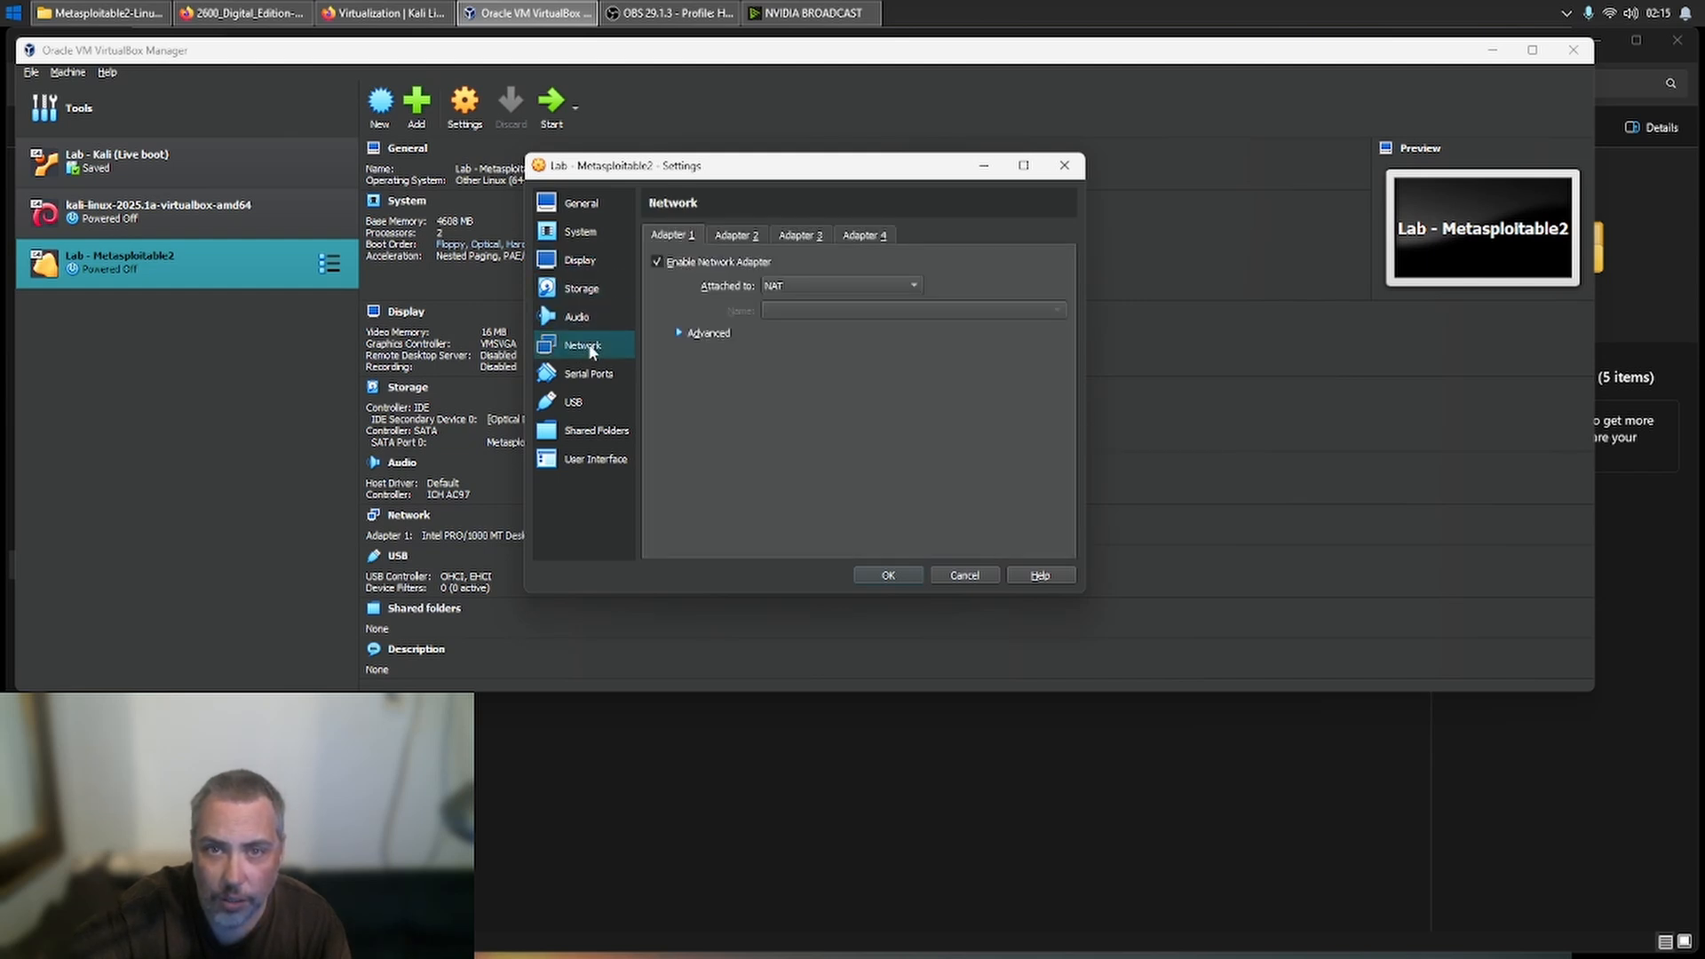
left_click(792, 286)
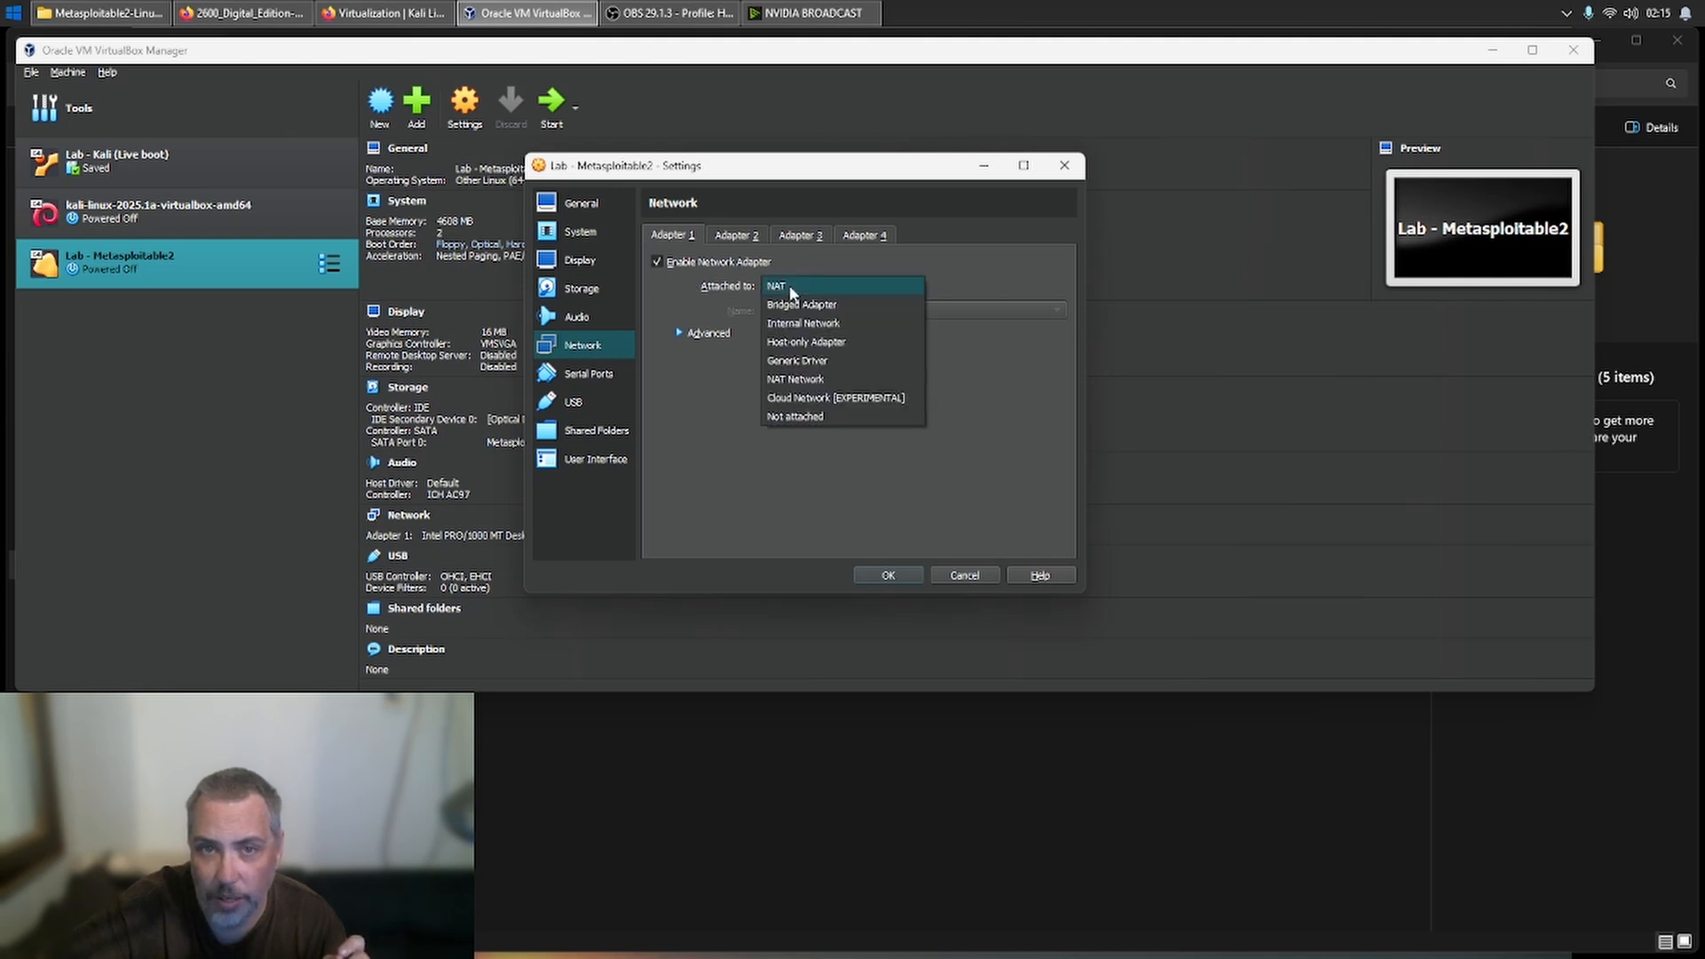
left_click(823, 327)
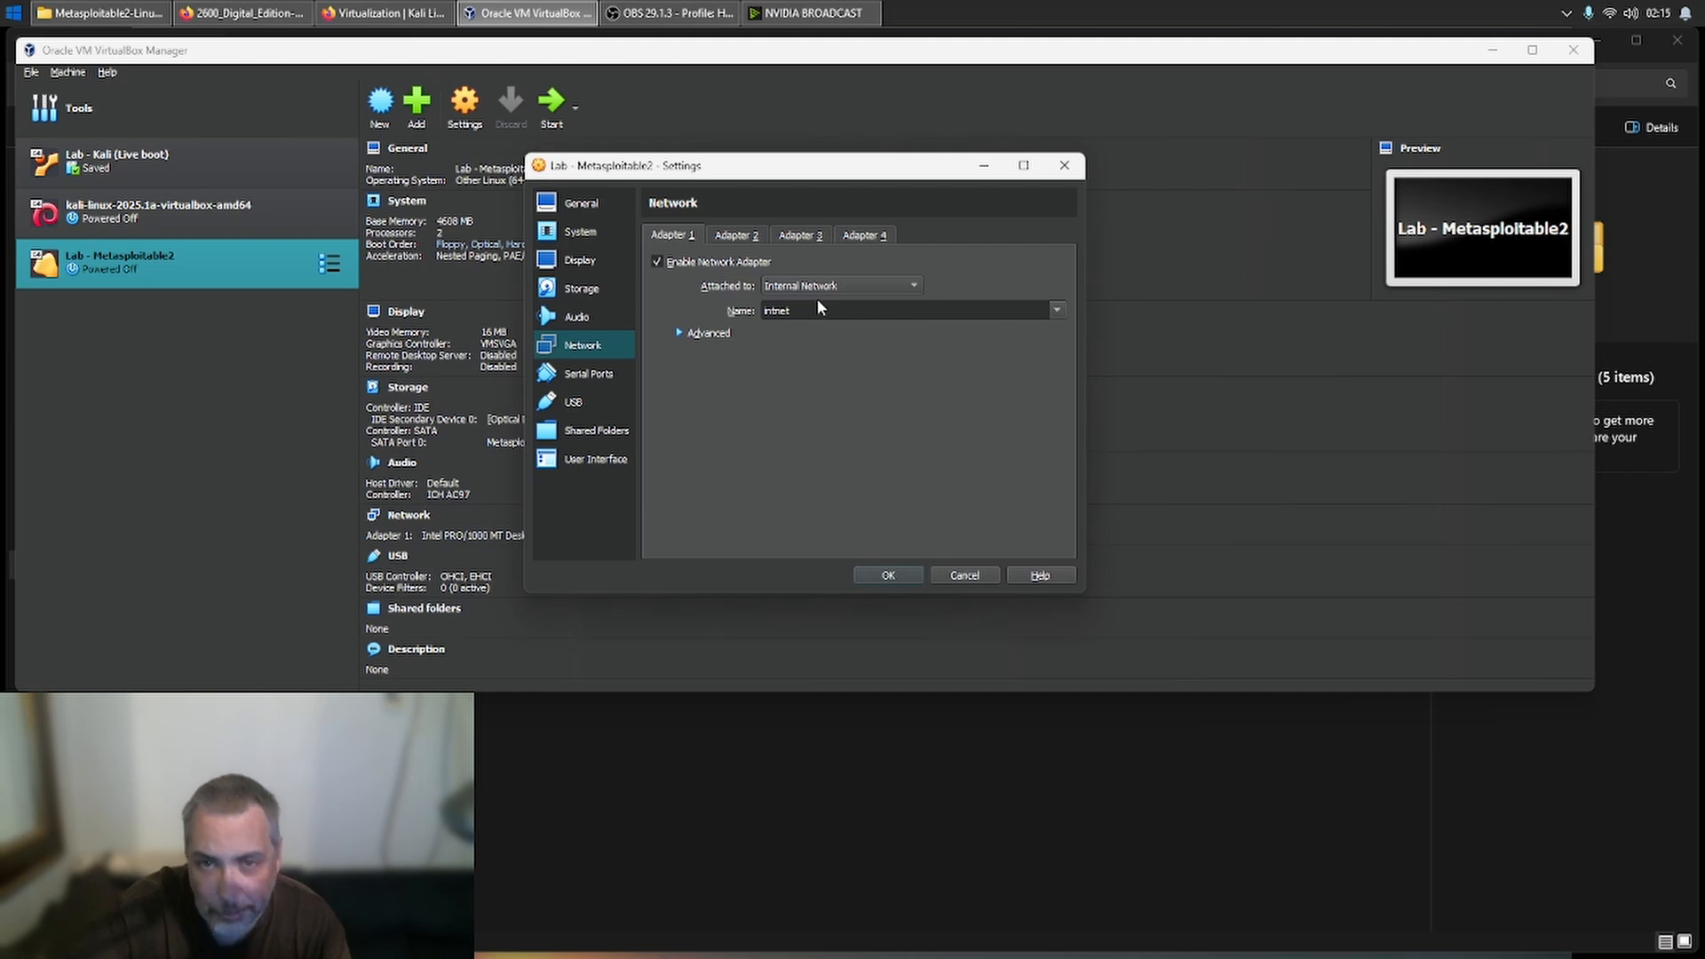
- Look over the USB and serial port settings, save the machine's settings and start Lab - Metasploitable2
left_click(608, 402)
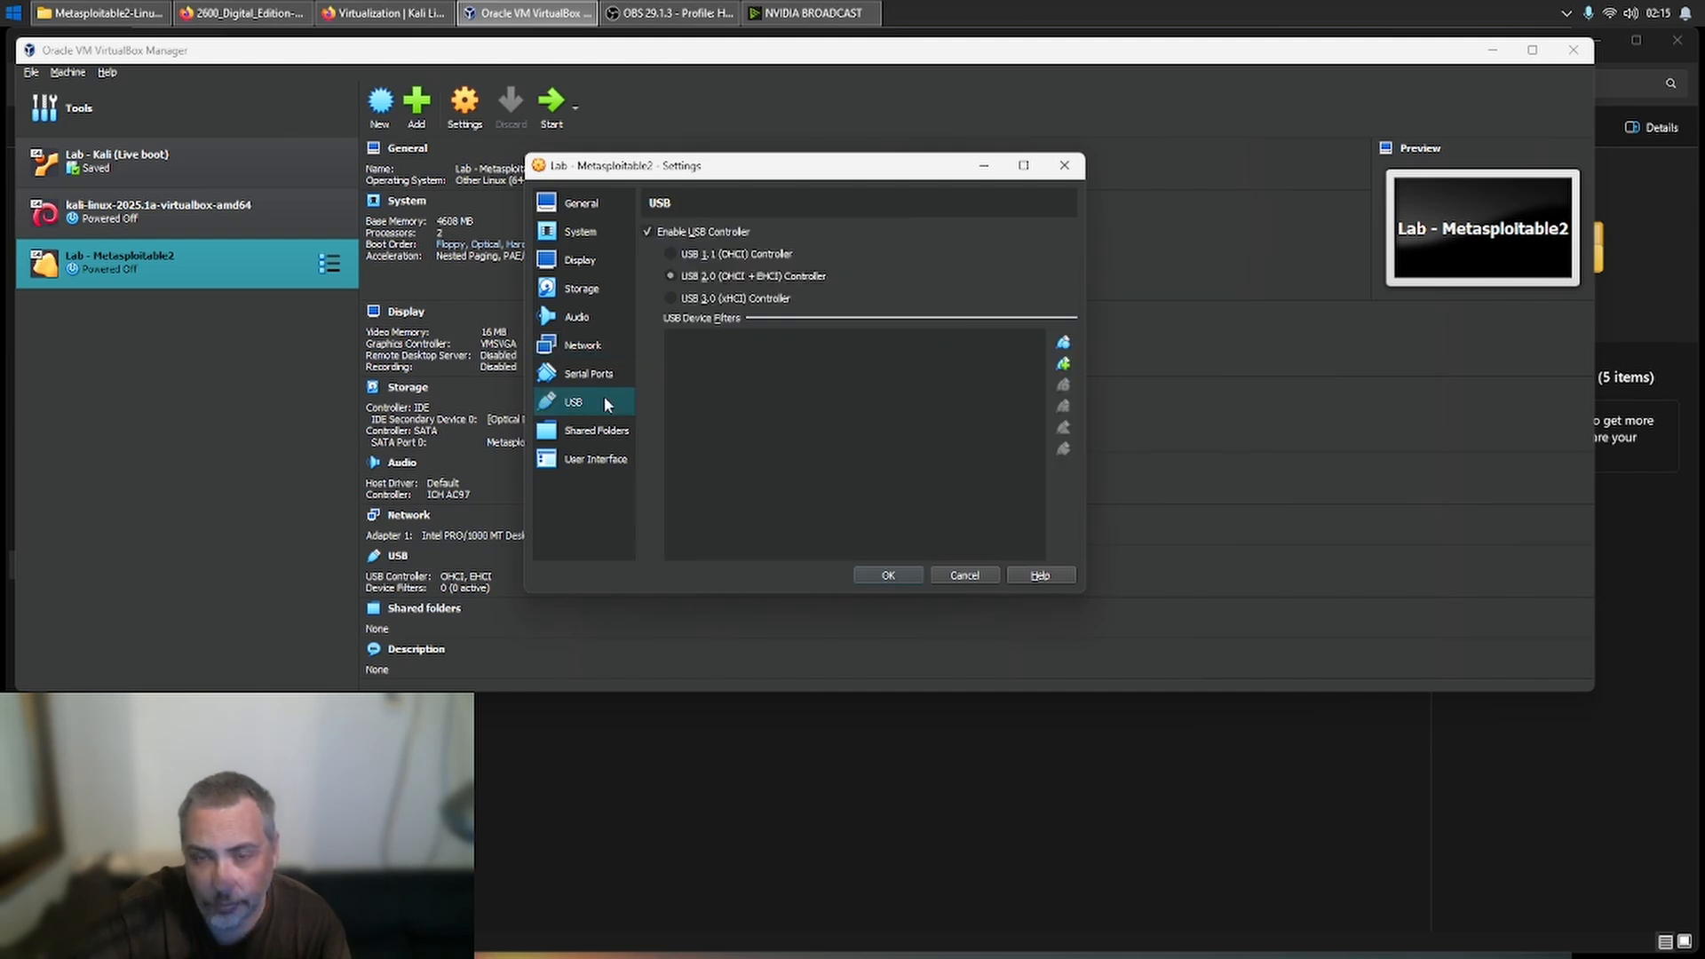
left_click(609, 430)
left_click(595, 395)
left_click(594, 375)
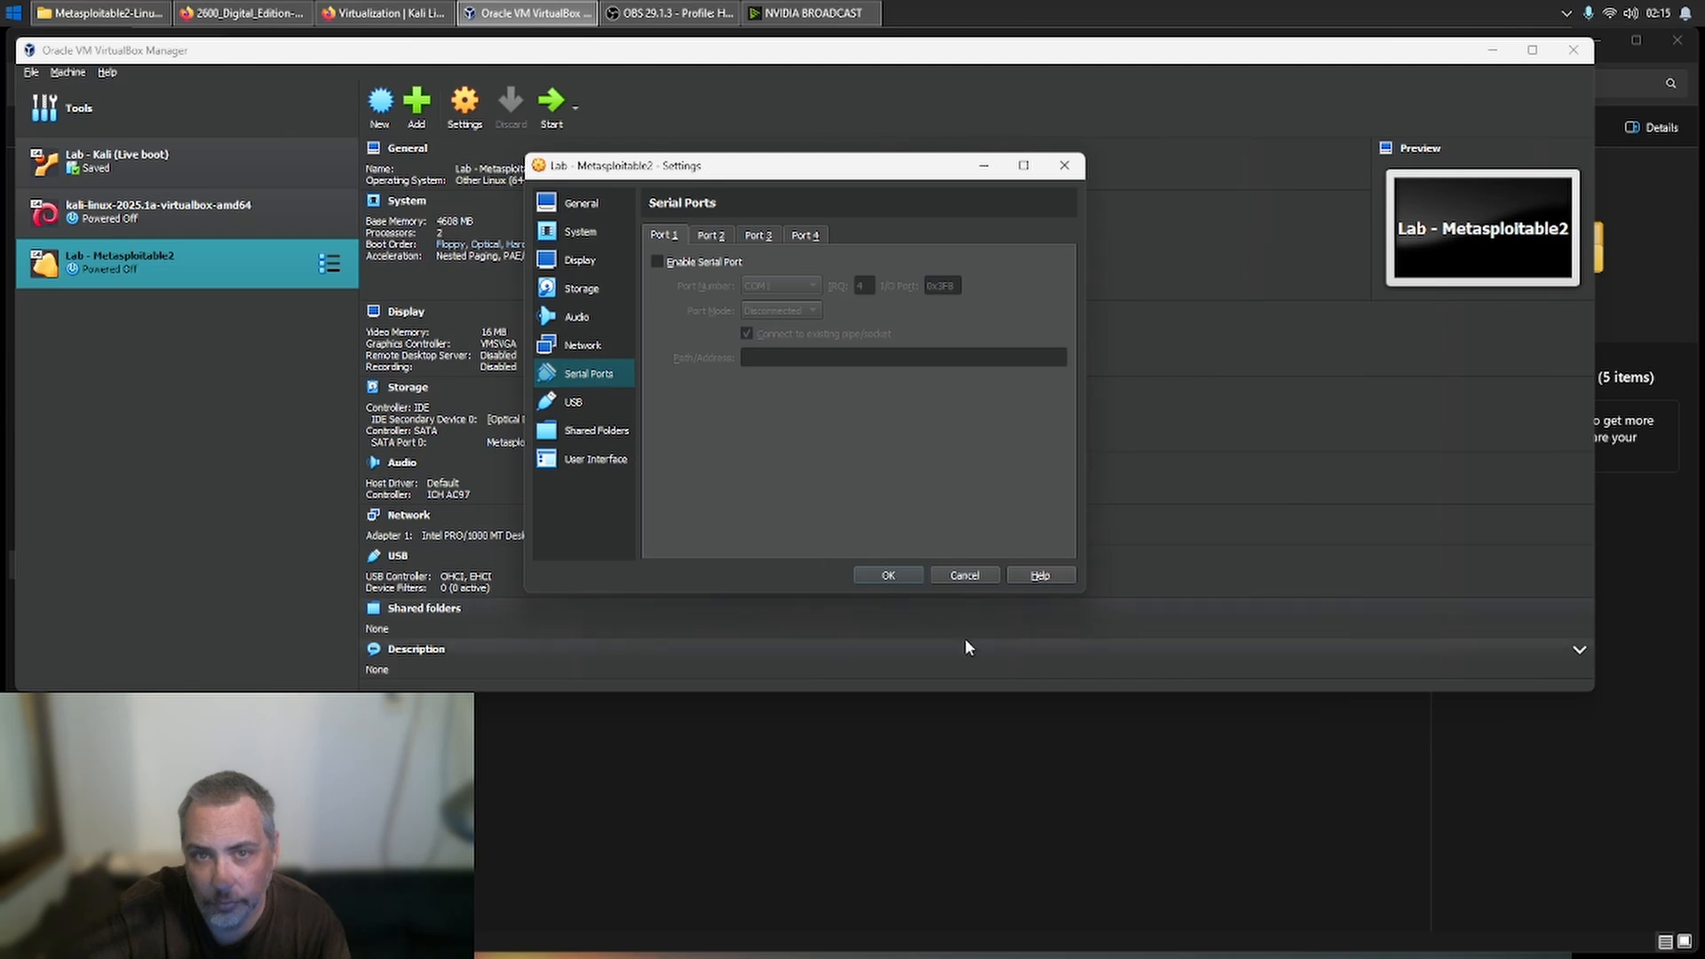
left_click(909, 573)
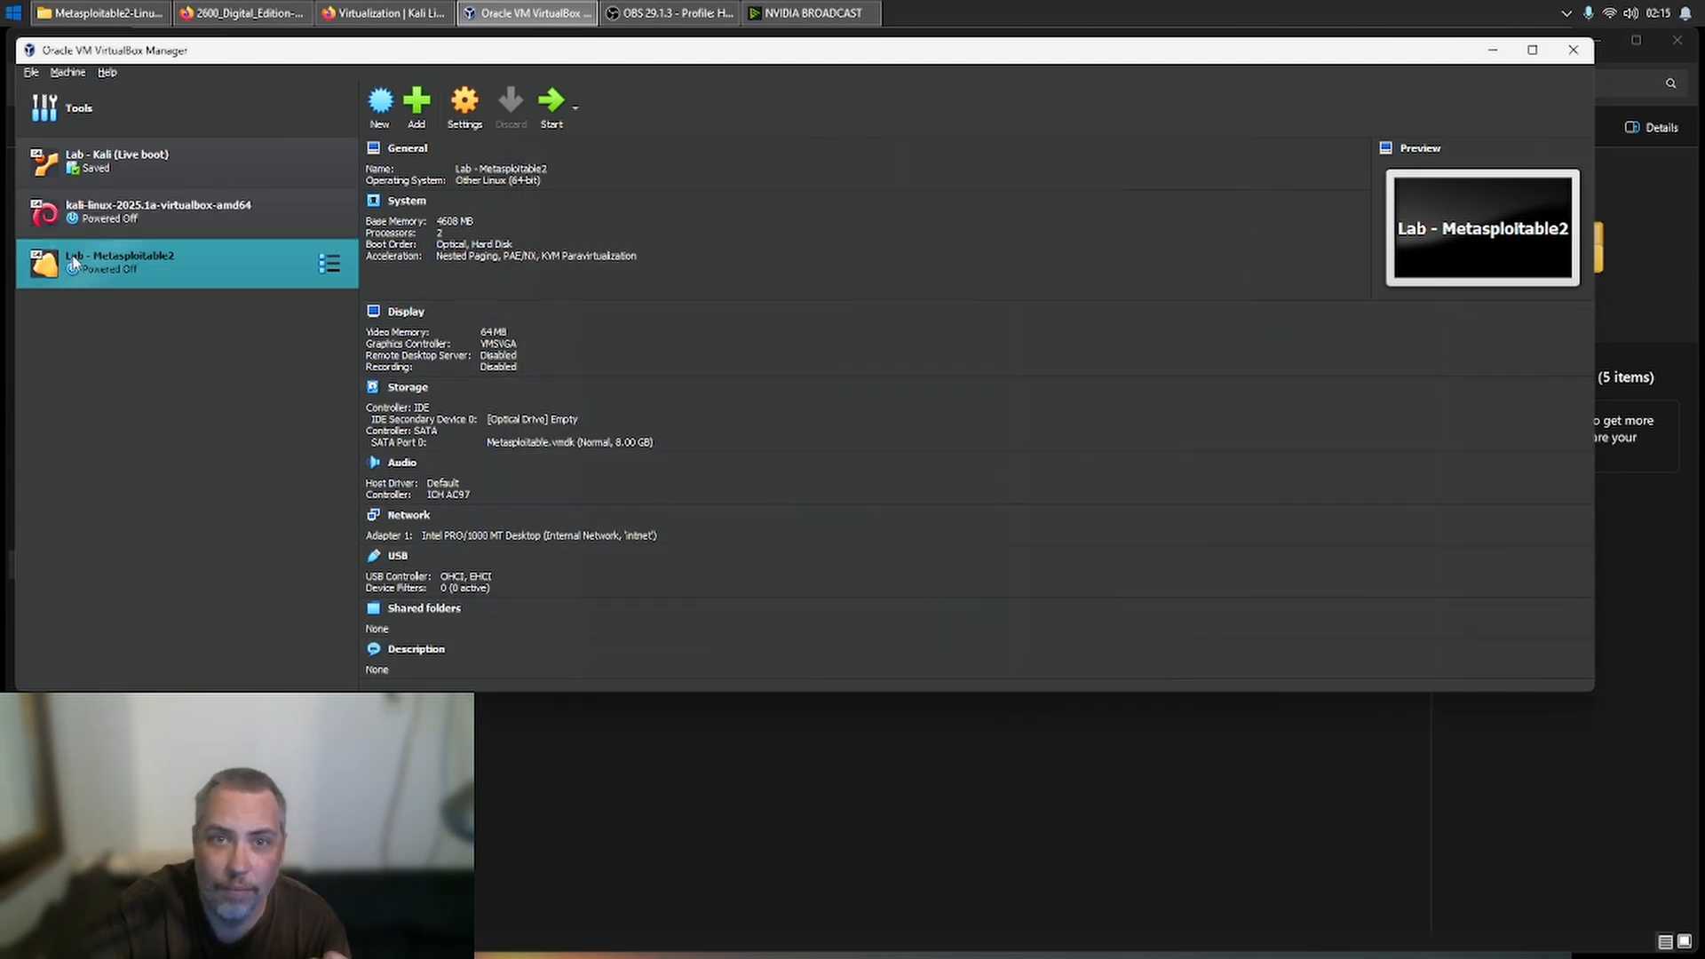
double_click(162, 281)
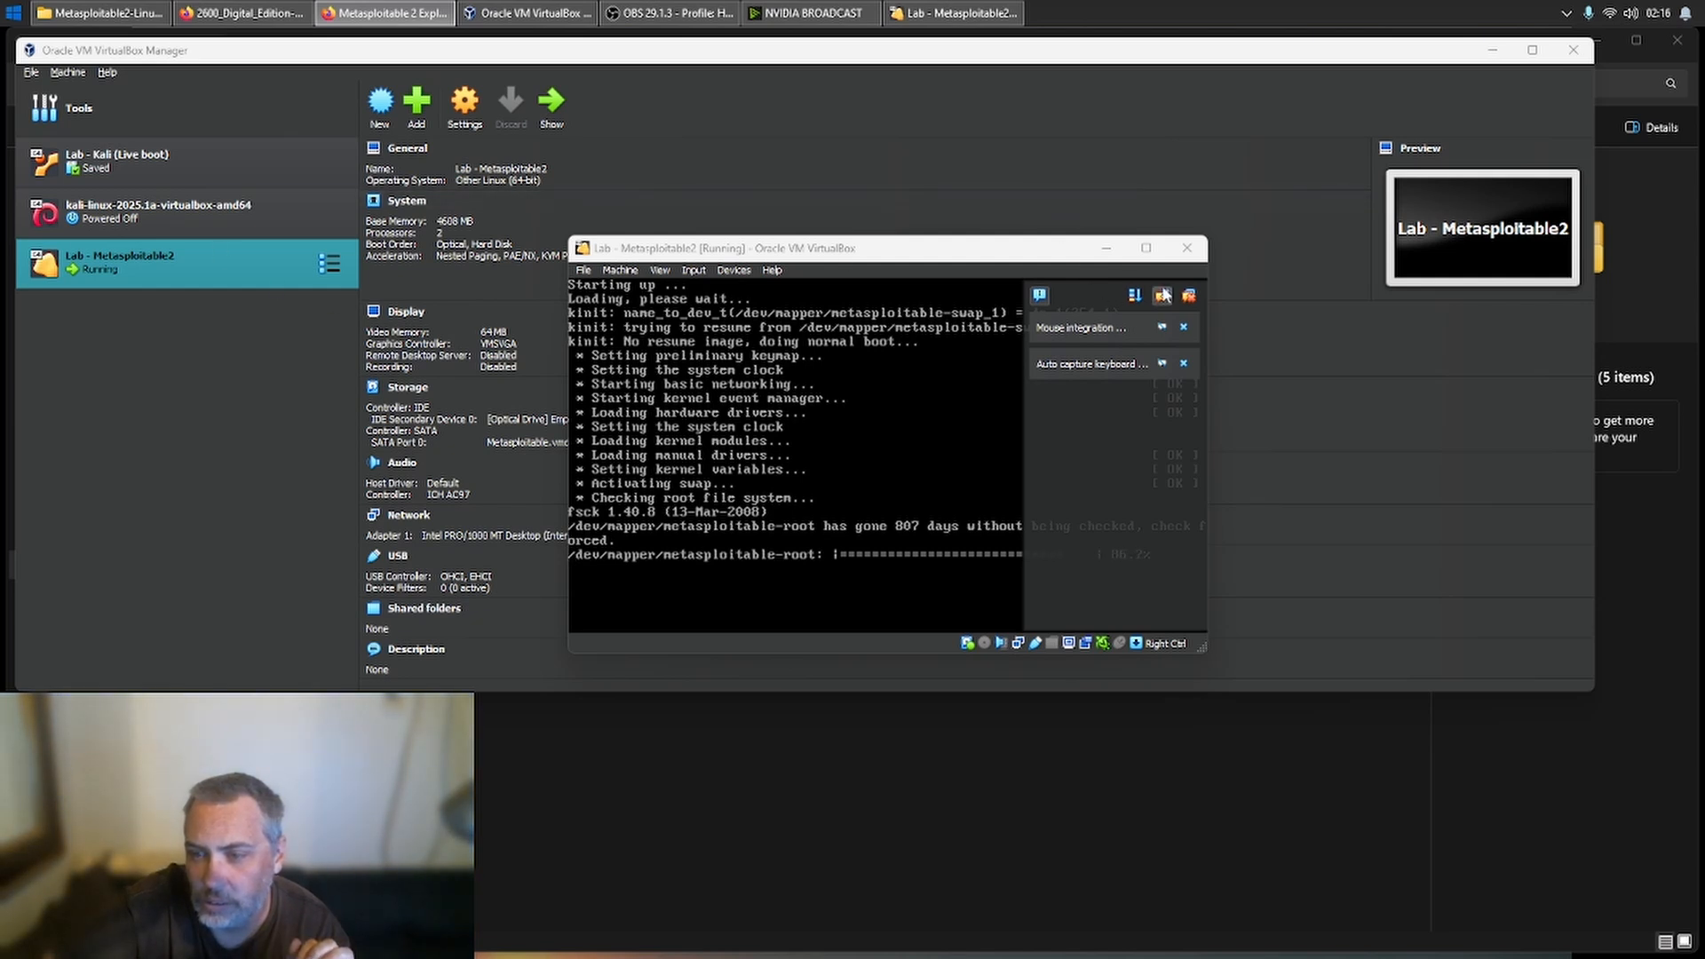
- Dismiss the virtual machine notifications, move the Metasploitable2 window aside, and log in to its console with the default username and account password
left_click(1192, 297)
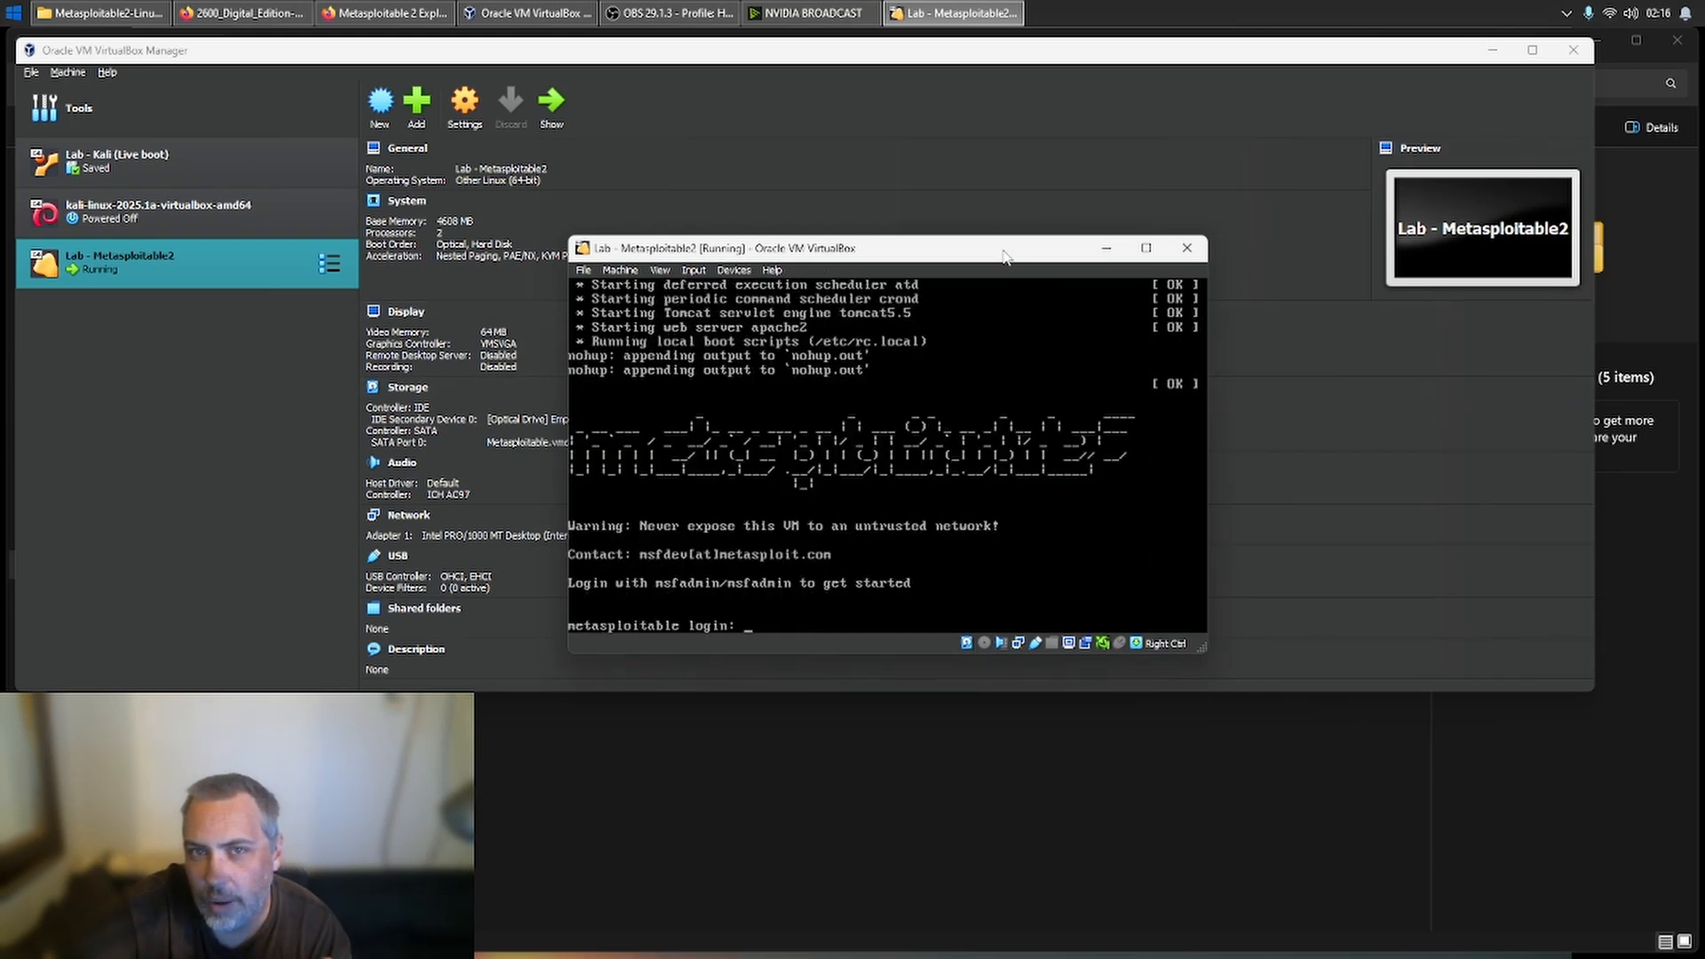
left_click_drag(1004, 252, 1396, 157)
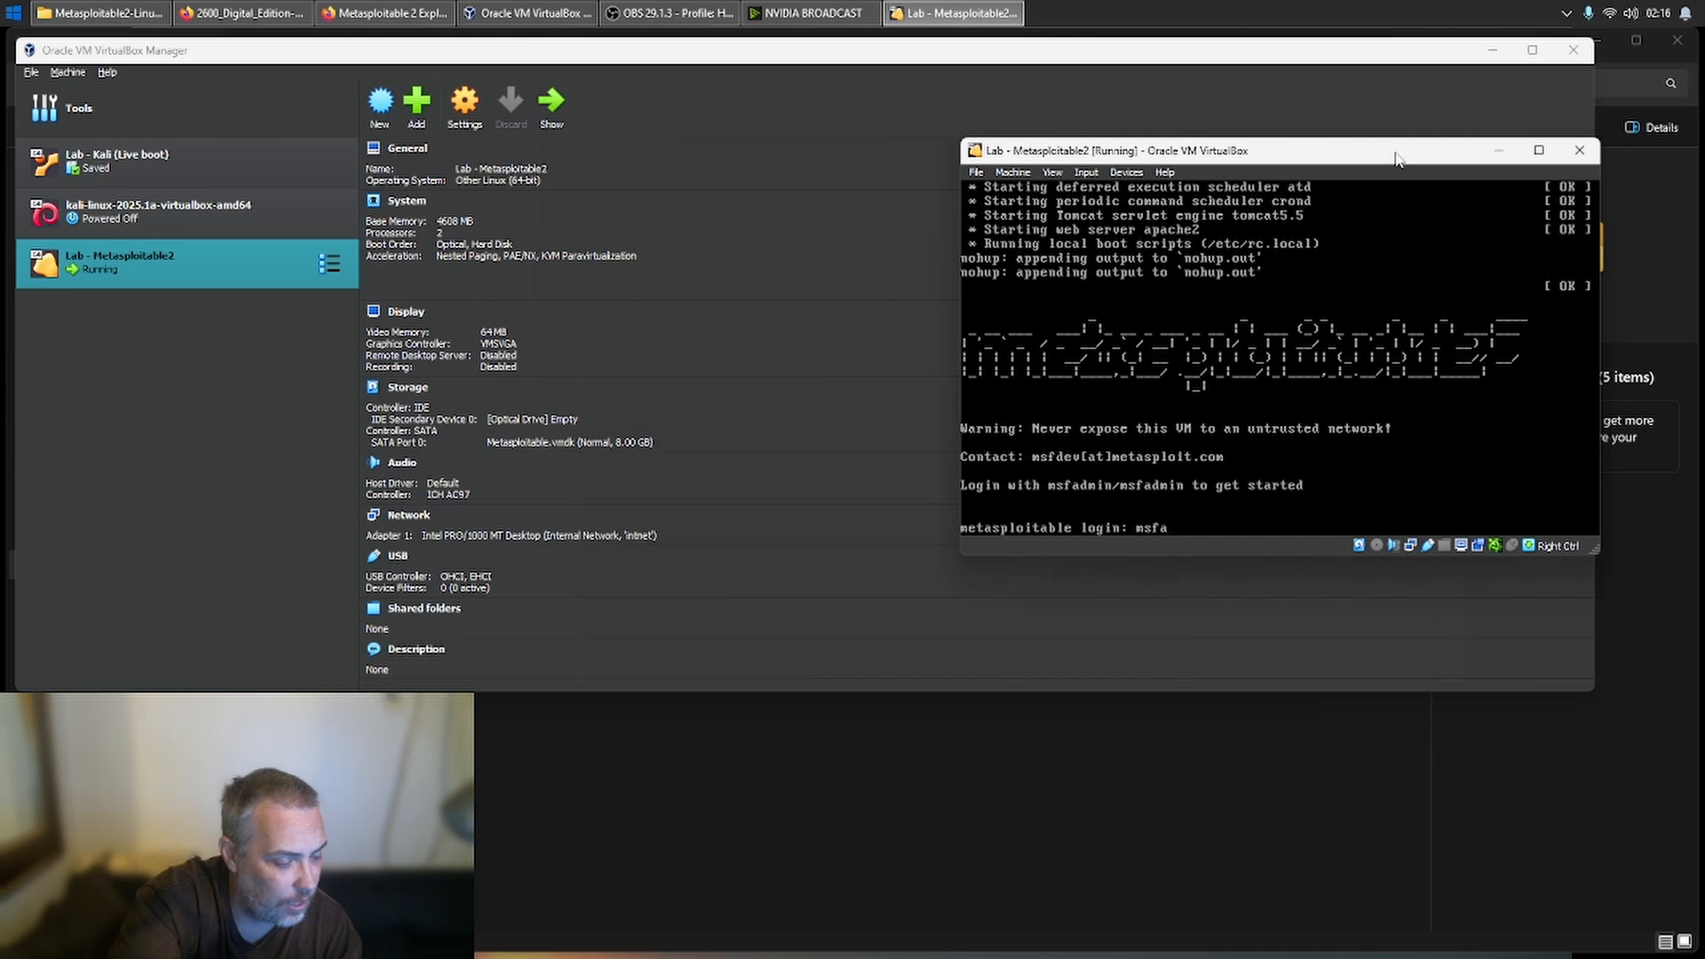
type("min")
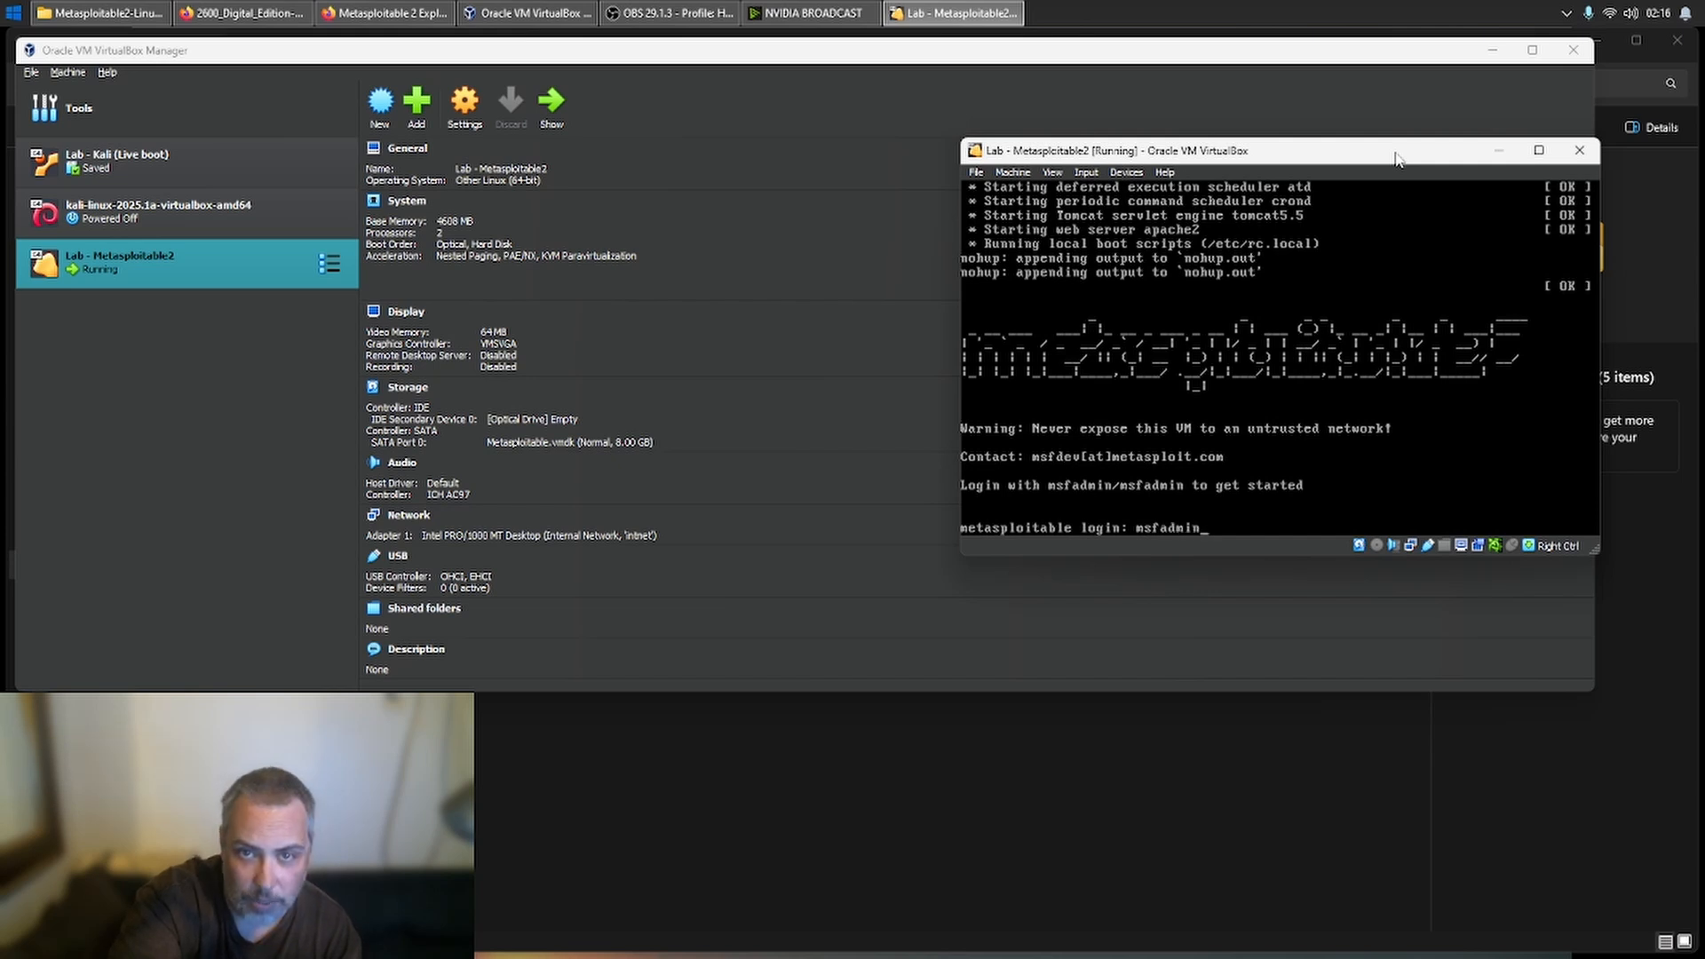
key("Return")
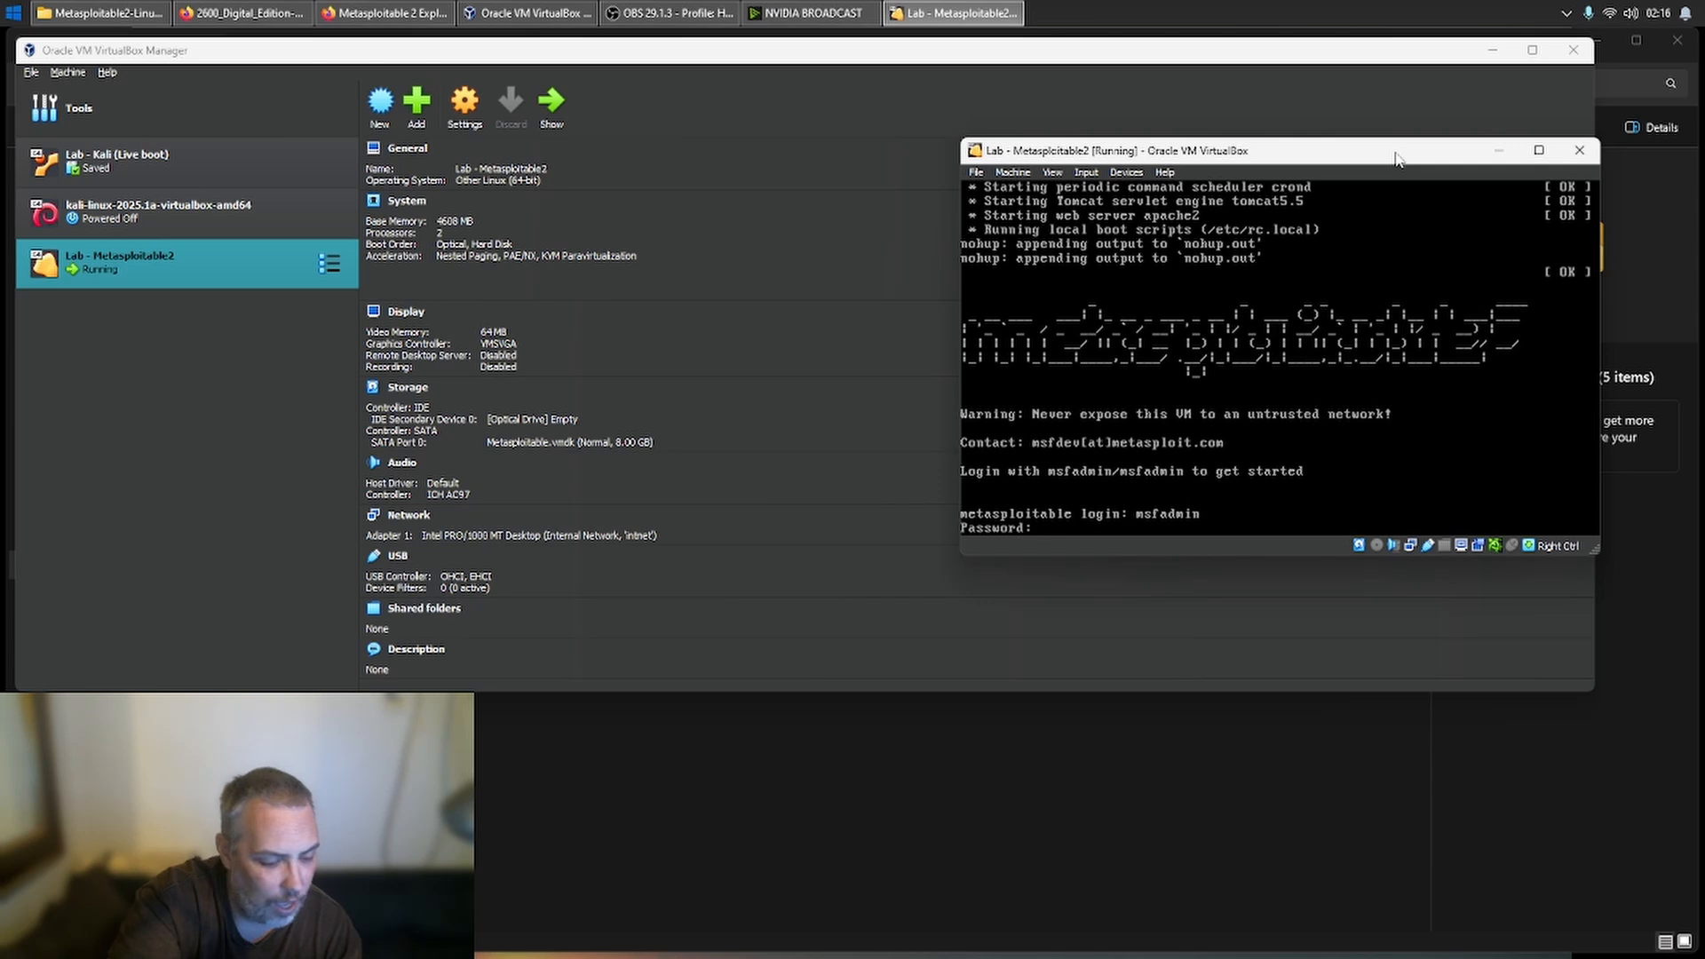
key("Return")
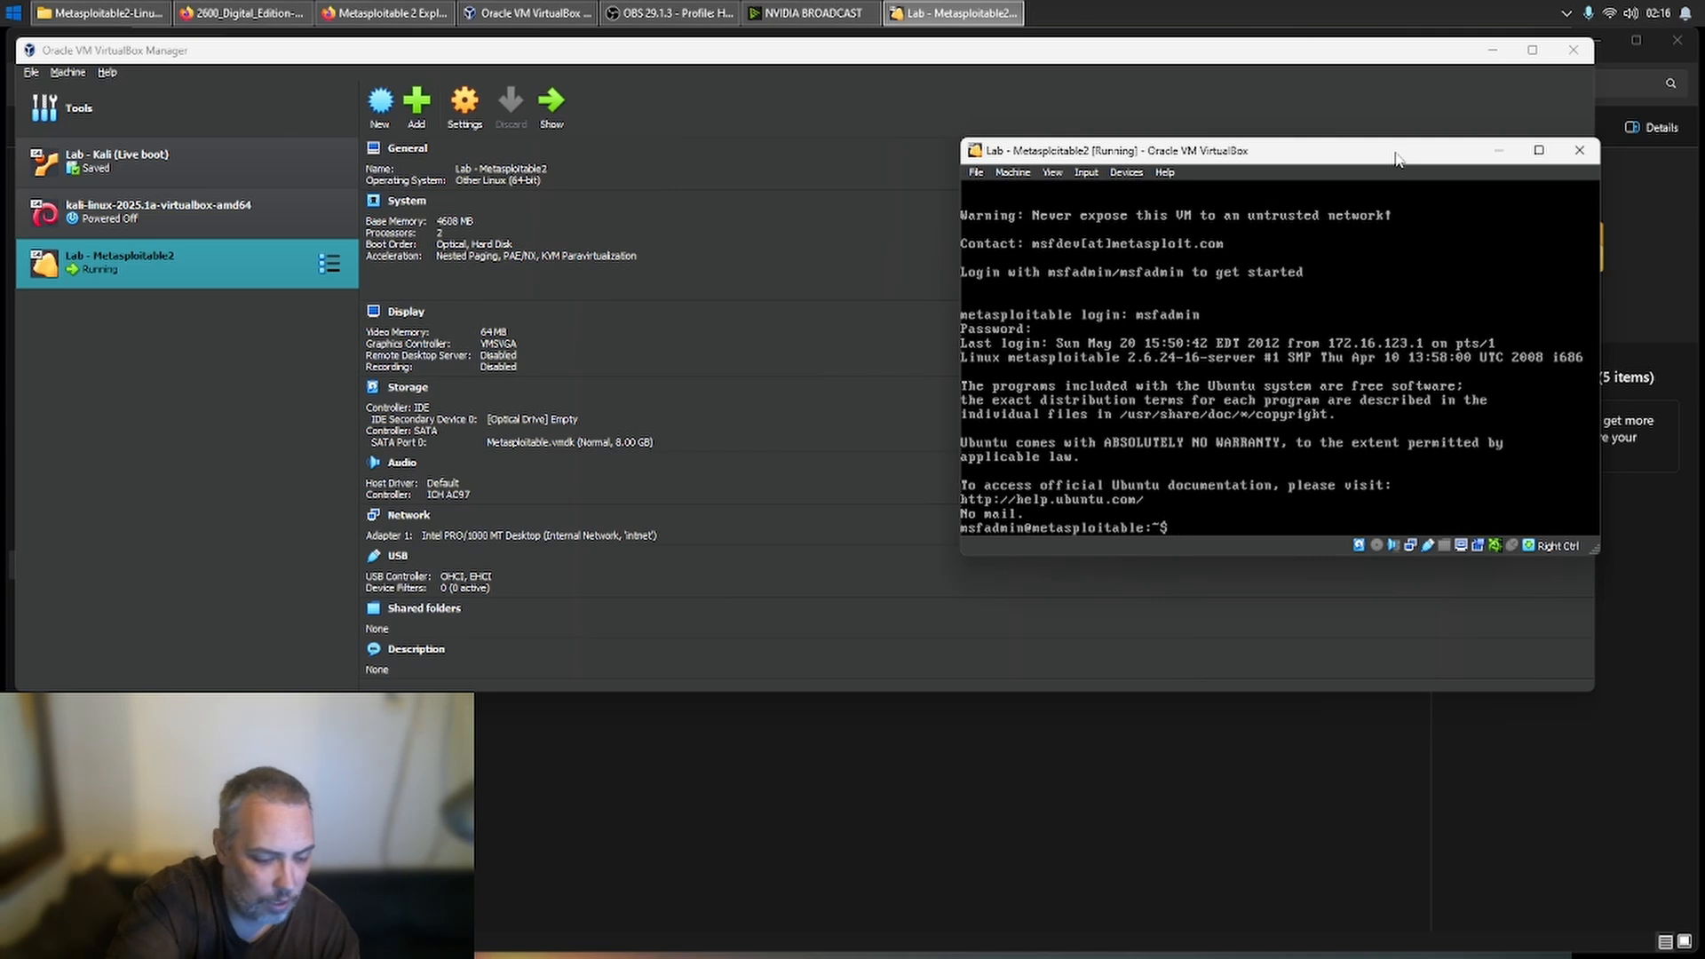
- Check the target's uptime and network interfaces by running uptime and ifconfig in the Metasploitable2 console
type("uptime")
key("Return")
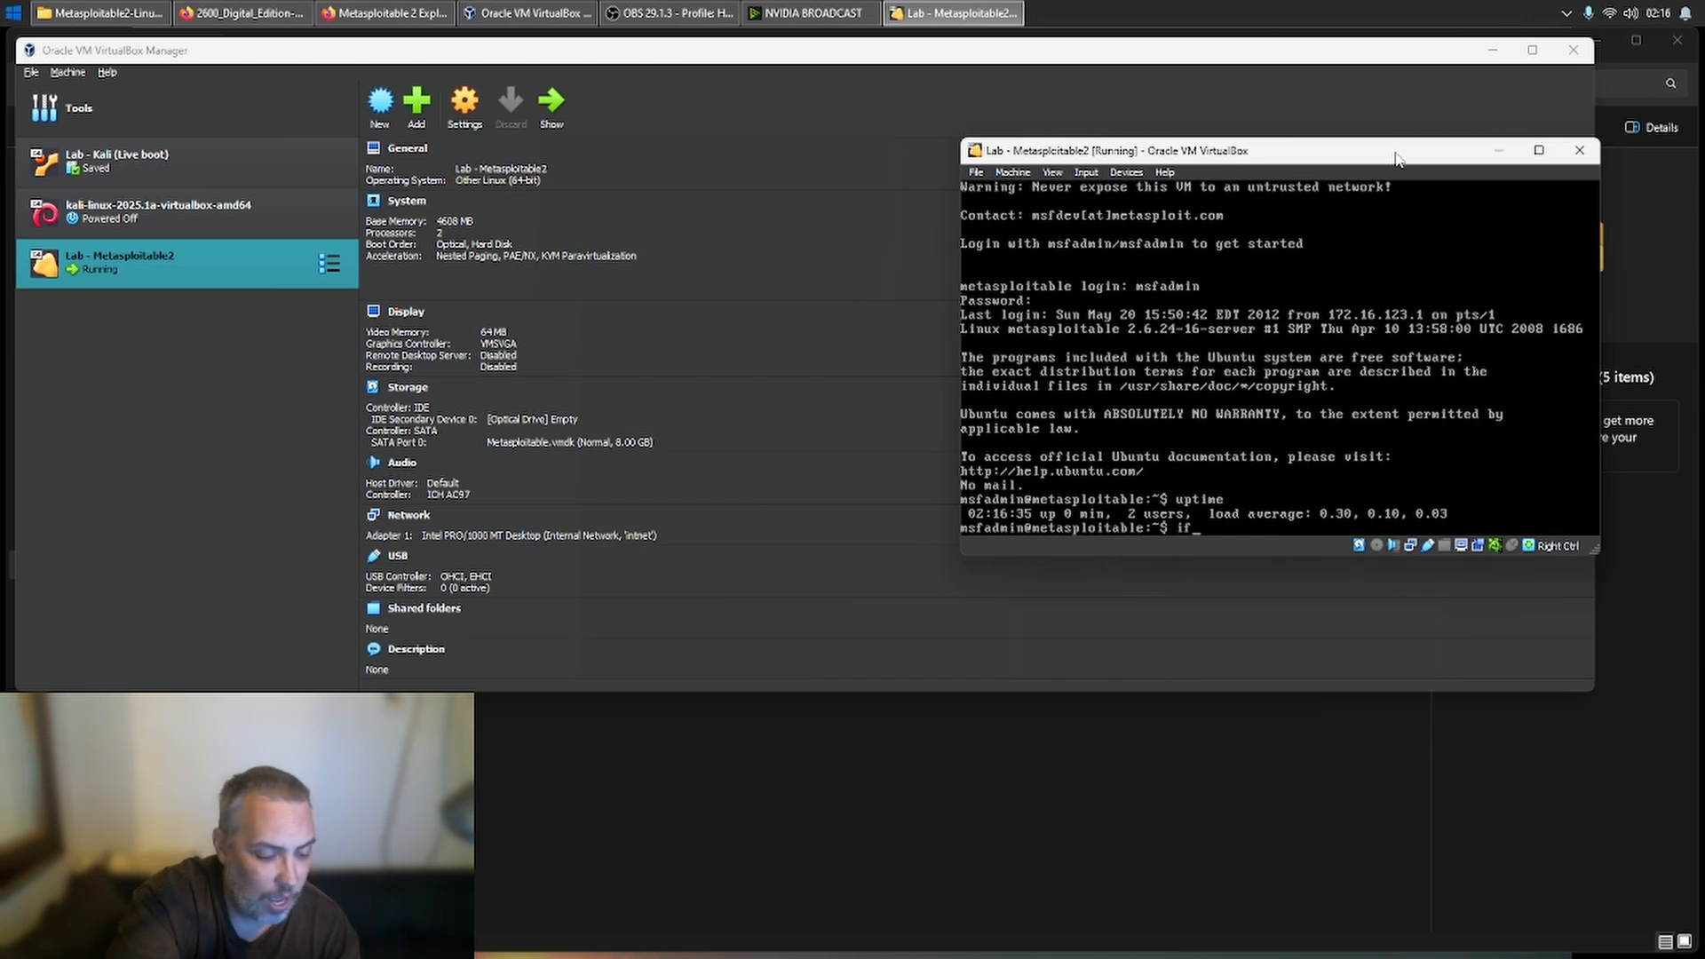
type("cong")
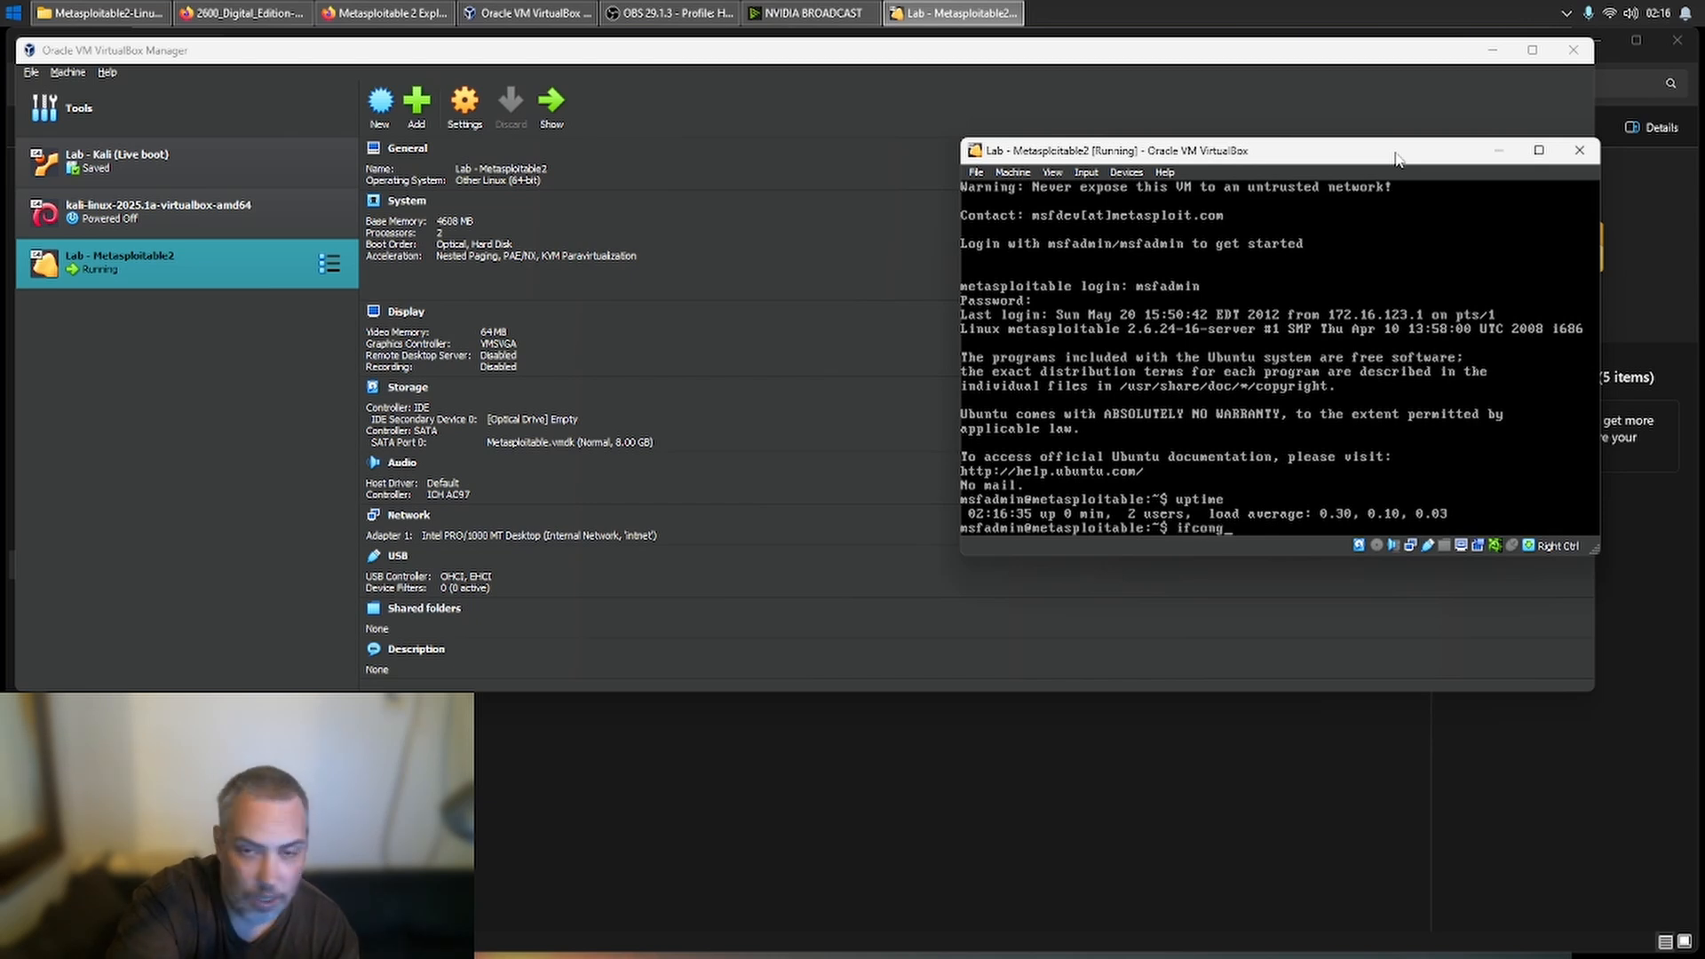
key("BackSpace")
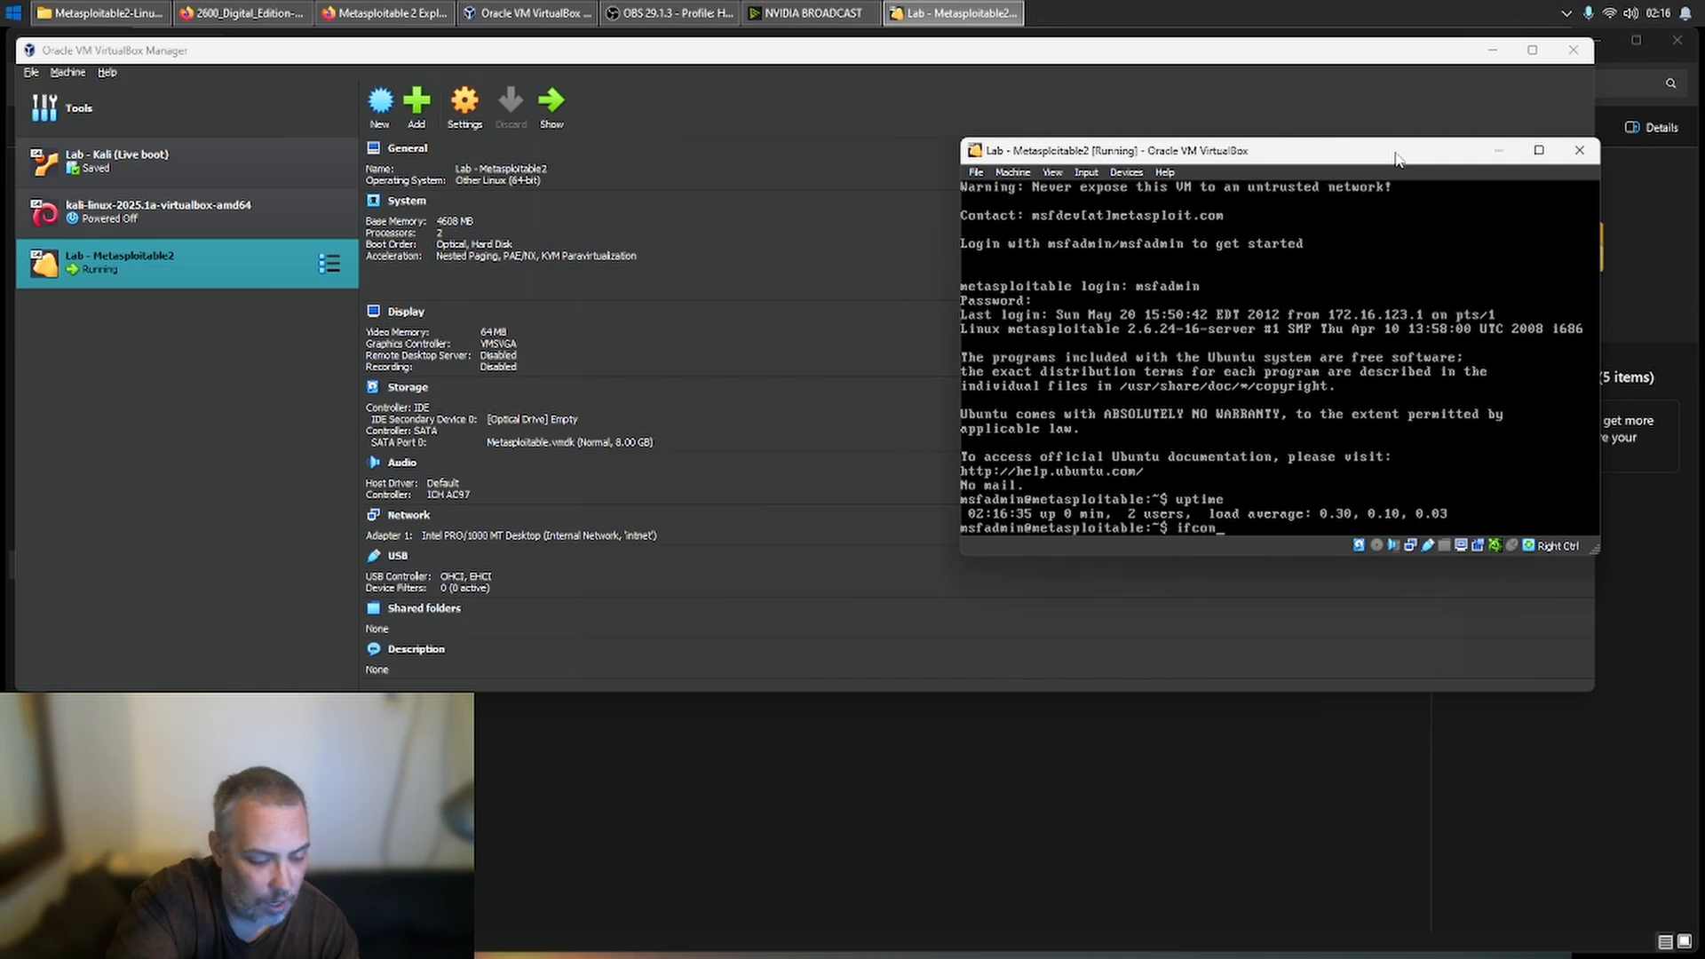
type("fig")
key("Return")
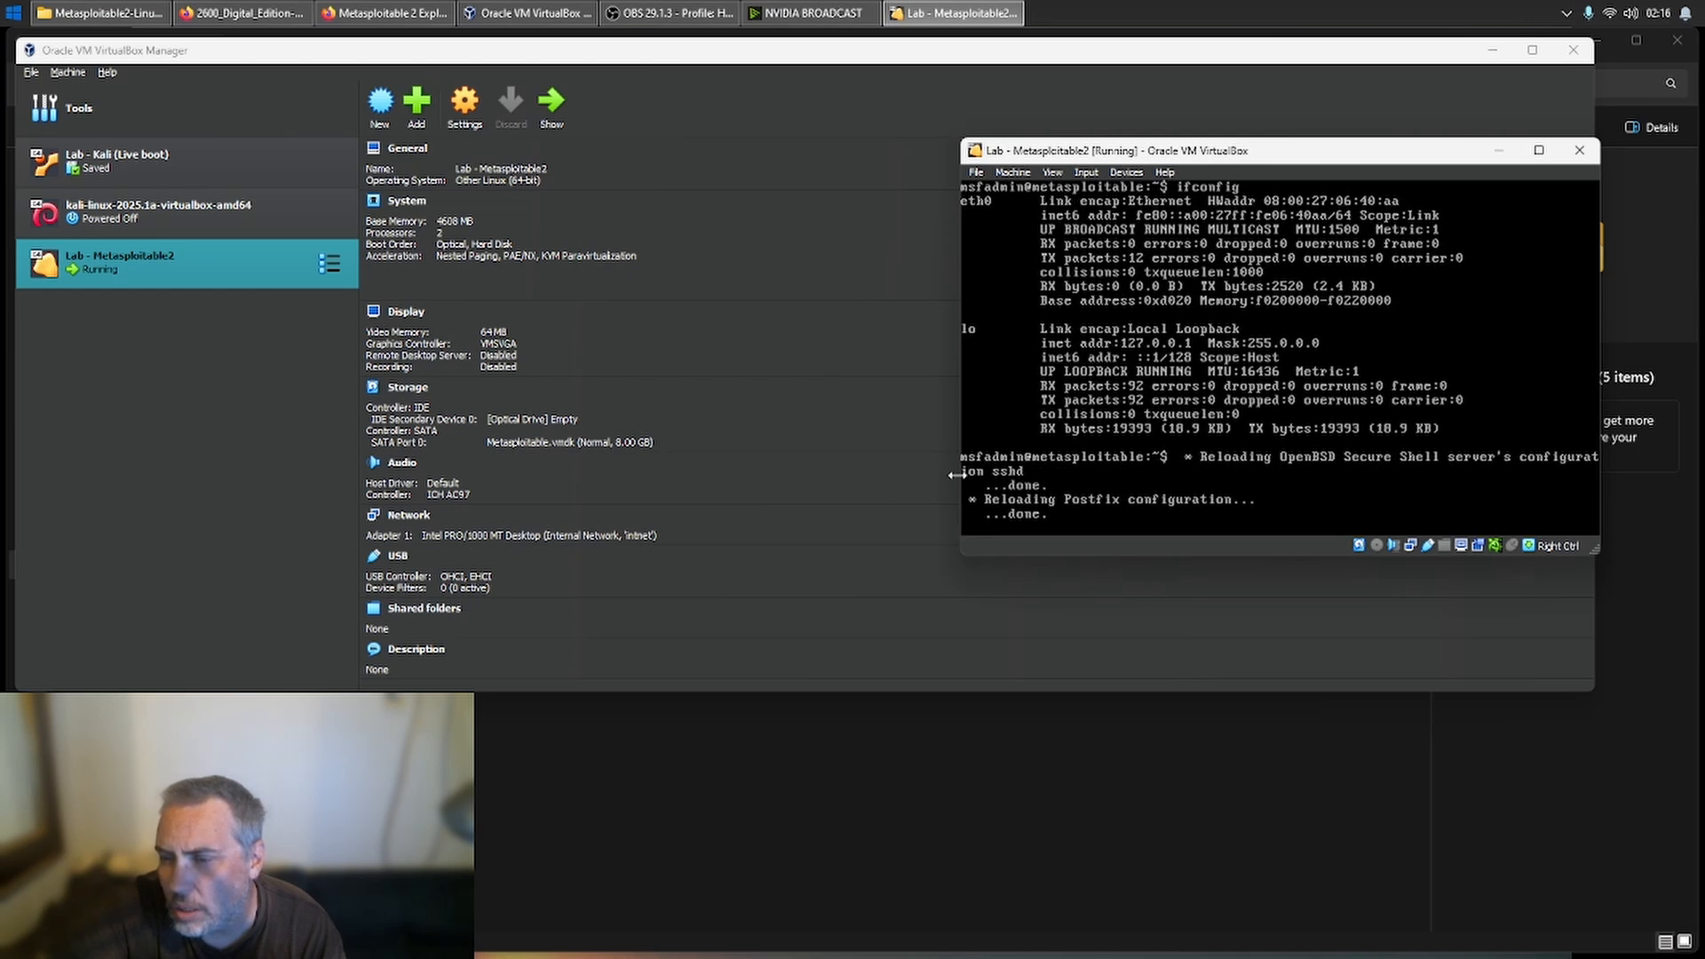
- Widen the Metasploitable2 window and run ifconfig again to examine the eth0 addresses, declining mouse capture
left_click_drag(955, 475, 666, 466)
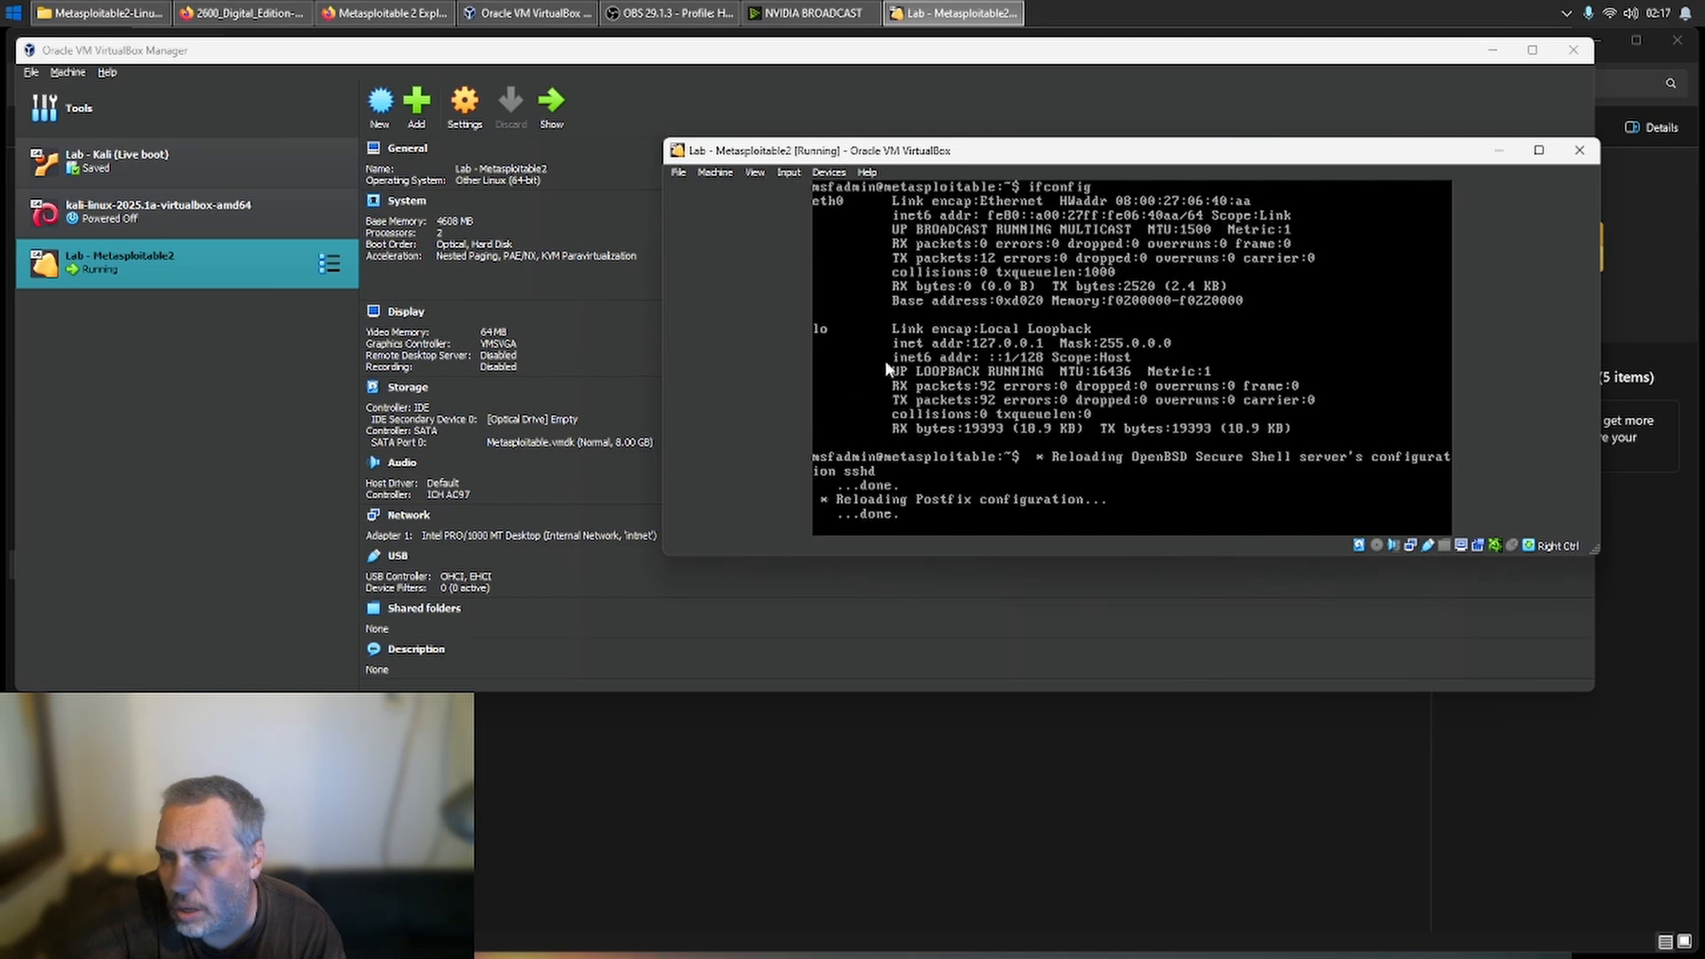
key("Return")
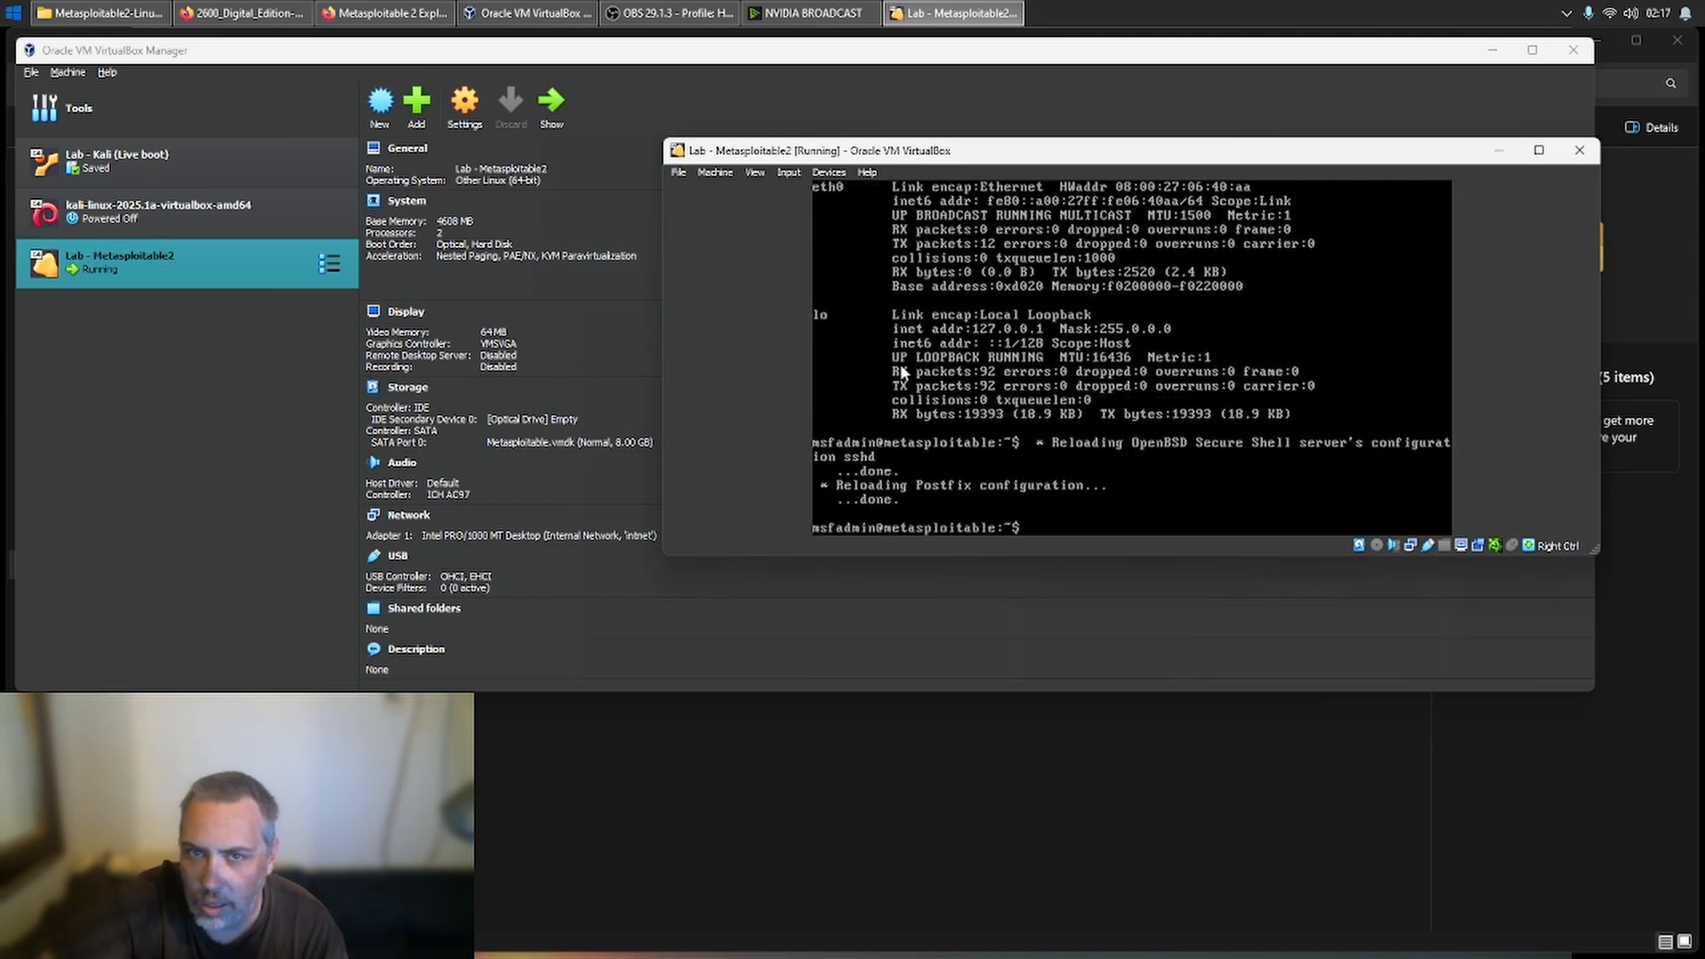
type("ifconfig")
key("Return")
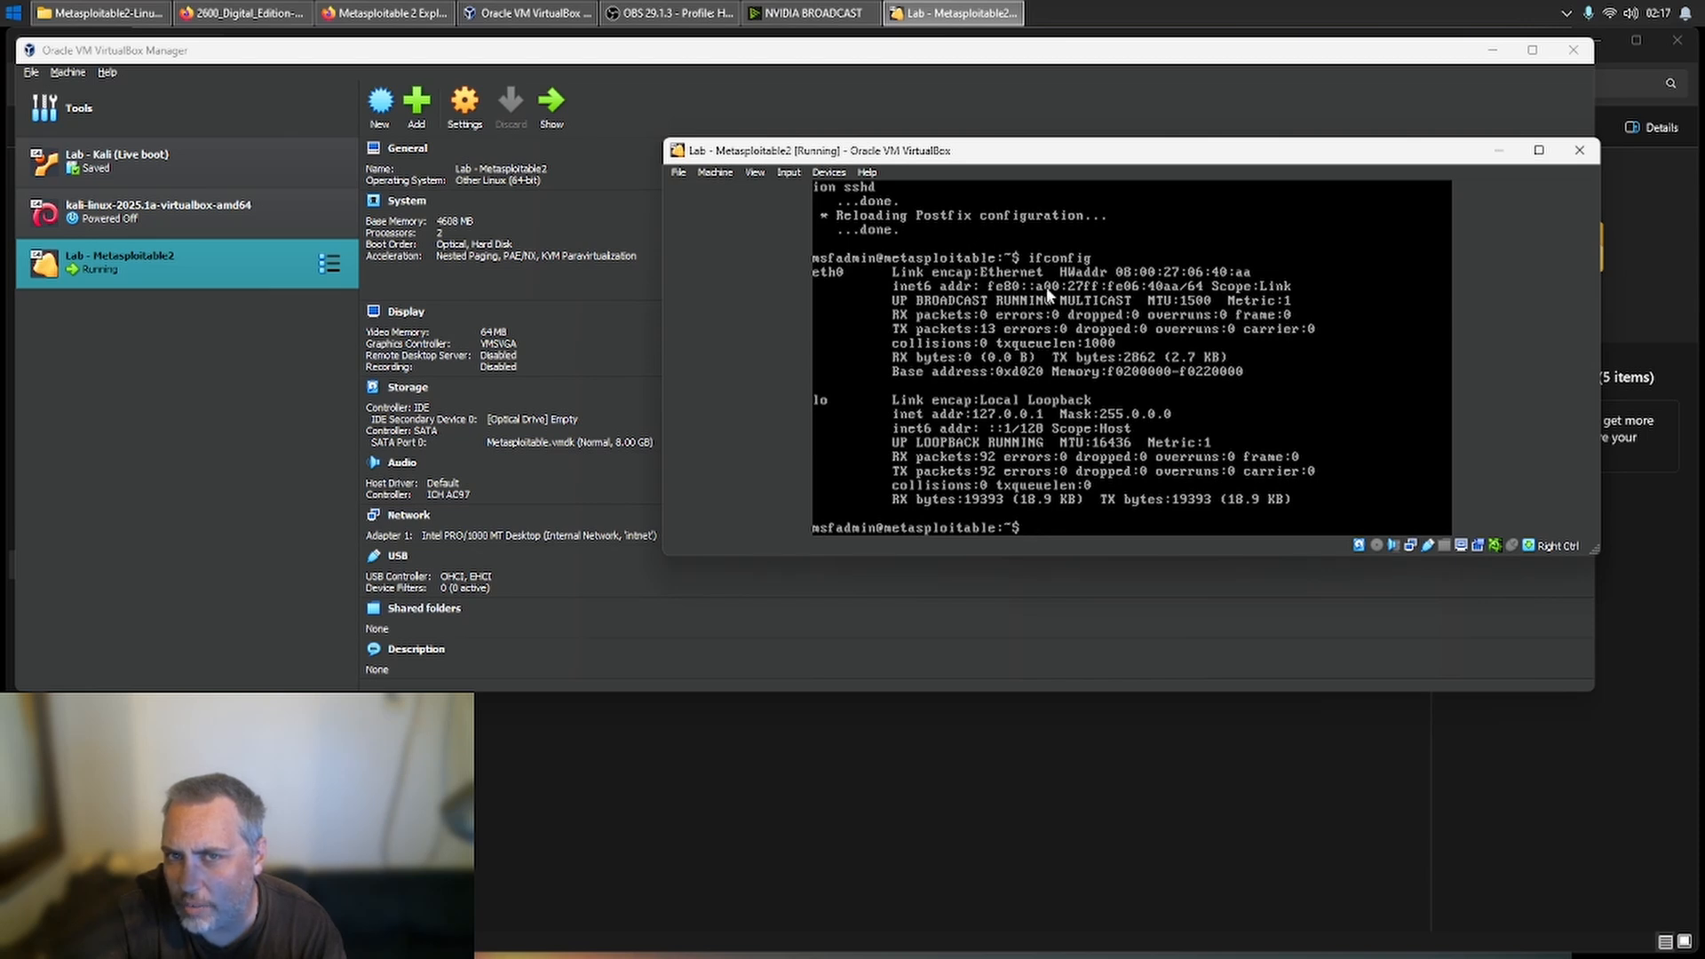
left_click(1199, 298)
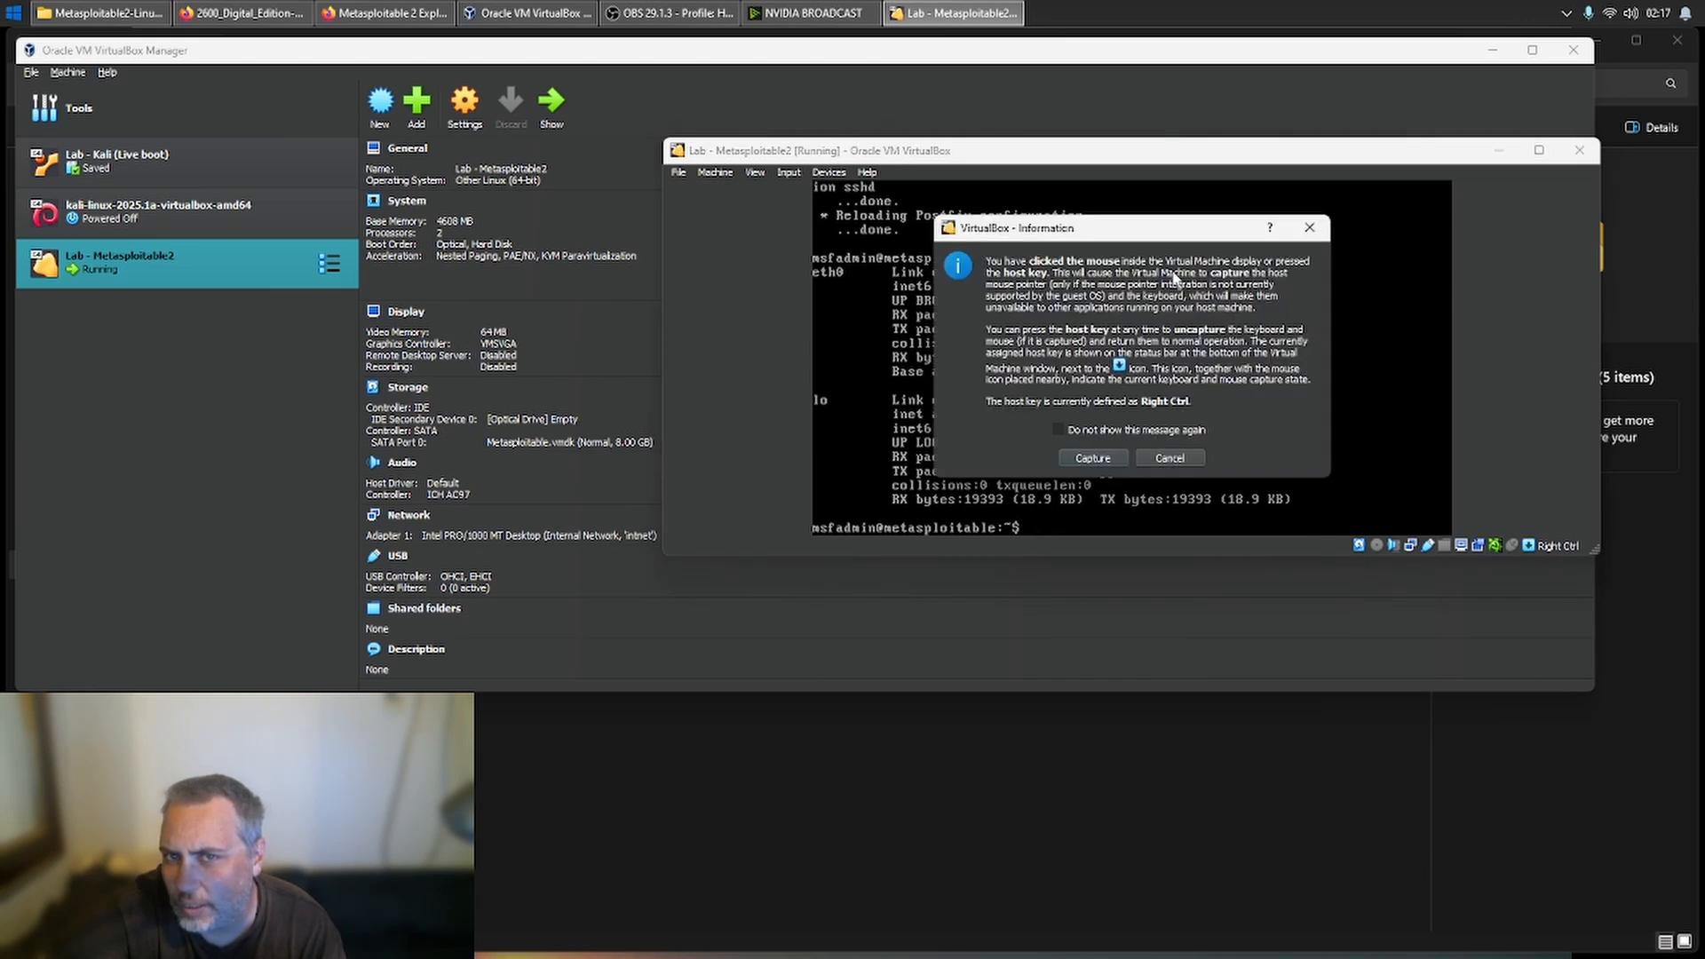
left_click(1181, 455)
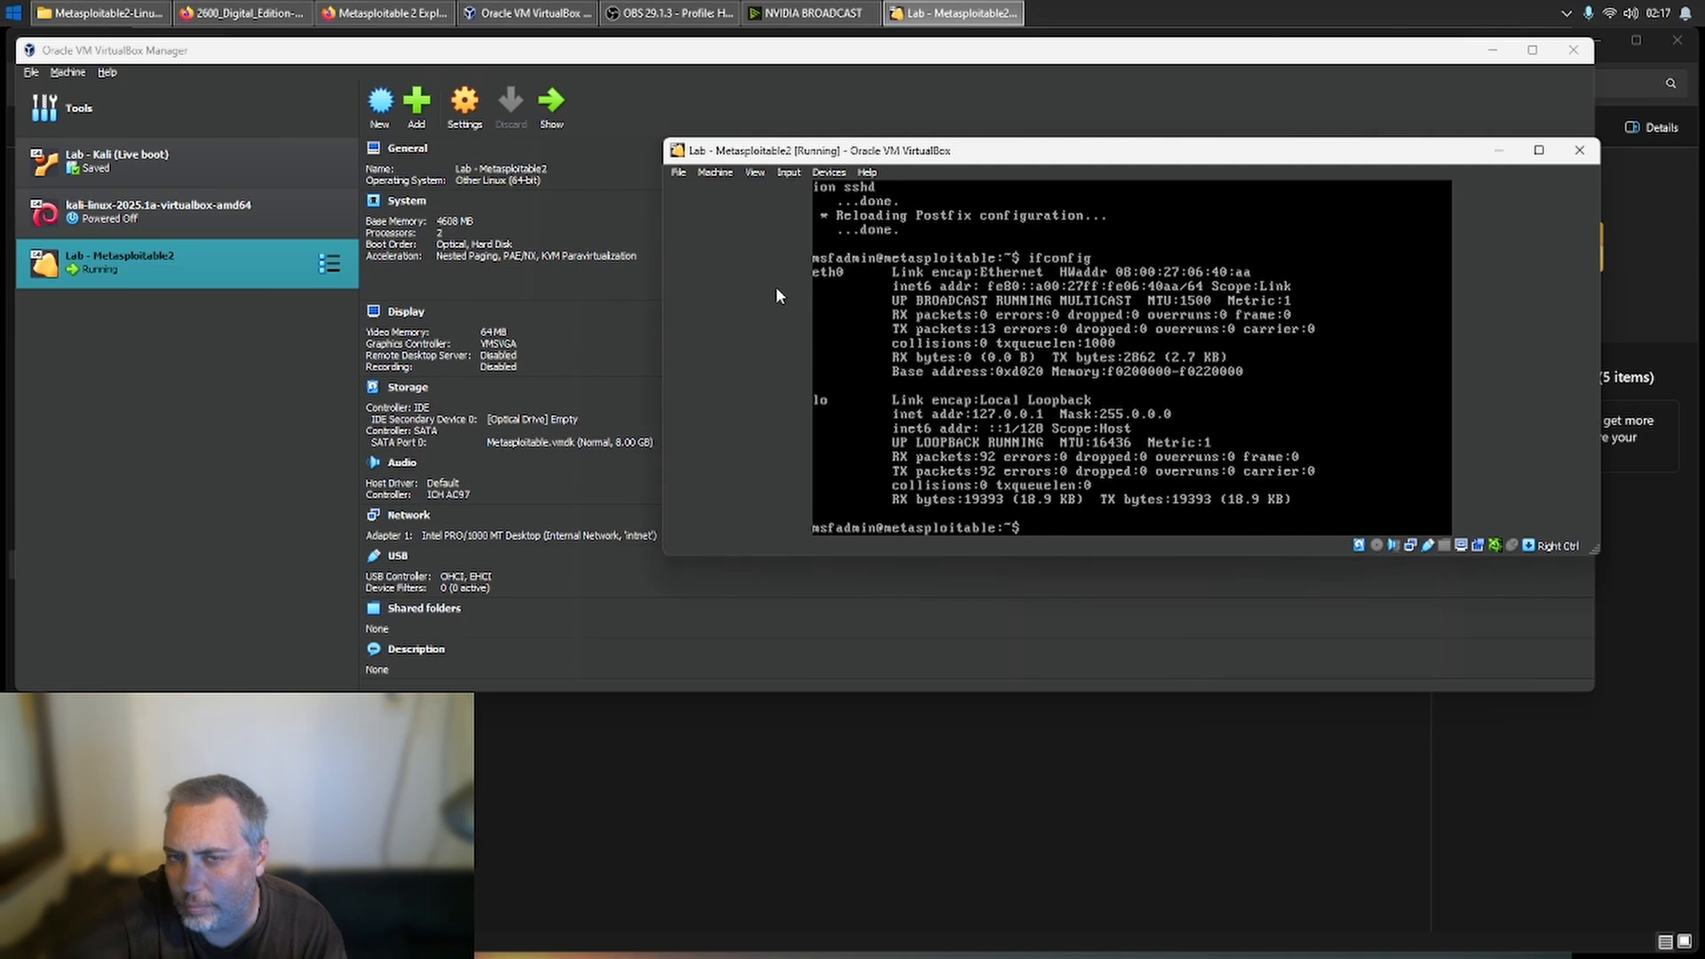
- Inspect the advanced General and System settings of Lab - Kali (Live boot), and close them without changes
left_click(228, 163)
right_click(228, 157)
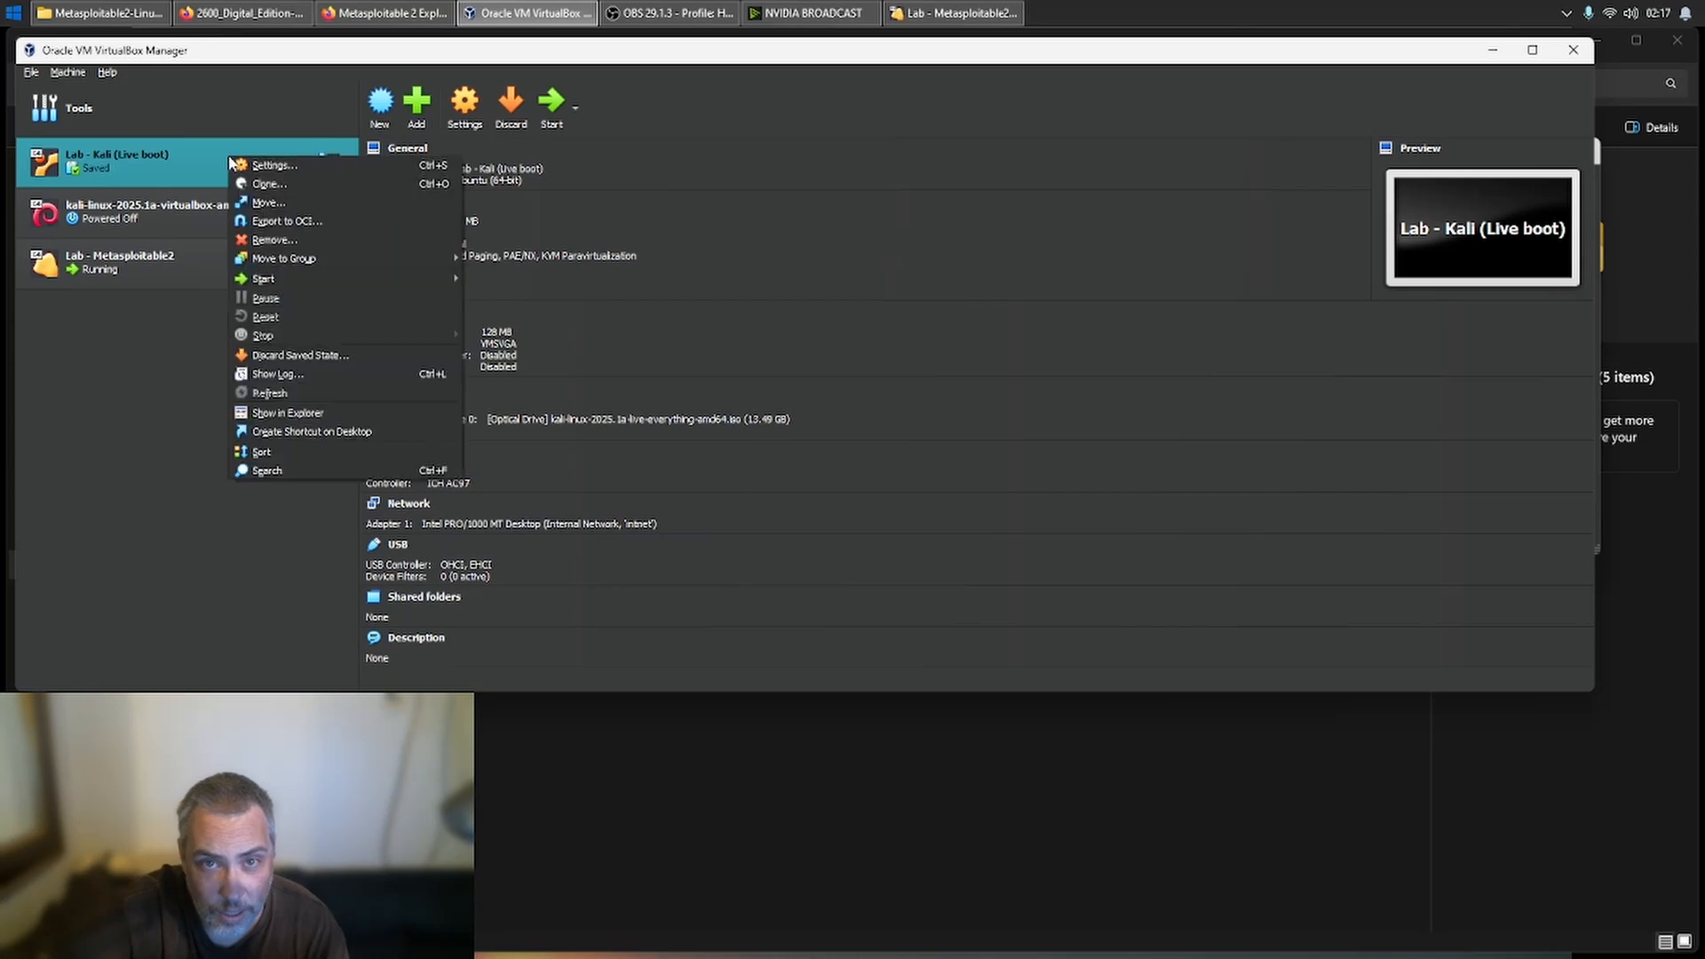
left_click(271, 173)
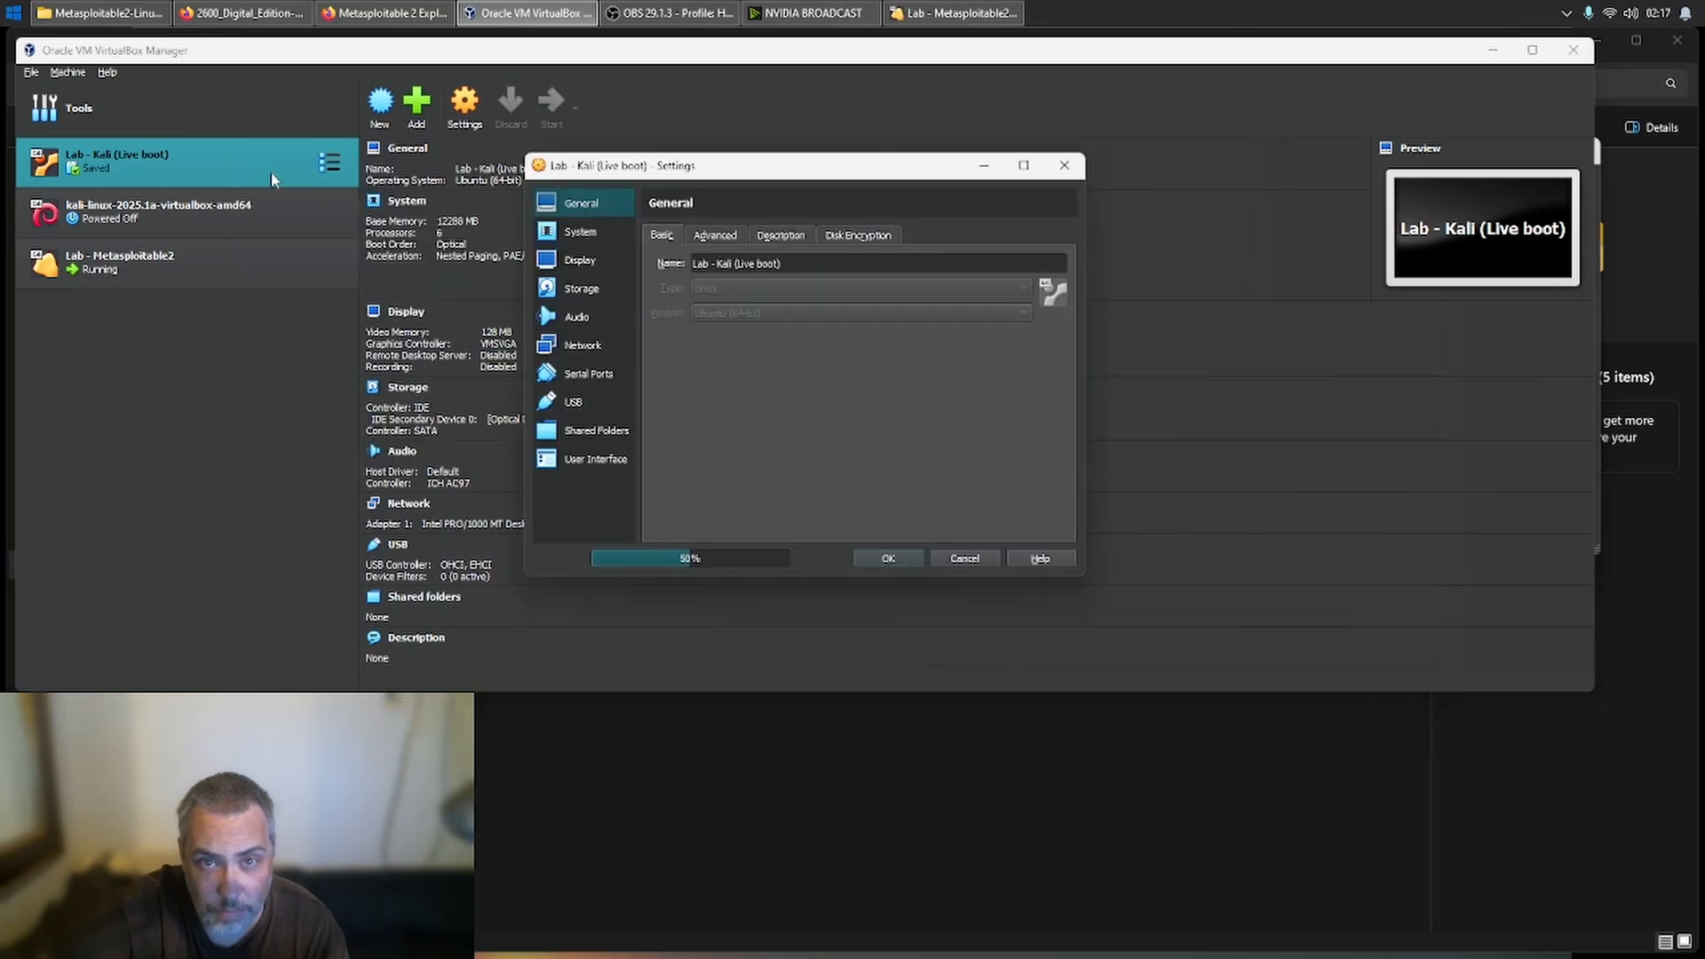
left_click(721, 236)
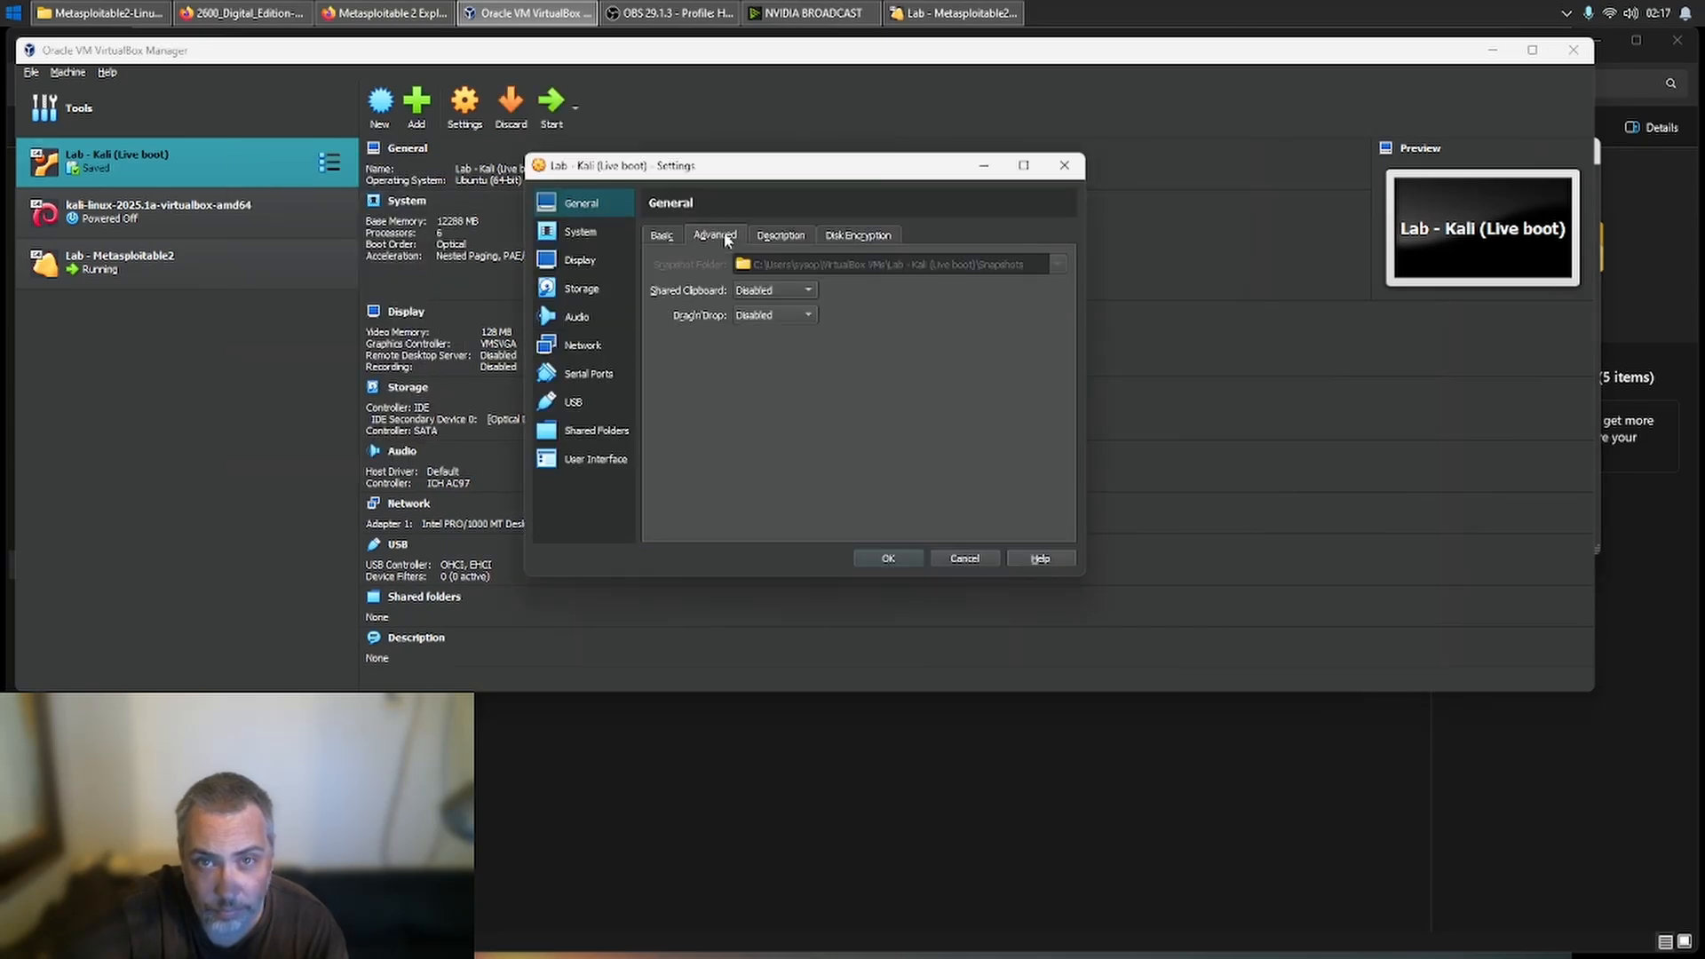
left_click(581, 232)
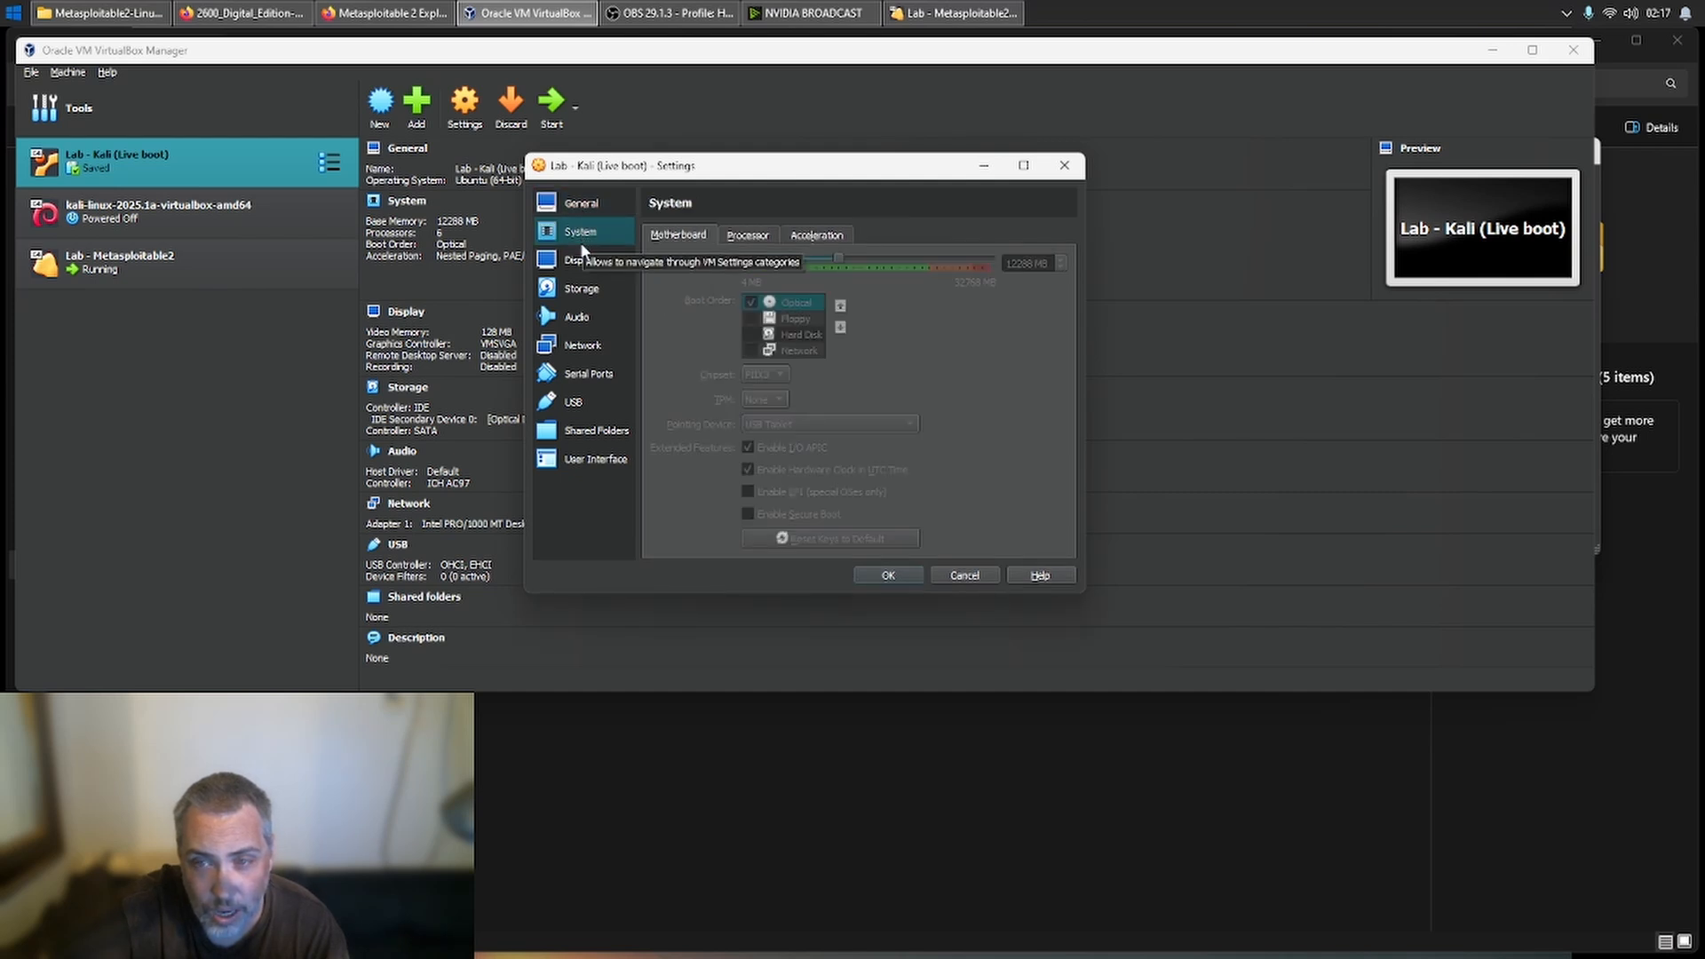
left_click(964, 575)
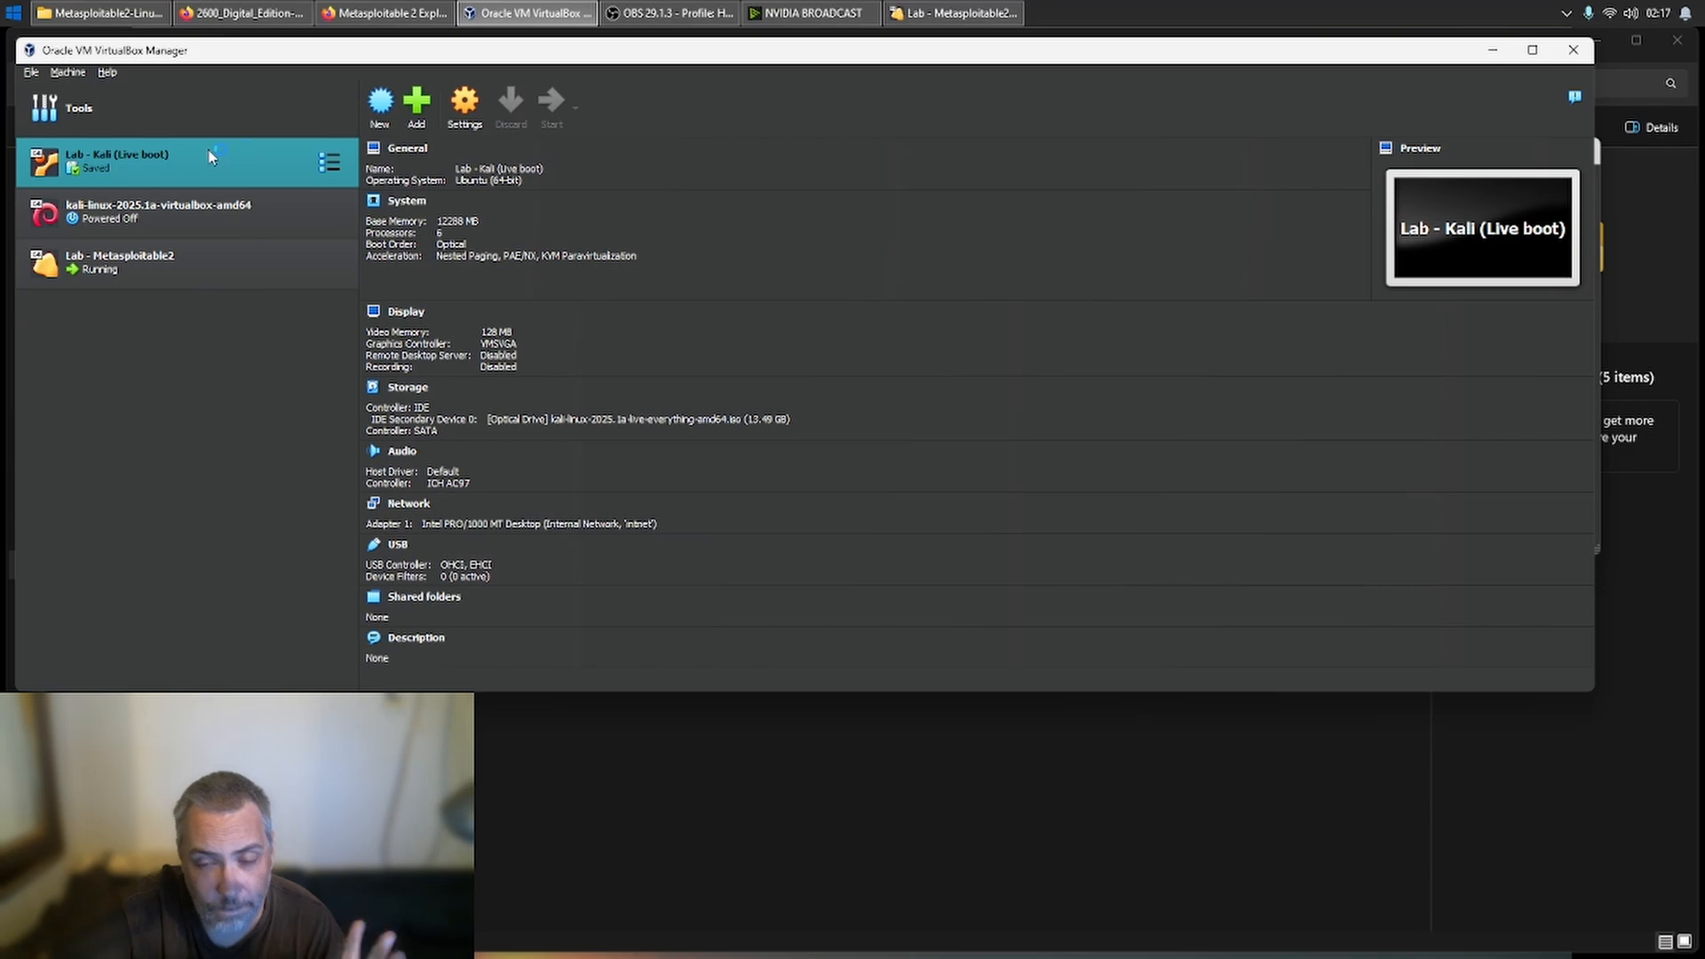
- Minimize the VirtualBox Manager and file windows, place the Metasploitable2 window beside the Kali machine, and dismiss Kali's notifications
left_click(1492, 50)
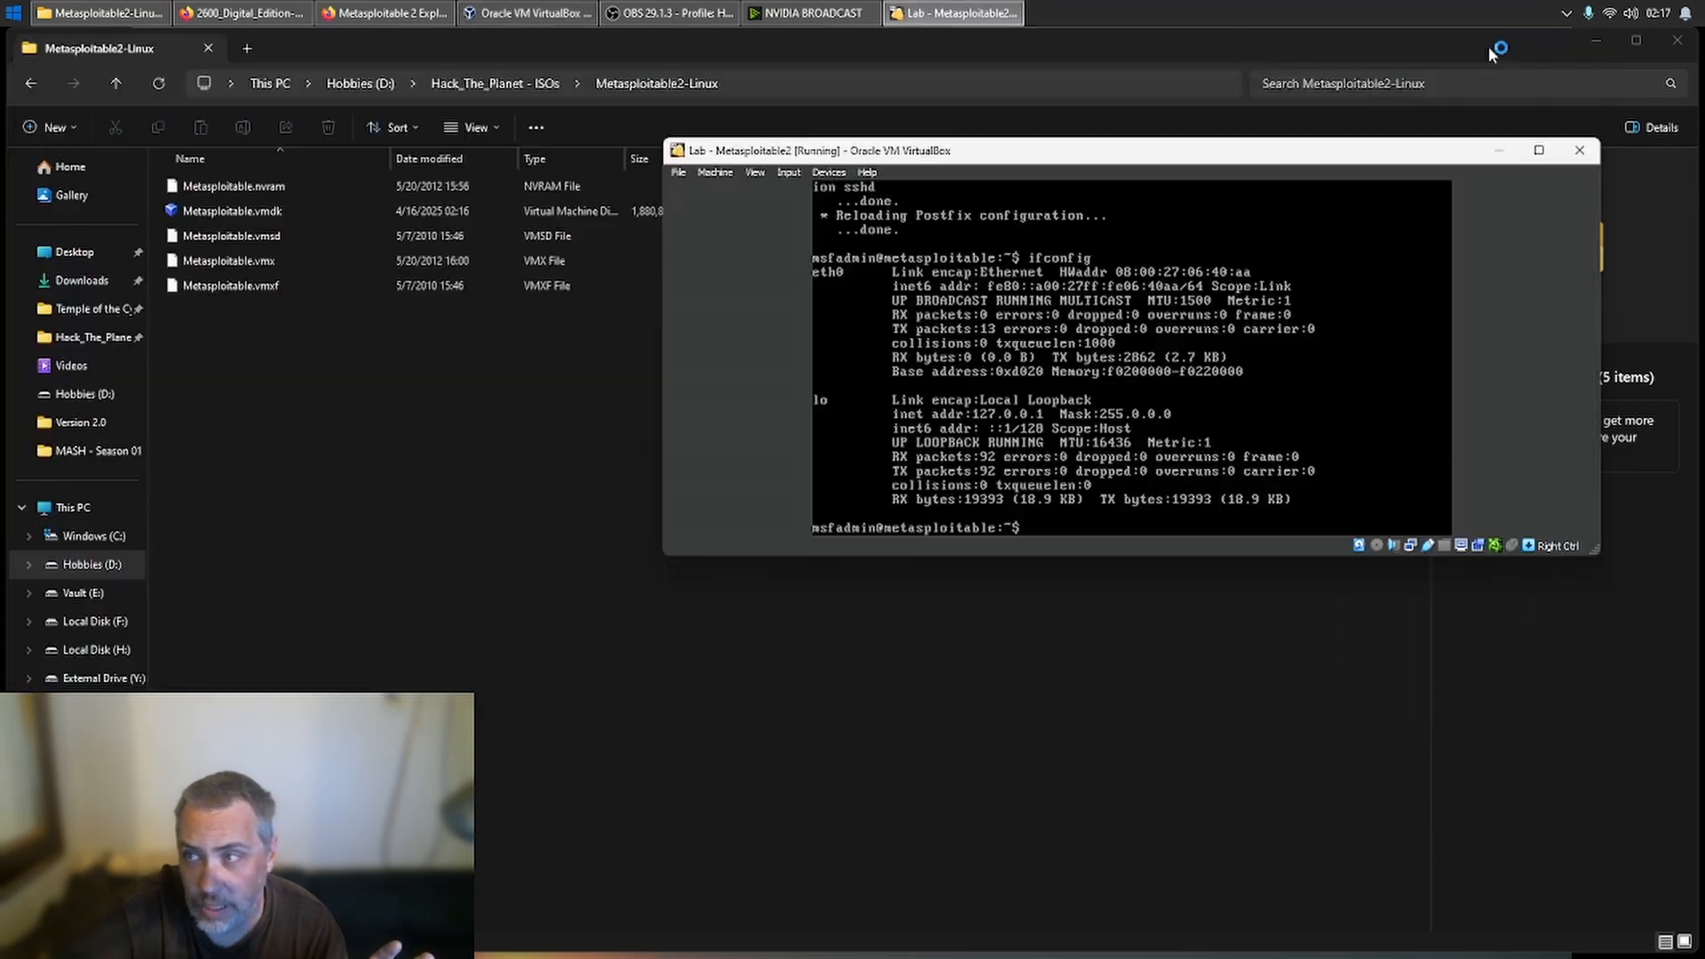
left_click(1596, 39)
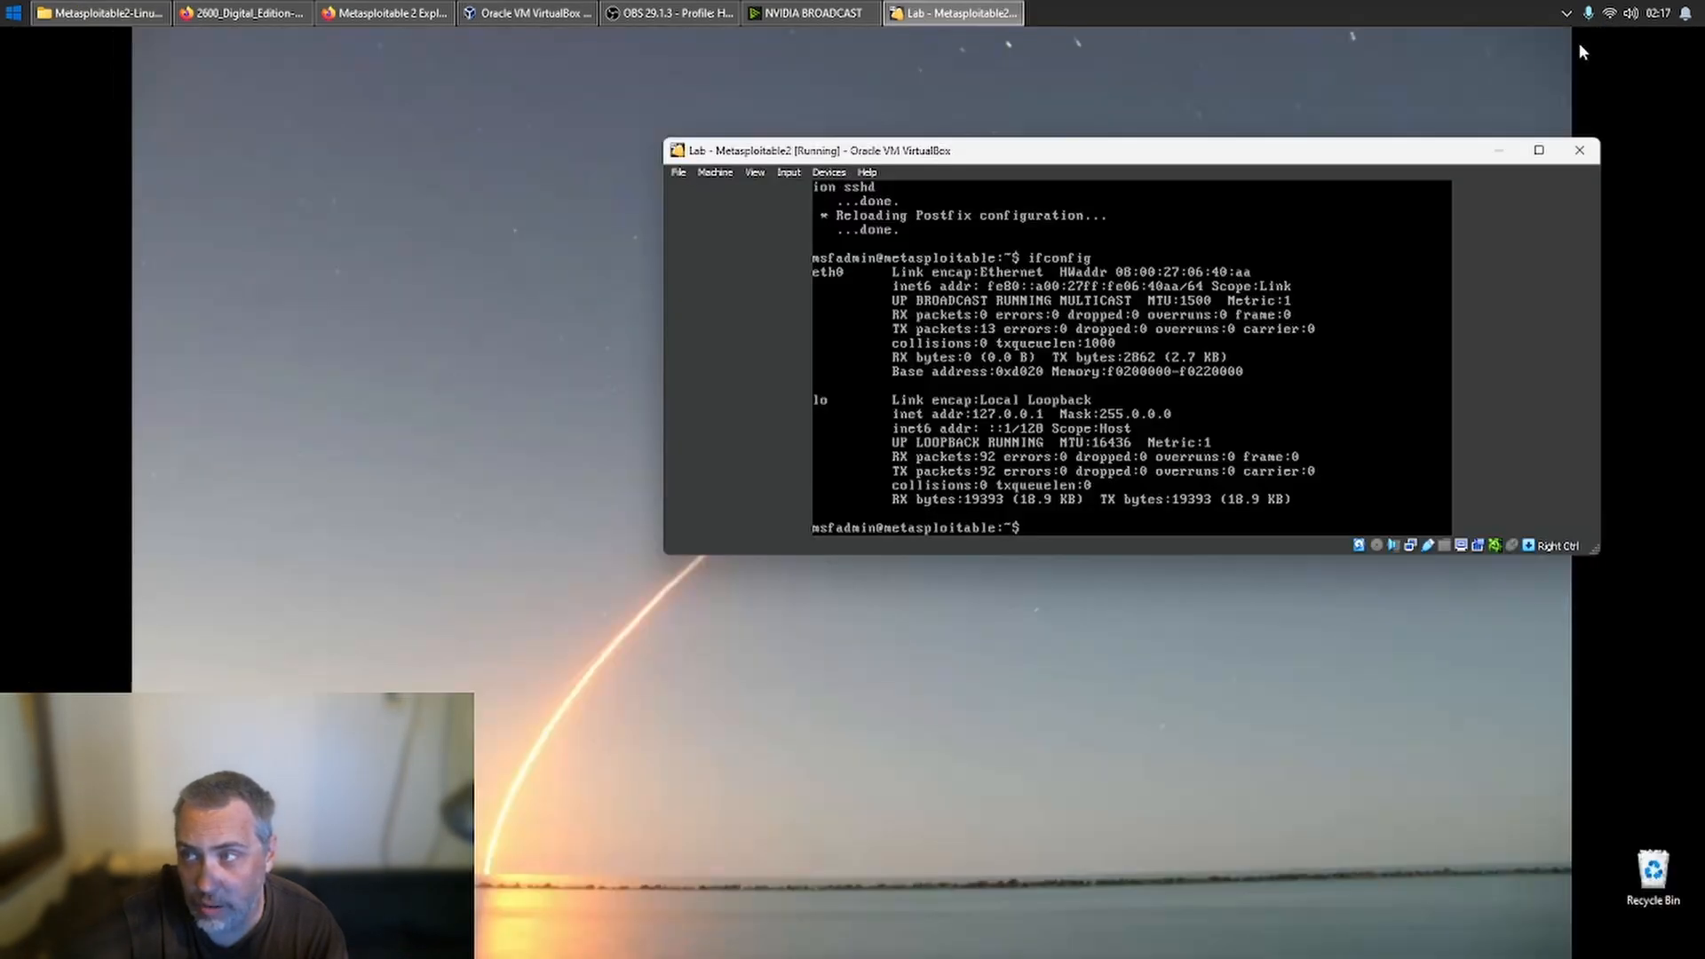
left_click_drag(1359, 157, 1453, 94)
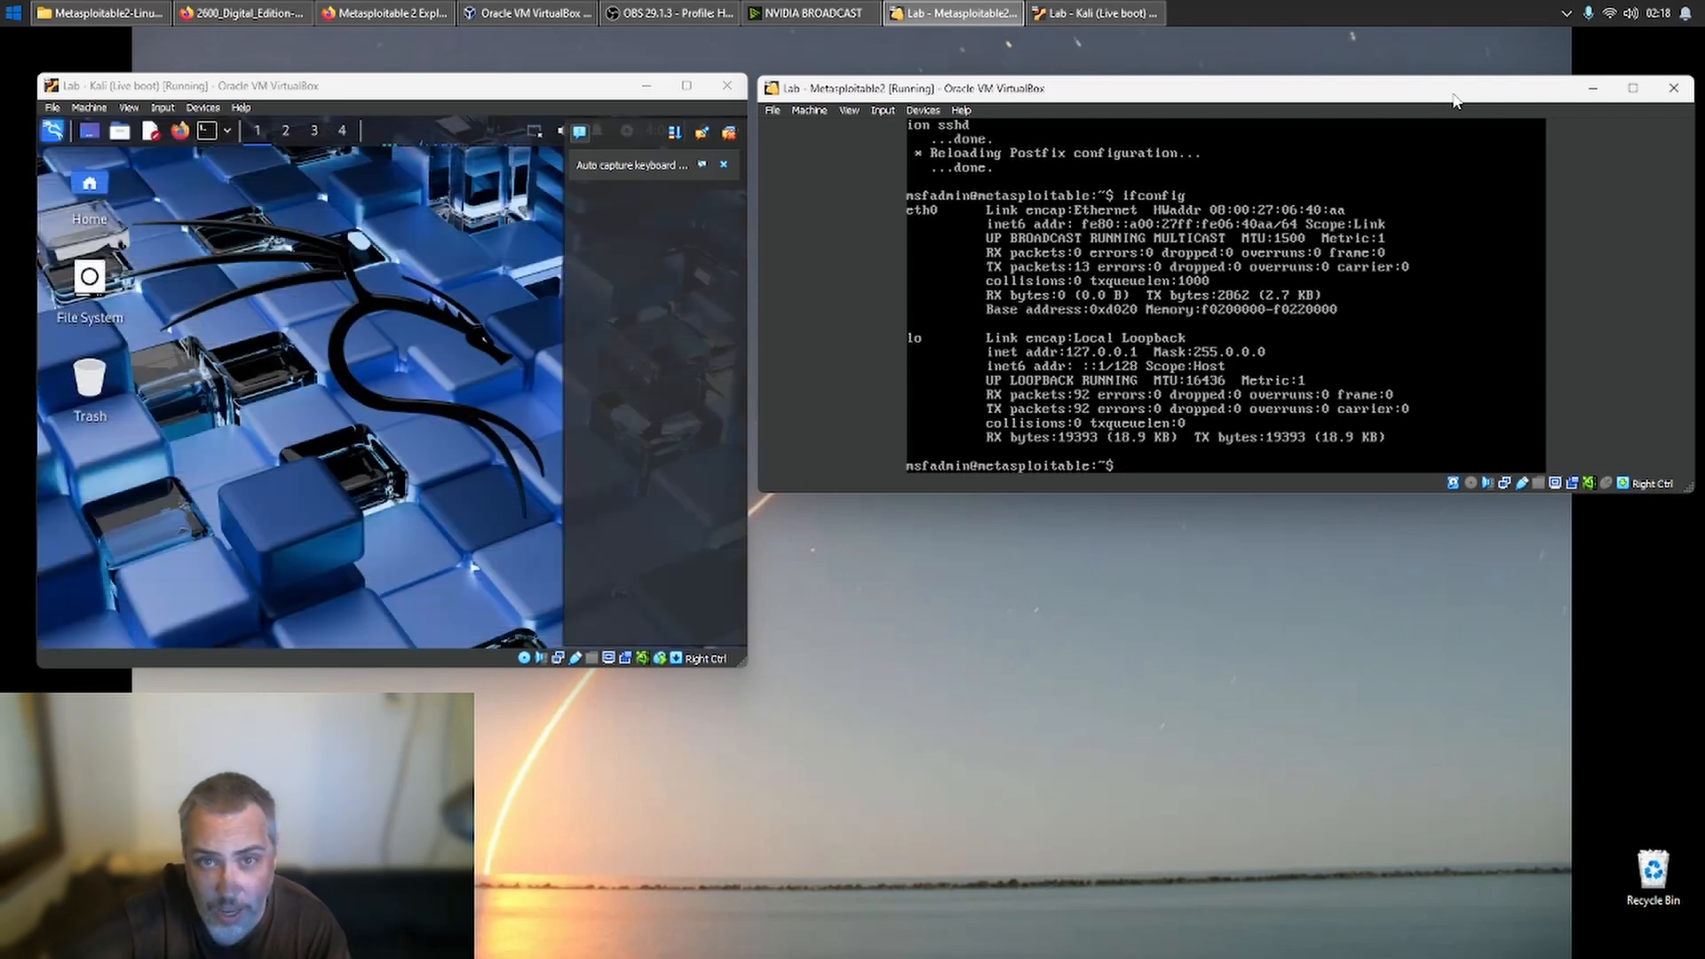
left_click(718, 142)
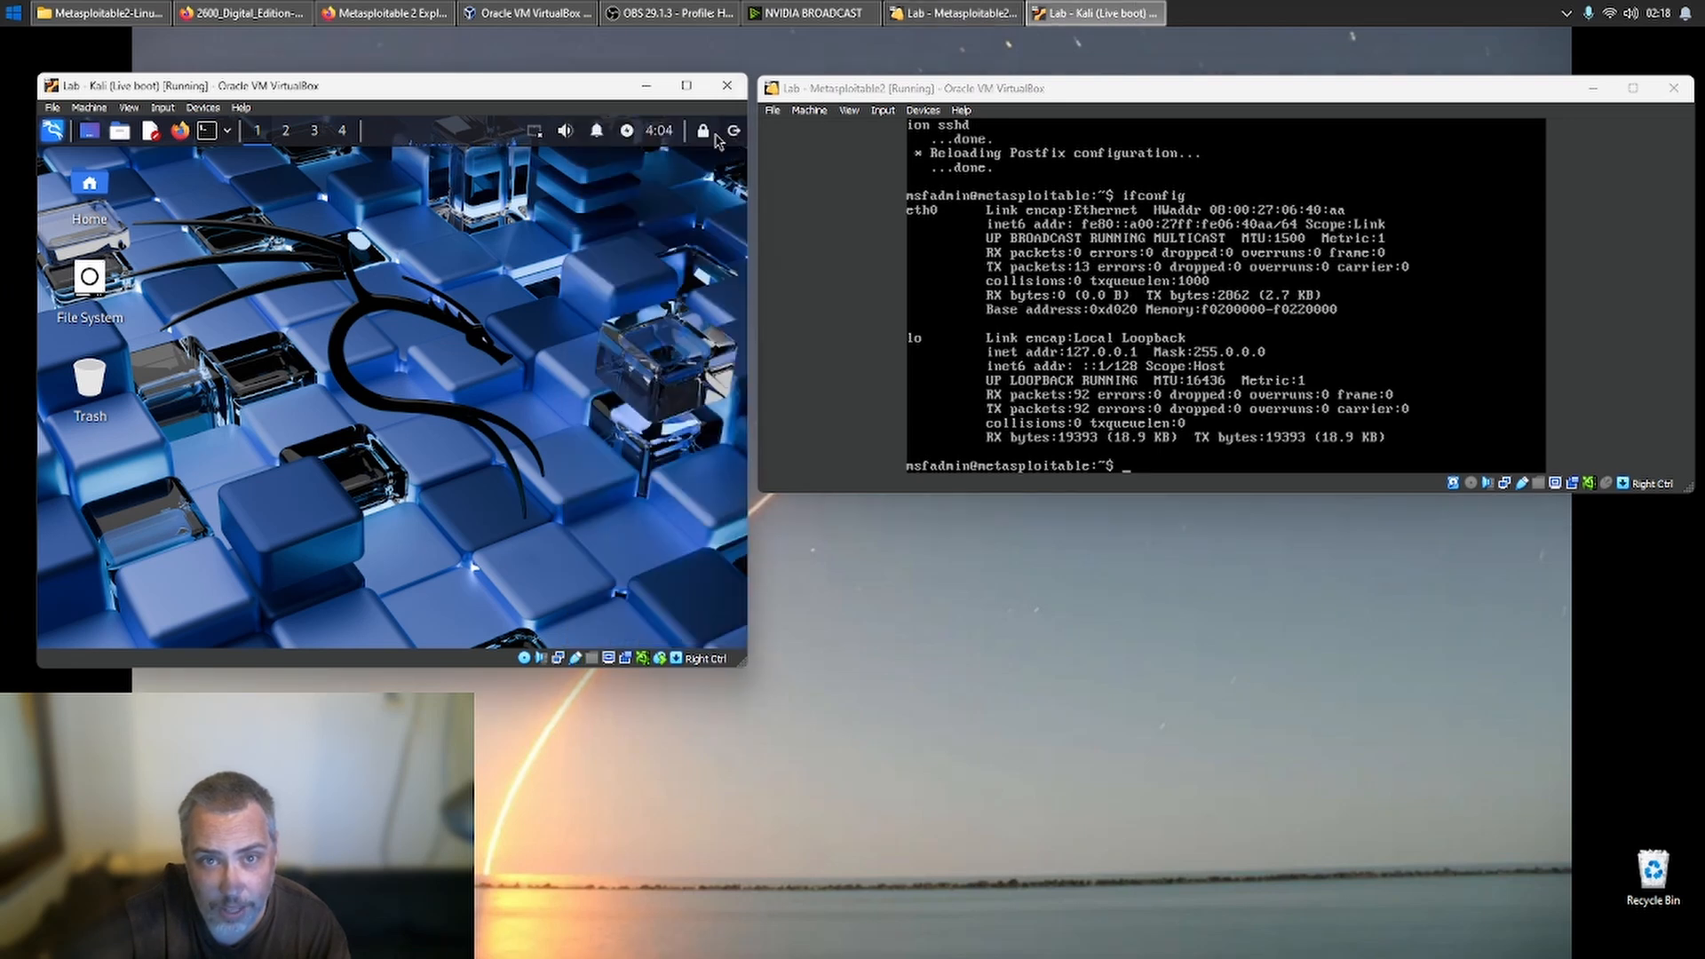
- Open a terminal in Kali, ping the Metasploitable2 IPv6 address fe80::a00:27ff:fe06:40aa, and stop the ping
left_click(210, 133)
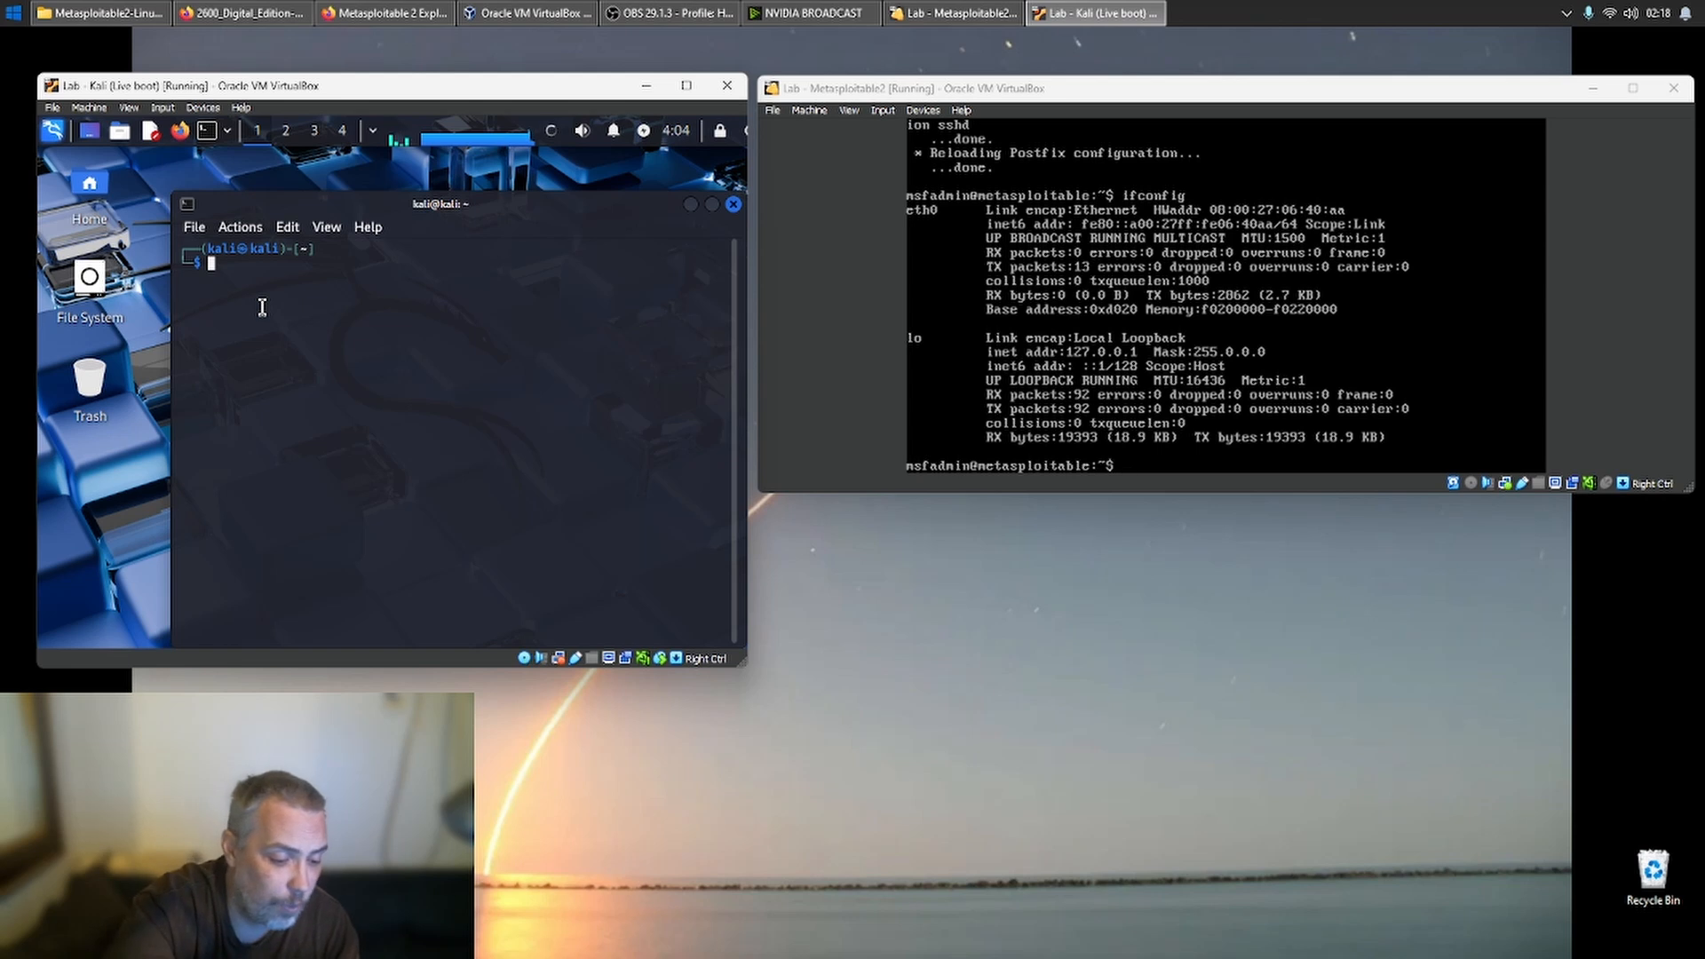
type("ping")
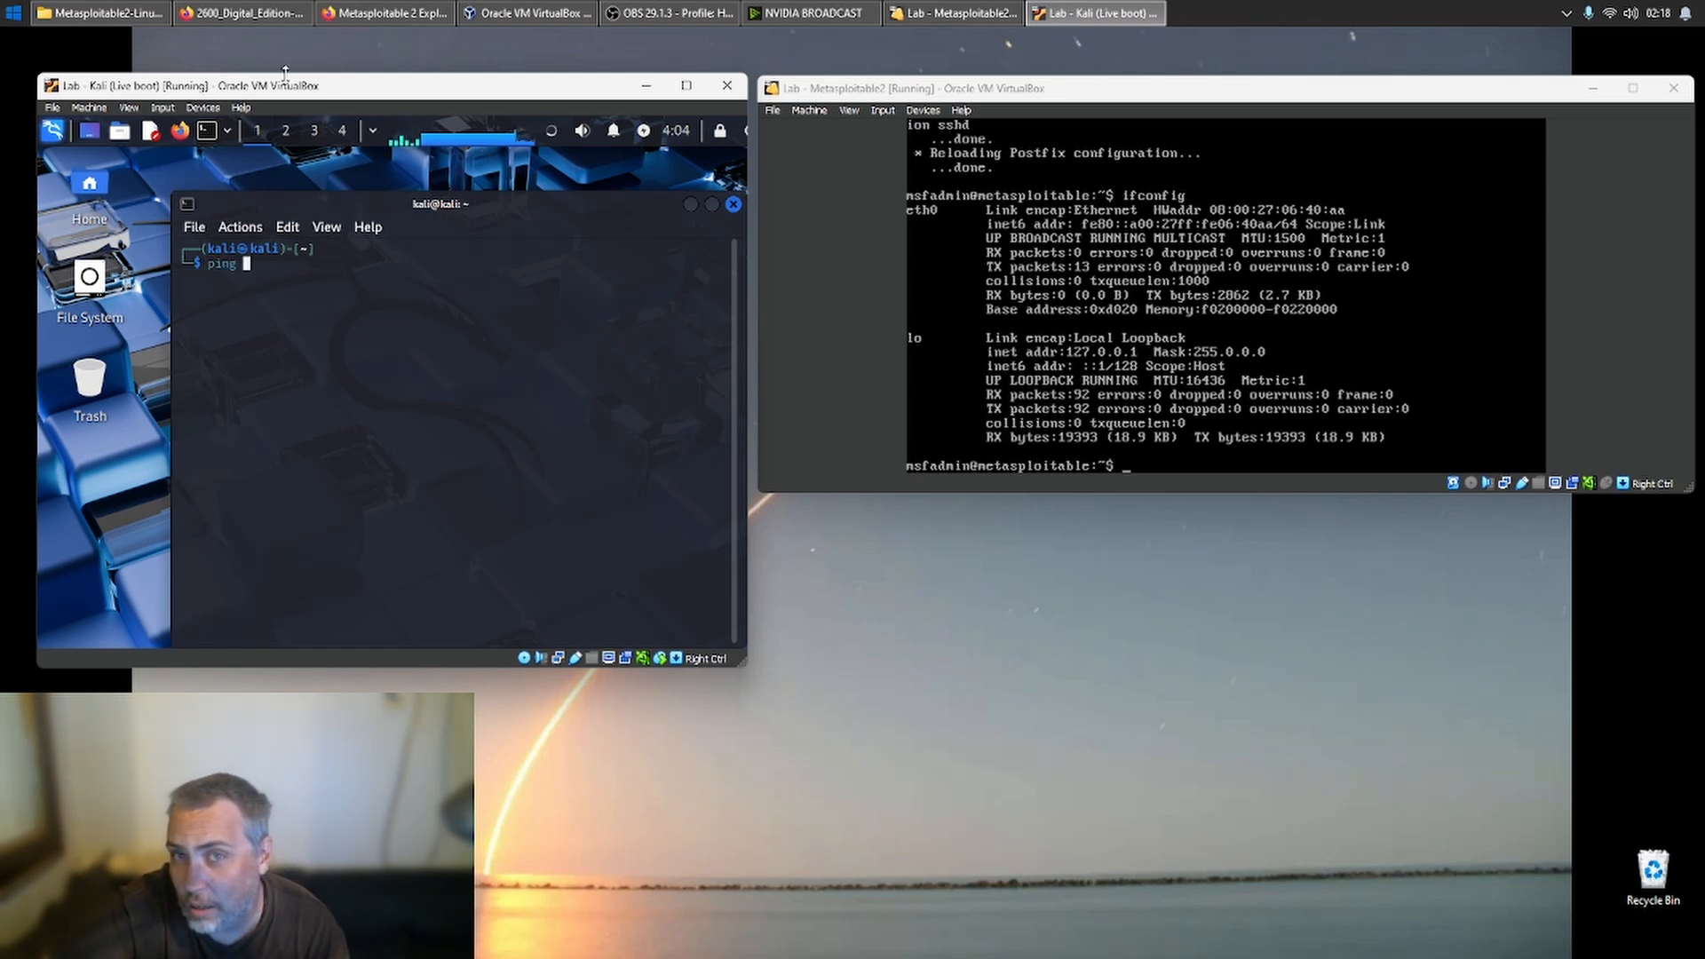
mouse_move(151, 67)
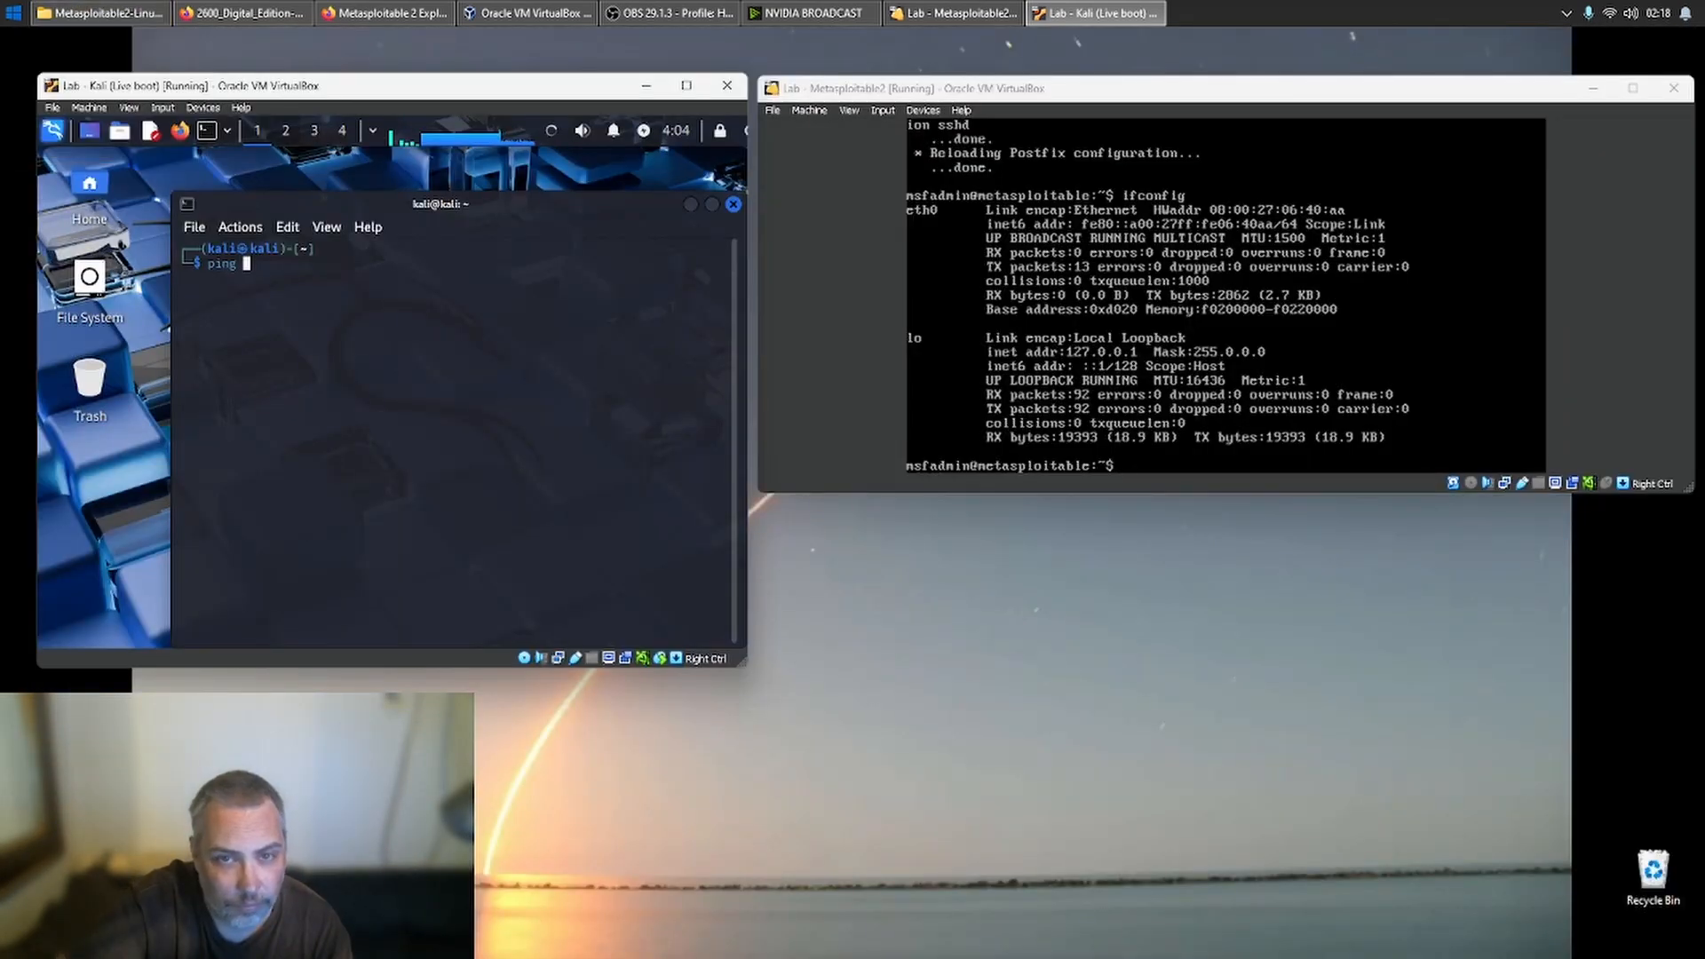
type("f")
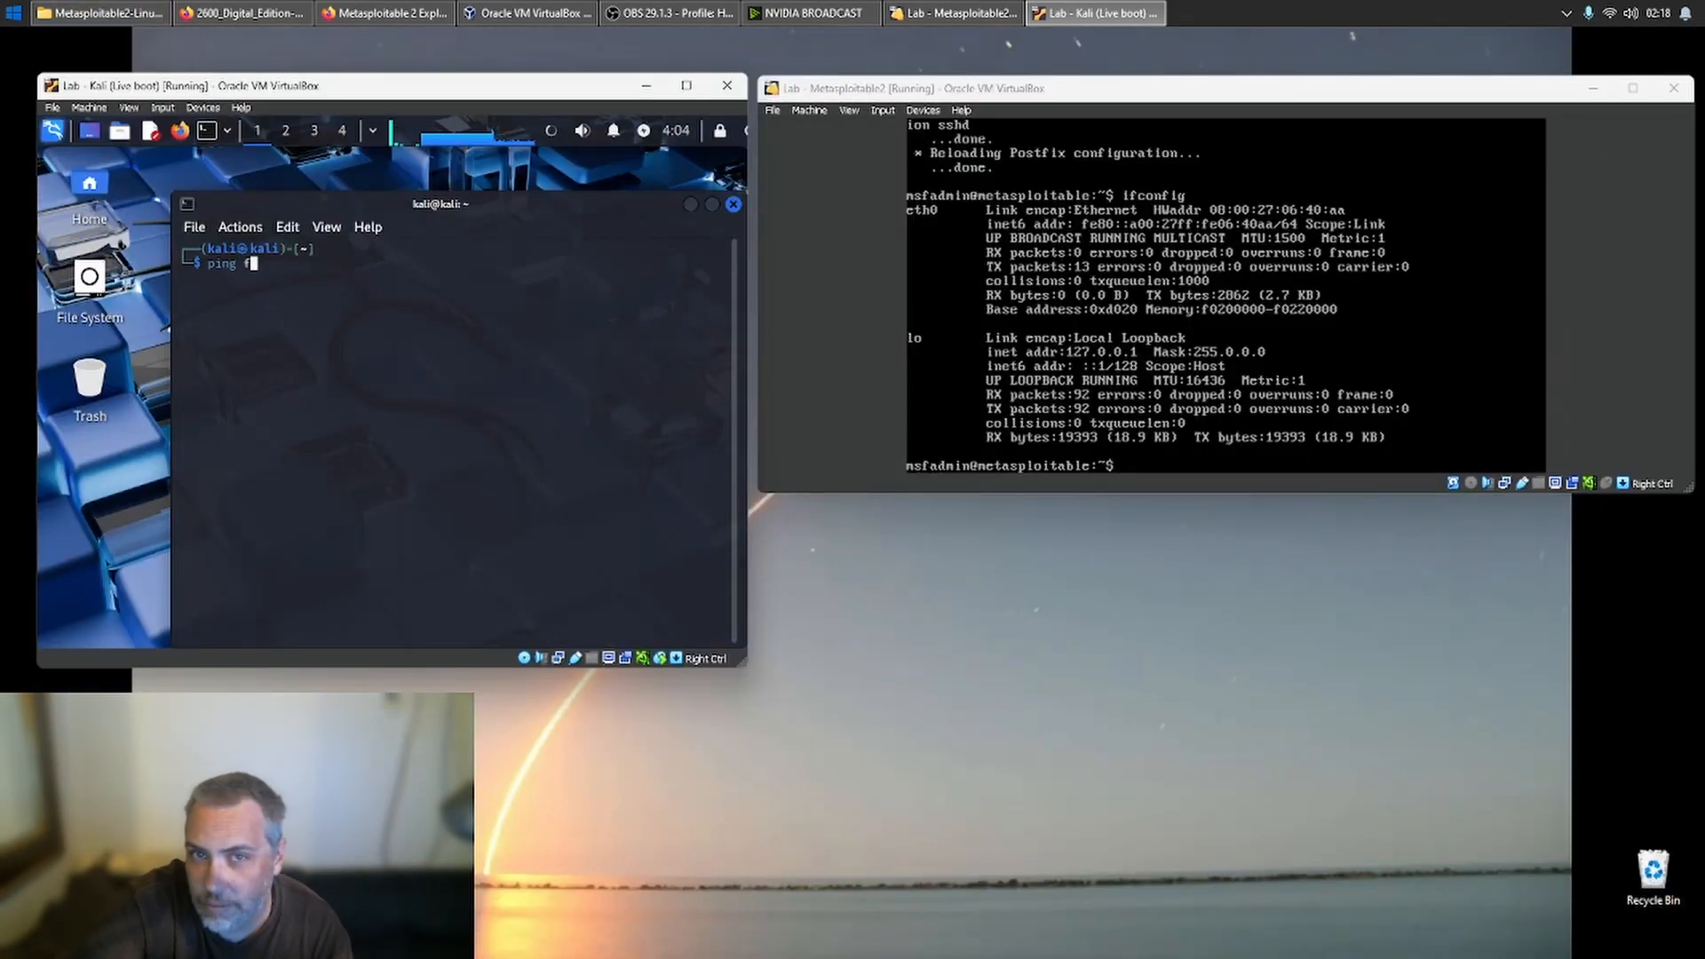
type("e")
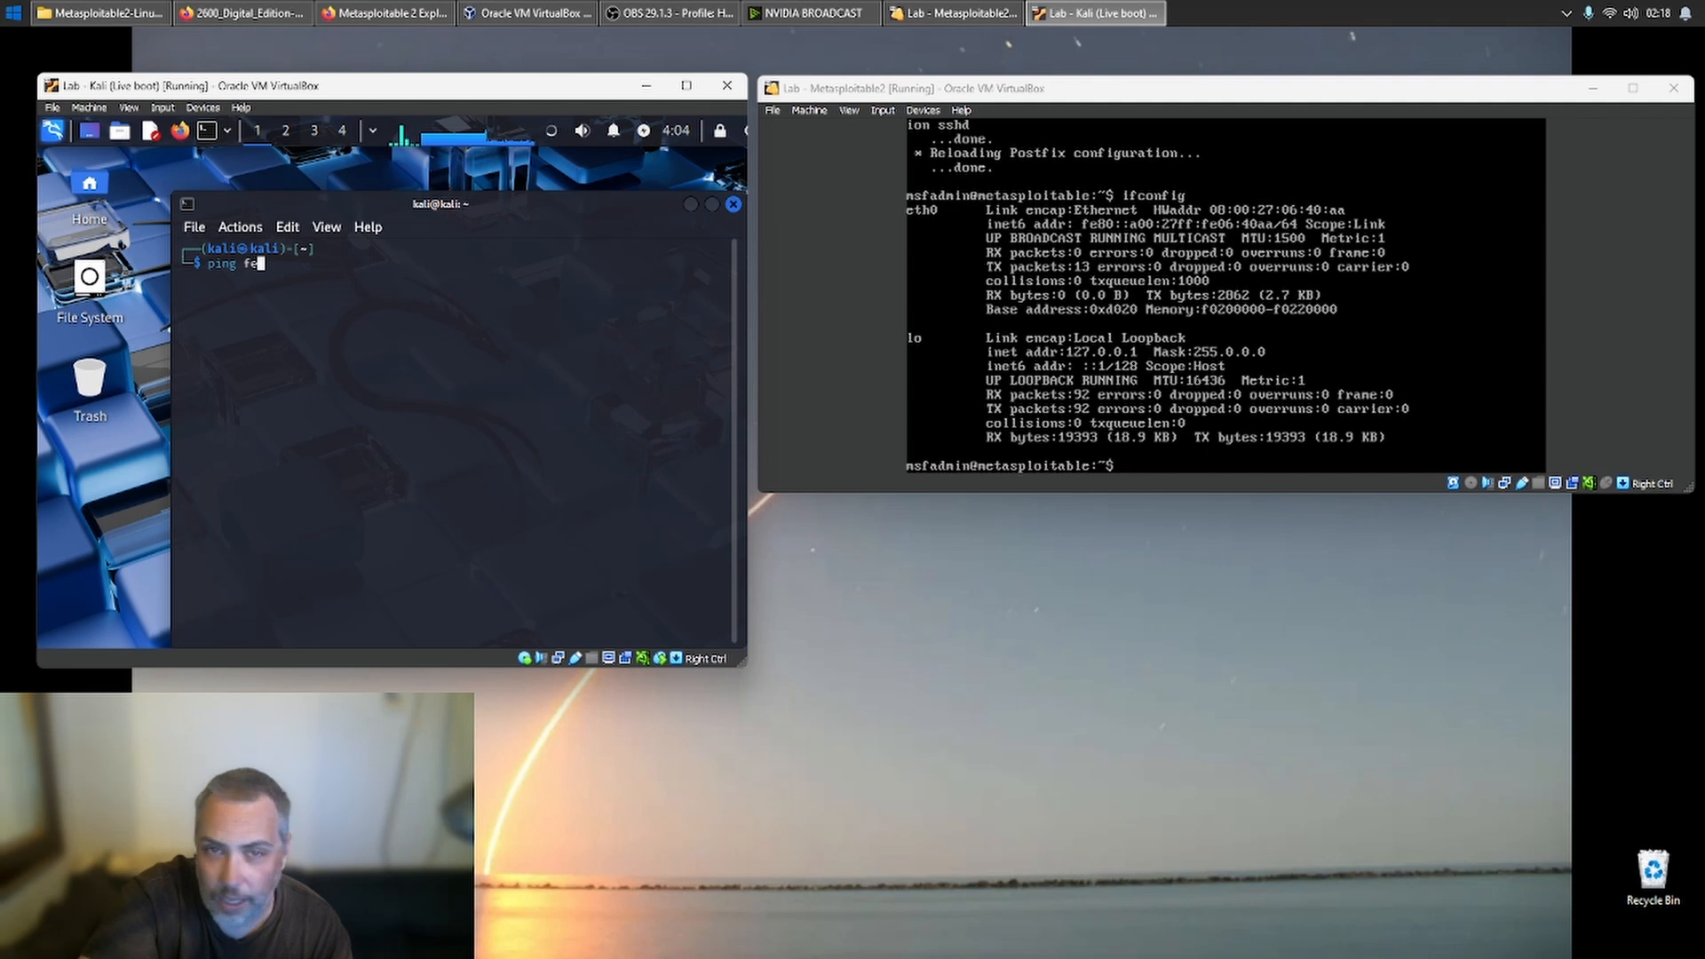
type("::")
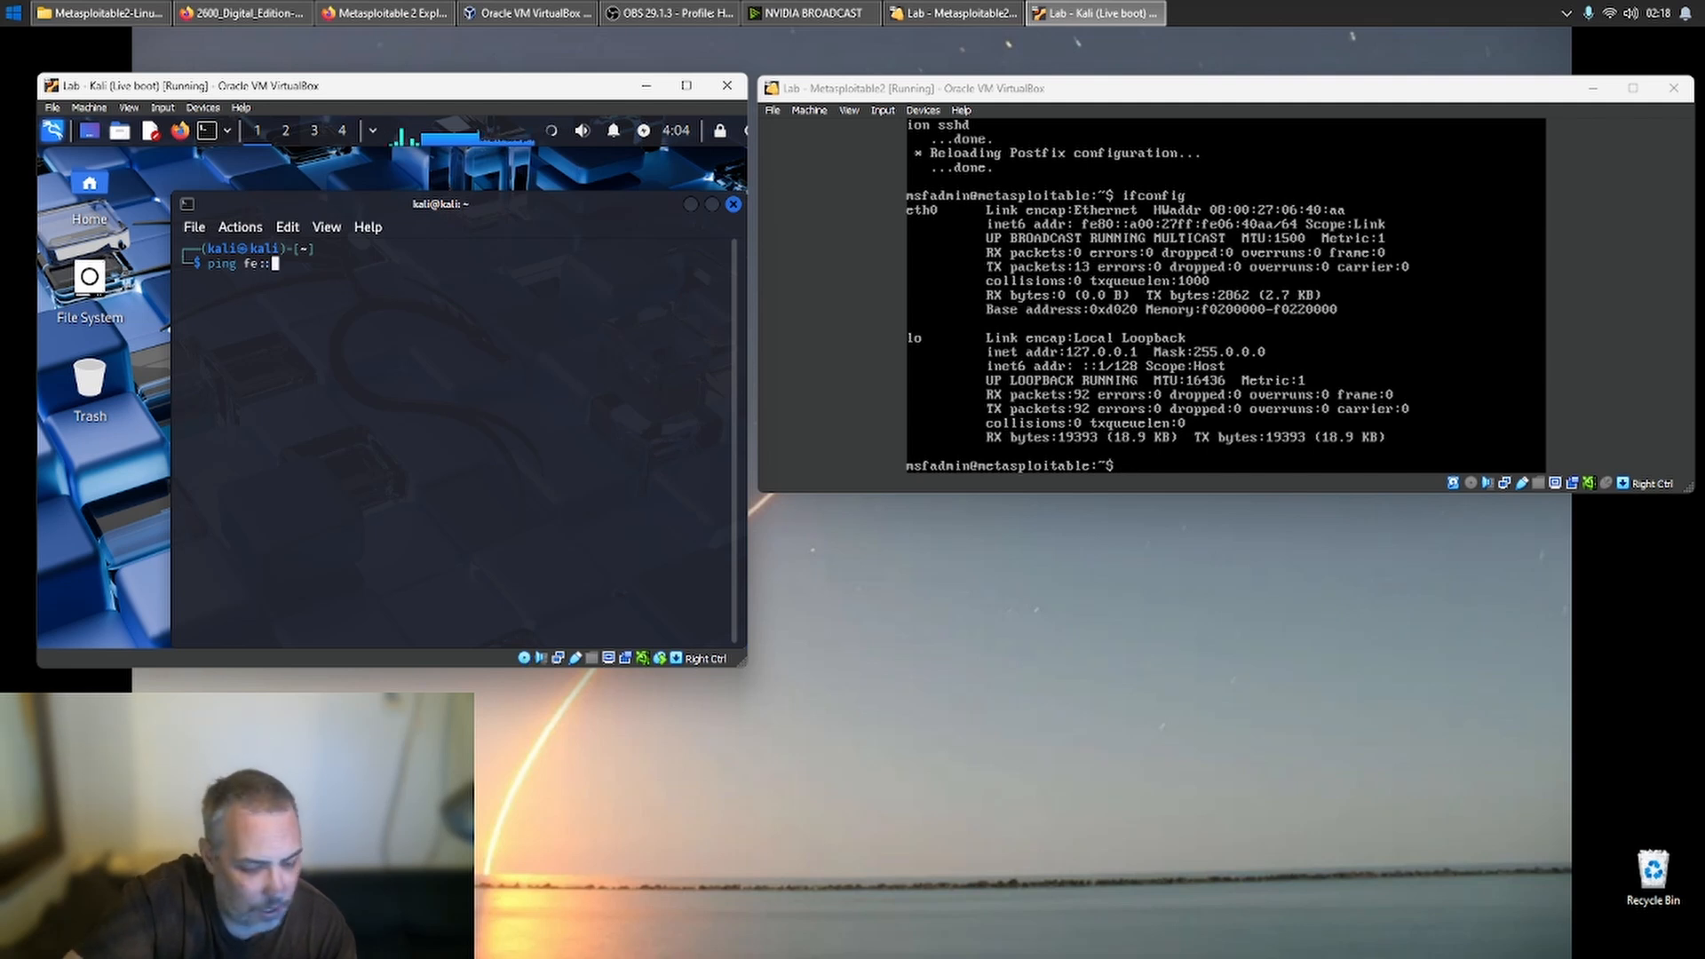
type("a")
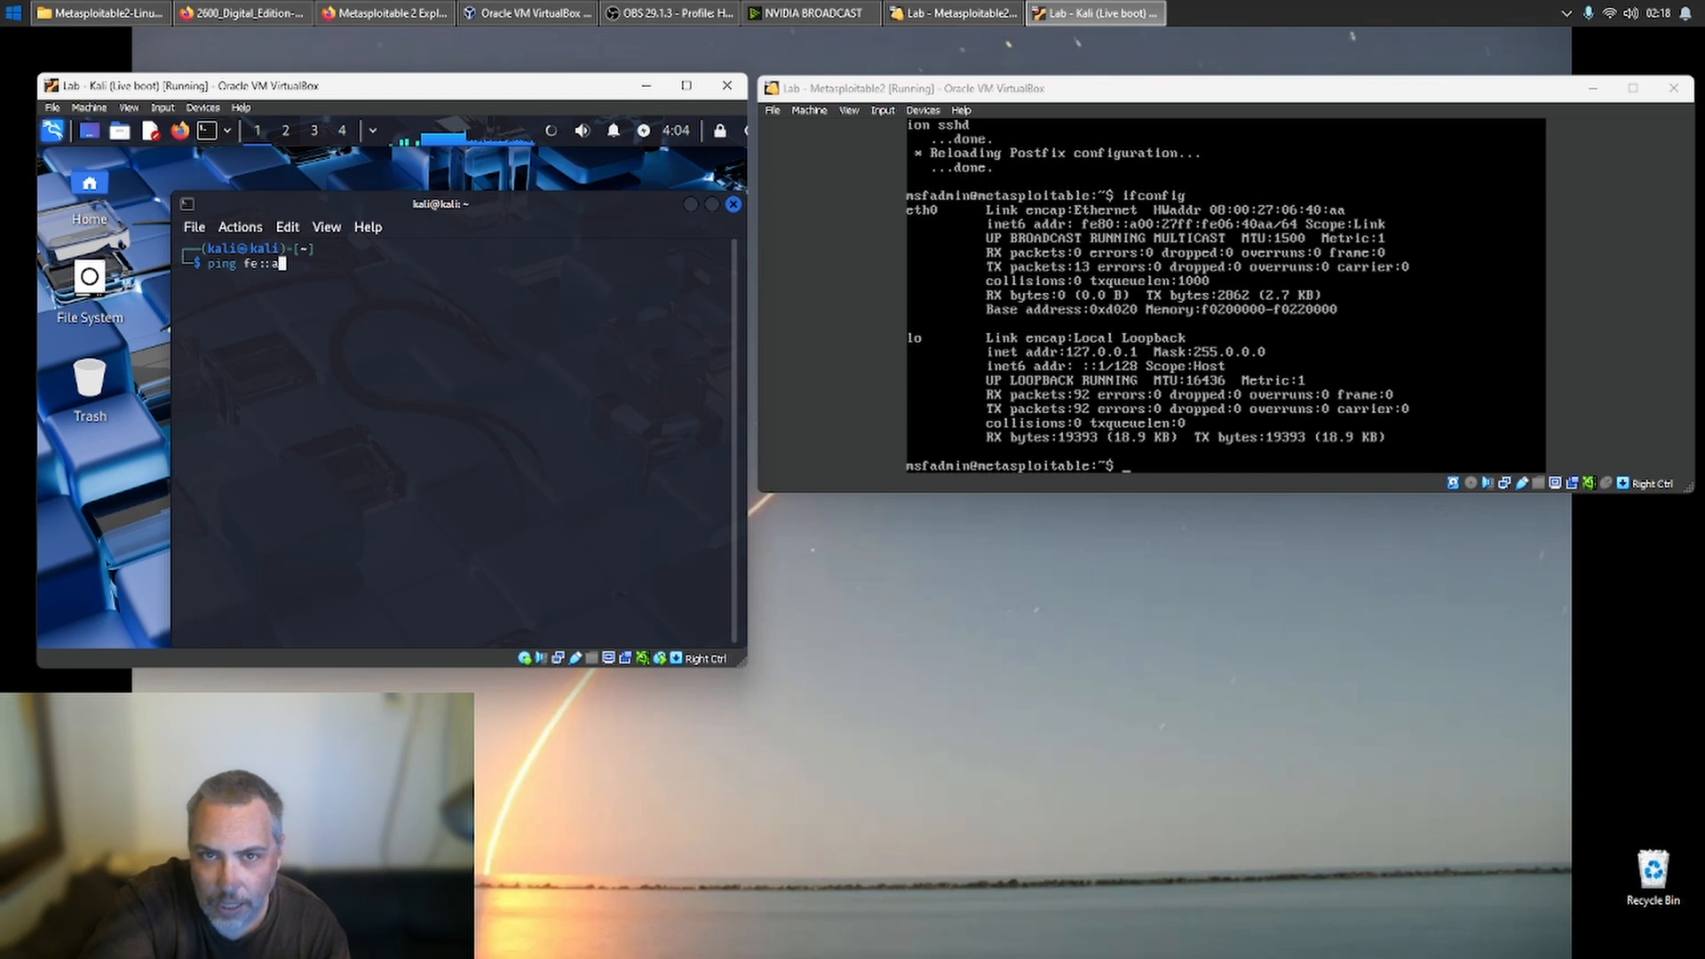
key("BackSpace")
key("BackSpace")
key("BackSpace")
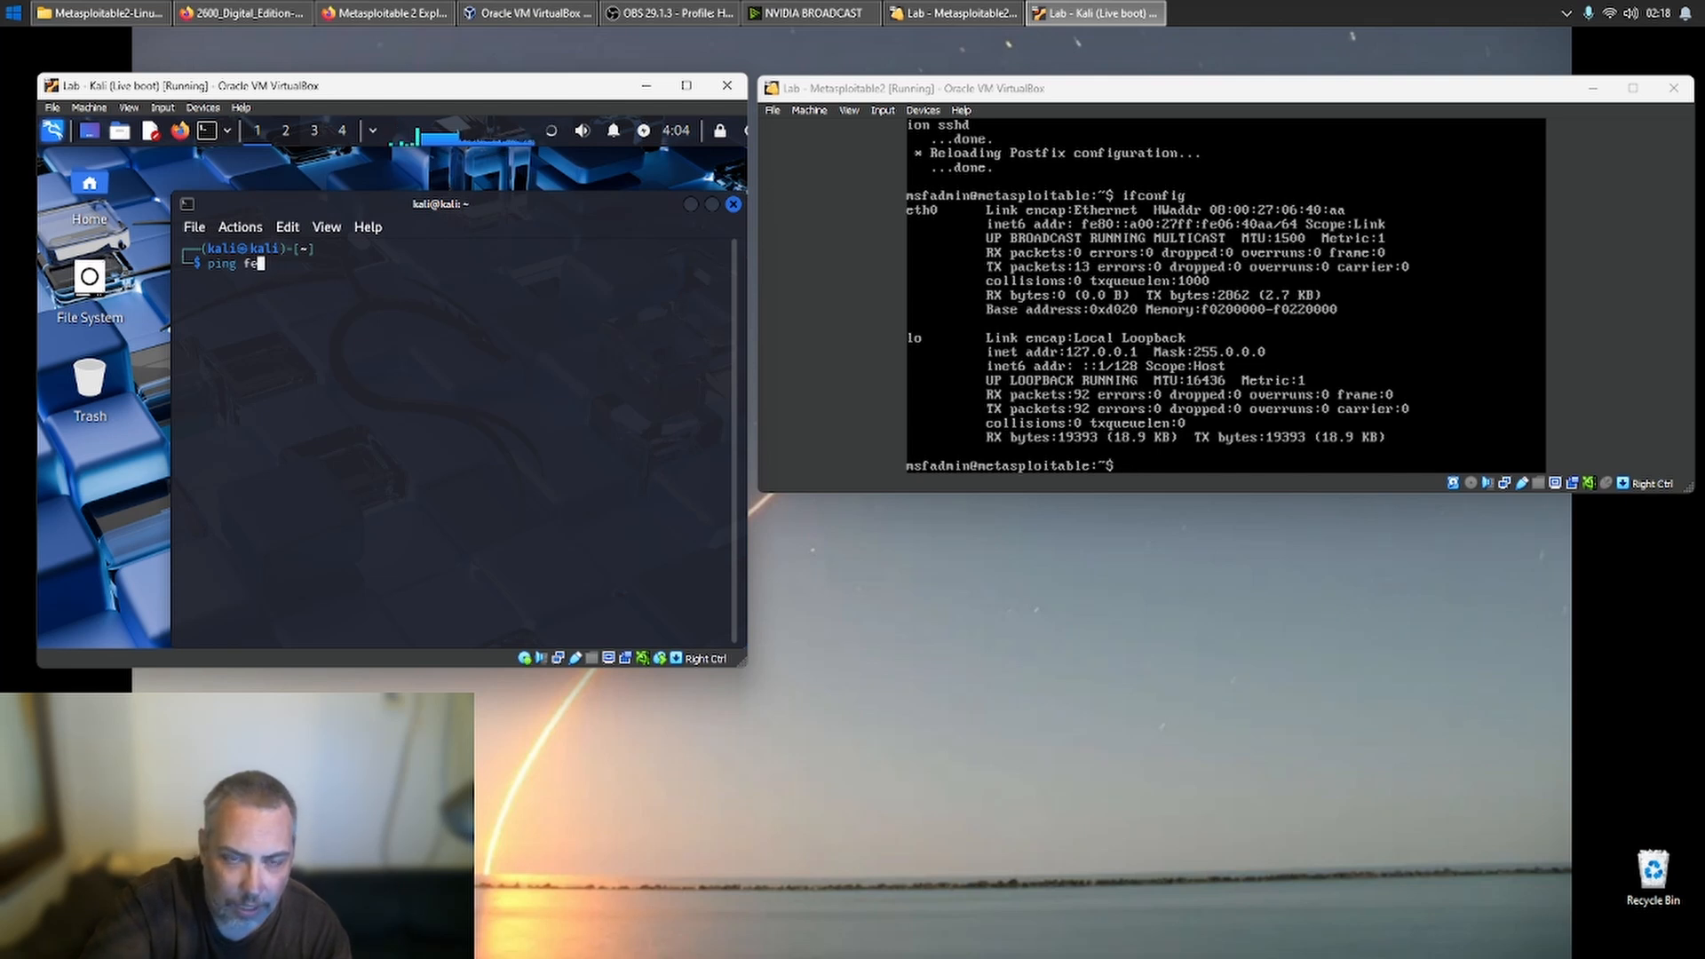
type("80::")
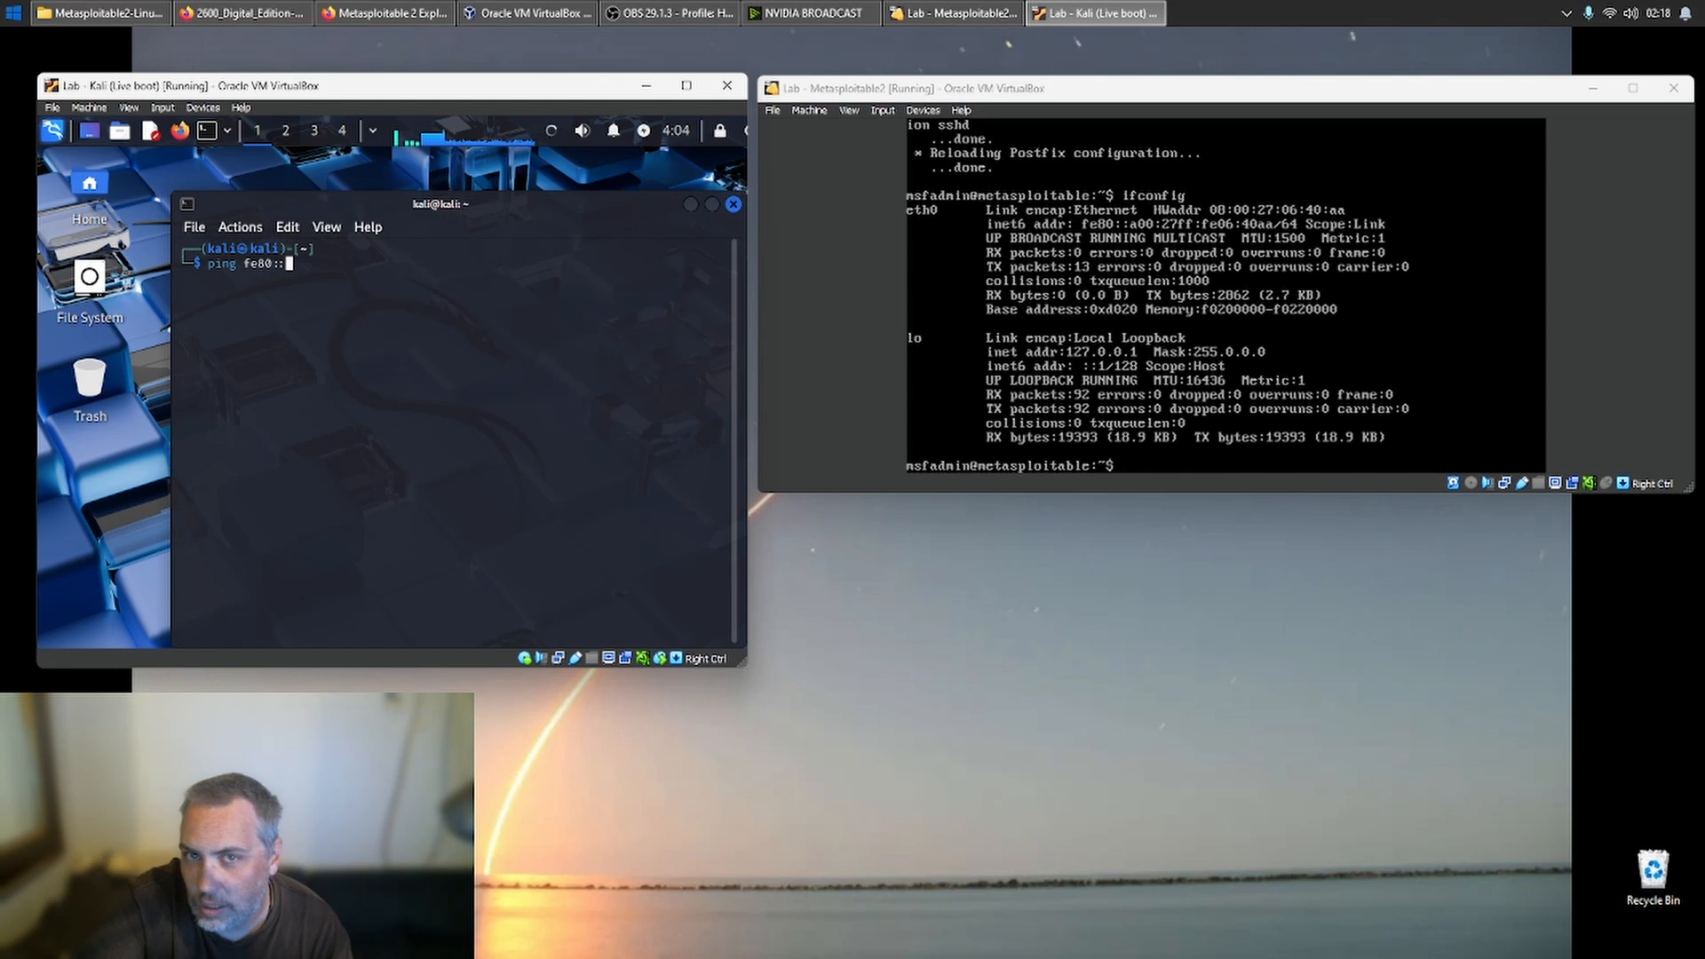
type("a00:")
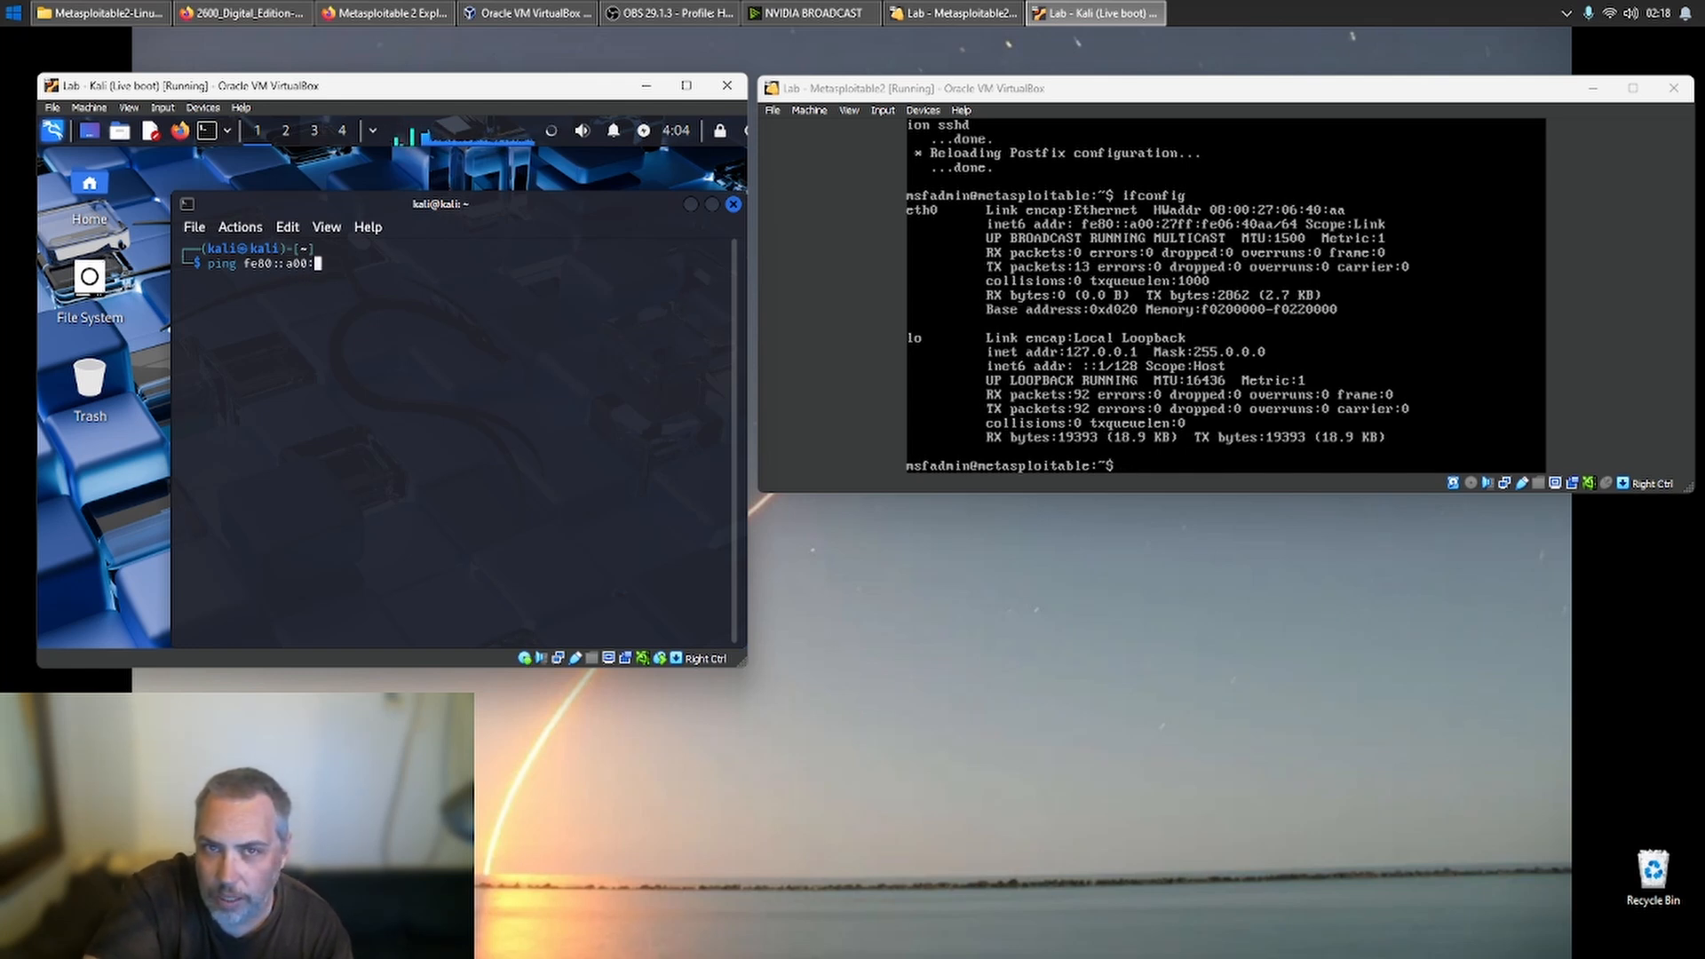
type("27")
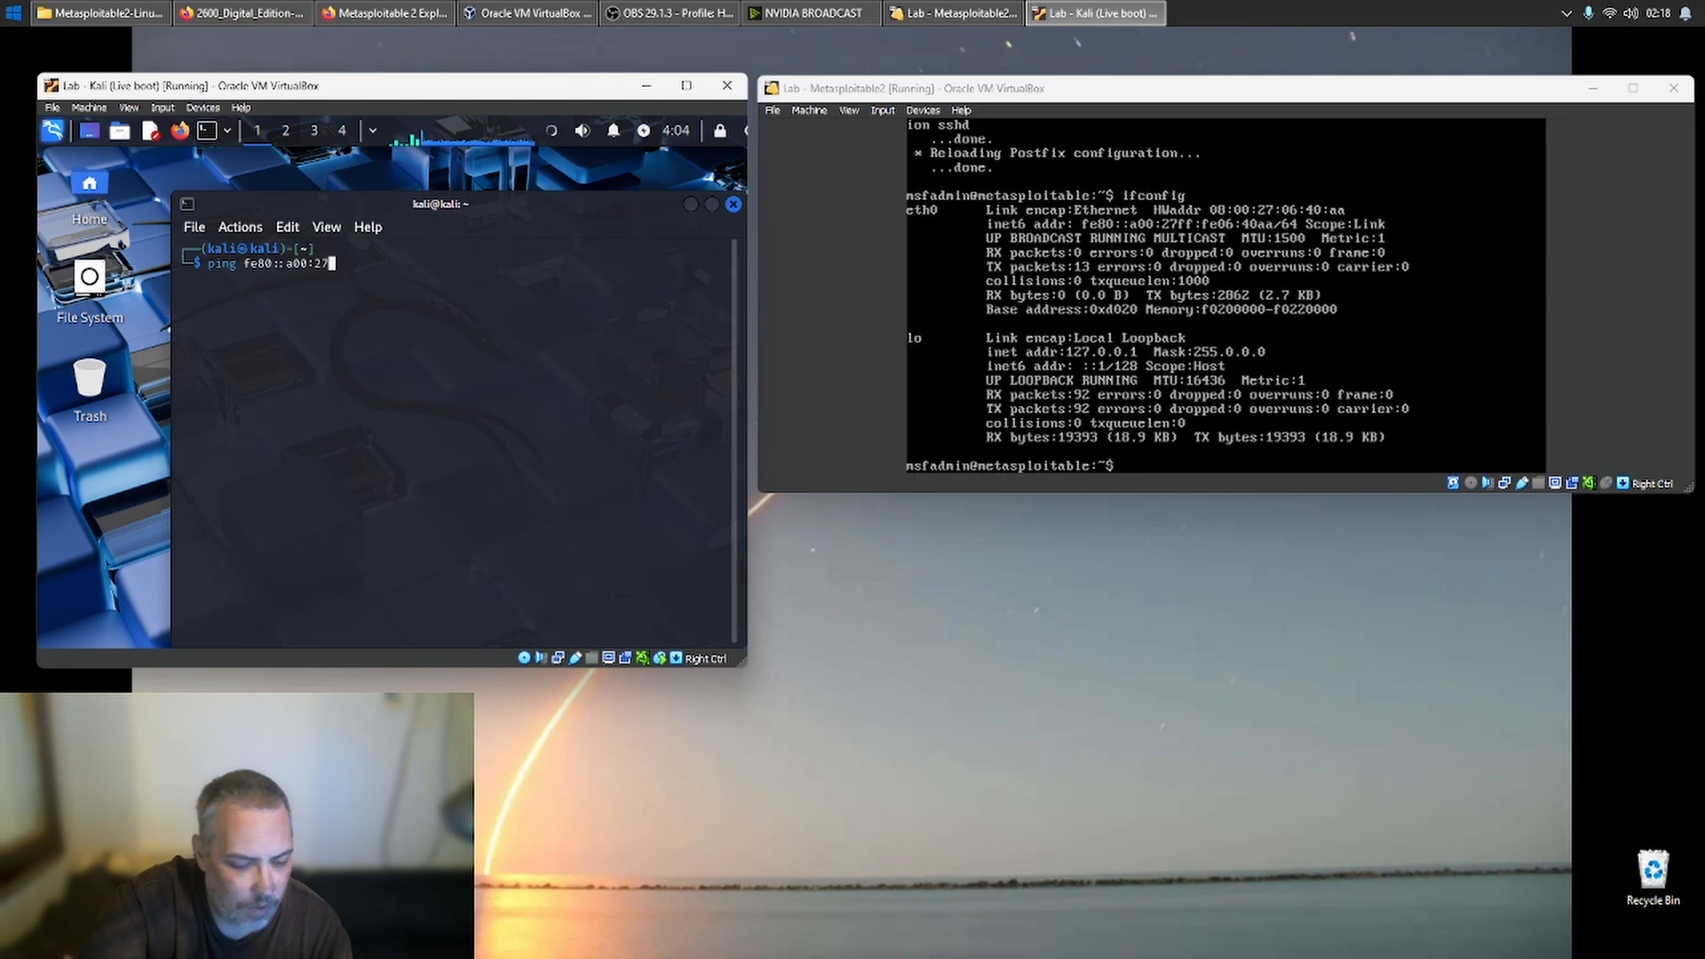
type("ff")
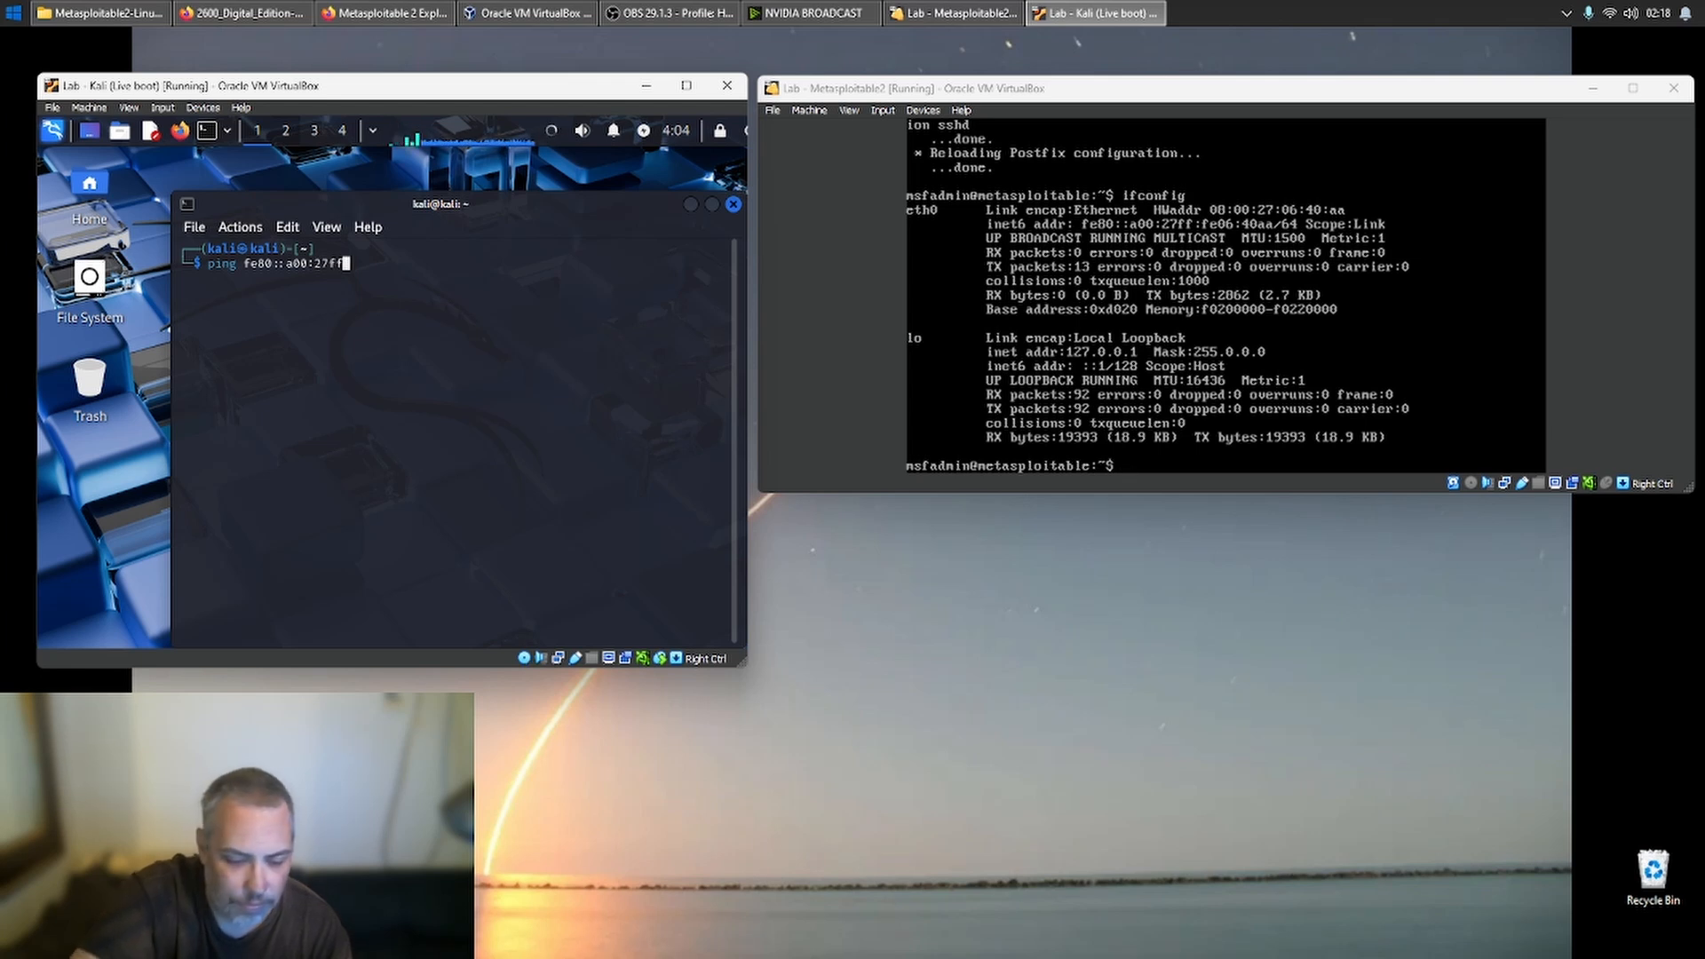
type(":")
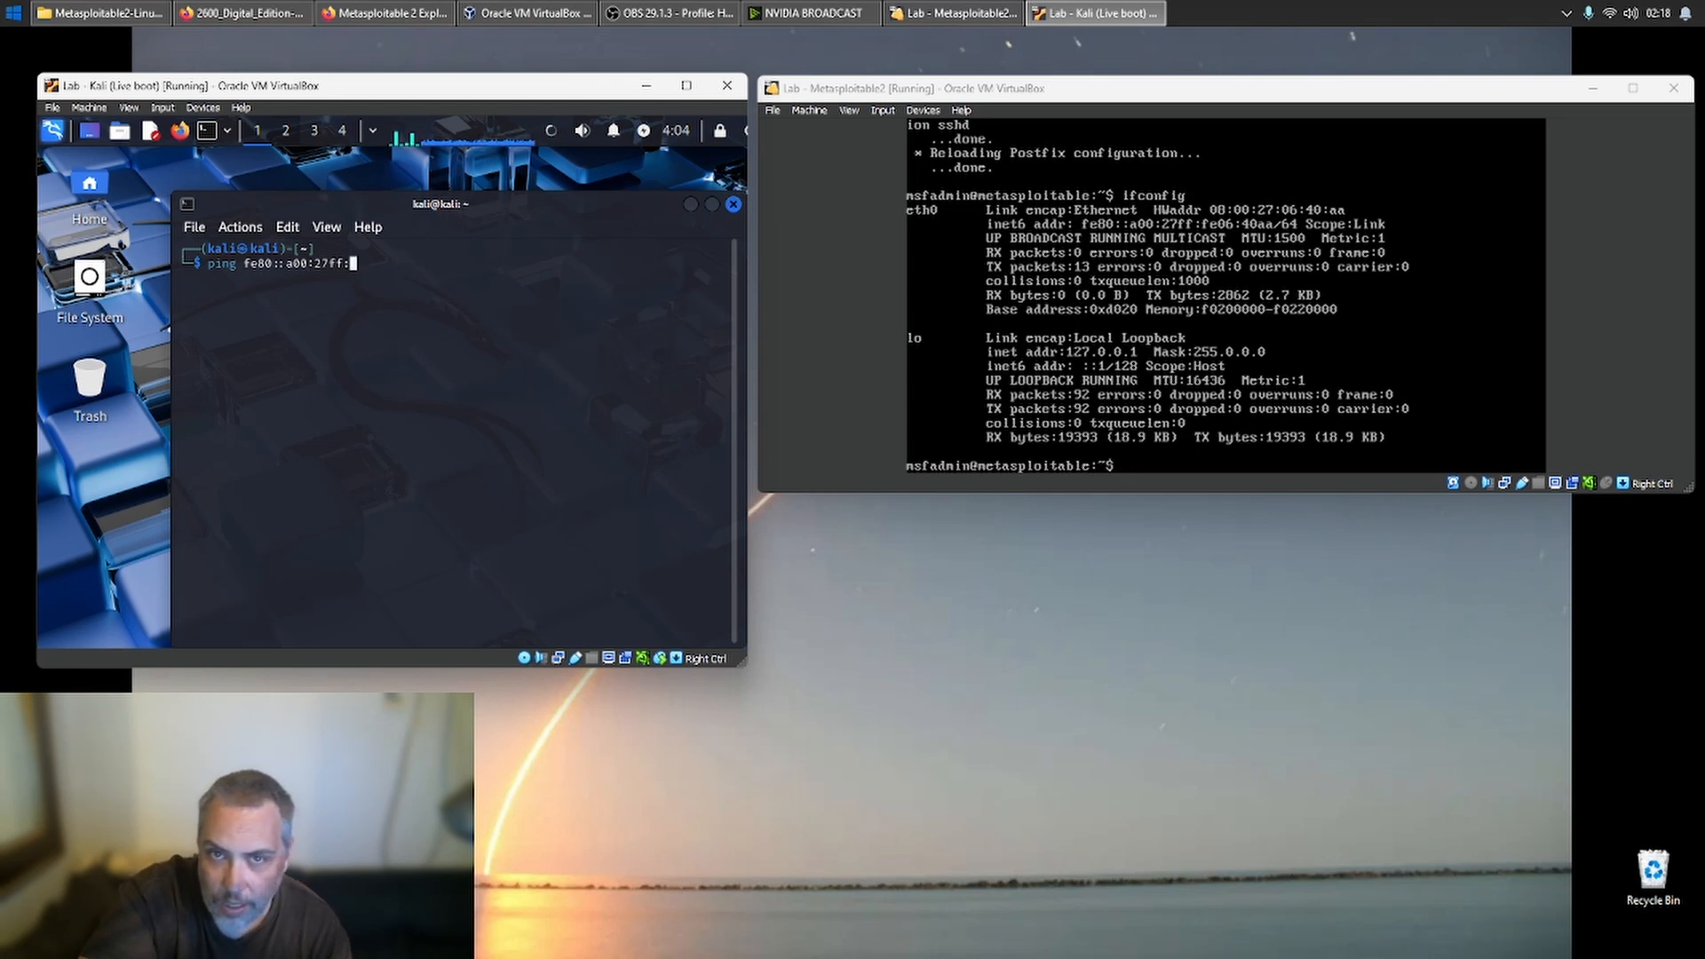
type("fe0")
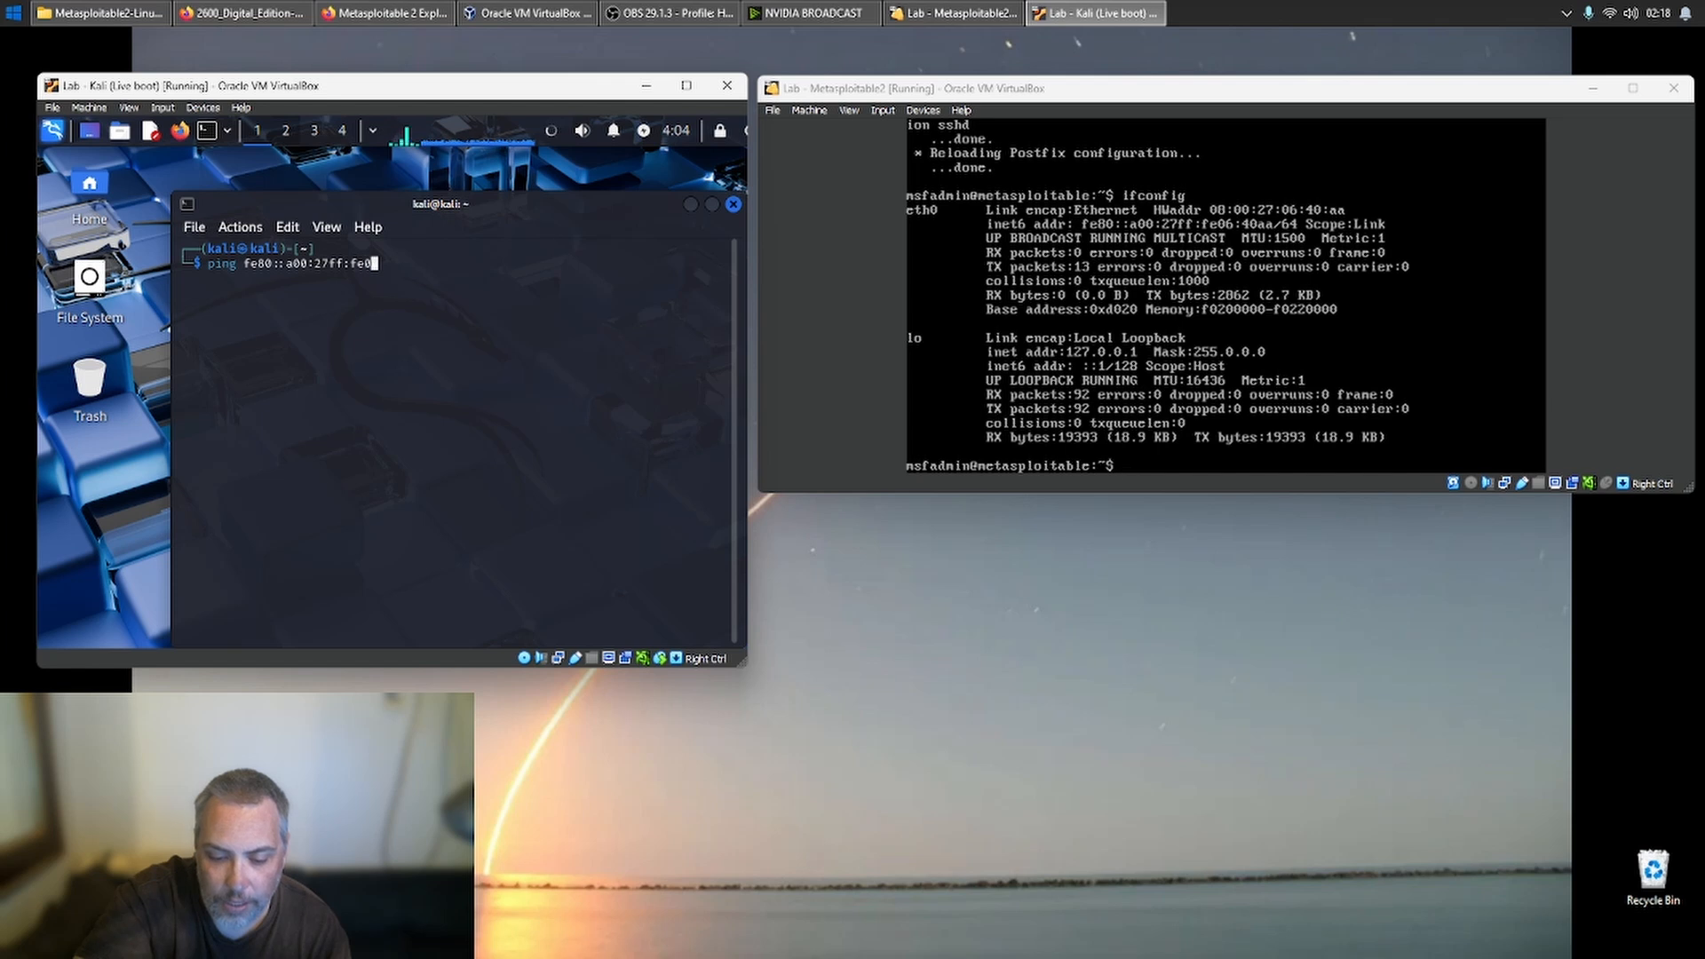
type("6")
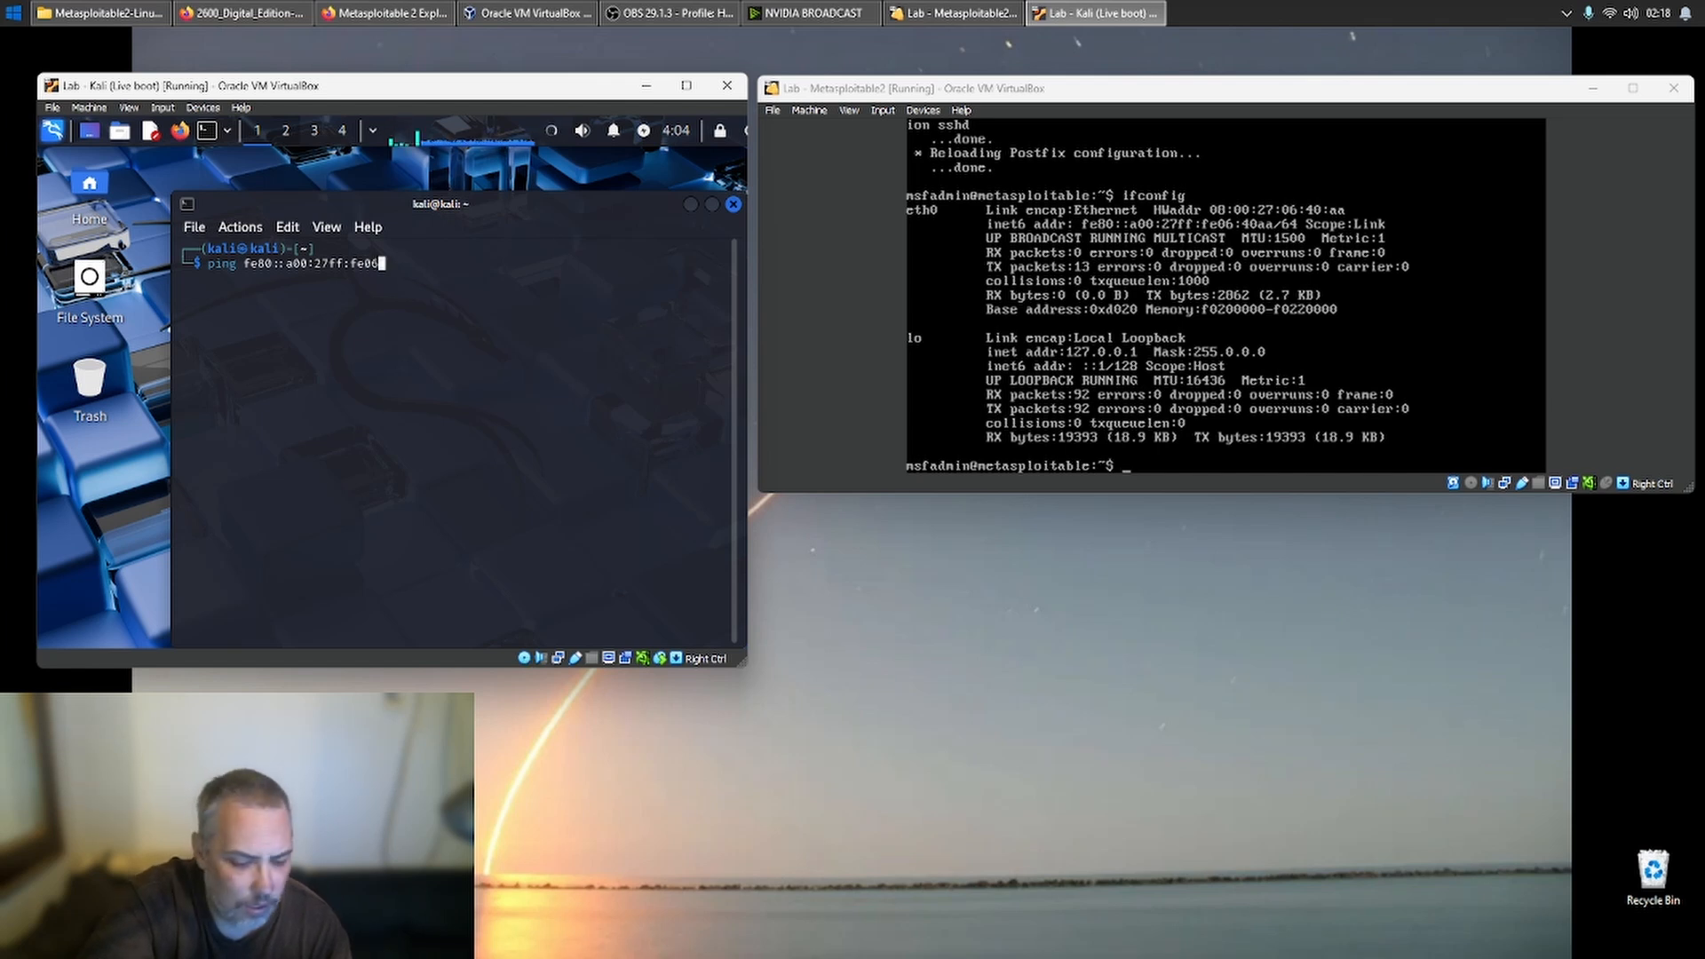
type(":")
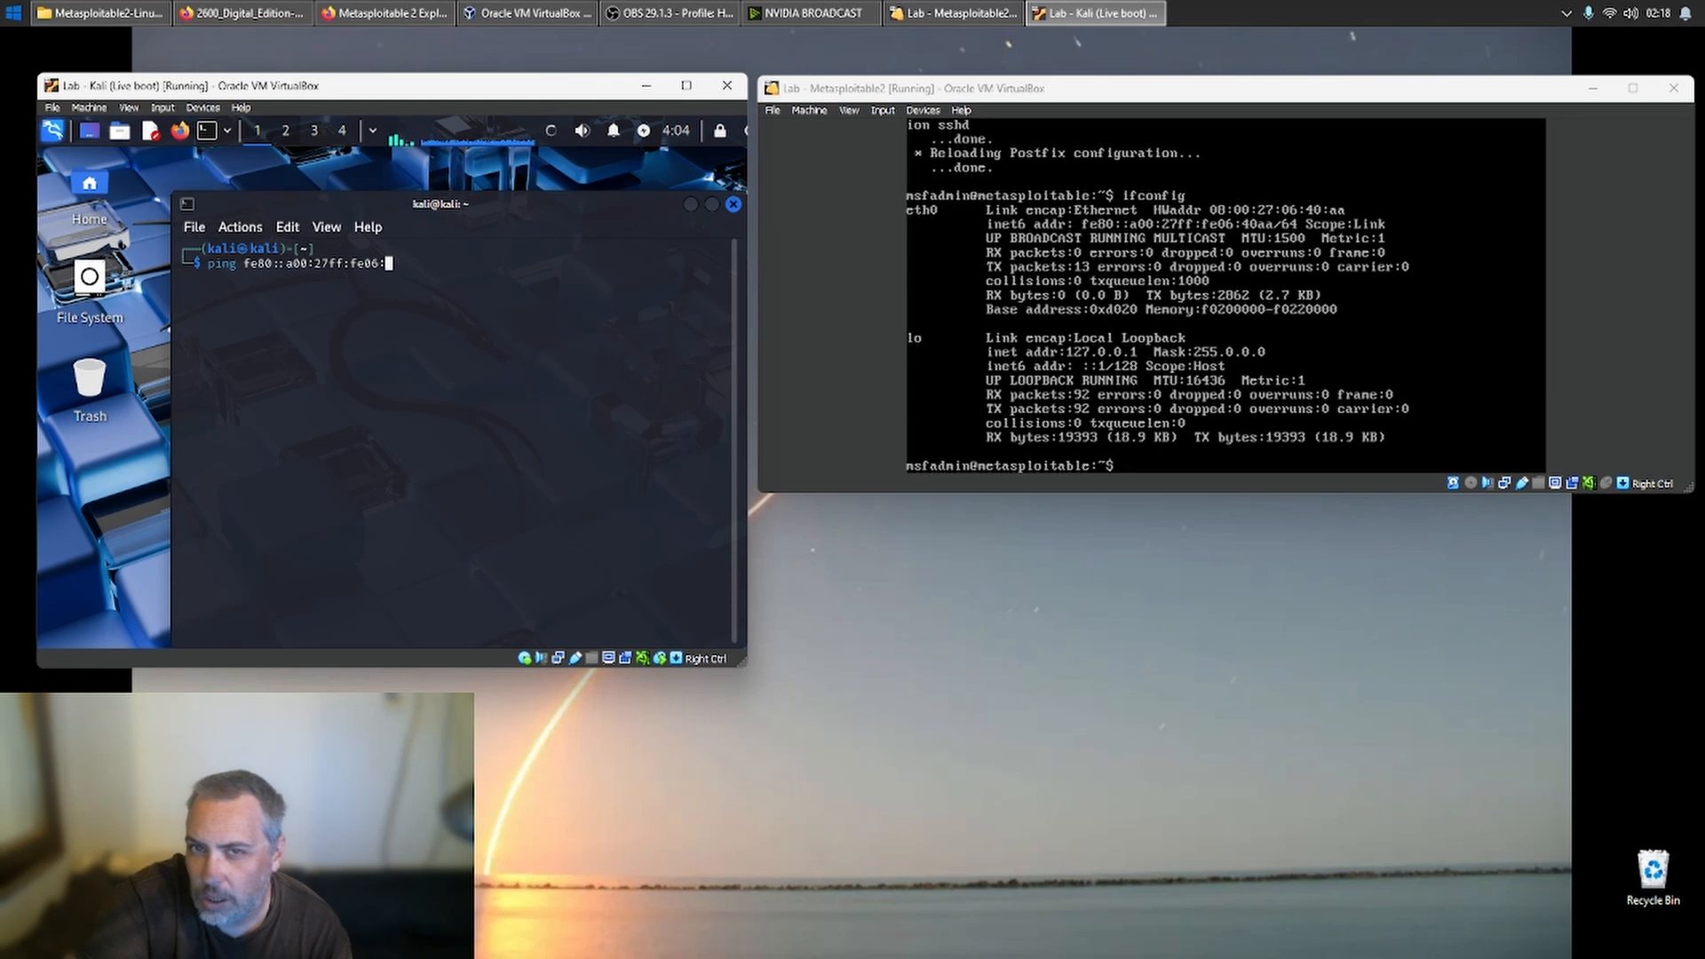
type("40aa")
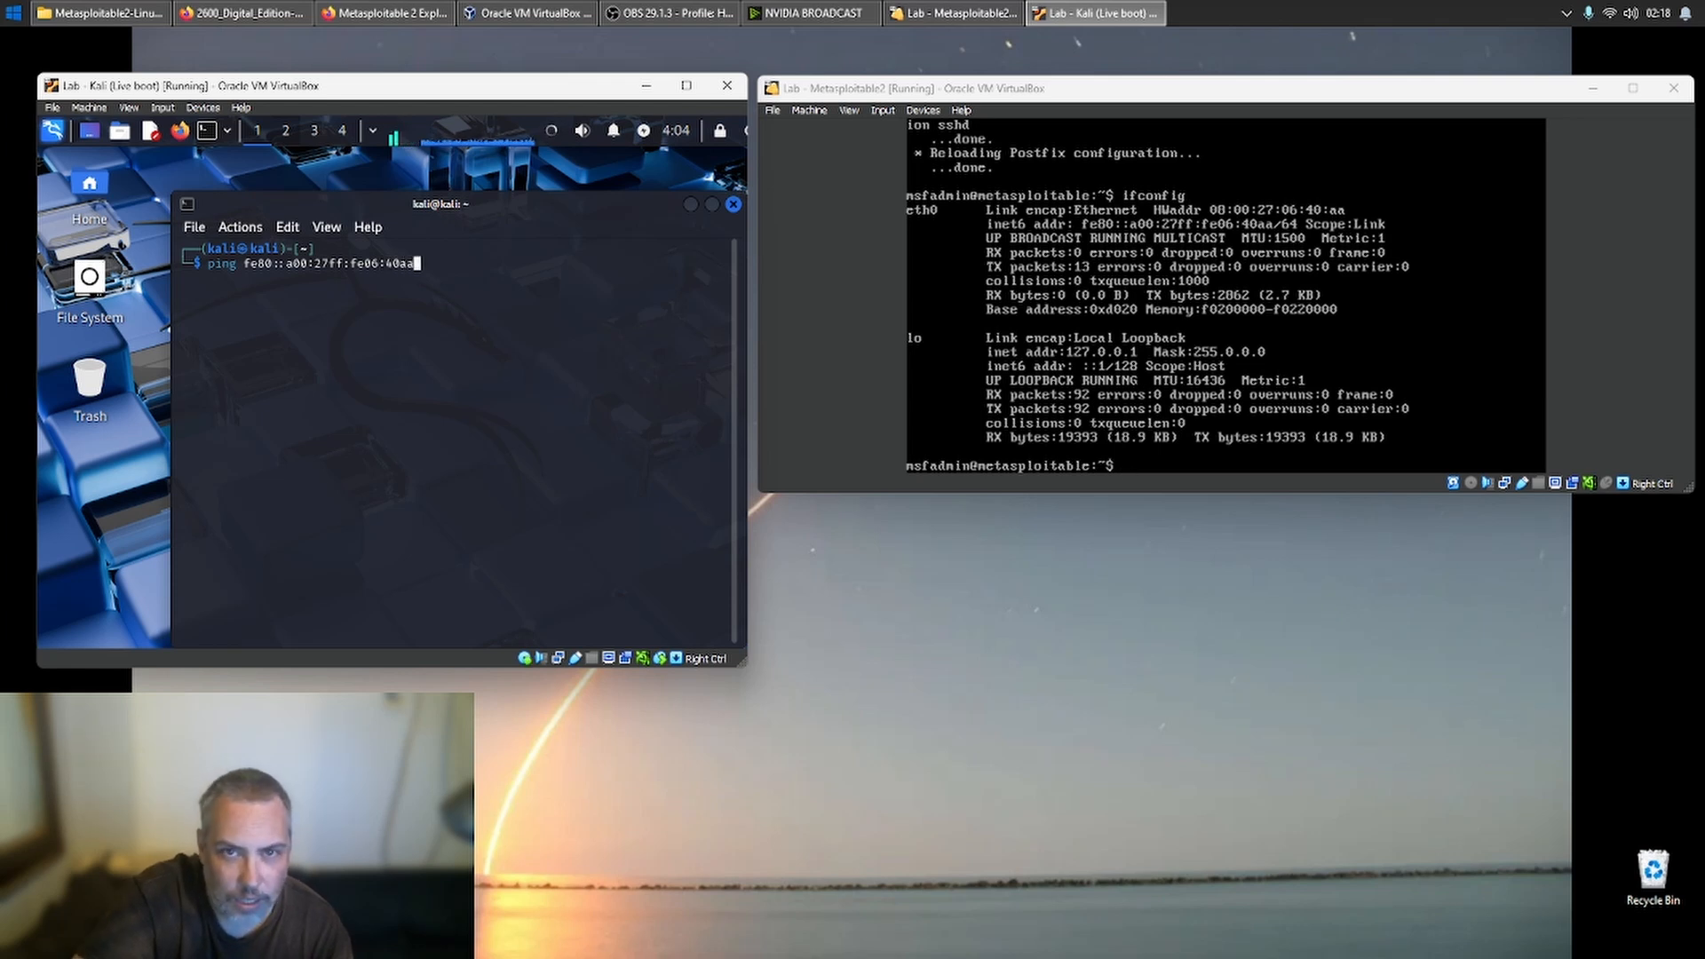
key("Return")
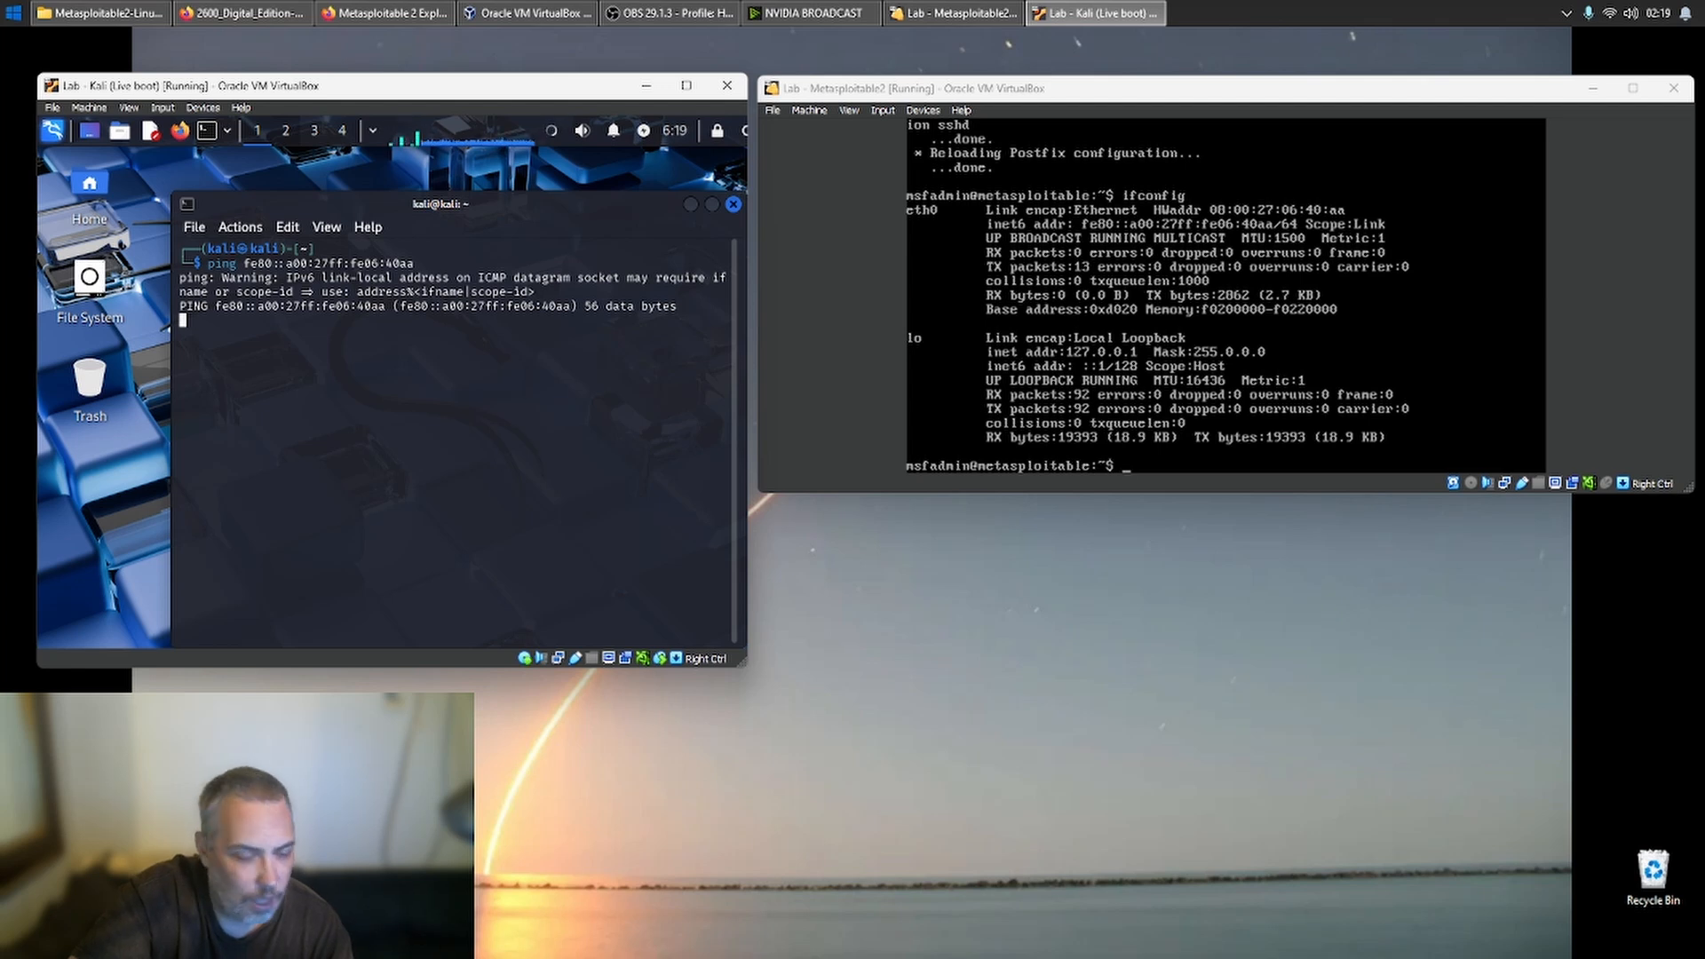
key("ctrl+c")
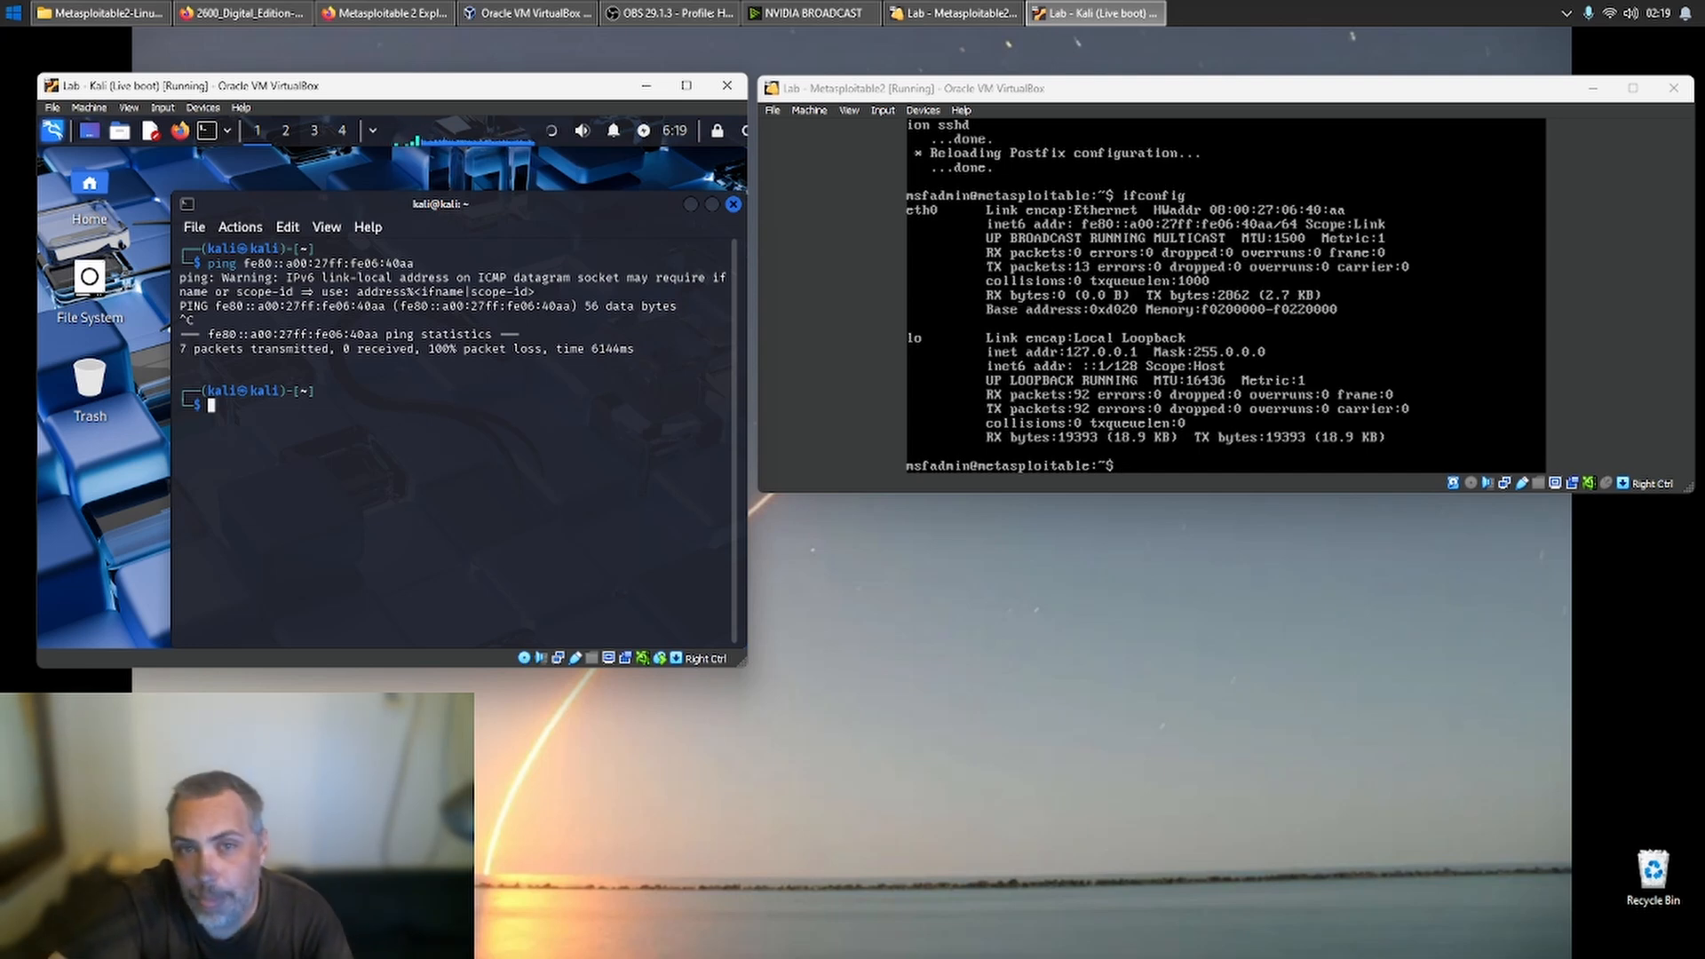
- Close the Kali terminal and power off both the Lab - Kali (Live boot) and Lab - Metasploitable2 machines
left_click(733, 204)
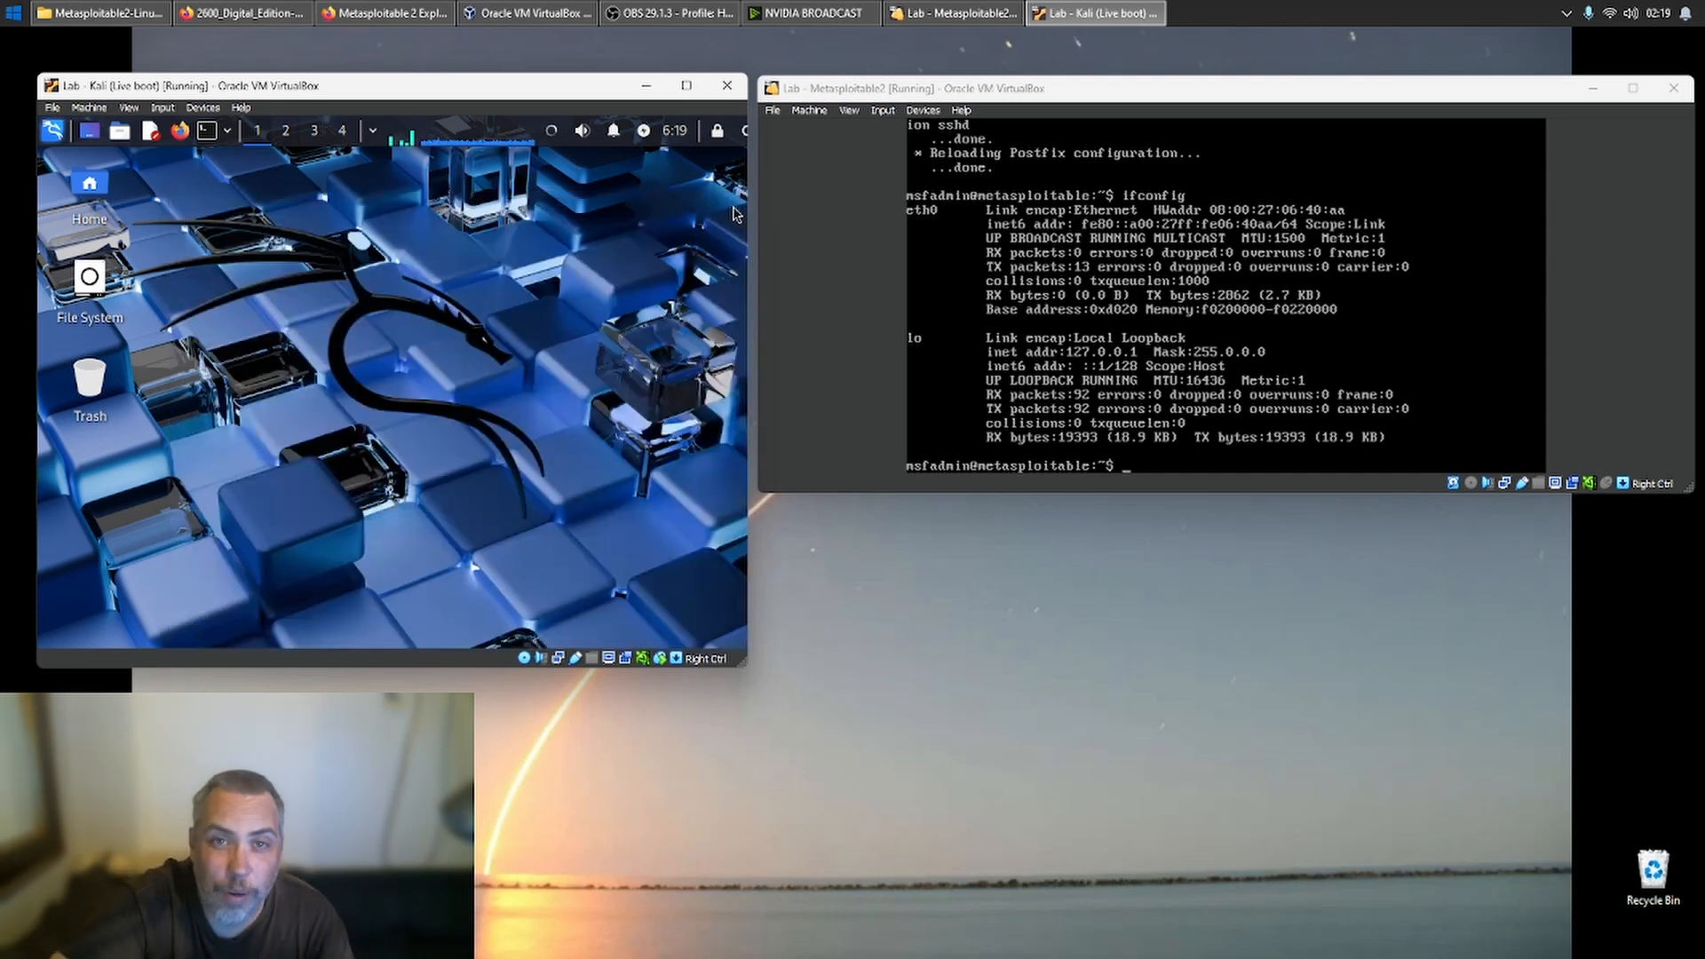
left_click(726, 85)
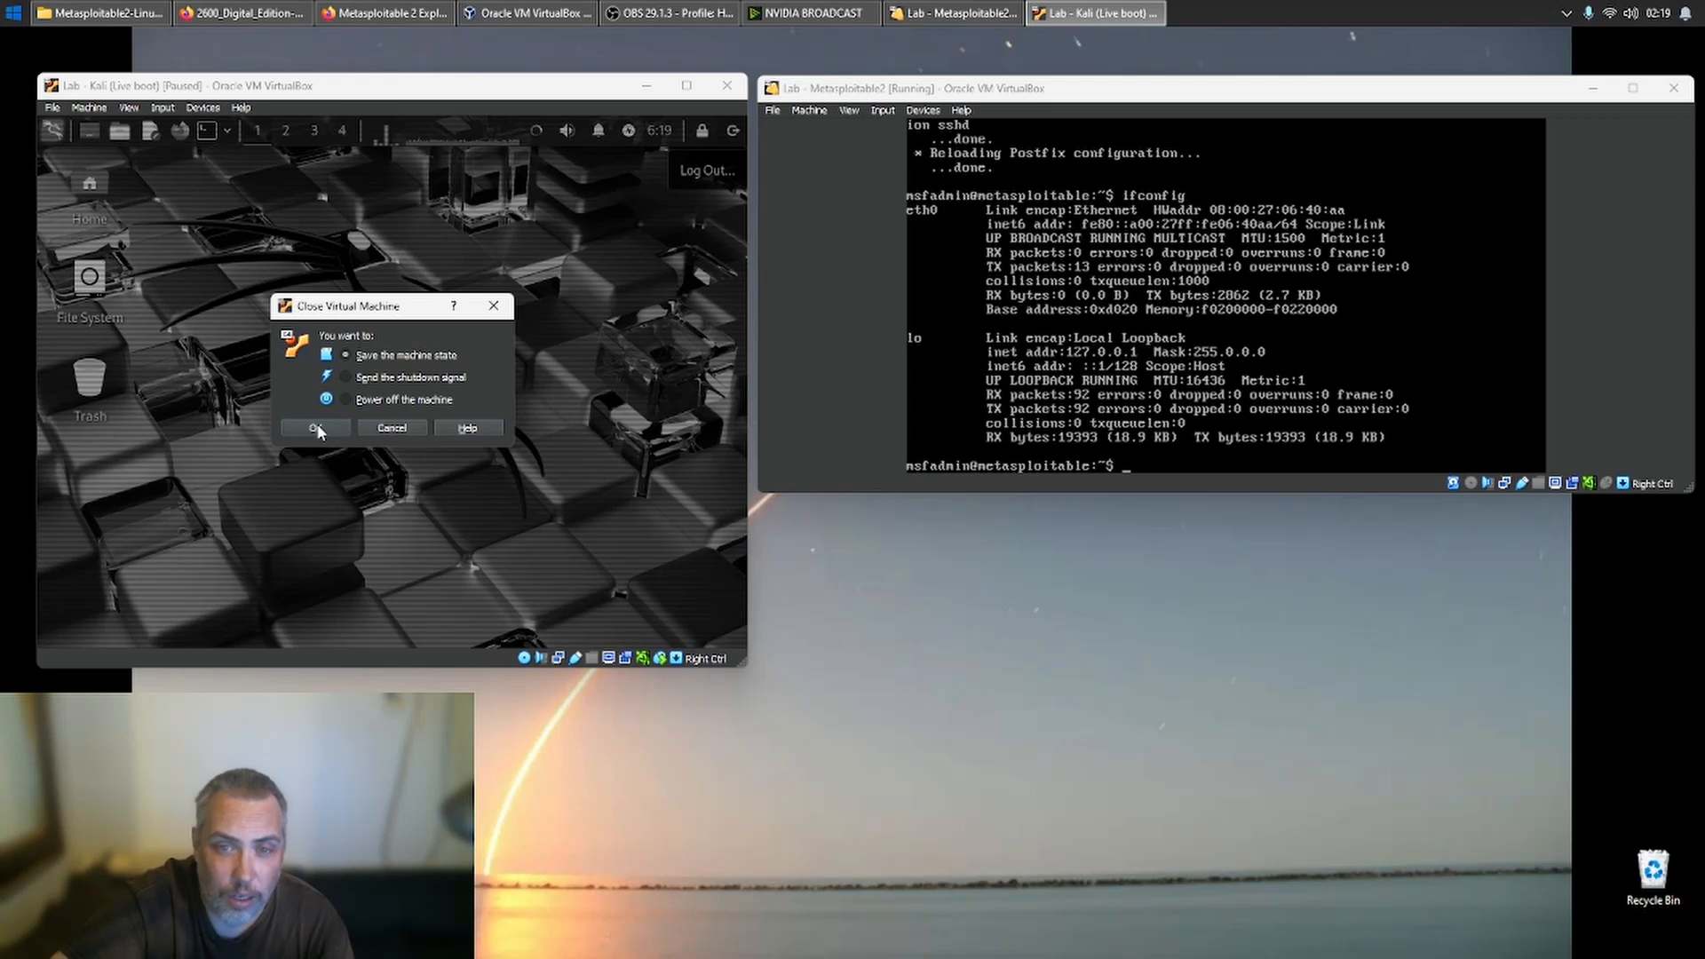
left_click(399, 399)
left_click(343, 428)
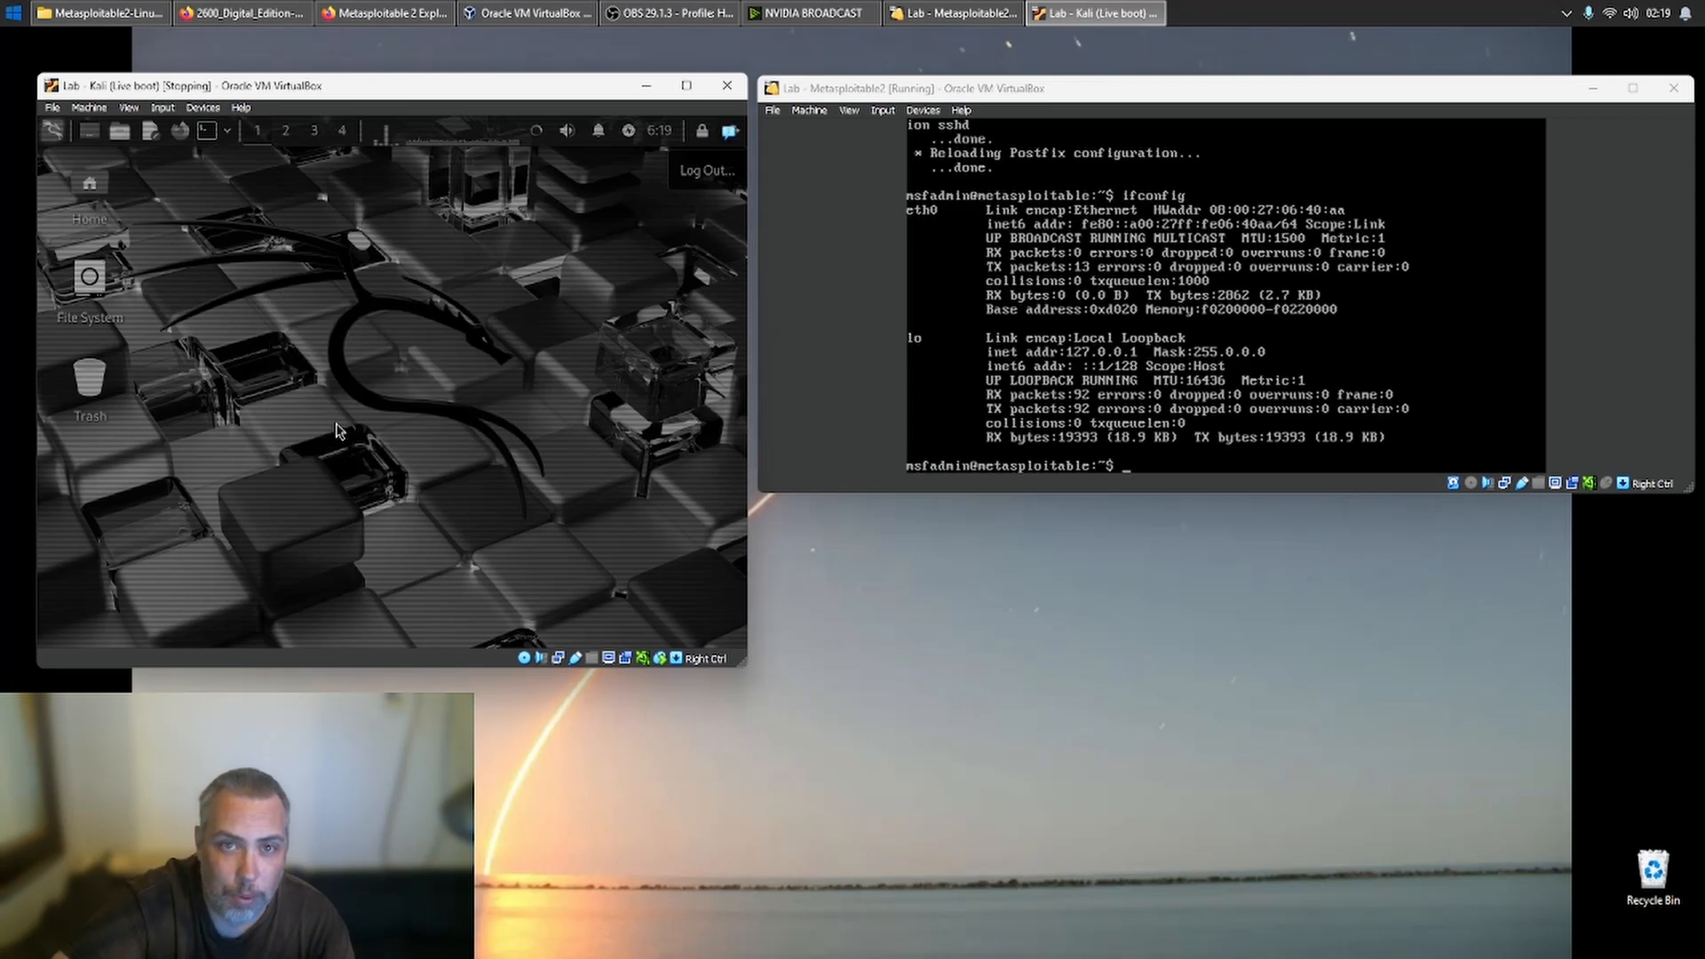
left_click(1675, 93)
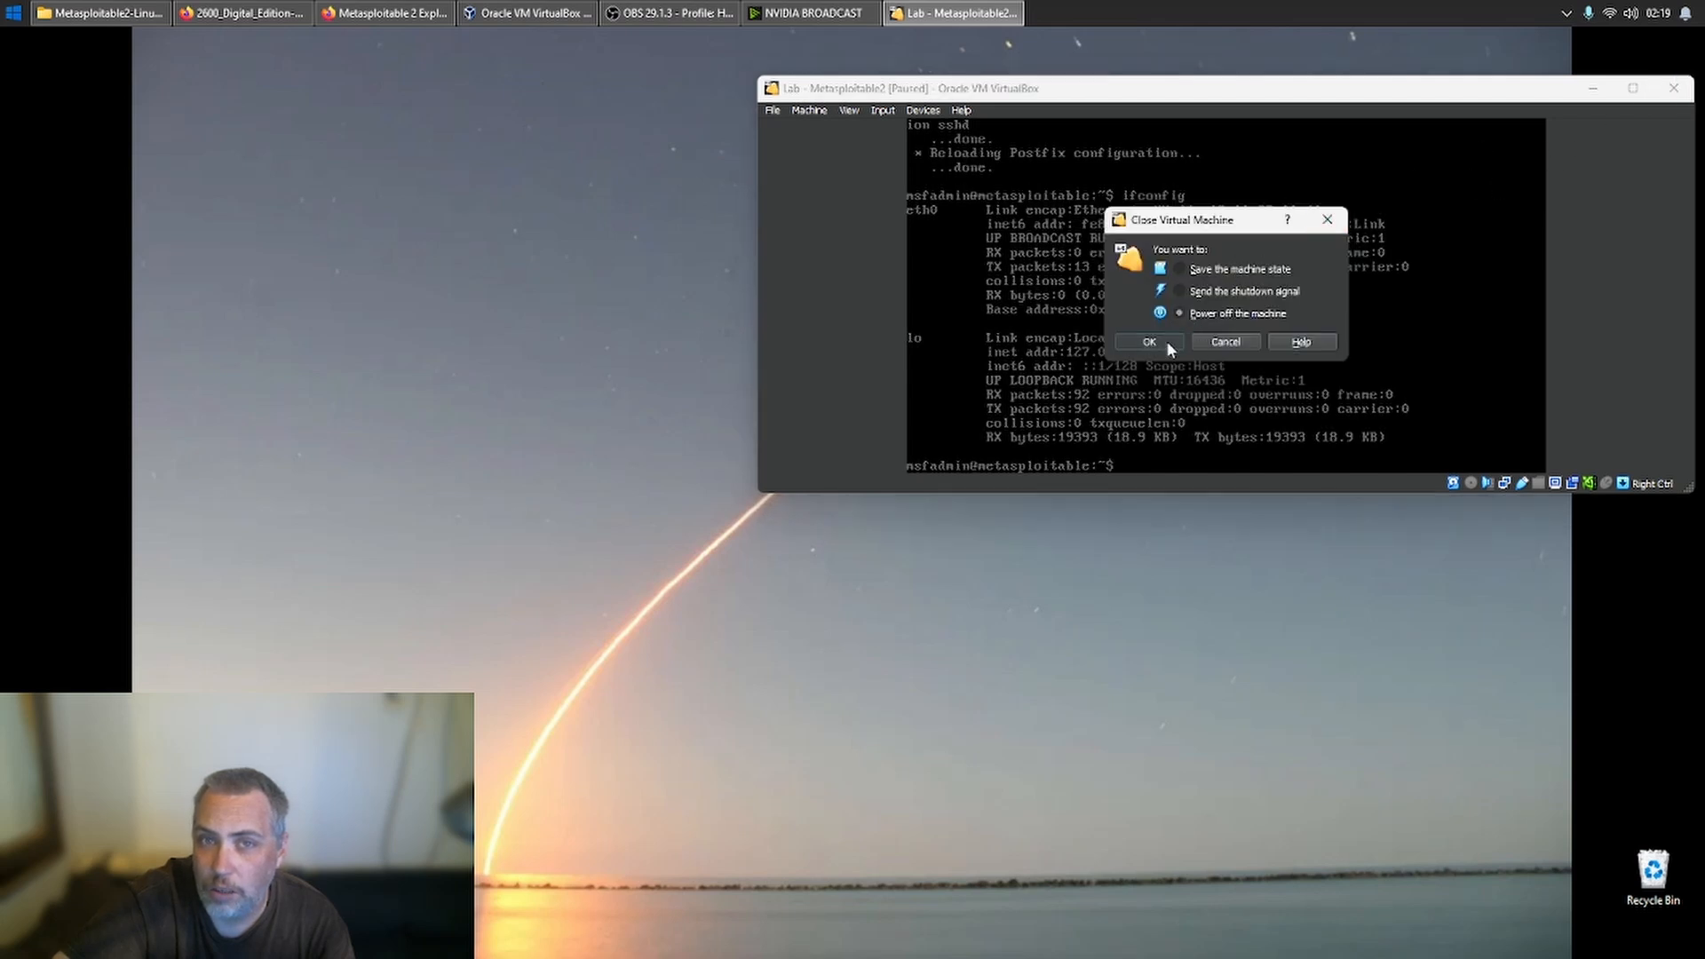
left_click(1167, 341)
- Attach network Adapter 1 of Lab - Kali (Live boot) to NAT, save the settings and start the machine
left_click(560, 10)
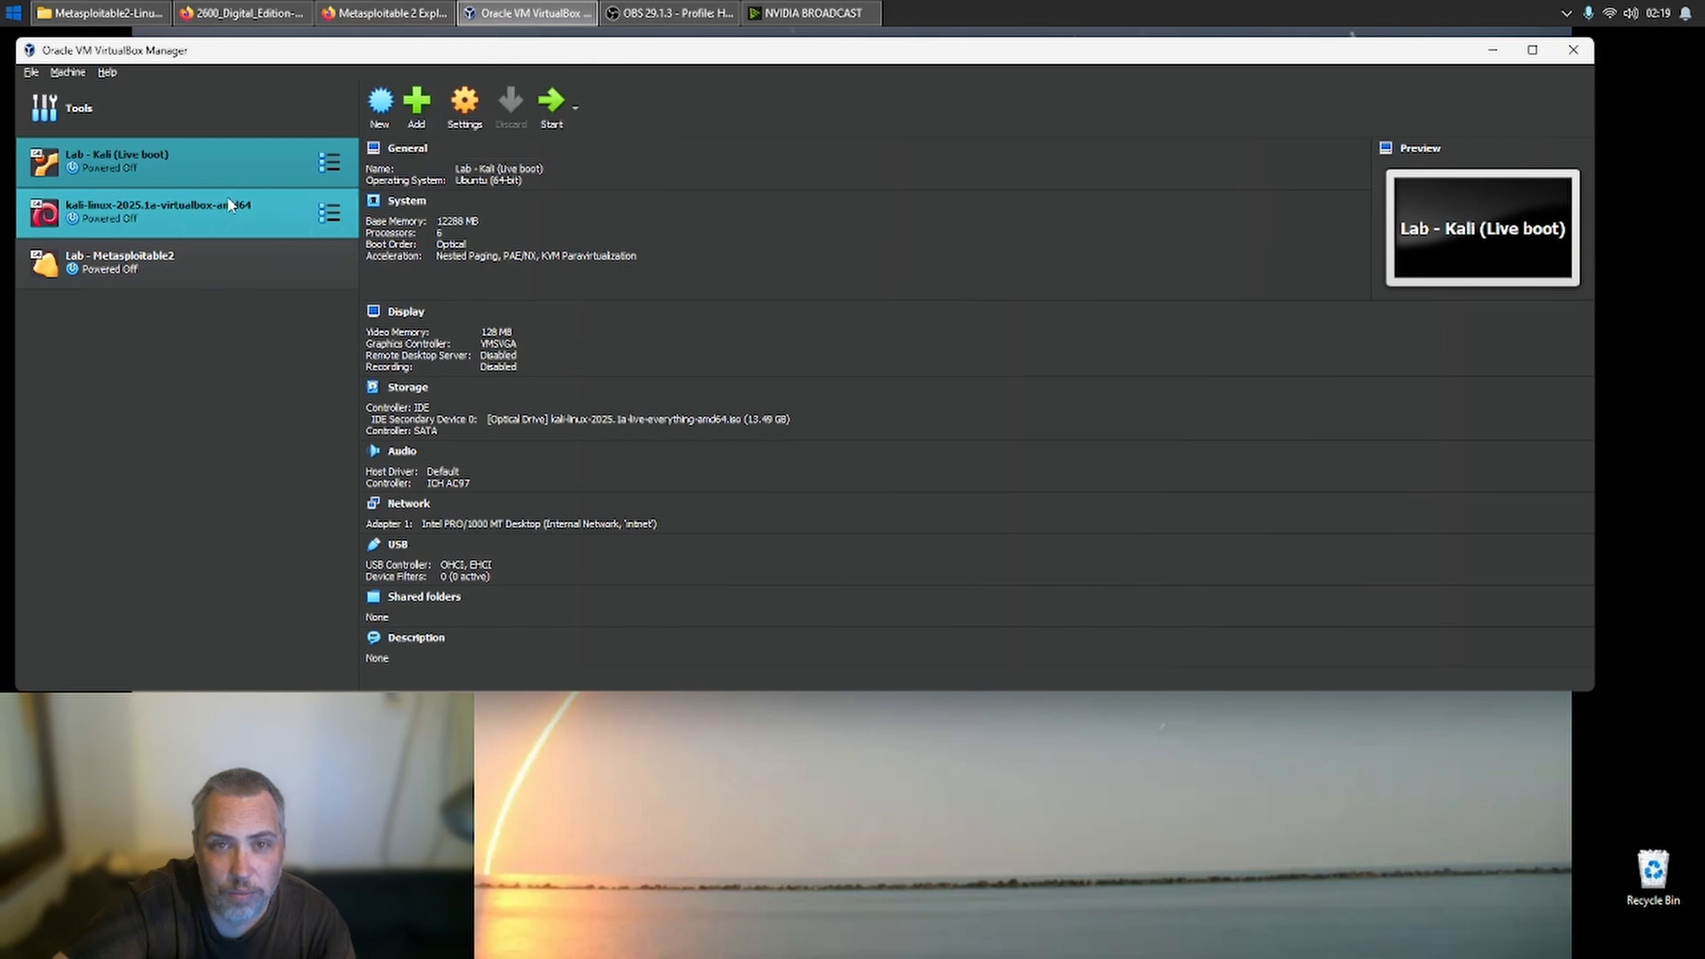
right_click(192, 164)
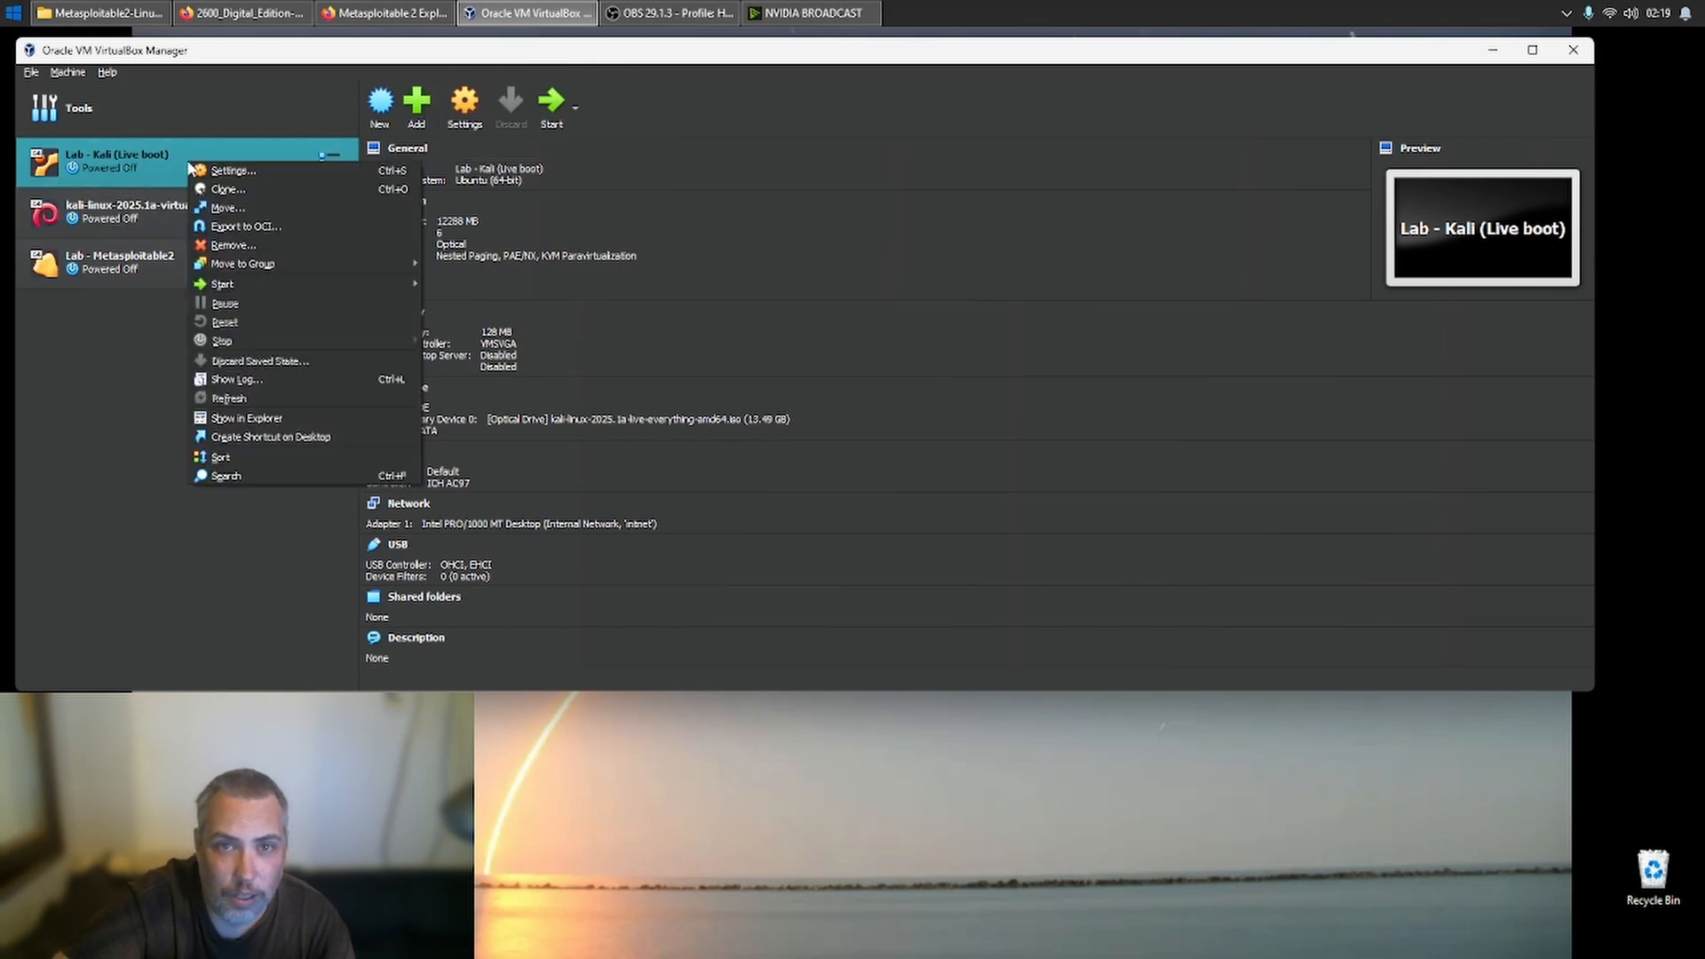
left_click(463, 110)
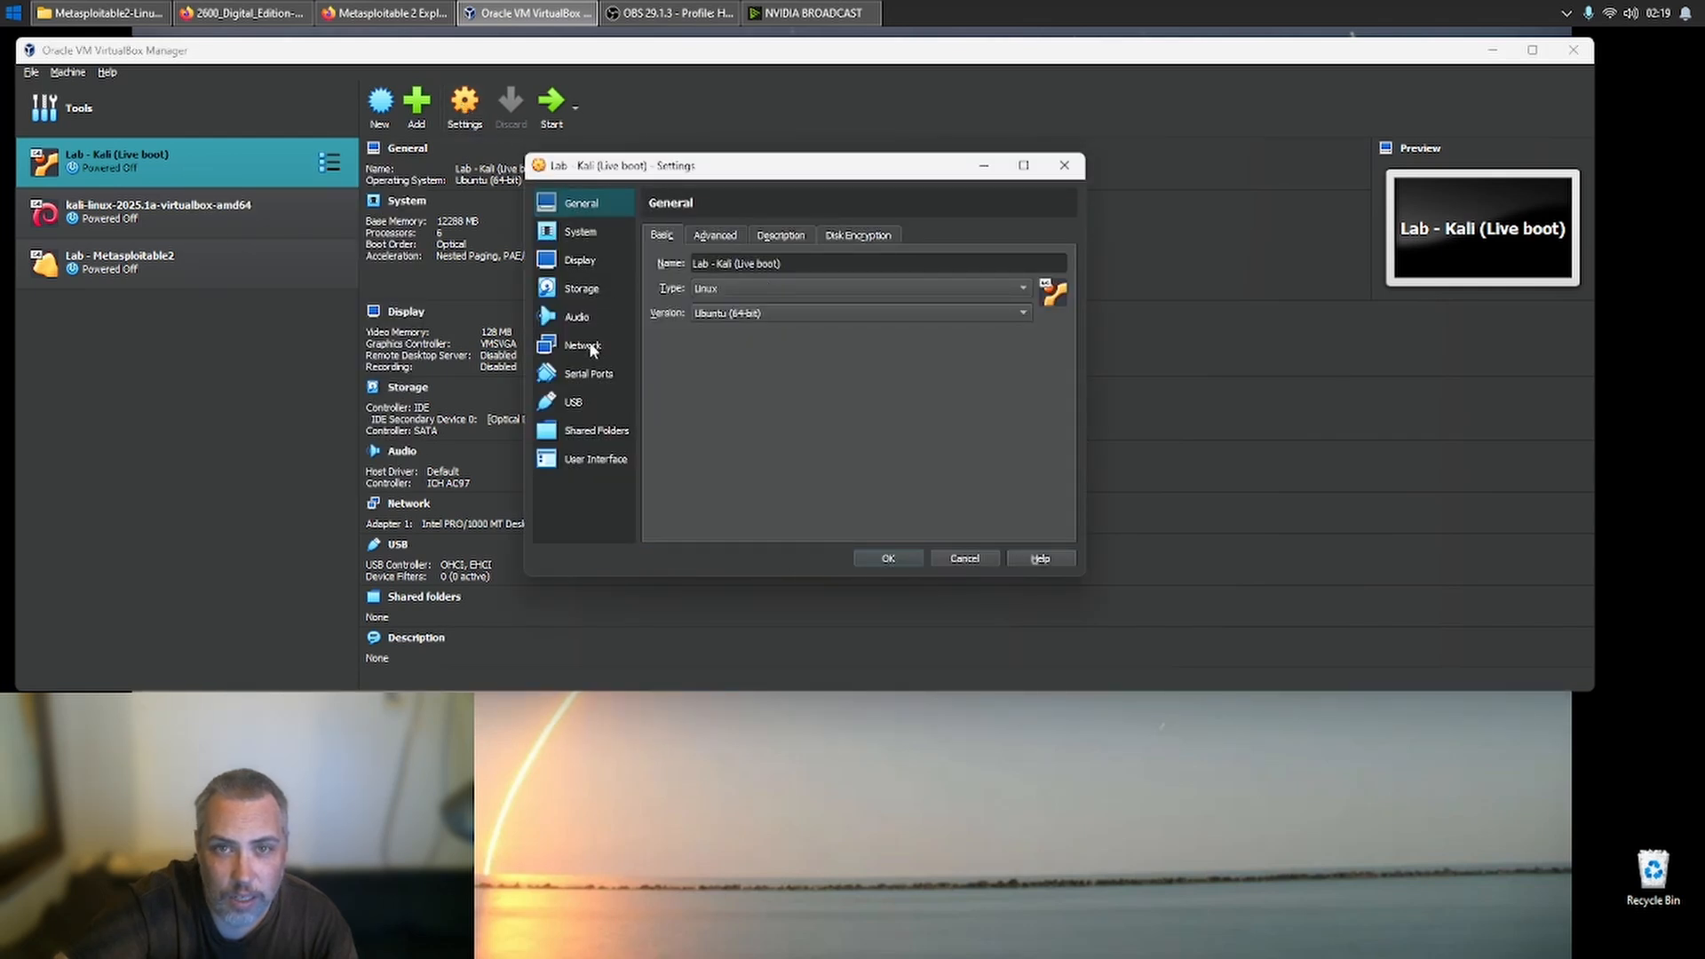
left_click(588, 346)
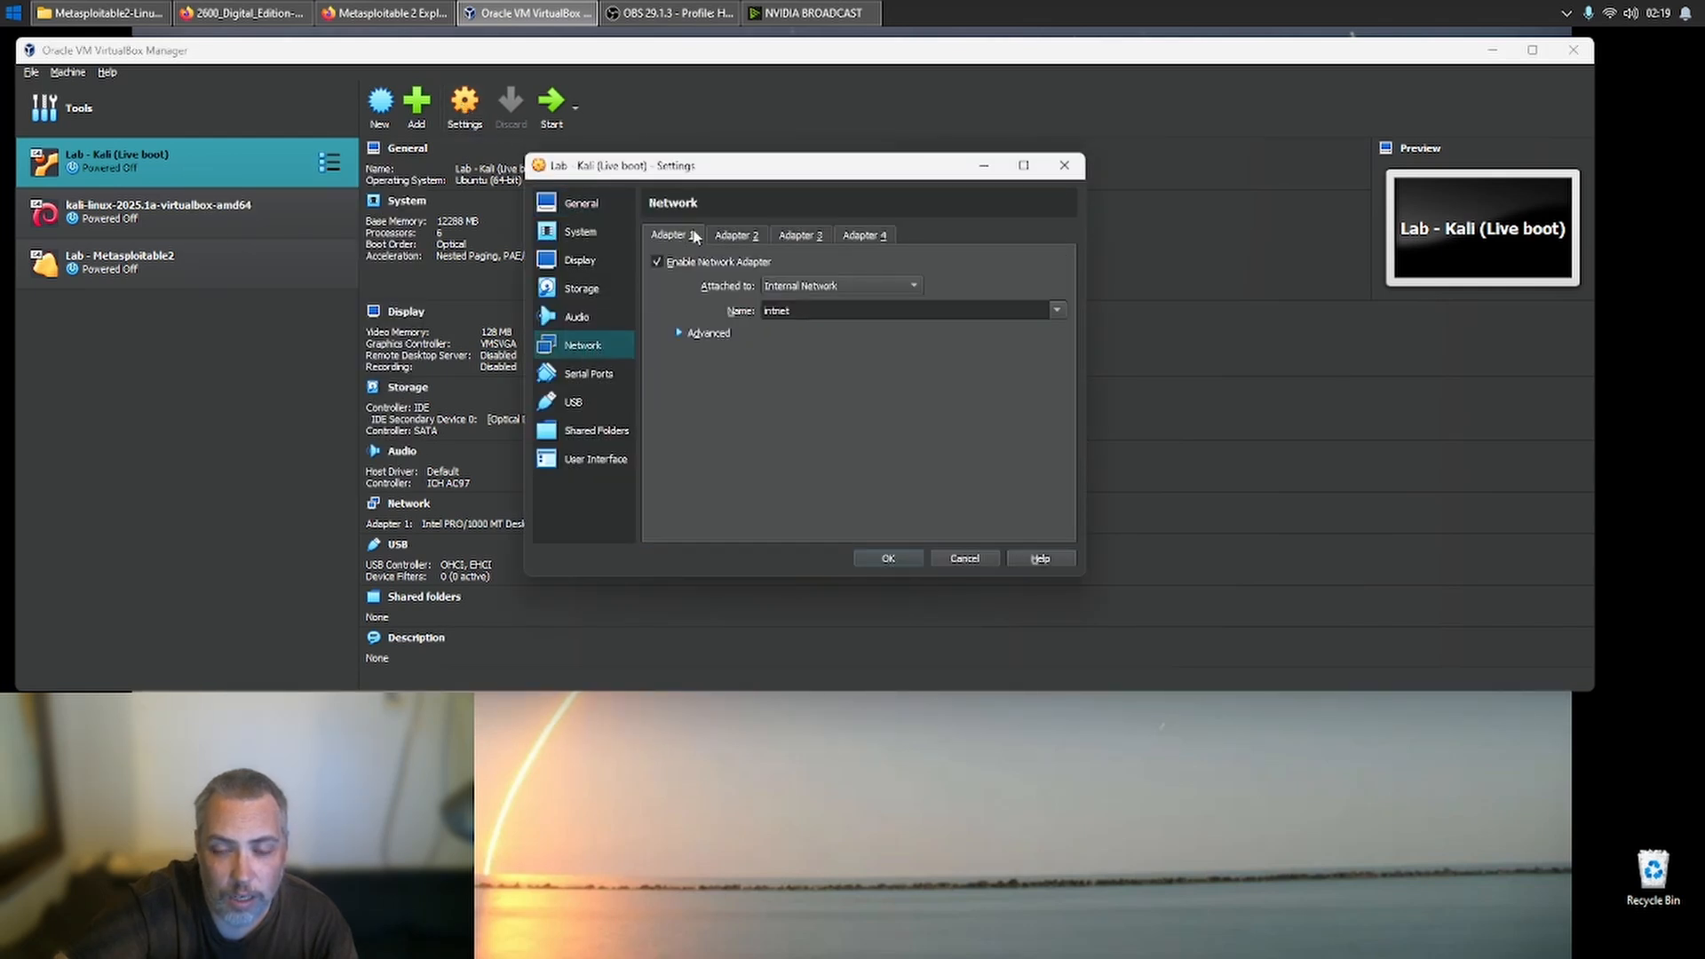
left_click(789, 285)
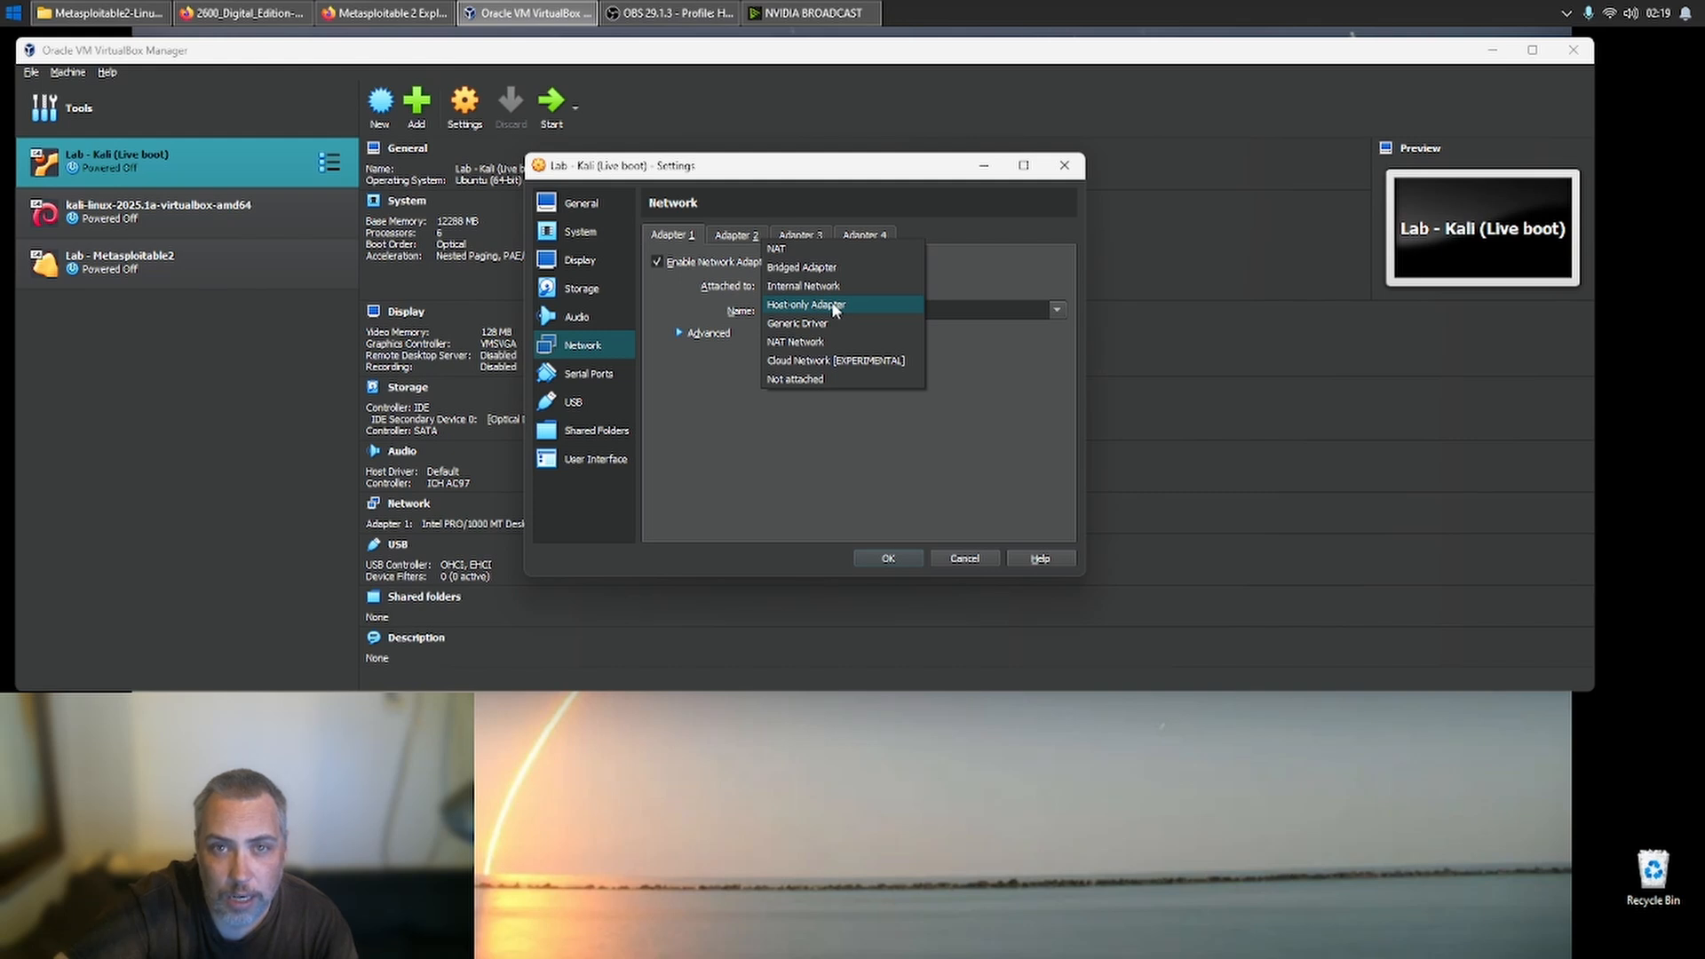
left_click(831, 250)
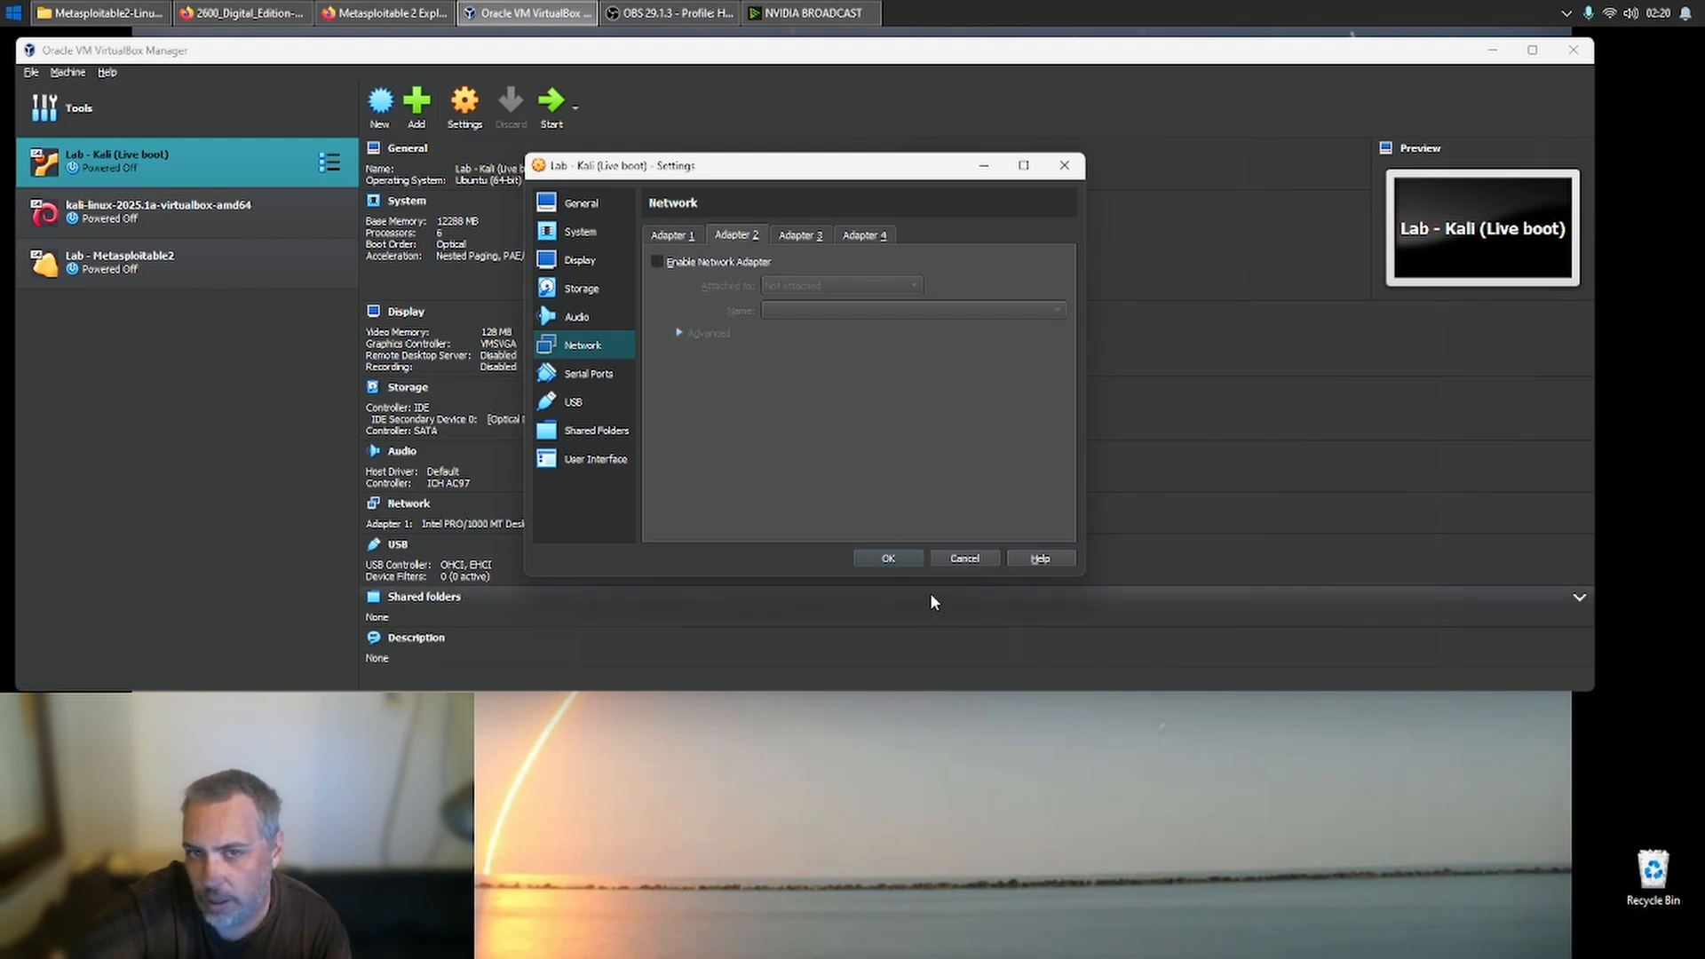
left_click(904, 564)
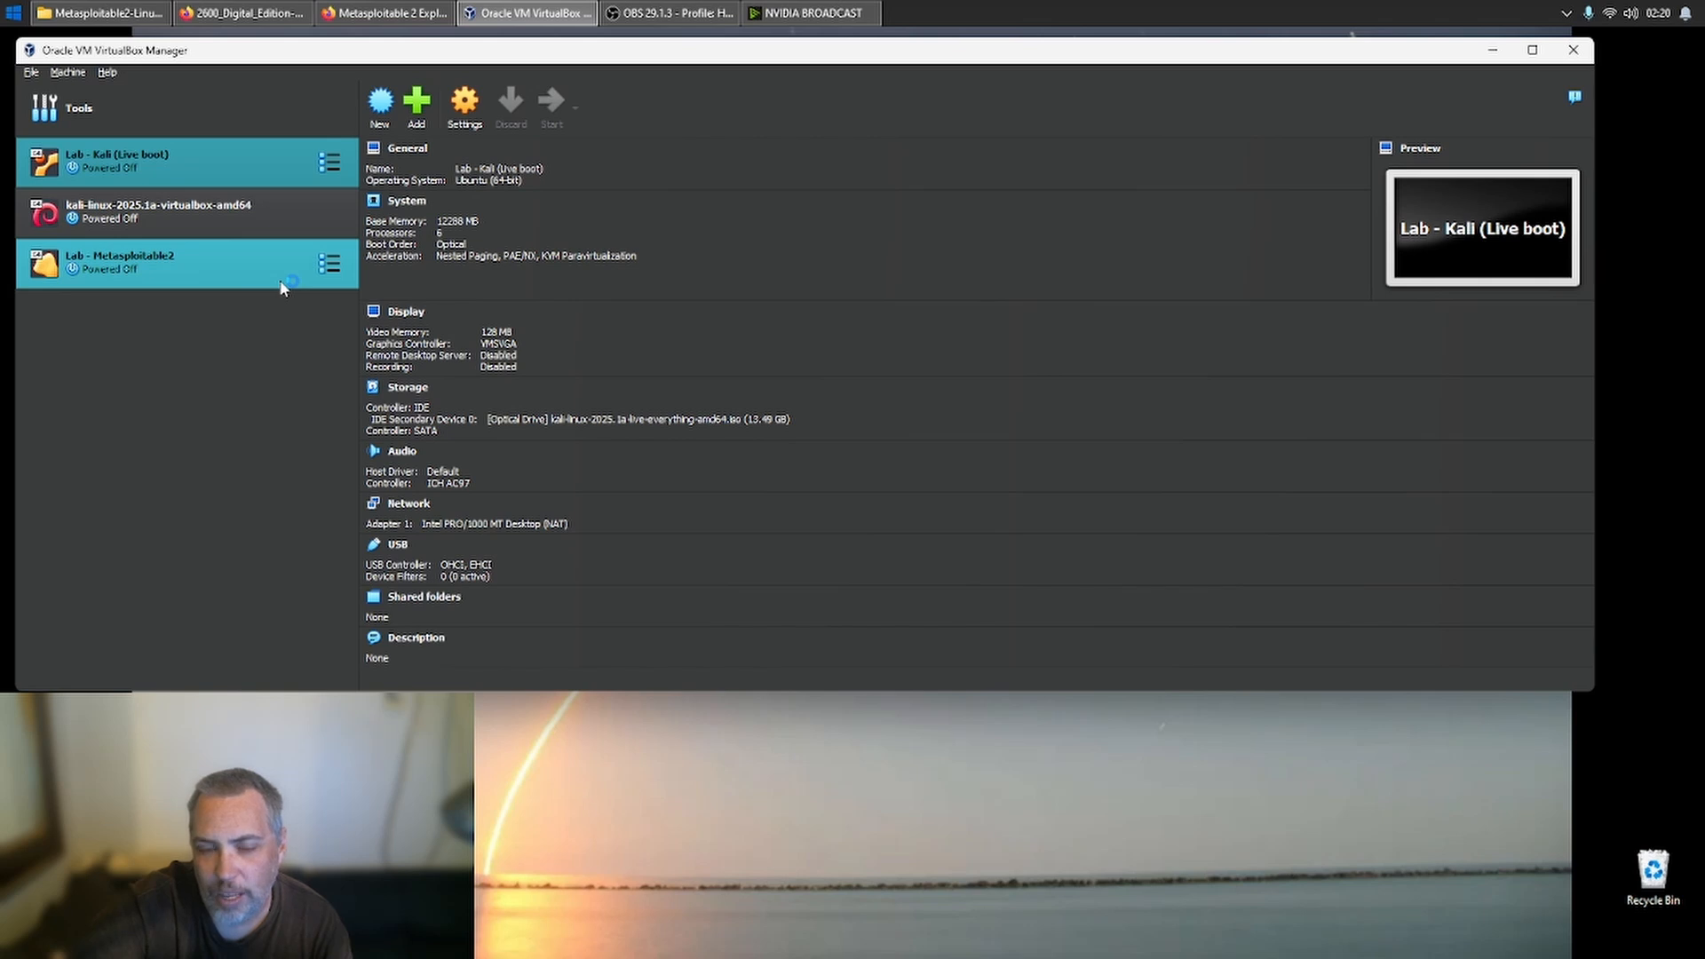
- Disable network Adapter 2 on the kali-linux-2025.1a-virtualbox-amd64 machine and save its settings
left_click(253, 216)
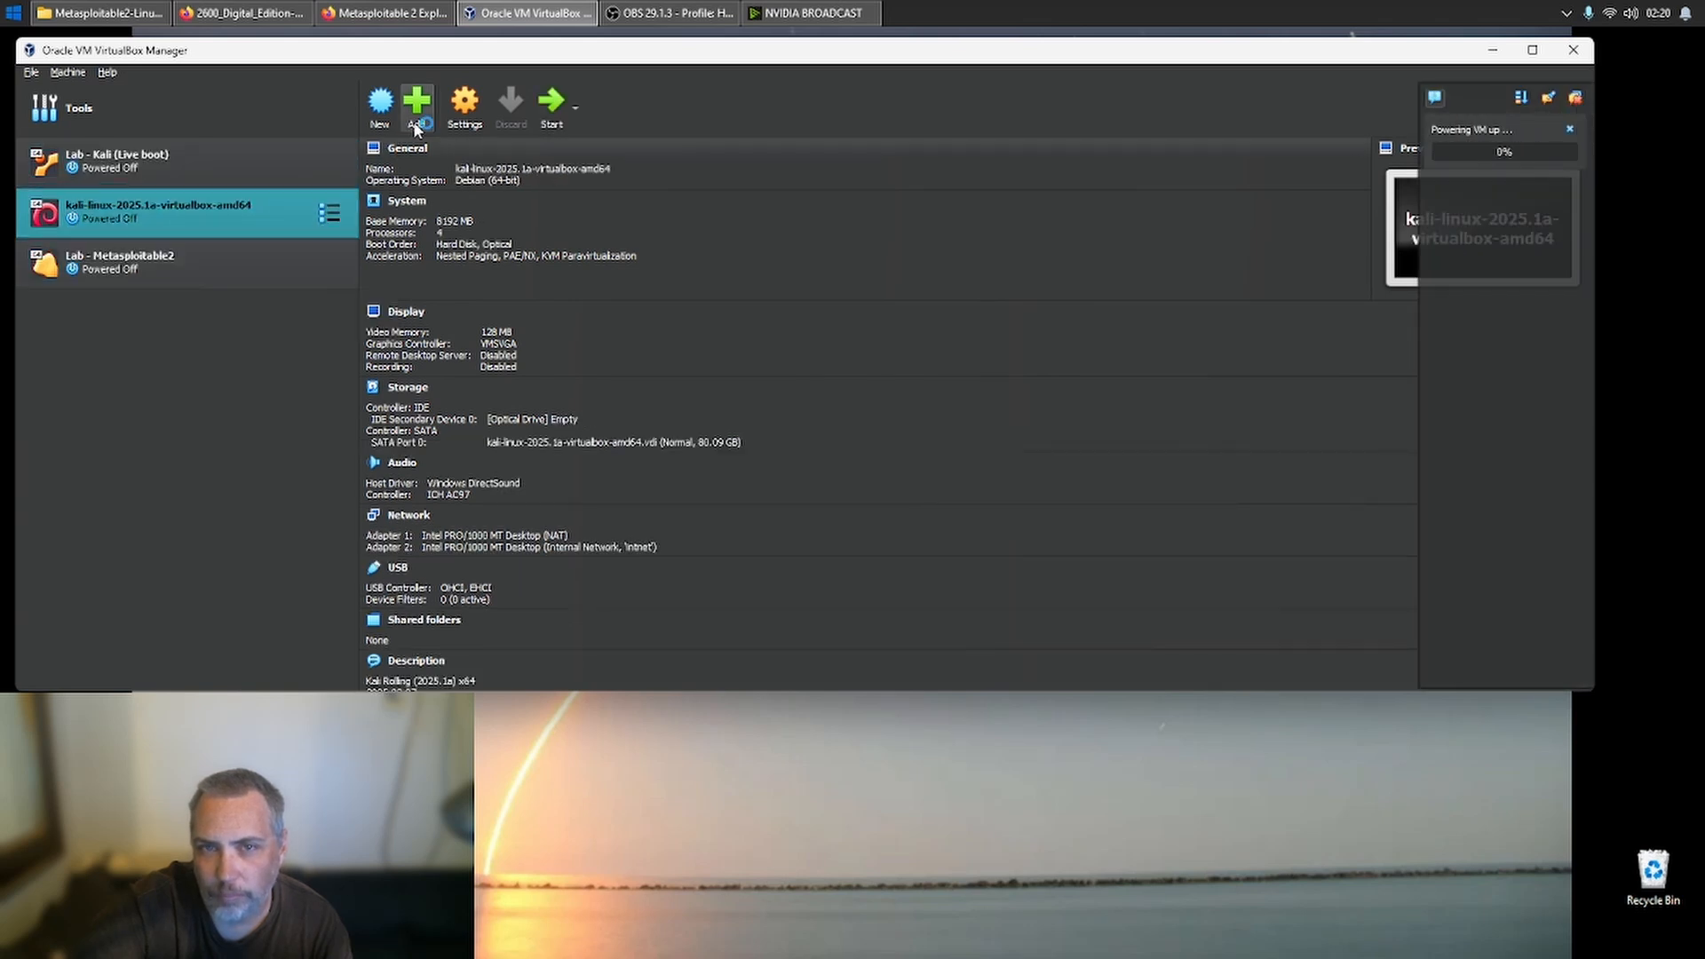
left_click(464, 106)
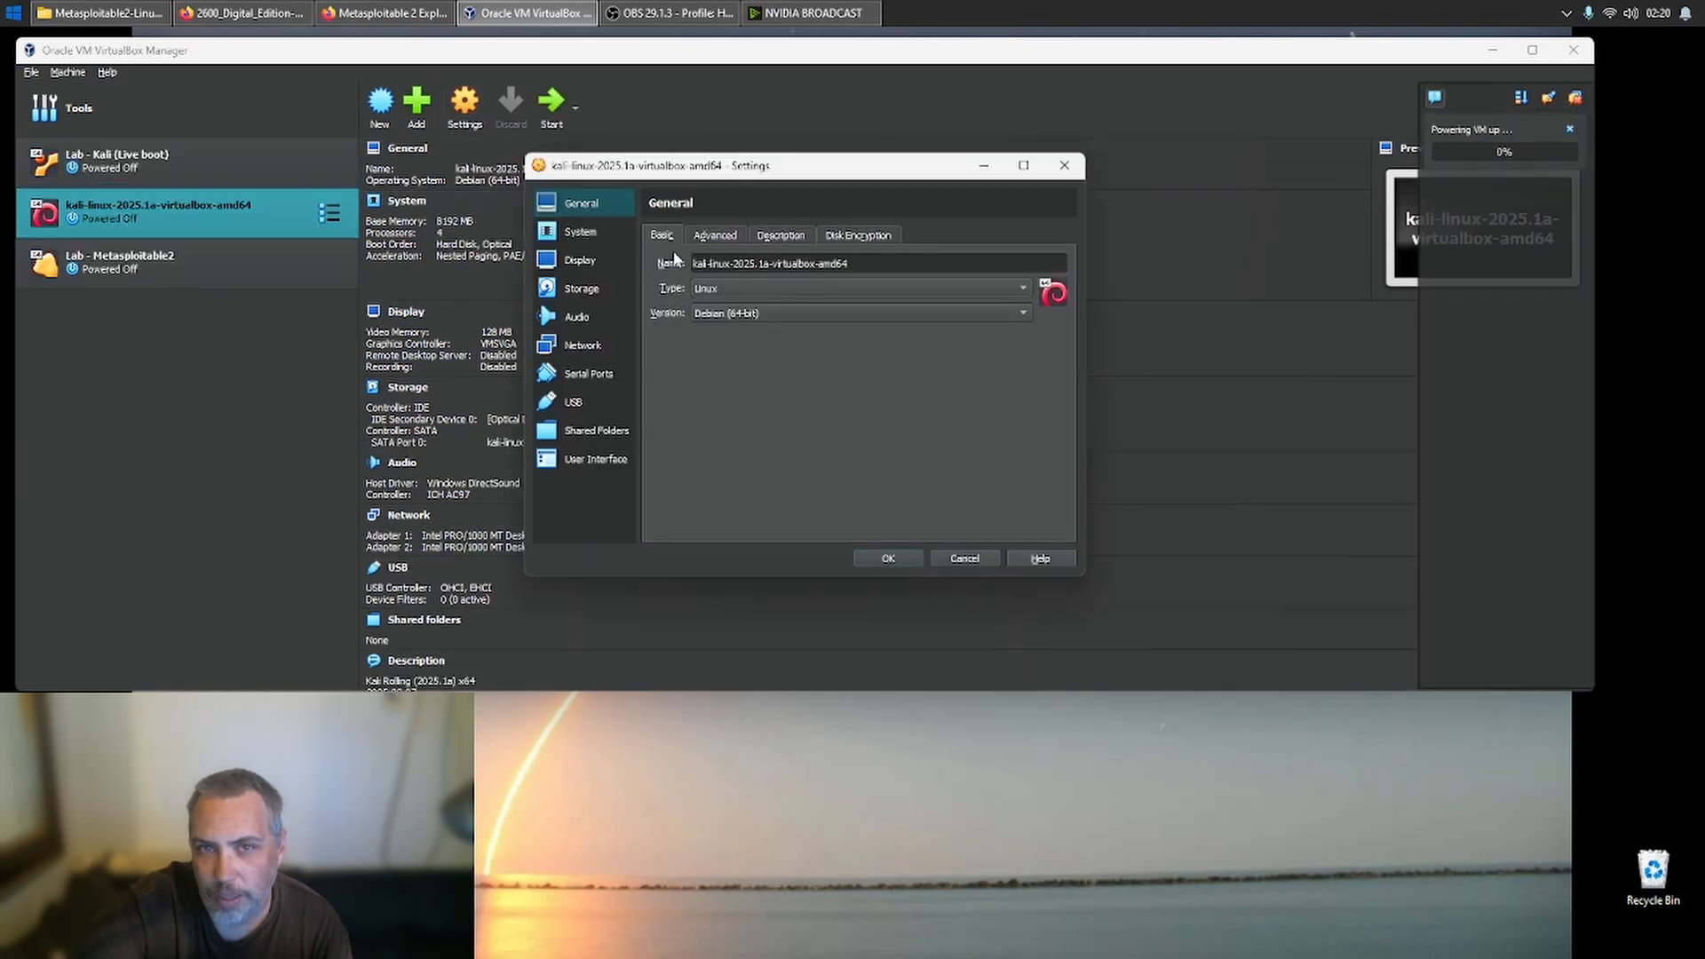
left_click(593, 314)
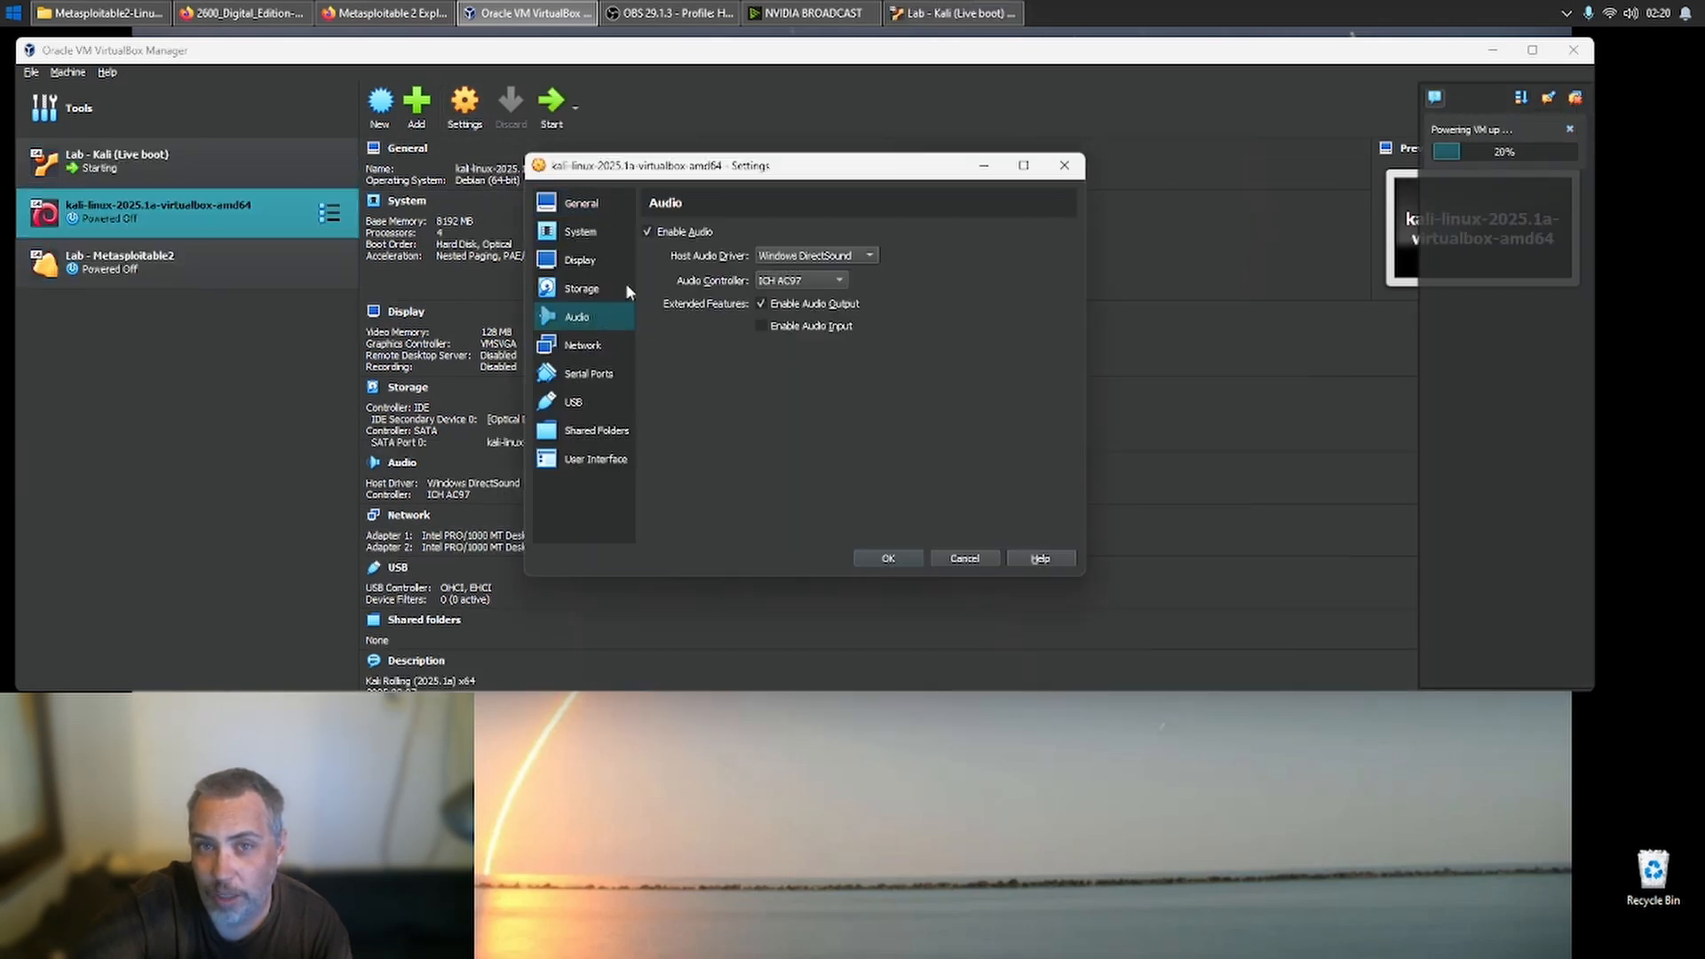
left_click(591, 346)
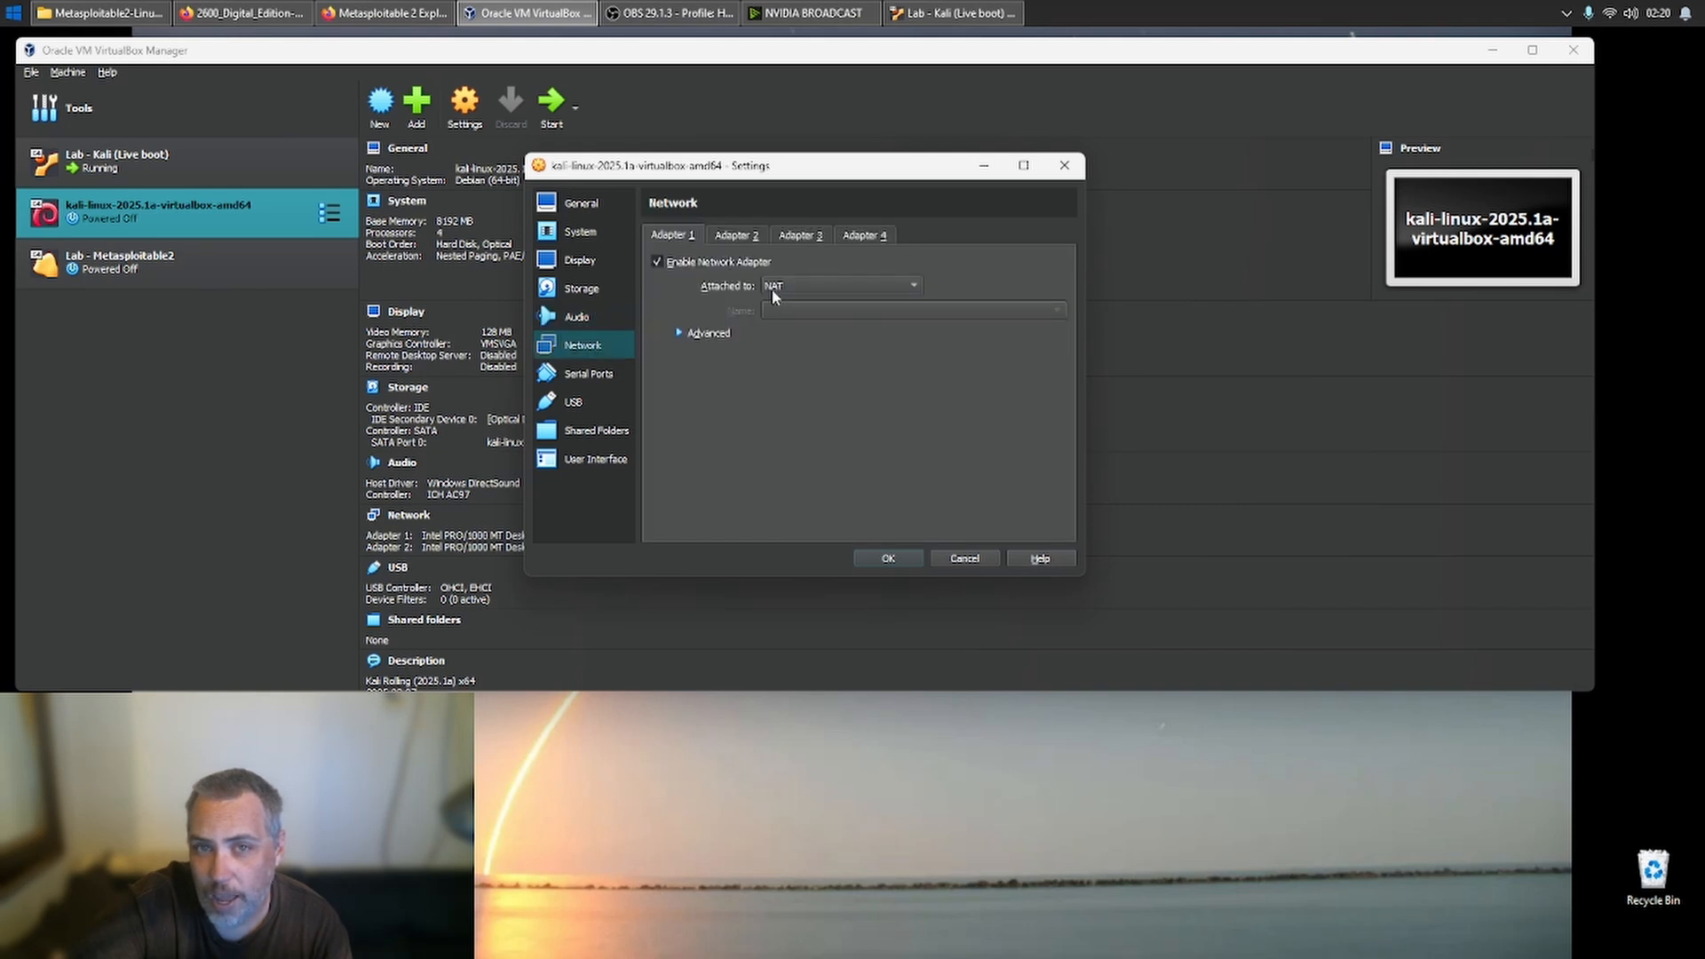
left_click(740, 235)
left_click(722, 263)
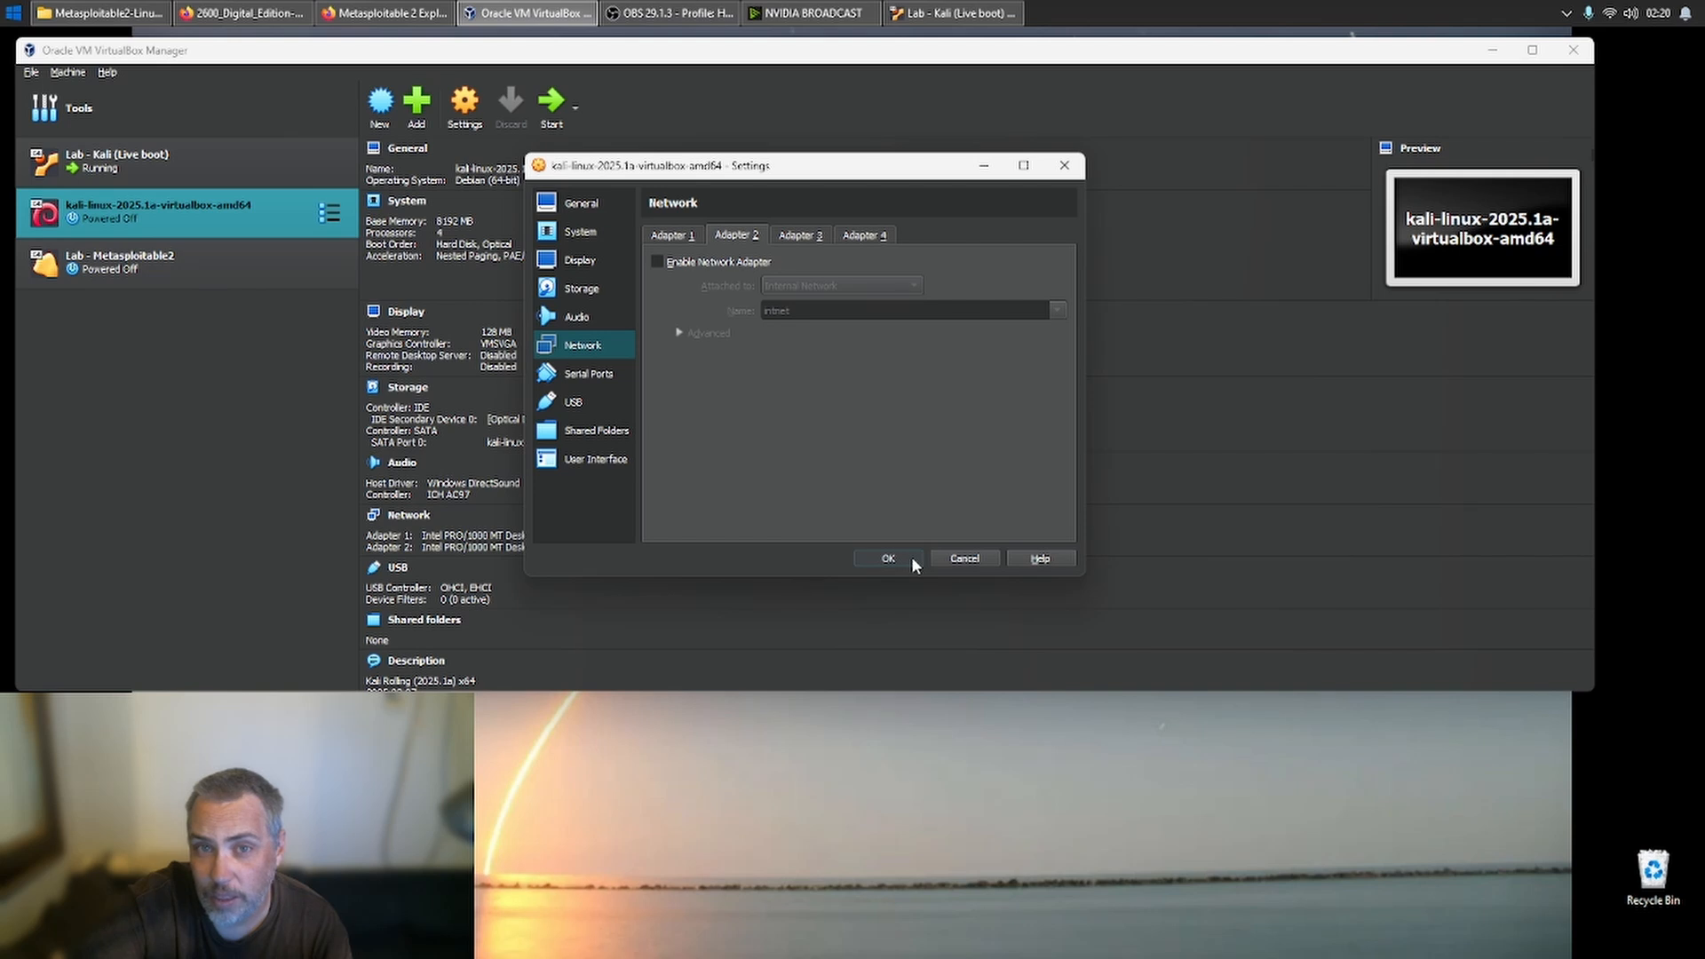
left_click(888, 558)
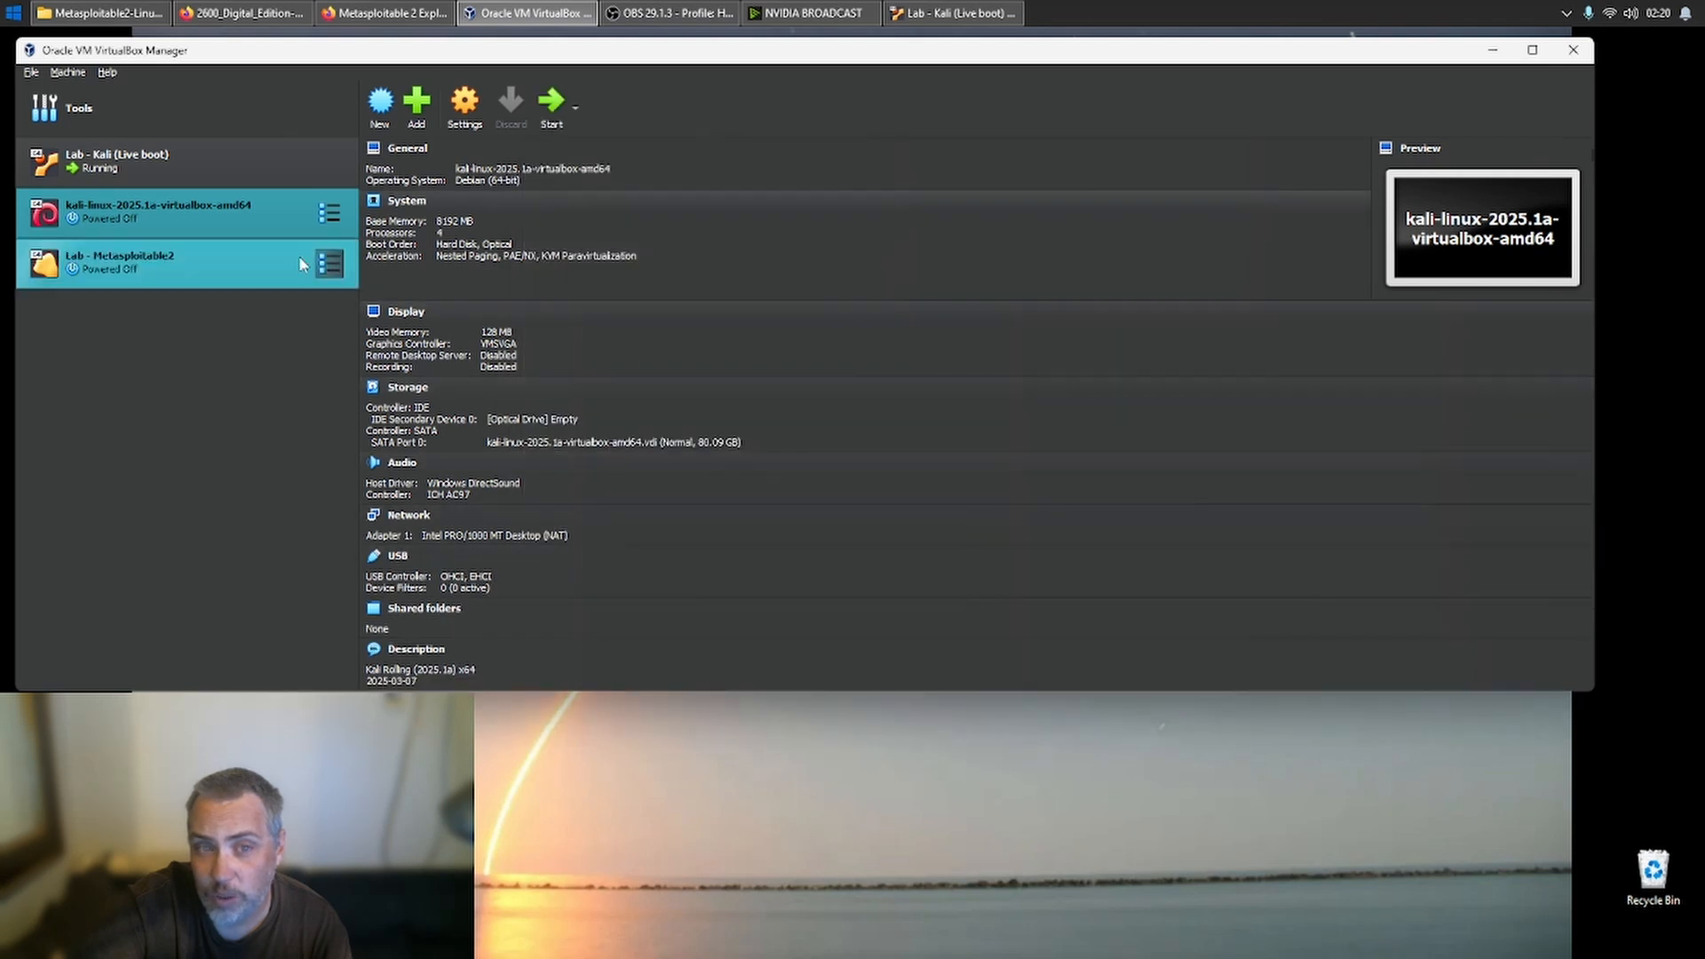
- Attach network Adapter 1 of Lab - Metasploitable2 to NAT, save the settings and start the machine
left_click(253, 259)
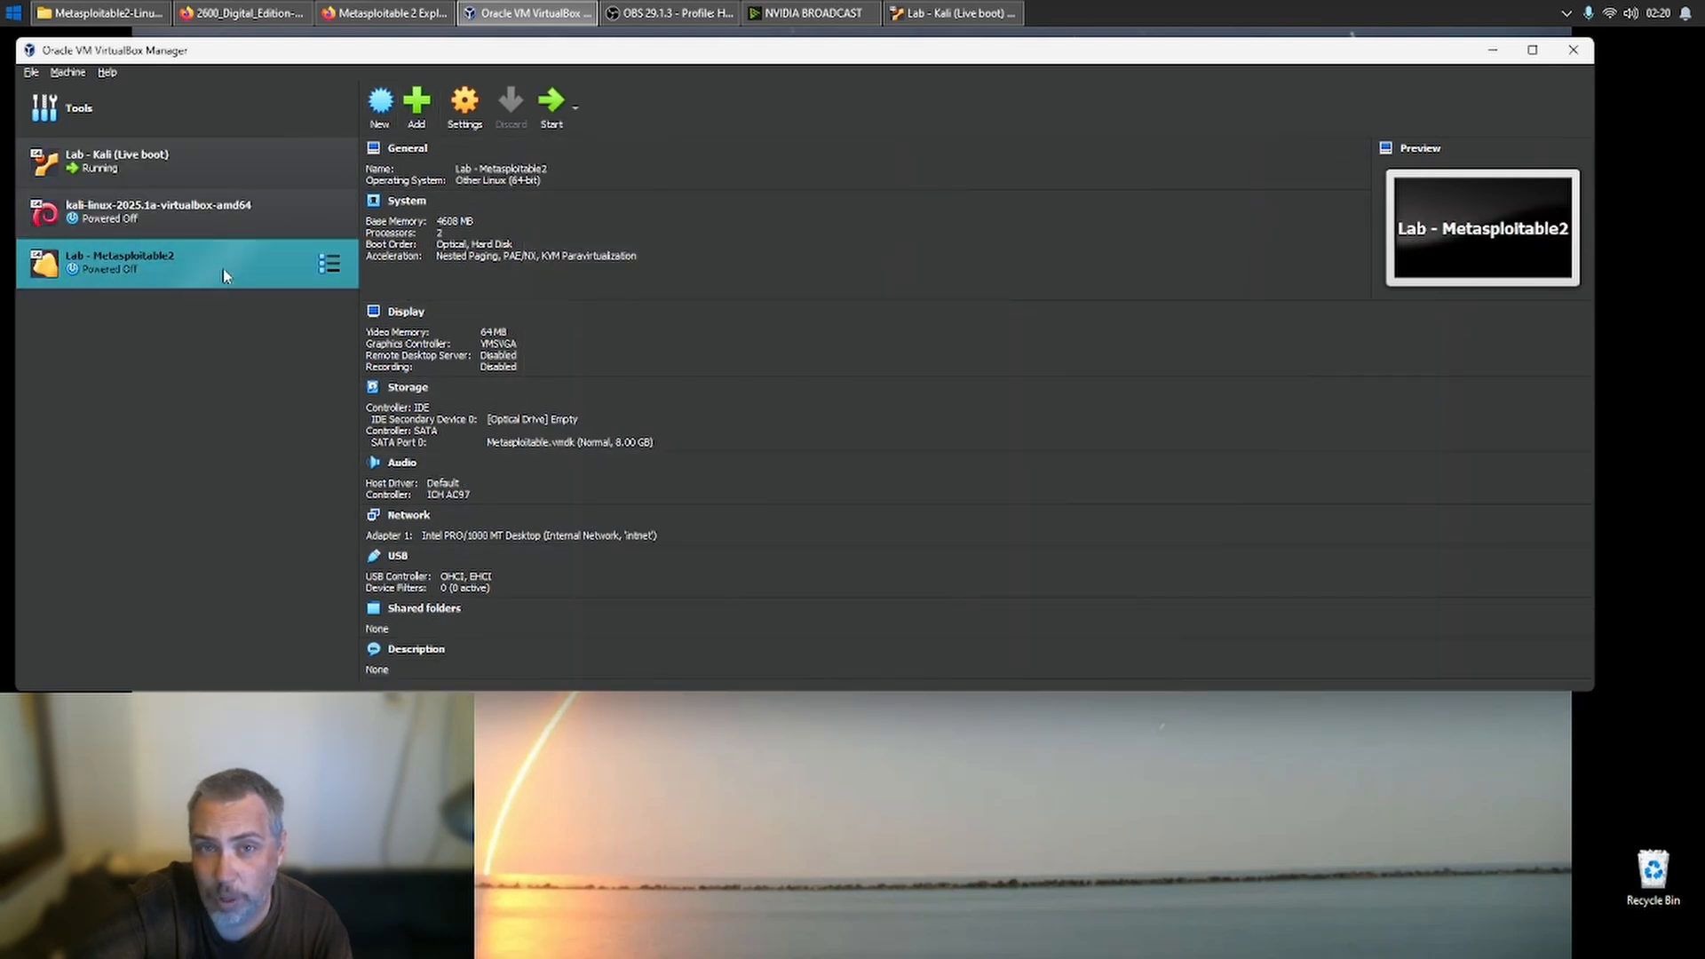
right_click(265, 280)
left_click(302, 283)
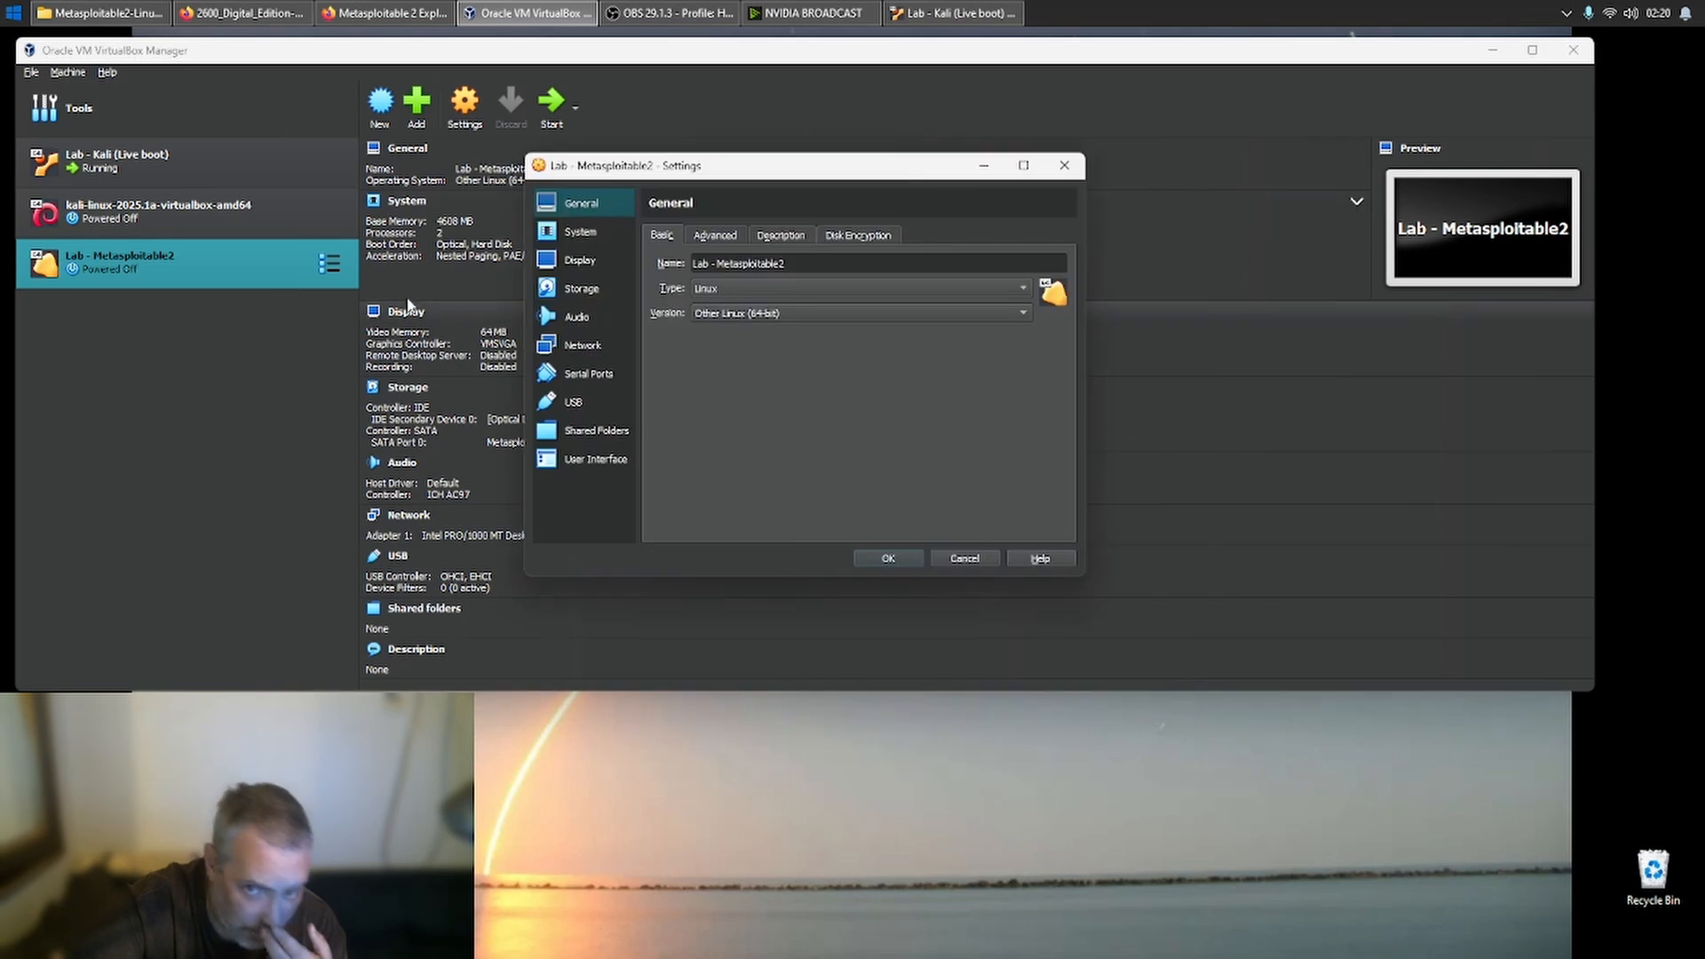
left_click(573, 346)
left_click(824, 286)
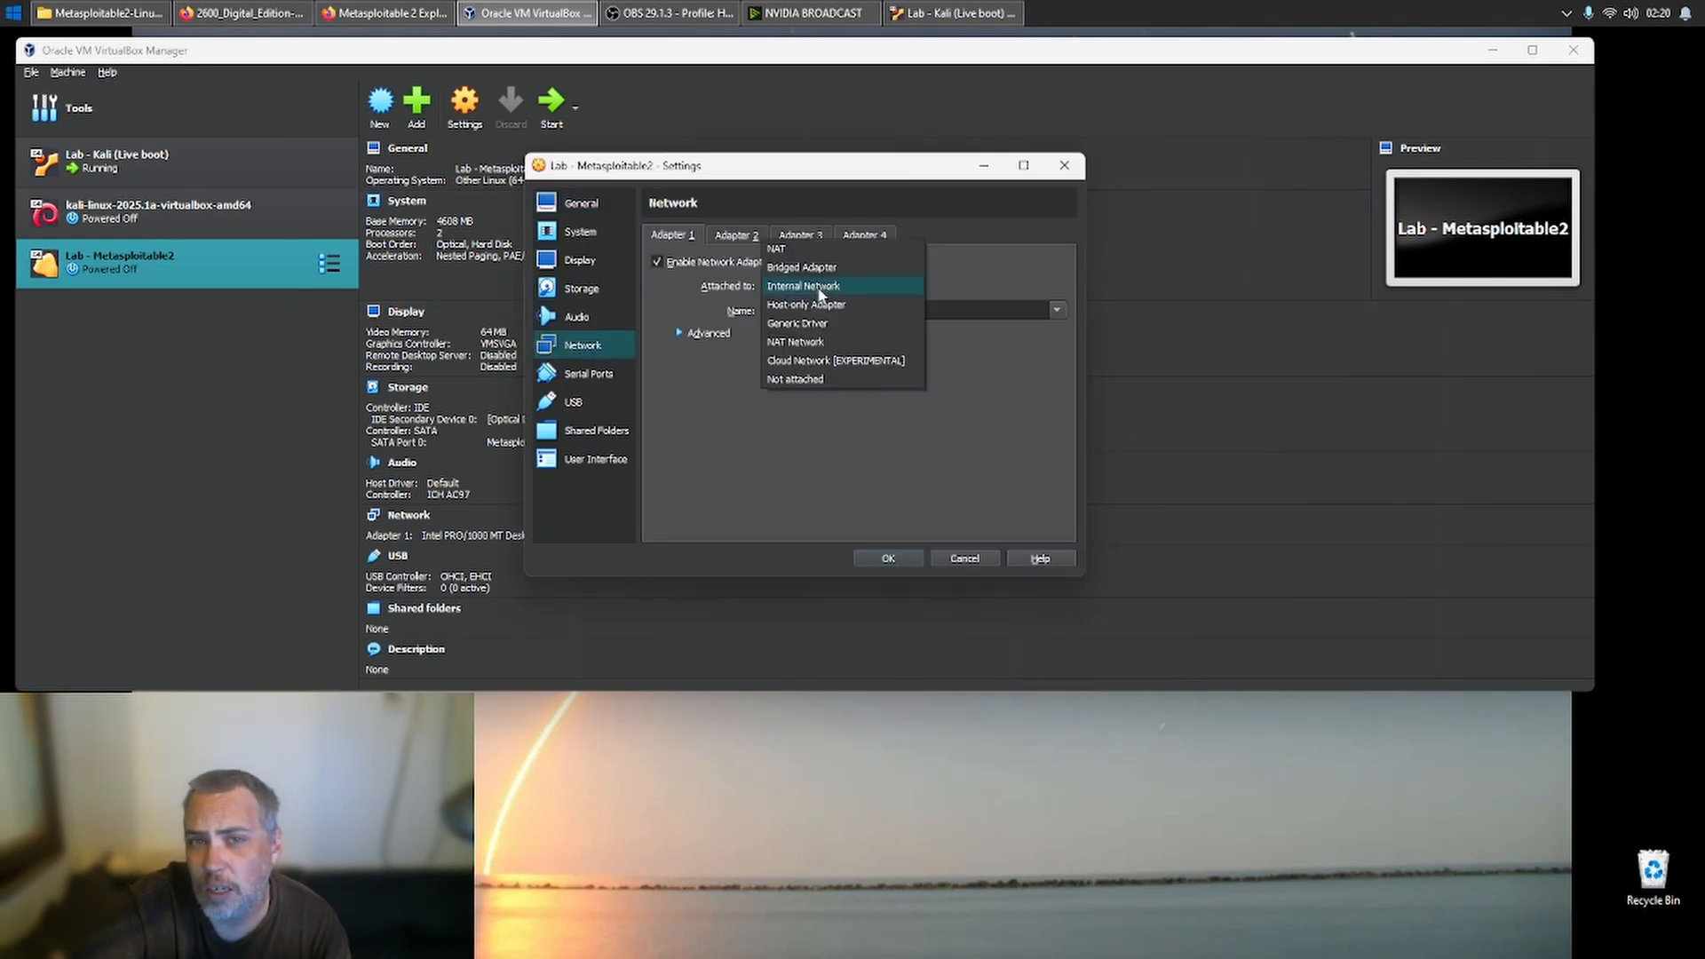
left_click(815, 263)
left_click(754, 235)
left_click(795, 236)
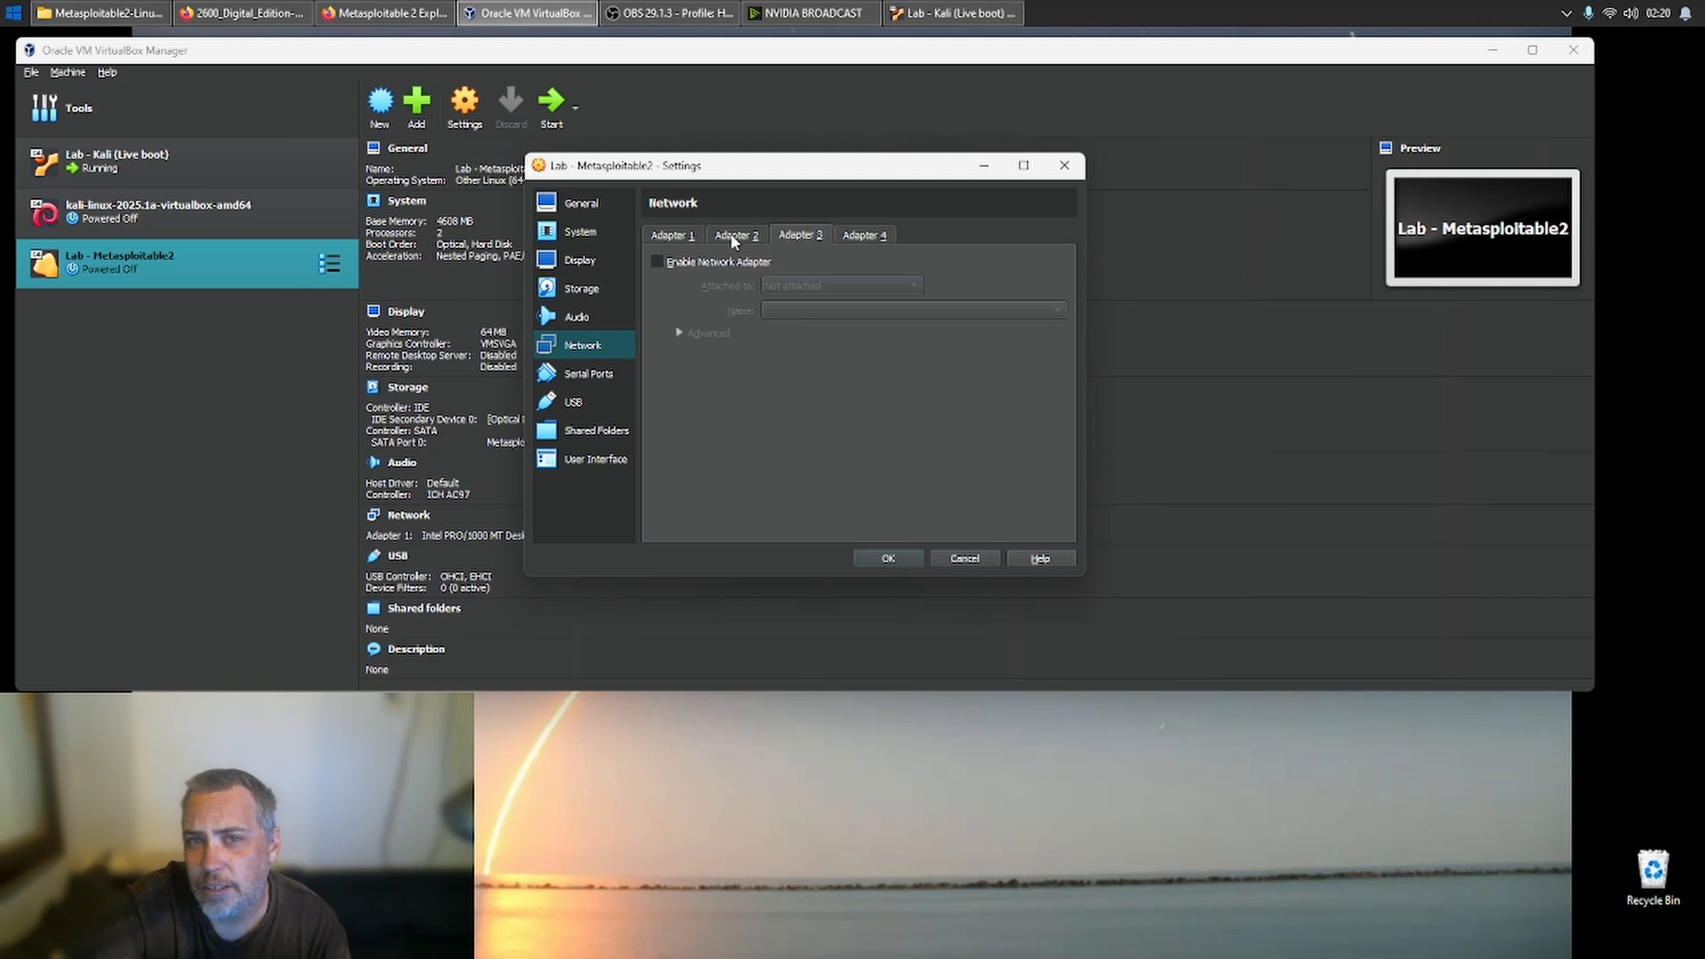
left_click(684, 237)
left_click(884, 559)
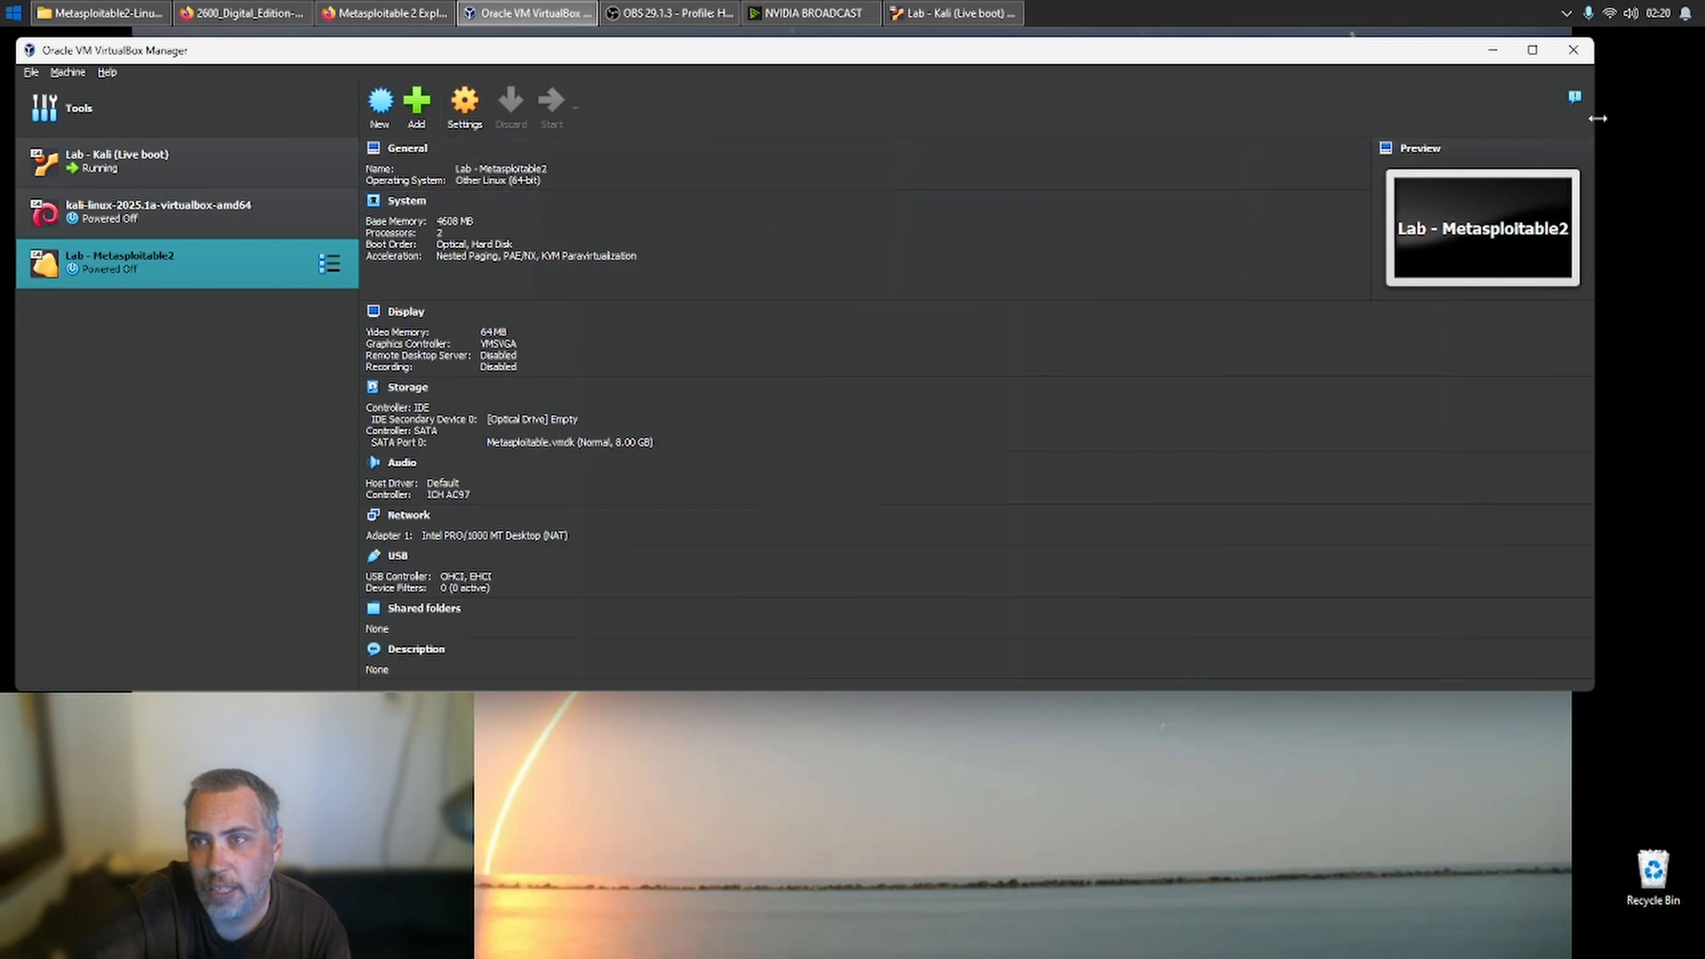
- Minimize the VirtualBox Manager, let the Kali machine capture the input and boot the Live system (amd64) entry
left_click(1496, 51)
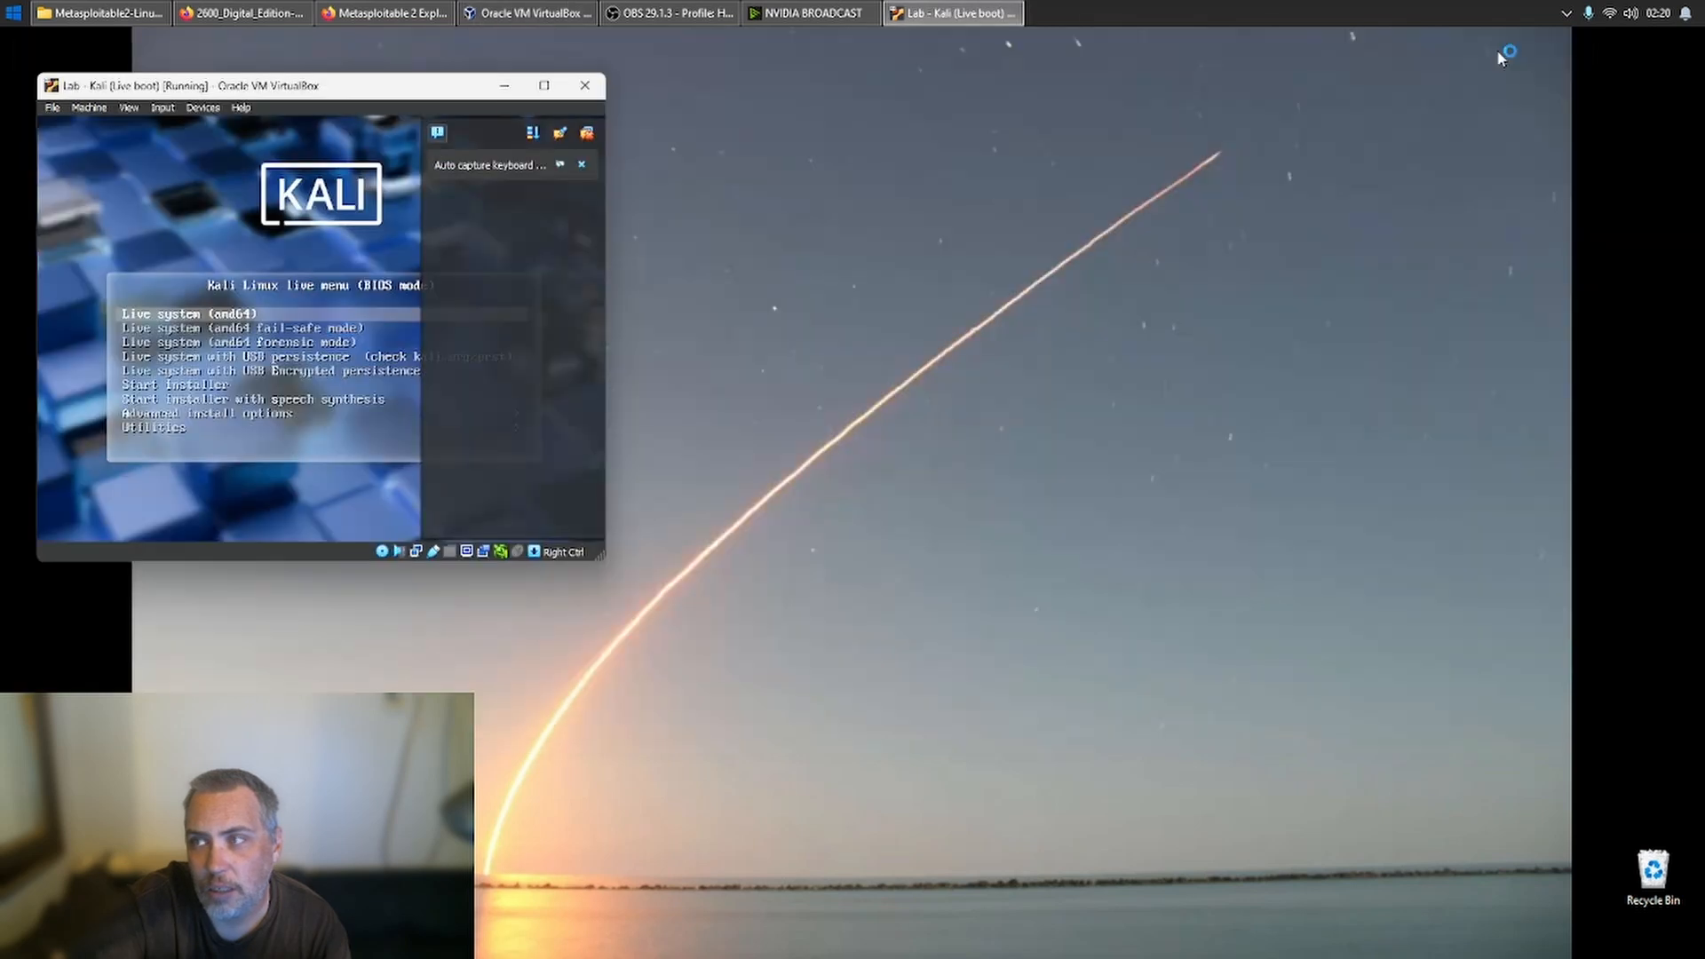
left_click(348, 289)
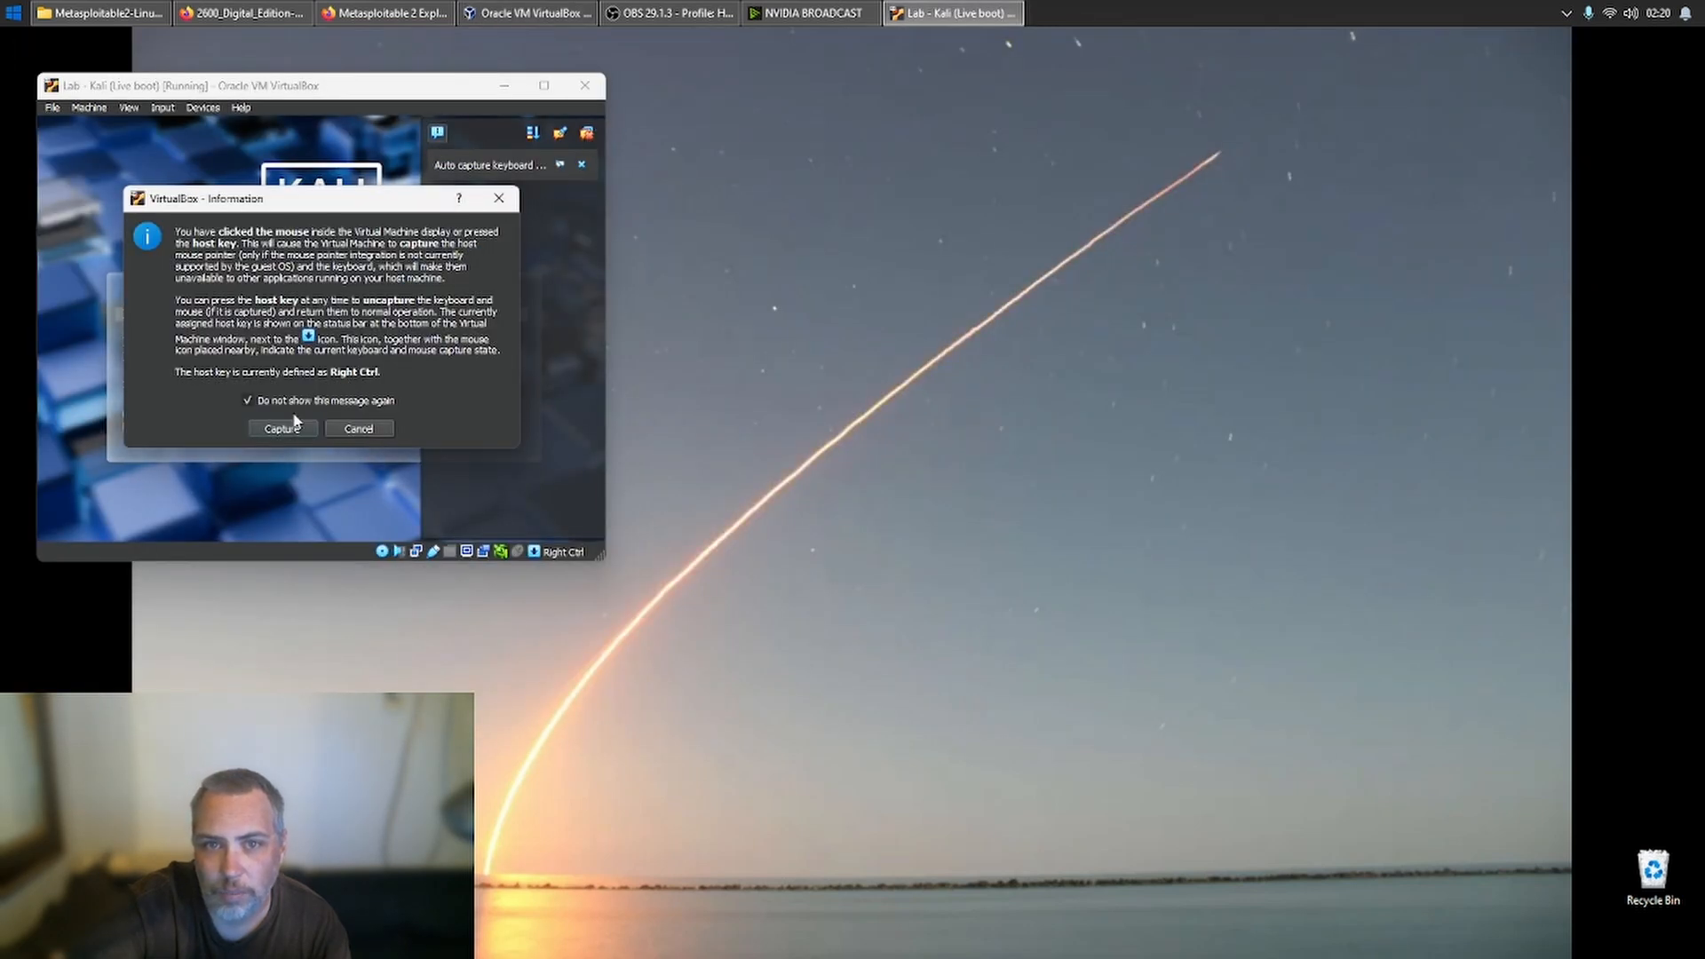
left_click(289, 431)
key("Return")
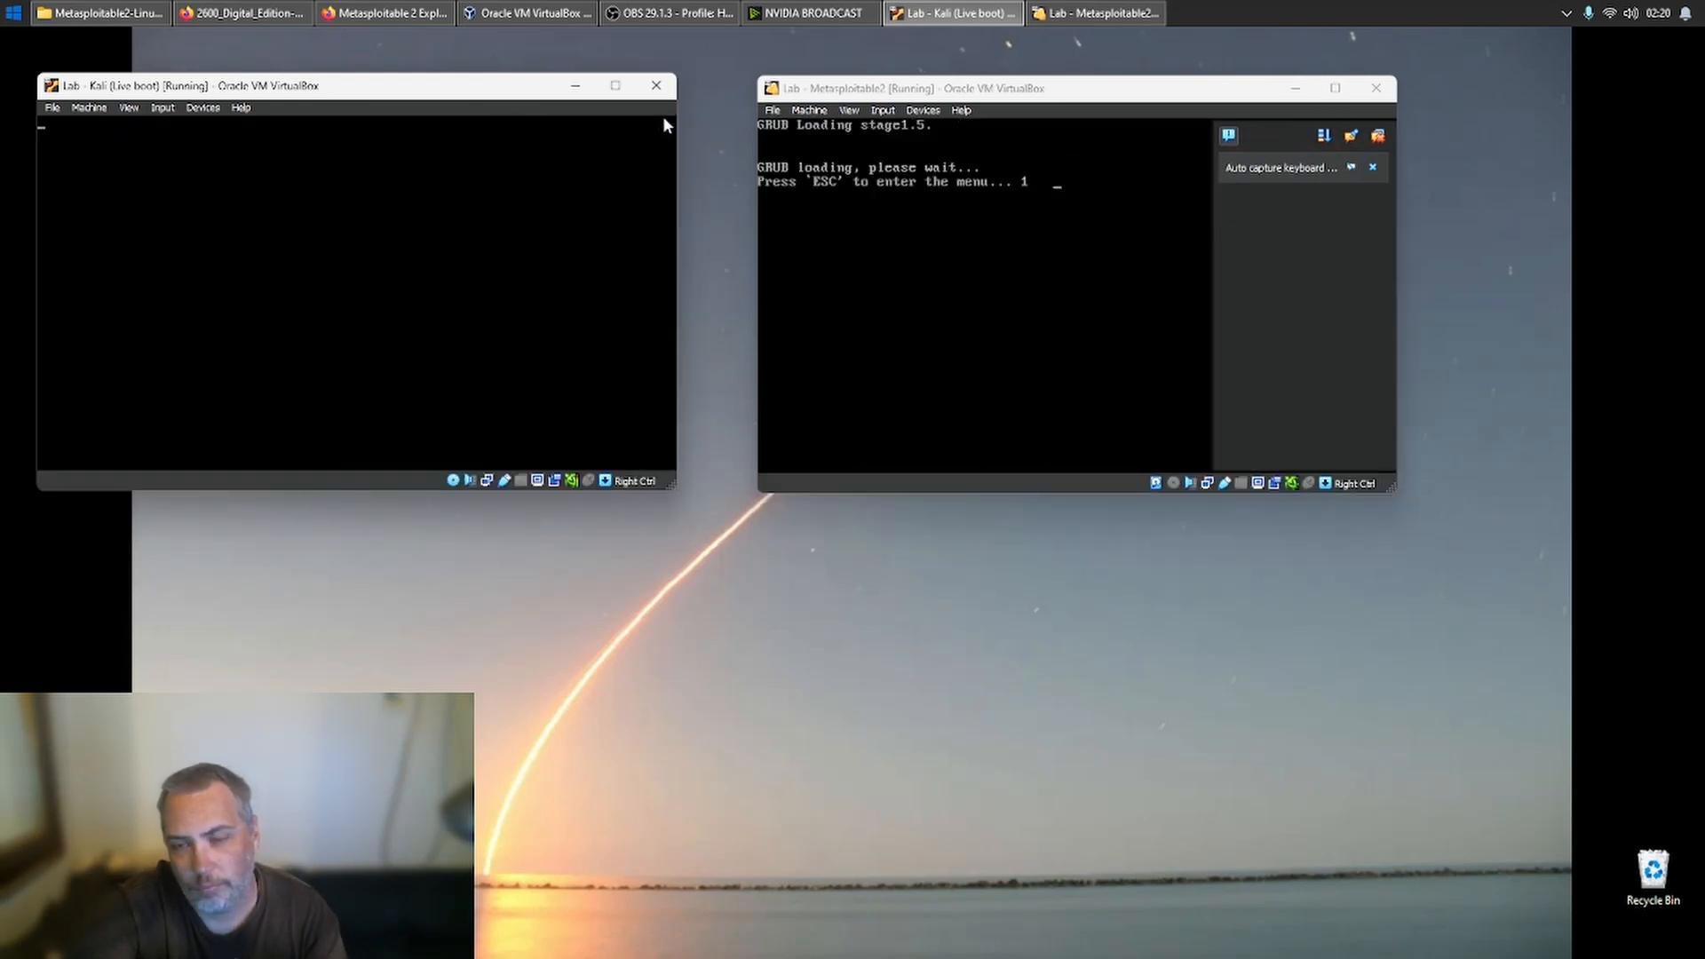
- Dismiss the notifications in the Metasploitable2 and Kali machine windows and open a terminal in Kali
left_click(1374, 142)
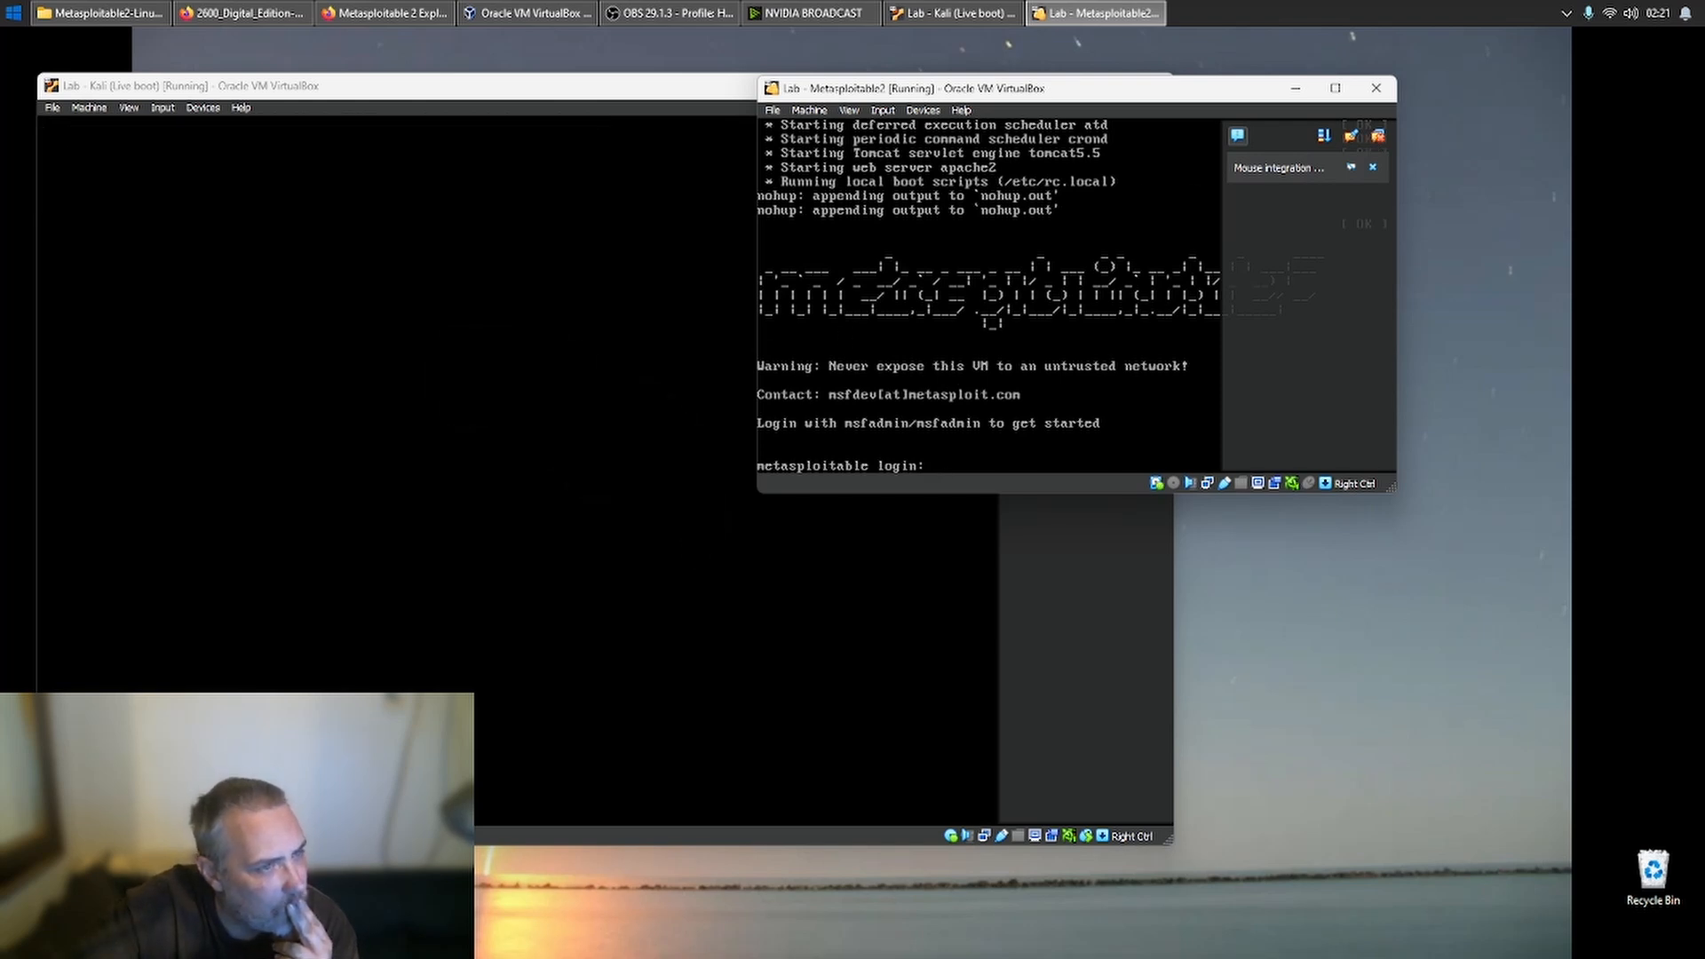
key("alt+Tab")
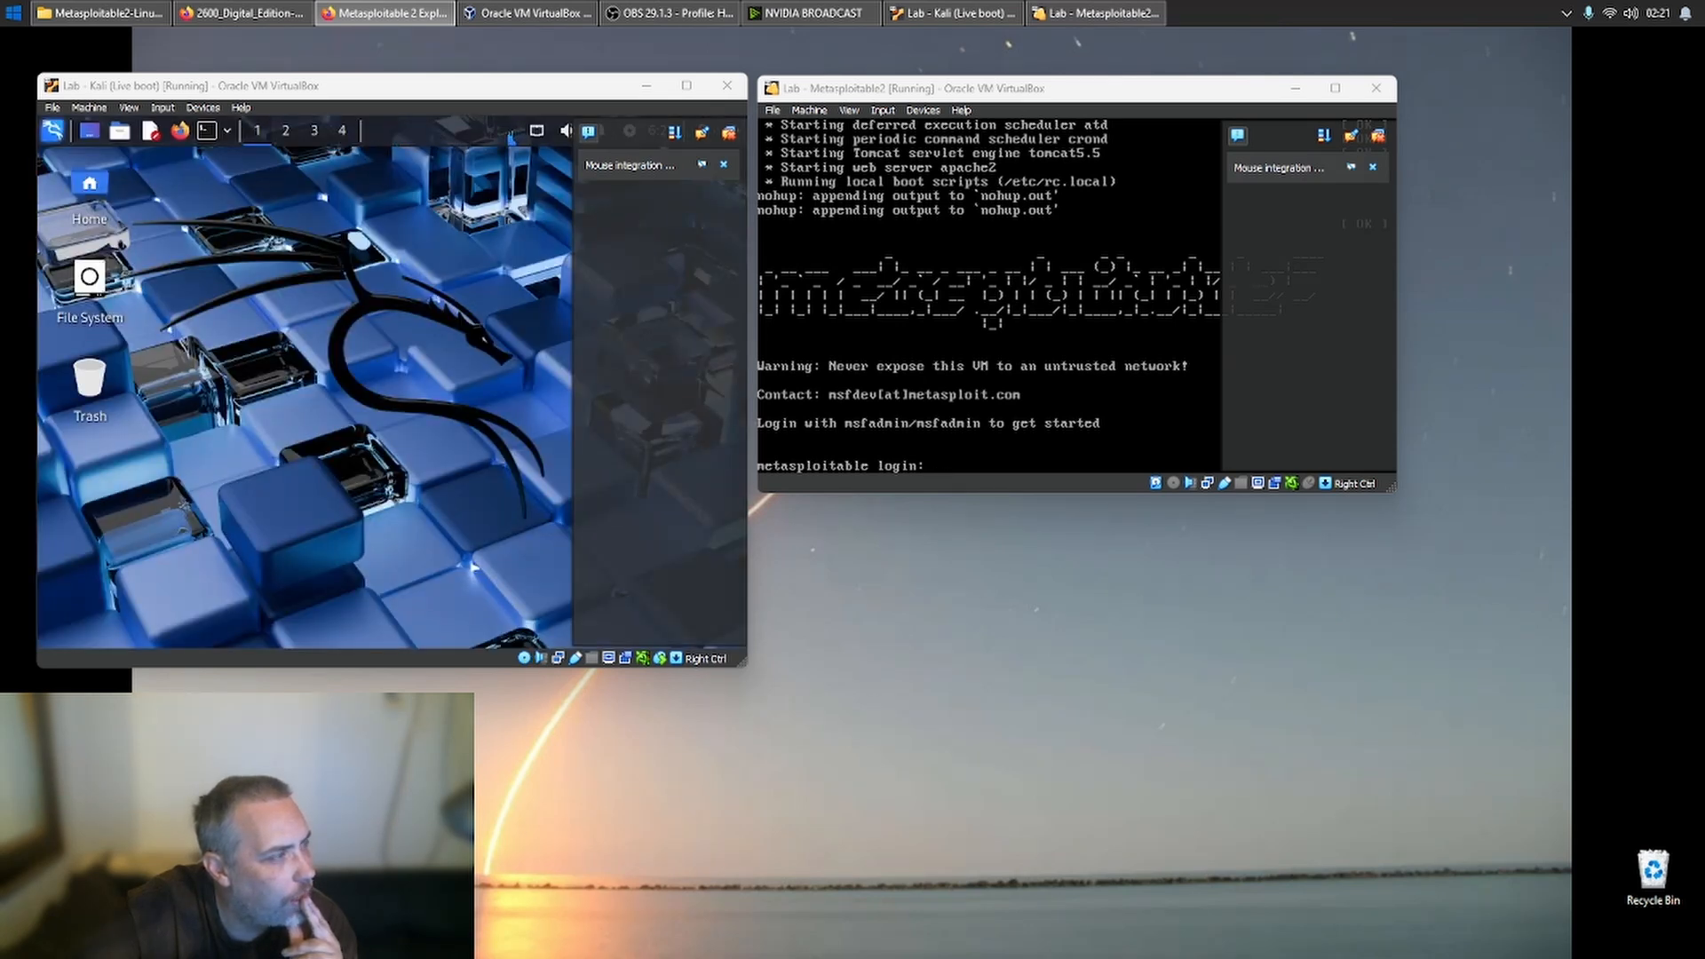
left_click(704, 134)
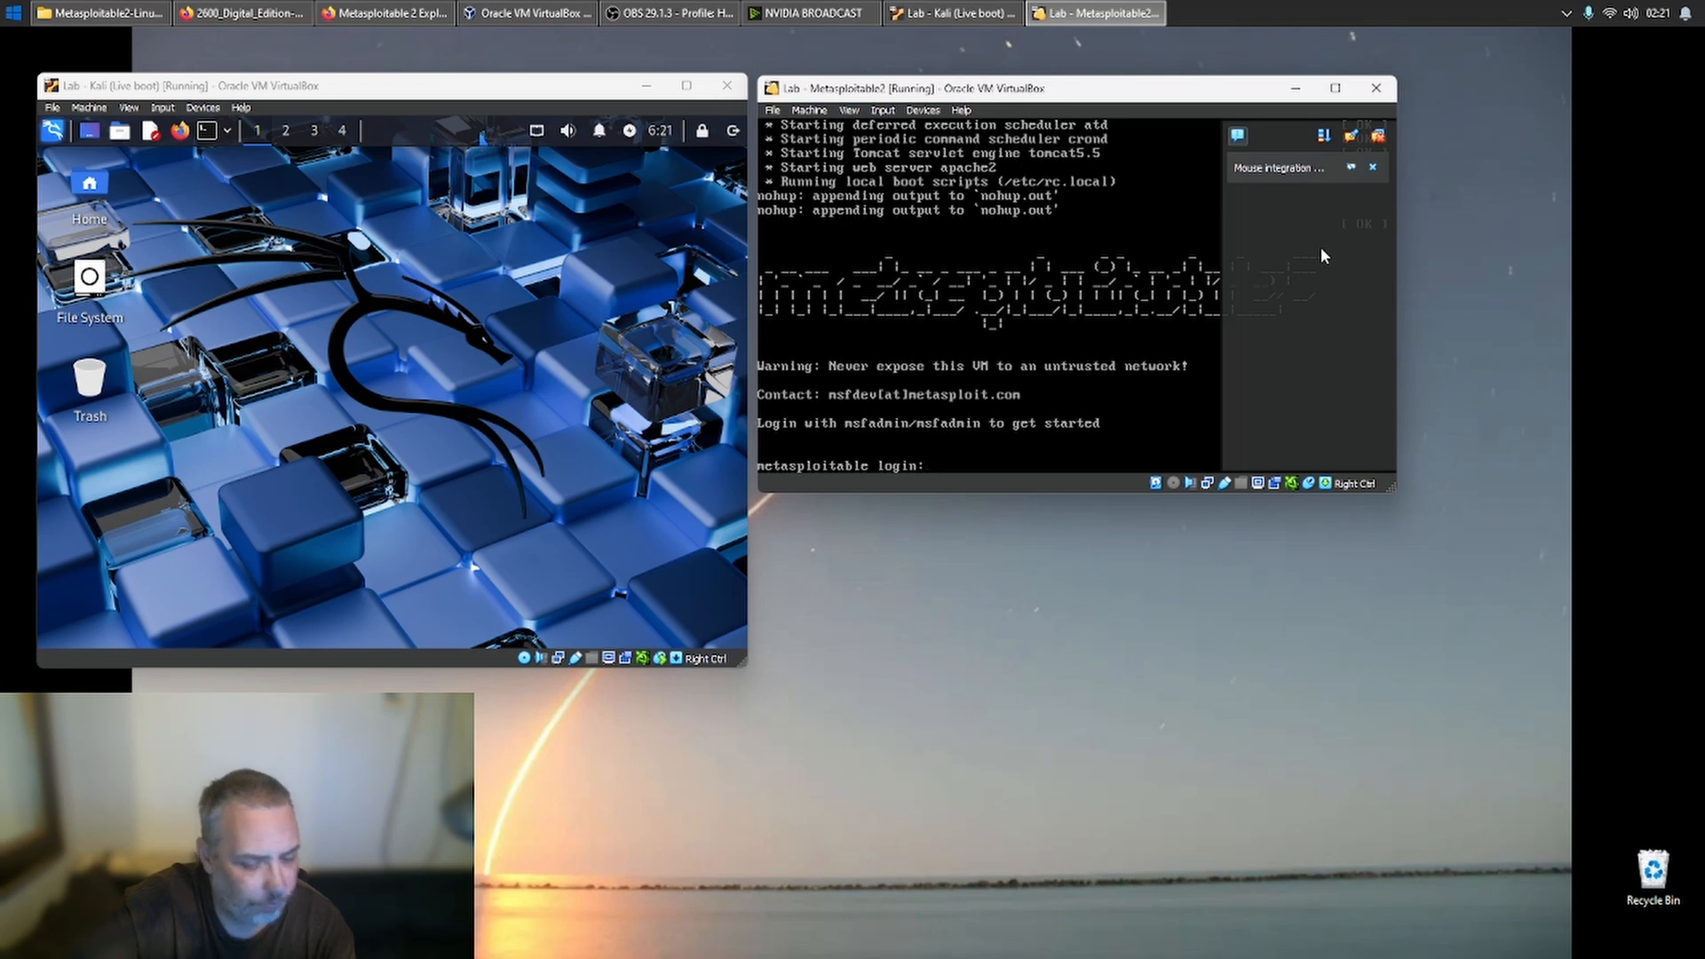
left_click(1377, 136)
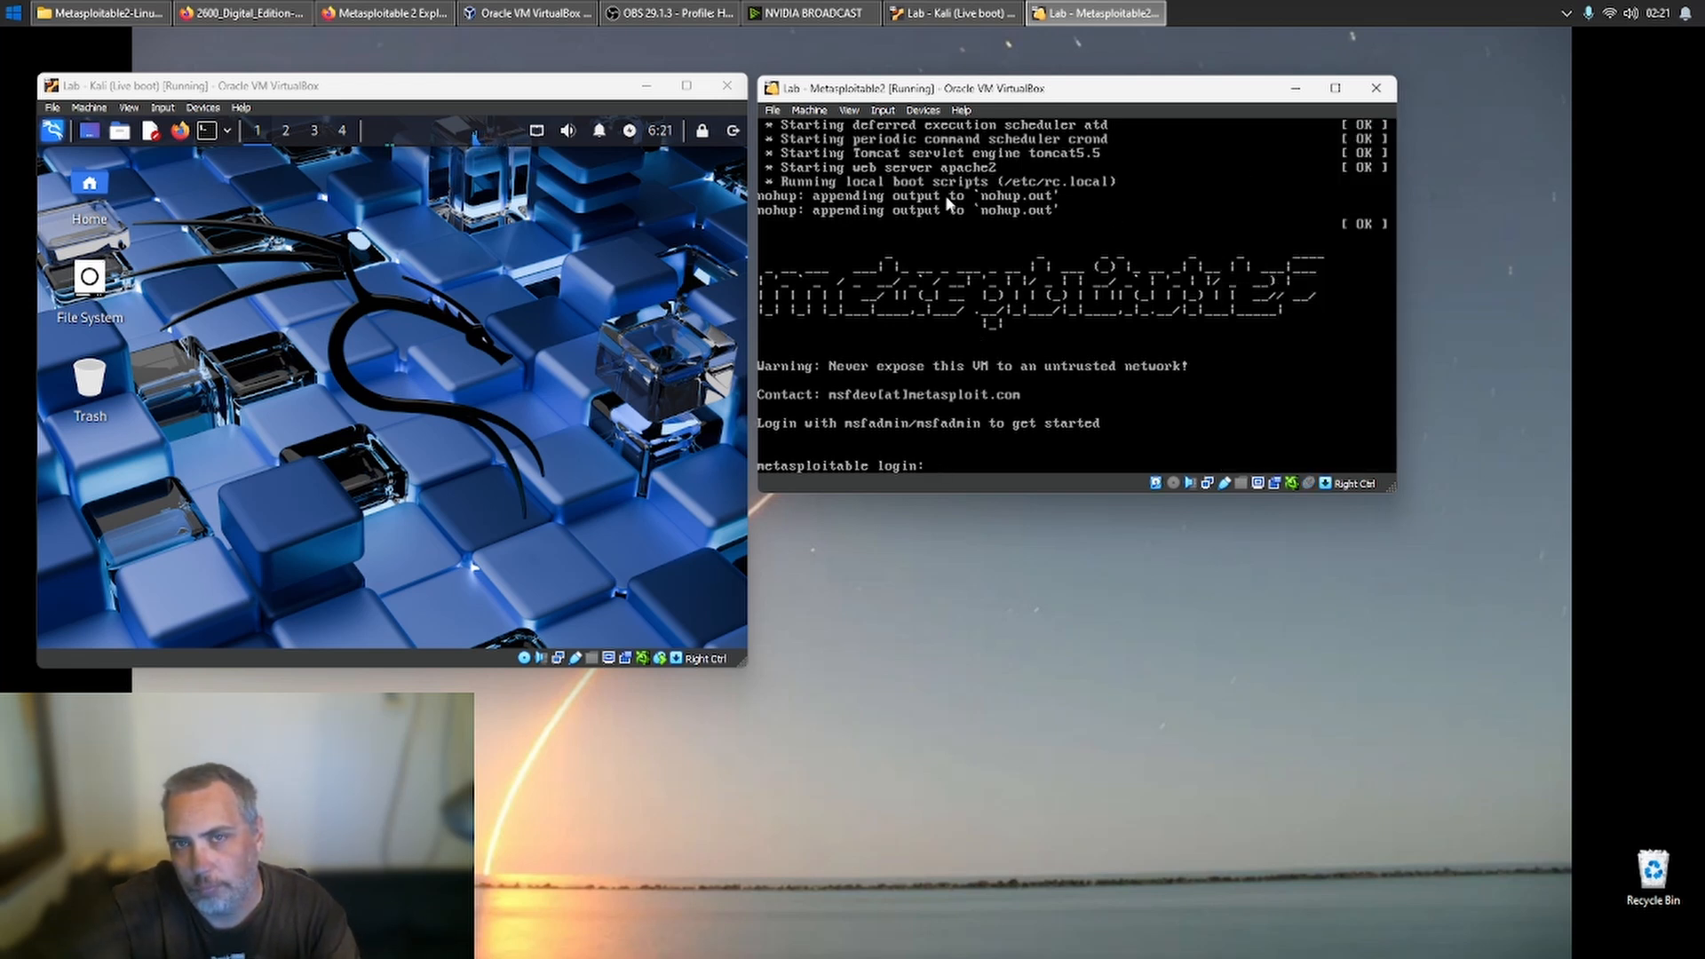
left_click(216, 137)
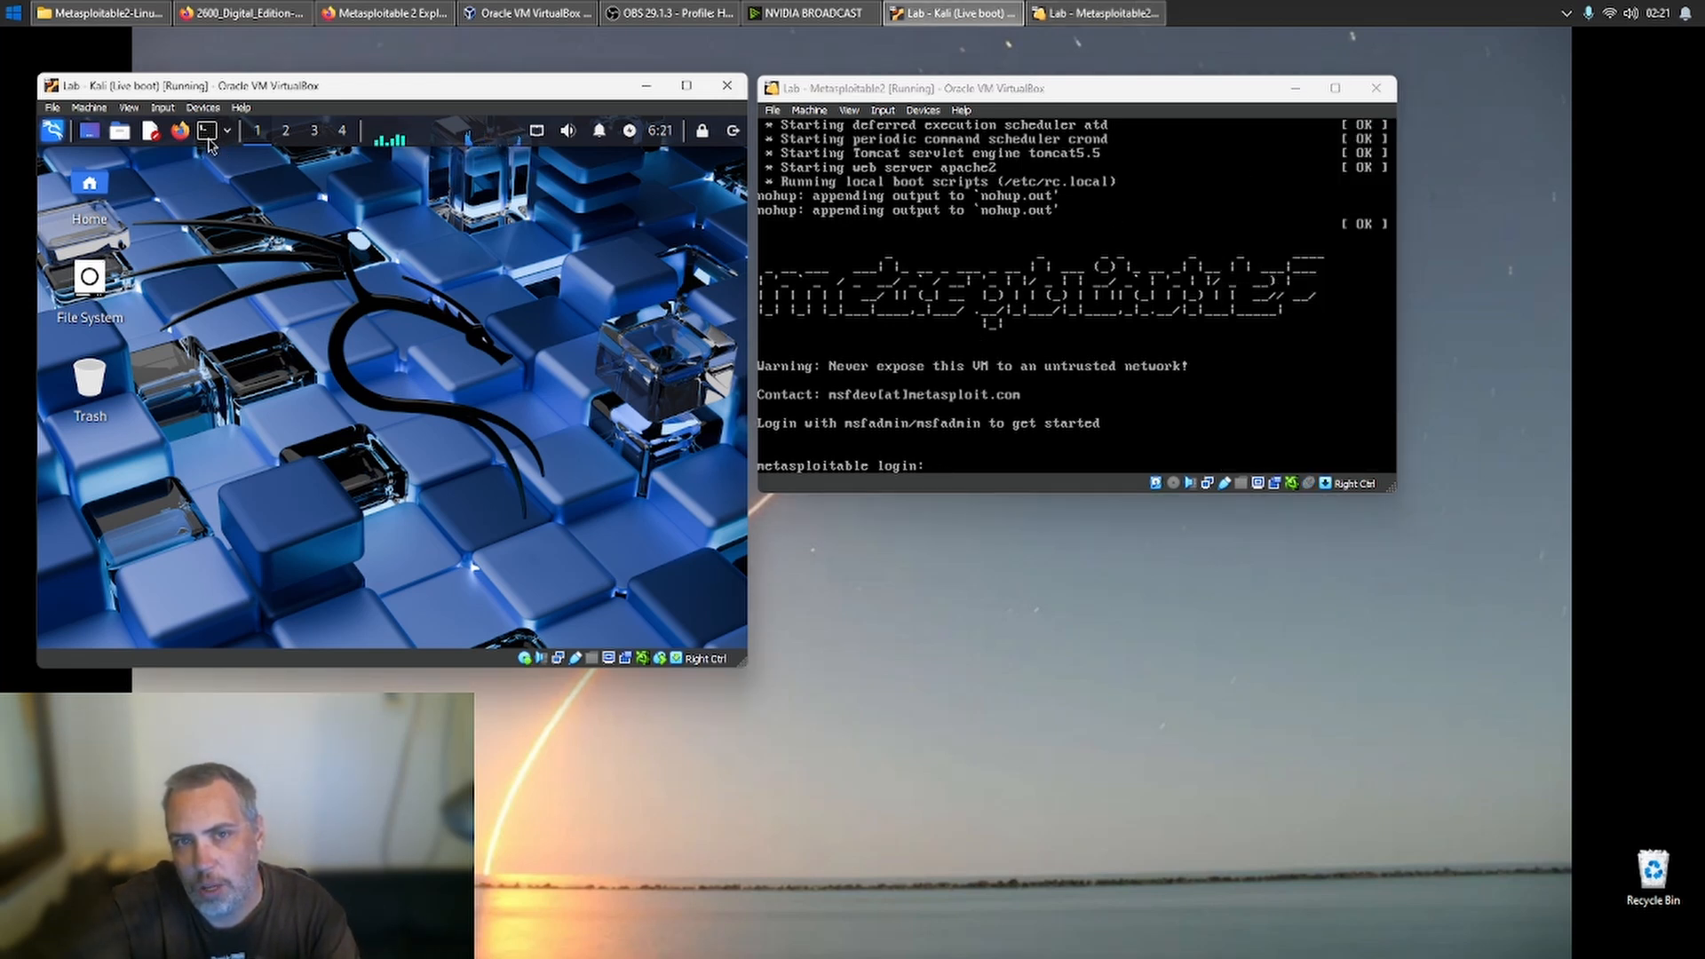
- Log in to the Metasploitable2 console with the default account's username and password
left_click(781, 349)
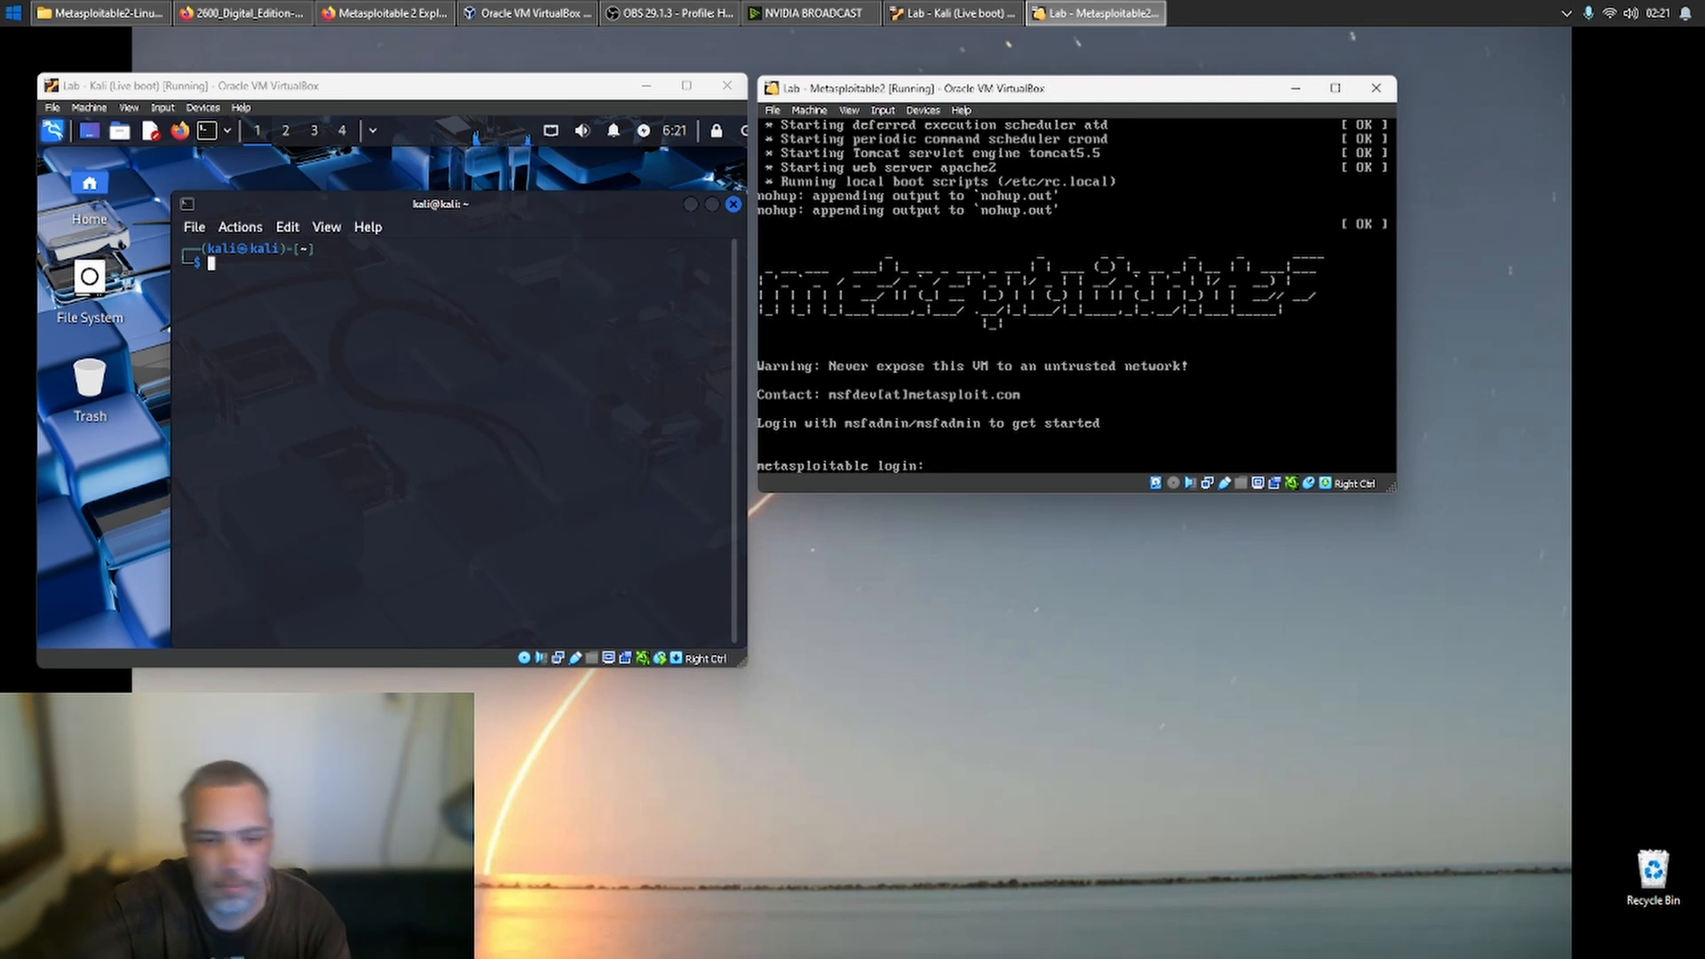
type("ms")
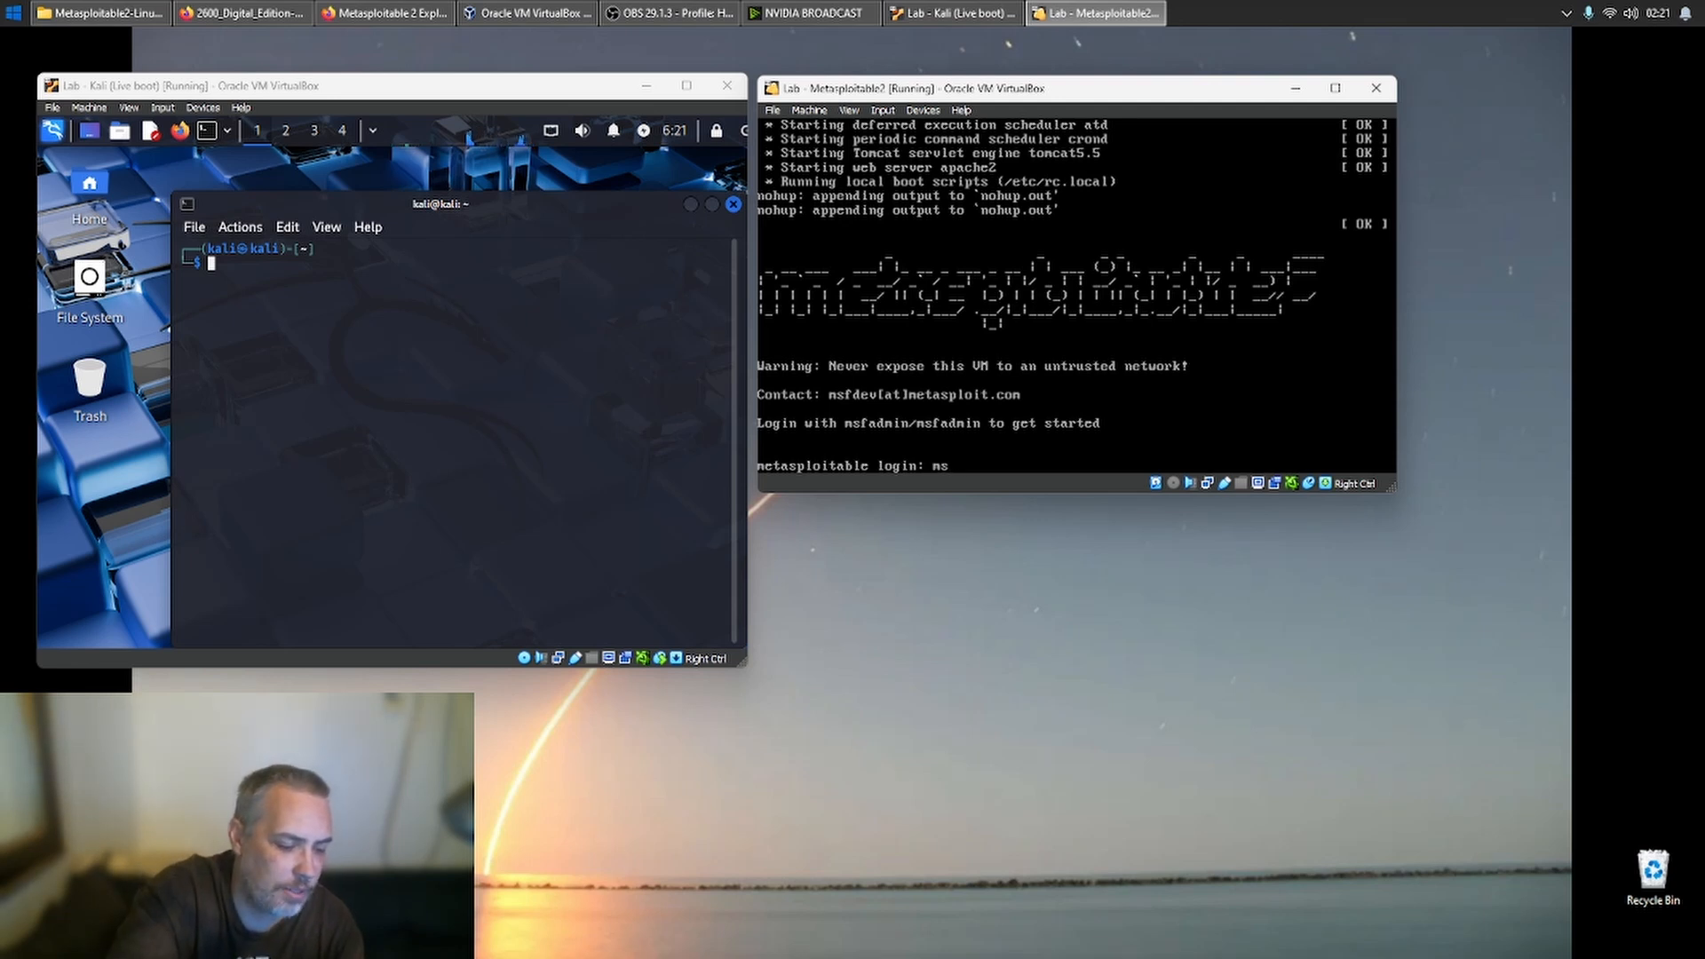
type("fadmin")
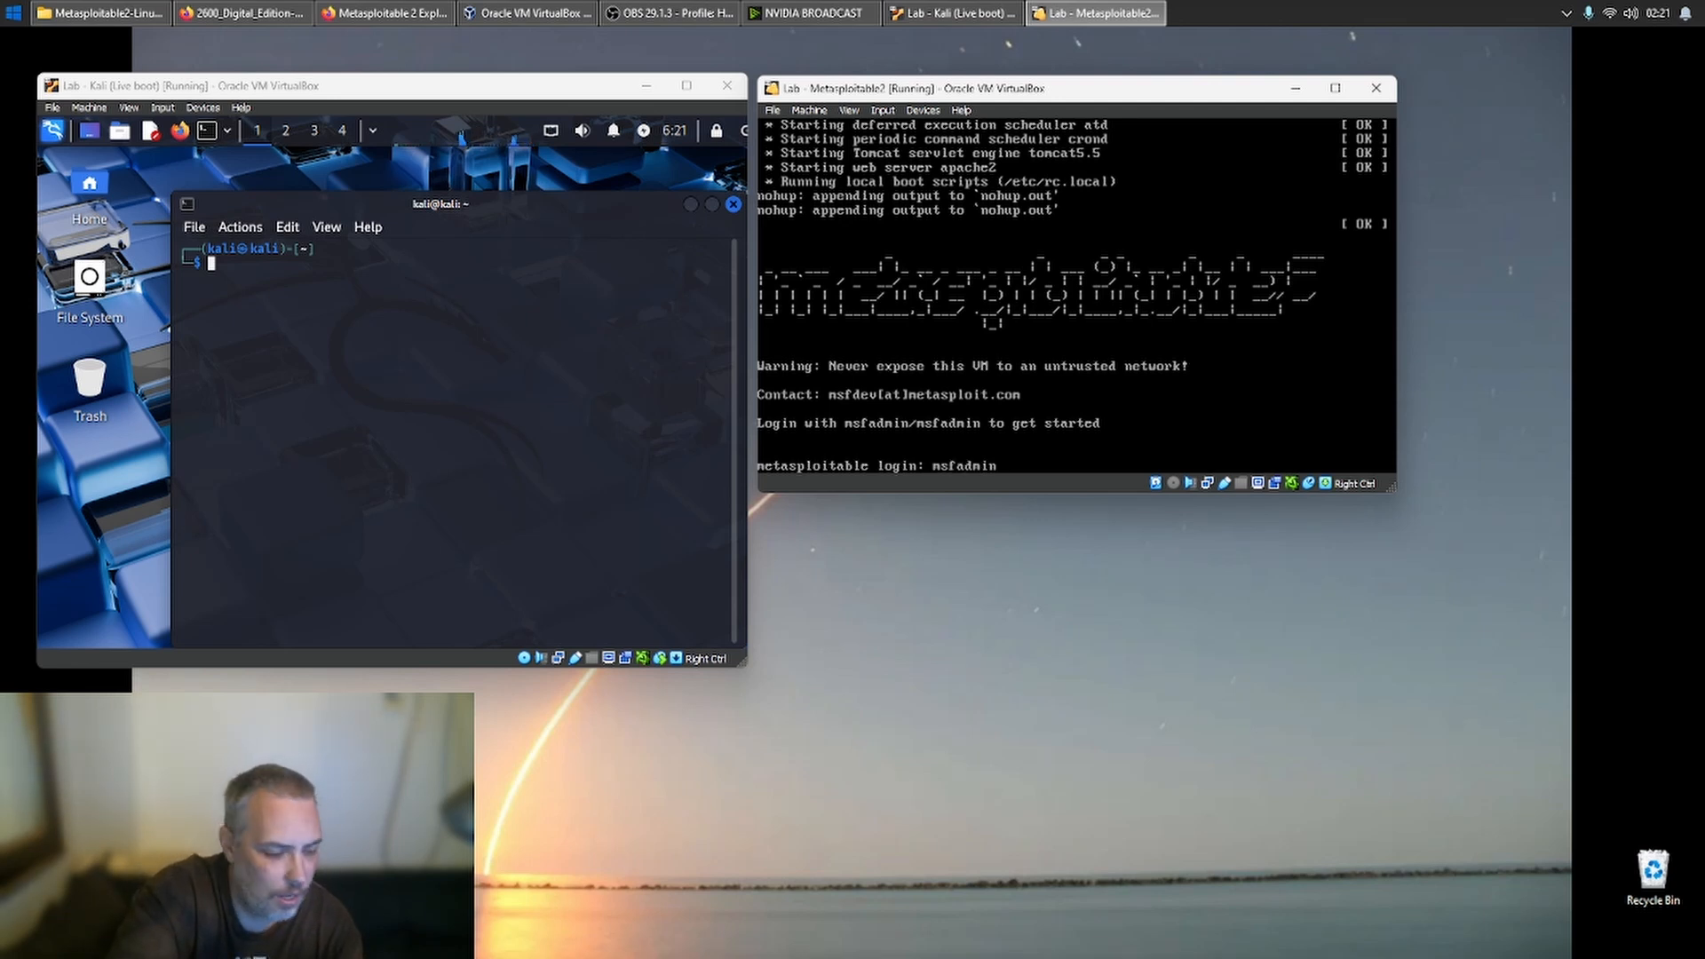
type("msfadmin")
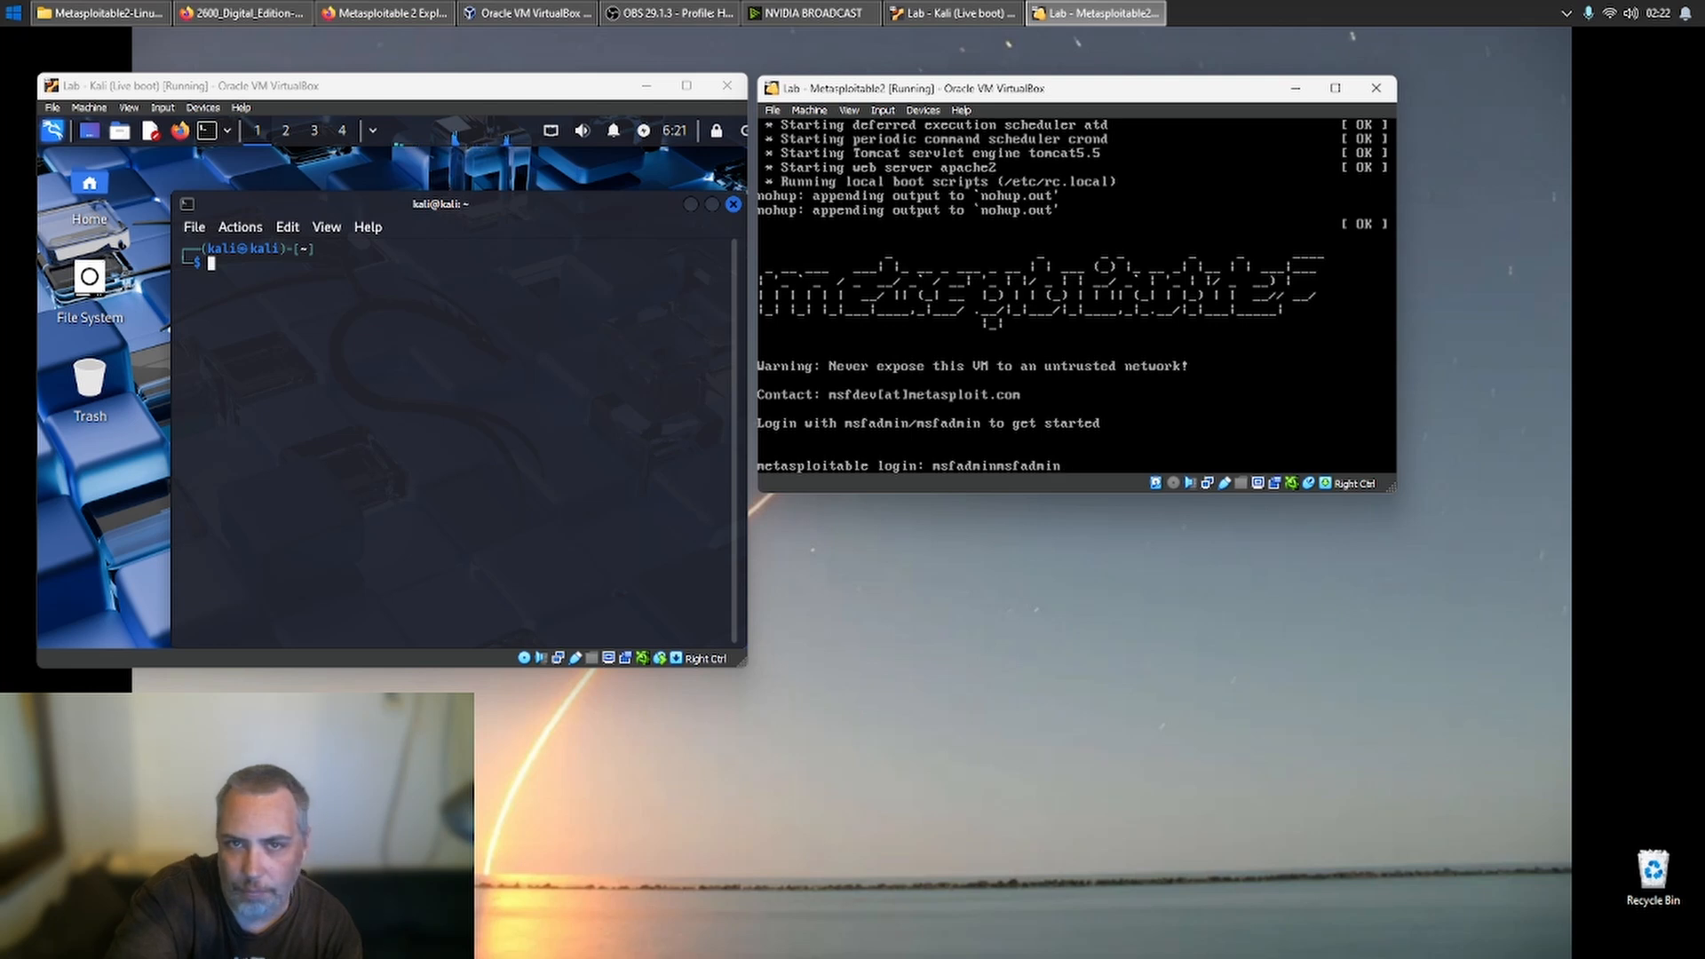
key("BackSpace")
key("BackSpace")
key("BackSpace")
key("BackSpace")
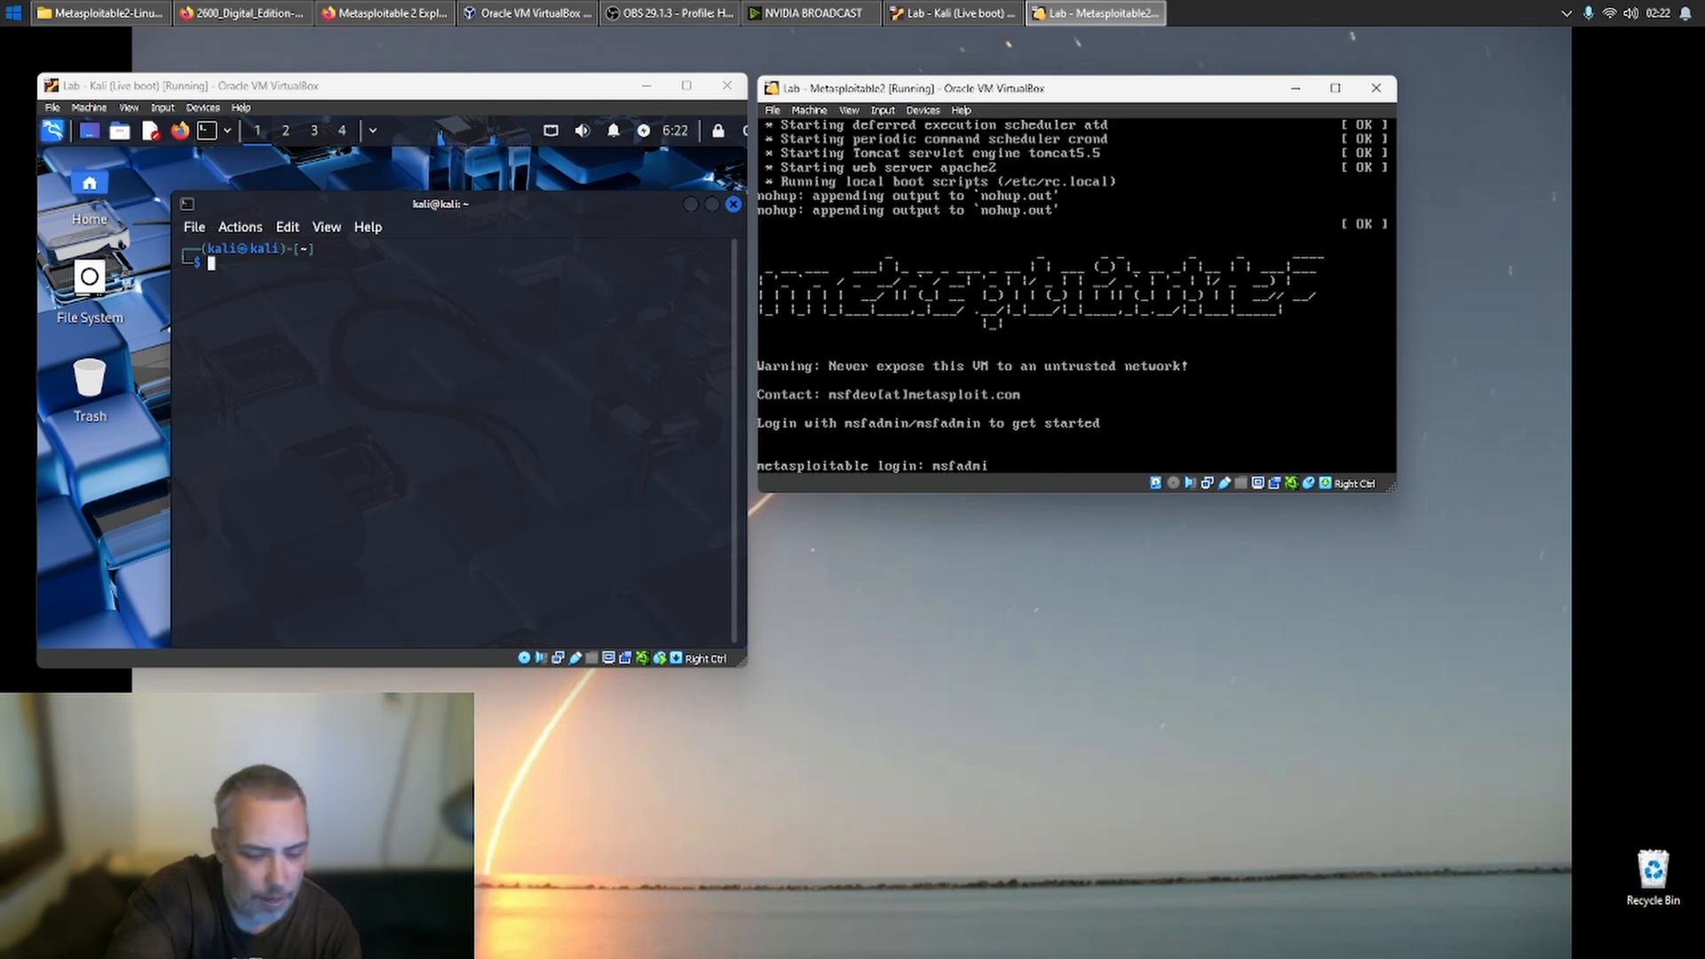
type("n")
key("Return")
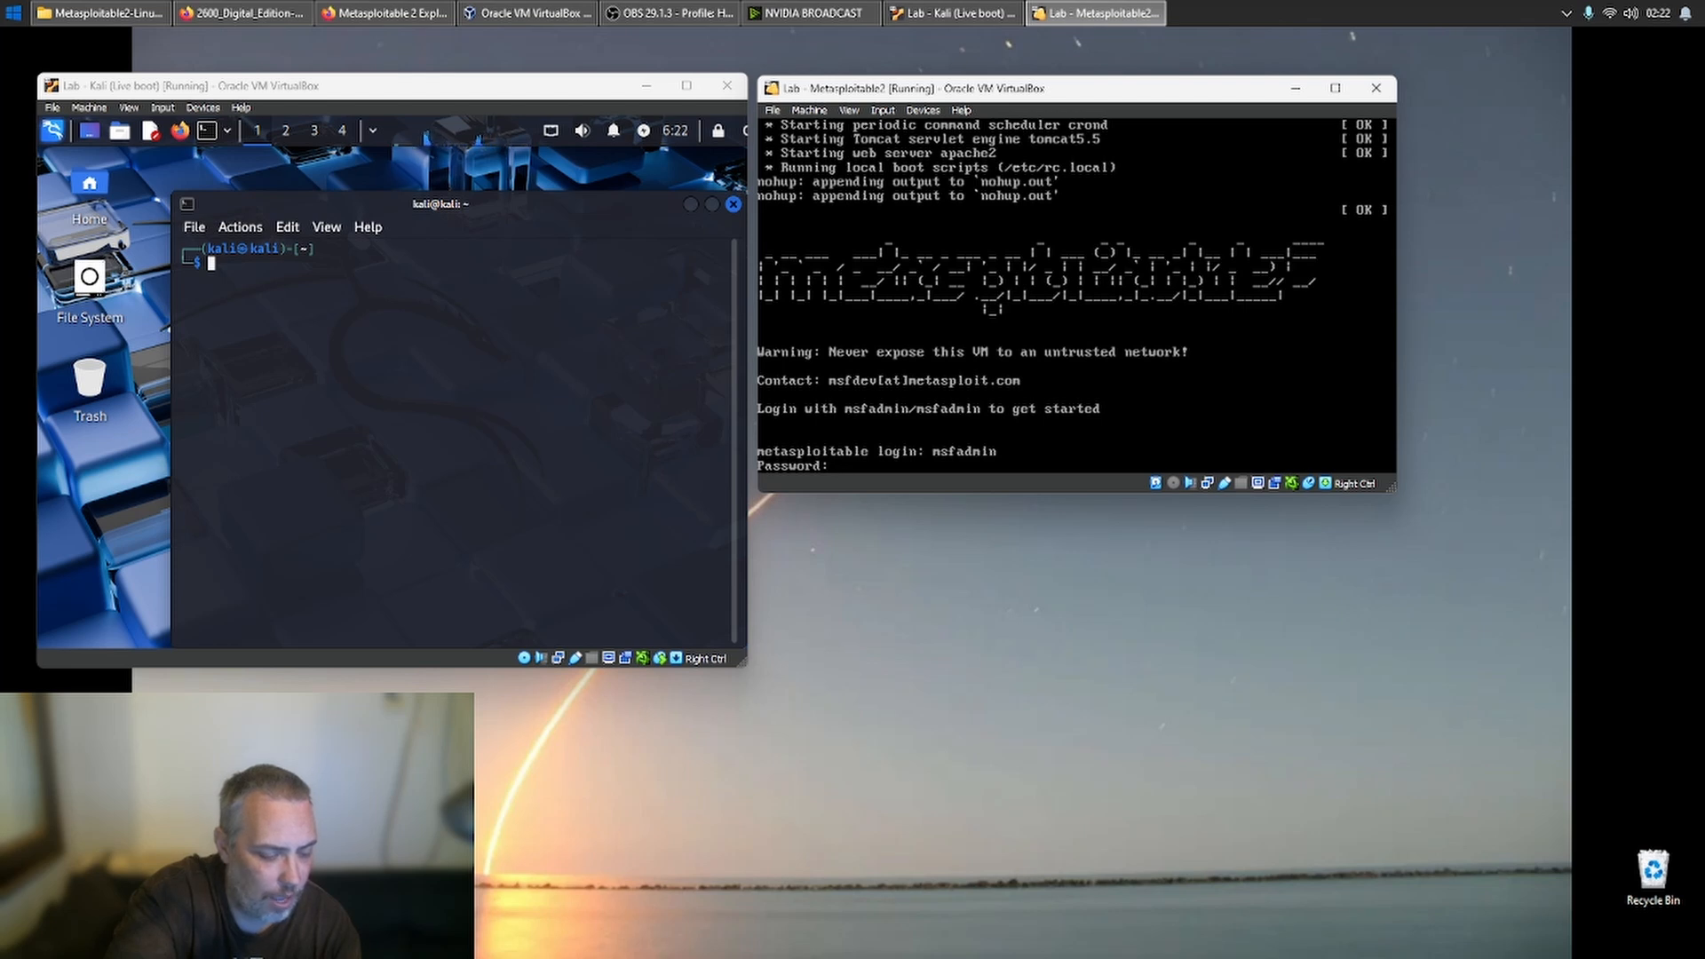
key("Return")
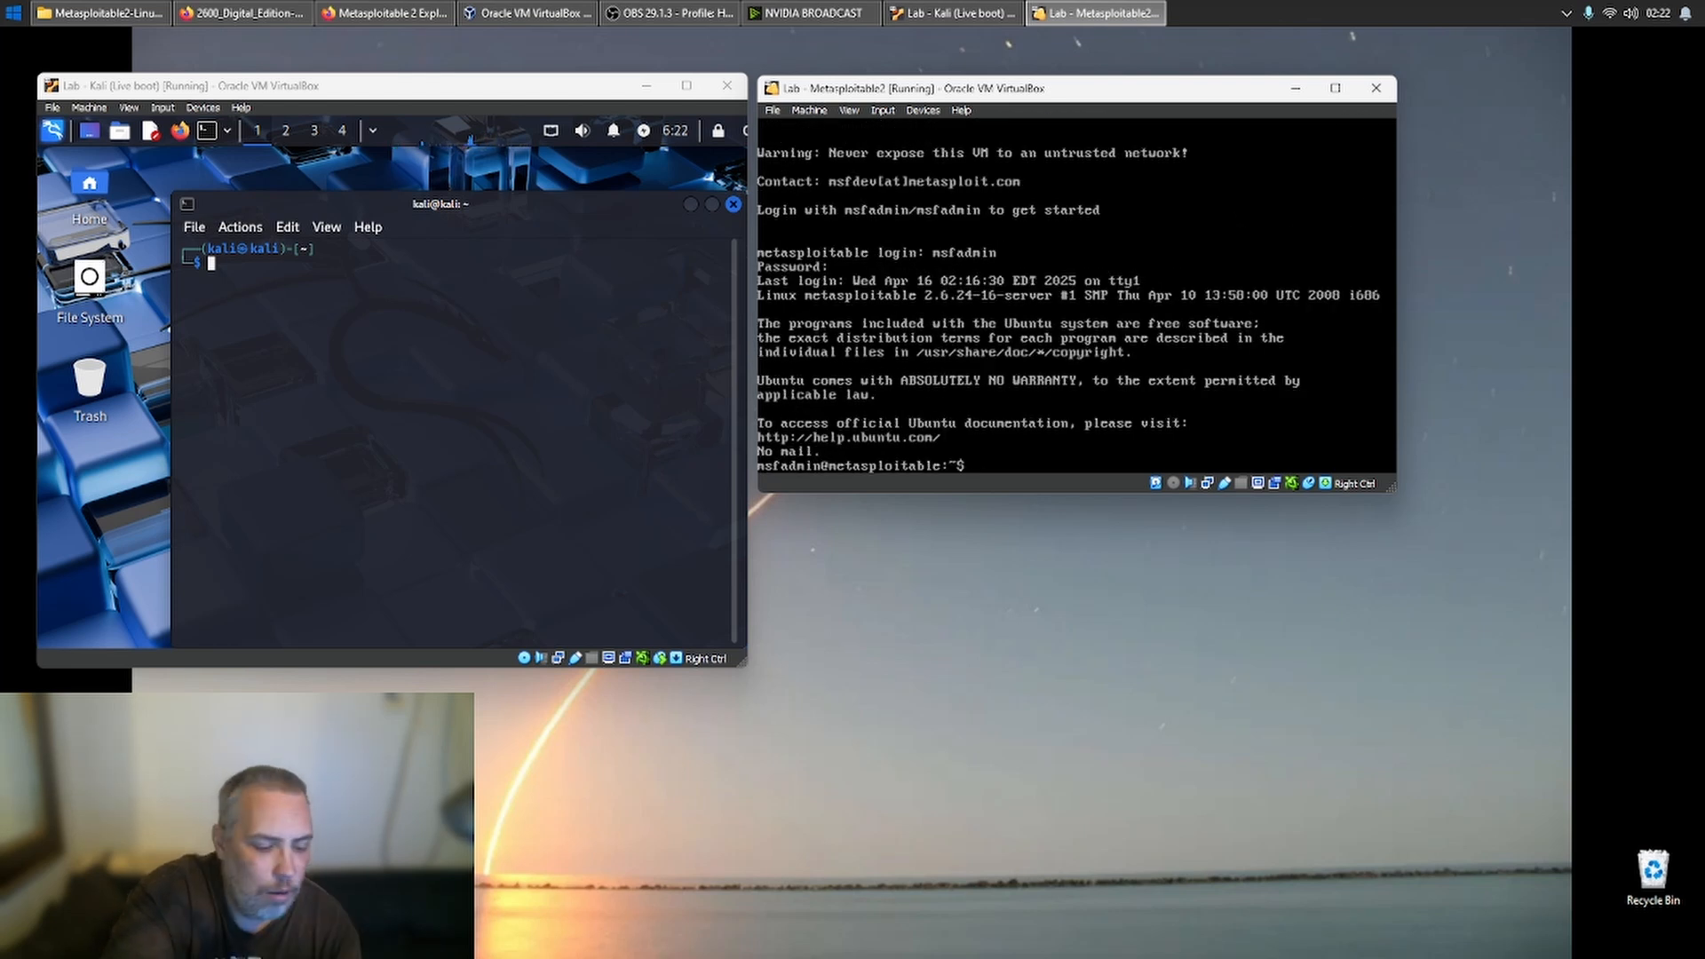
- Run sudo ifconfig on Metasploitable2, entering the sudo password, to examine its network addresses
type("sud")
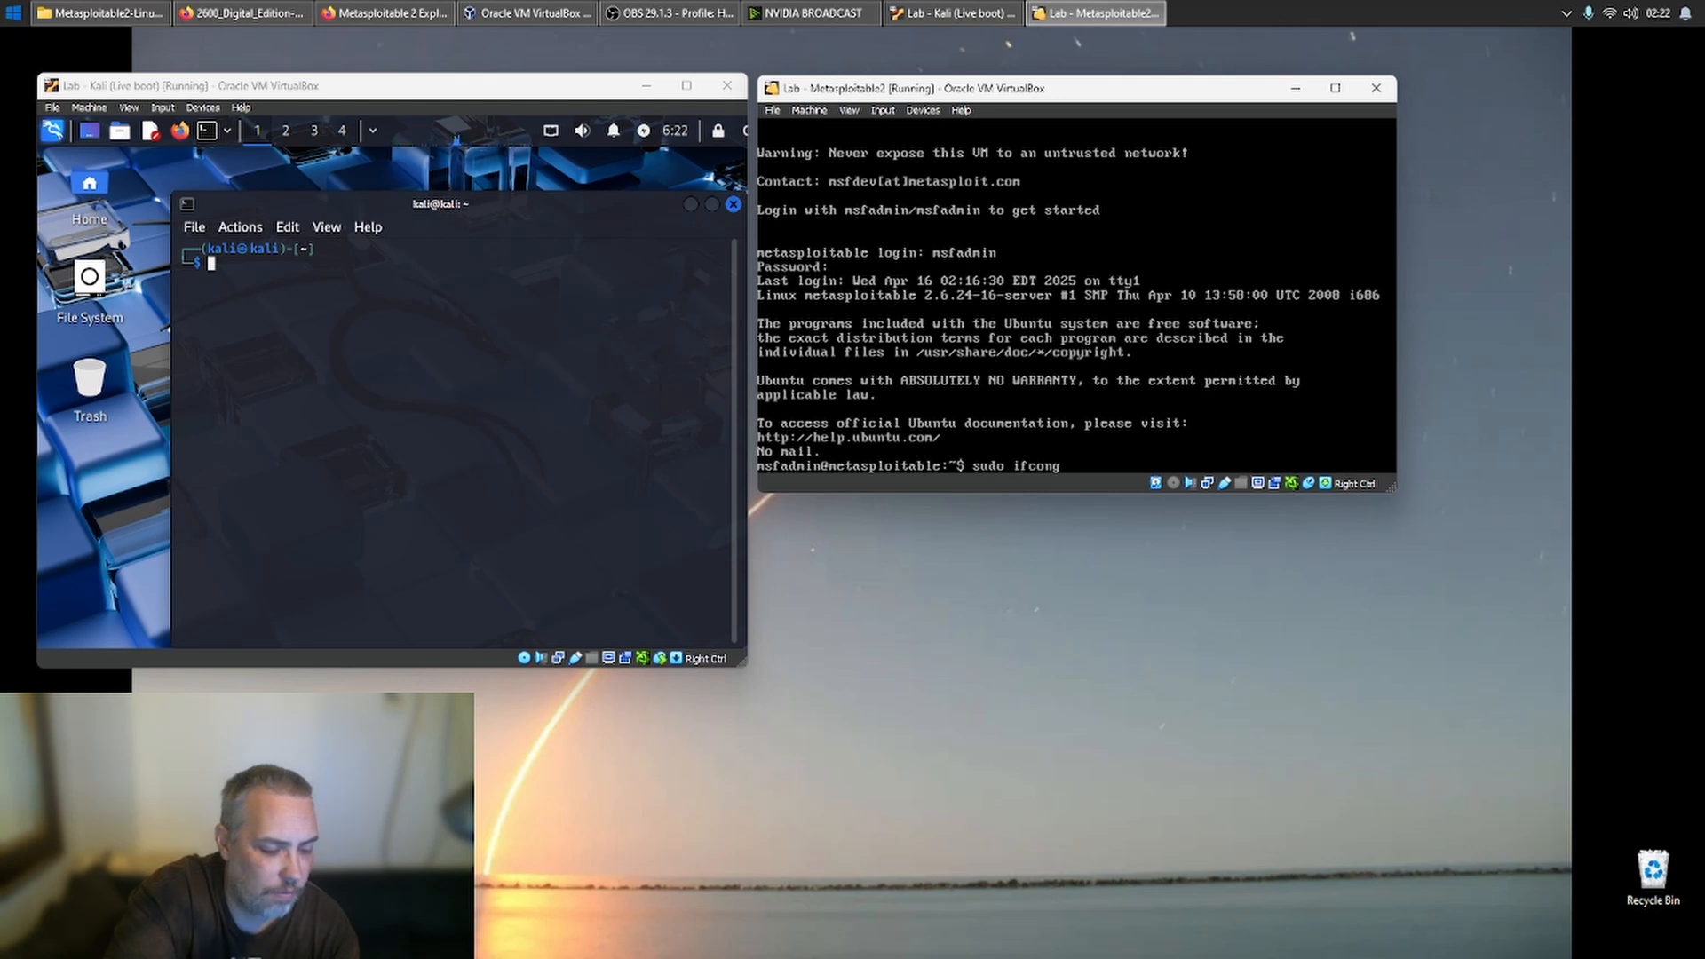
type("o ifconfig")
key("Return")
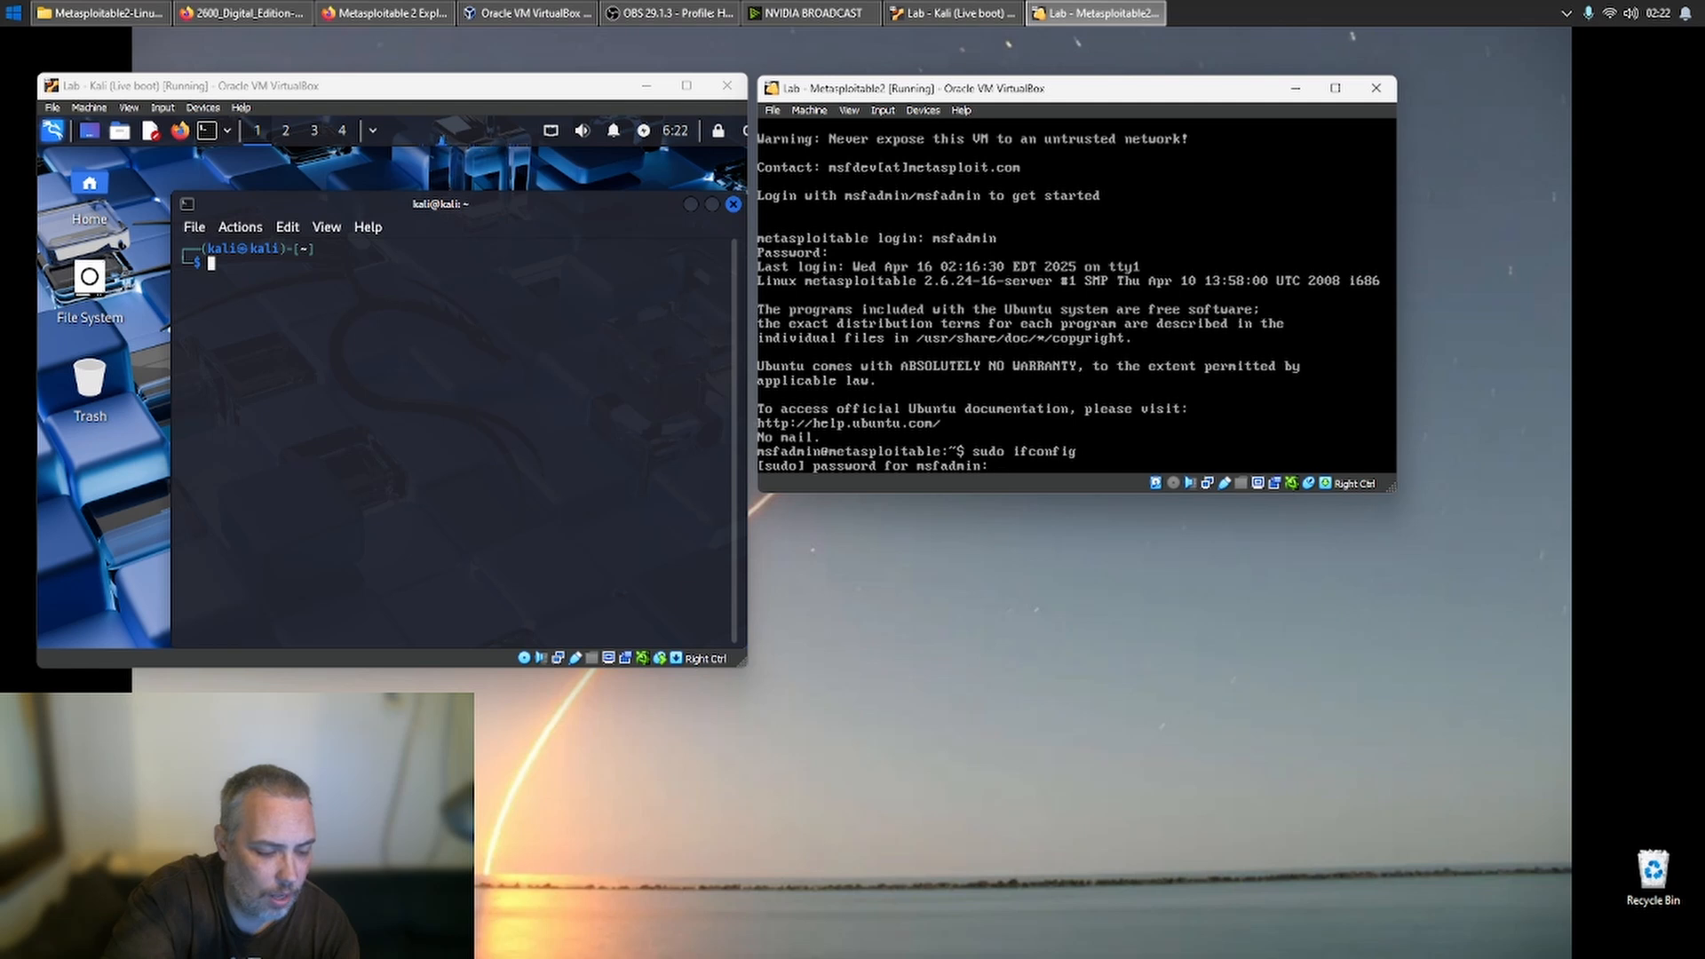
key("Return")
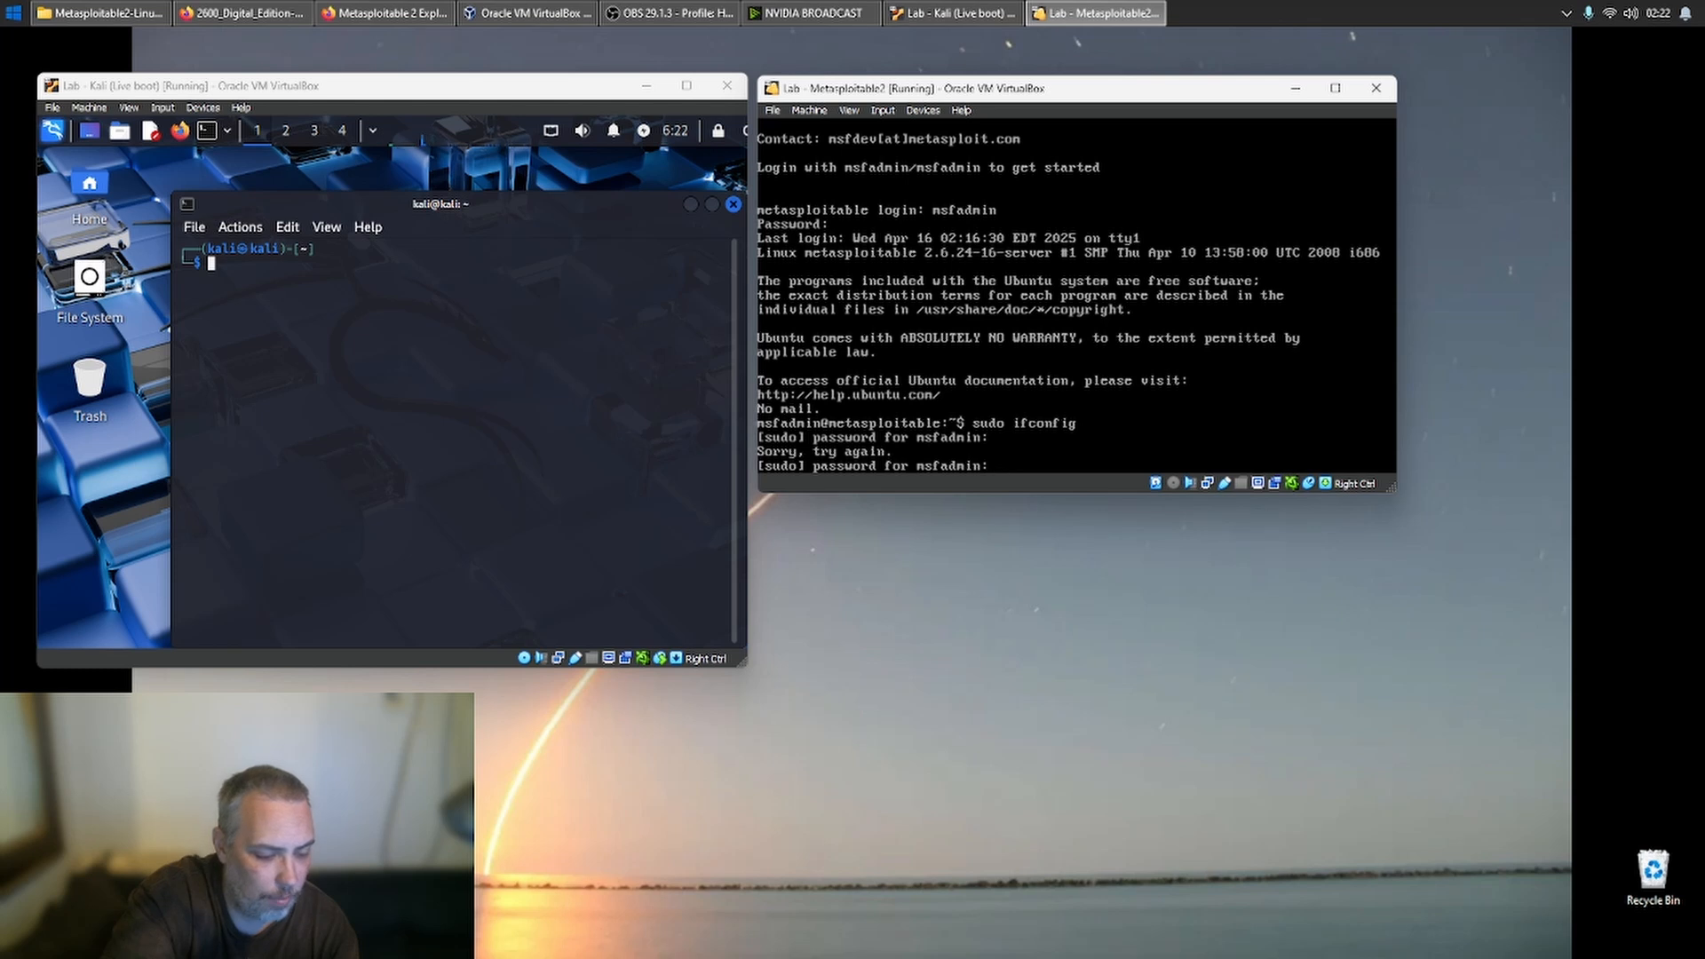
key("Return")
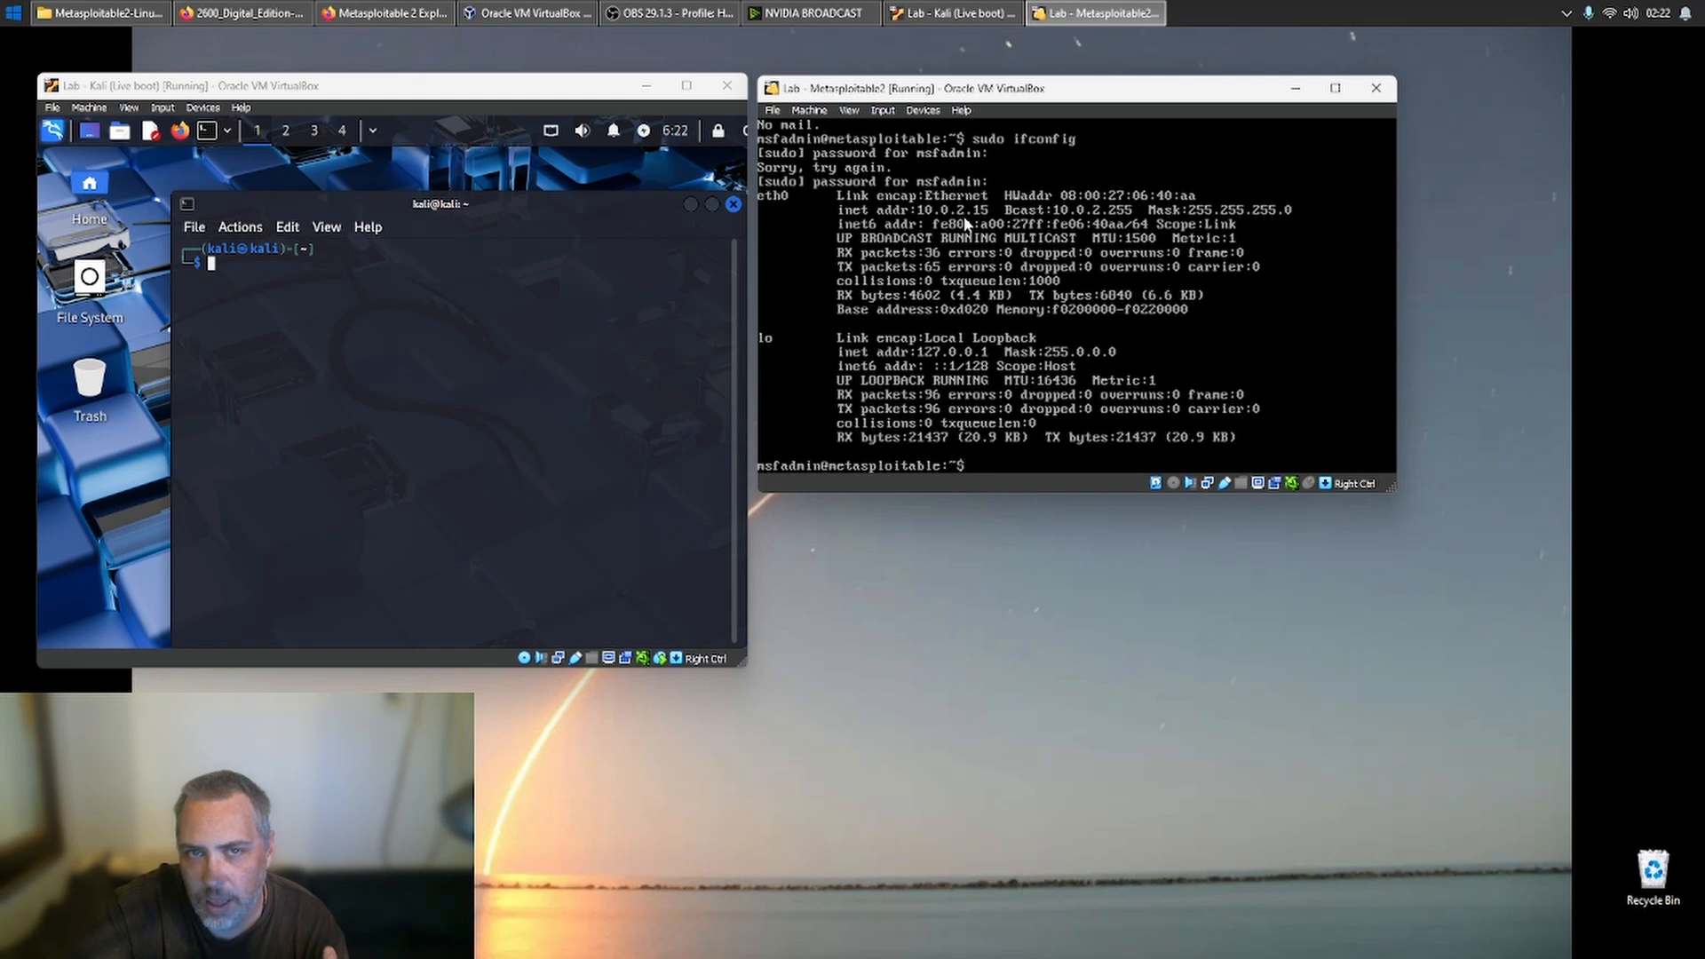
- Ping the Metasploitable2 IPv4 address 10.0.2.15 from the Kali terminal
left_click(313, 411)
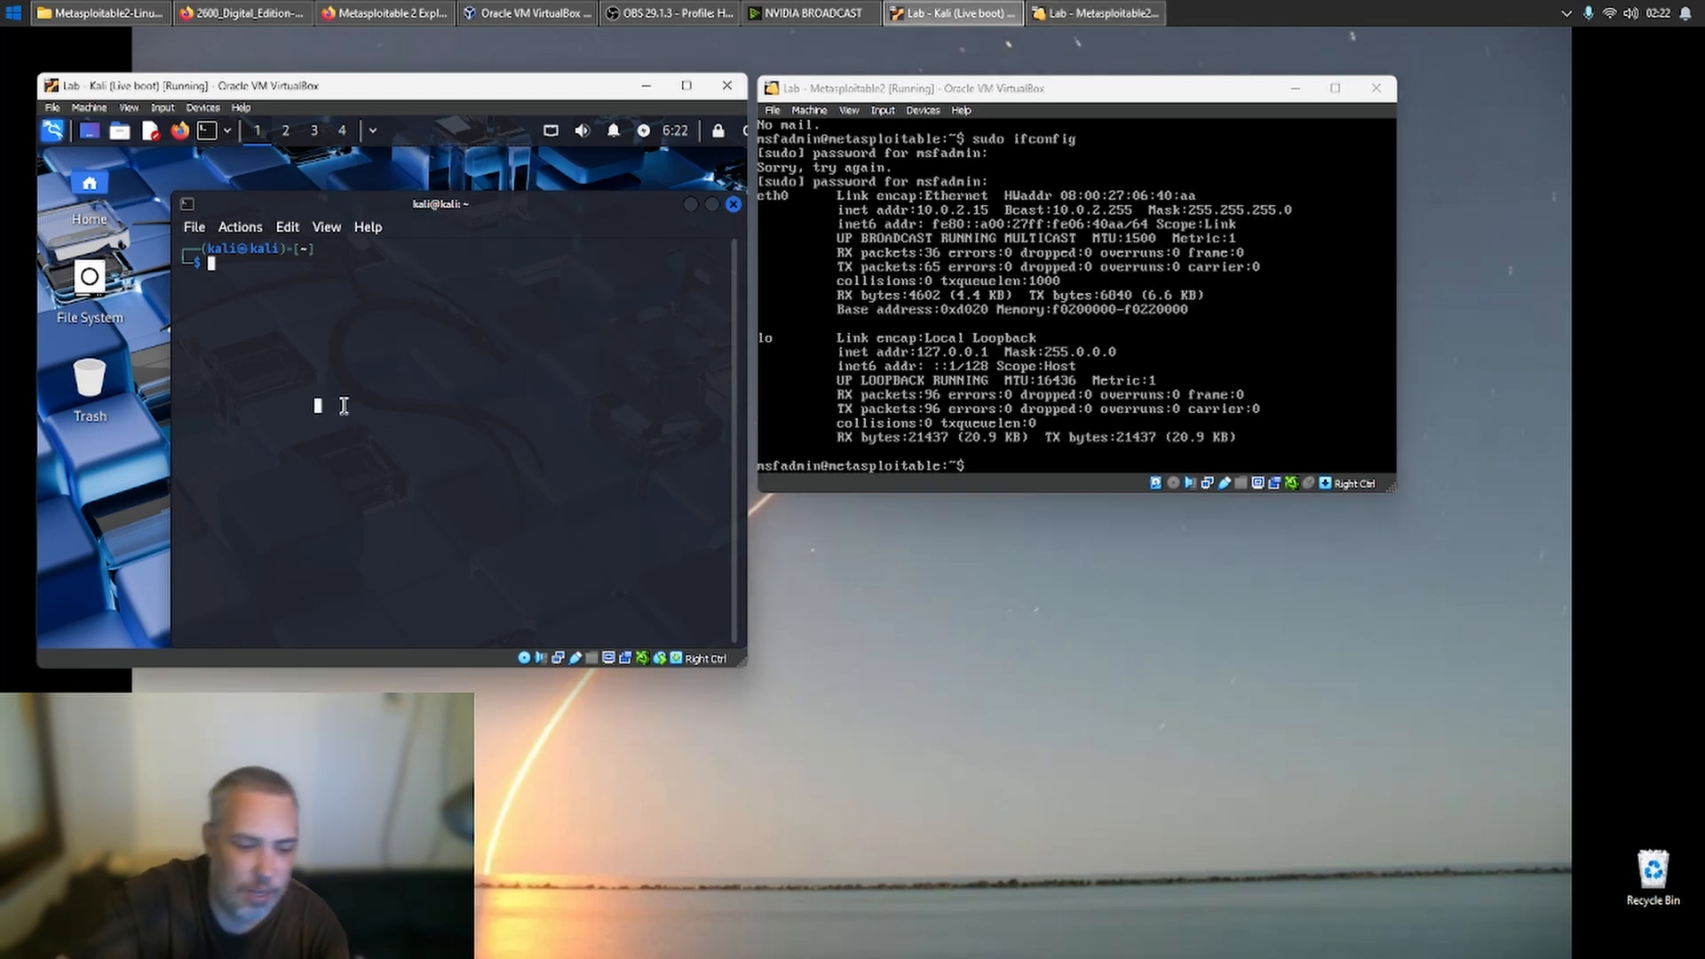
type("ping ")
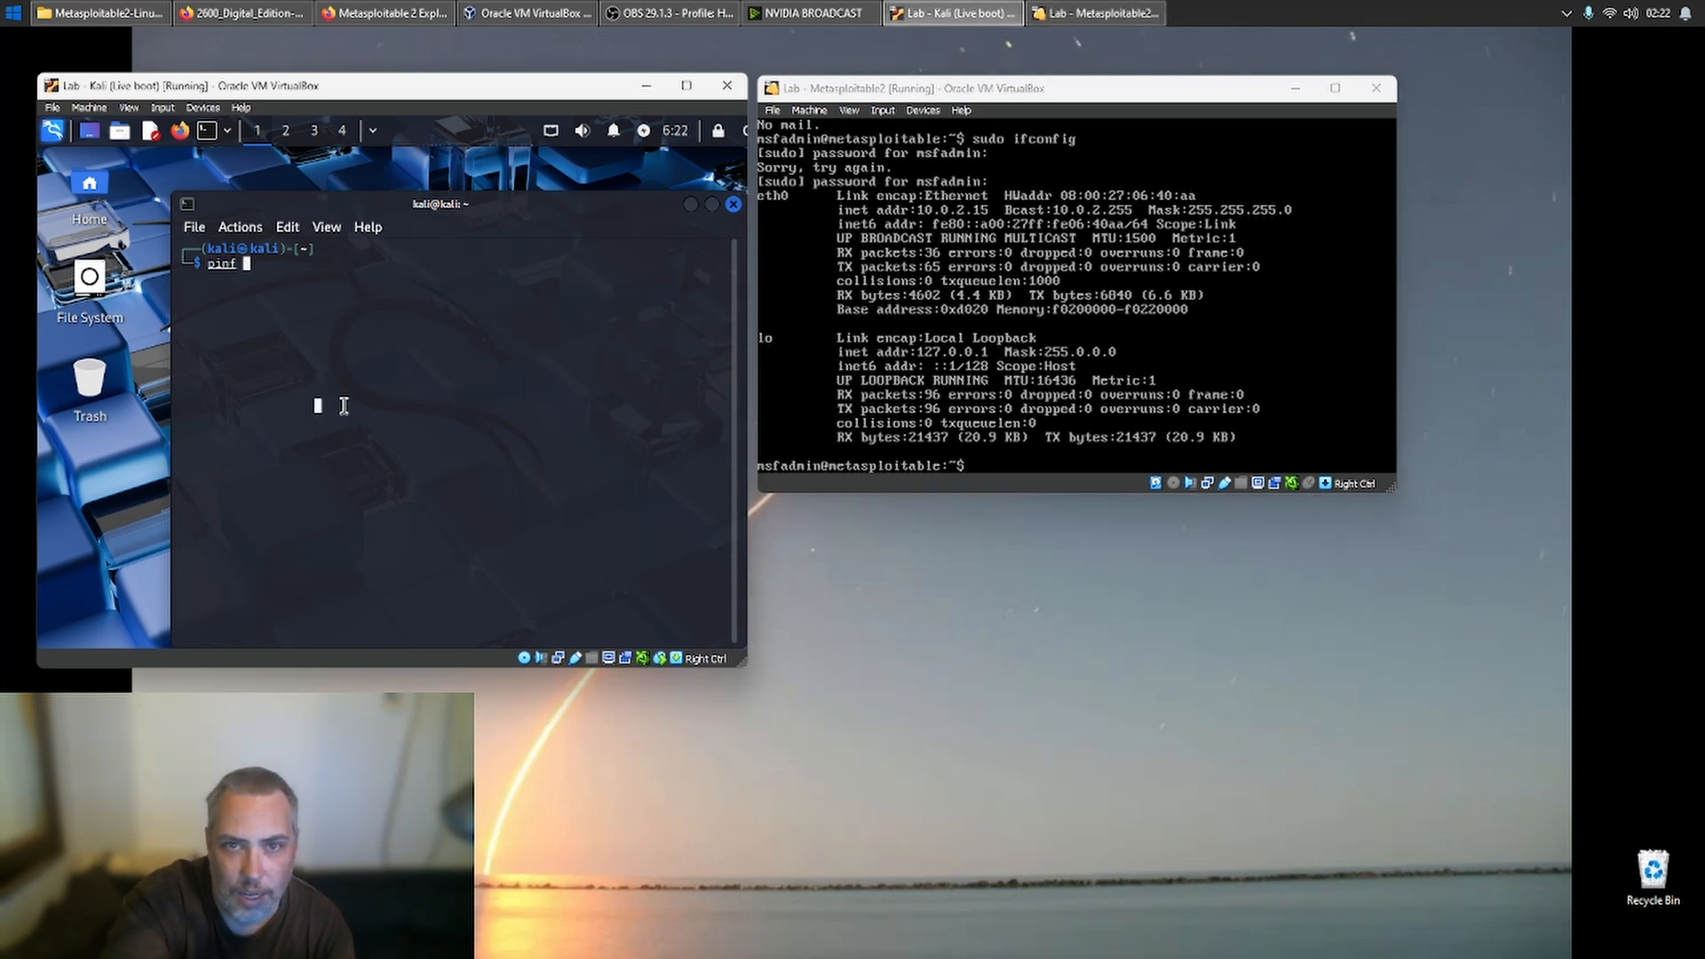
type("1")
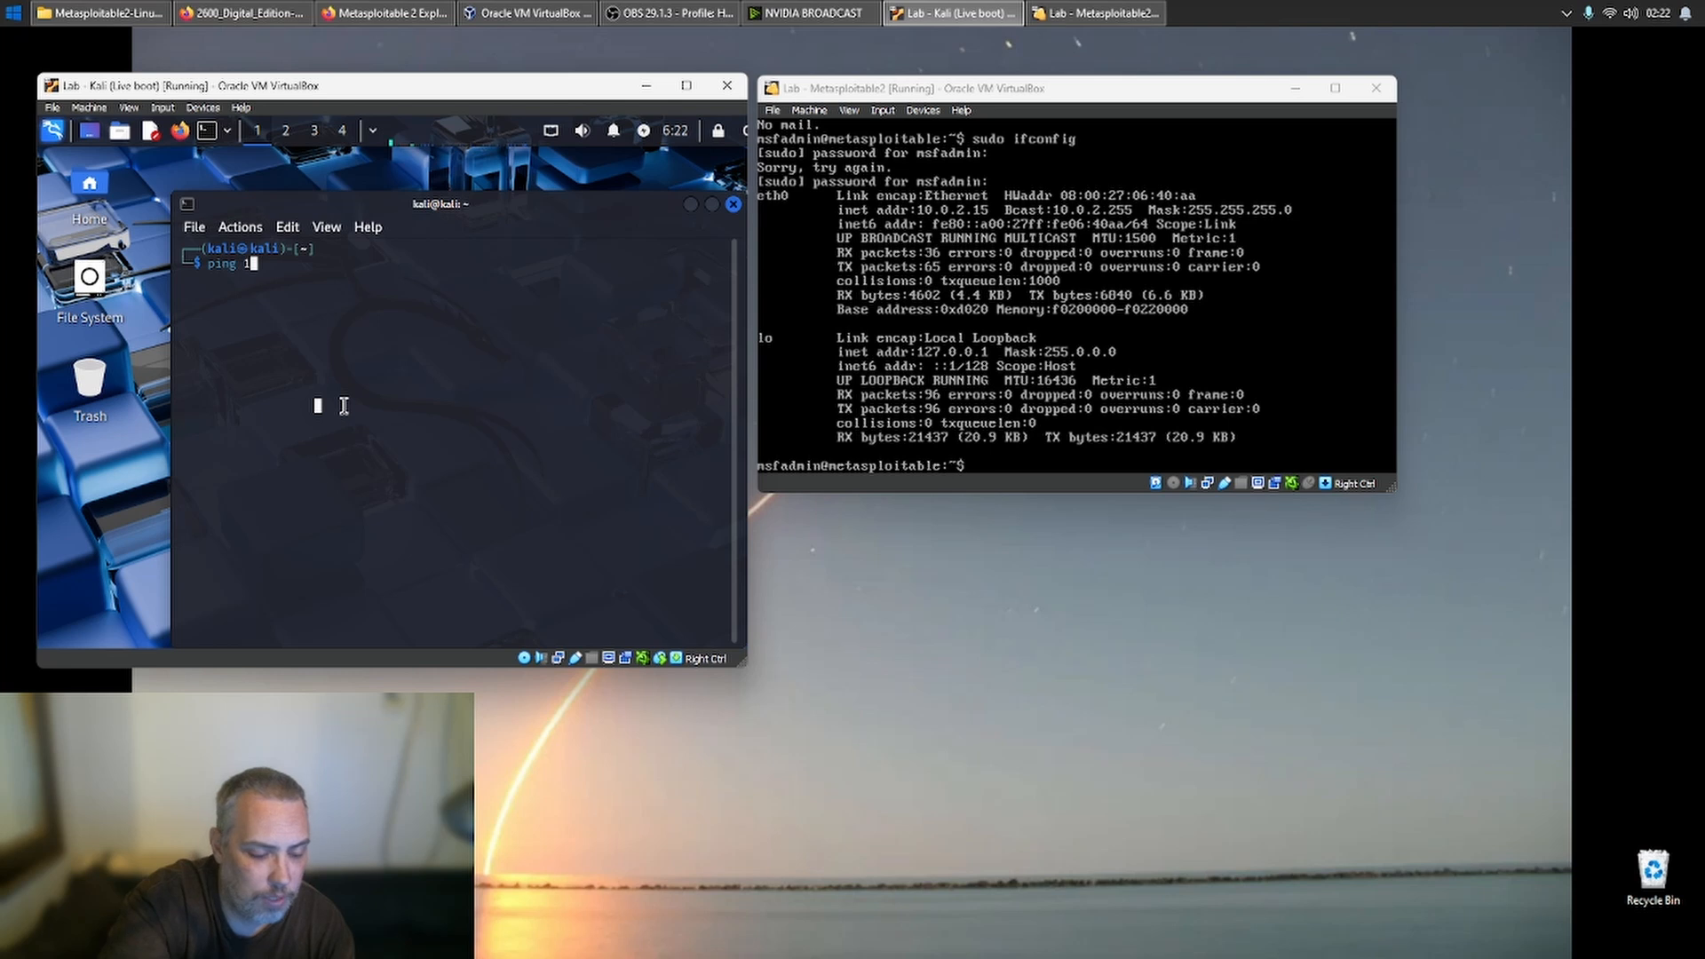
type("0..")
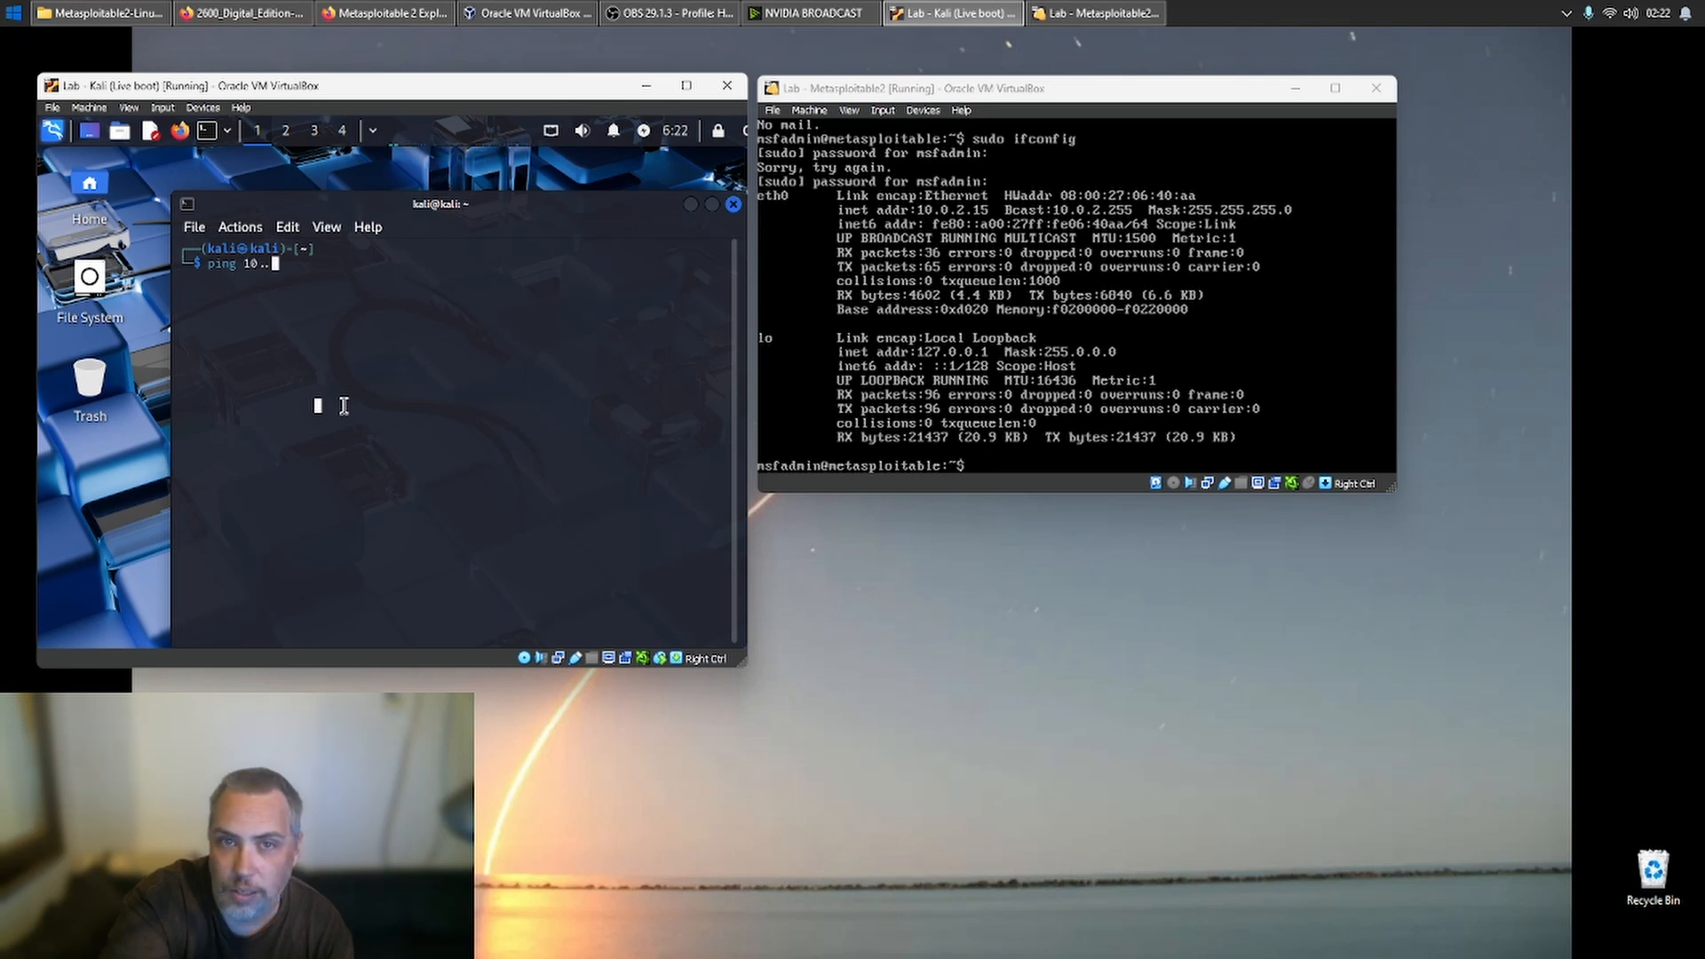
key("BackSpace")
type("0.2.15")
key("Return")
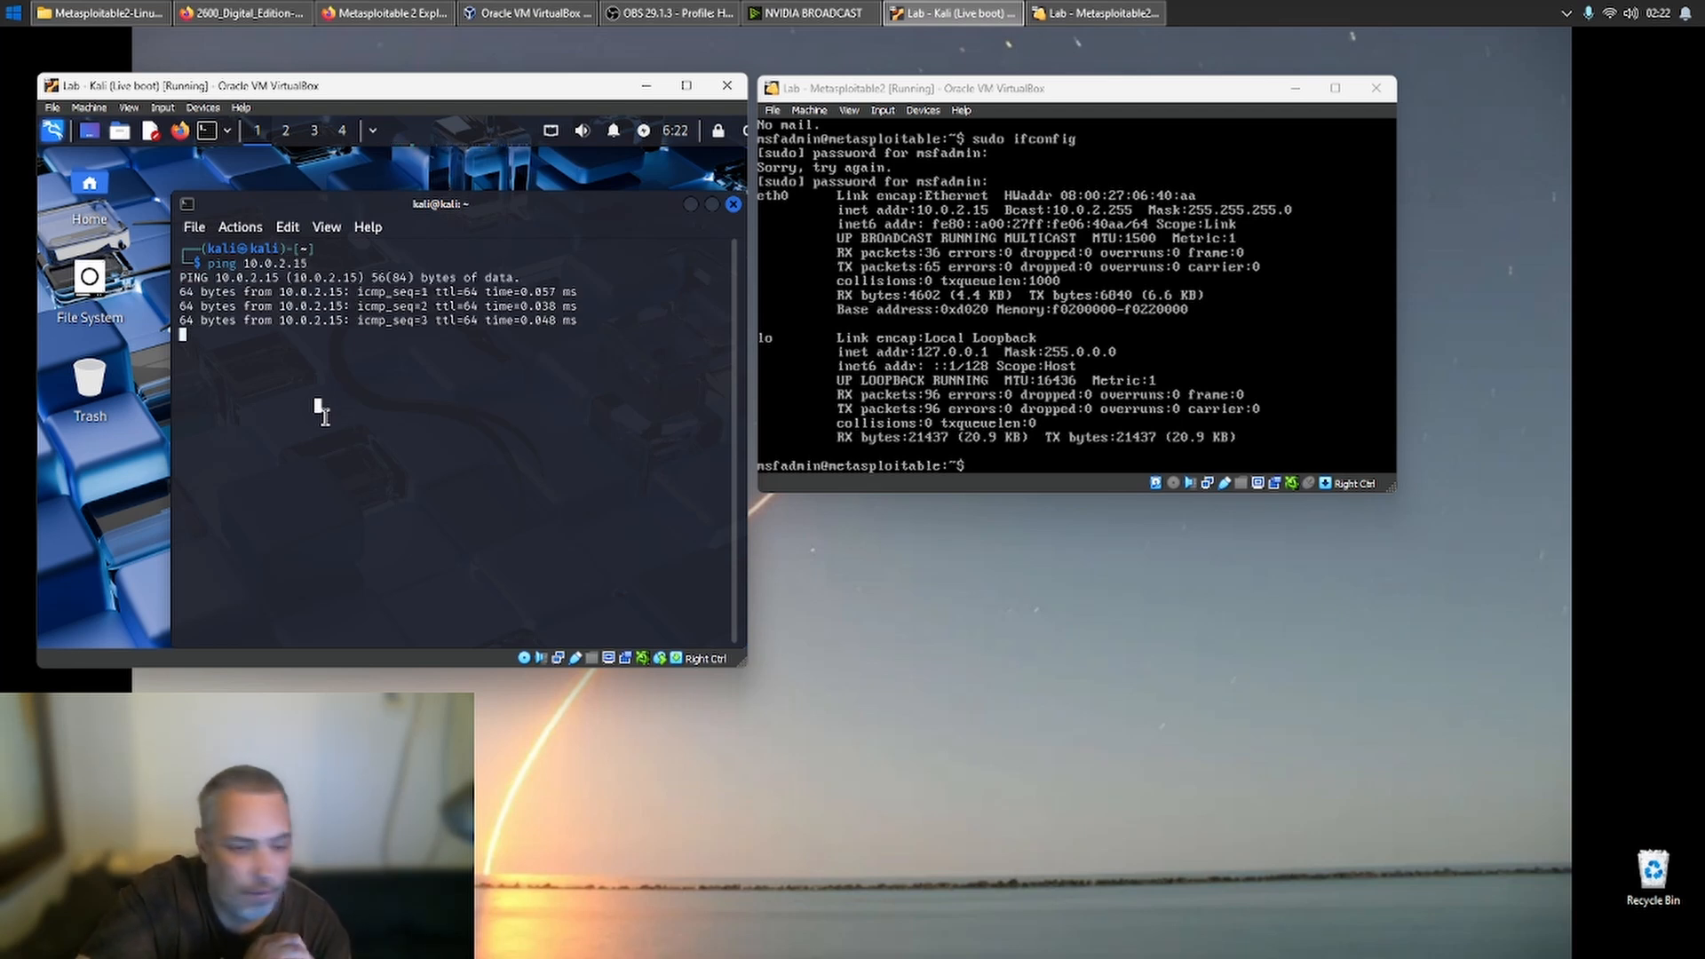
- Stop the running ping in the Kali terminal and power off the Metasploitable2 virtual machine
key("ctrl+c")
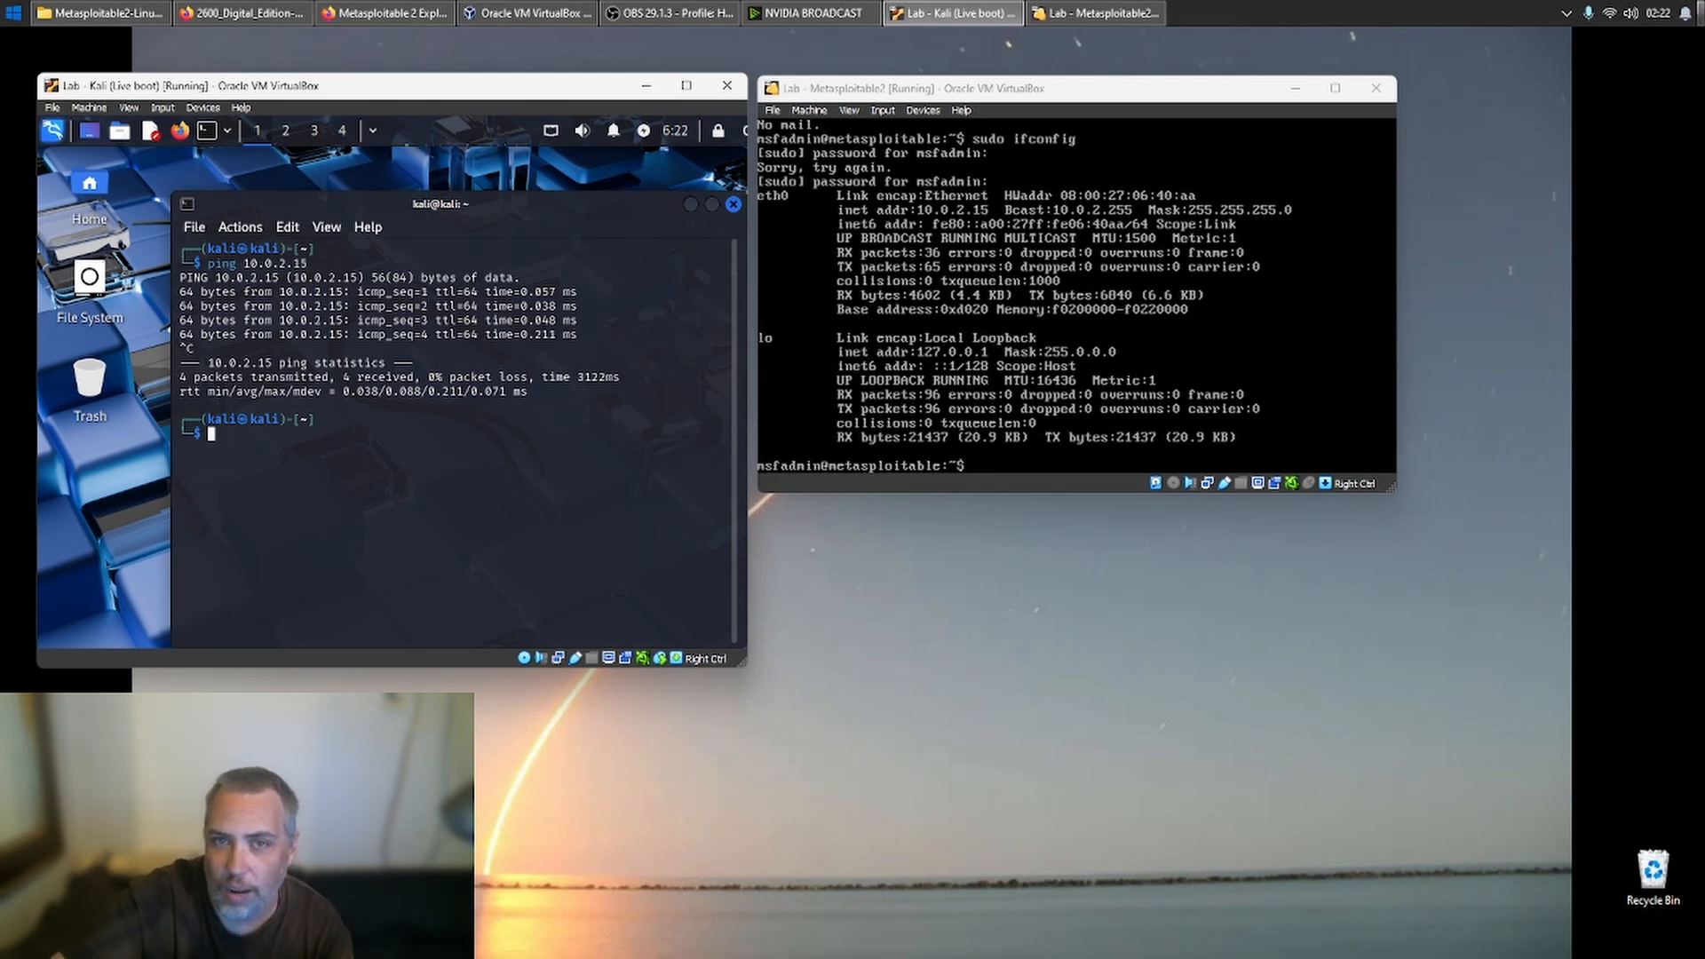
left_click(1383, 94)
left_click(1382, 94)
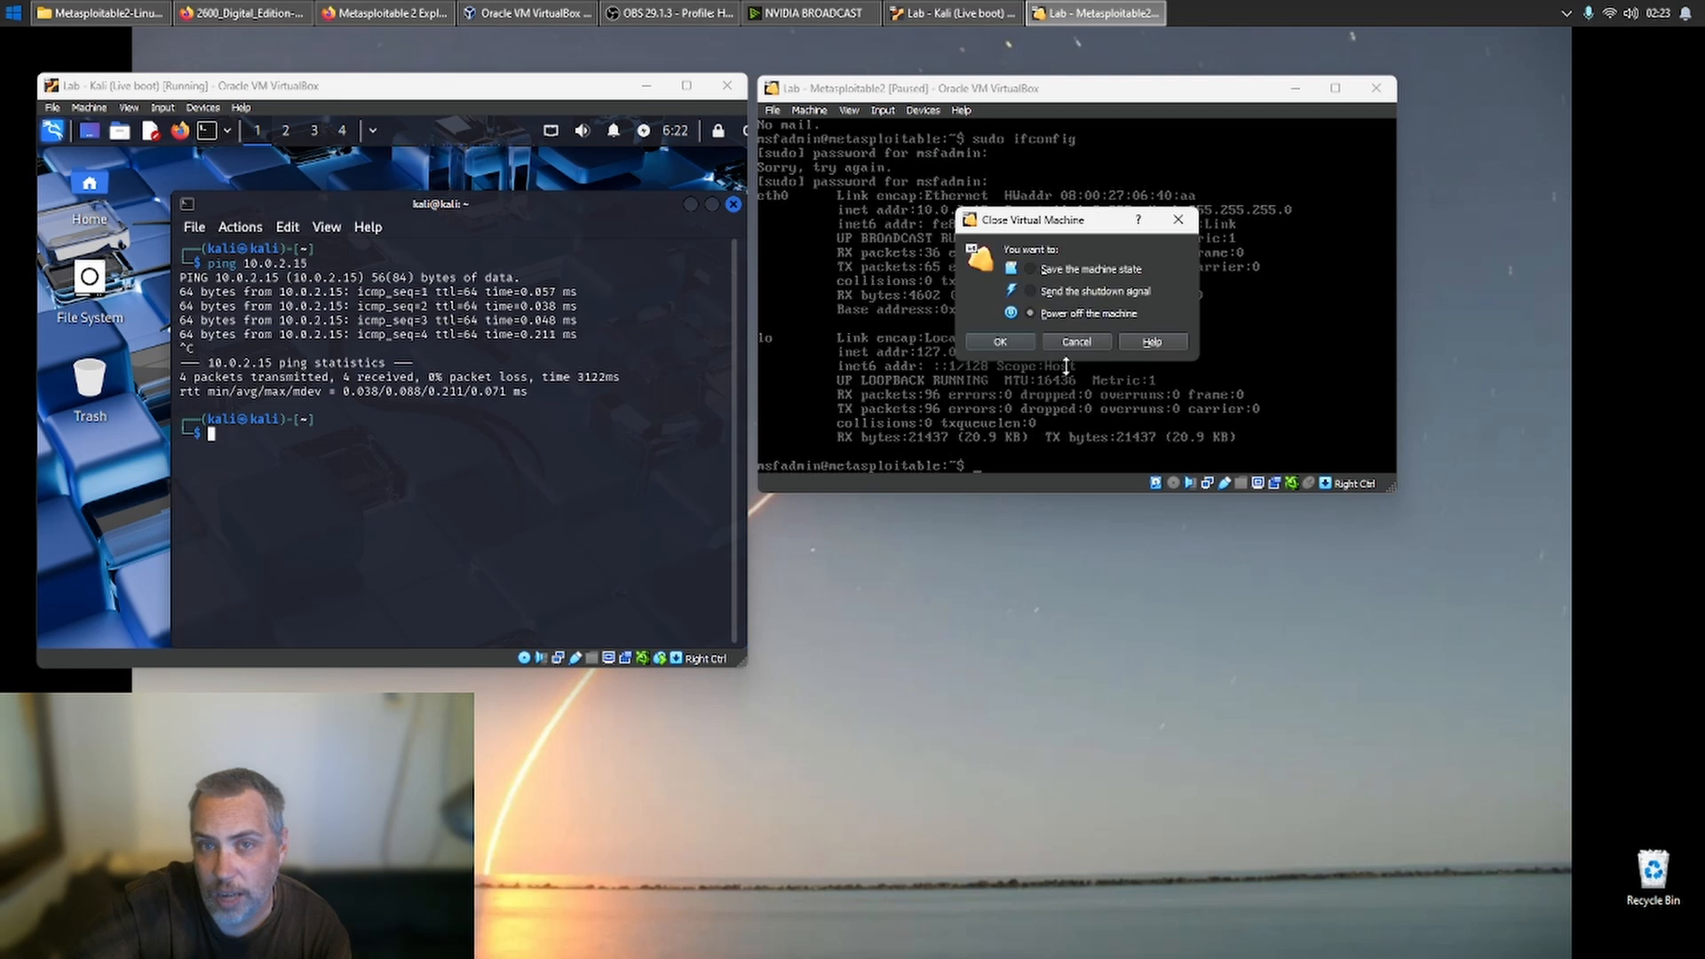
left_click(1001, 342)
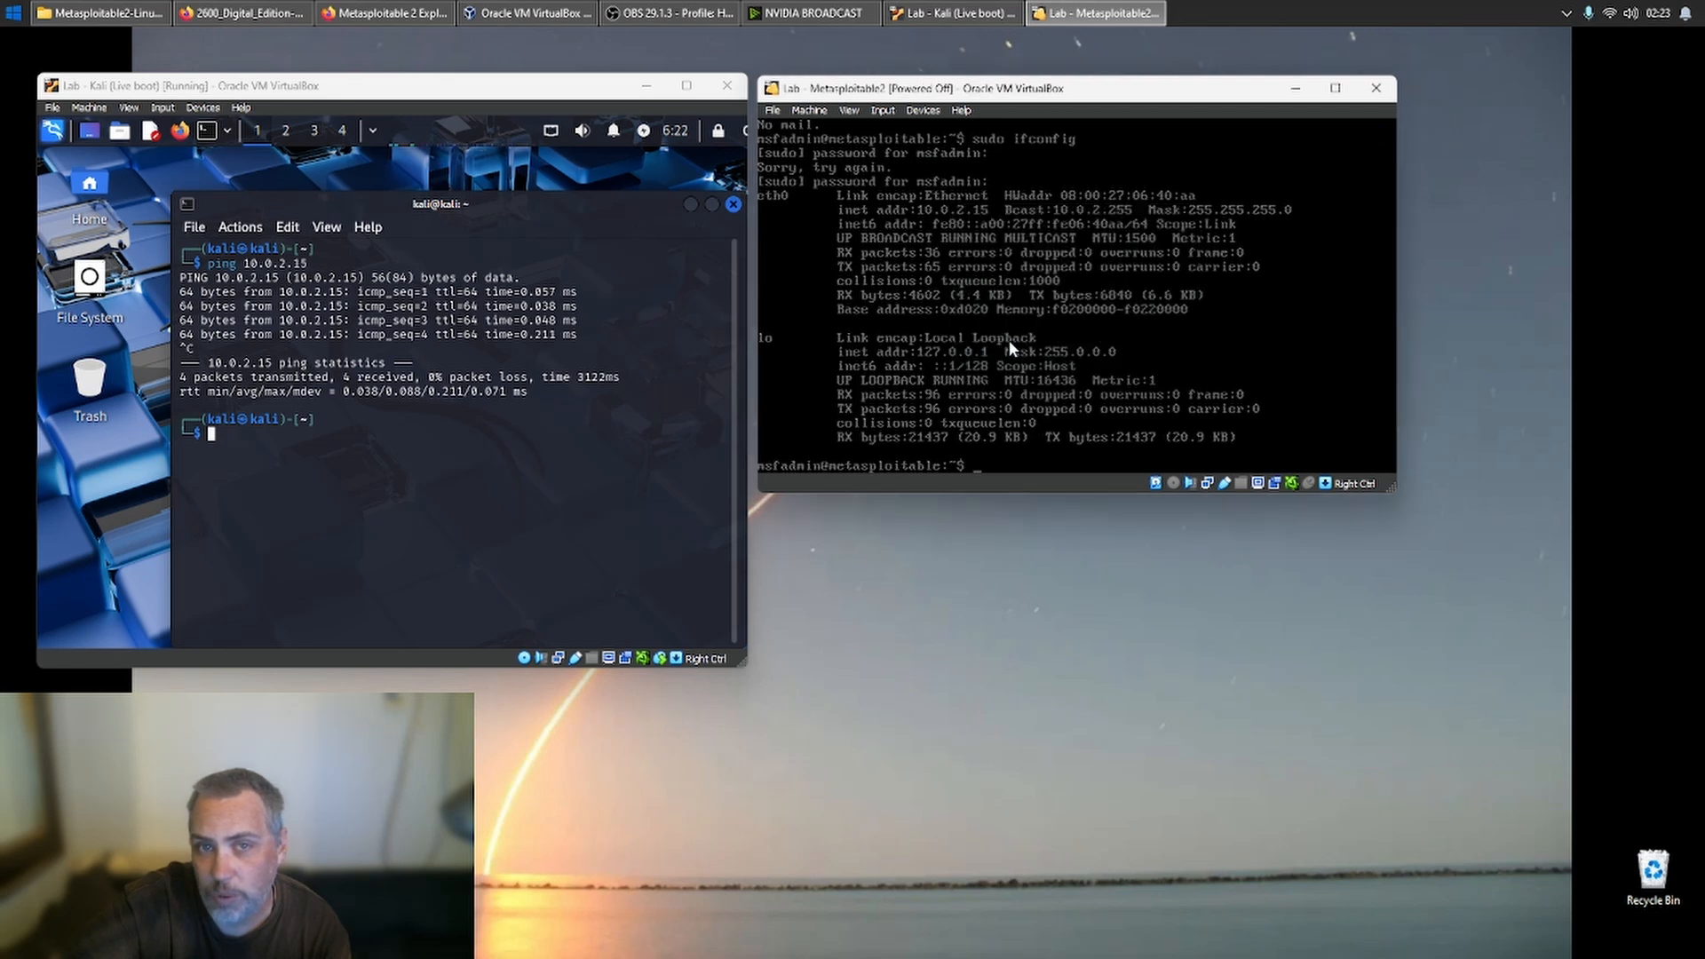
- Ping 10.0.2.15 again from the Kali terminal with Metasploitable2 powered off, and stop the ping after several replies
left_click(503, 490)
key("Up")
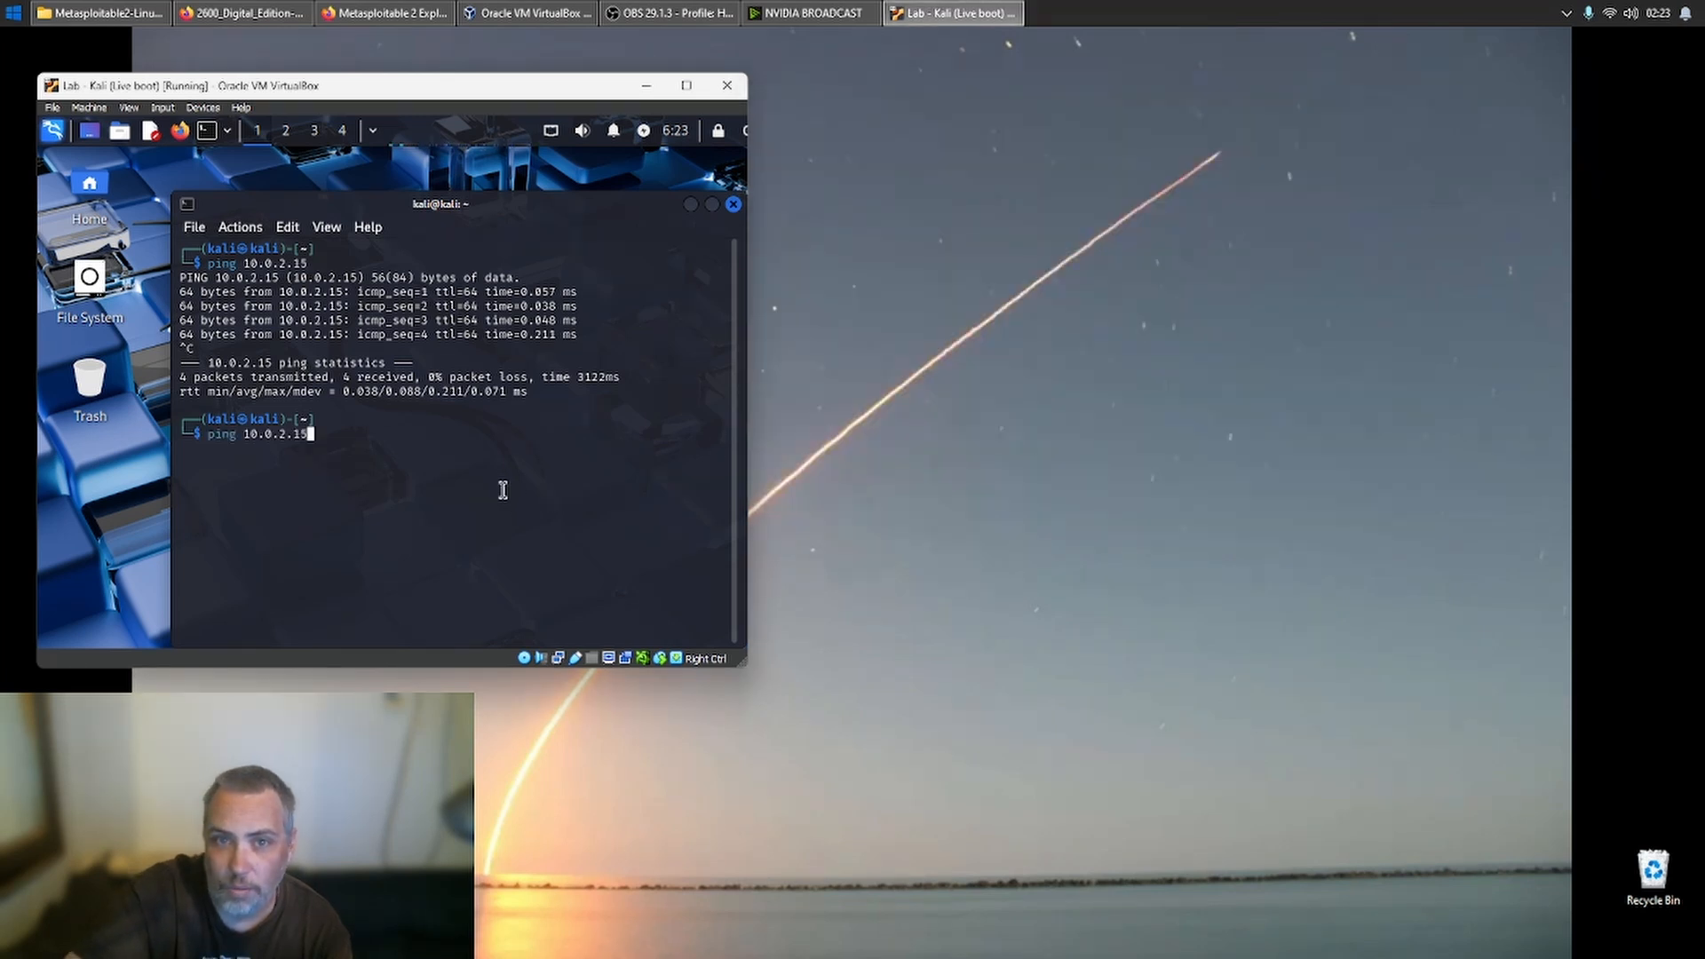
key("Return")
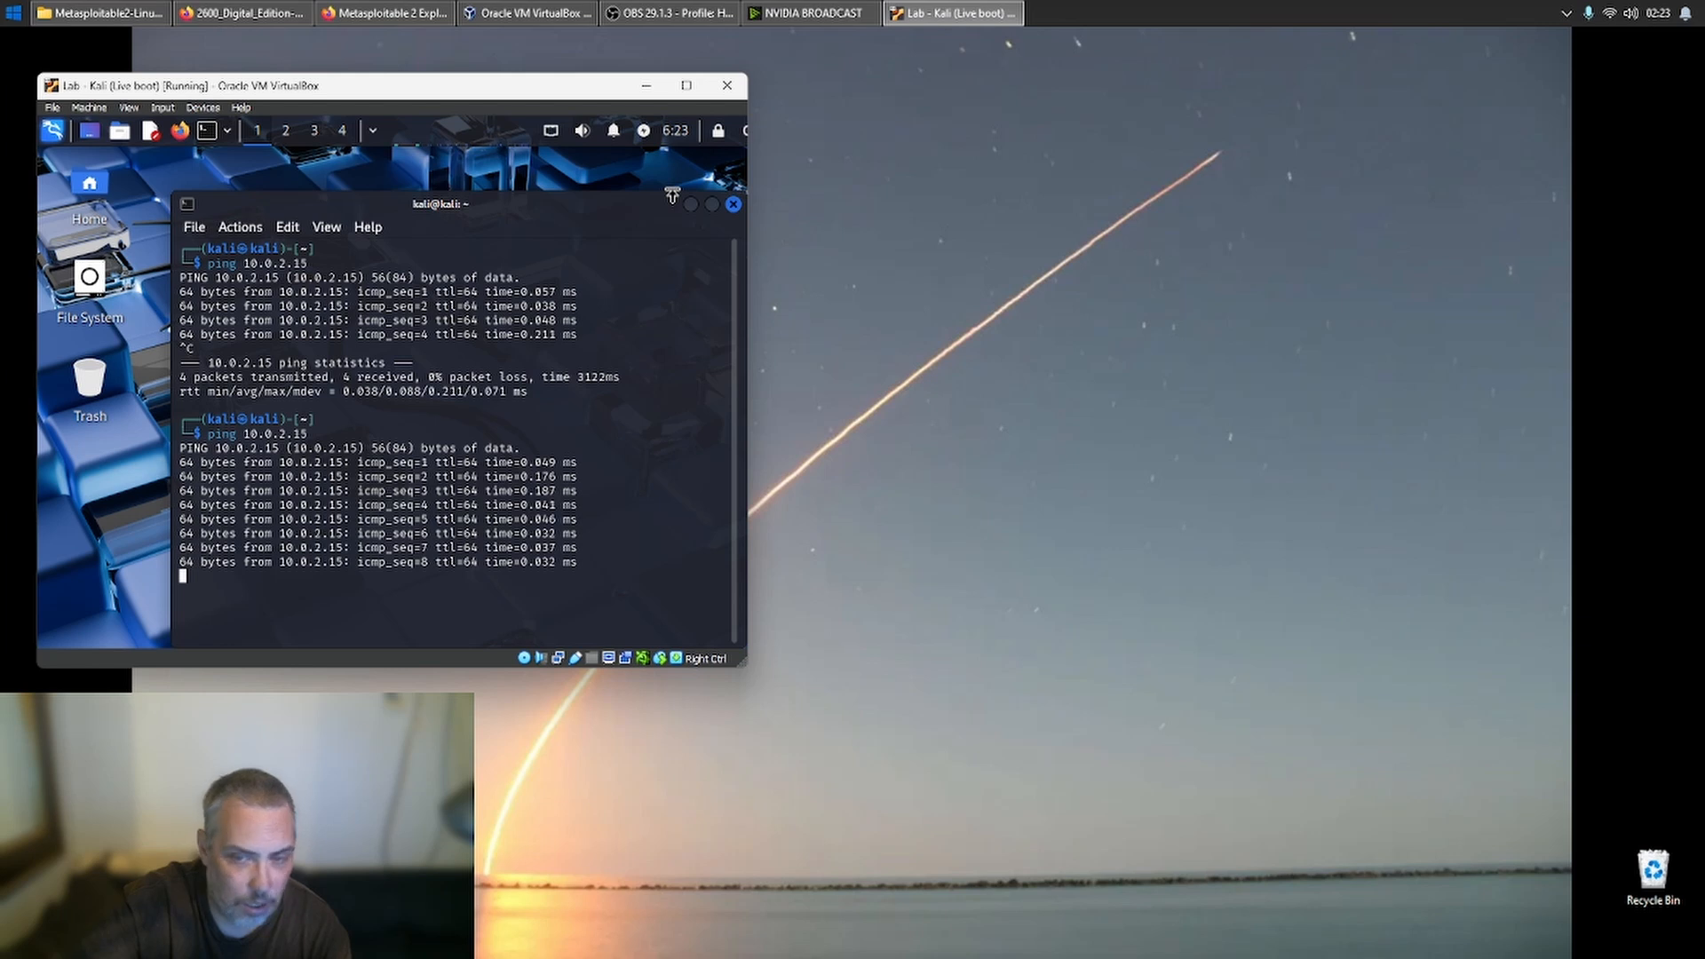
key("ctrl+c")
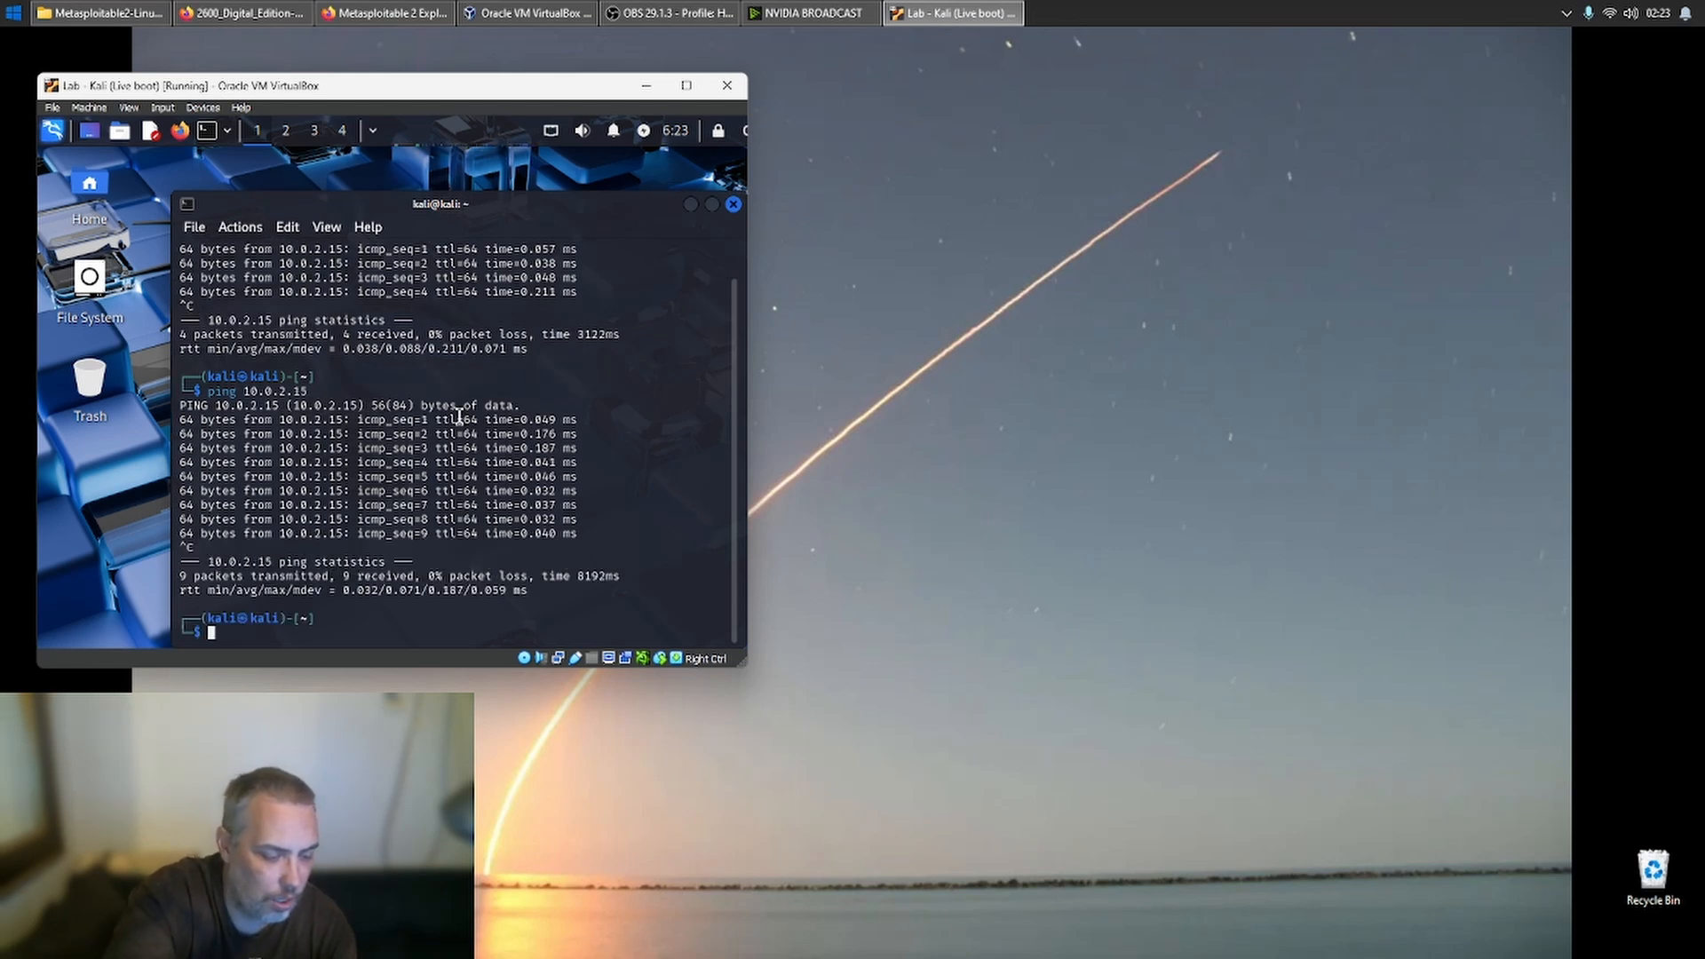
- Run ifconfig in the Kali terminal to examine Kali's own network interfaces and addresses
type("ifconfig")
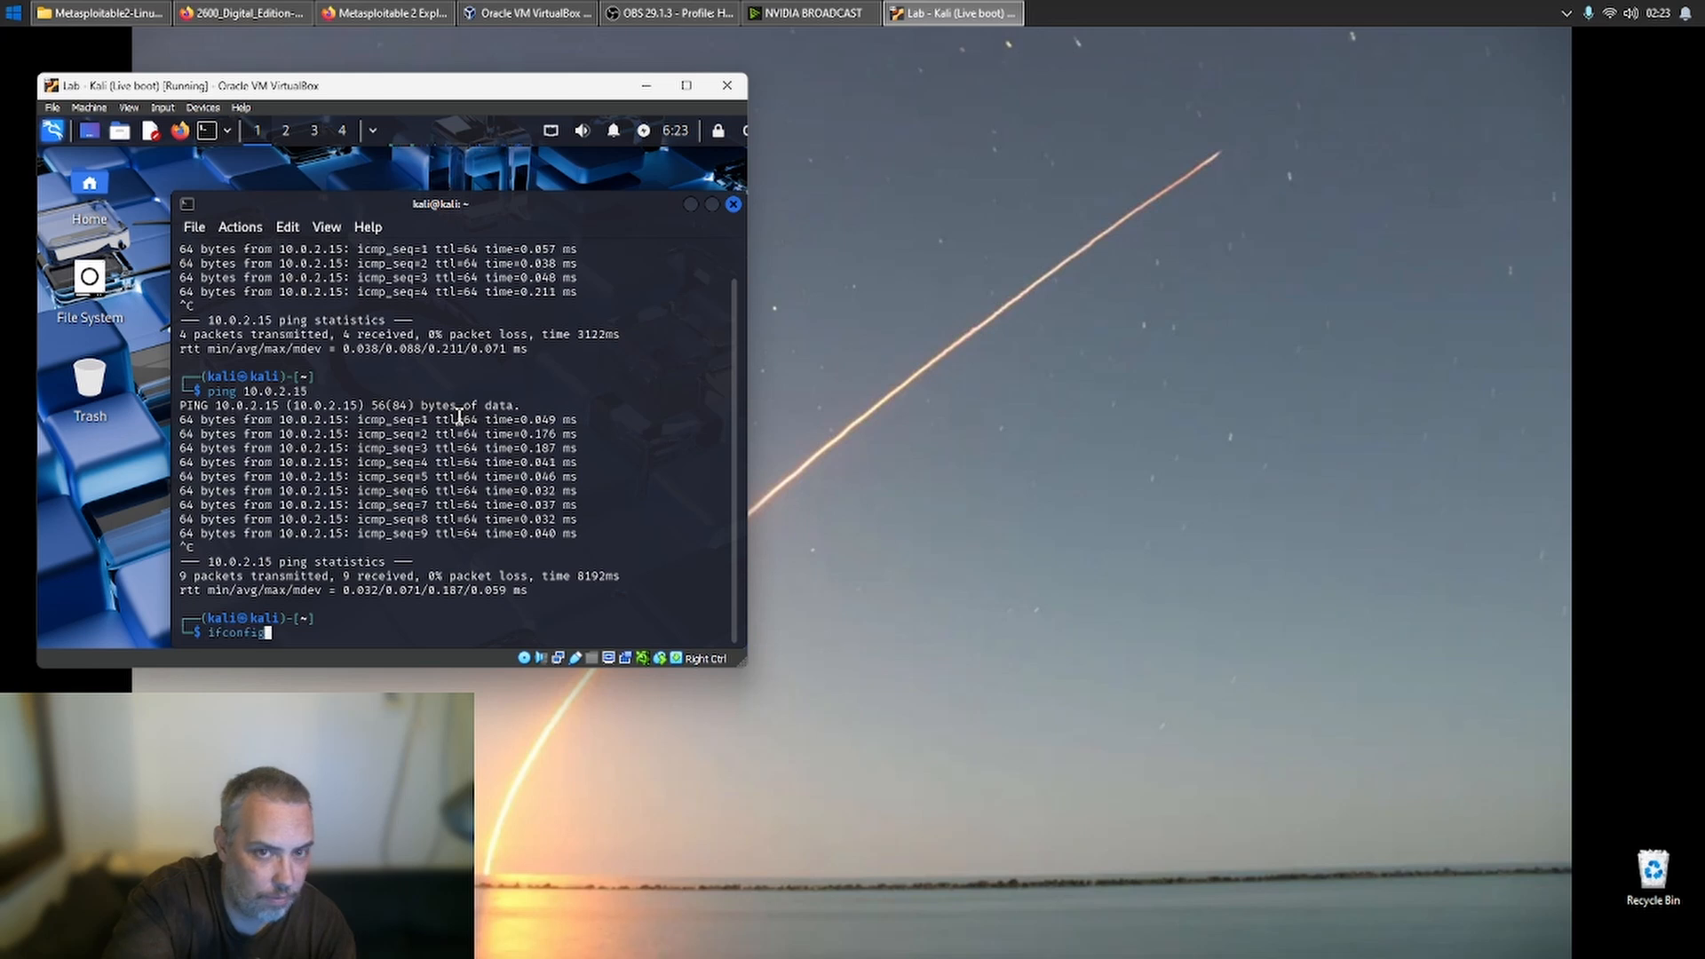
key("Return")
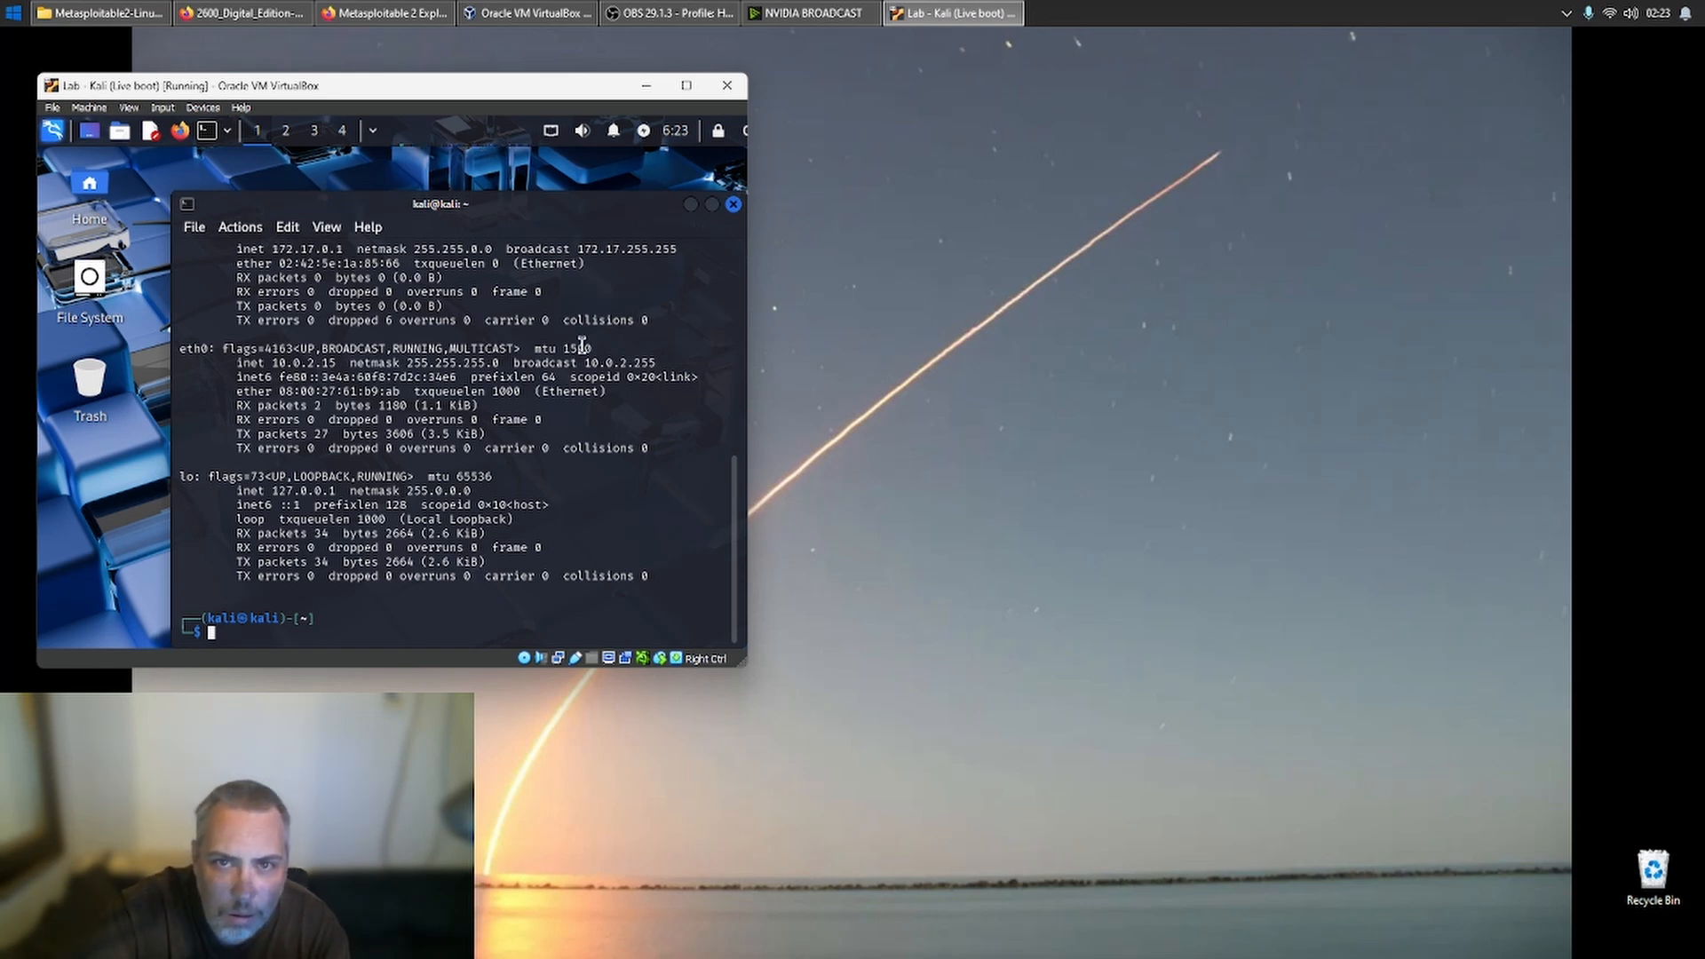
scroll(581, 344, "up", 1)
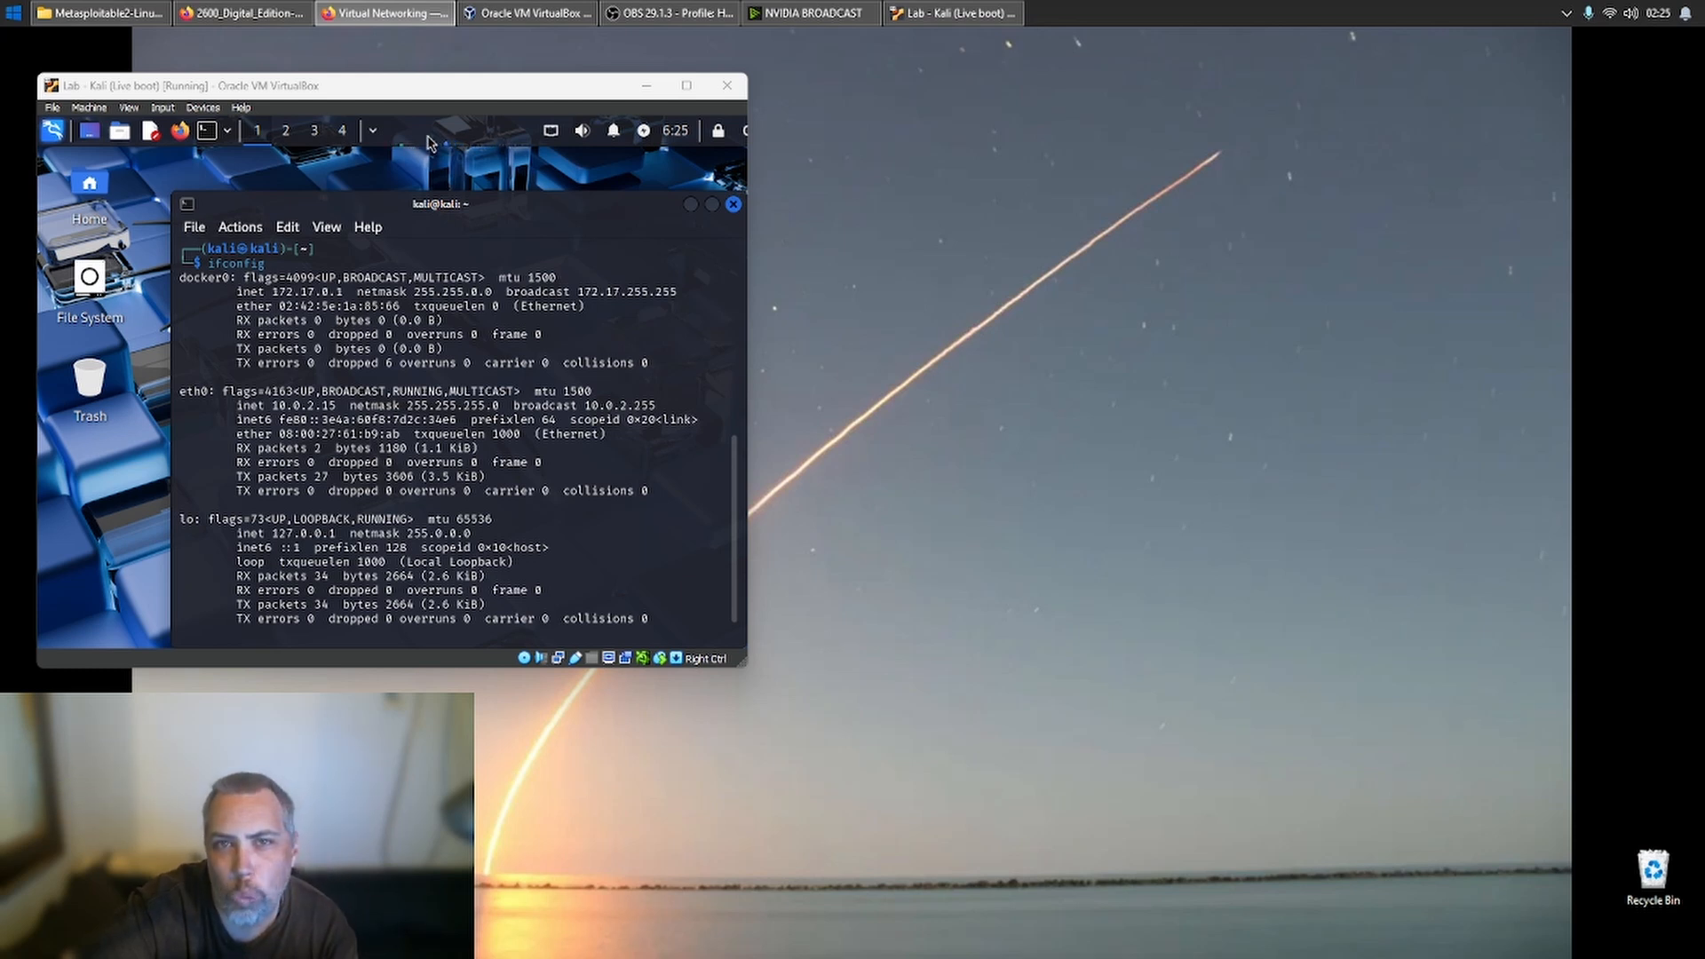
- Open the network settings of the Lab - Kali (Live boot) virtual machine in VirtualBox Manager
left_click(532, 13)
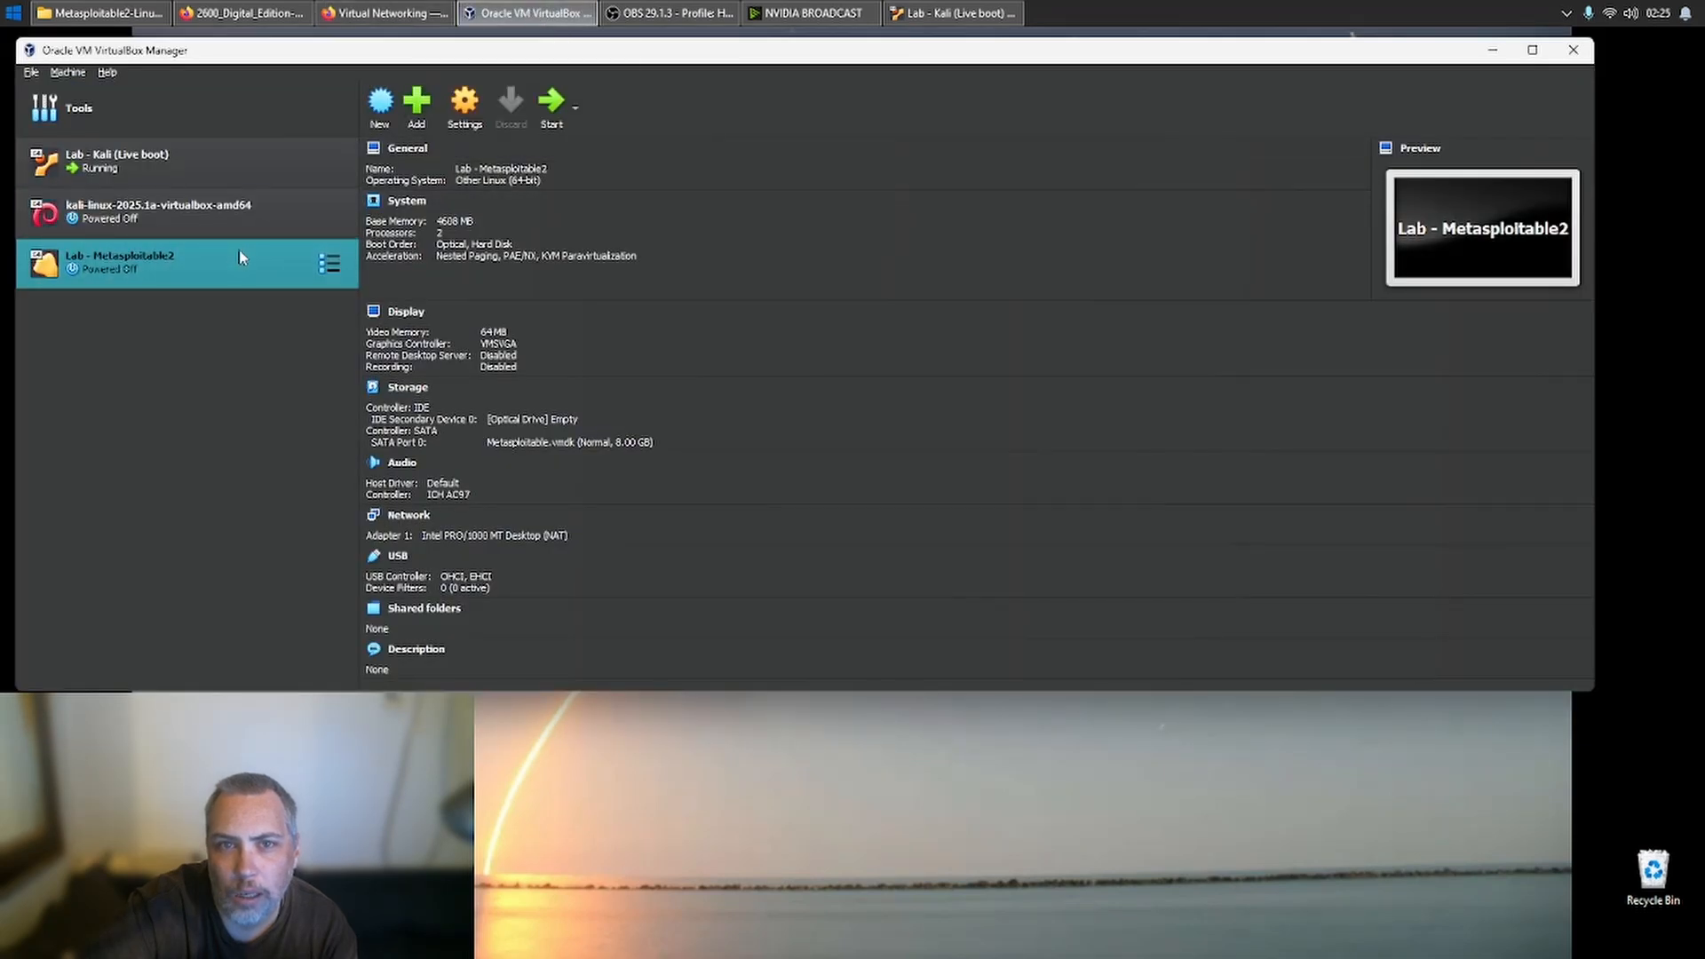
right_click(255, 176)
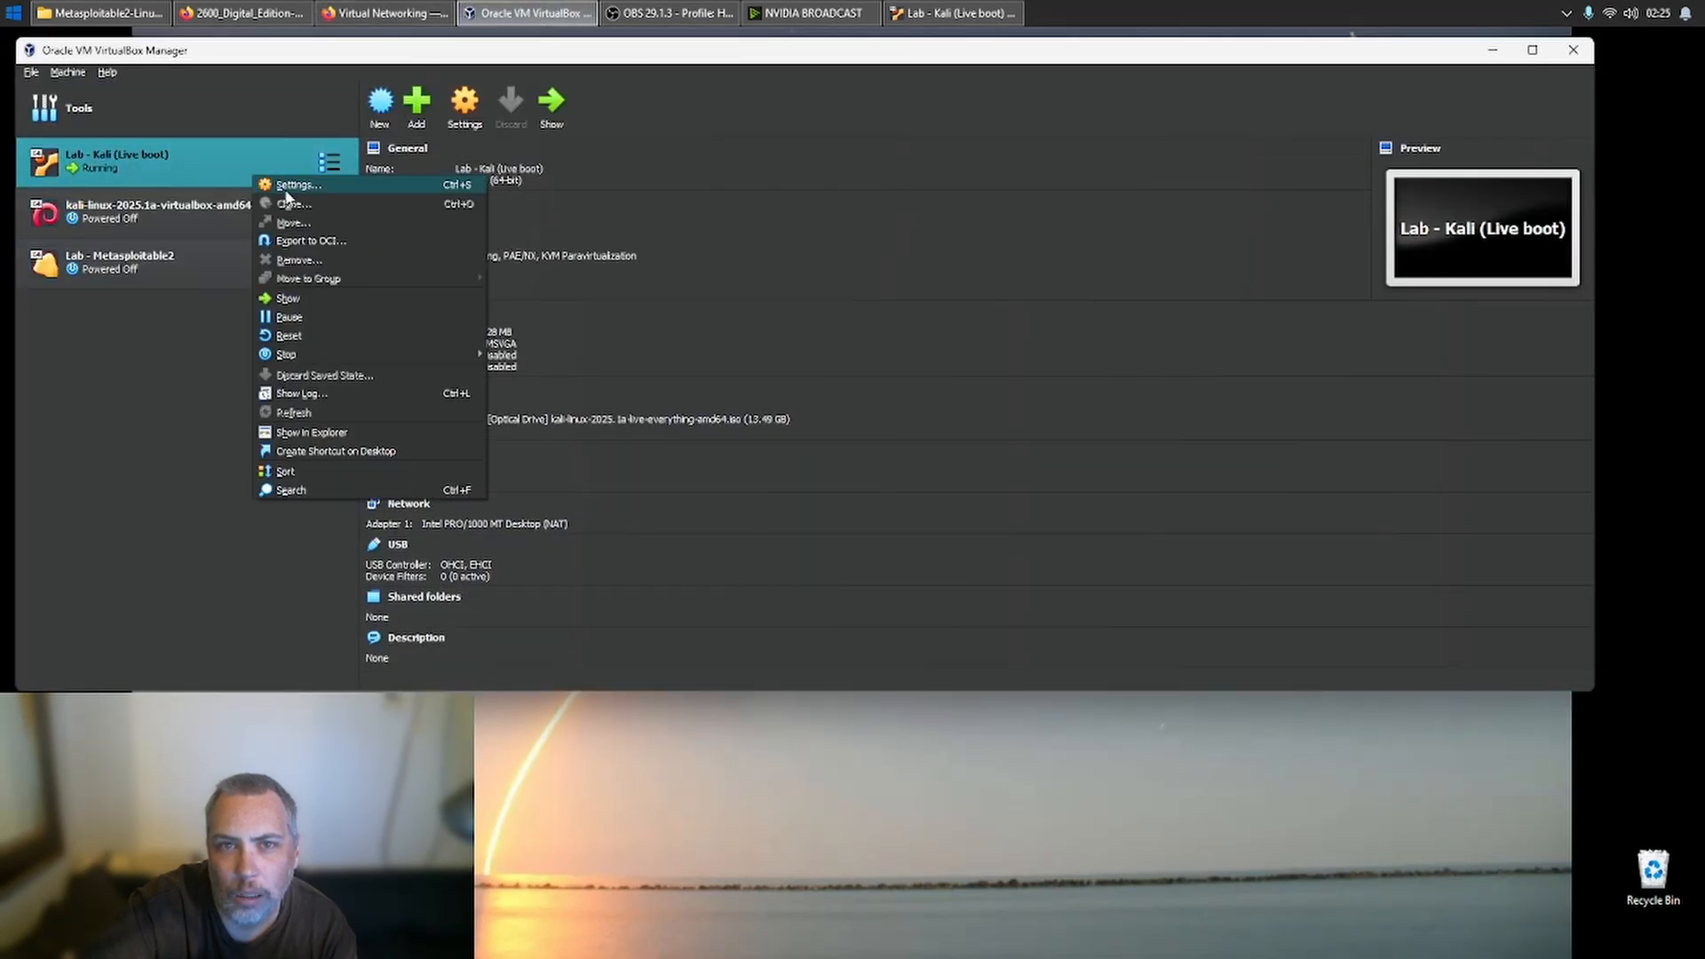
left_click(287, 187)
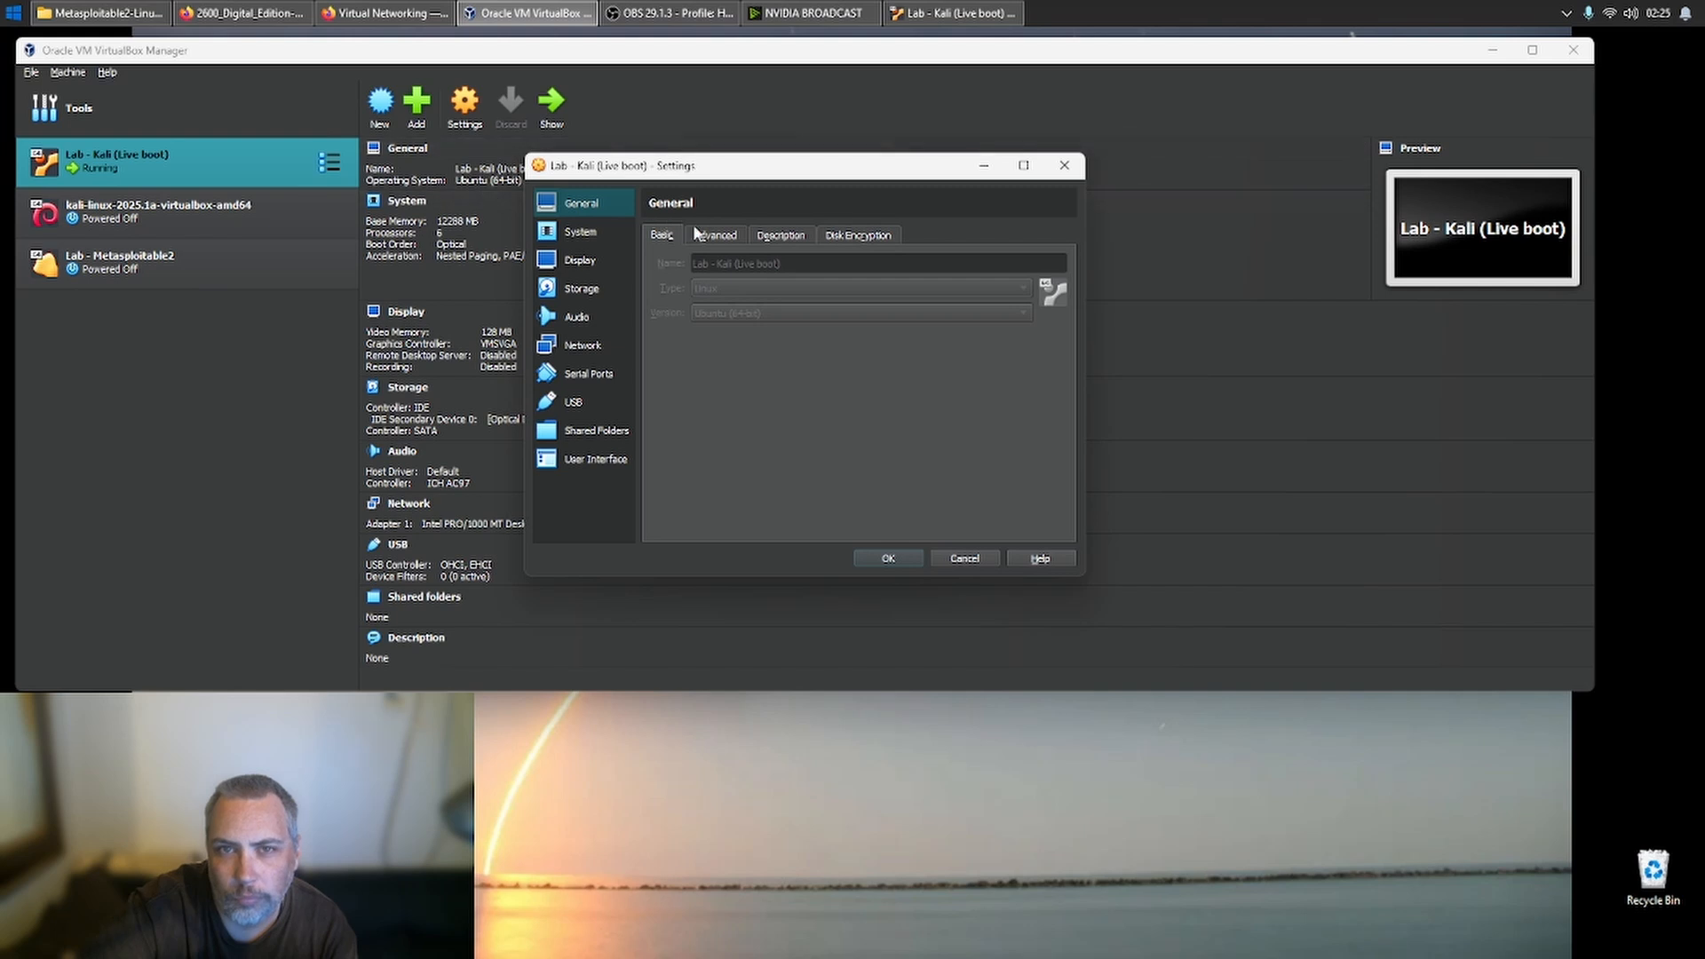
left_click(573, 348)
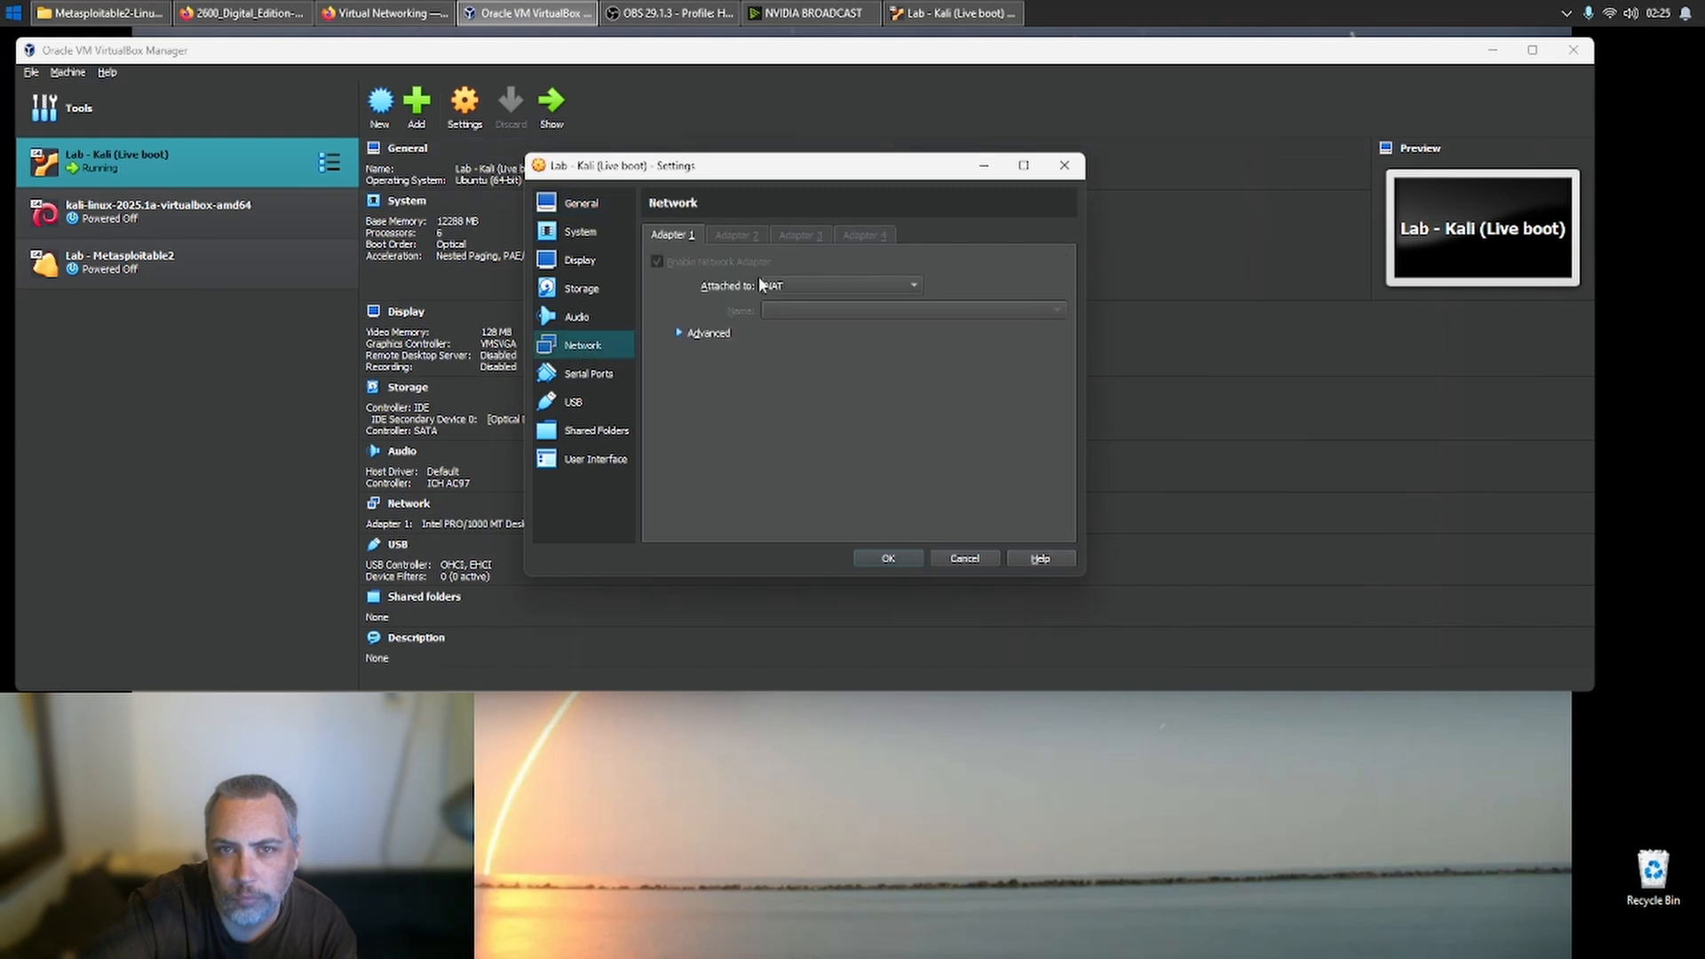
- Try to attach Adapter 1 to a NAT Network and choose a network name, expanding the advanced adapter options
left_click(778, 286)
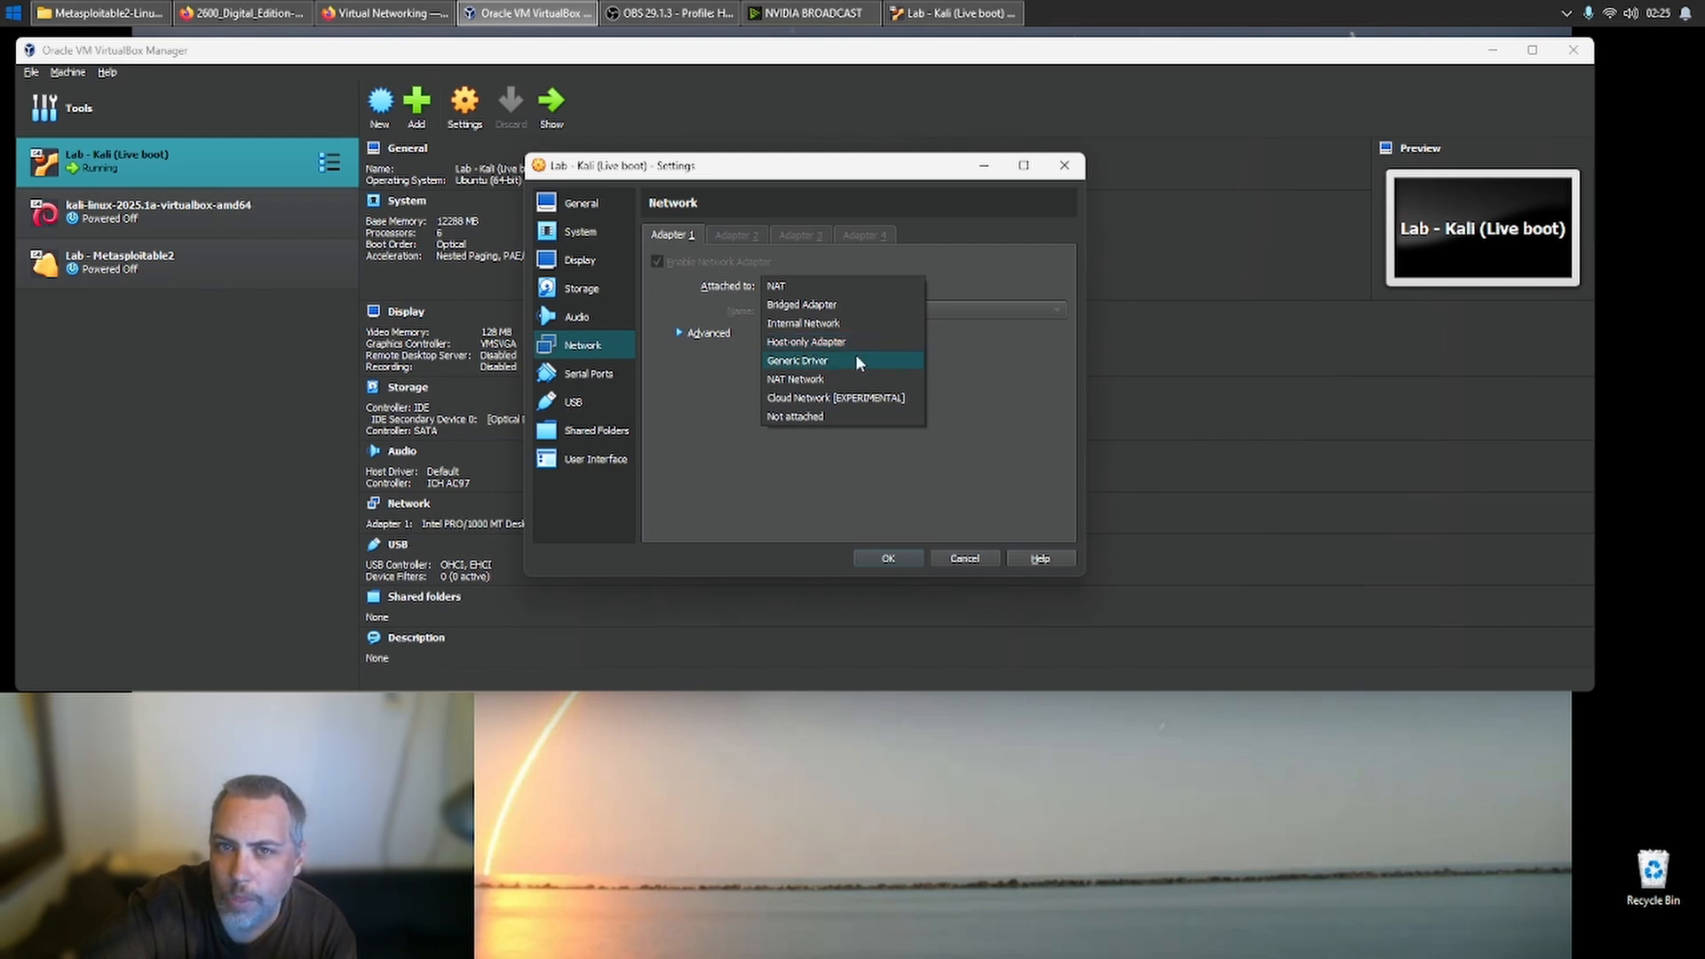
left_click(854, 378)
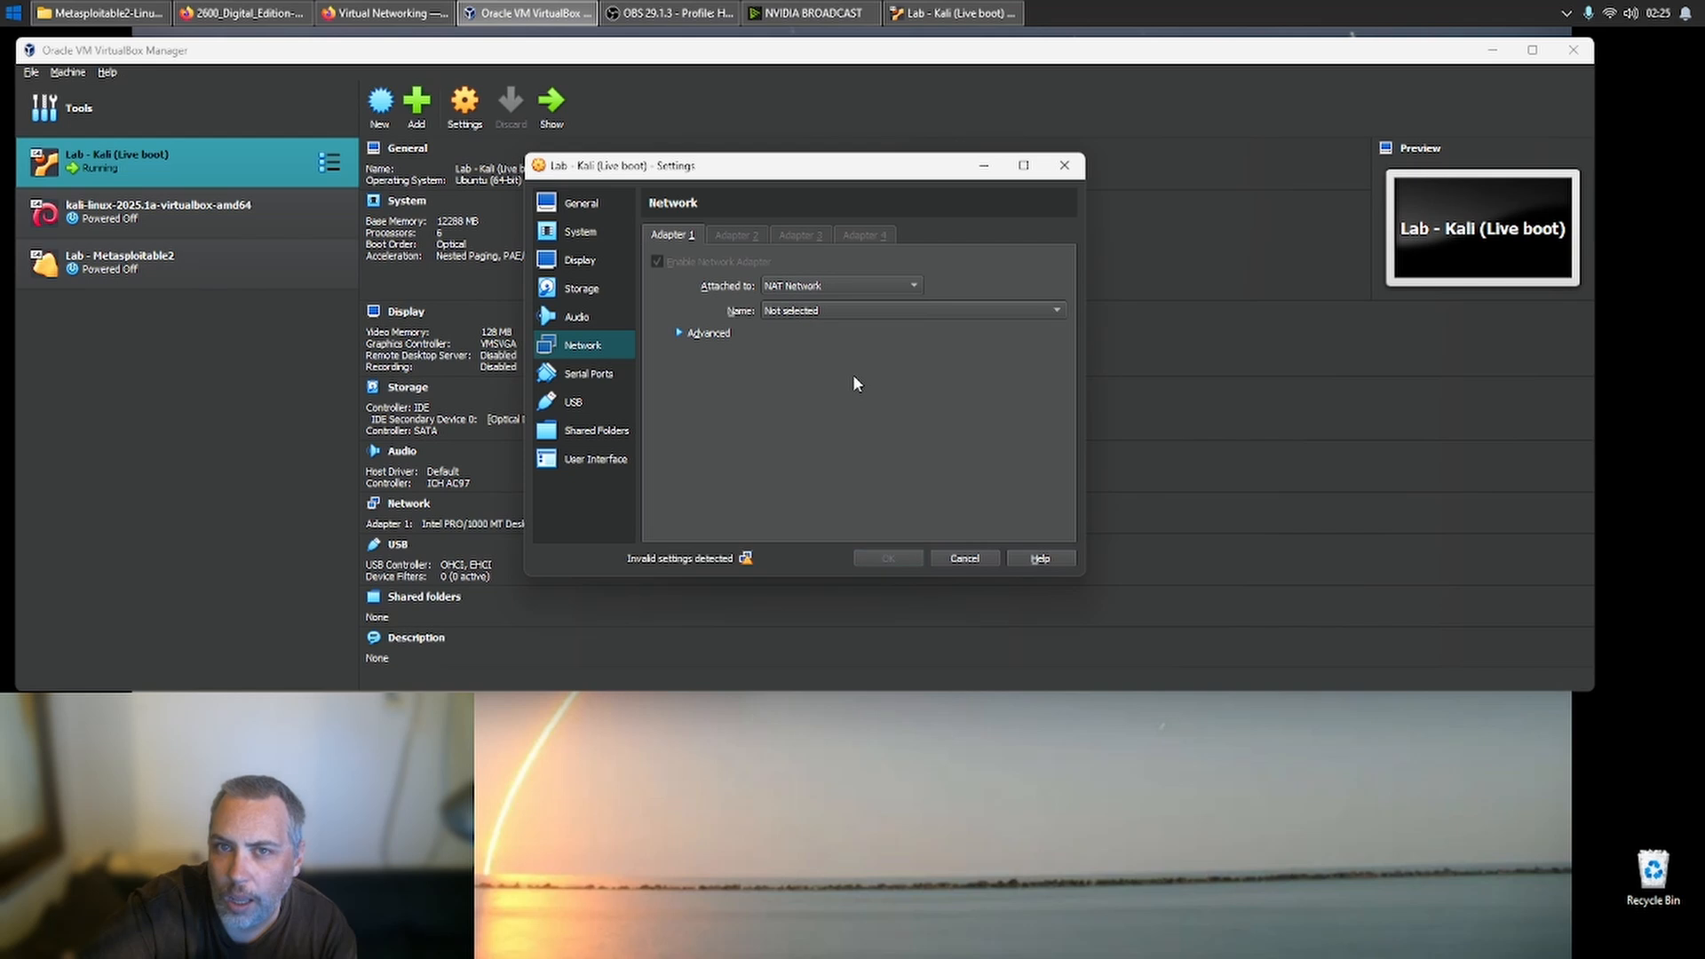
left_click(833, 312)
left_click(833, 312)
left_click(702, 332)
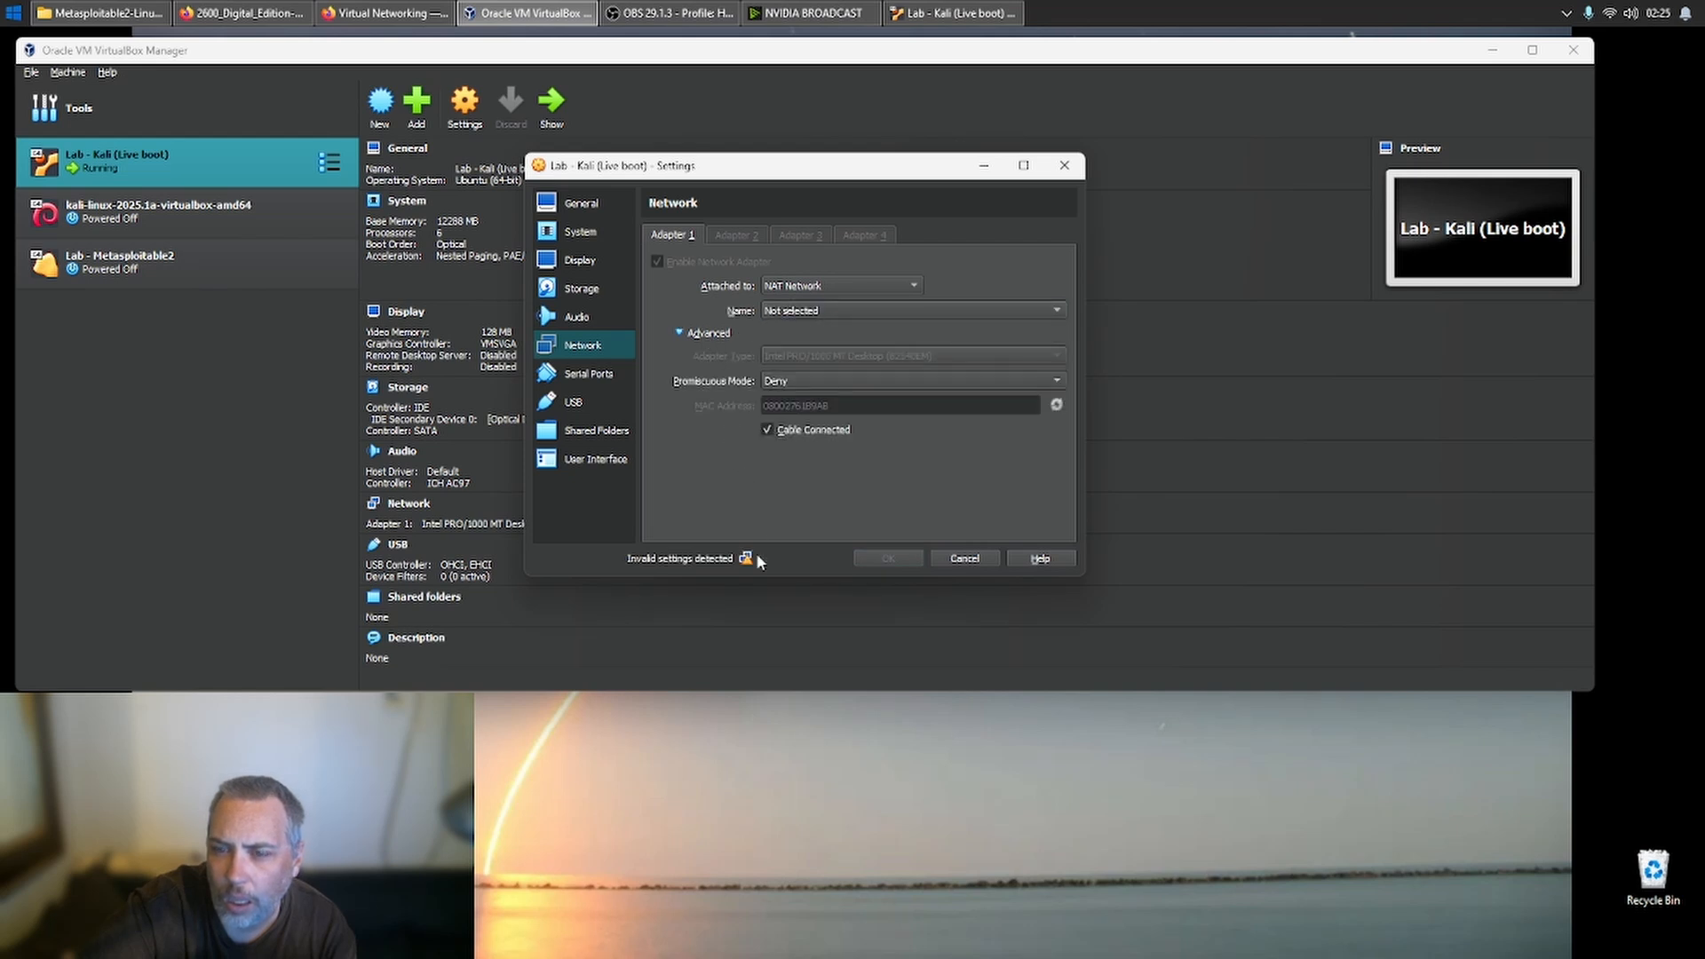
mouse_move(748, 560)
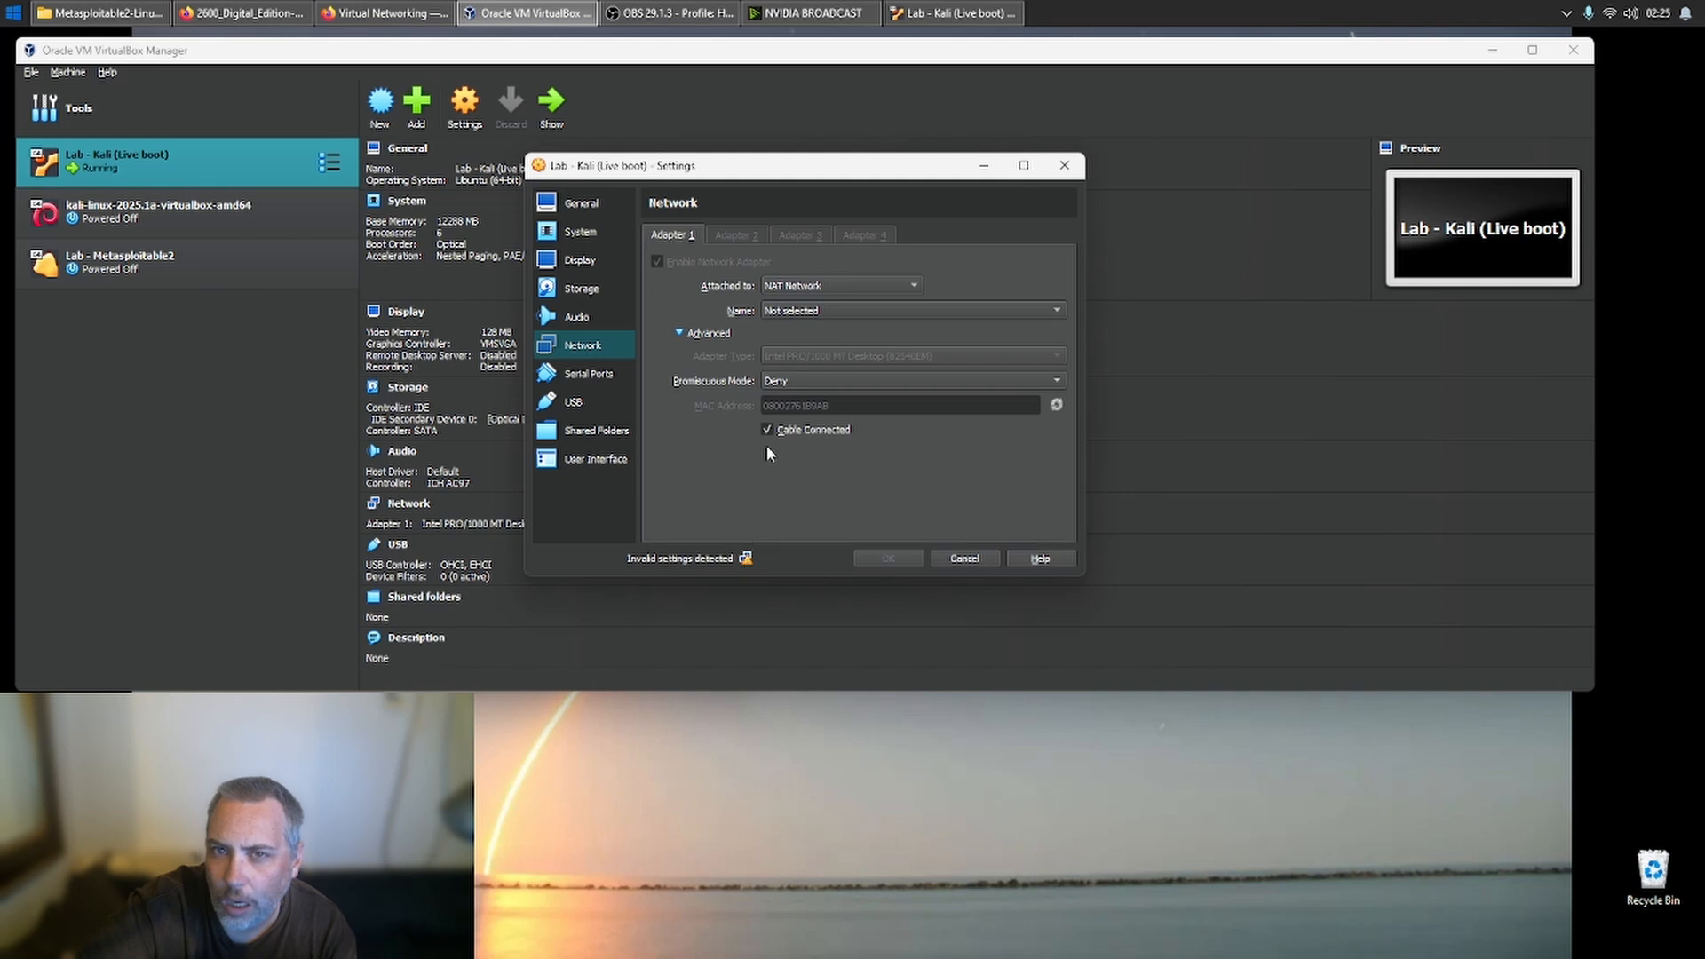
left_click(807, 310)
left_click(806, 310)
left_click(806, 311)
left_click(806, 312)
- Attach Adapter 1 to Host-only Adapter using VirtualBox Host-Only Ethernet Adapter and save the machine settings
left_click(892, 284)
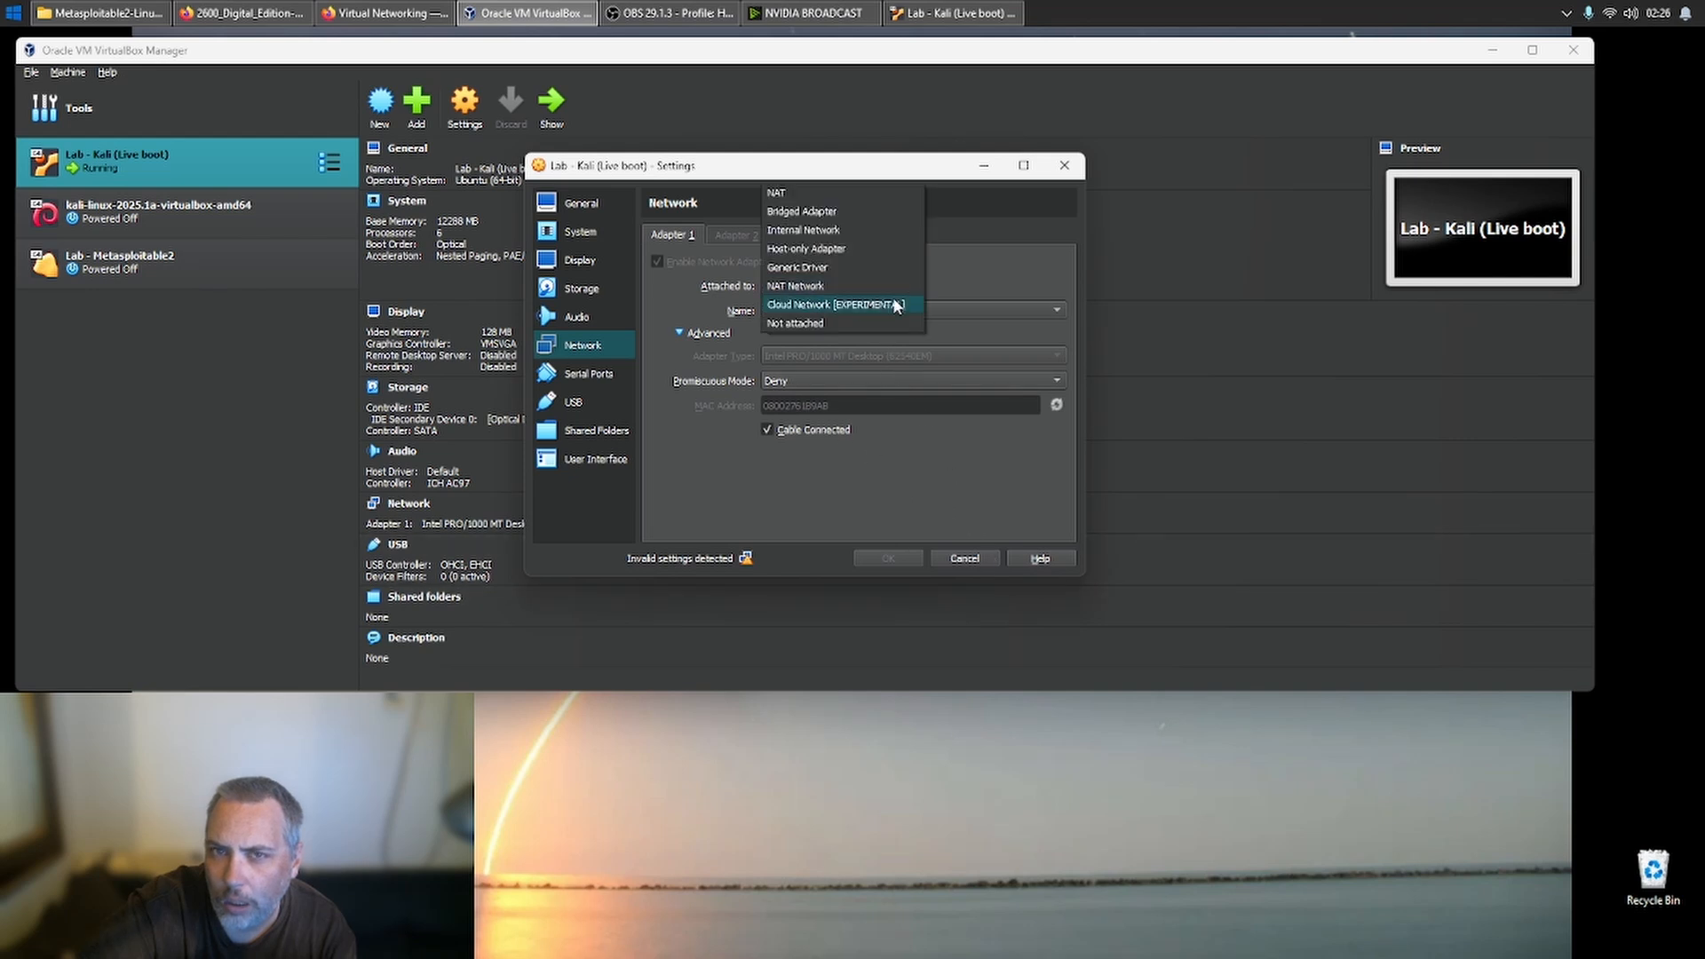
left_click(859, 253)
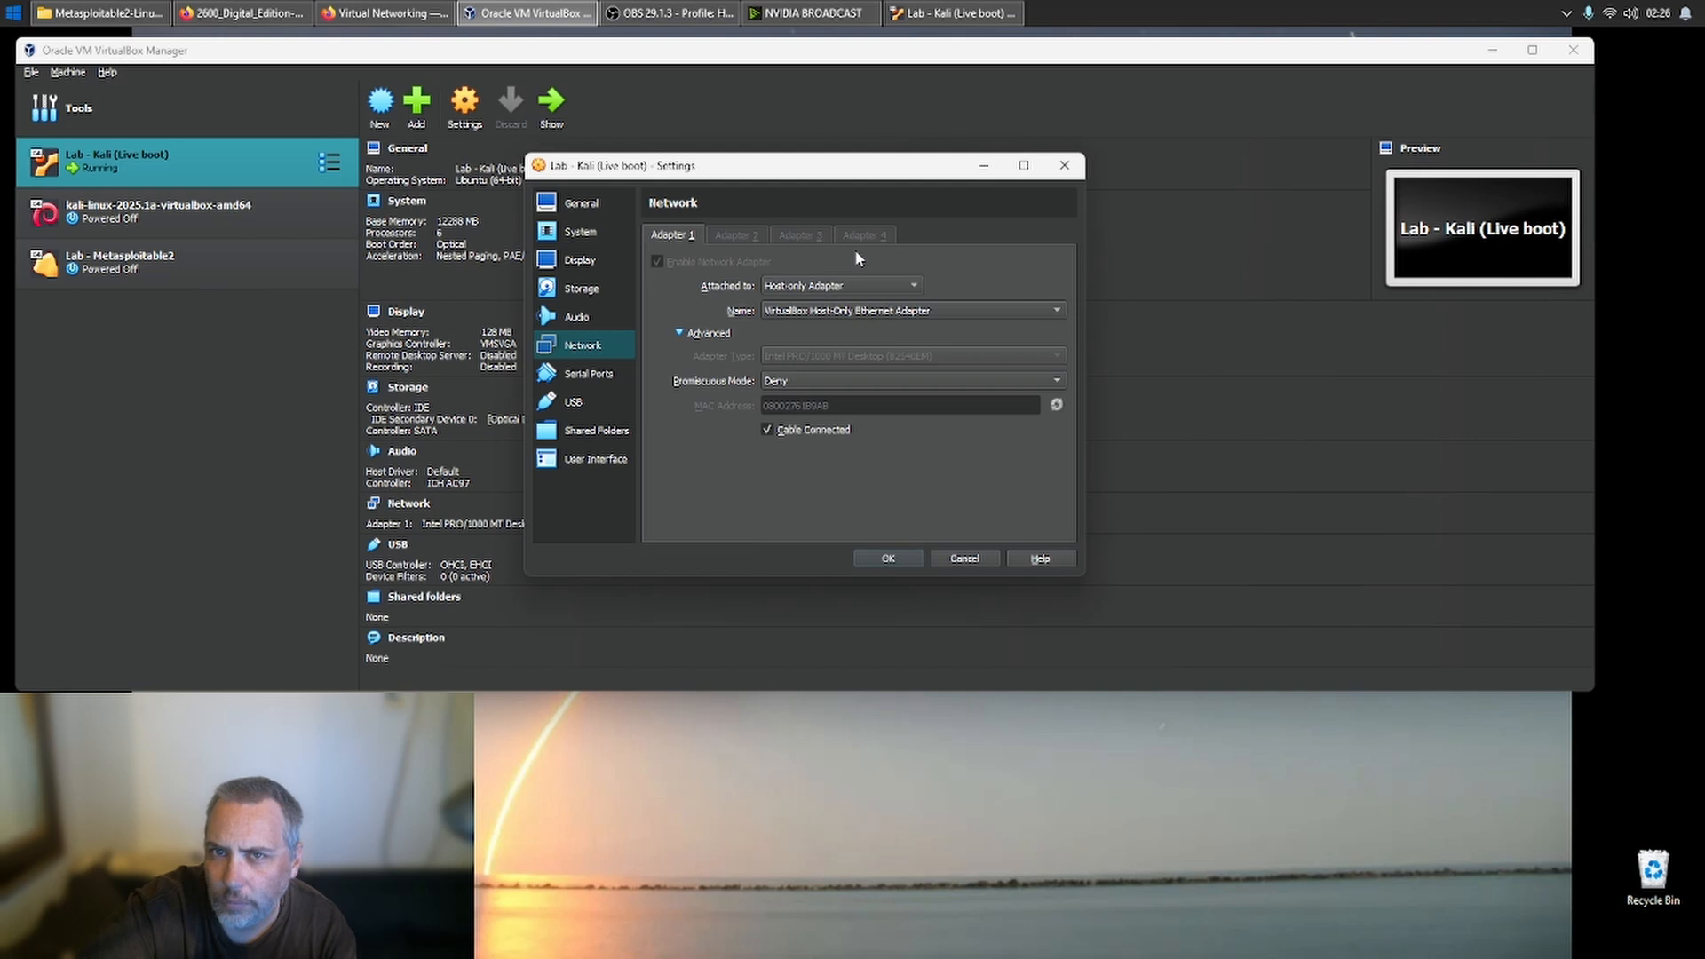
left_click(888, 559)
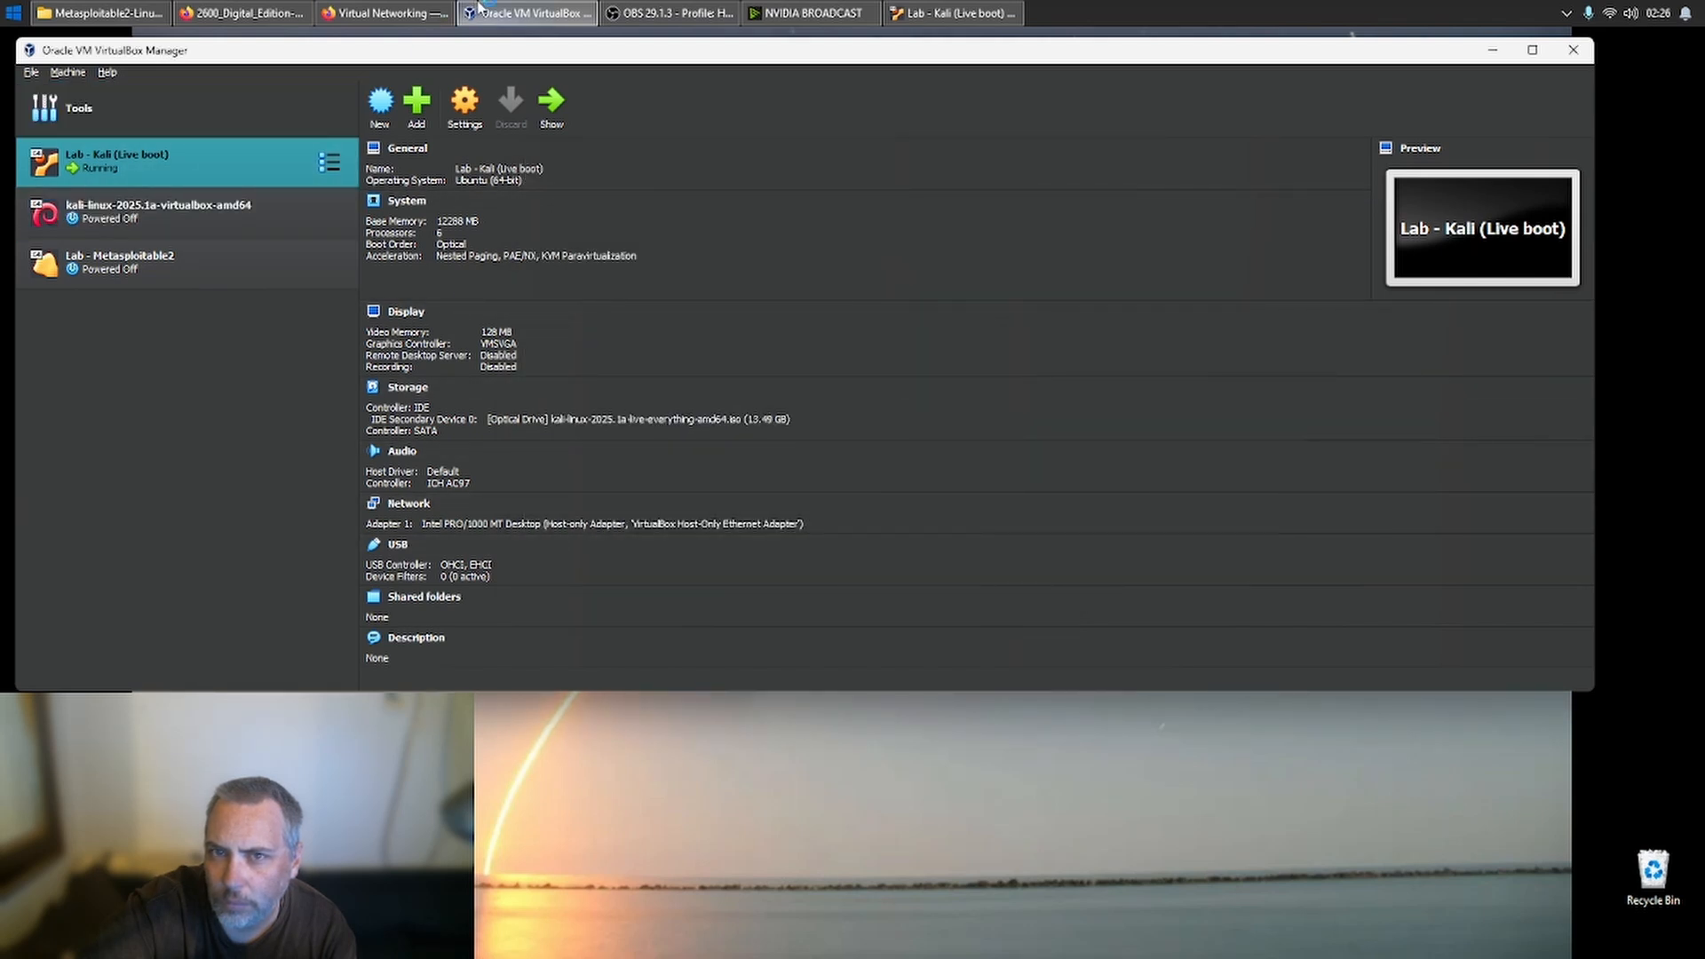
- Return to the Kali machine and rerun ifconfig in its terminal to examine the eth0 address
left_click(670, 12)
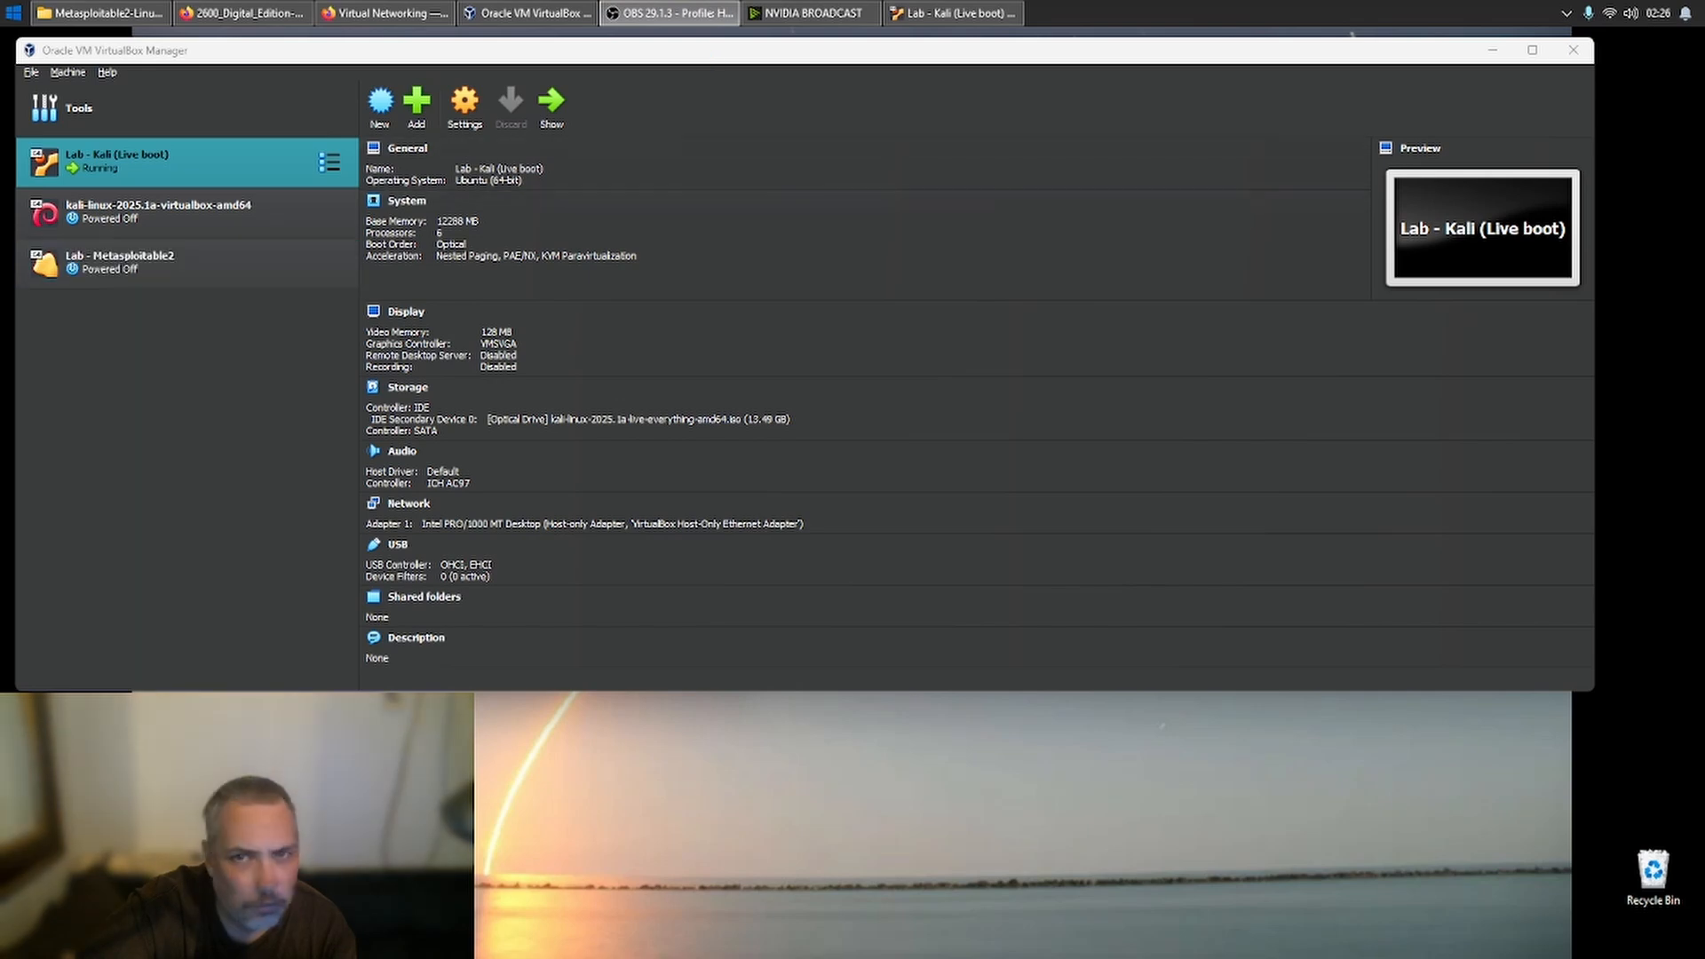
left_click(998, 8)
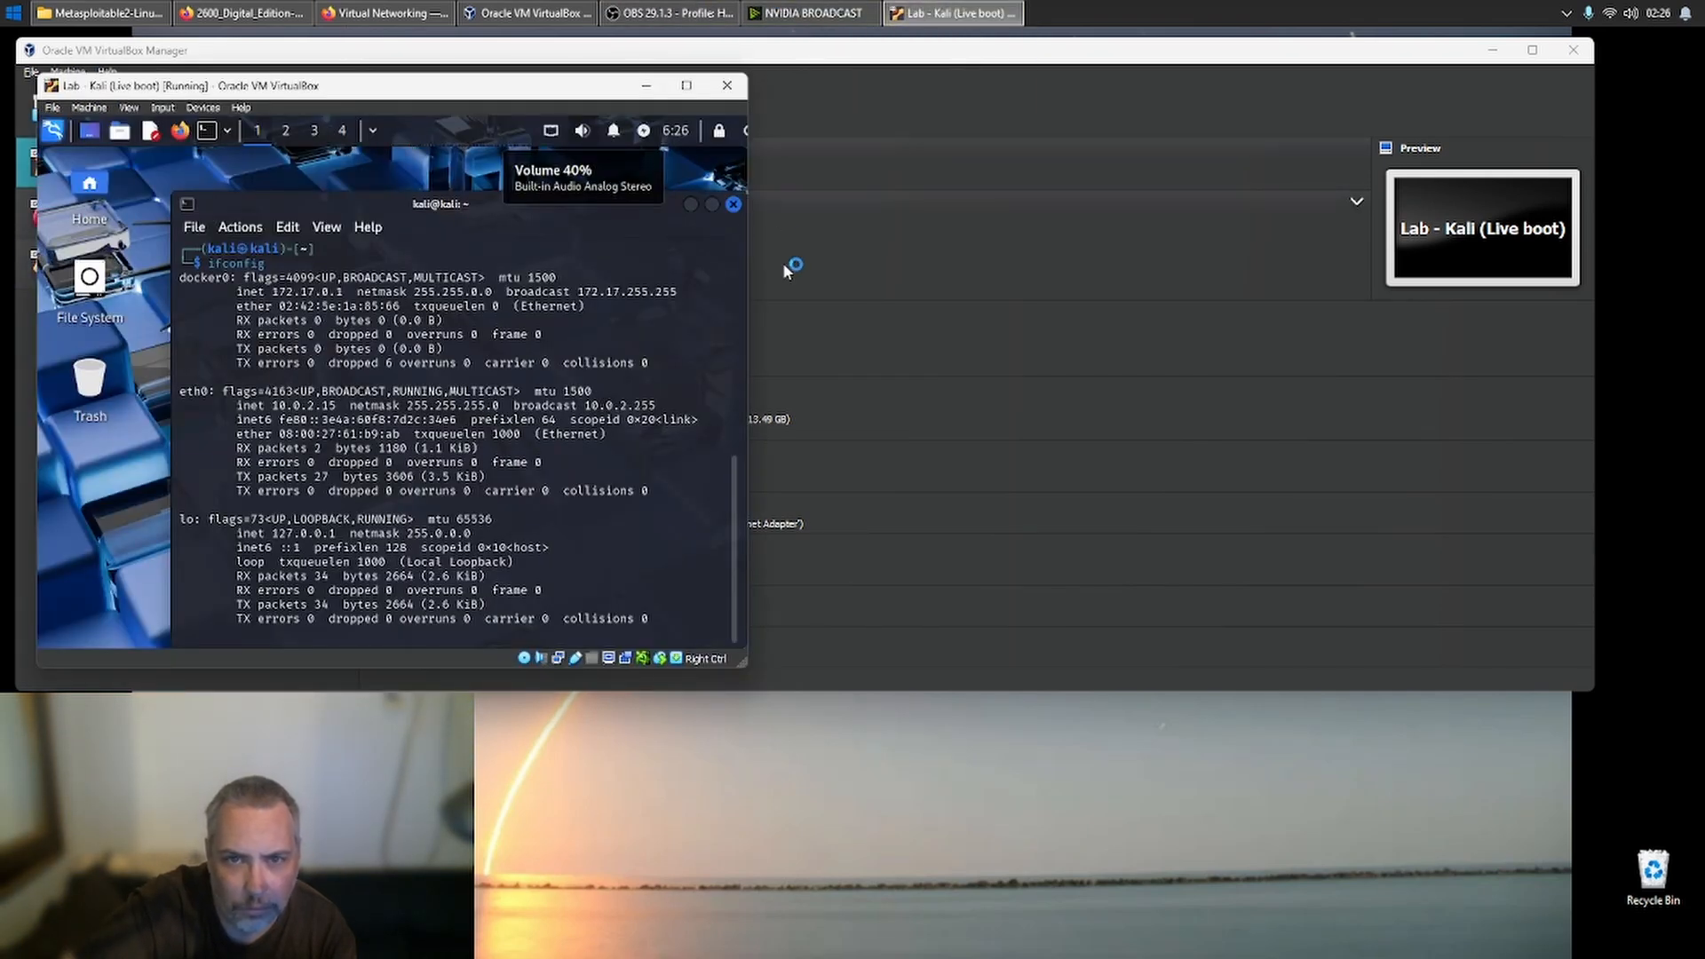
scroll(492, 356, "up", 7)
scroll(492, 355, "down", 4)
scroll(492, 355, "down", 2)
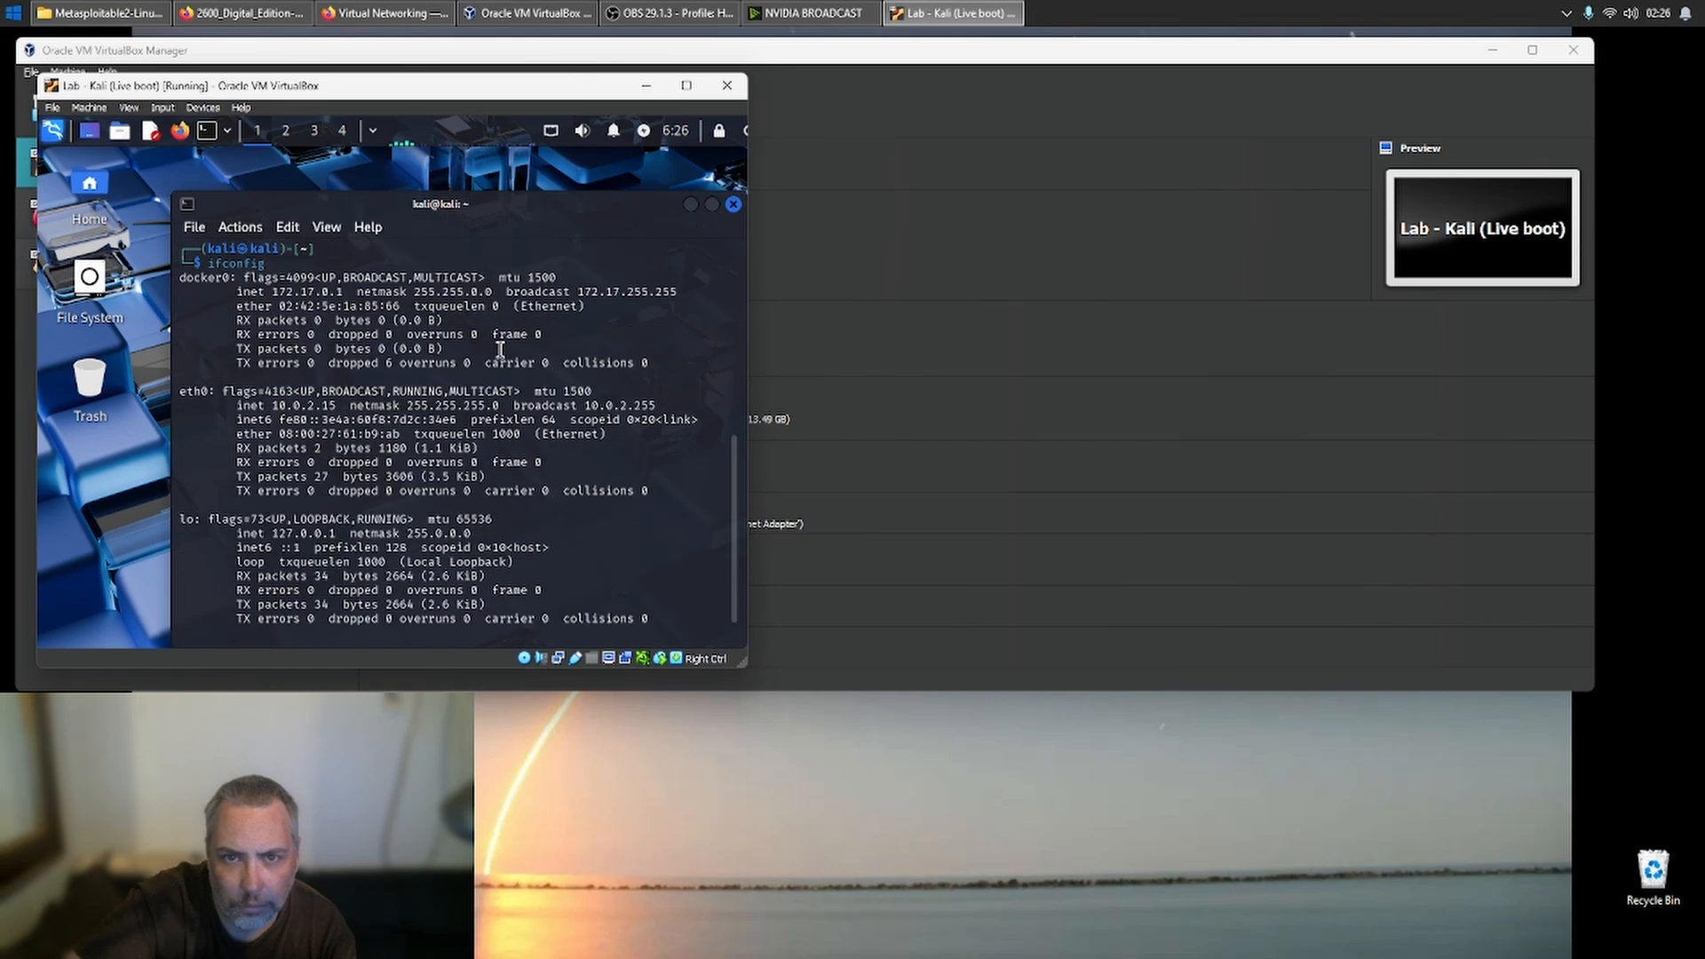
scroll(487, 382, "down", 2)
key("Up")
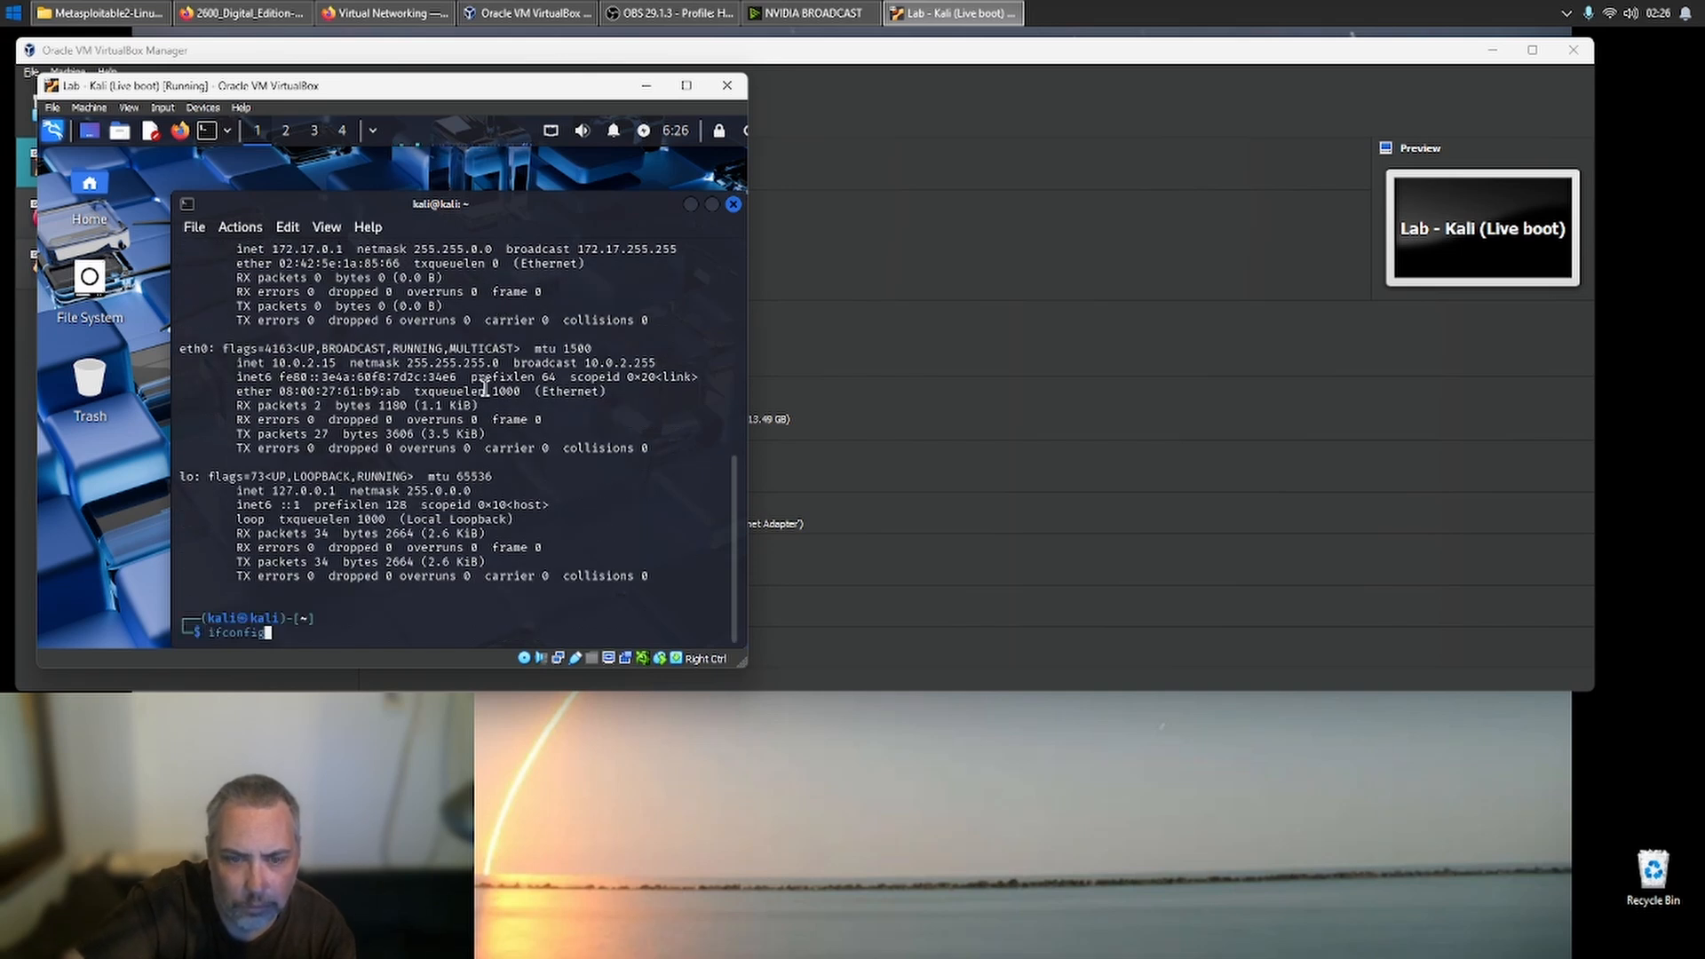
key("Return")
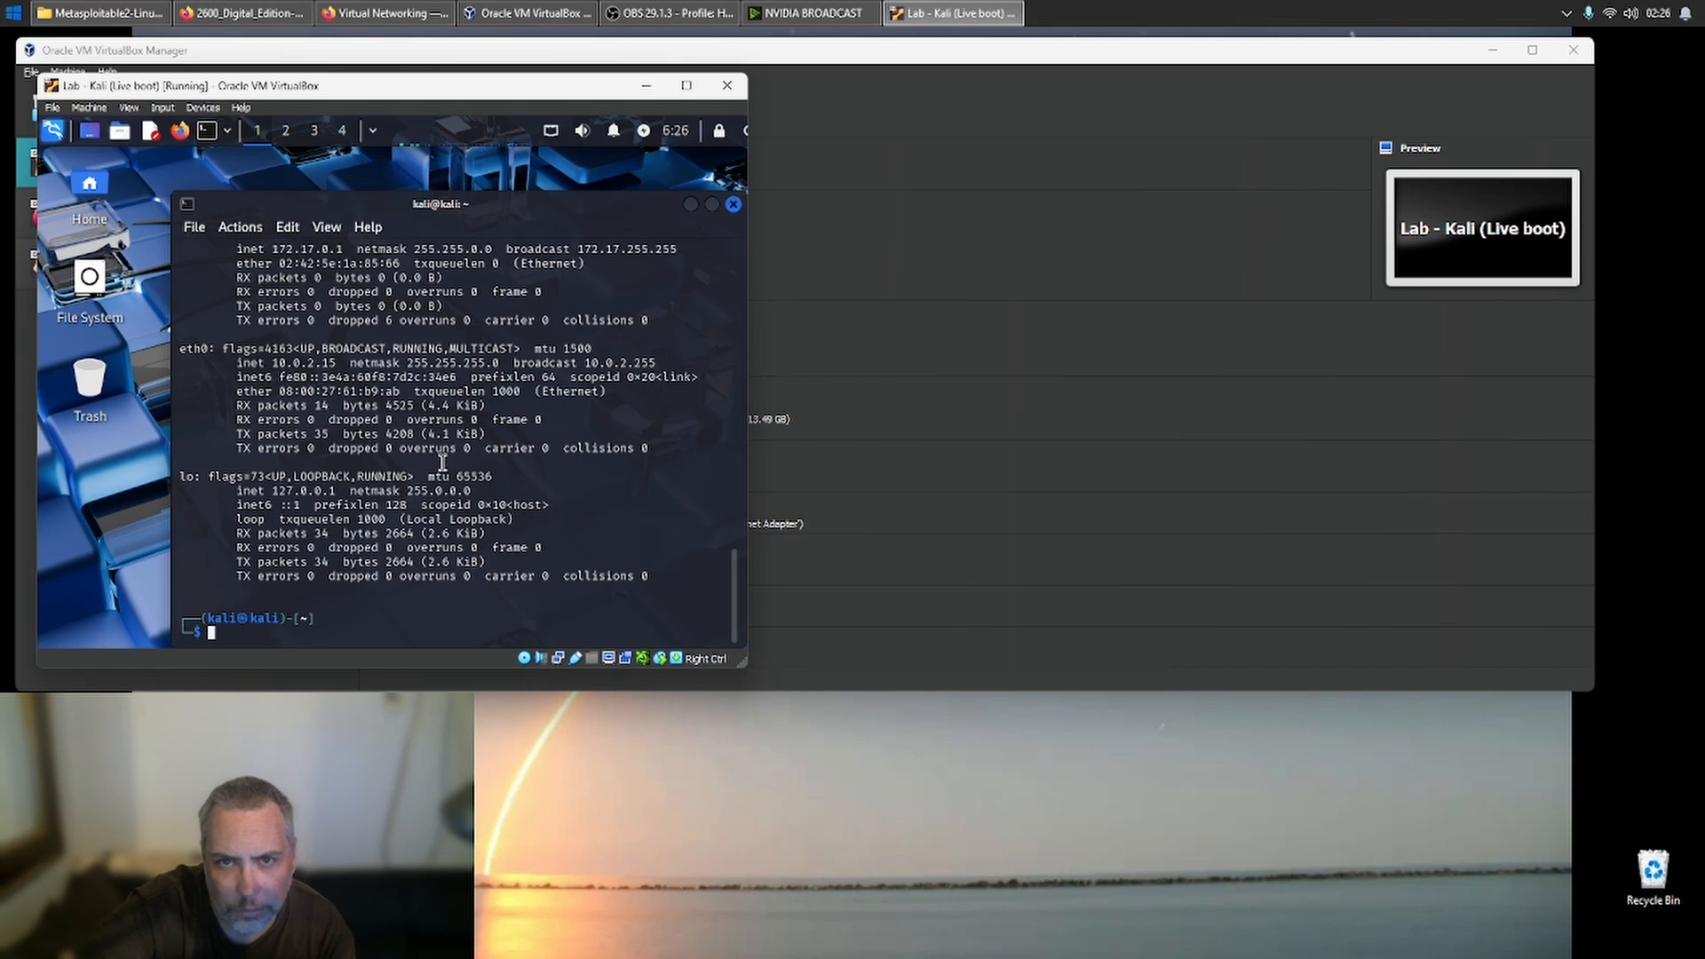
scroll(441, 462, "up", 1)
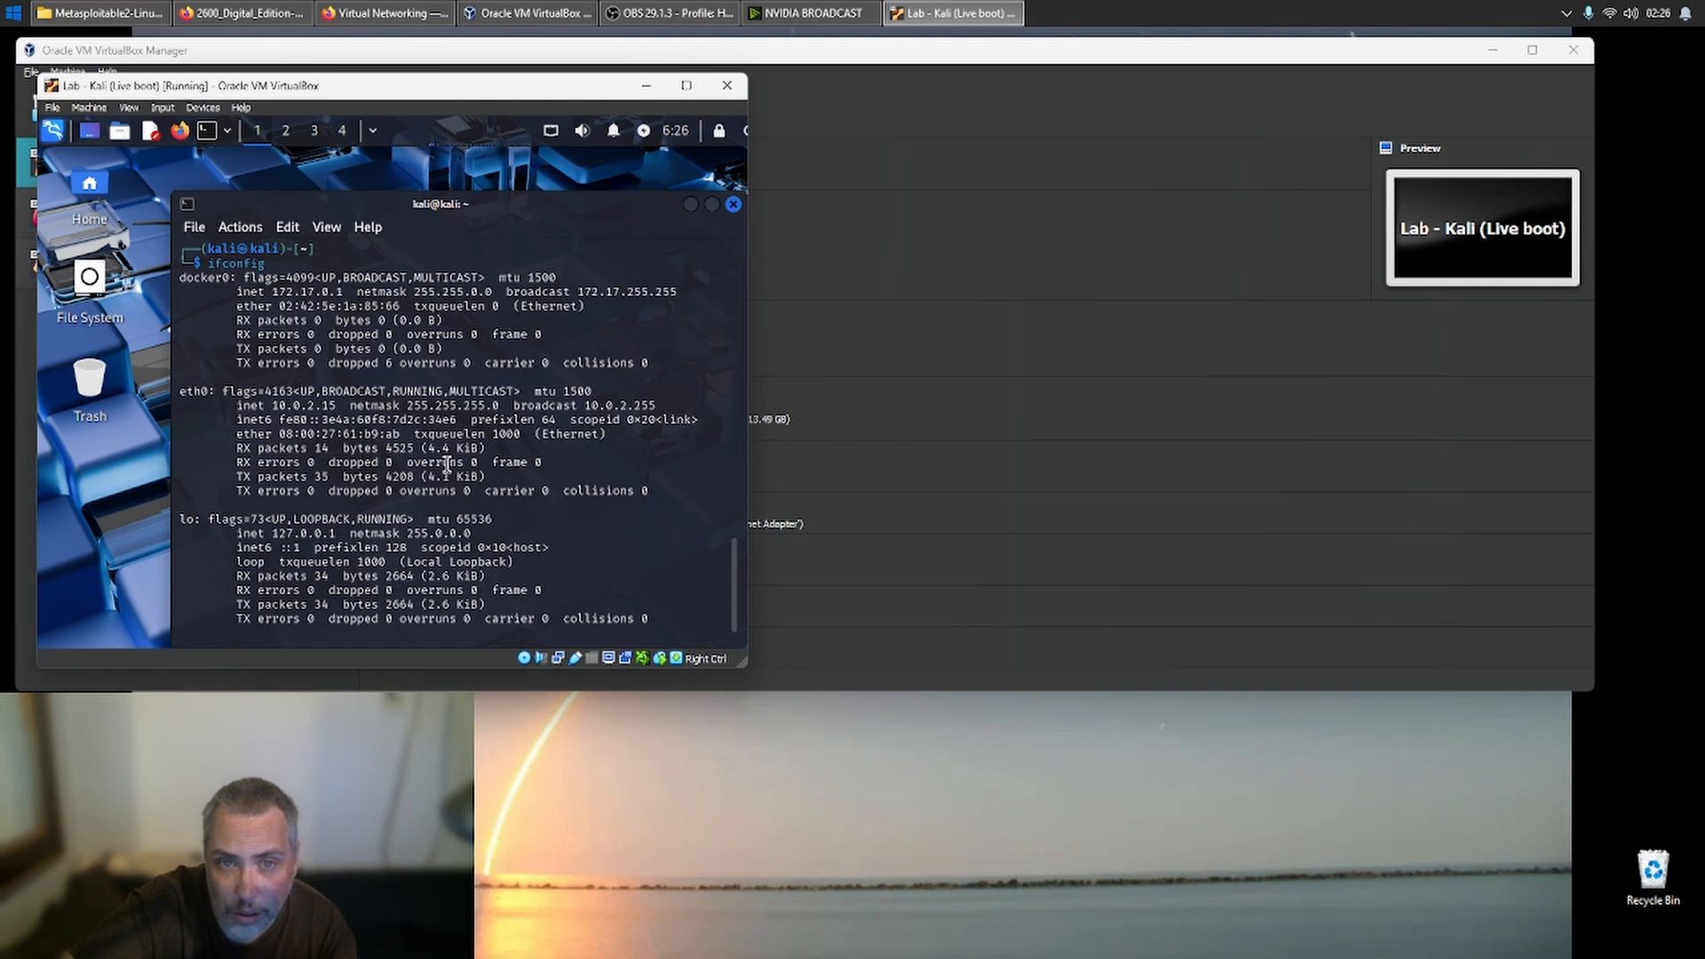
- Try attaching Adapter 1 of Lab - Kali (Live boot) to Bridged Adapter, consult the browser, and discard the changed settings
left_click(901, 189)
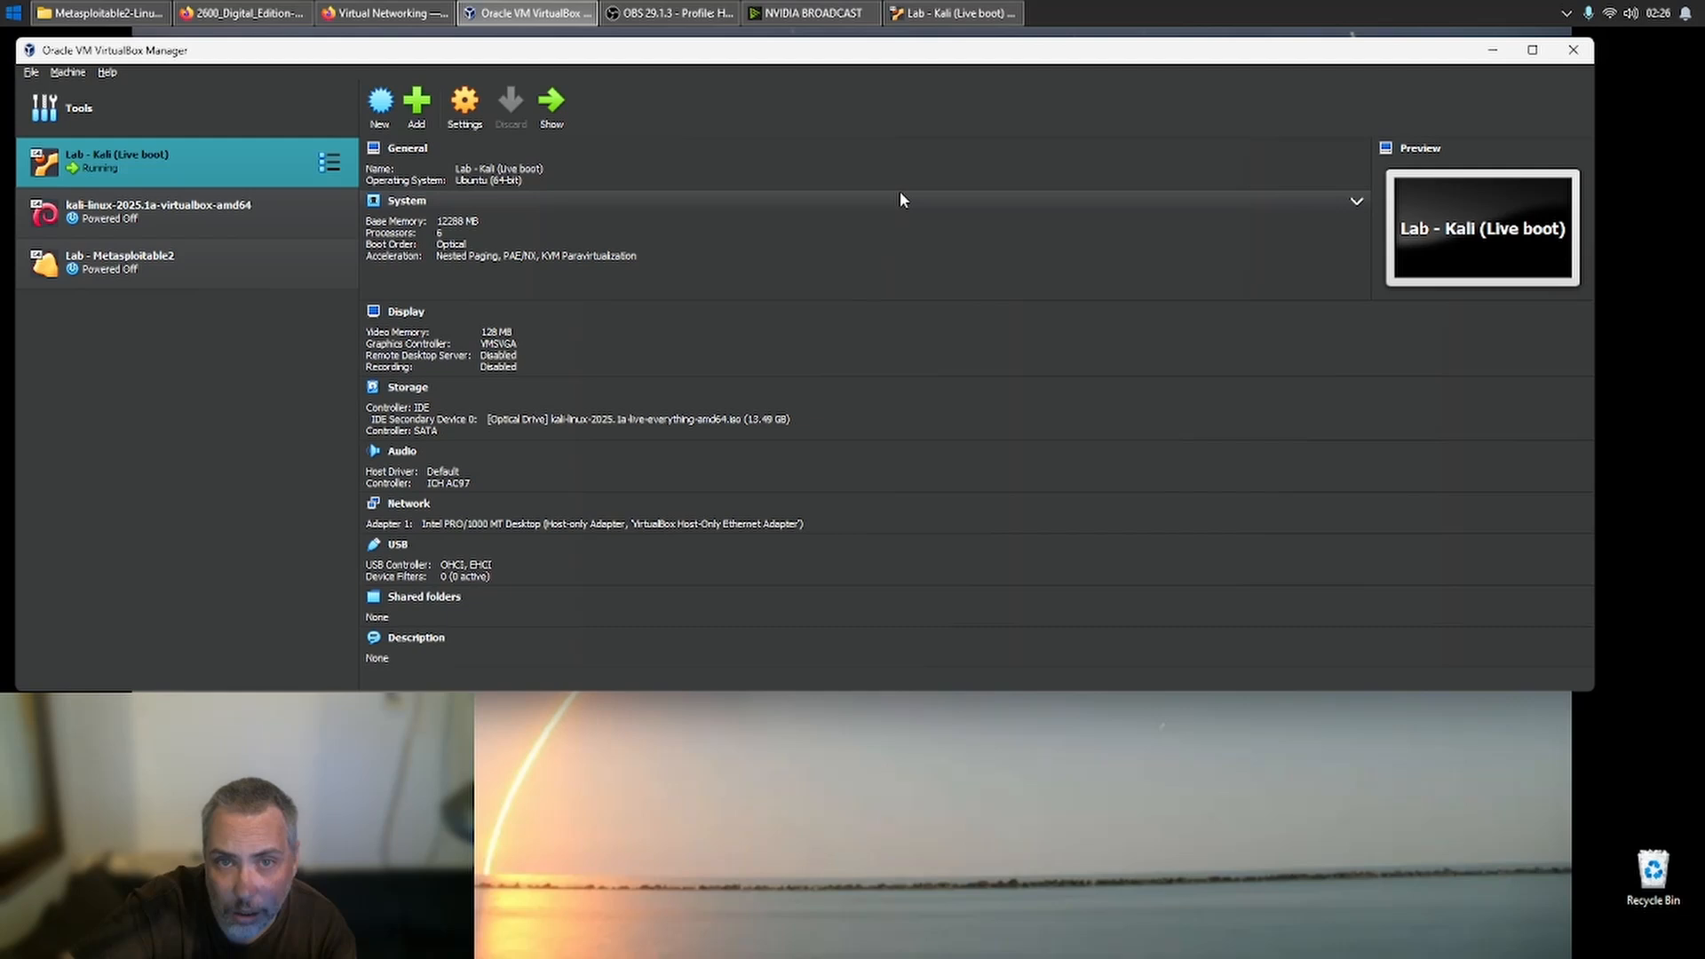
left_click(462, 114)
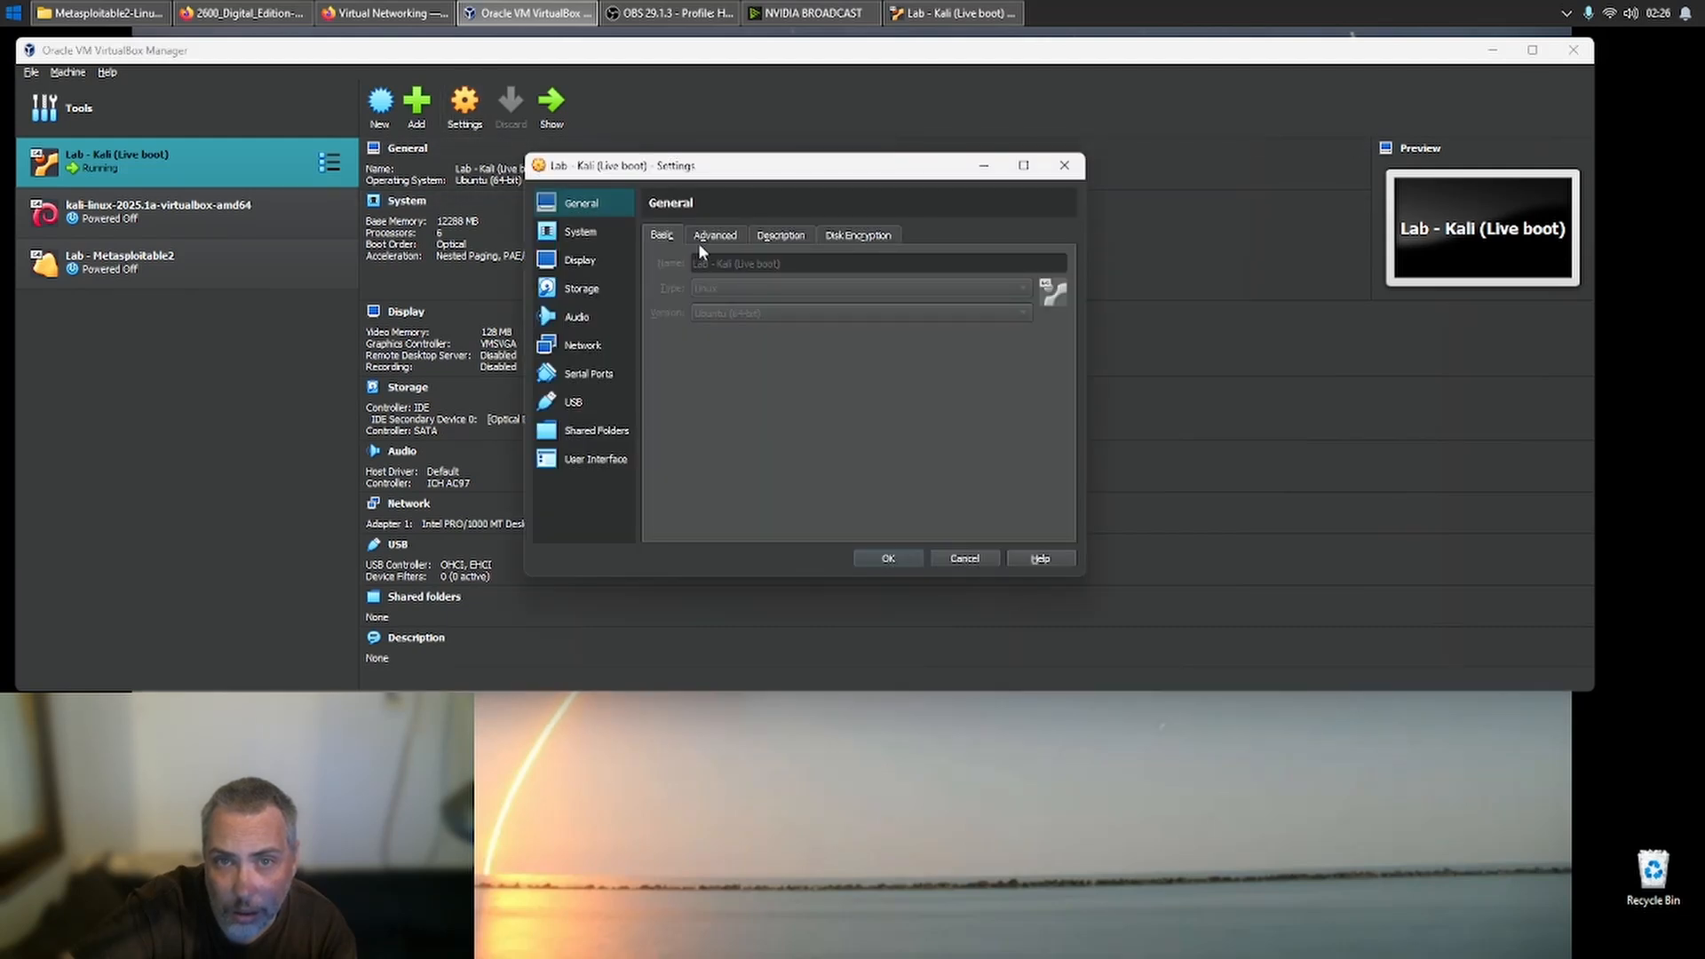
left_click(599, 351)
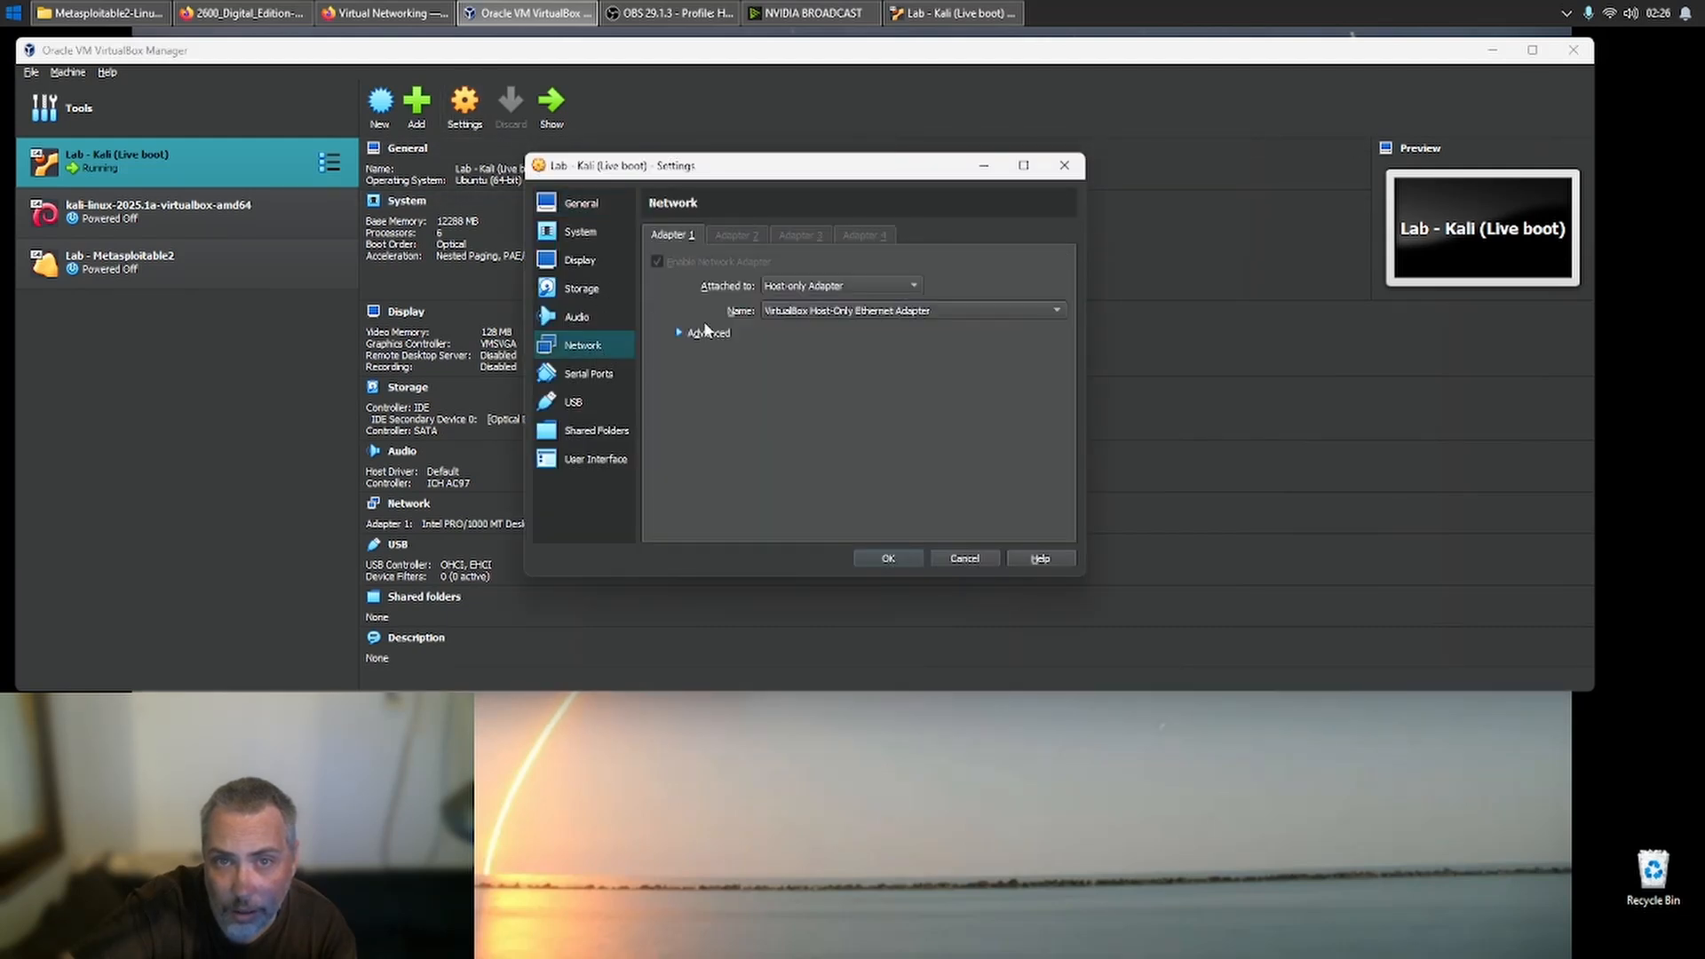
left_click(840, 288)
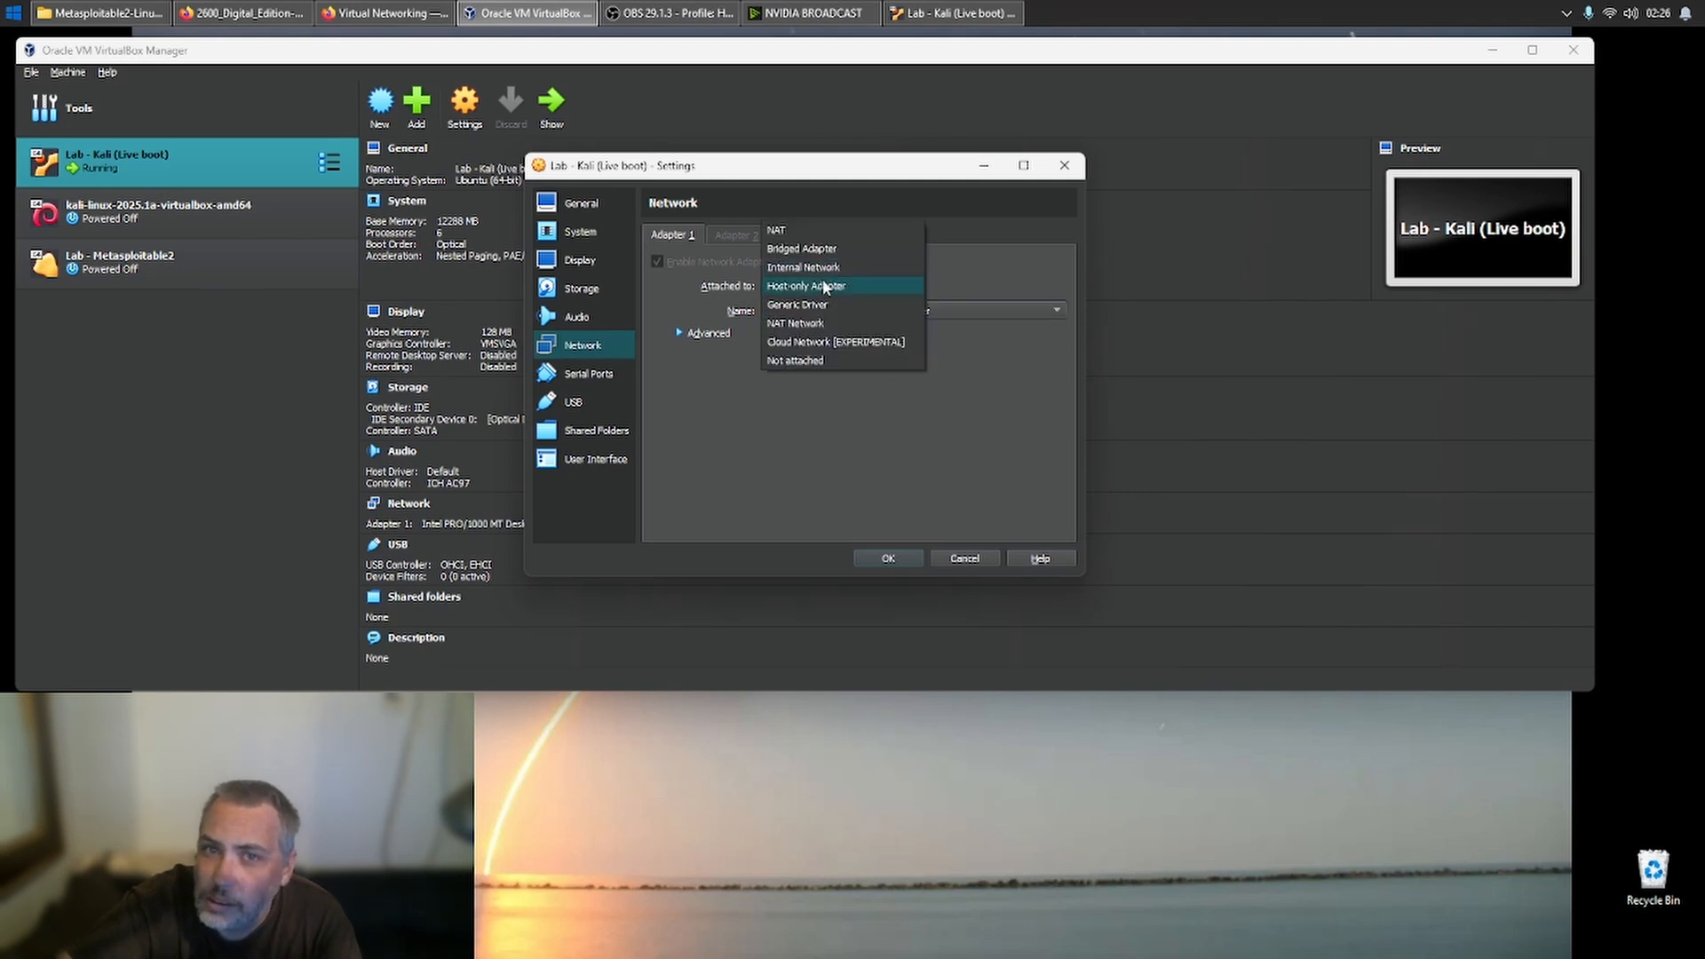
left_click(835, 249)
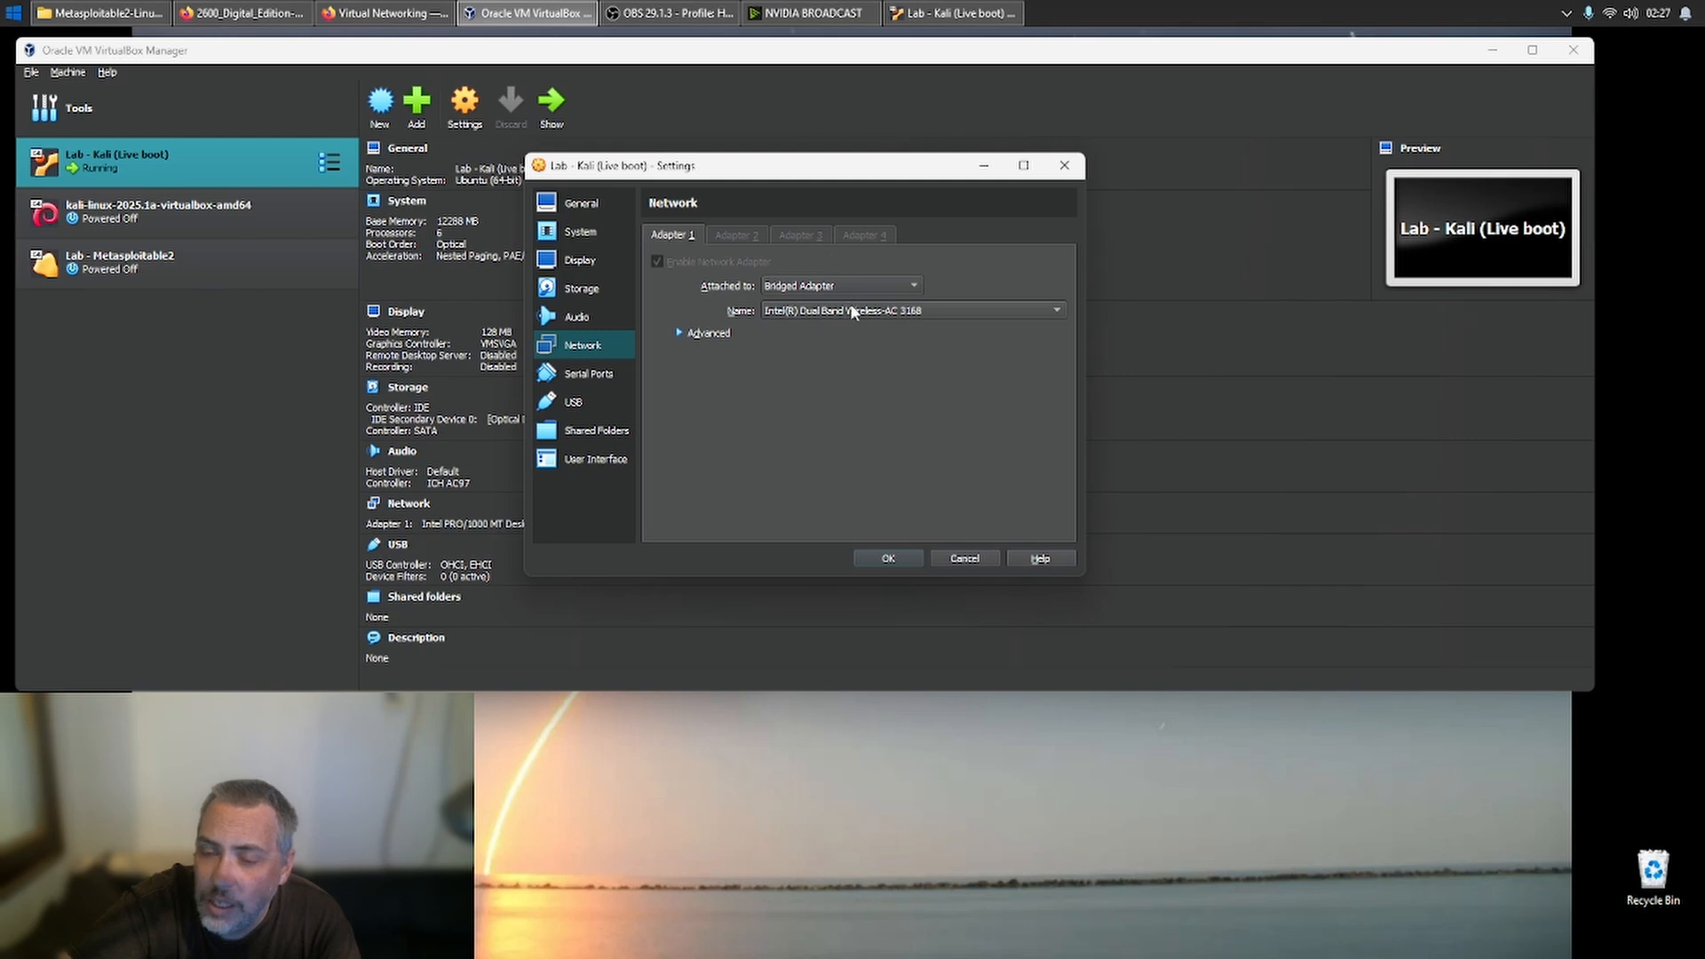
left_click(359, 12)
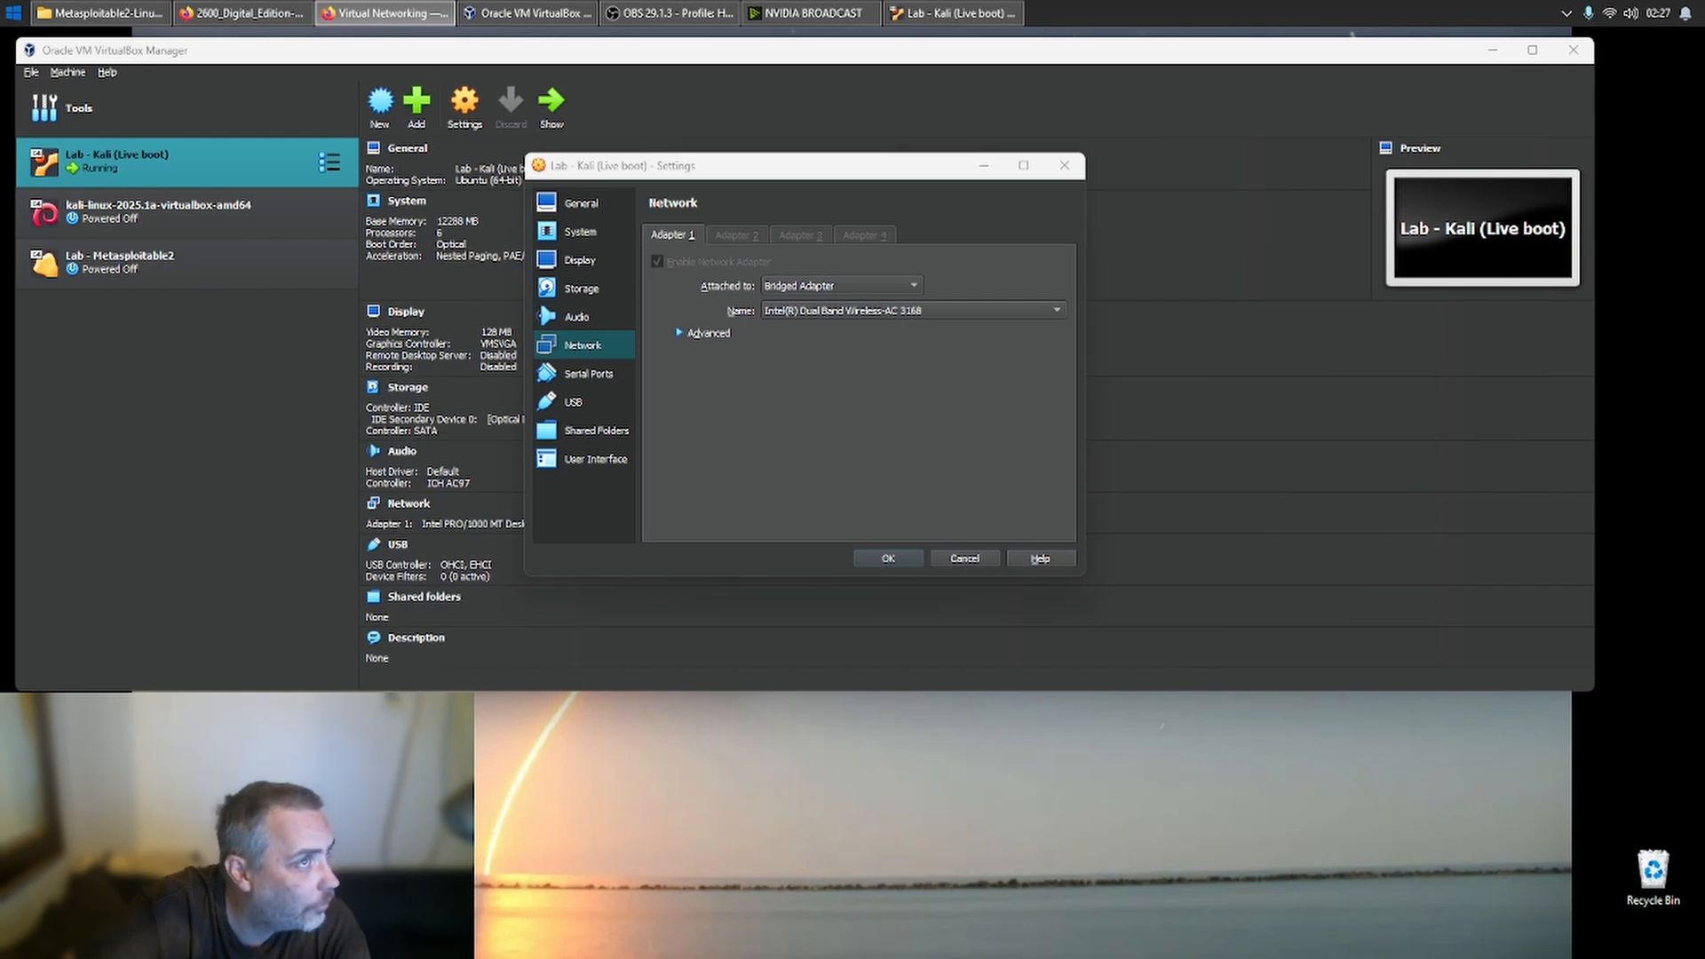
key("ctrl+t")
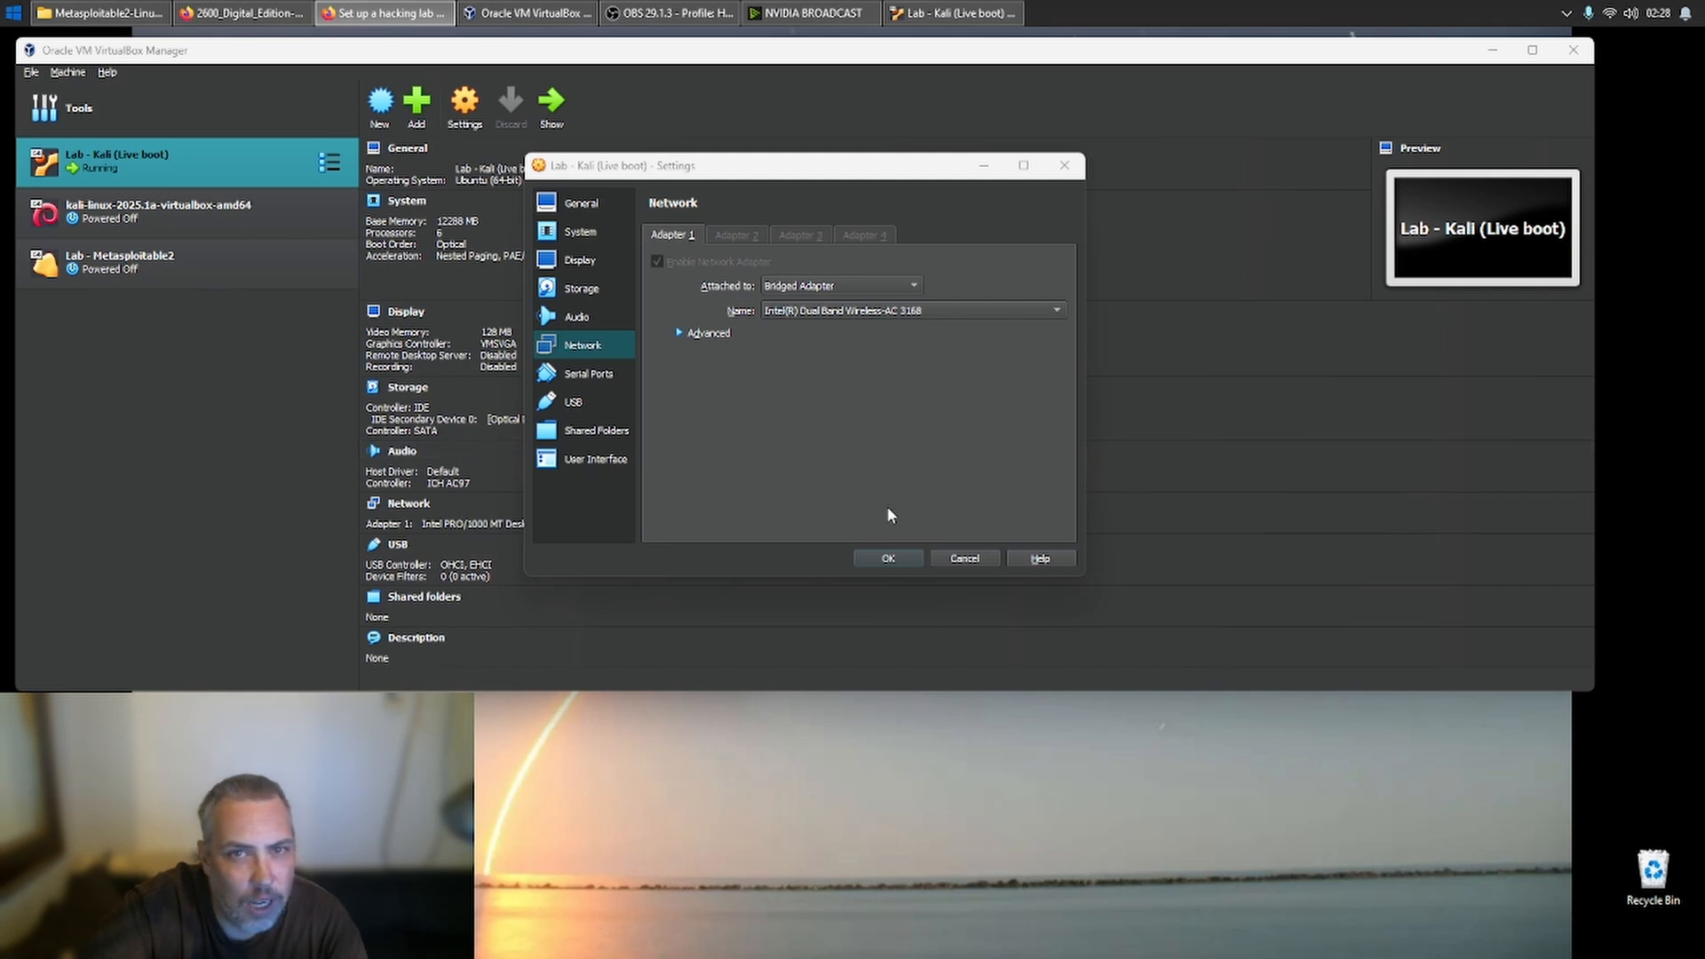
left_click(970, 559)
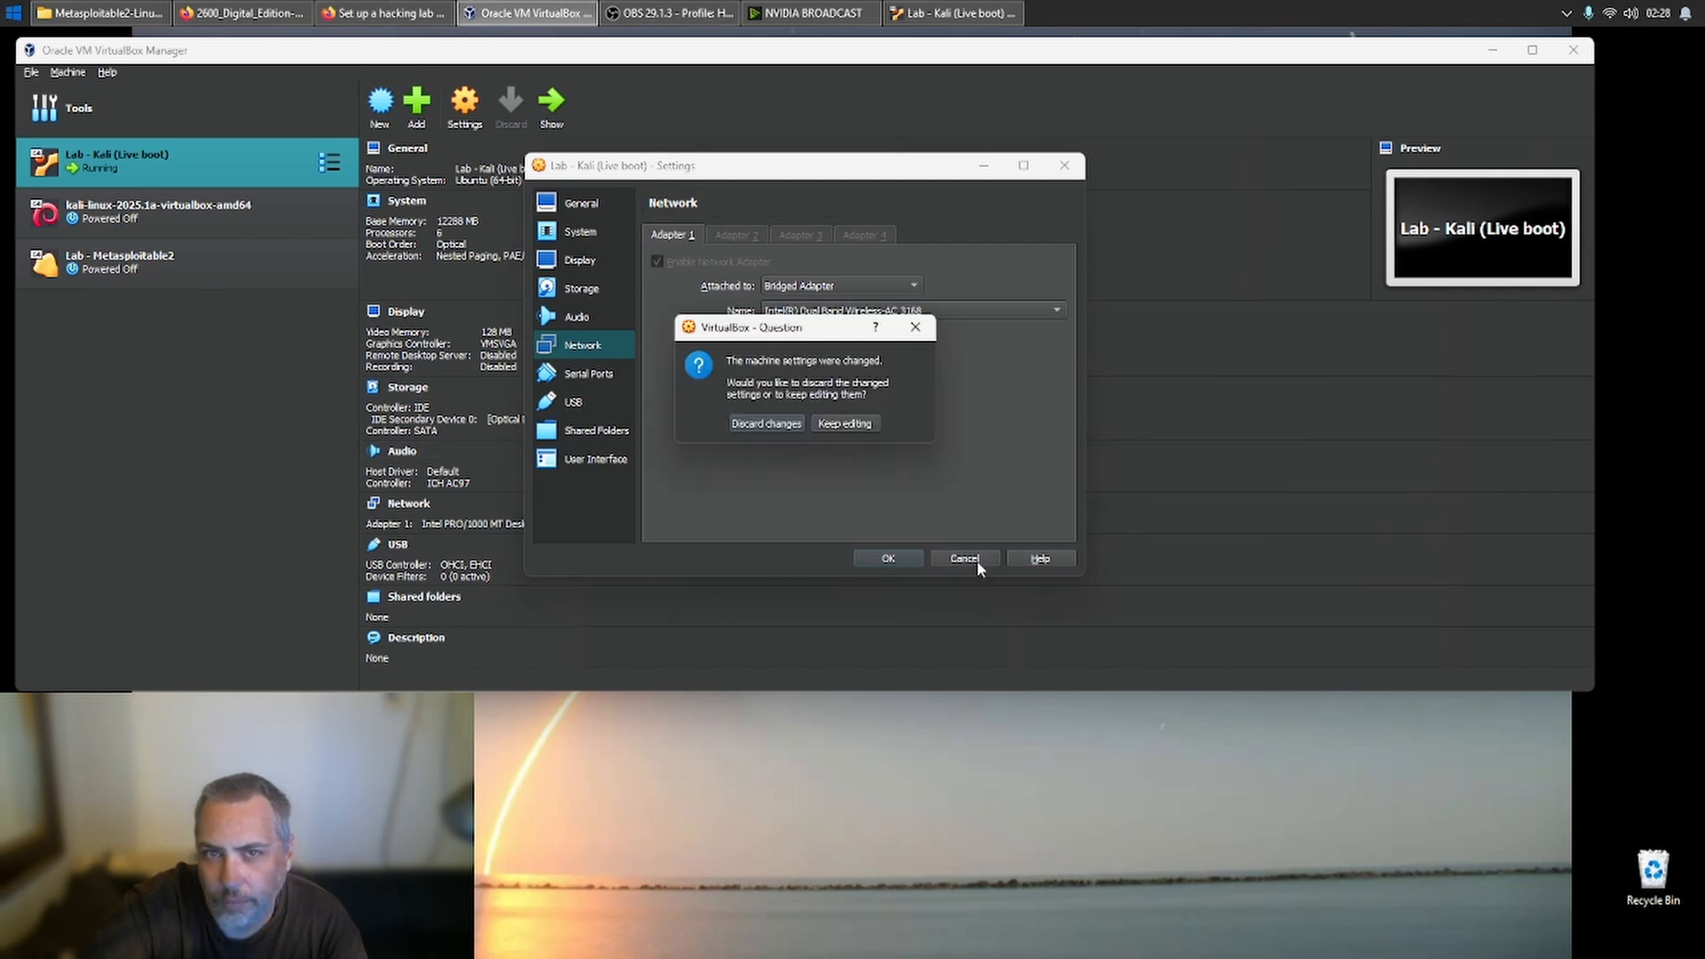
left_click(768, 425)
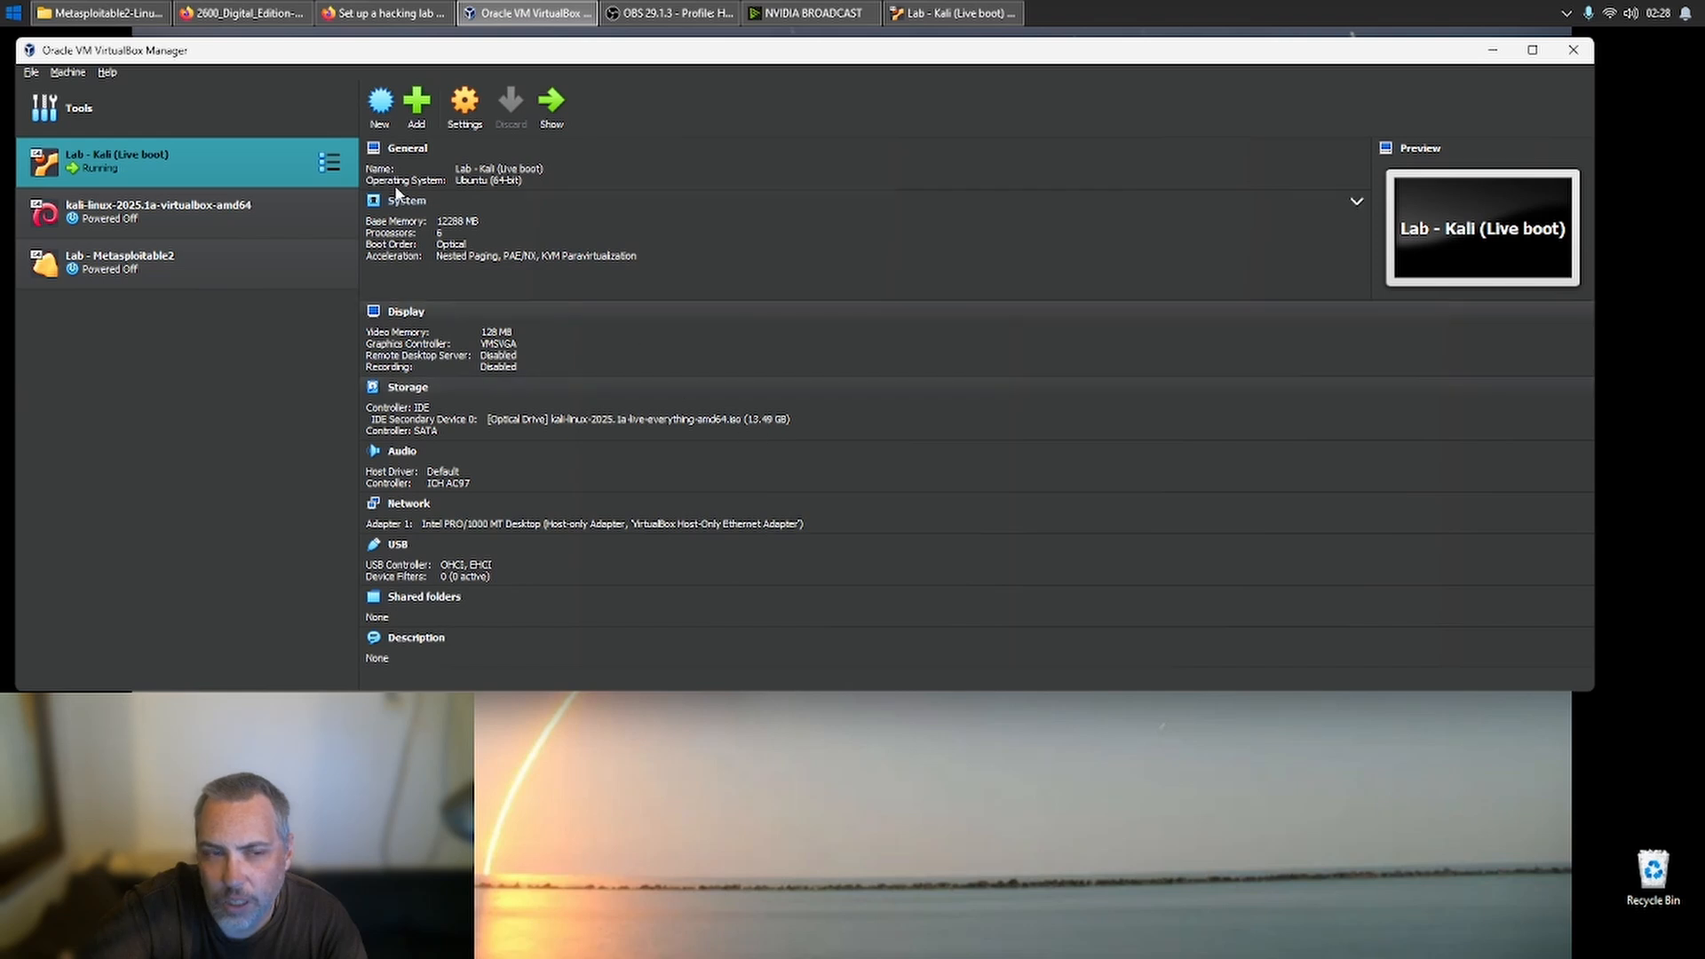
- Open the Network Manager to list the configured virtual networks
left_click(66, 73)
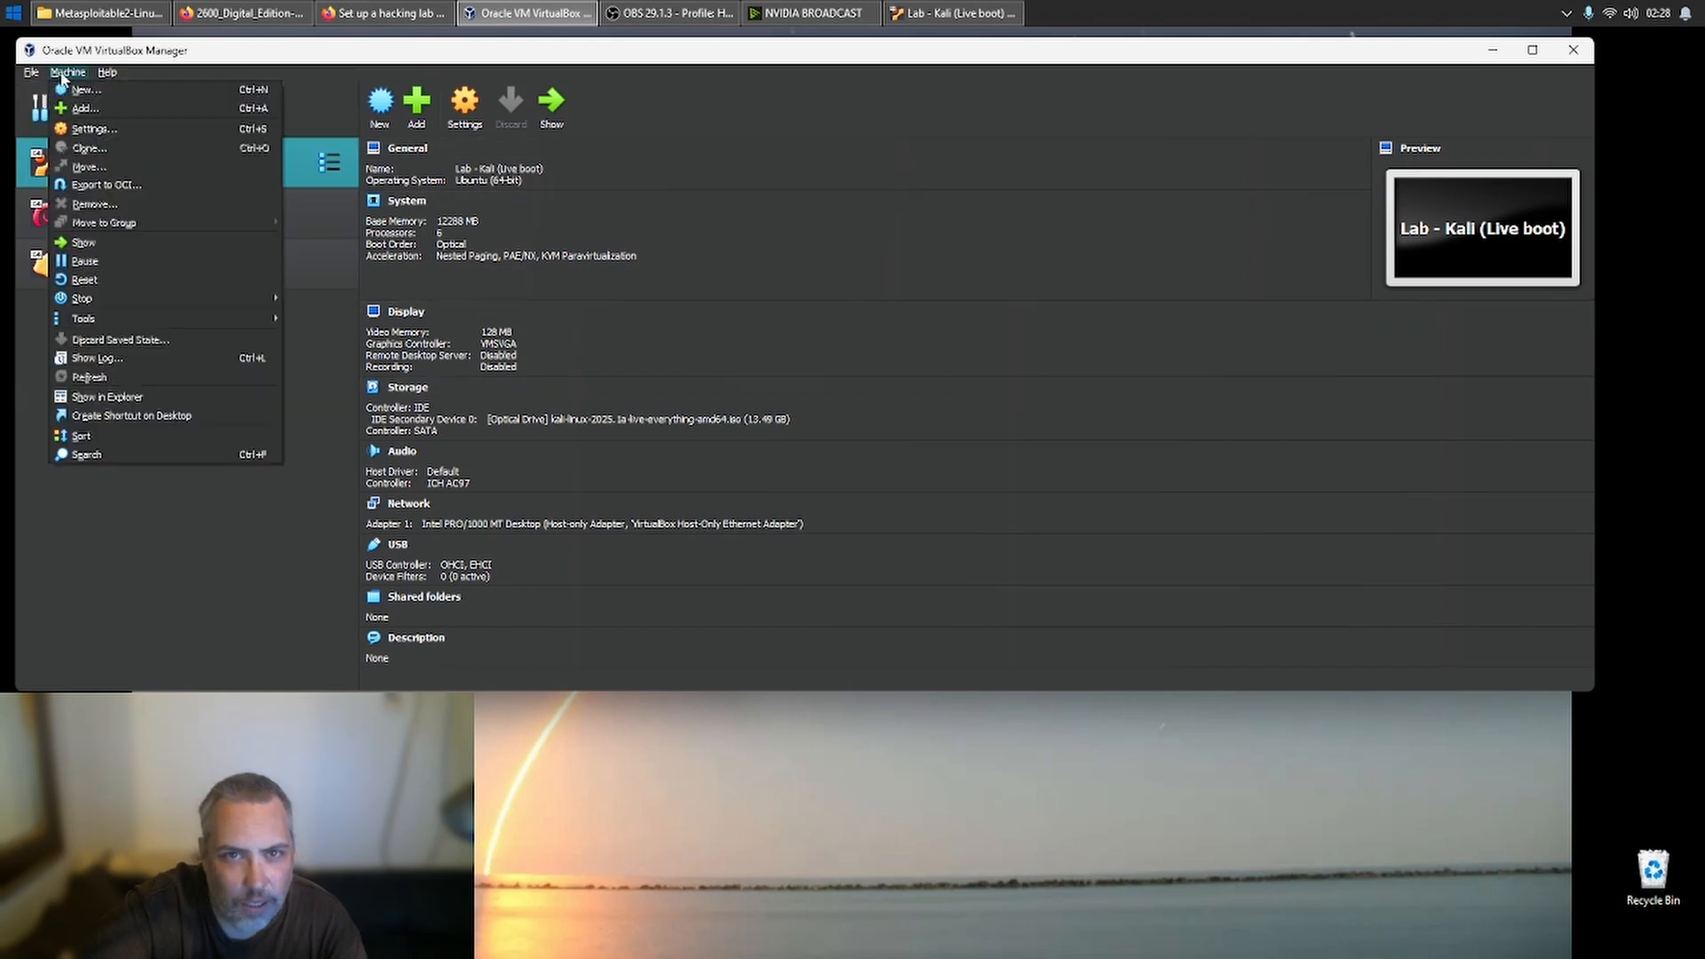
mouse_move(33, 75)
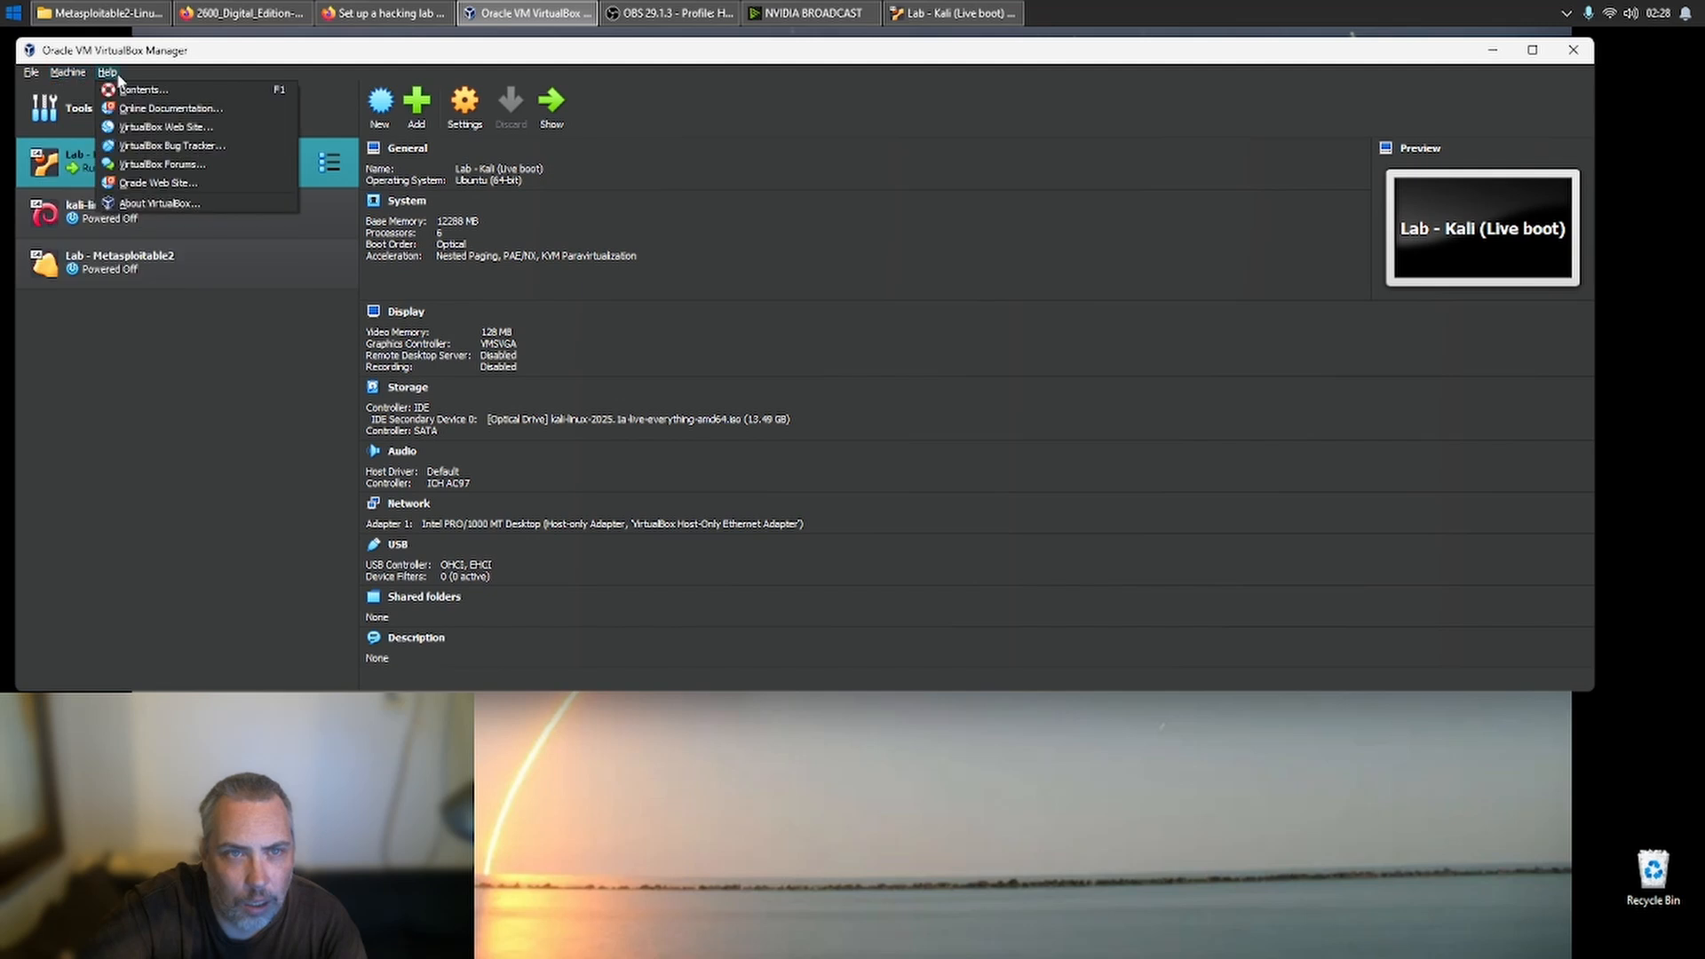
left_click(98, 115)
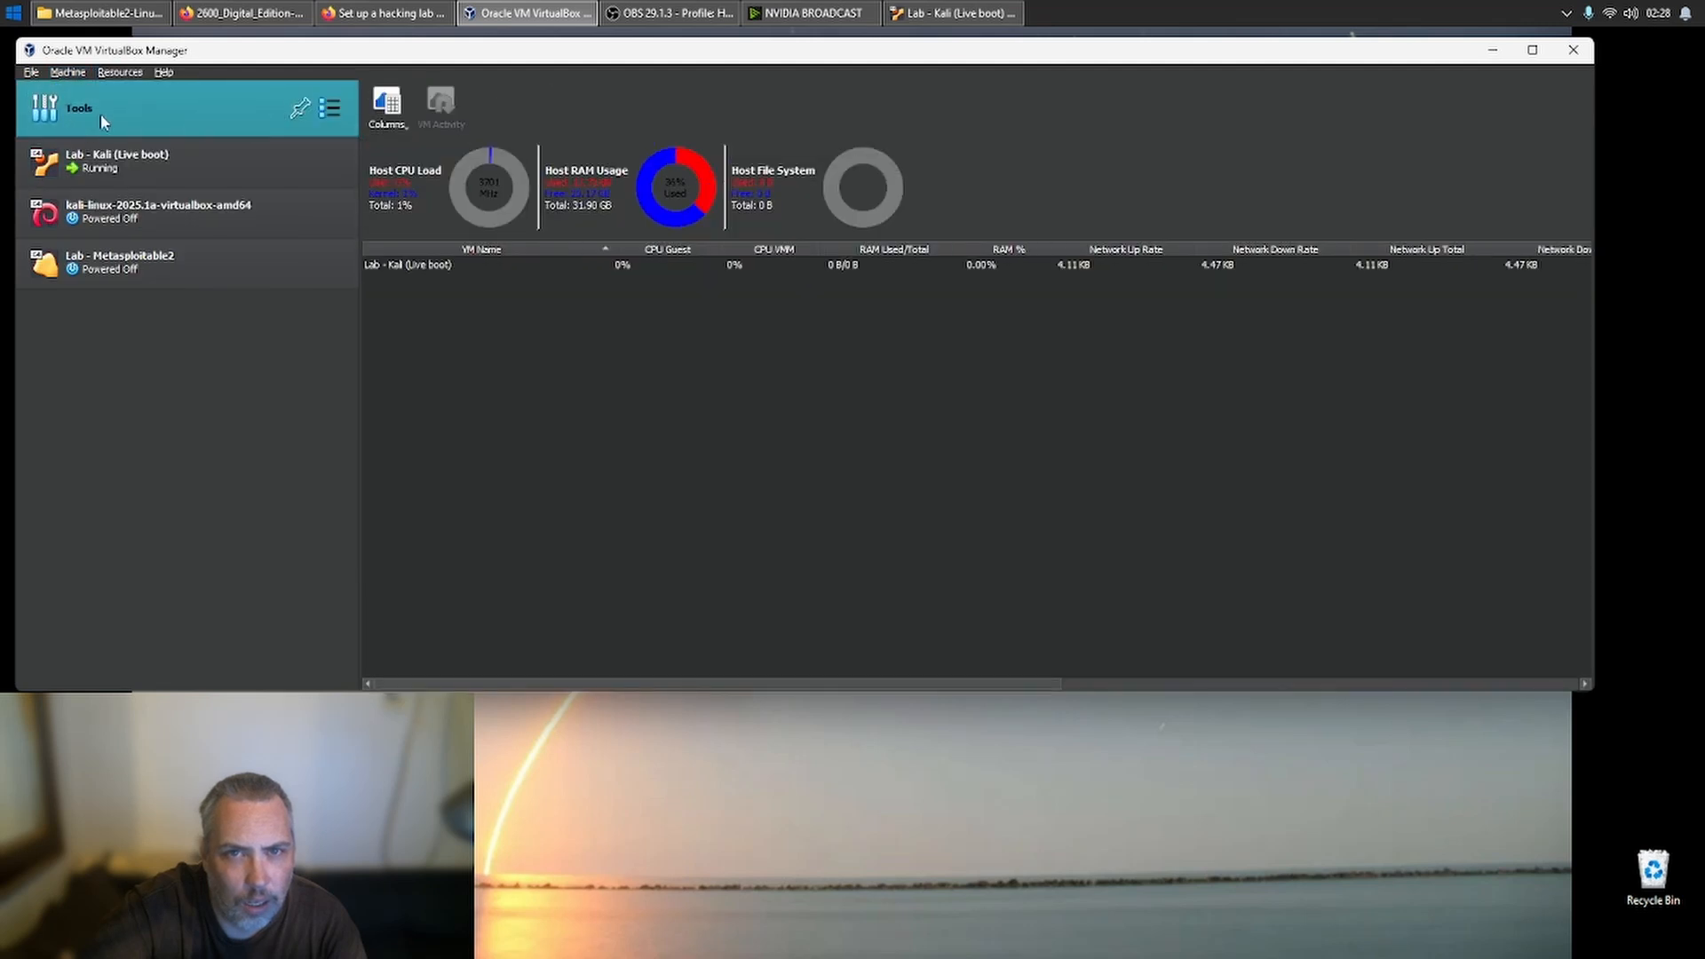
right_click(102, 118)
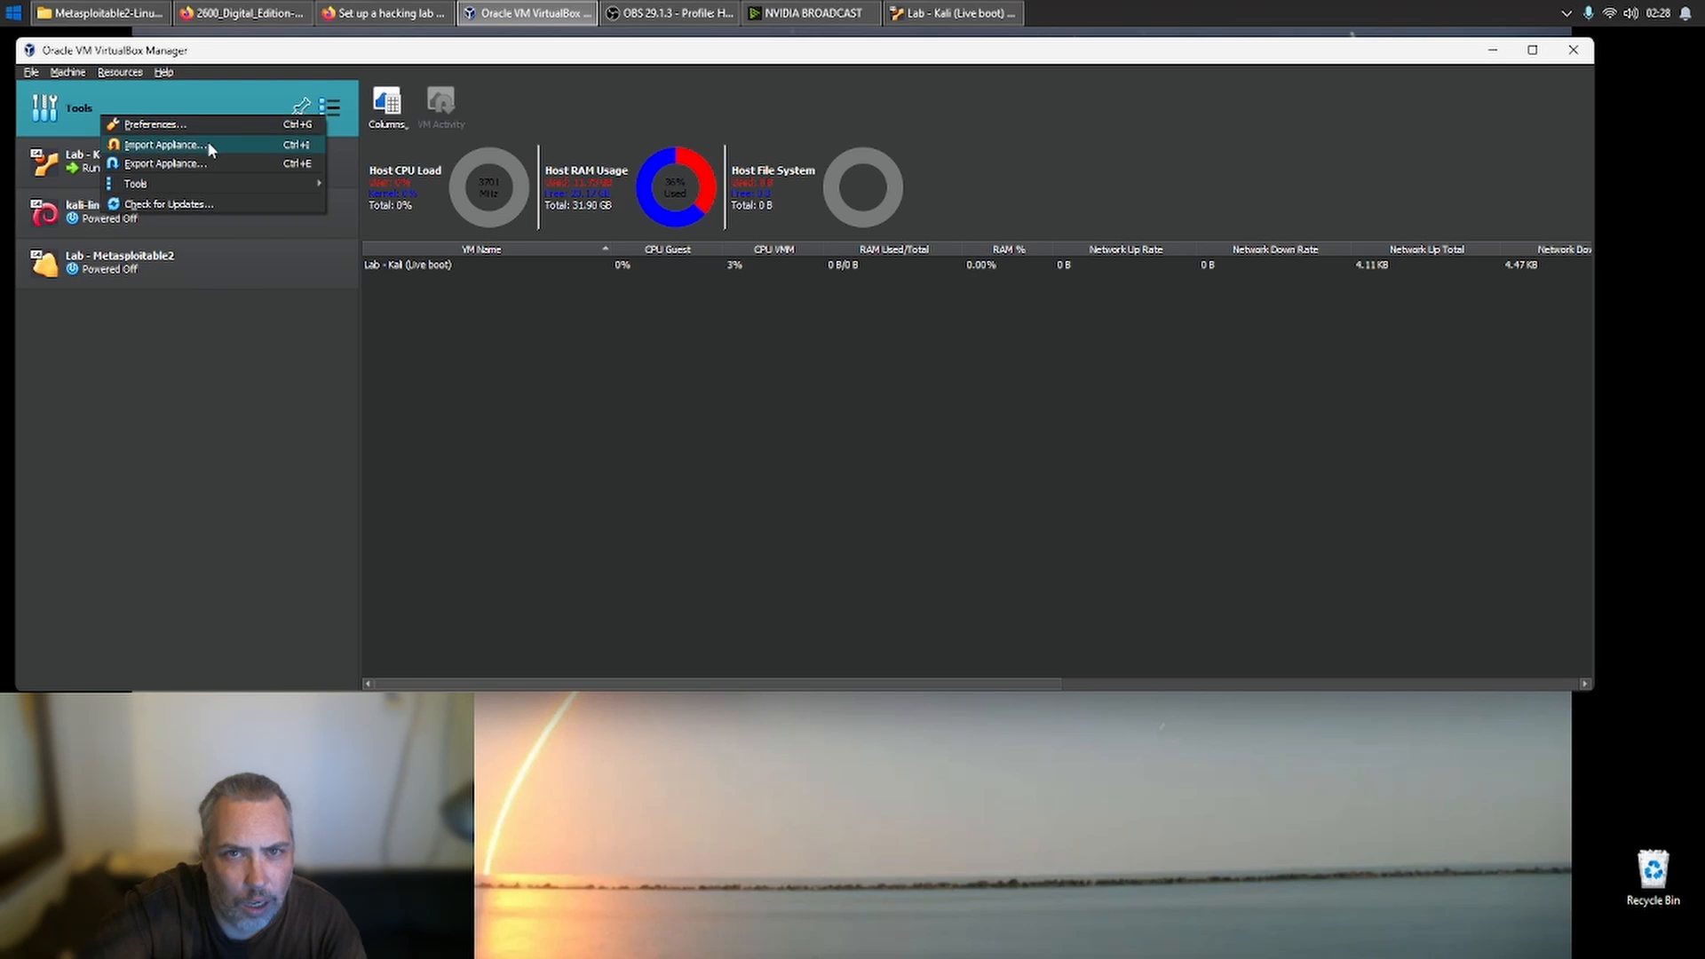
mouse_move(202, 184)
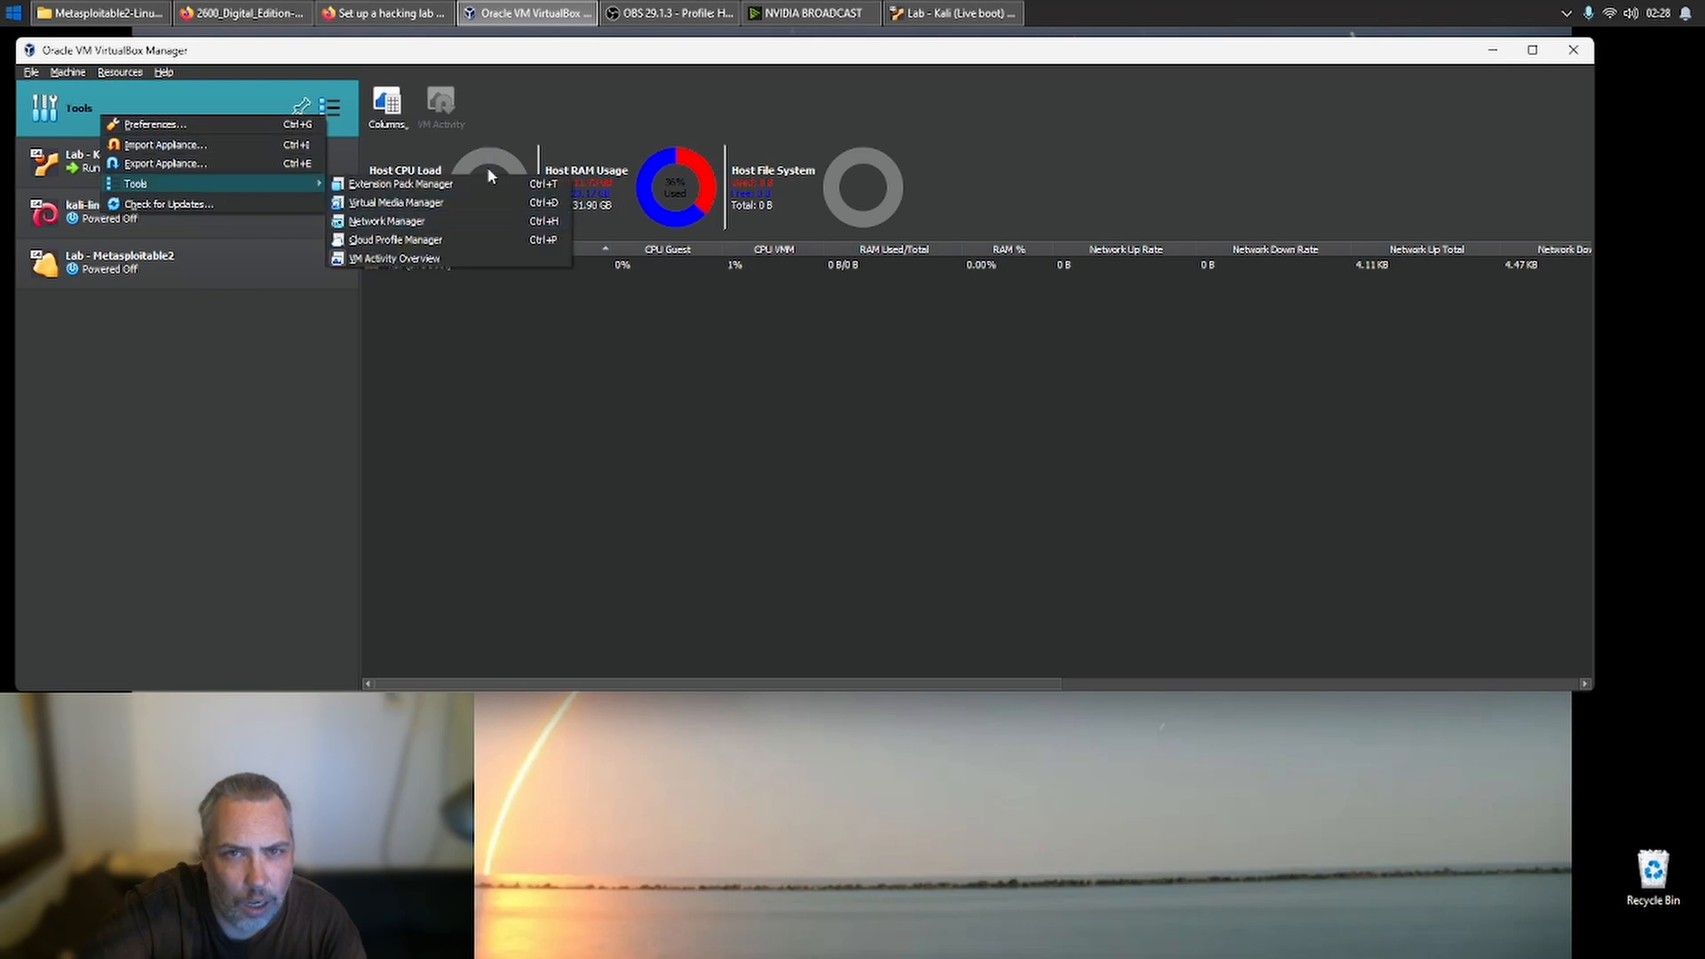
left_click(474, 218)
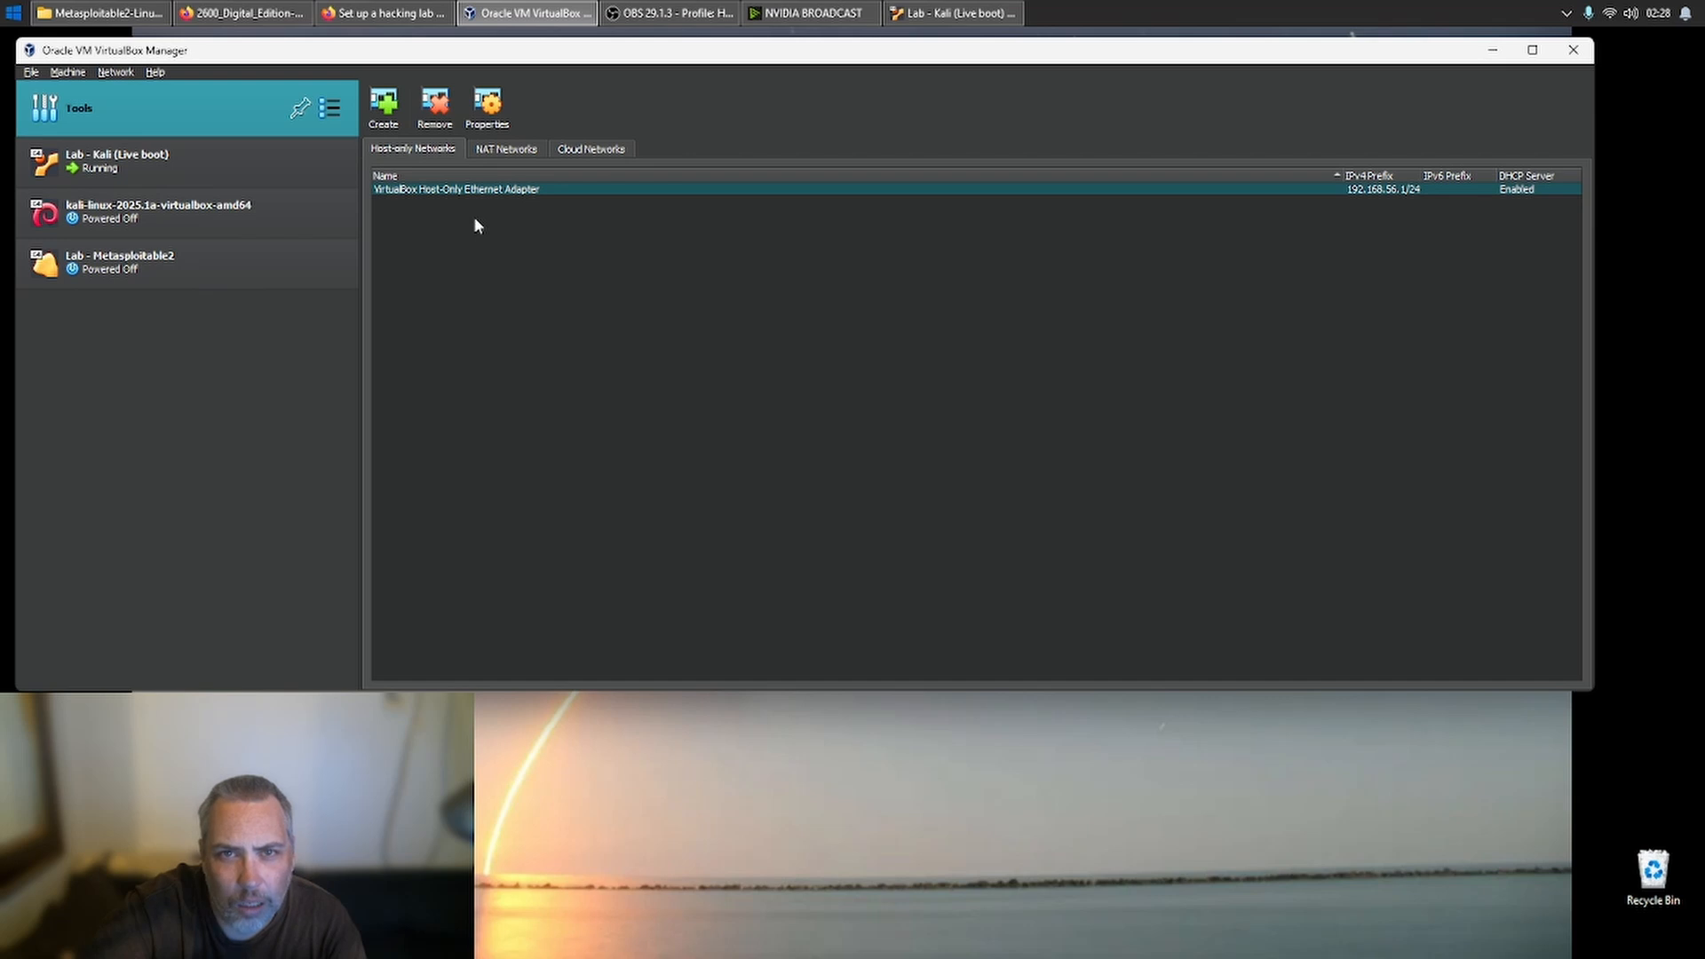
- Set the IPv4 prefix of the NAT network NatNetwork to 20.0.2.0/24 and apply the change
left_click(500, 151)
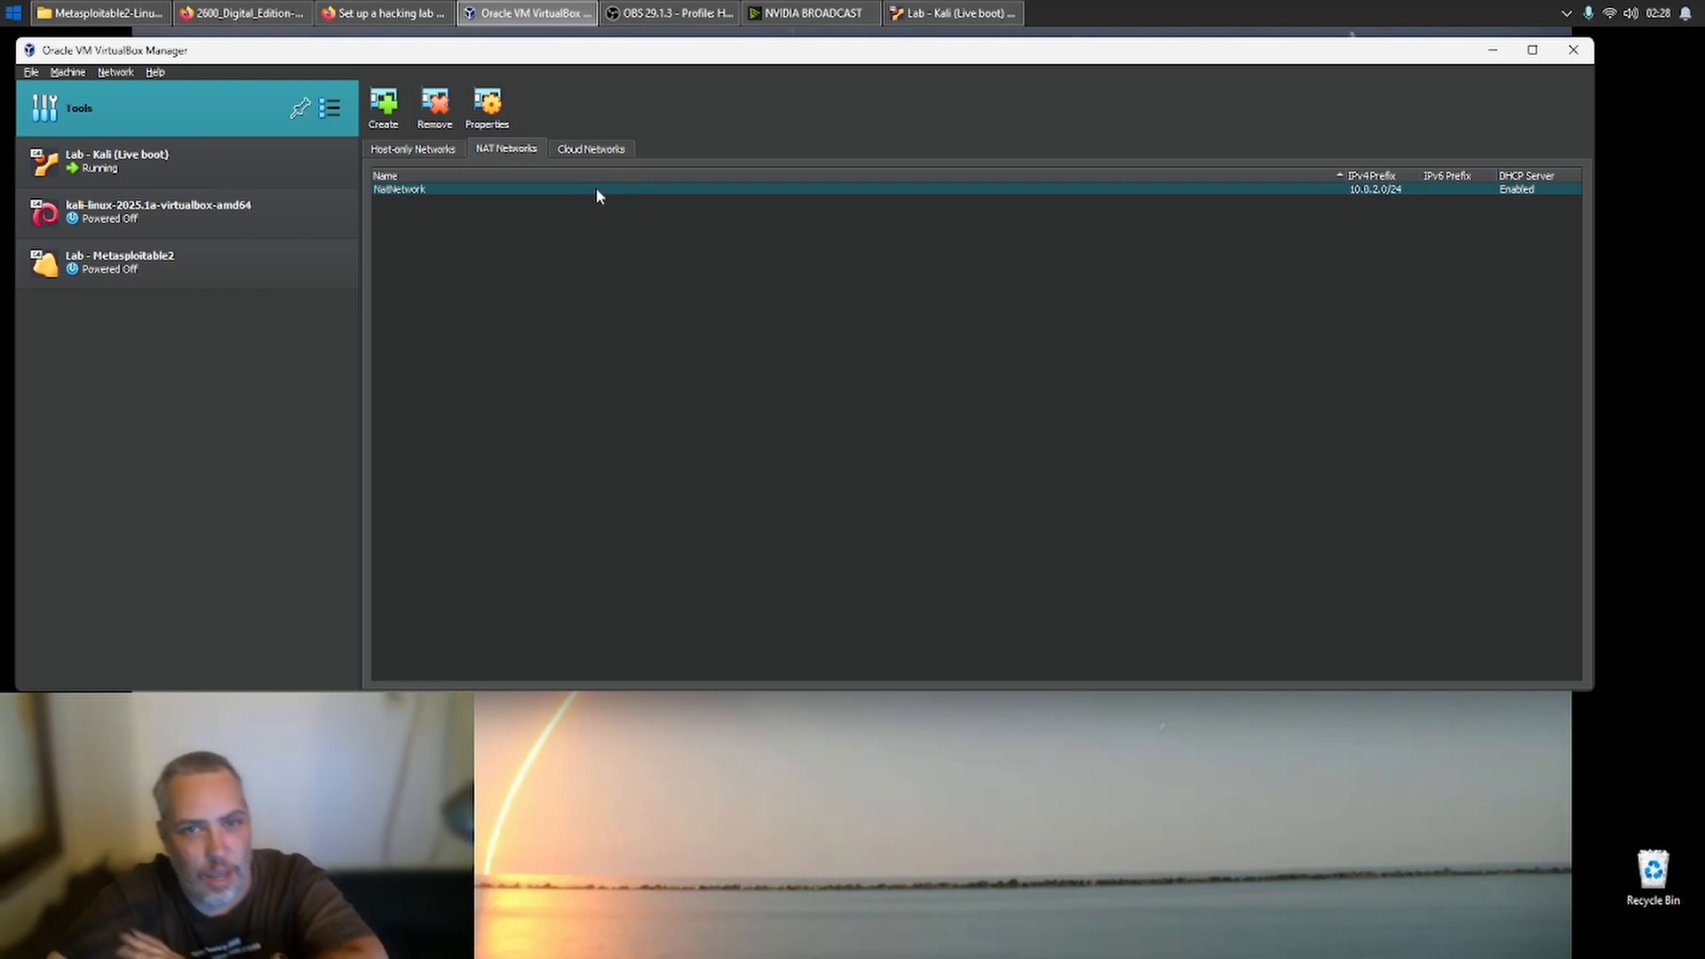
mouse_move(587, 190)
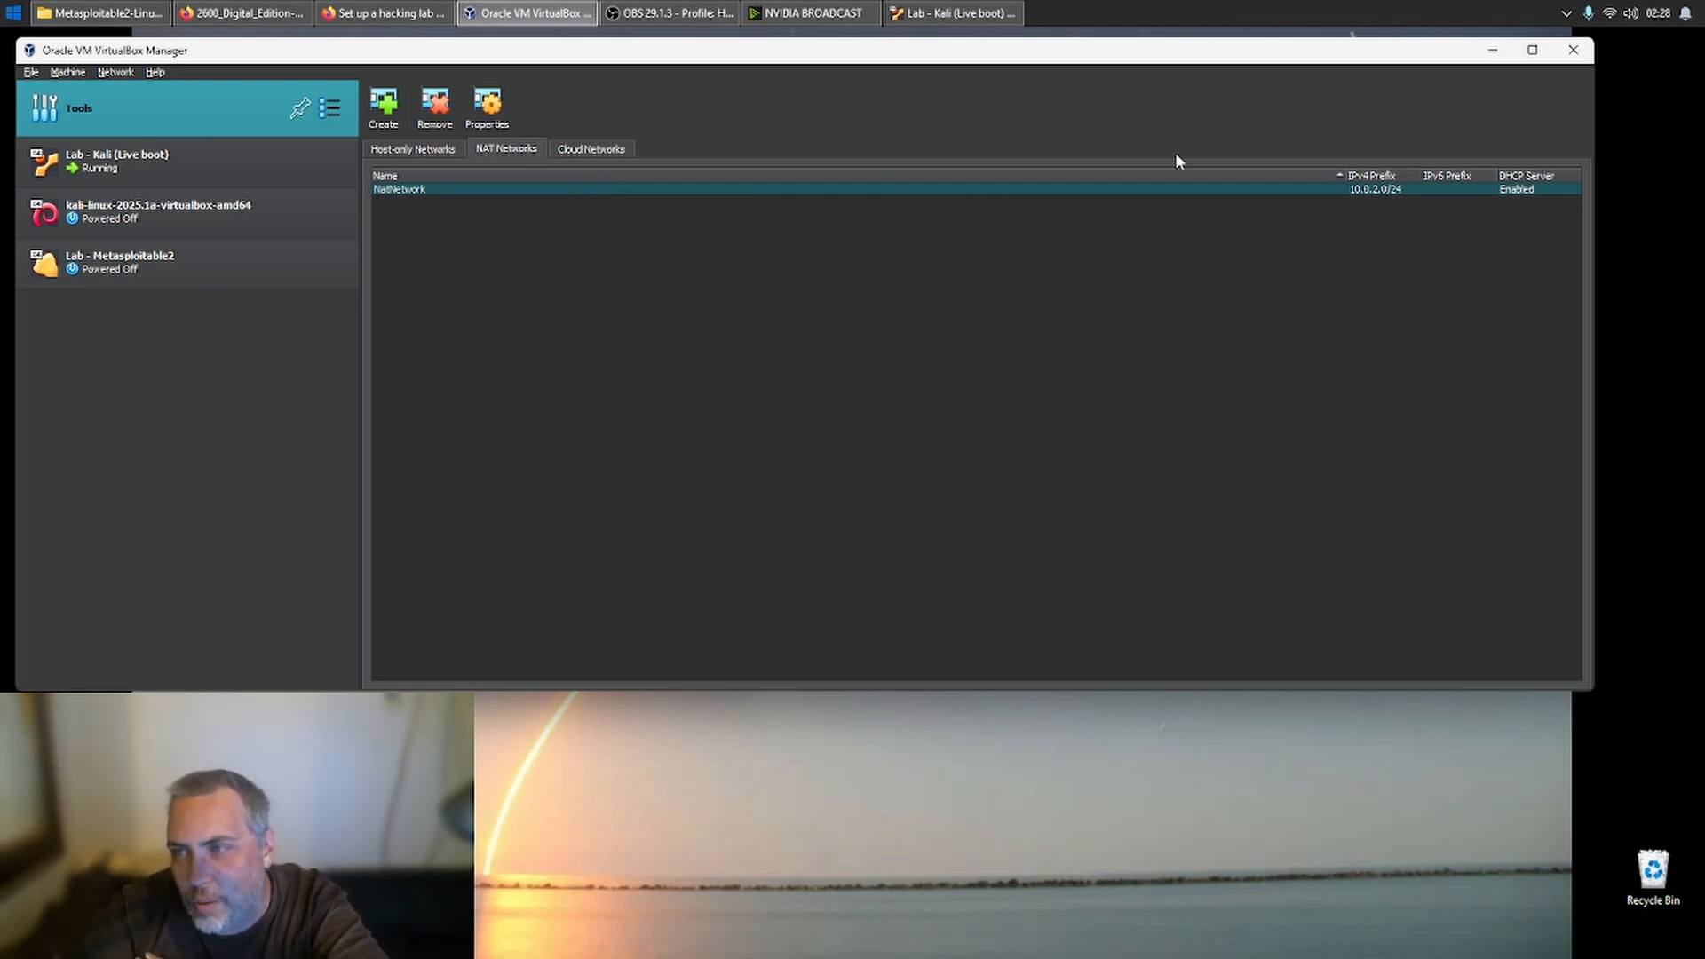
right_click(1153, 187)
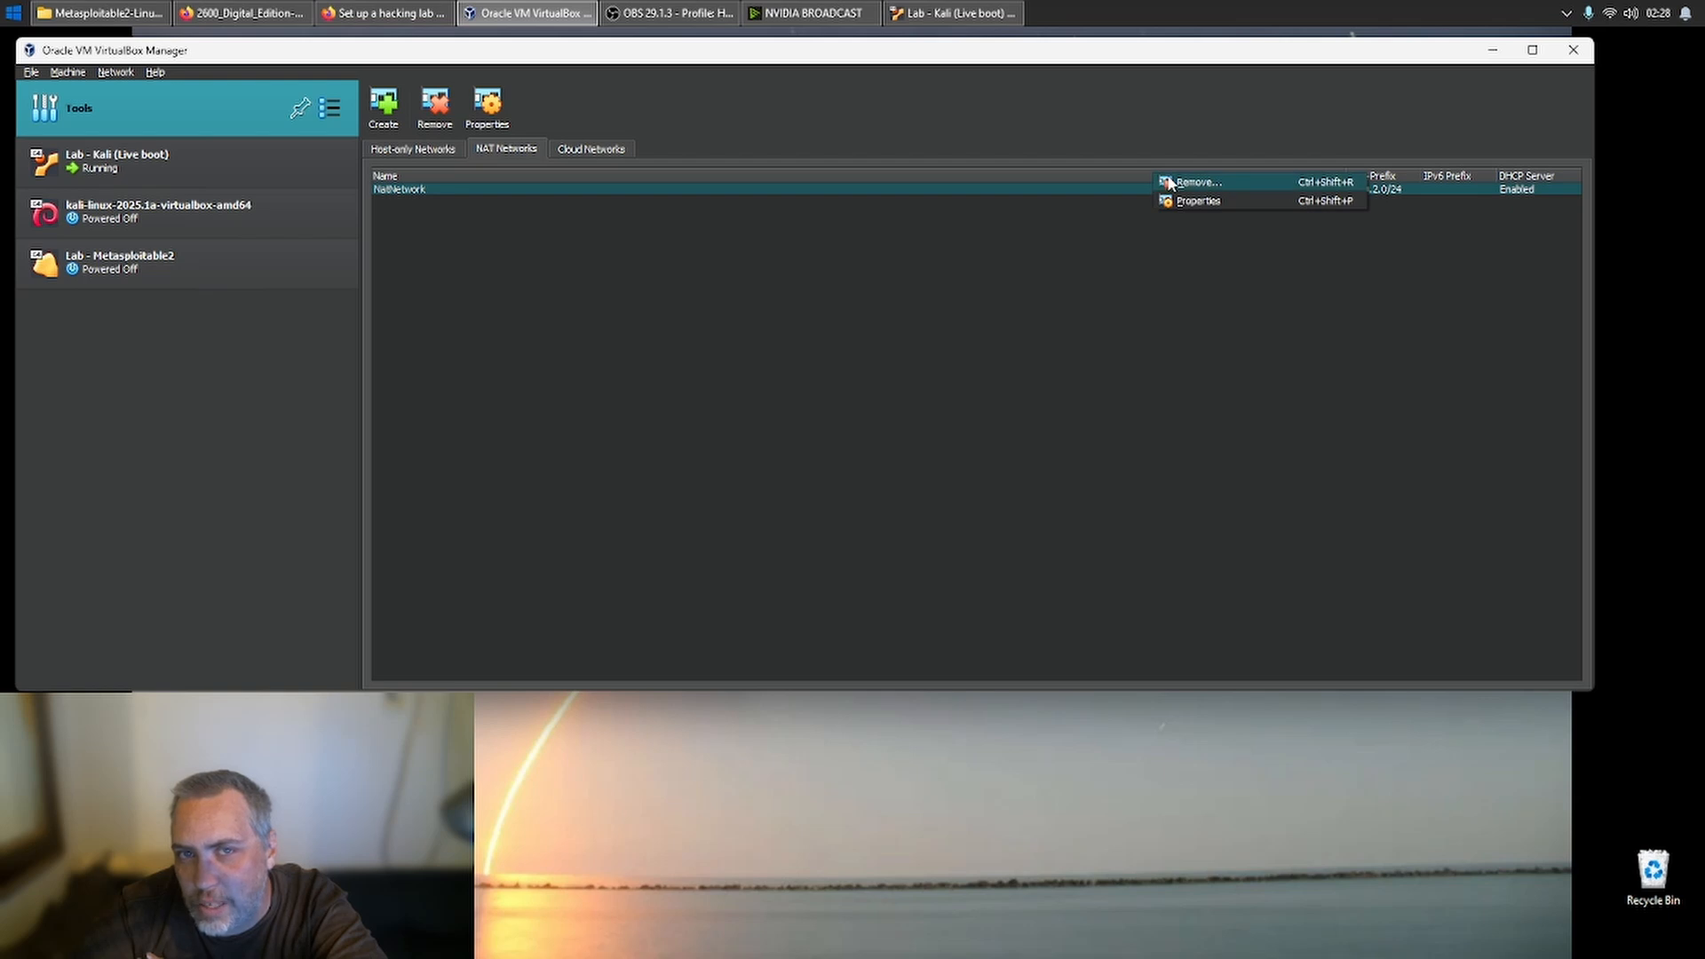
left_click(1194, 201)
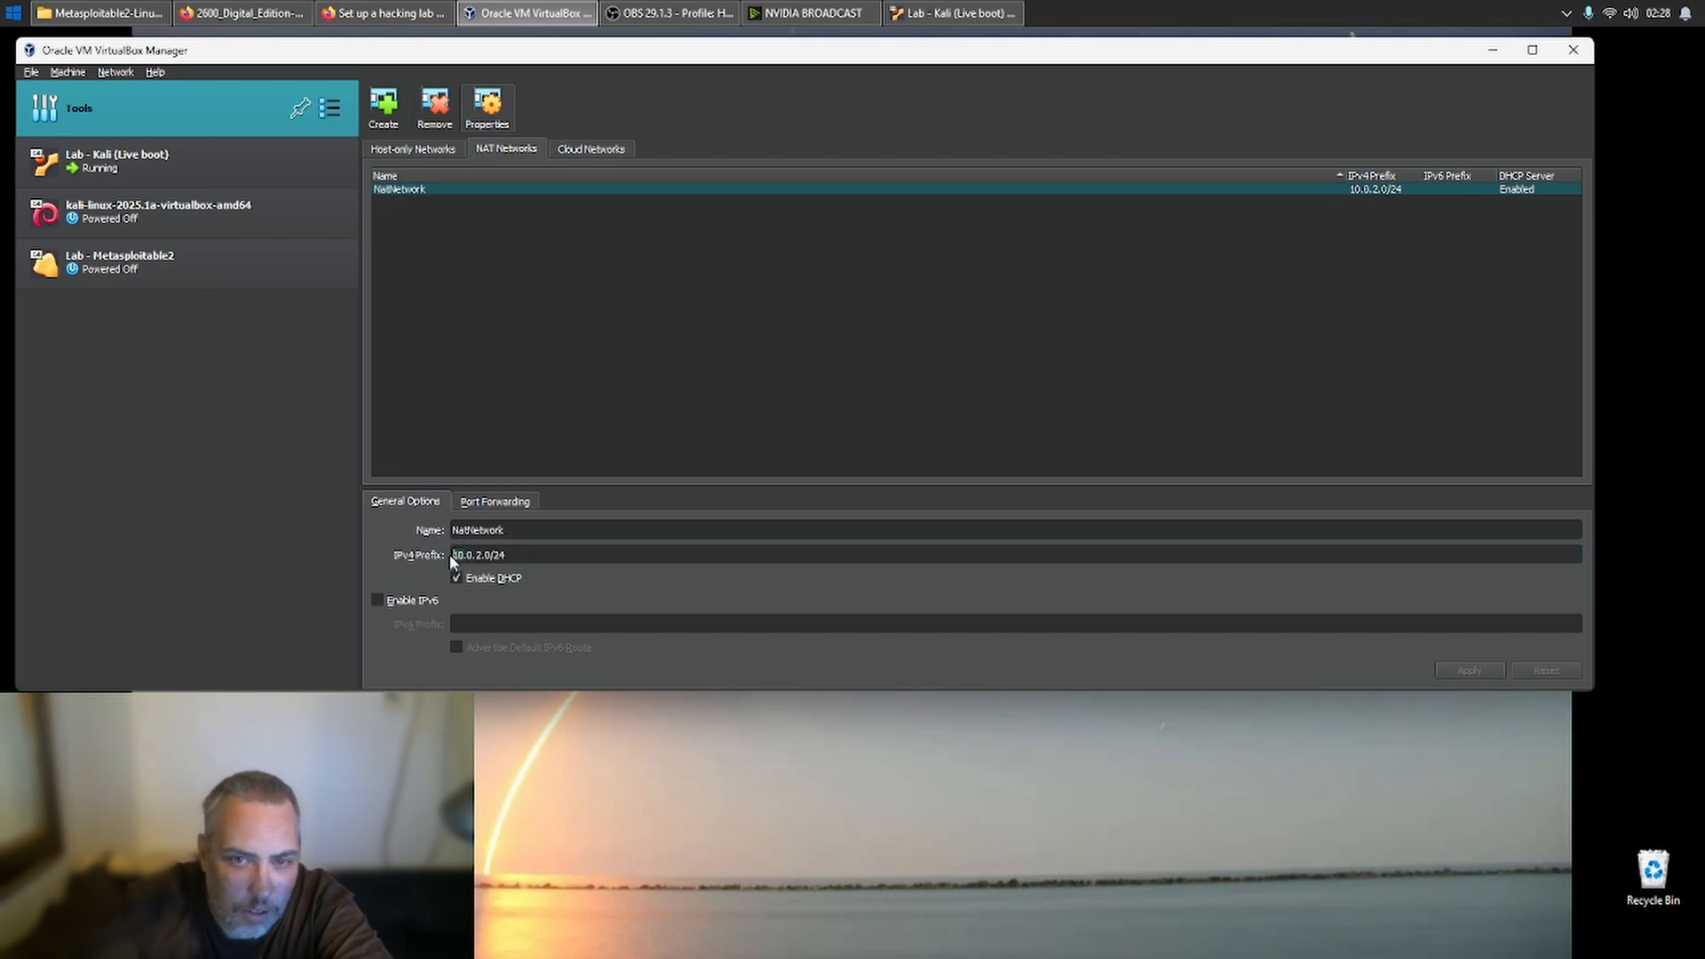
type("2")
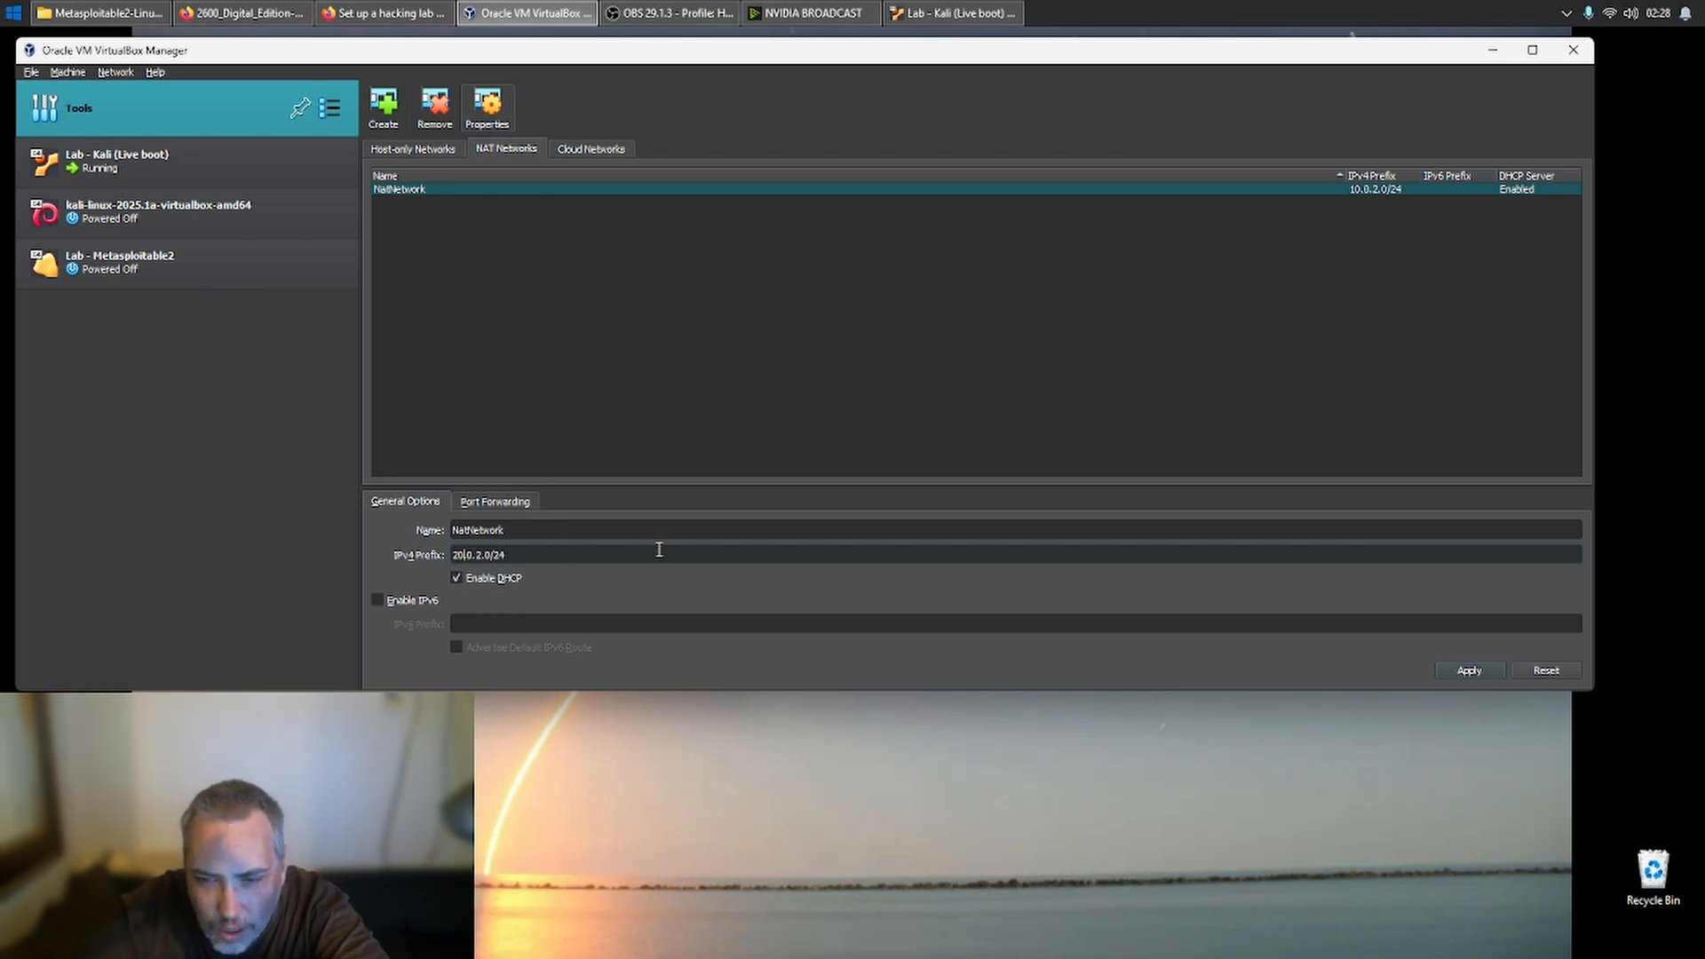
left_click(1467, 672)
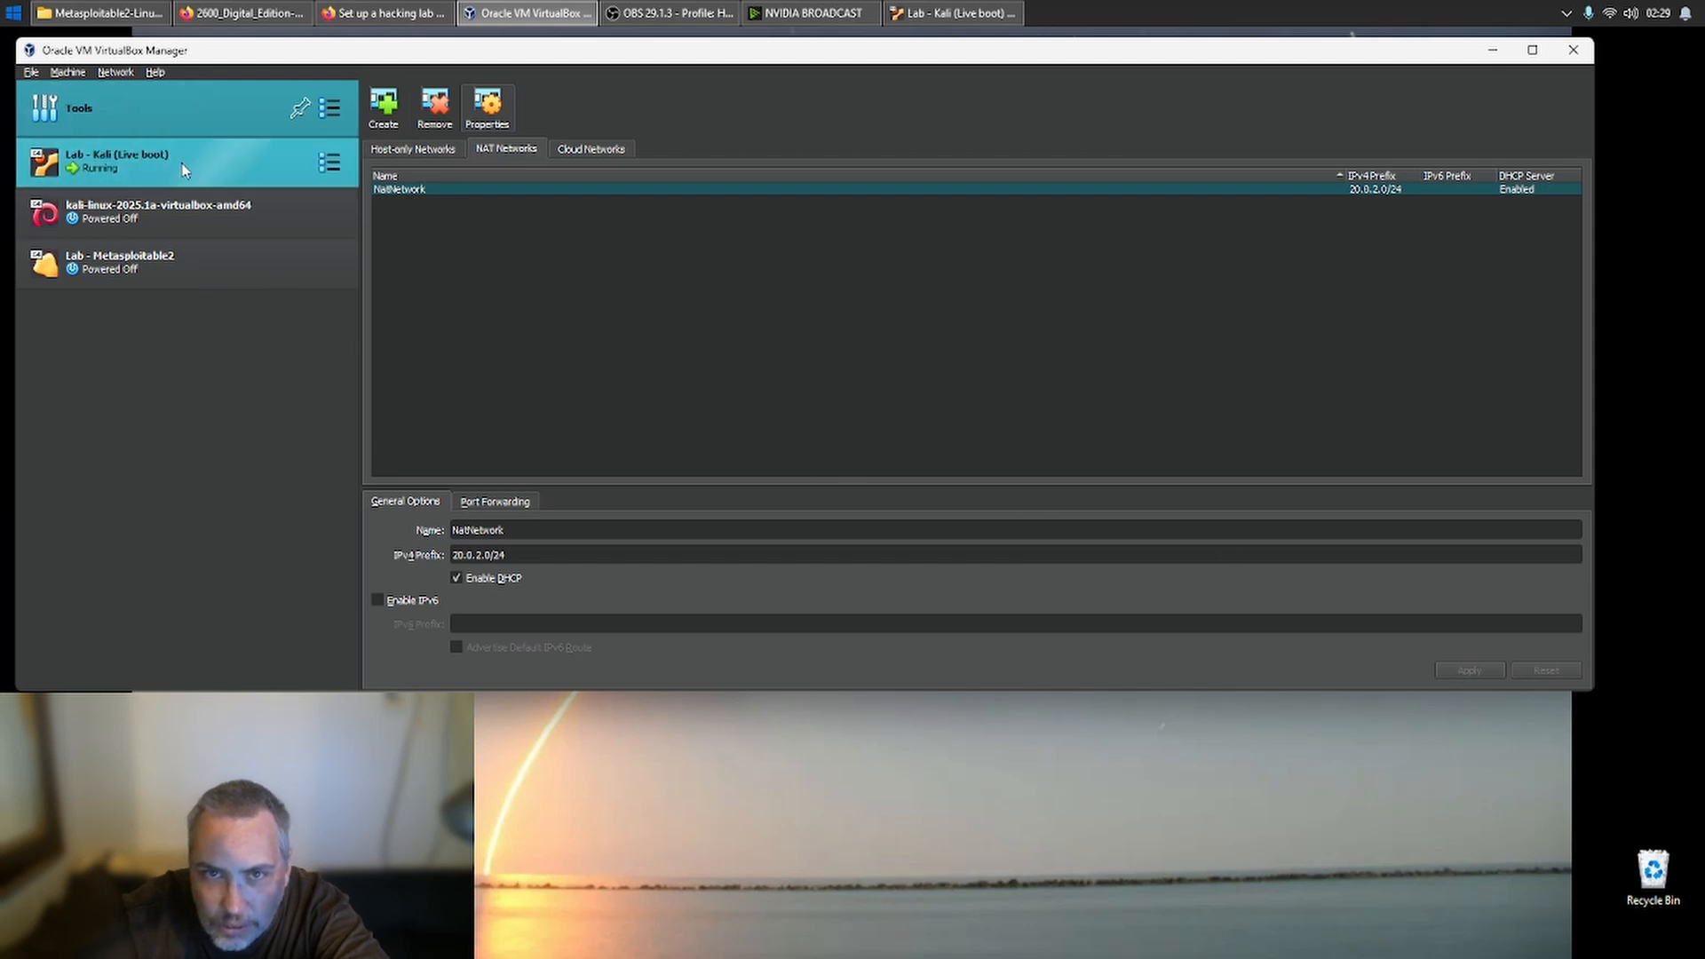
- Open the network settings of the Lab - Kali (Live boot) machine
left_click(222, 161)
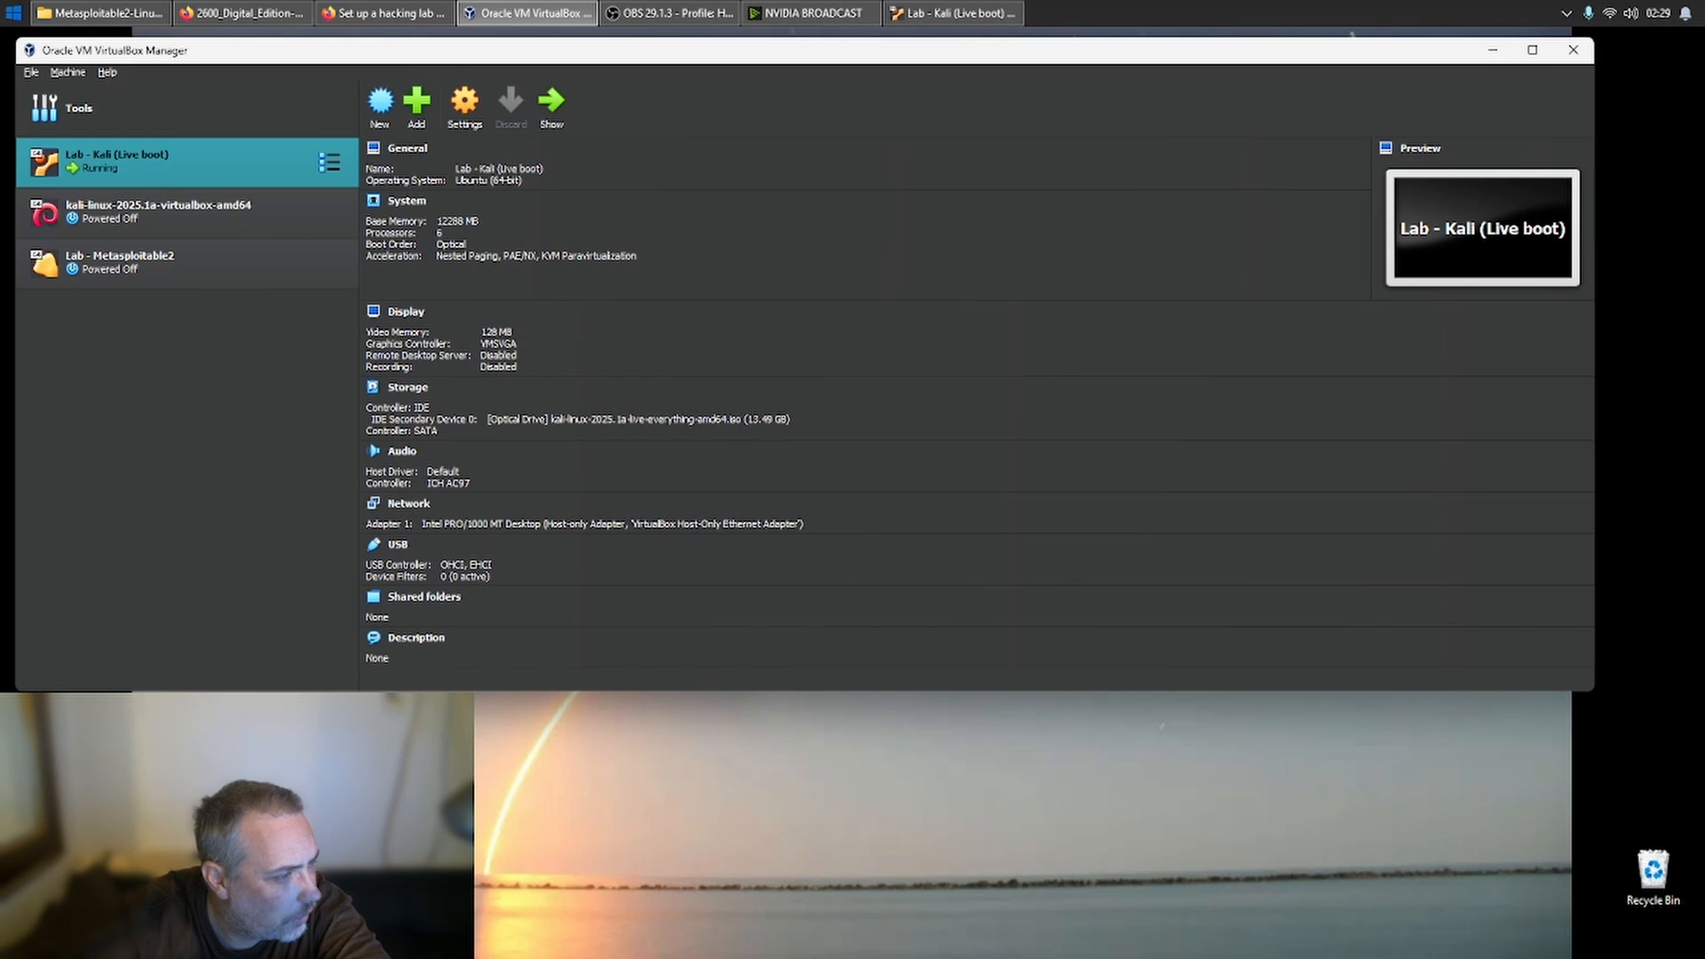
right_click(221, 160)
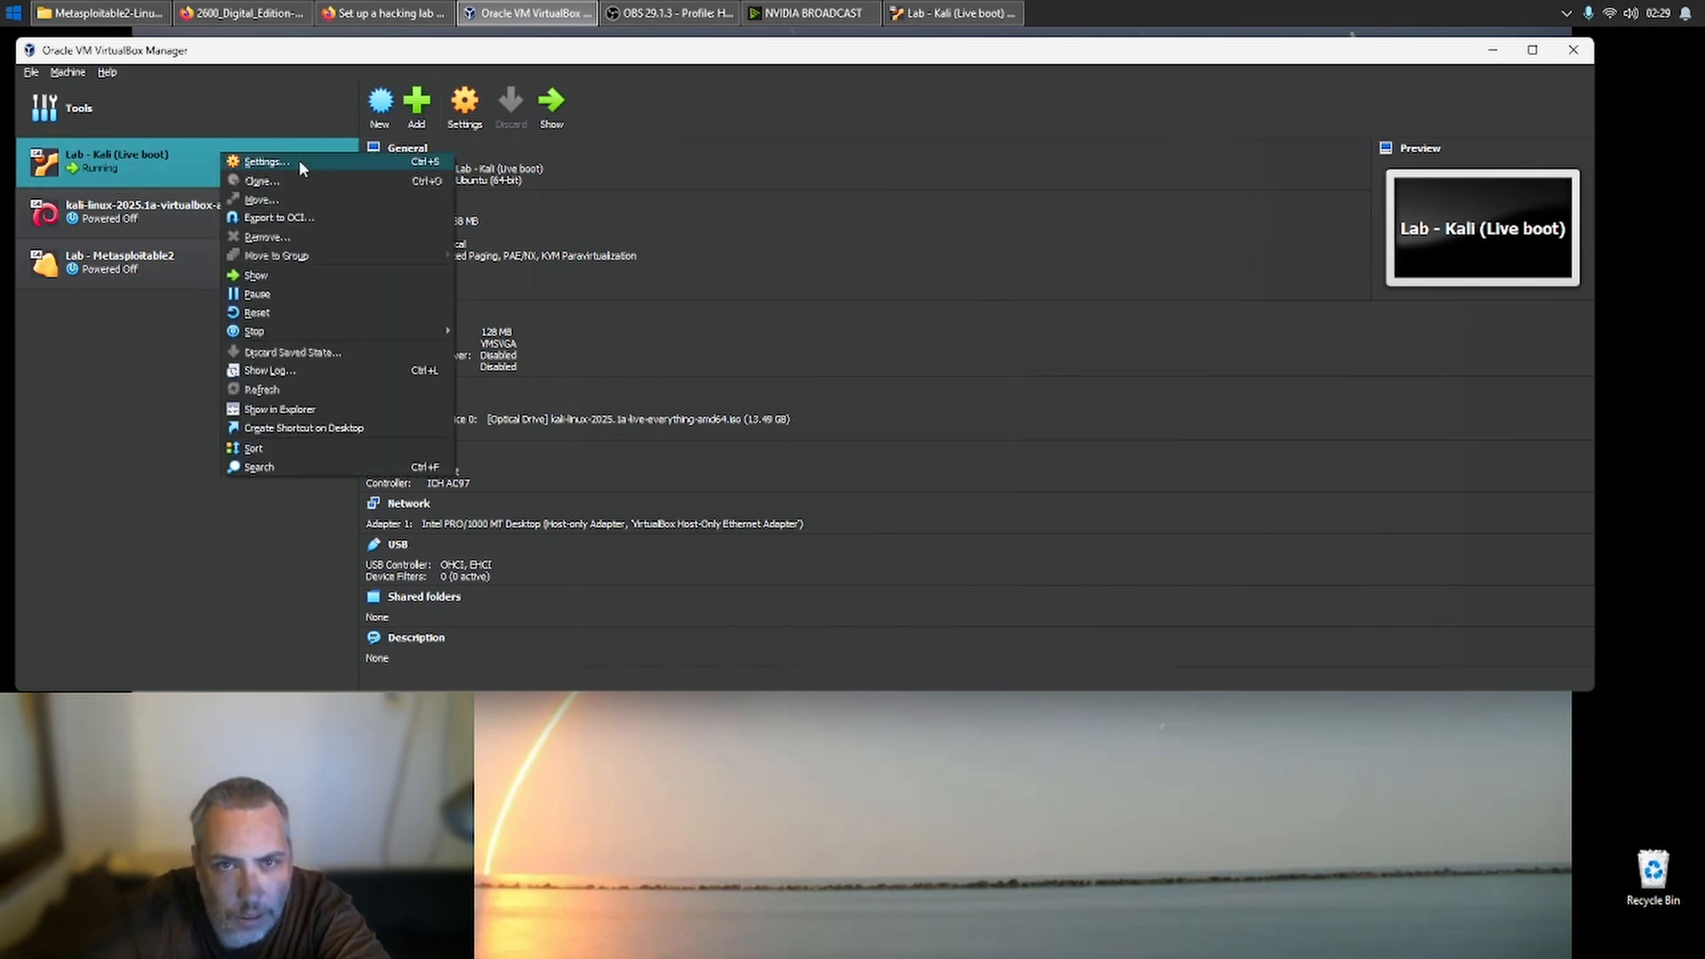
left_click(298, 160)
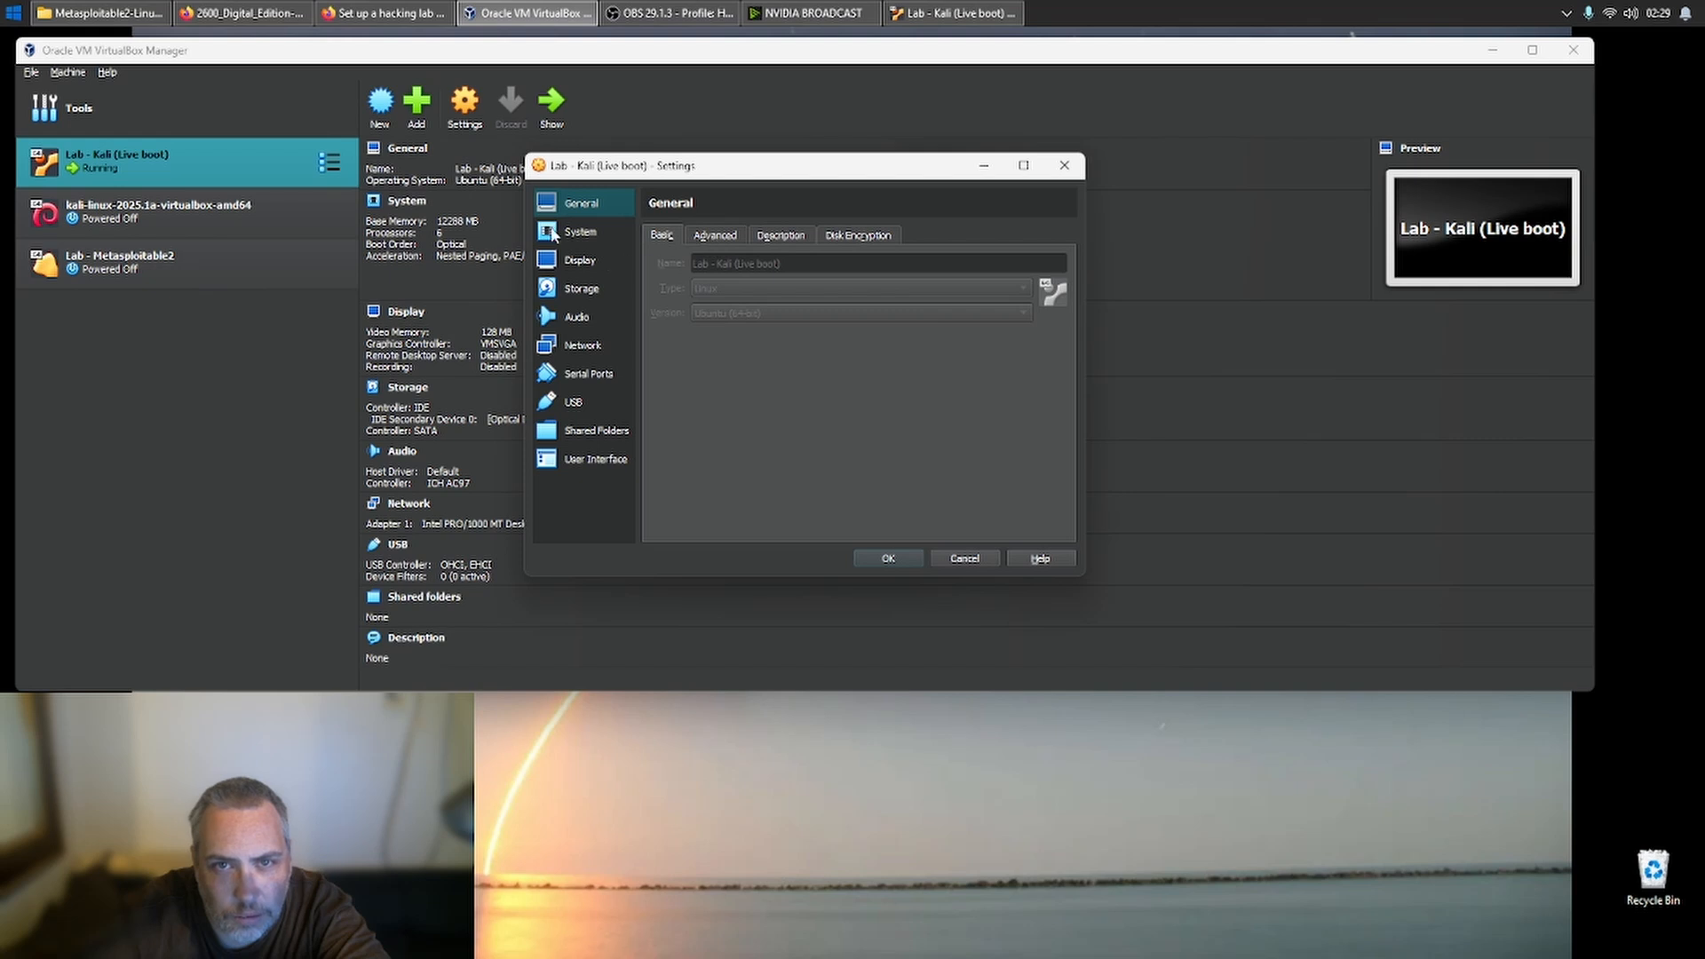
left_click(586, 348)
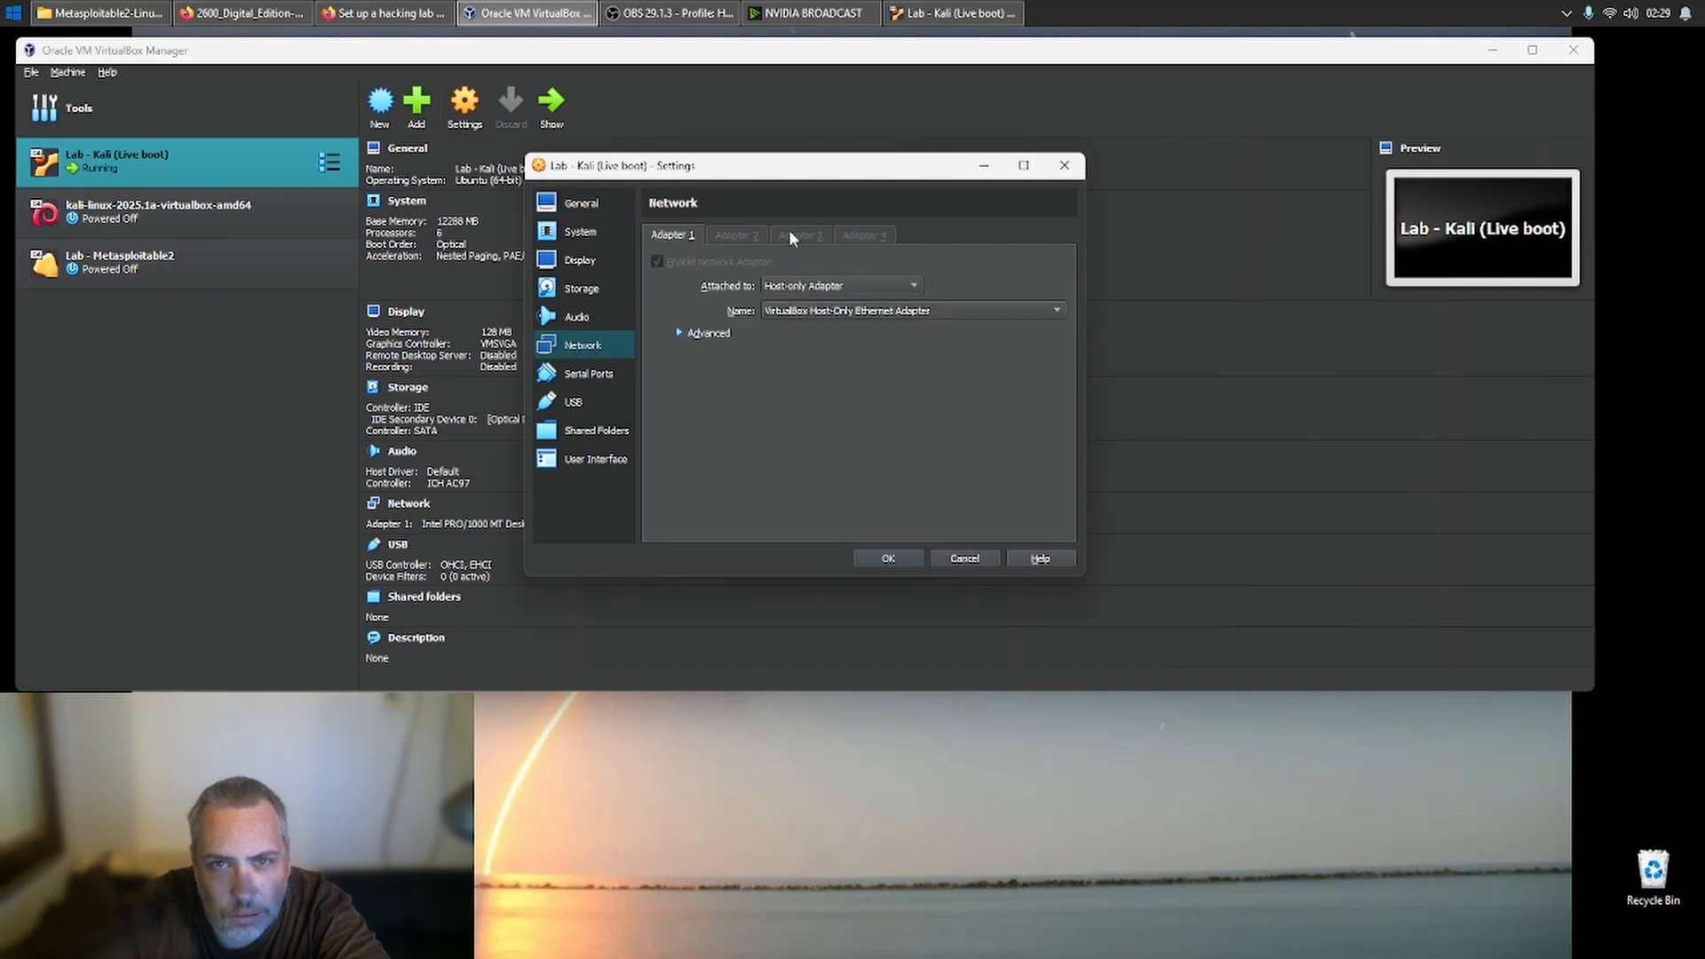
- Try Not attached and Internal Network as the attachment of Adapter 1
left_click(826, 285)
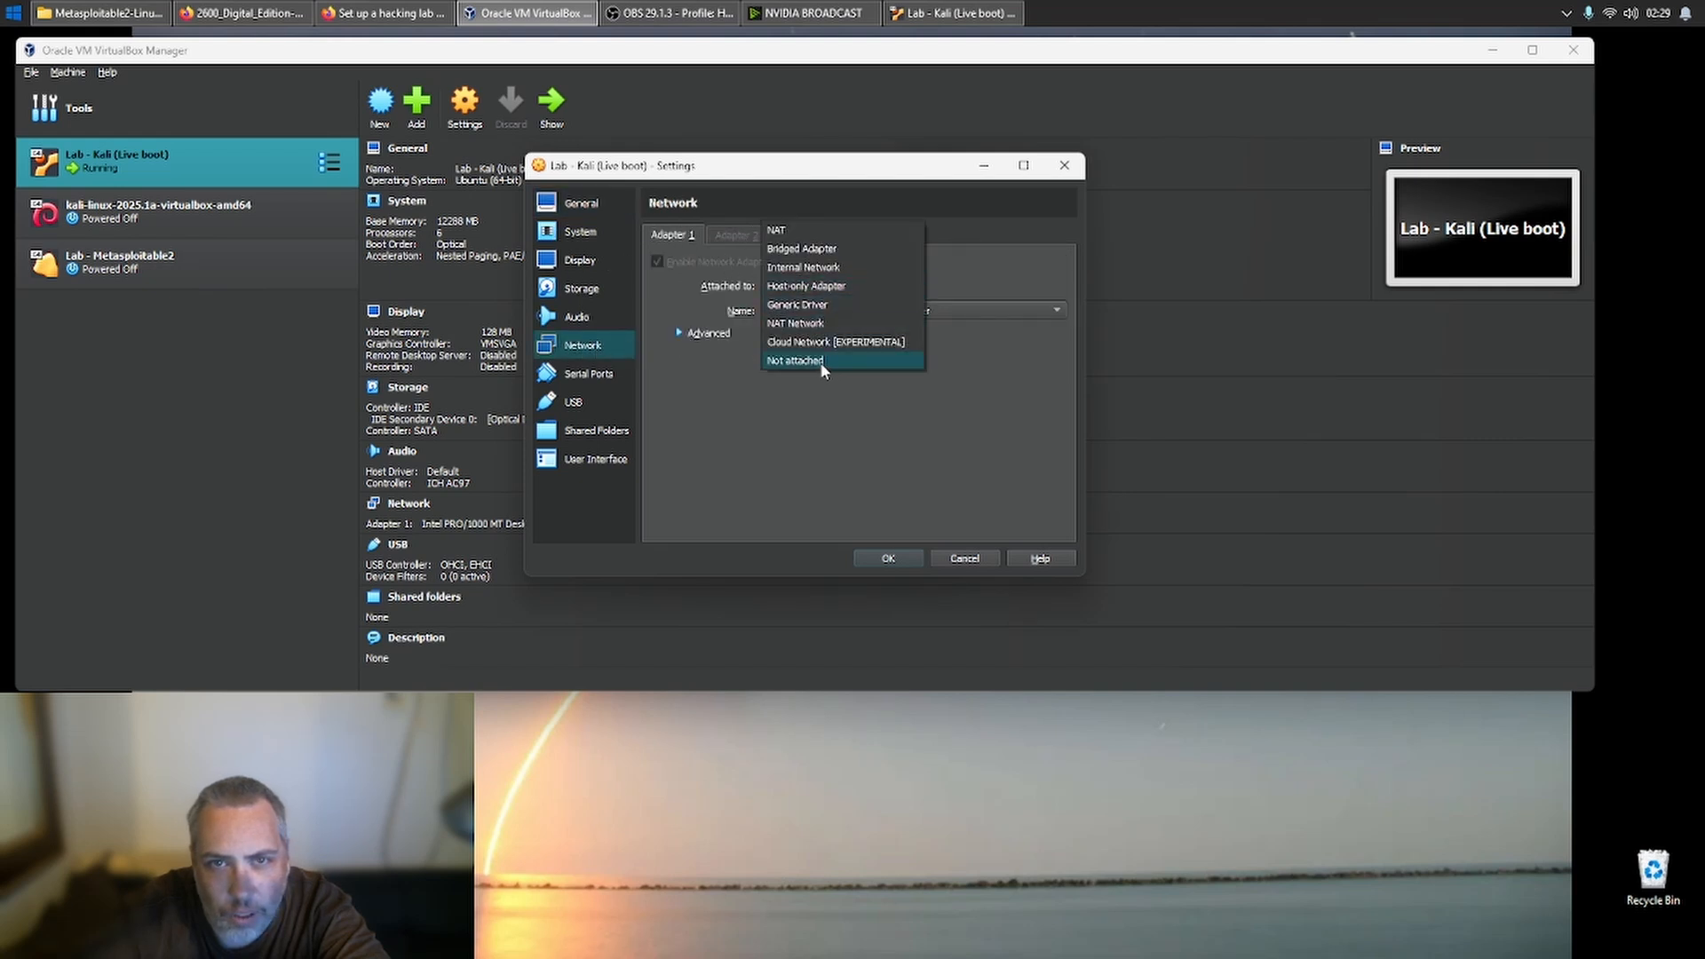
left_click(825, 365)
left_click(815, 283)
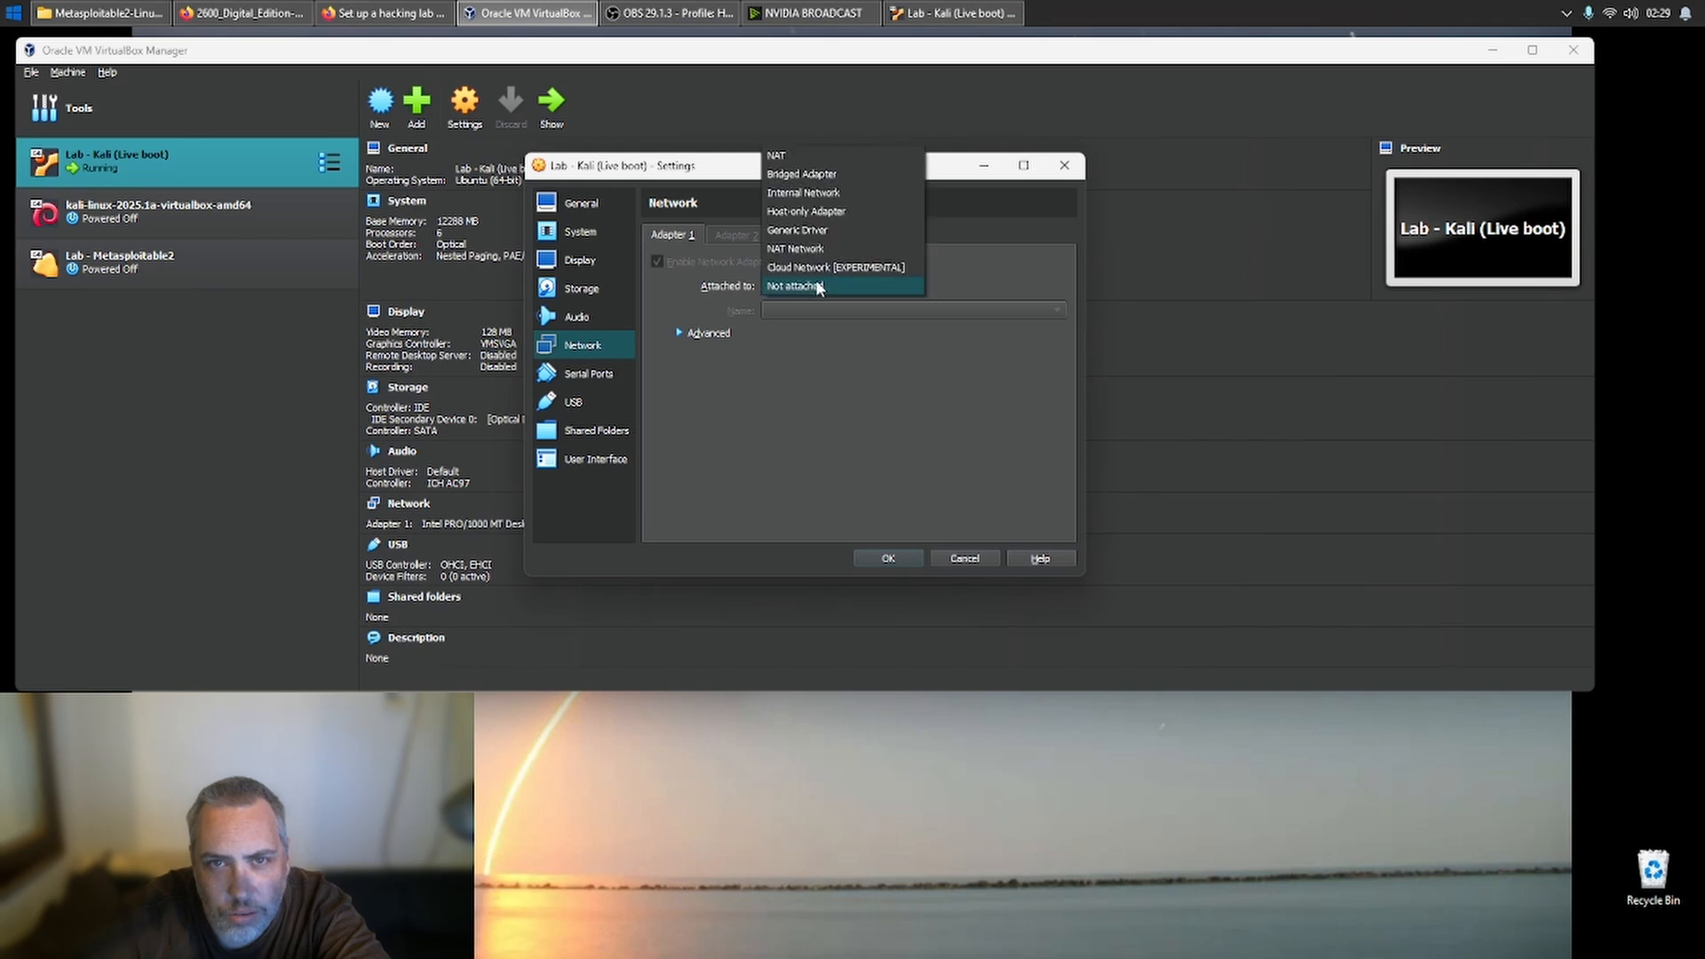
left_click(867, 192)
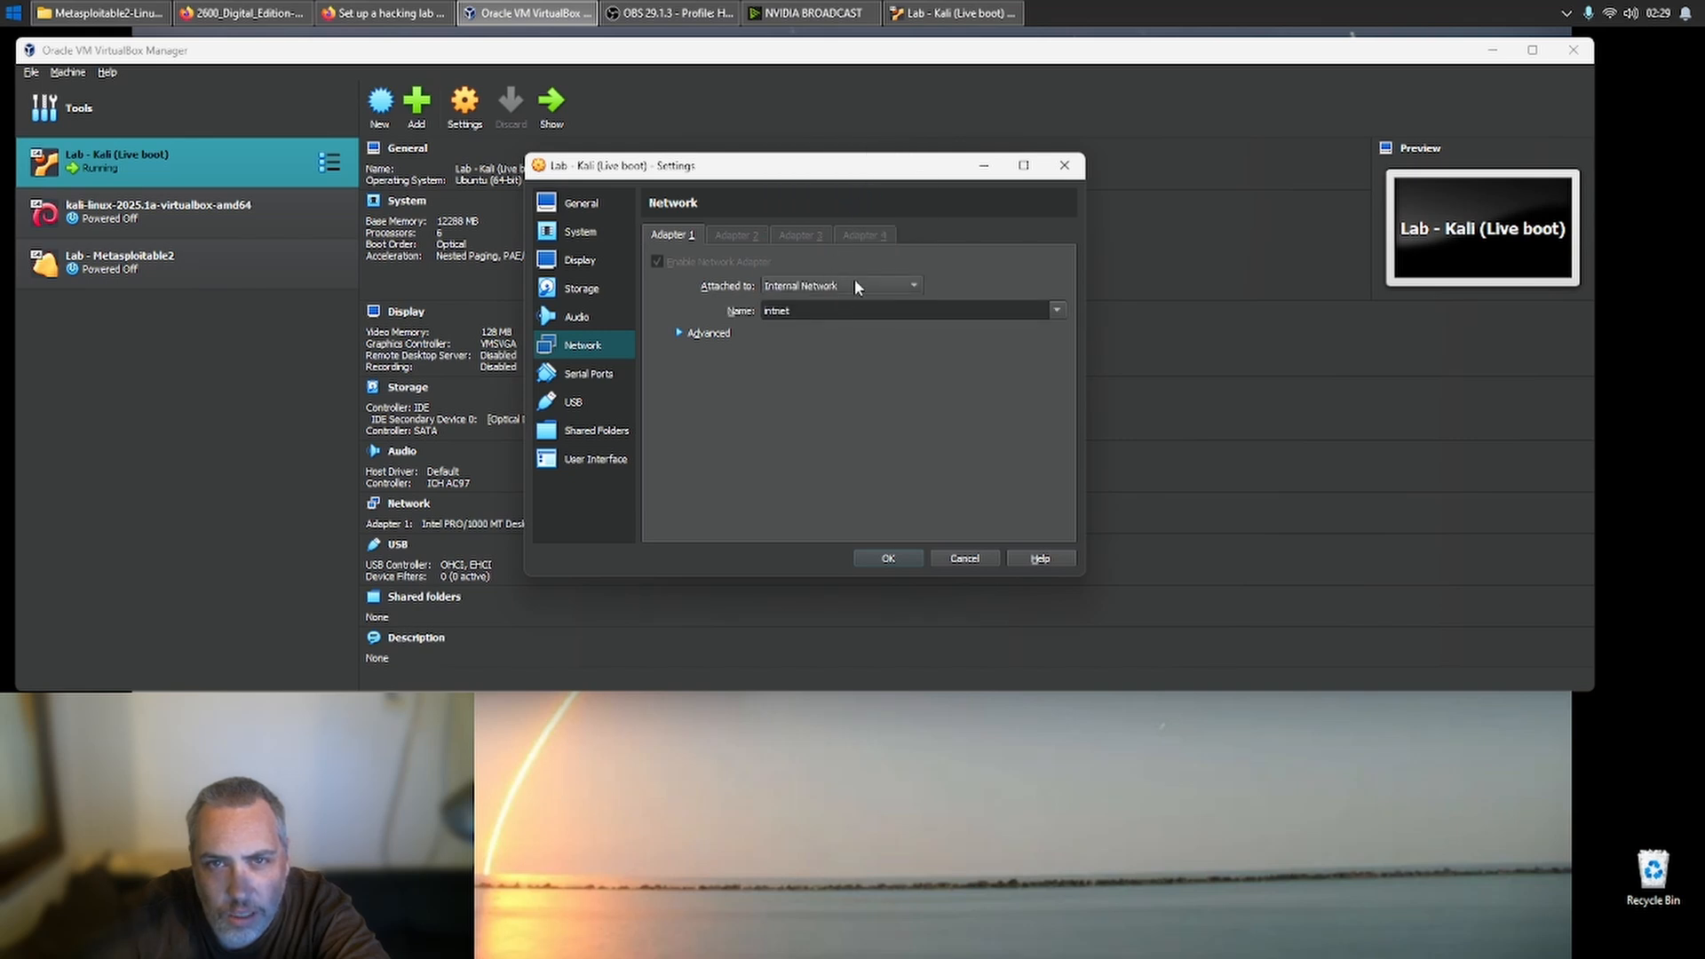
- Attach Adapter 1 of the Kali machine to NAT Network with the name NatNetwork and save the settings
left_click(855, 282)
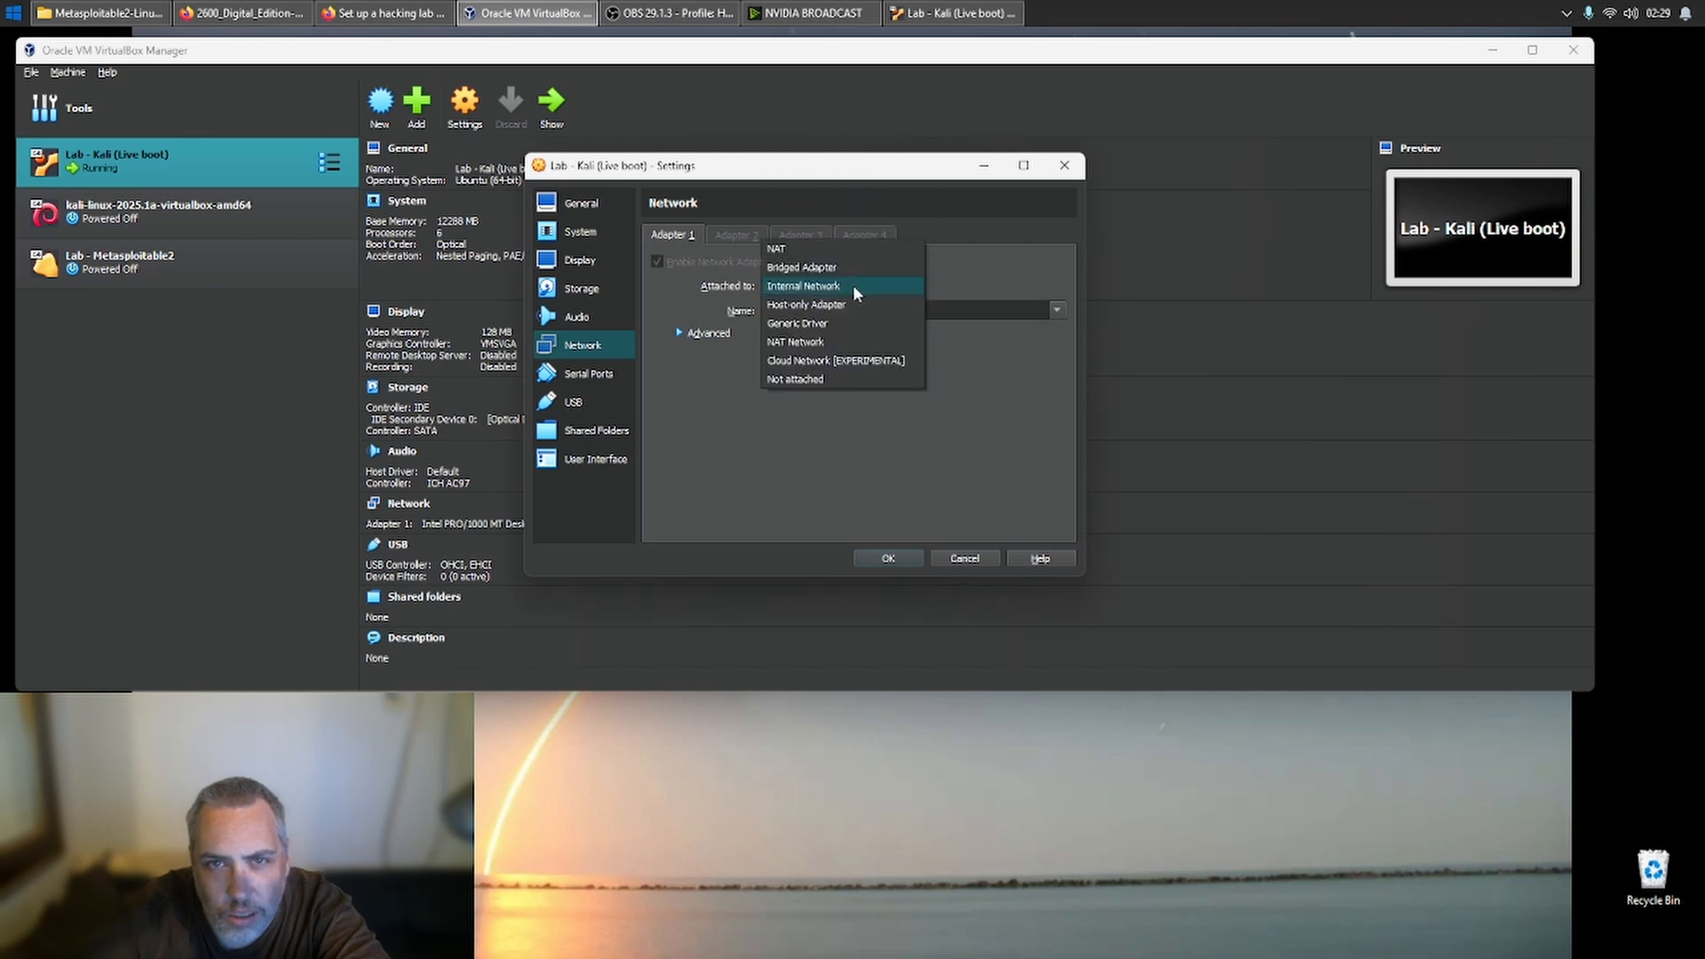
left_click(844, 340)
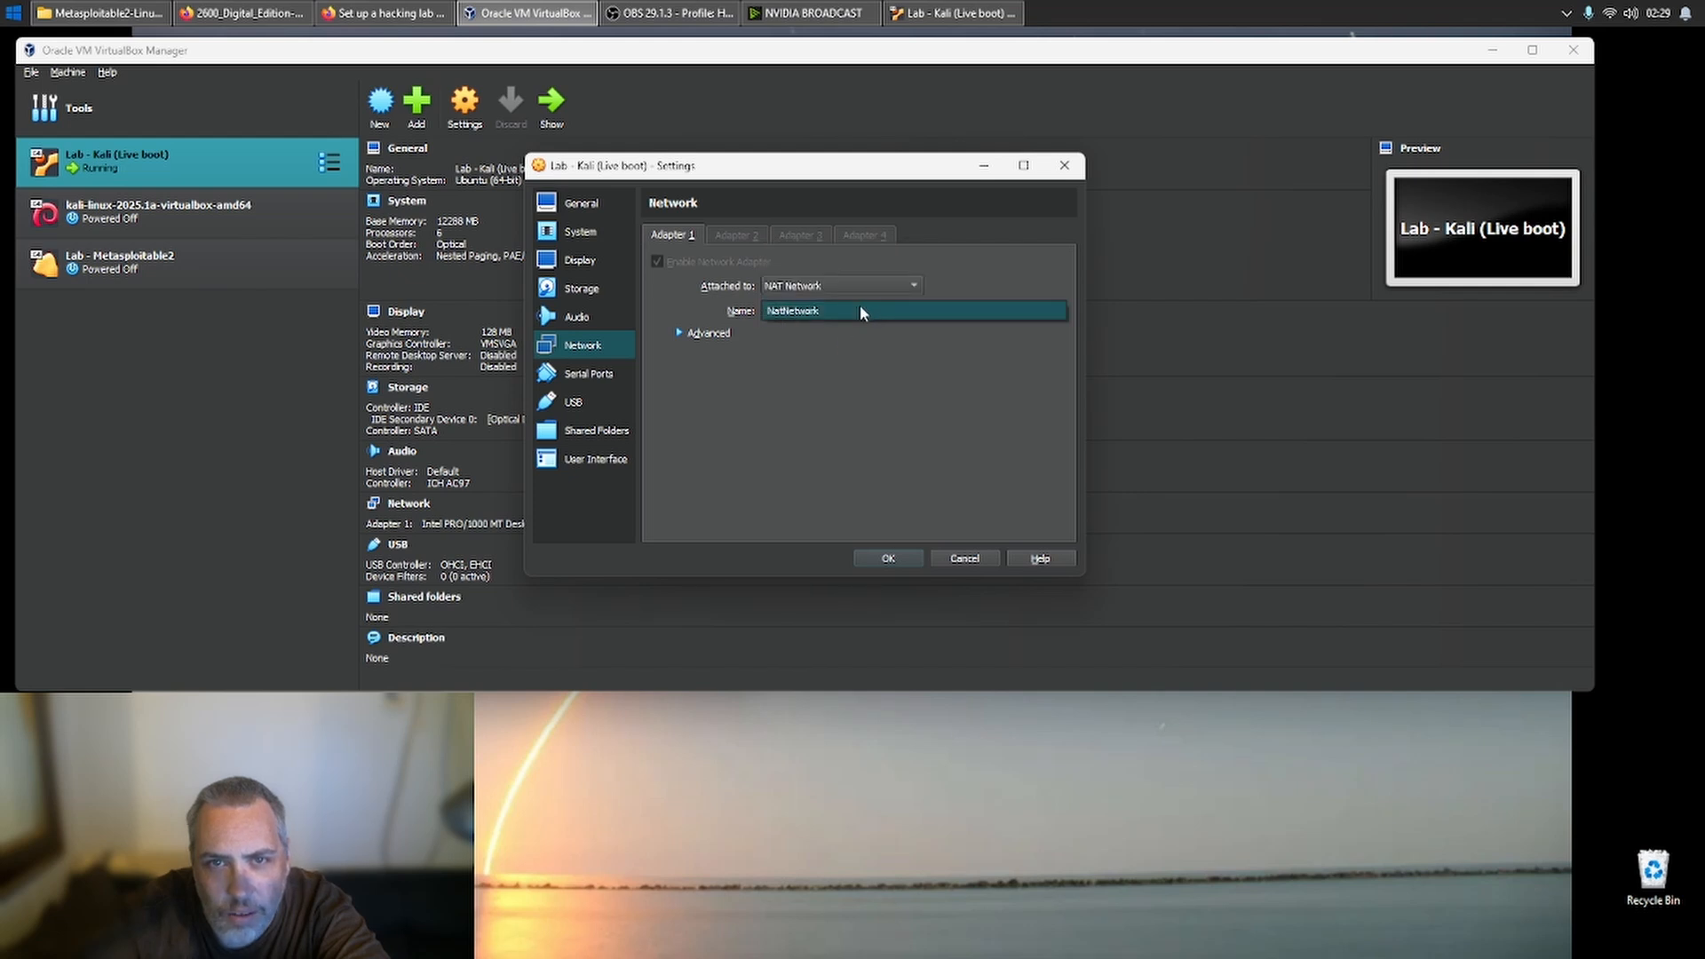
left_click(888, 558)
- Attach Adapter 1 of Lab - Metasploitable2 to NAT Network with the name NatNetwork, save the settings and start the machine
left_click(258, 216)
left_click(258, 263)
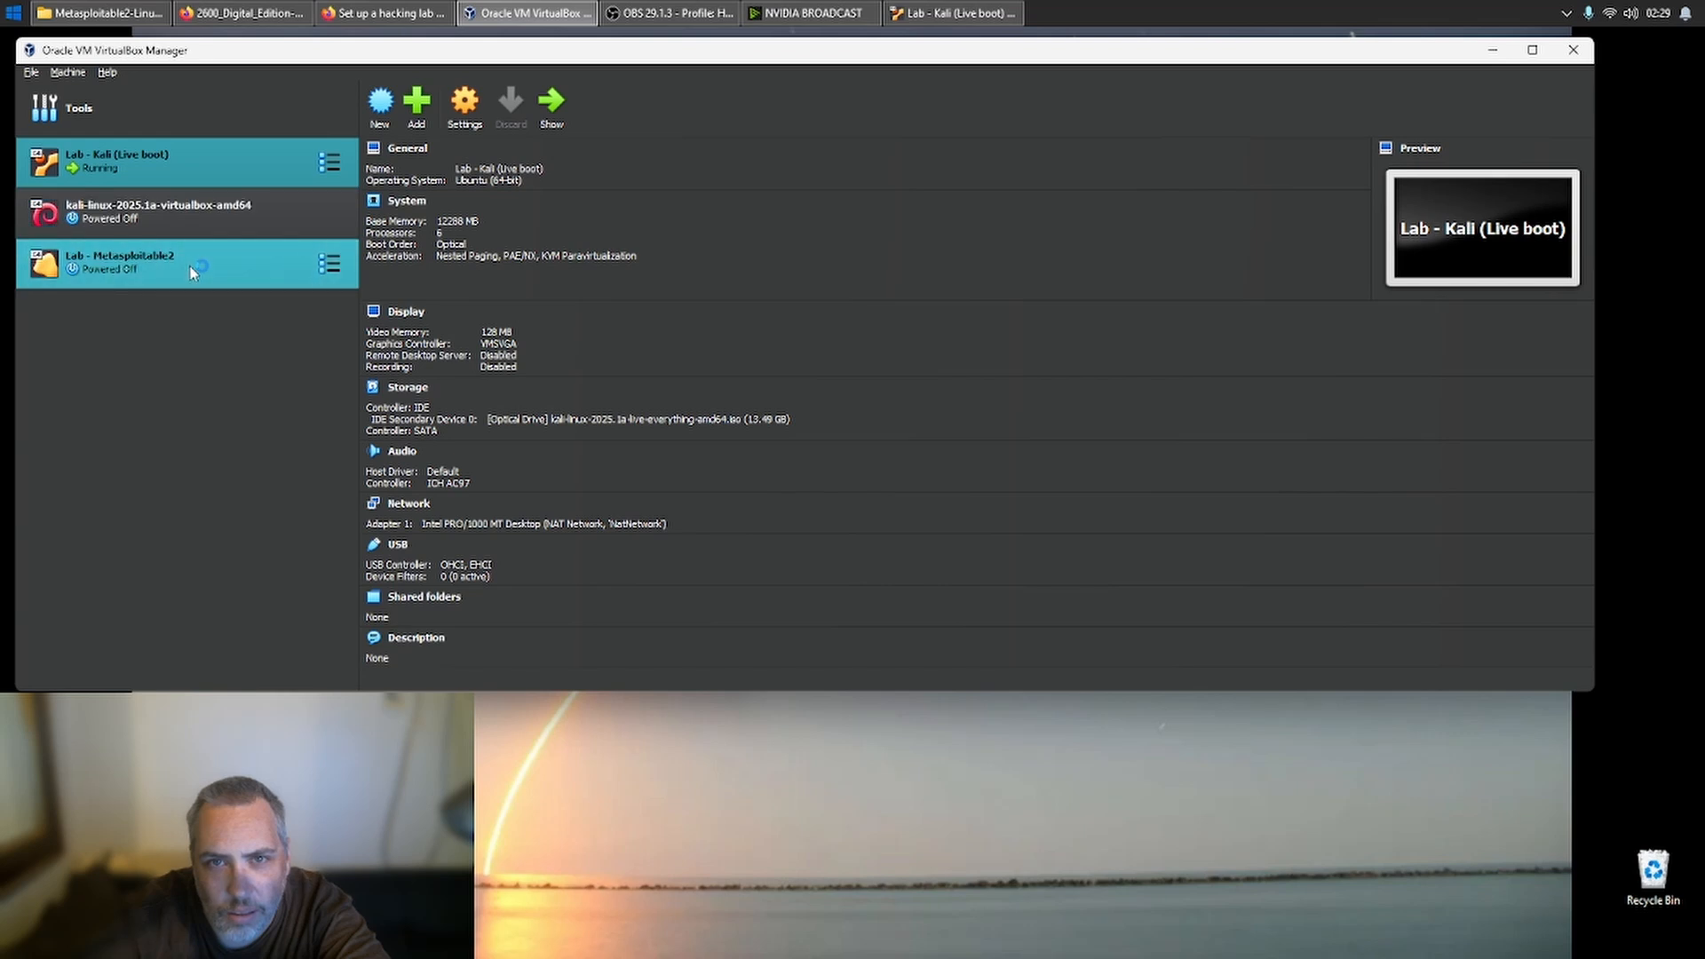
left_click(470, 98)
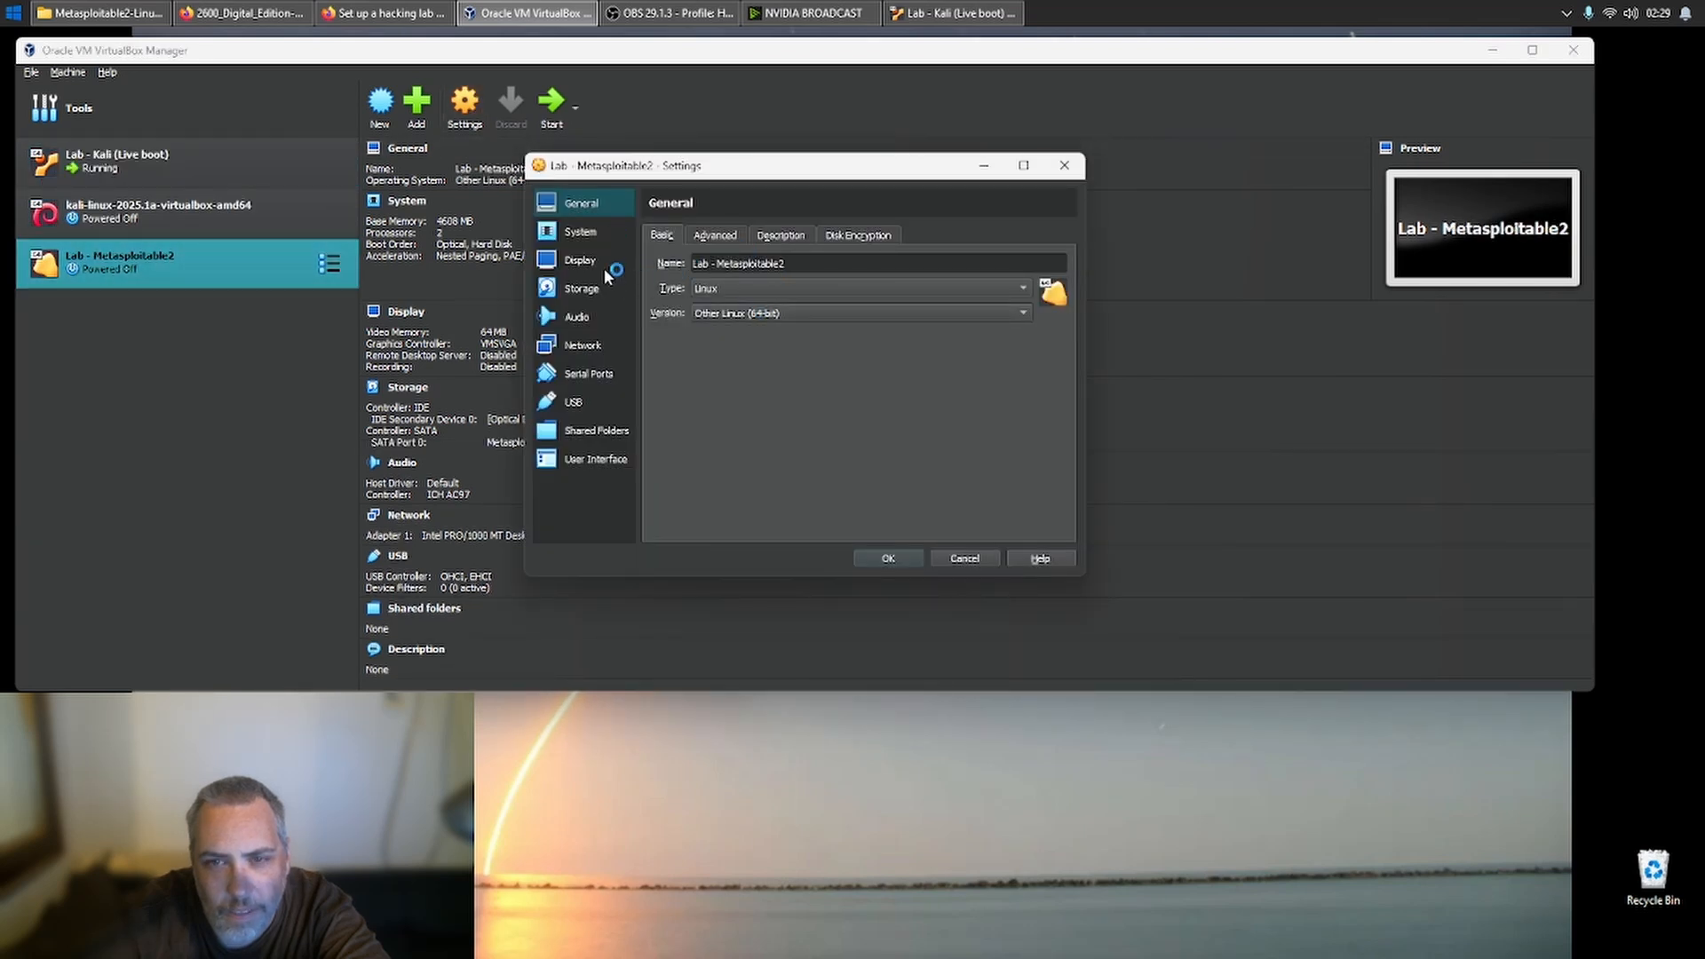
left_click(579, 259)
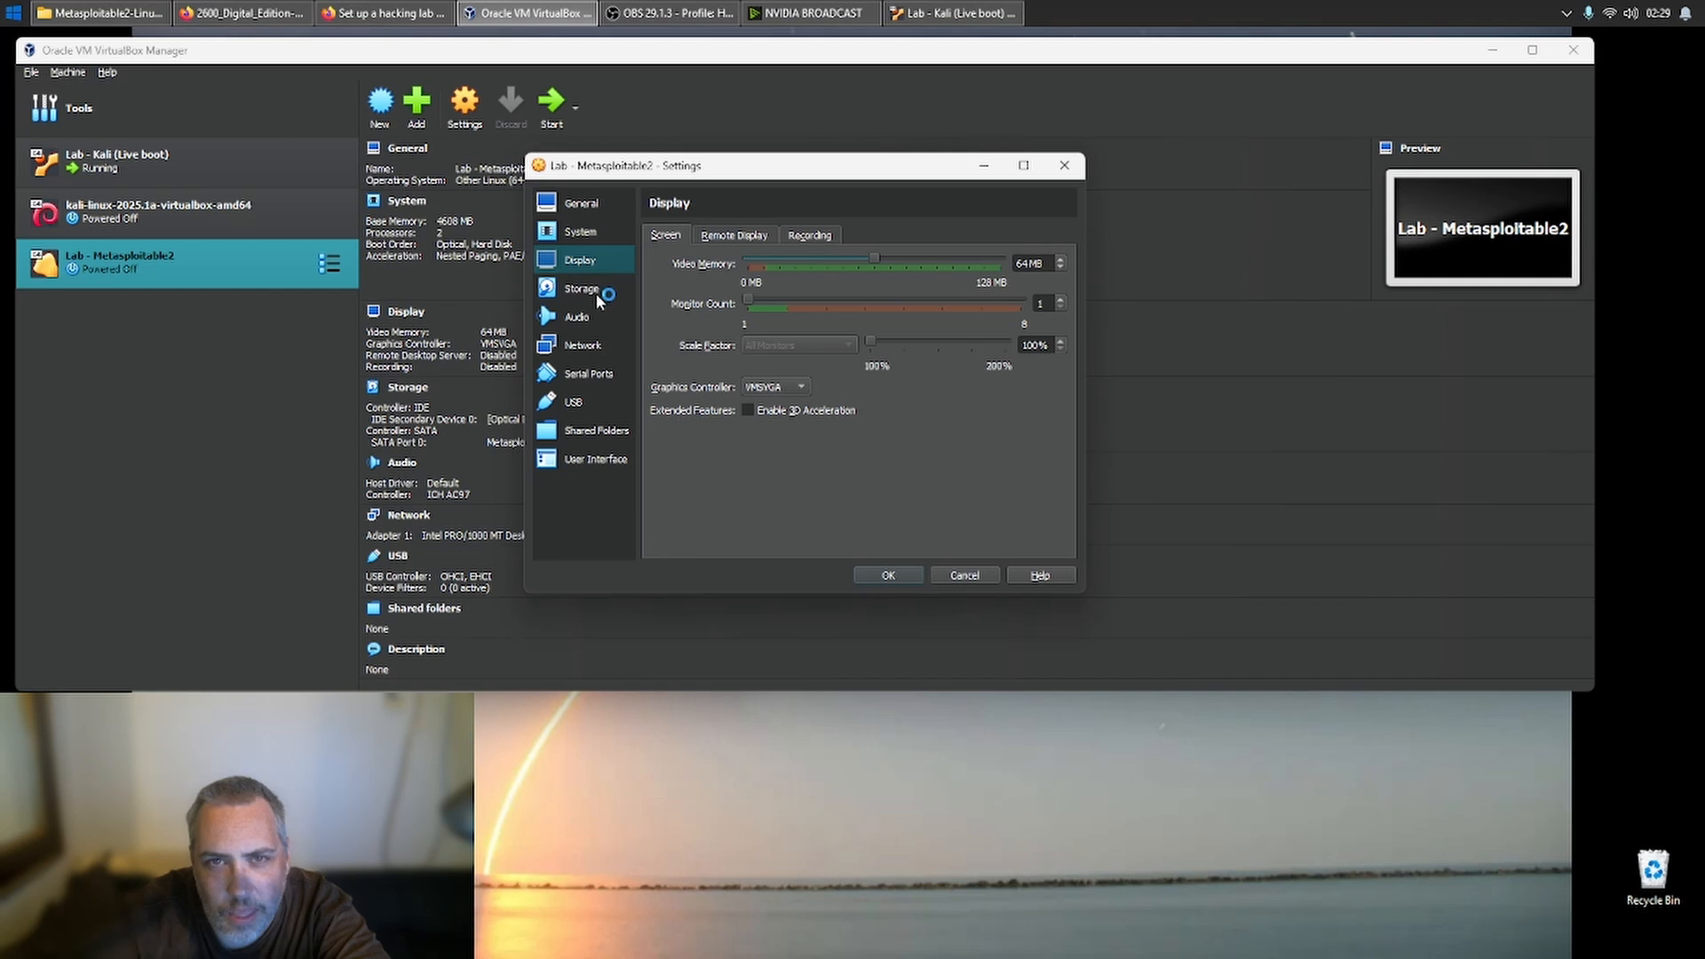
left_click(729, 234)
left_click(582, 233)
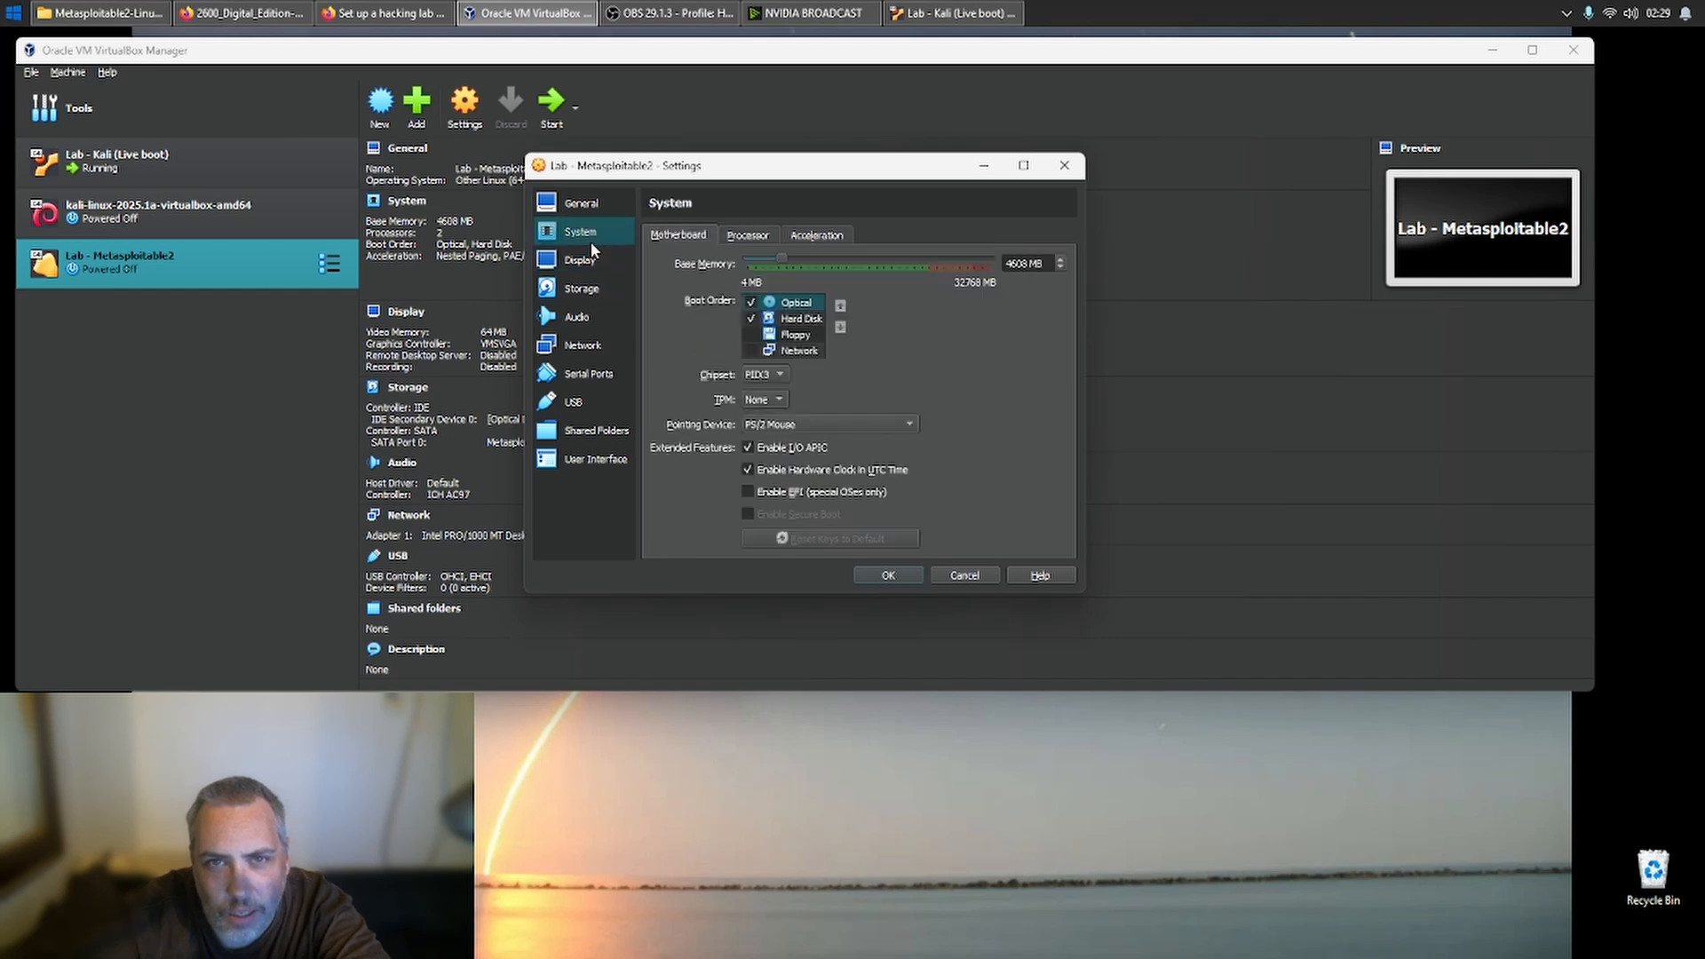
left_click(581, 348)
left_click(791, 283)
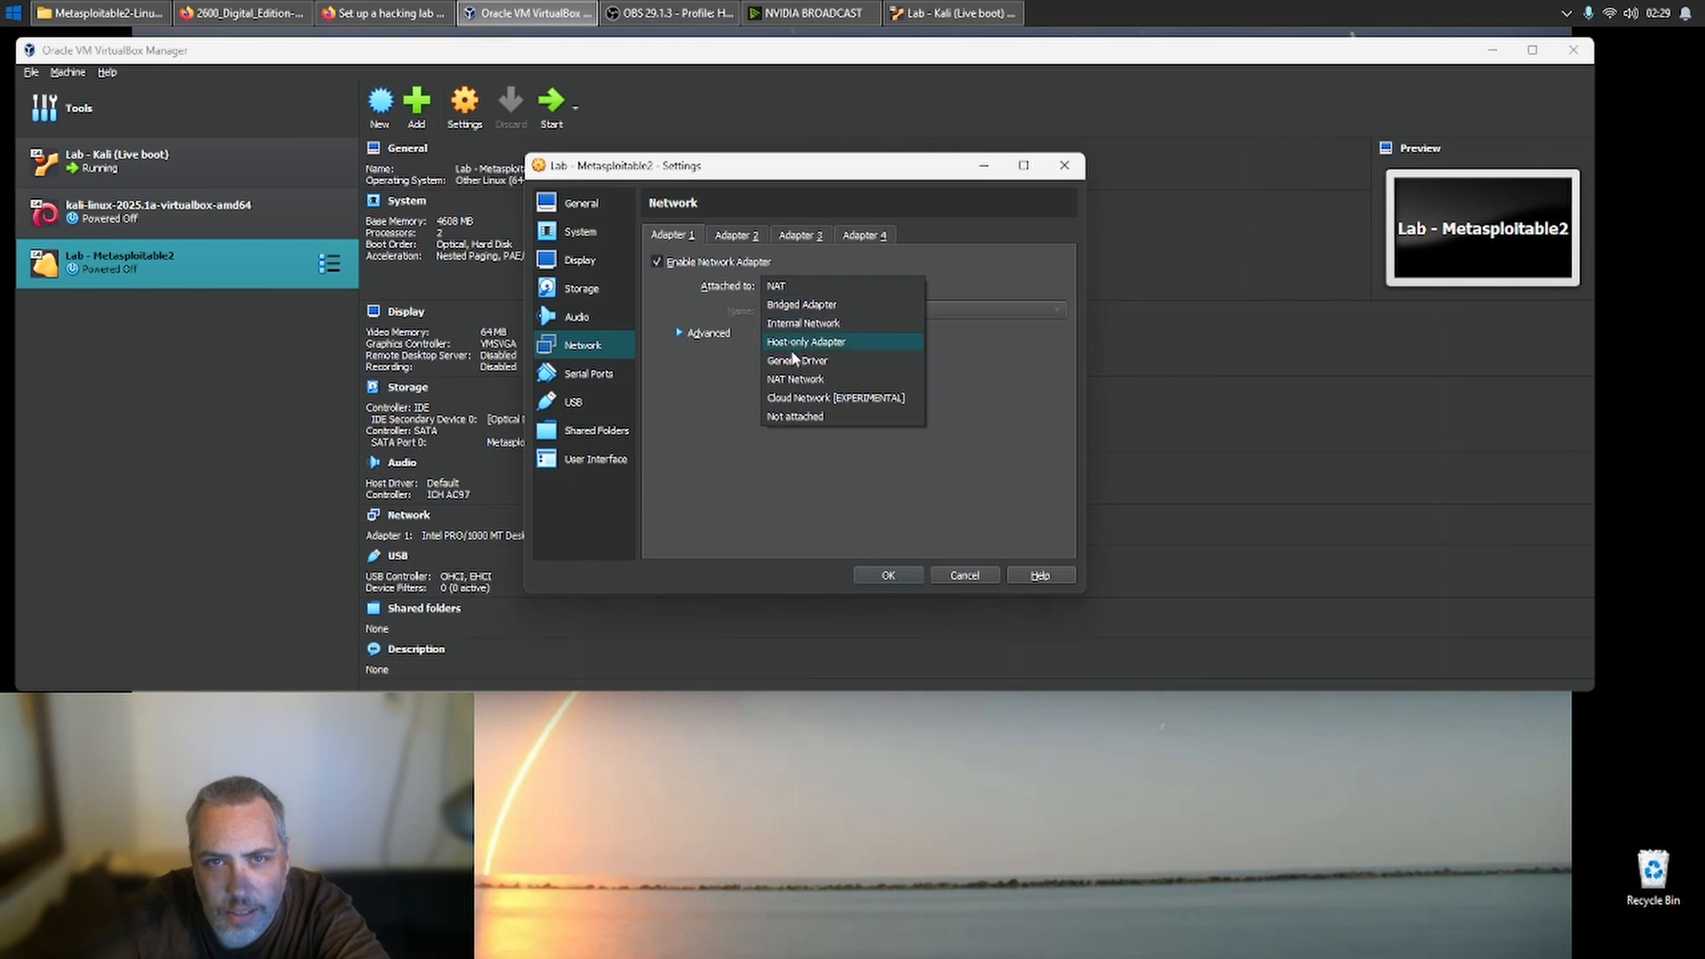
left_click(799, 380)
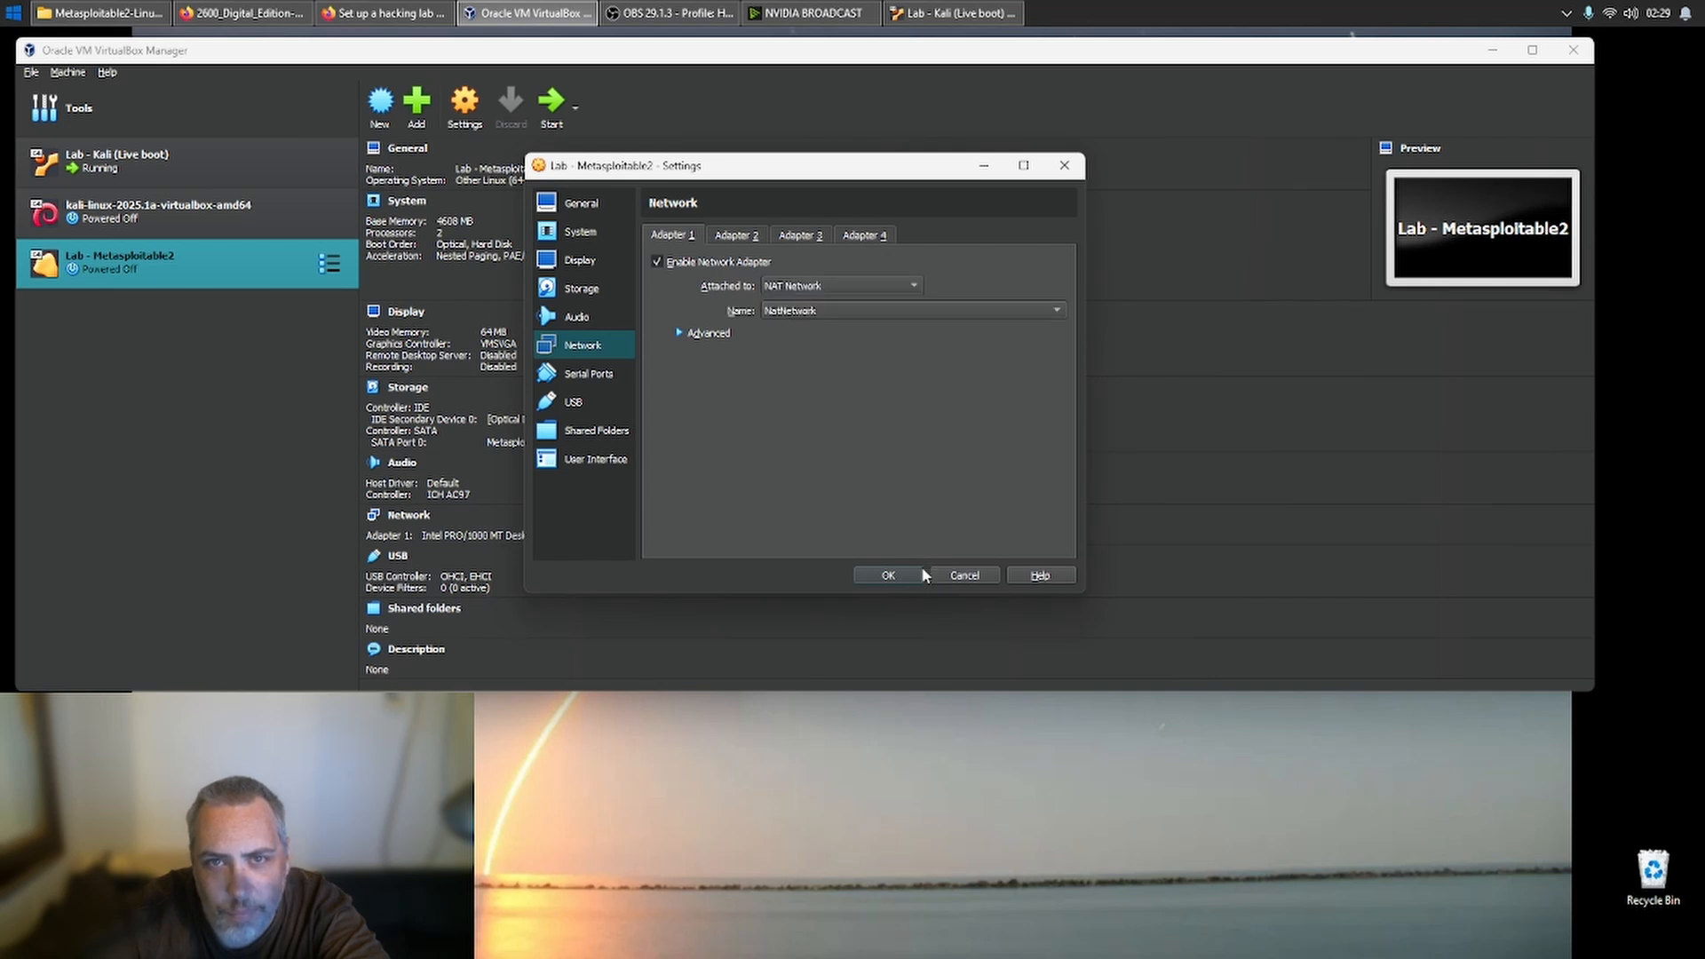
left_click(891, 575)
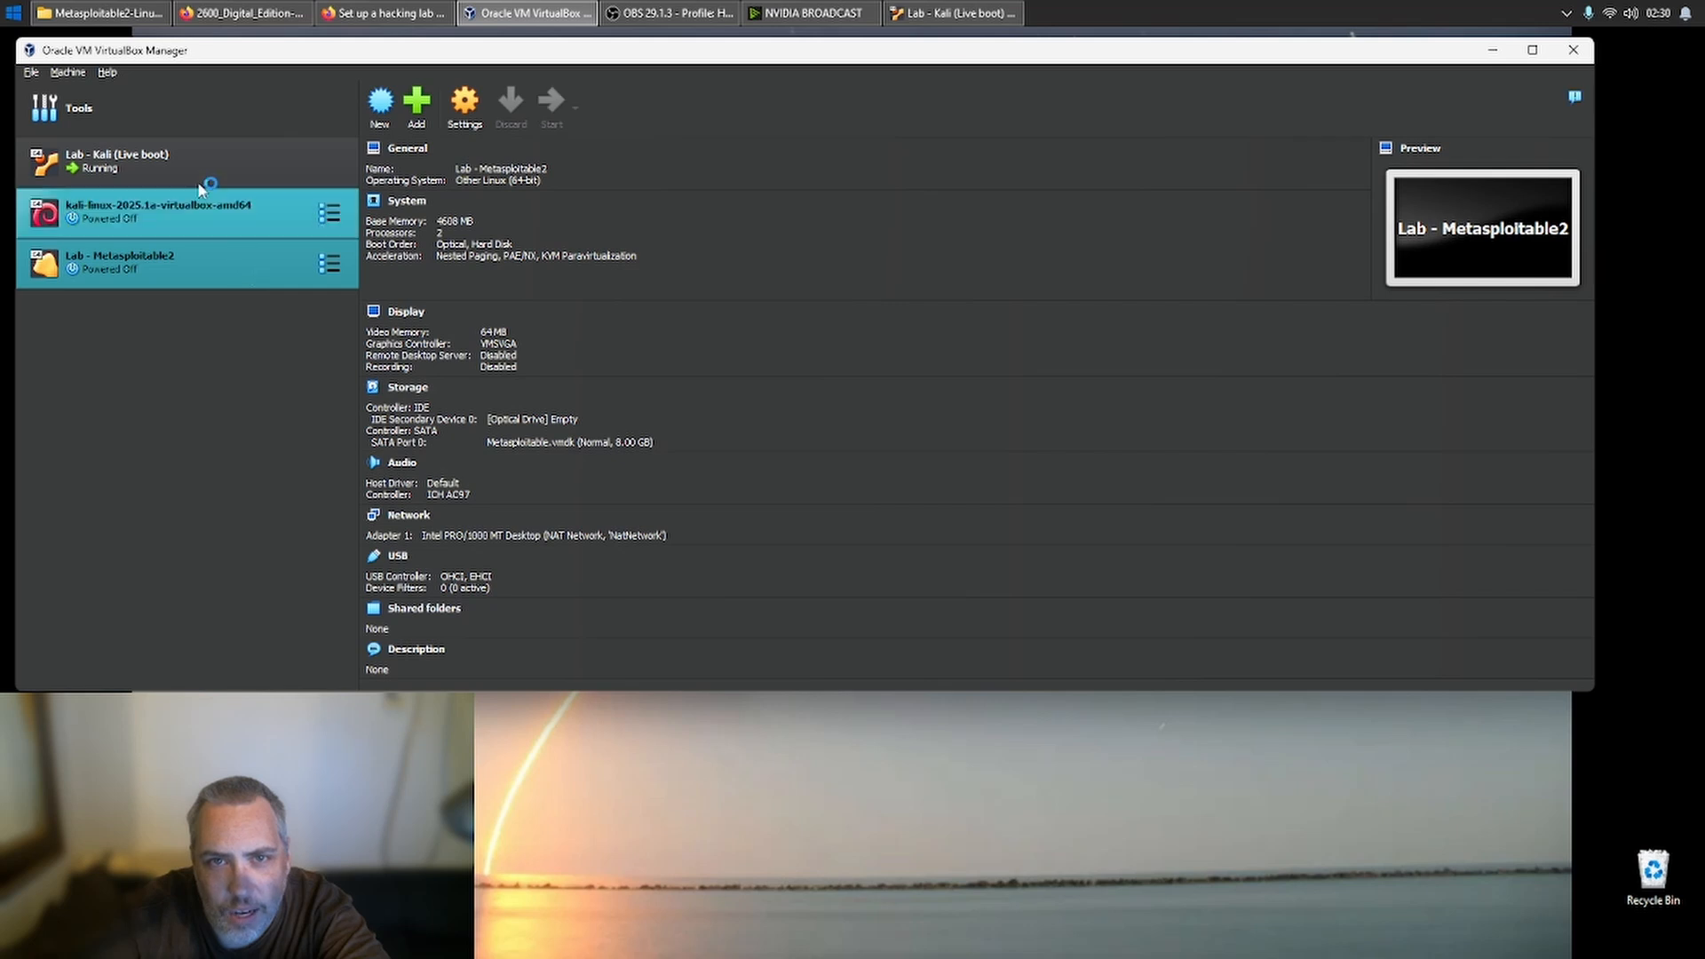
- Switch to the running Kali machine and rerun ifconfig in its terminal to examine the eth0 address
left_click(954, 13)
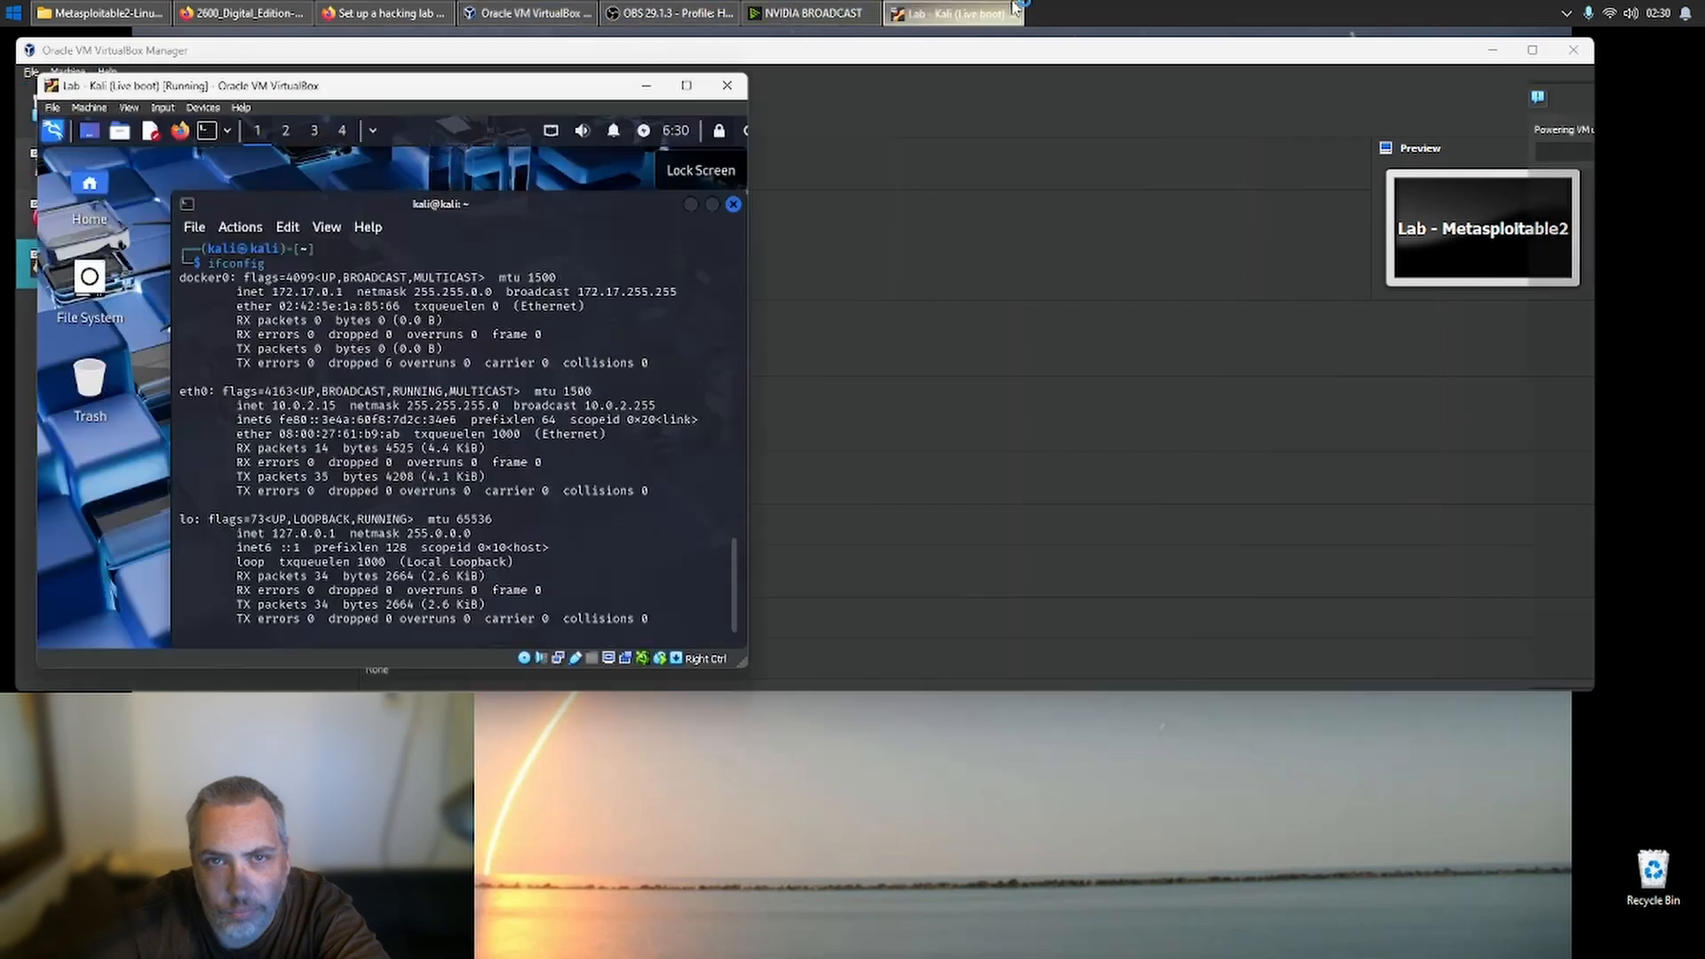
key("Up")
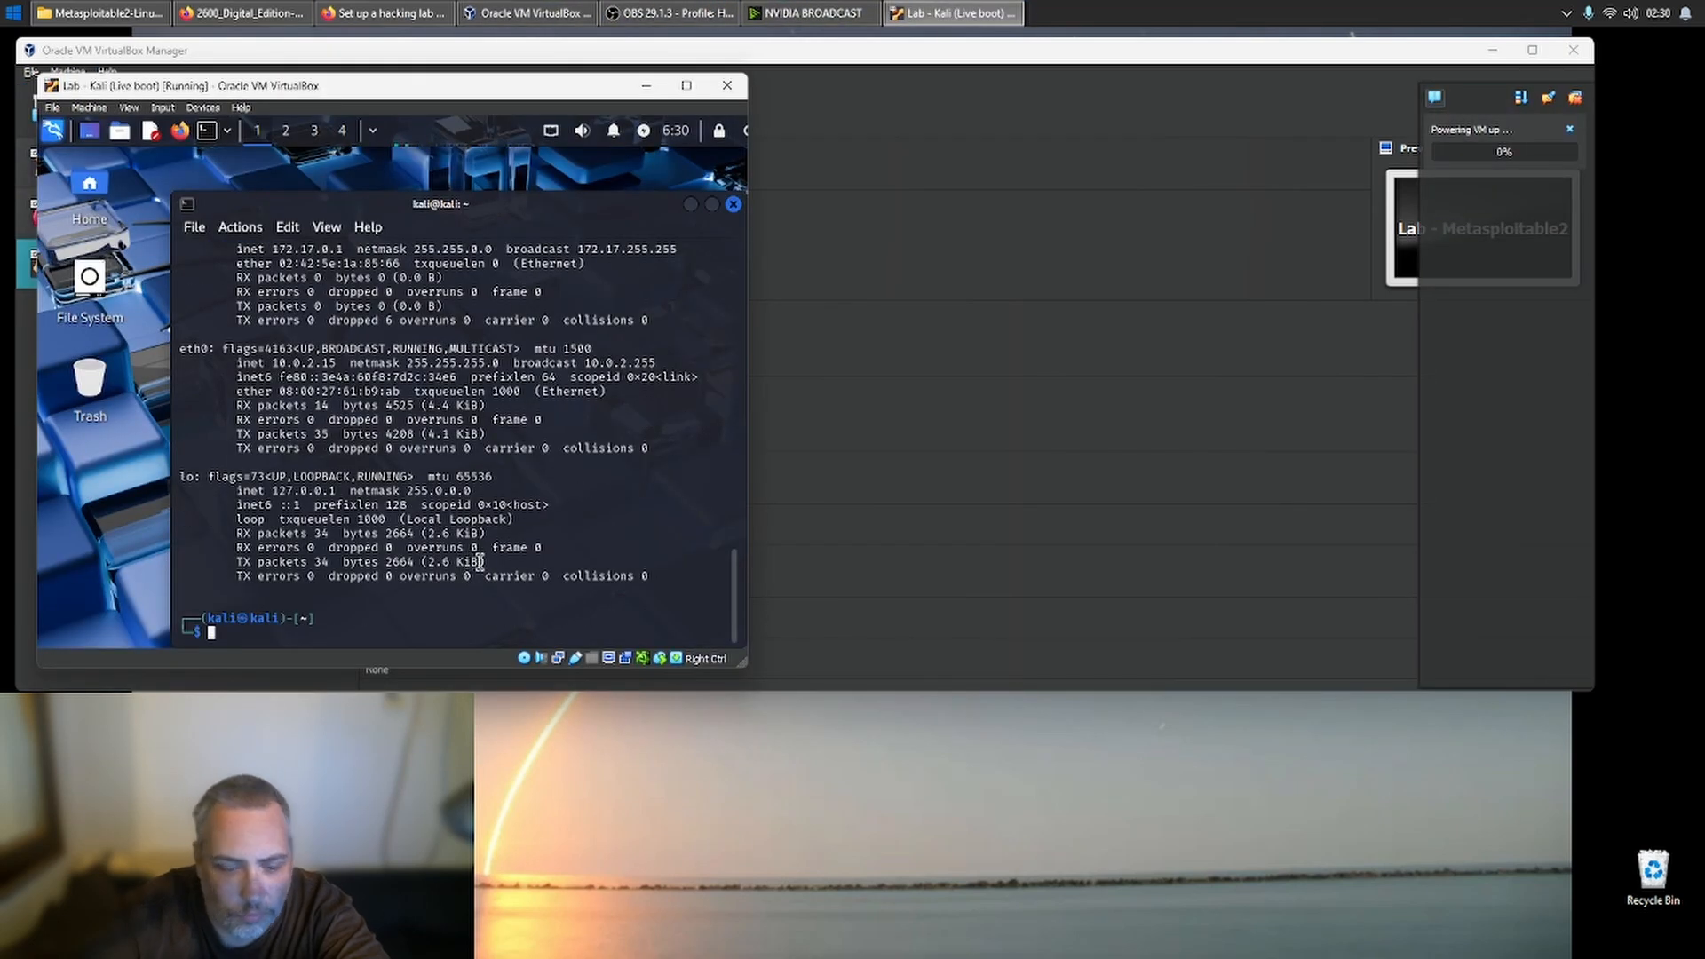
key("Return")
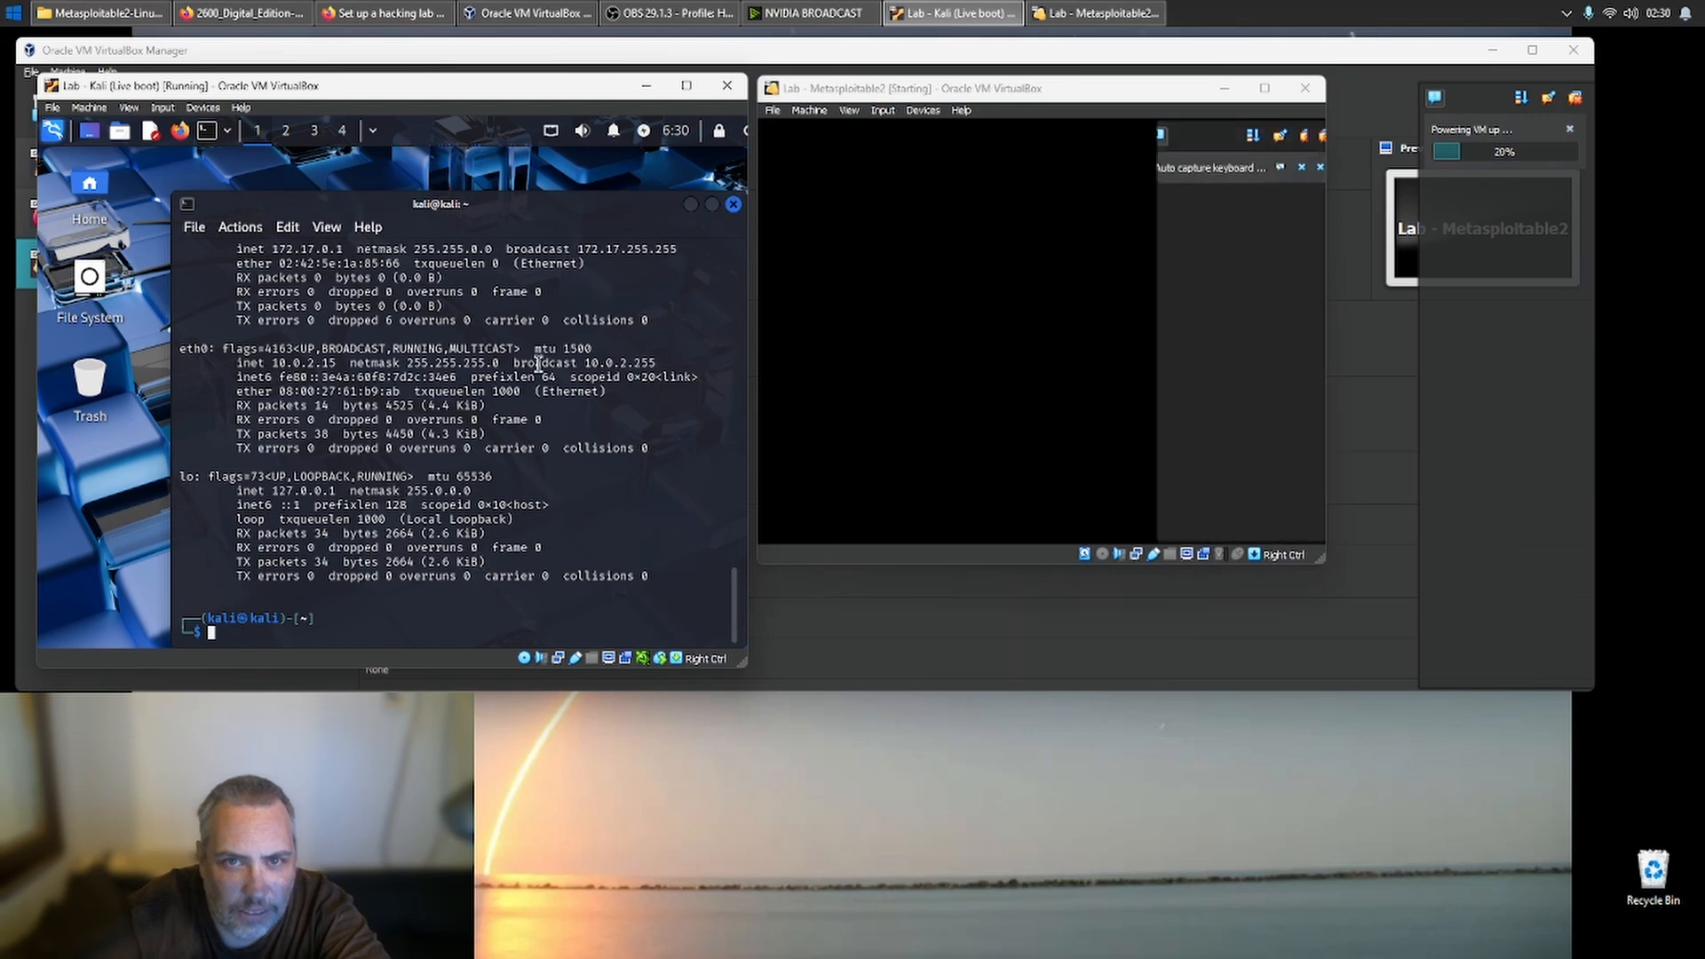
scroll(365, 364, "up", 1)
scroll(365, 364, "down", 1)
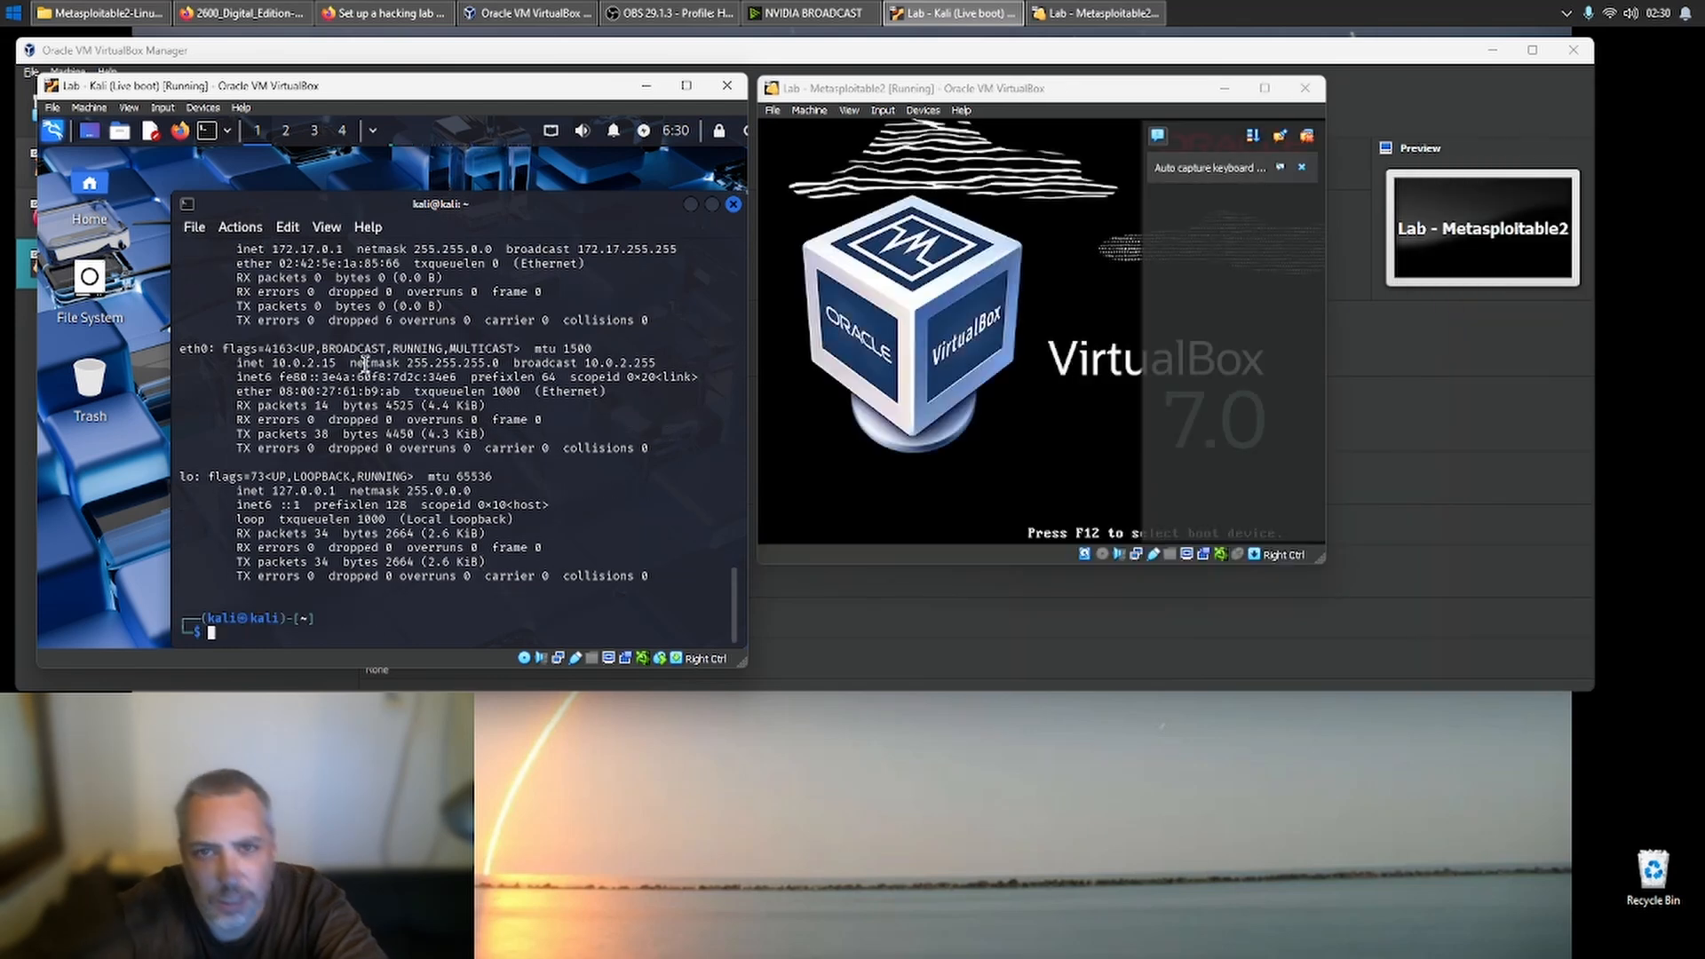
- Bring the Kali machine's eth0 interface down with the command sudo ifconfig eth0 down
type("sud")
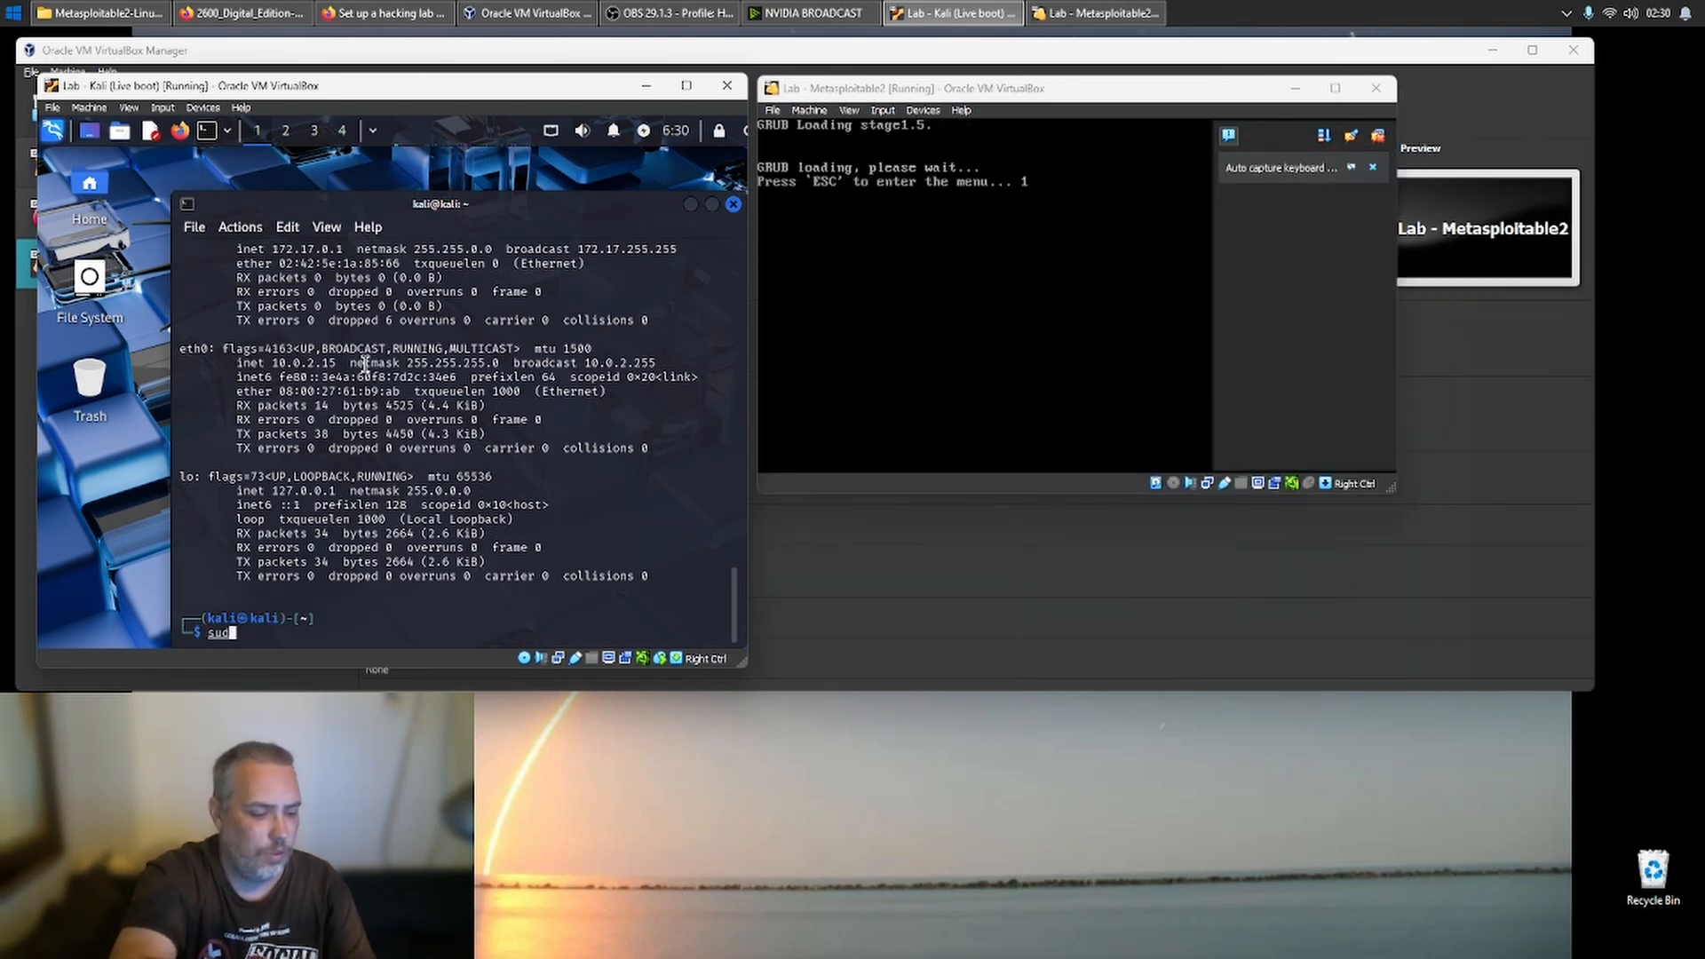
type("io ifconfig ")
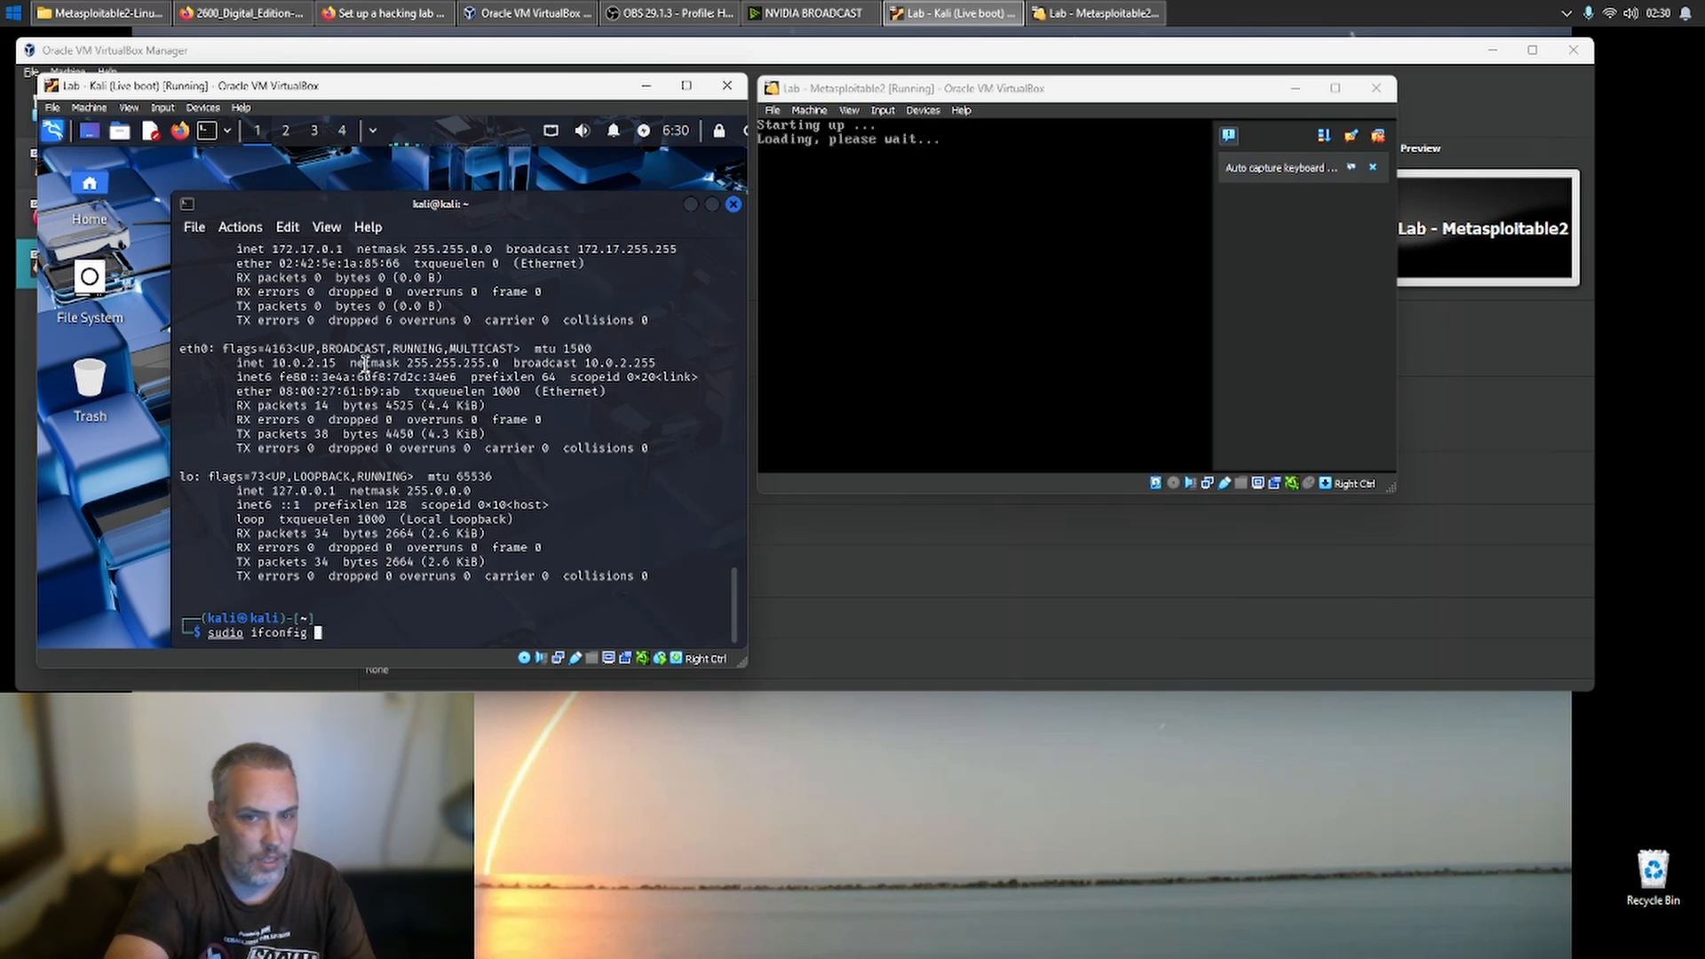
type("eth0 d")
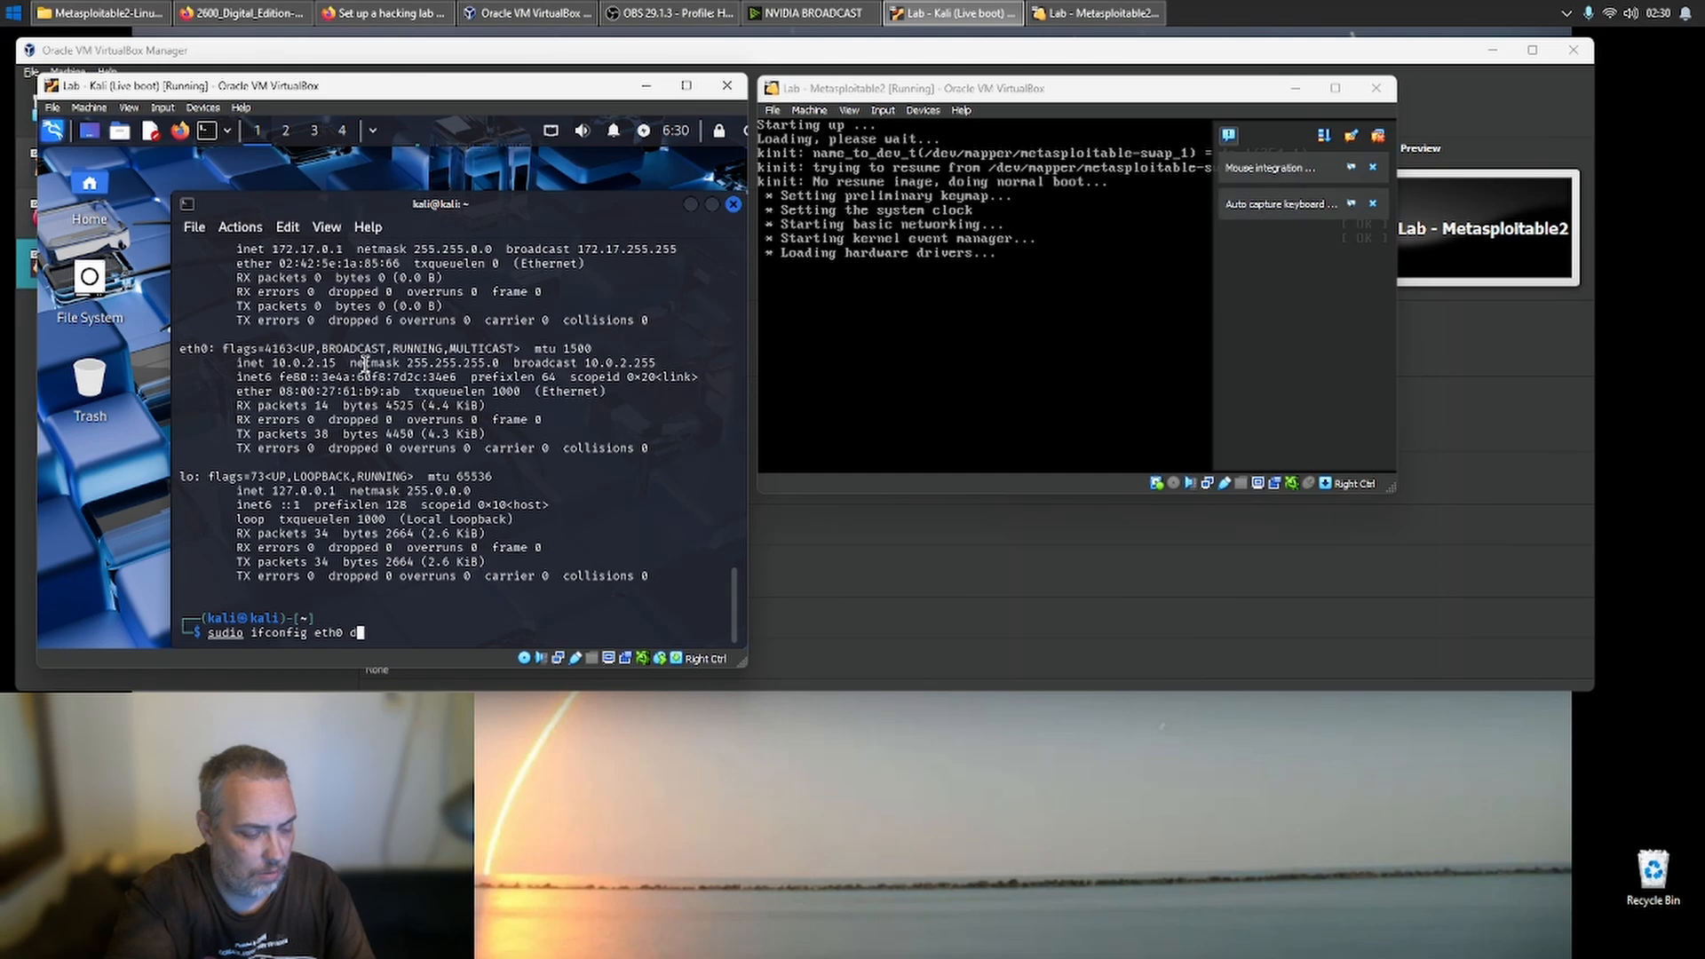
type("own")
key("Return")
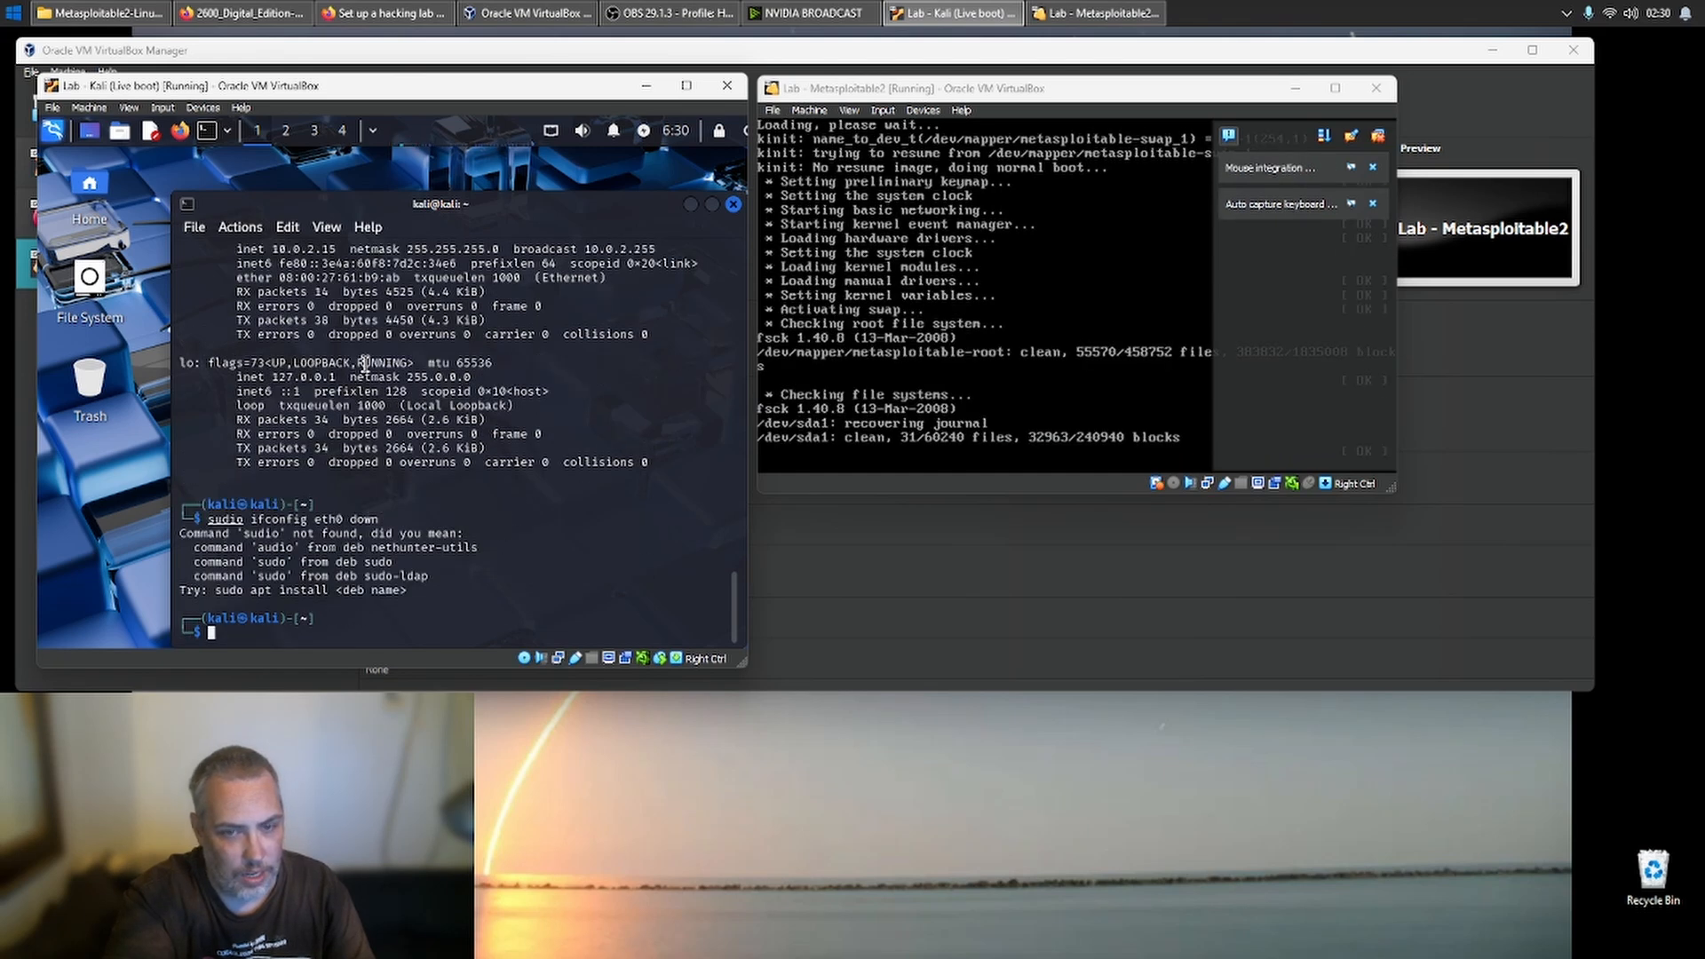
key("Up")
key("Left")
key("Left")
key("Left")
key("Left")
key("Left")
key("Left")
key("Left")
key("Left")
key("Left")
key("Left")
key("Left")
key("Left")
key("Left")
key("Left")
key("Left")
key("Left")
key("Left")
key("Left")
key("Left")
key("Left")
key("Left")
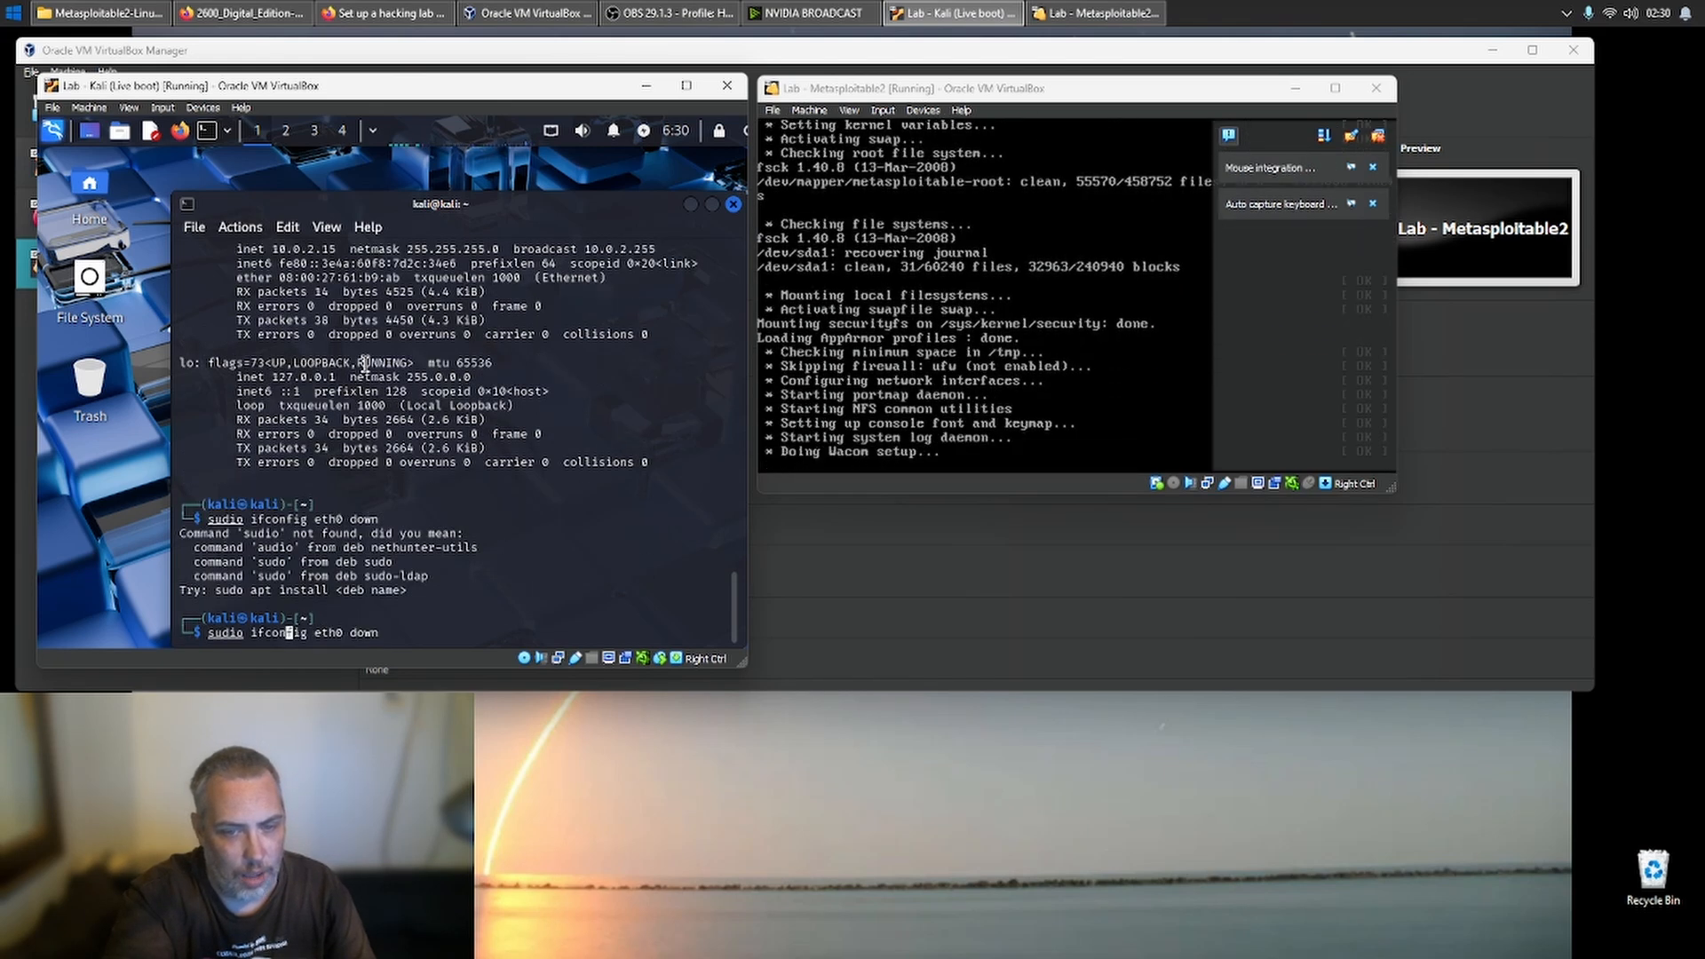
key("Delete")
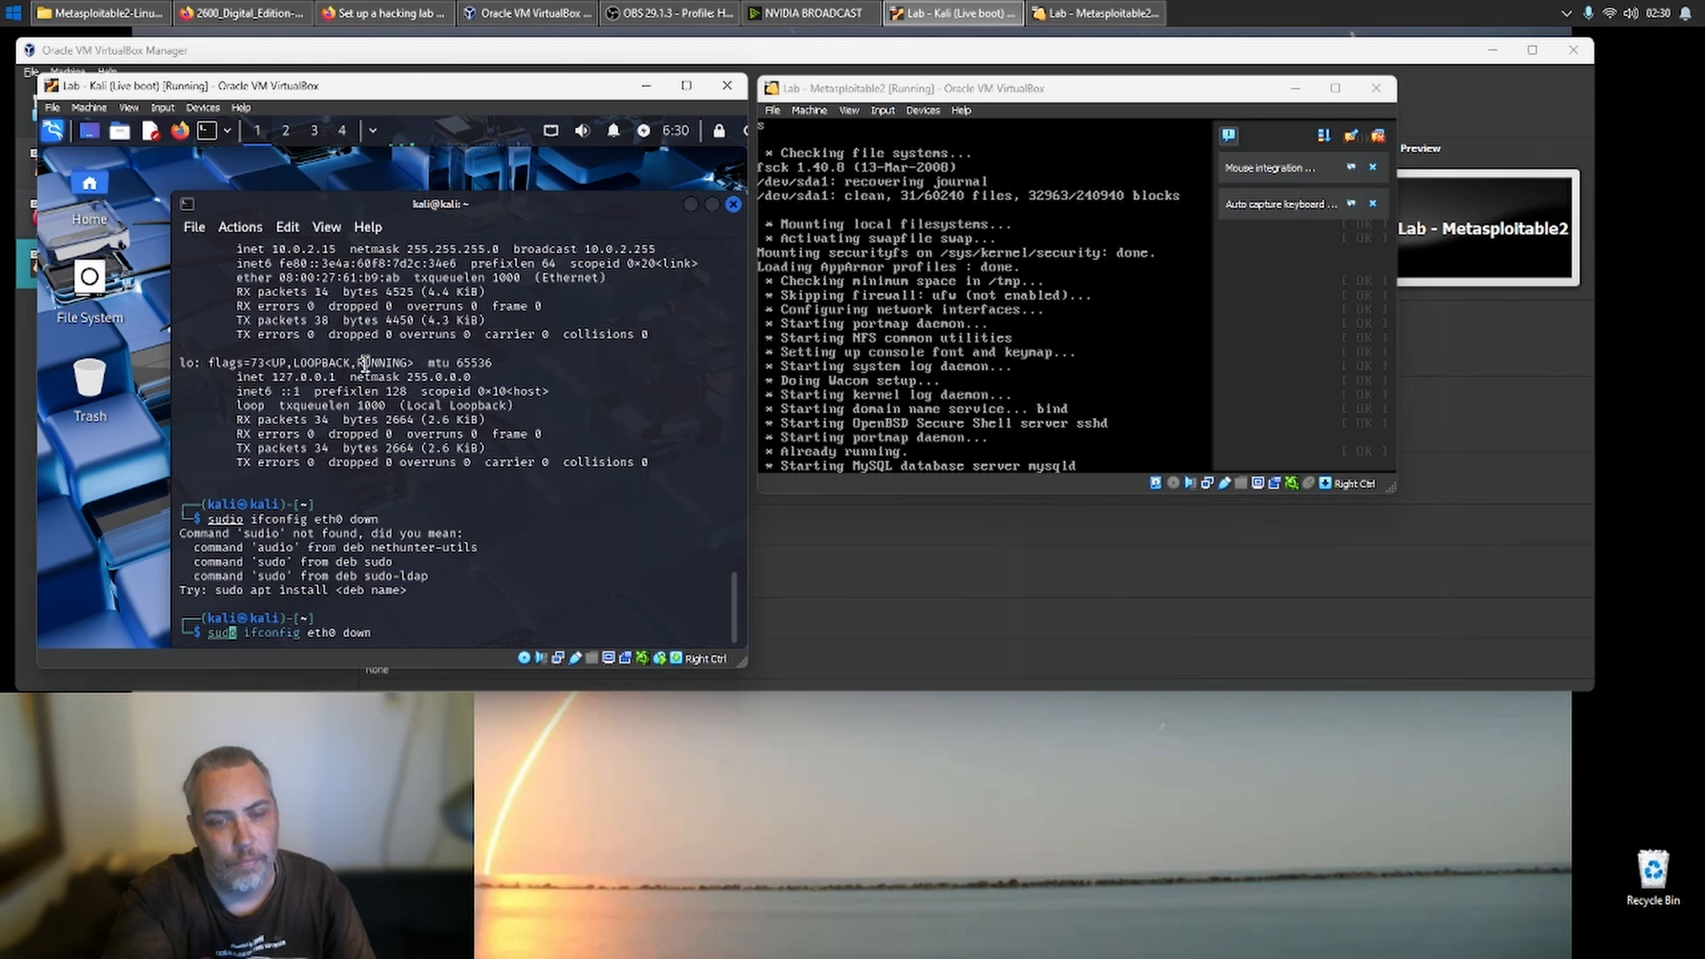
key("Return")
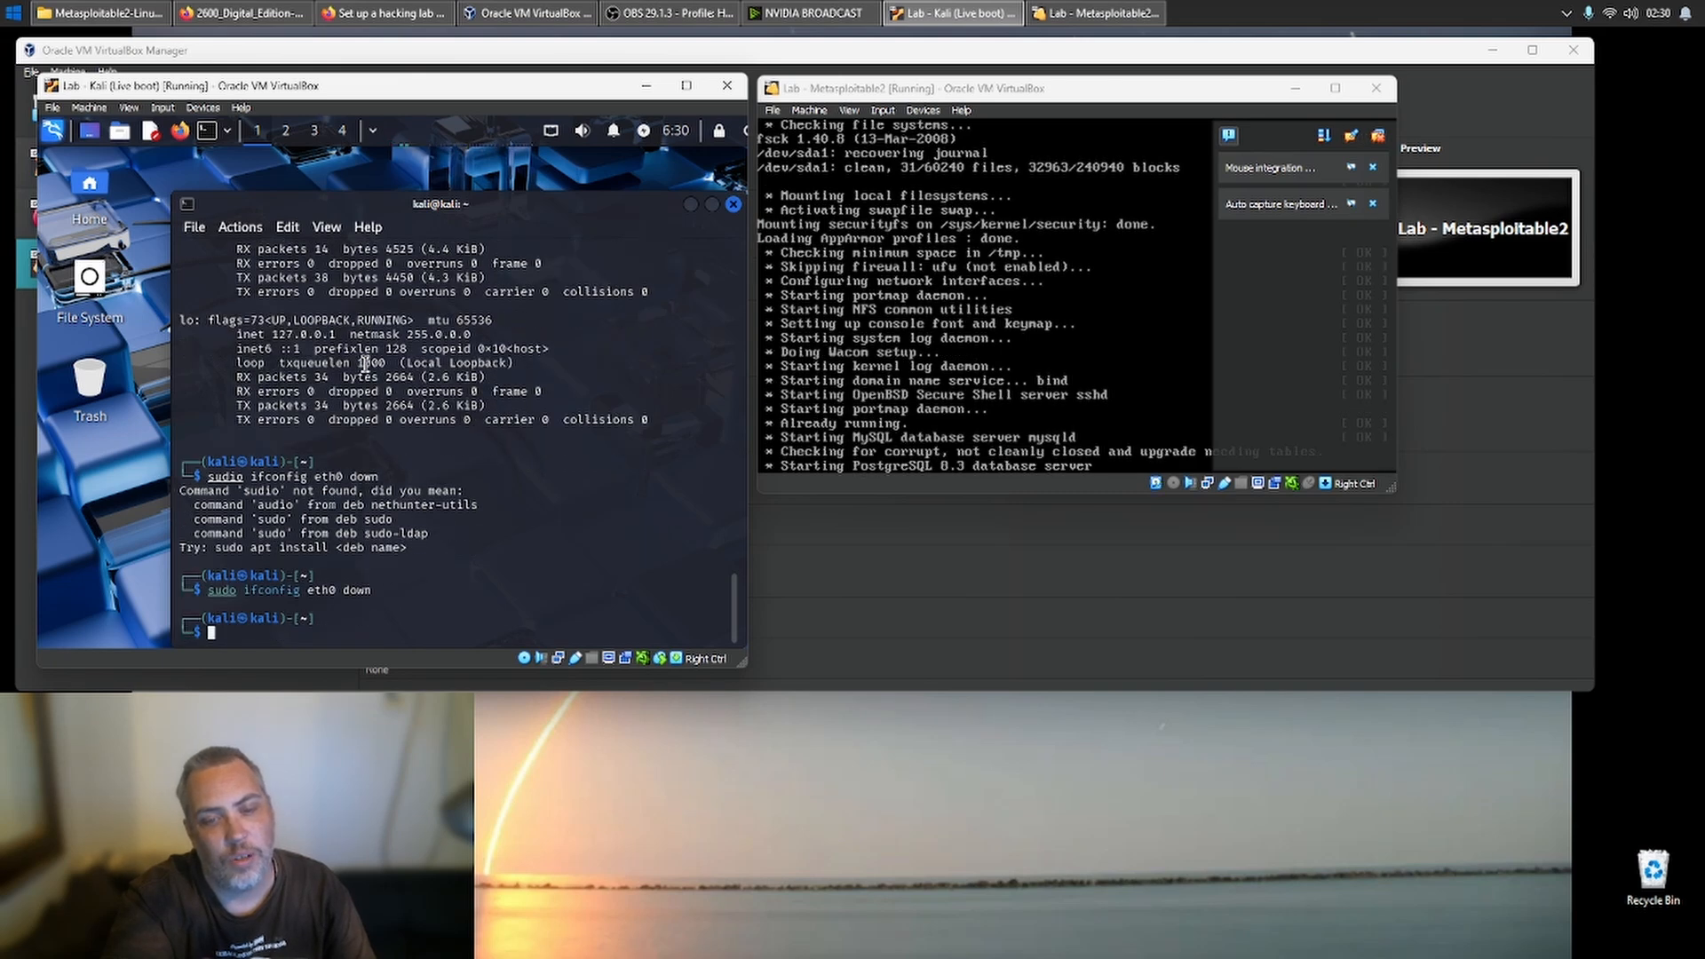
- Bring the Kali machine's eth0 interface back up with sudo ifconfig eth0 up
key("Up")
key("Left")
key("Left")
key("Left")
key("Left")
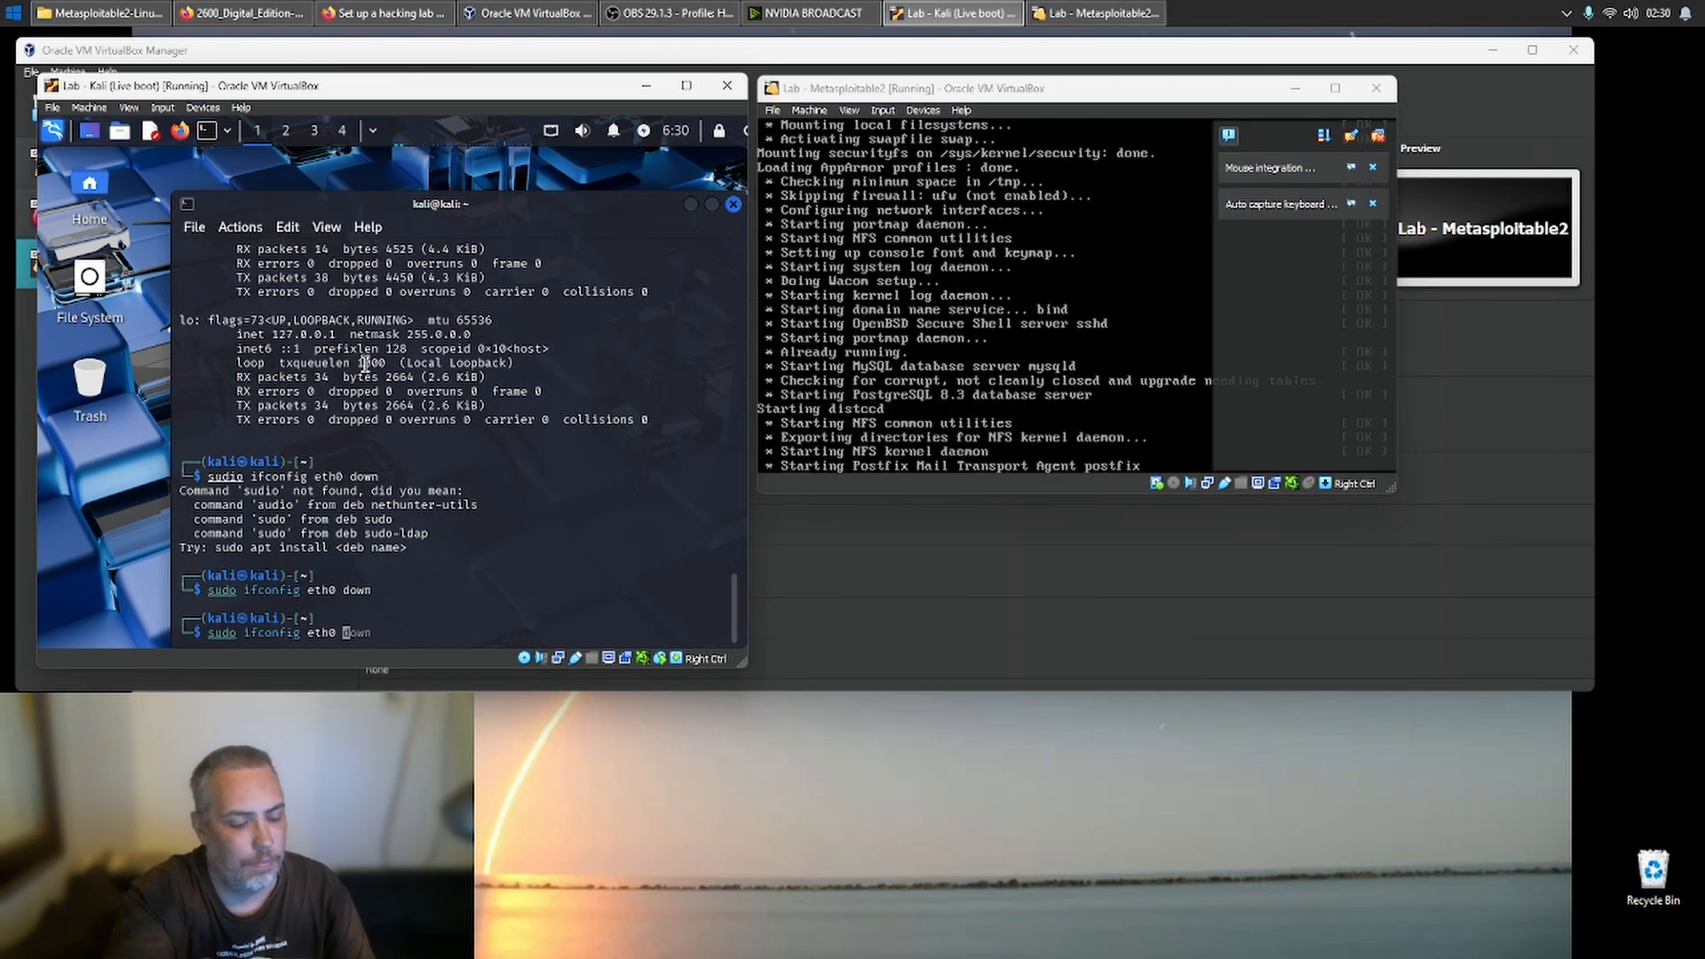
key("Delete")
key("Delete")
key("Delete")
key("Delete")
type("up")
key("Return")
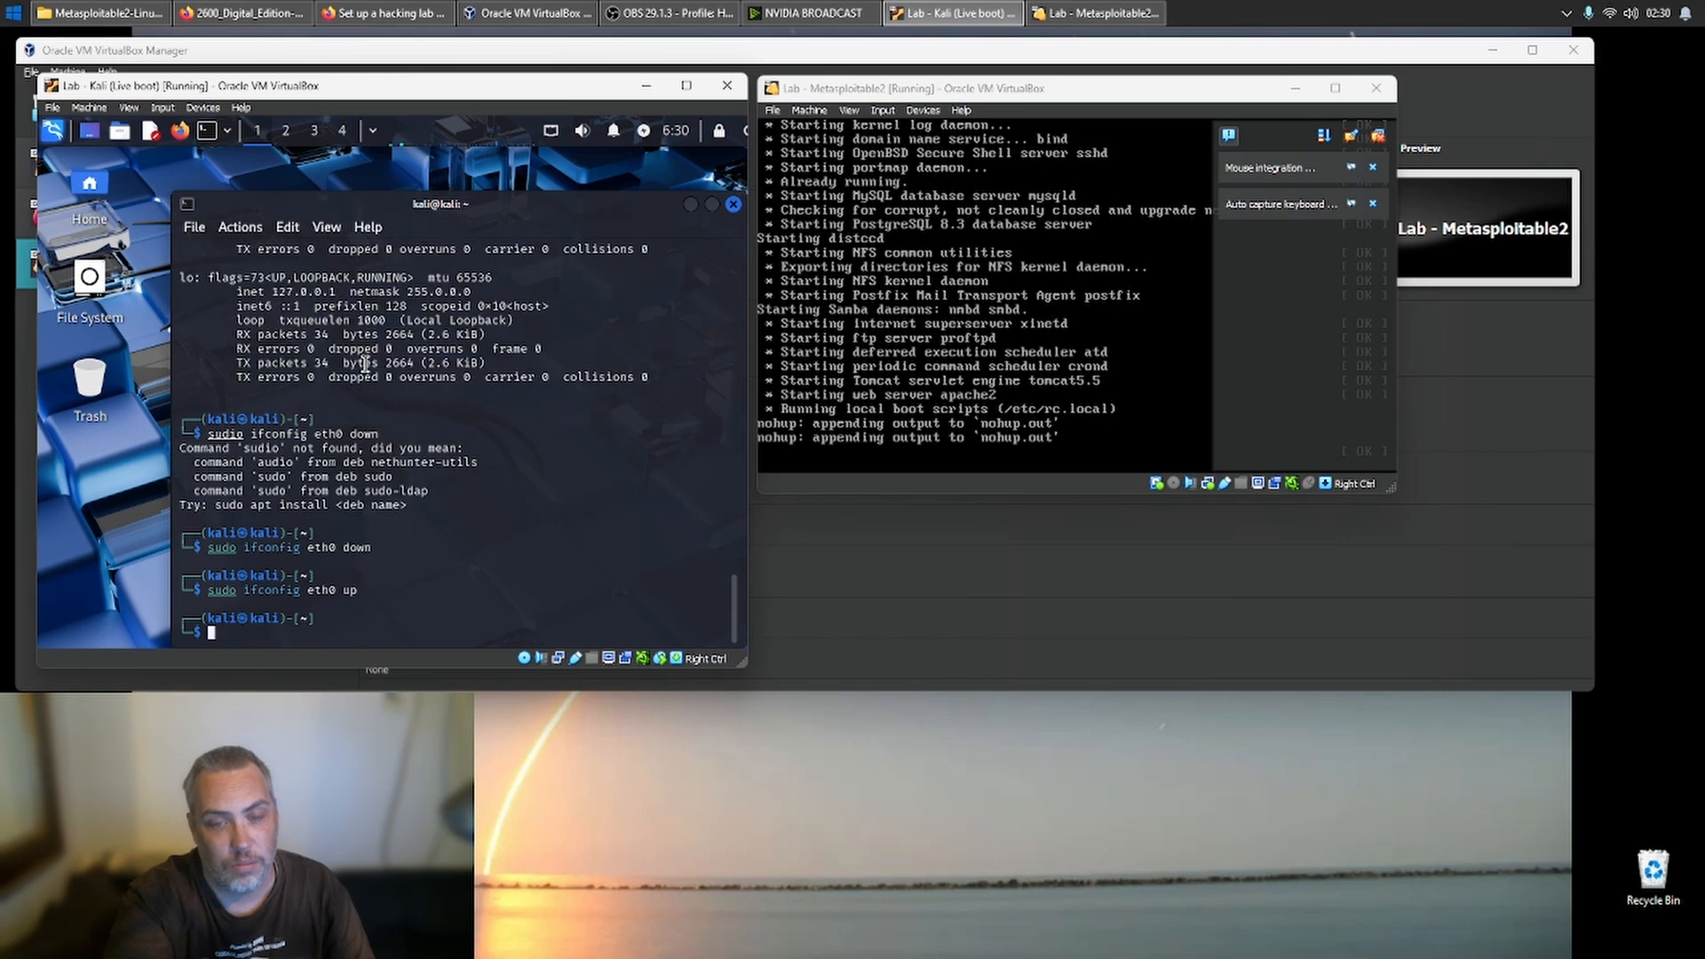
- Rerun ifconfig in the Kali terminal and examine the IP address assigned to eth0
key("Up")
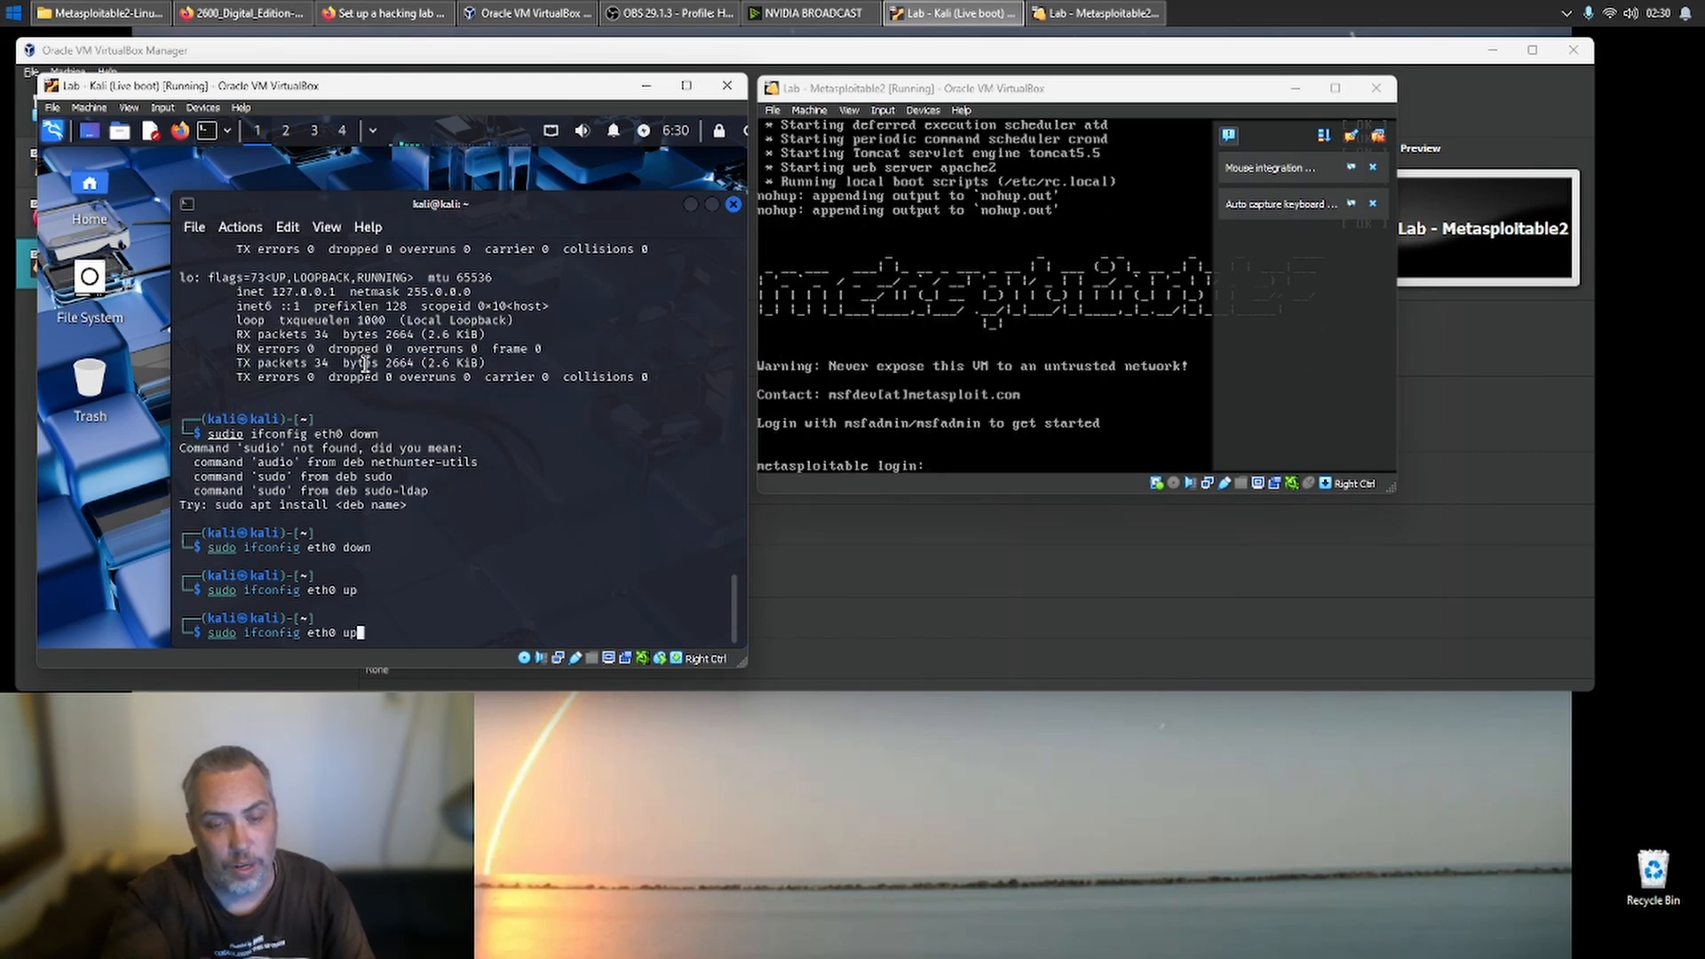
key("Up")
key("Up")
key("Up")
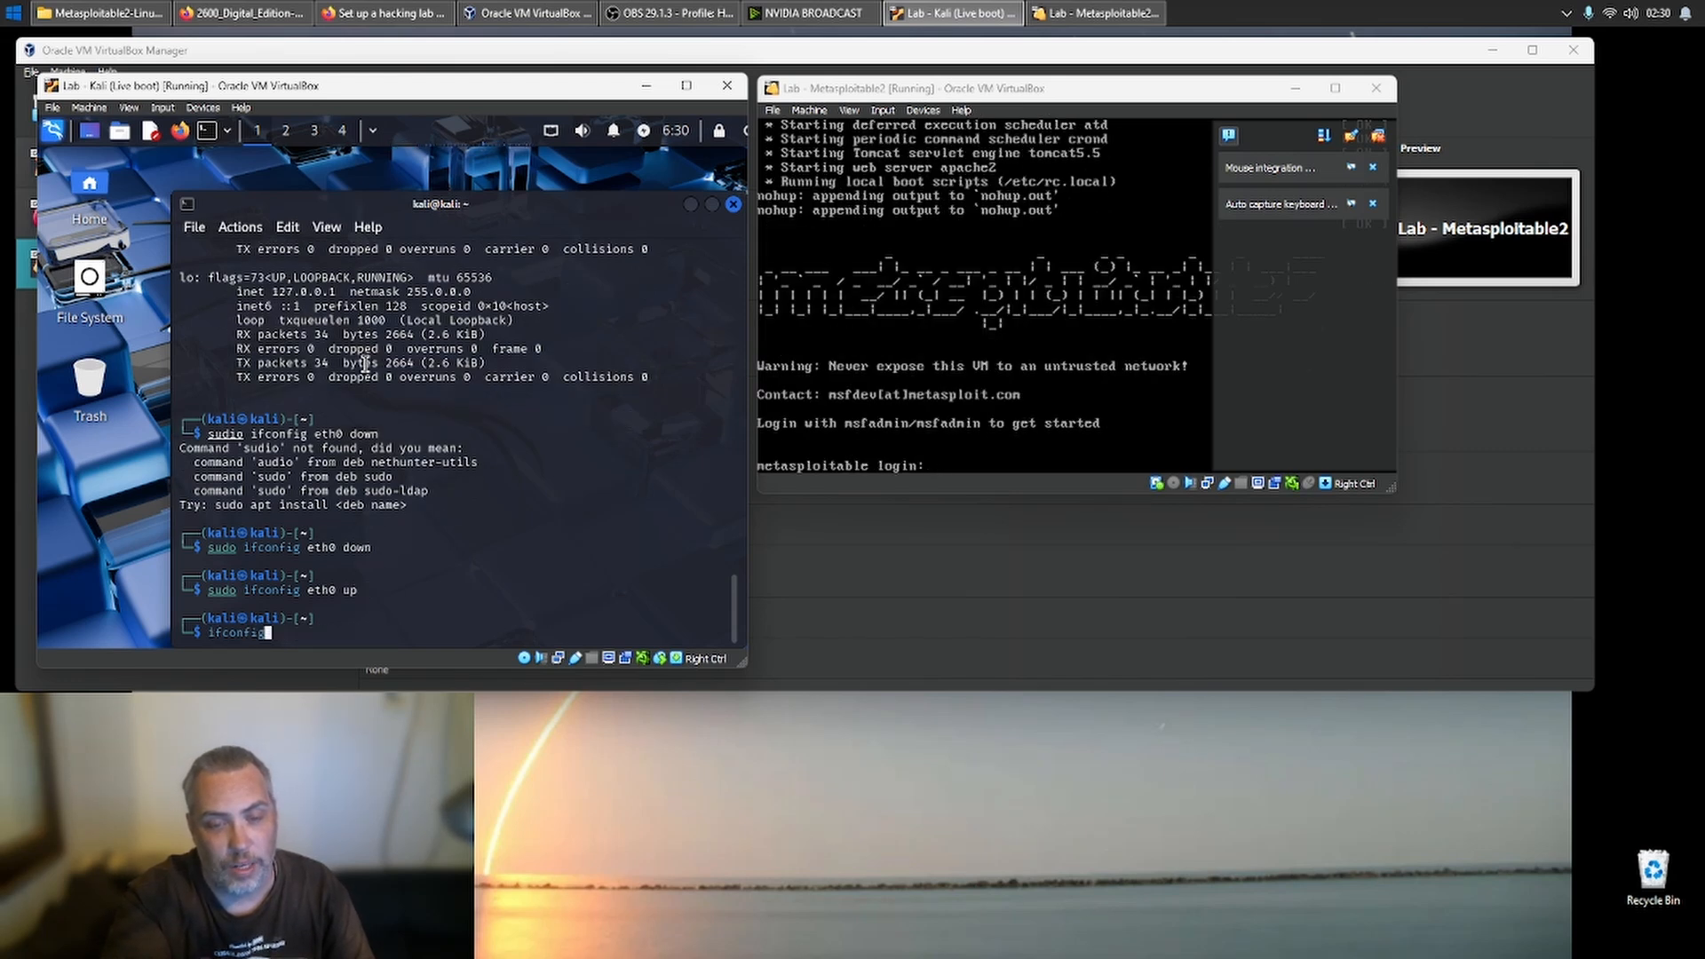
key("Return")
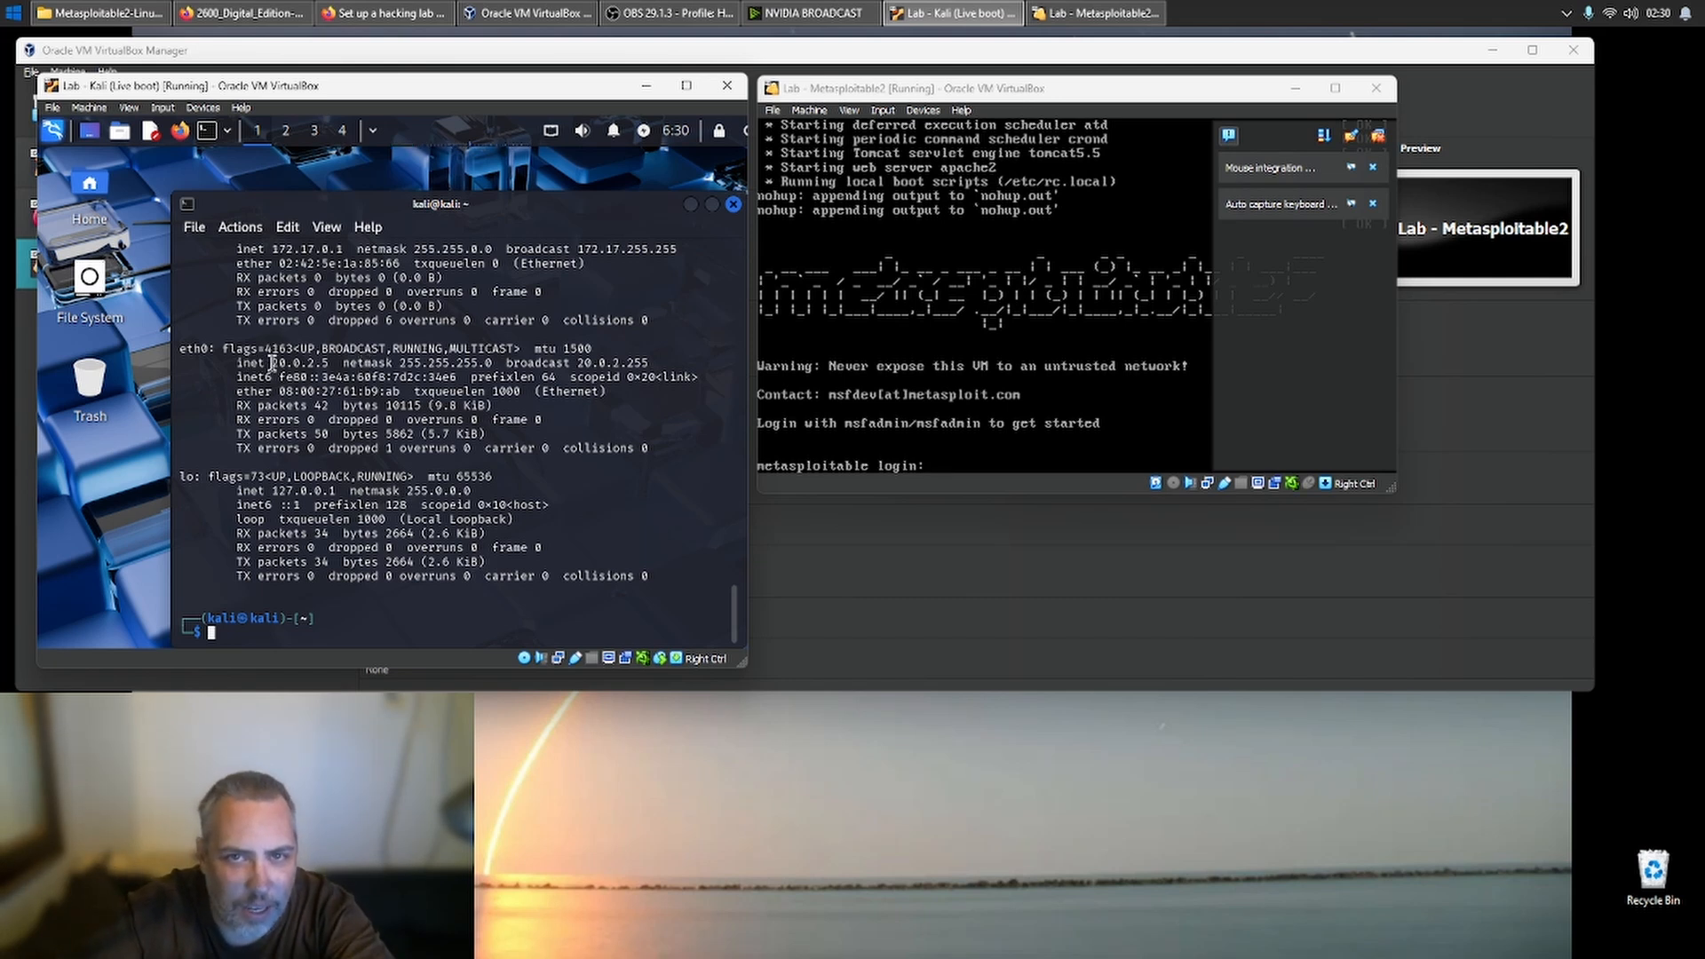
left_click_drag(271, 365, 327, 365)
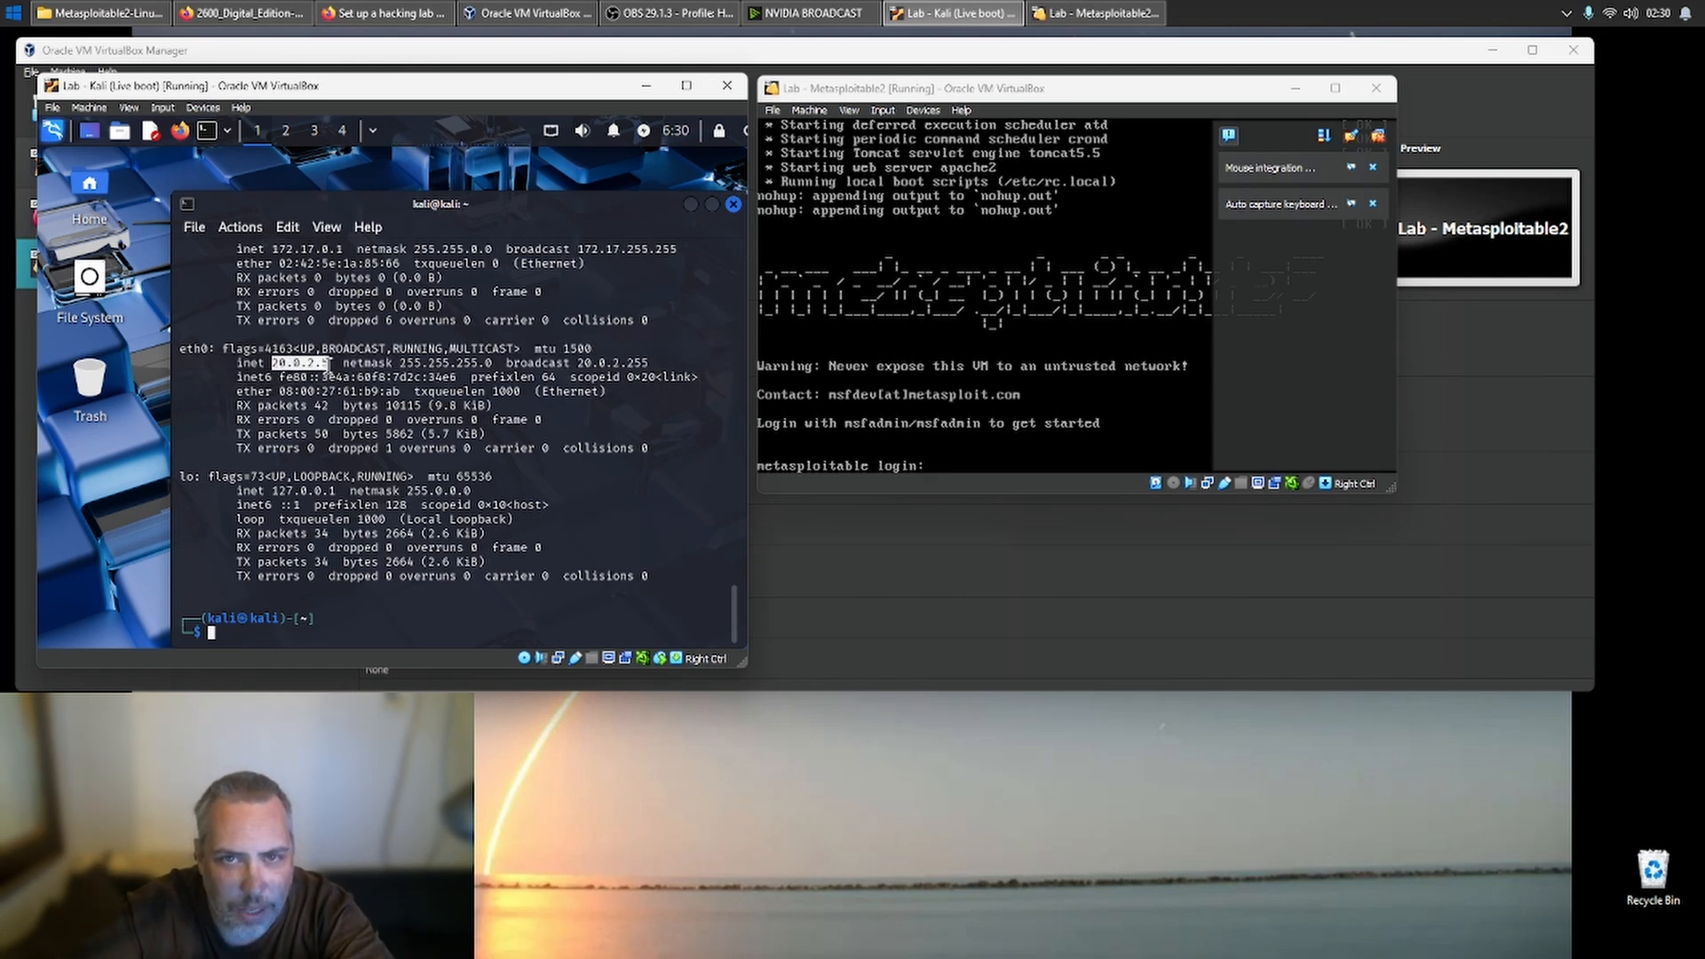
left_click(328, 364)
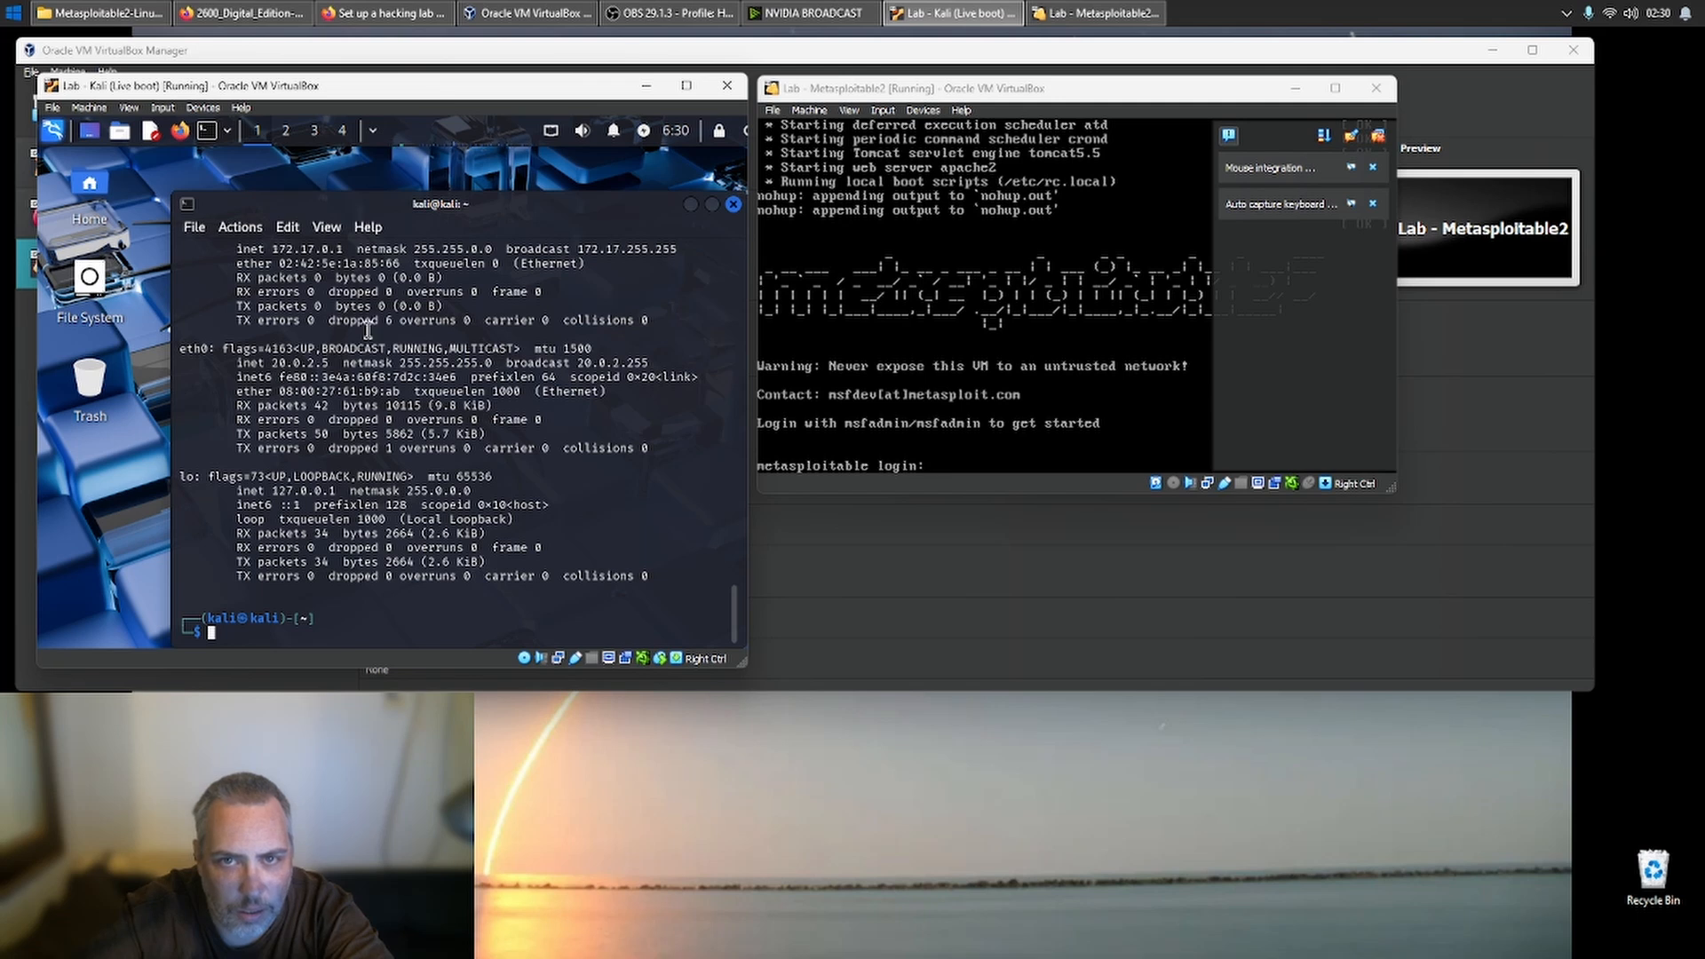
- Switch to the Metasploitable2 machine and log in with its default account name and account password
left_click(1015, 453)
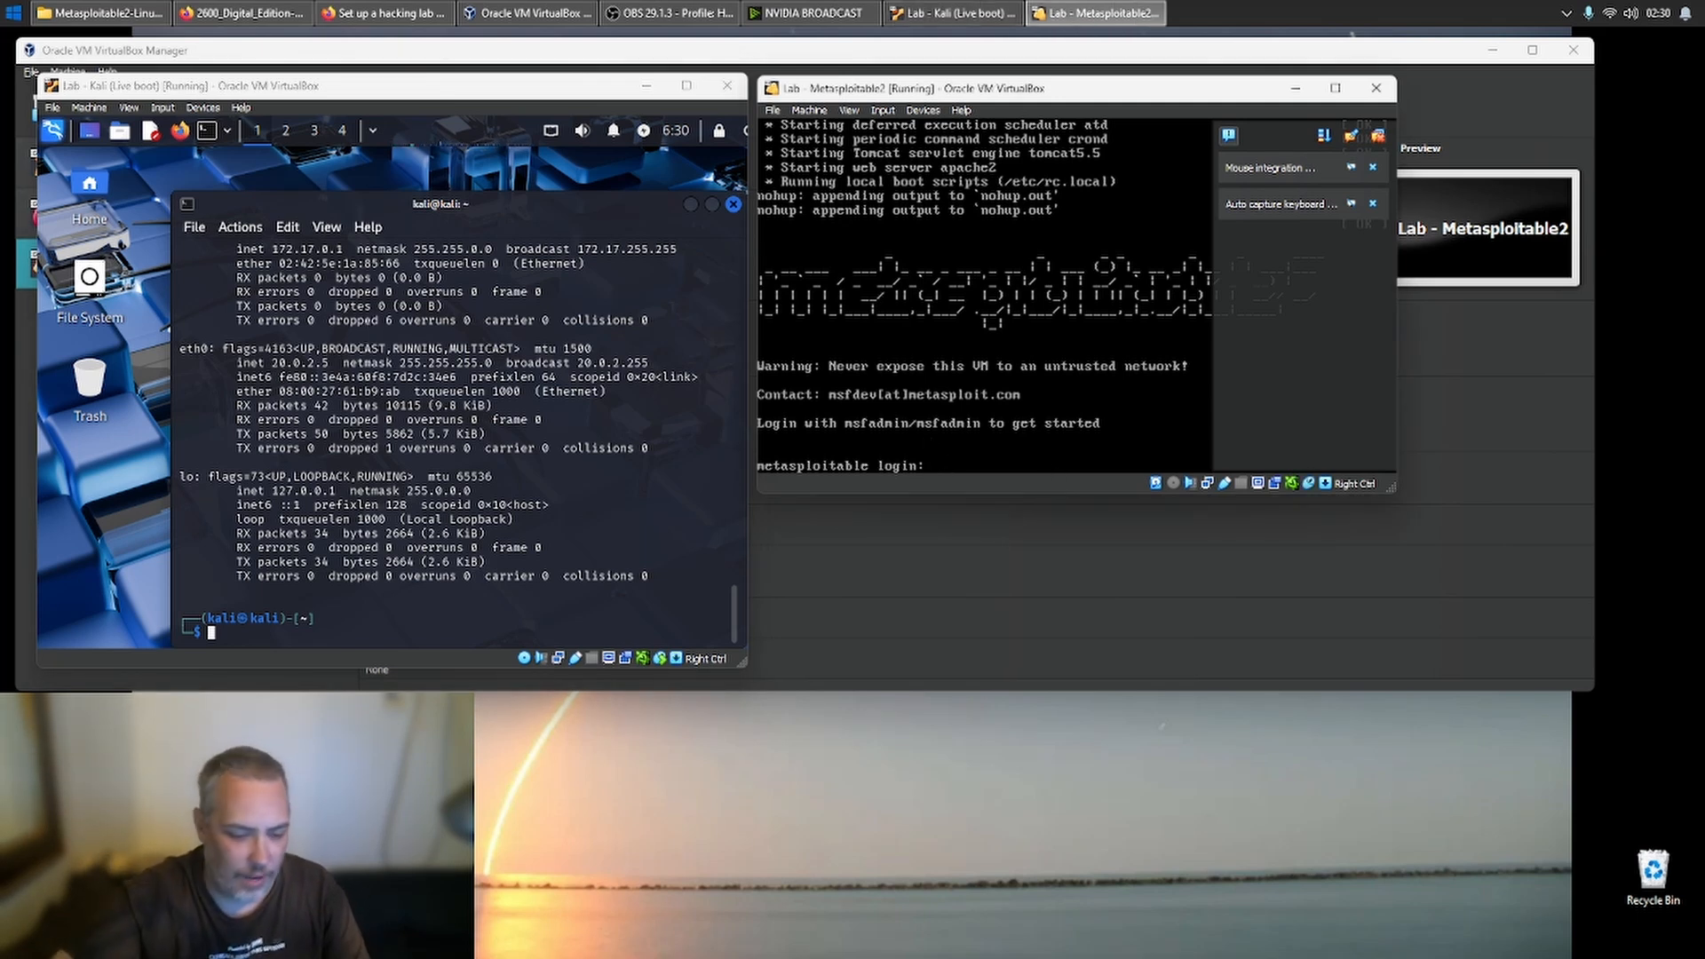
type("msfi")
key("BackSpace")
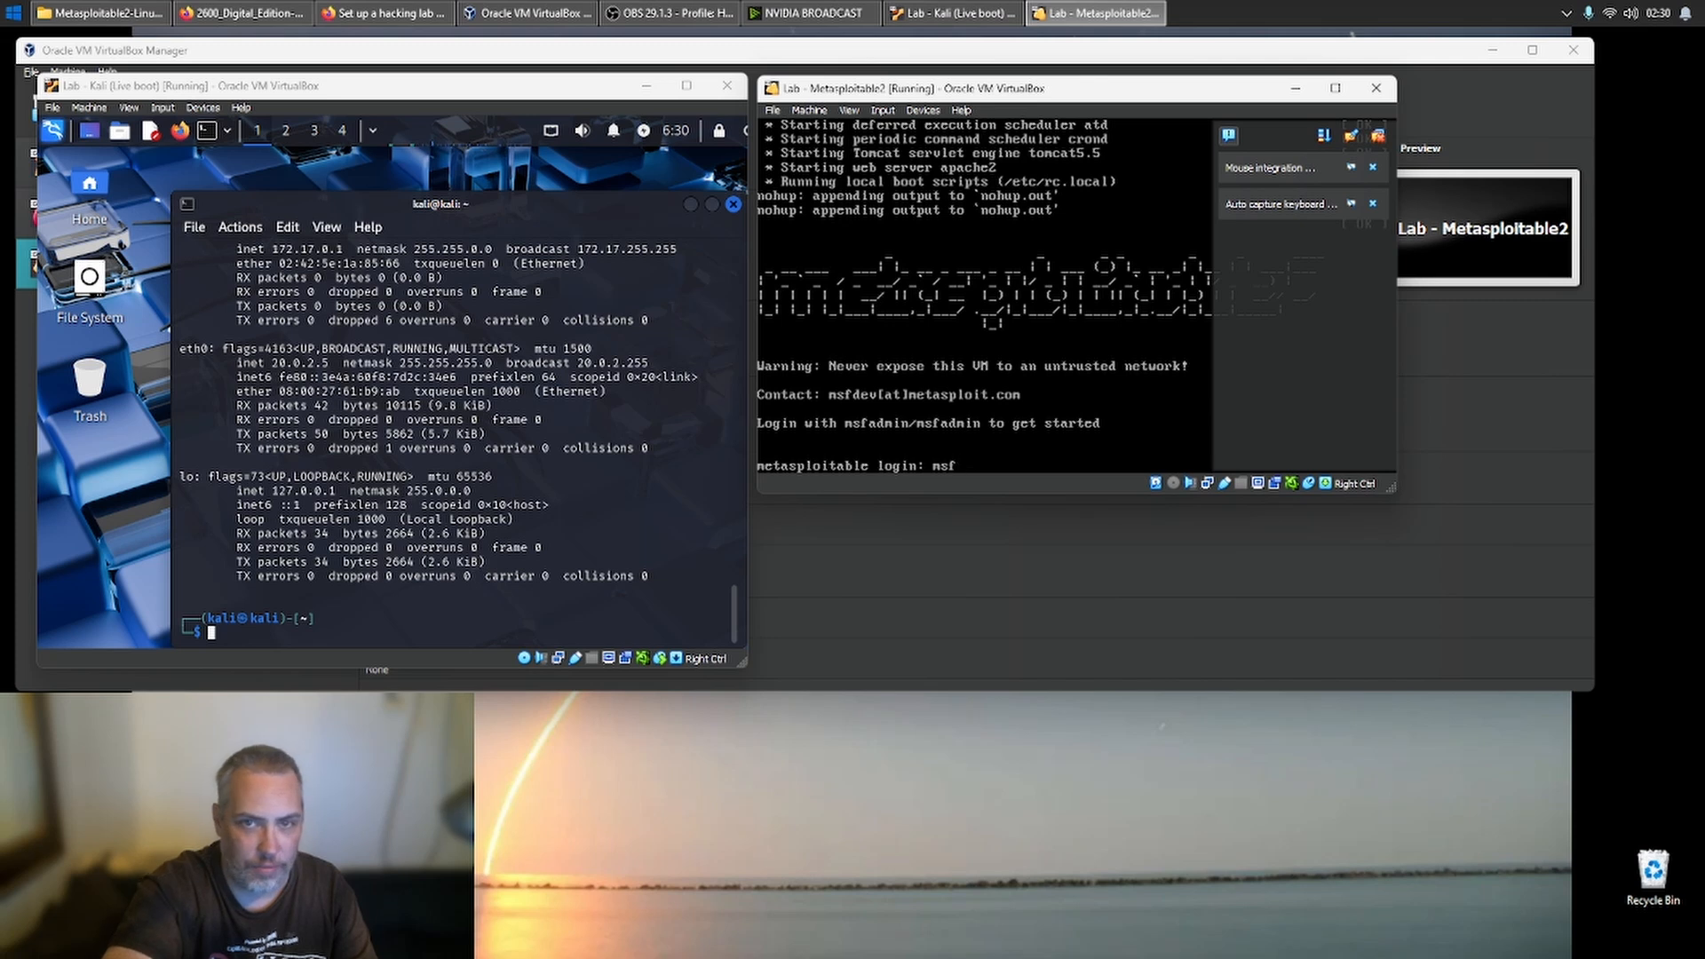
type("admin")
key("Return")
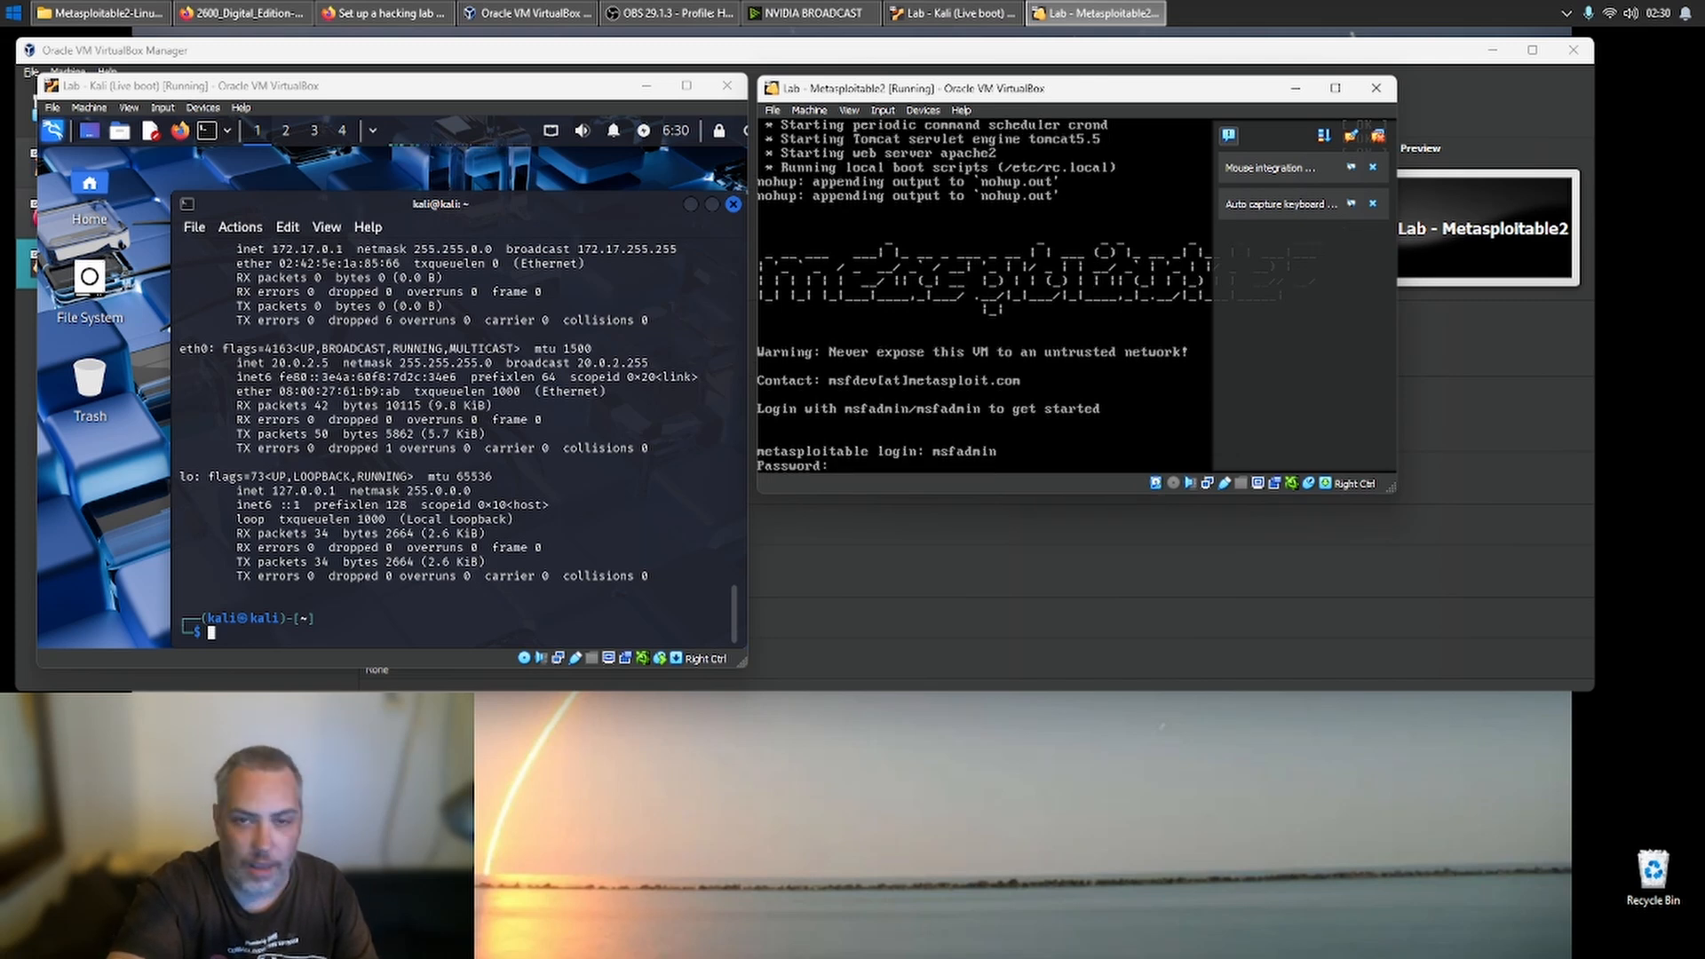
type("msfadmin")
key("Return")
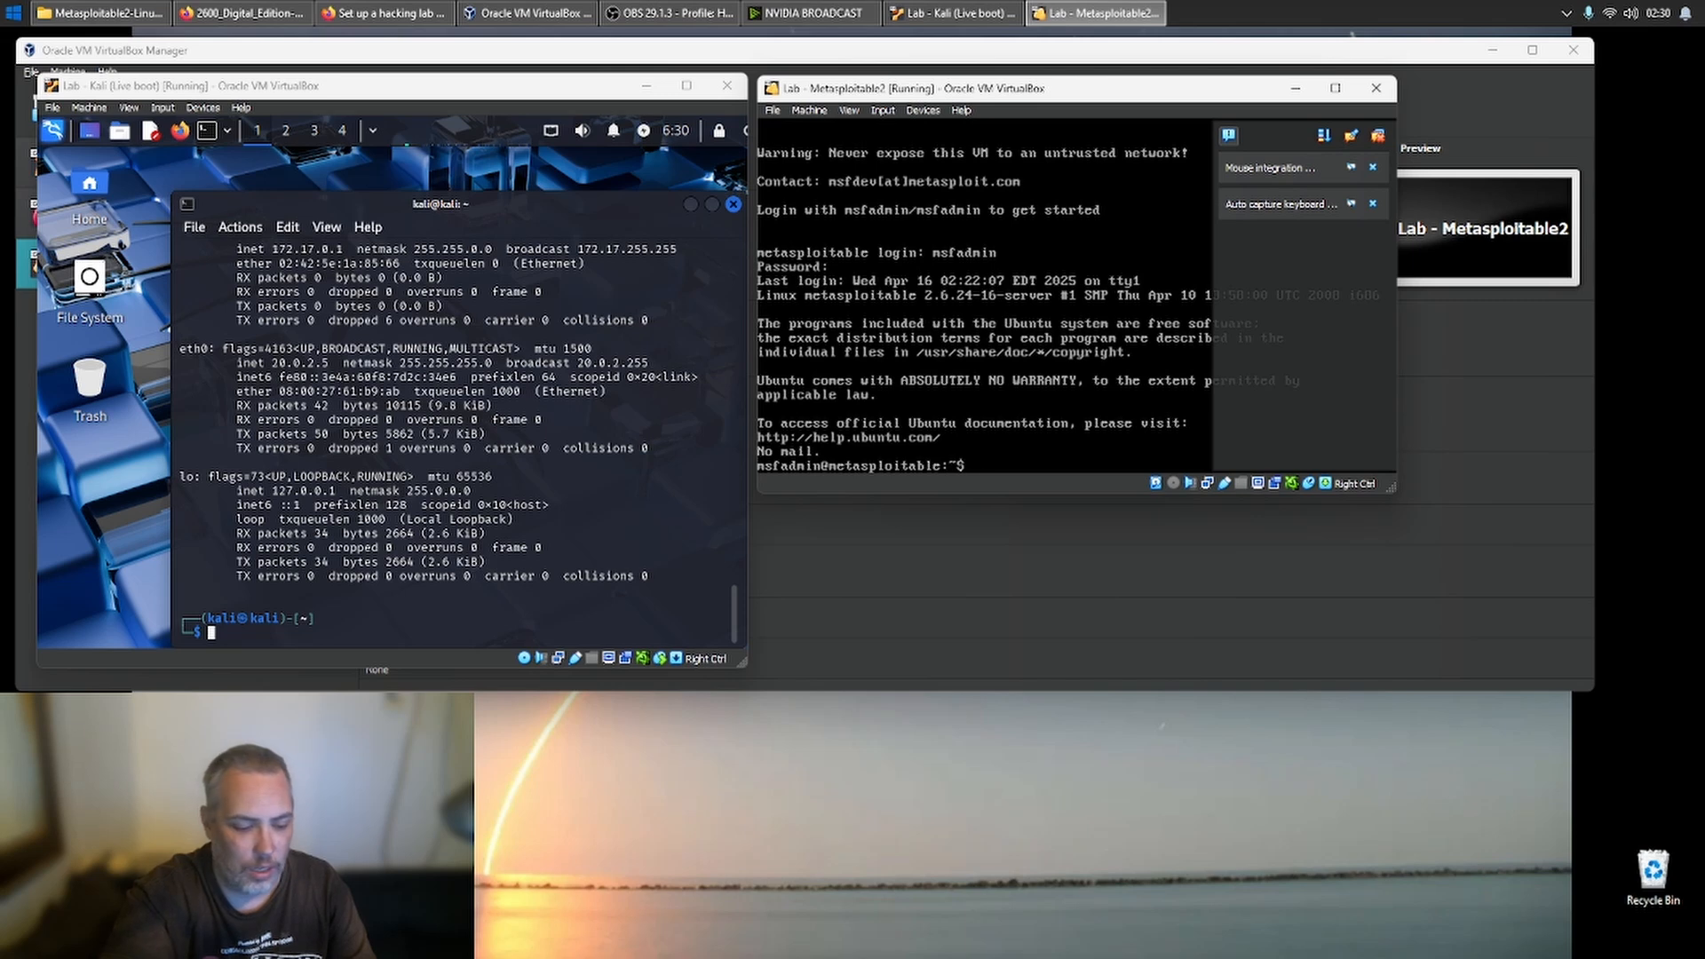
- Run ifconfig on the Metasploitable2 machine to examine its eth0 address
type("ifcon")
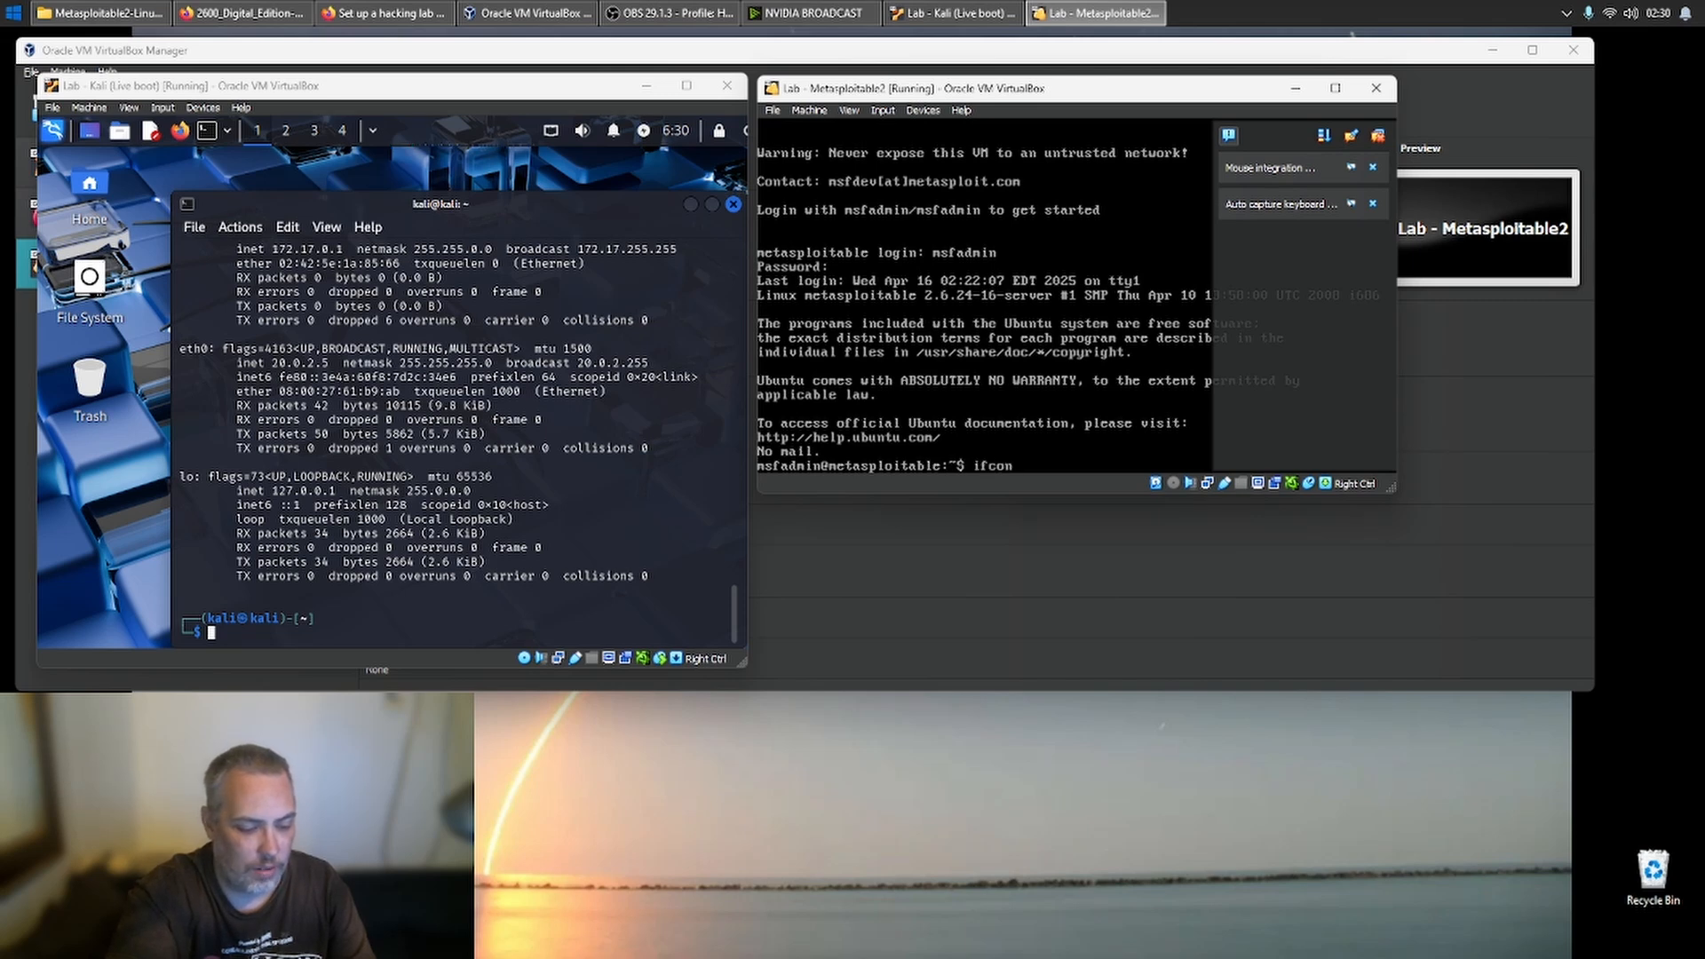
type("fig")
key("Return")
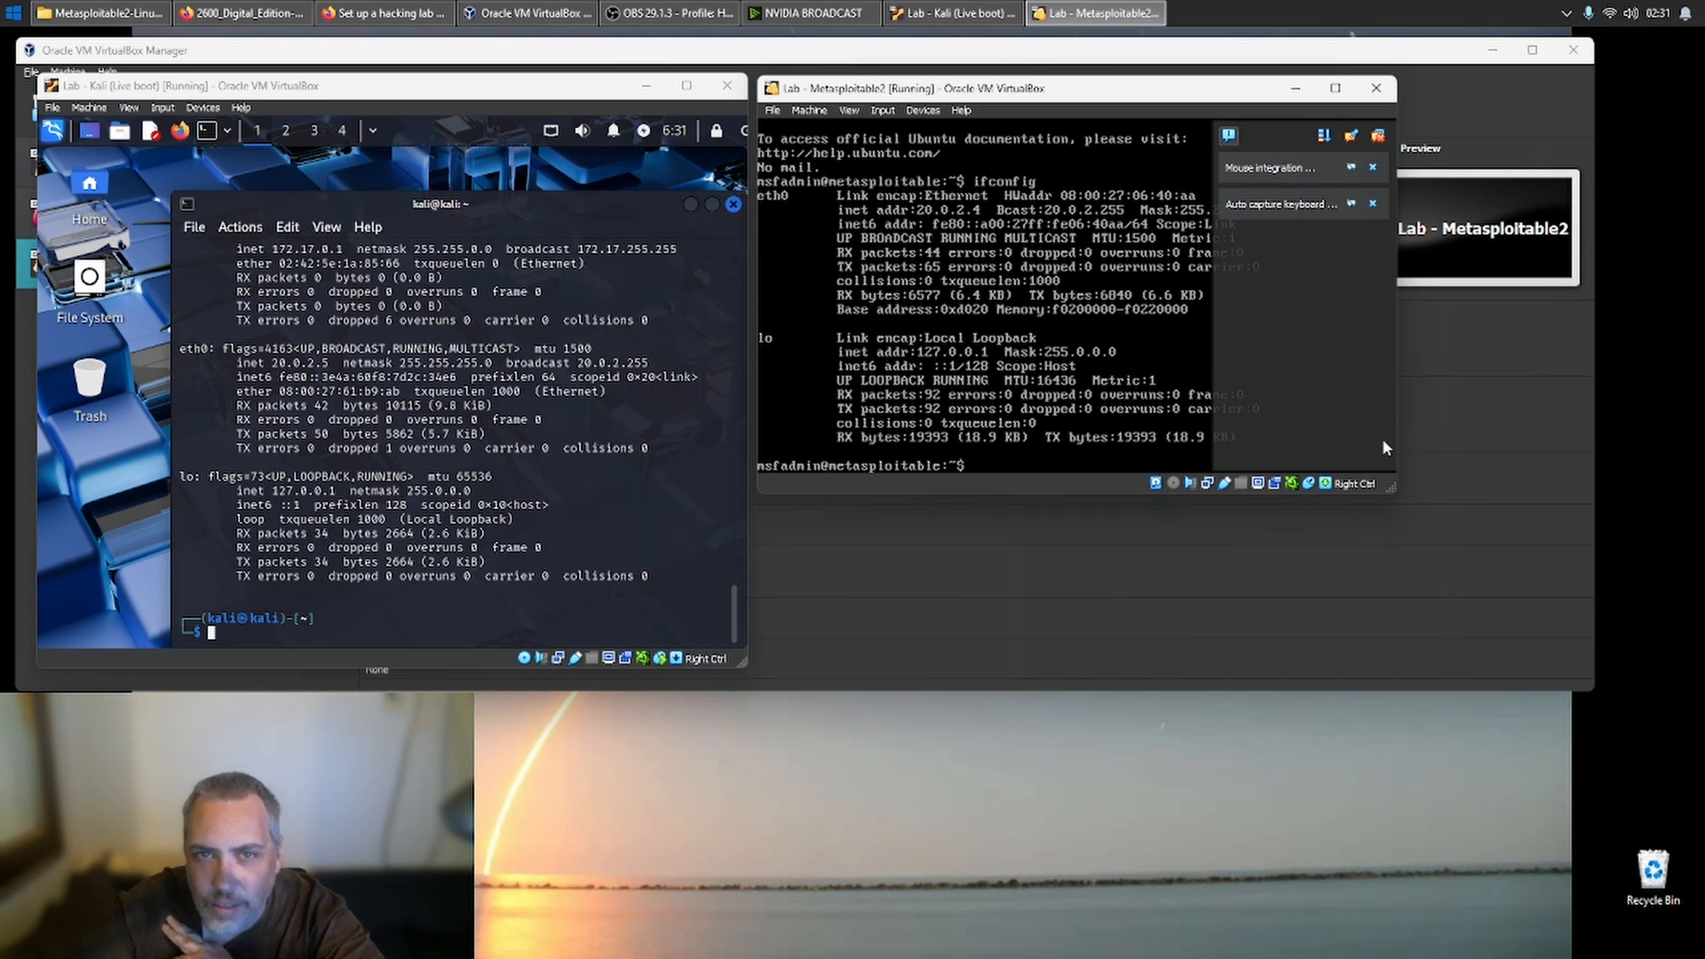
- Switch to the Kali terminal and ping the Metasploitable2 machine at 20.0.2.4
left_click(364, 618)
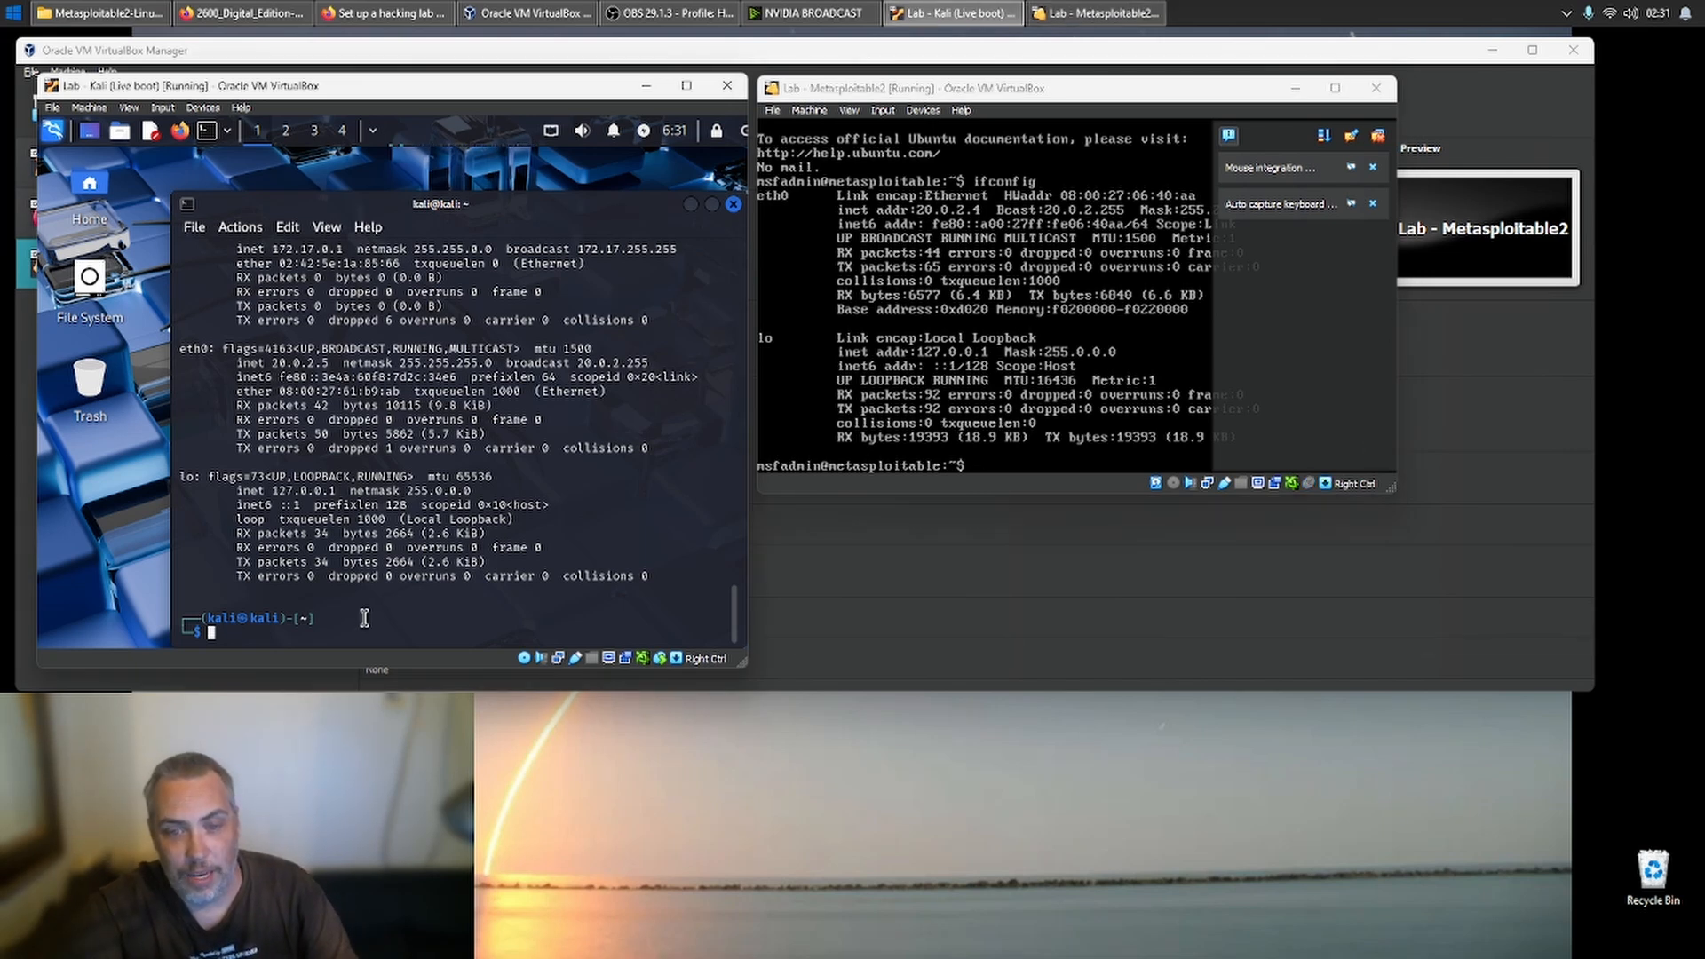
type("ping ")
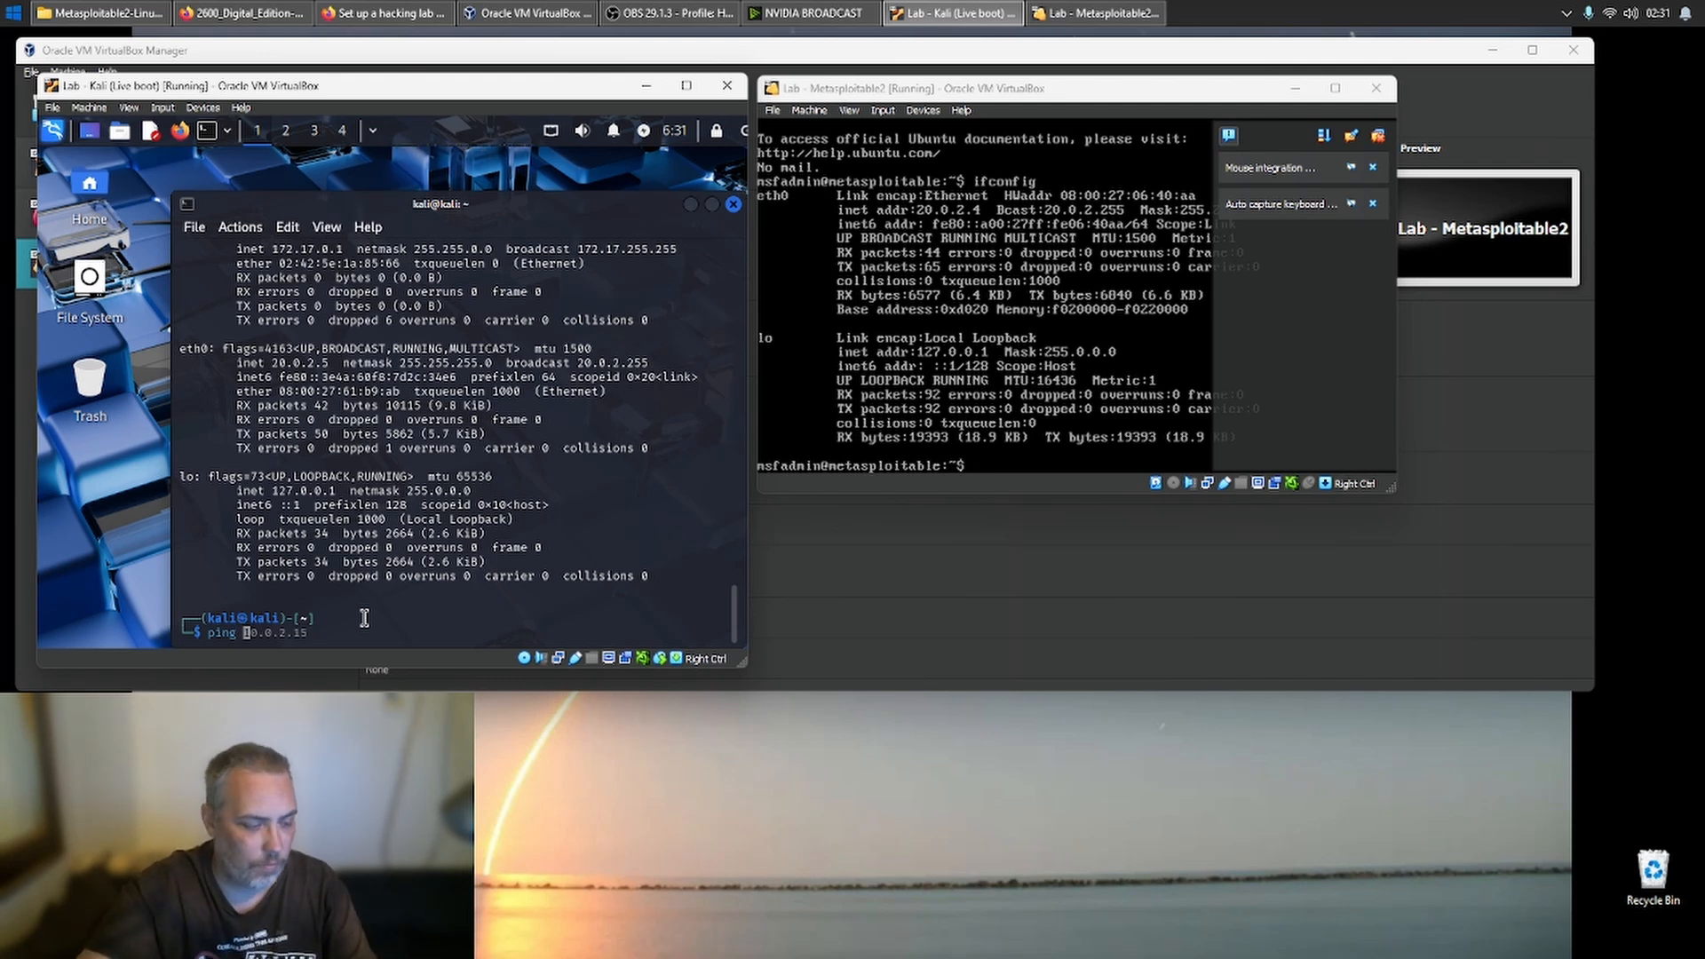
type("20.0.3")
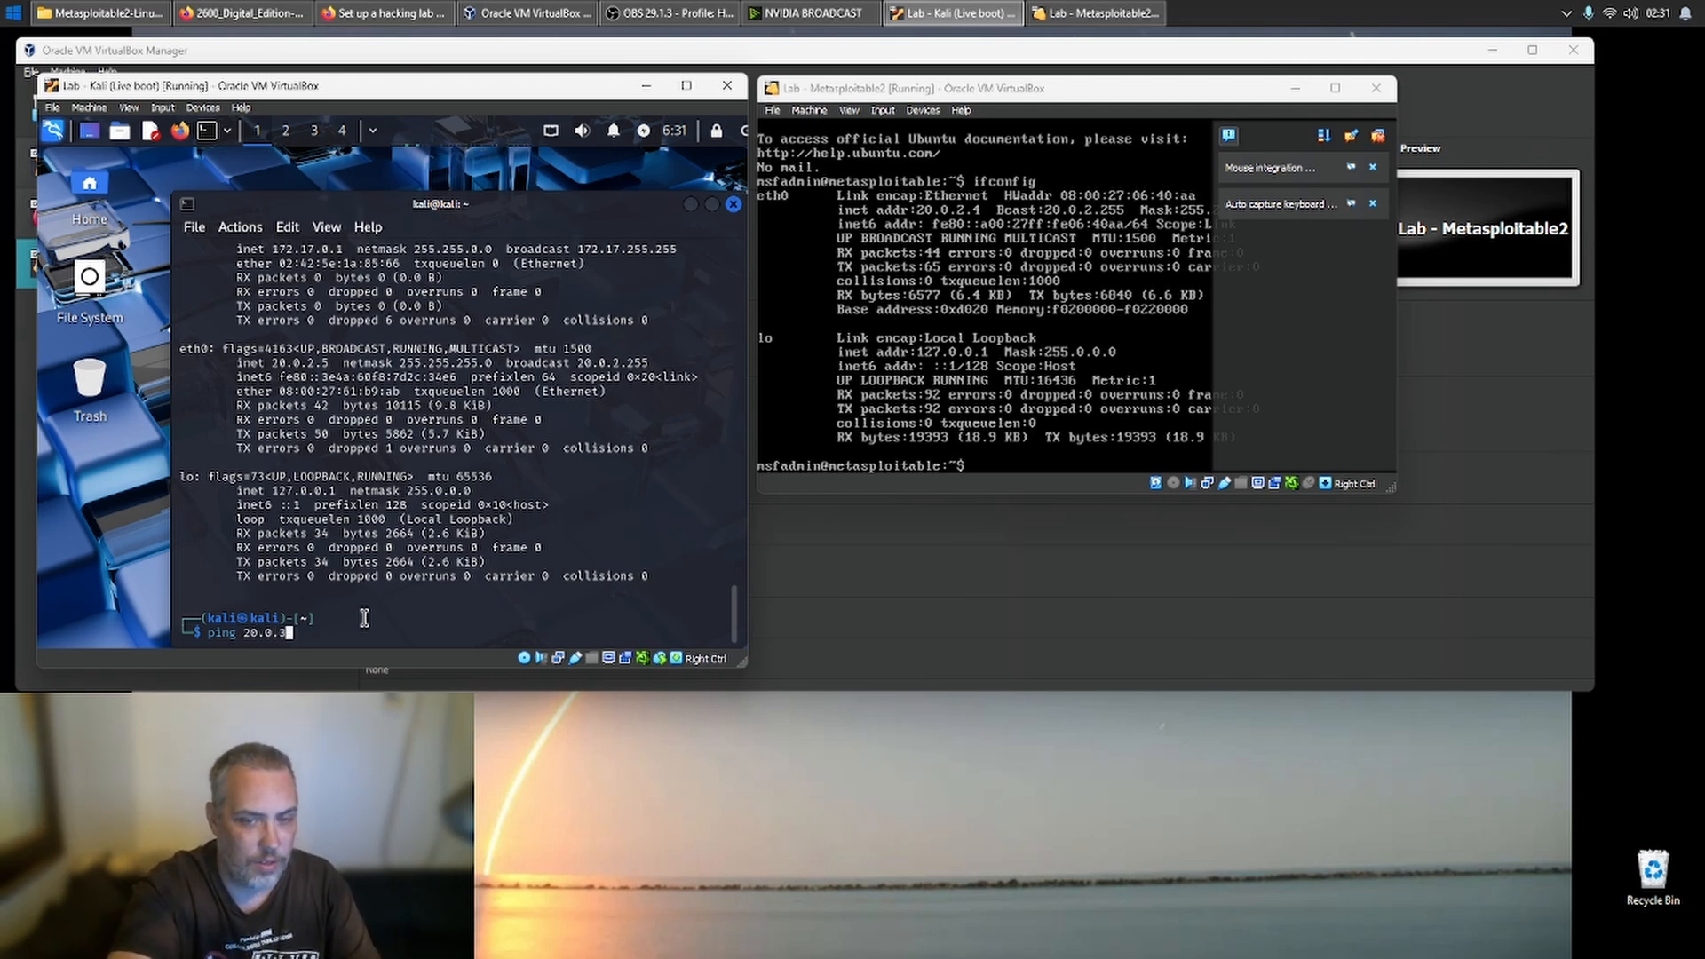
key("BackSpace")
type("2.")
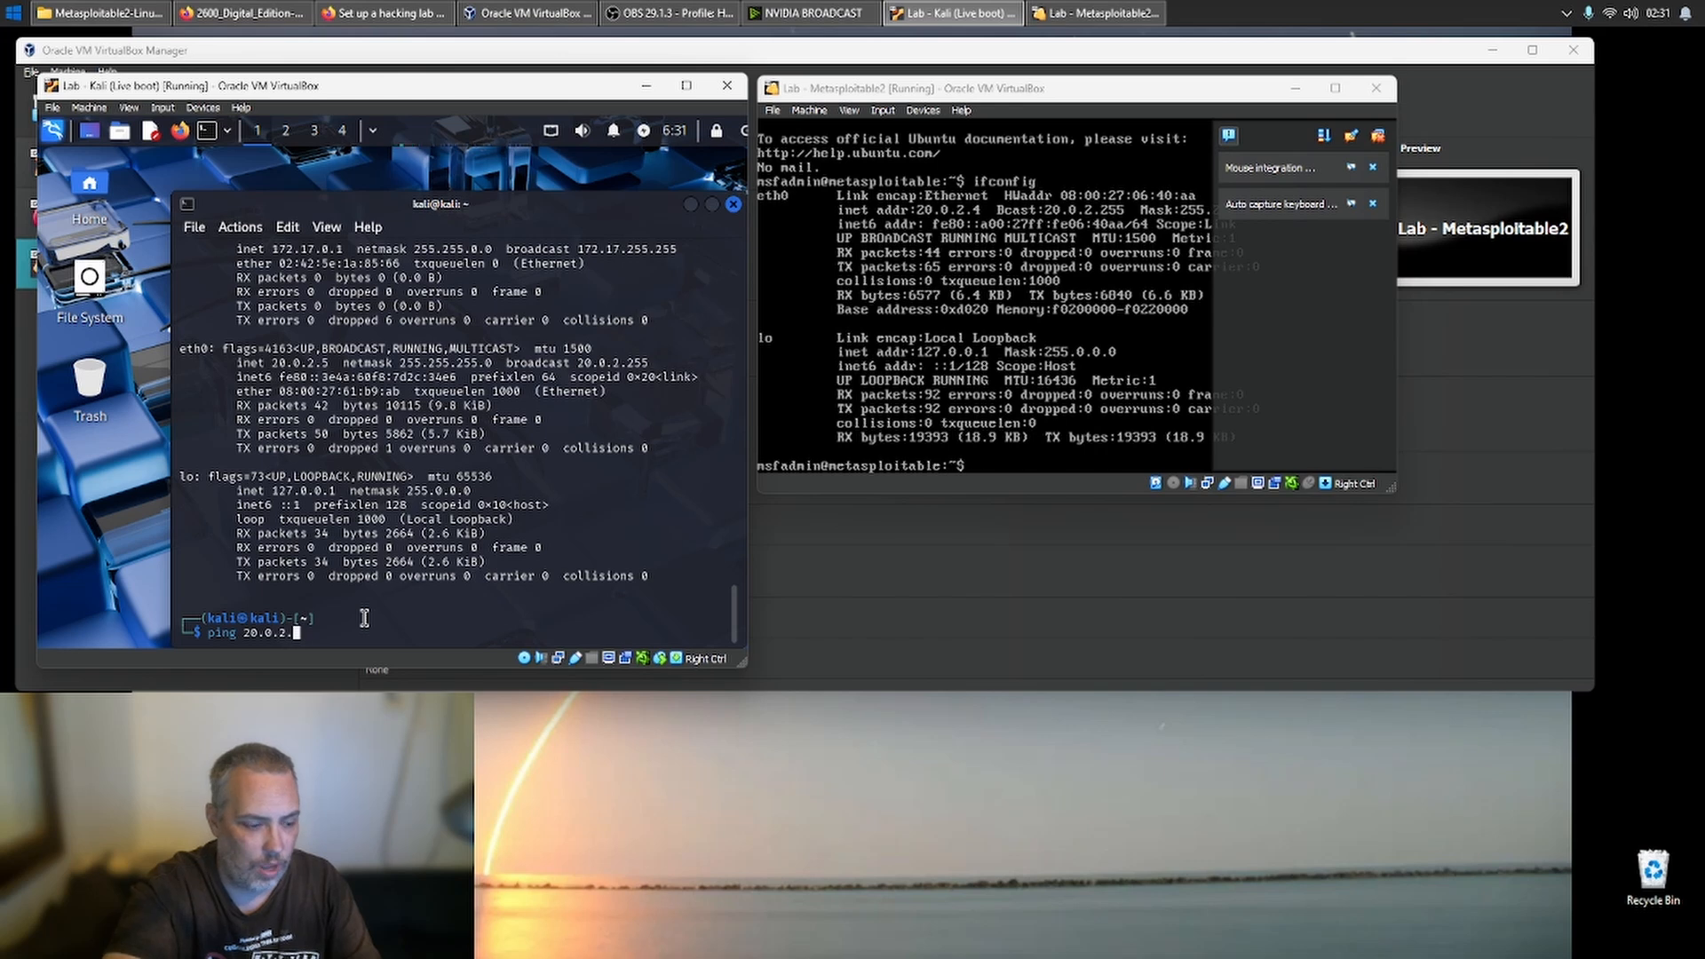
type("4")
key("Return")
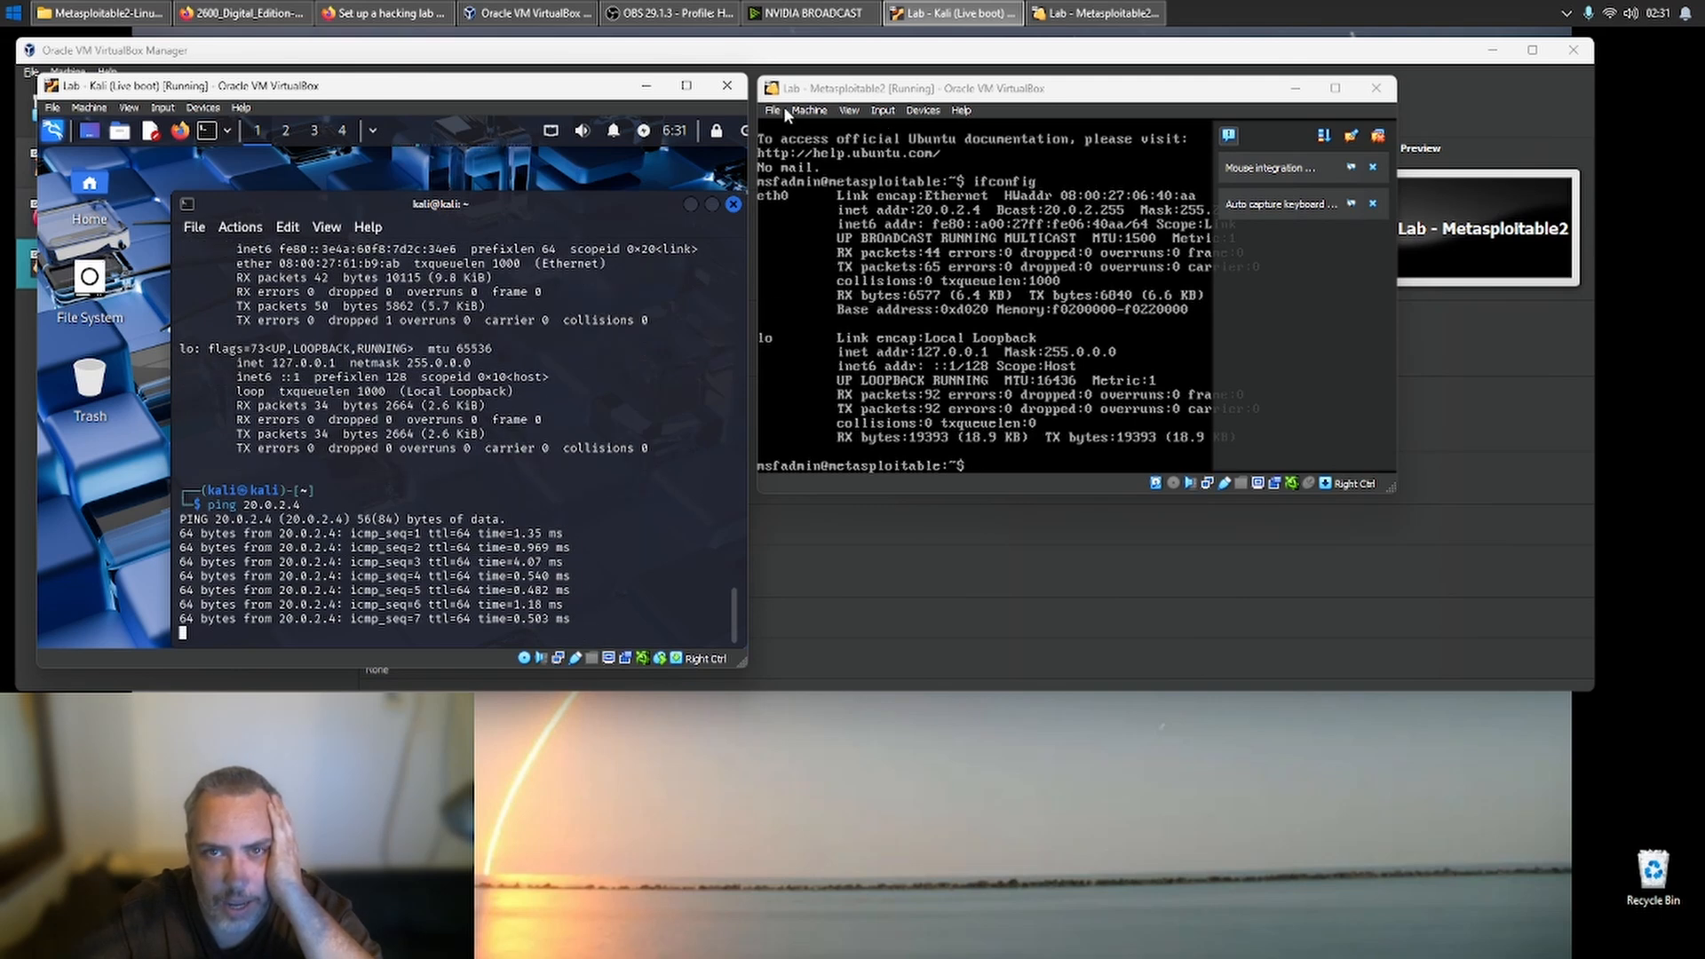
- Close the Lab - Metasploitable2 machine by powering it off
left_click(1380, 86)
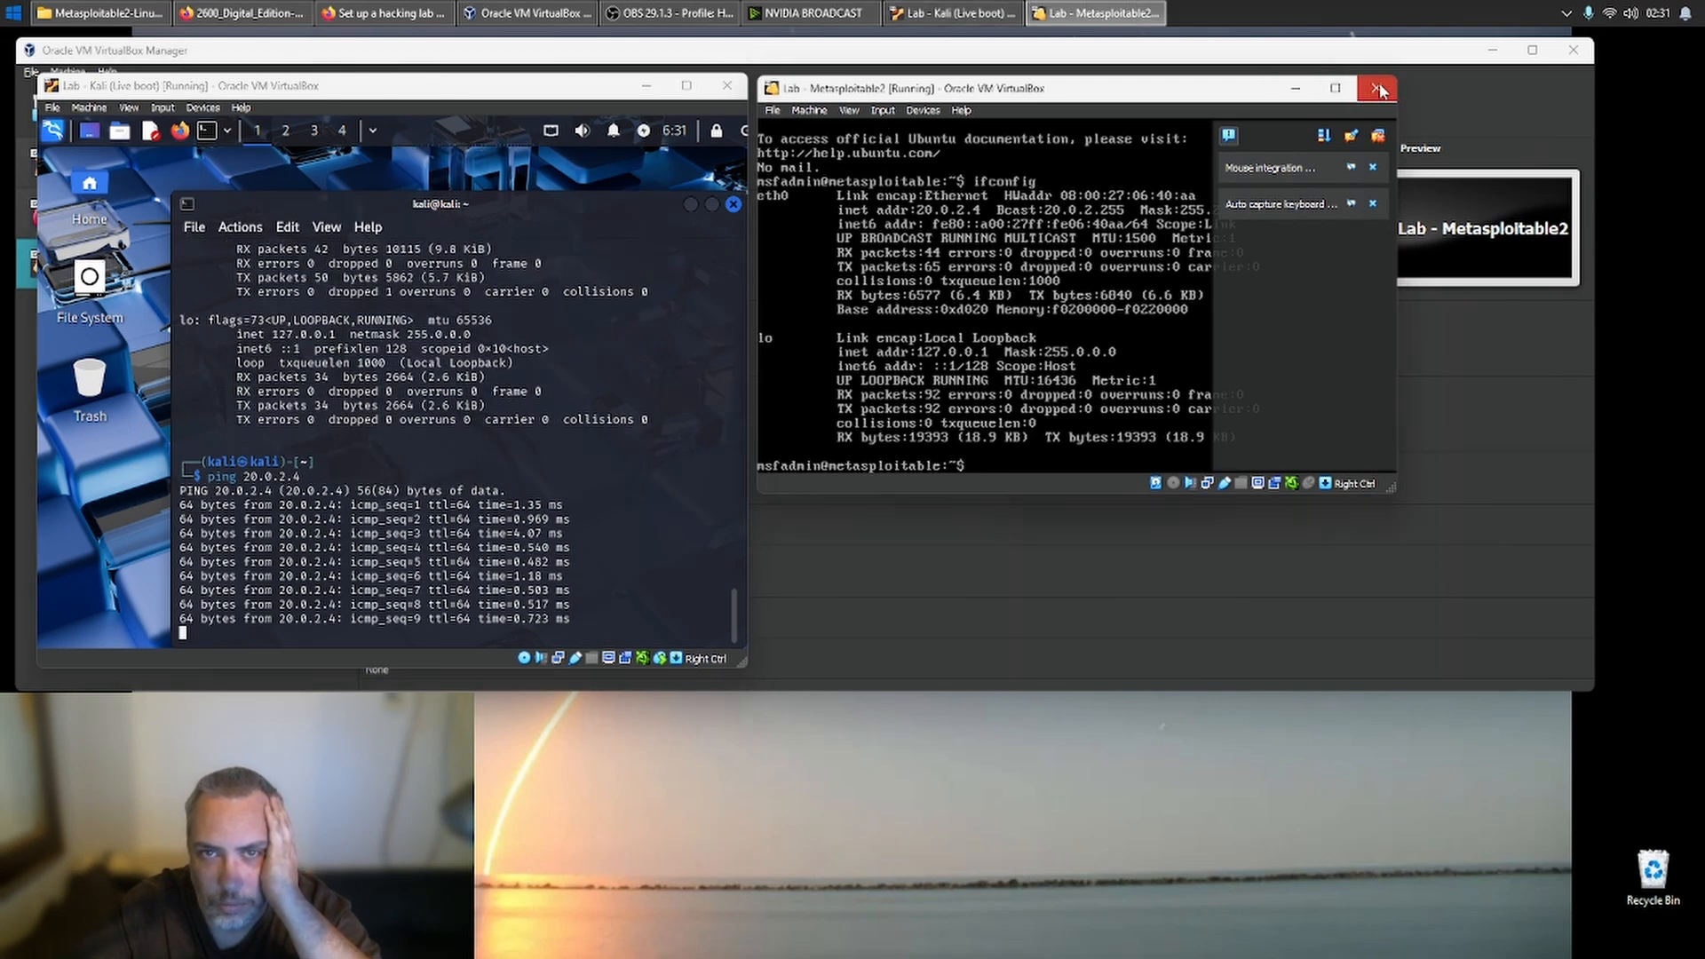
left_click(1379, 88)
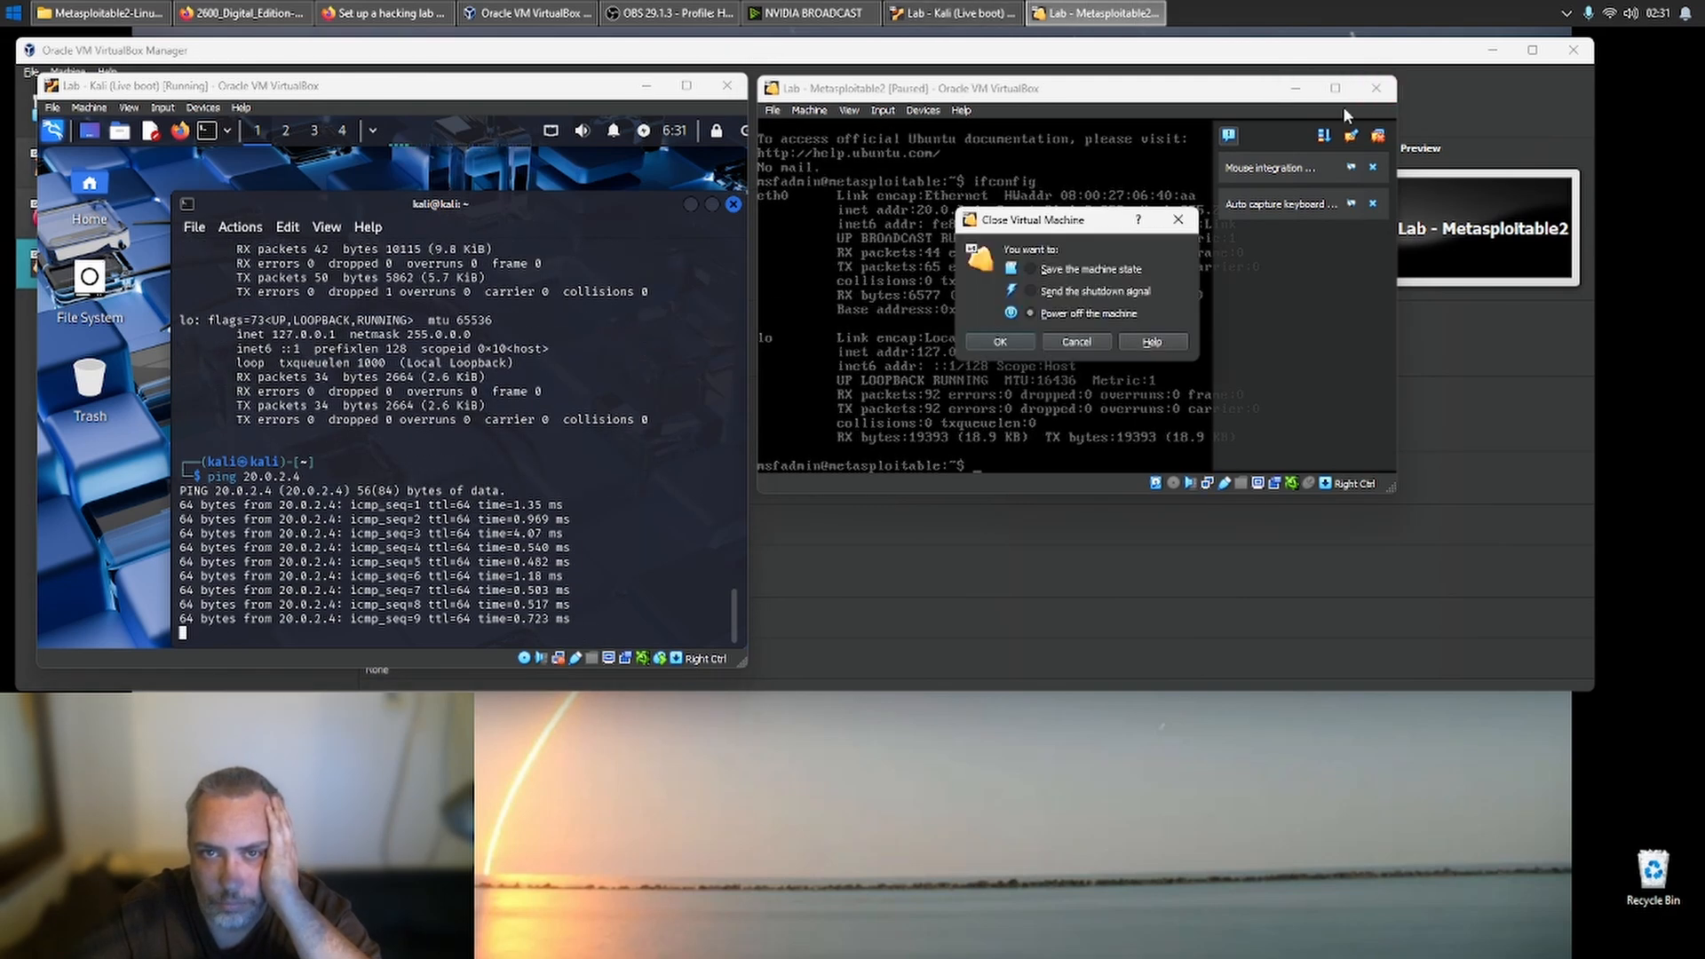
left_click(1024, 347)
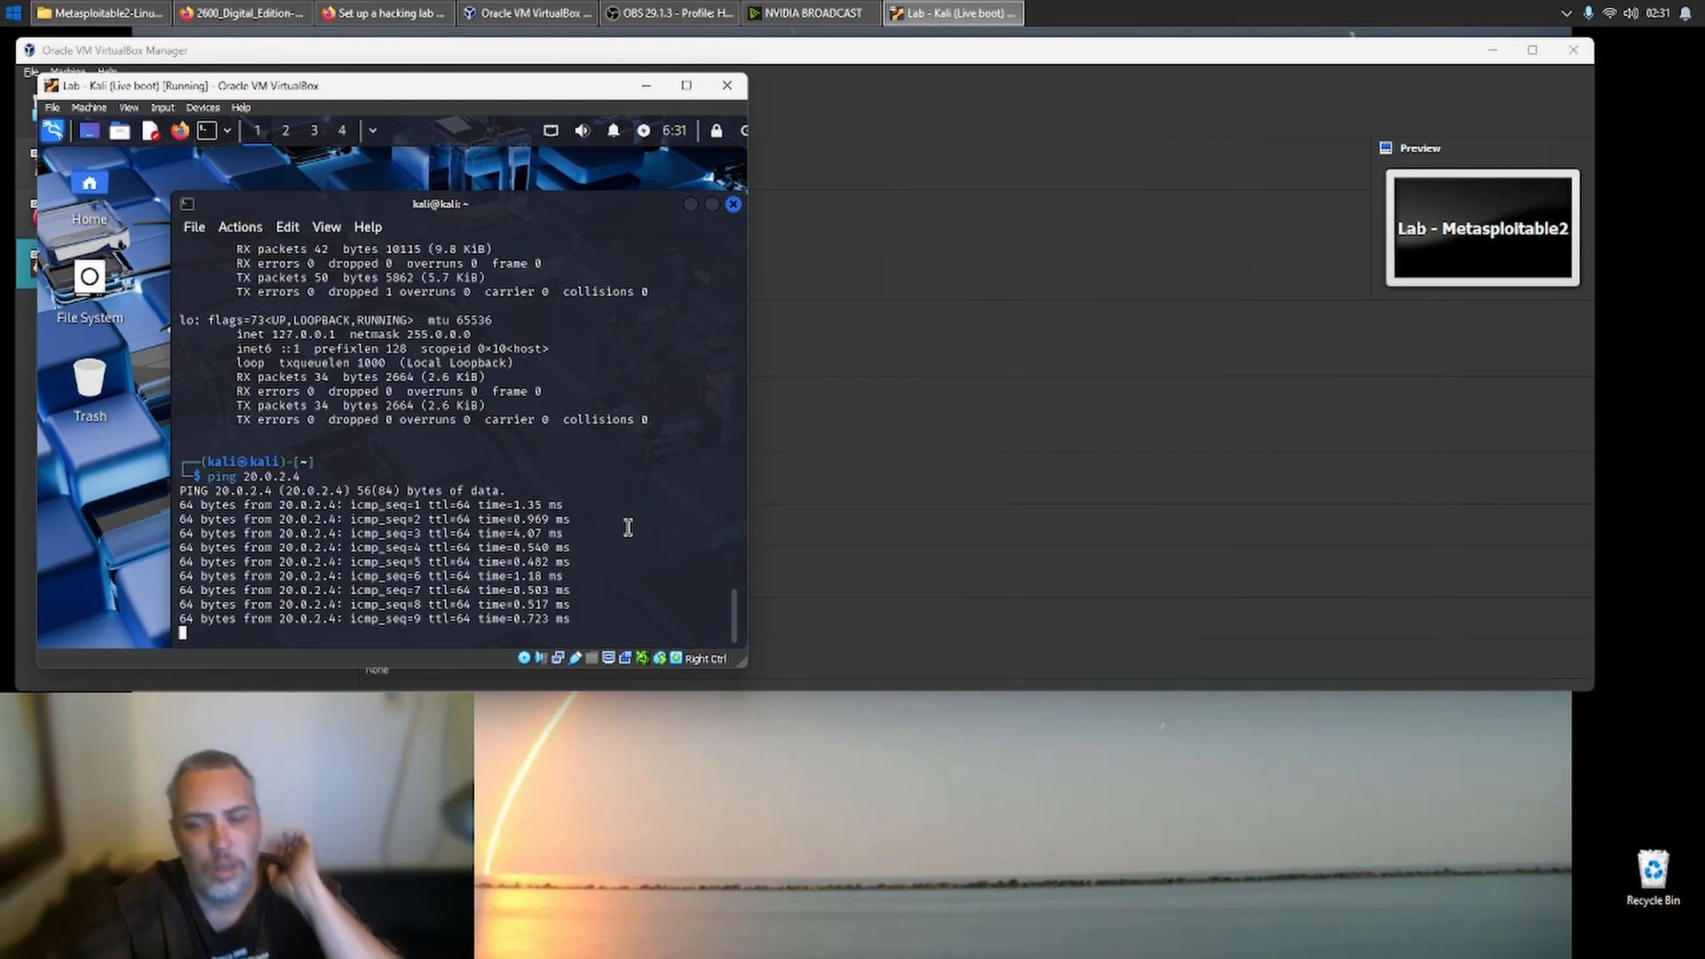
- Stop the running ping in the Kali terminal and start a new ping to 20.0.2.4
key("ctrl+c")
key("Up")
key("Return")
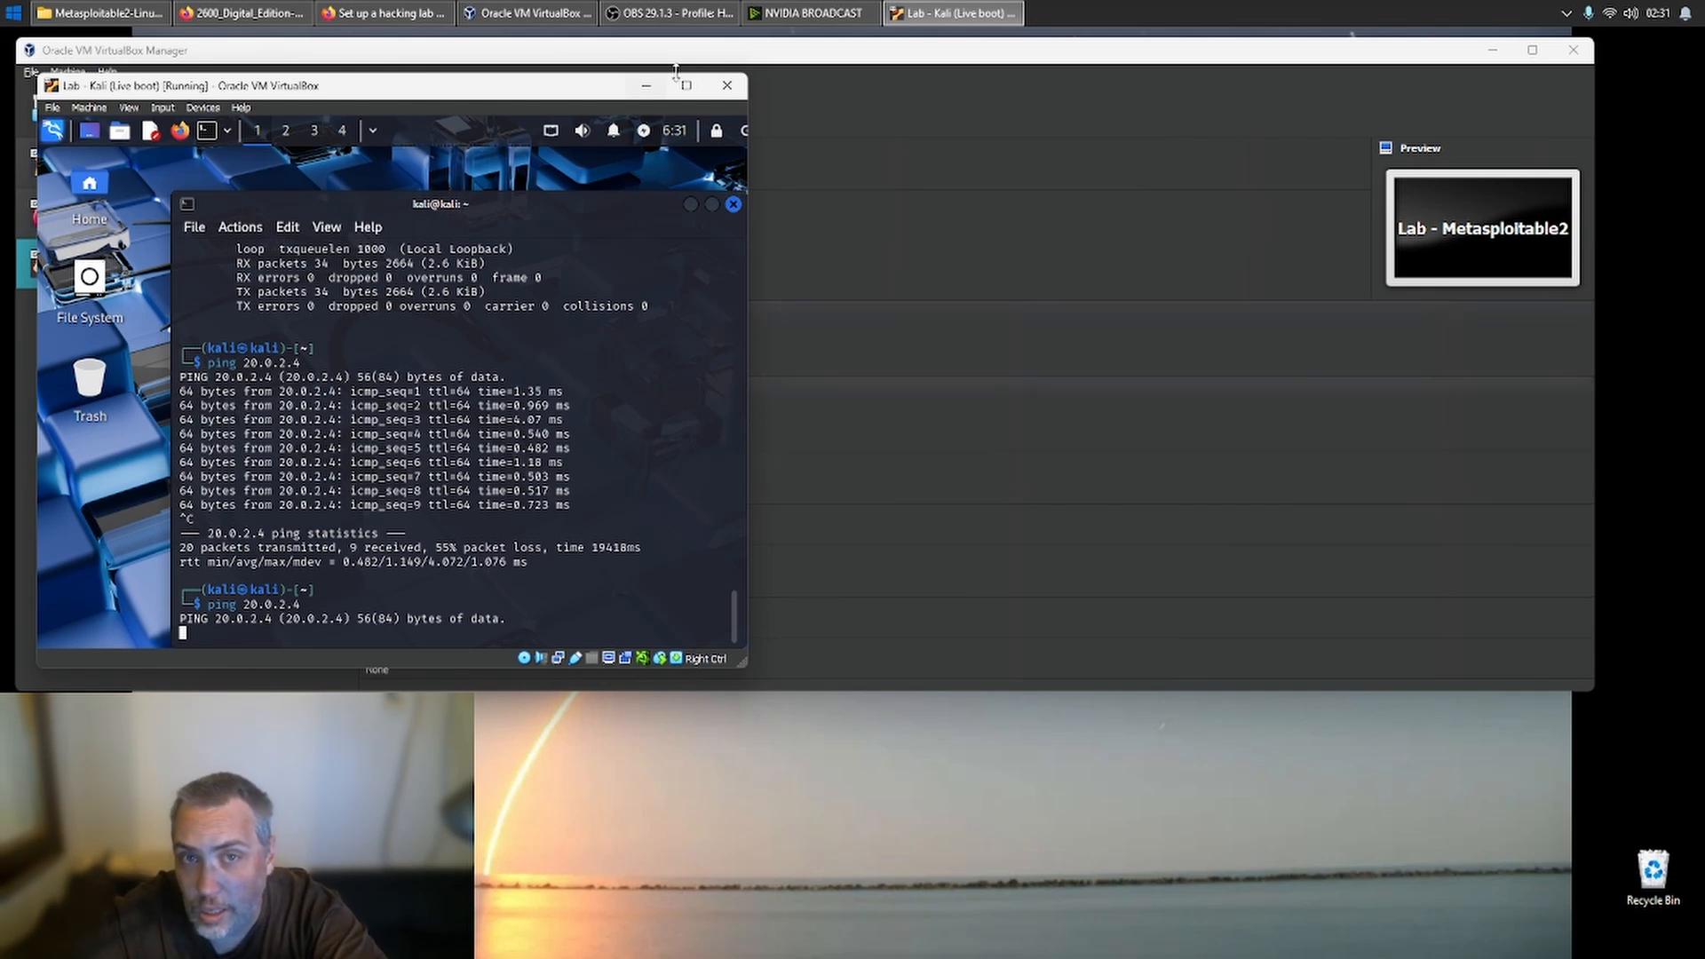
- Start Lab - Metasploitable2 again from VirtualBox Manager, minimise the manager and stop the Kali ping after the target has booted
left_click(1008, 154)
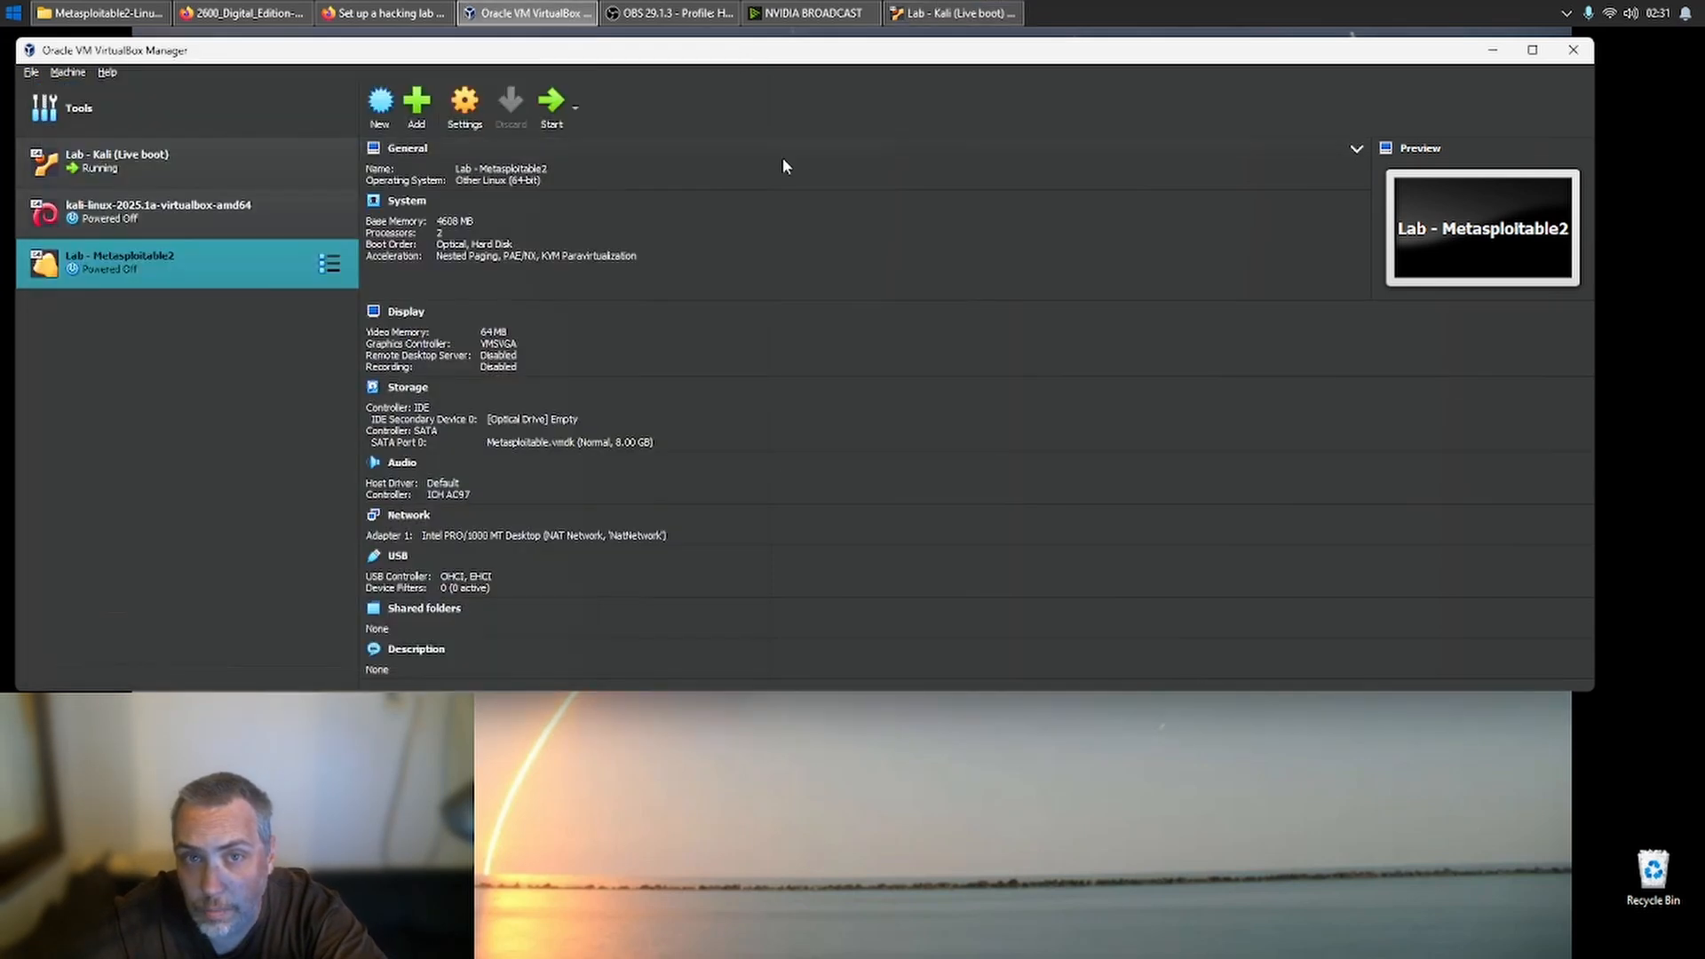
double_click(200, 265)
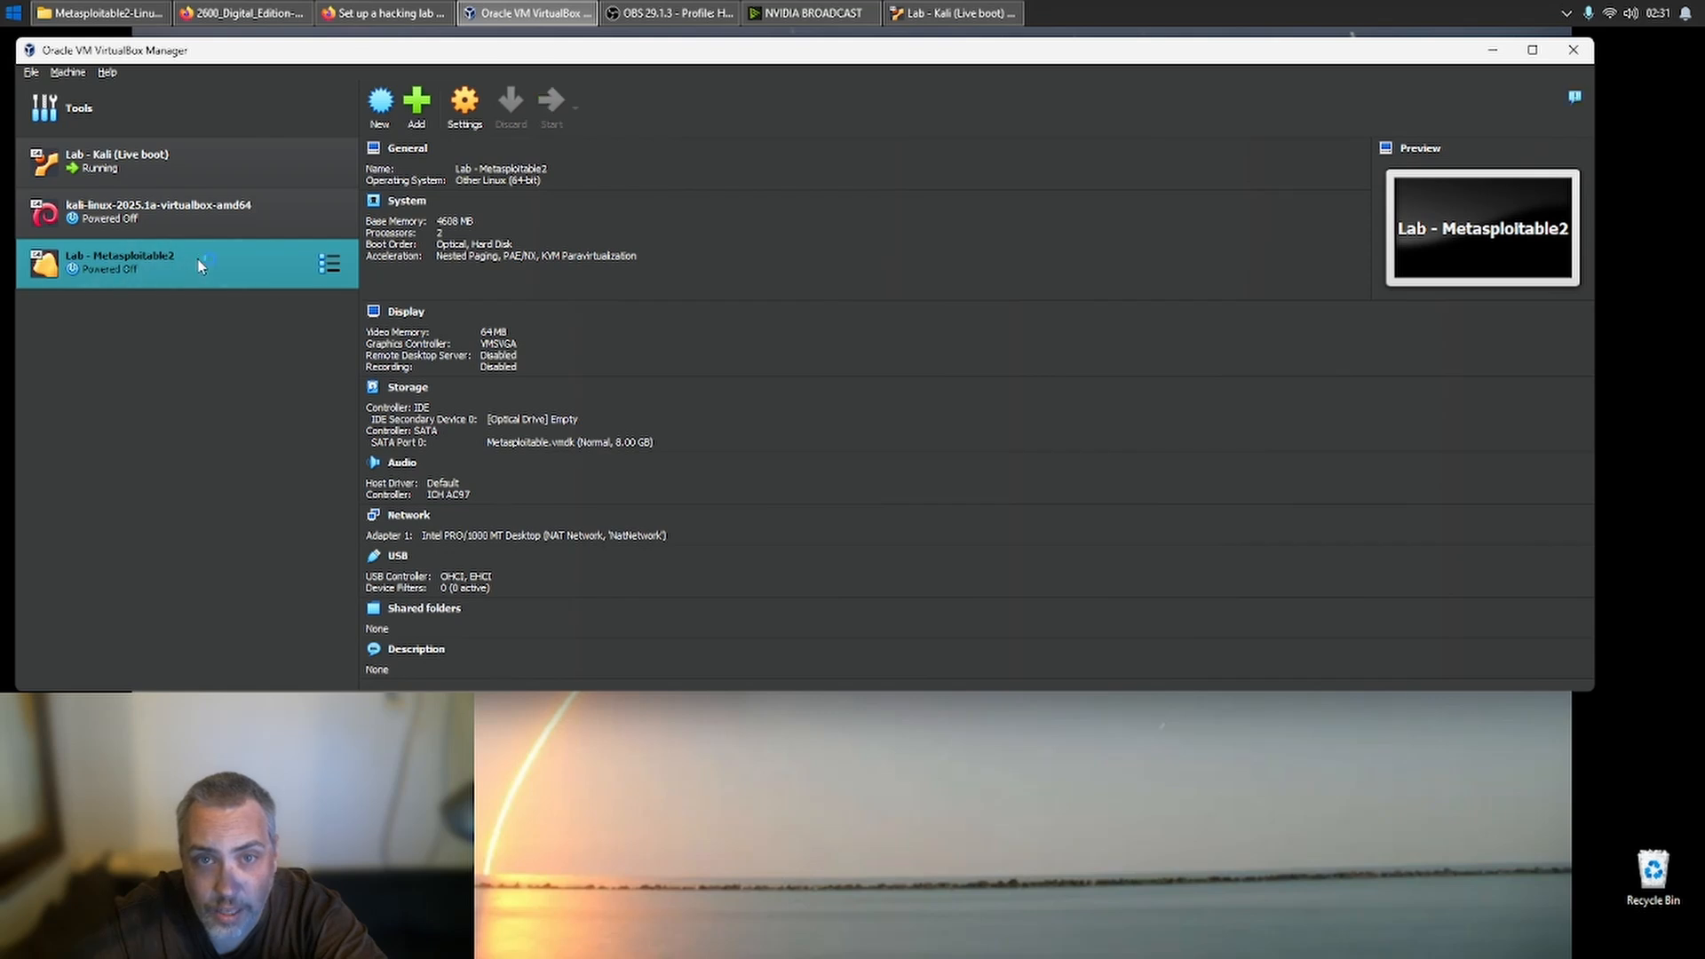
left_click(1496, 53)
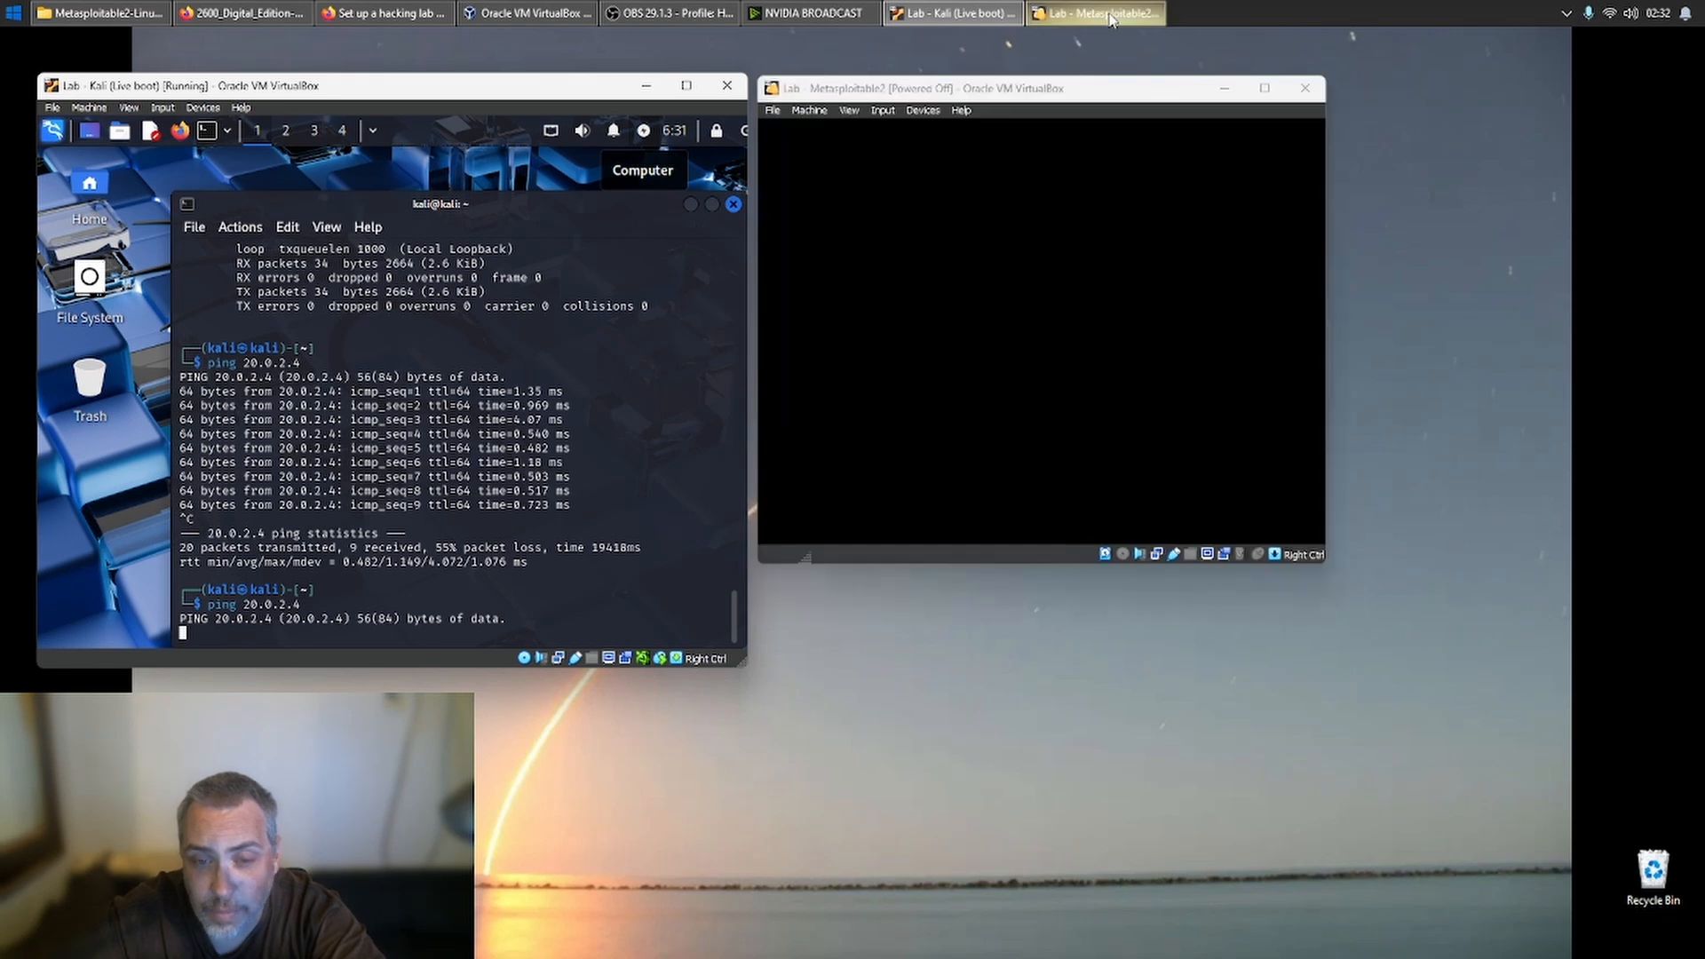
mouse_move(1110, 16)
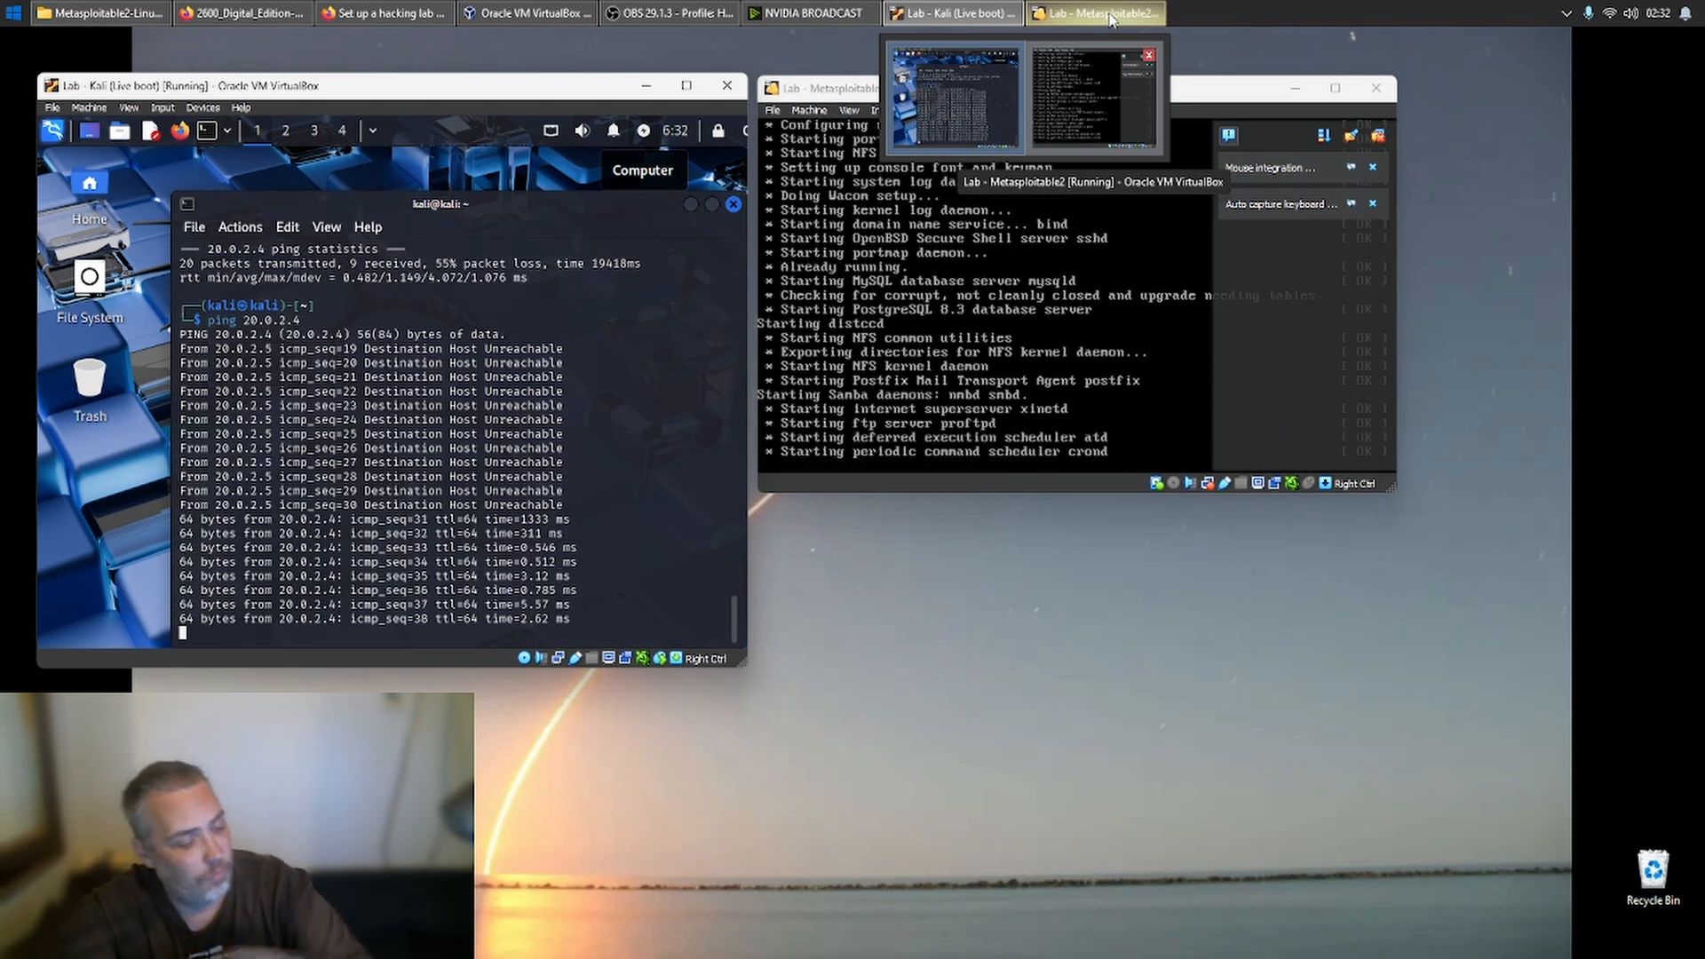
key("ctrl+c")
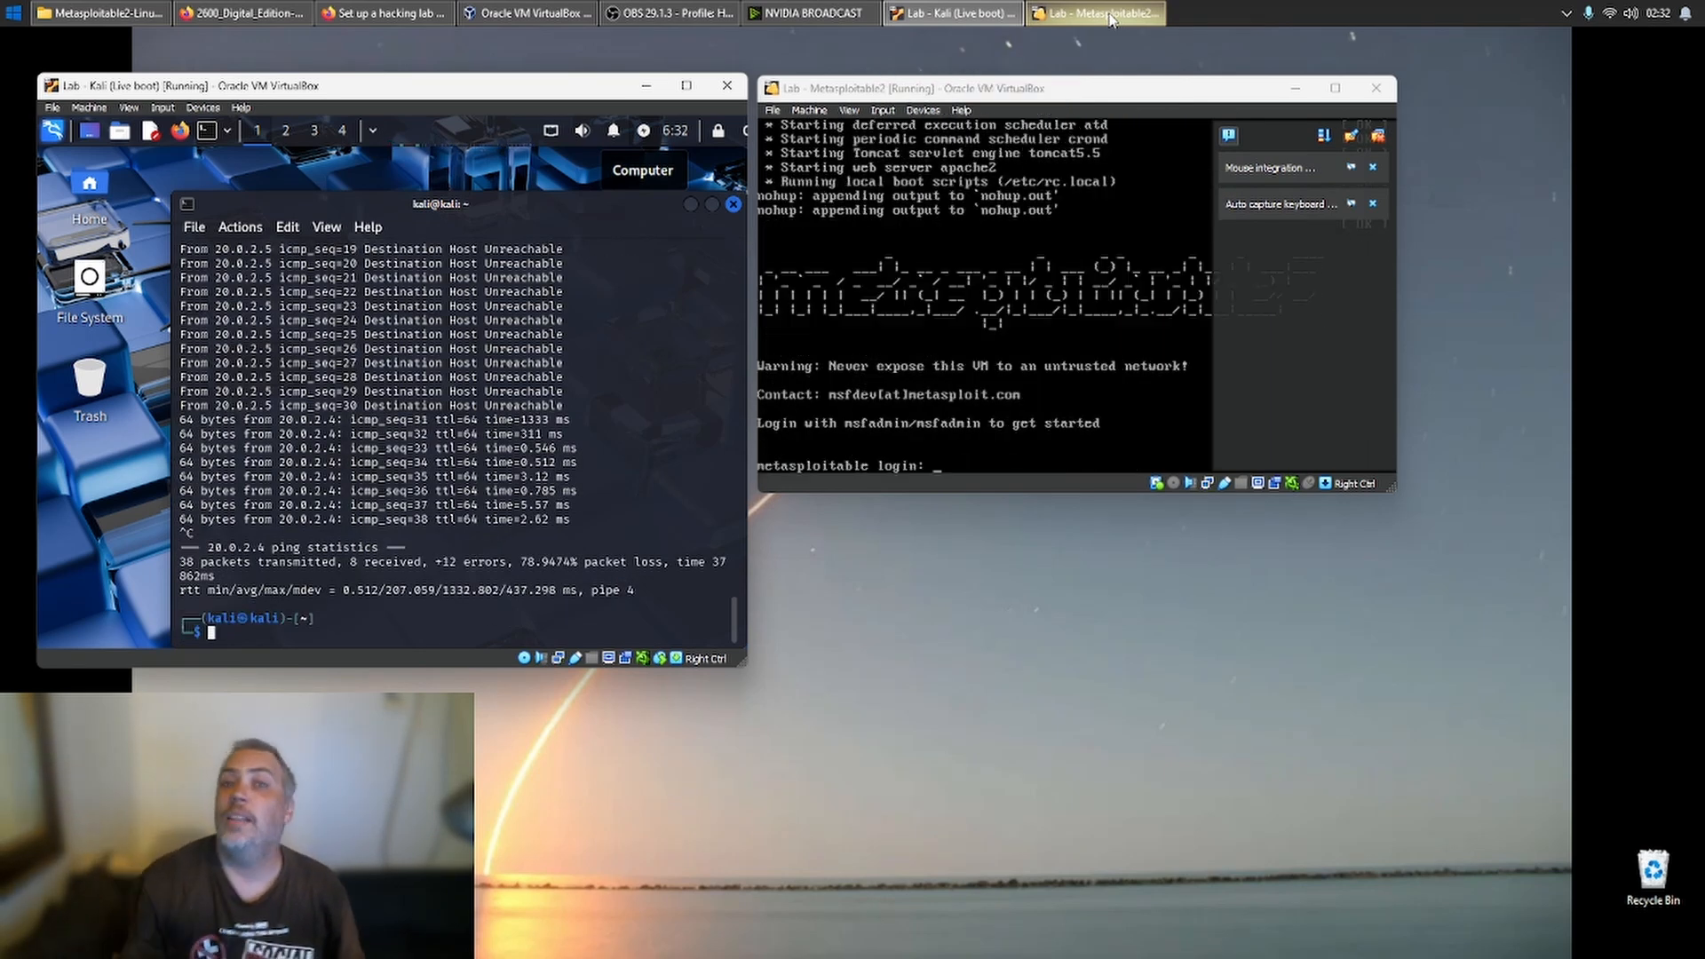